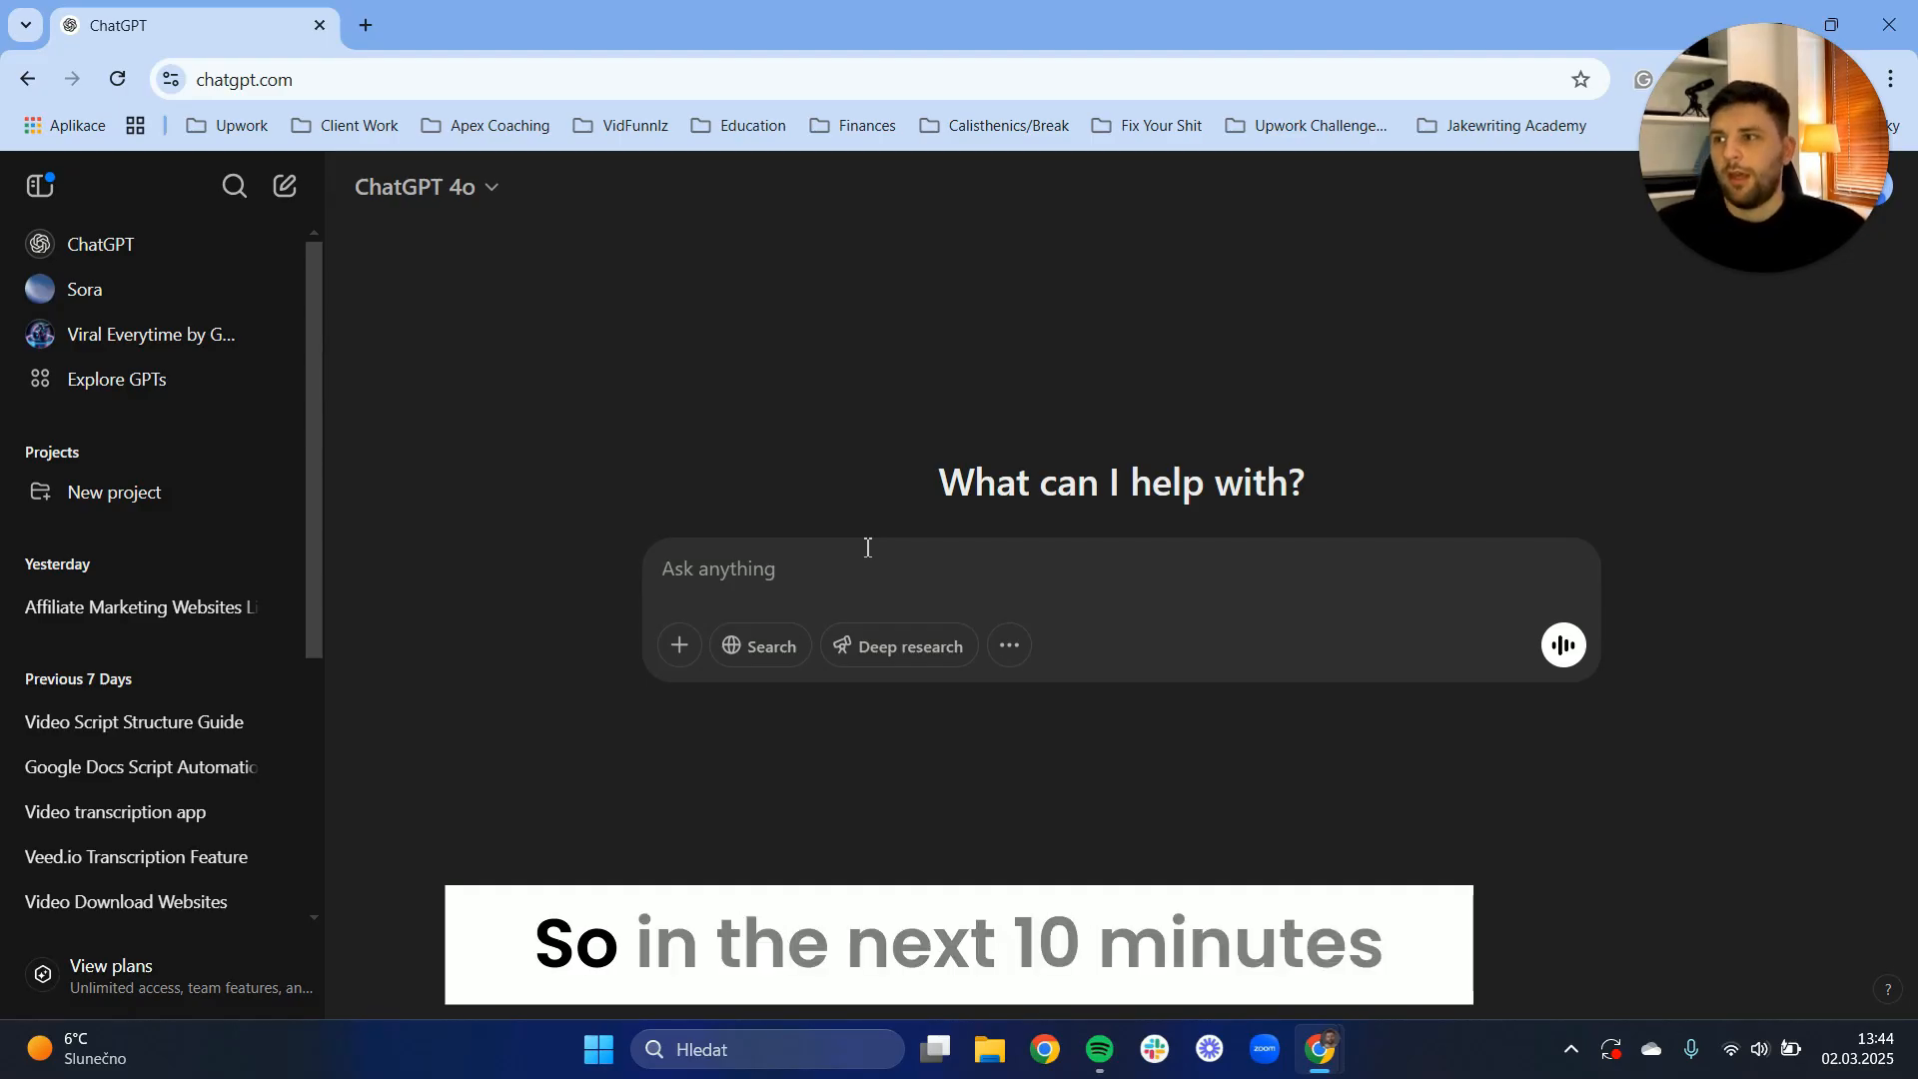
Send "In the next 10 minutes i will want you to write a blog post for me, i will be giving you series of tasks, do you understand?"
type("In the next")
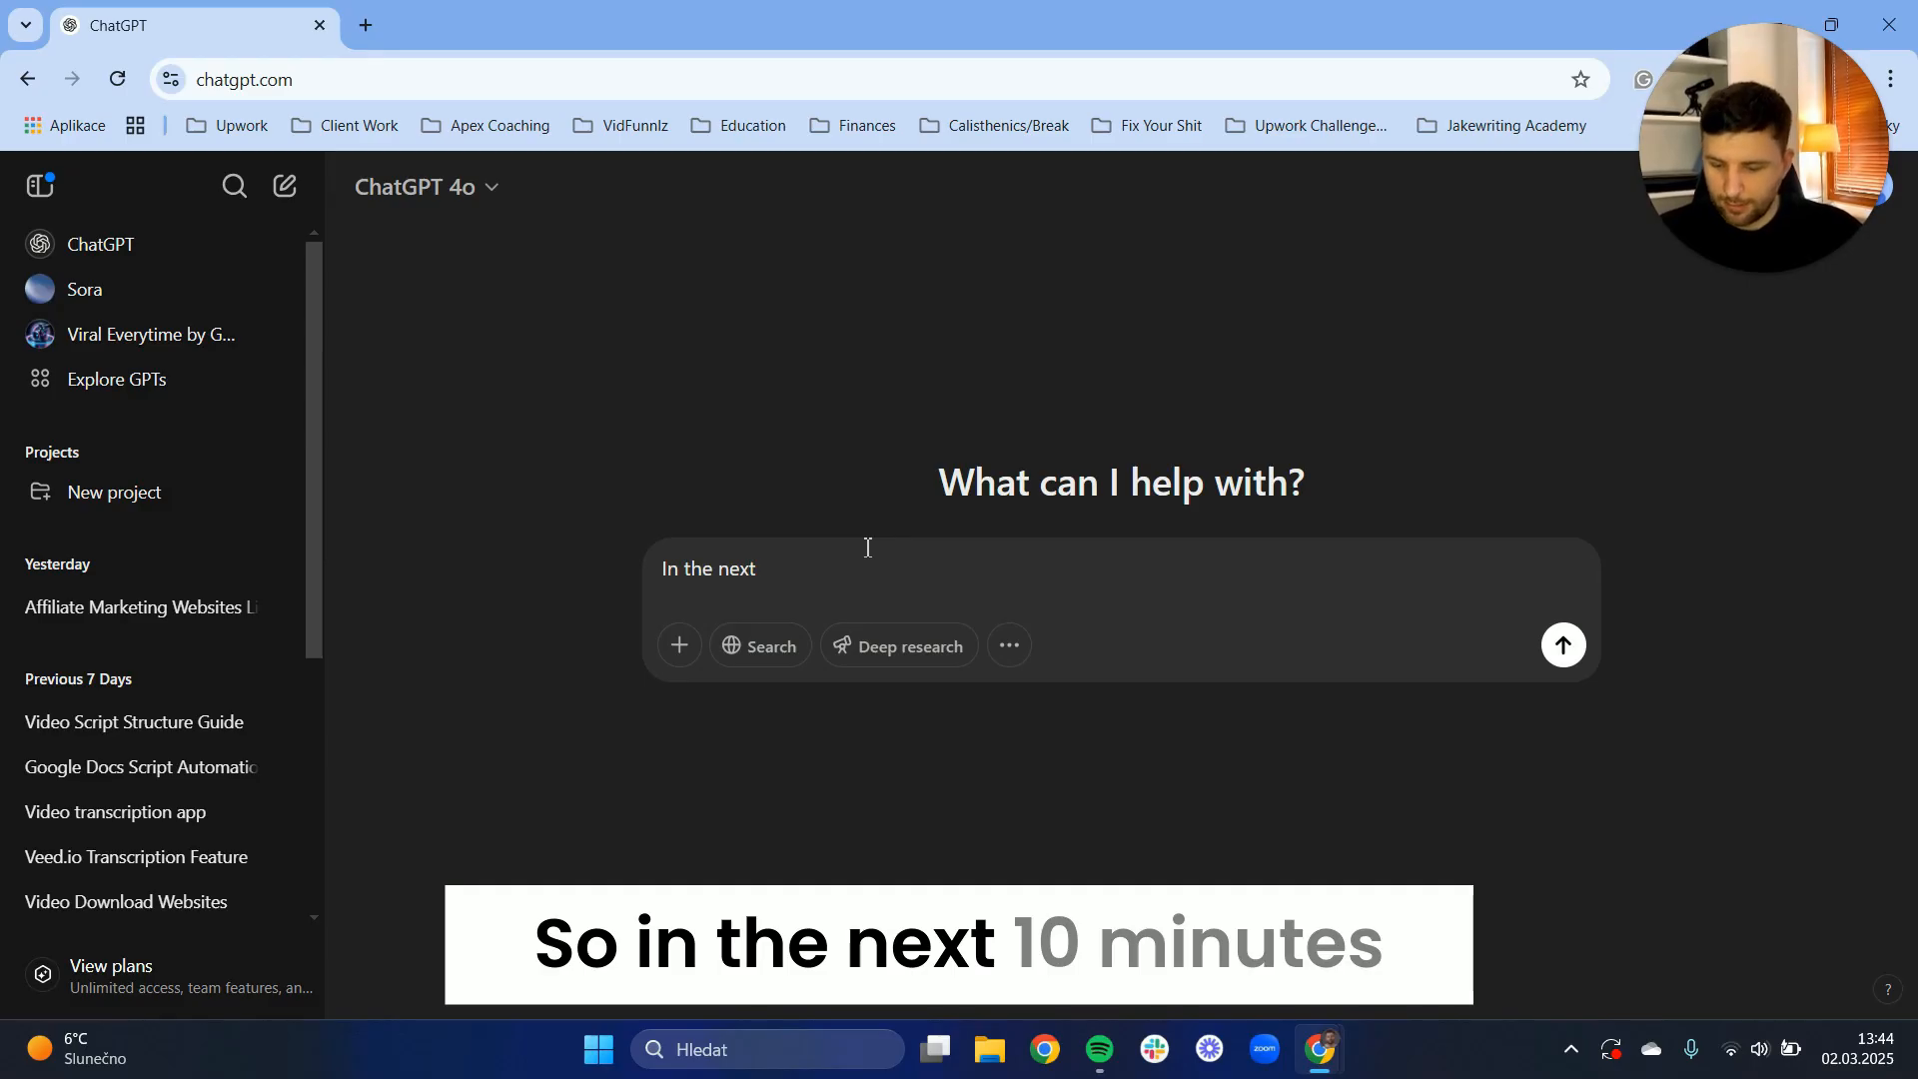
type(" 10 minut")
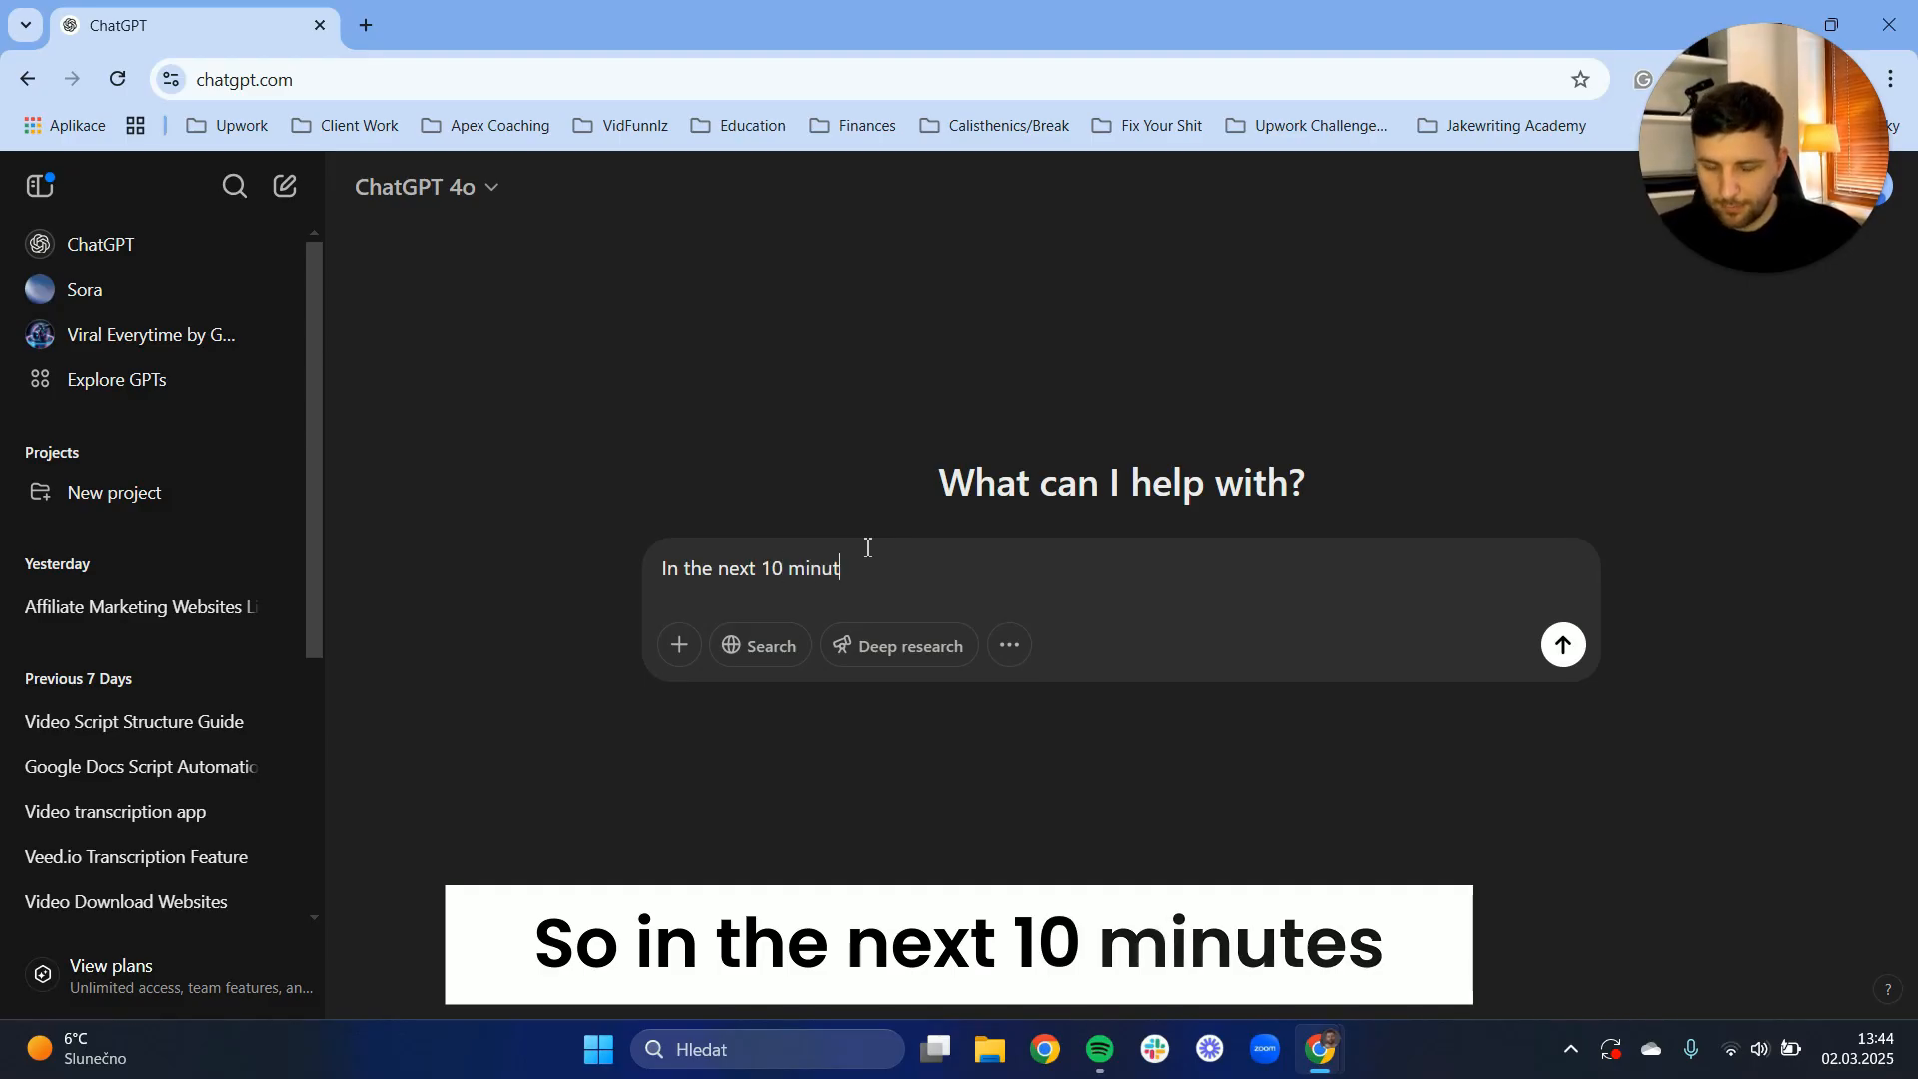
type("es i will w")
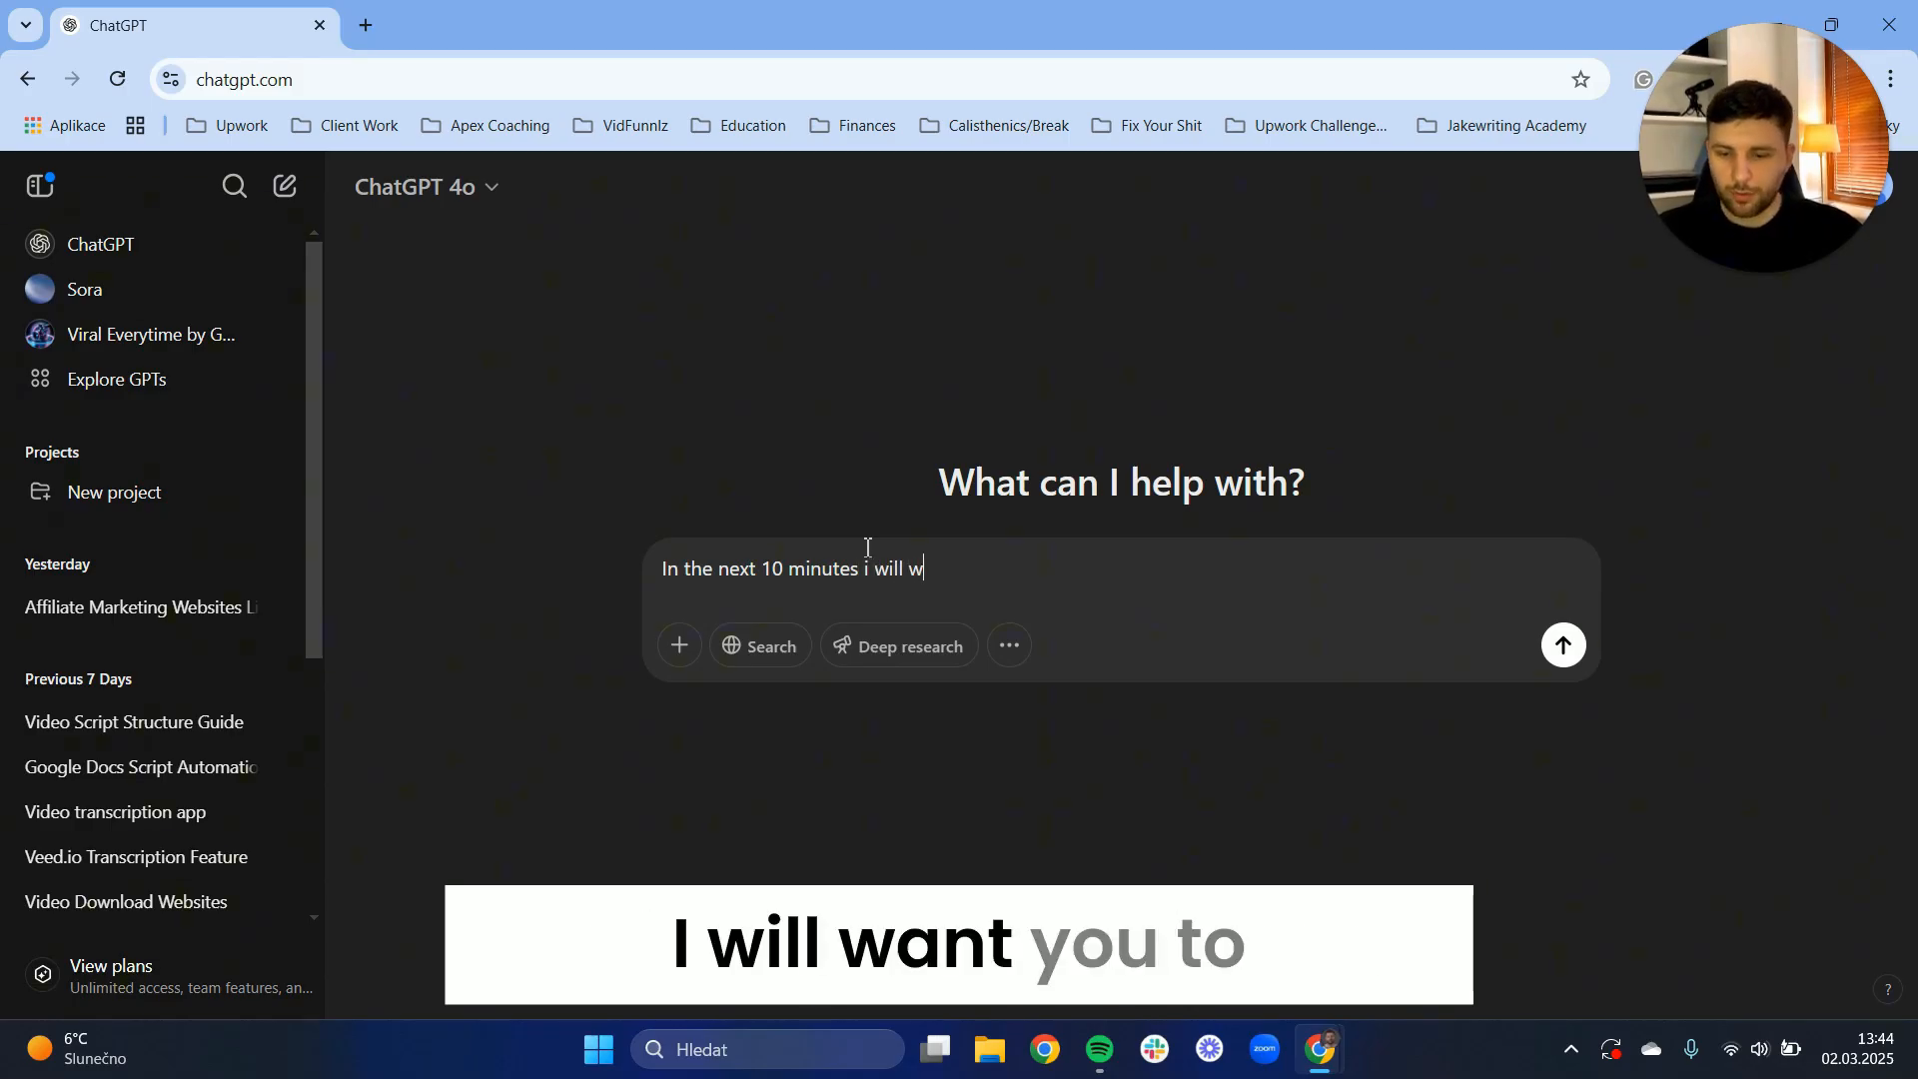
type("ant you to write")
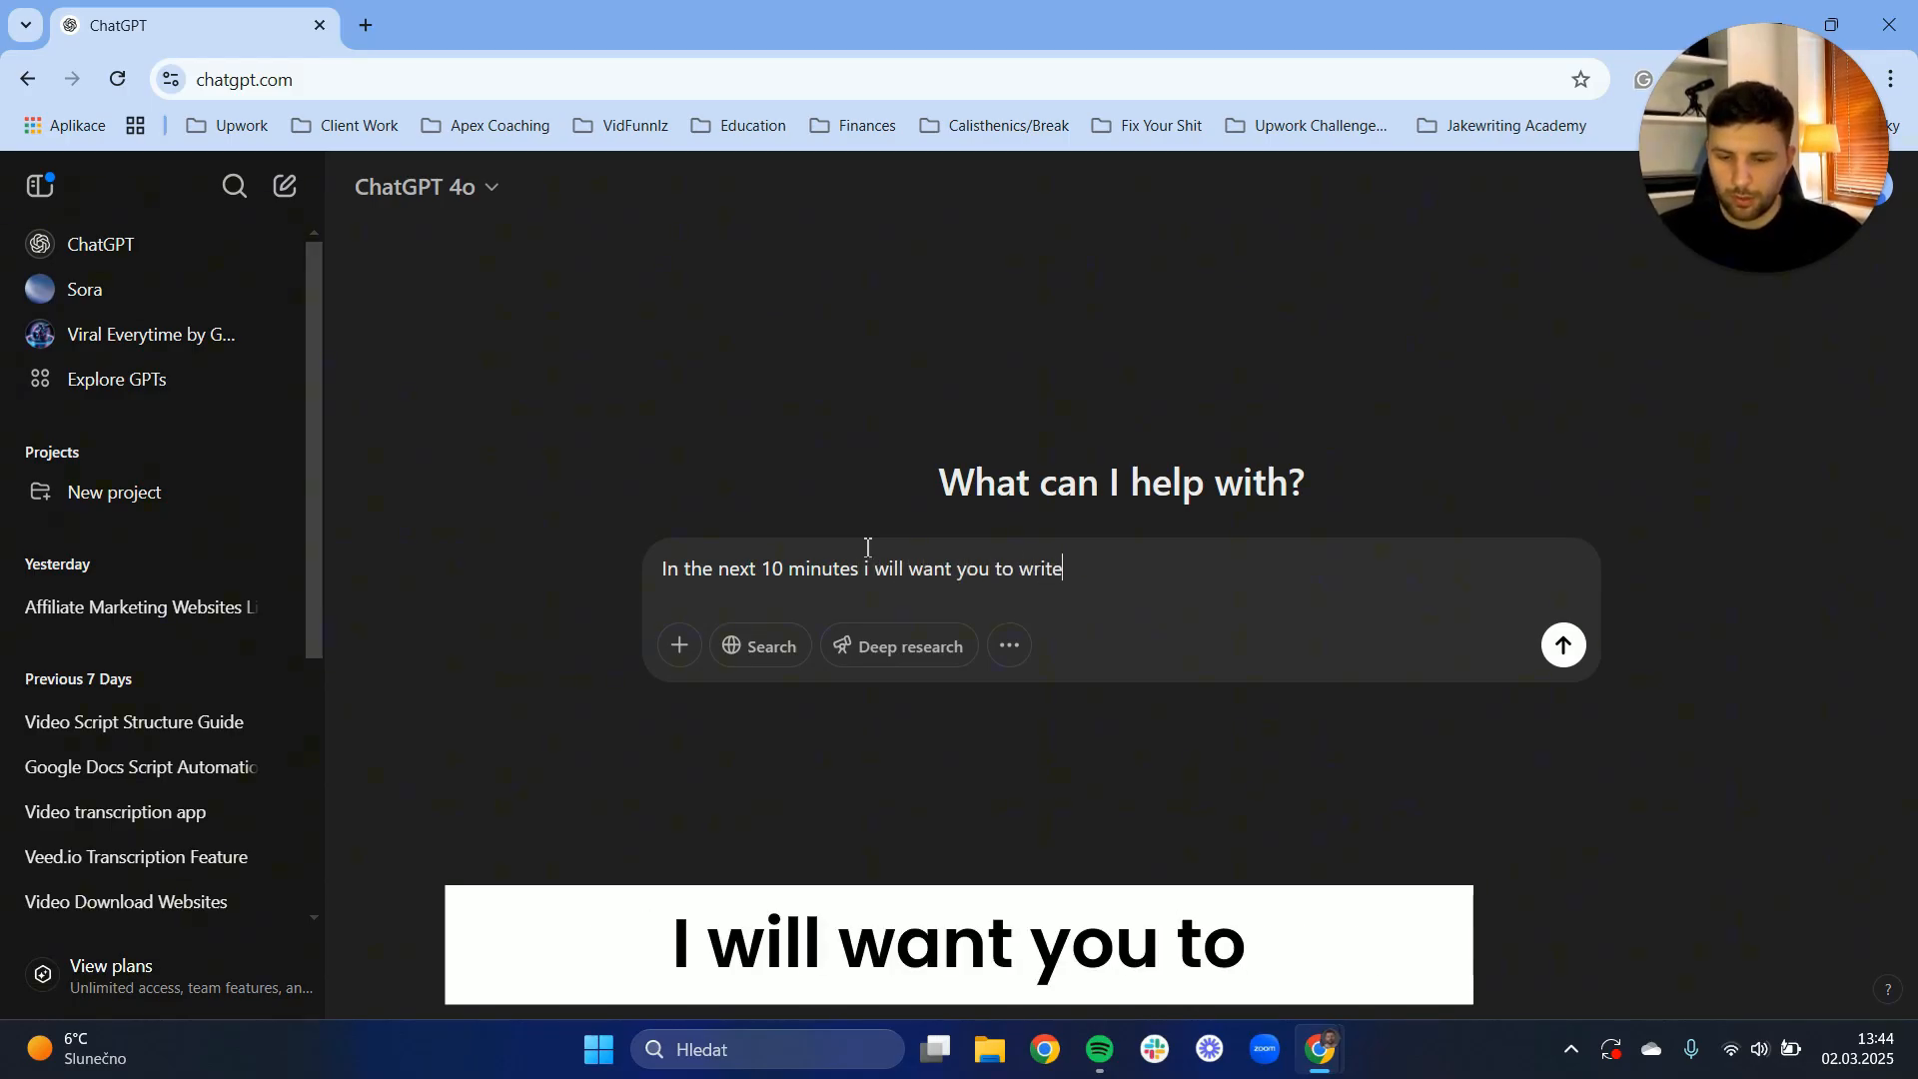
type(" a blog post for me, i wil")
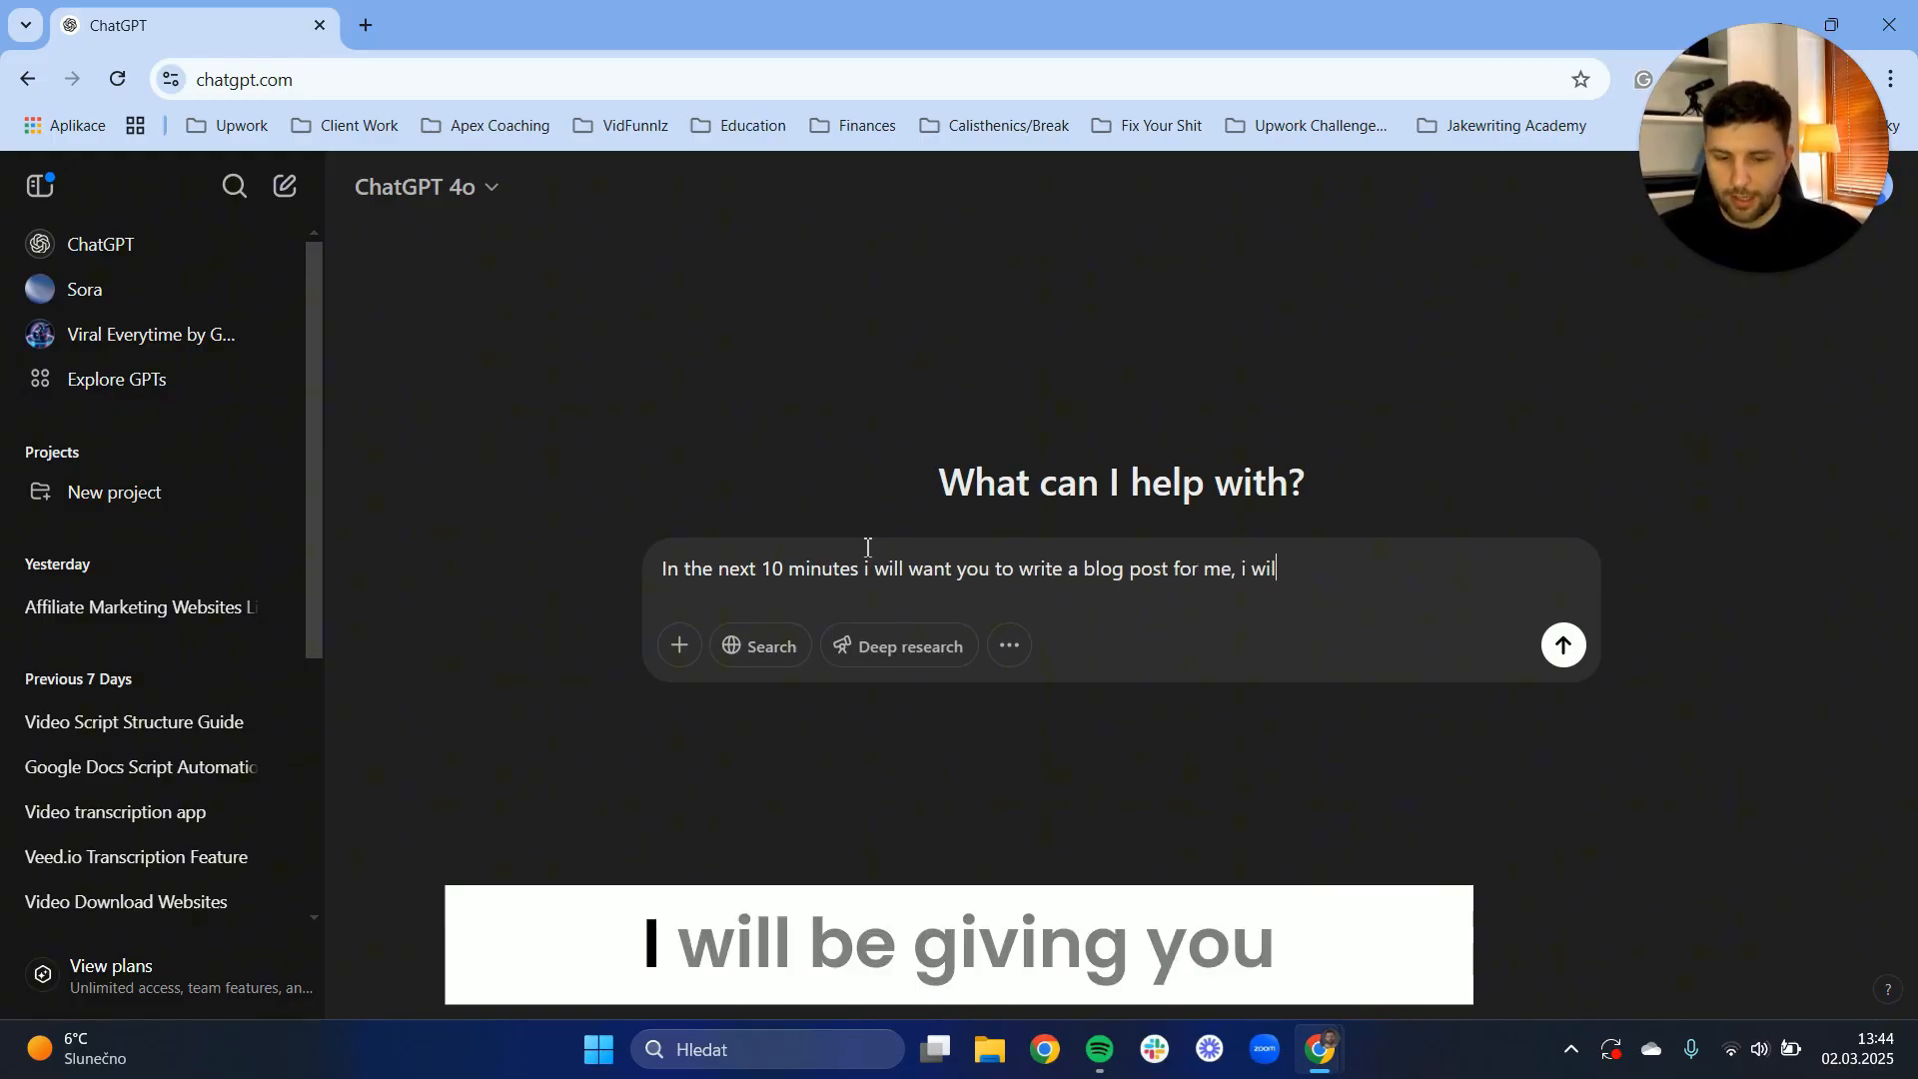
type("l be giving you ")
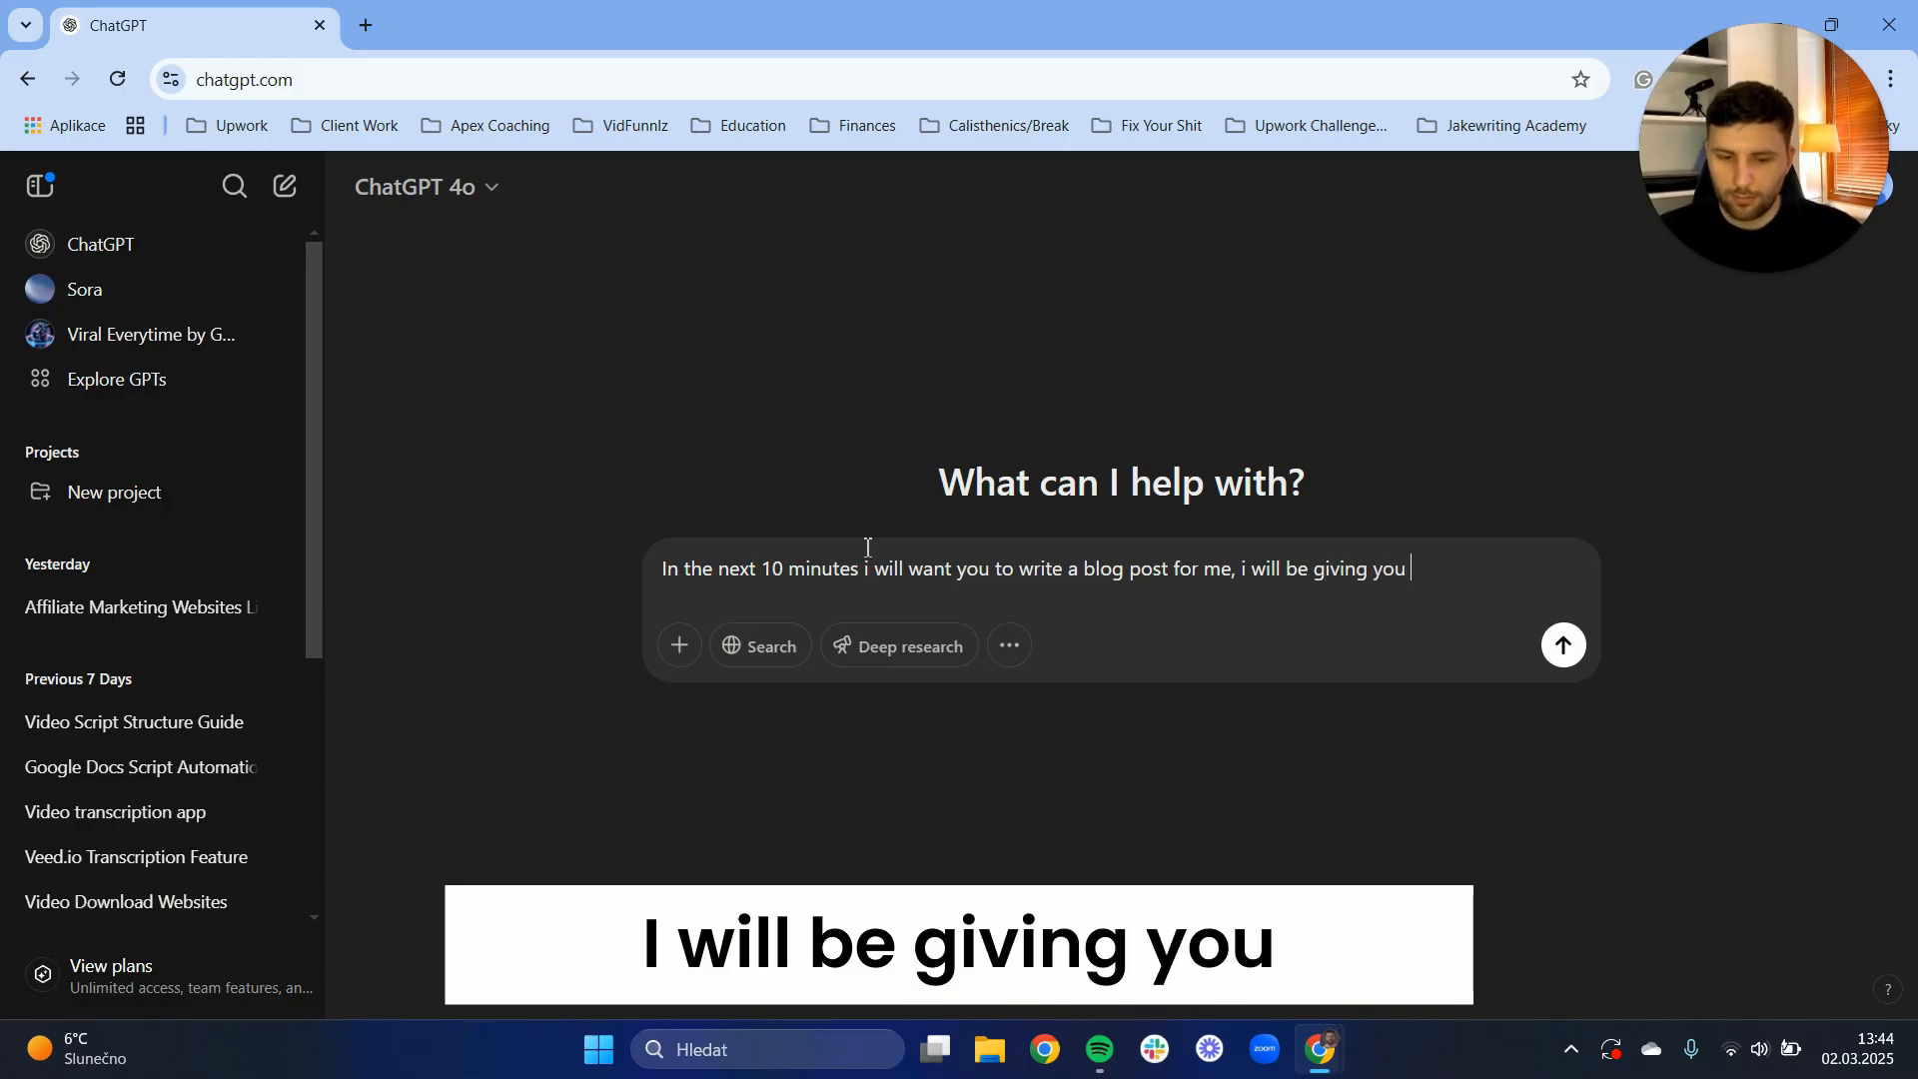
type("series of")
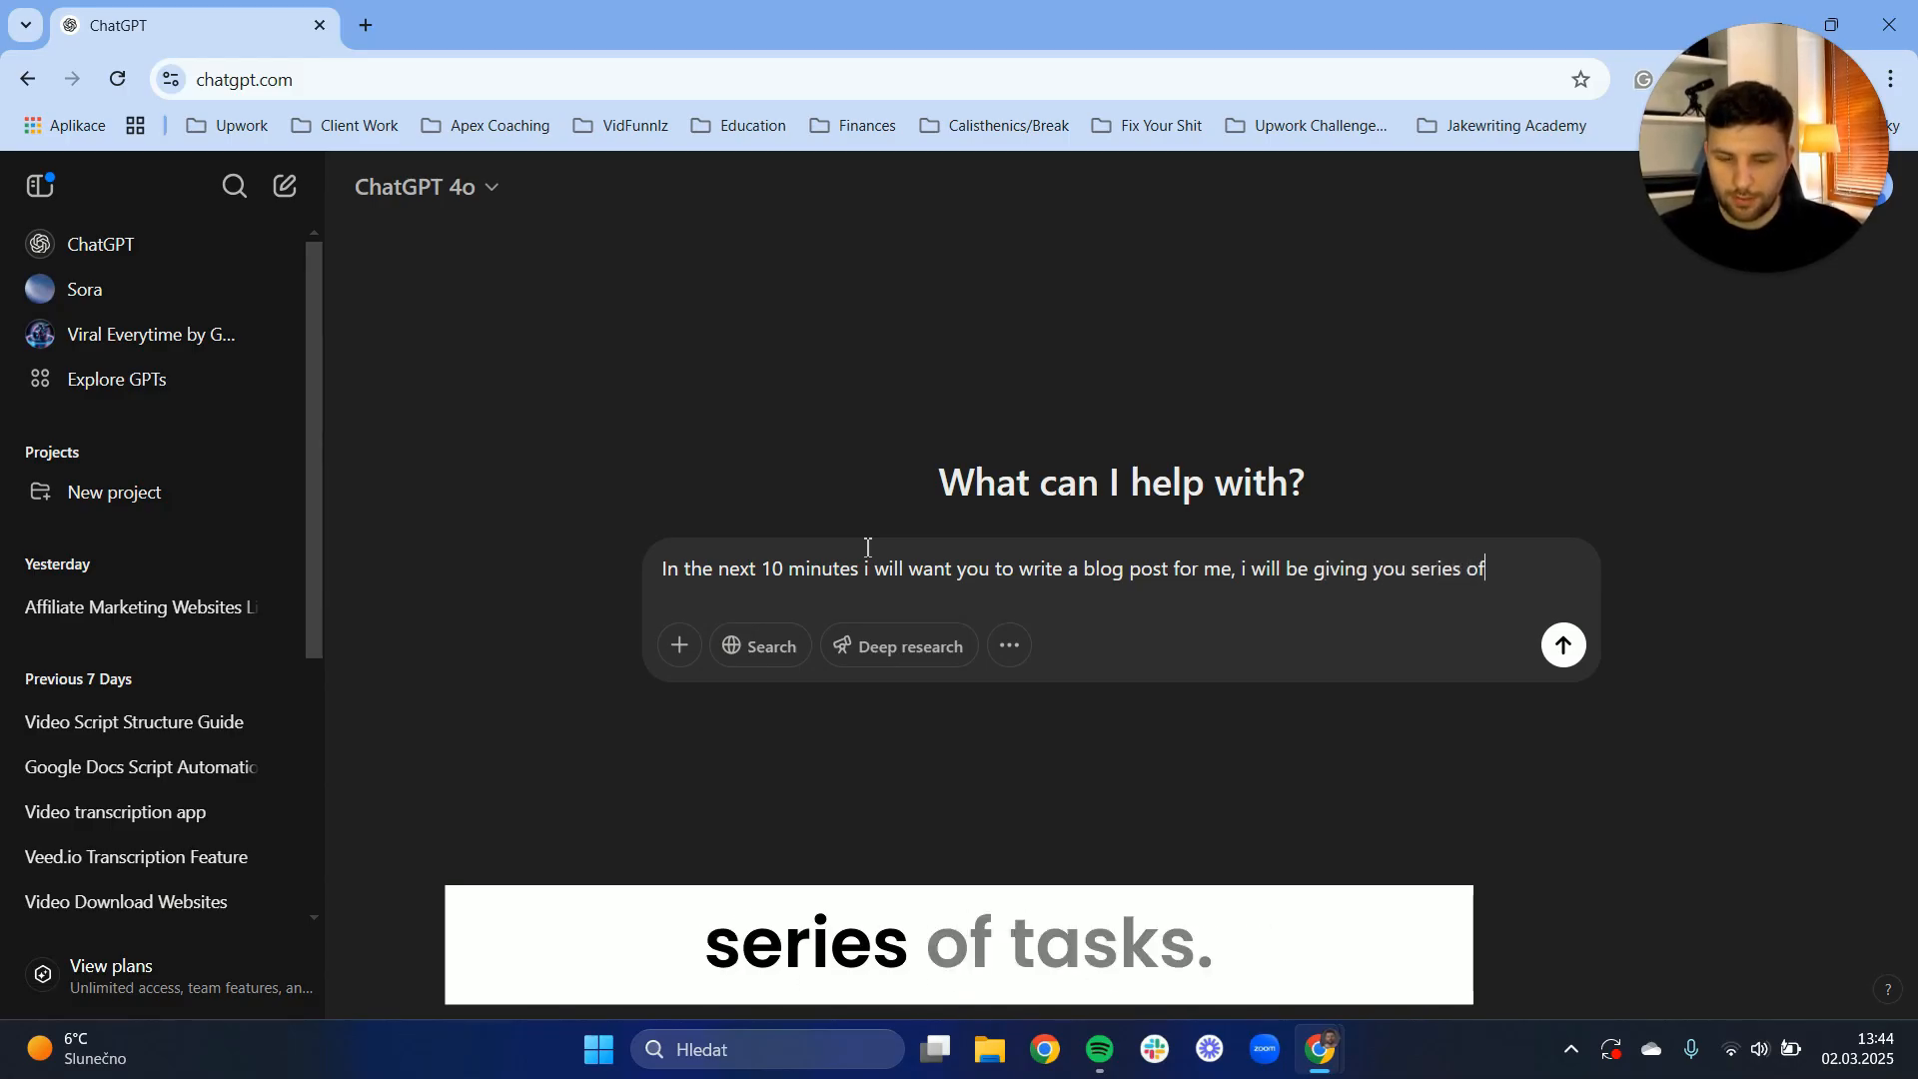
type(" tasks, do")
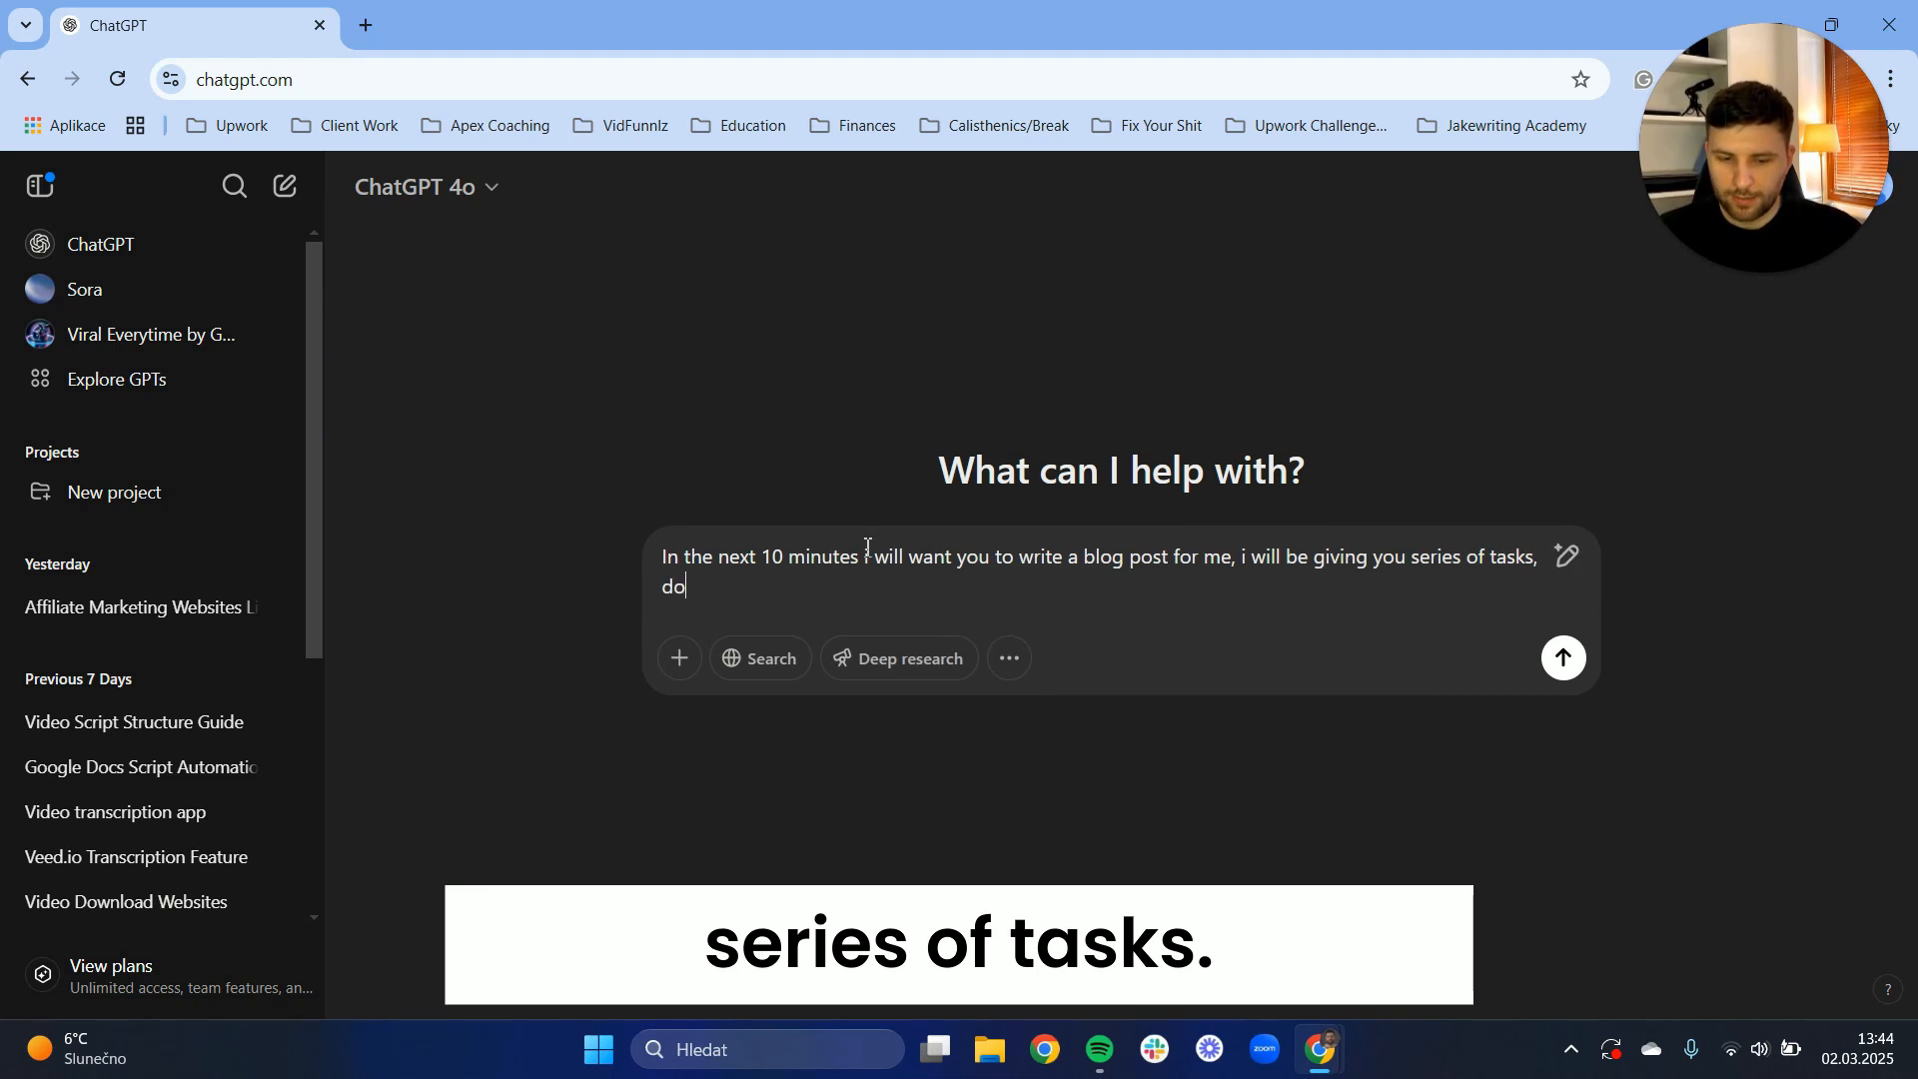
type(" you understand?")
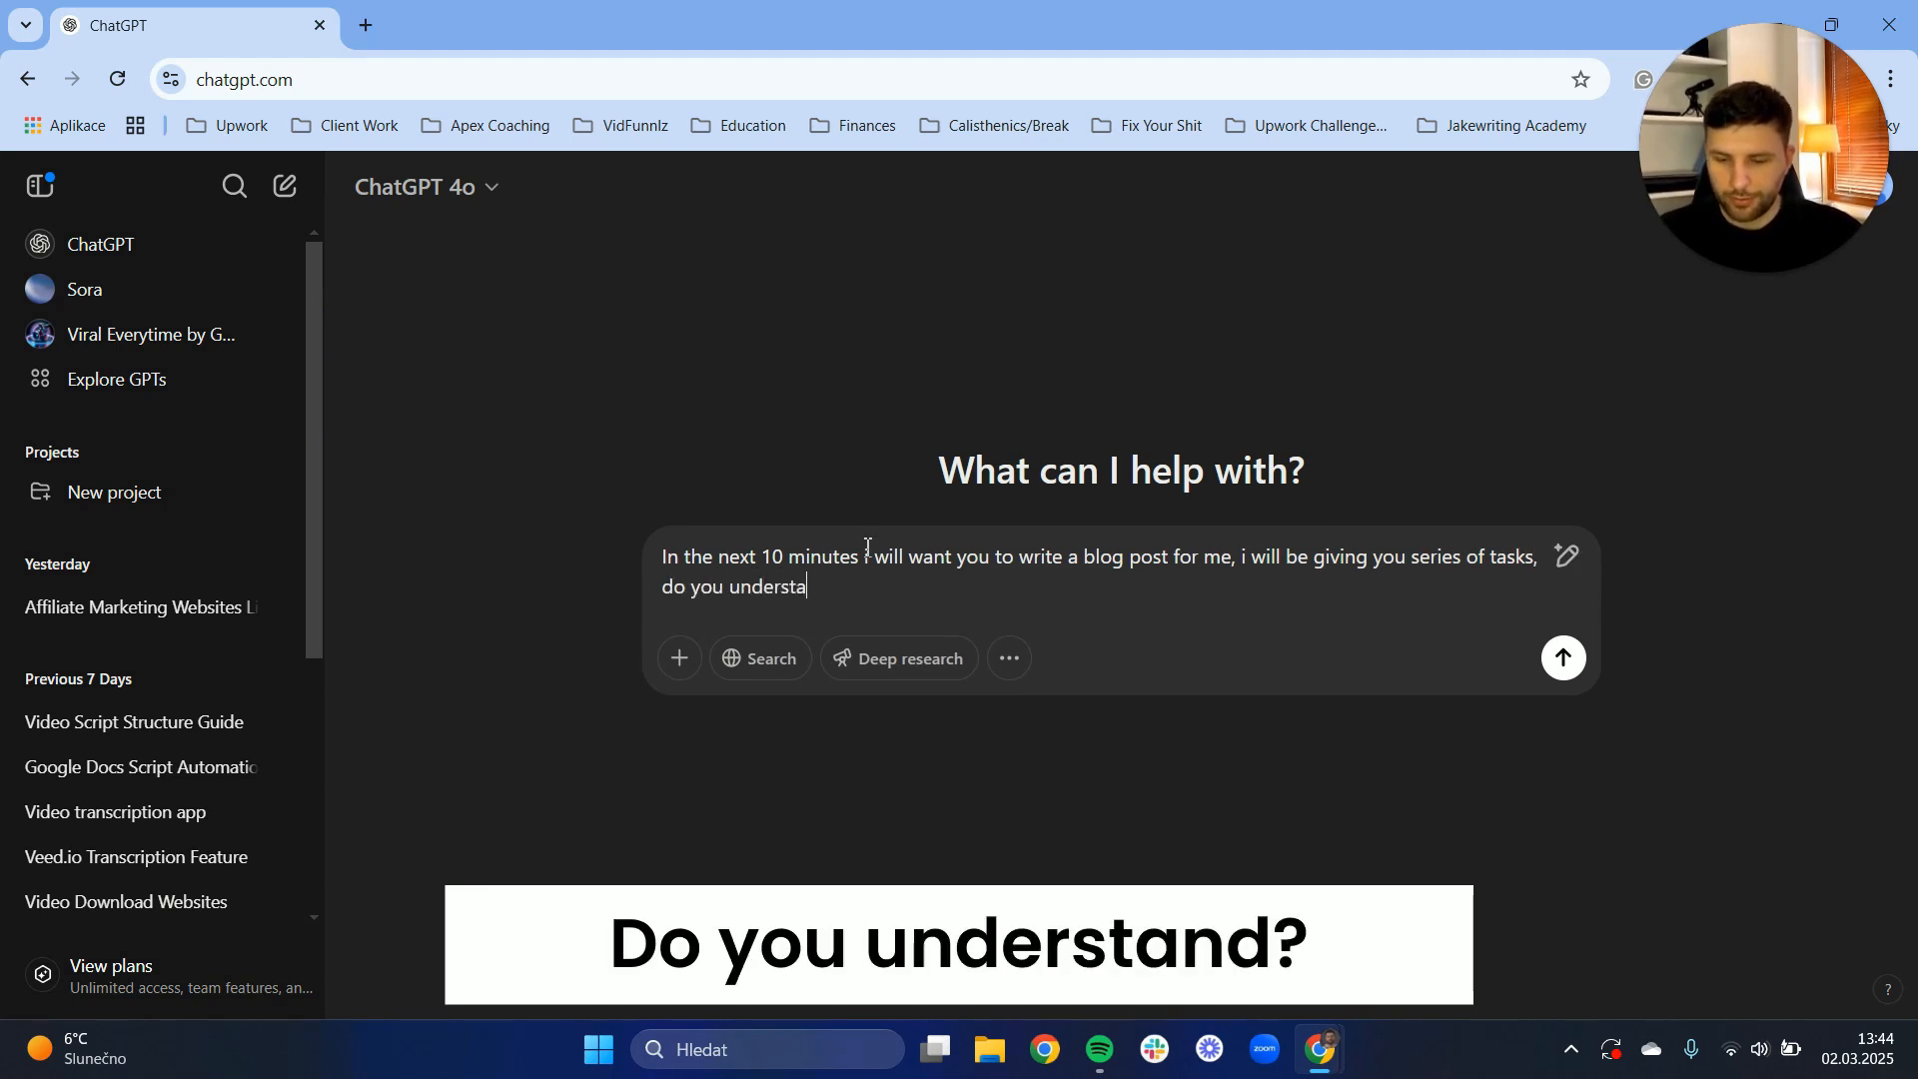
key("Return")
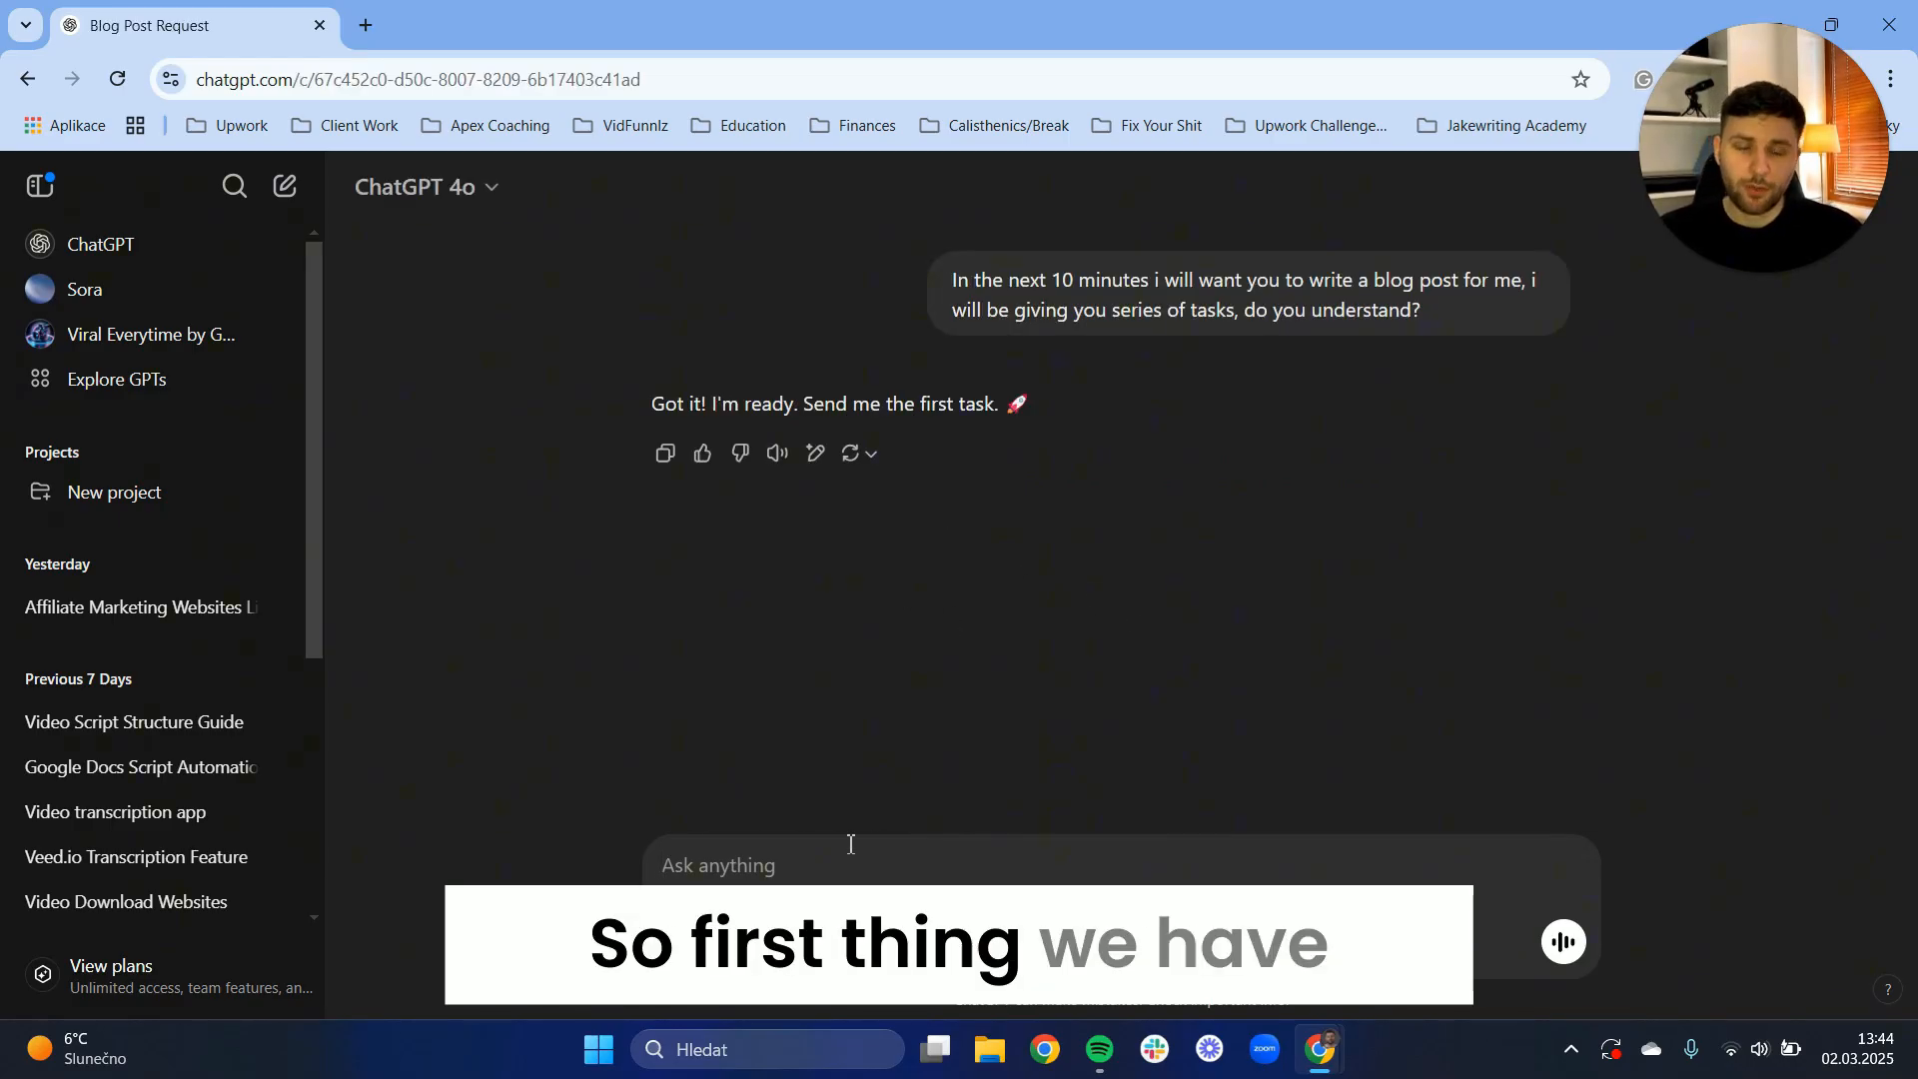
Begin the follow-up message in the chat with the word "First,"
type("First, ")
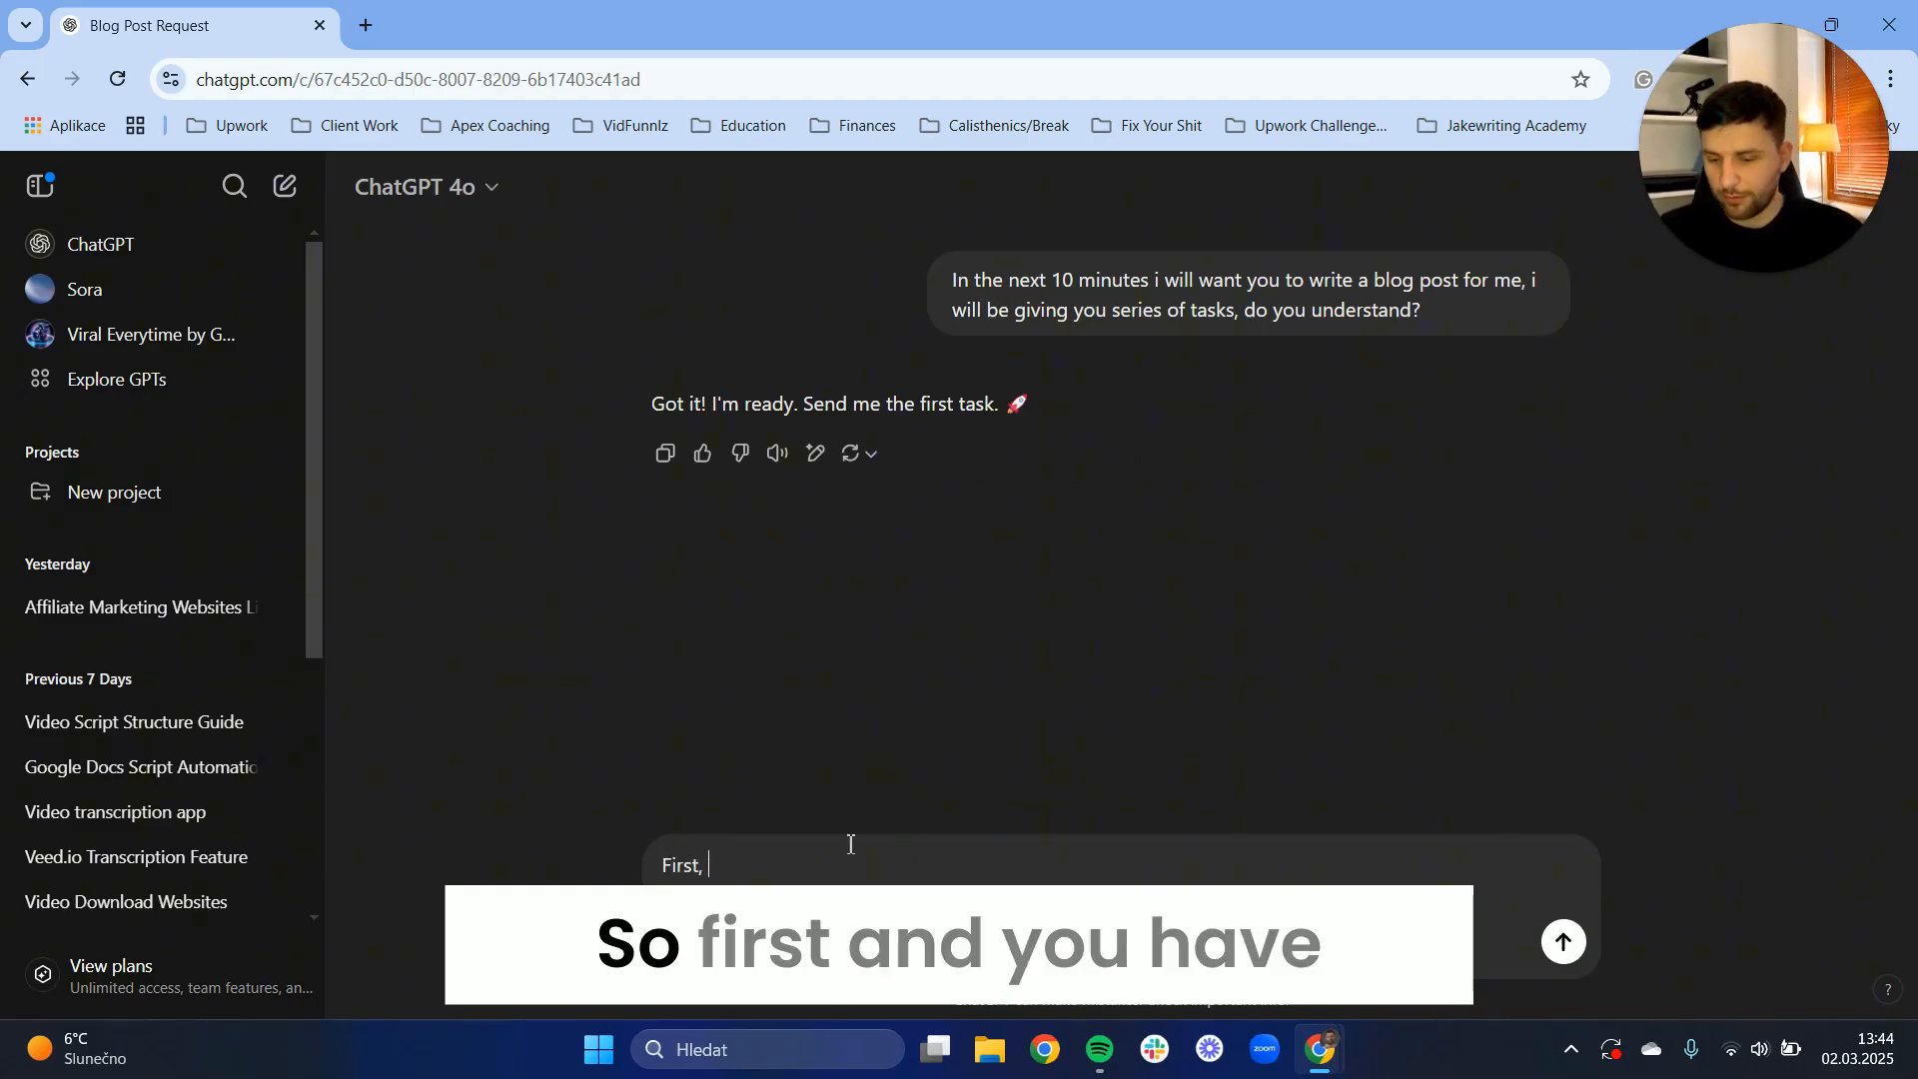
type("we have")
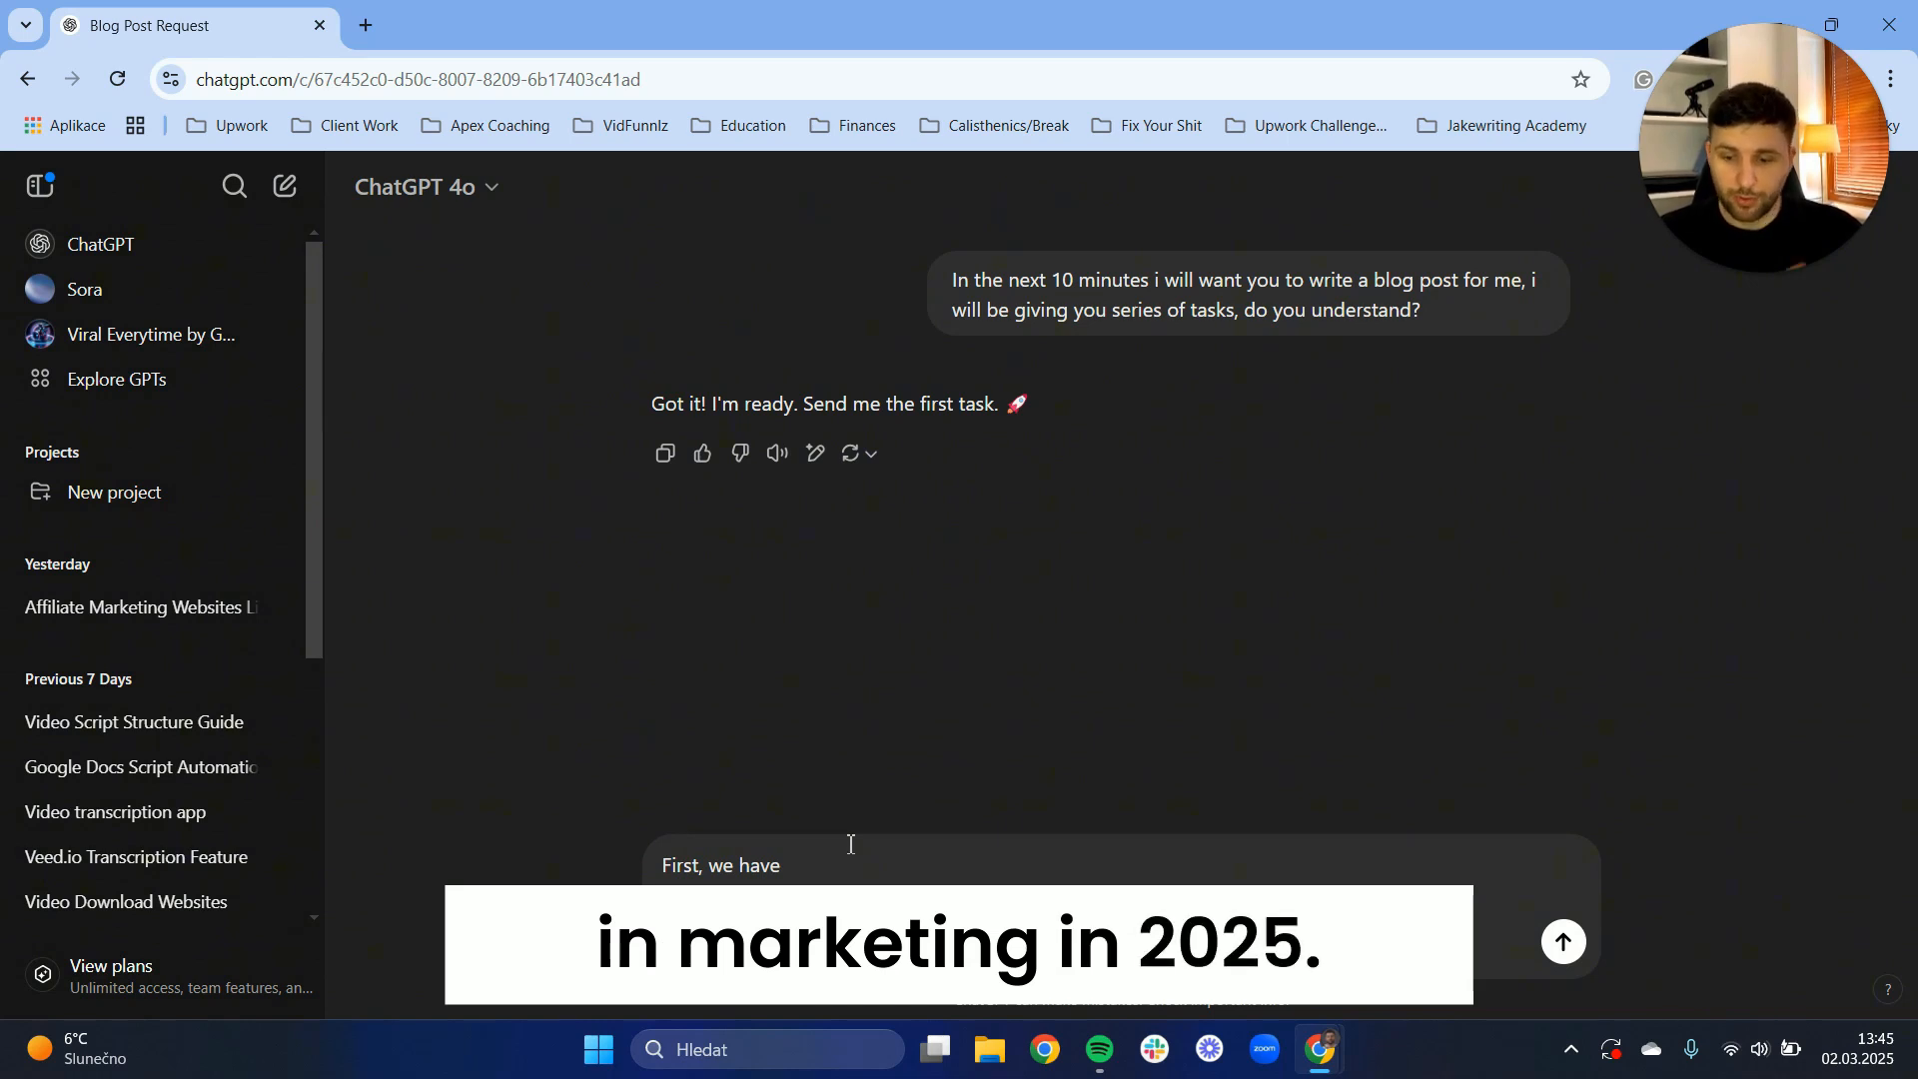
key("BackSpace")
key("BackSpace")
key("BackSpace")
key("BackSpace")
key("BackSpace")
key("BackSpace")
key("BackSpace")
key("BackSpace")
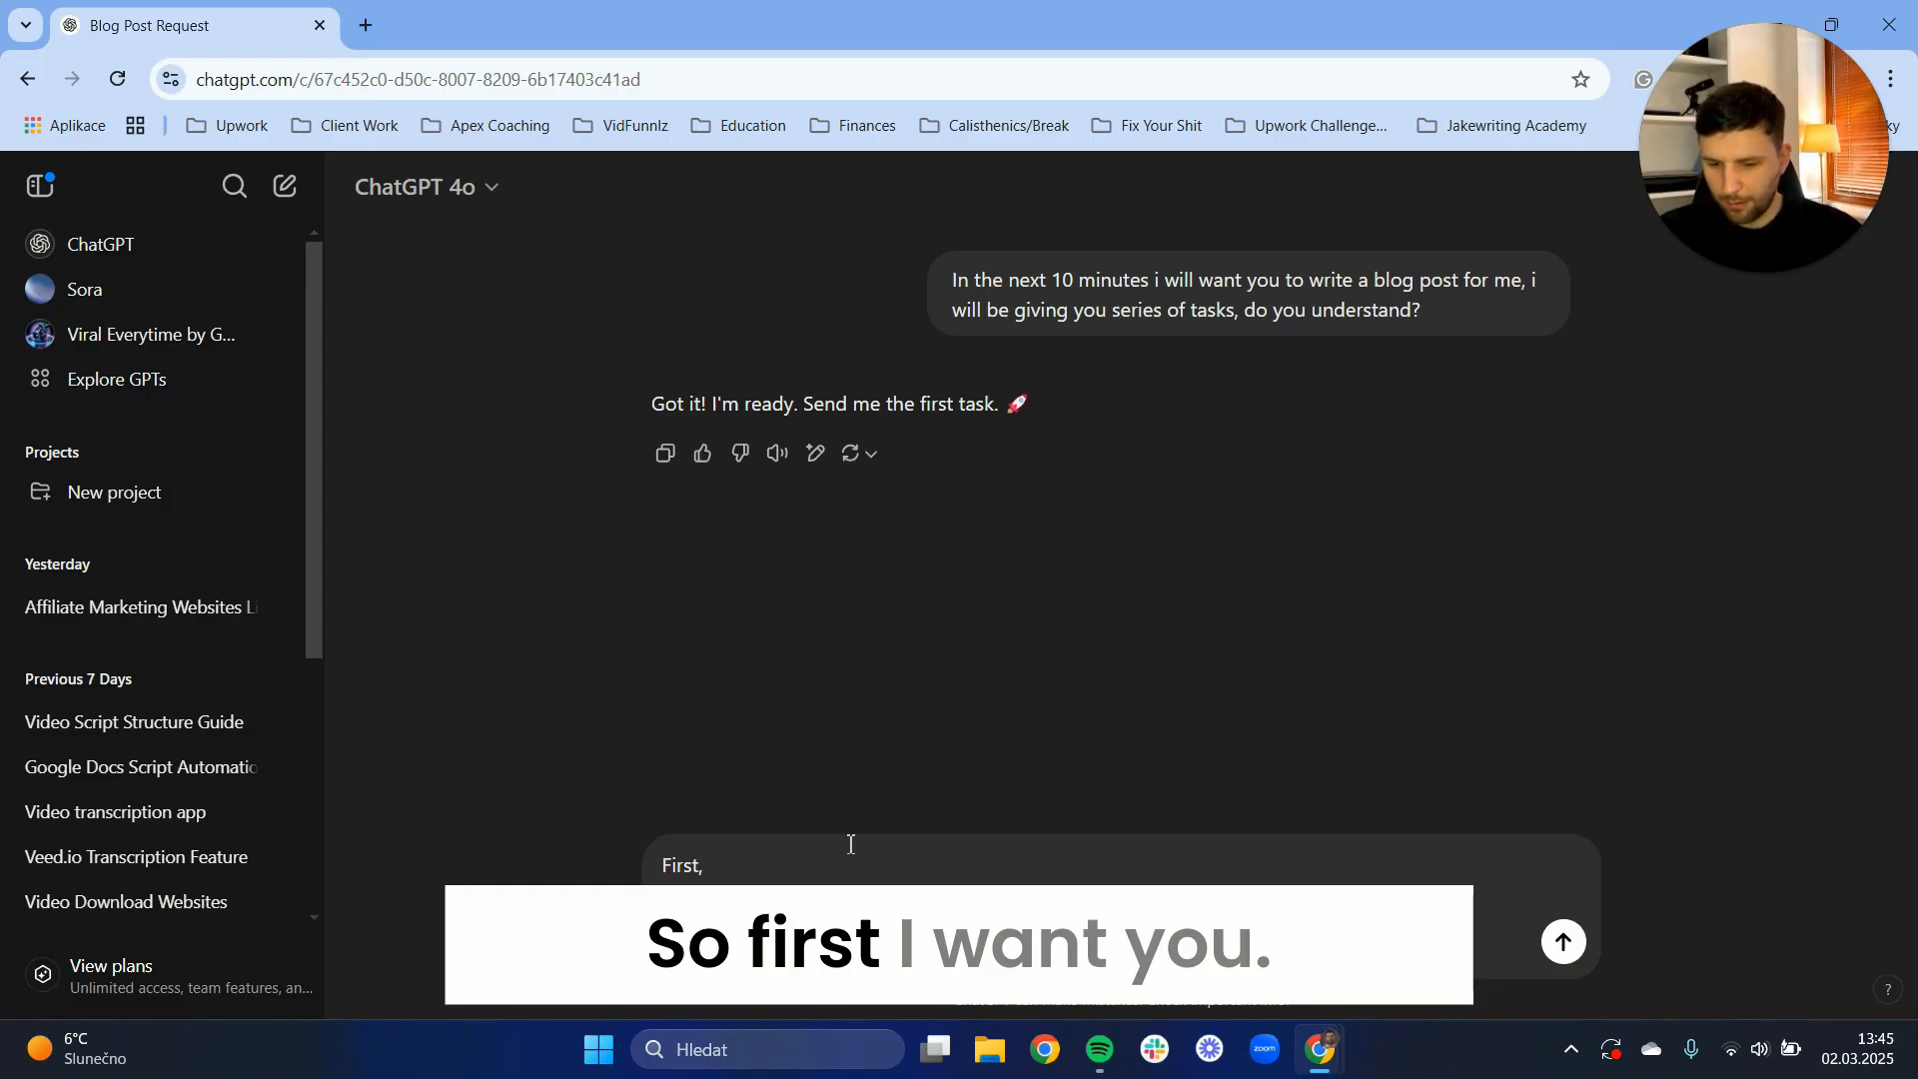
Continue the message after "First," with "i want you to make a research for me about the topic."
type("i want")
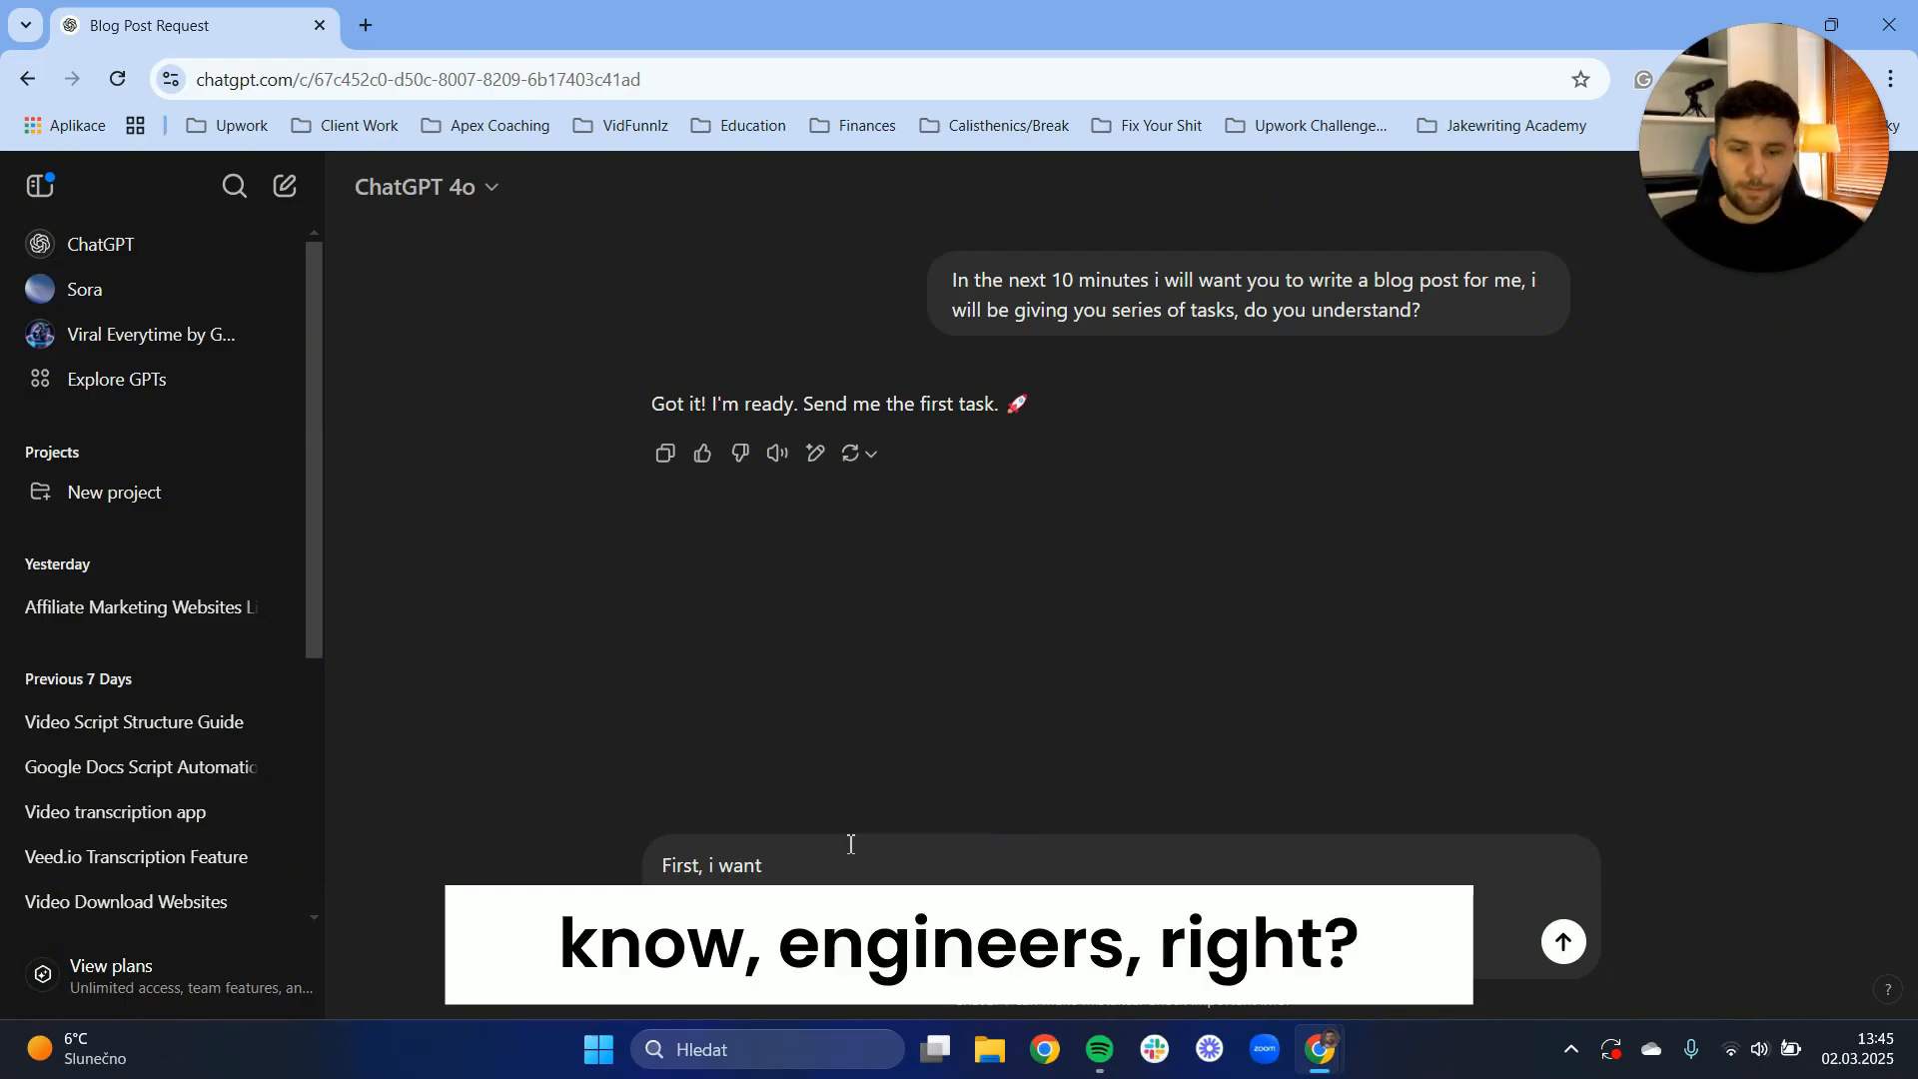
type("yo")
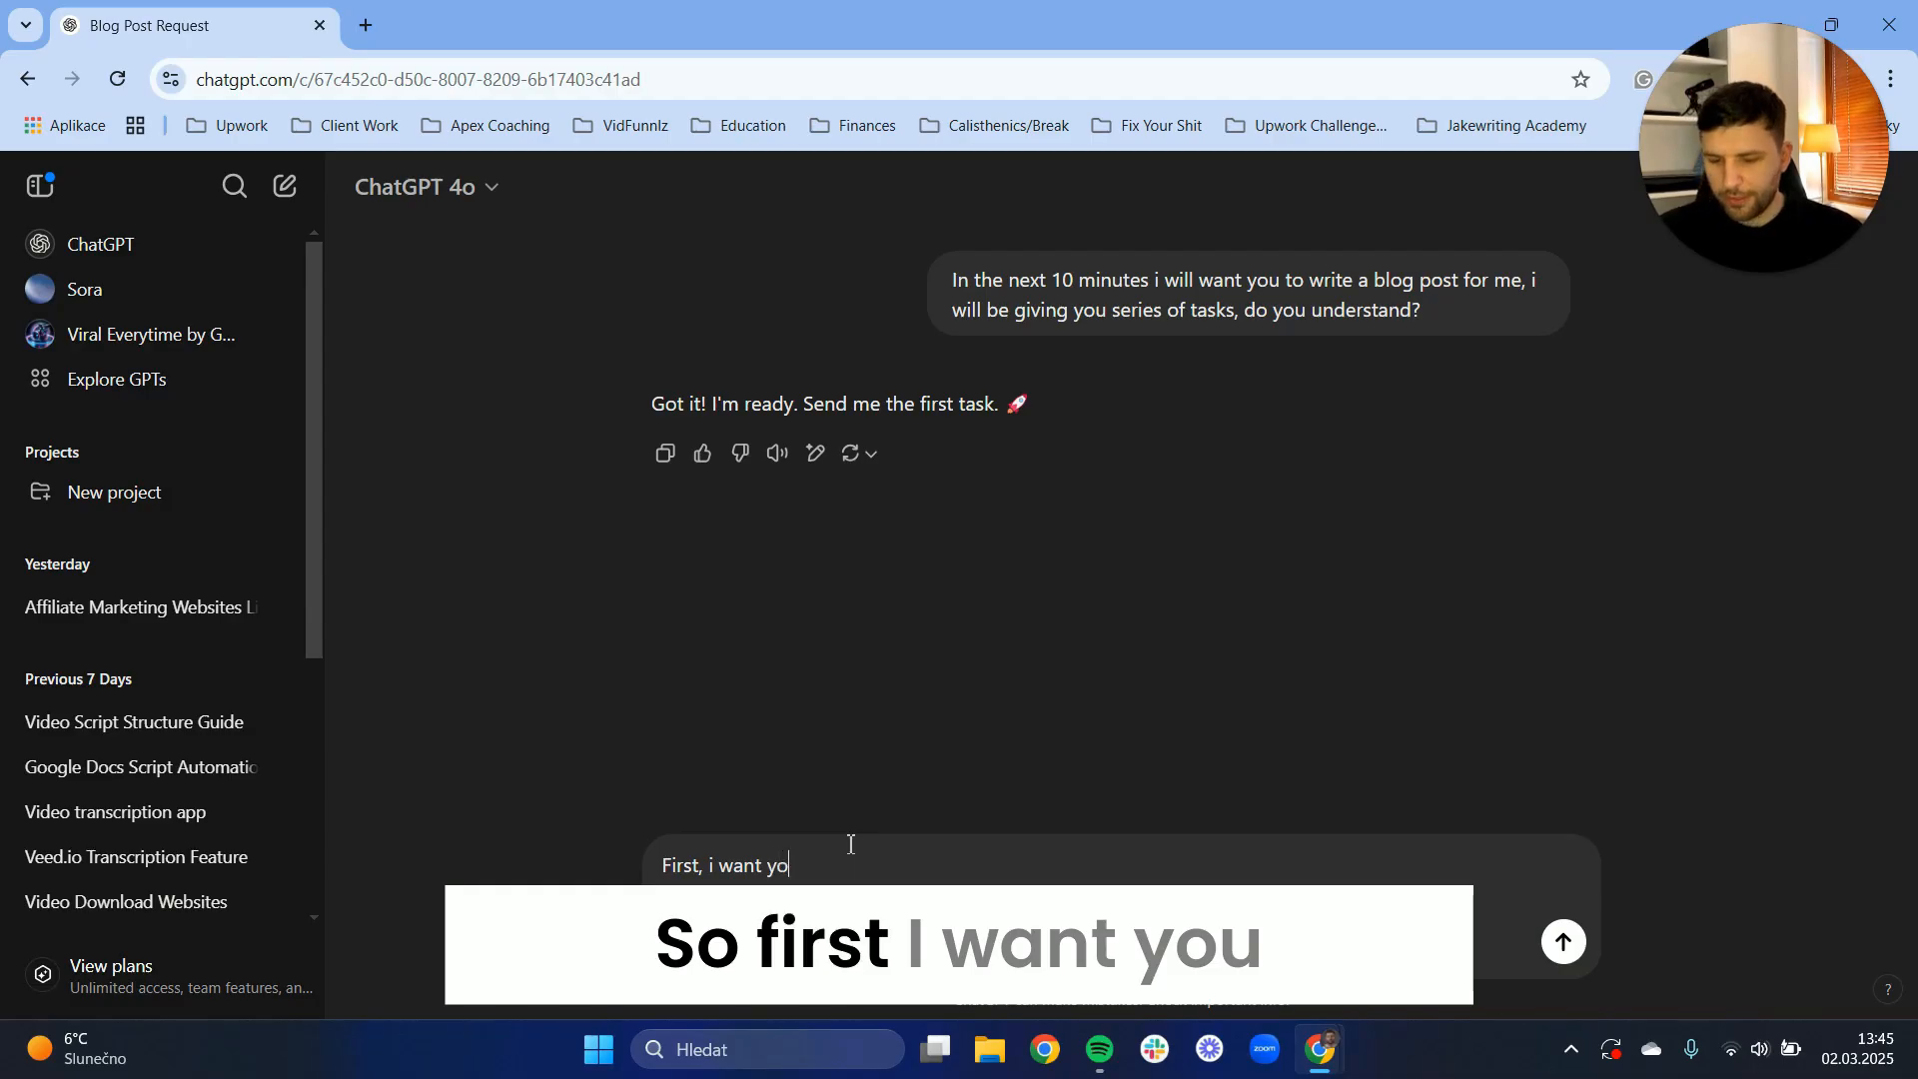
type("u to make ")
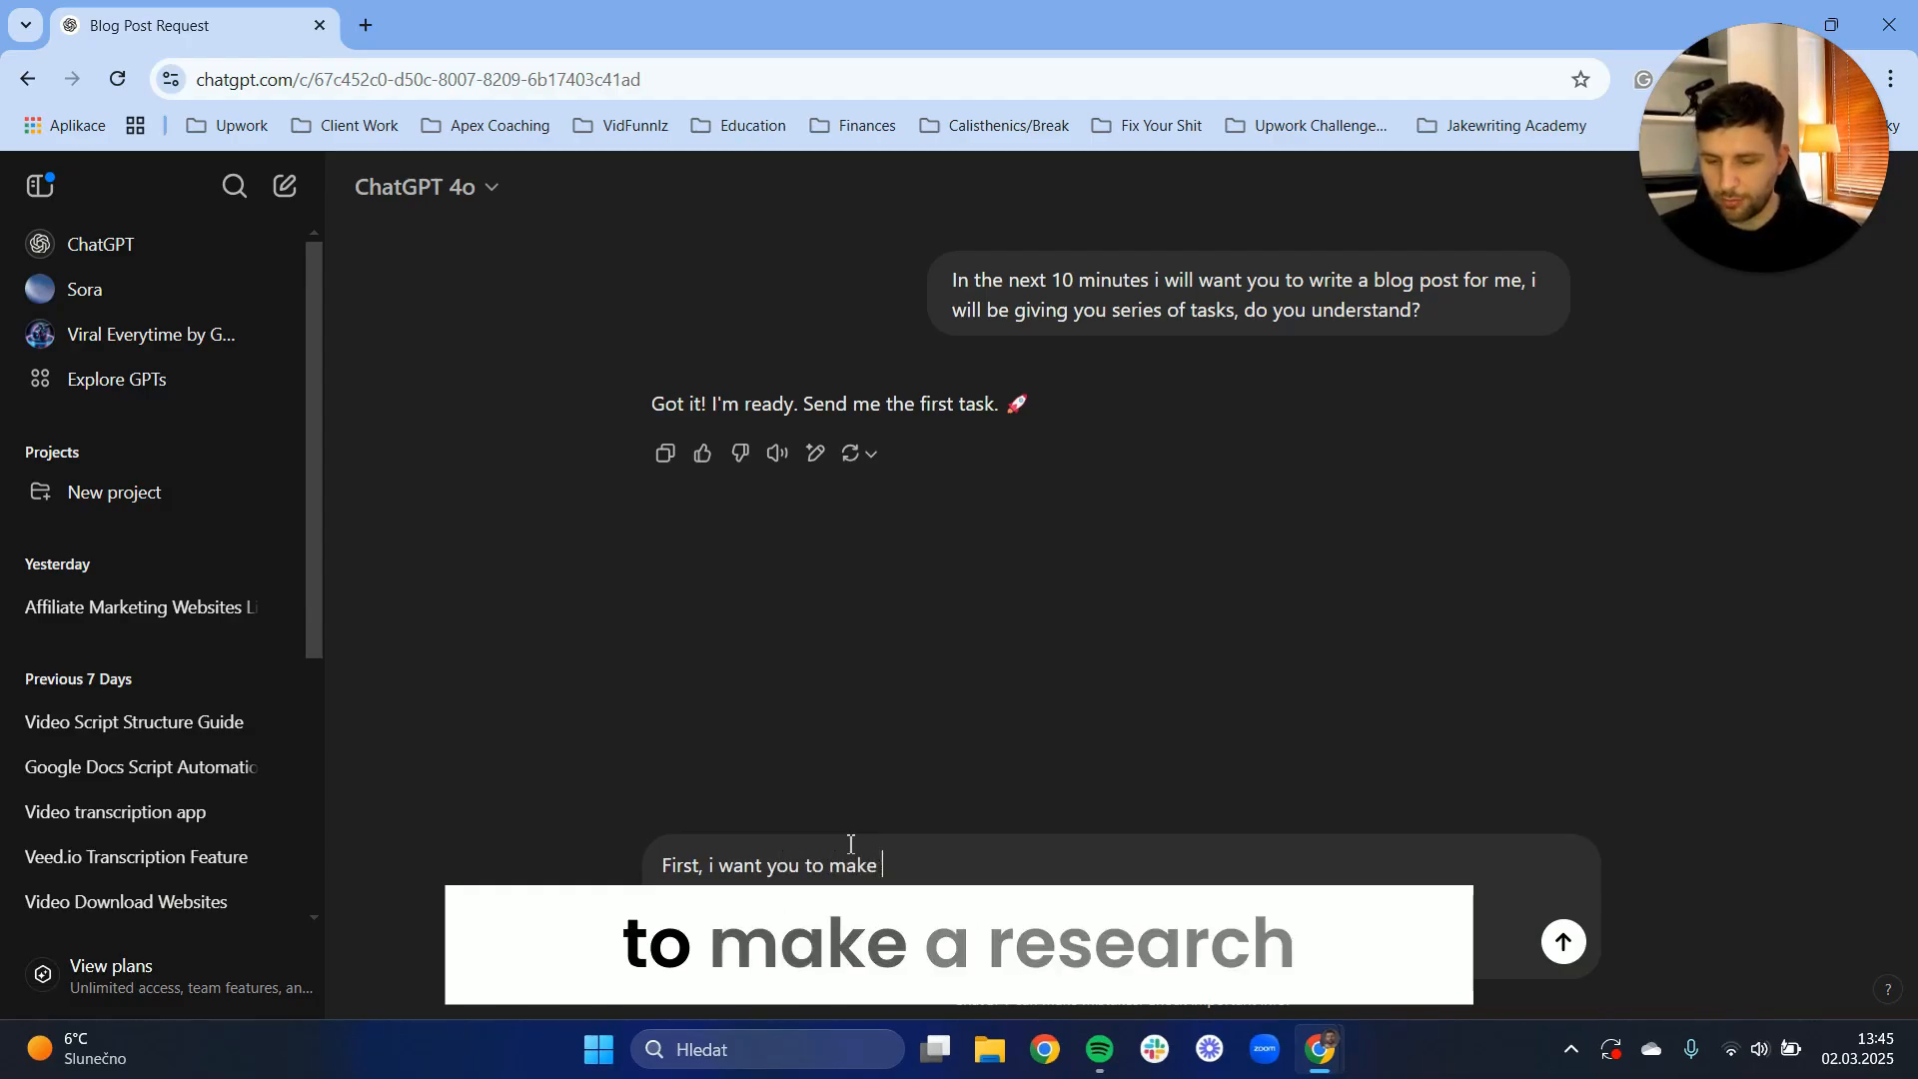
type("a research fo")
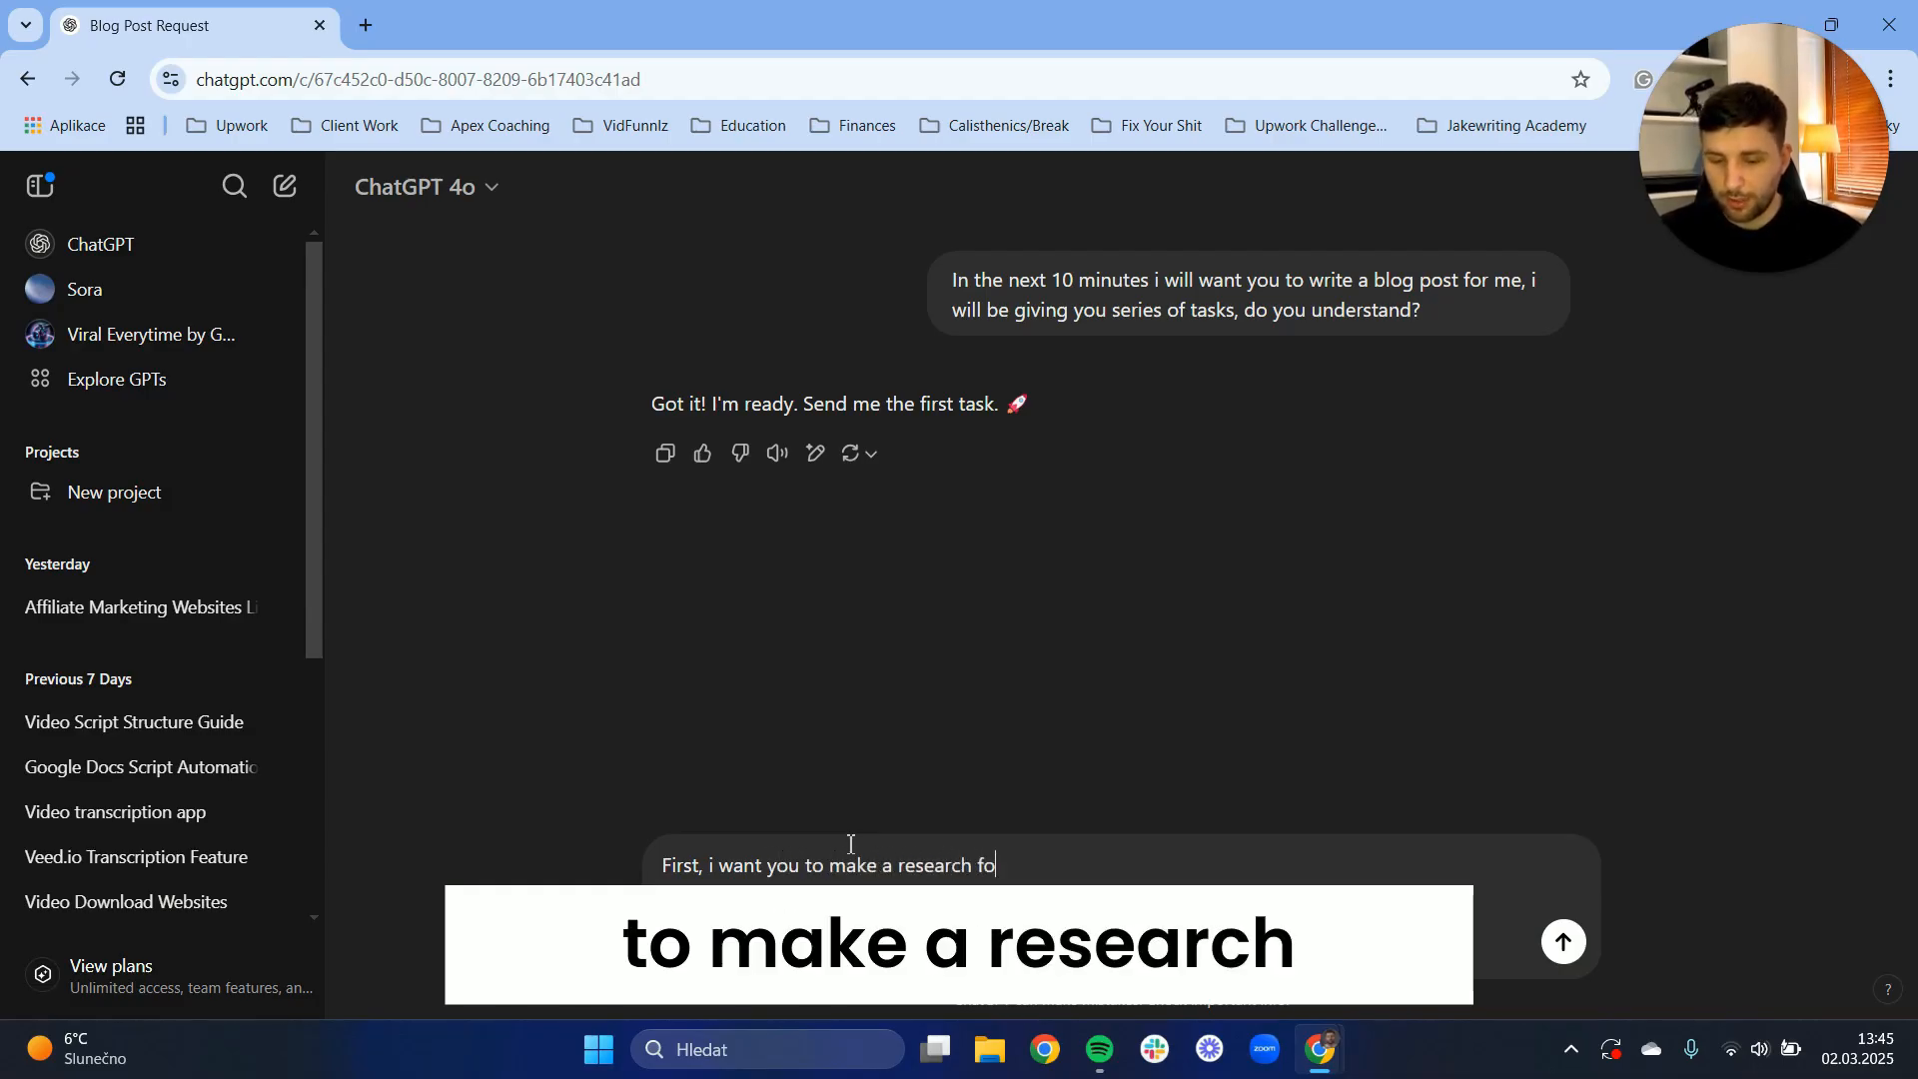
type("r me about the topic.")
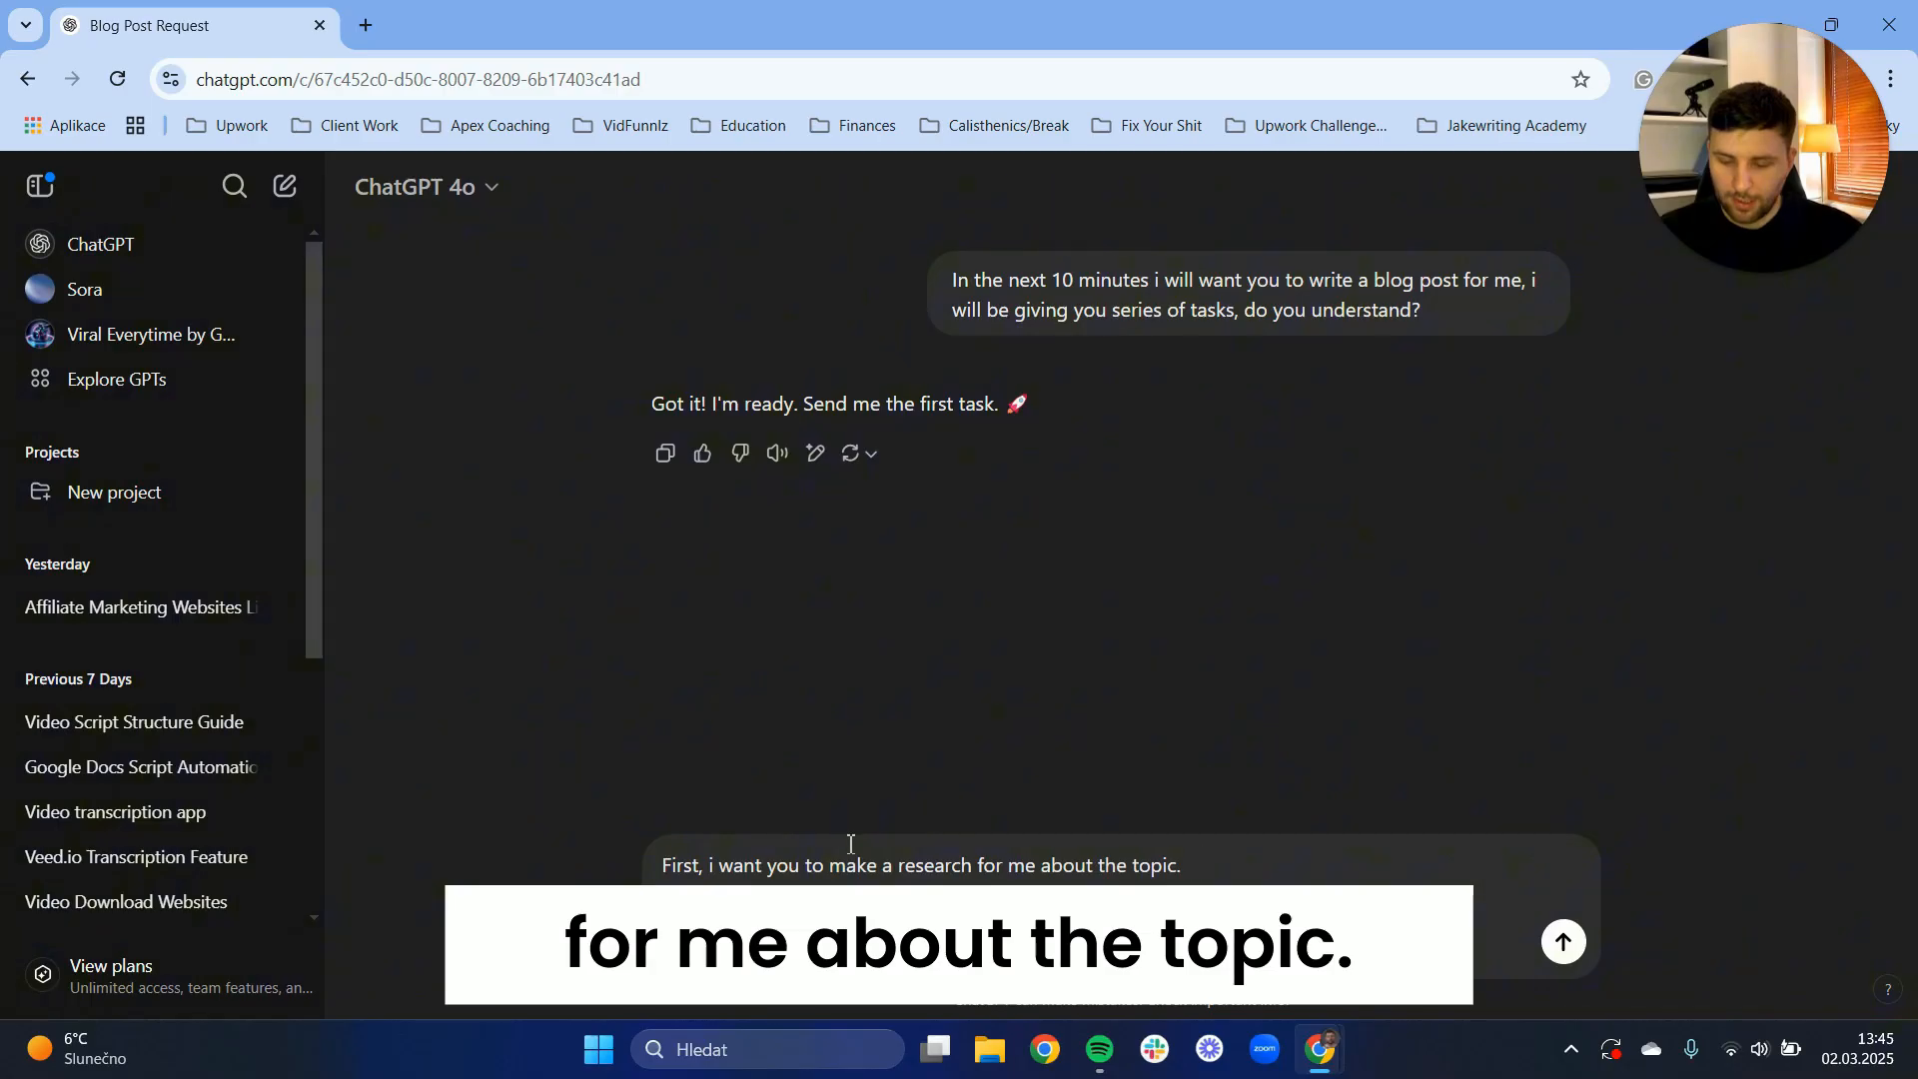
Add "After you do this I want you to save this information and use it for the writing that I will give you tasks for later on."
type(" After you do ")
type("this I")
type(" want you to save")
type(" this informati")
type("on")
type(" and")
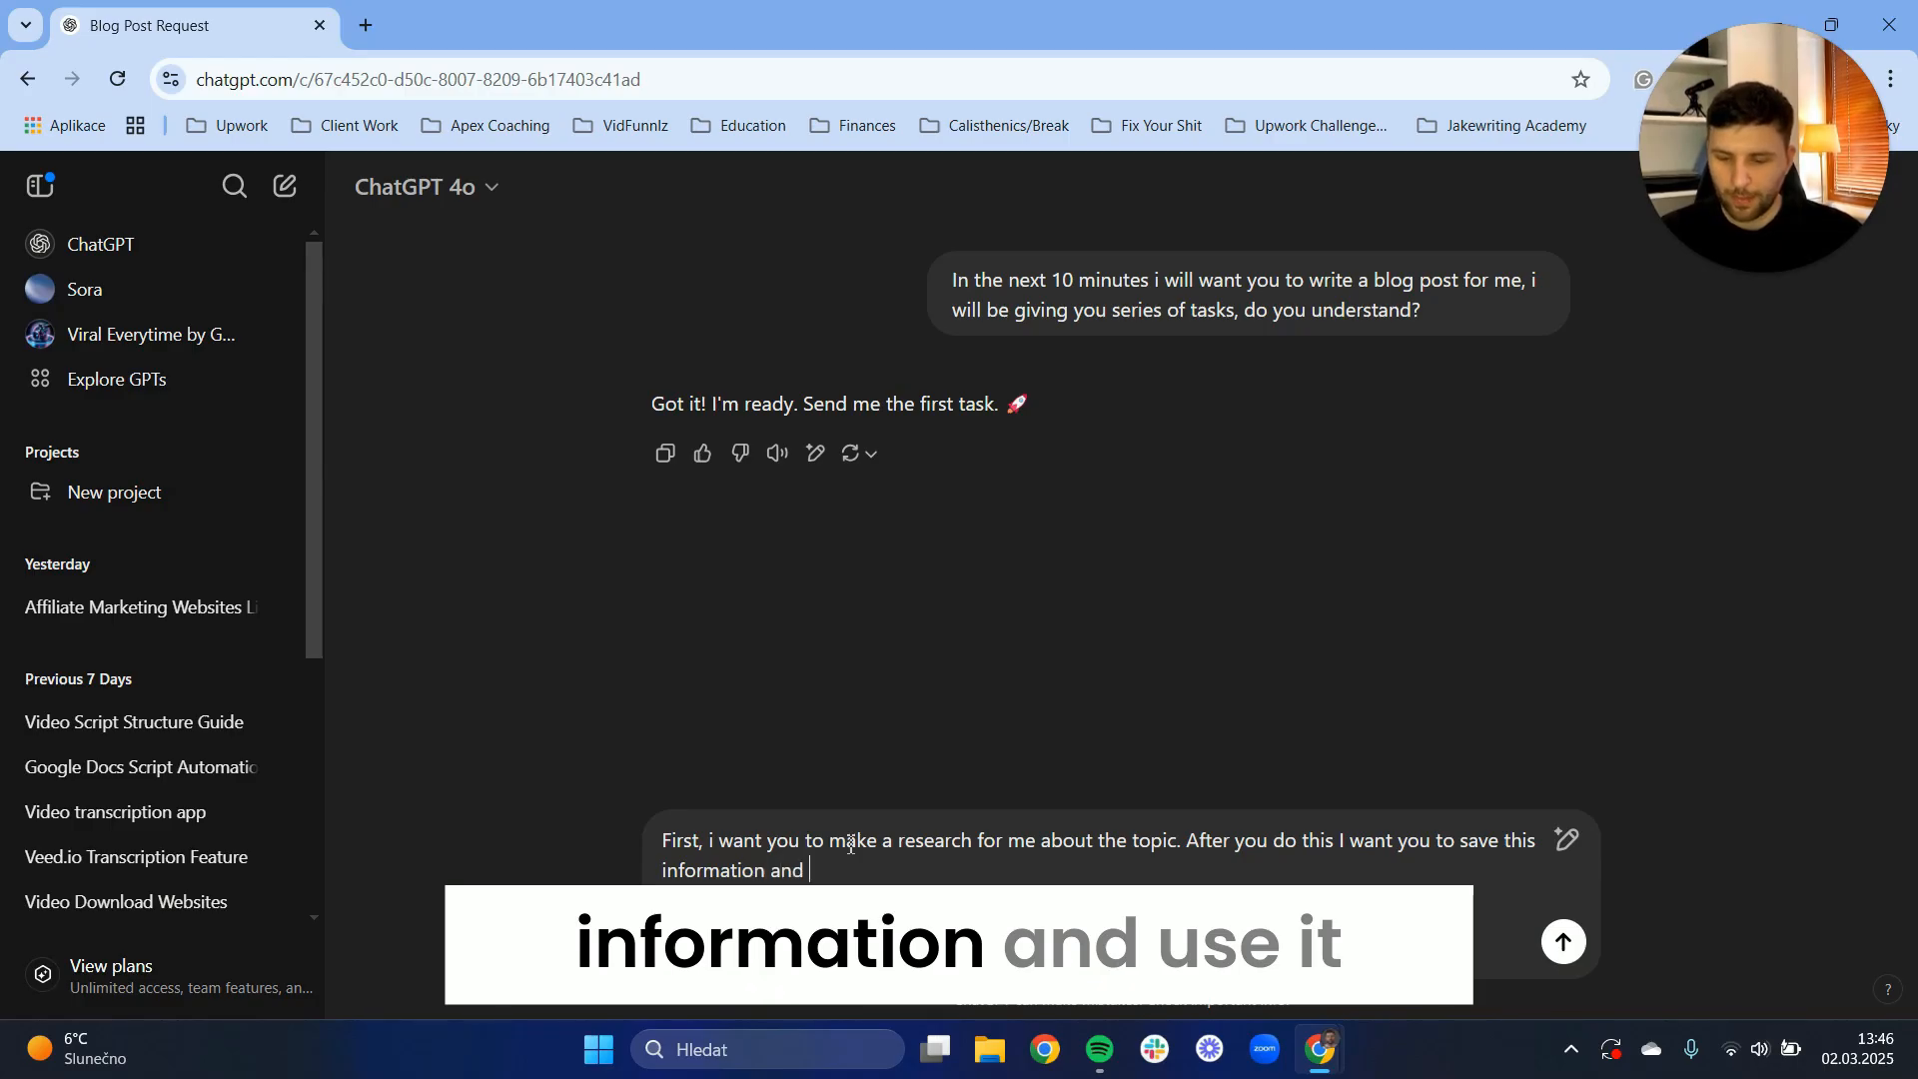
type(" use it ")
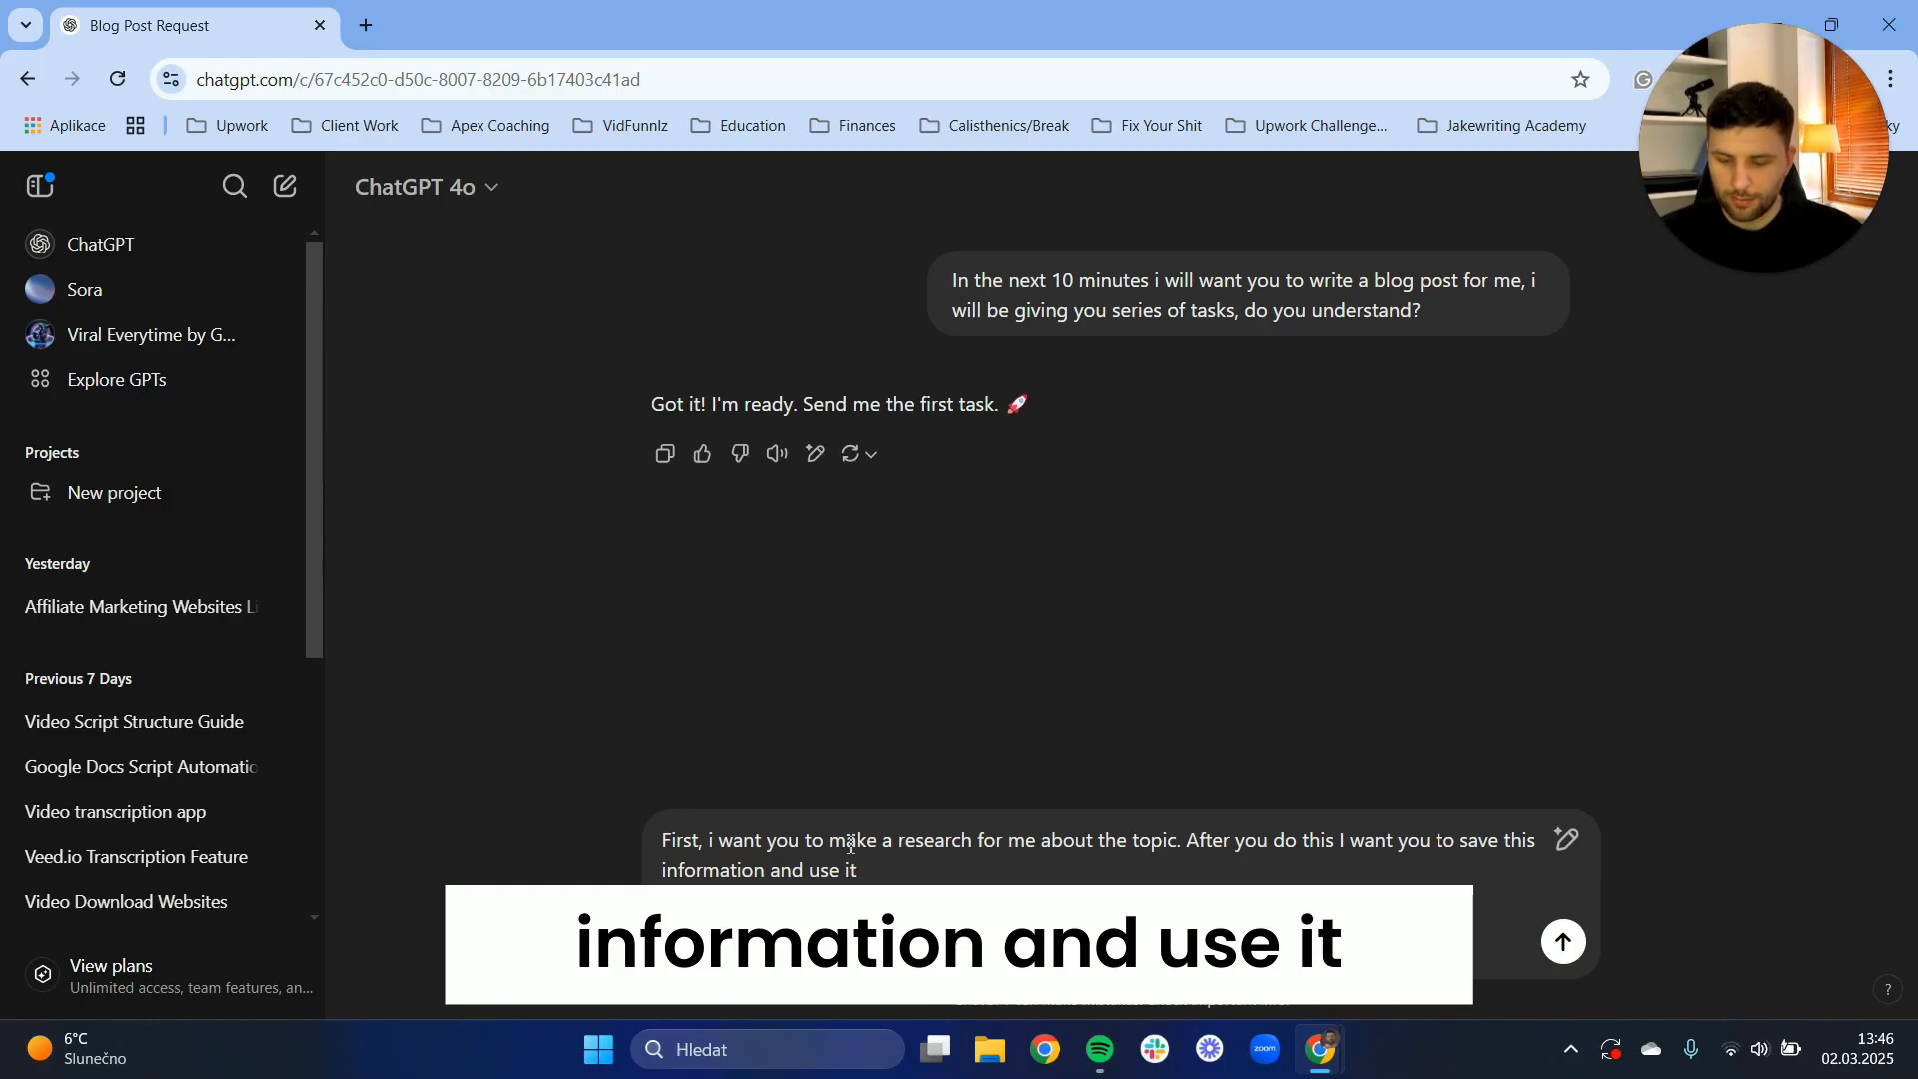
type("for the writing that I will")
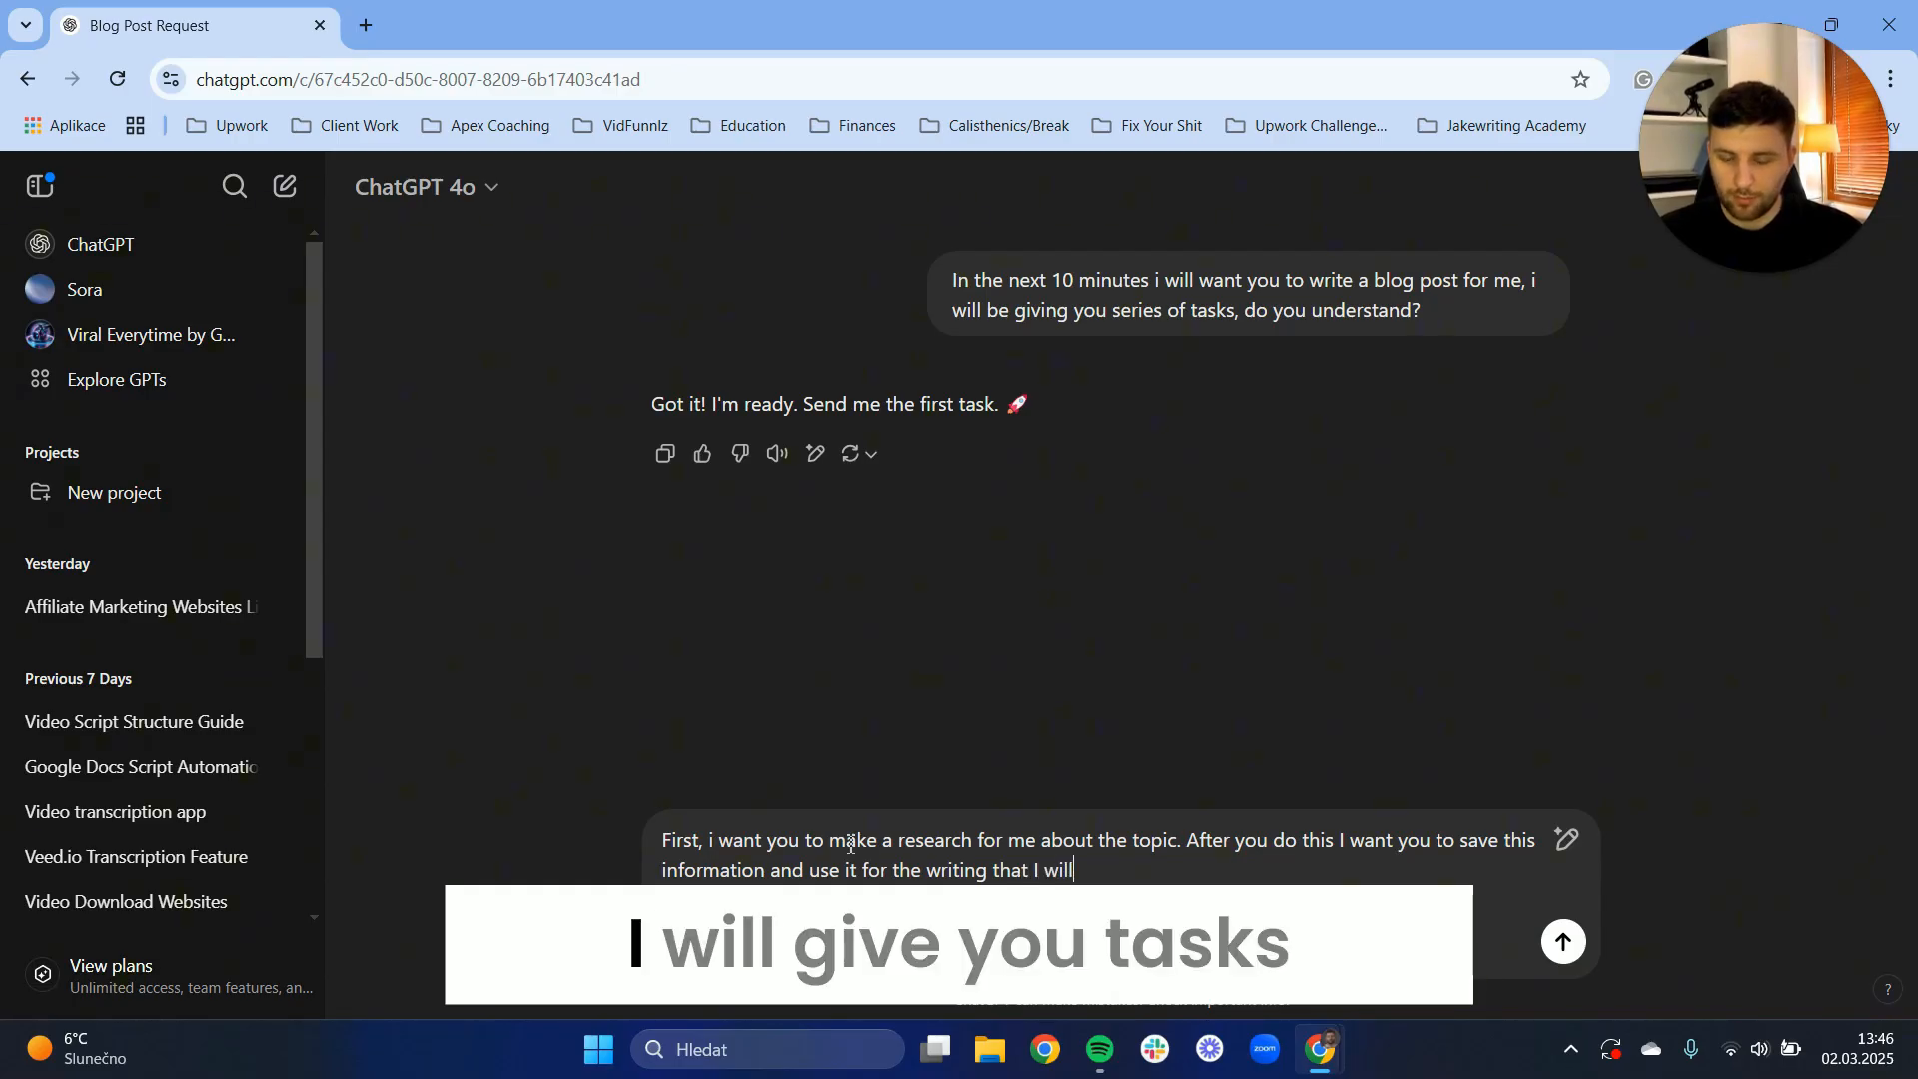
type(" give you tasks ")
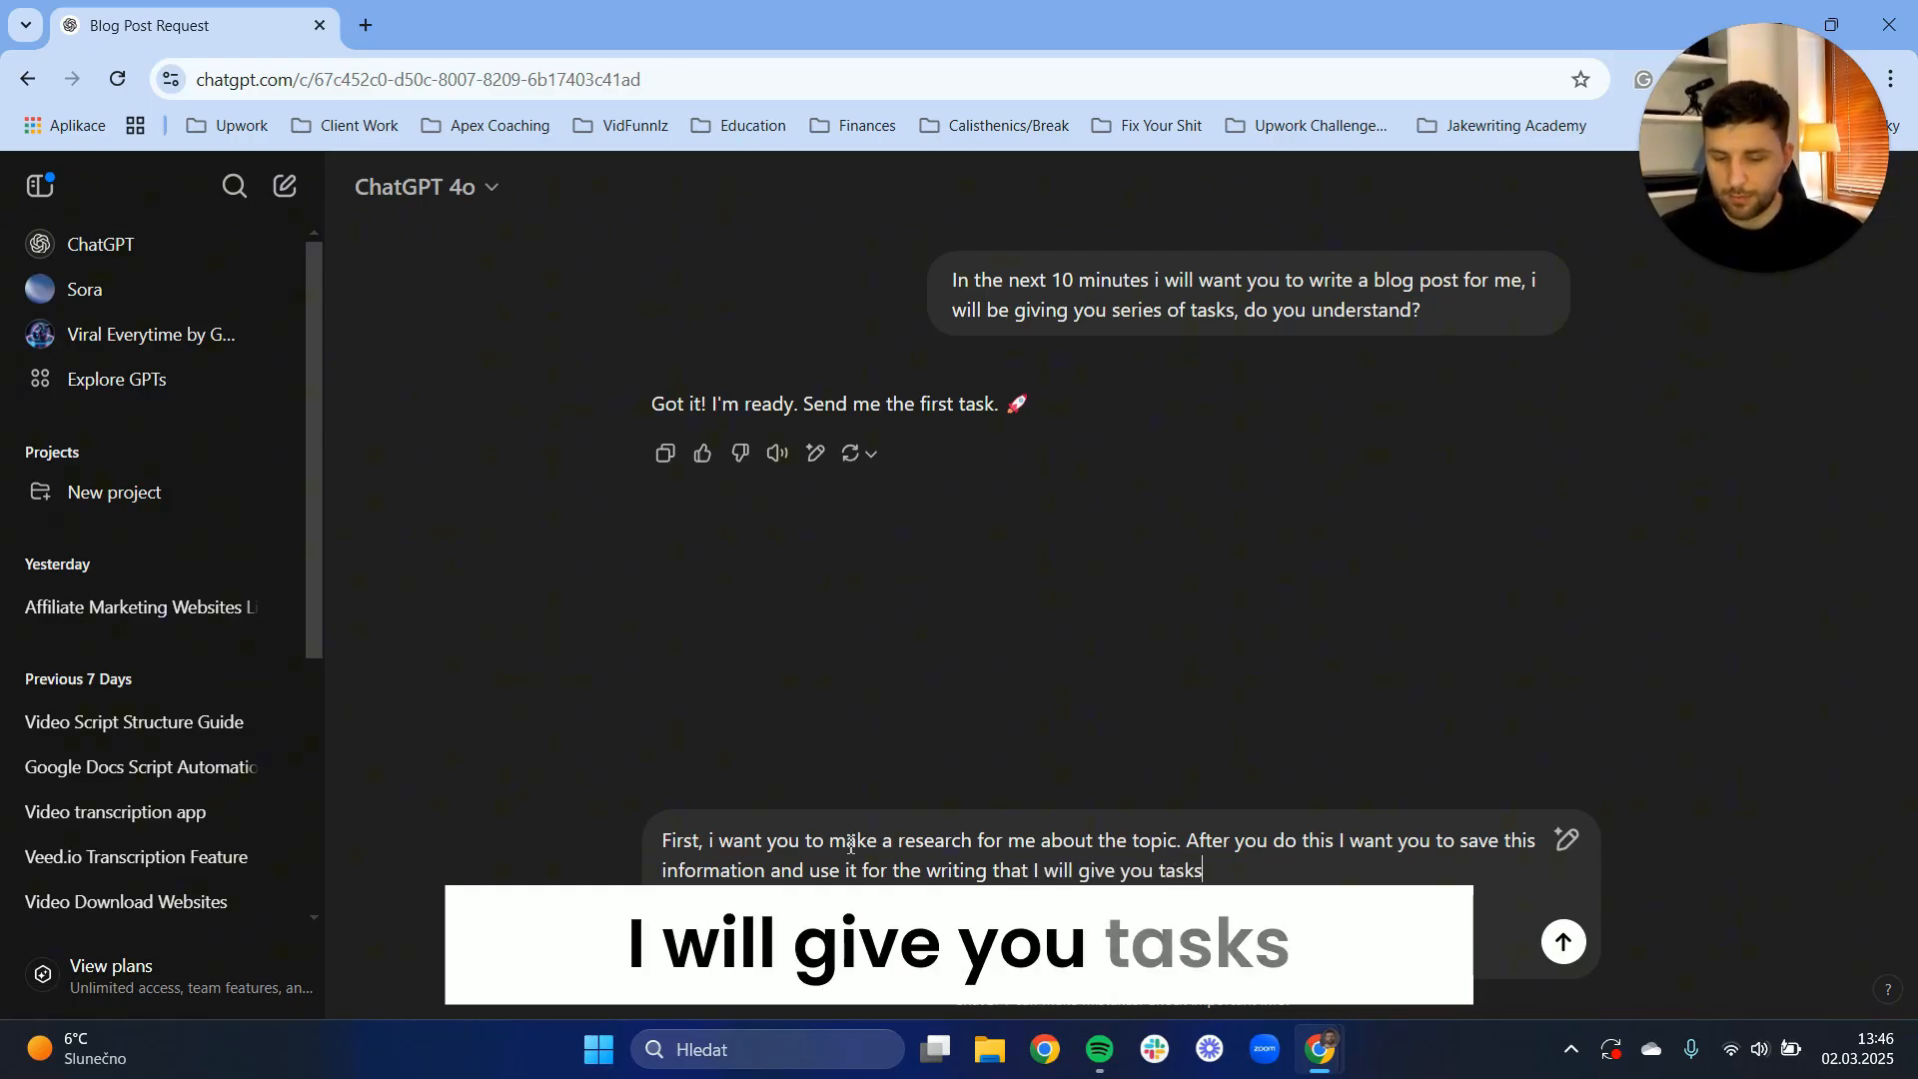
type("f")
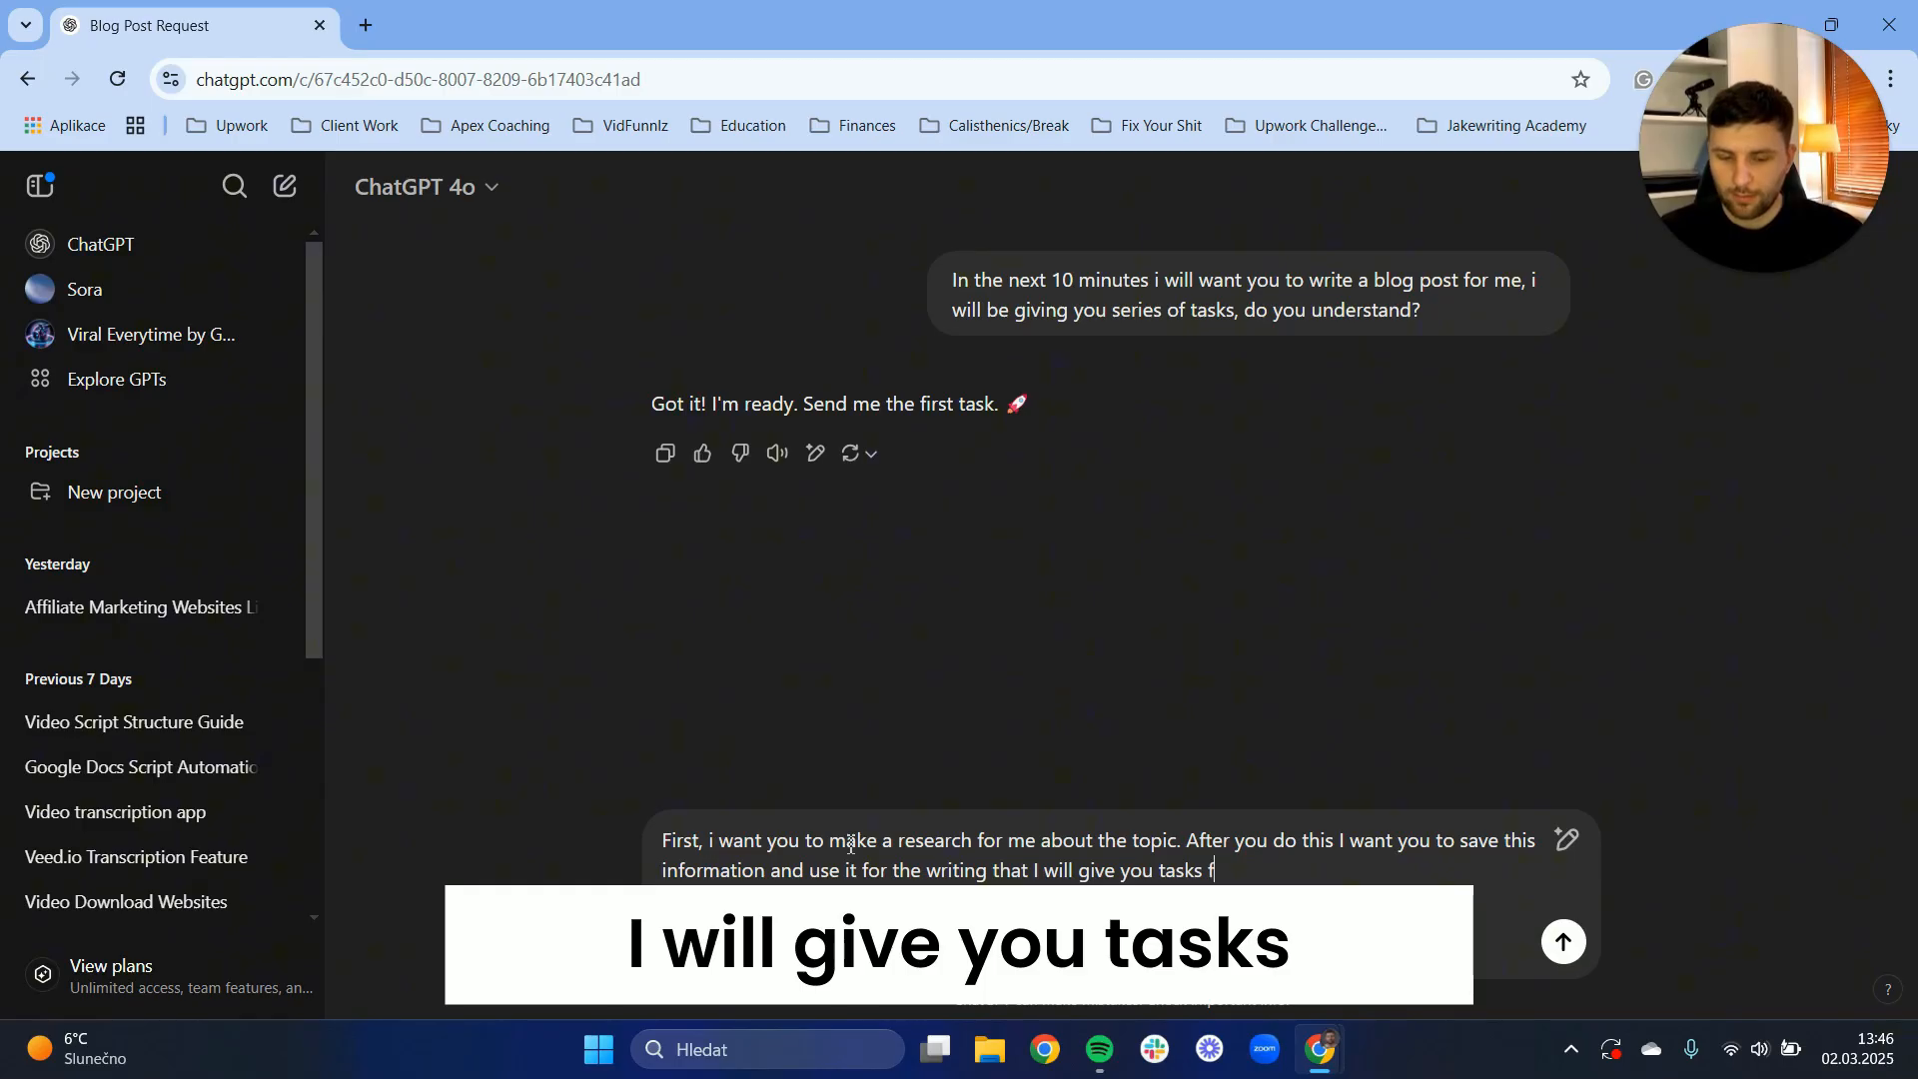
type("or later on. ")
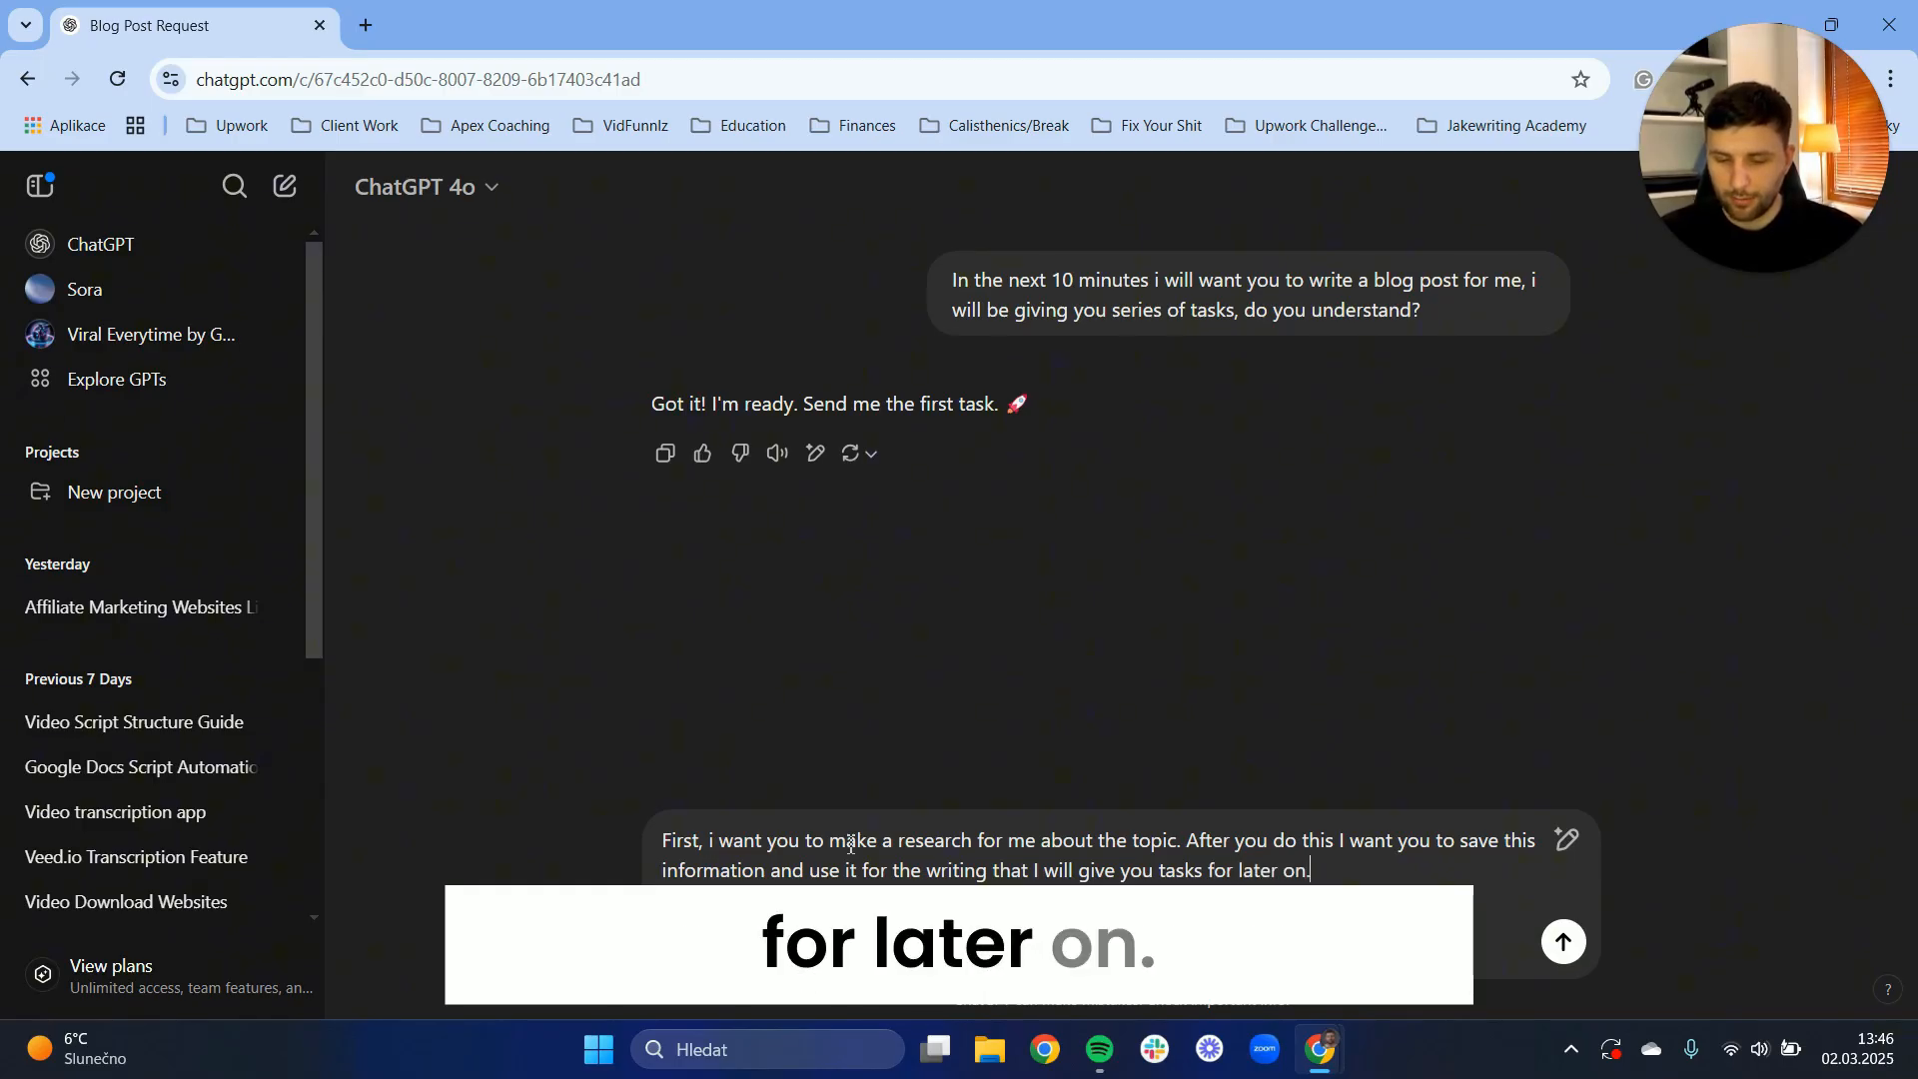
Add "The topic is 5 reasons why AI is an absolute must if you want to make 6 figures or more with marketing online in 2025."
type("The t")
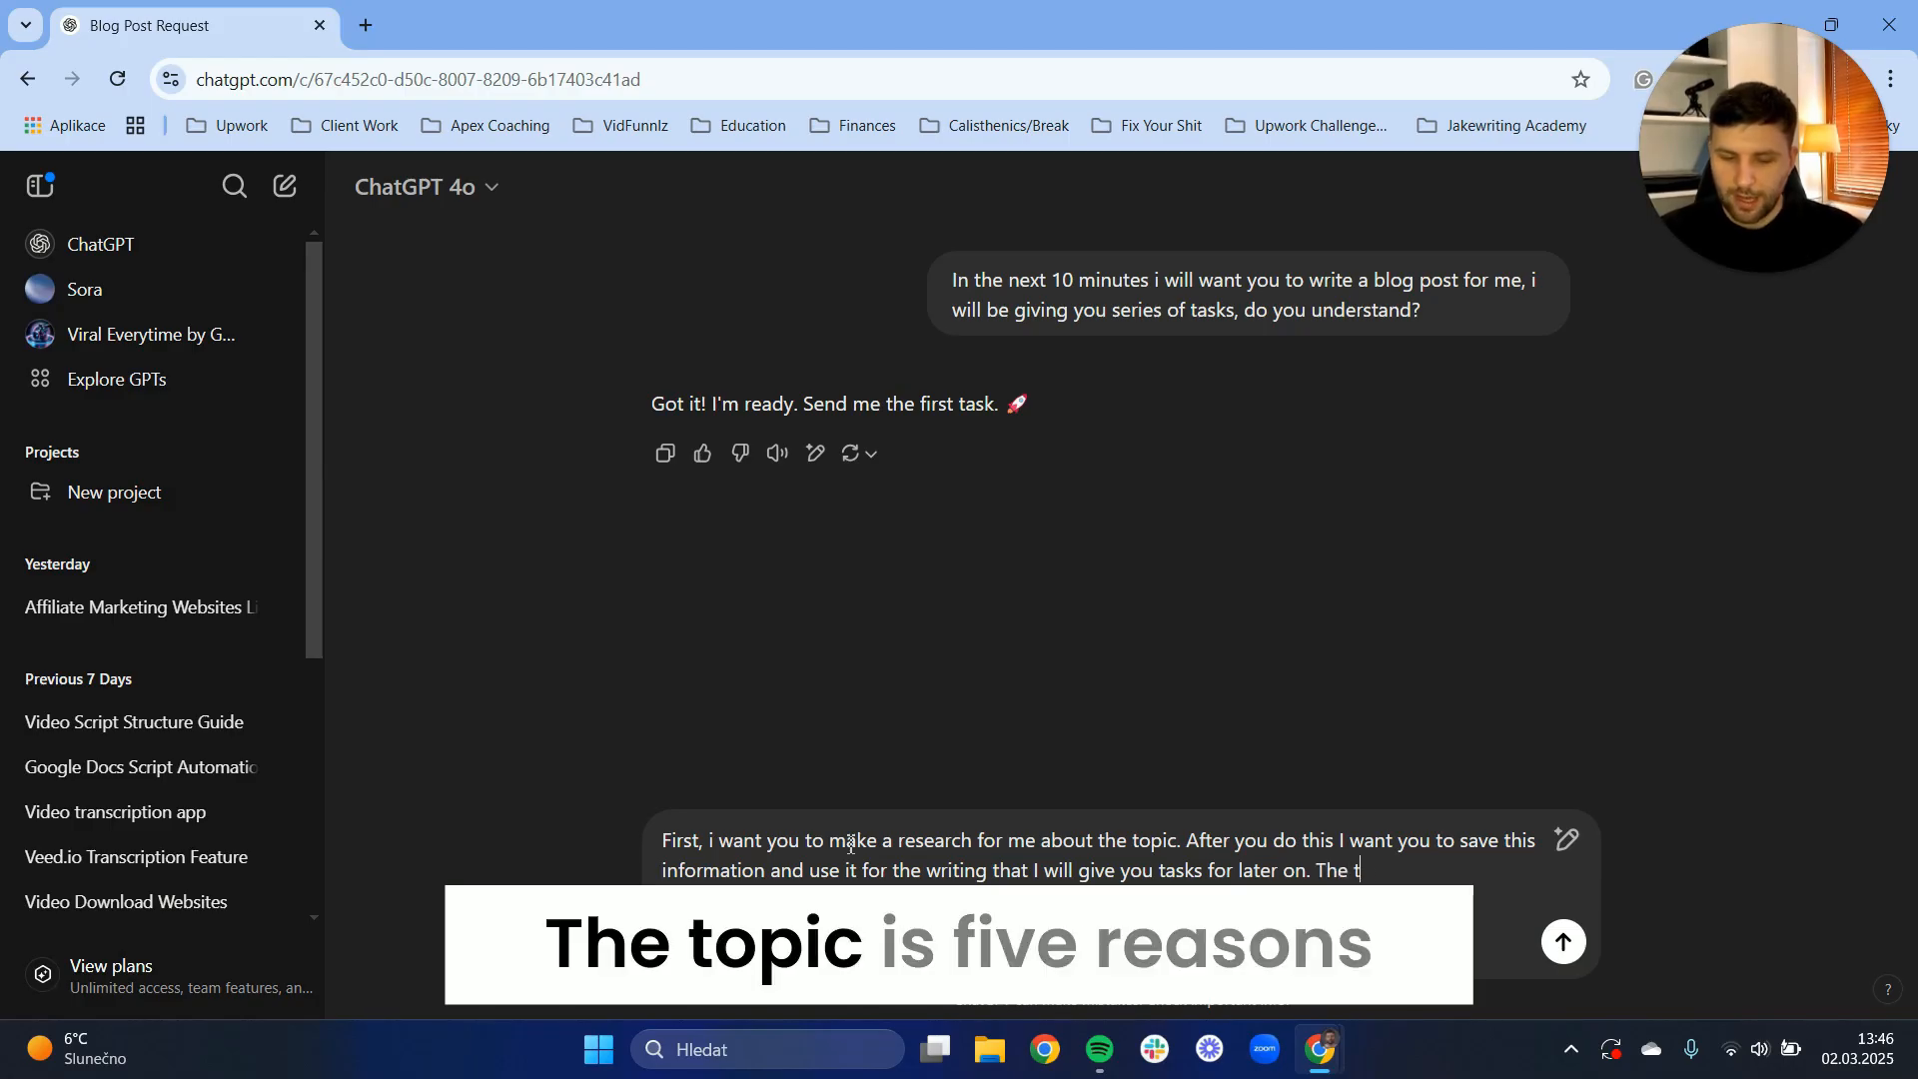
type("opic is ")
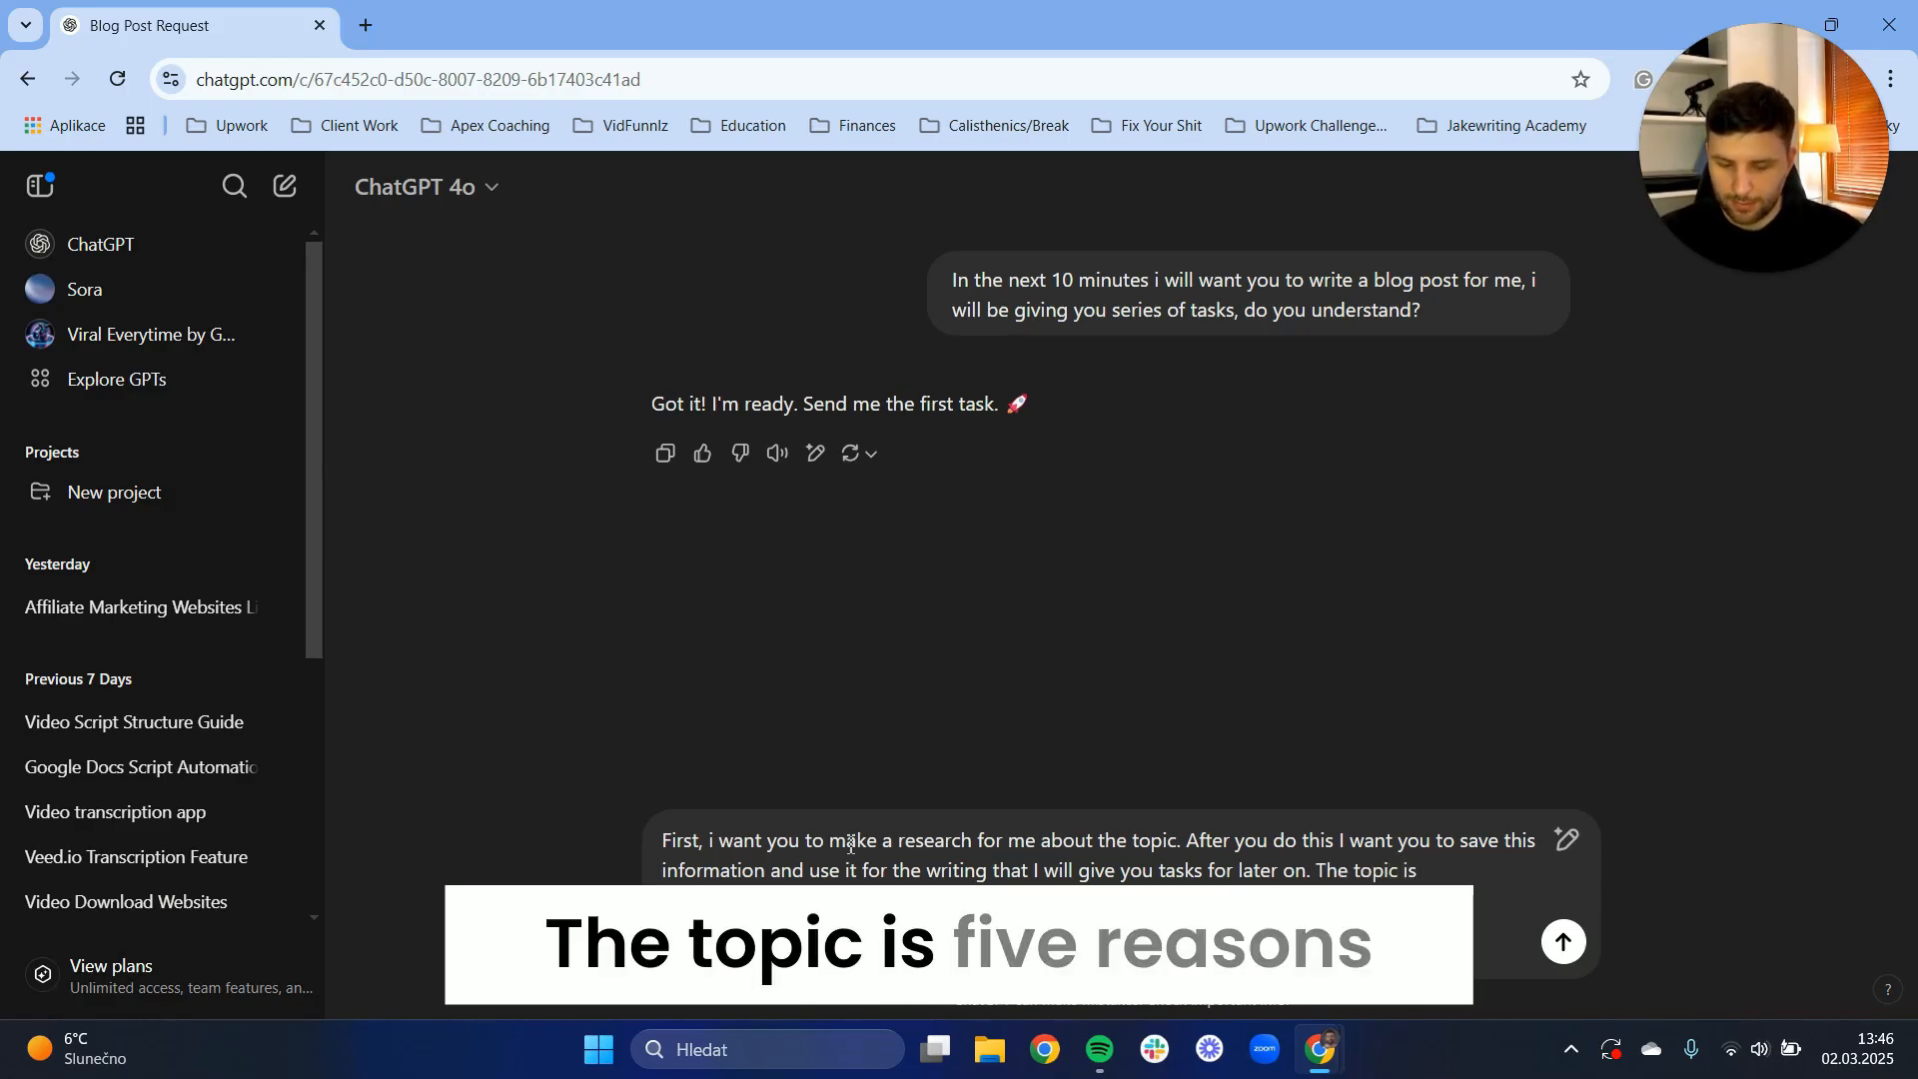
type("5 ")
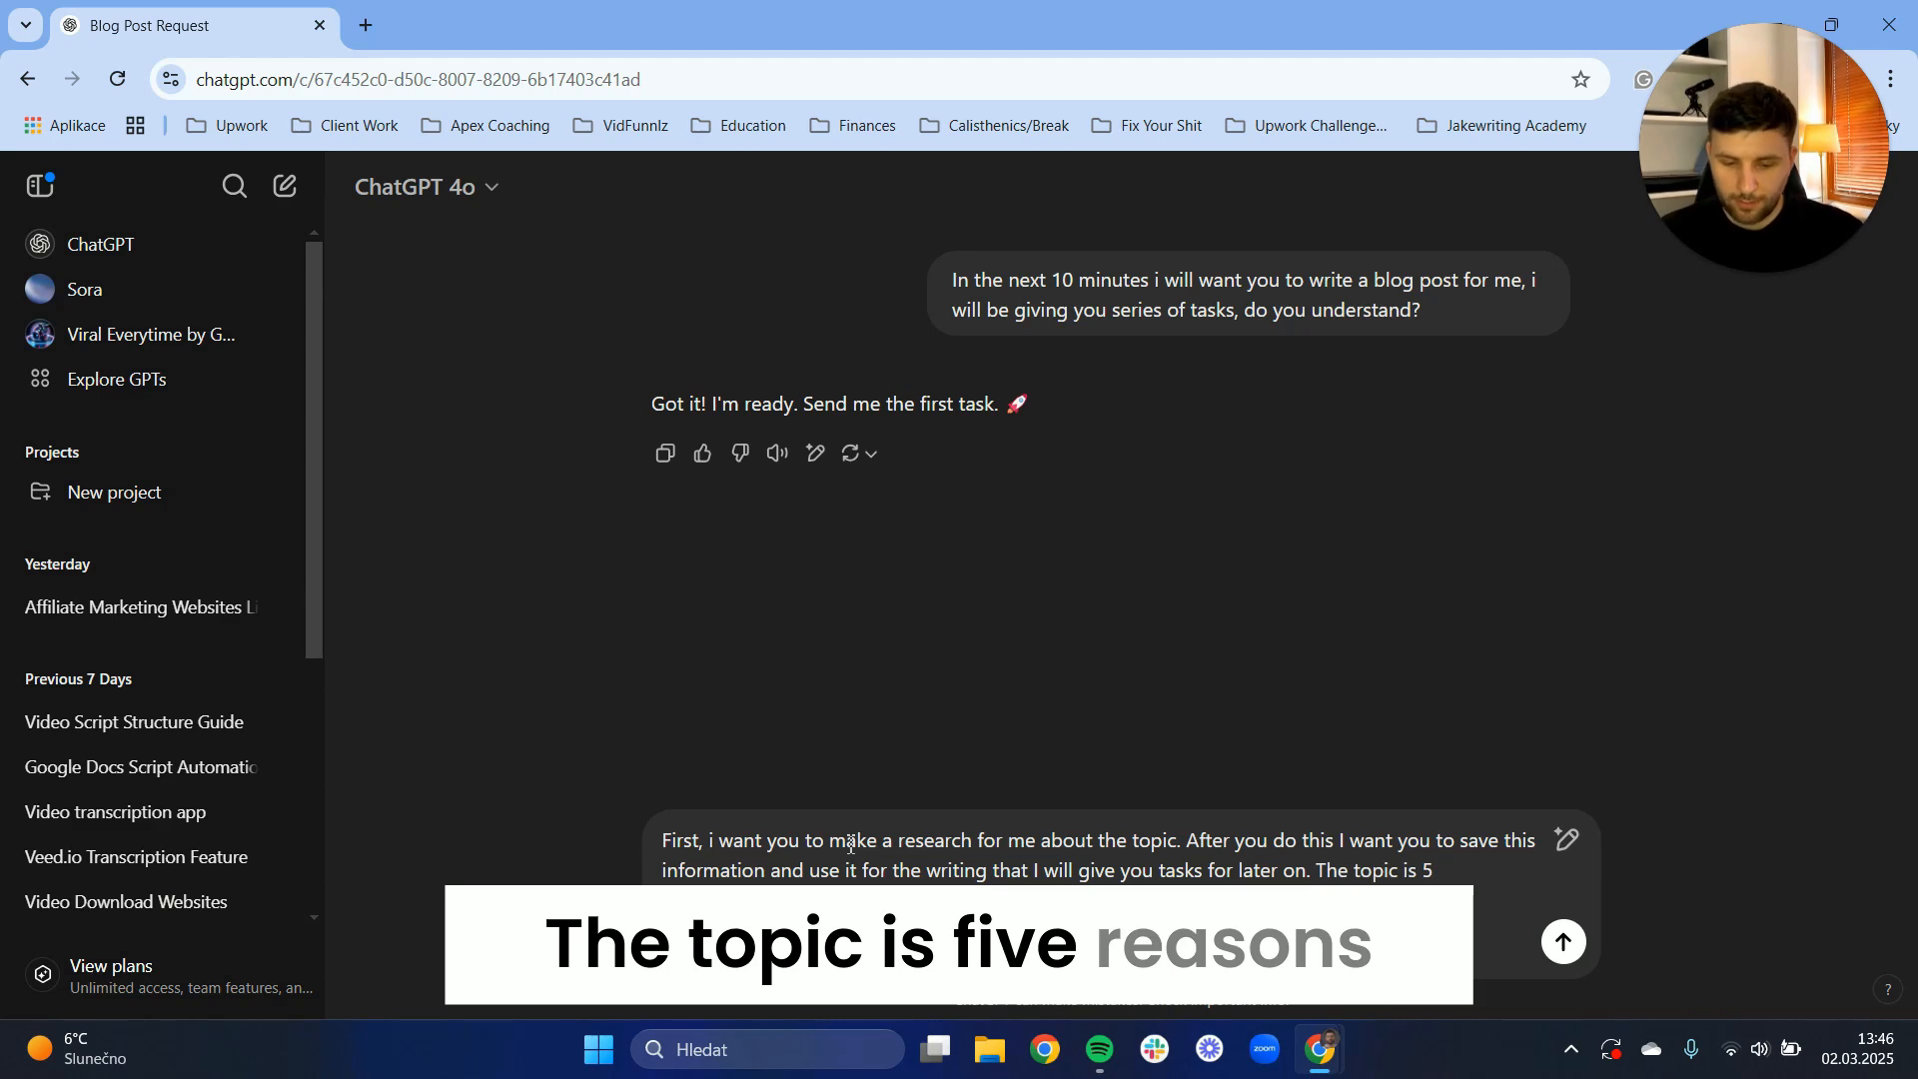
type("reasons why AI ")
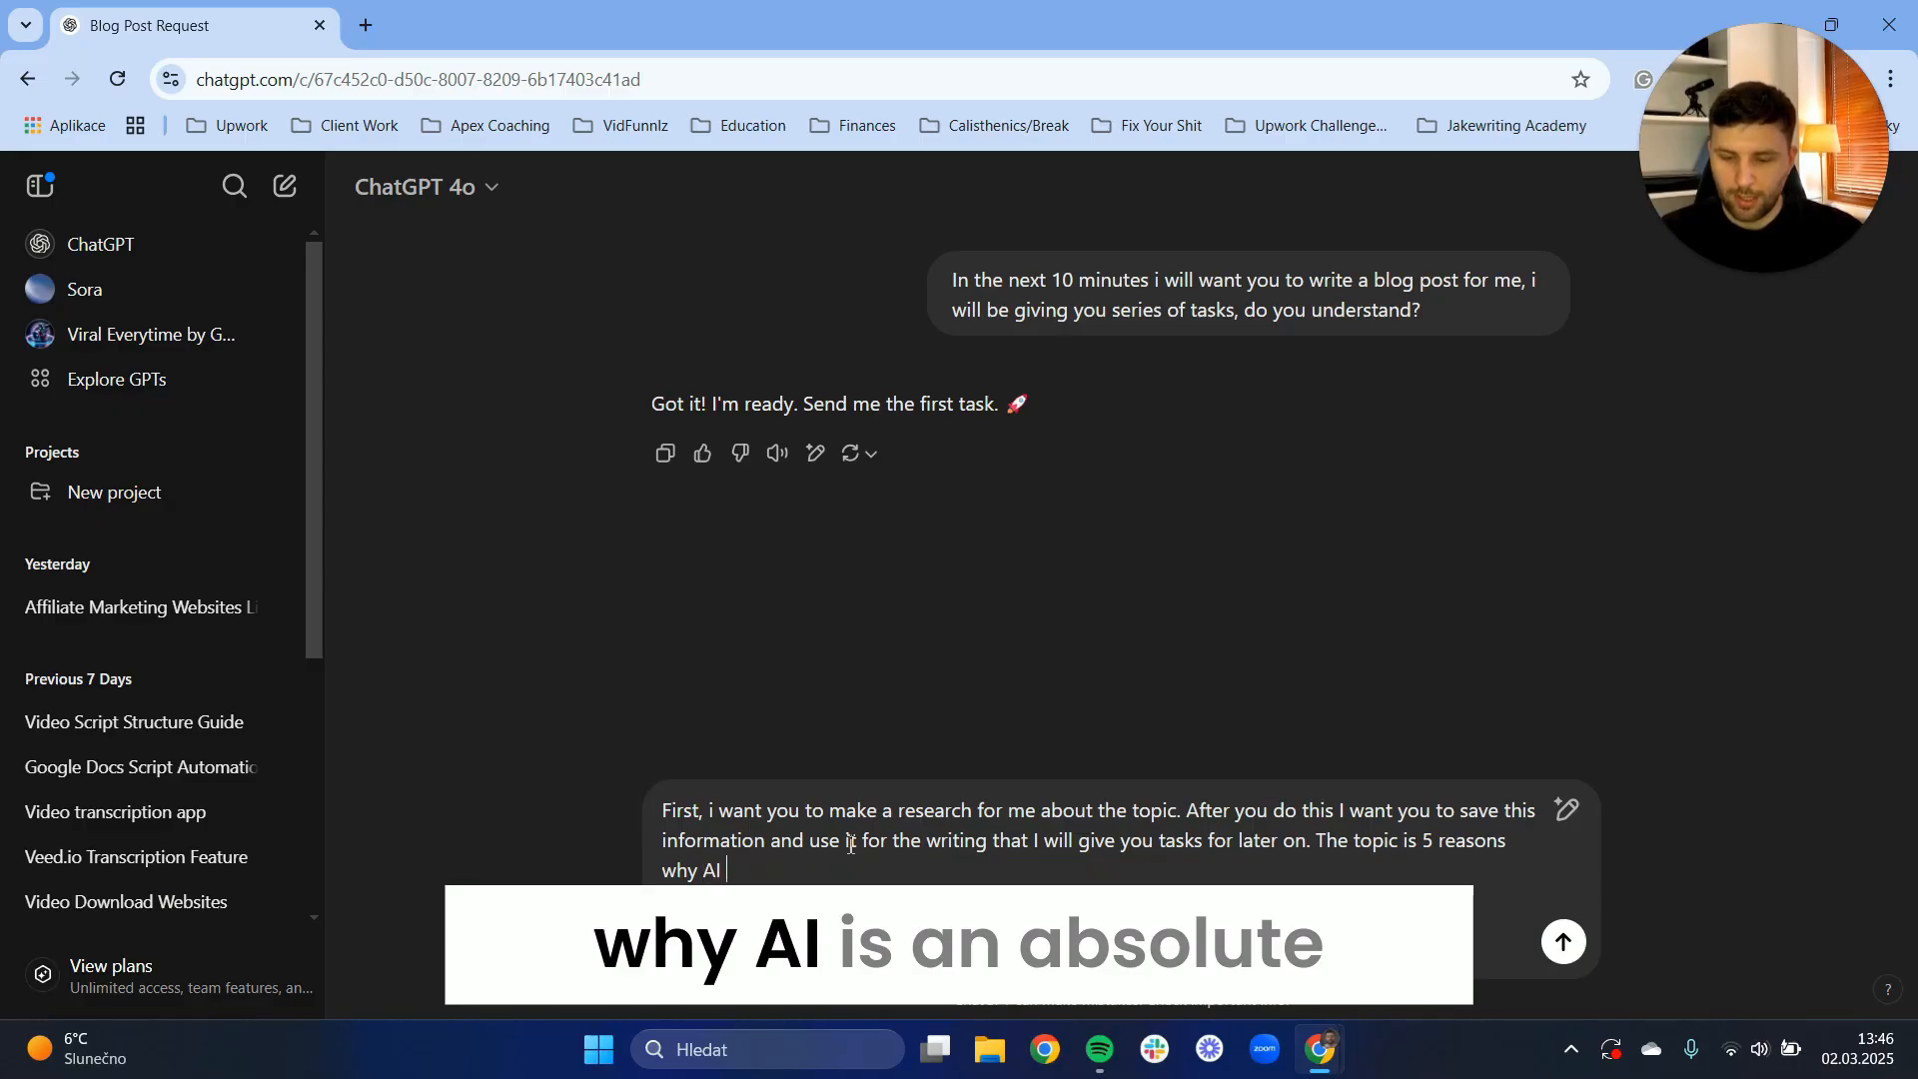
type("is an abs")
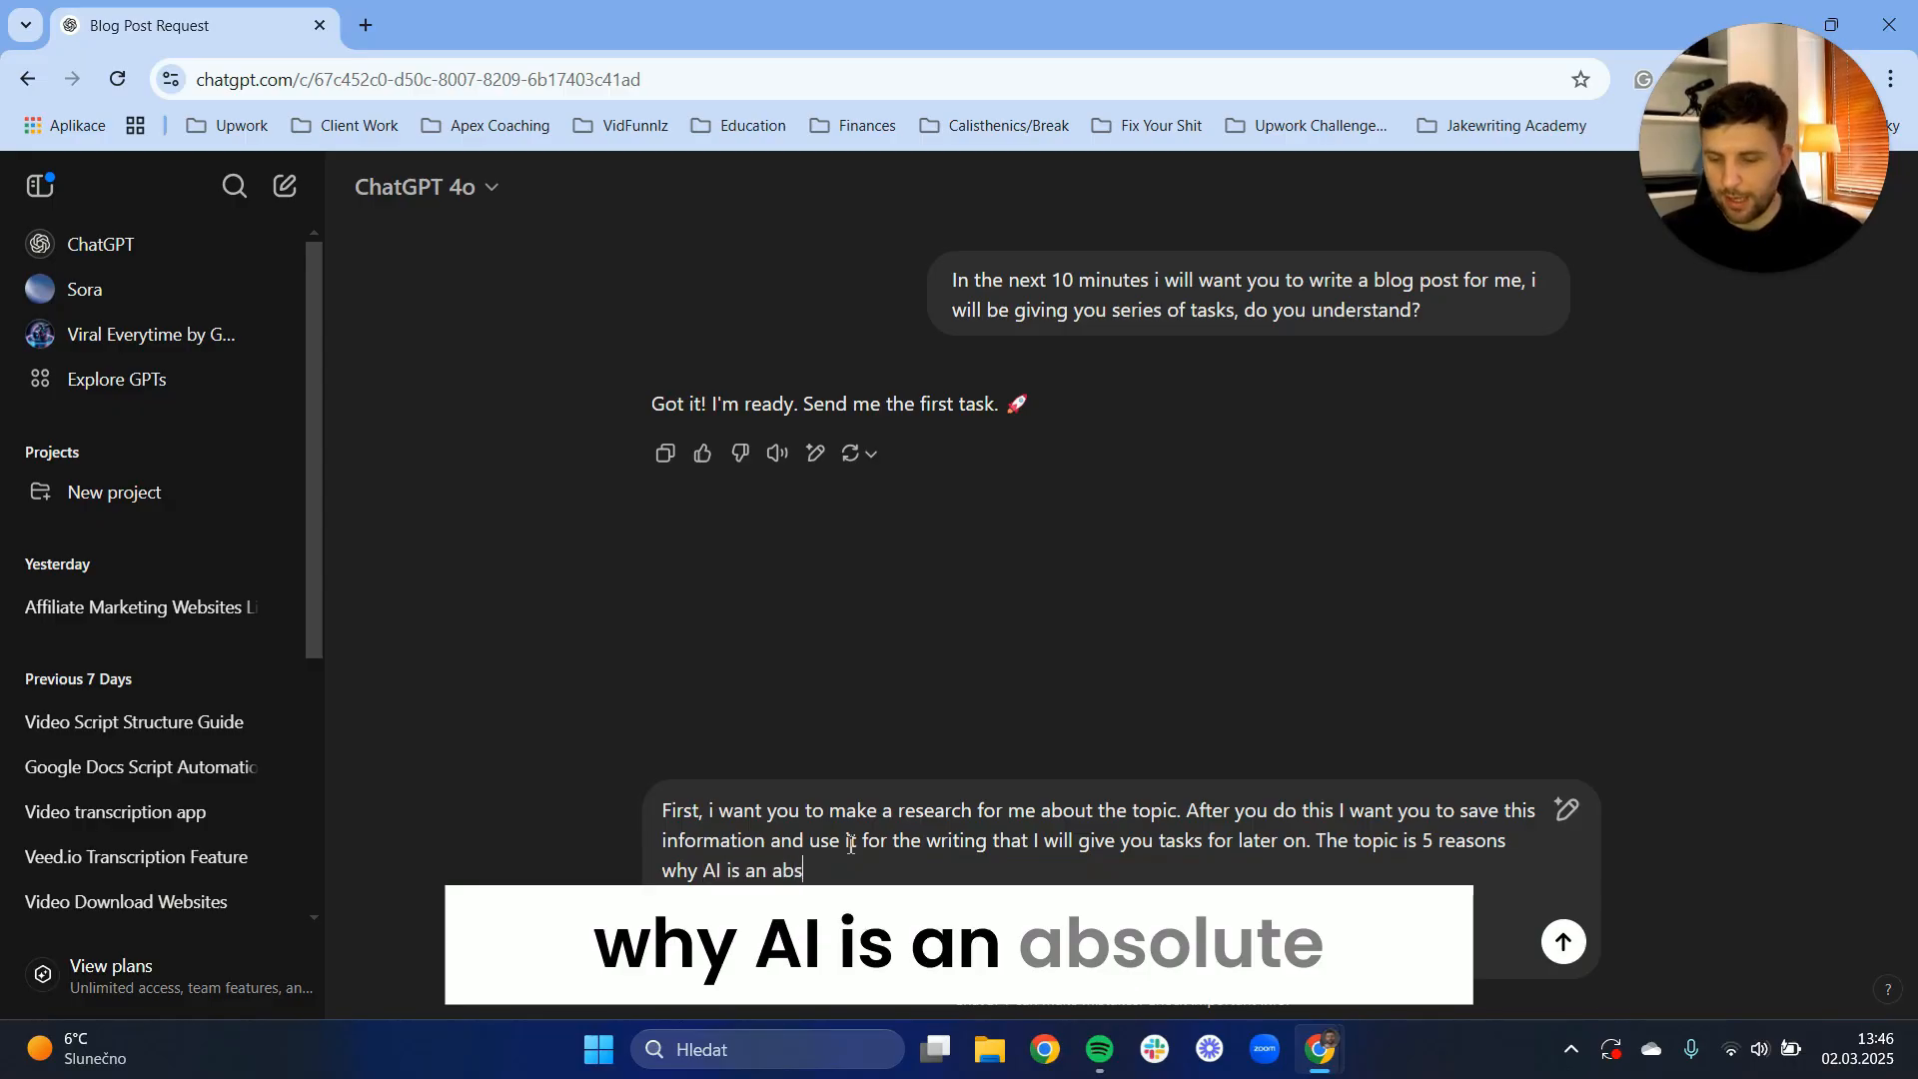
type("olute must if you want to ma")
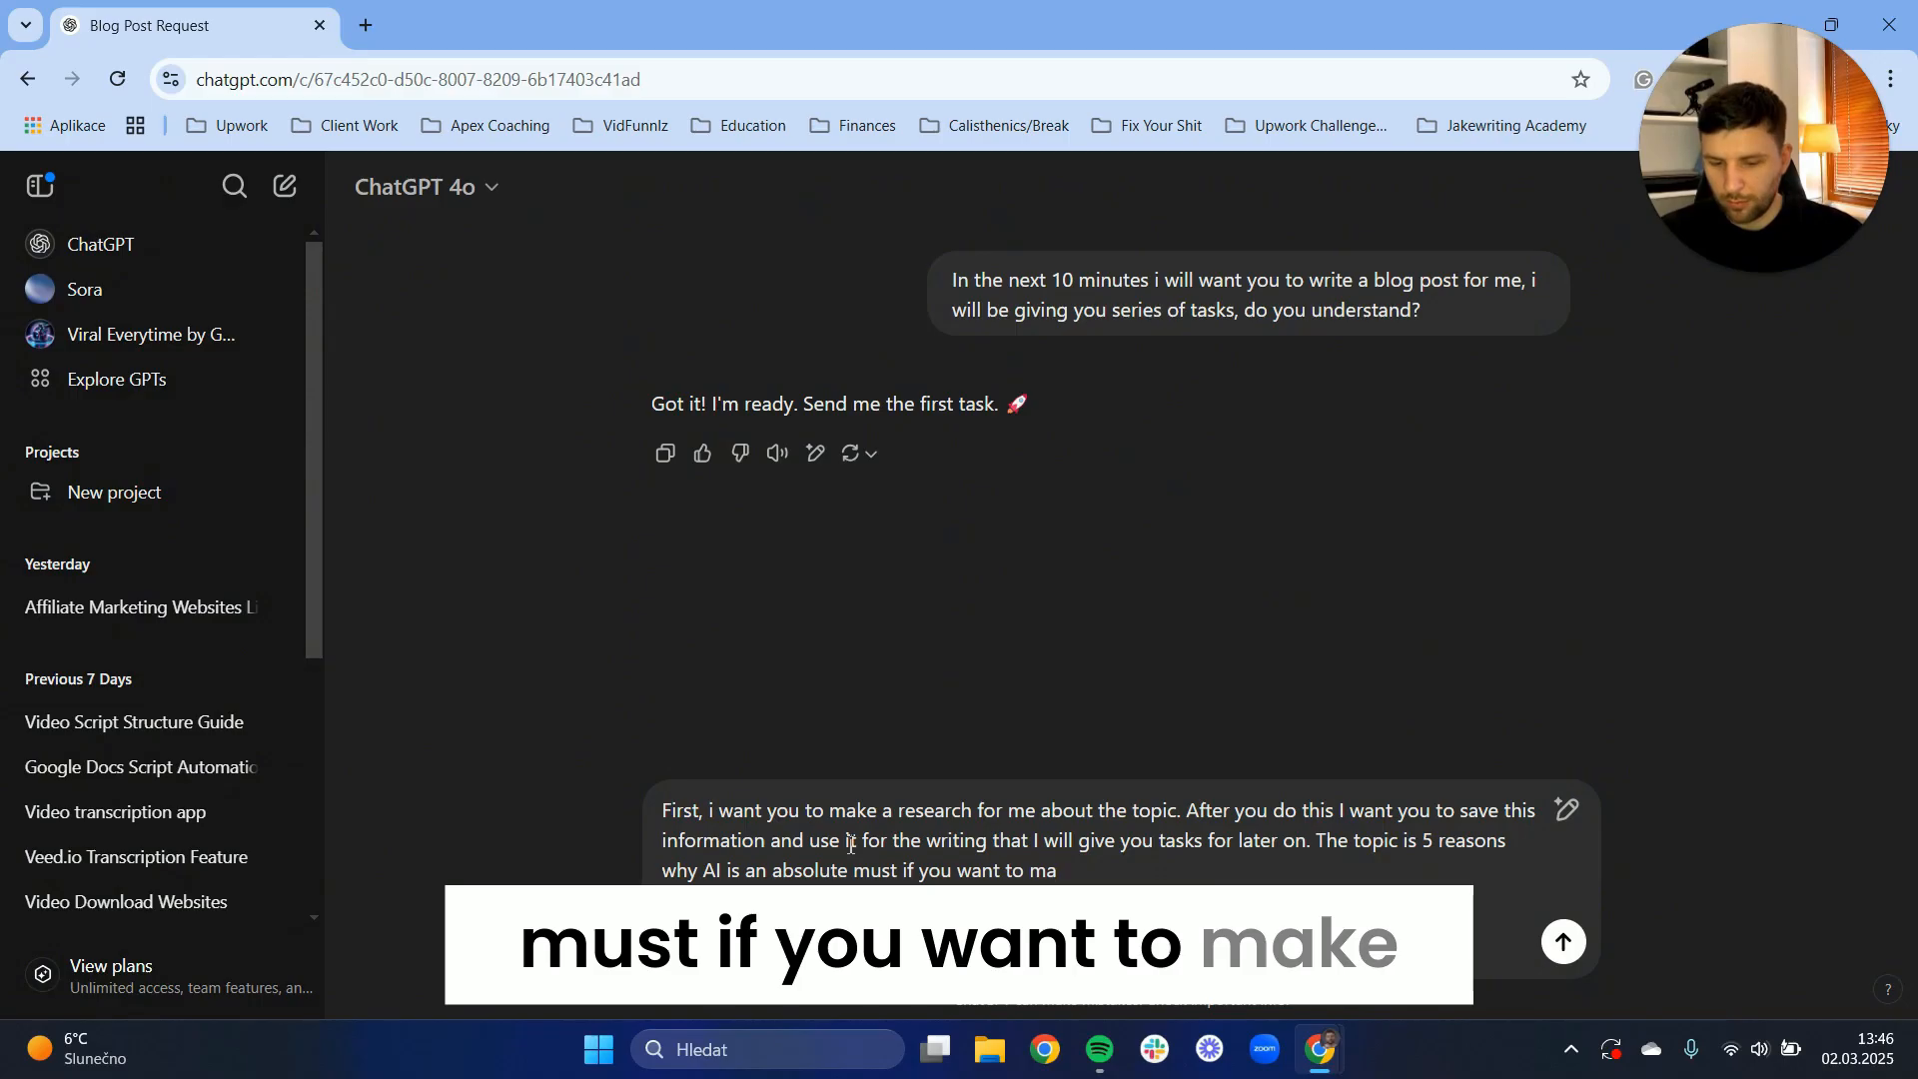
type("ke 6 figures or more")
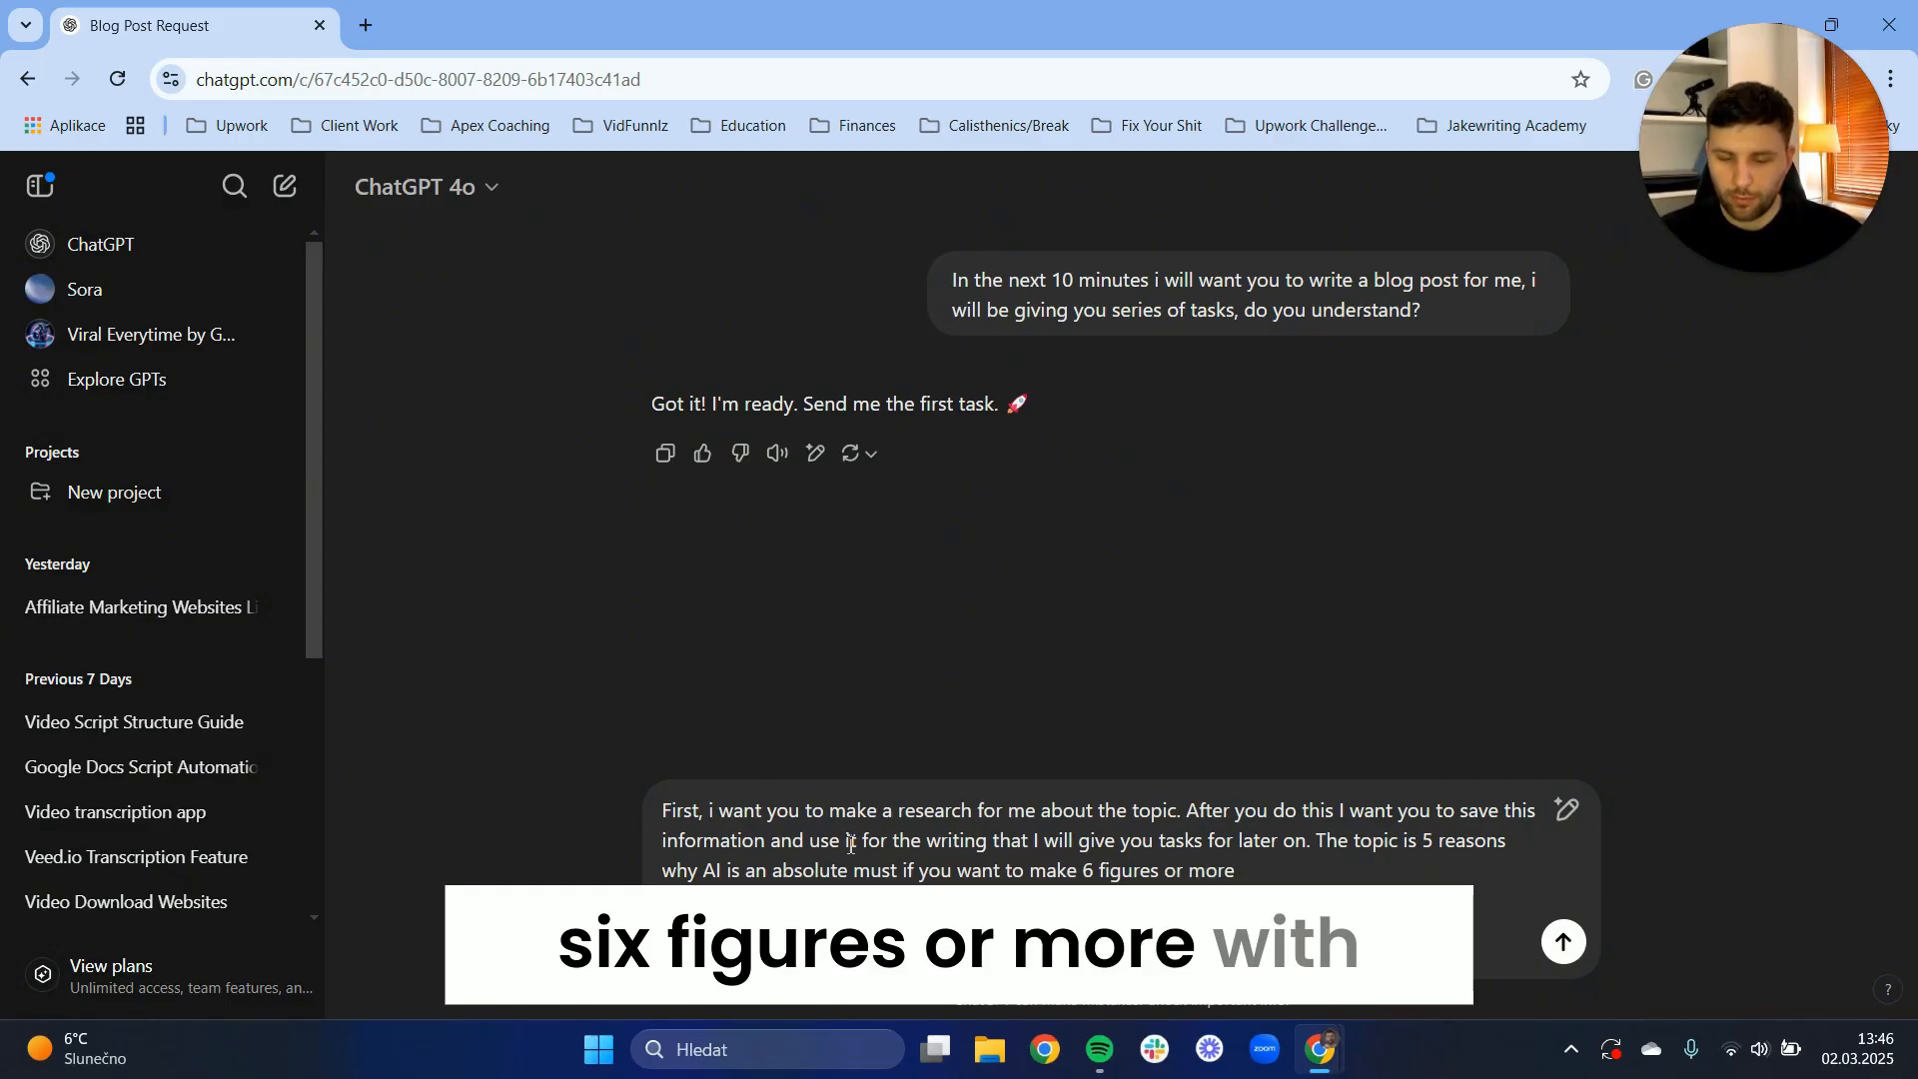
type(" with ")
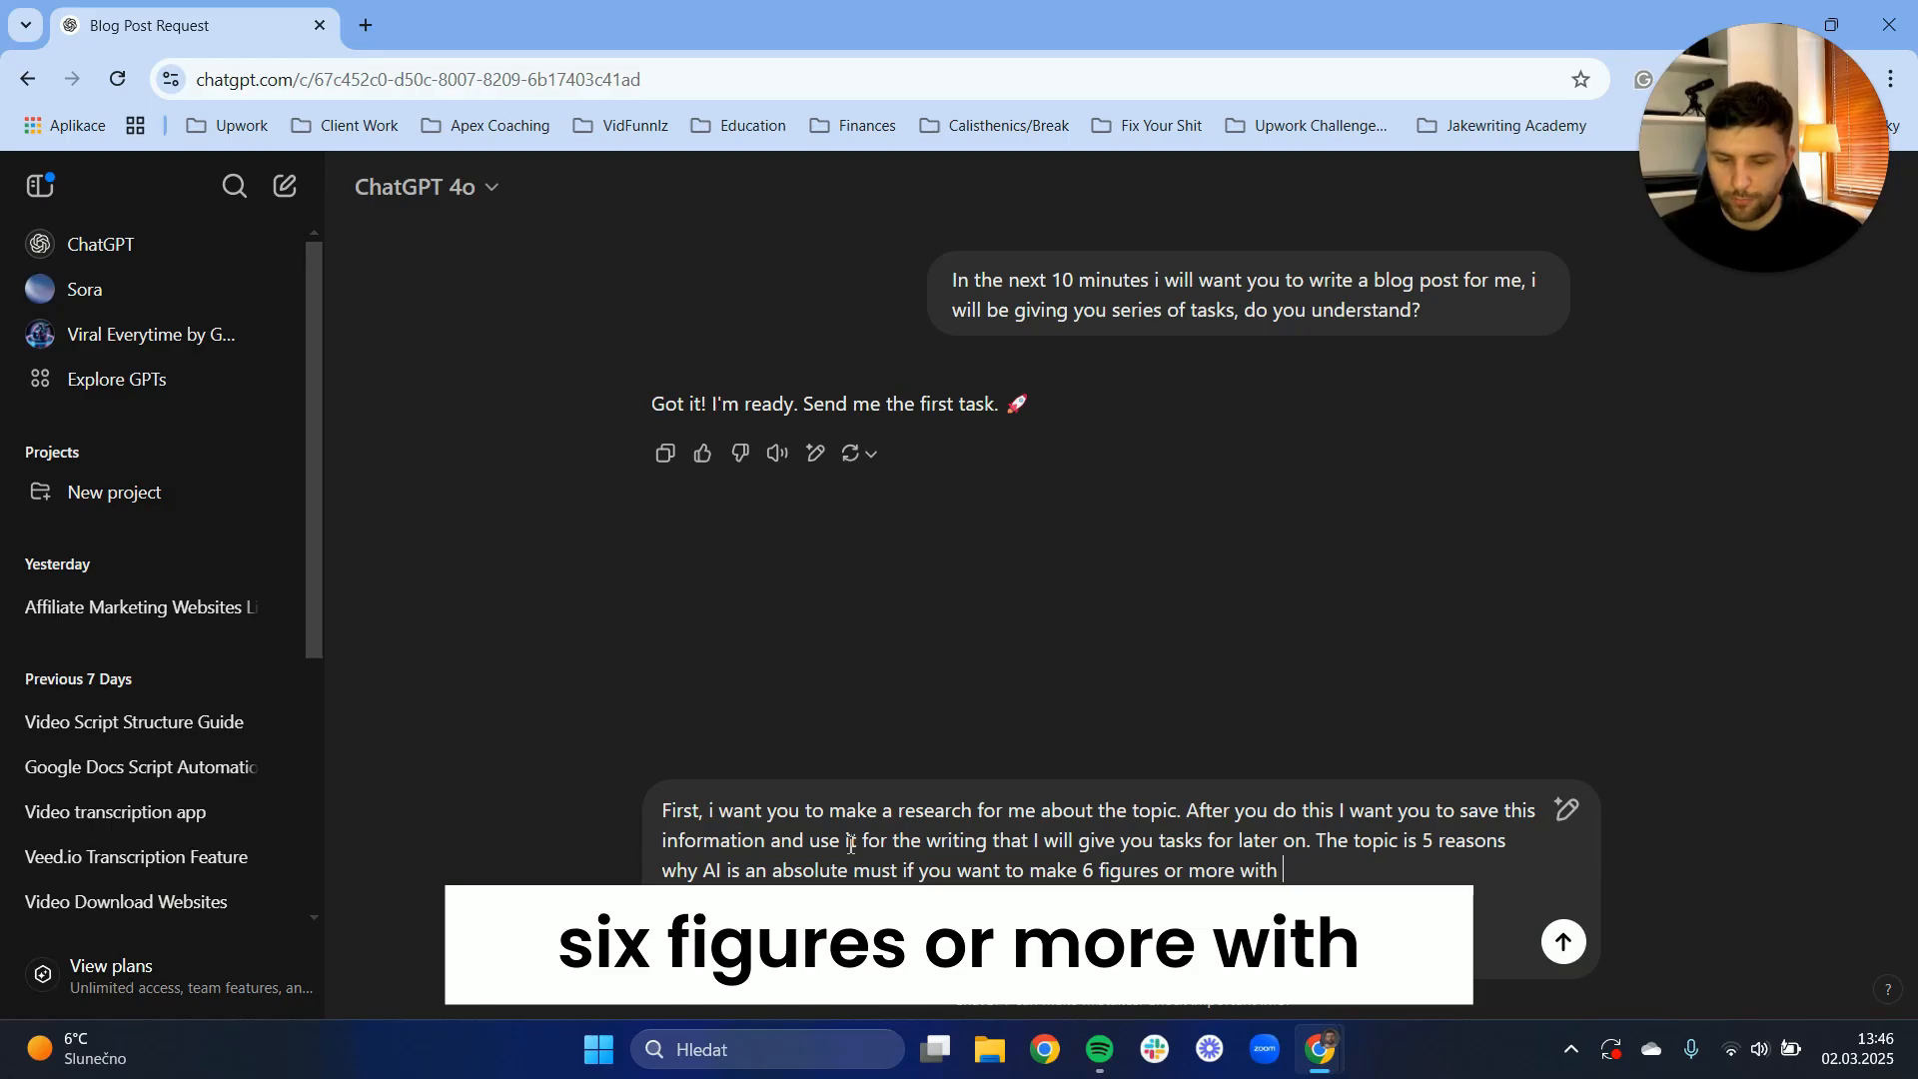
type("marketing online")
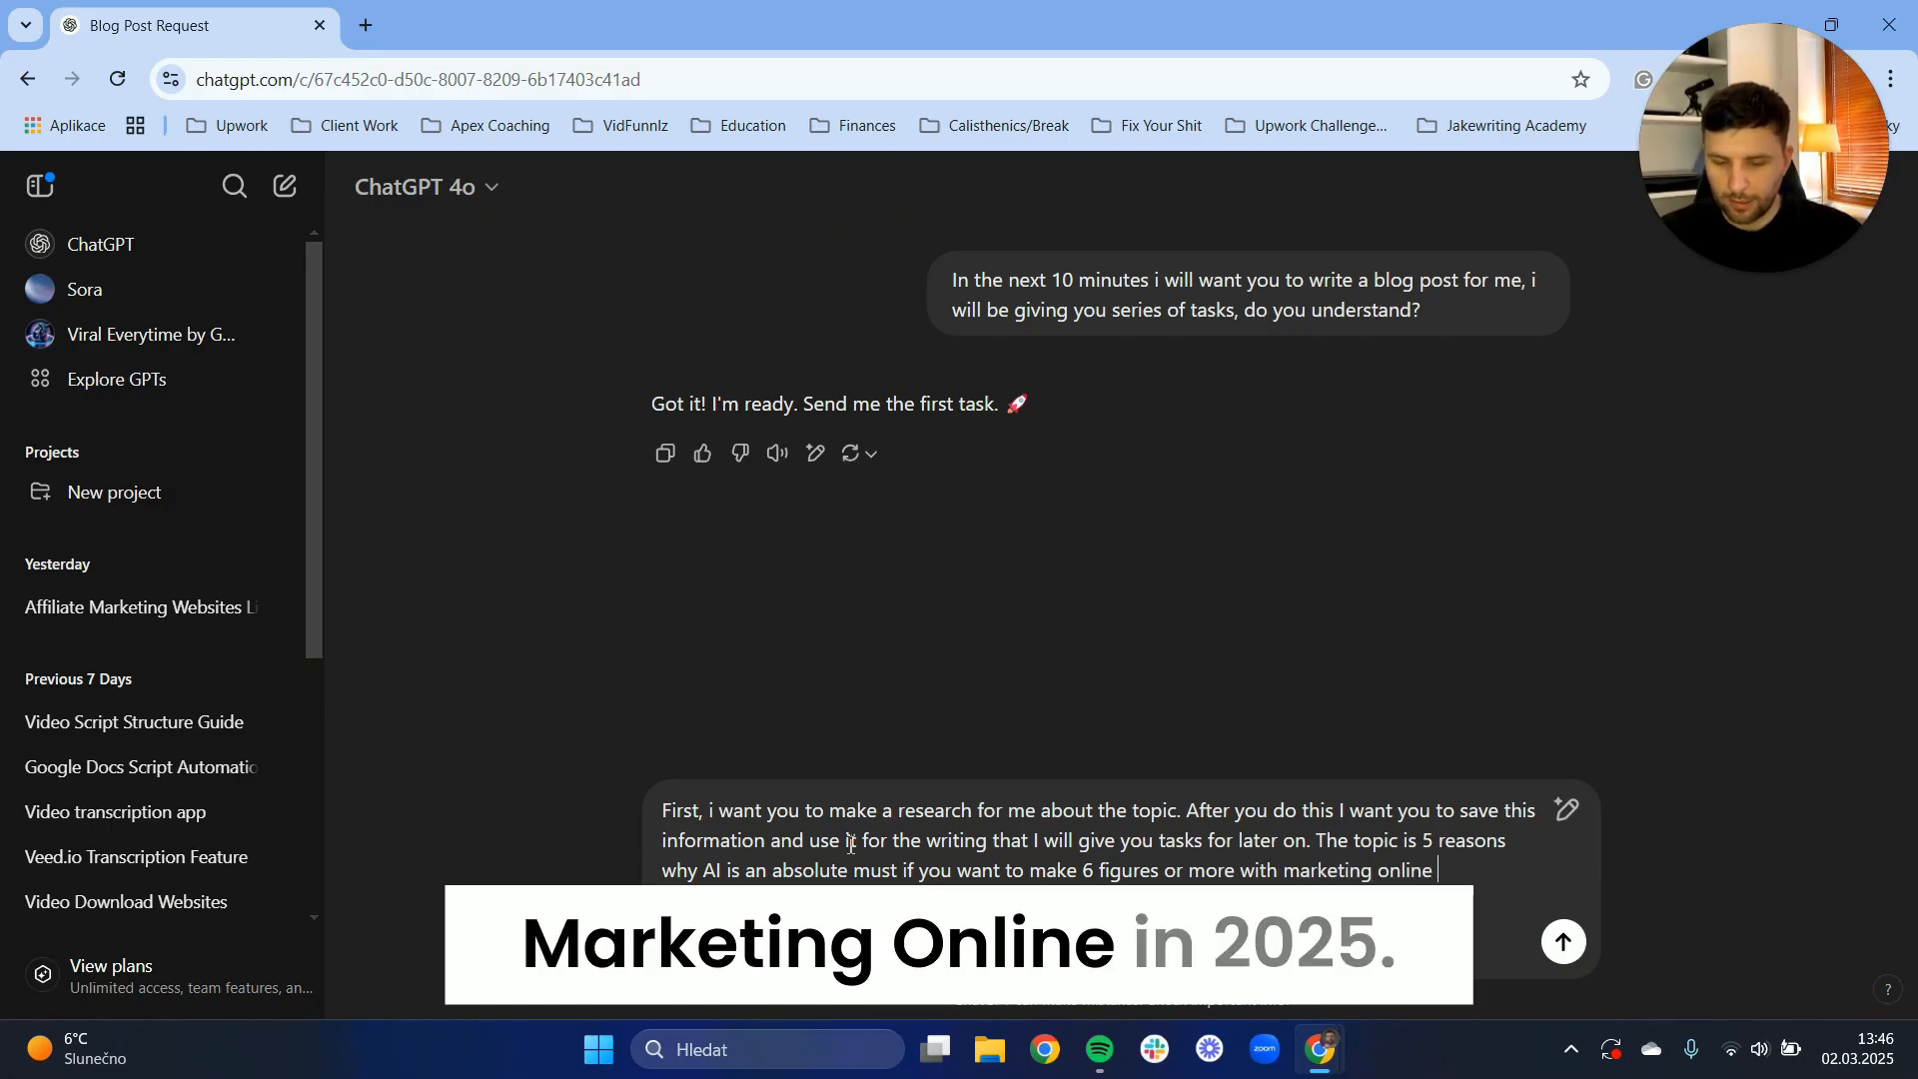
type(" in 2025")
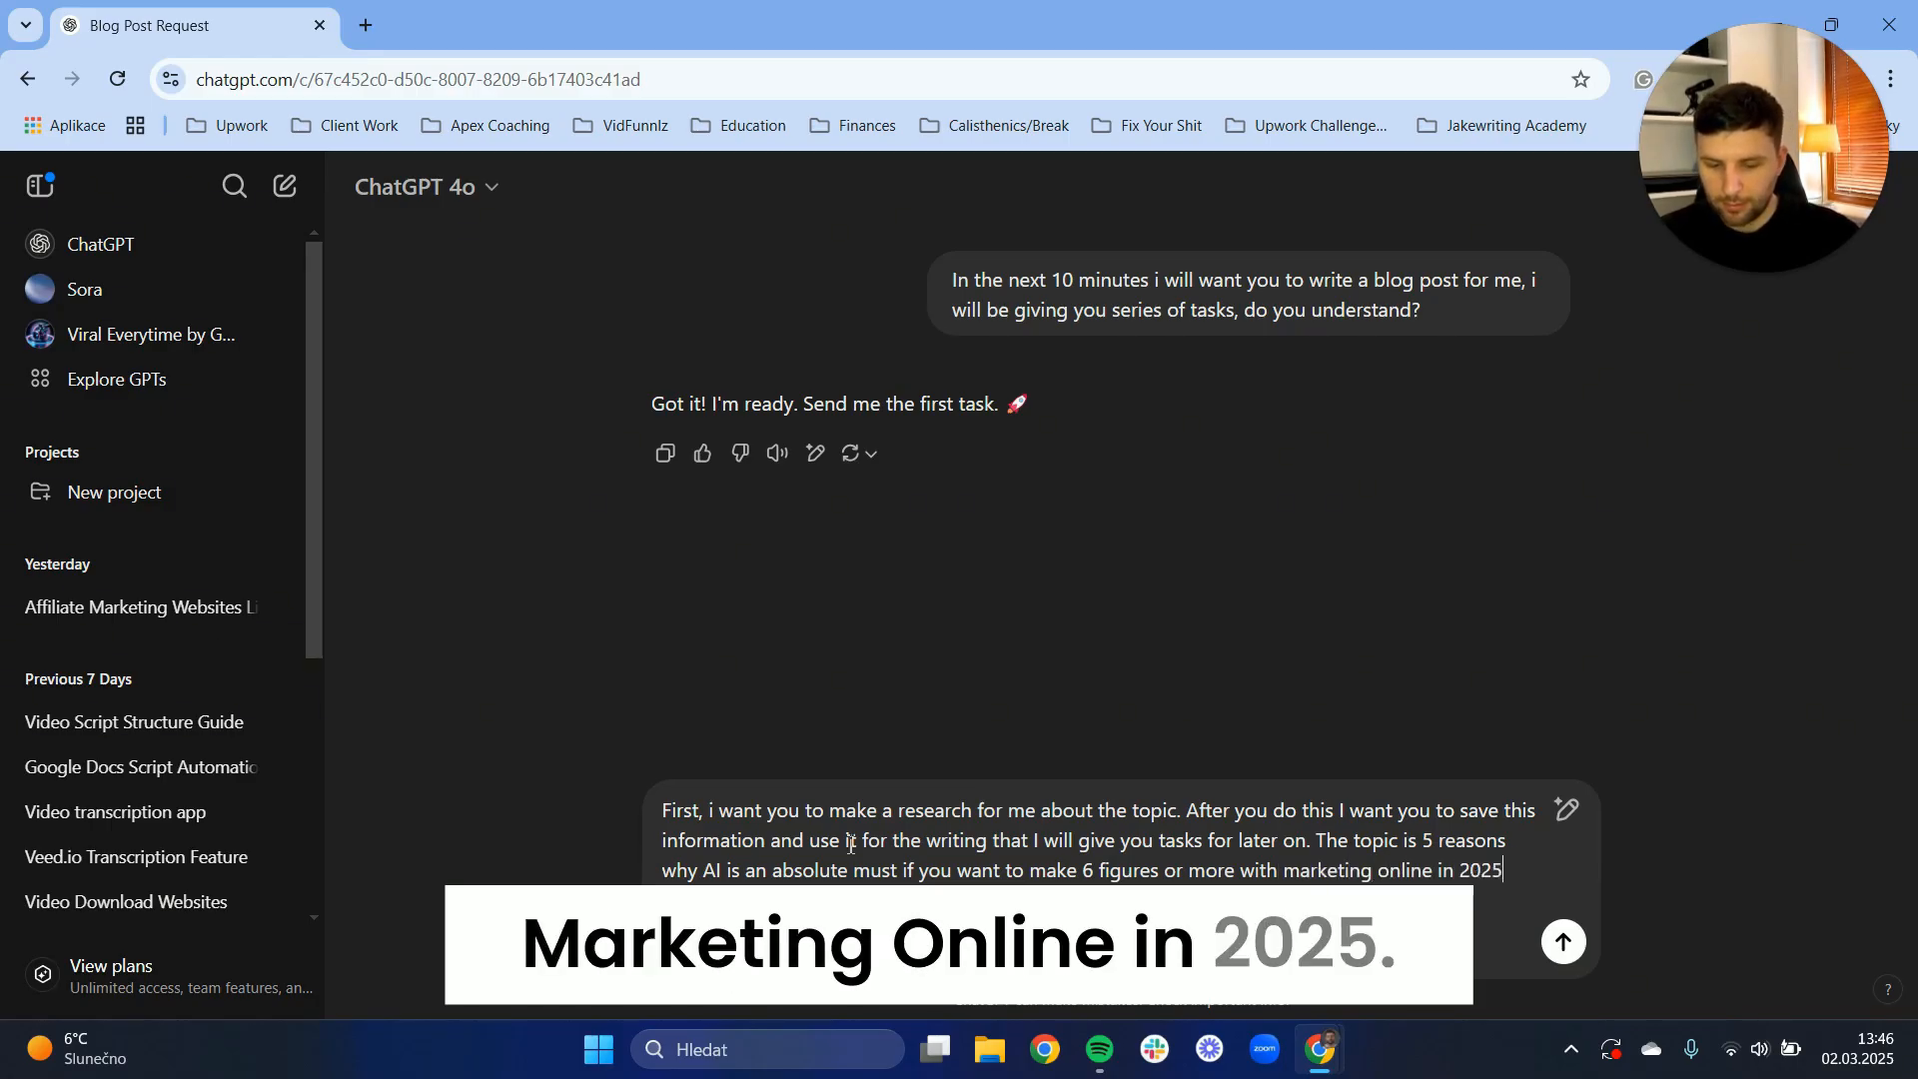
Add to the message the sentence "My target audience are IT engineers 30-40 years old"
type(". My target aud")
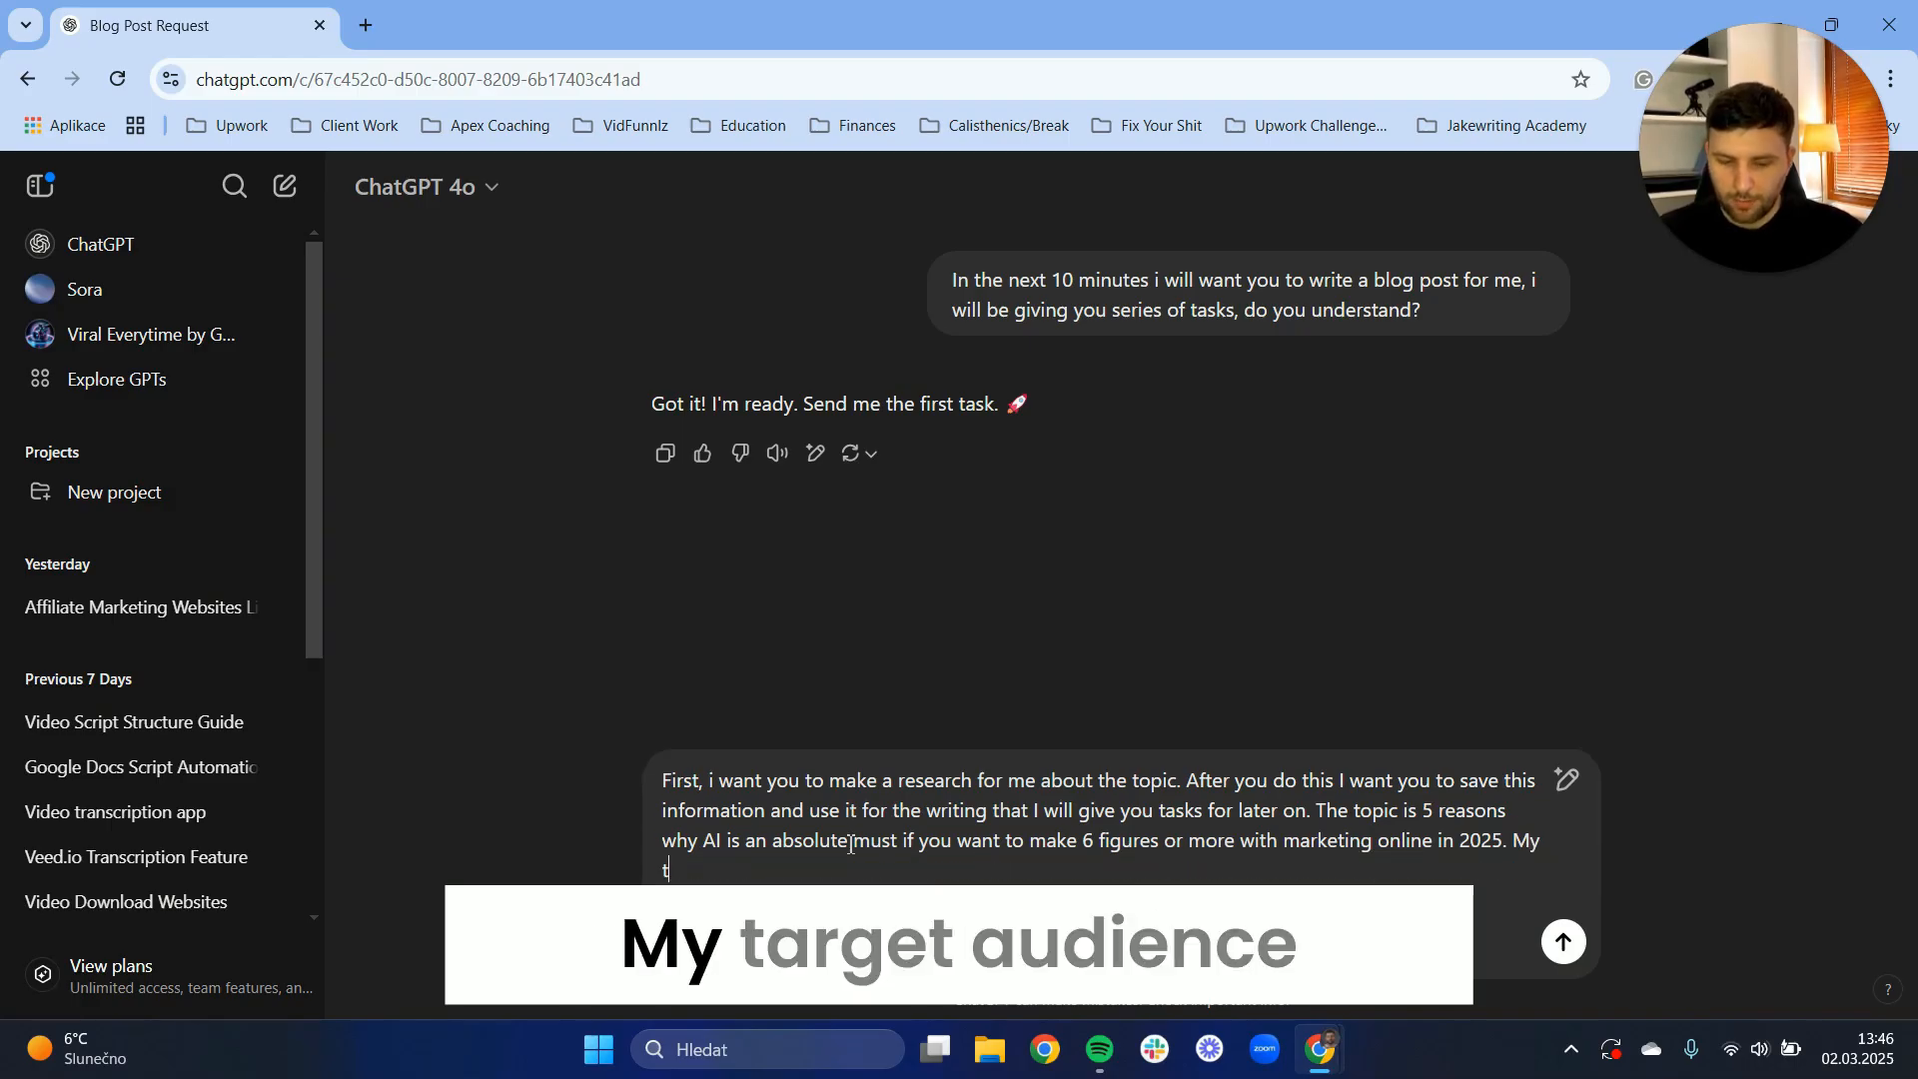
type("ience")
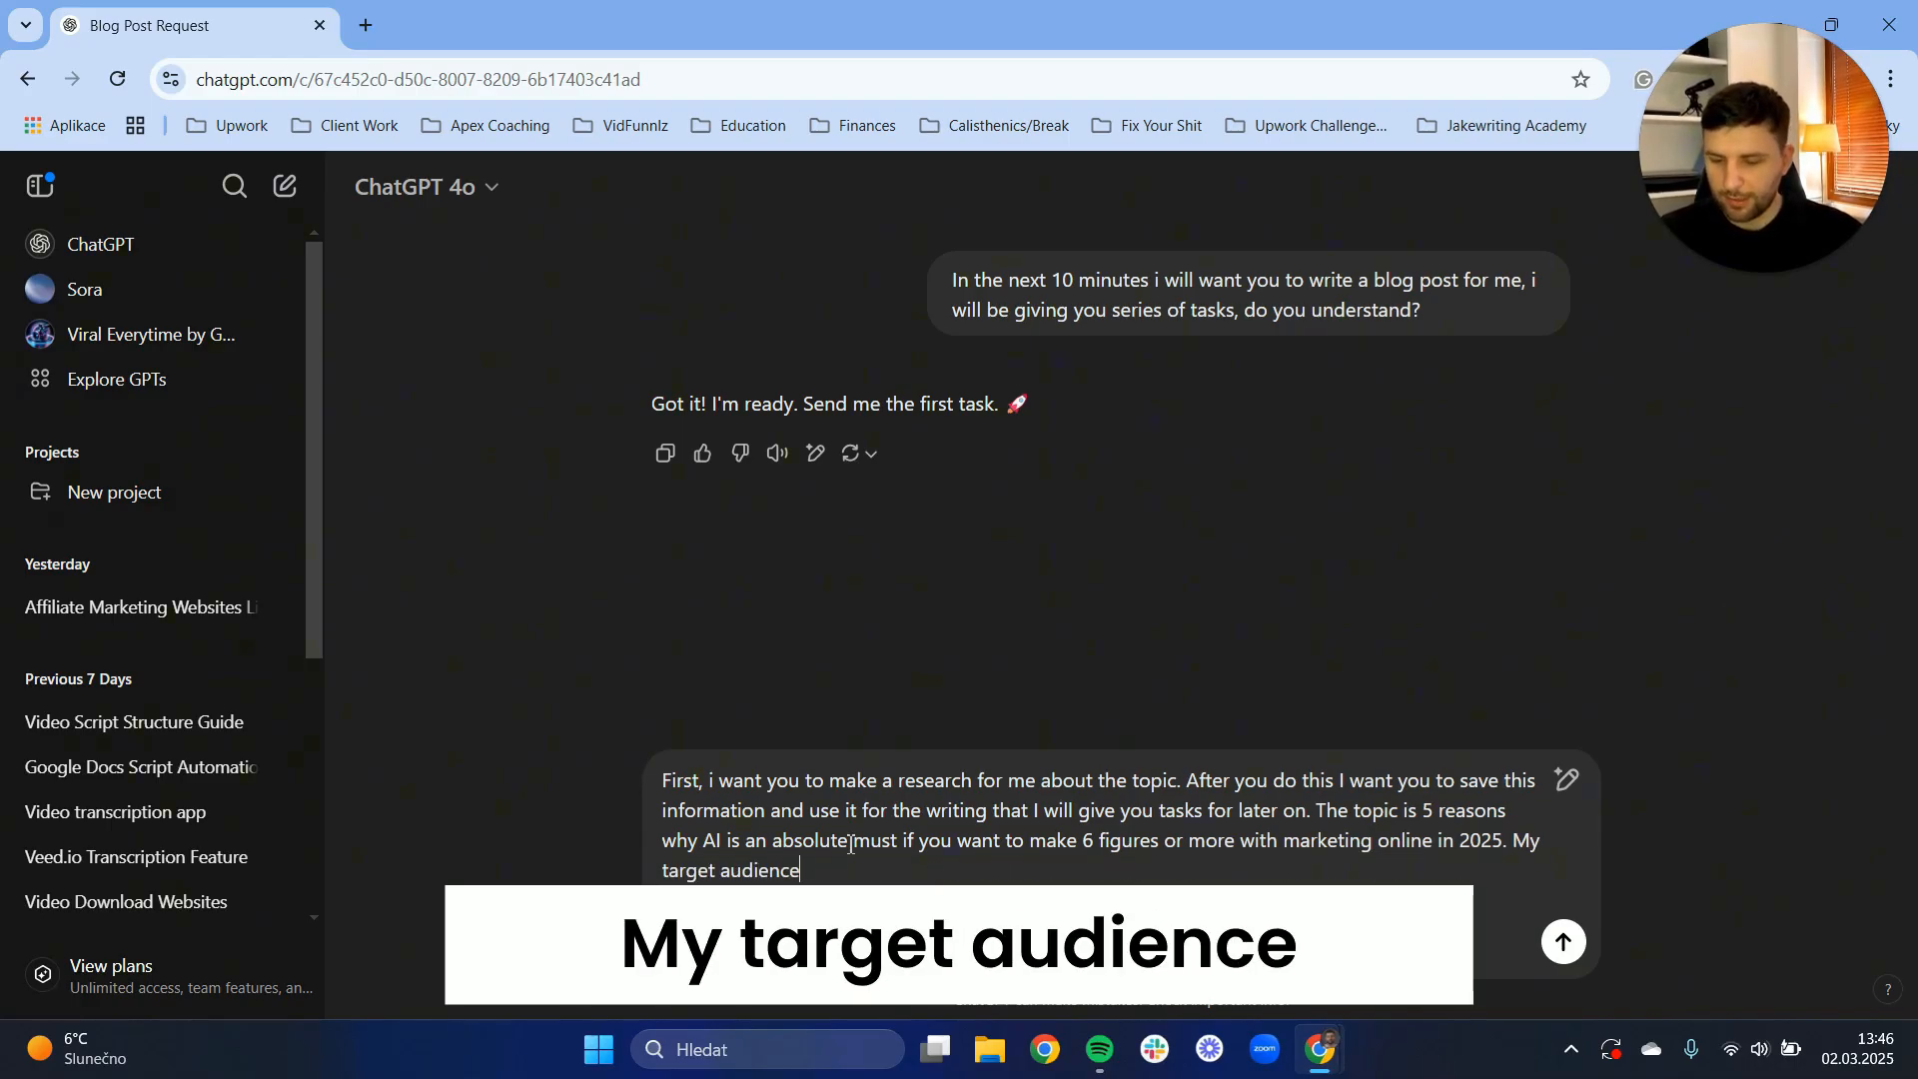
type(" are IT engine")
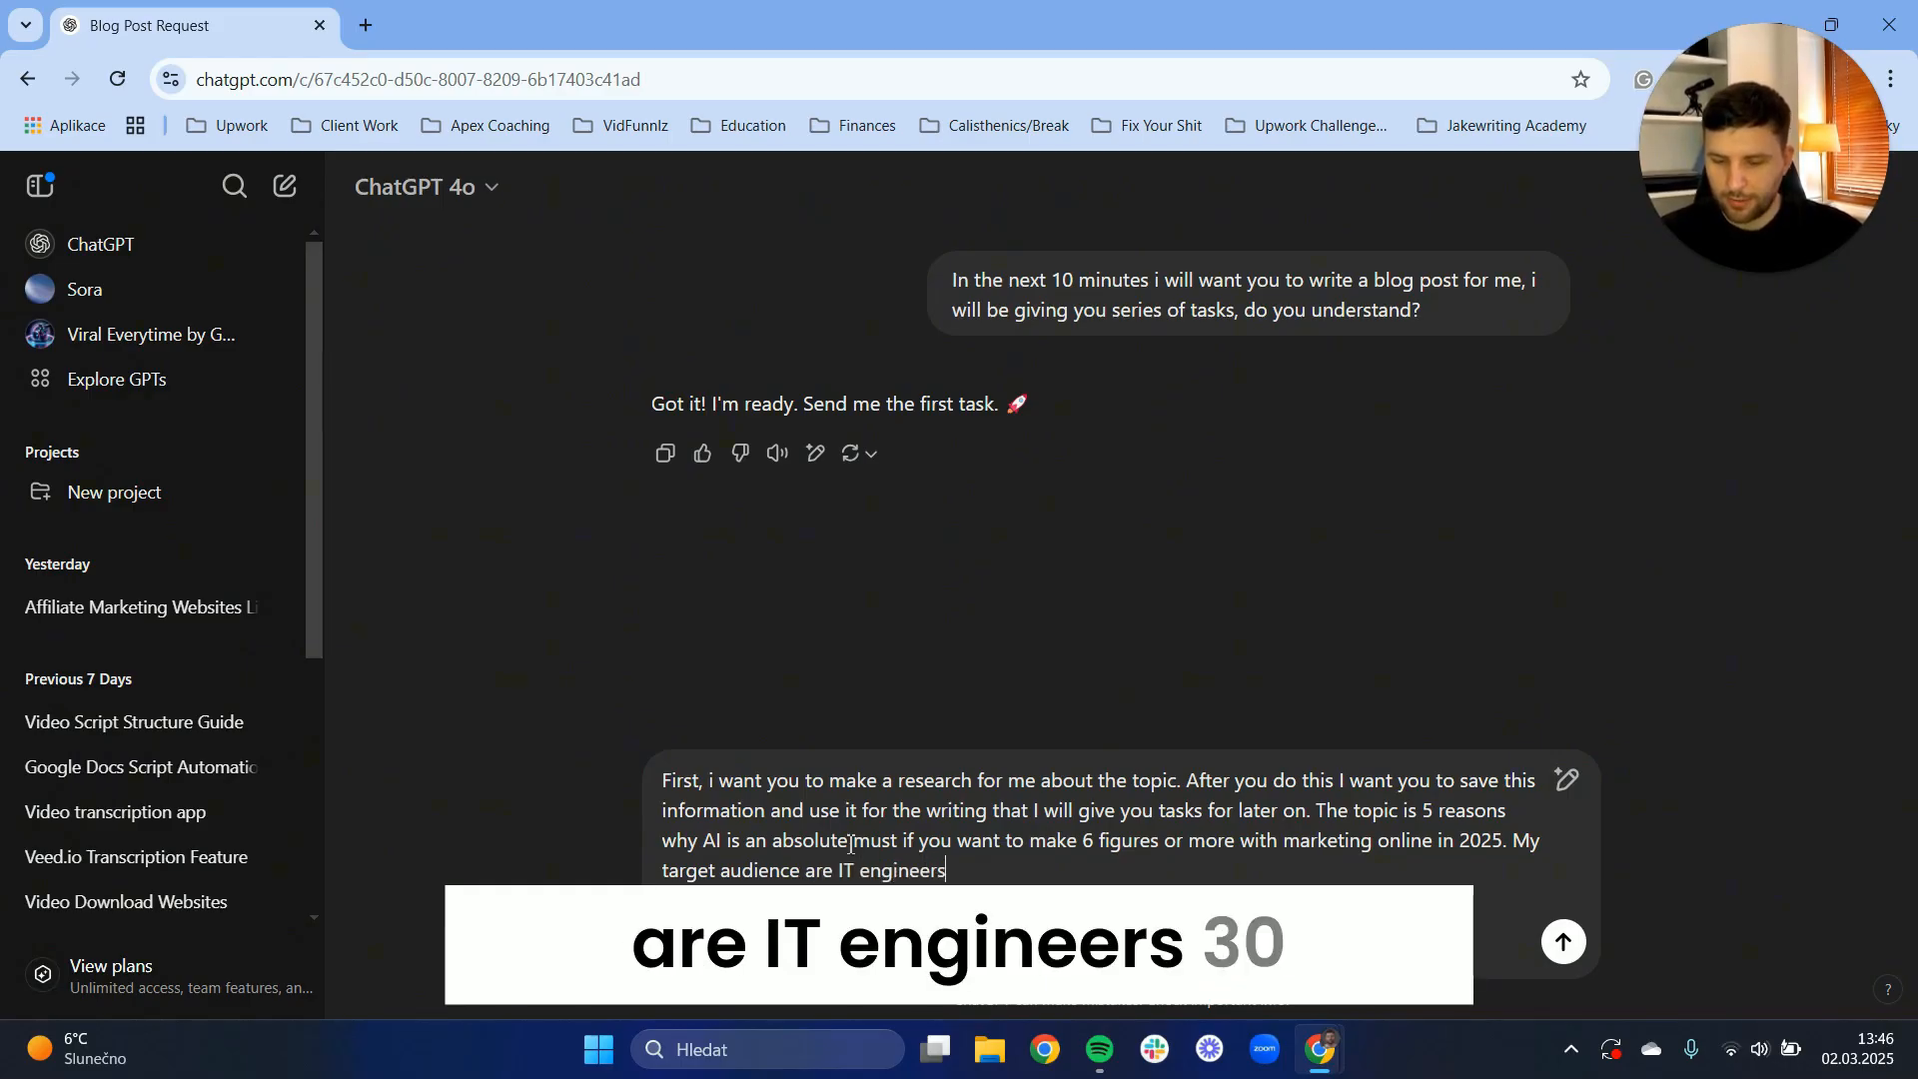
type("ers ")
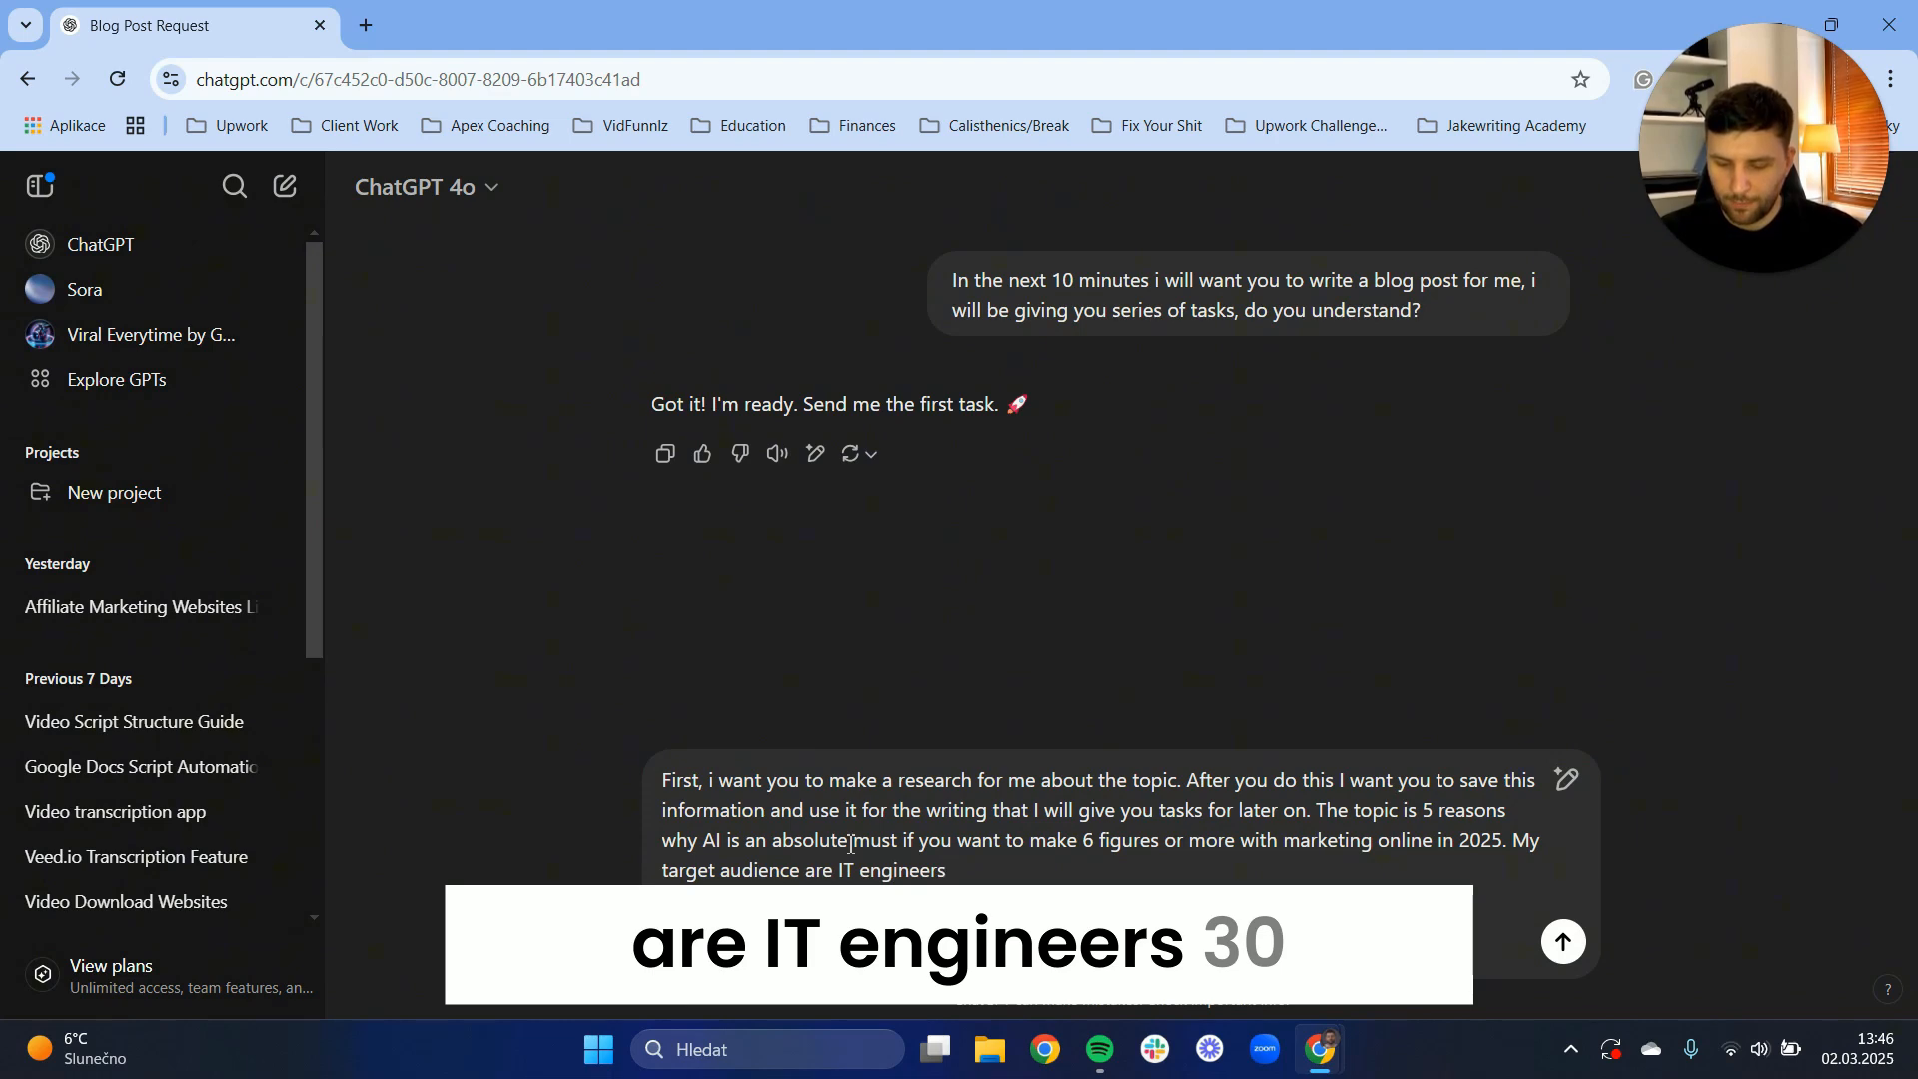
type("30-40 years old")
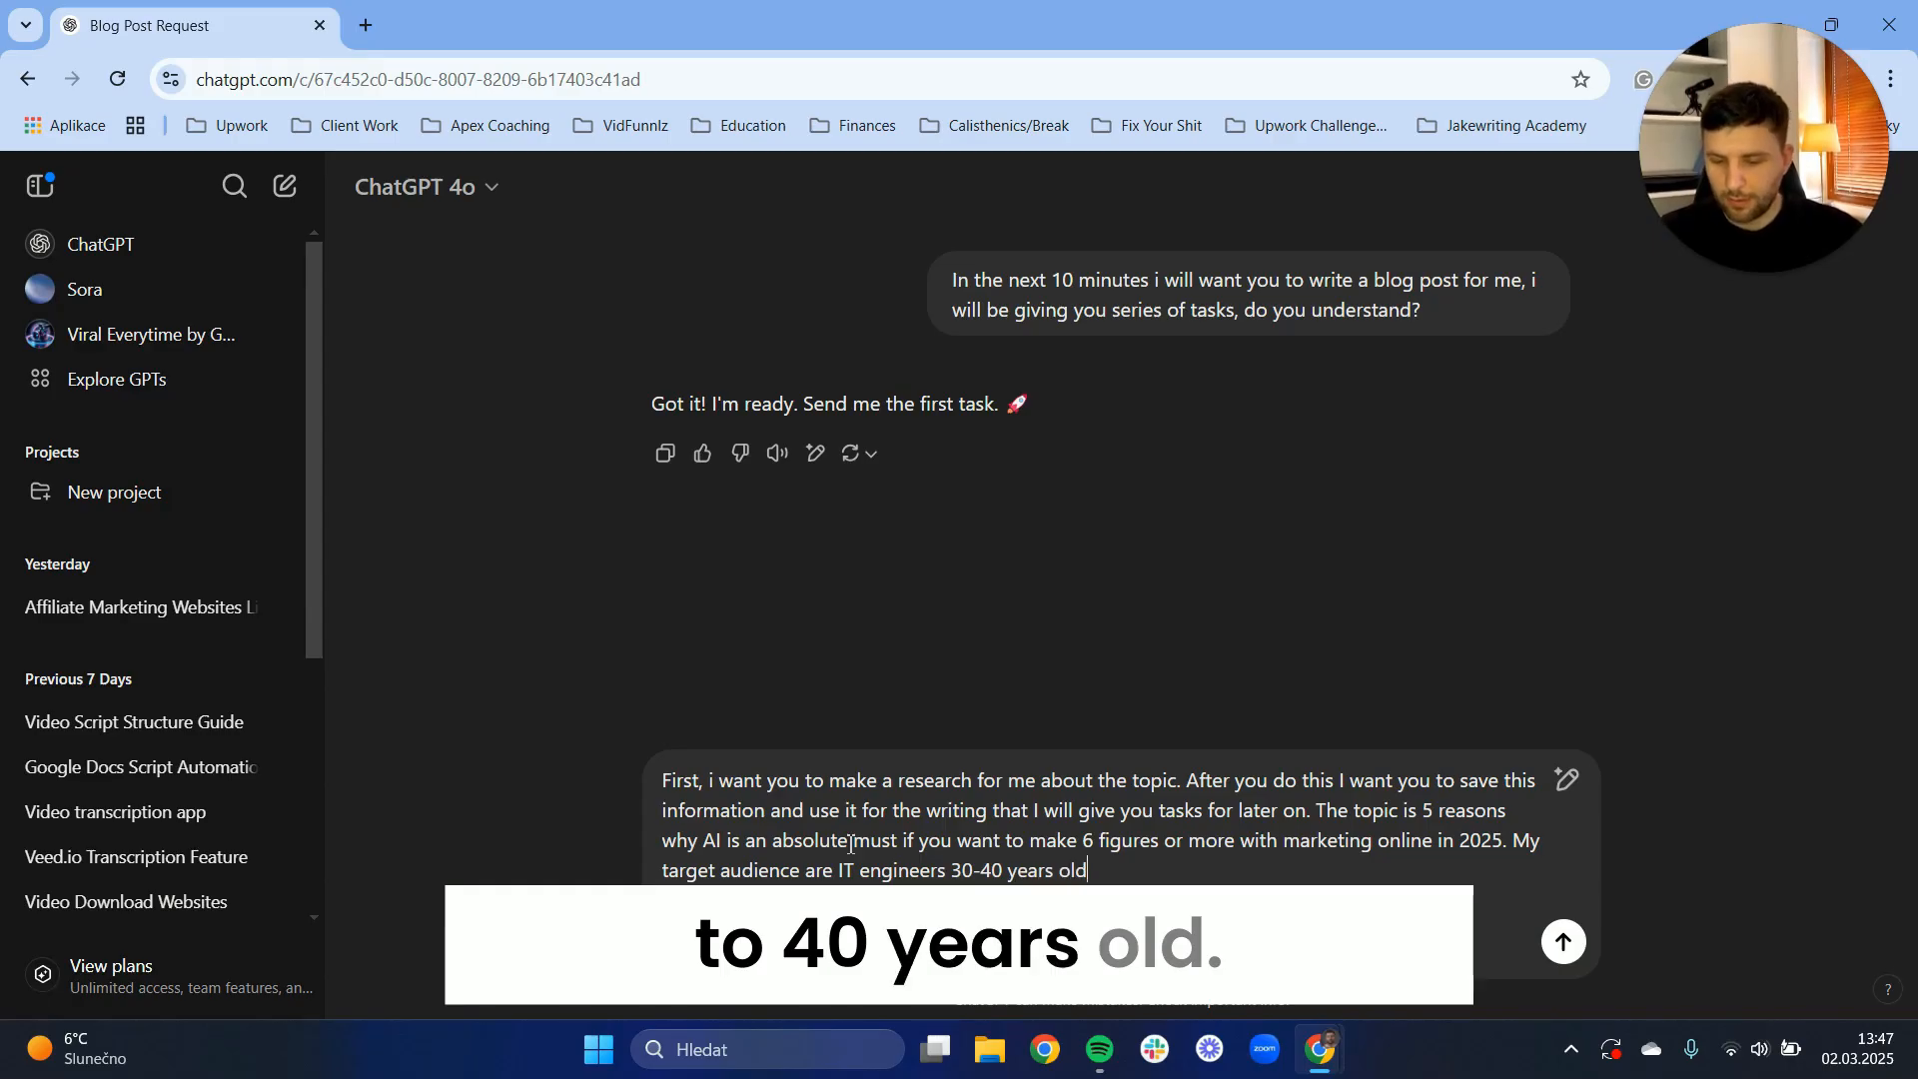
Add "Therefore you have to make sure that you give them information they will be impressed about and something that is actually valuable to them."
type(". Therefo")
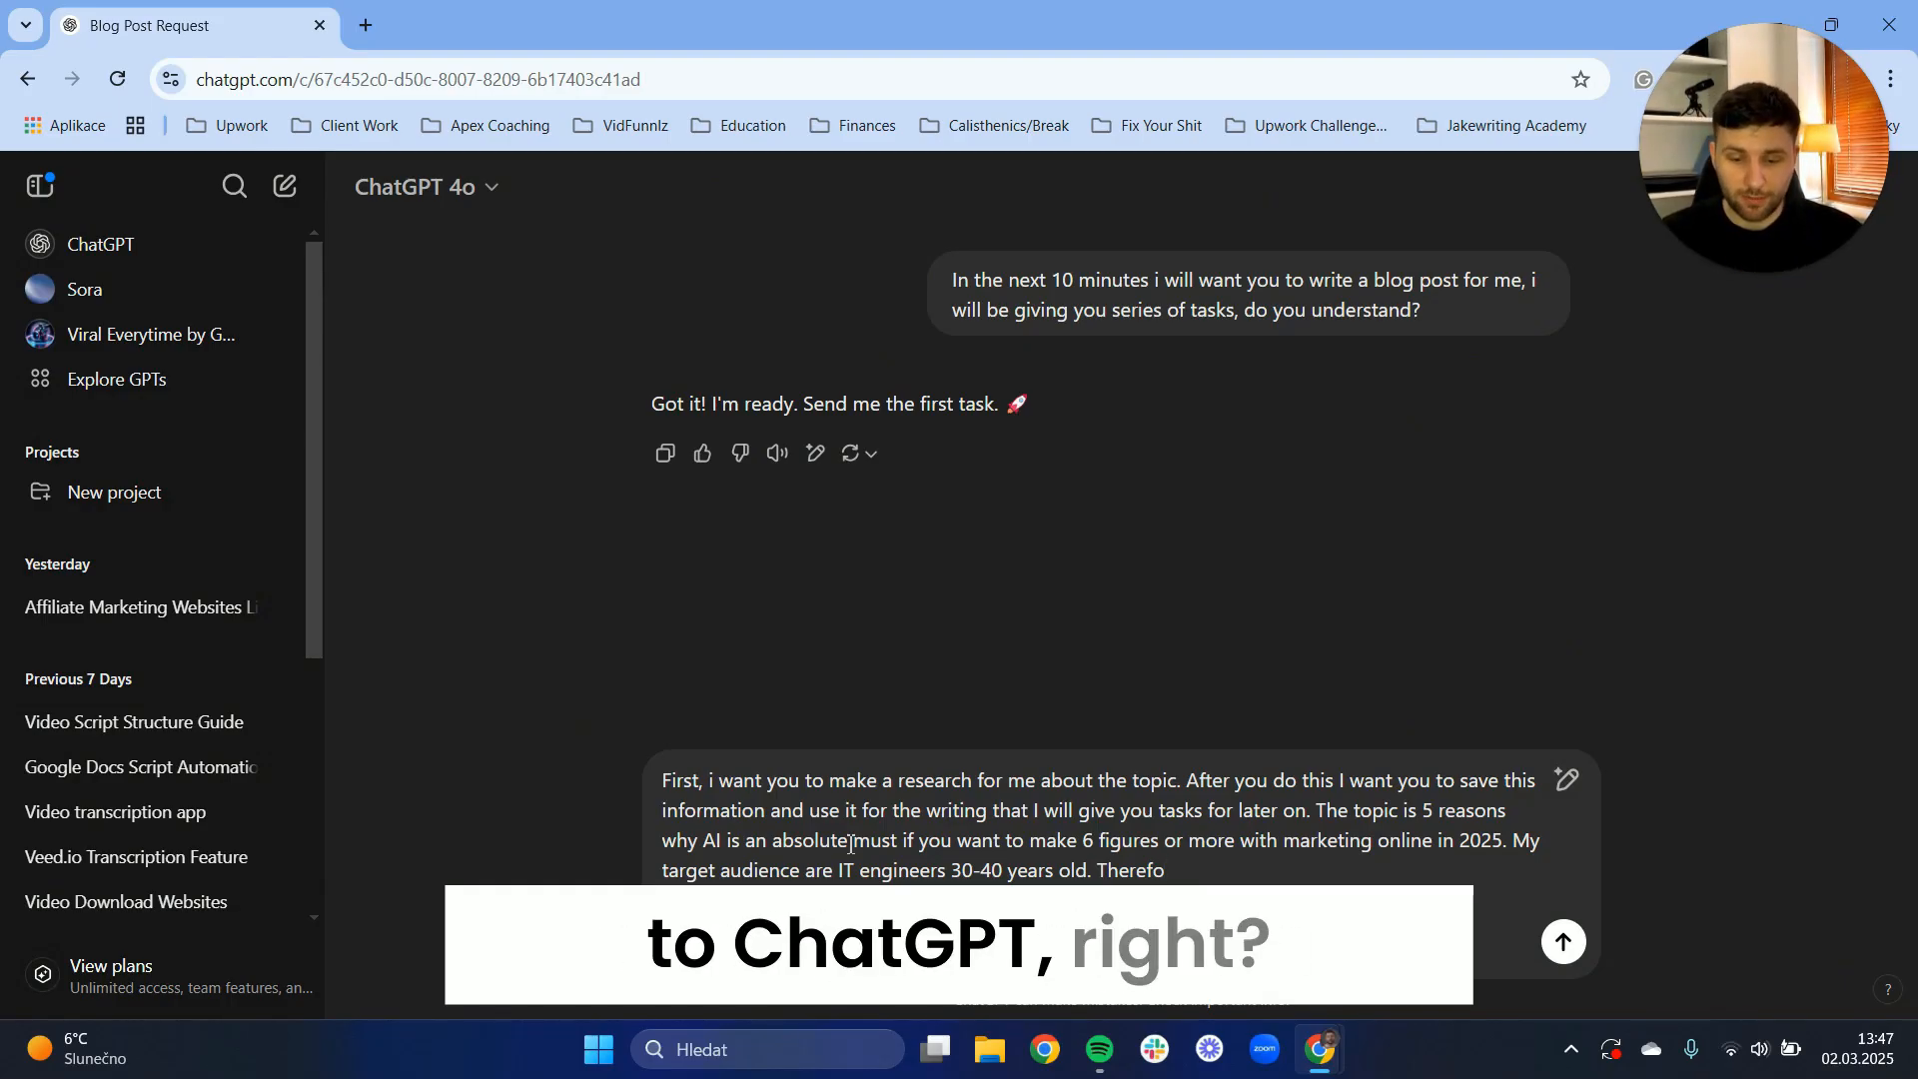
type("re yo")
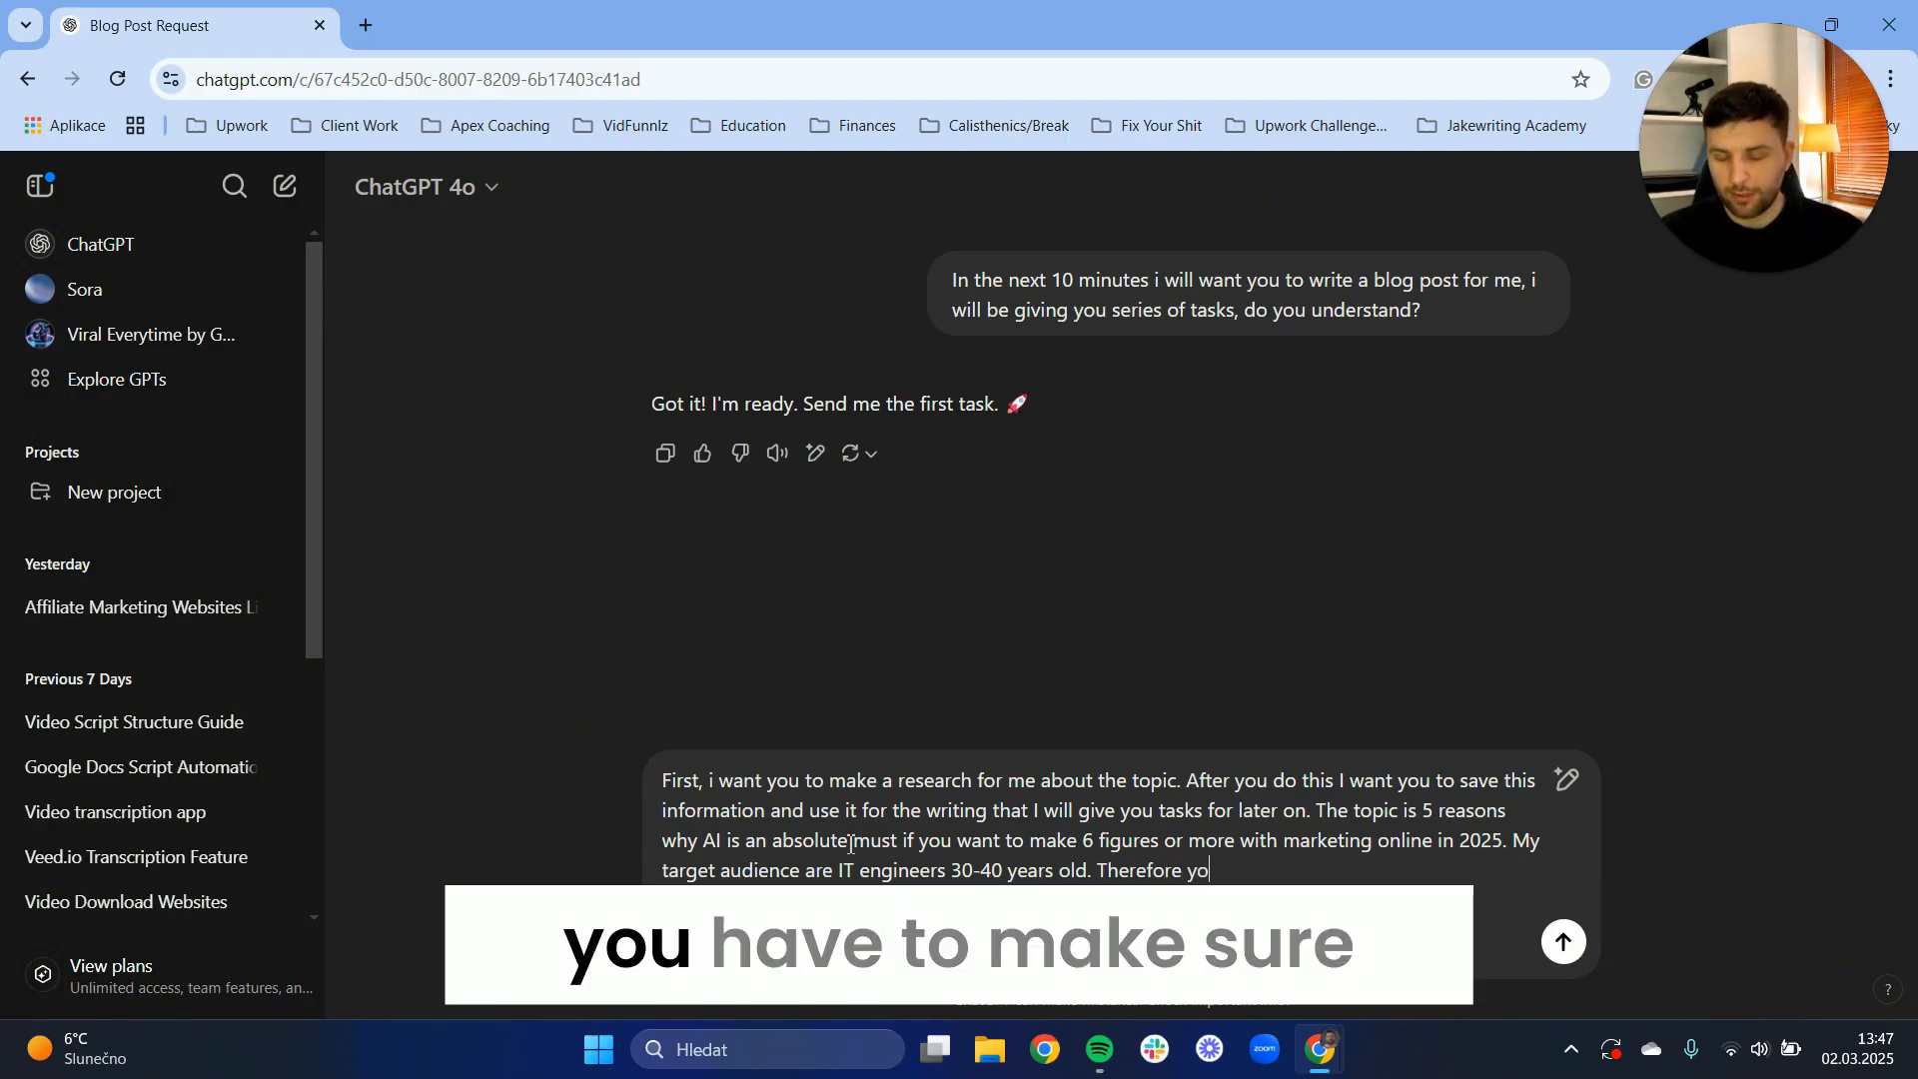
type("u have to make sure ")
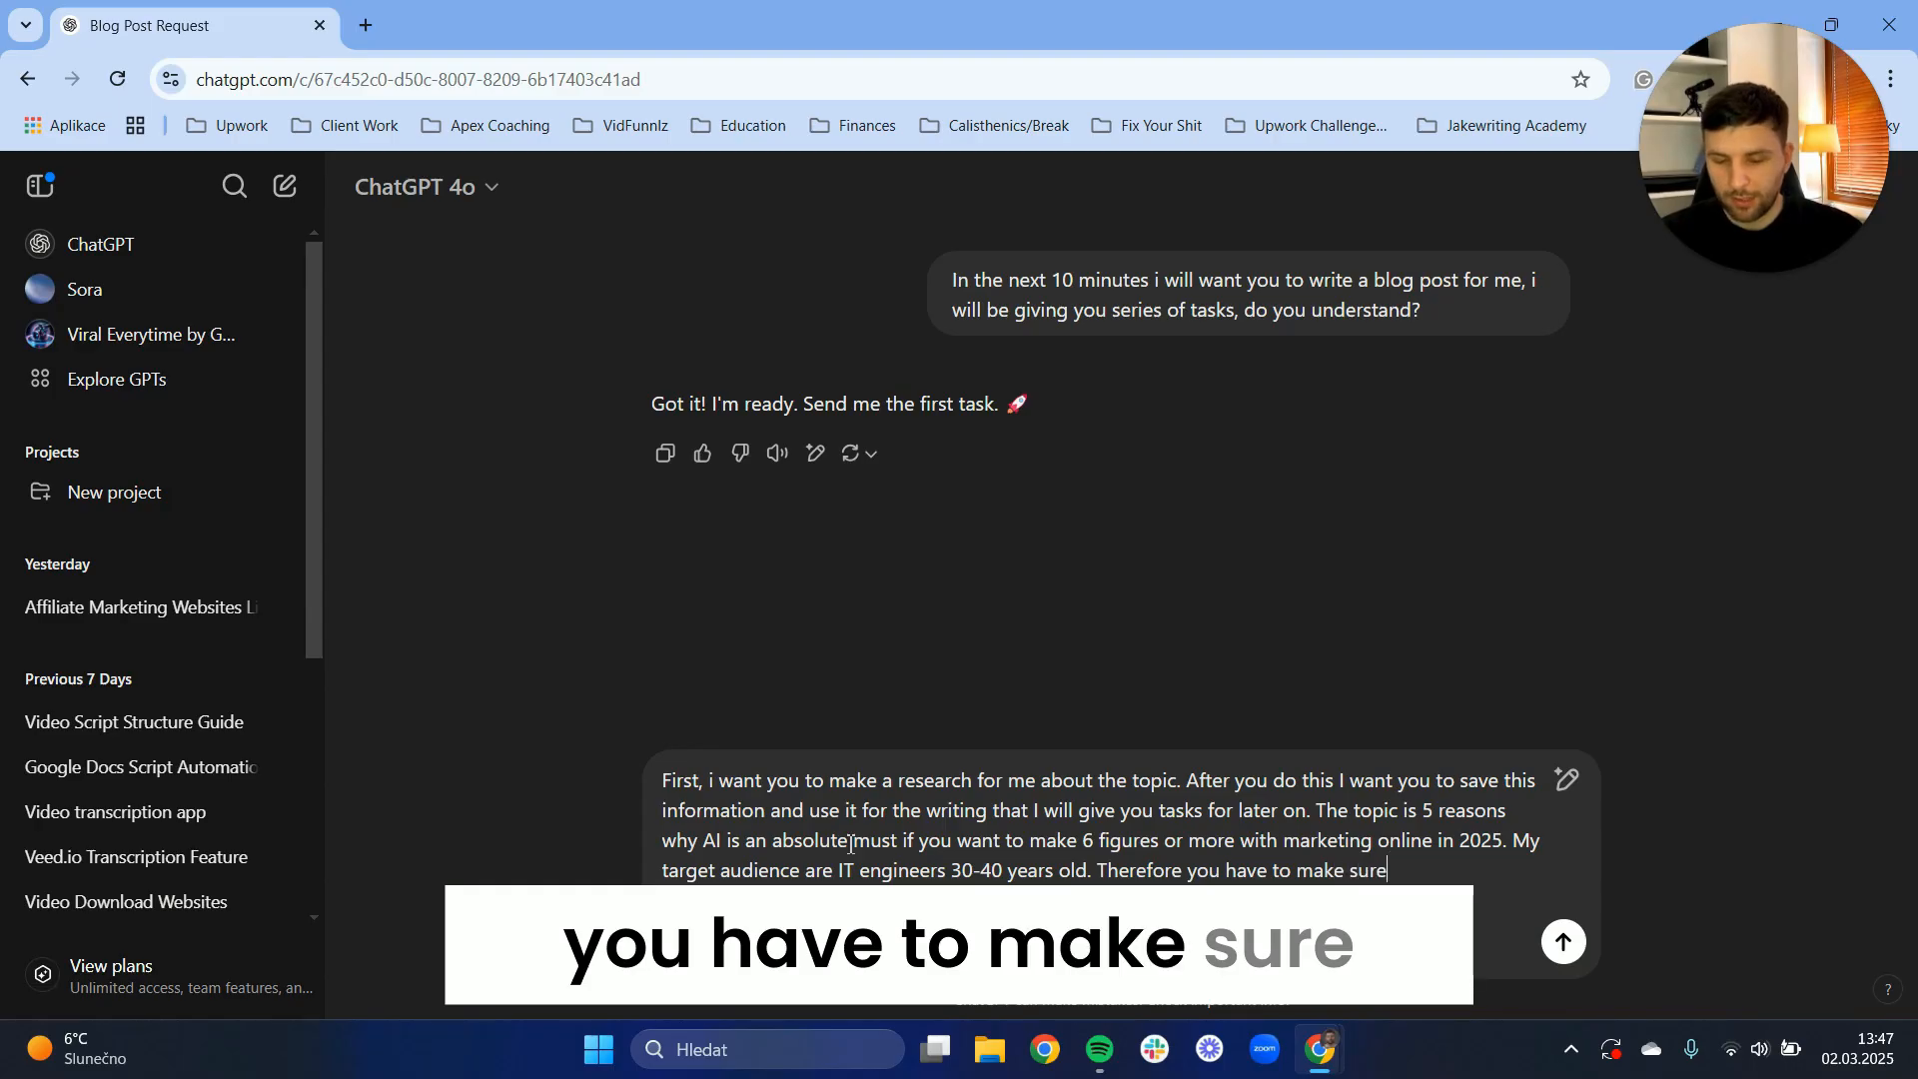
type("that you give them informa")
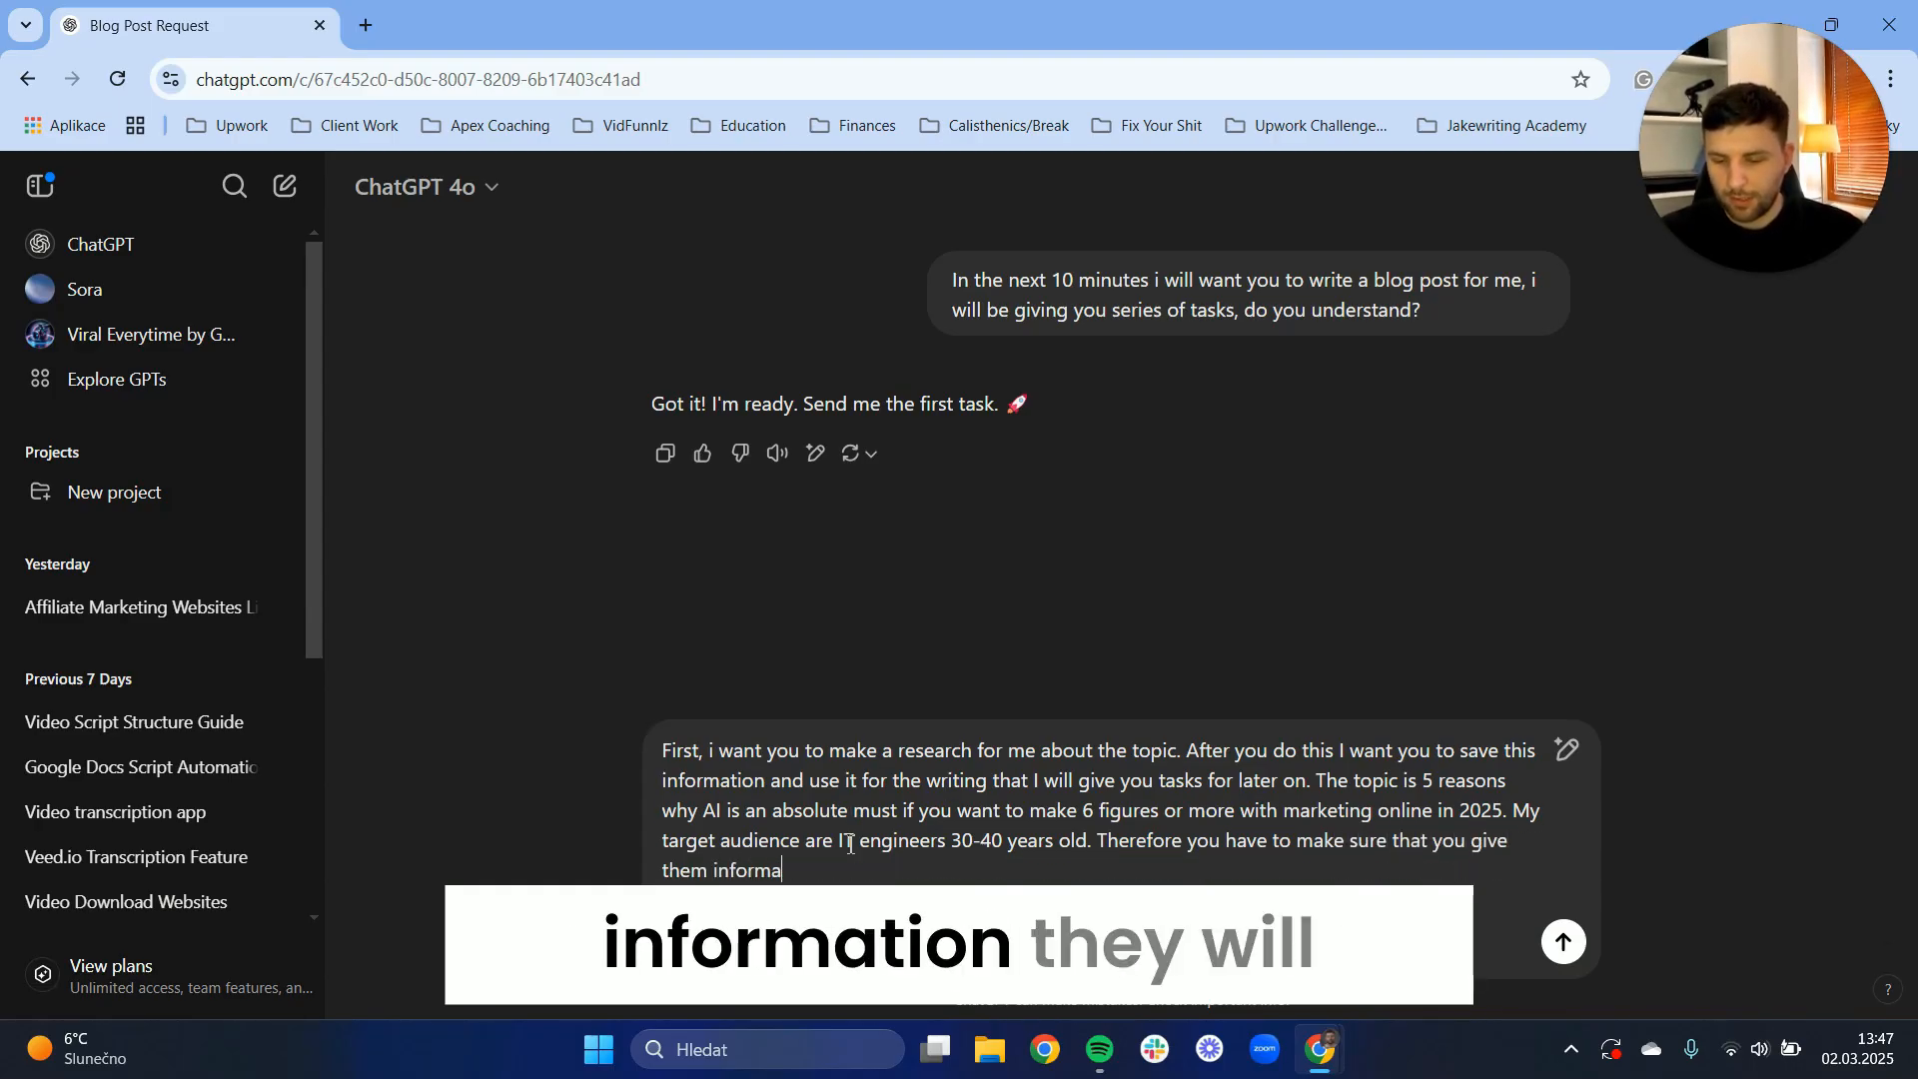
type("tion they will be impressed ")
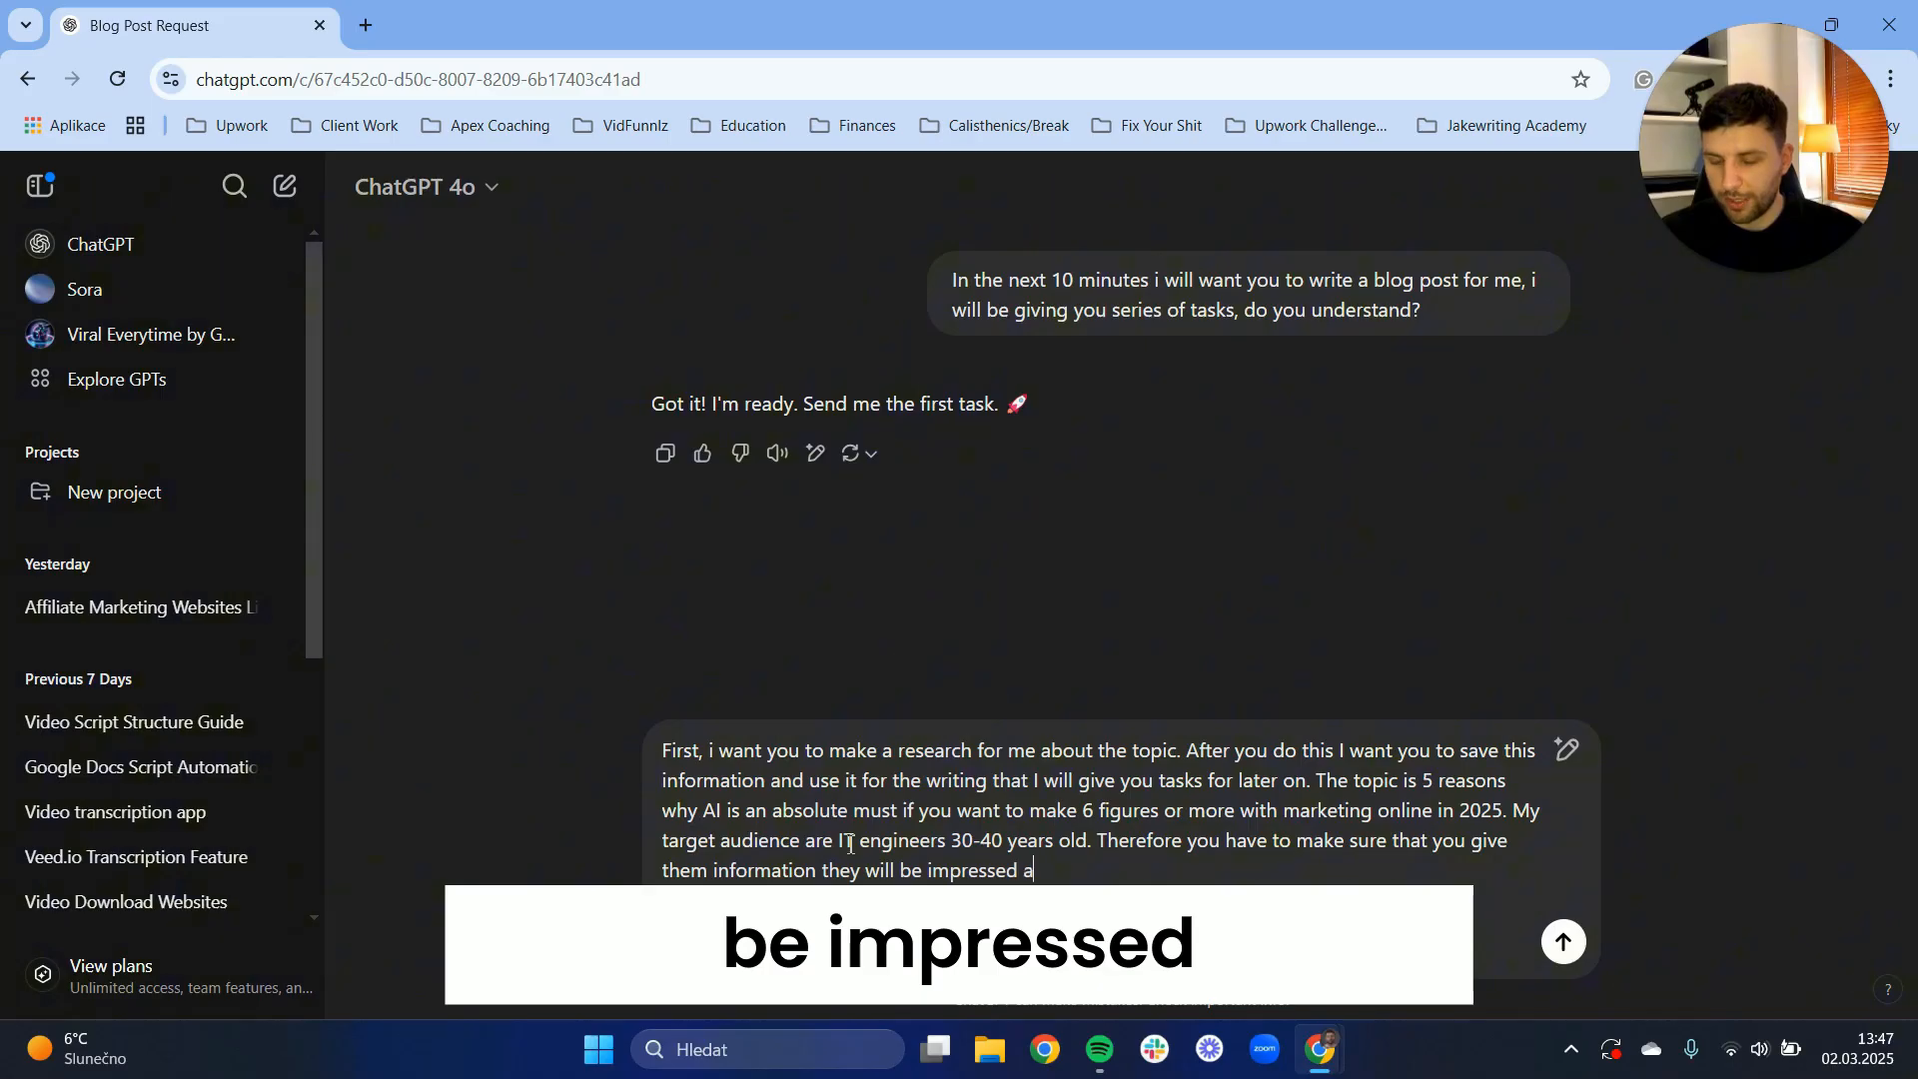
type("about ")
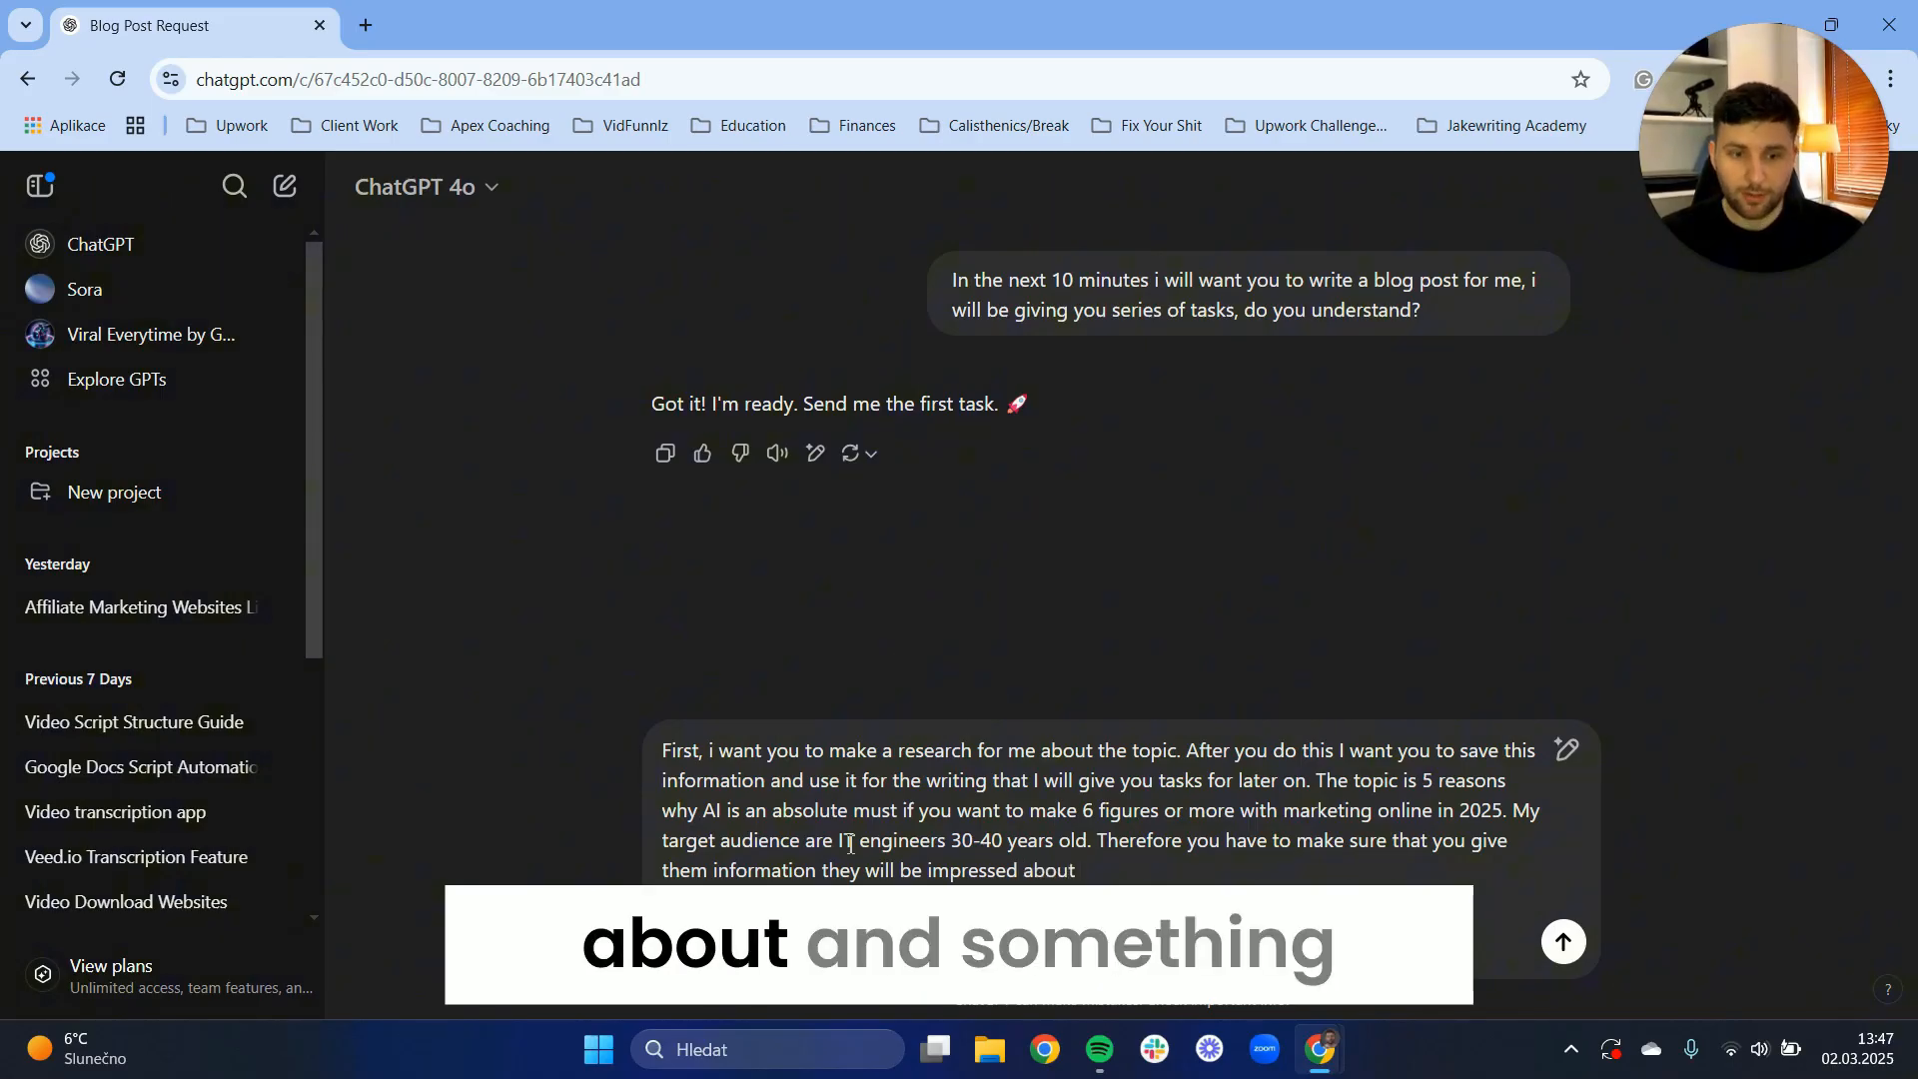
type("and something that is actually valuable to them. Pleas")
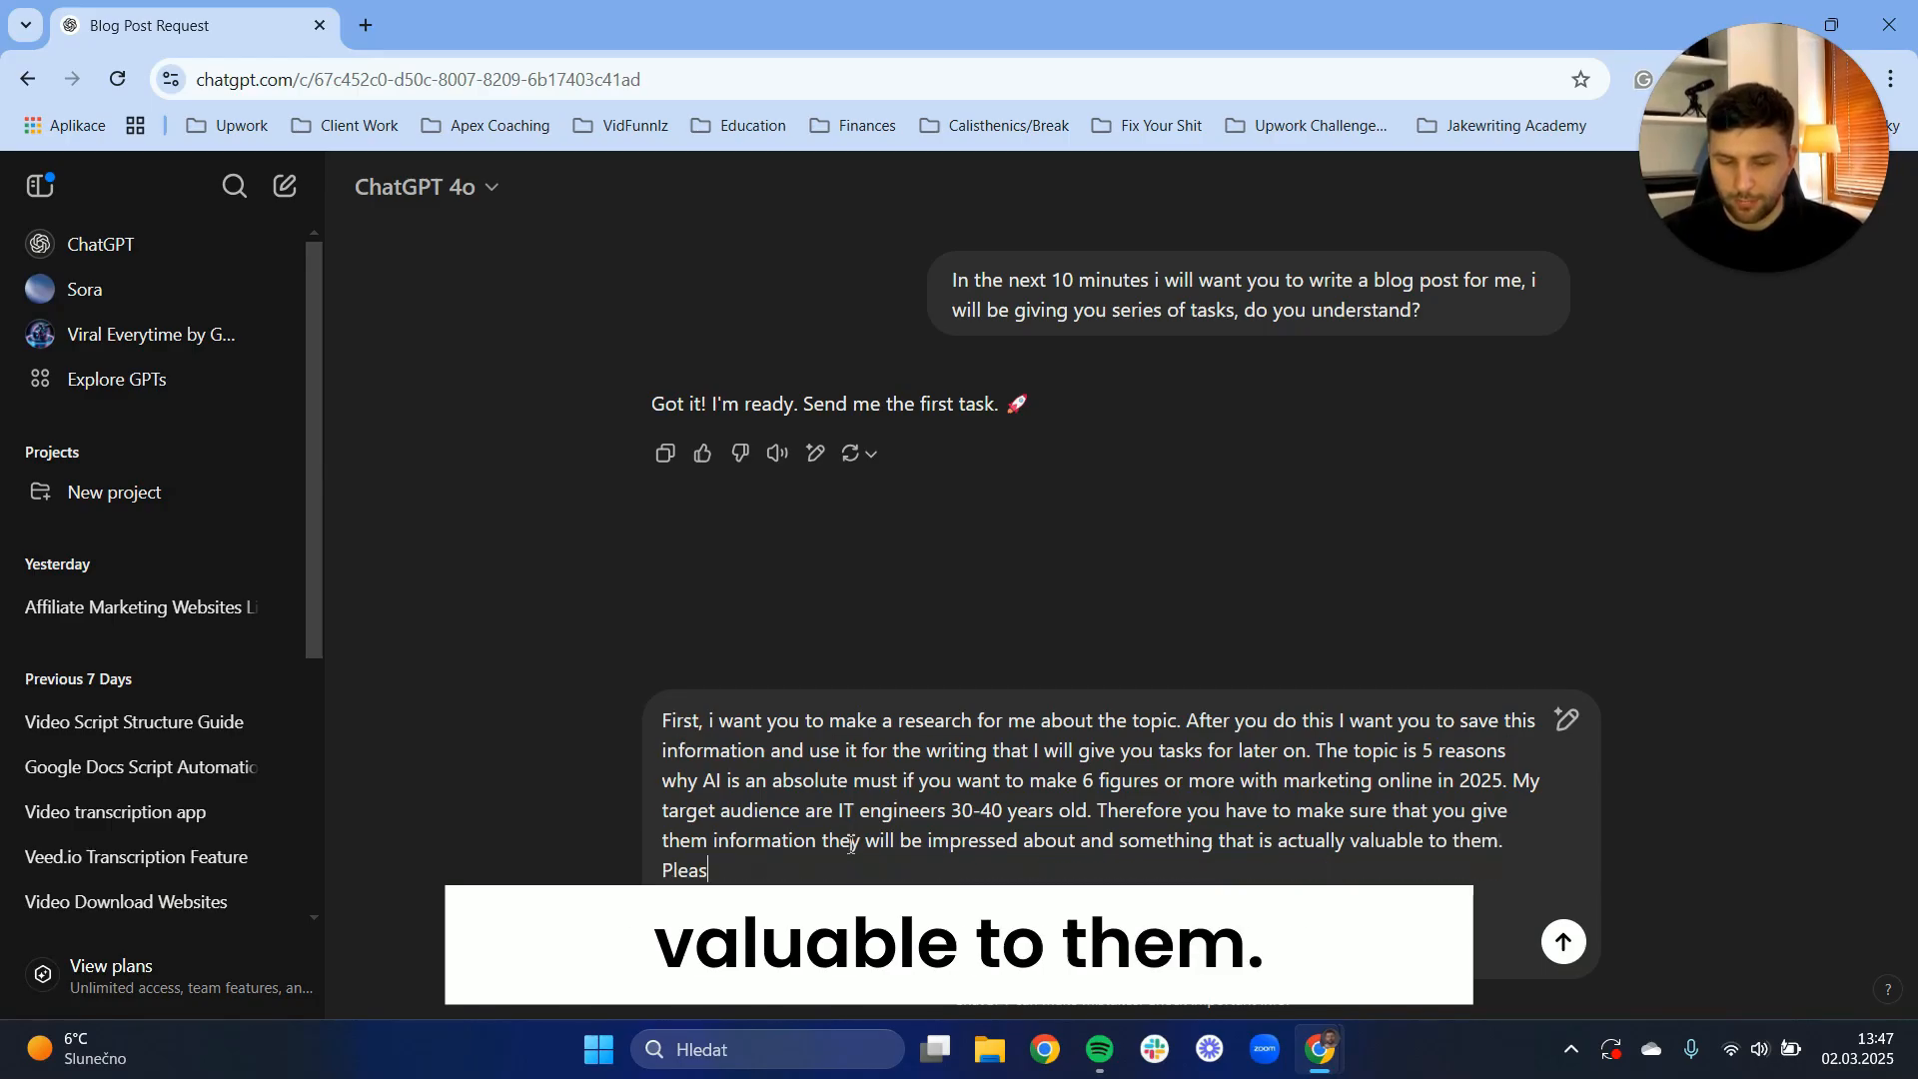
Finish the message with "Please do your research and save it for future use" and send it
type("e do yo")
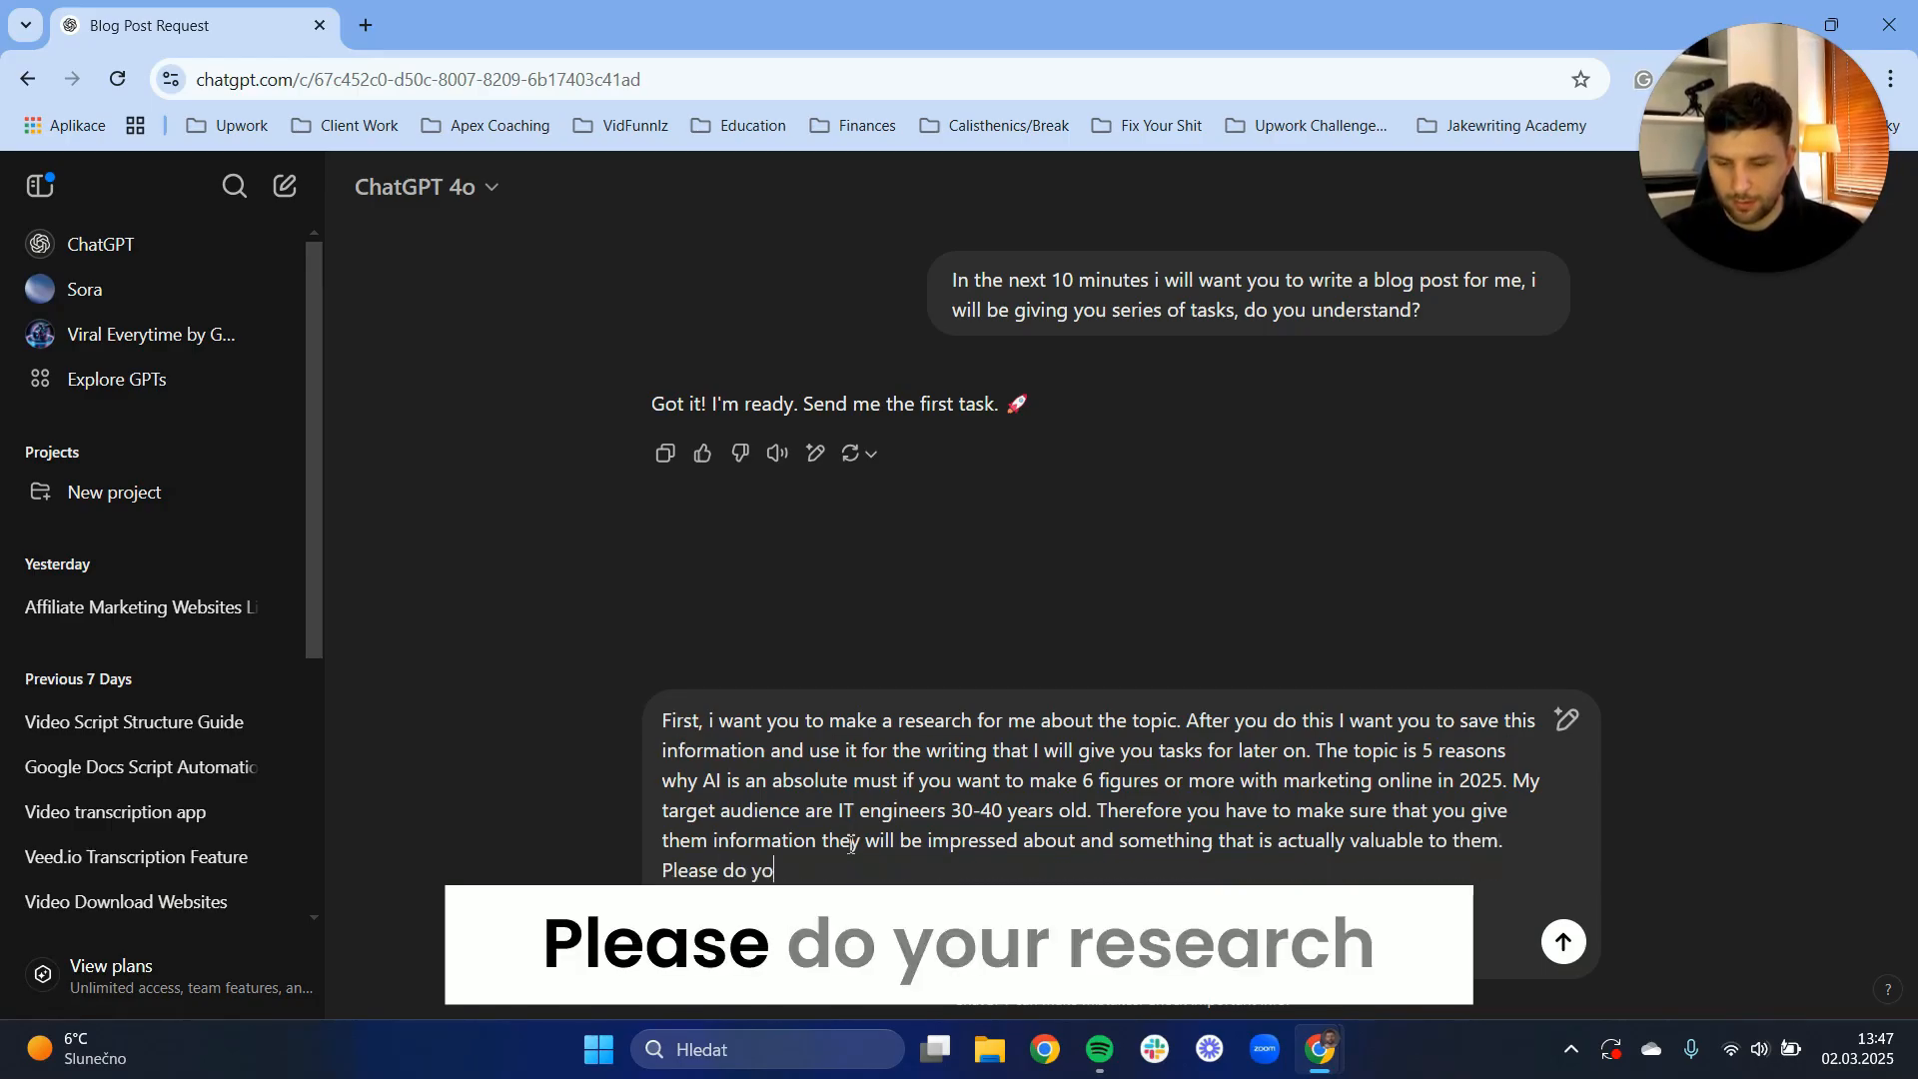
type("ur research")
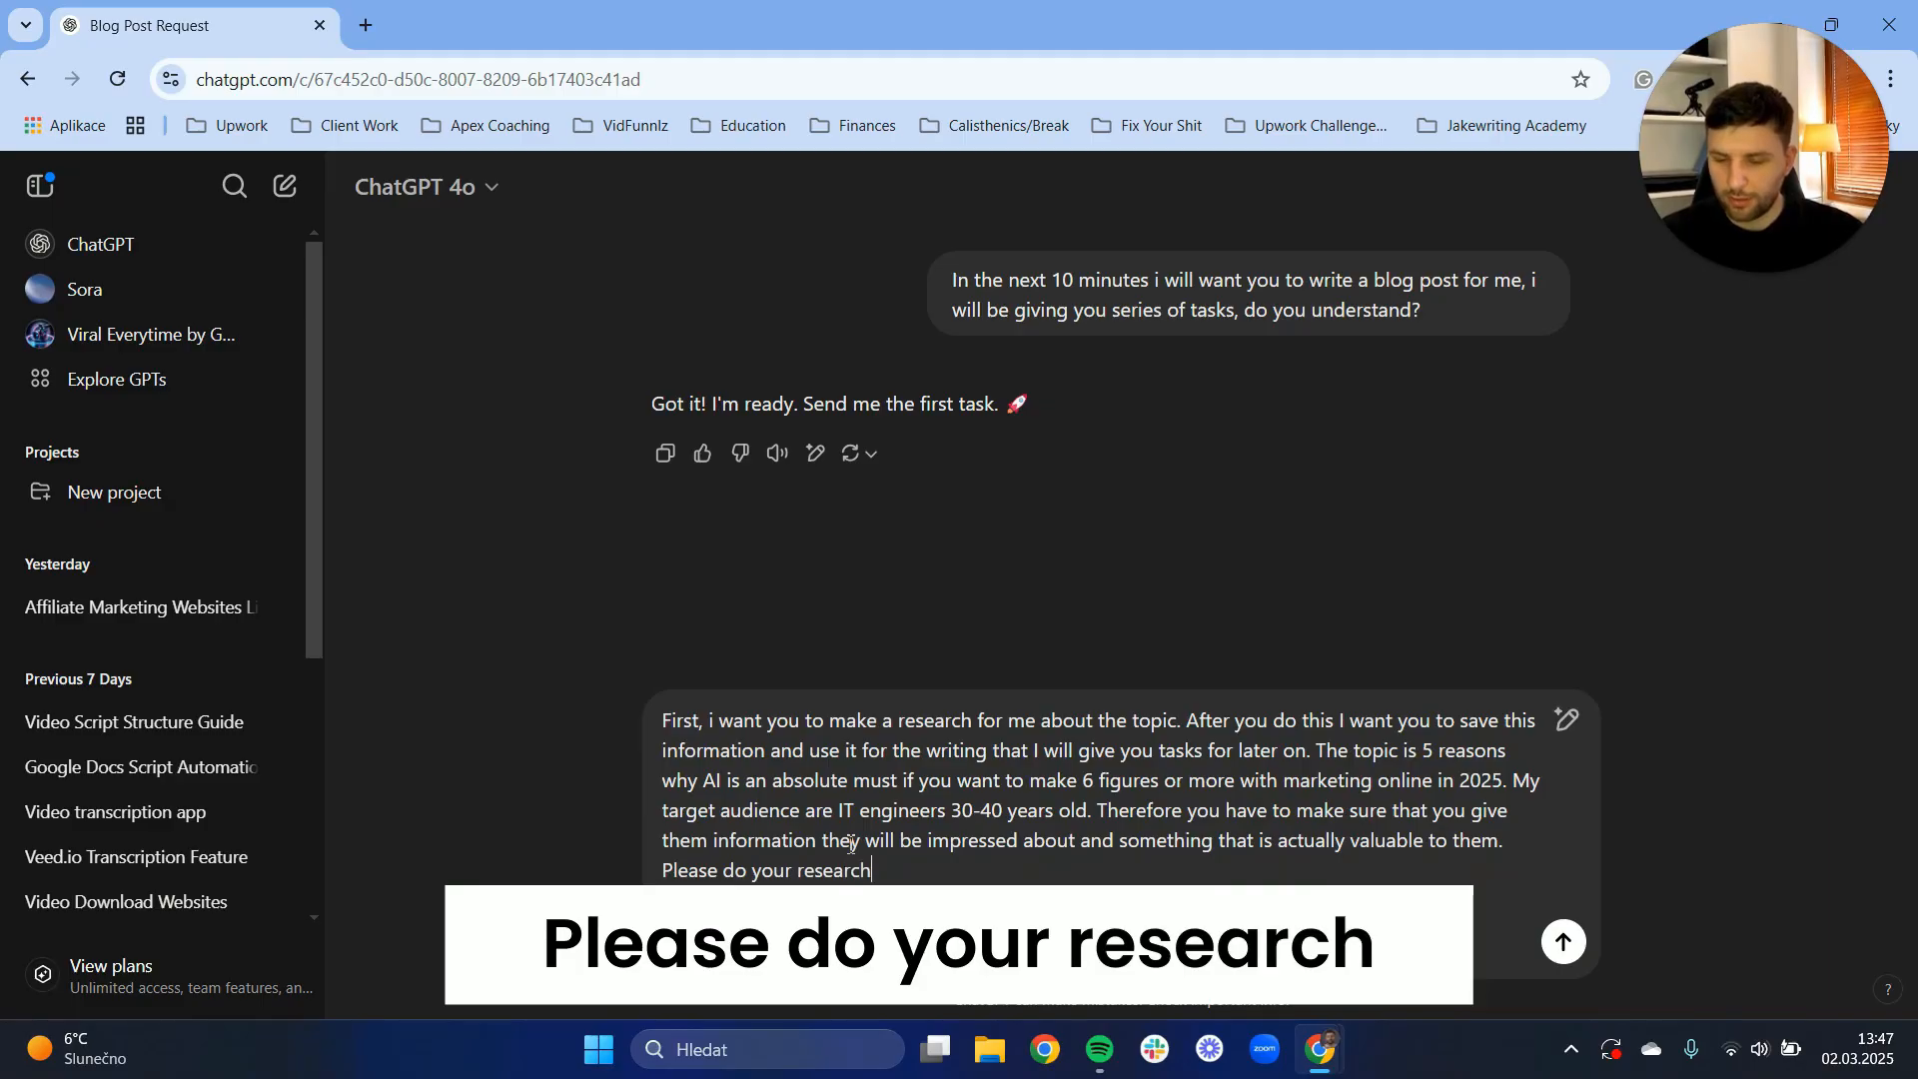
type(" and save it for ")
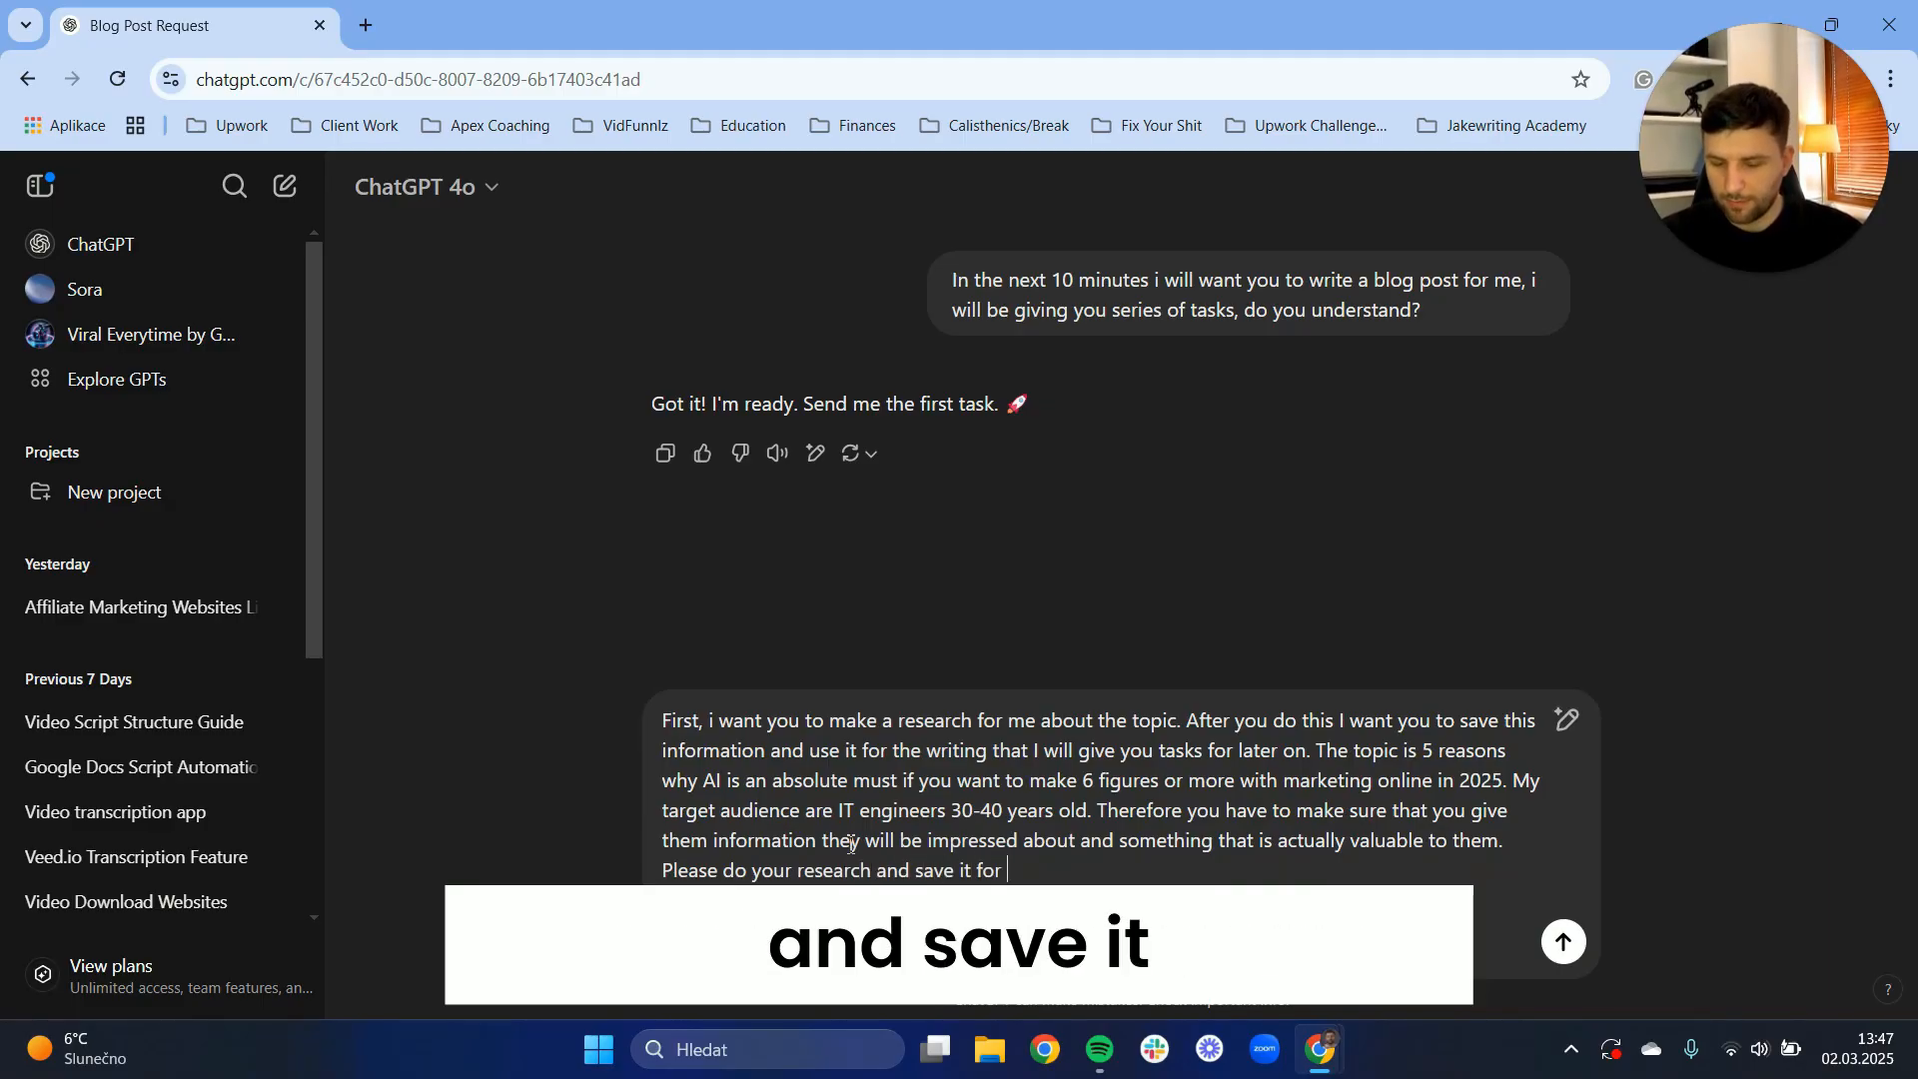
type("future use")
key("Return")
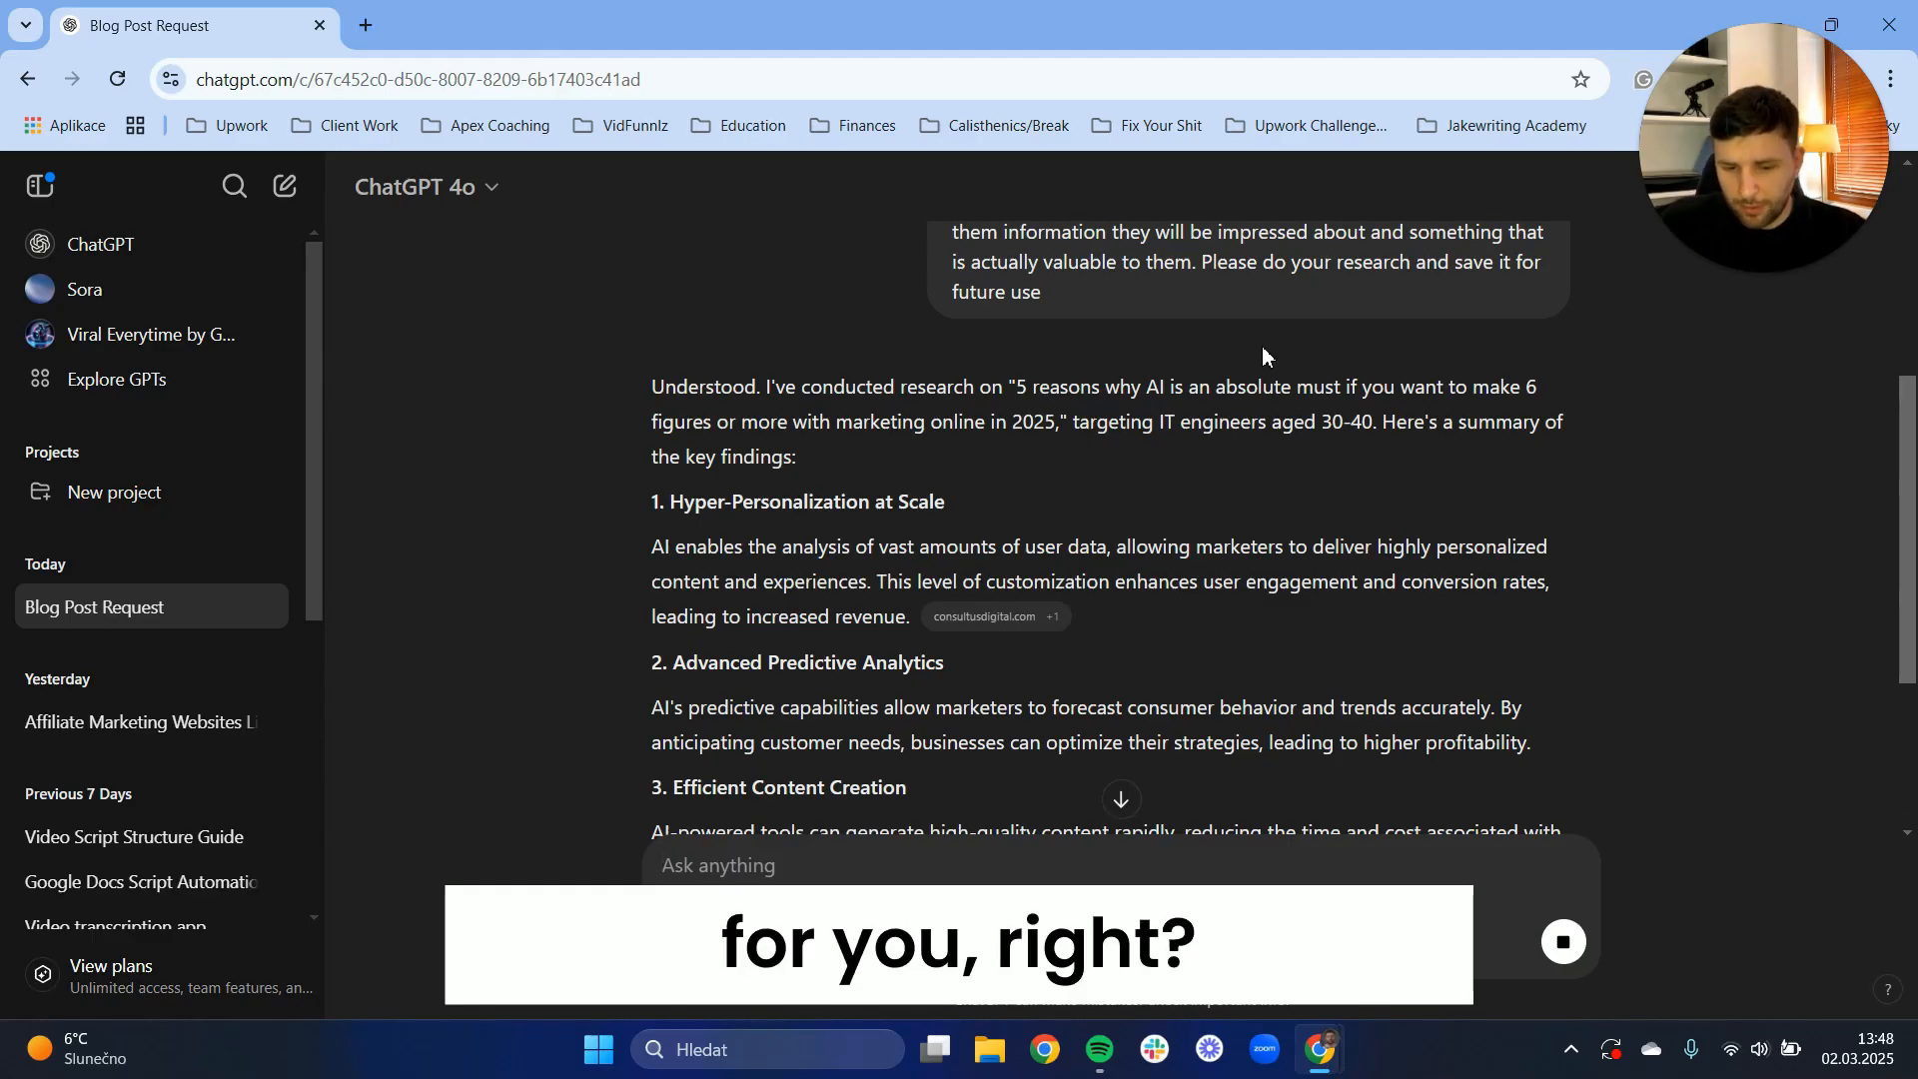
Review the research reply and begin a new message with "Okay, I want you to do way more detailed research, this will not impress anybody,"
scroll(1275, 398, "down", 3)
scroll(1275, 398, "down", 4)
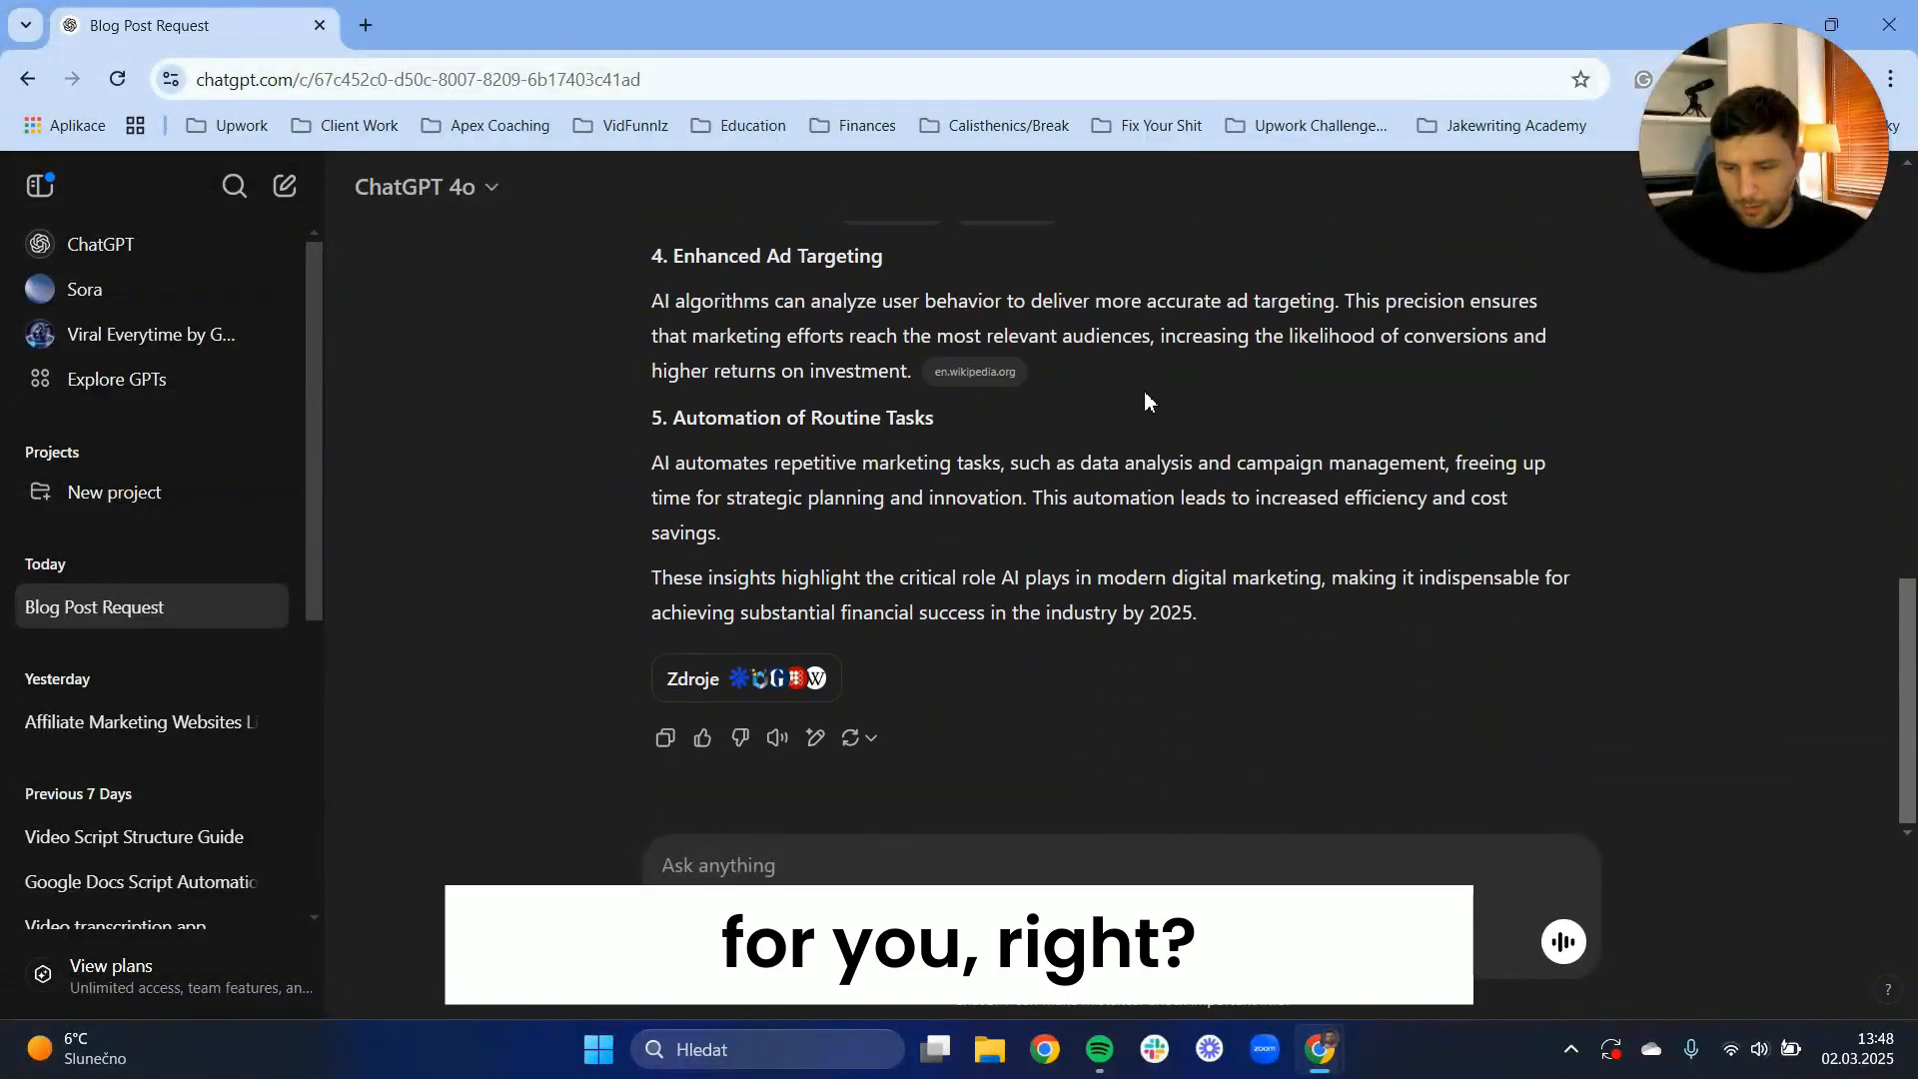
scroll(949, 625, "up", 9)
scroll(869, 644, "down", 9)
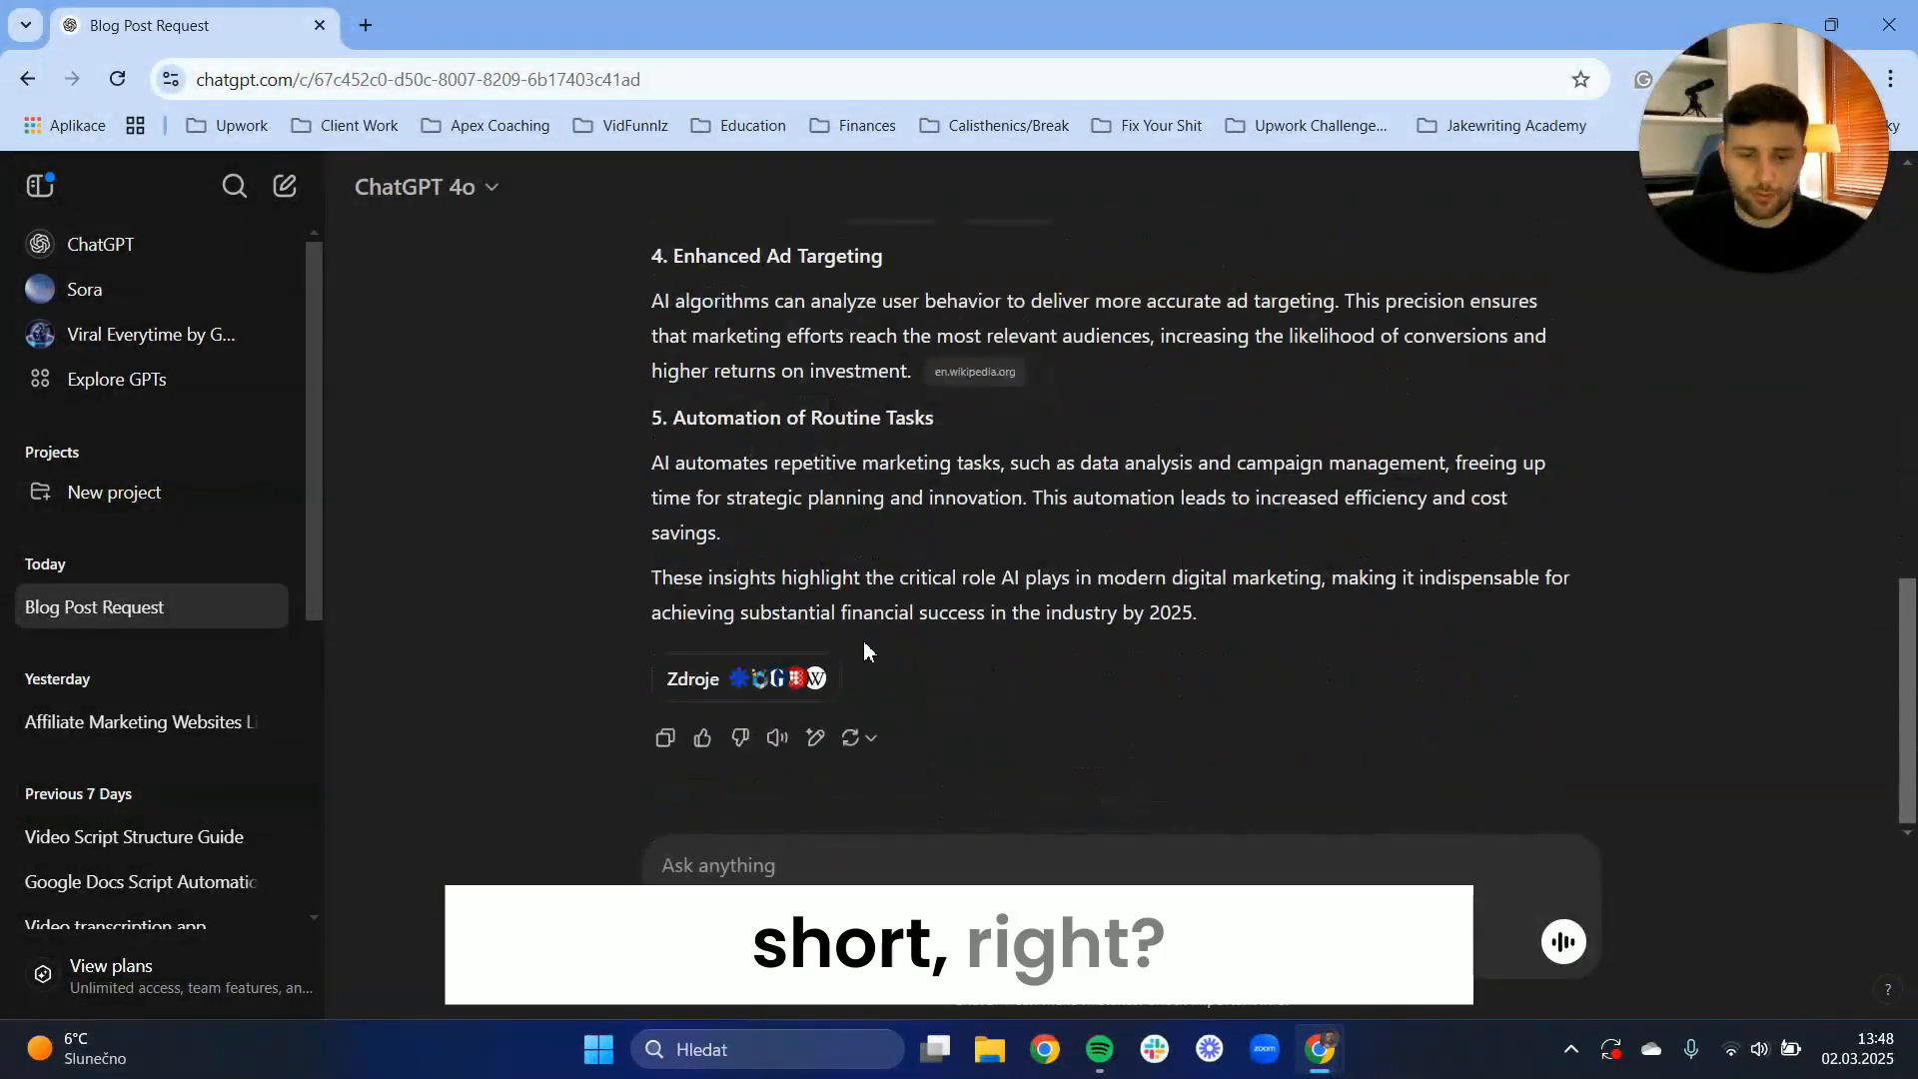
left_click(770, 856)
type("Okay,")
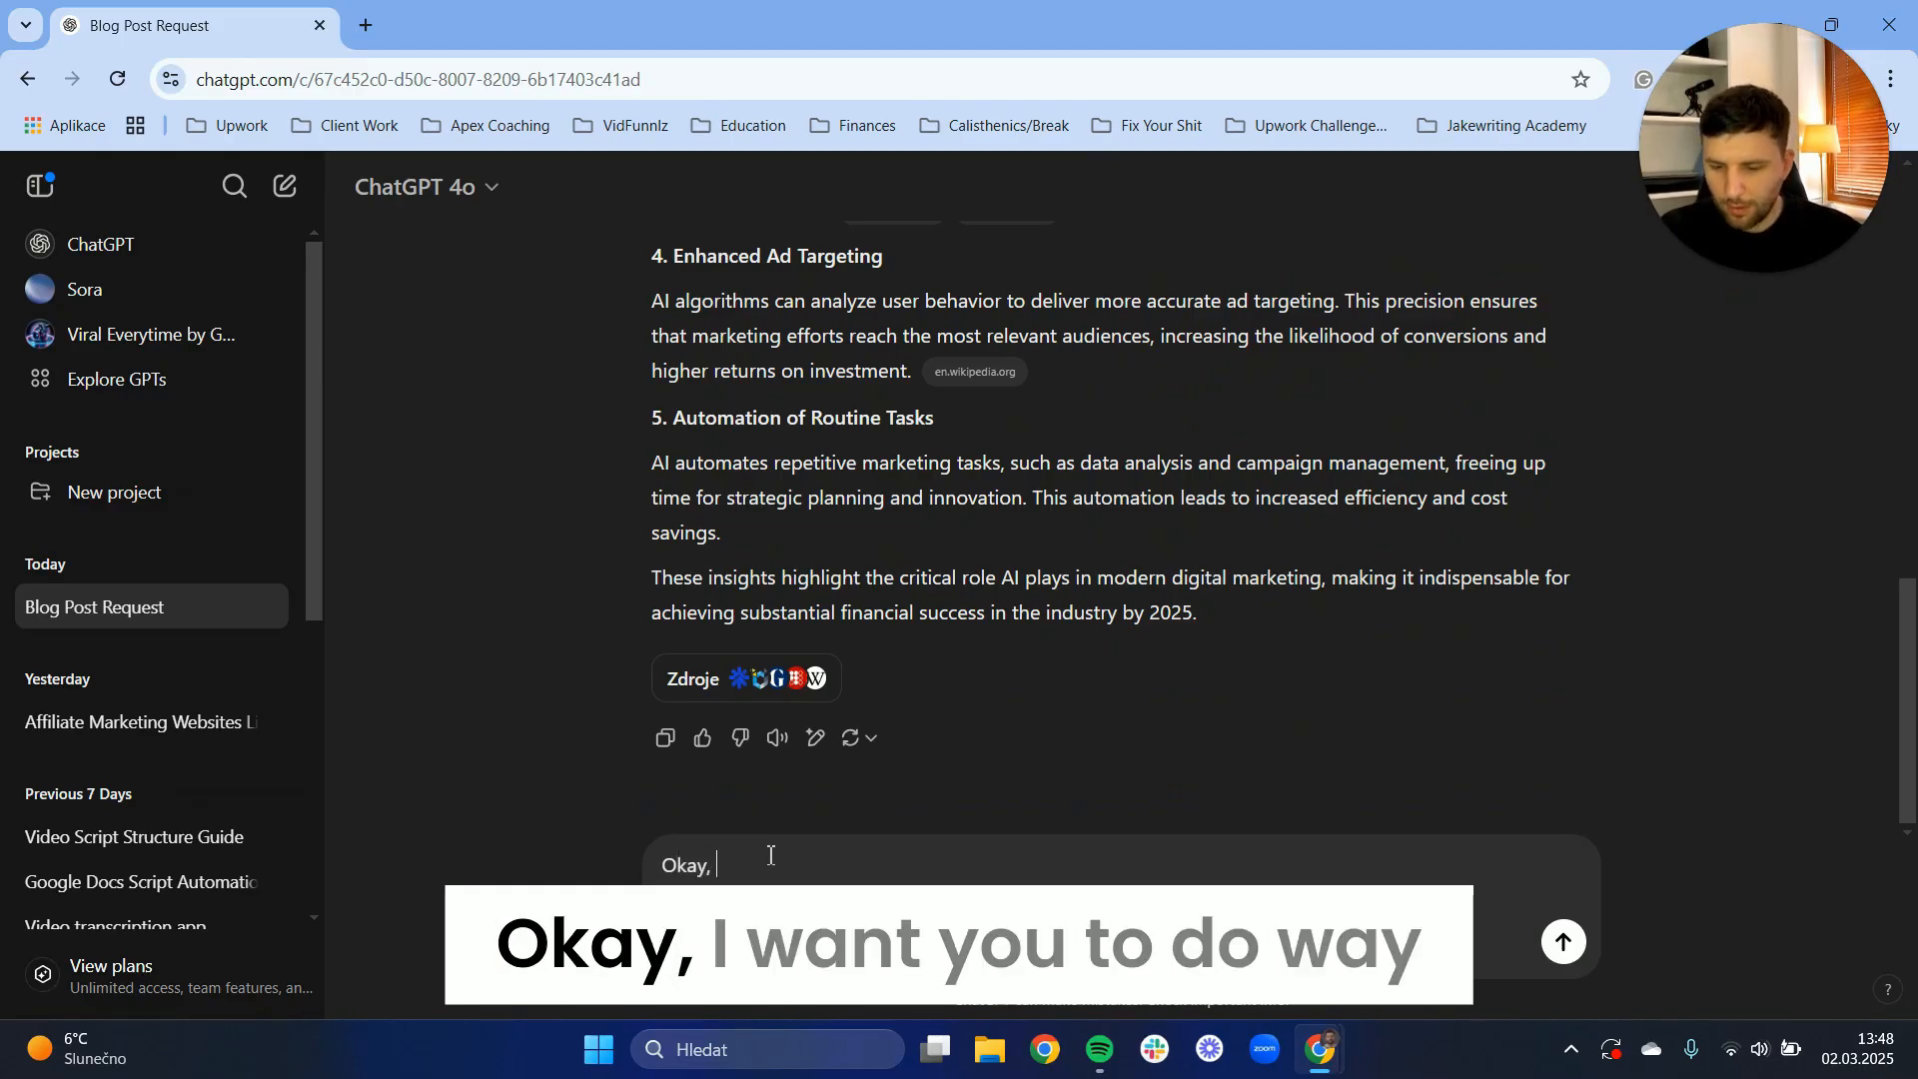
type(" I want you t")
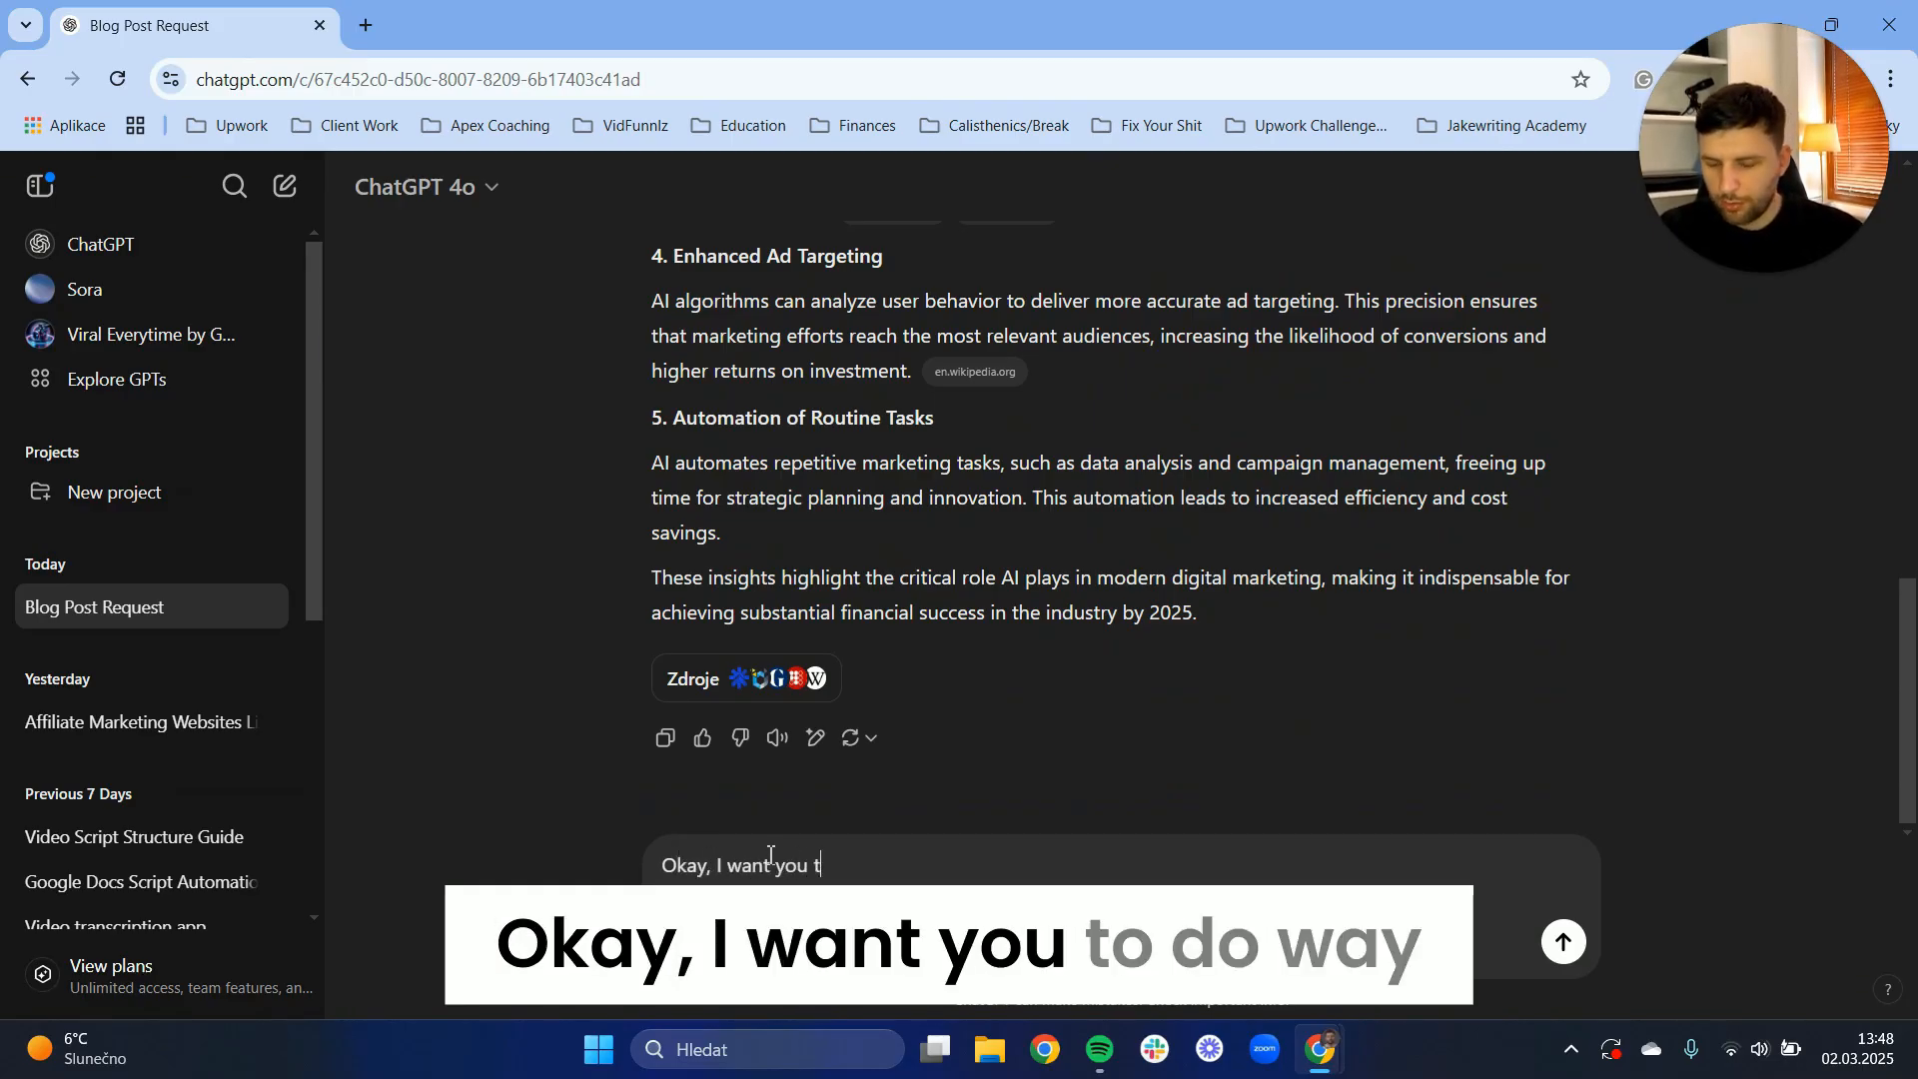
type("o do way more detailed rese")
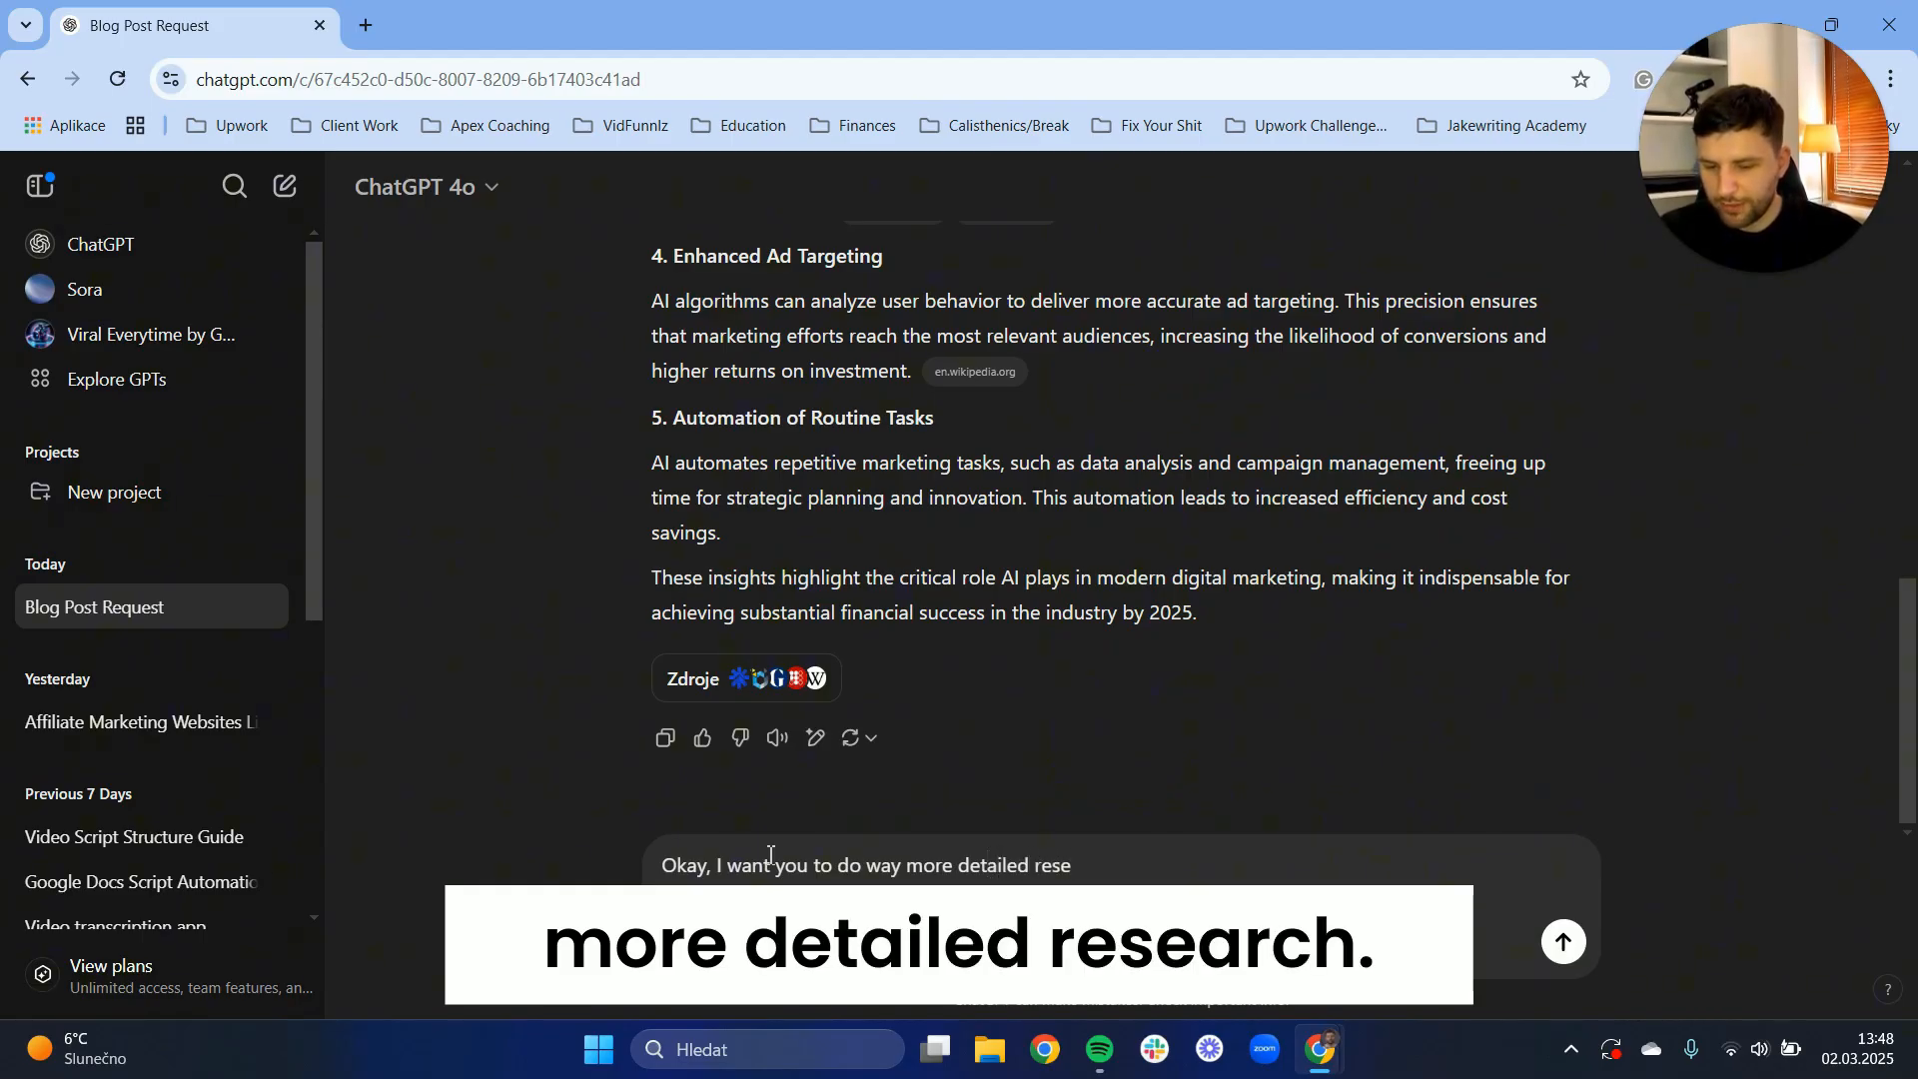
type("arch, this wil")
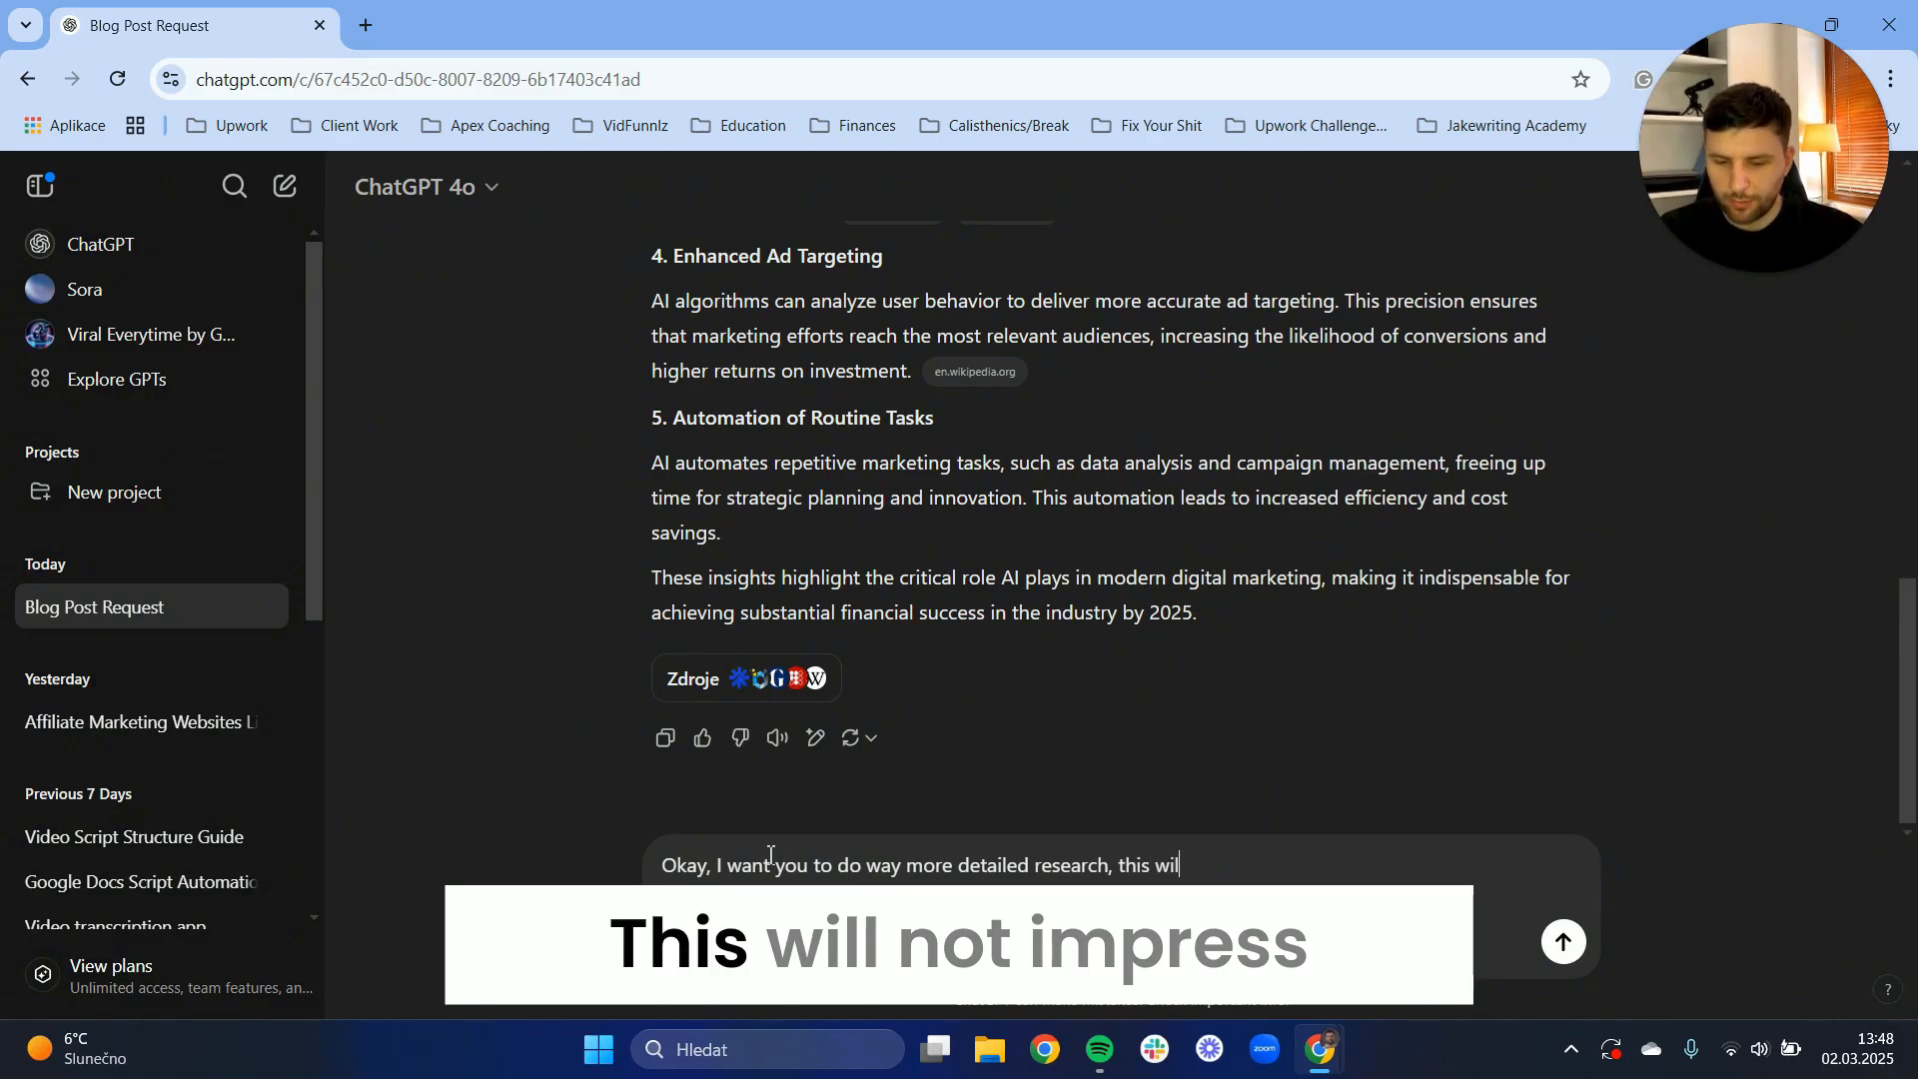
type("l not impress anybody ")
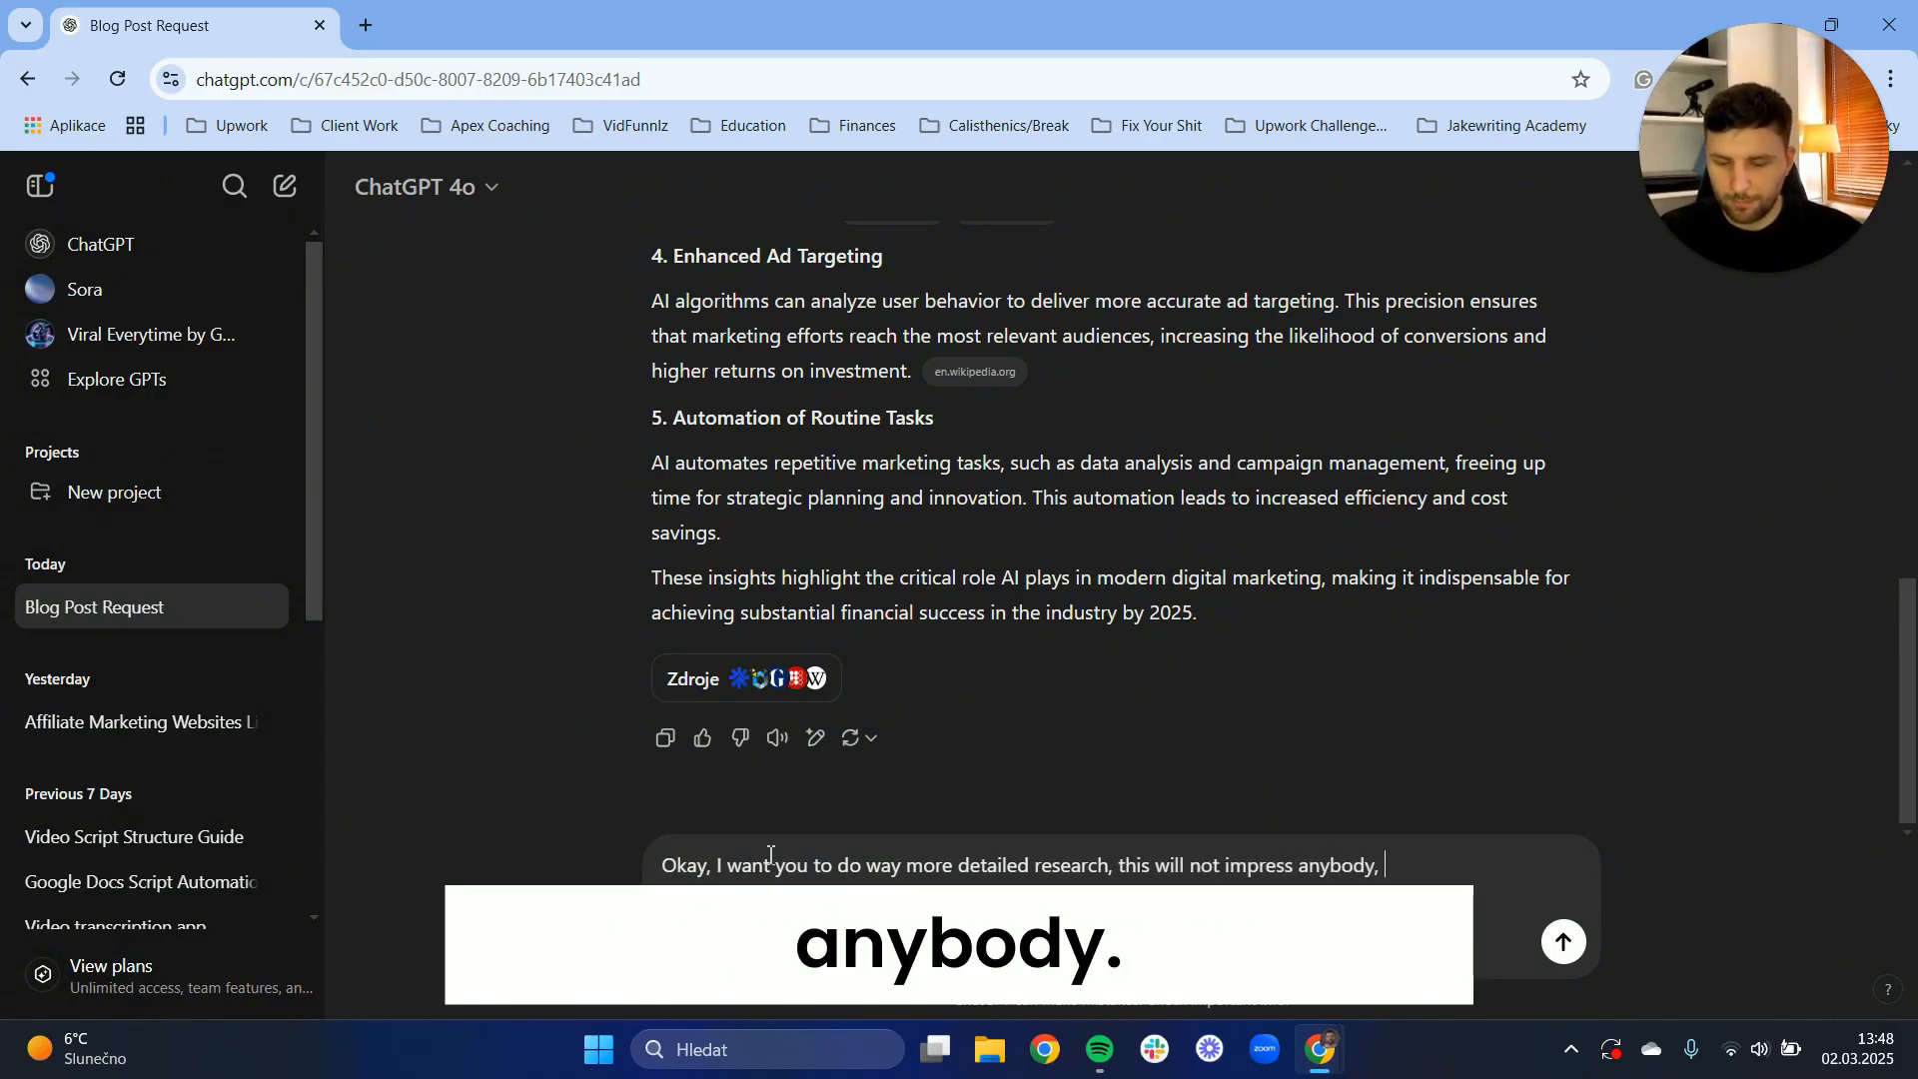
Complete the message with "3000 words minimum, please double check so that you dont waste my time" and send it
type(" 300")
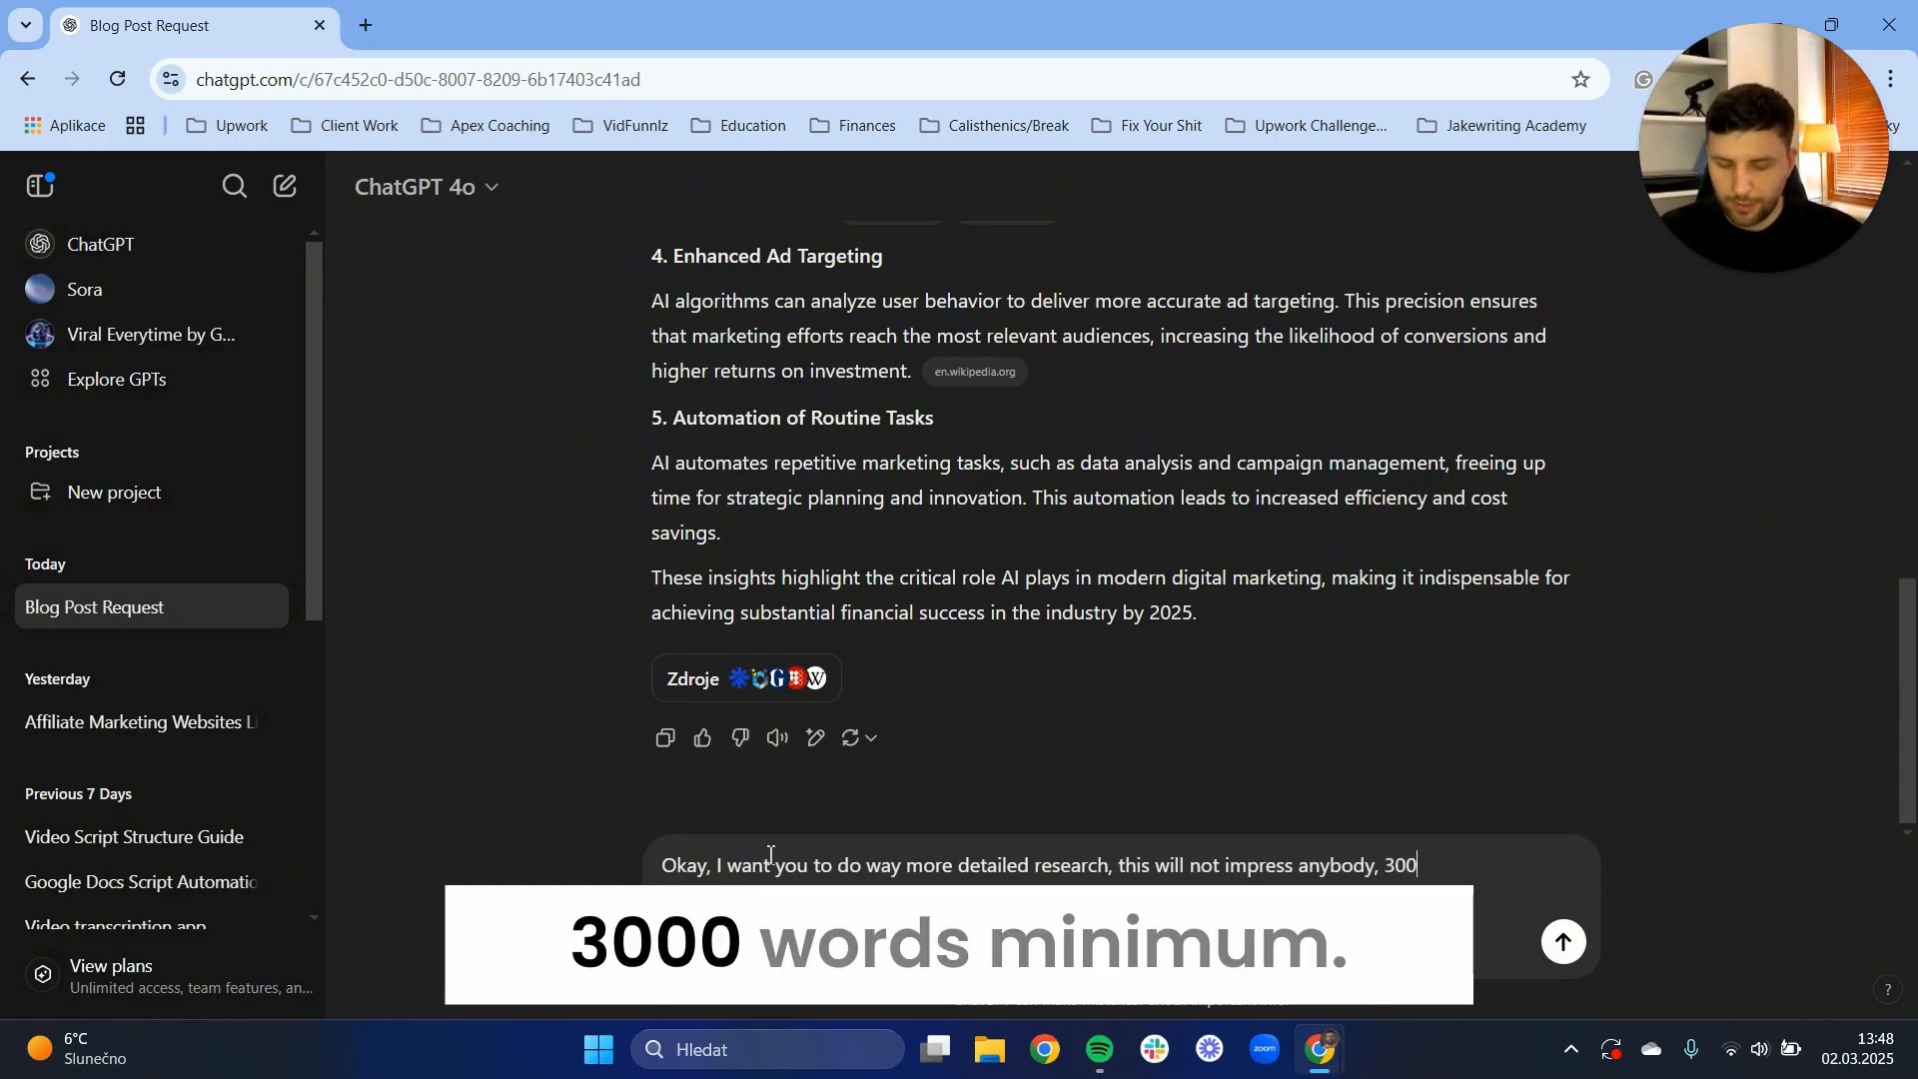
type("0 words minimum, ple")
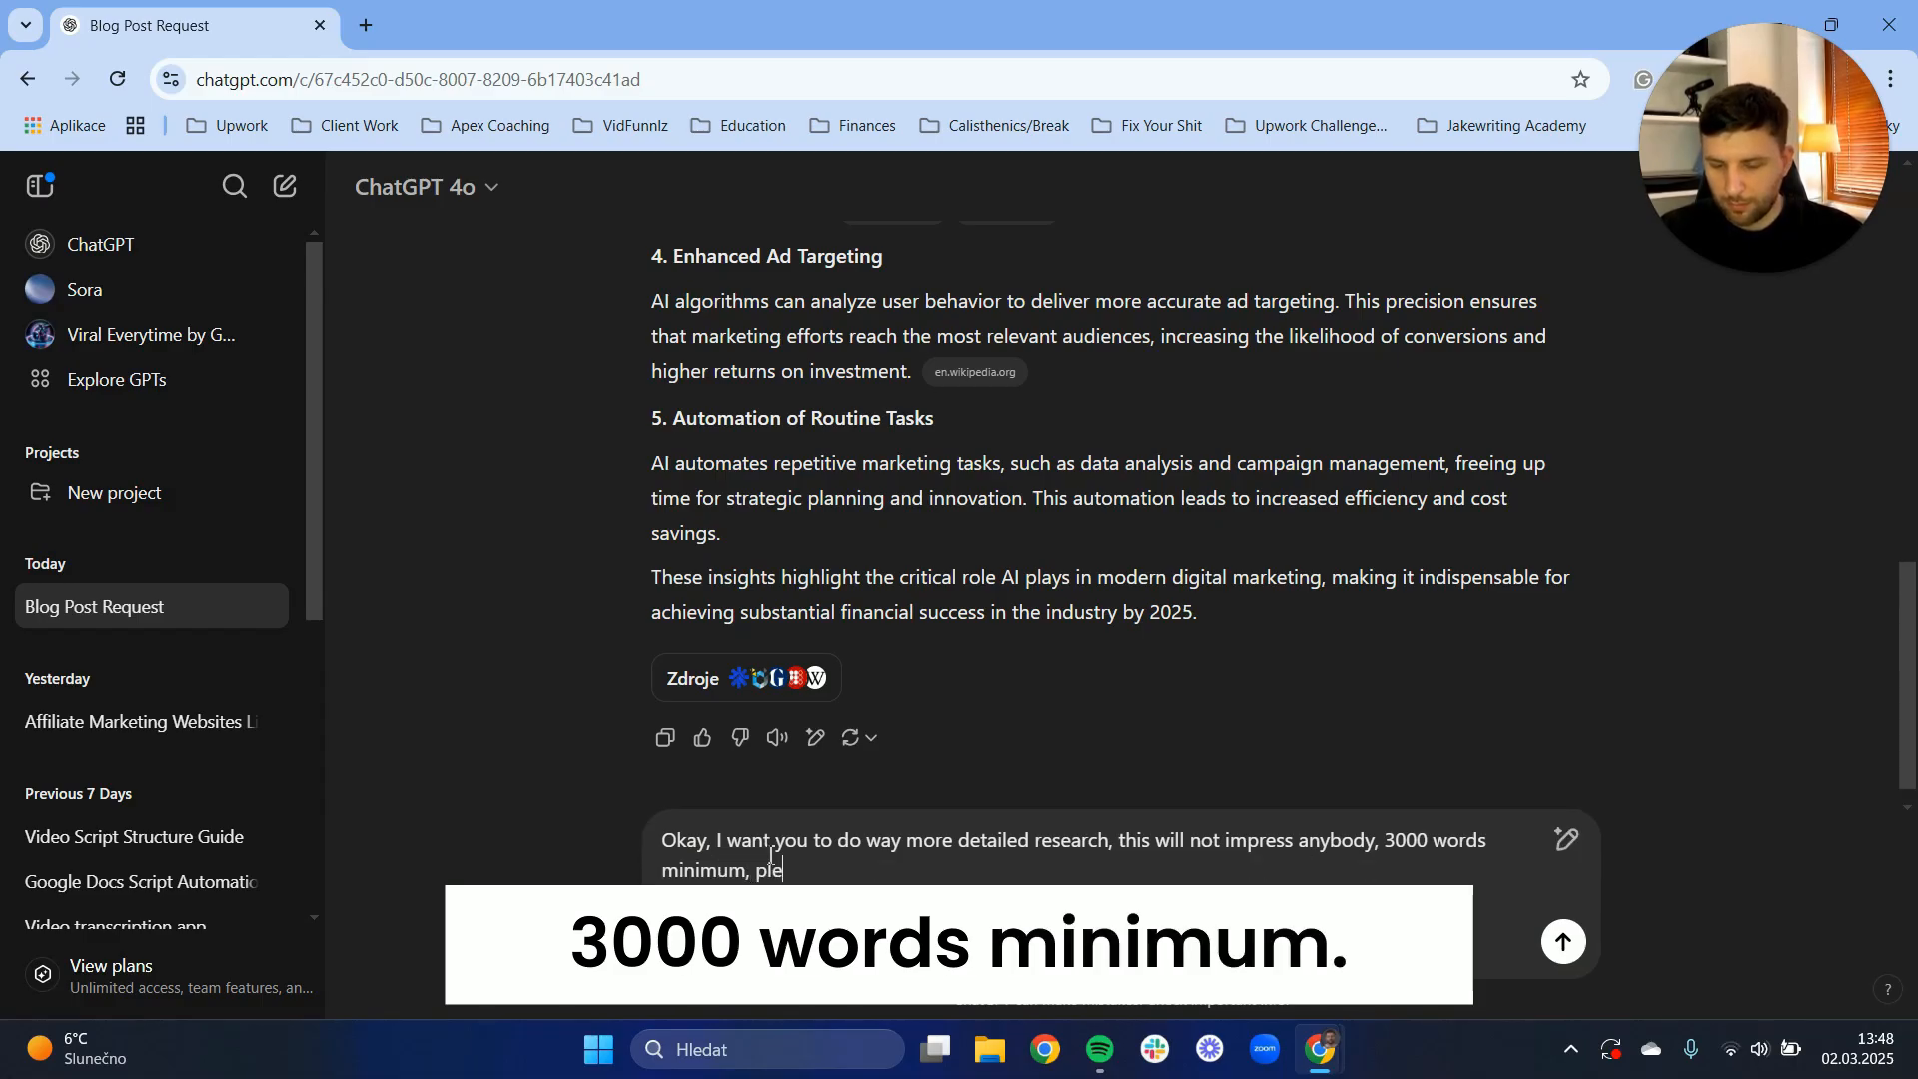
type("ase double check so that you don")
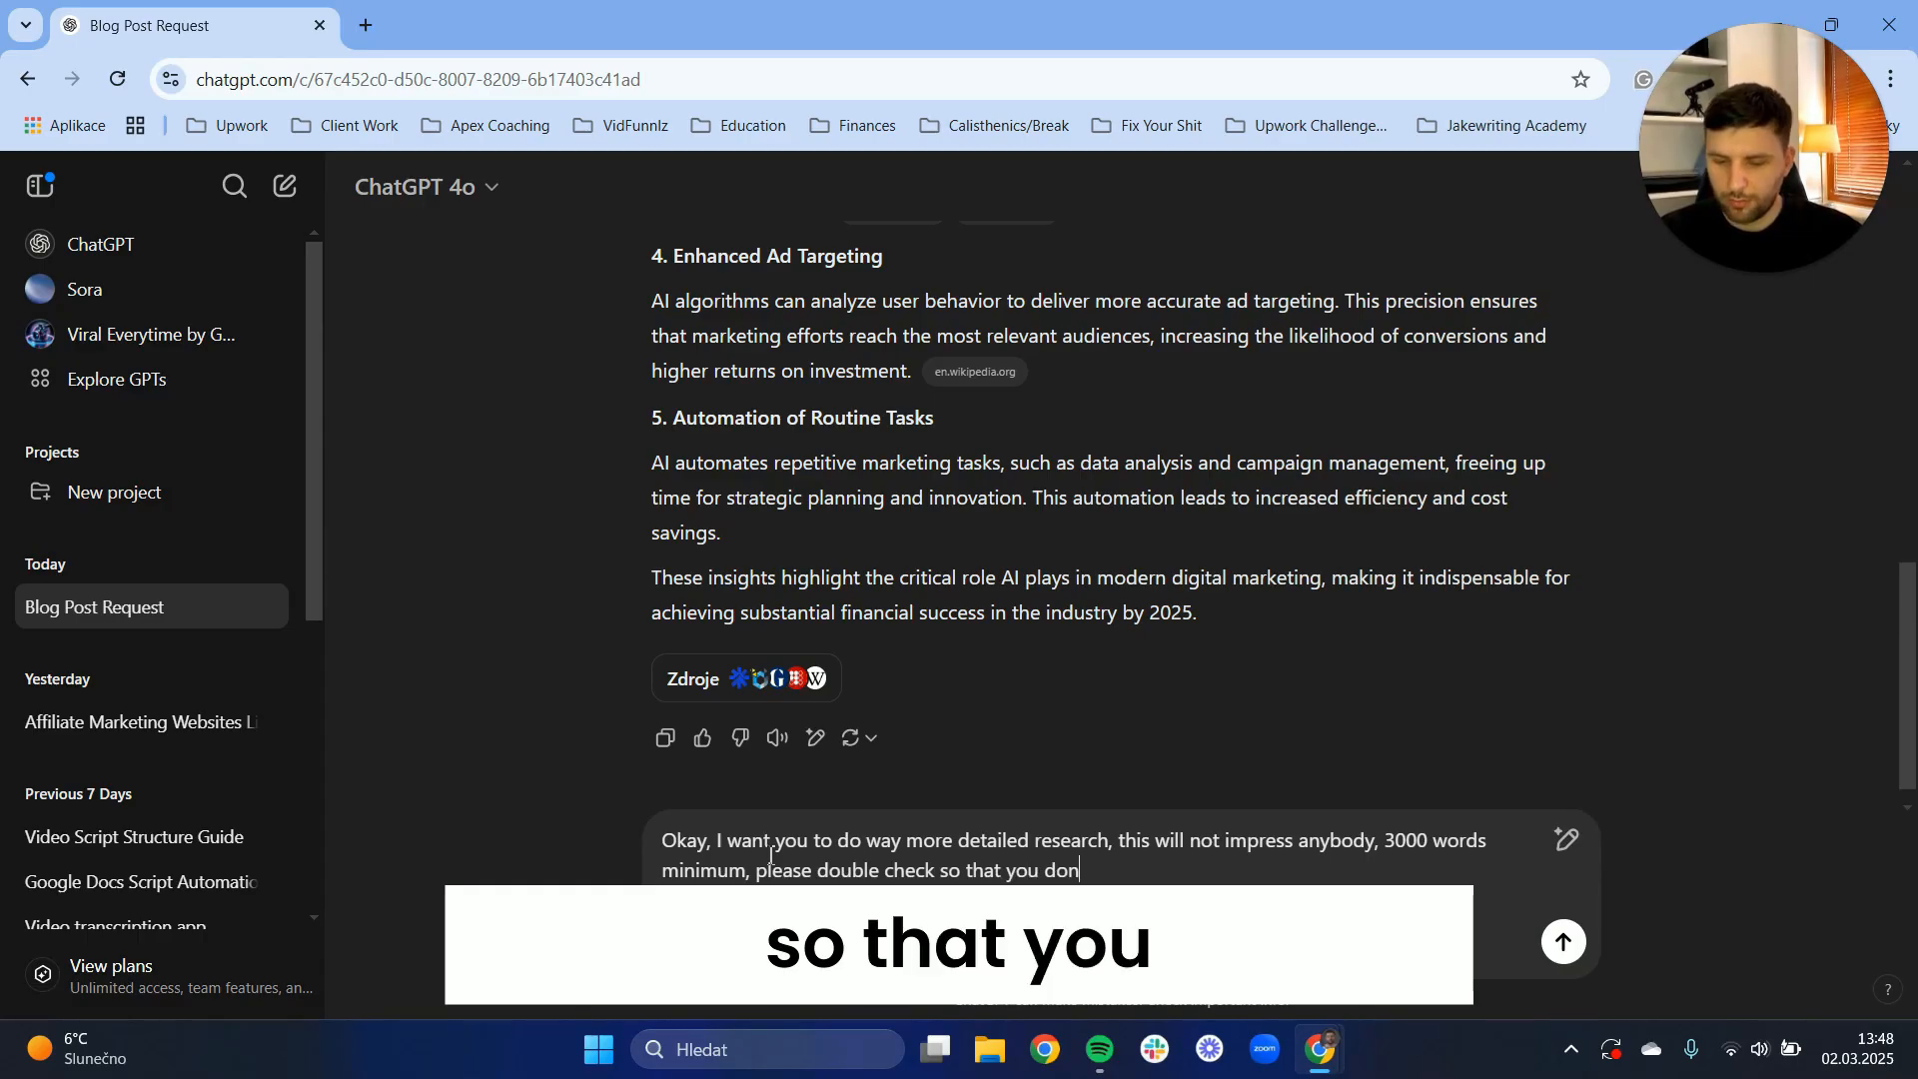
type("t waste my time")
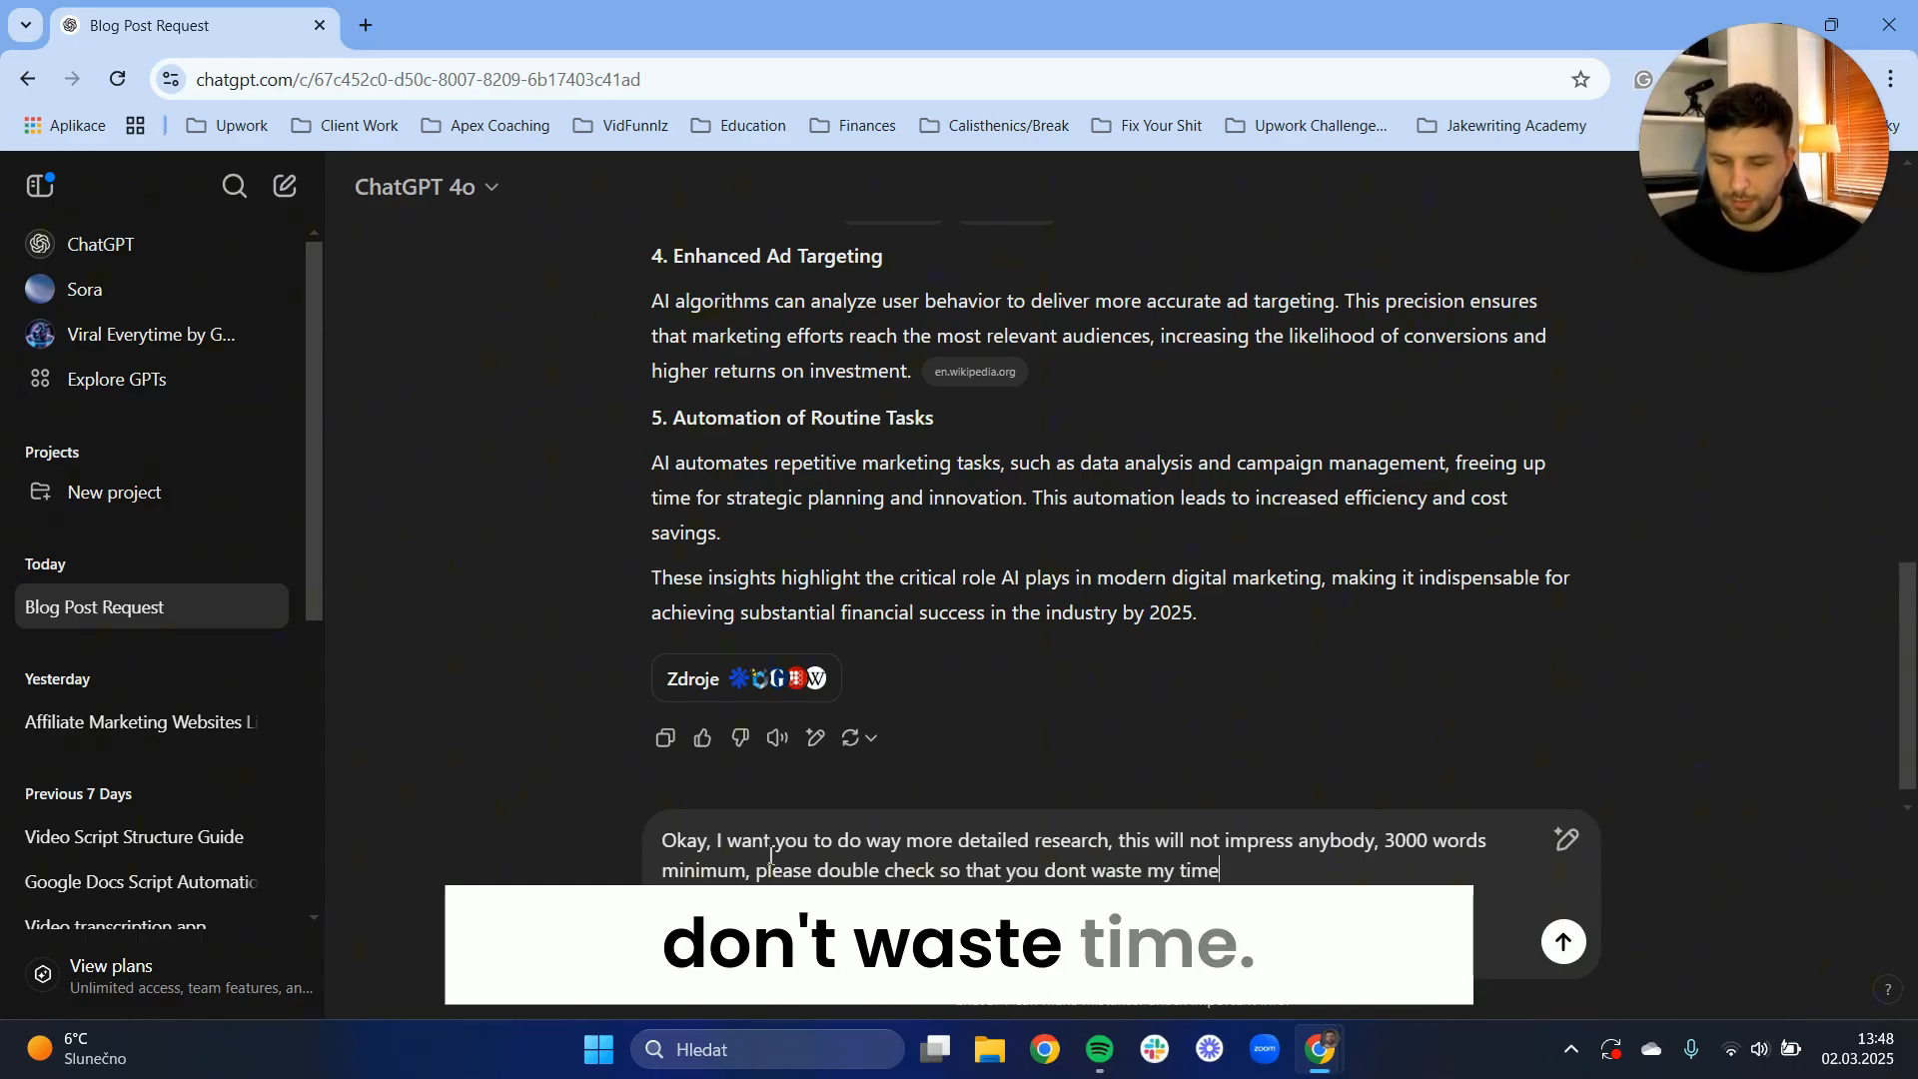
key("Return")
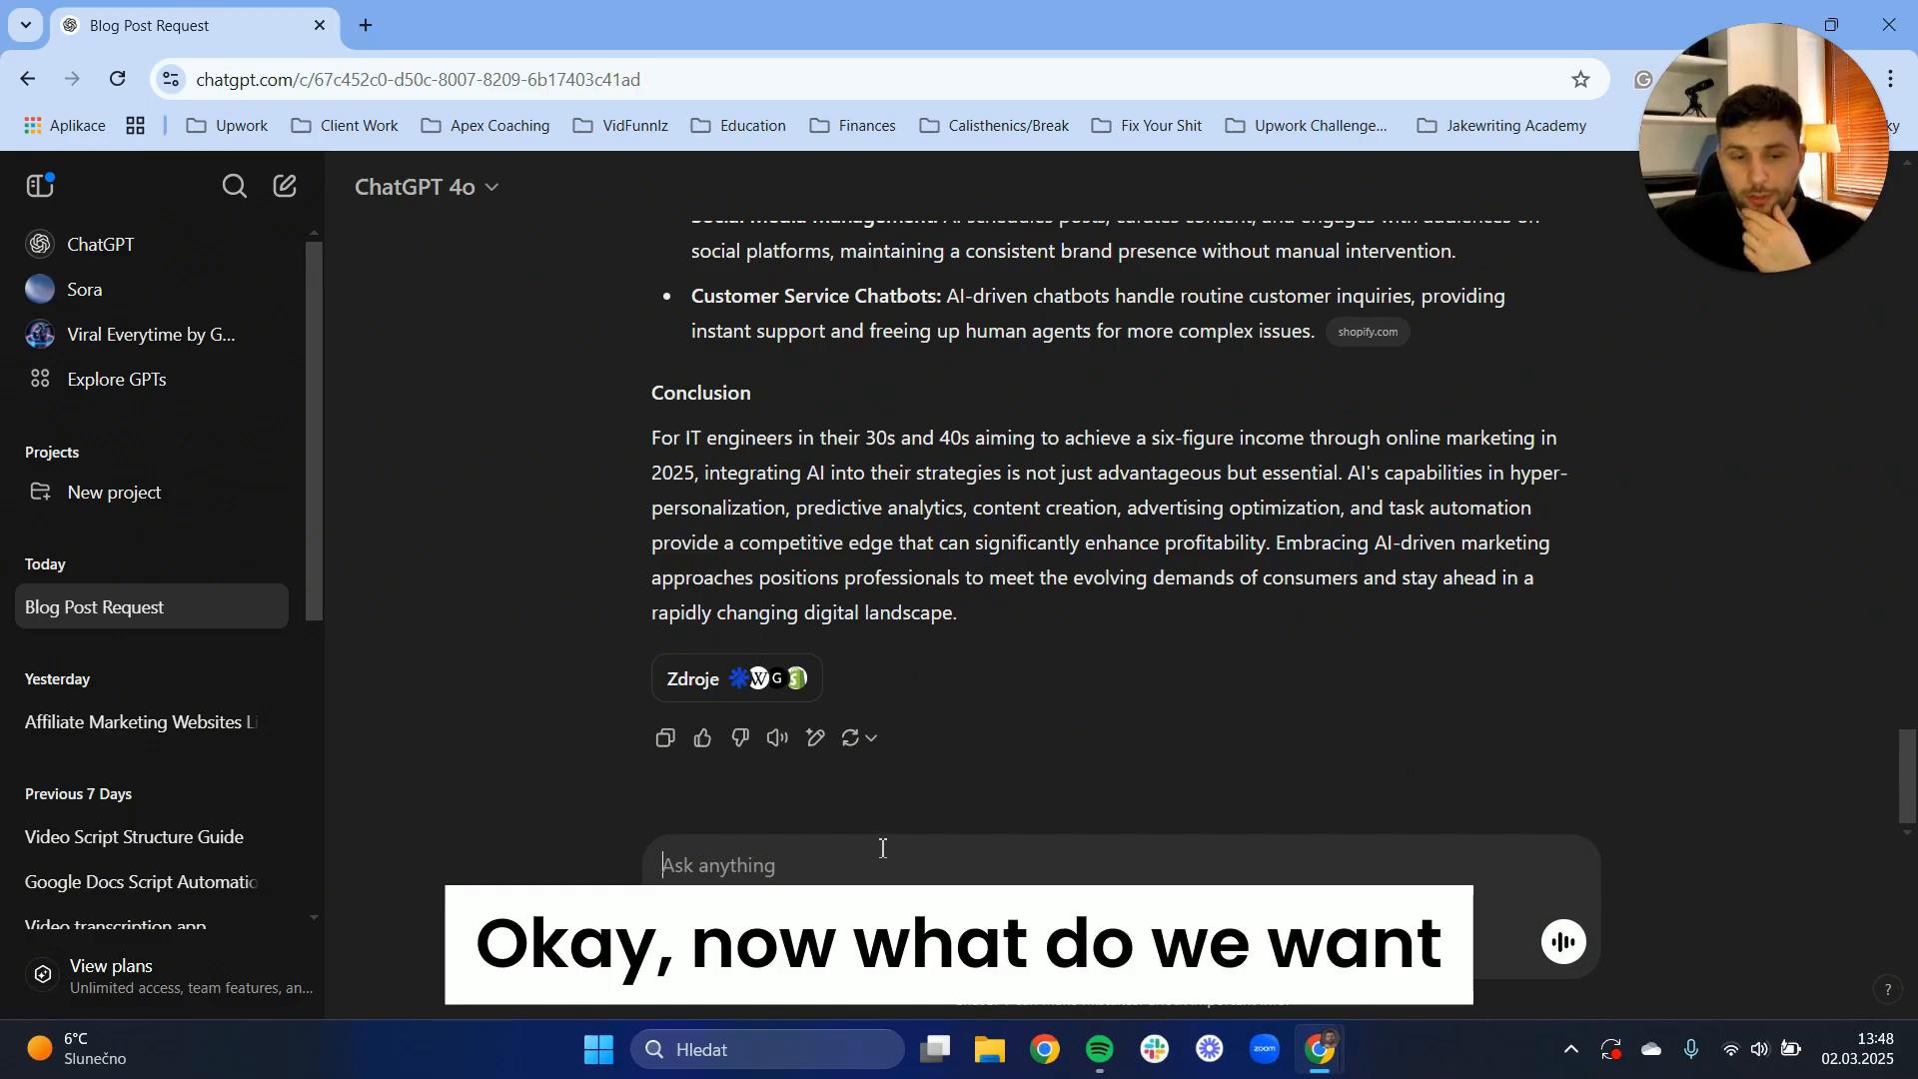
Begin a new message with "Based on this information please give me an outline for this blog post"
type("Based")
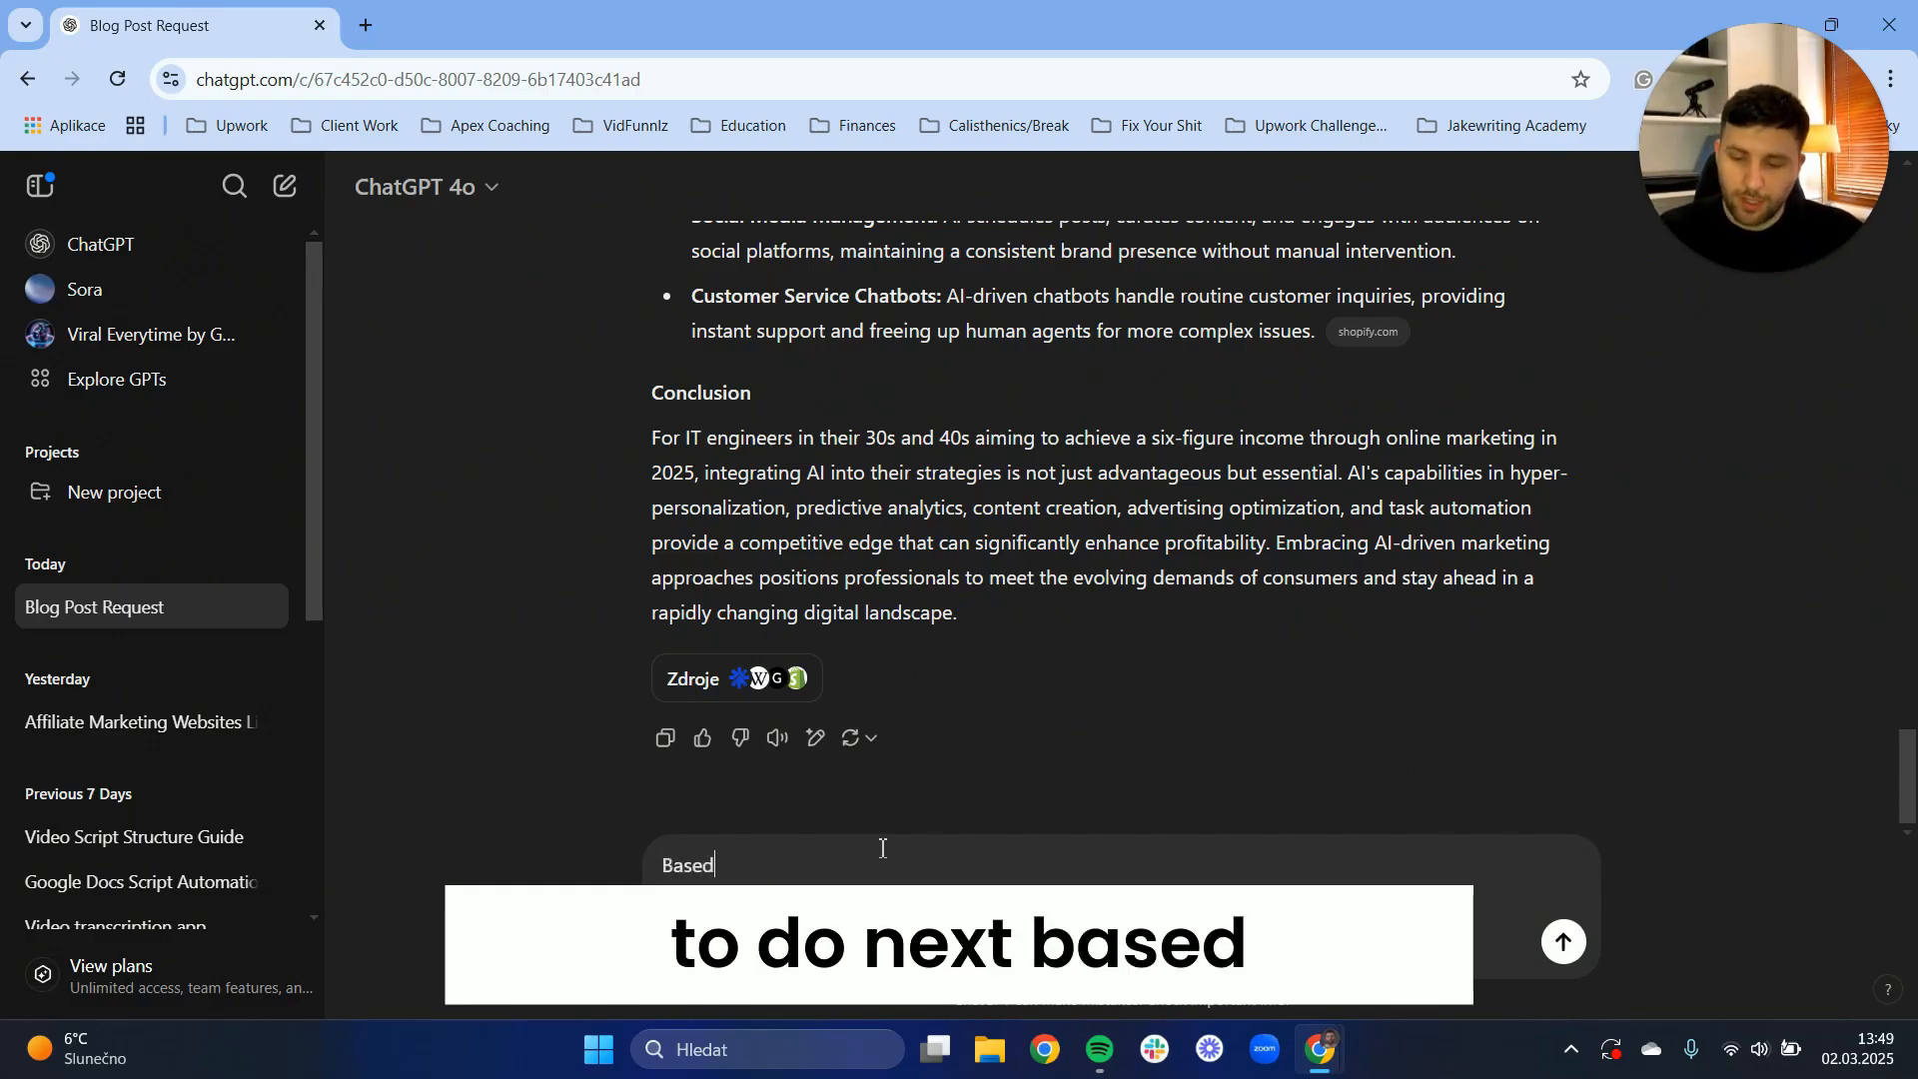
type(" on this information")
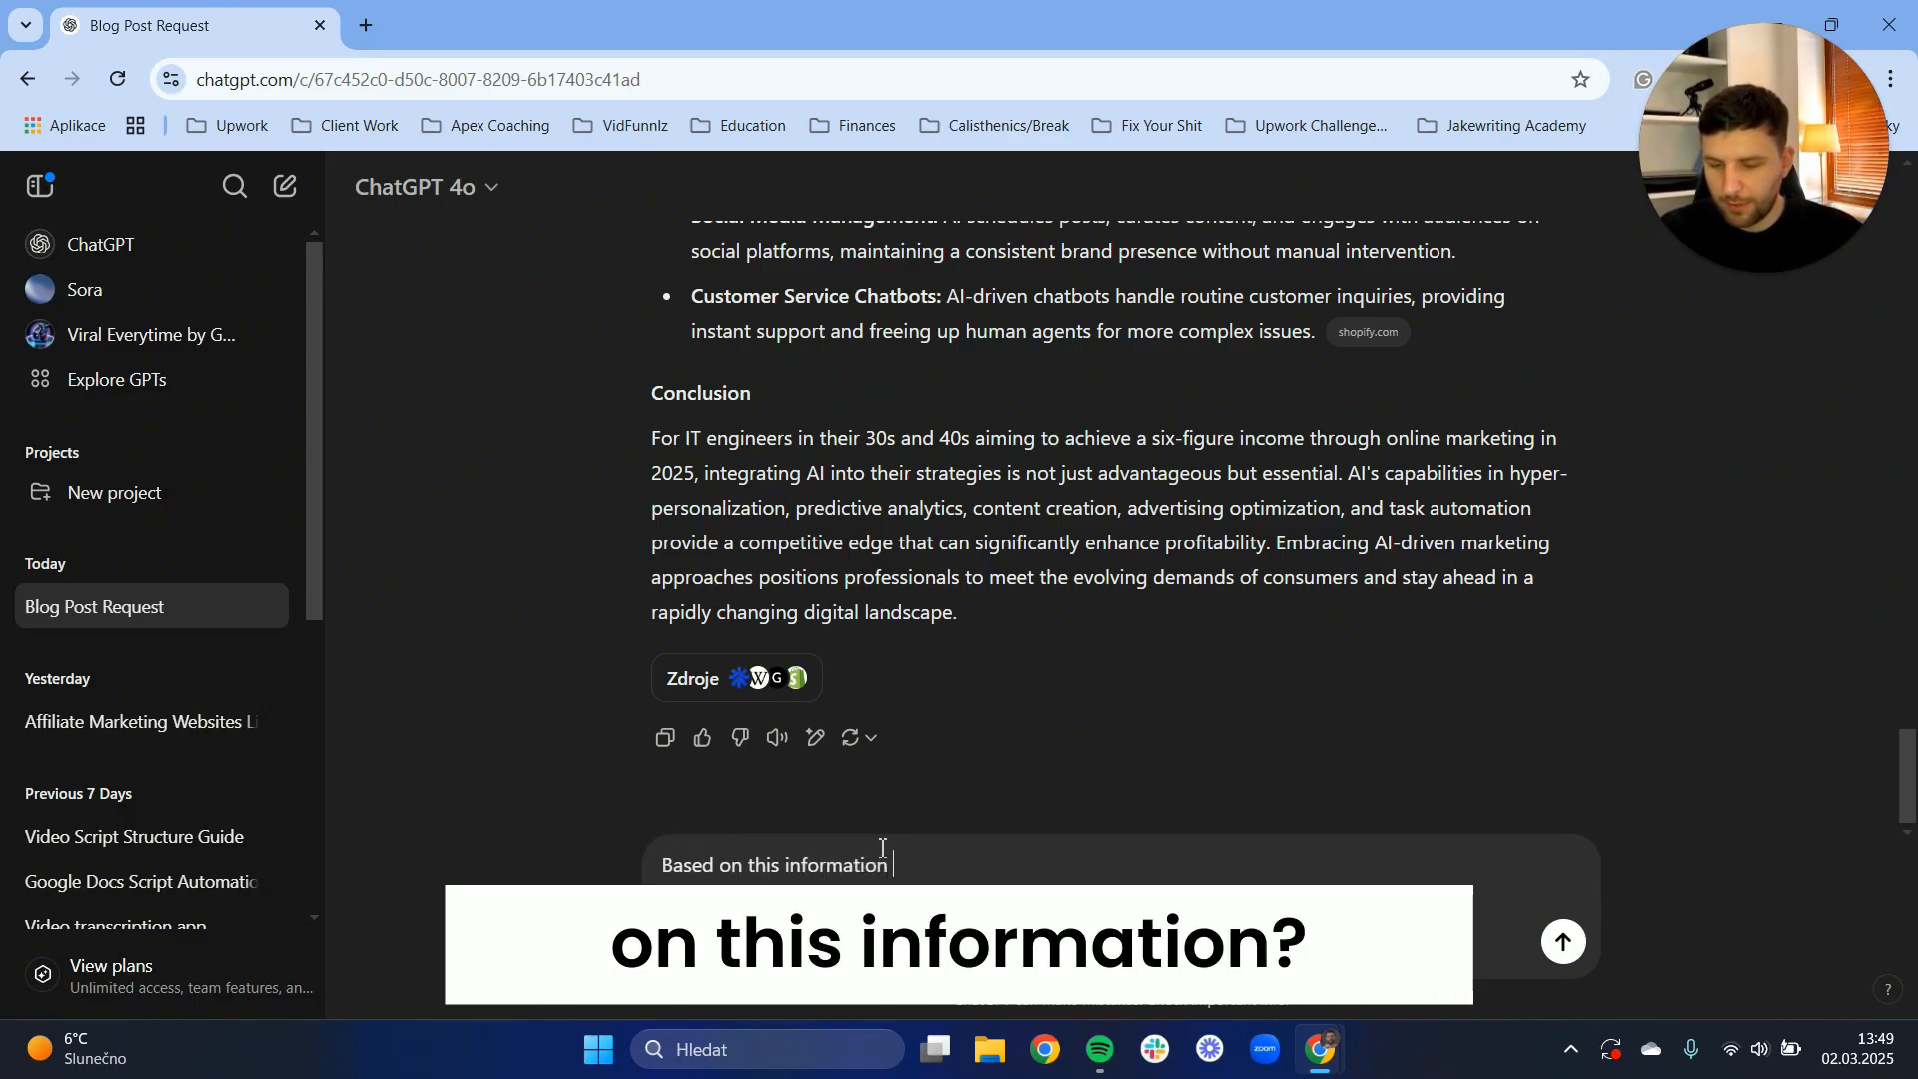
type(" please give me an outline ")
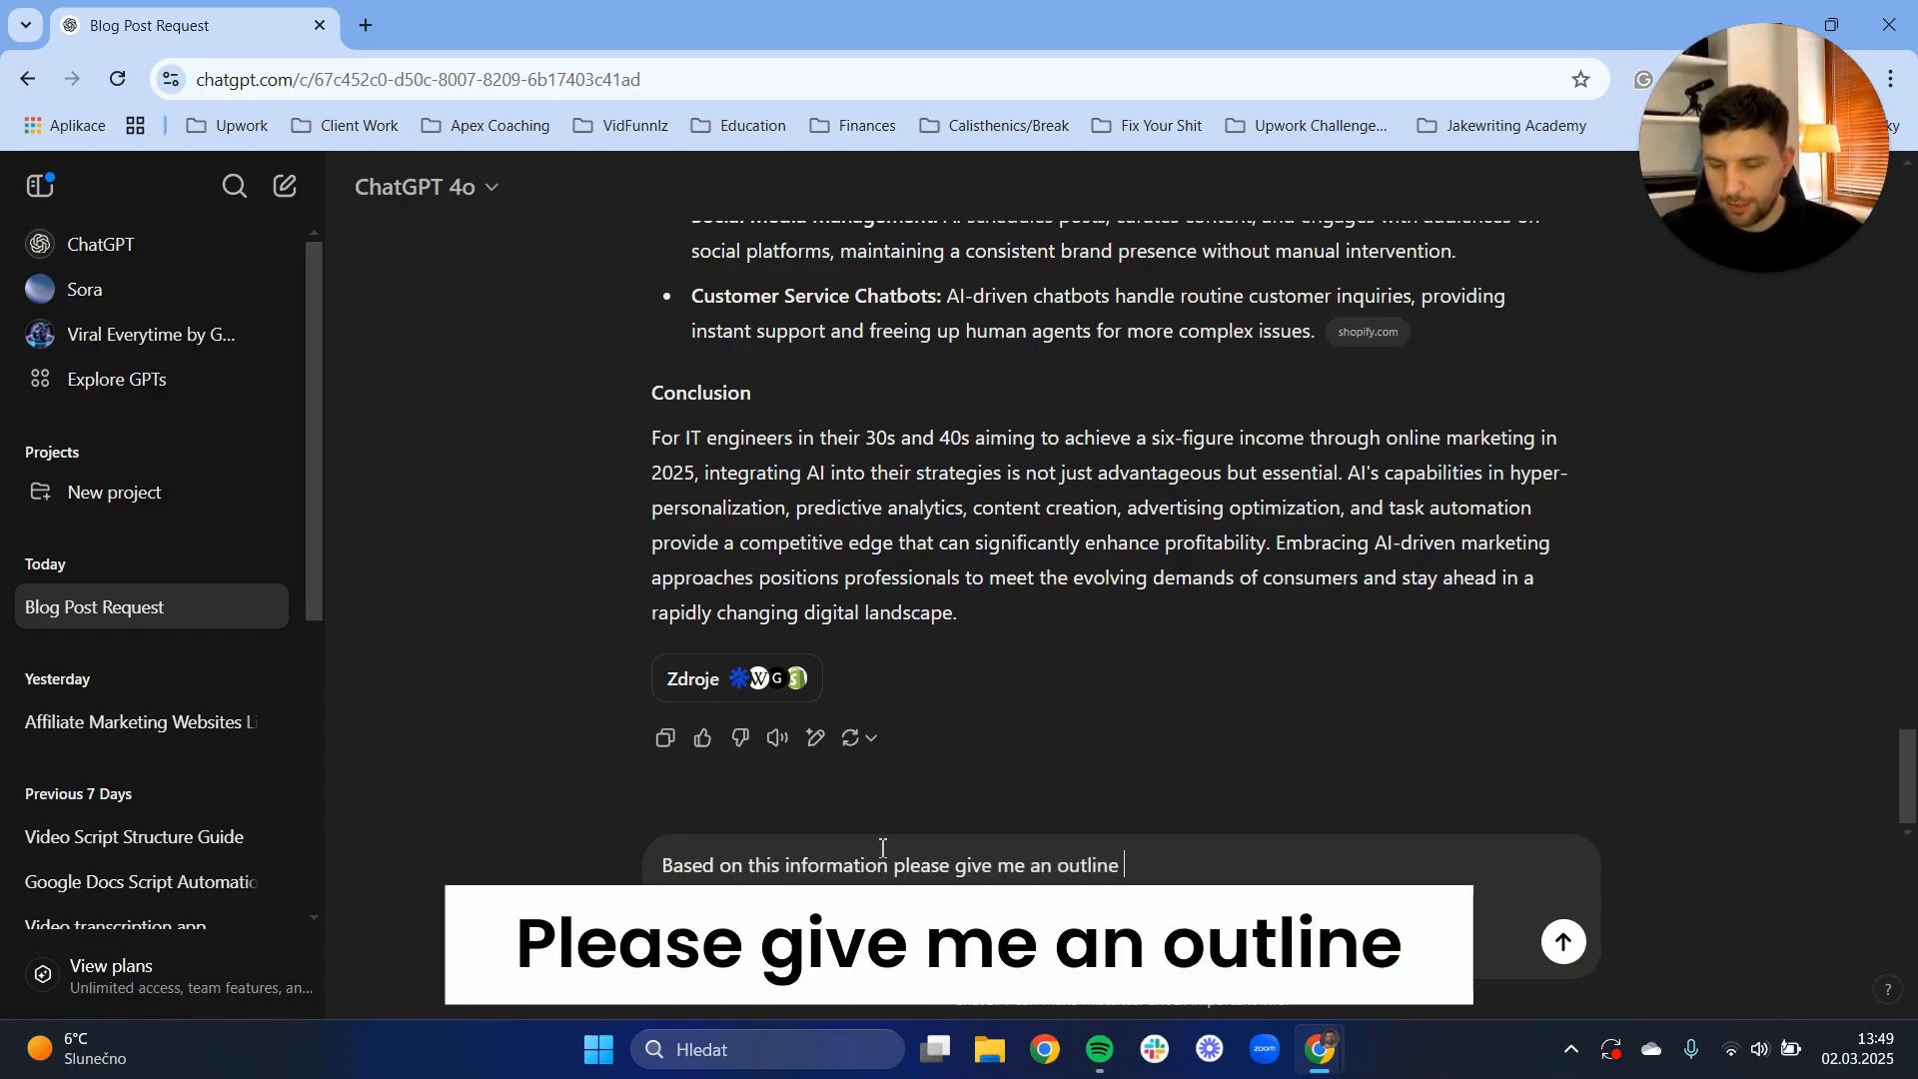
type("for this blog p")
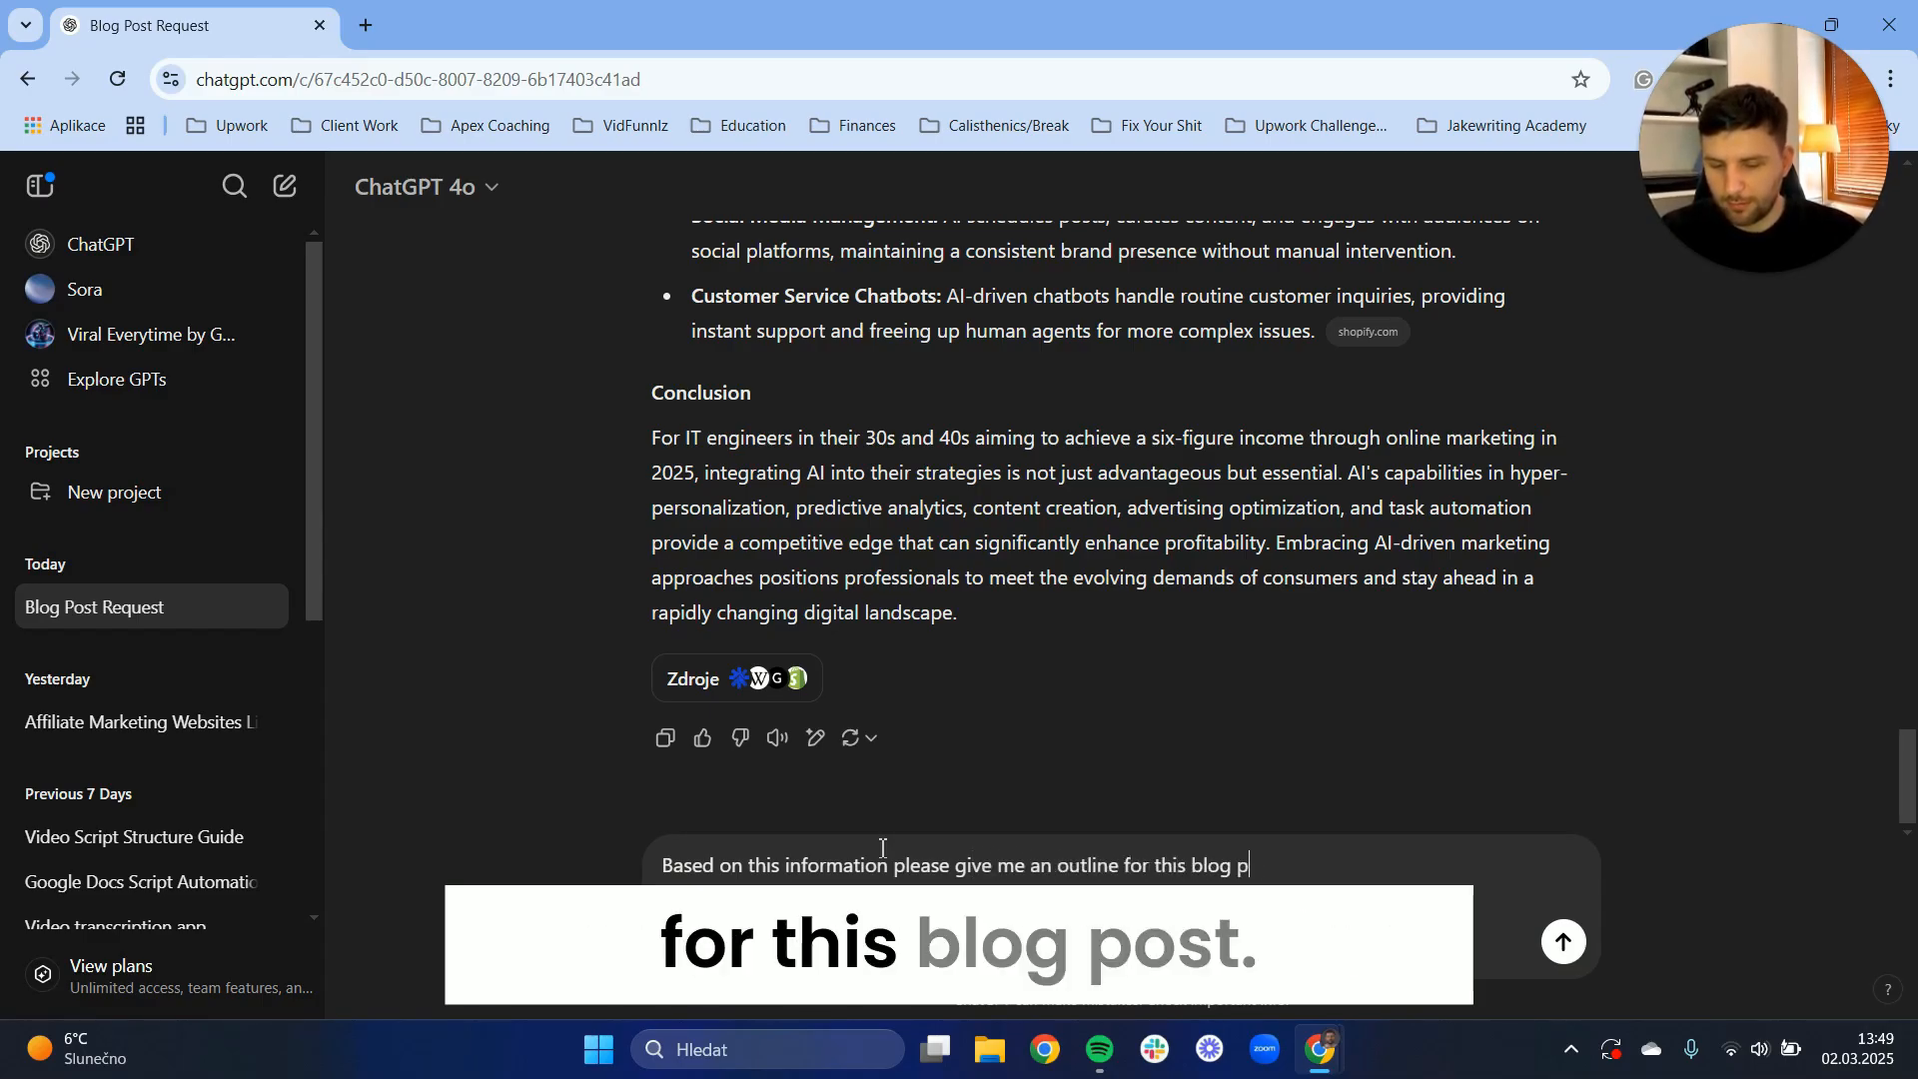
type("ost")
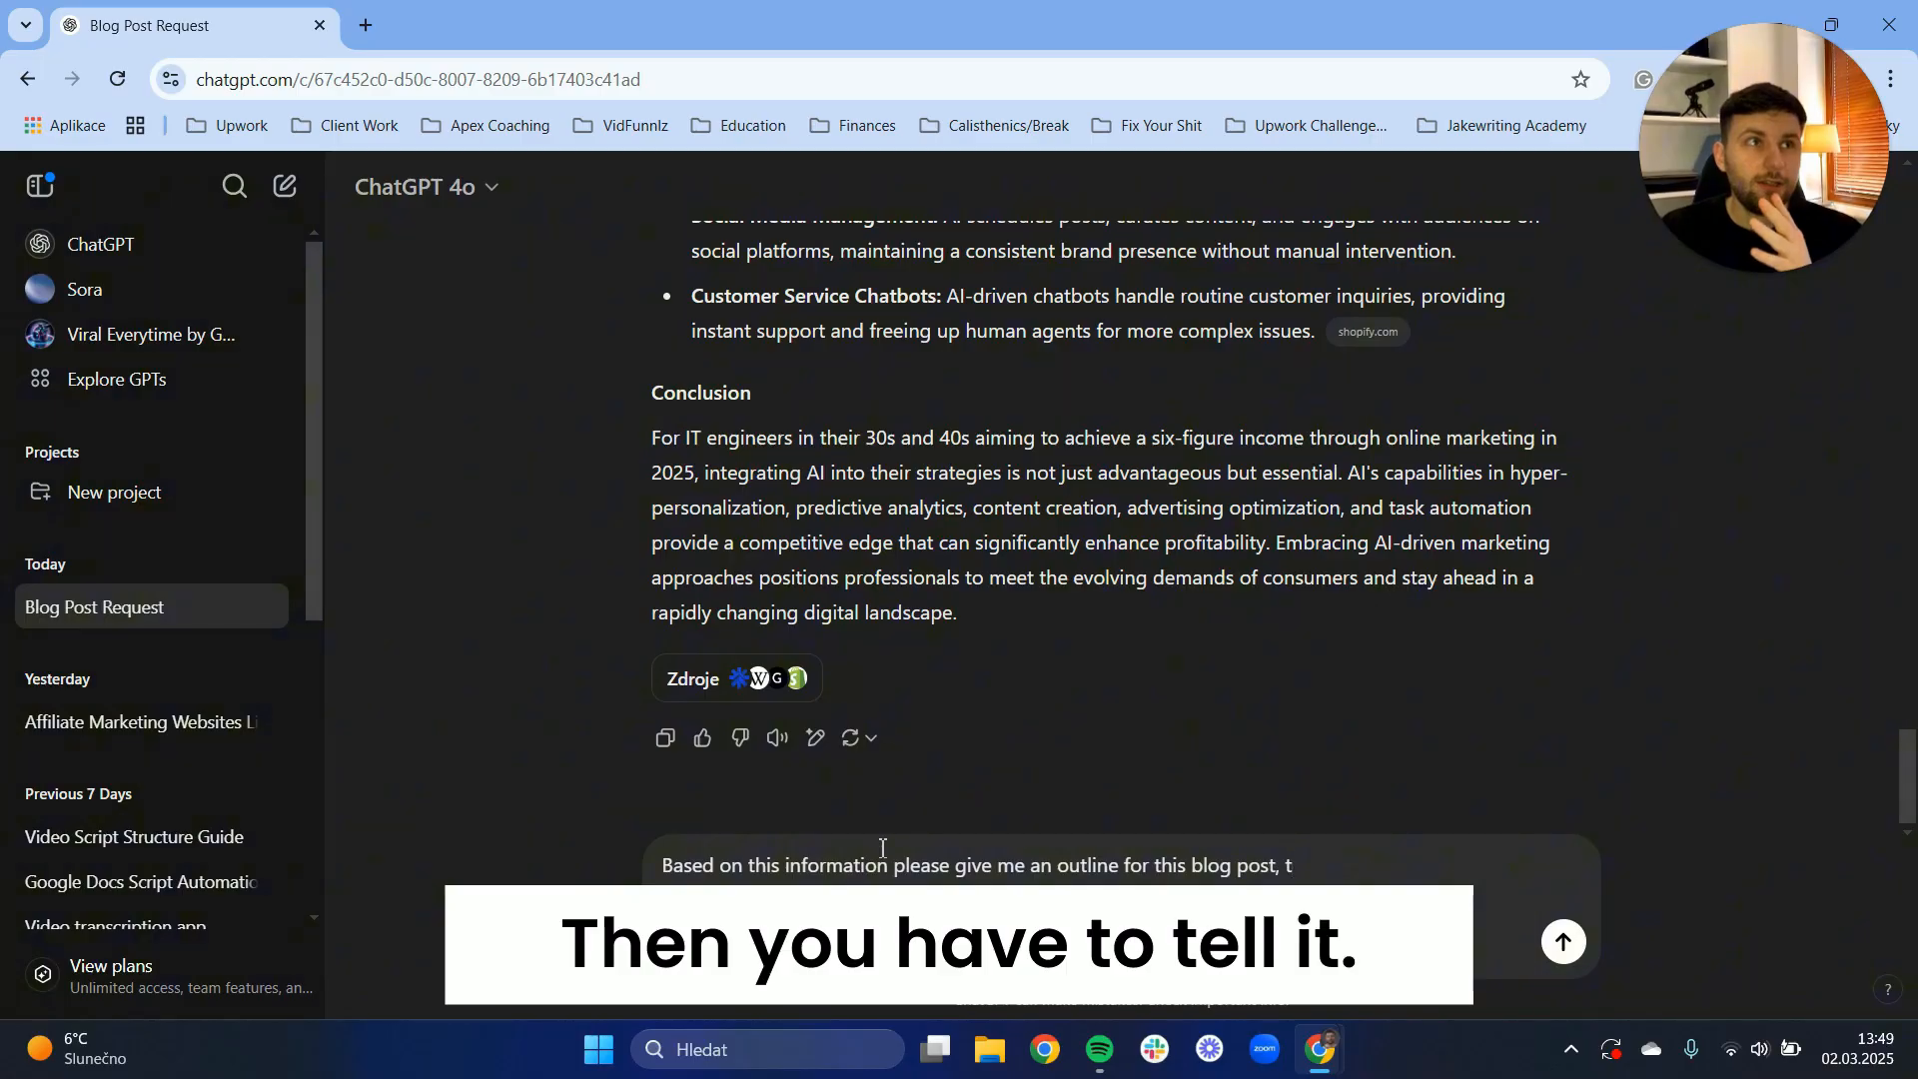
Continue the message with ", the main target of this blog post is to simply give value to our audience."
type(", the")
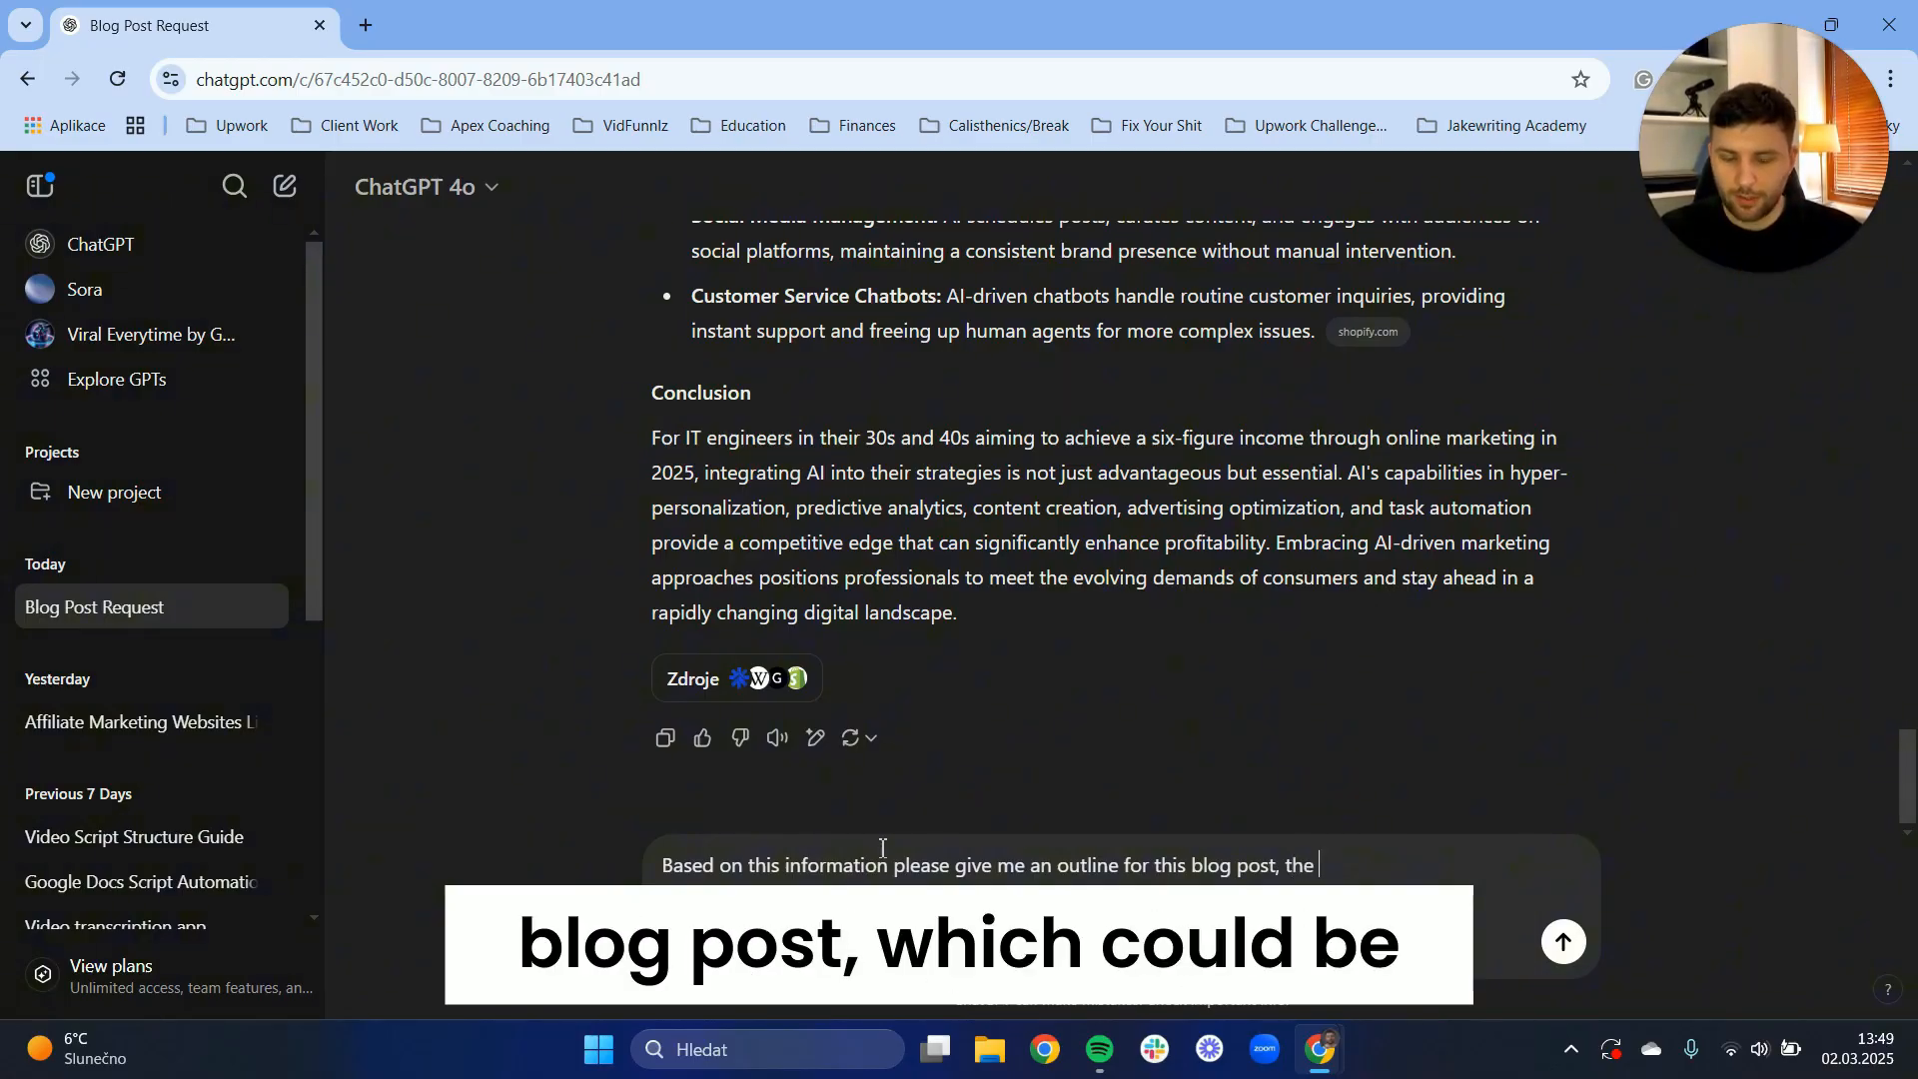
type("main ")
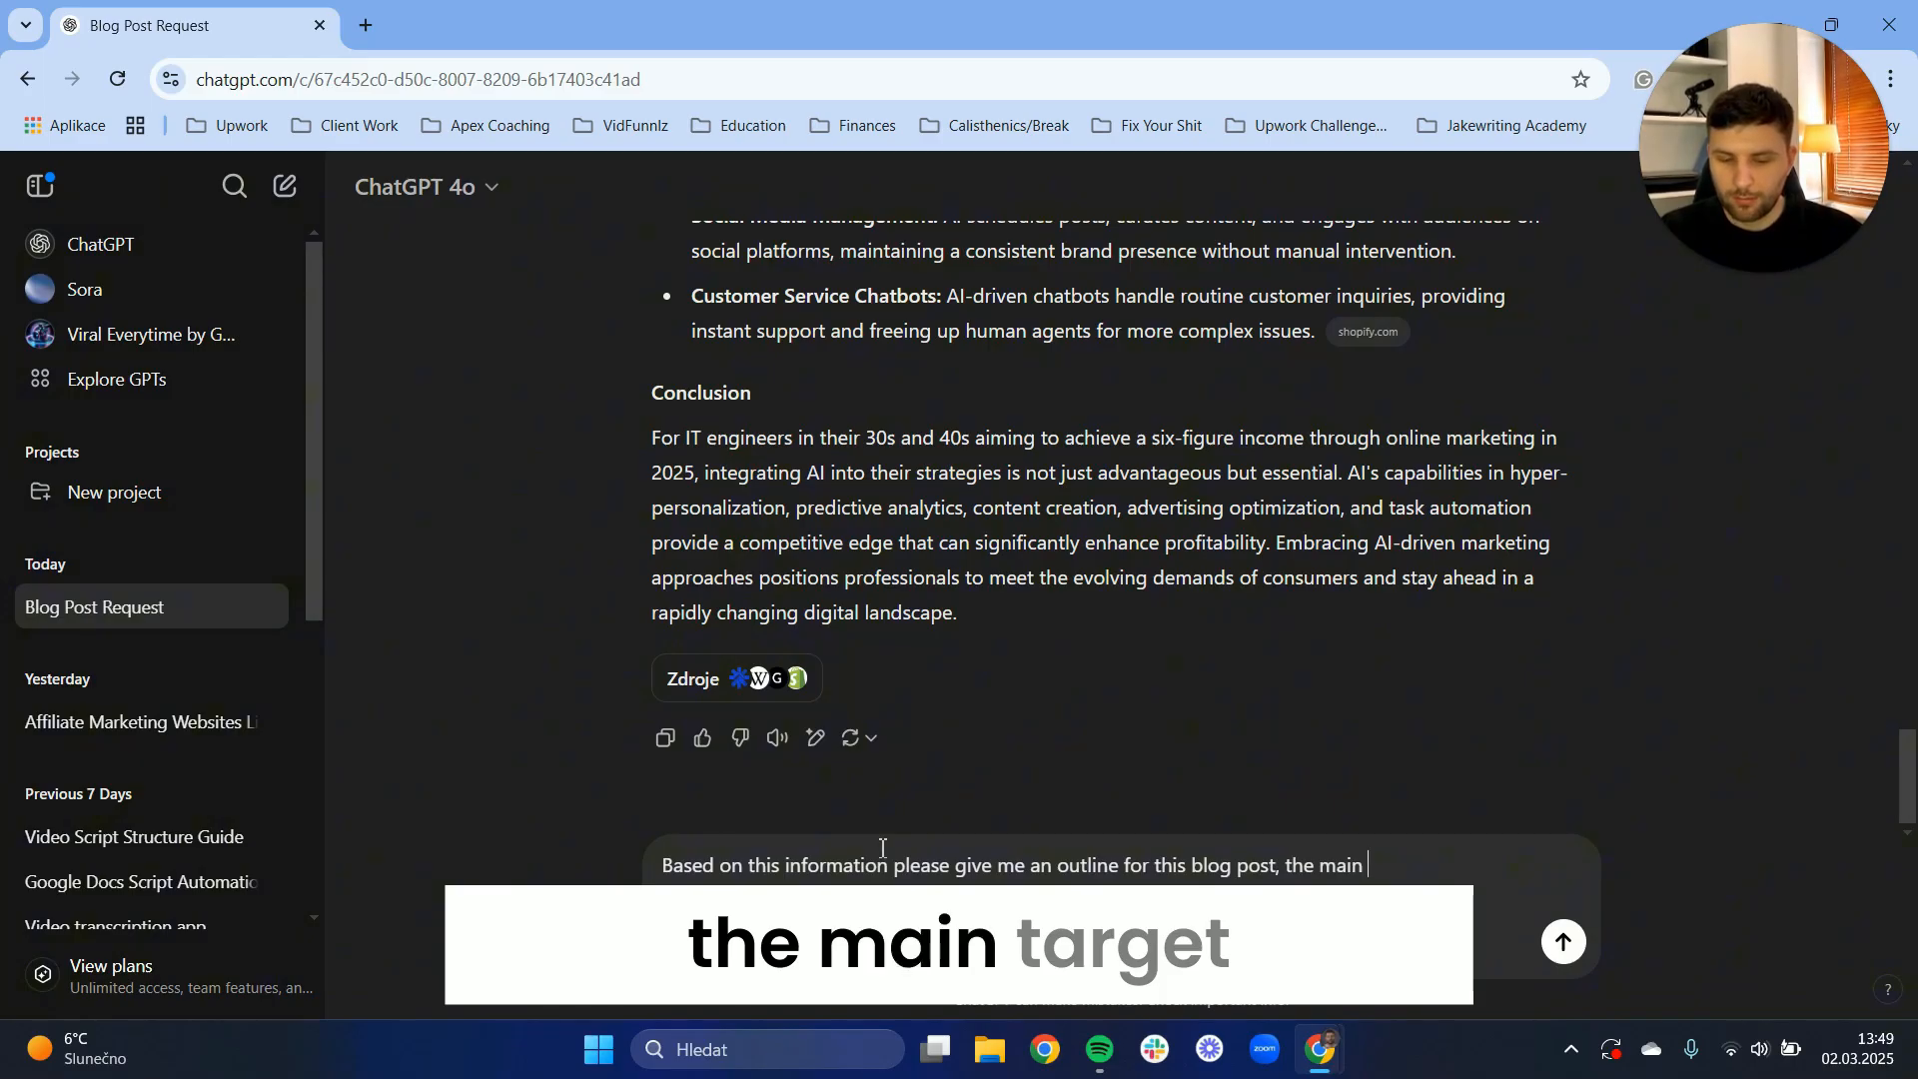
type("target of t")
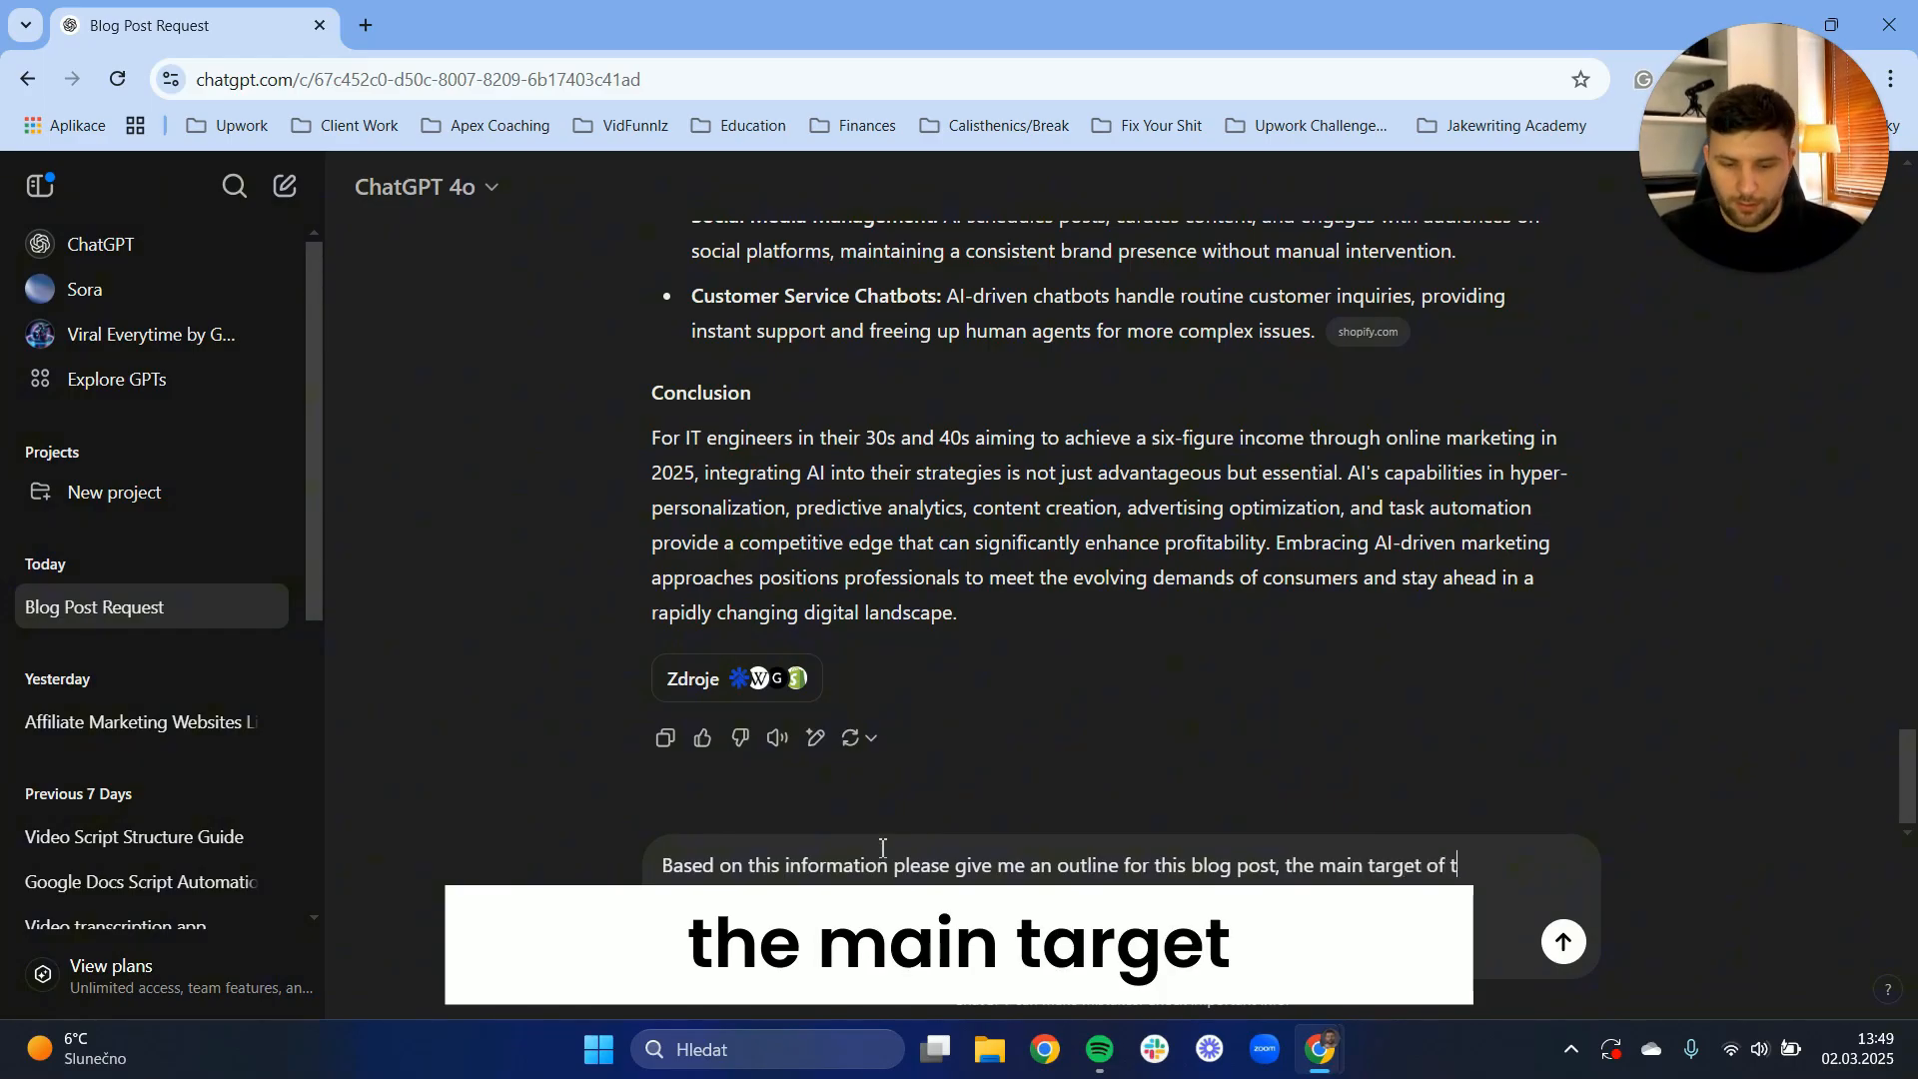
type("his blog pos")
type("t is to simply ")
type("give value to yur audience.")
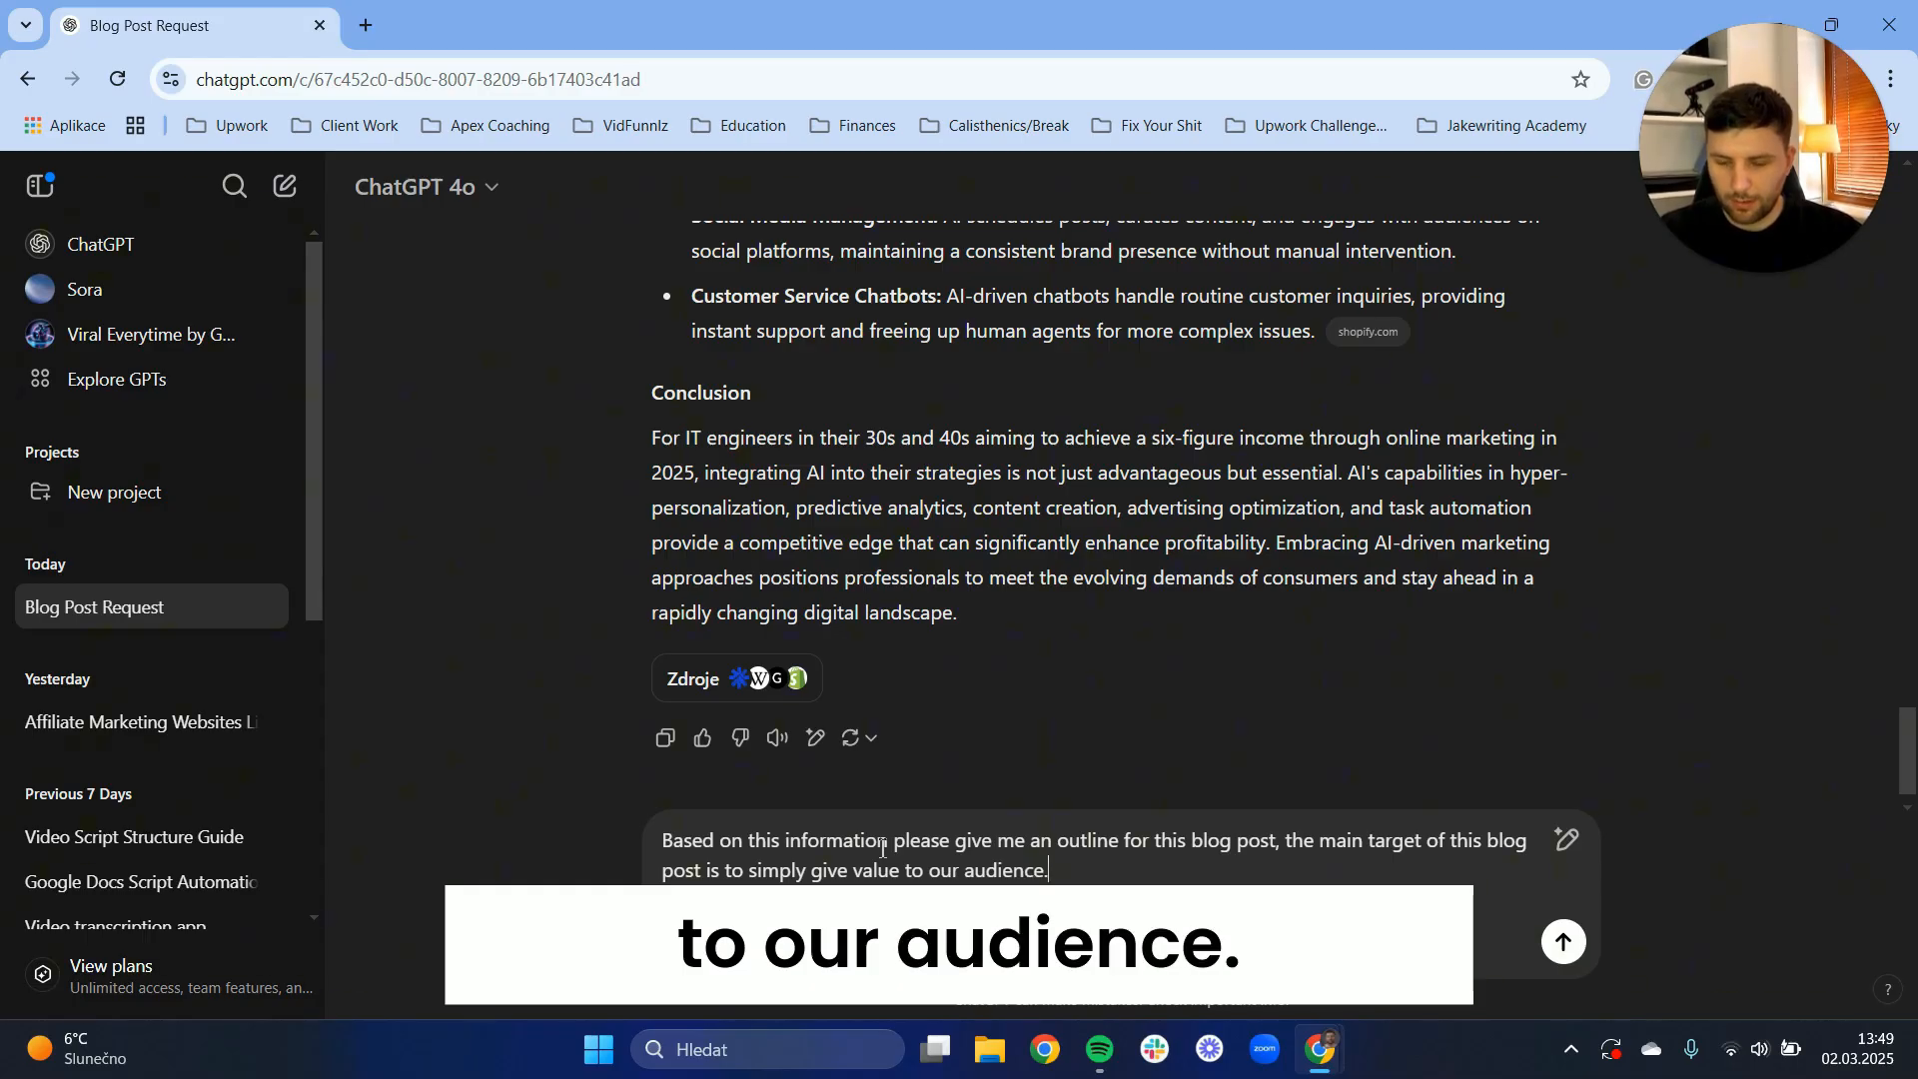
Finish the message with "No selling no lead generation" and send it
type(" No sel")
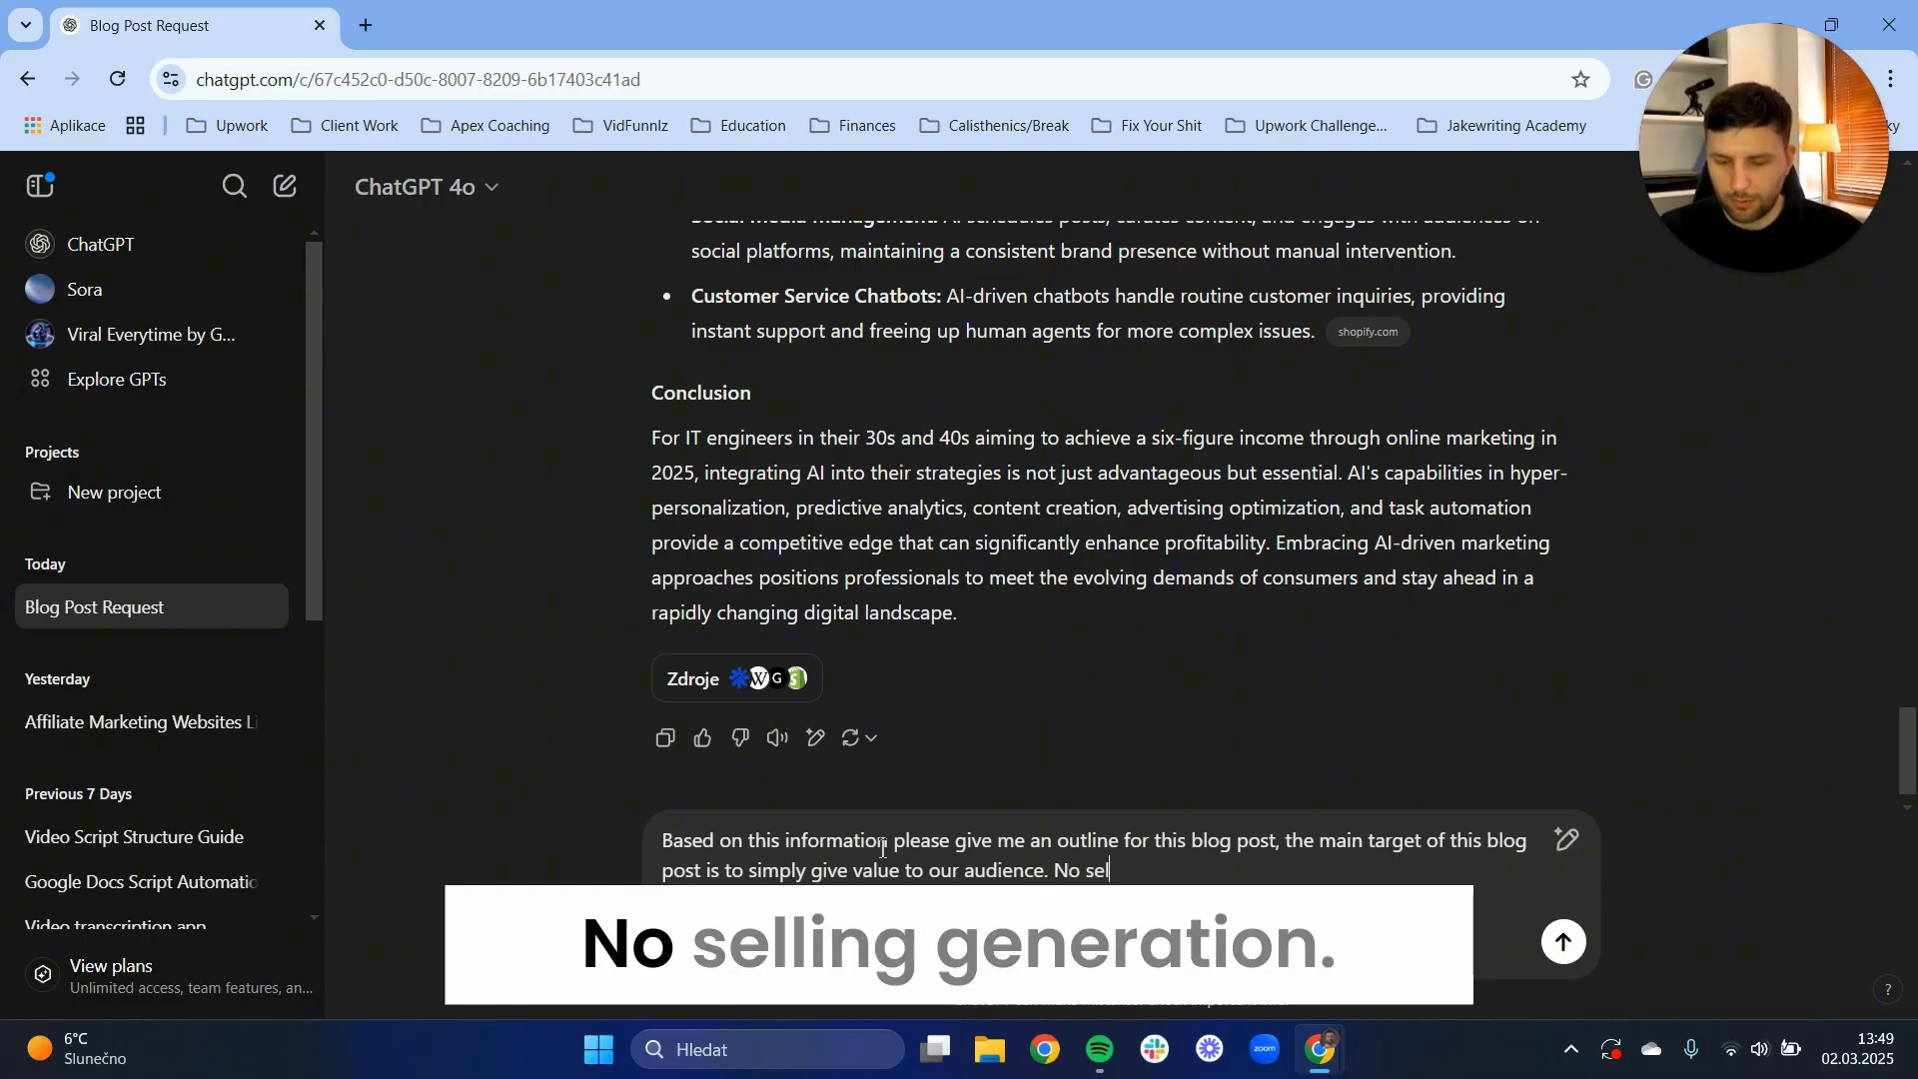
type("ling no lead generation")
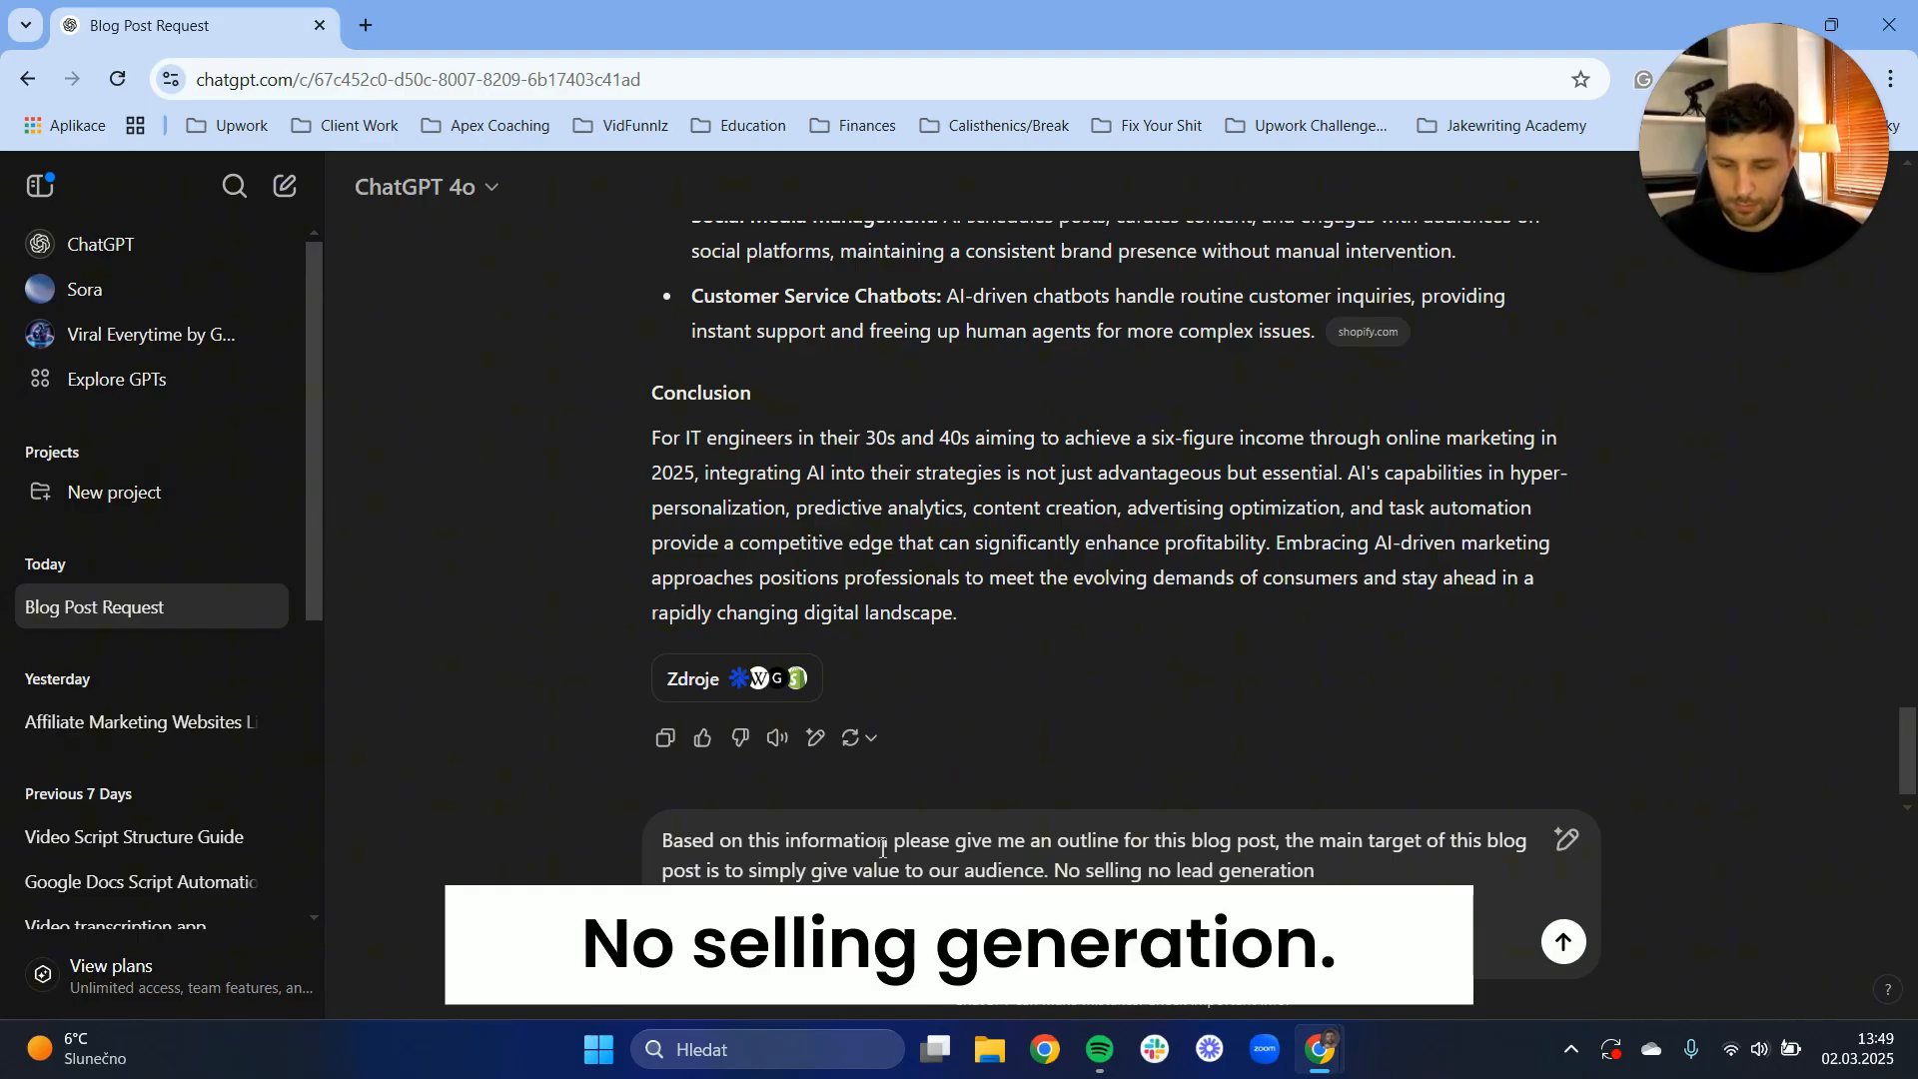
key("Return")
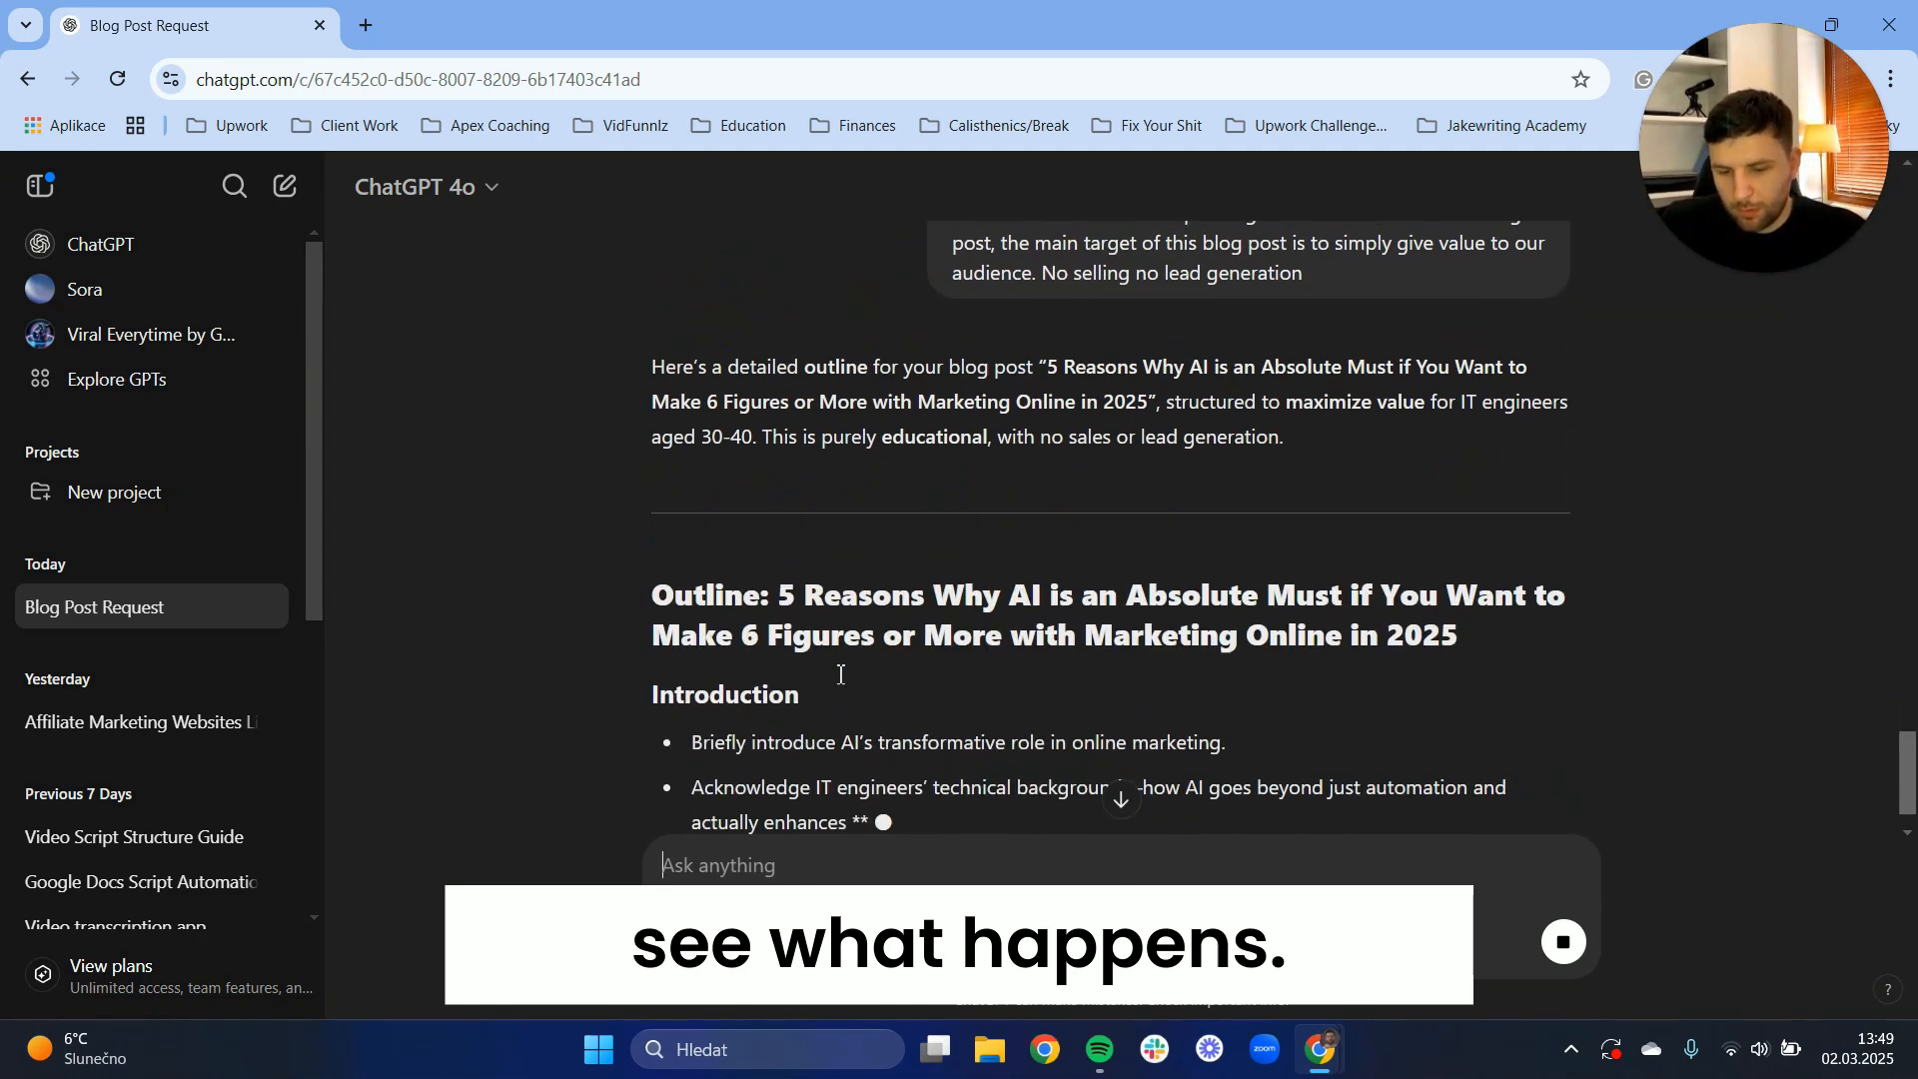
Review the outline reply and begin a new message with "Perfect, now based on this outline write the blog post."
scroll(839, 671, "down", 1)
scroll(789, 509, "down", 3)
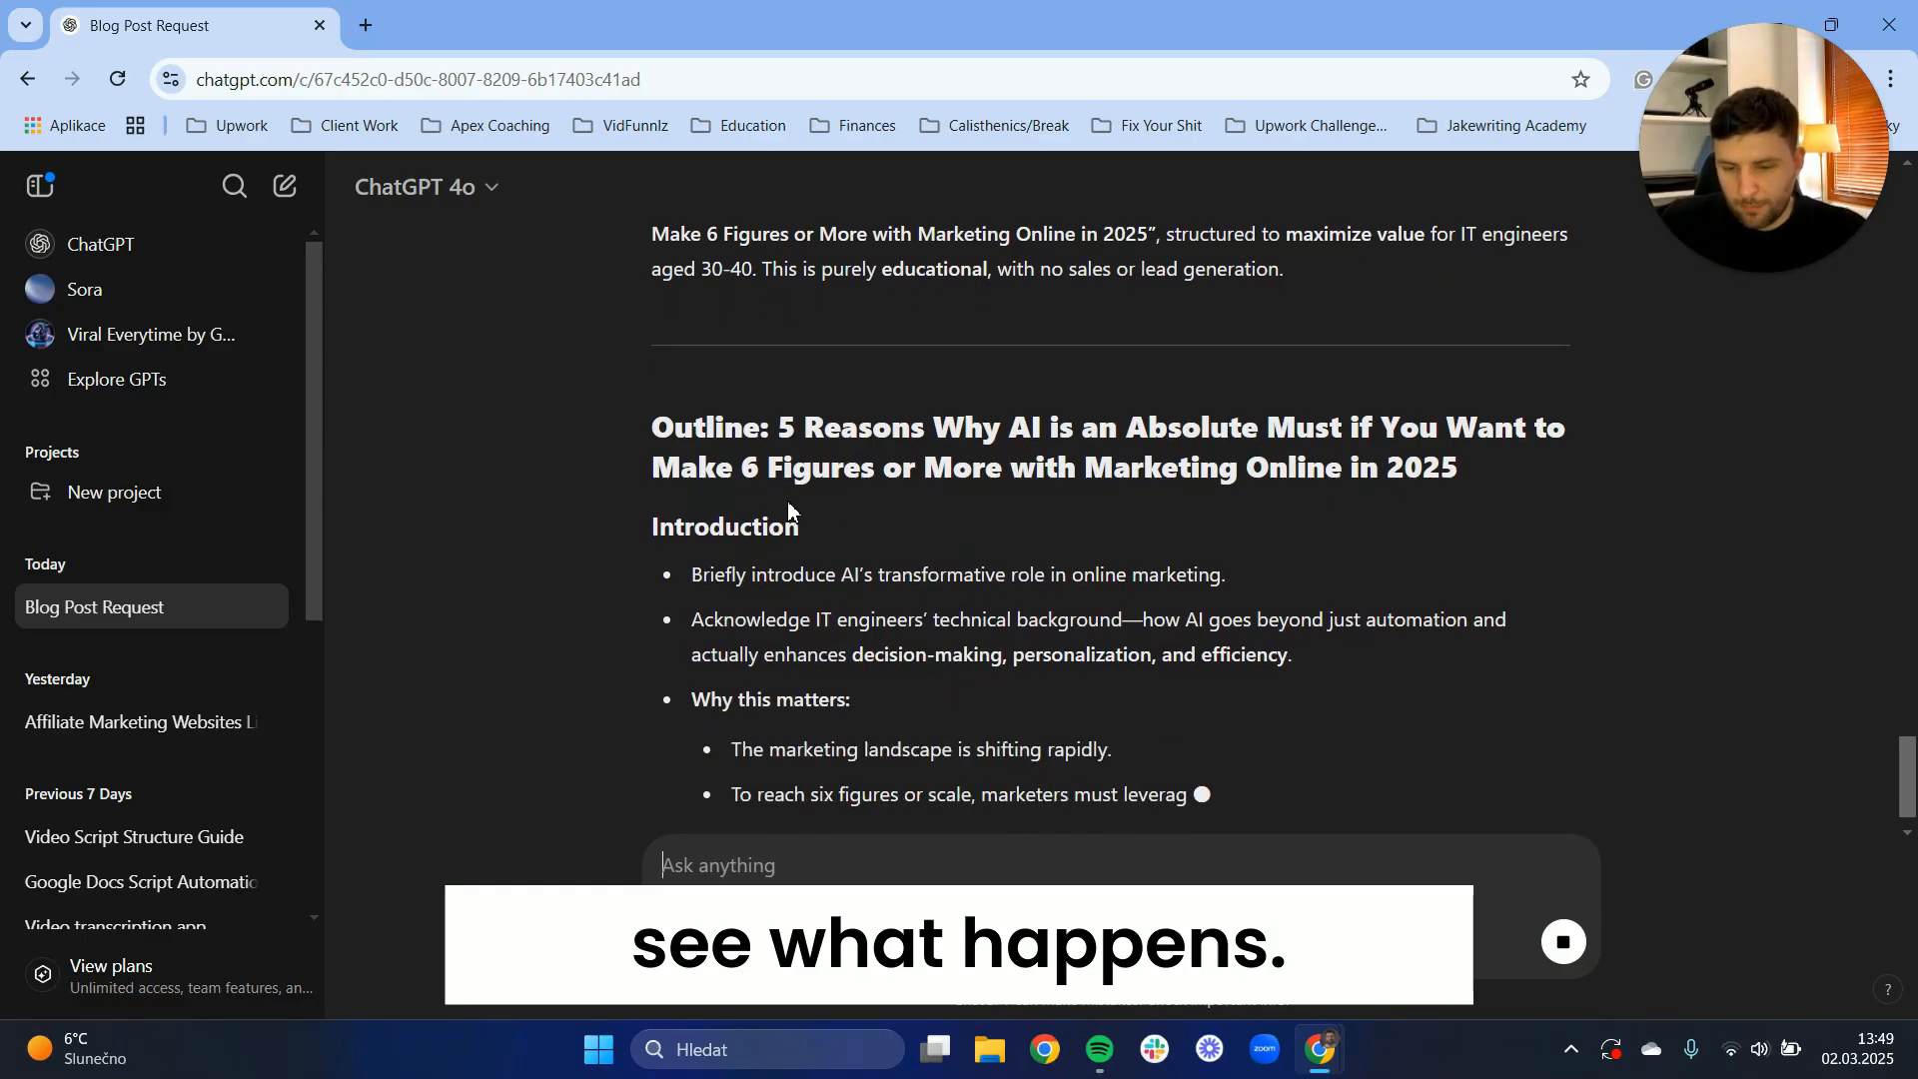
scroll(789, 509, "down", 2)
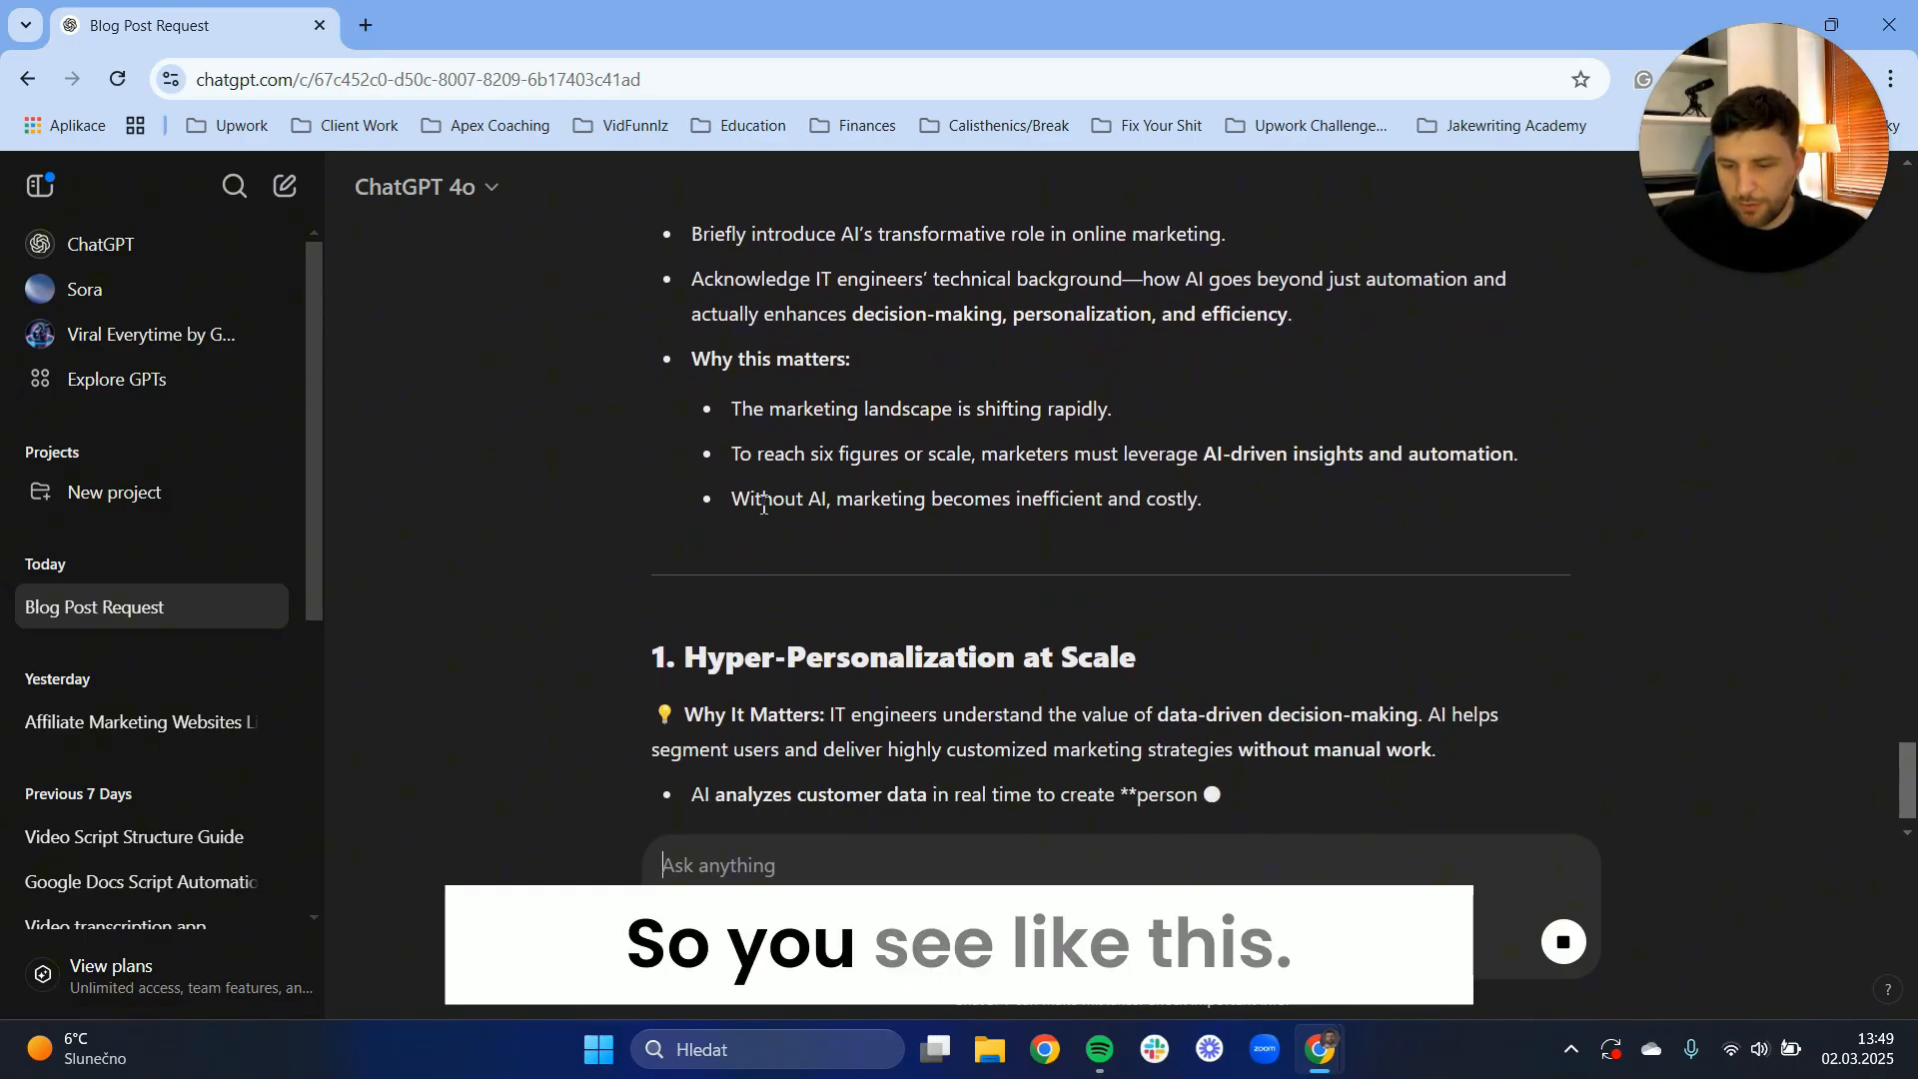
scroll(756, 475, "up", 3)
scroll(1067, 415, "down", 5)
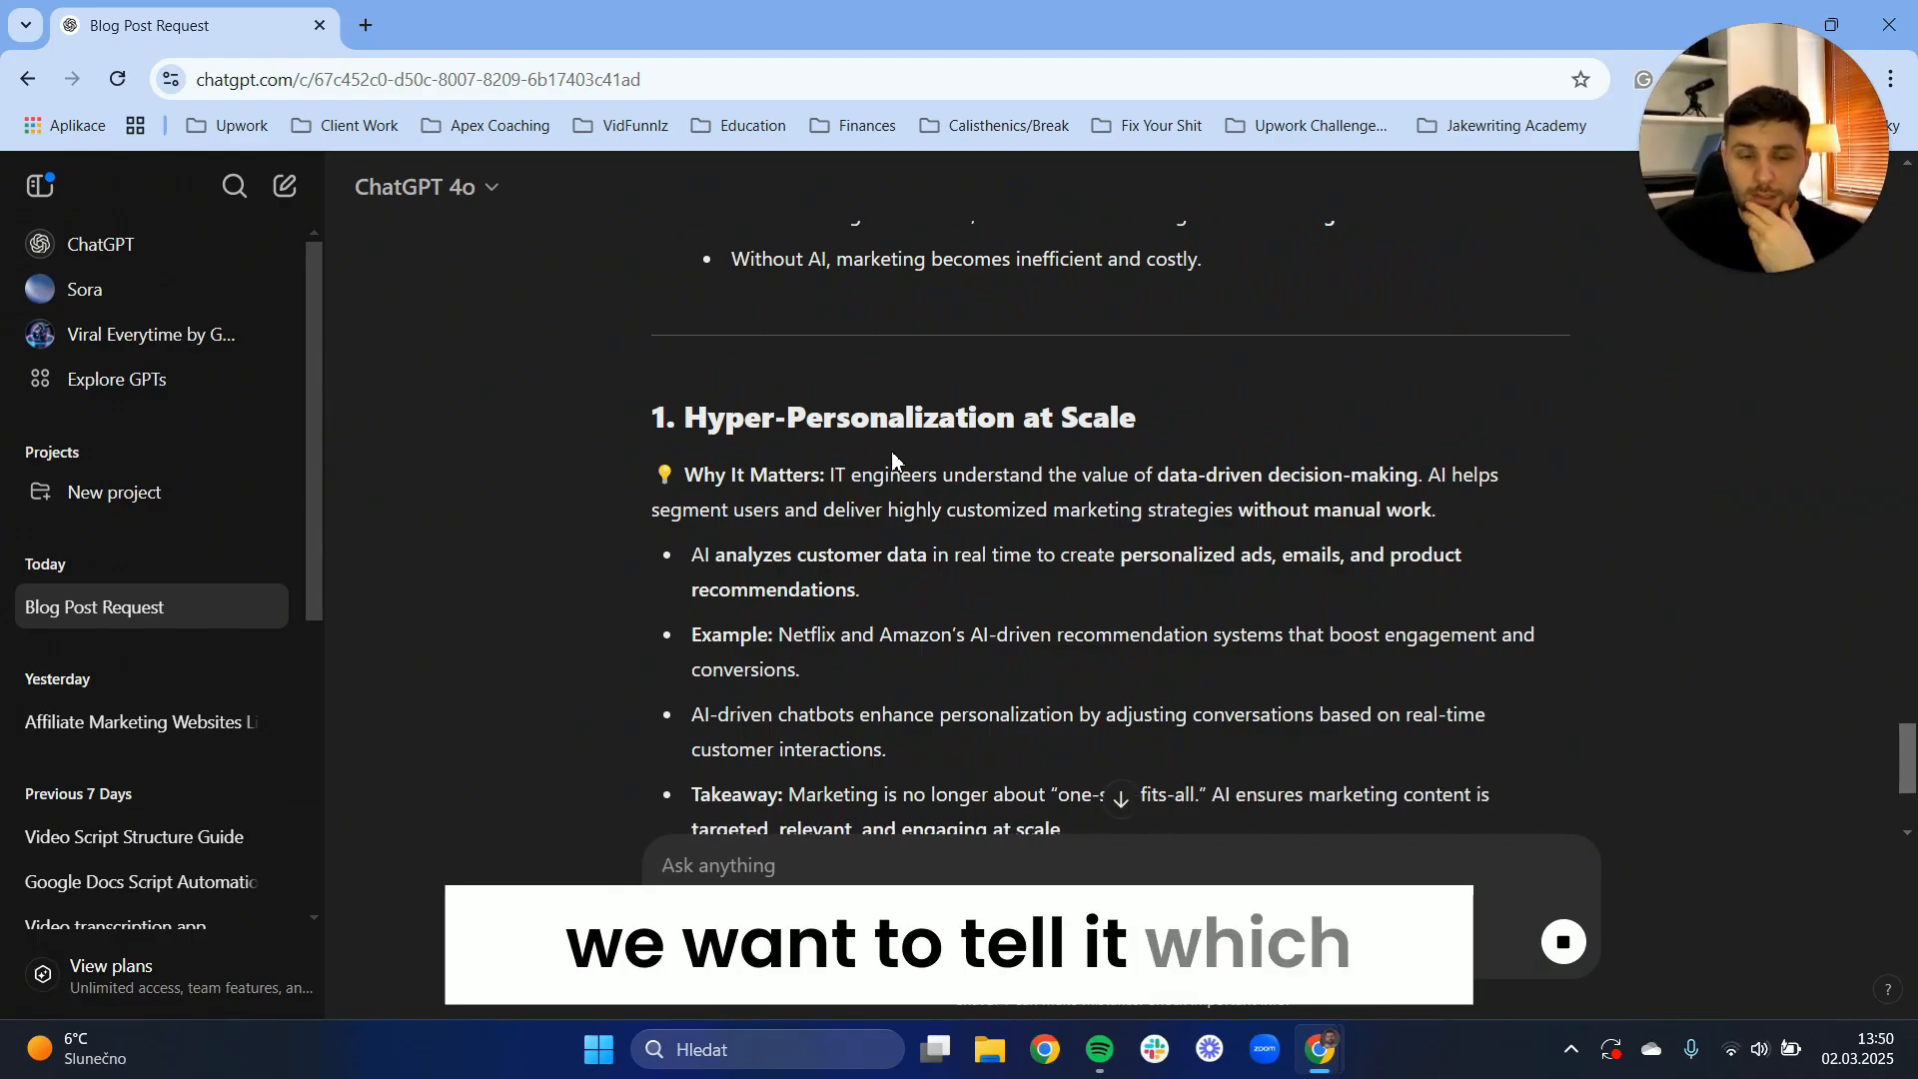
scroll(891, 452, "down", 5)
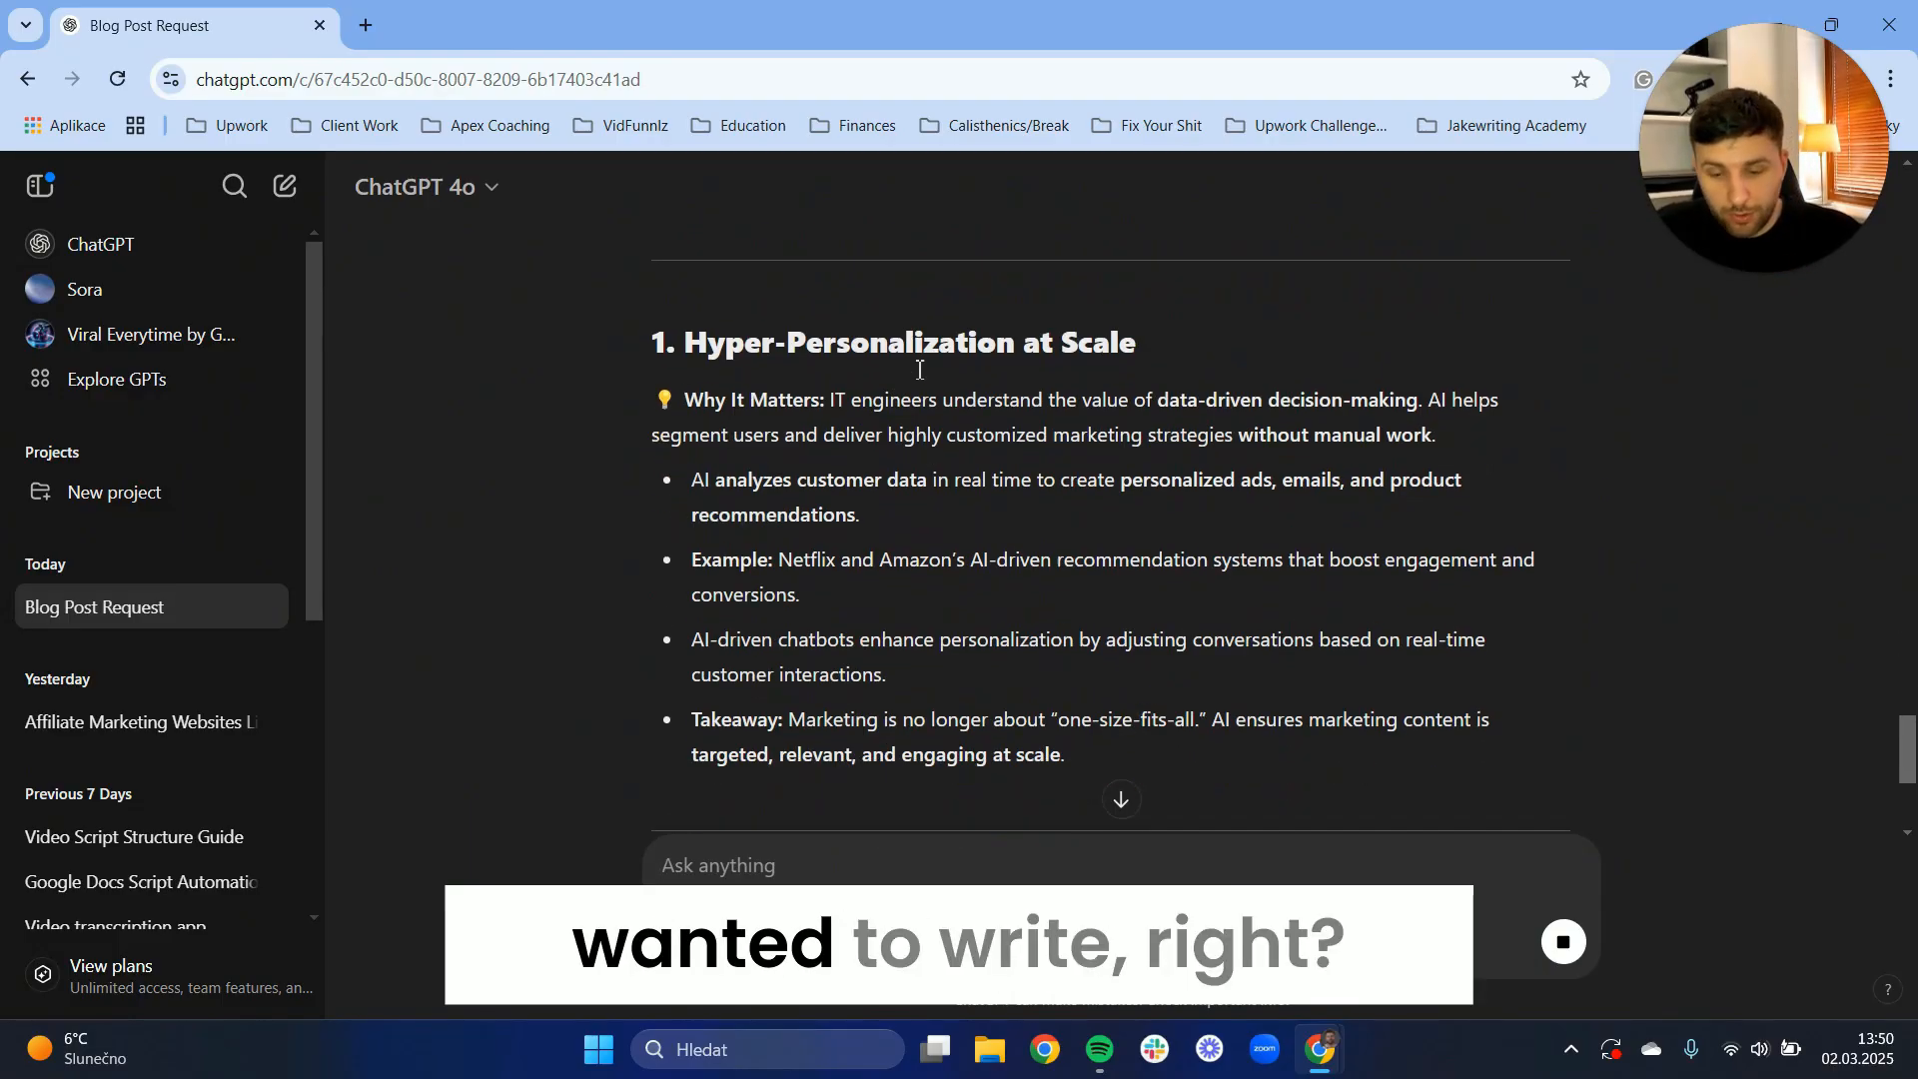
left_click(783, 865)
type("Perfect, ")
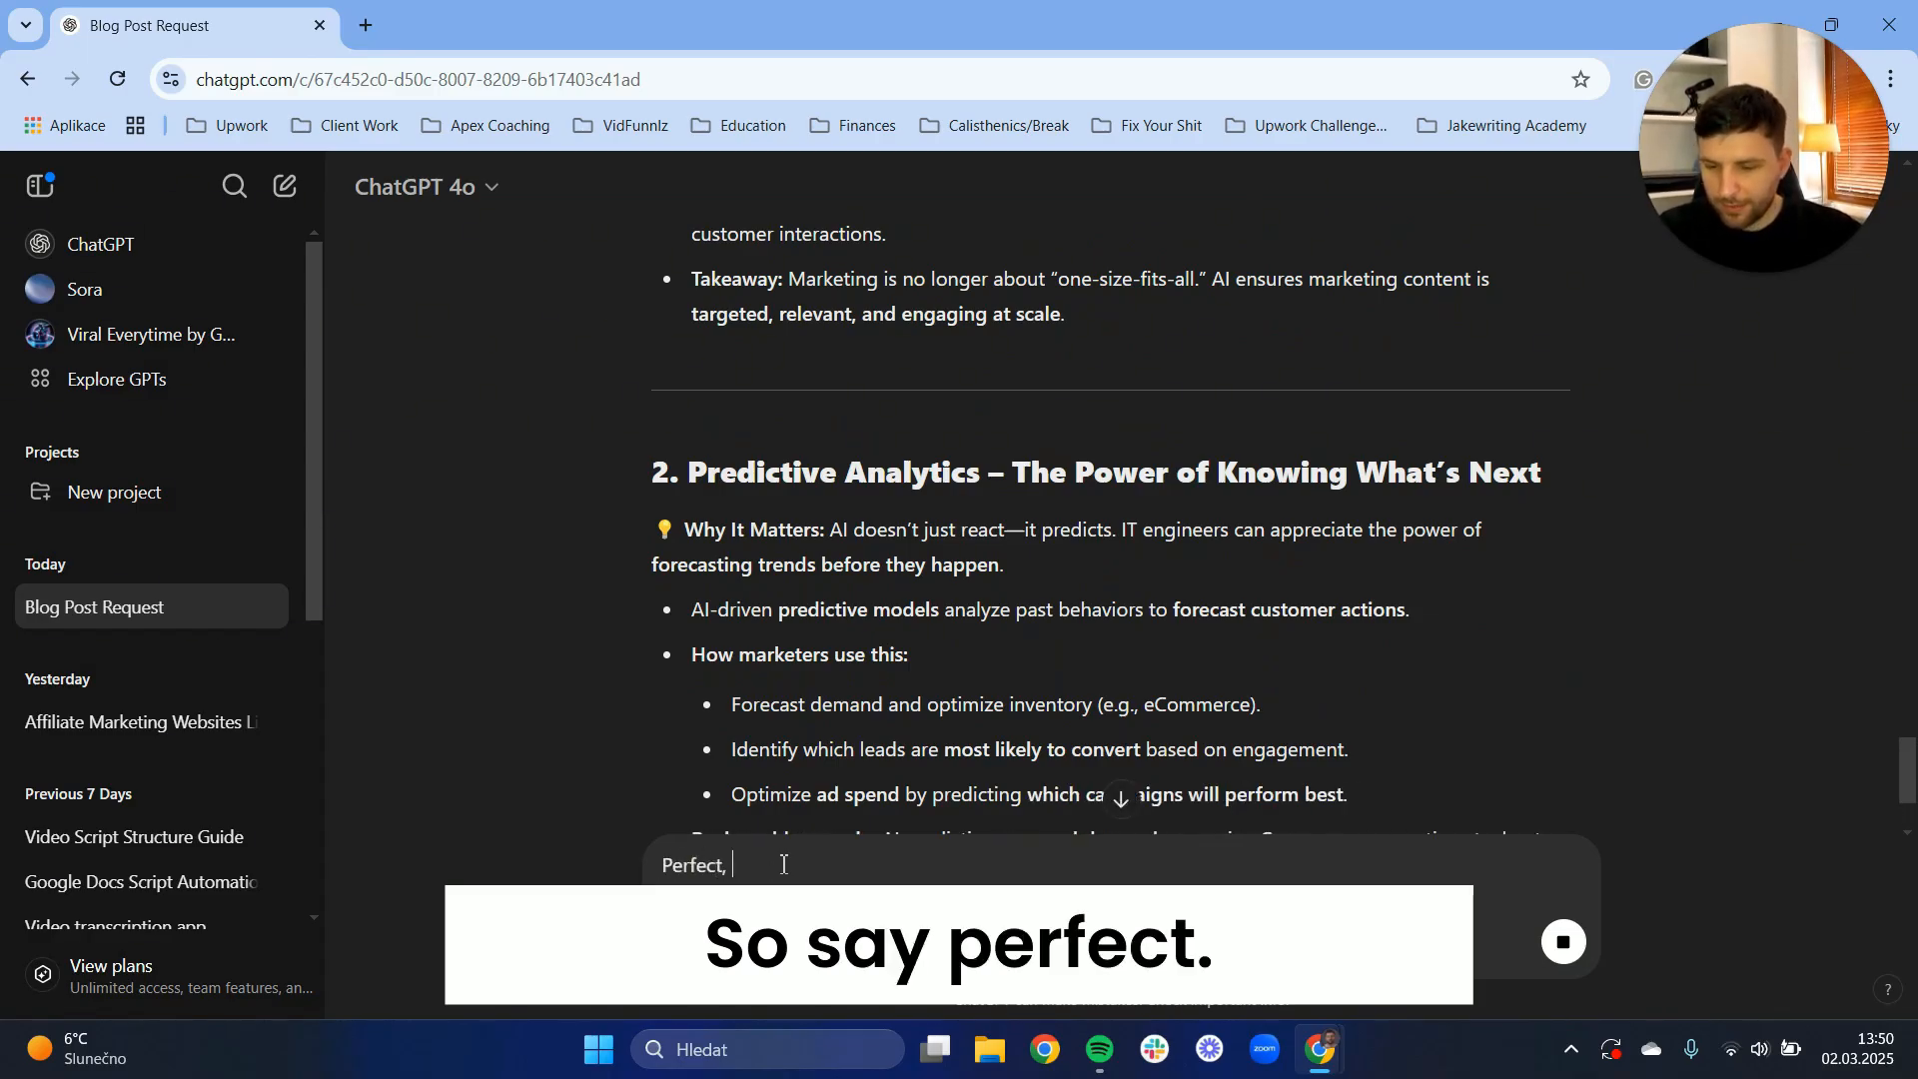
type("now based on this outline")
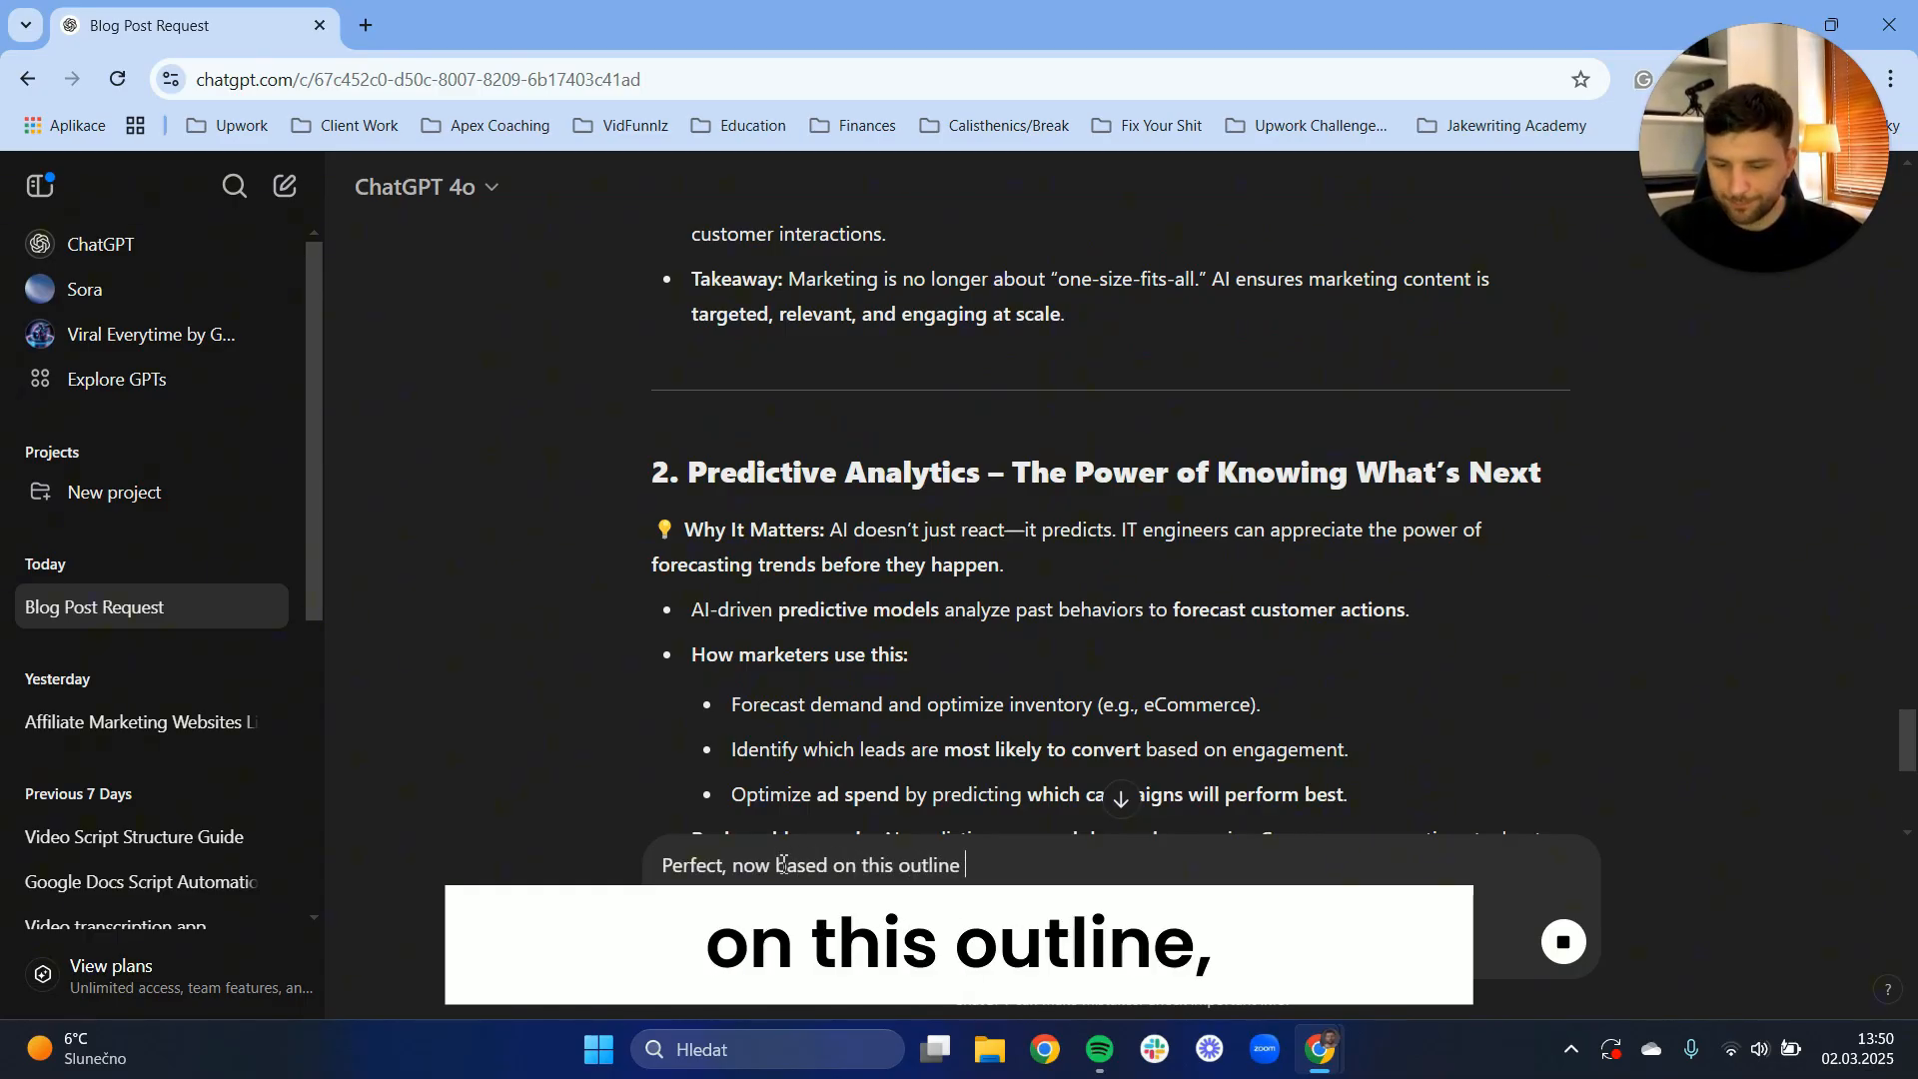
type(" write the blog post.")
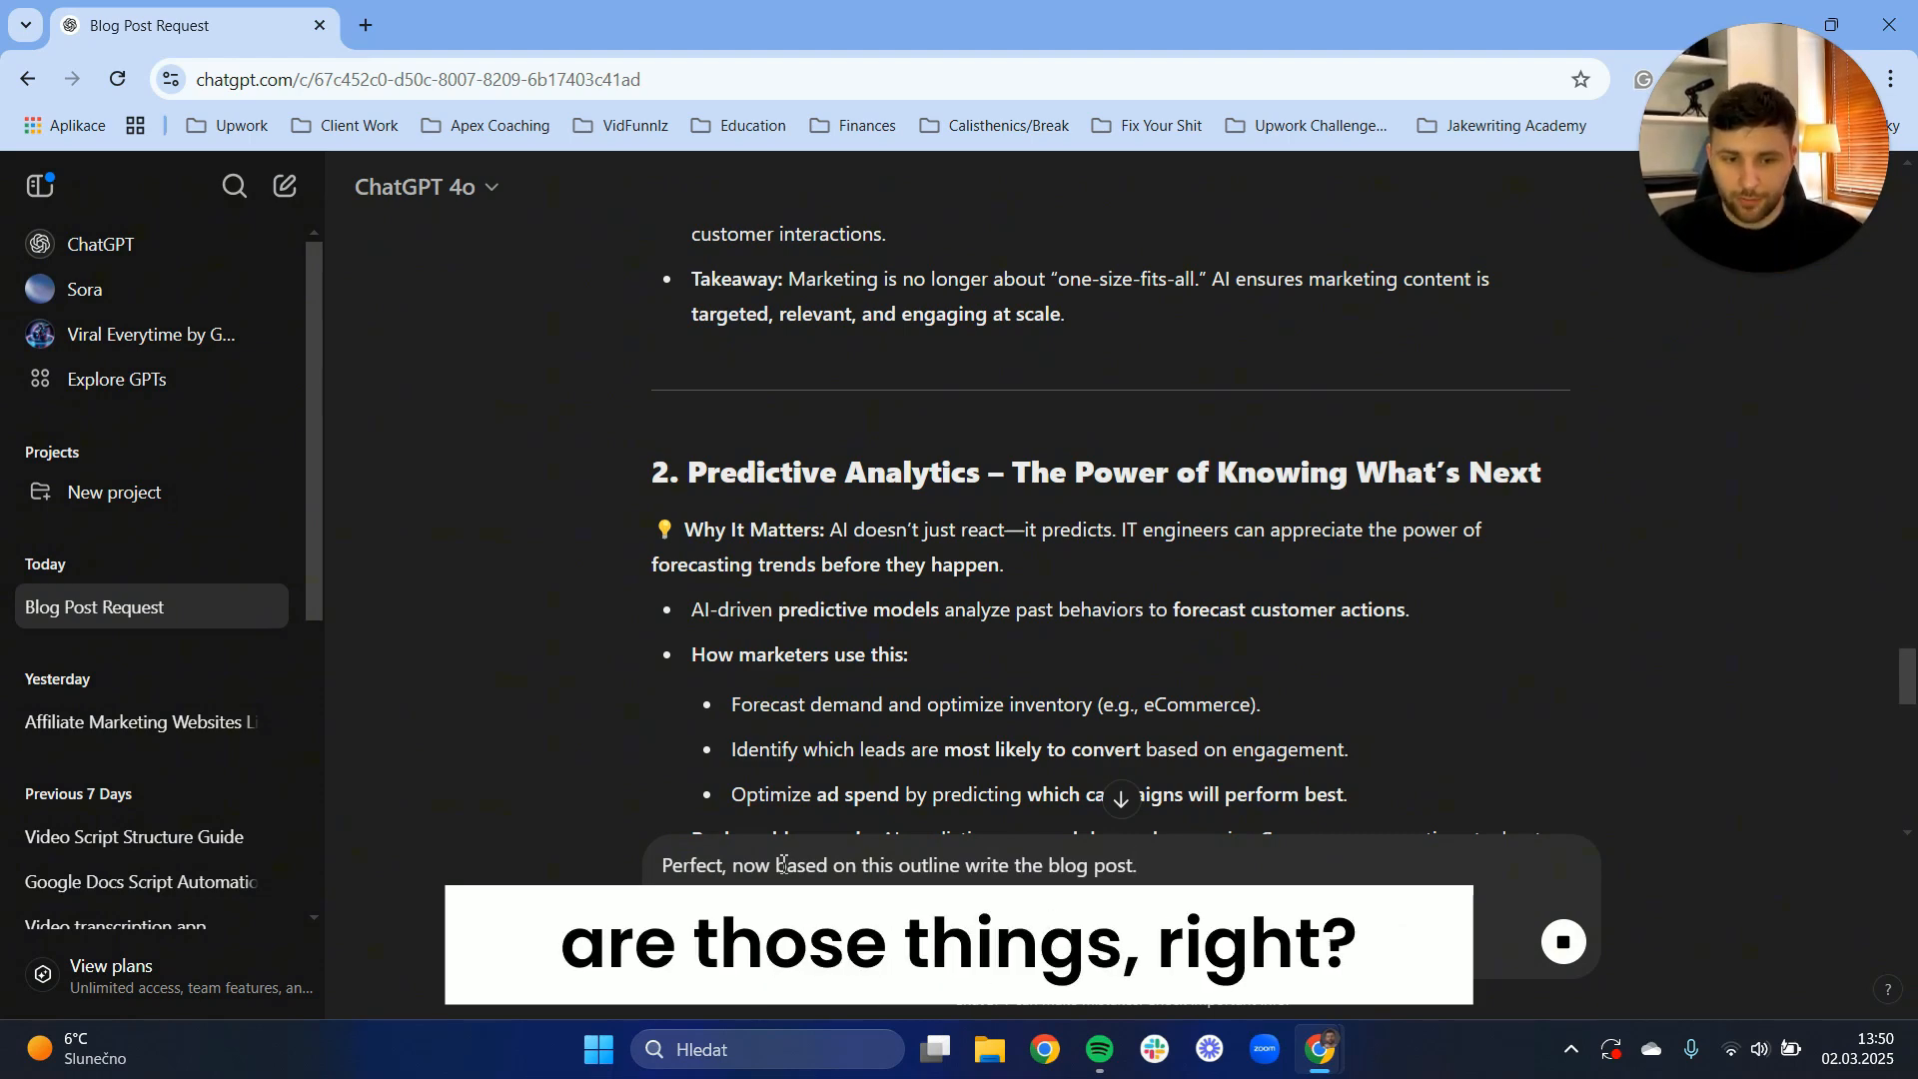
Add "Write in conversational tone, 3rd grade level, that will resonate with our target audience" to the message
type("e at conversat")
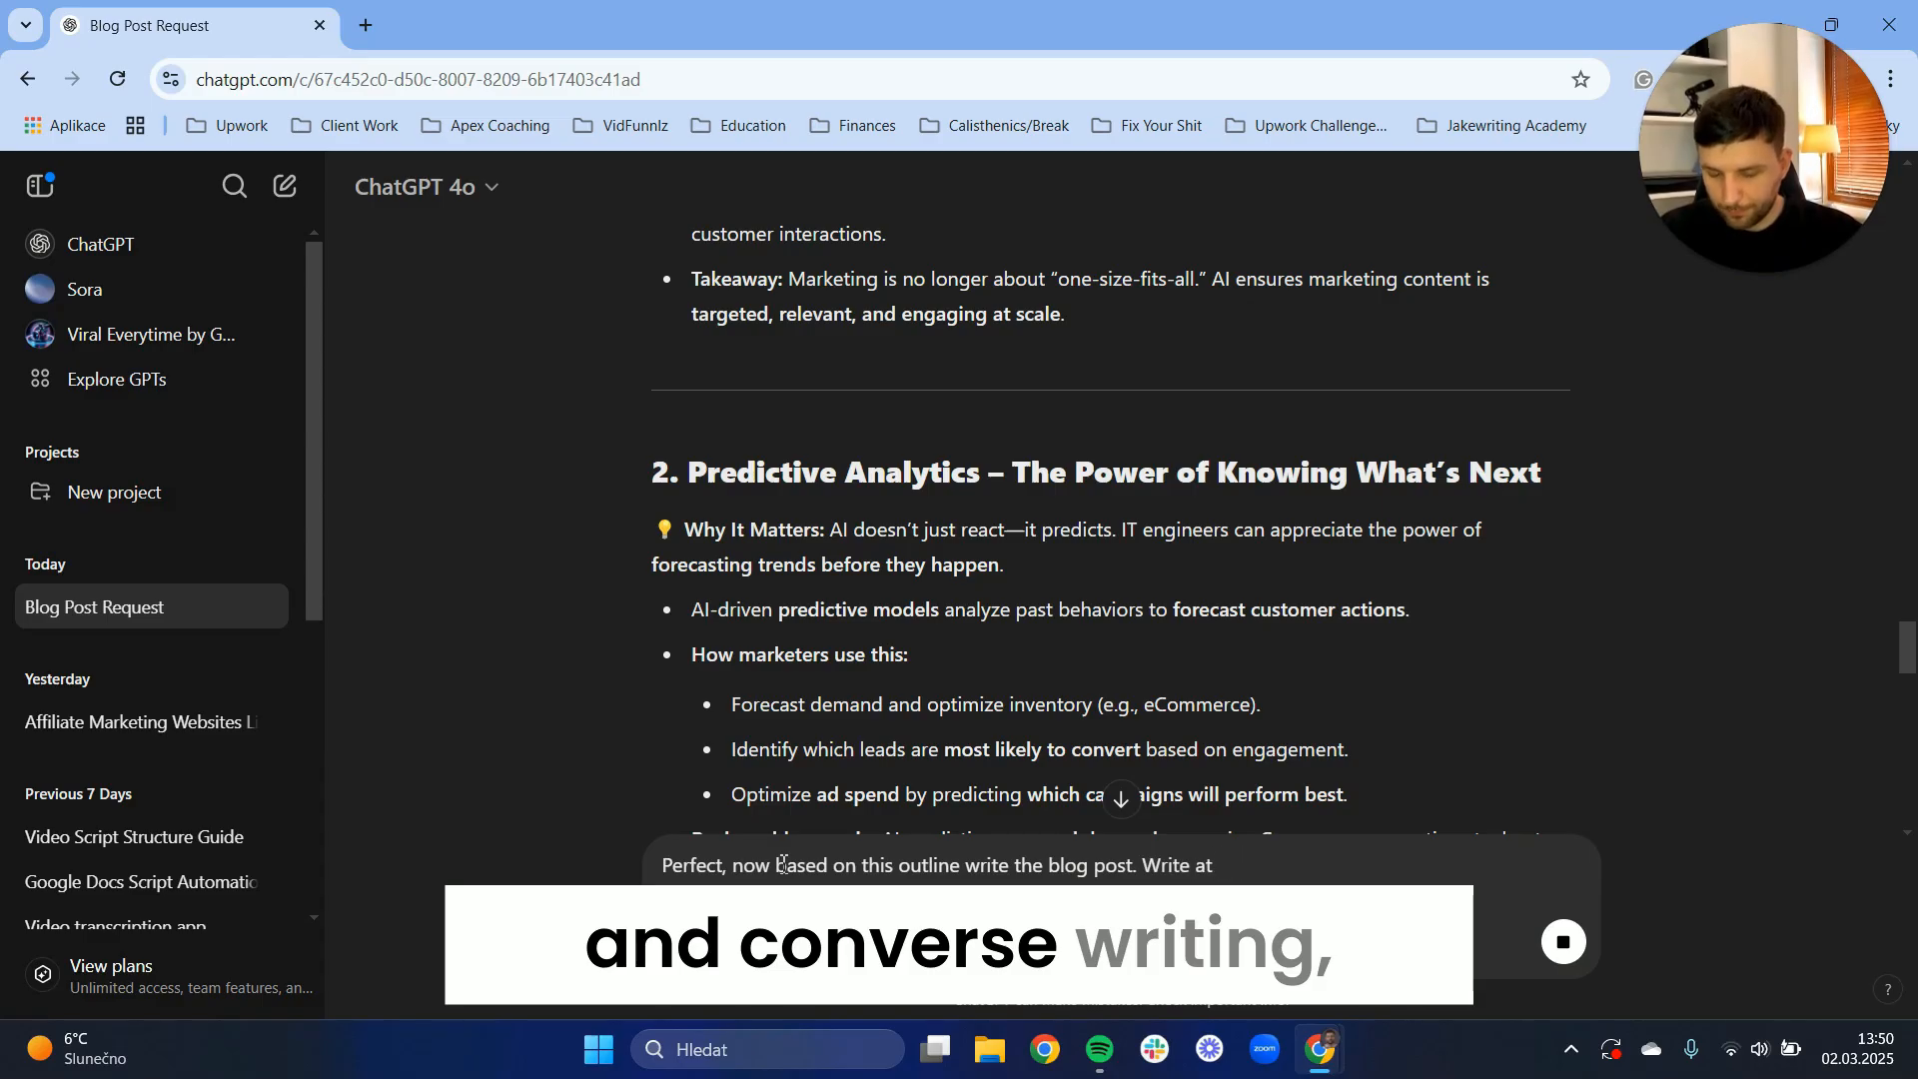
type("n conversational tone")
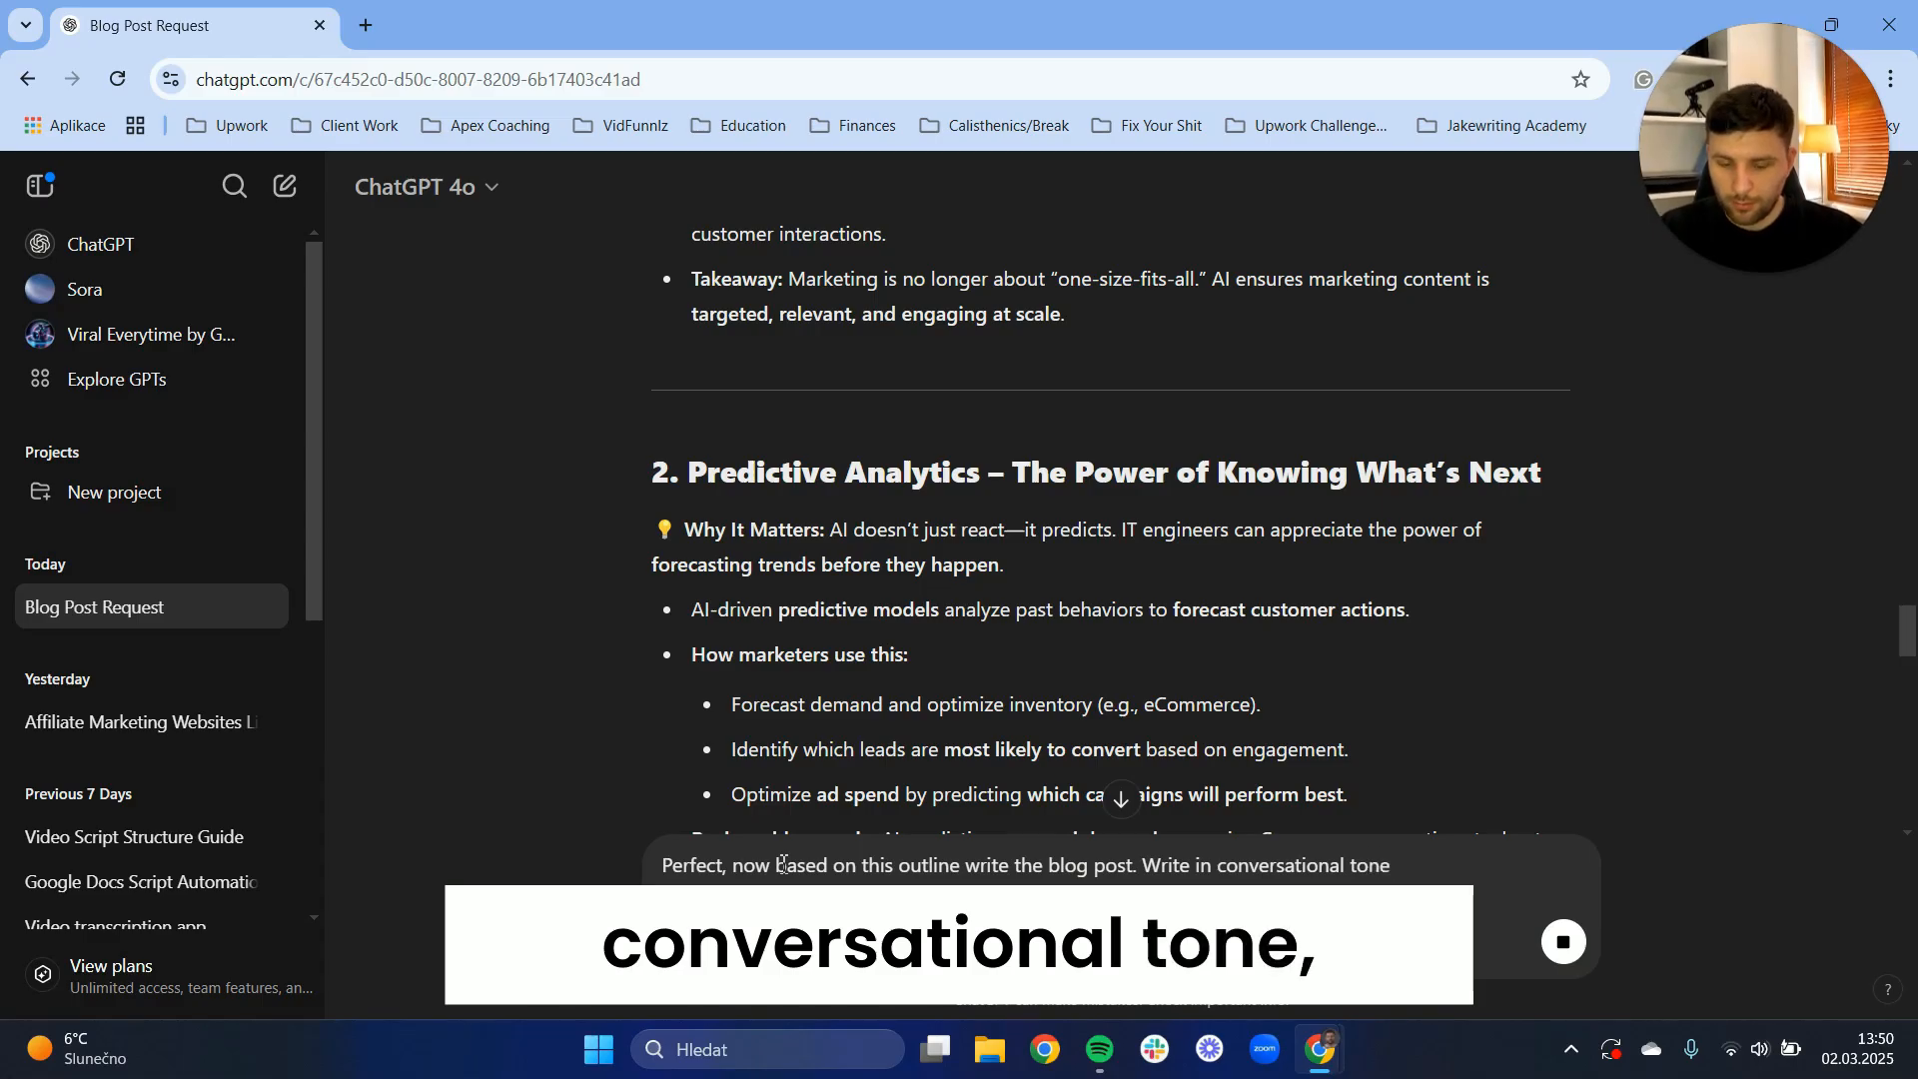
type(", 3rd grade")
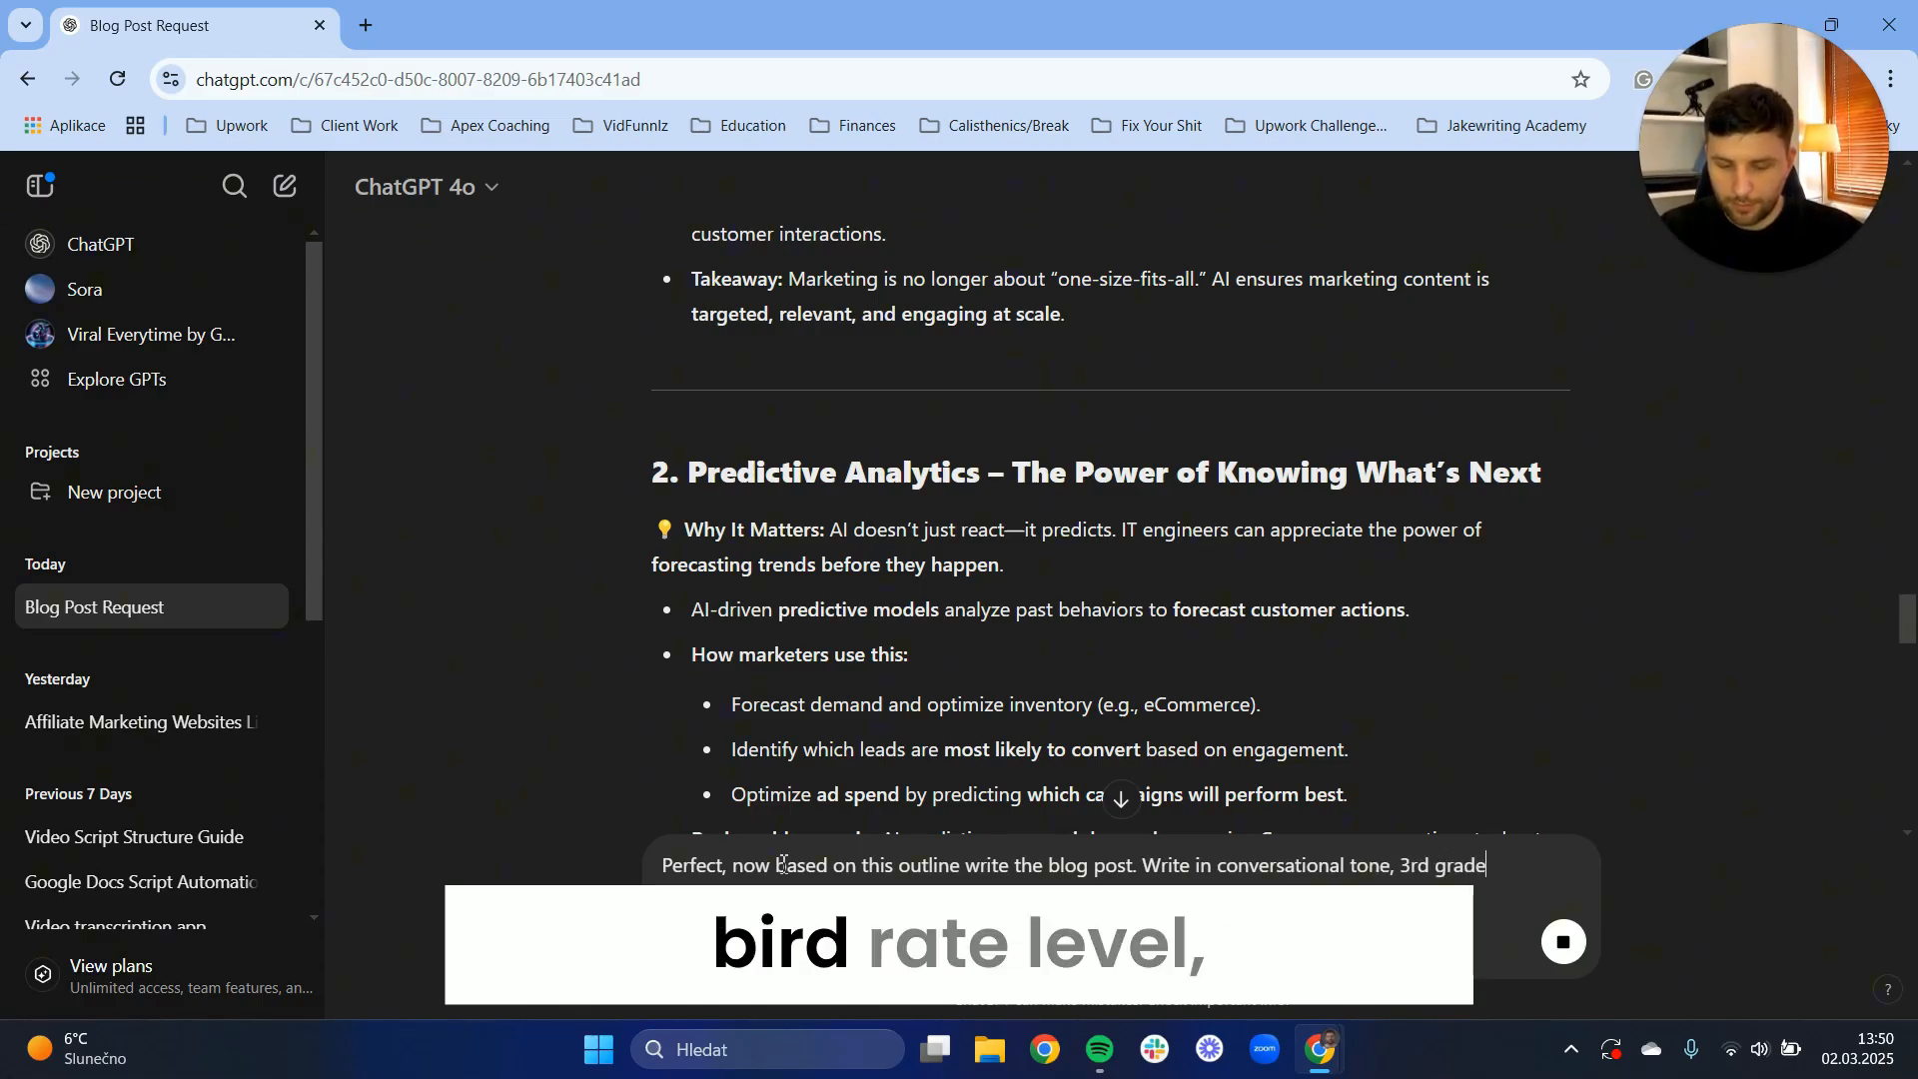
type(" level, that wi")
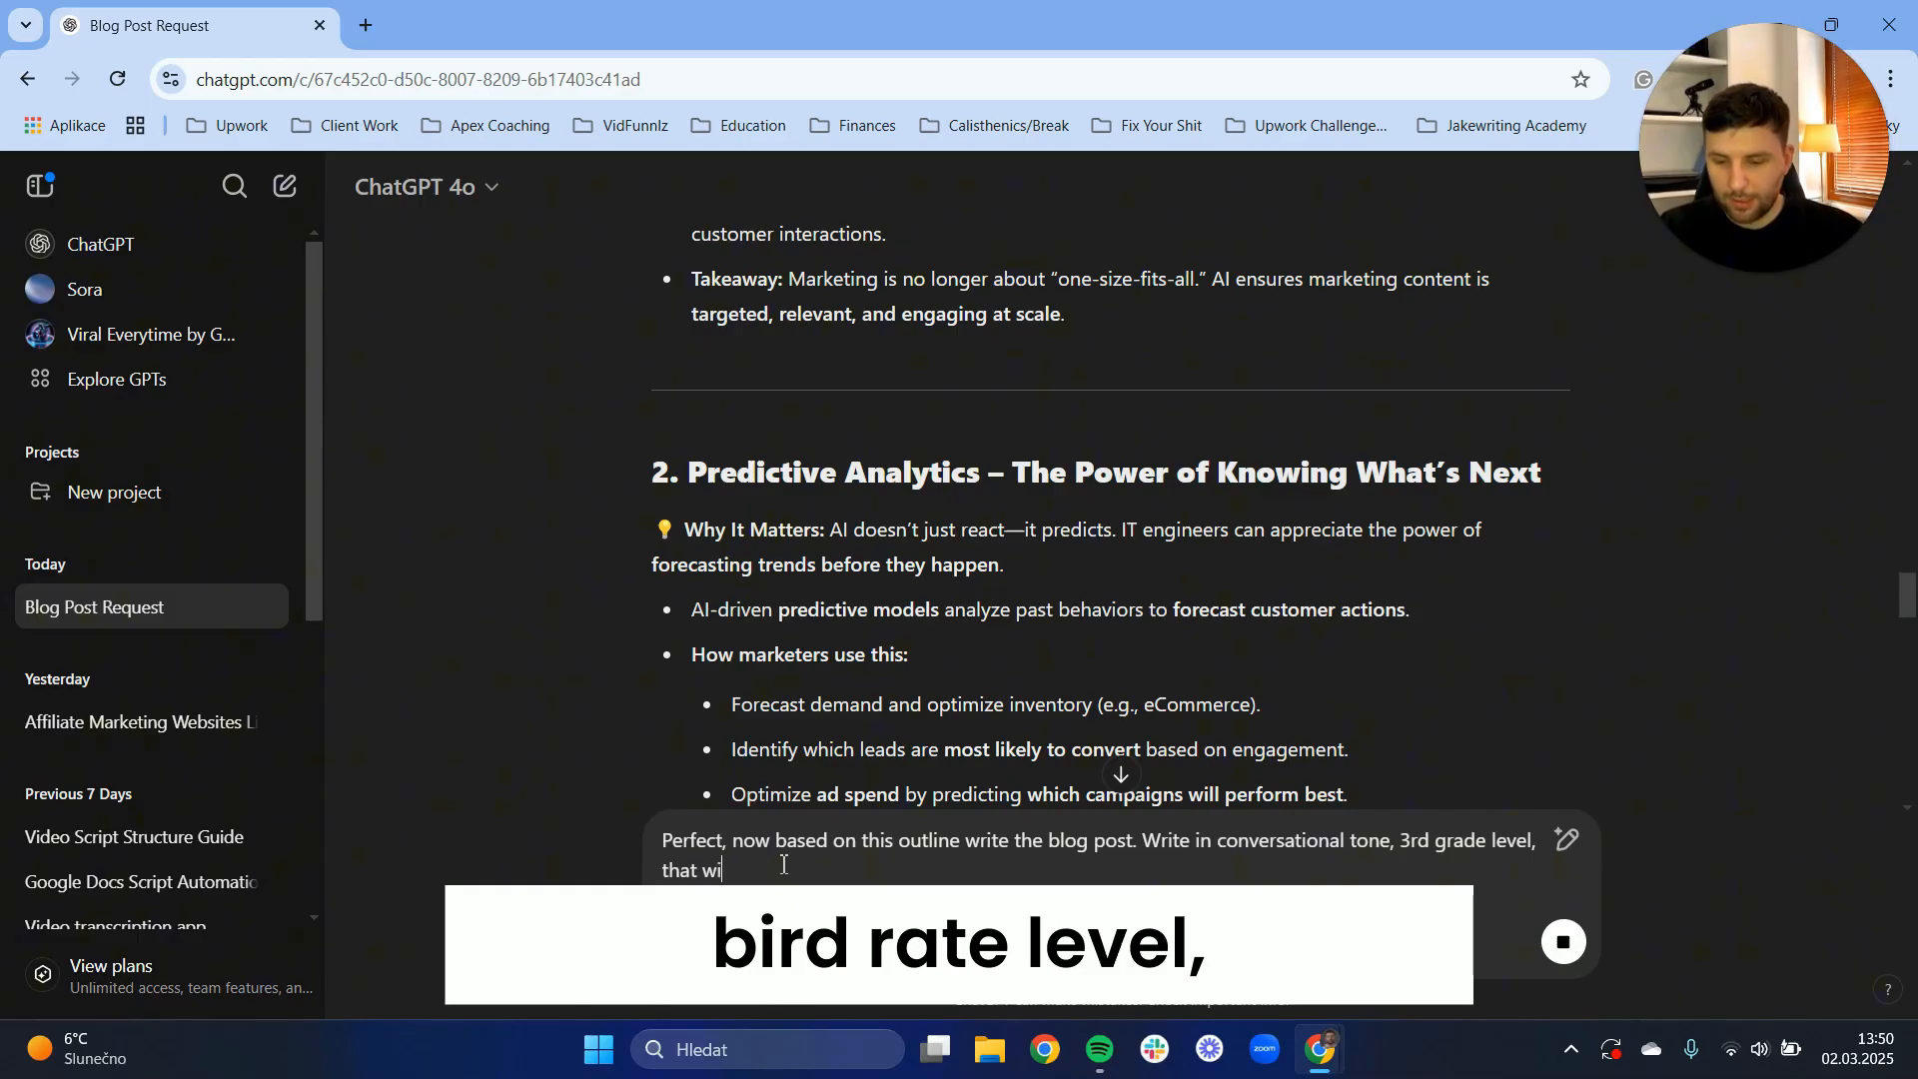
type("ll resonate ")
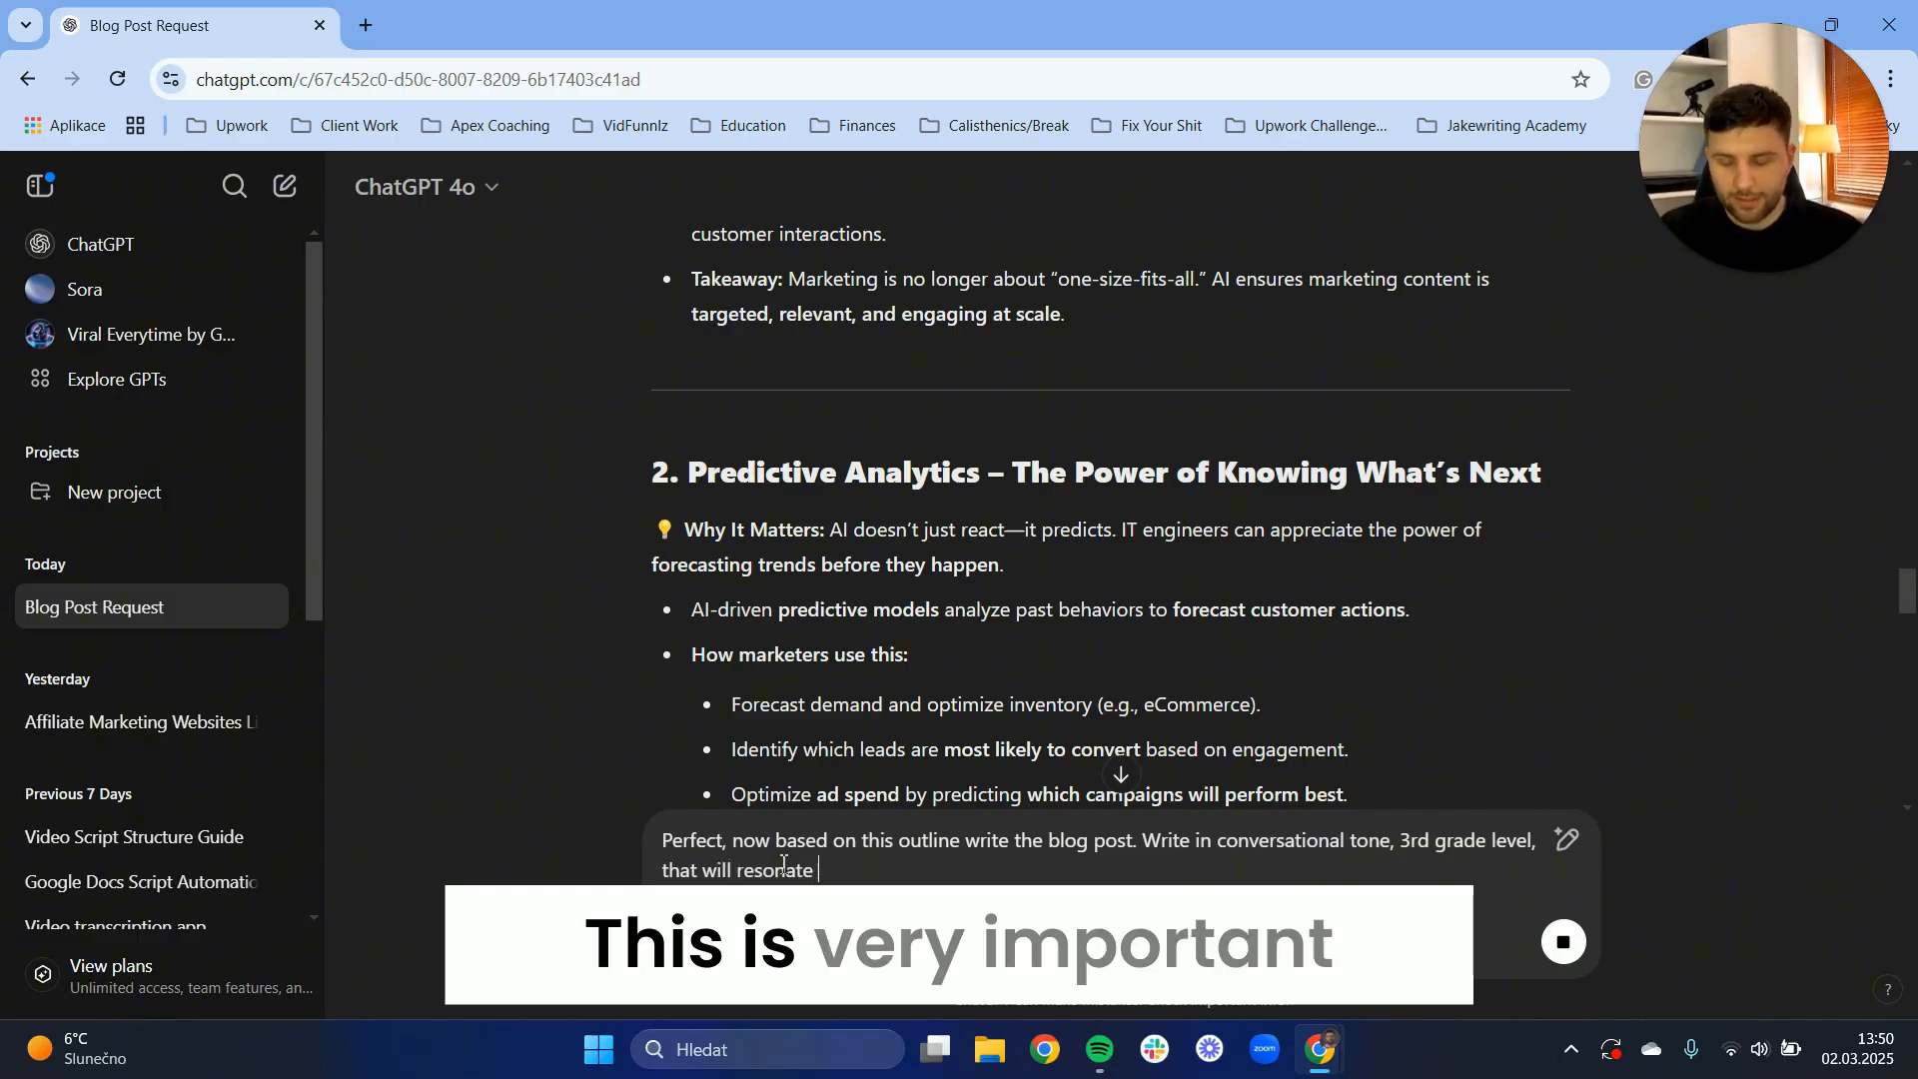
type("with our ")
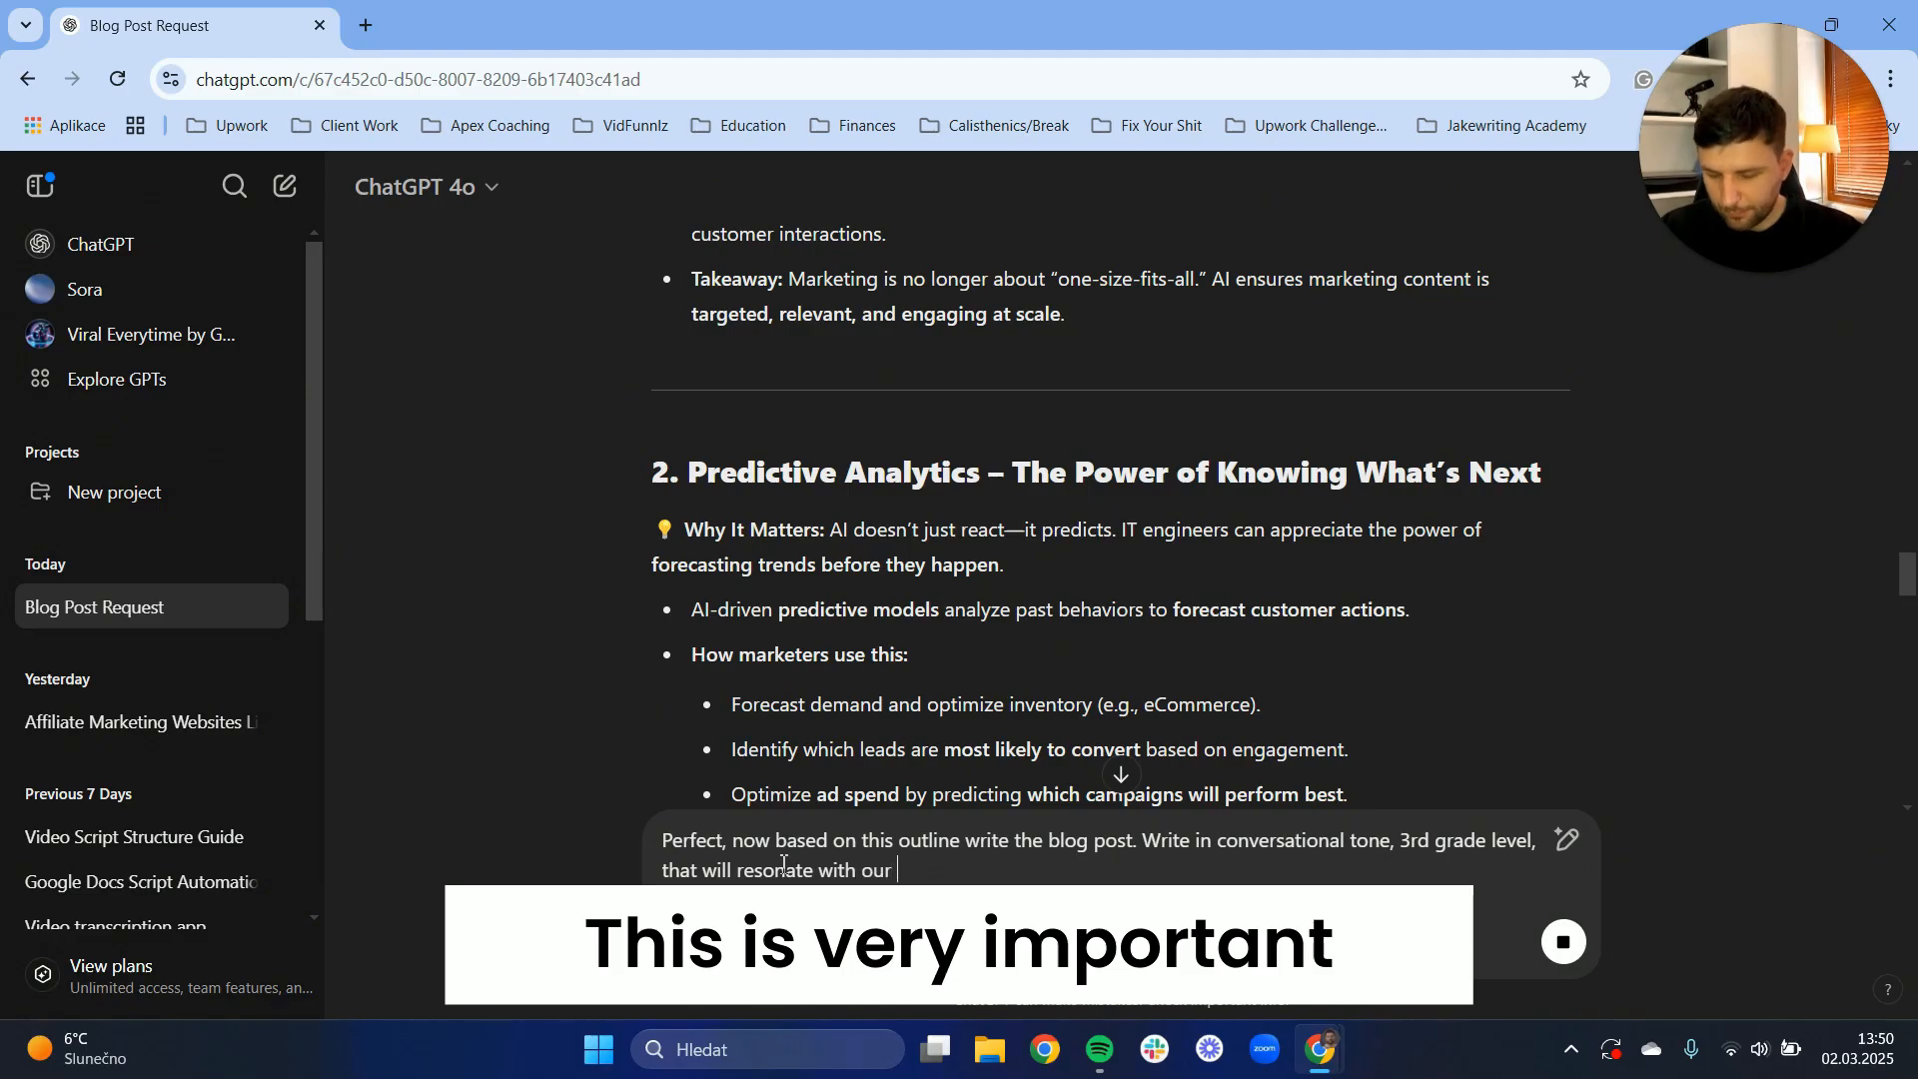
type("target audience")
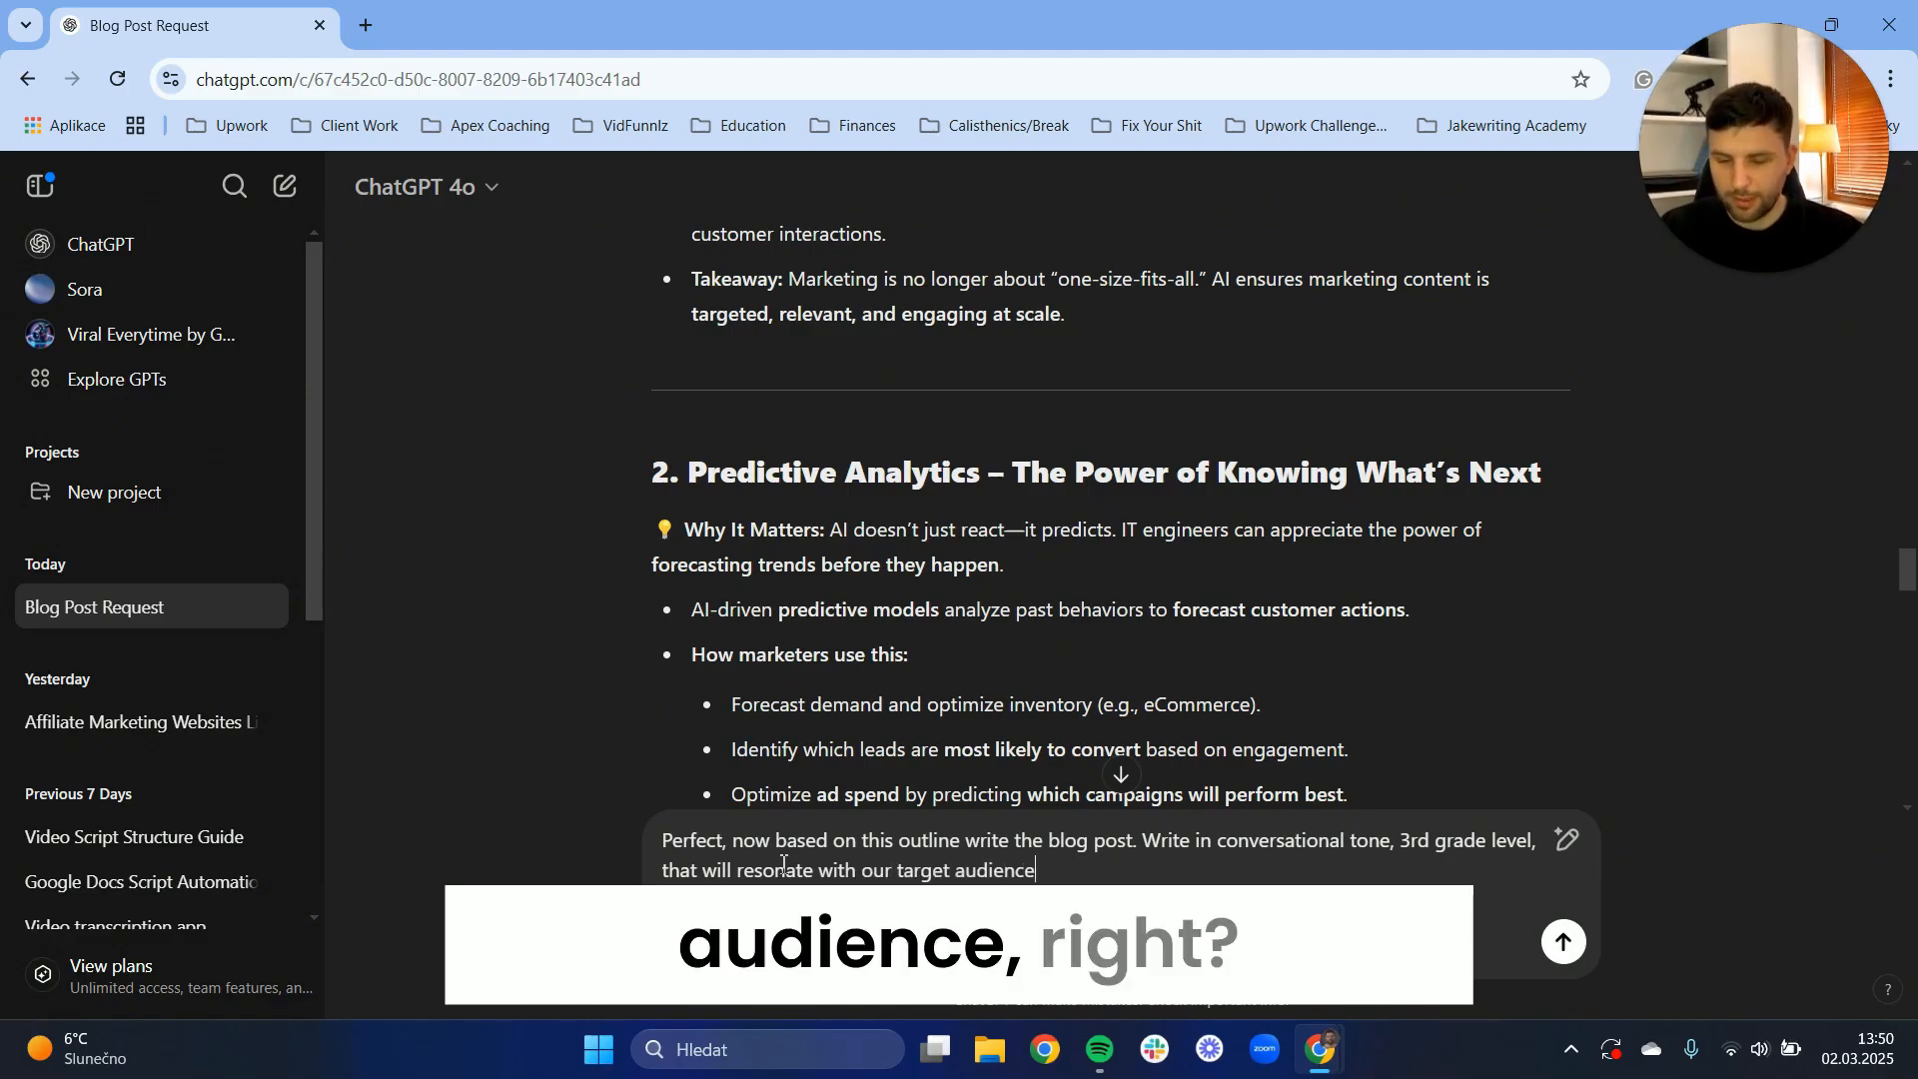
Extend the writing instructions with ", write like a human, do not sound like a gimmick or AI"
type(", write lik")
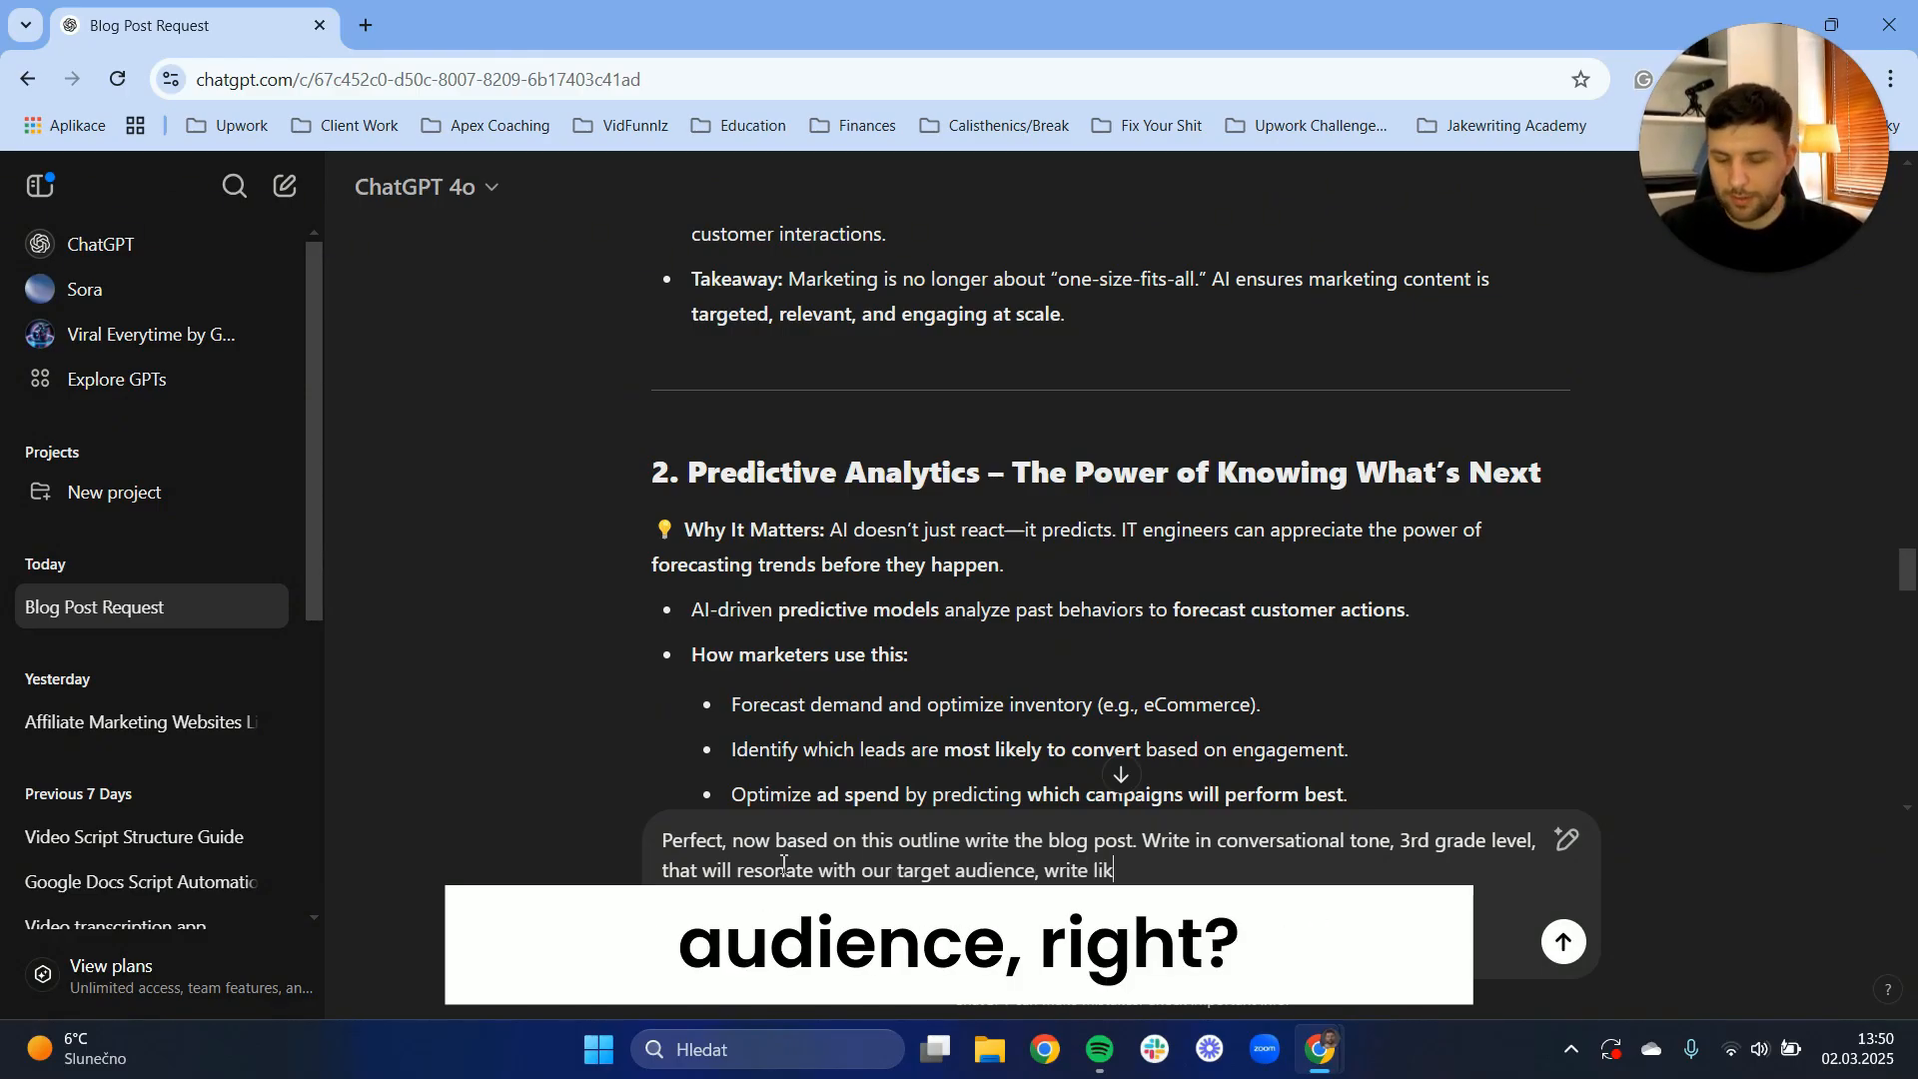
type("e a human, do not sound ")
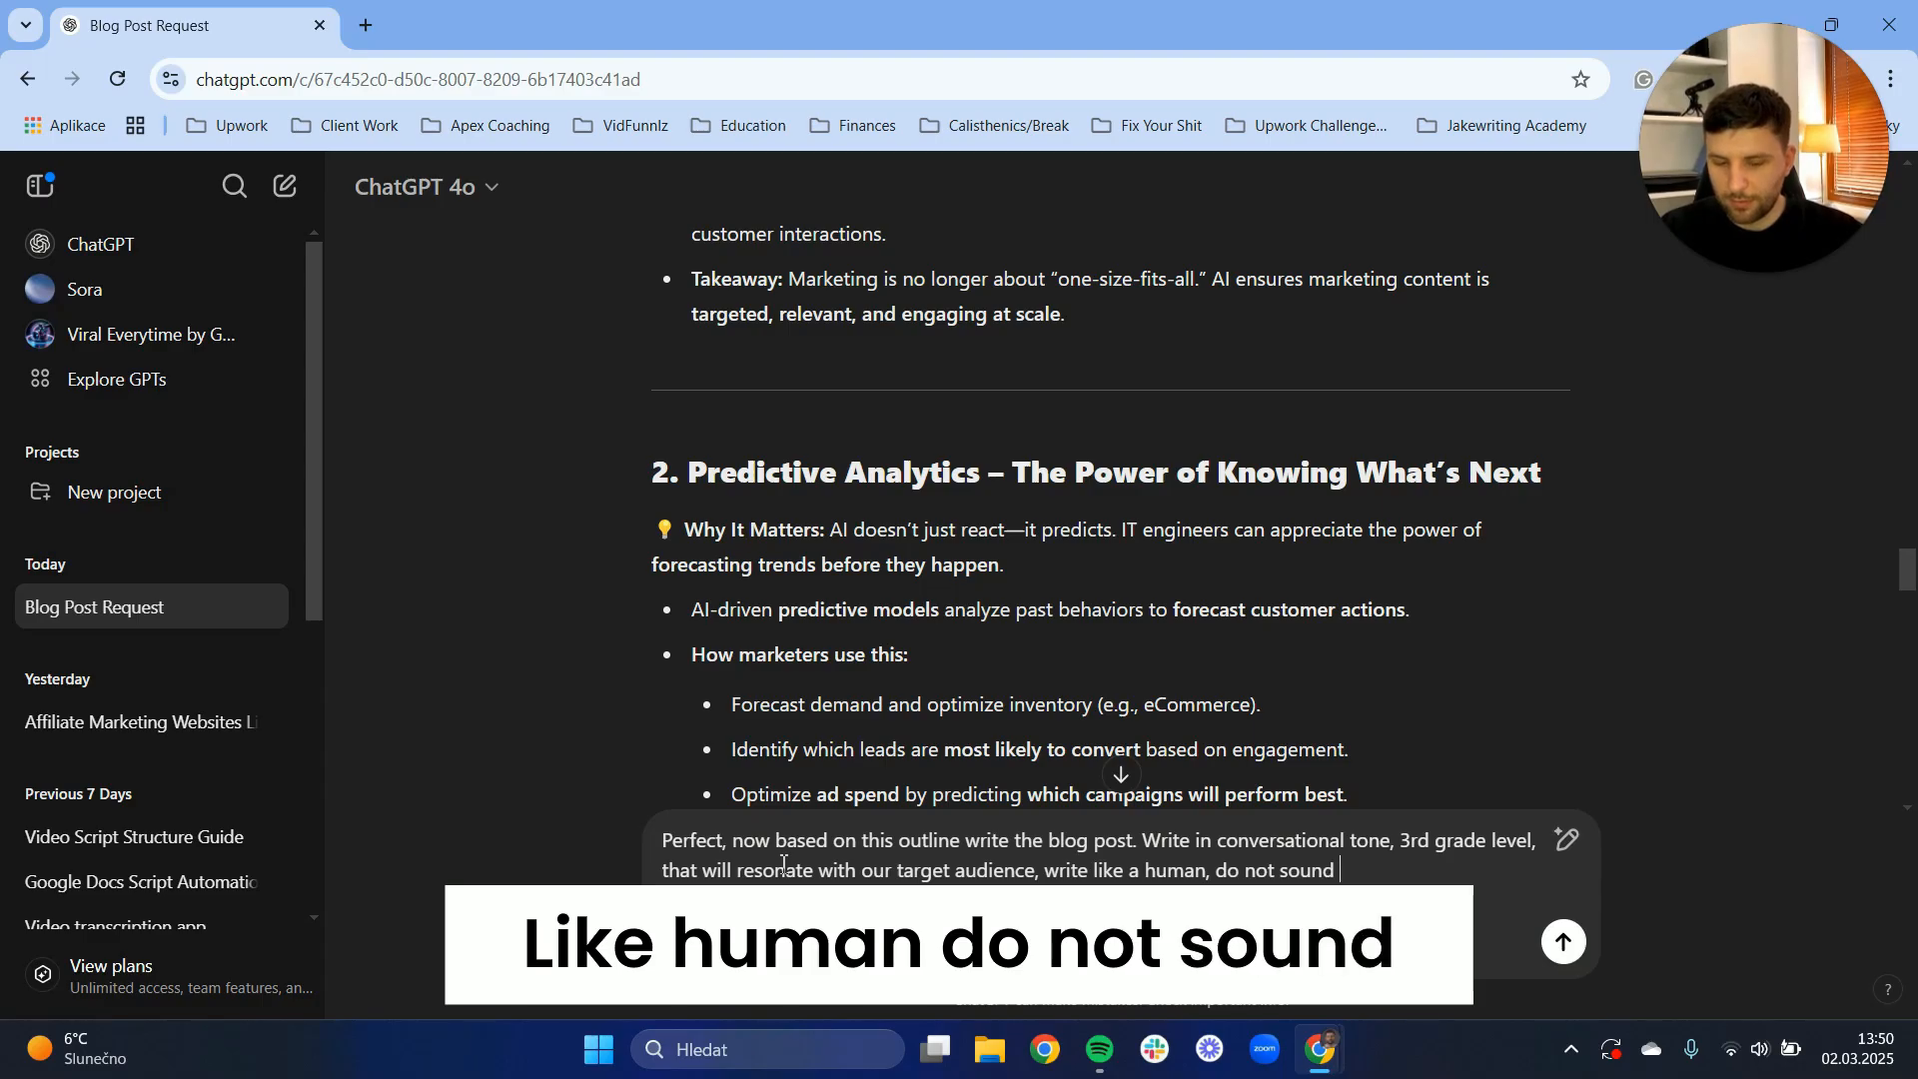
type("like a gimmick")
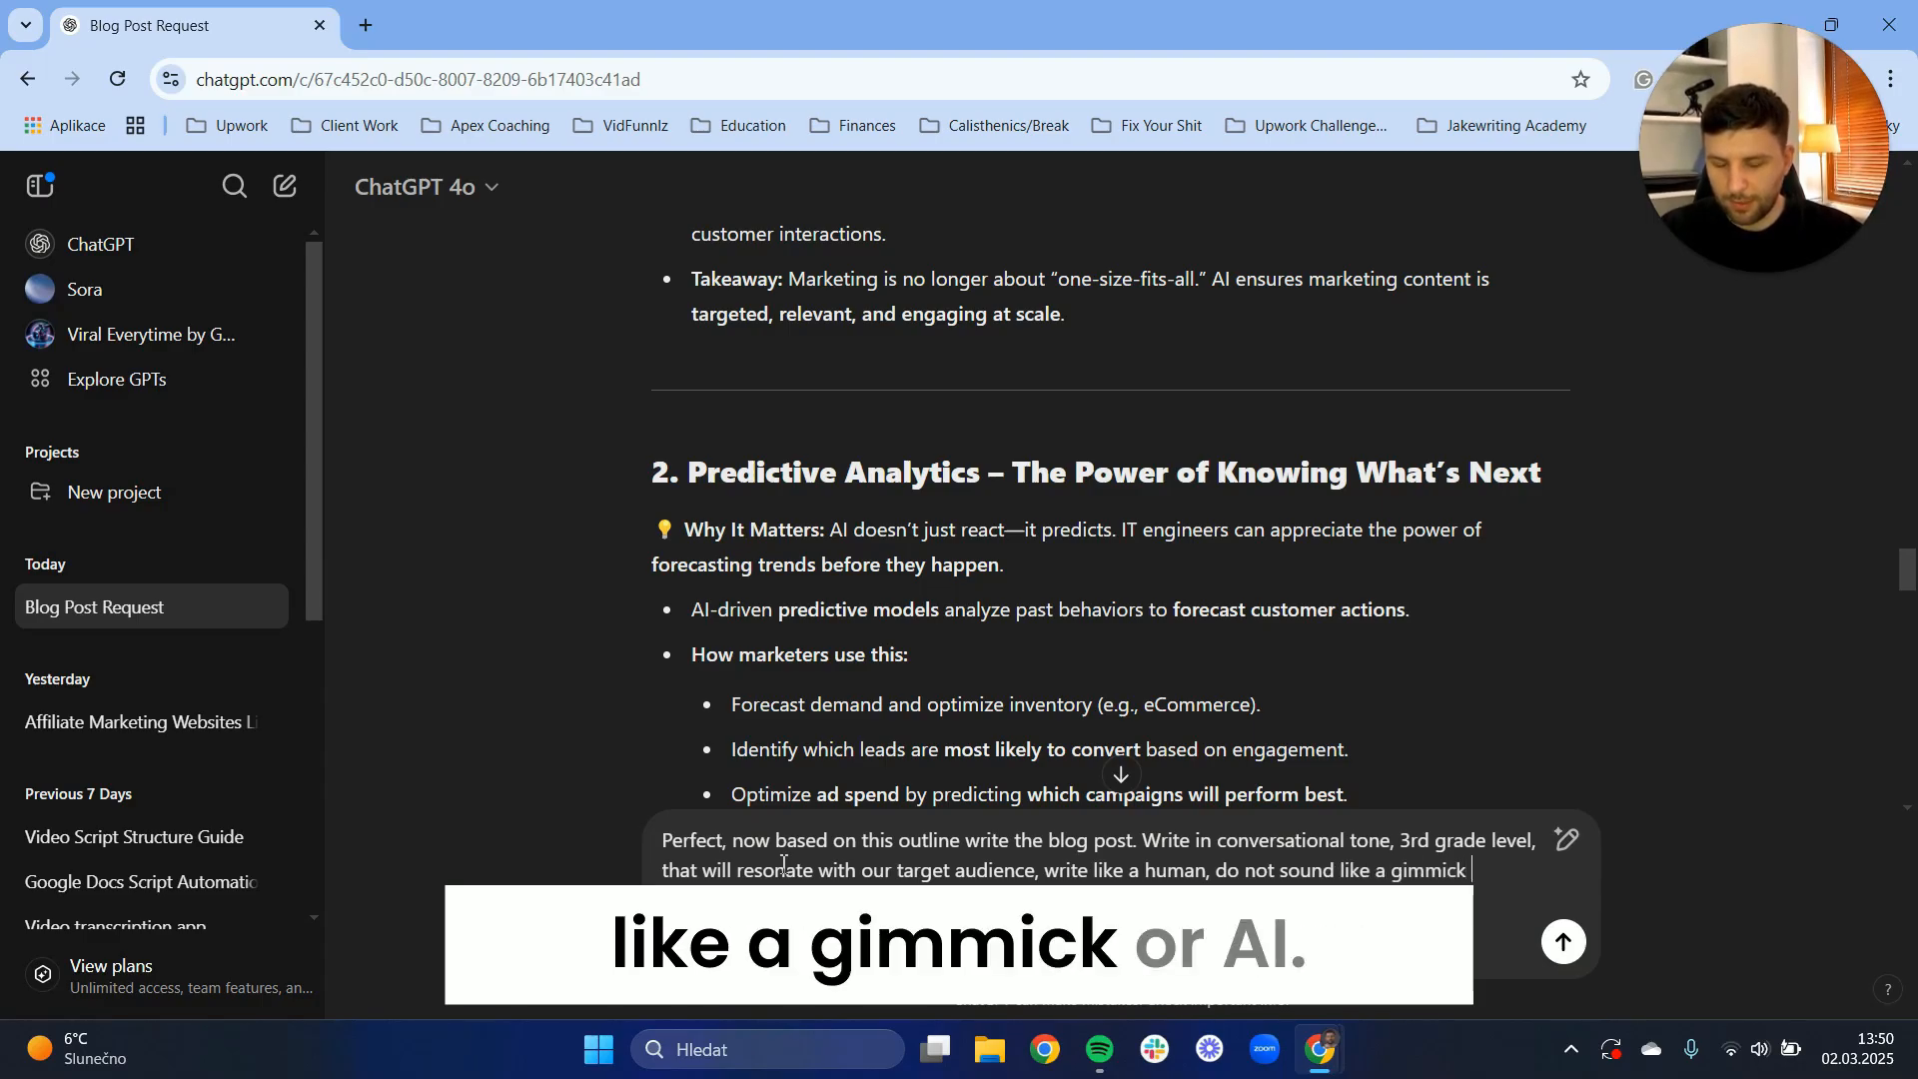
type(" or AI")
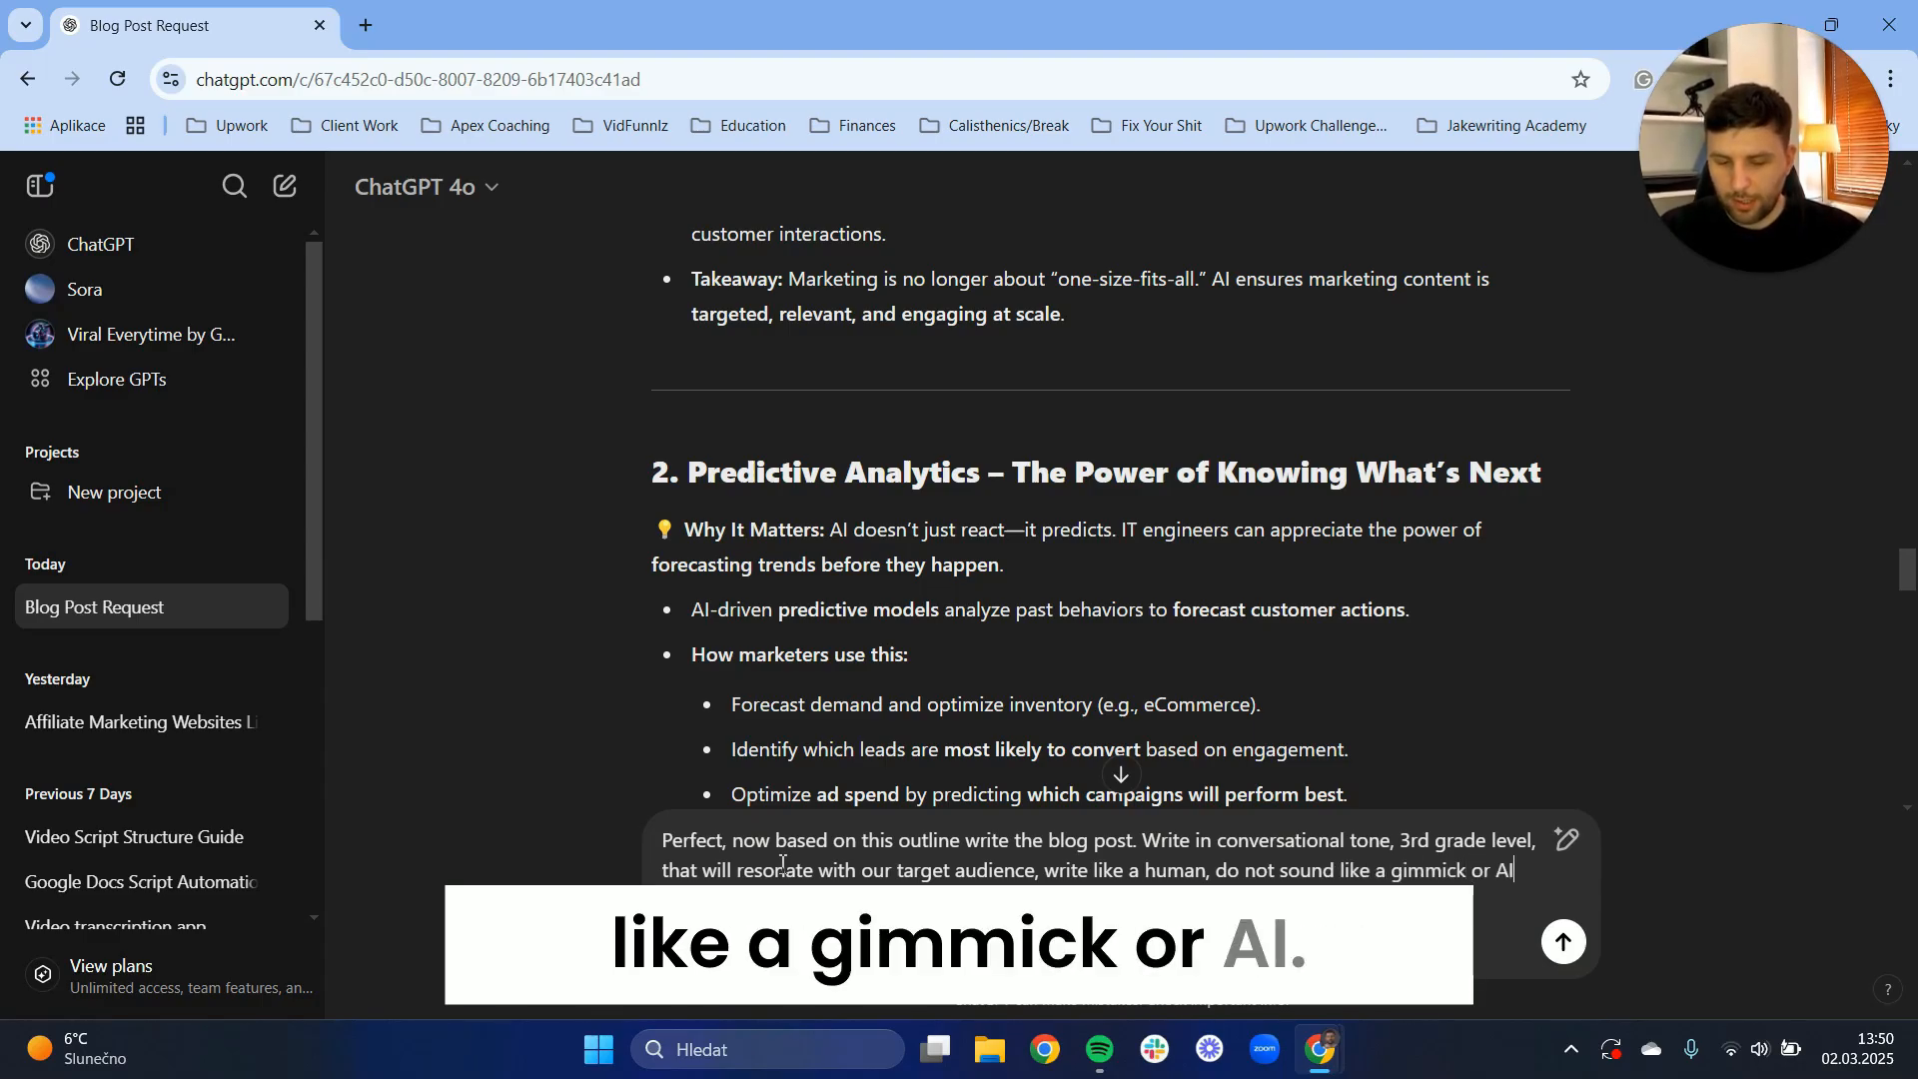
Add "Also make sure the post flows perfectly from one sentence to the other." to the message
type(". A")
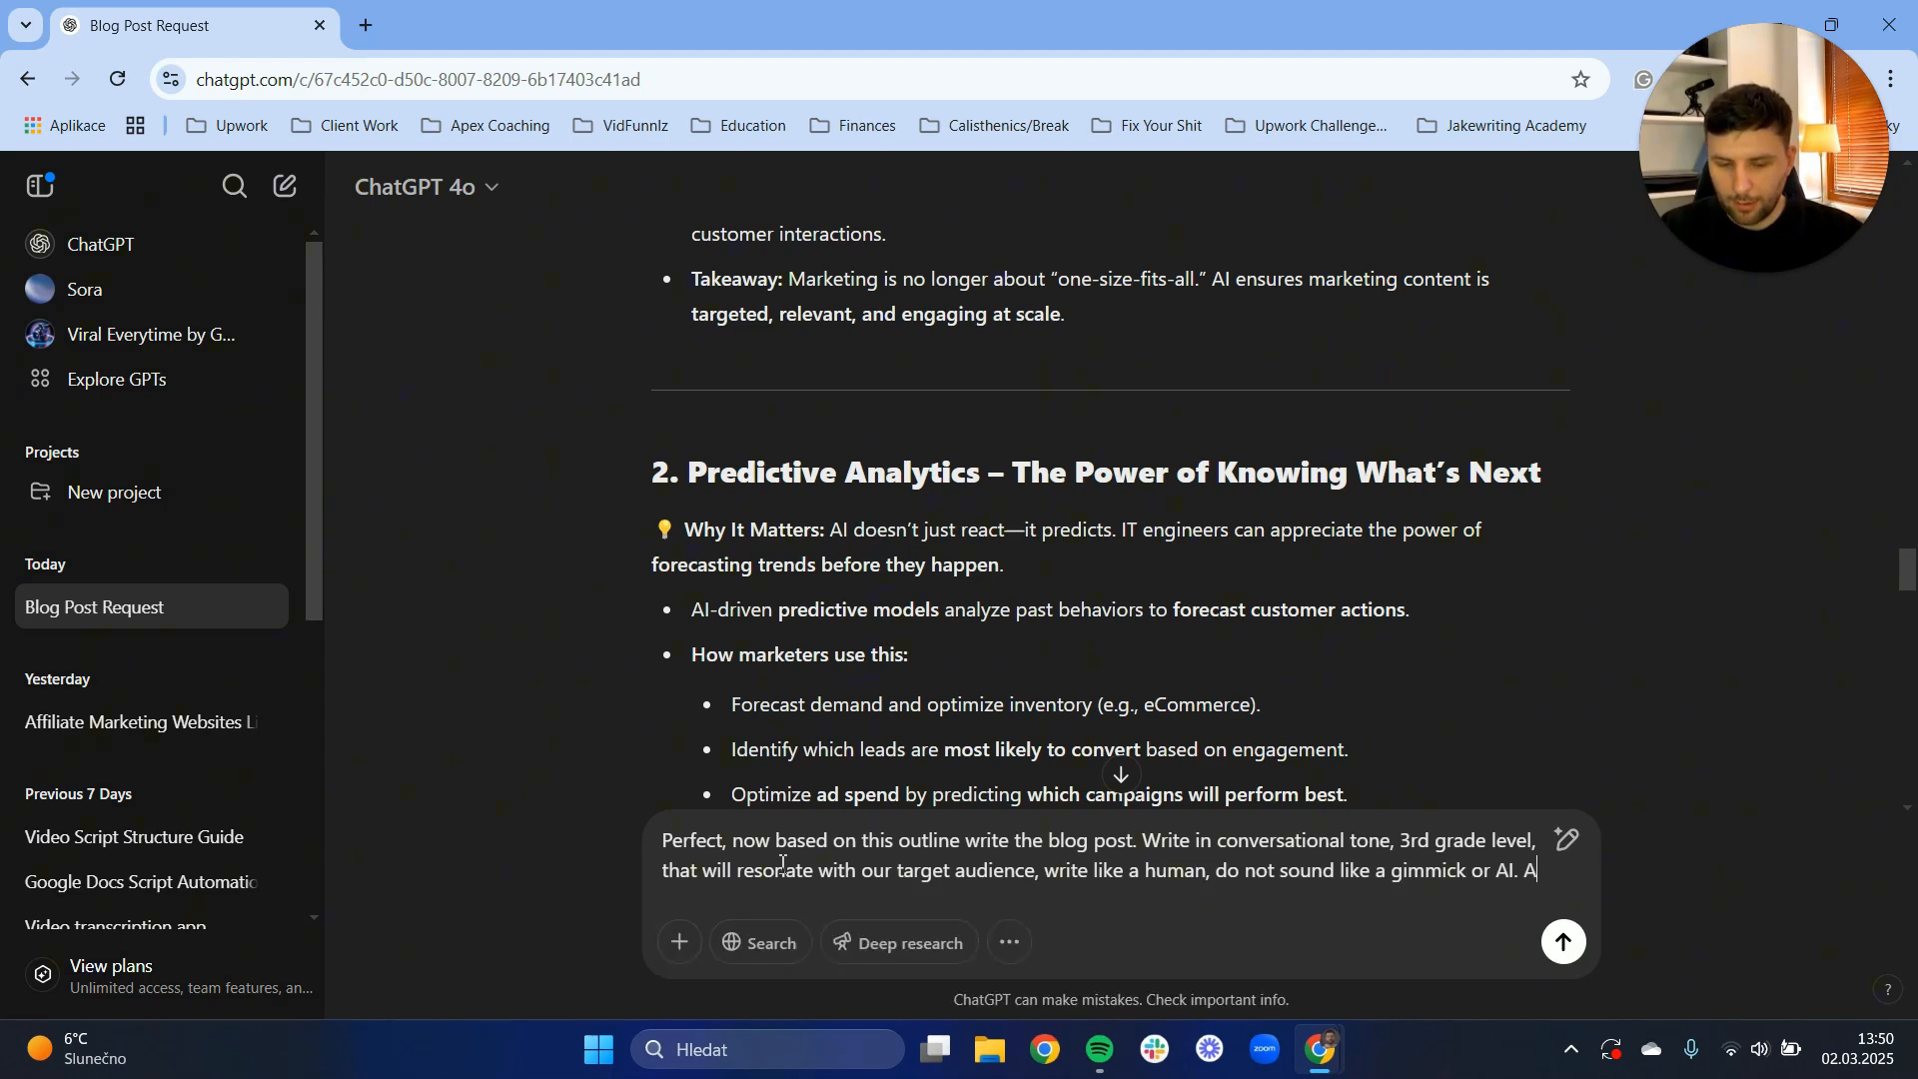
type("lso make sure the post ")
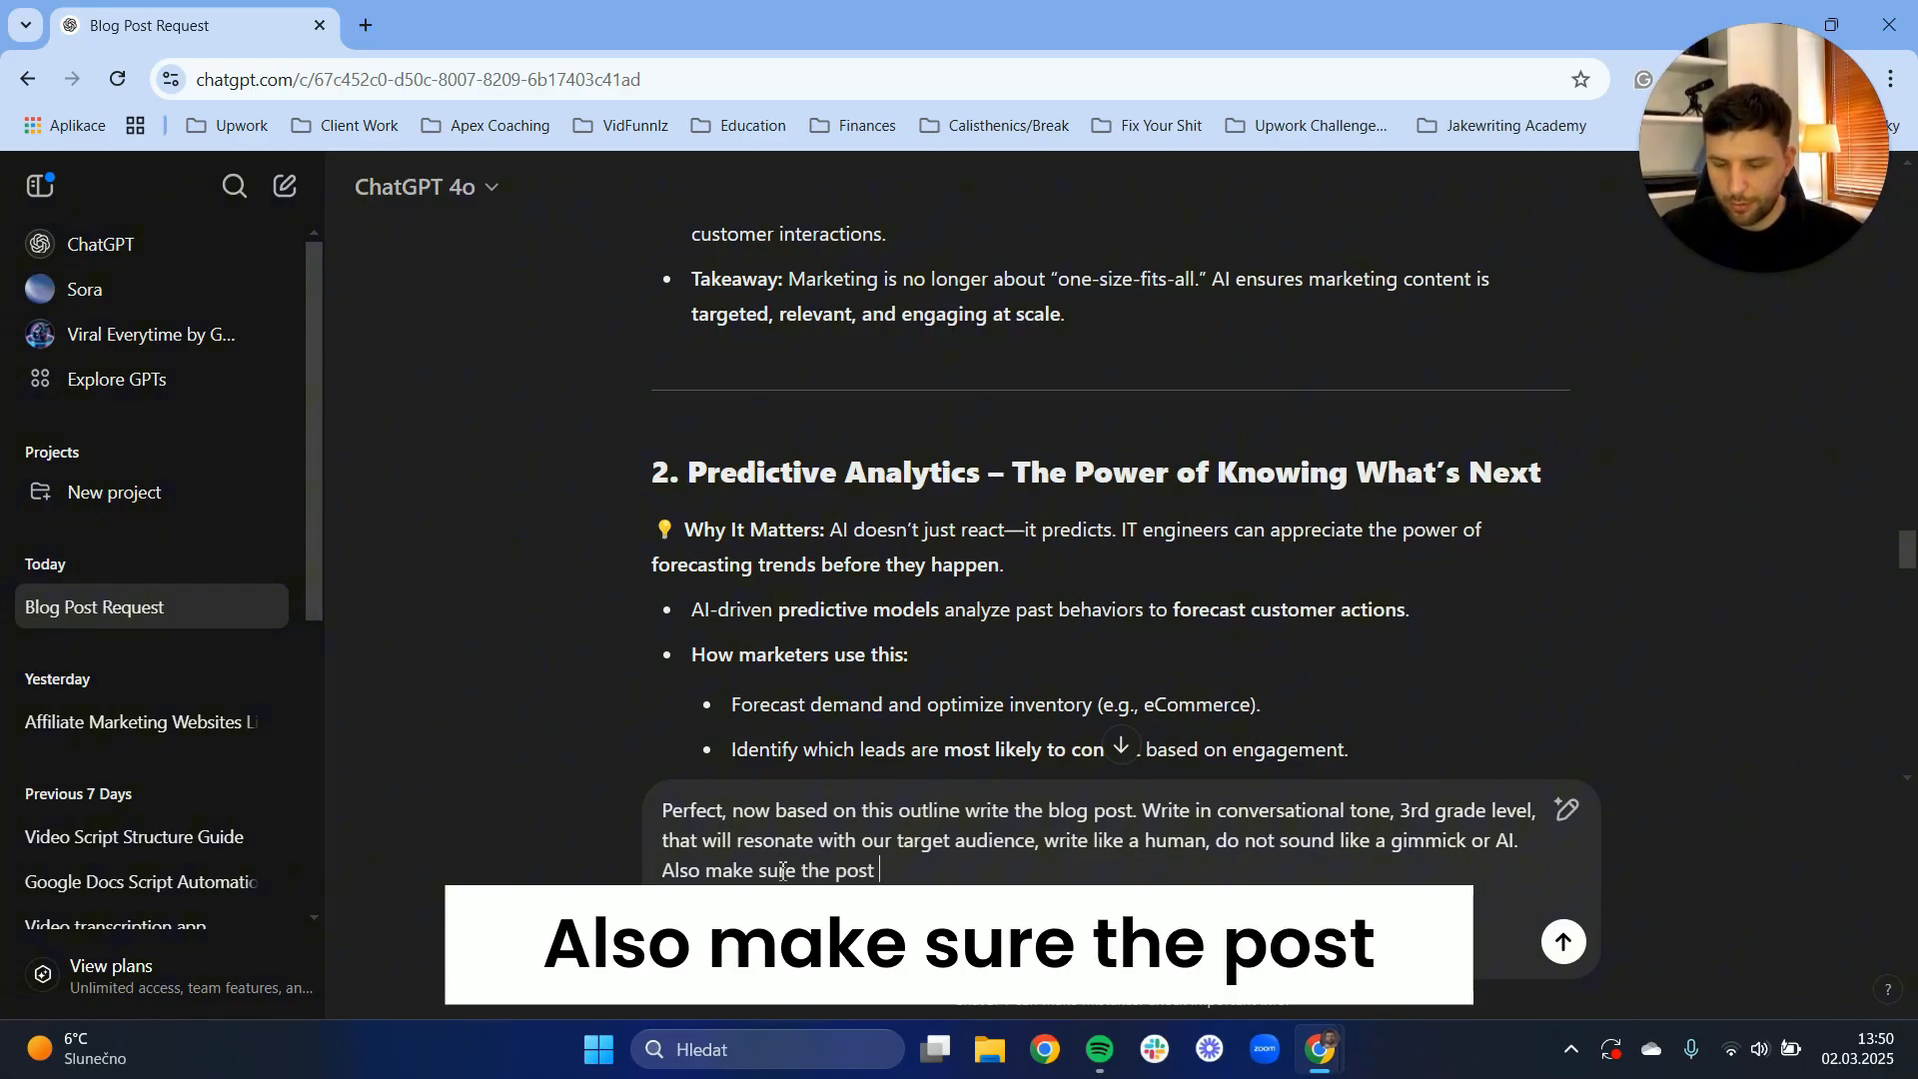
type("flows perfectly ")
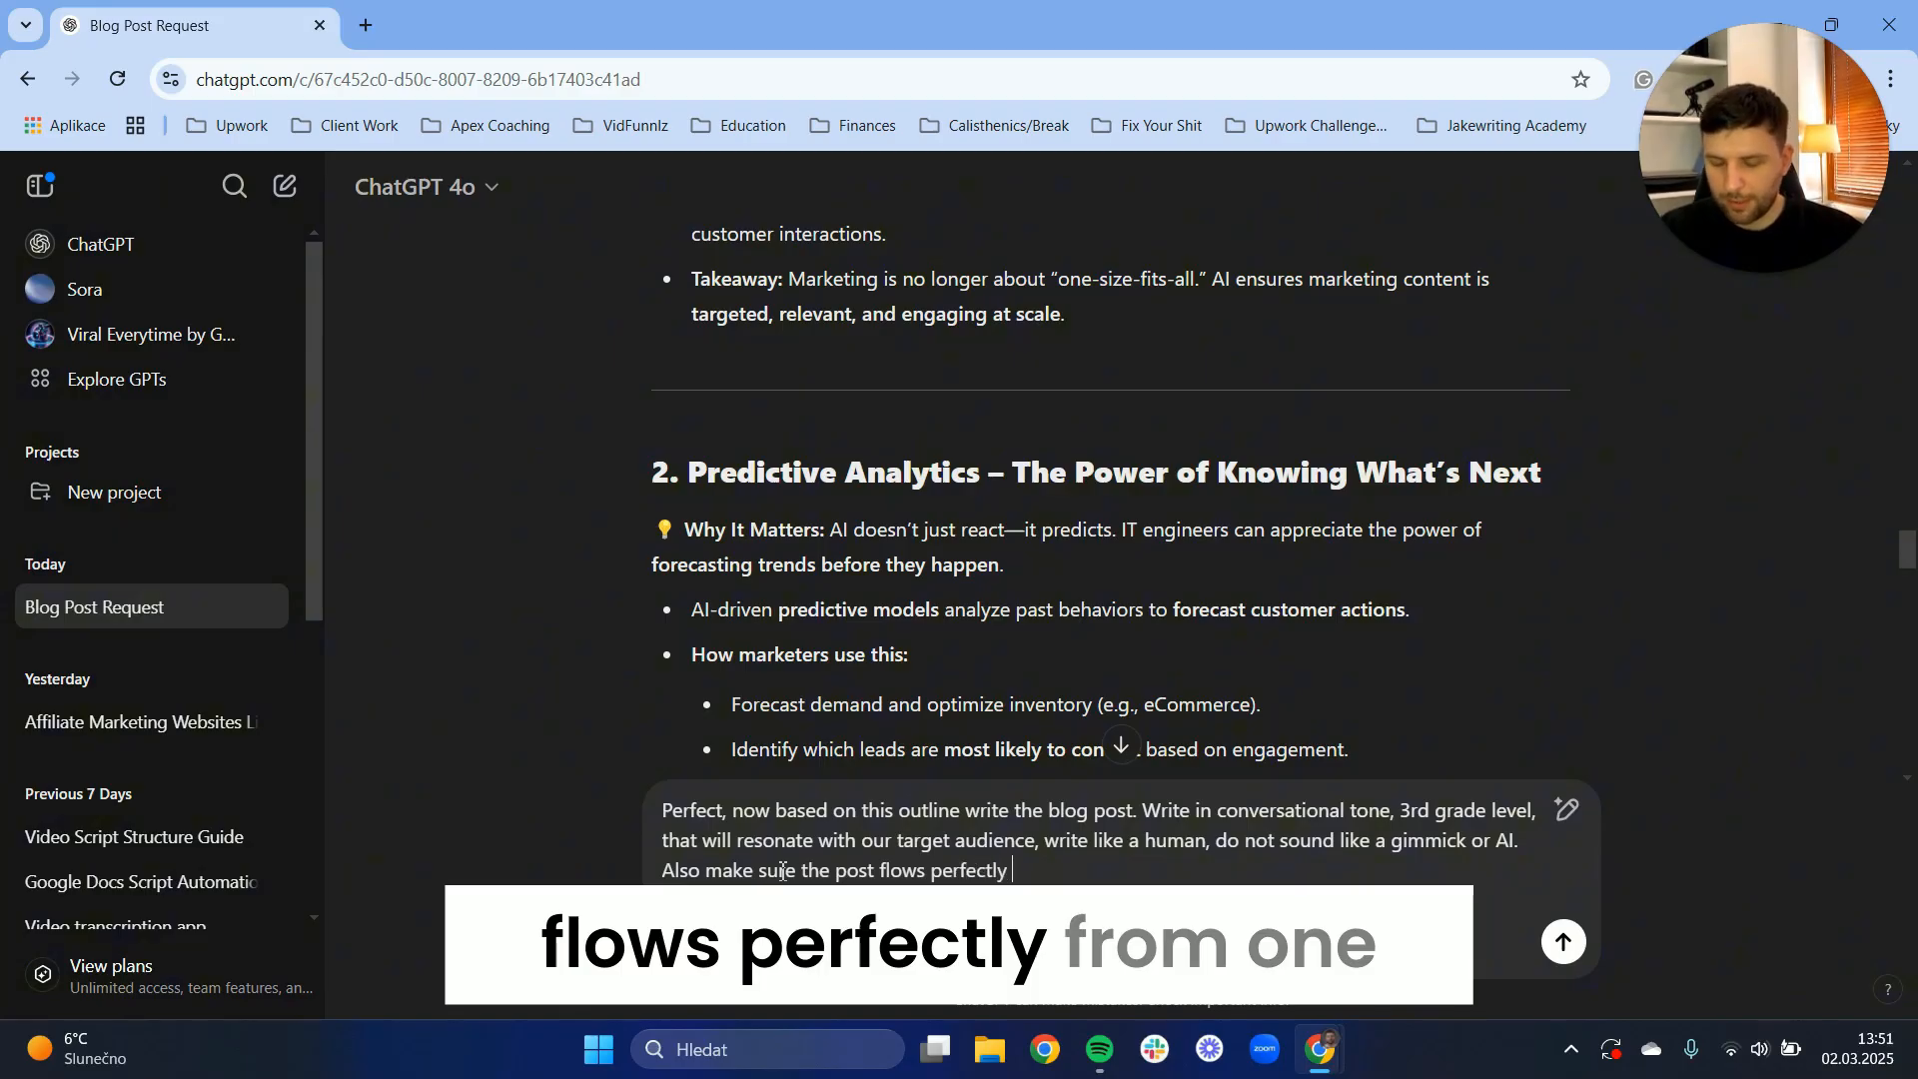
type("from one sen")
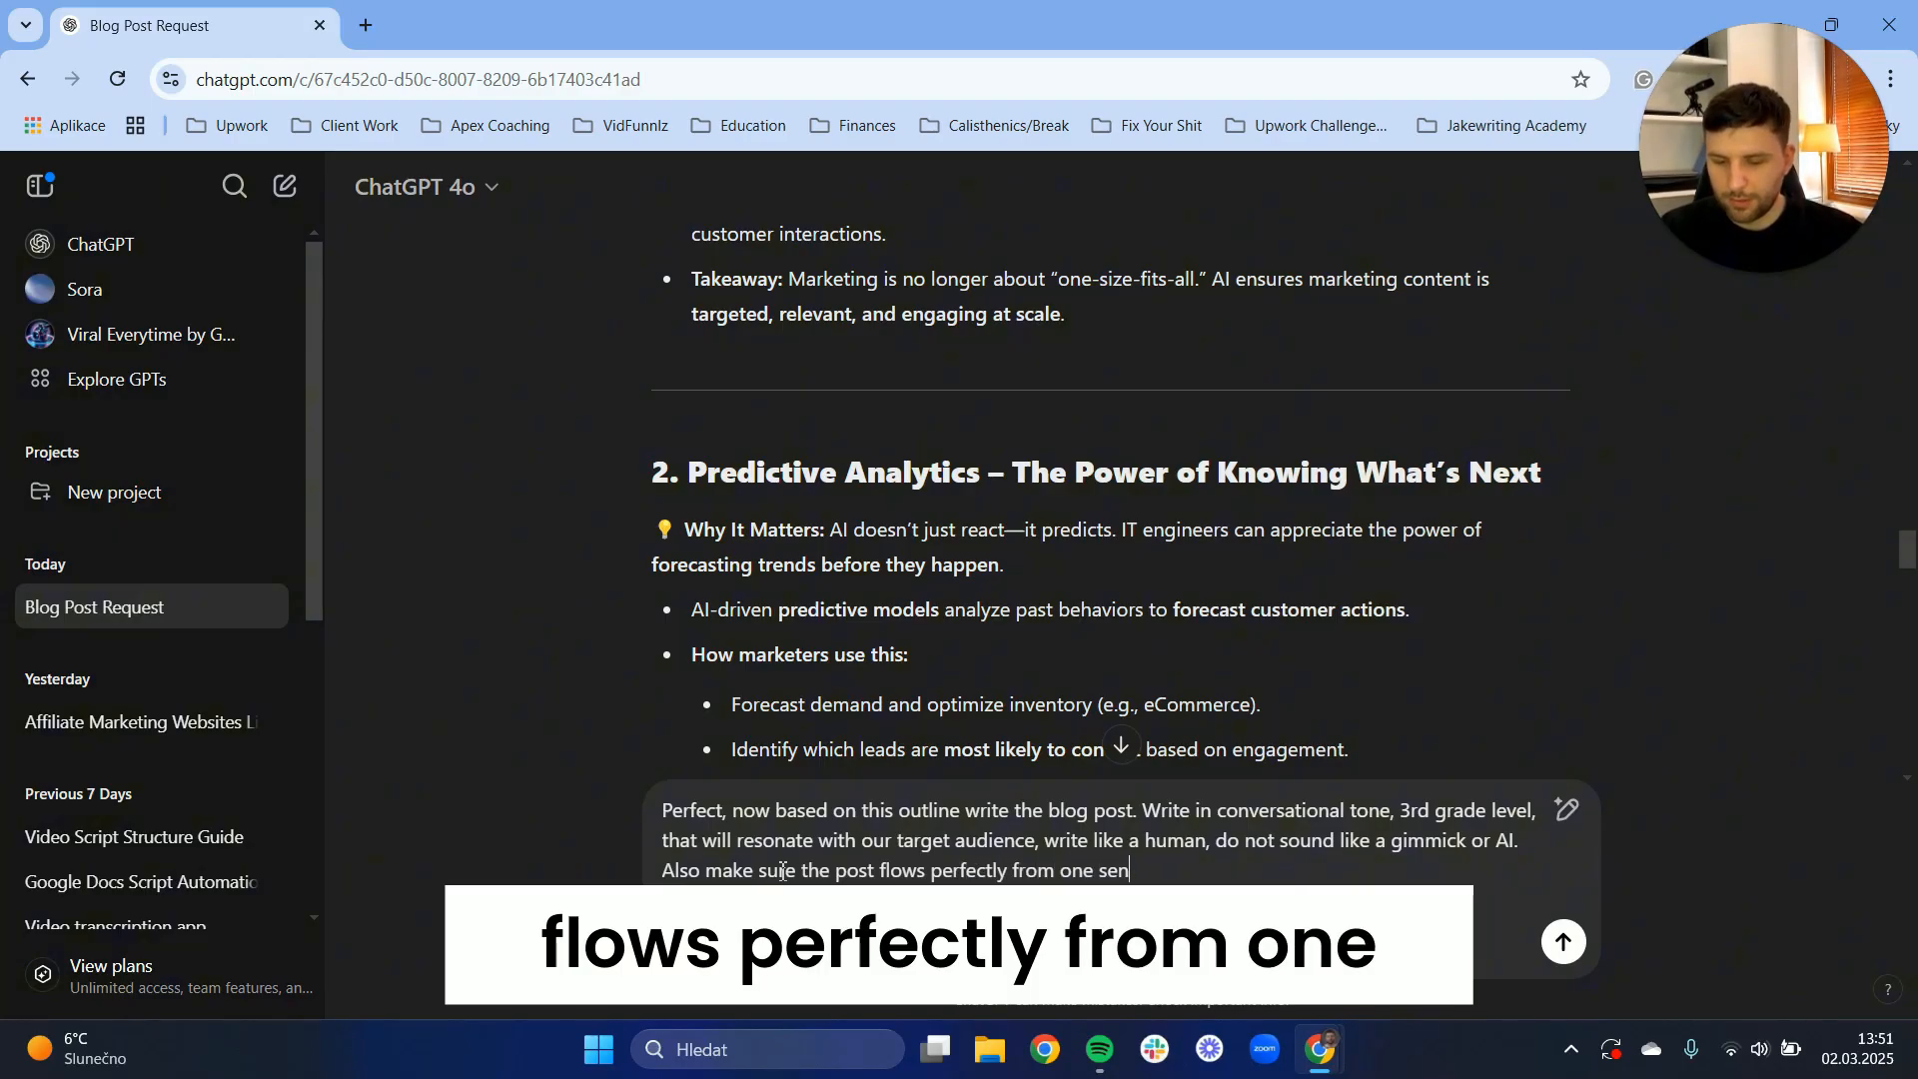
type("tence to the other.  The")
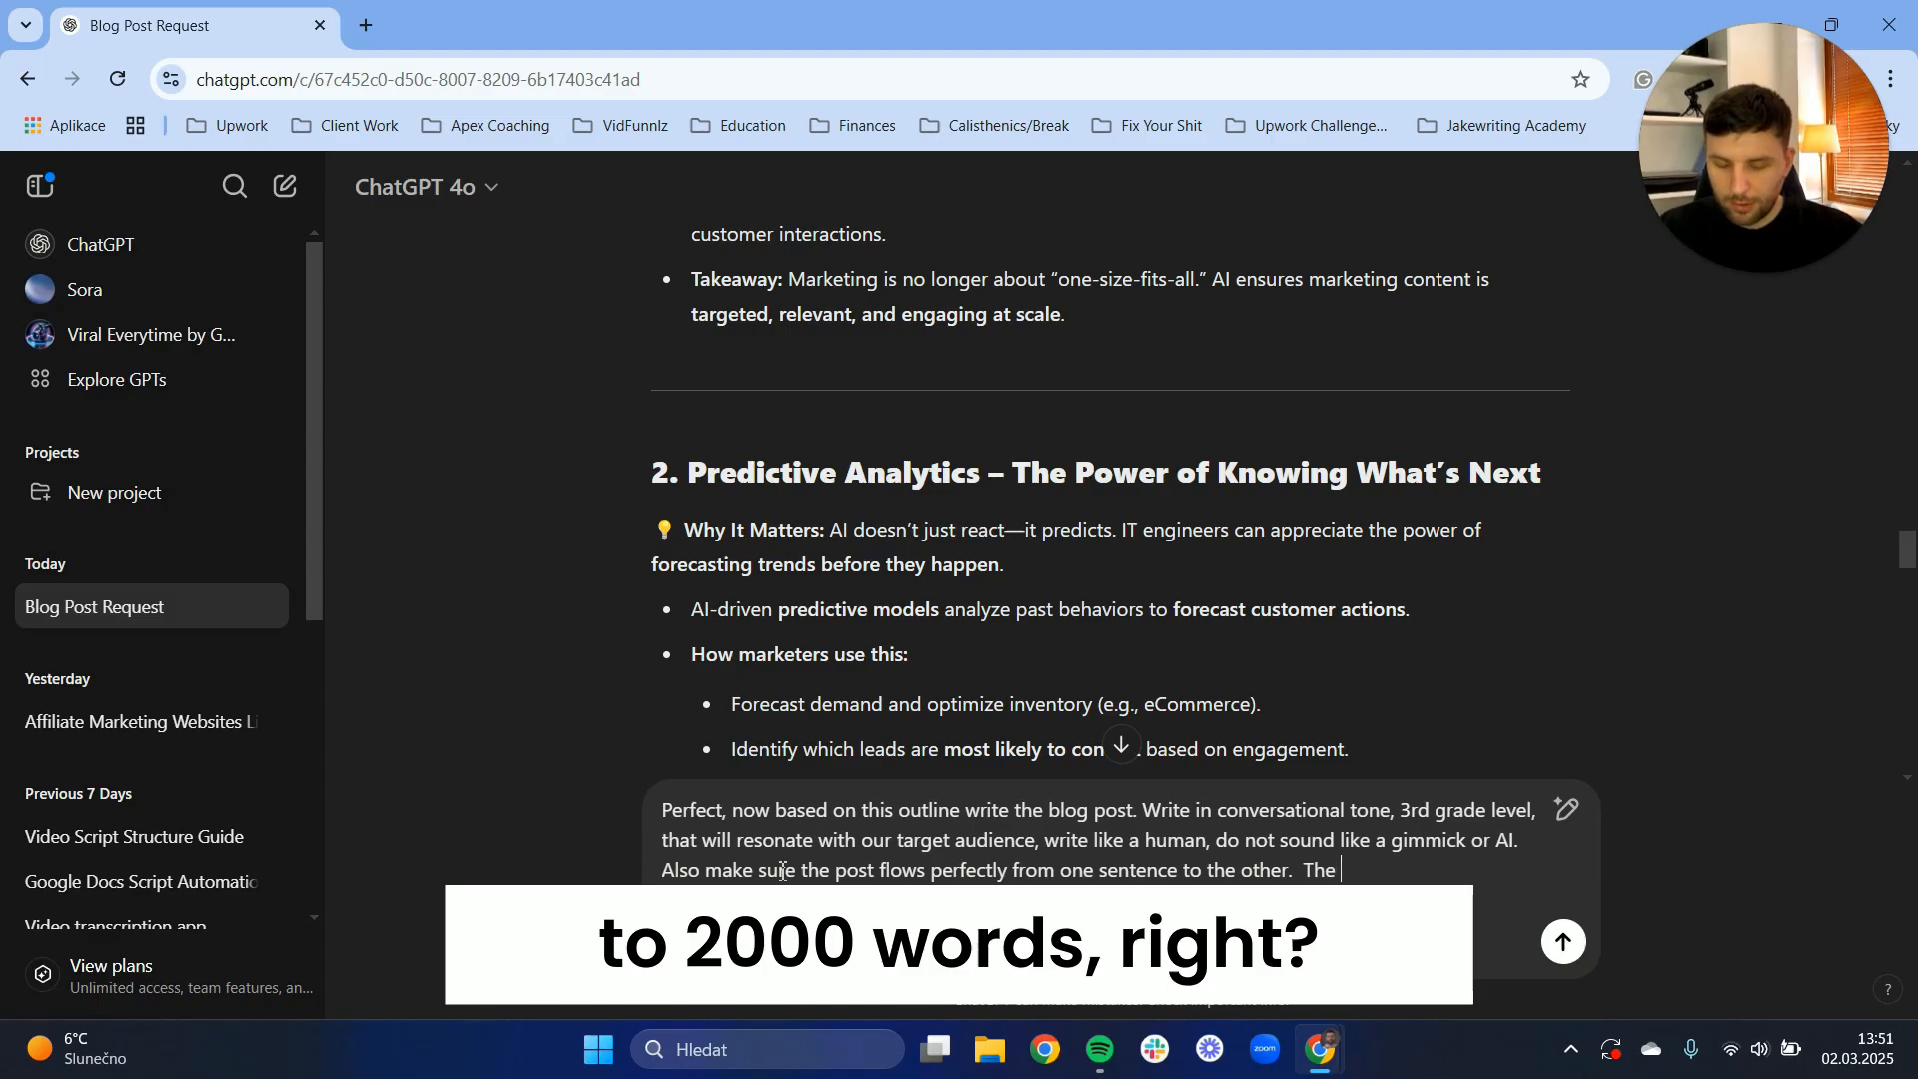
Require a length of "at least 1200 words minimum" and add "Double check if you followed all the commands." to the message
type("length must be at least 1")
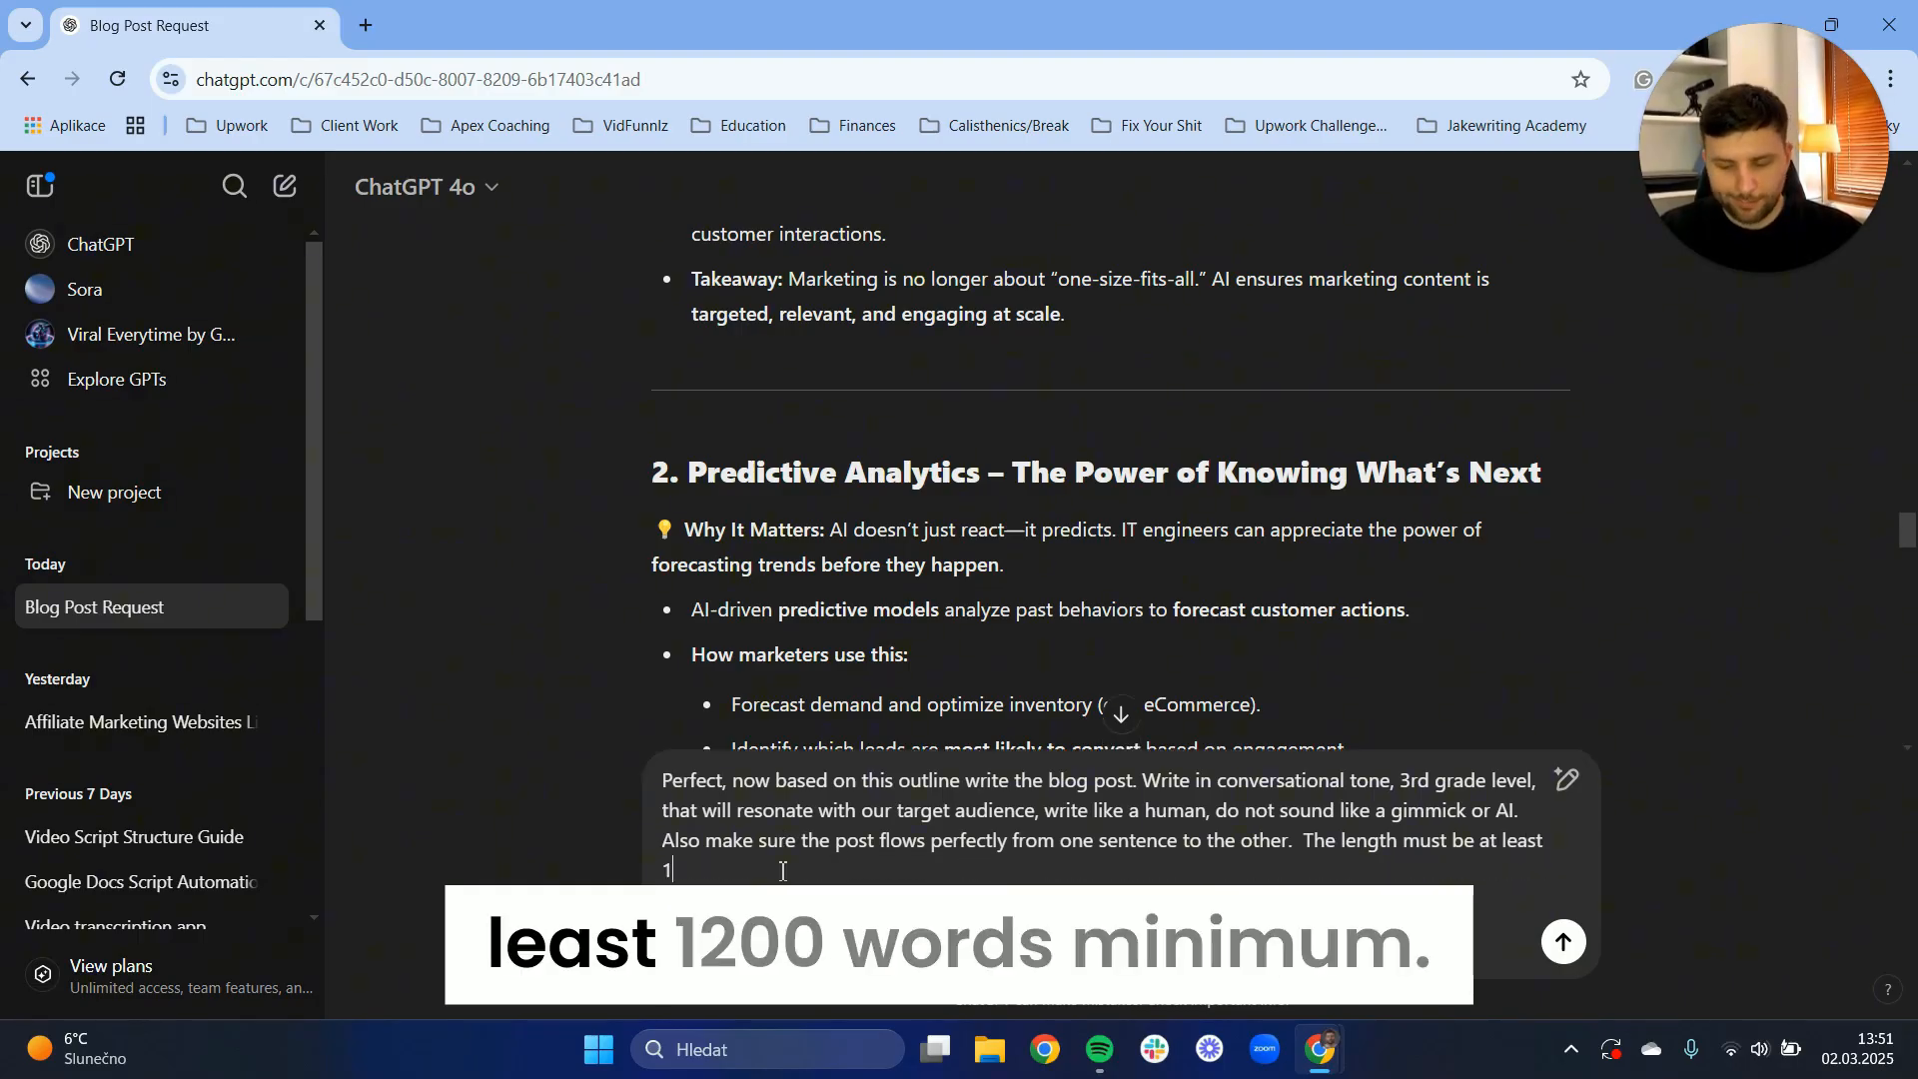
type("200 words min")
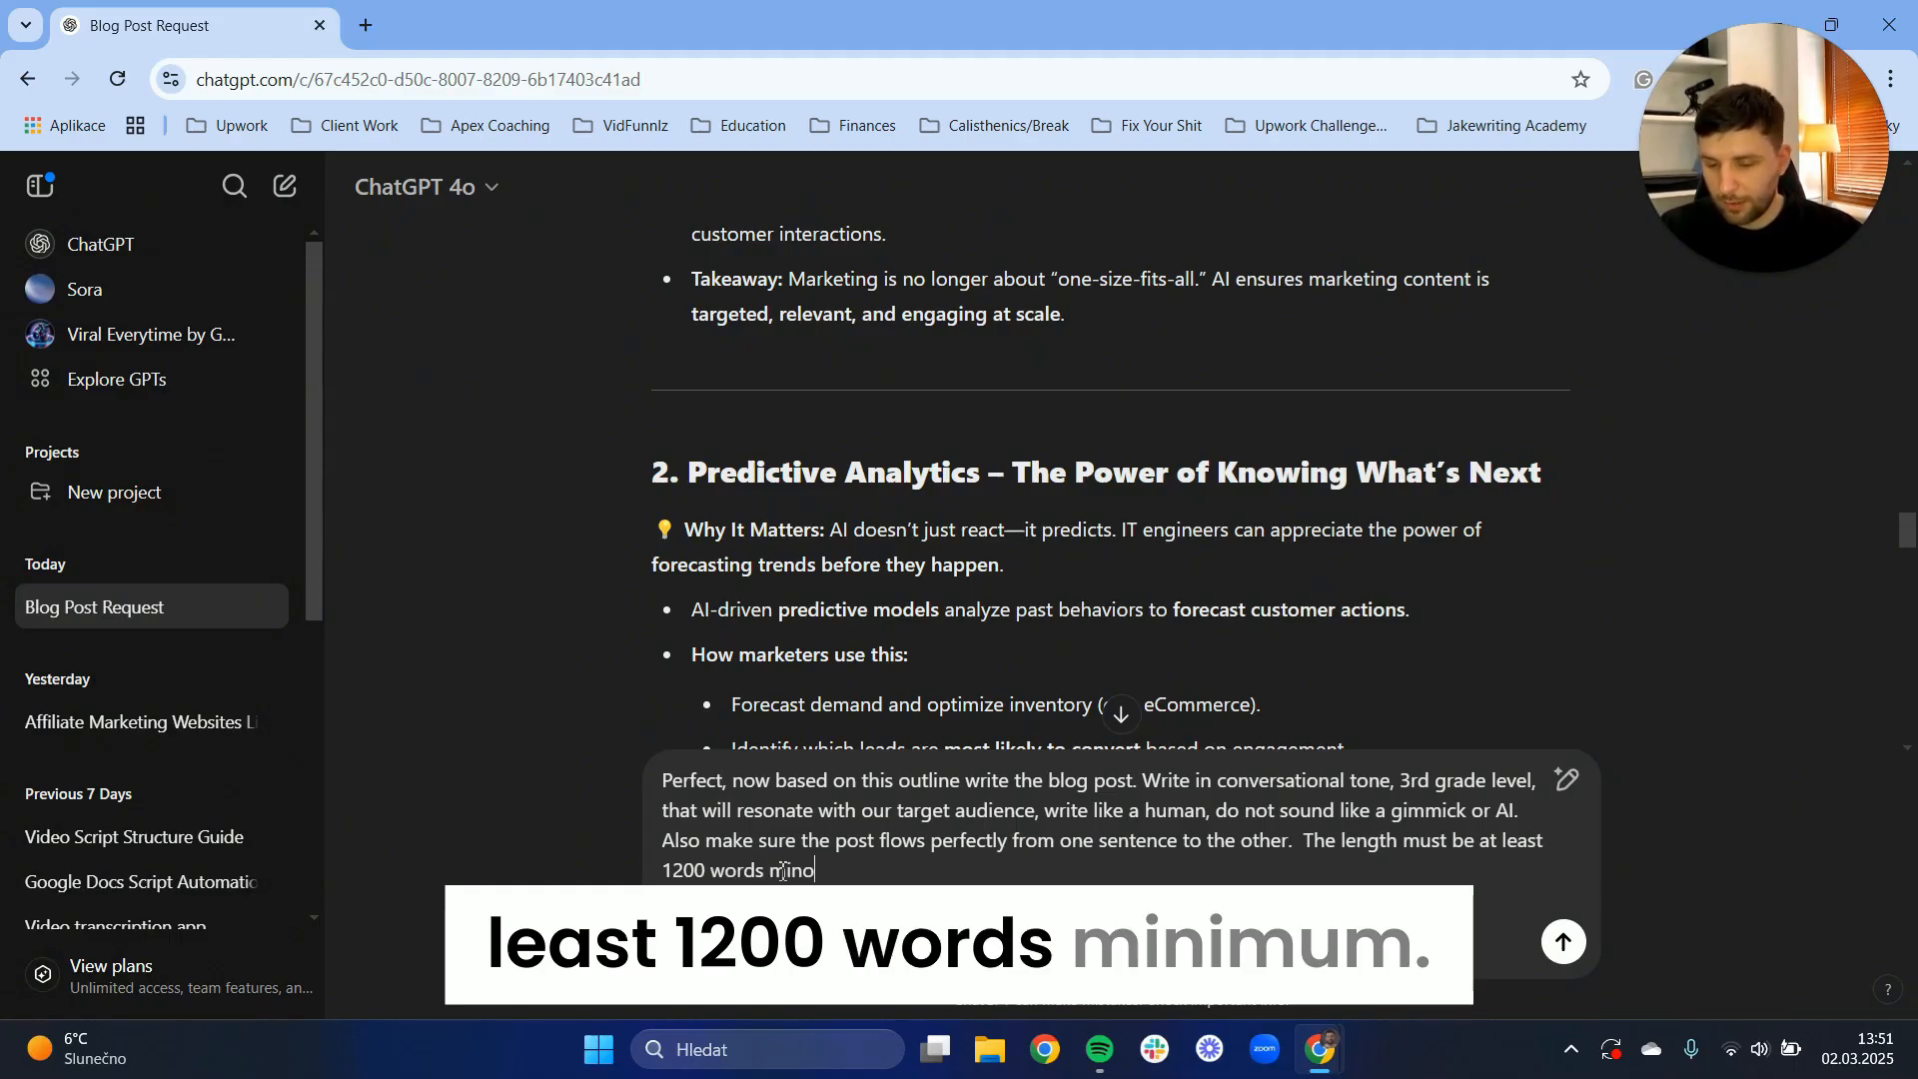
type("imum. Double check if you followed al")
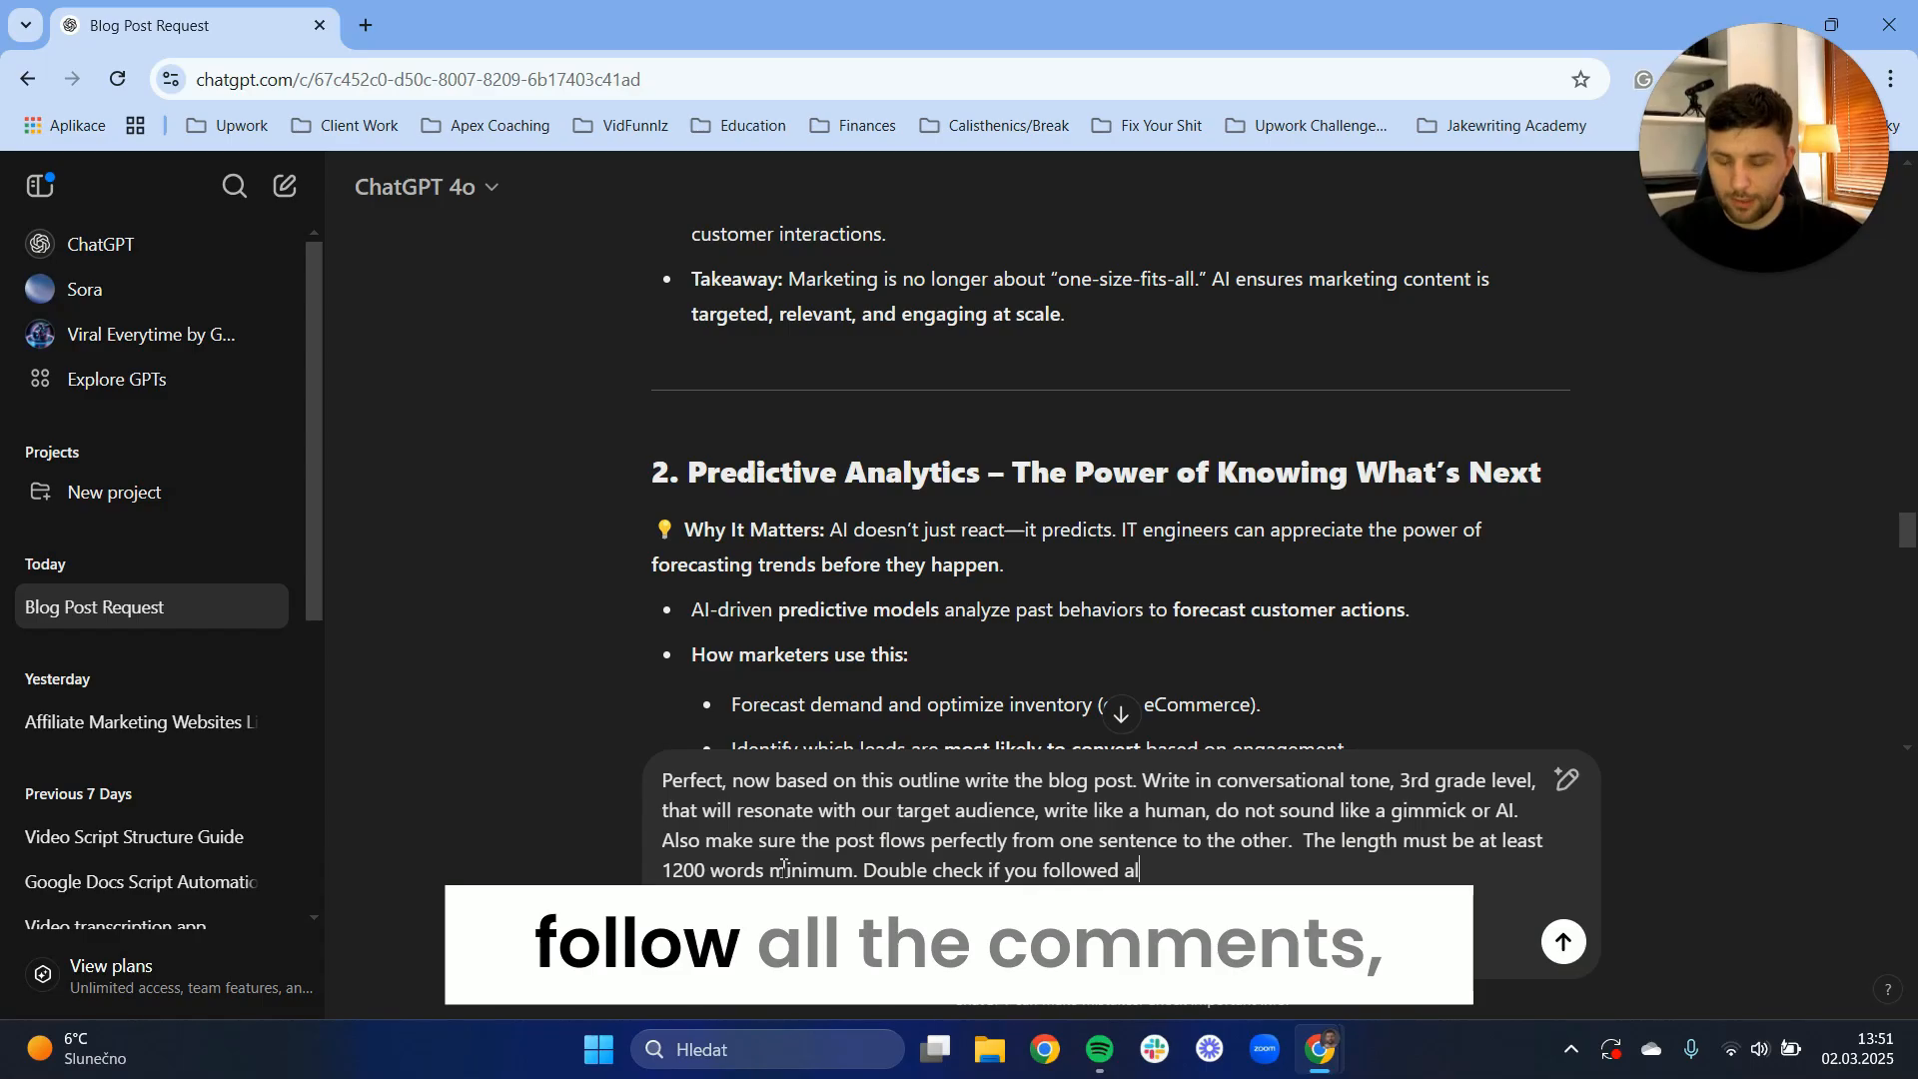
type("l the commands.")
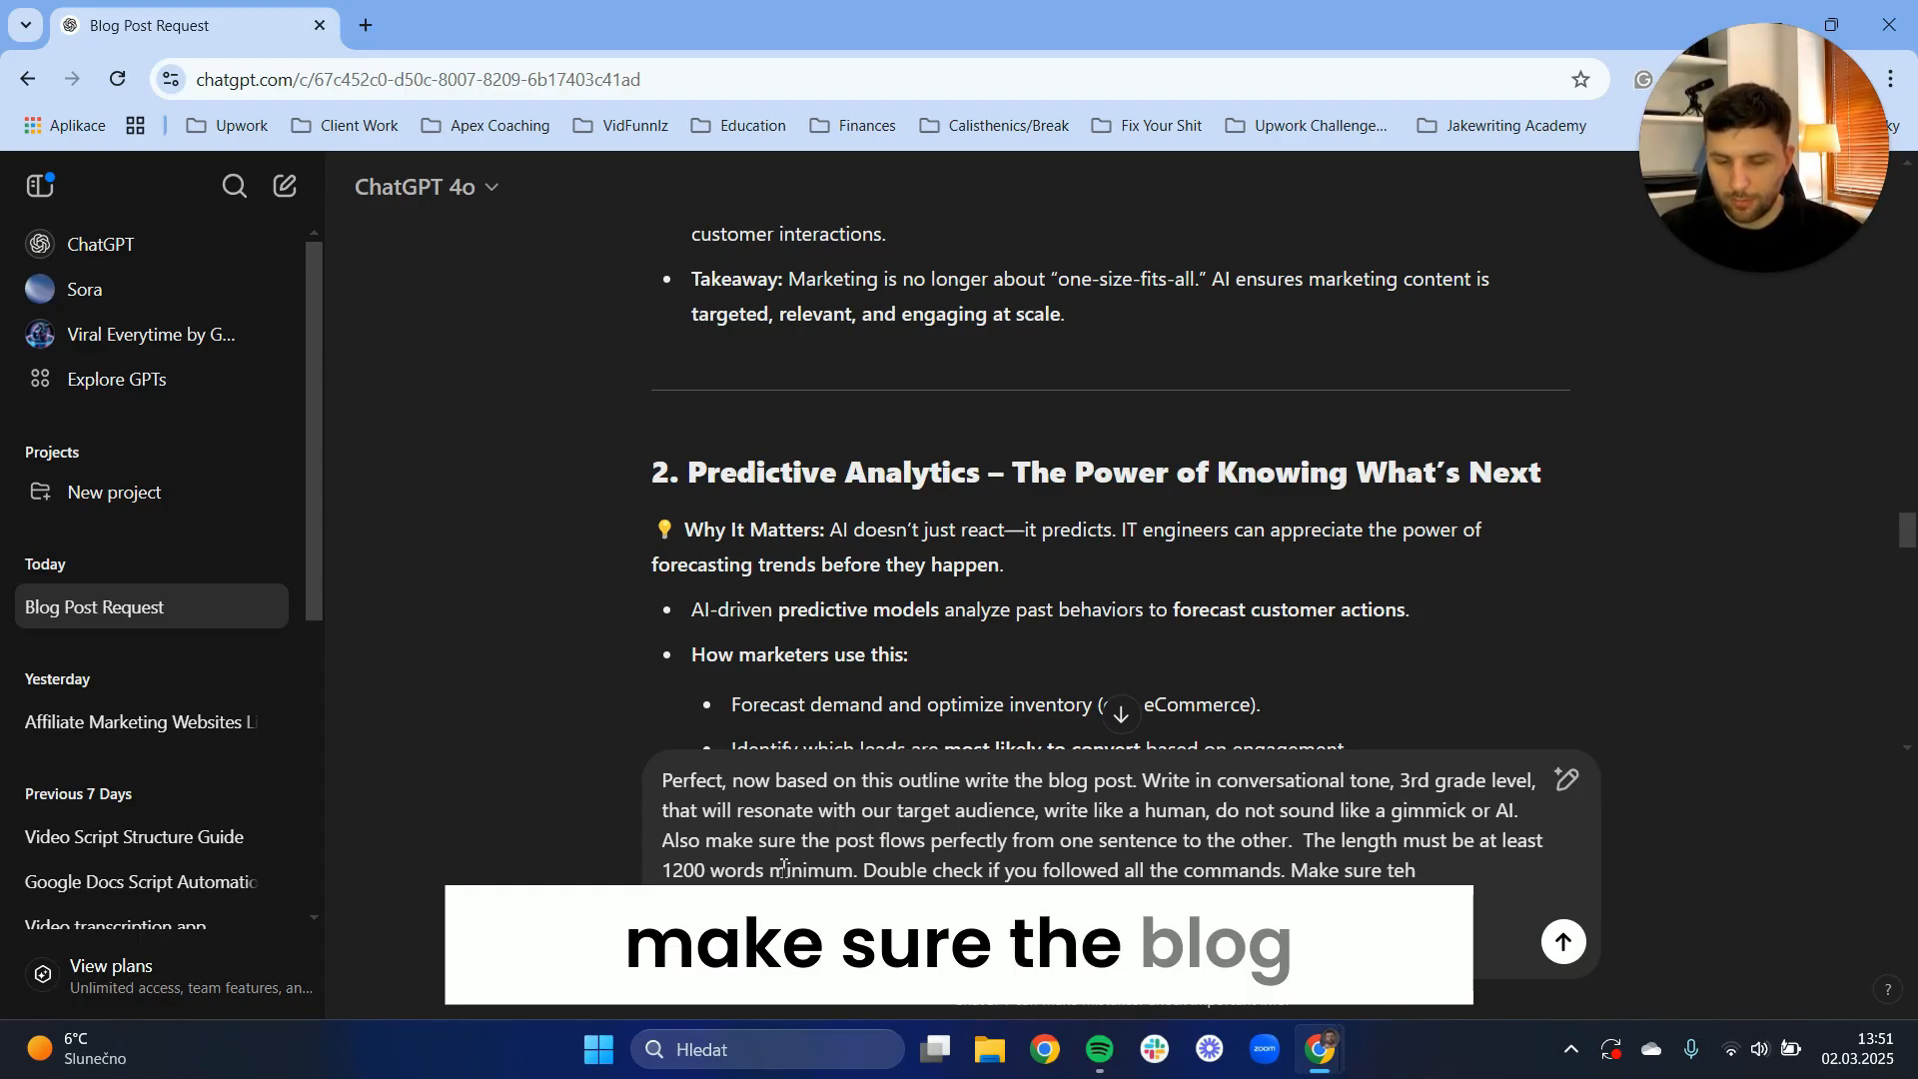
Finish the message with "Make sure the blog post is very easy to read and navigate through."
type(" Make sure the blog post is")
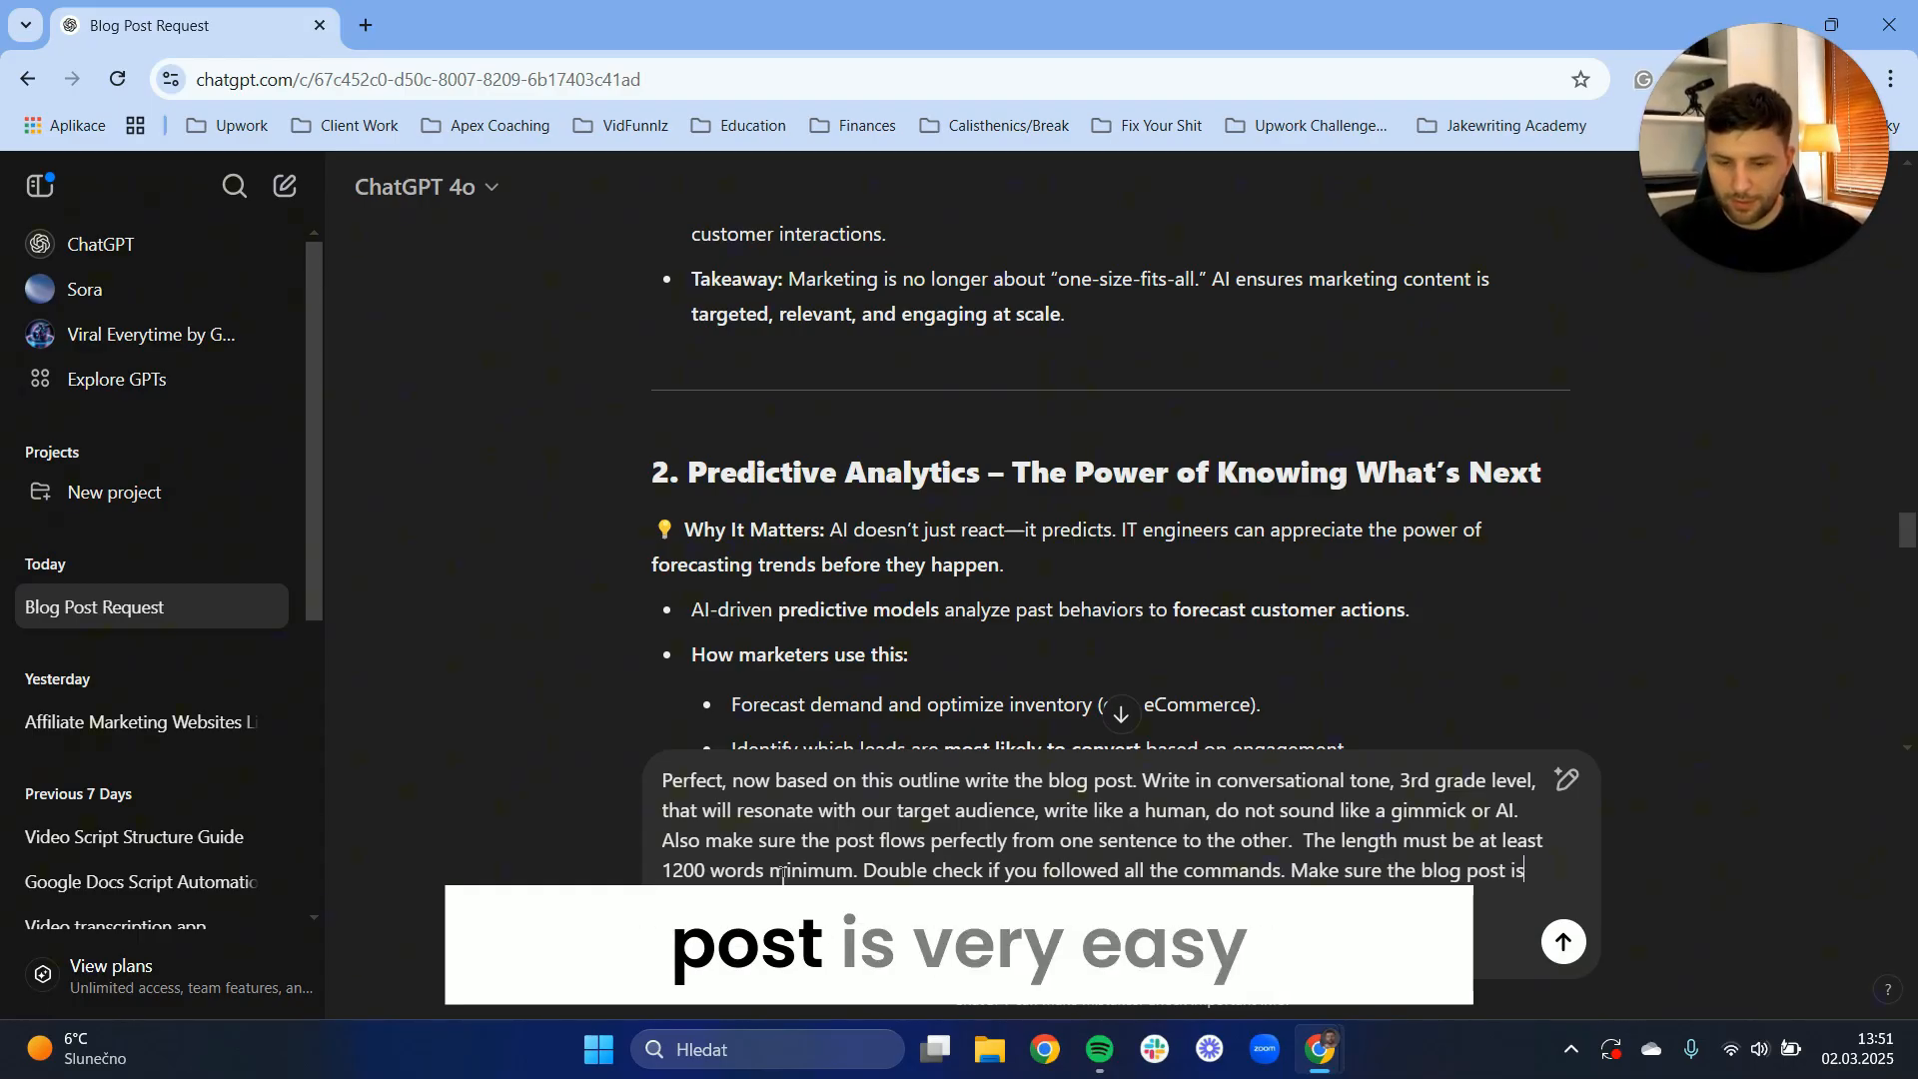
type(" very easy to ")
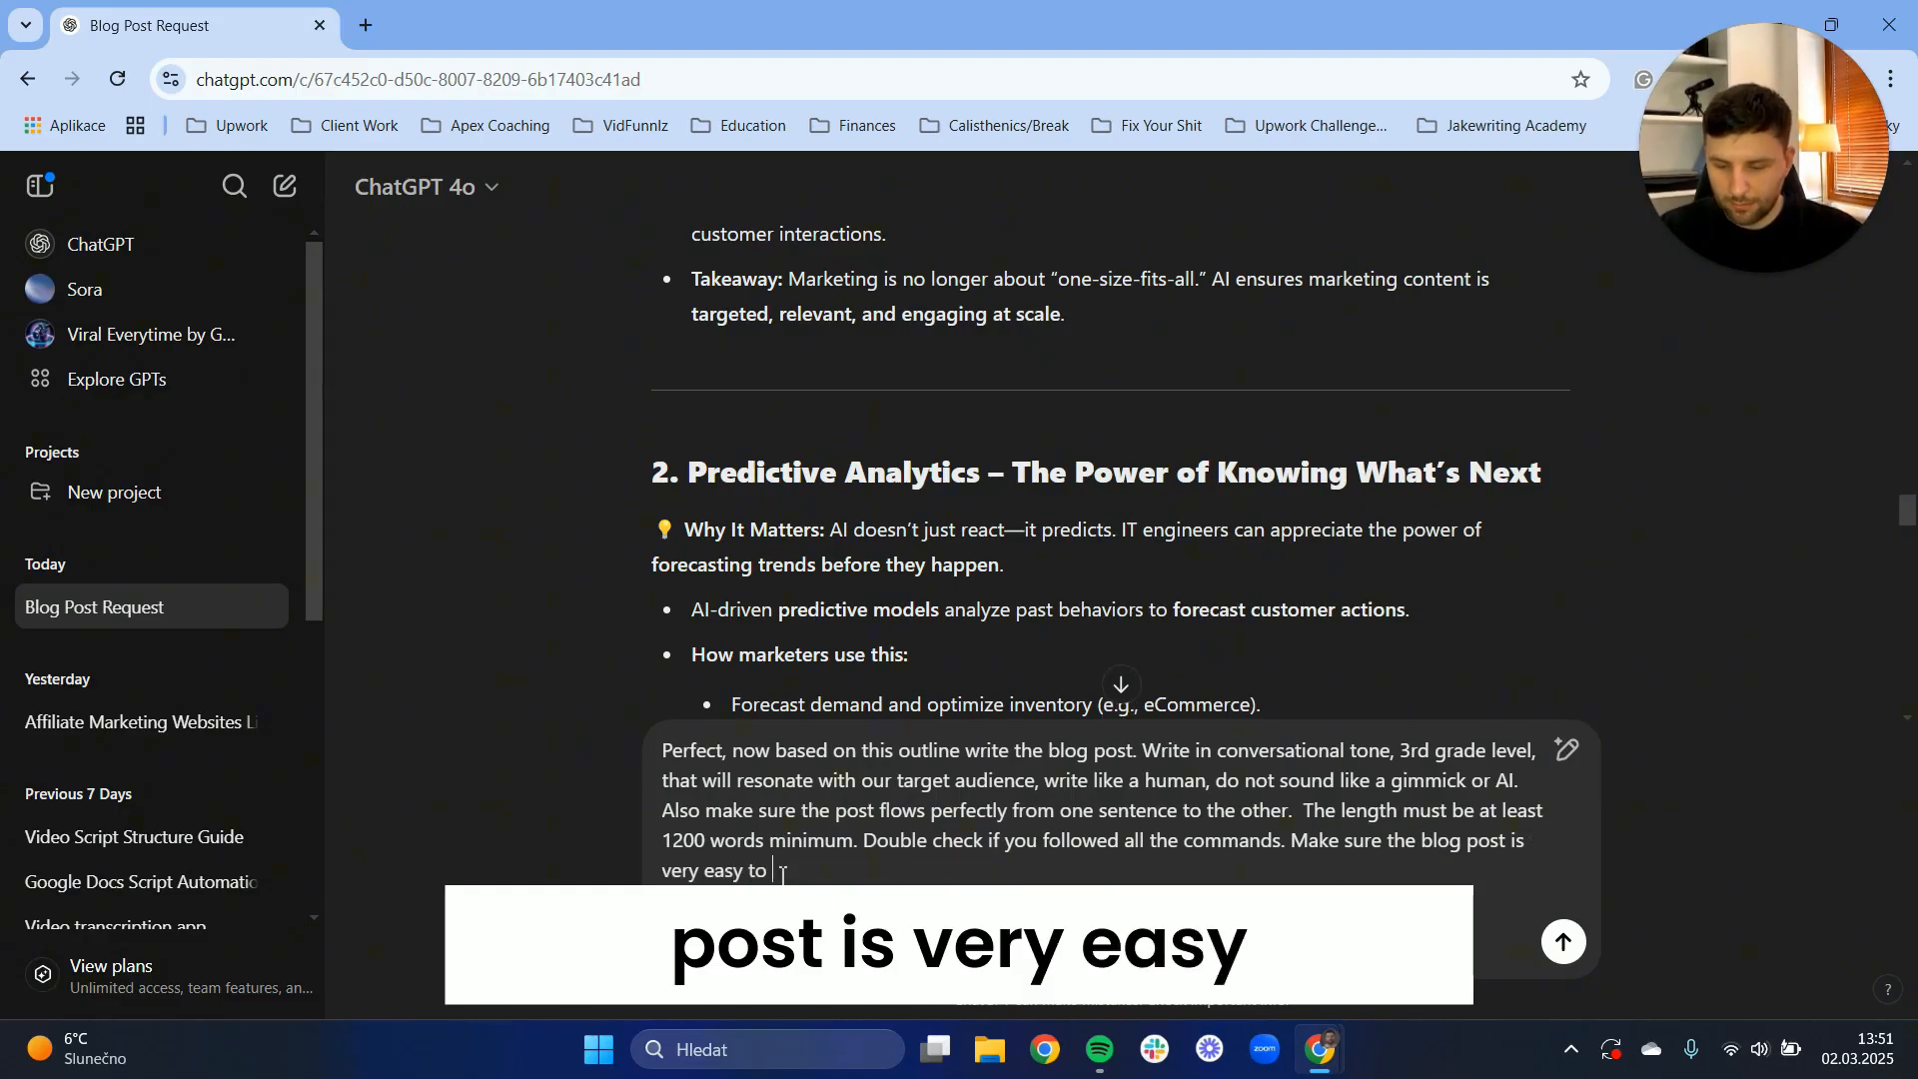
type("read and navigate through.")
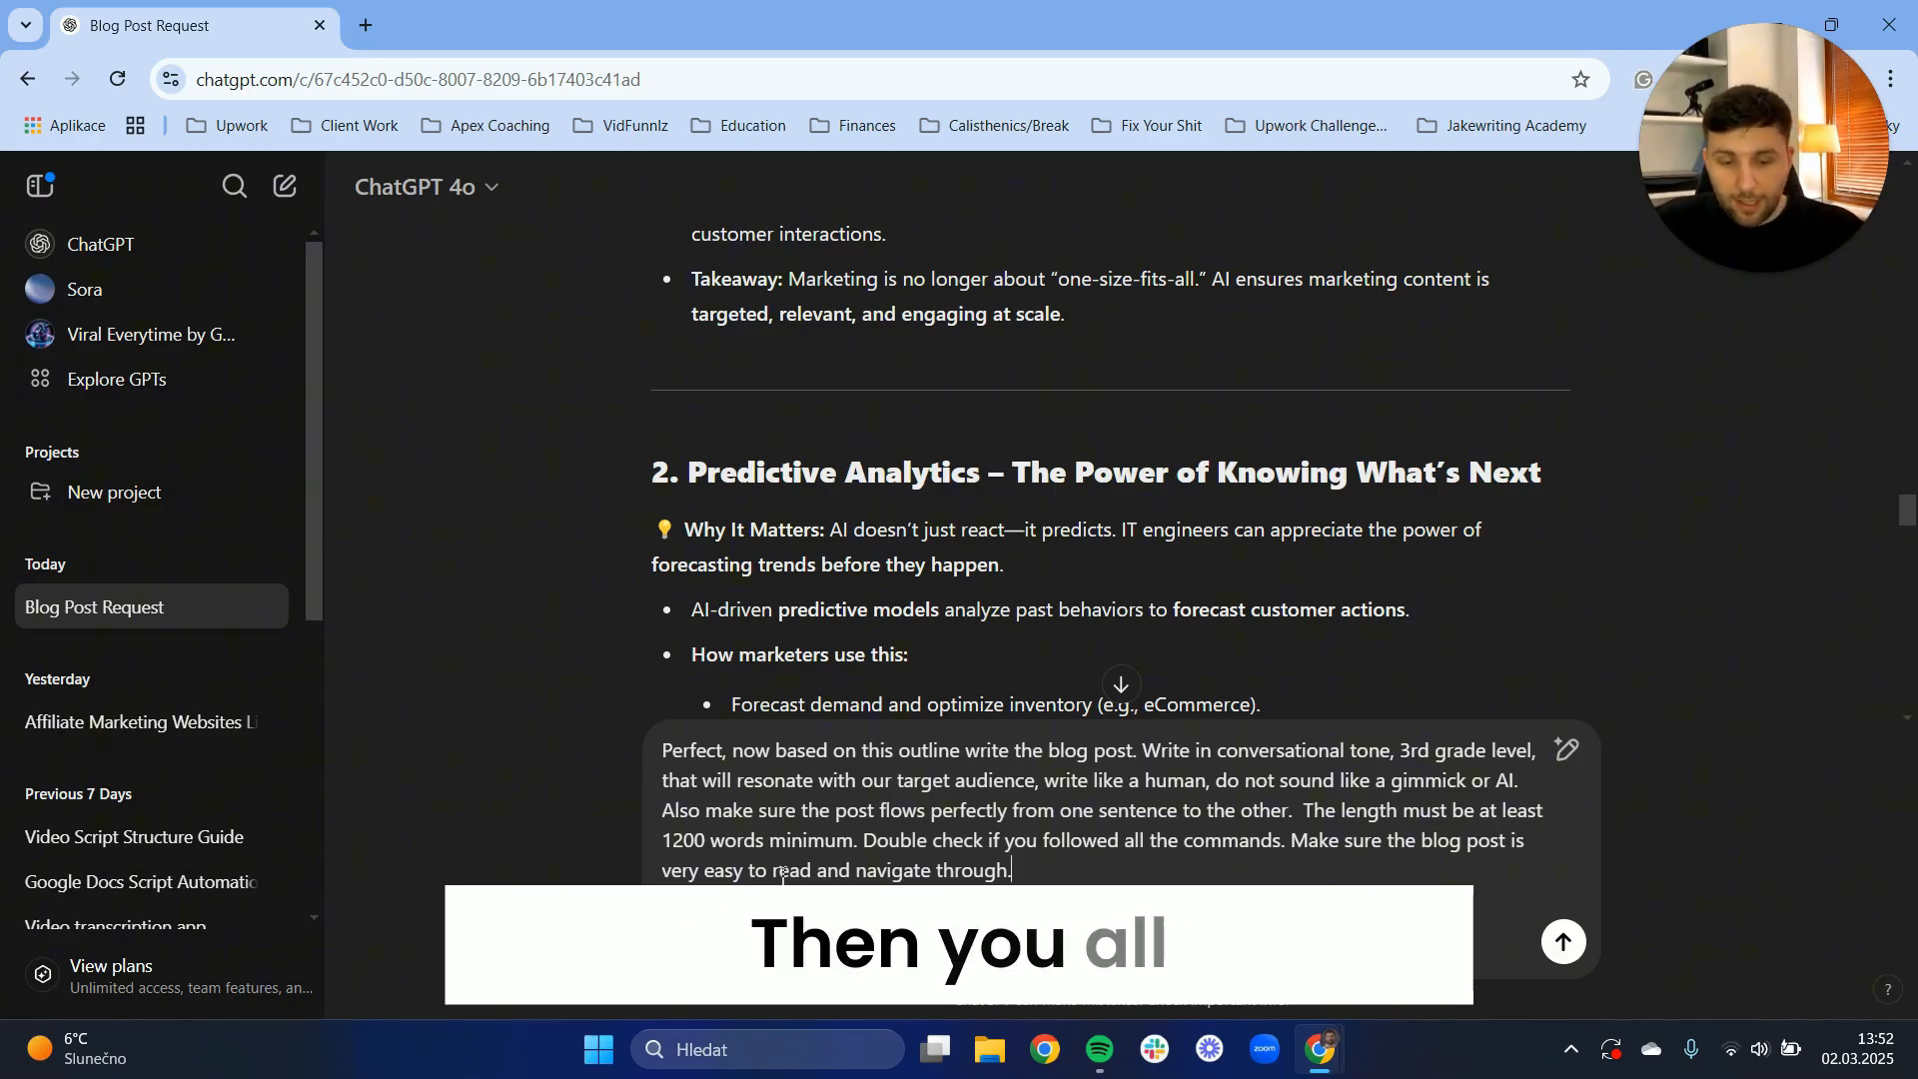
Reread the writing instructions on audience, length and readability in the drafted message and send it
left_click_drag(744, 783, 1035, 787)
left_click(1035, 789)
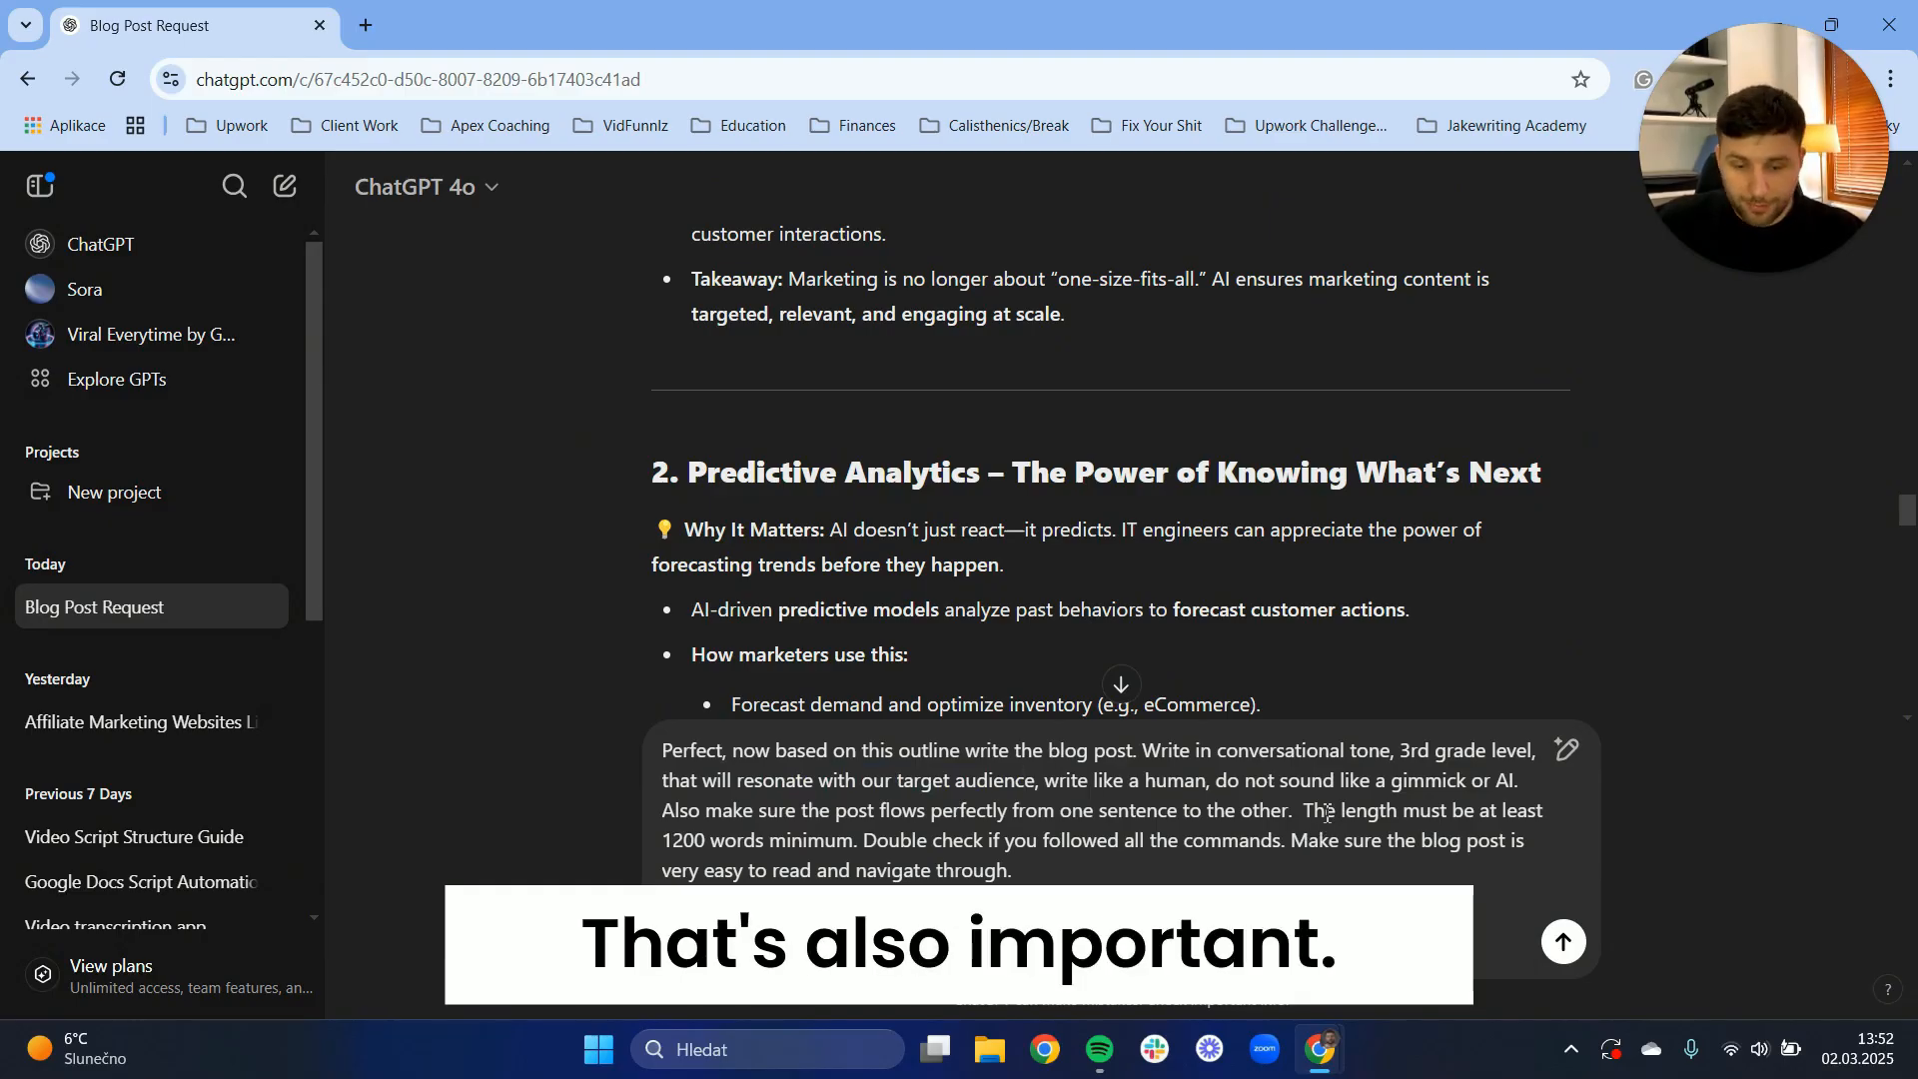
left_click_drag(1303, 811, 1286, 841)
left_click(1079, 800)
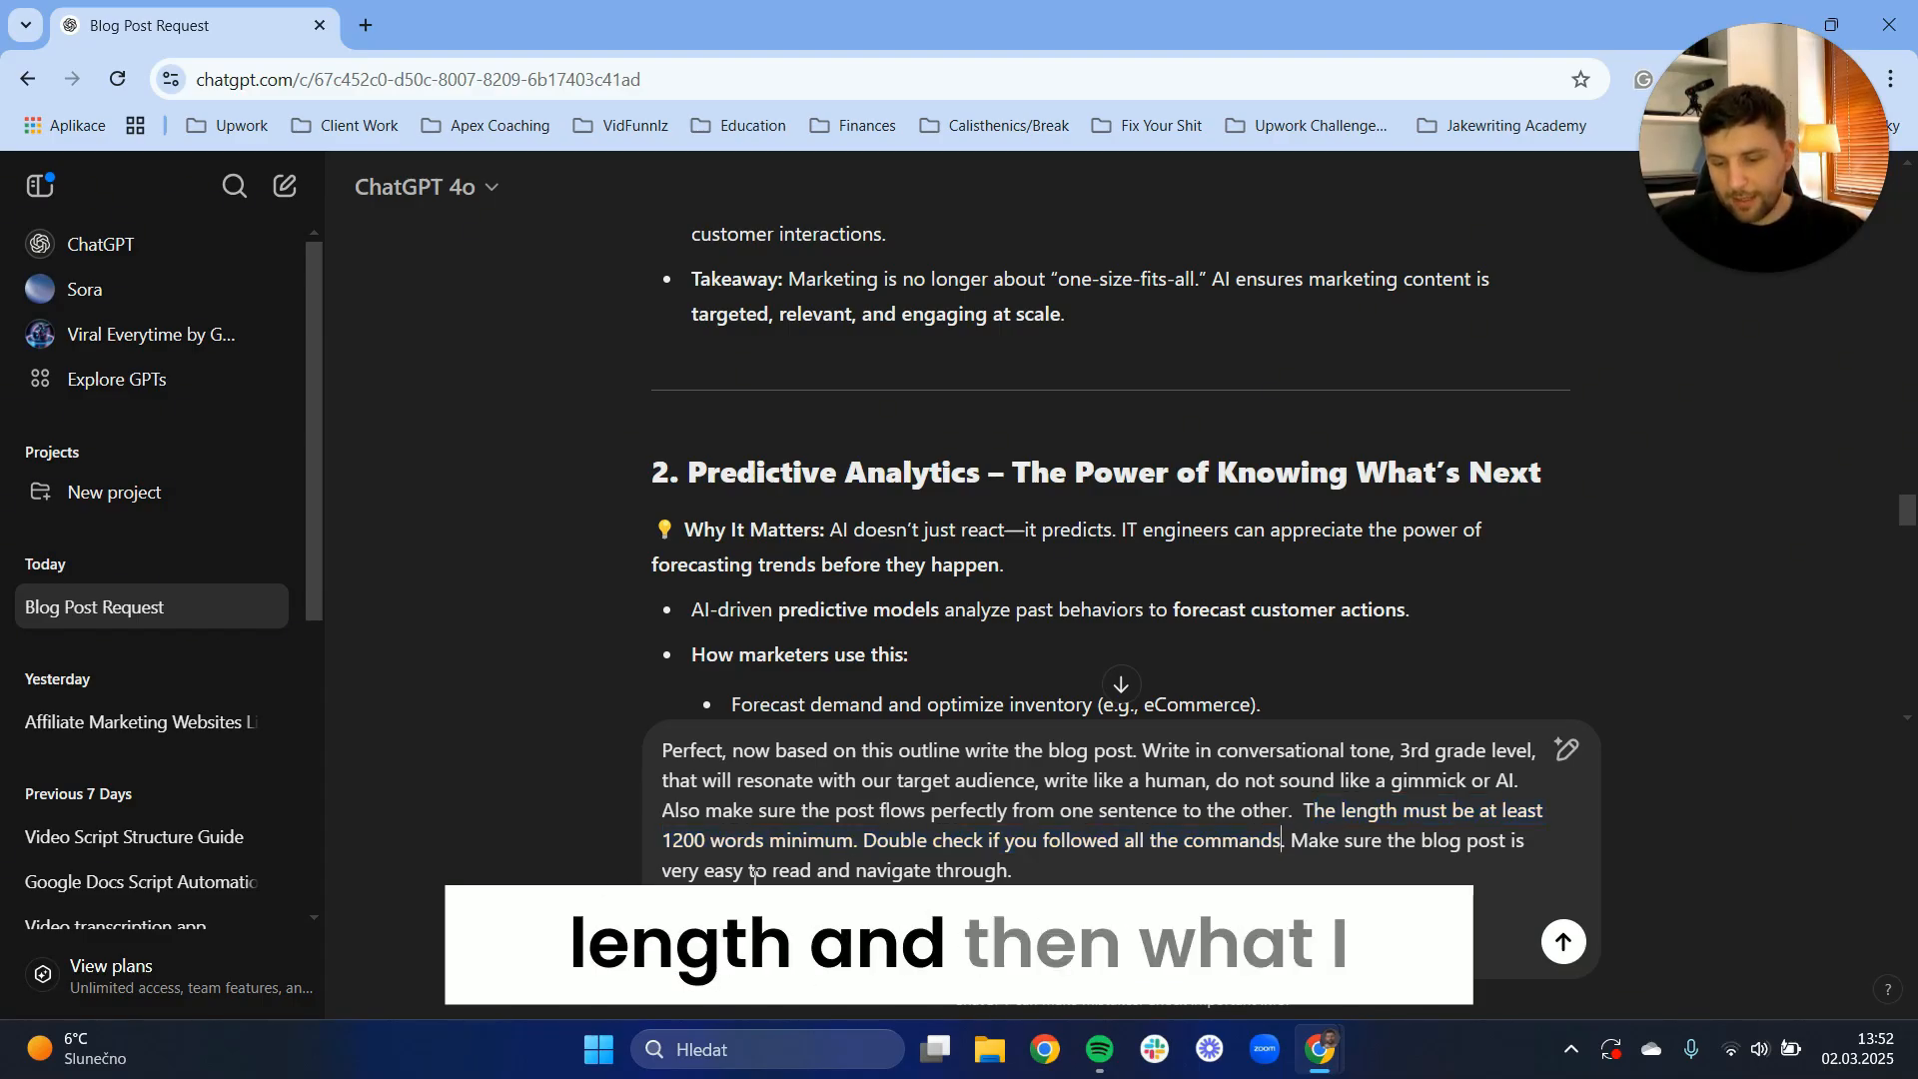
left_click_drag(749, 870, 1074, 874)
left_click(1073, 872)
left_click_drag(871, 842, 1286, 844)
left_click(1116, 852)
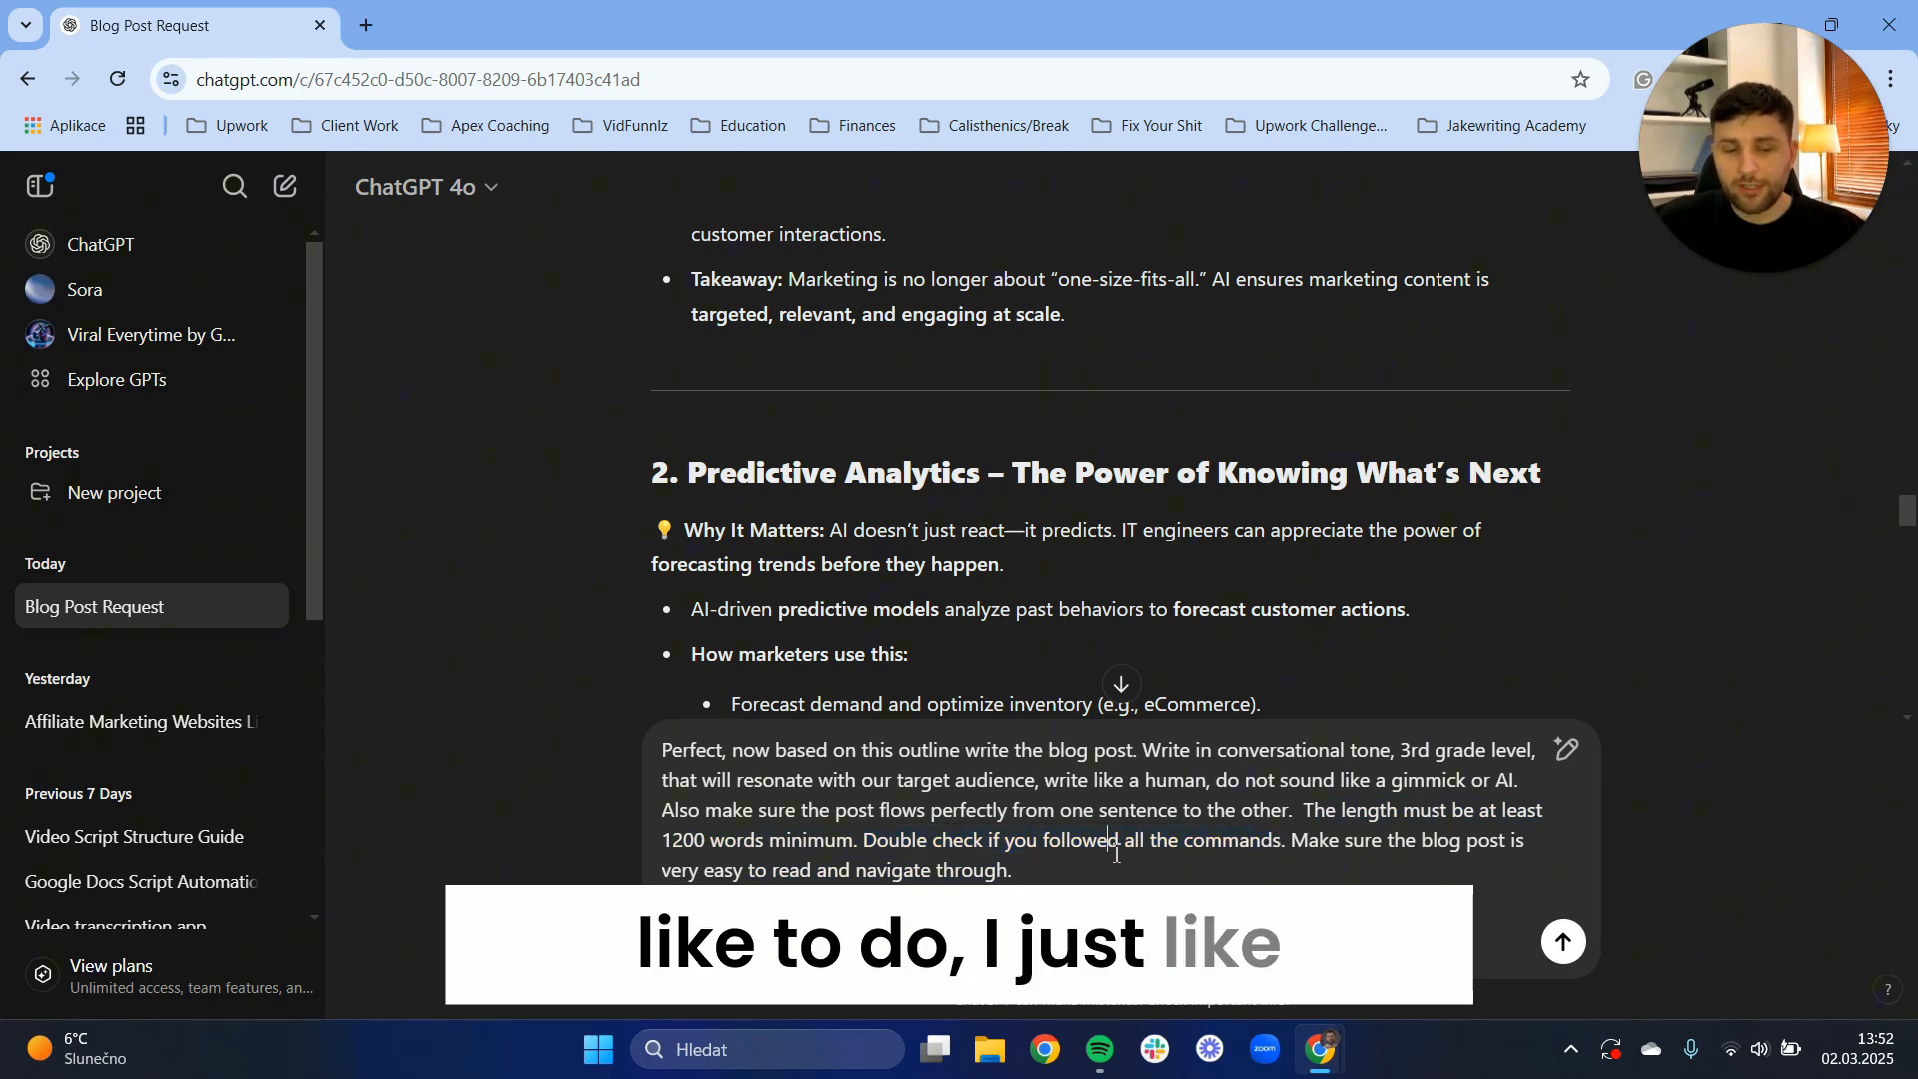
left_click(1140, 870)
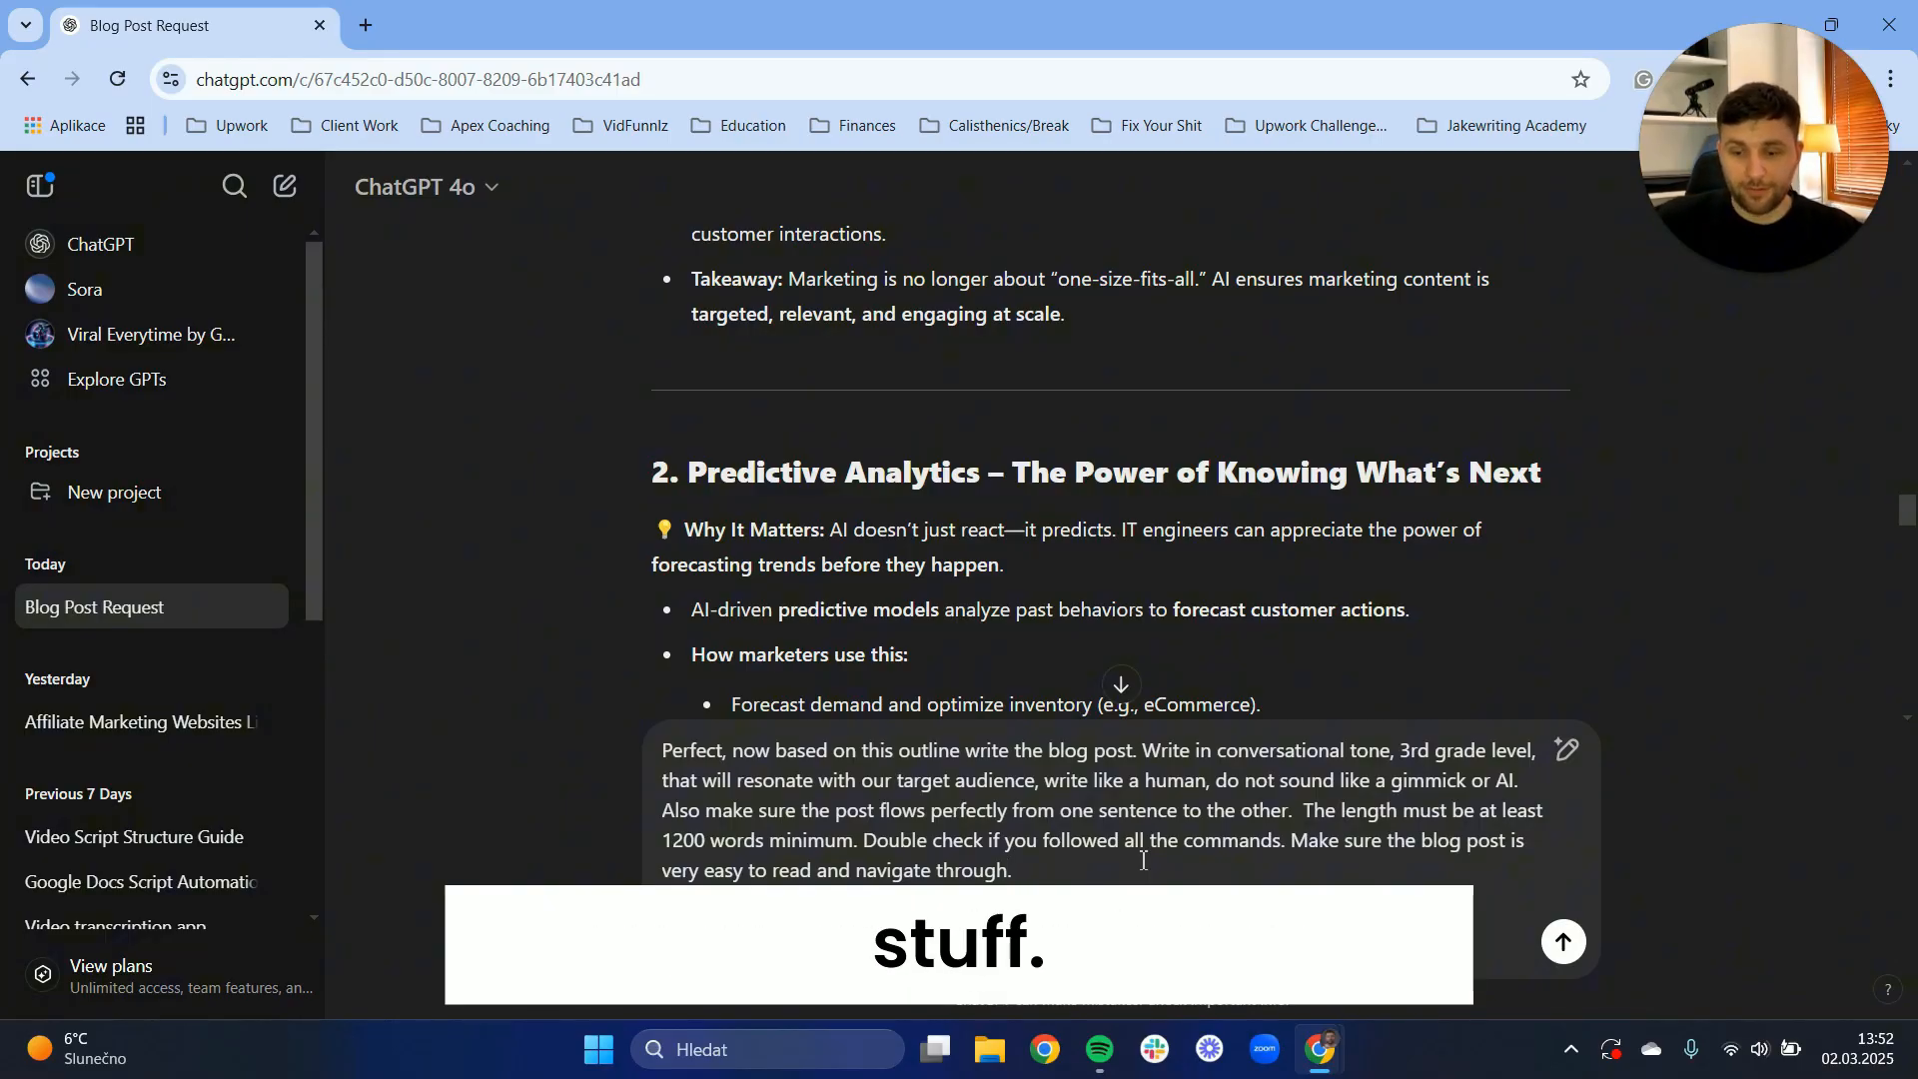
key("Return")
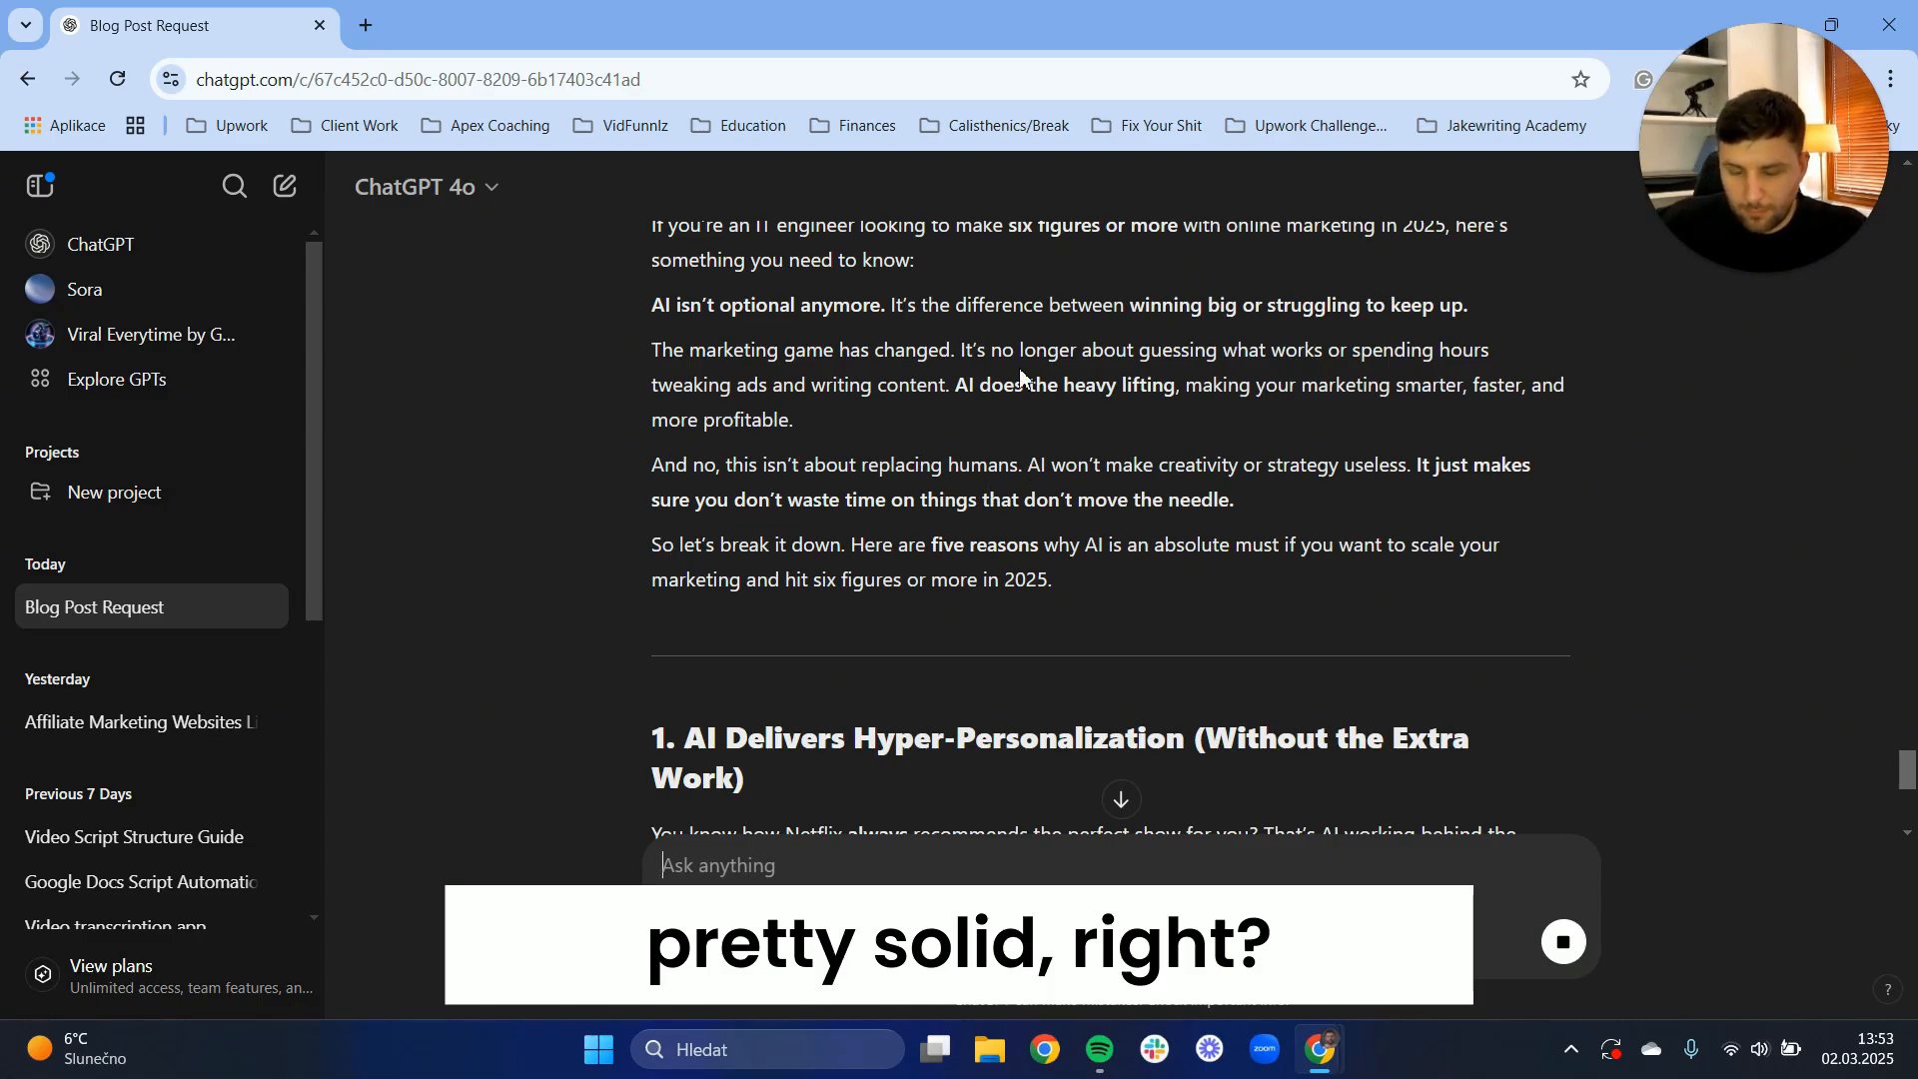
Read the generated blog post from its introduction through the sections on personalization, prediction and content creation
scroll(839, 426, "down", 1)
left_click_drag(729, 412, 1242, 420)
left_click(1179, 415)
left_click_drag(721, 459, 989, 431)
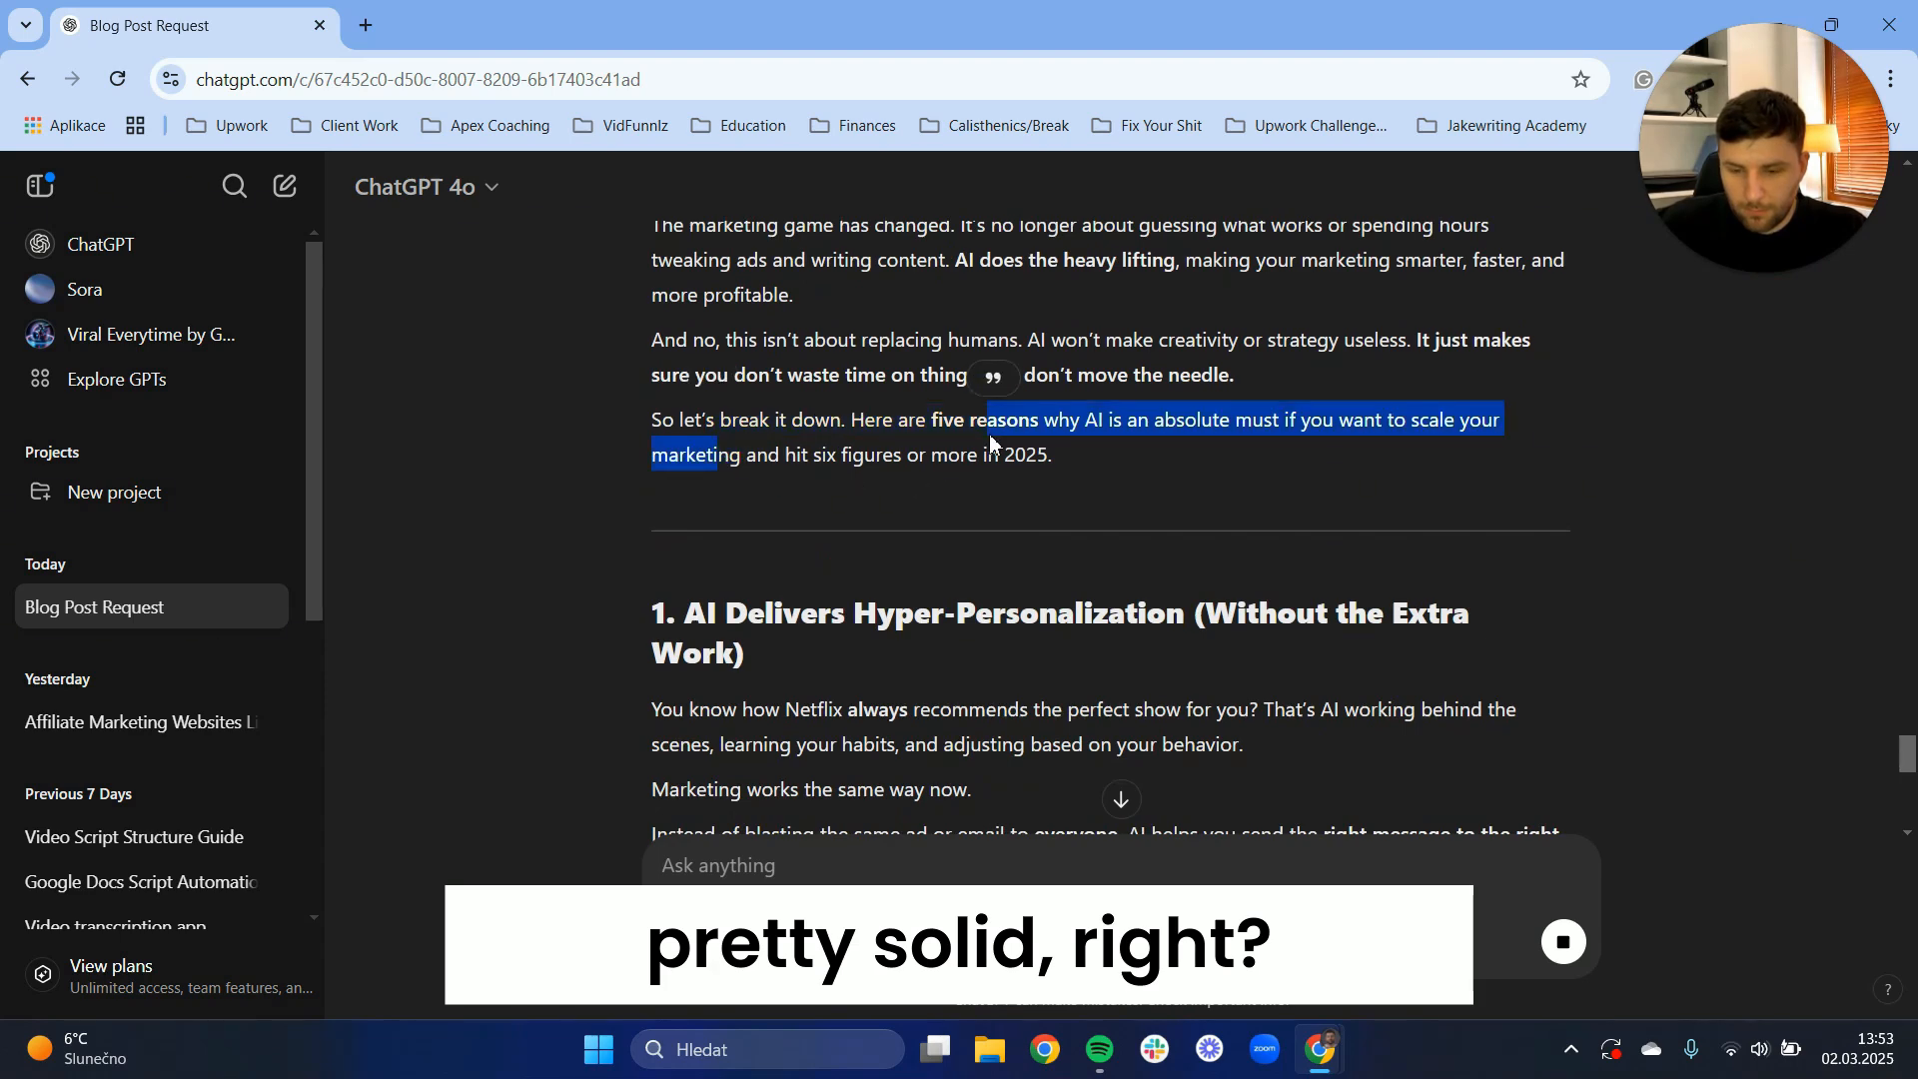
left_click(1002, 420)
scroll(1017, 335, "down", 2)
left_click_drag(1478, 366, 1098, 365)
left_click(1050, 394)
scroll(719, 382, "down", 4)
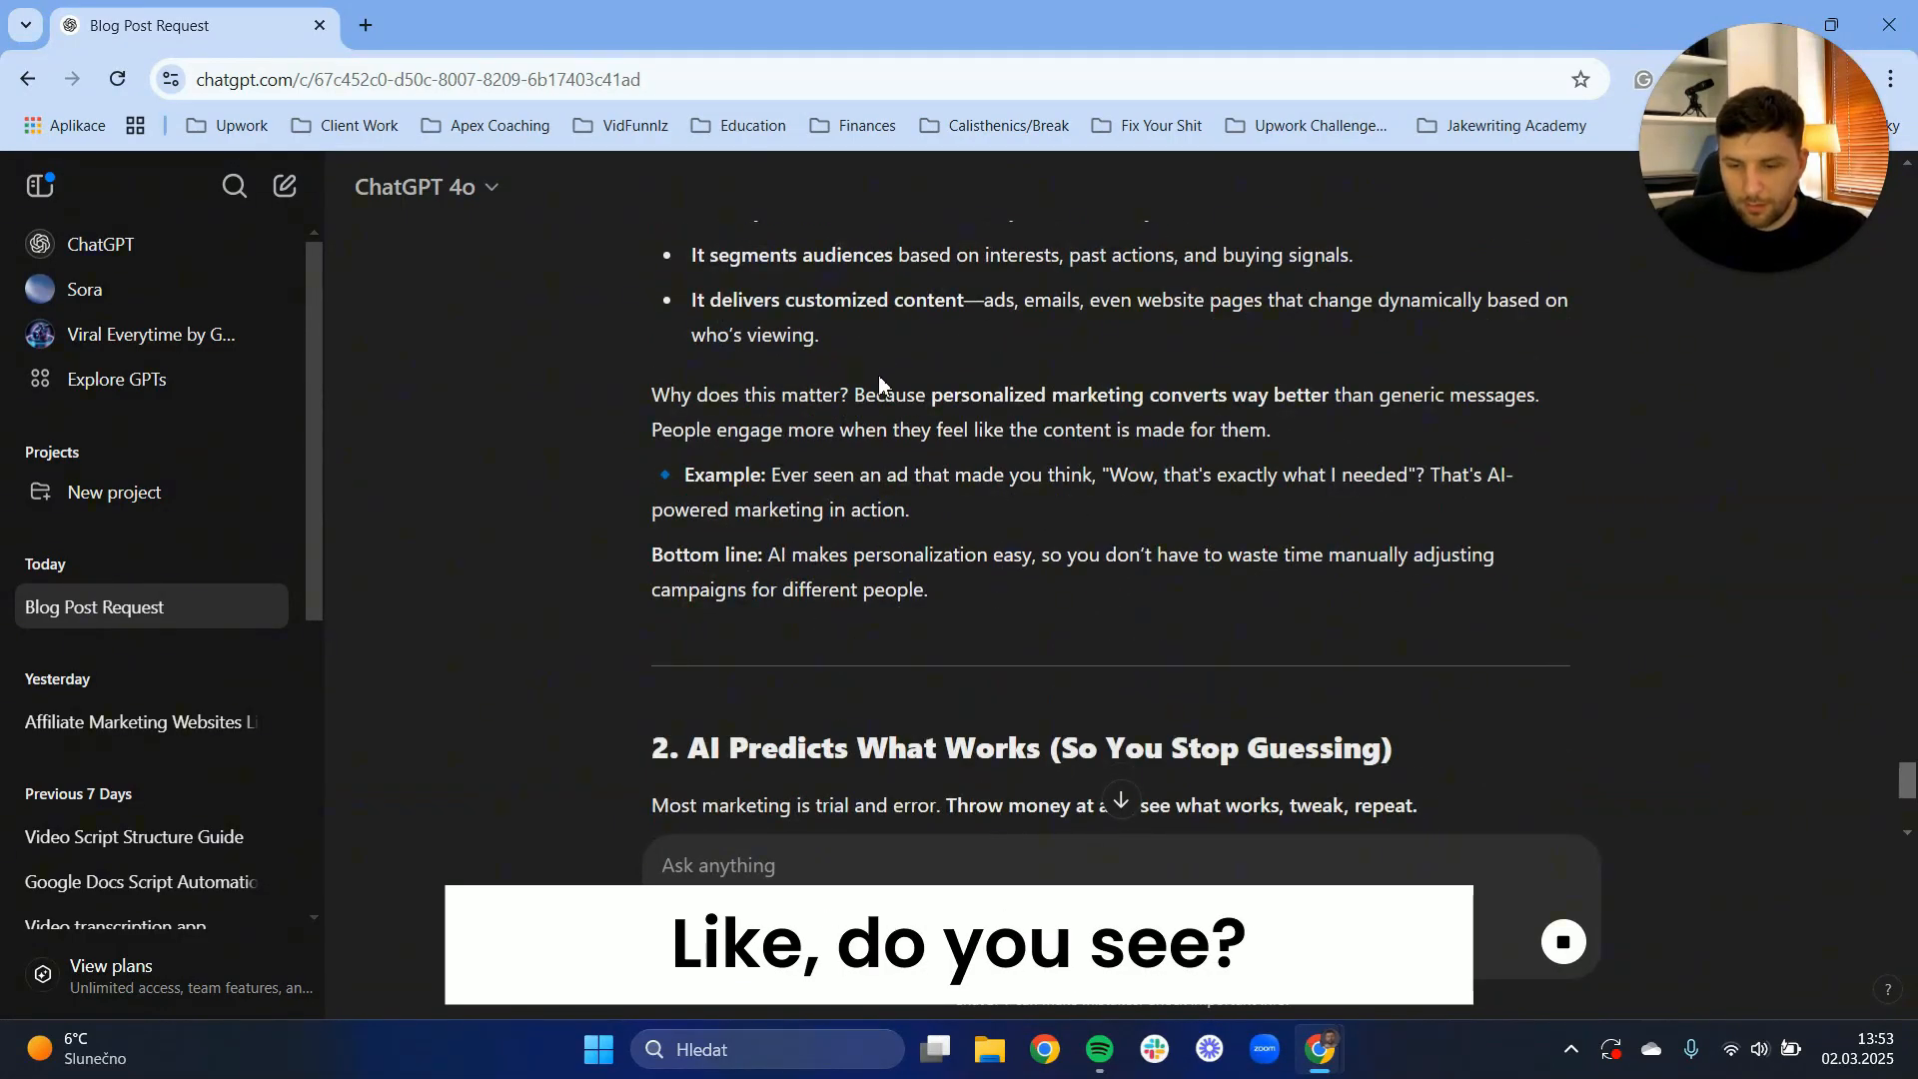
scroll(897, 416, "down", 5)
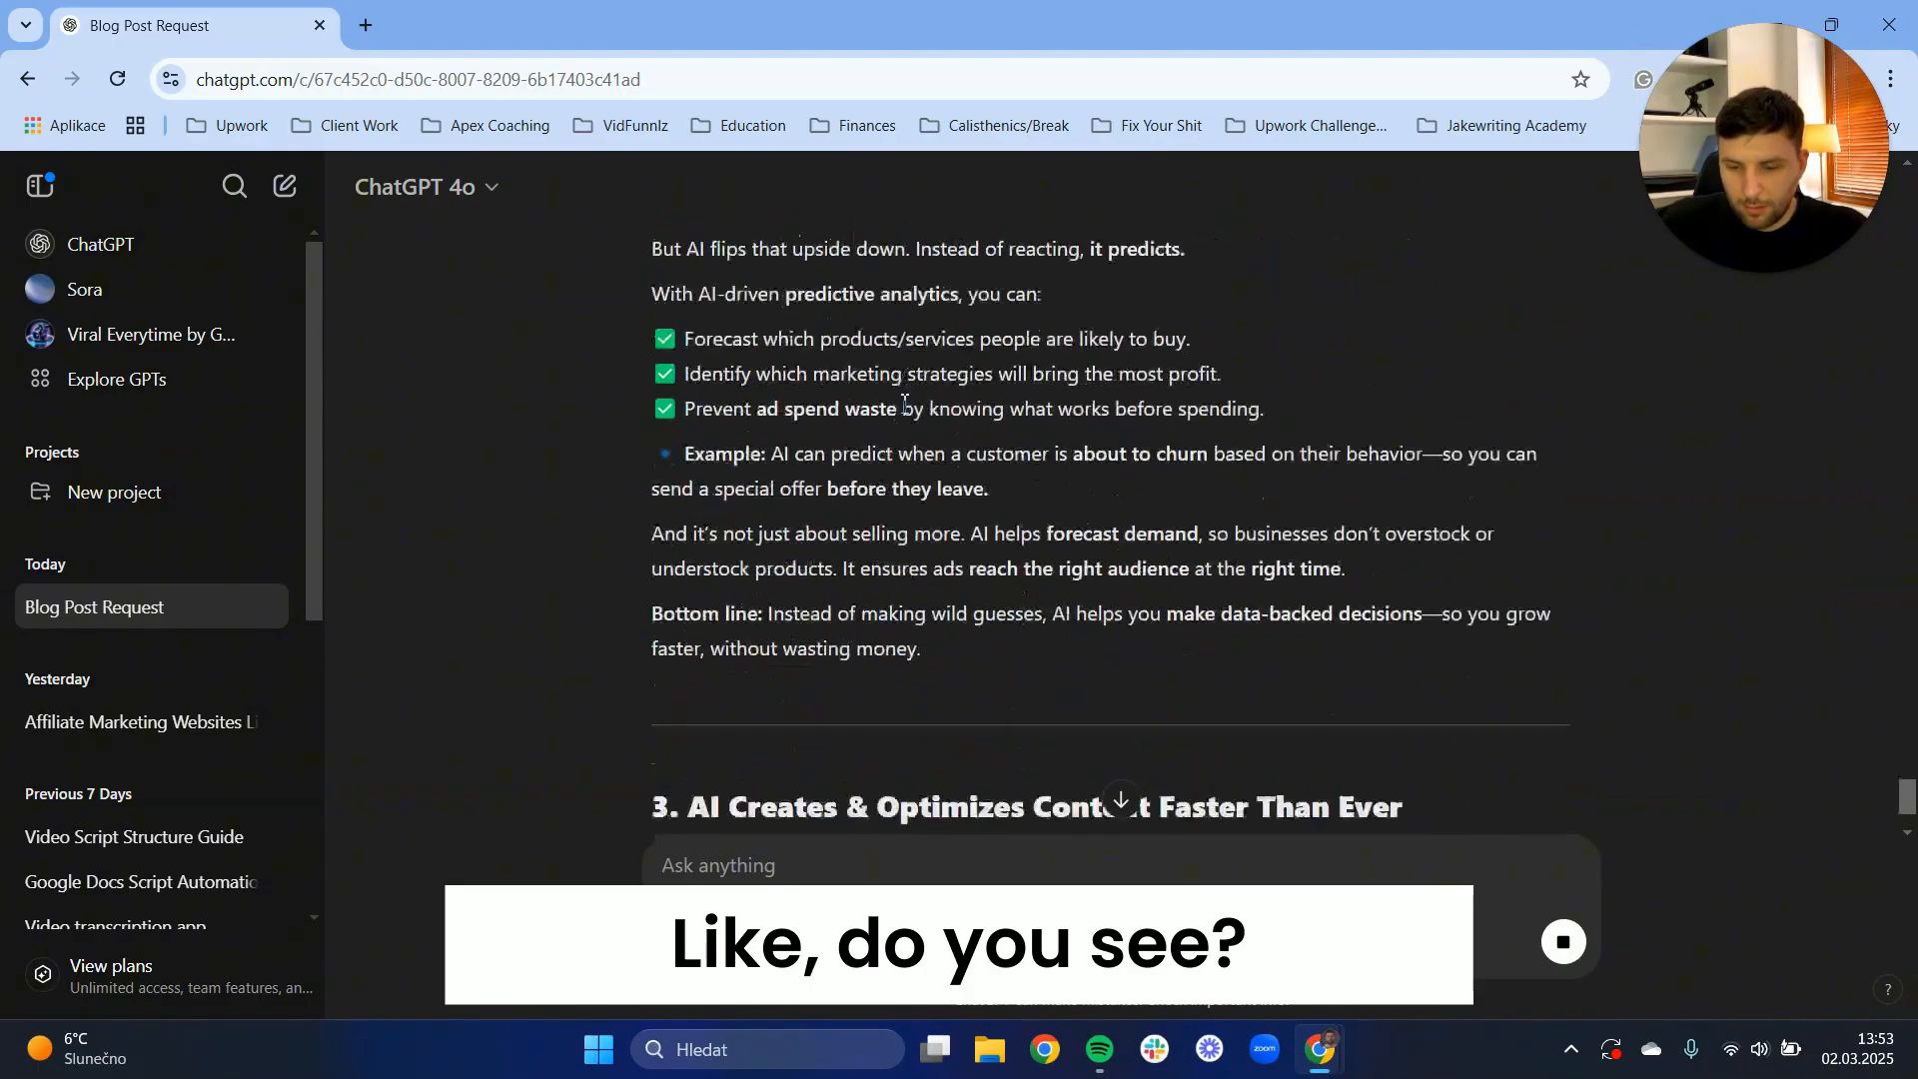
scroll(894, 400, "down", 2)
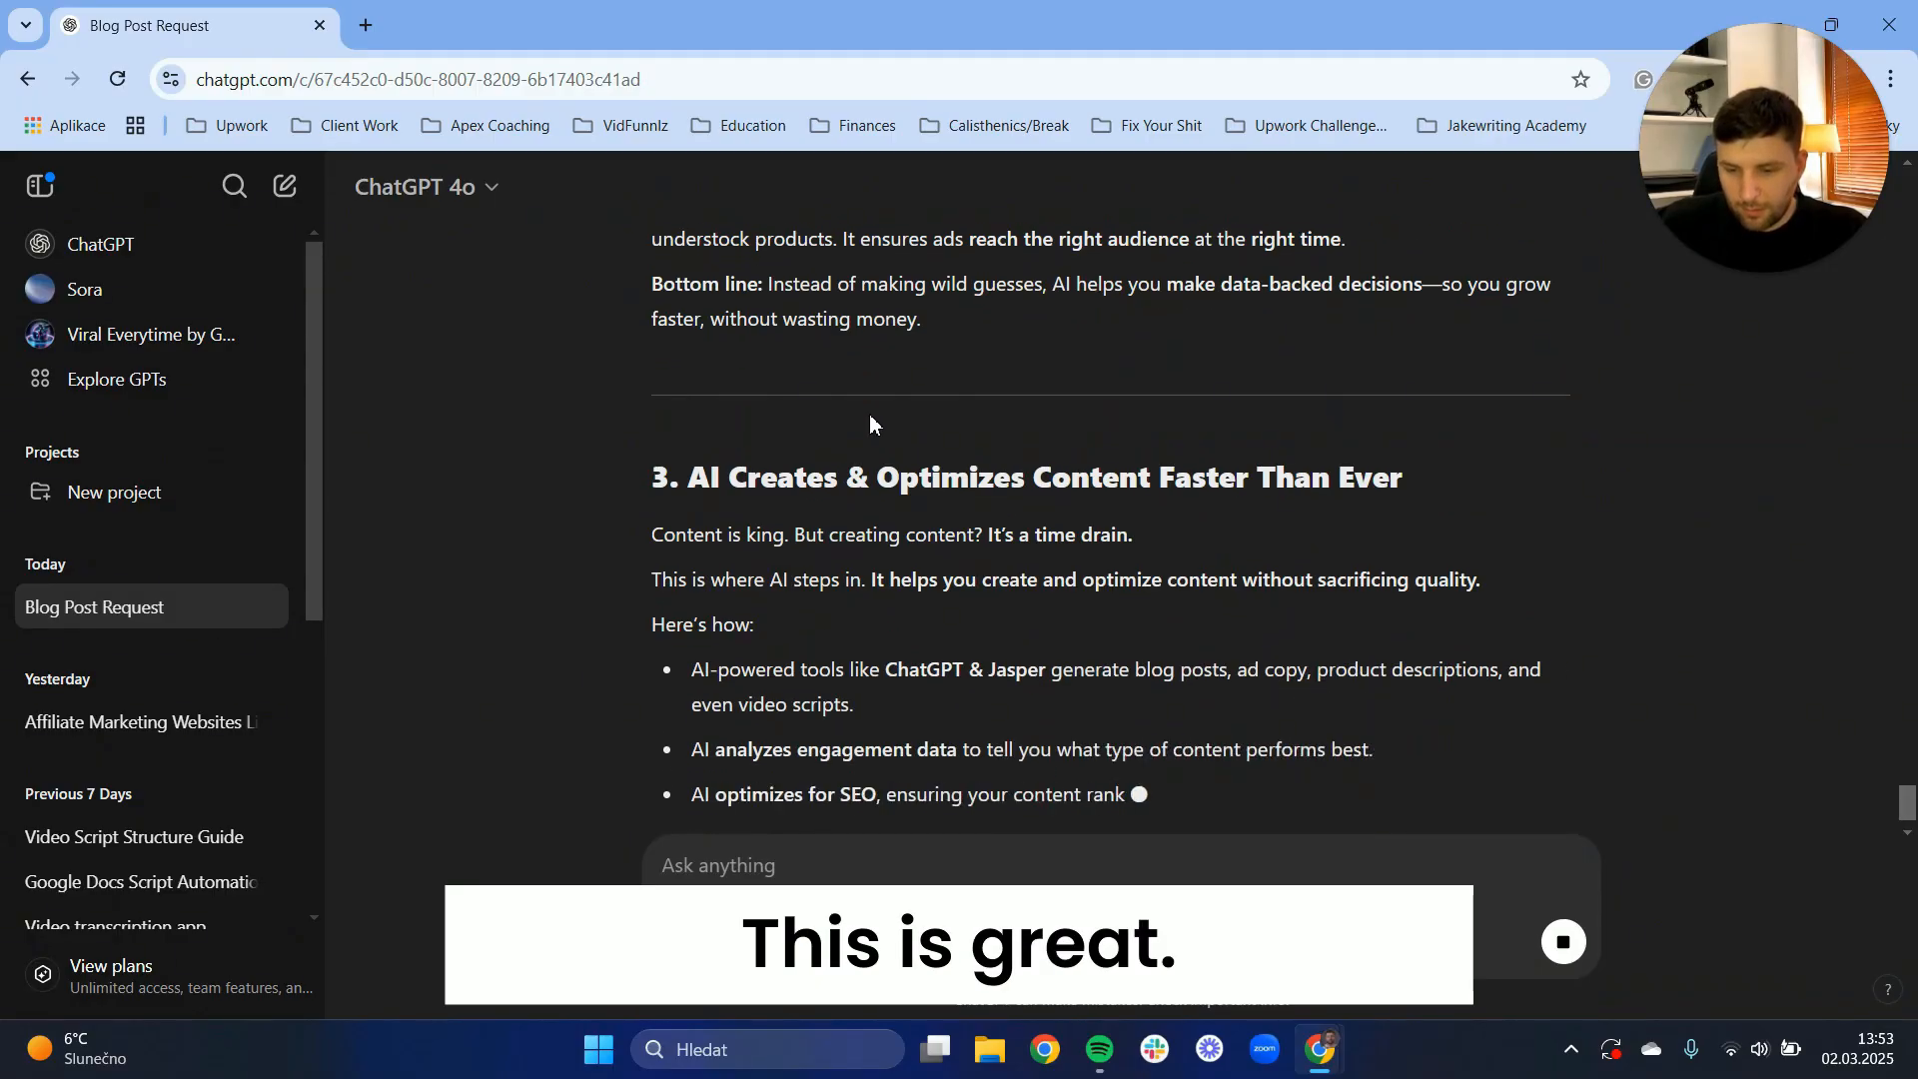
left_click_drag(1138, 388, 1099, 388)
left_click(811, 388)
left_click(986, 388)
left_click(1098, 388)
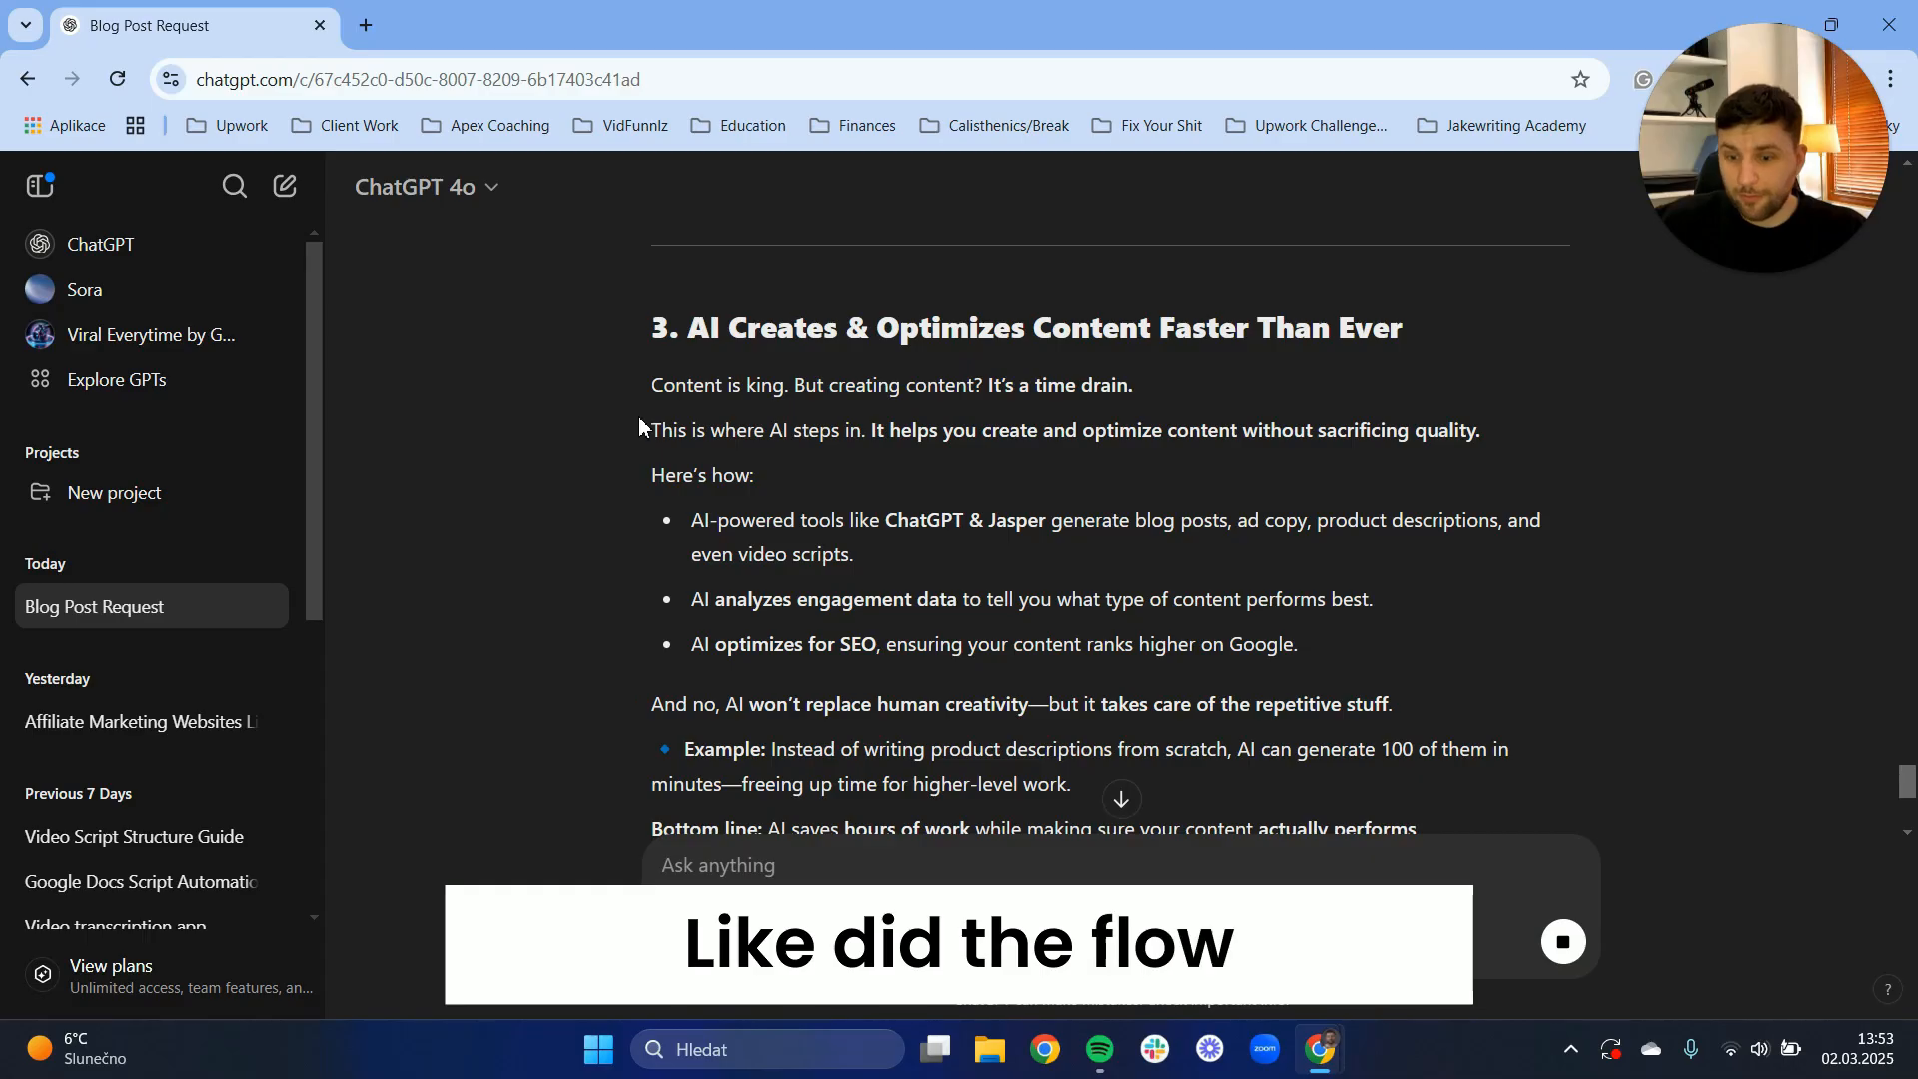
Look over the remaining sections of the generated post and its prompt, down to the closing "Want to Learn More?" part
scroll(744, 401, "down", 5)
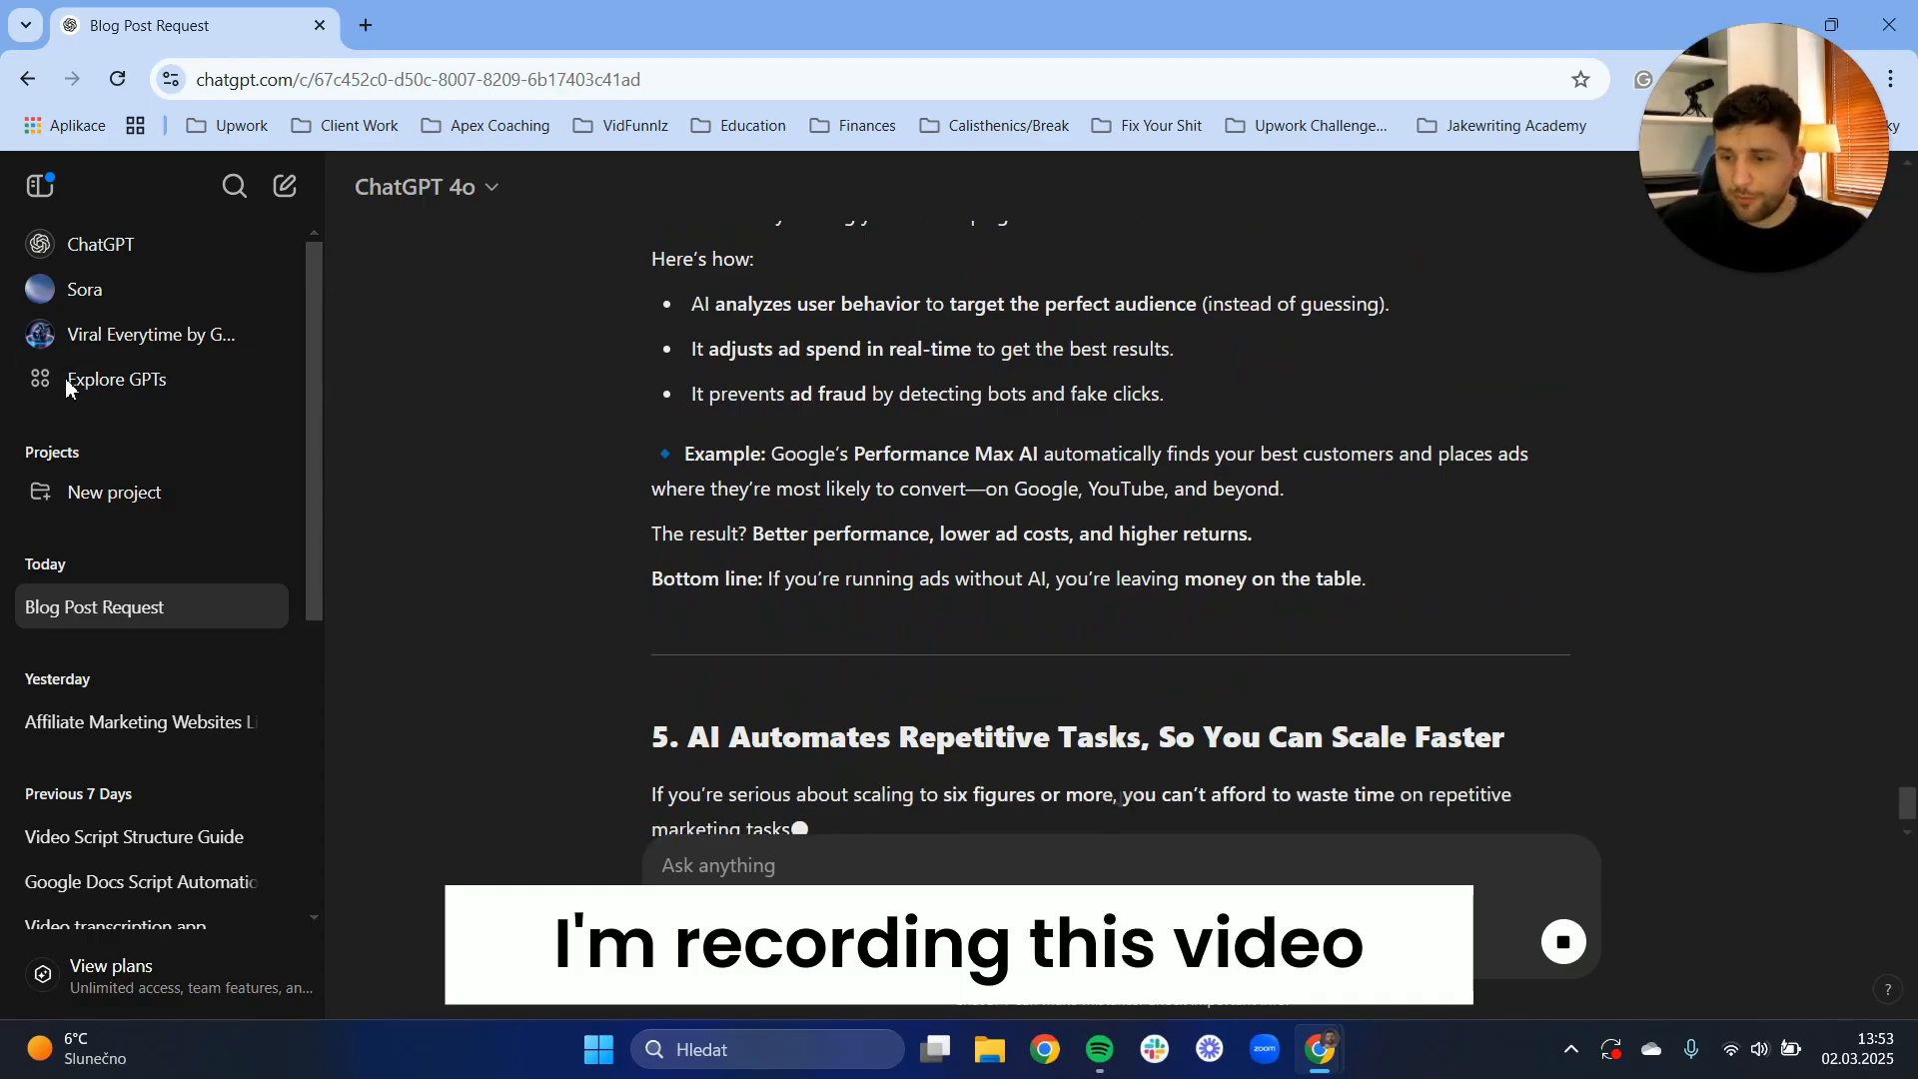
scroll(1081, 362, "up", 15)
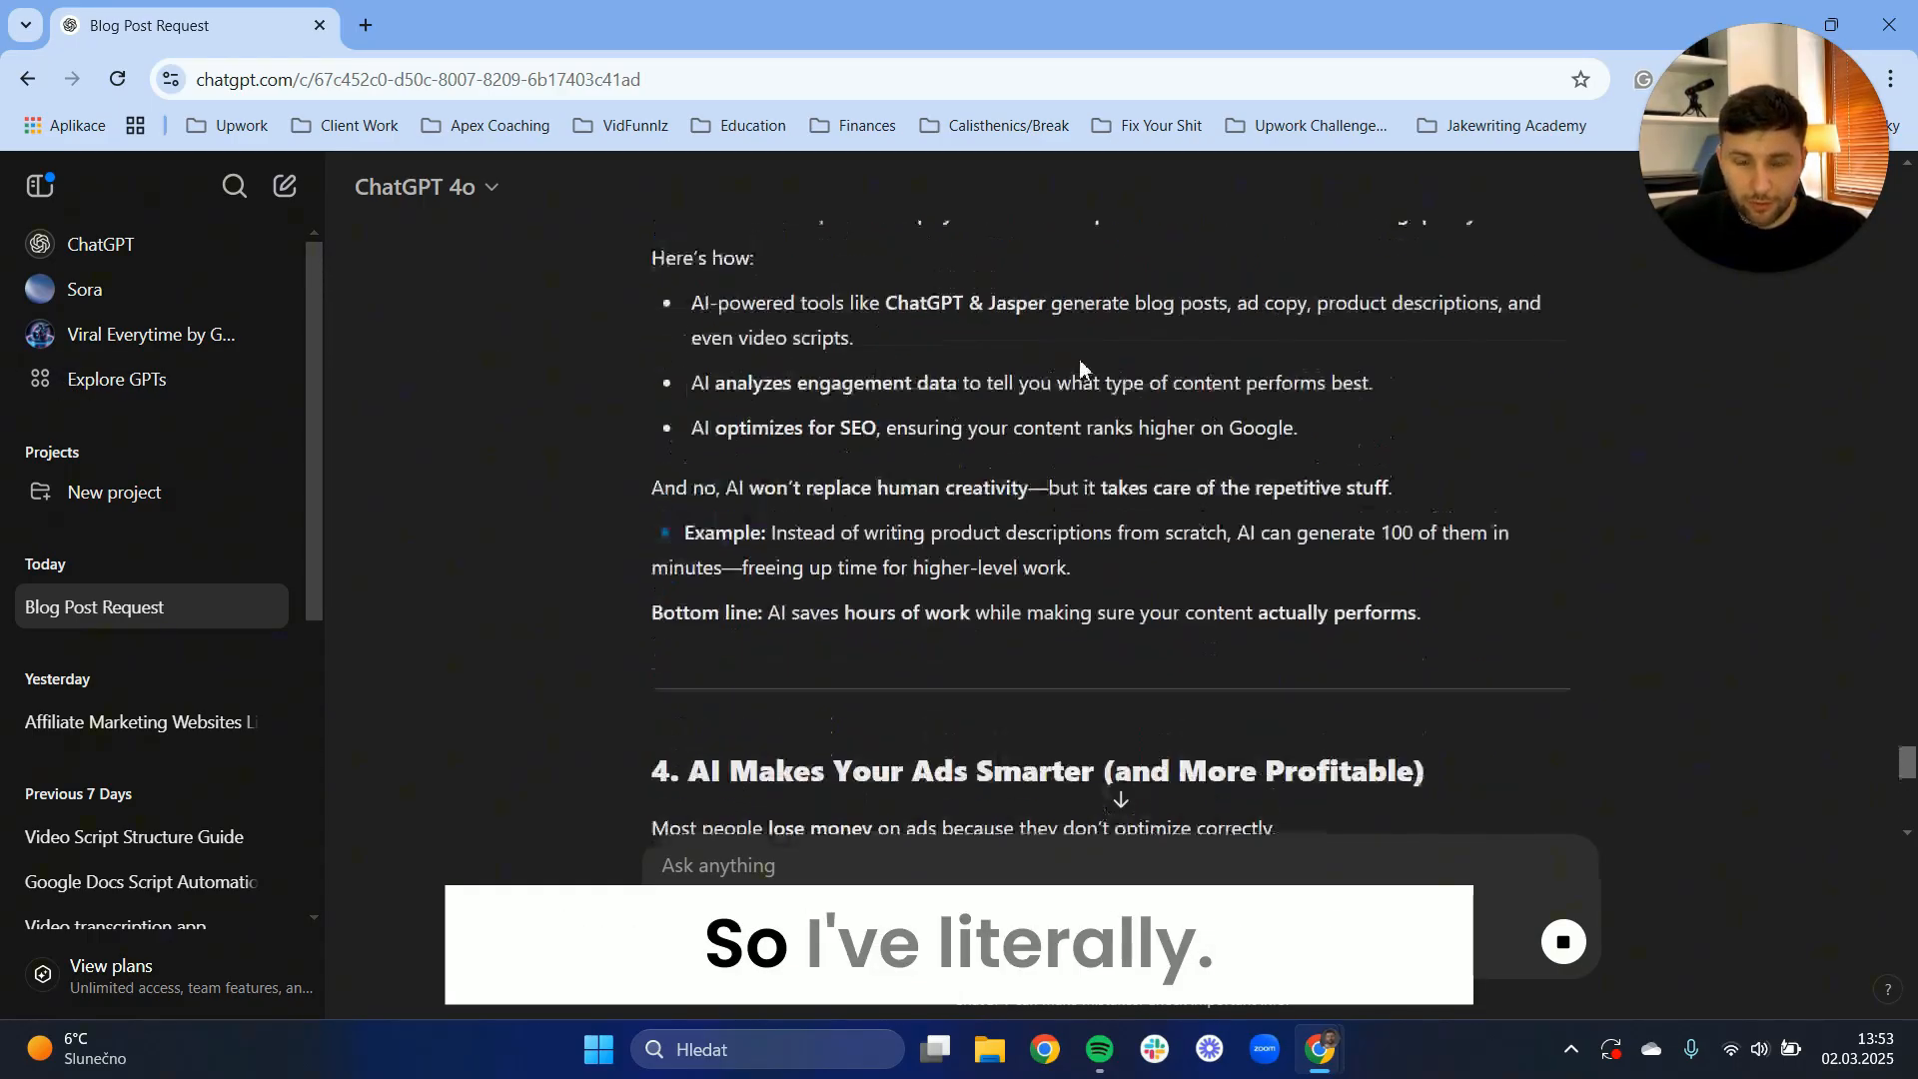
scroll(1091, 379, "up", 20)
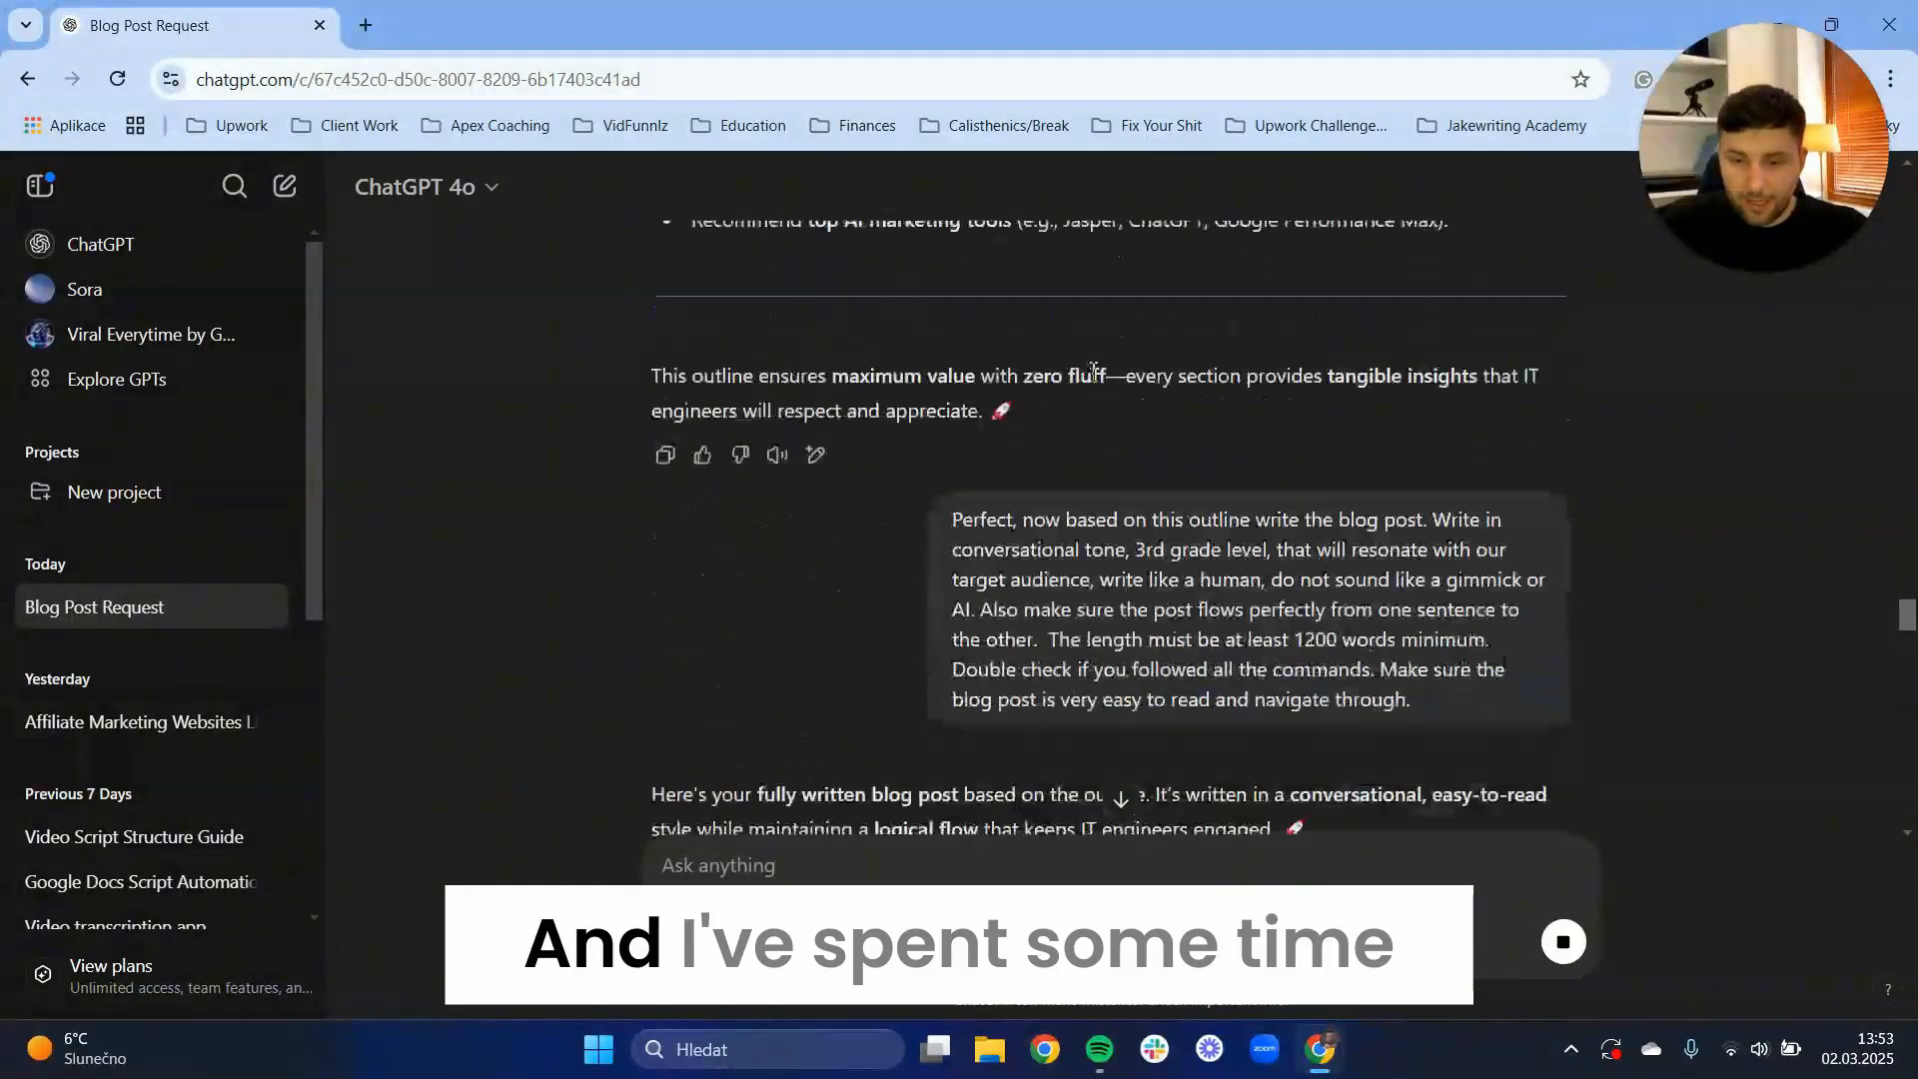
scroll(1067, 360, "down", 17)
scroll(1067, 359, "down", 20)
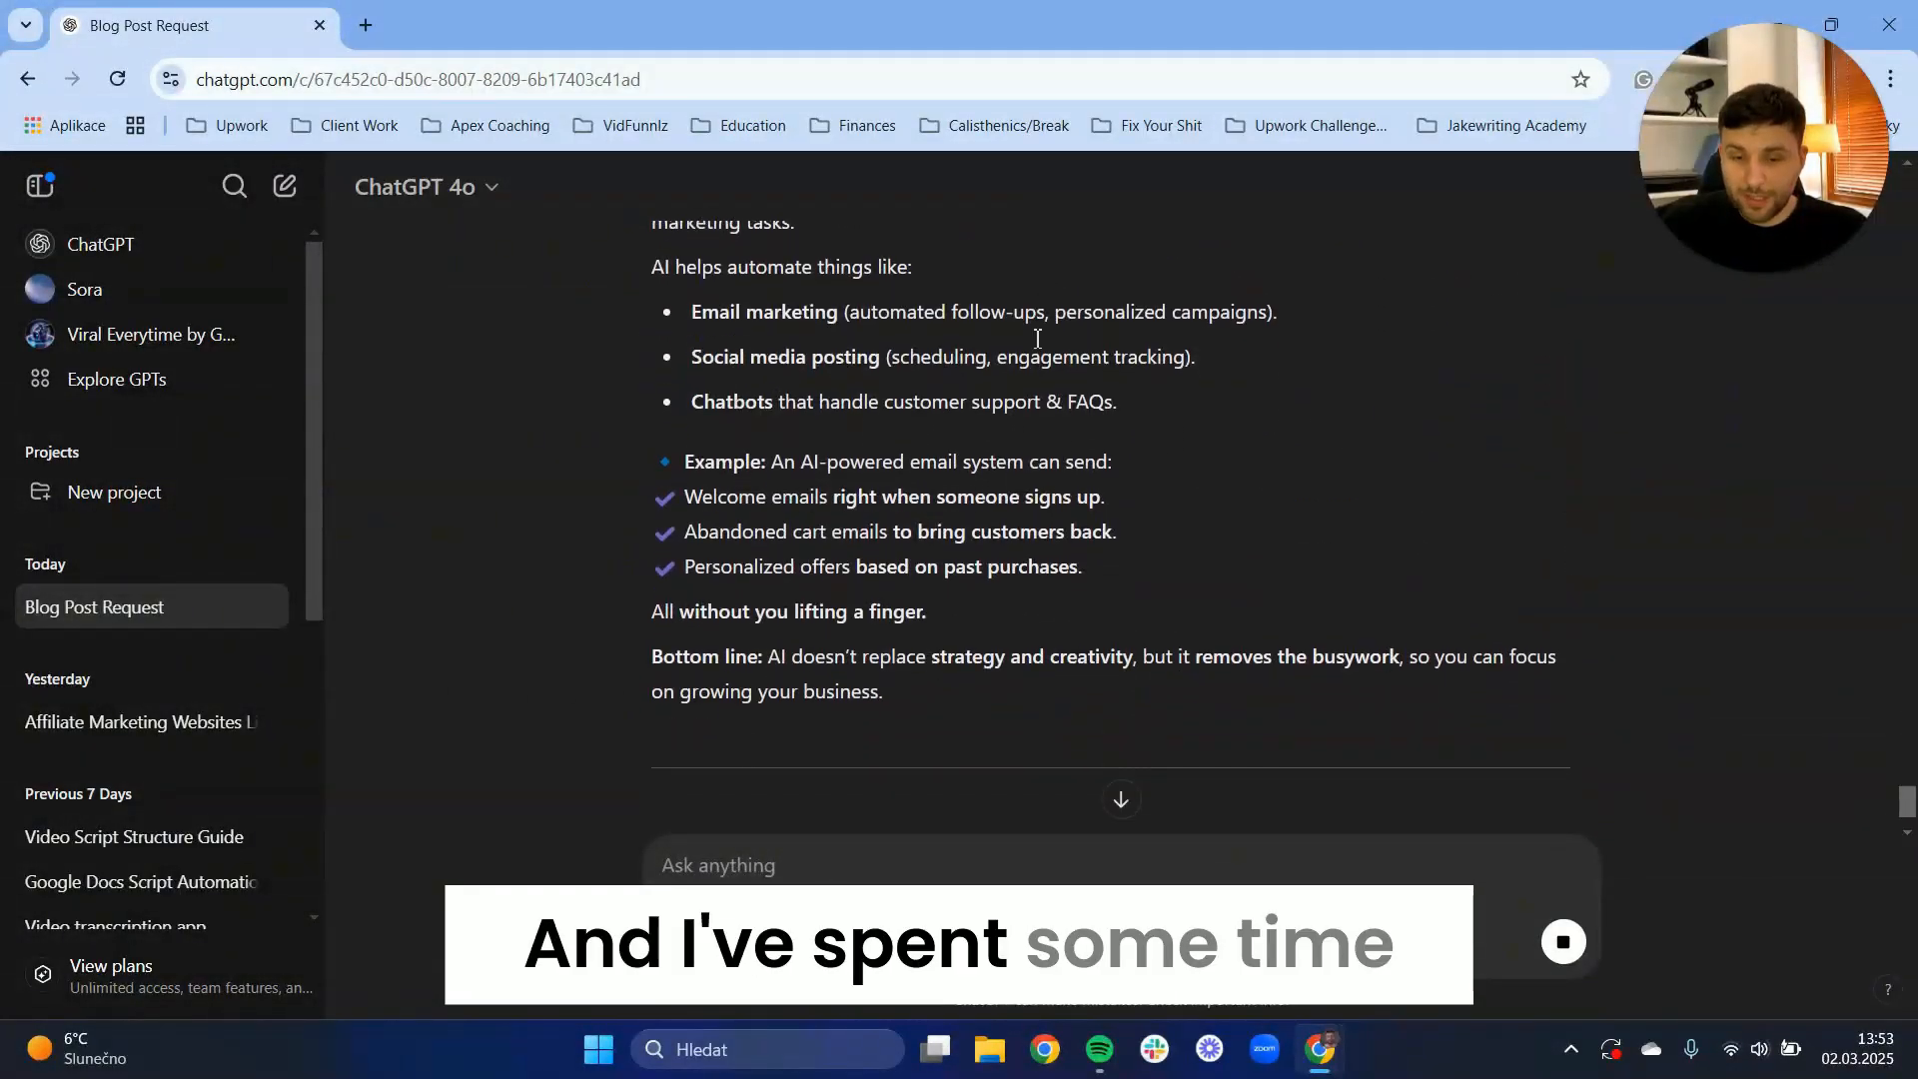
scroll(993, 377, "down", 2)
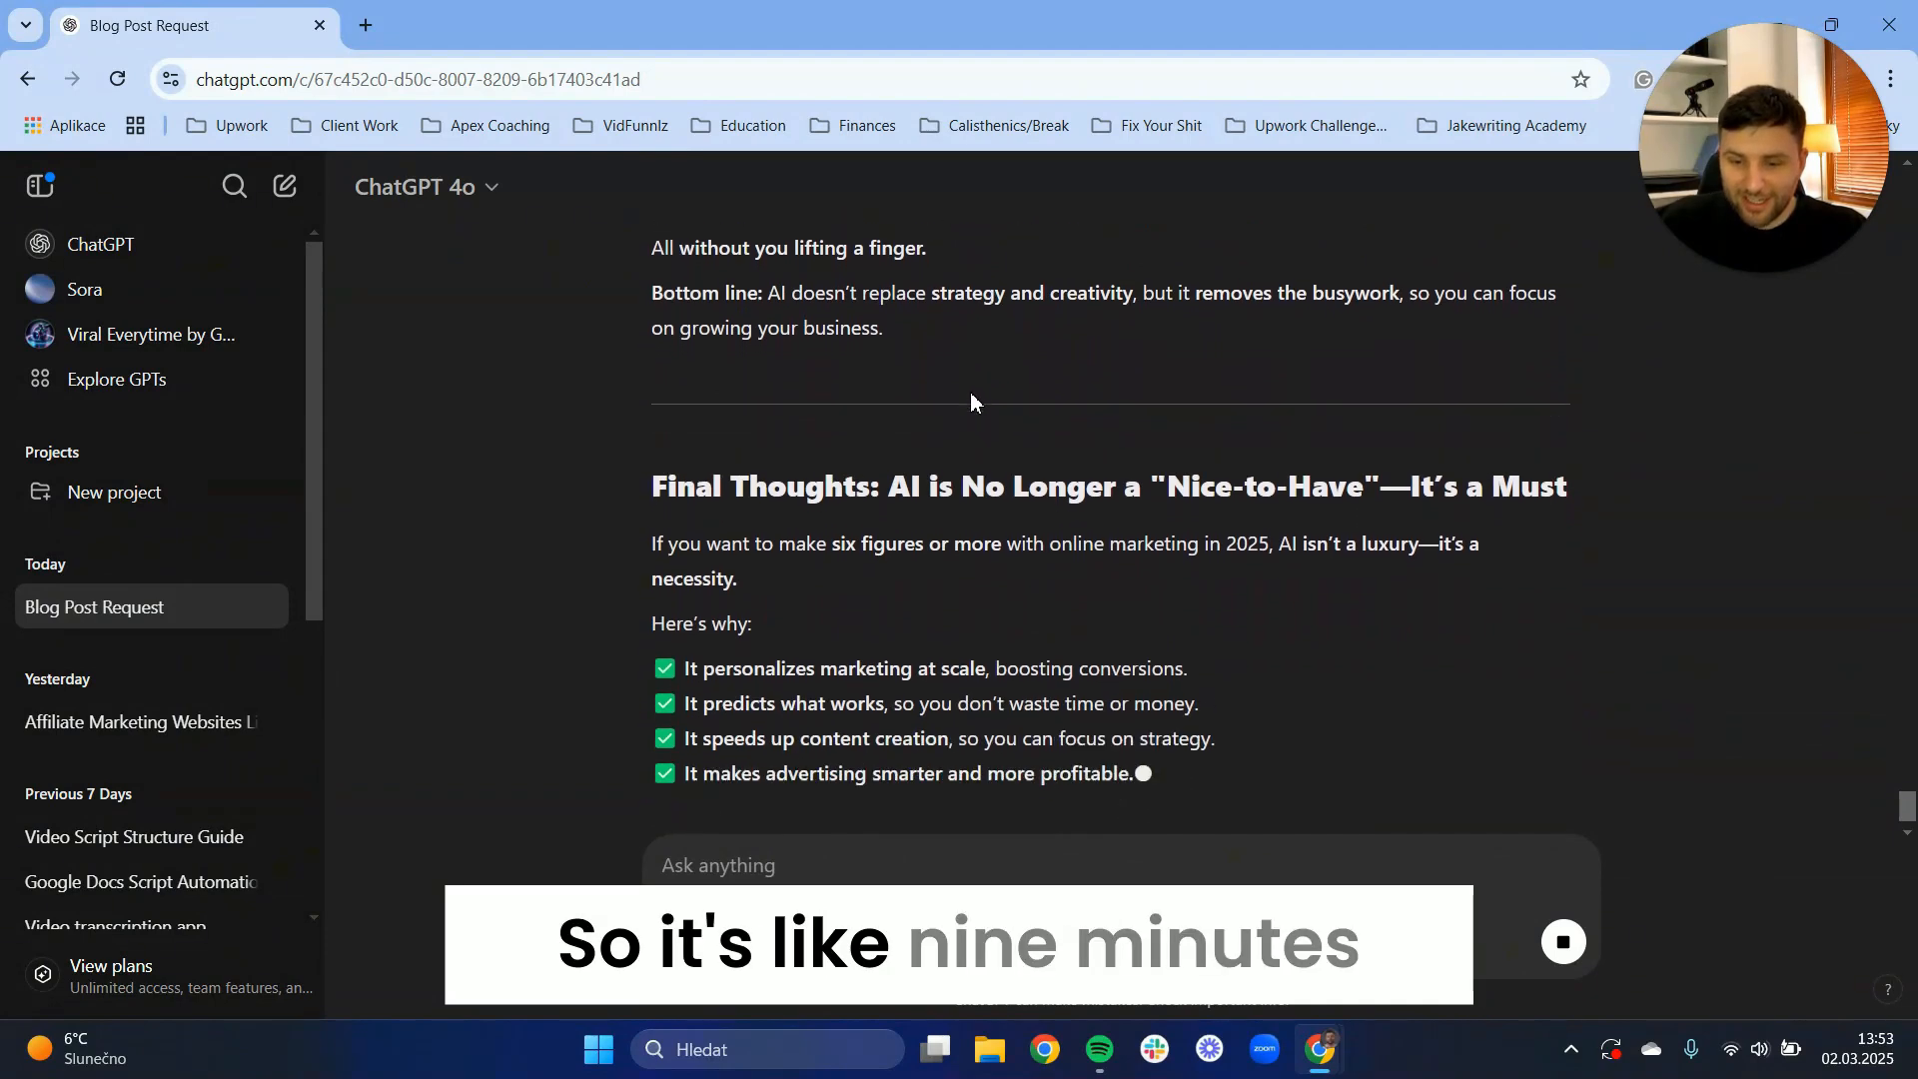
scroll(968, 389, "down", 1)
scroll(967, 379, "up", 10)
scroll(969, 370, "down", 10)
scroll(968, 367, "up", 20)
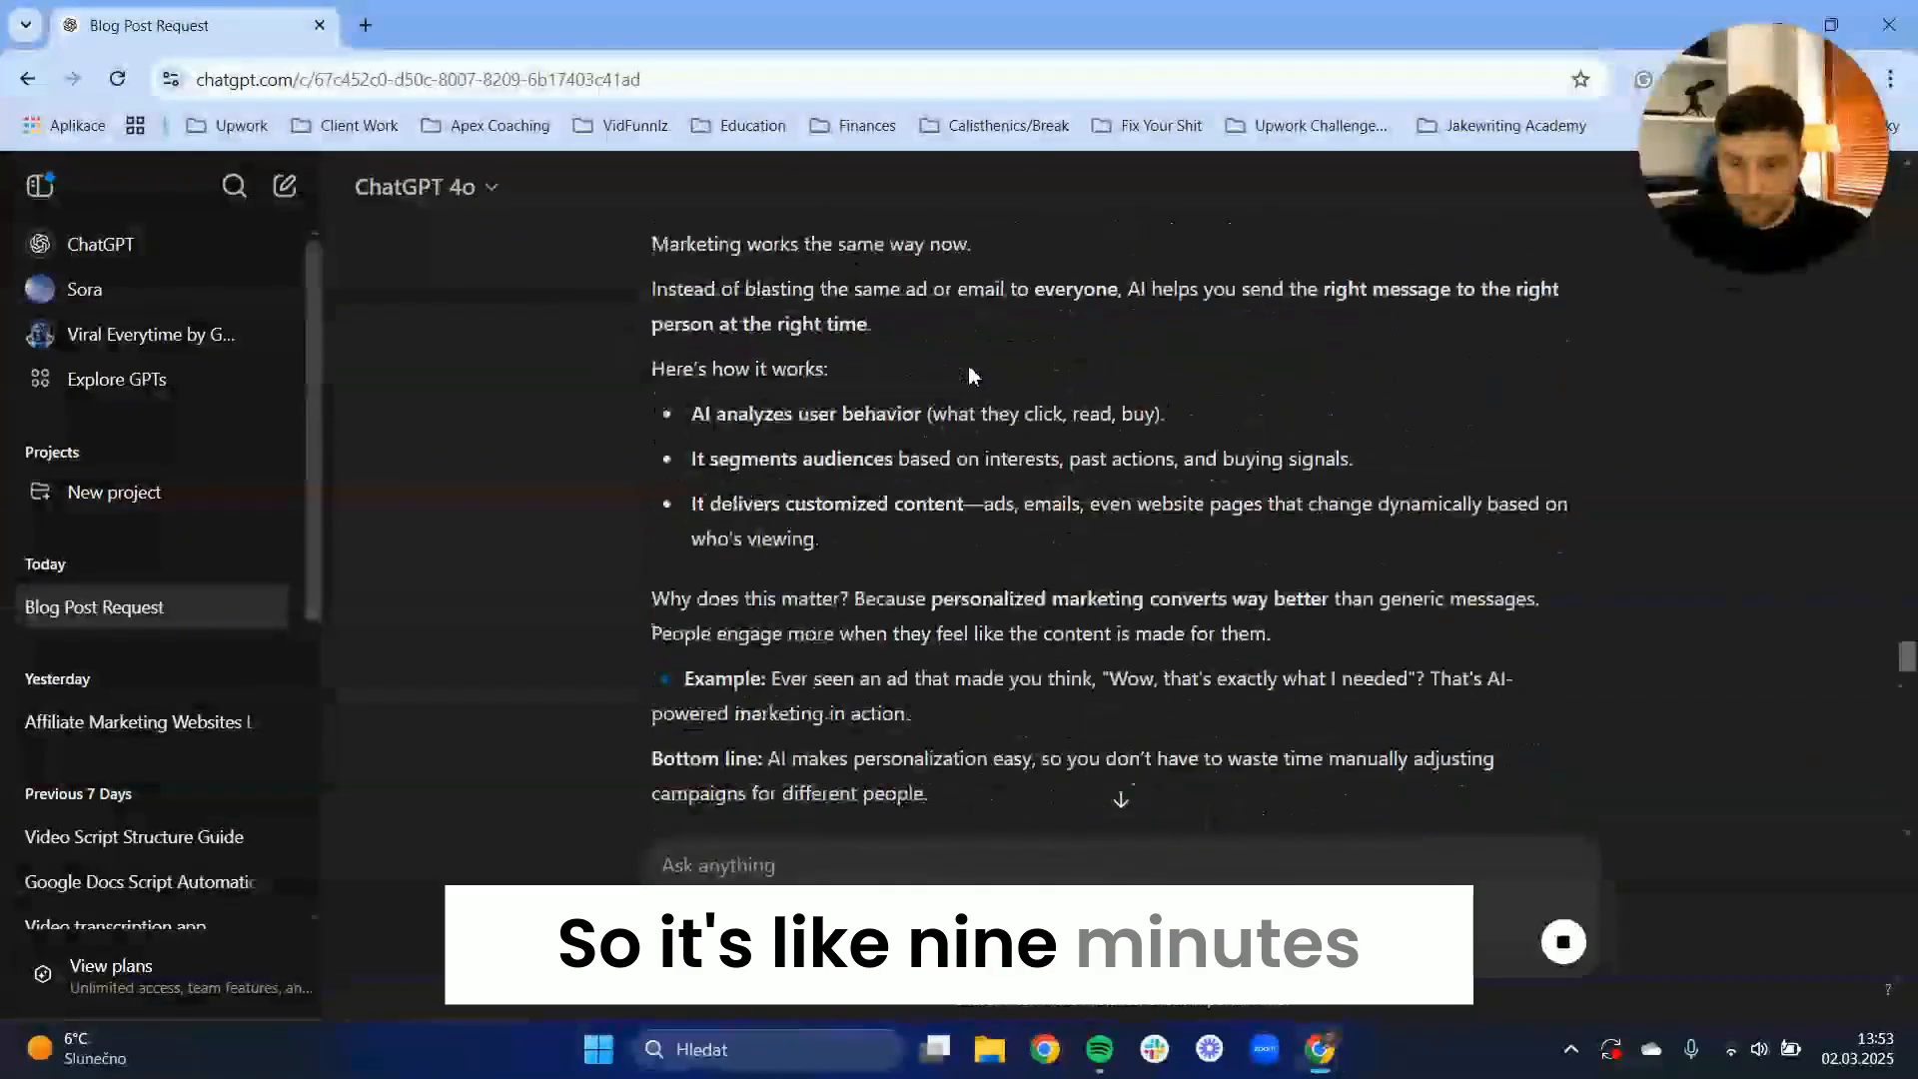
scroll(976, 383, "up", 8)
scroll(976, 383, "down", 15)
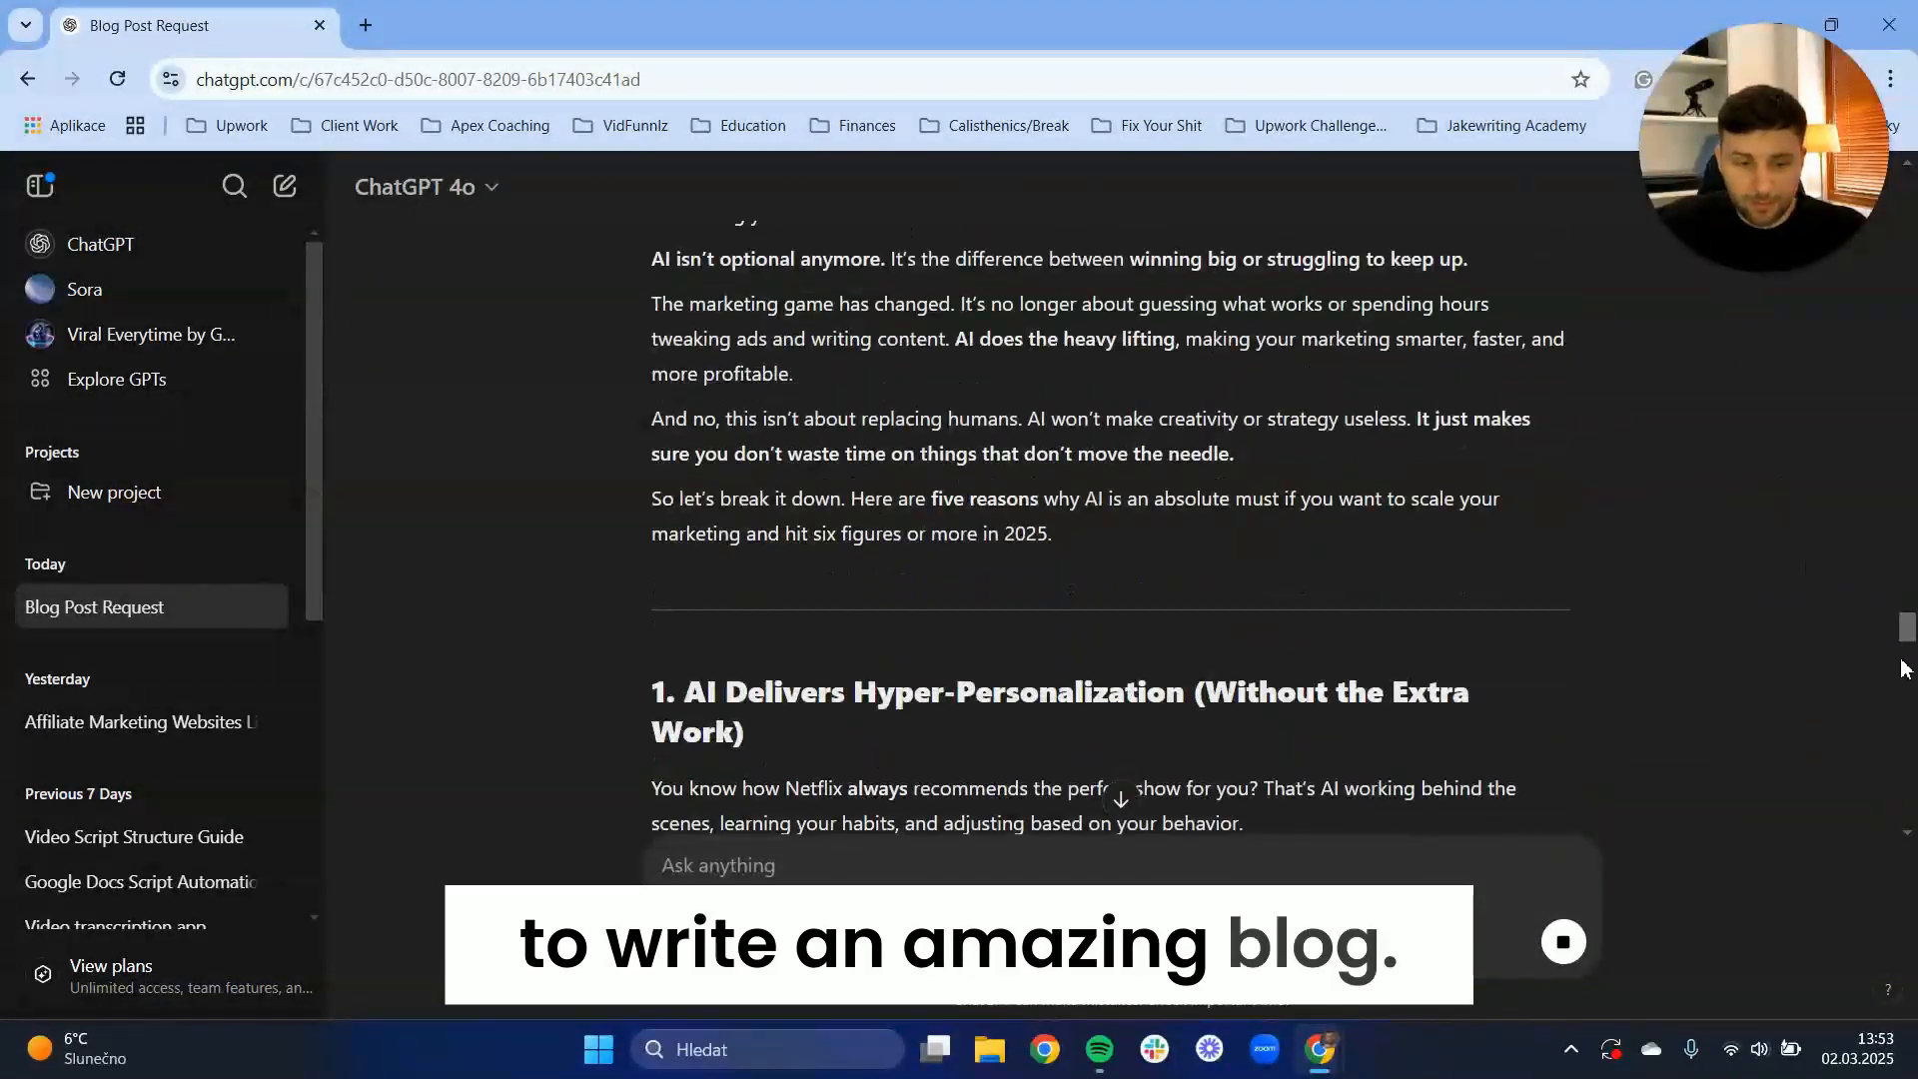
left_click_drag(1911, 682, 1908, 837)
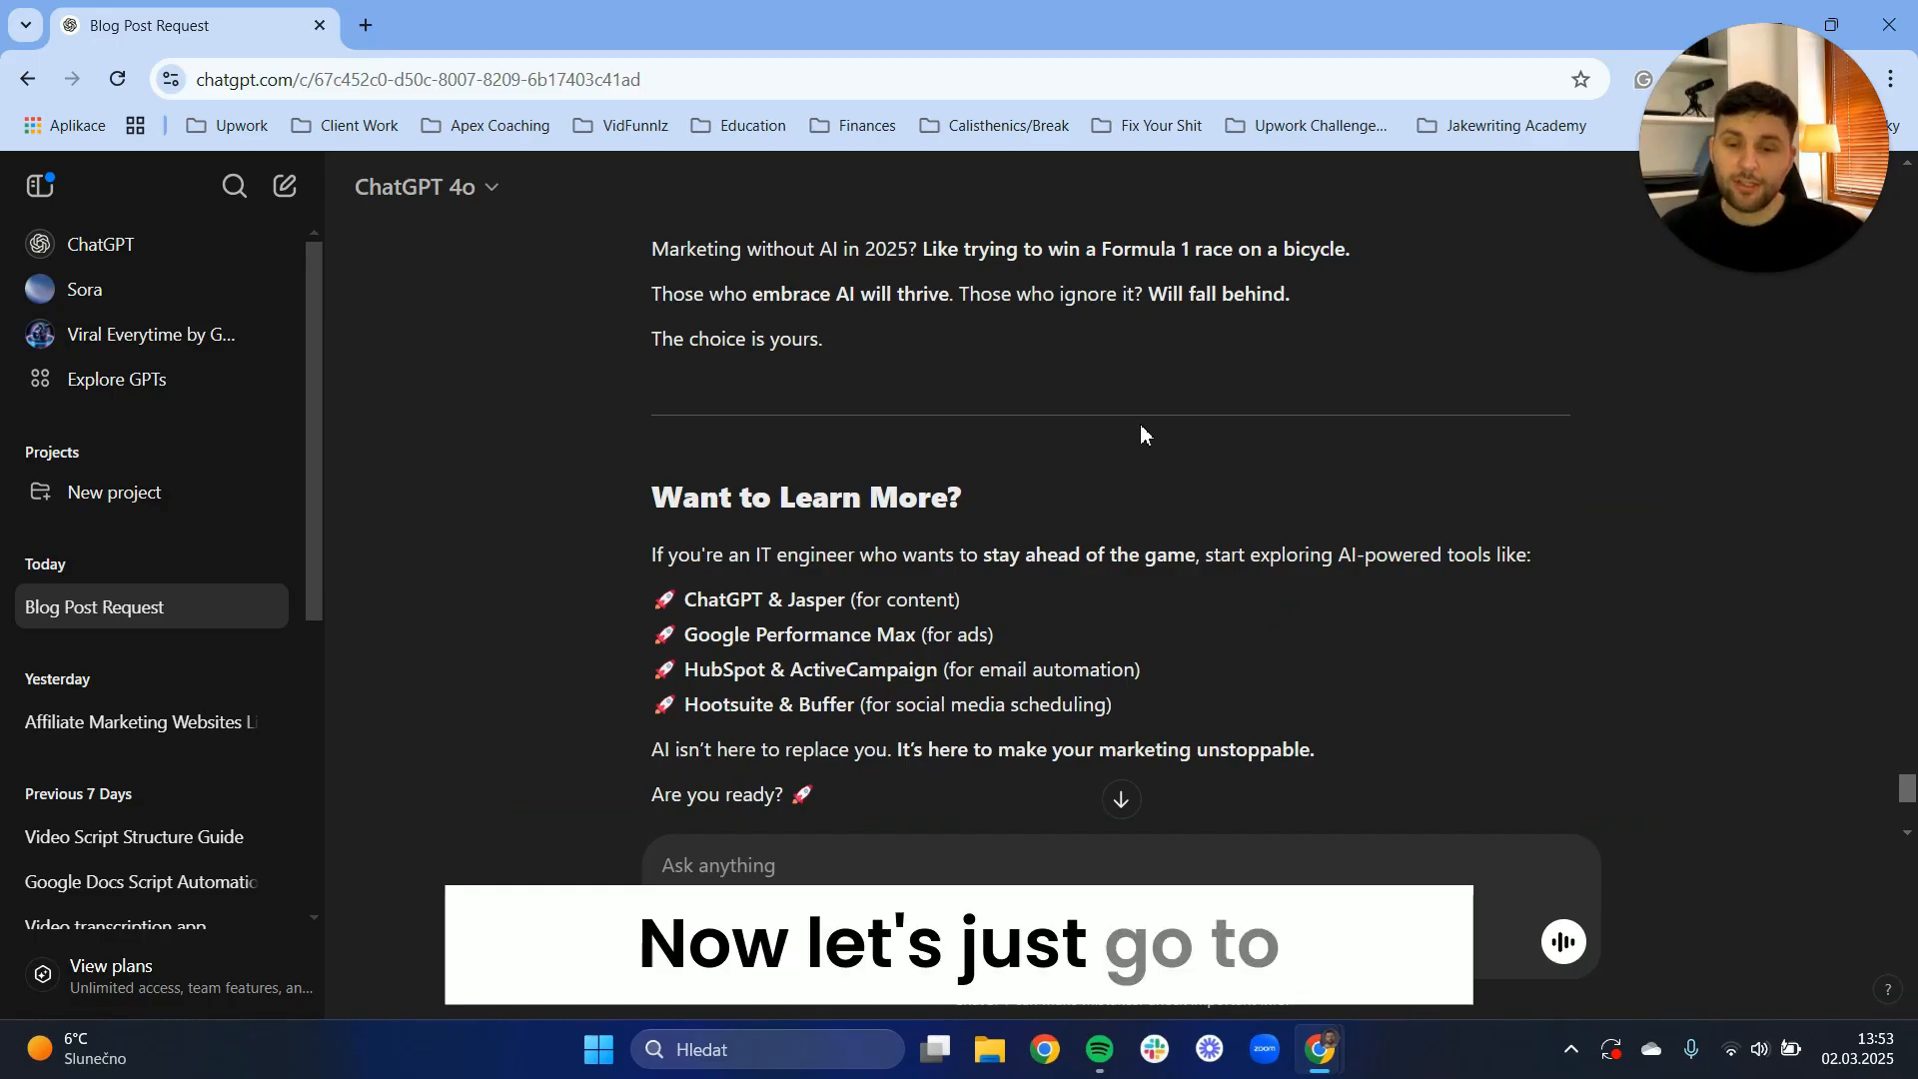
Switch to Canva and browse the recent designs, folders and designs among the account's projects
left_click(1790, 275)
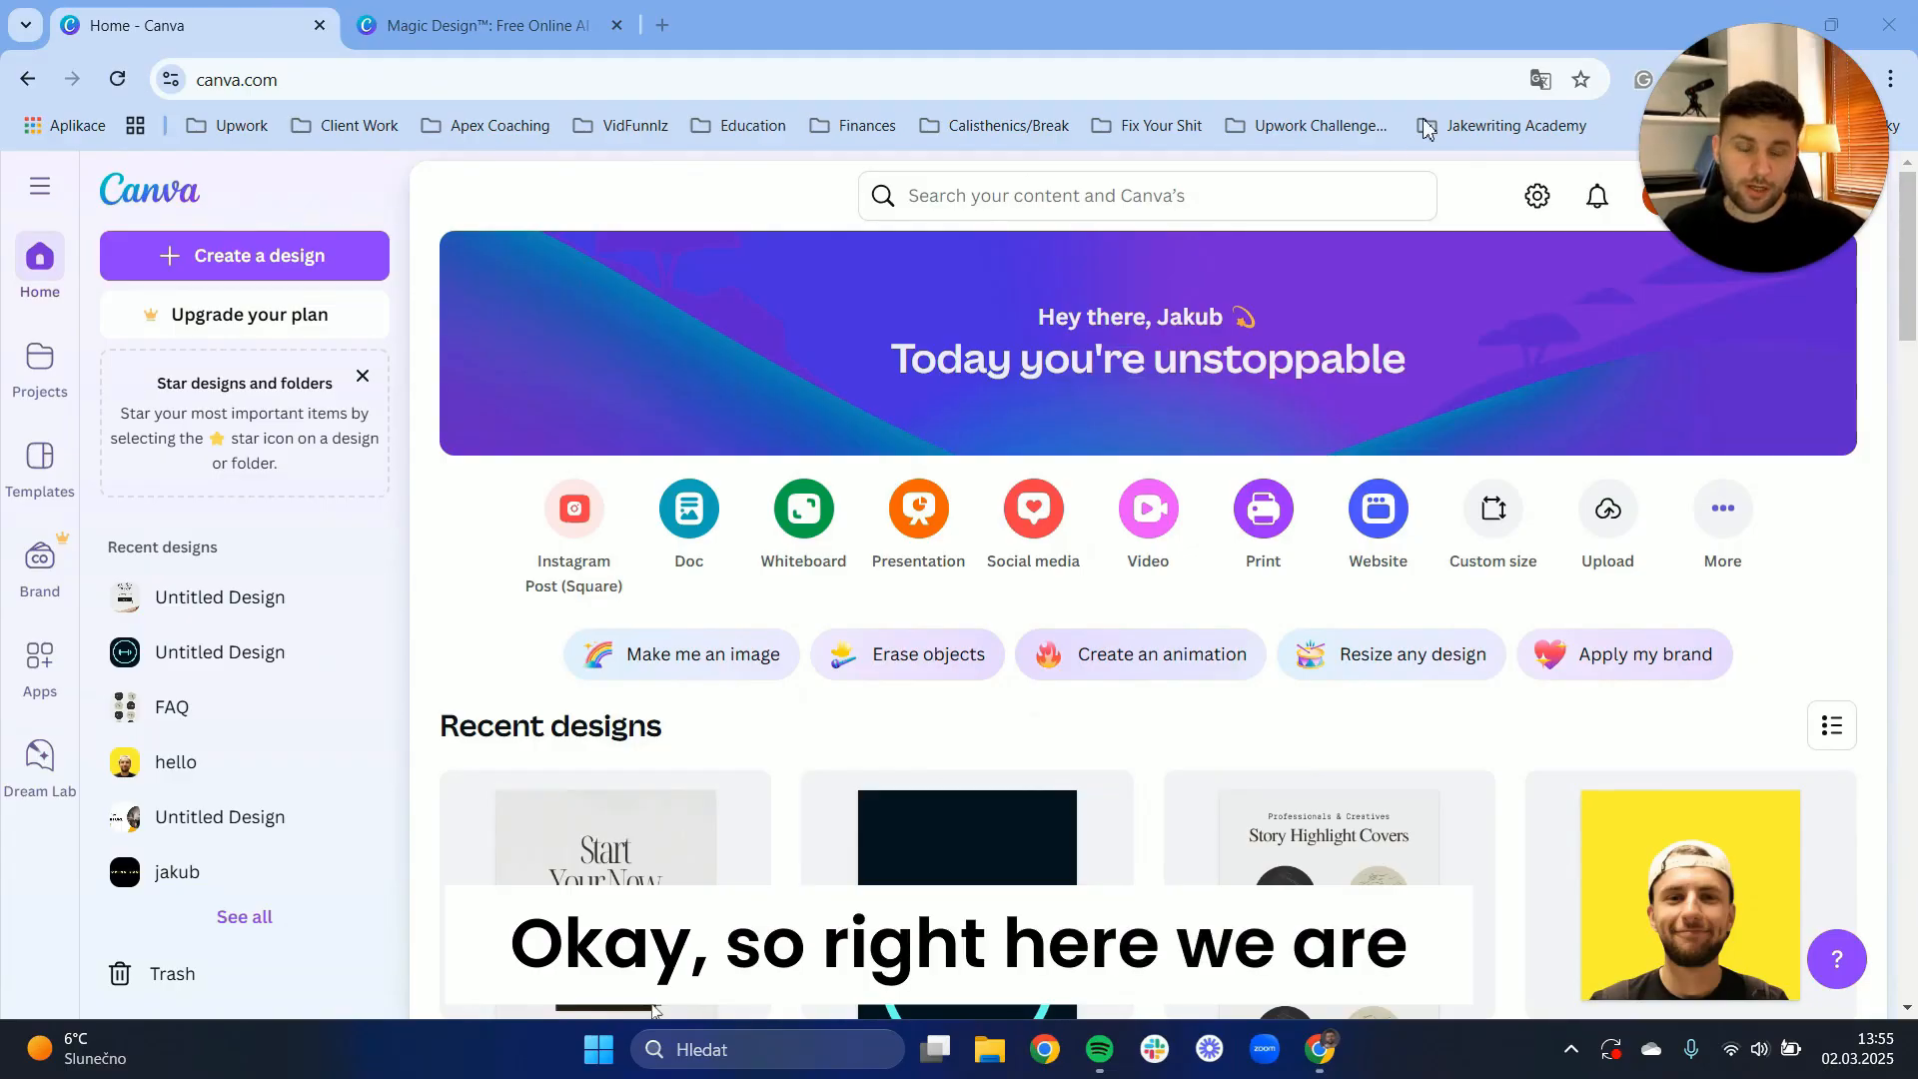
mouse_move(1864, 196)
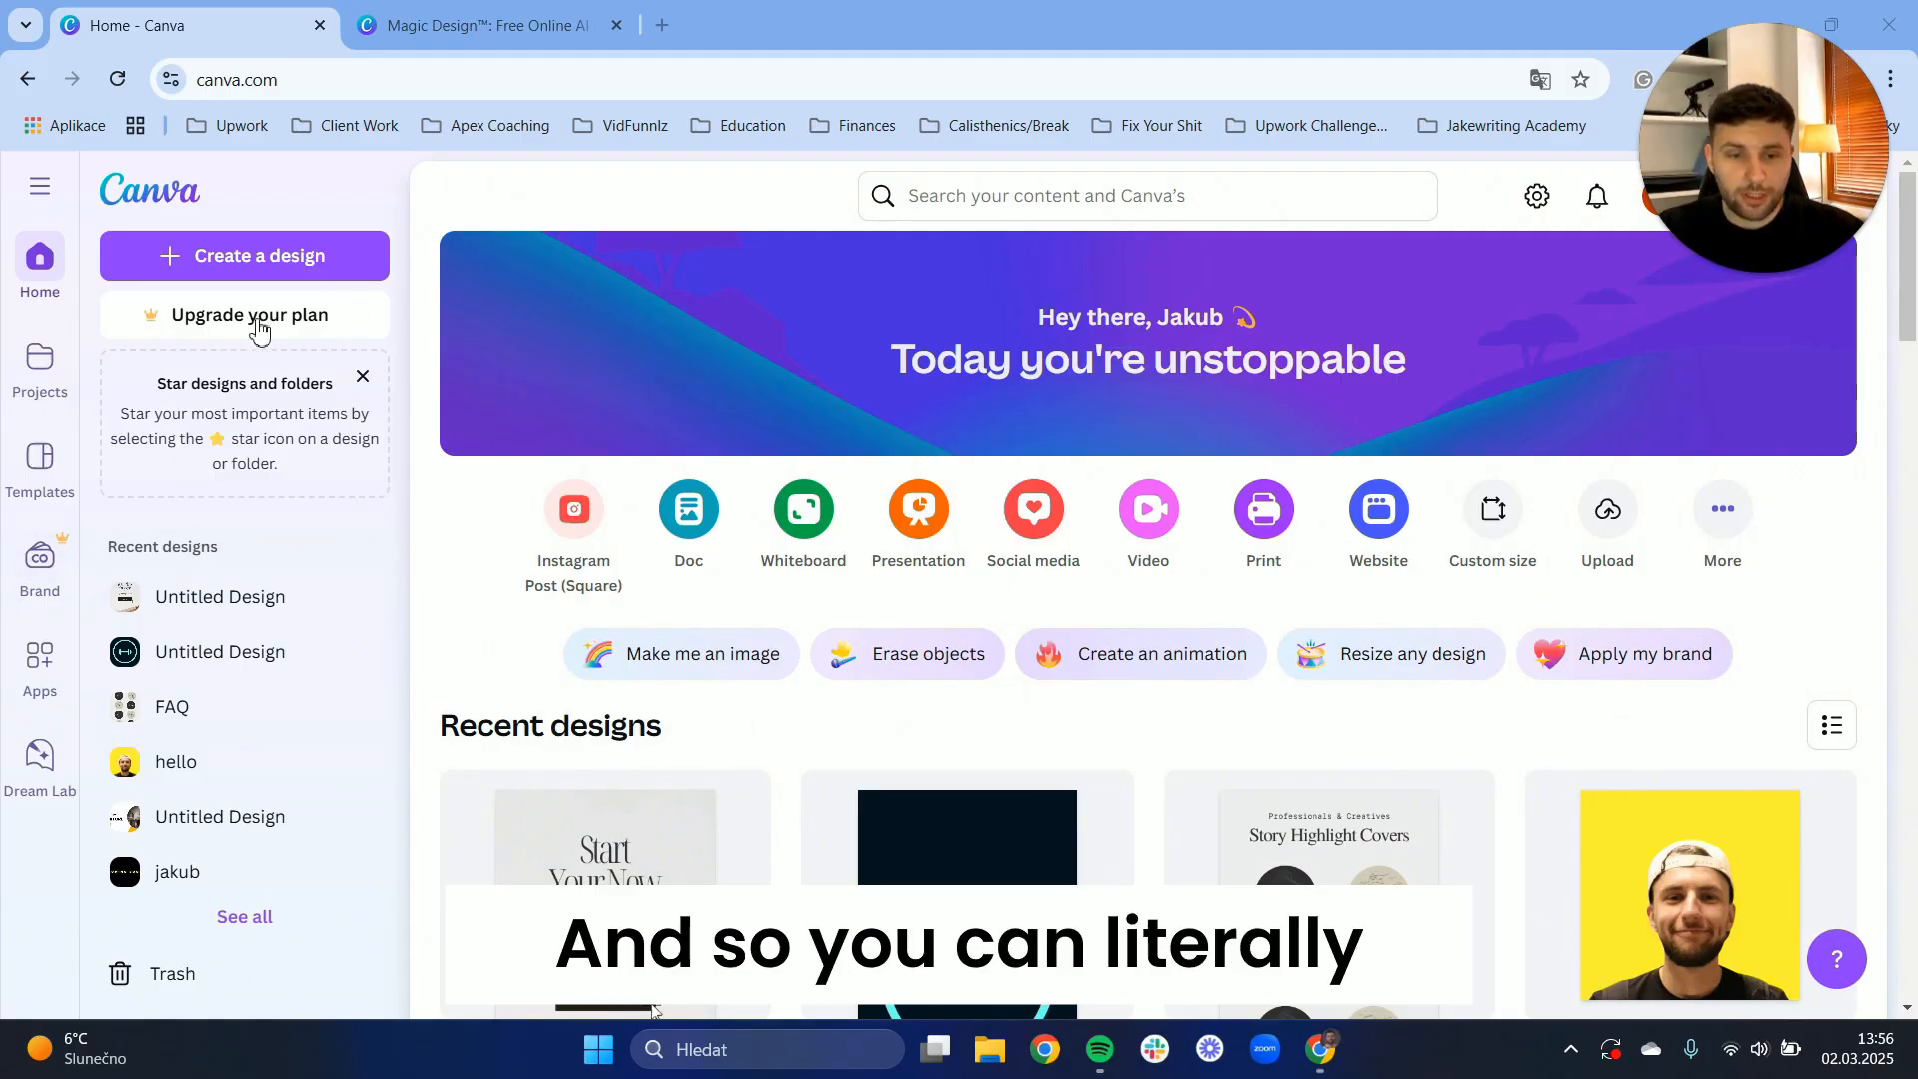
left_click(38, 361)
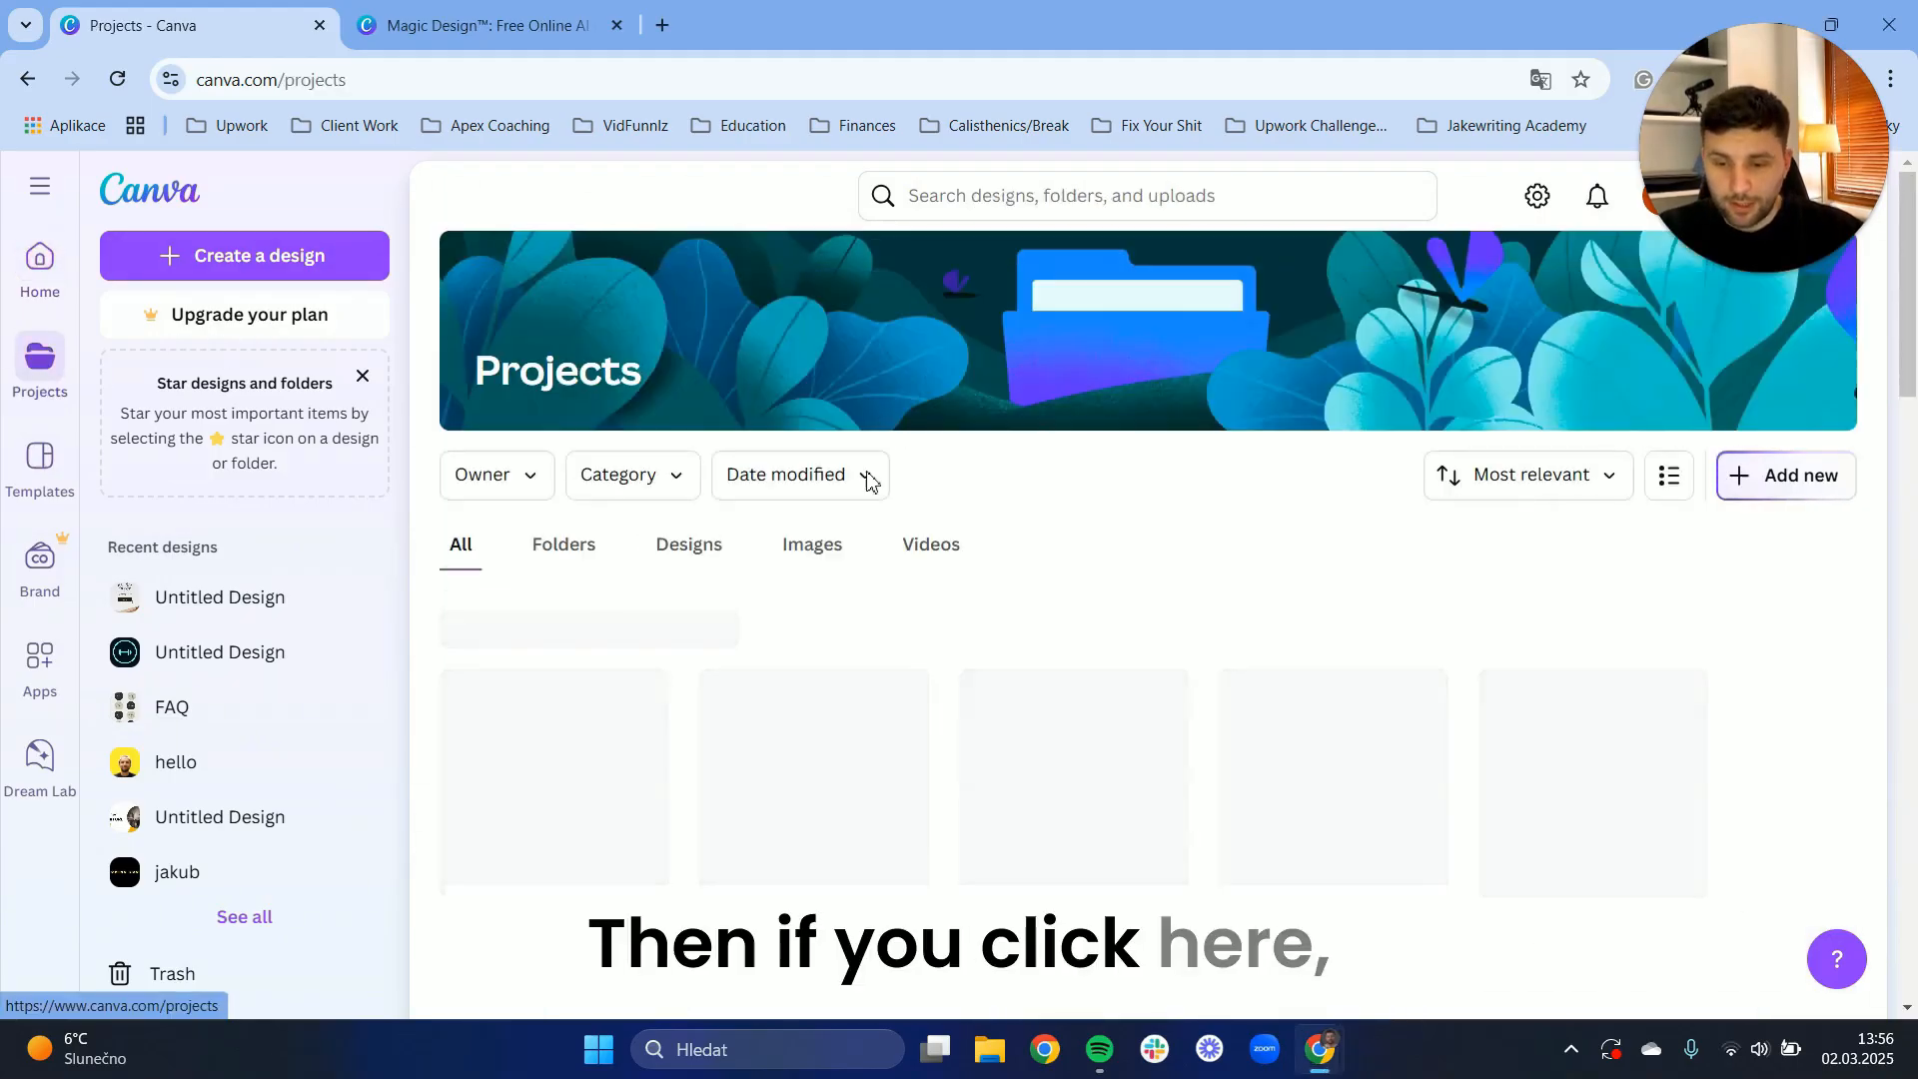
scroll(1241, 653, "down", 4)
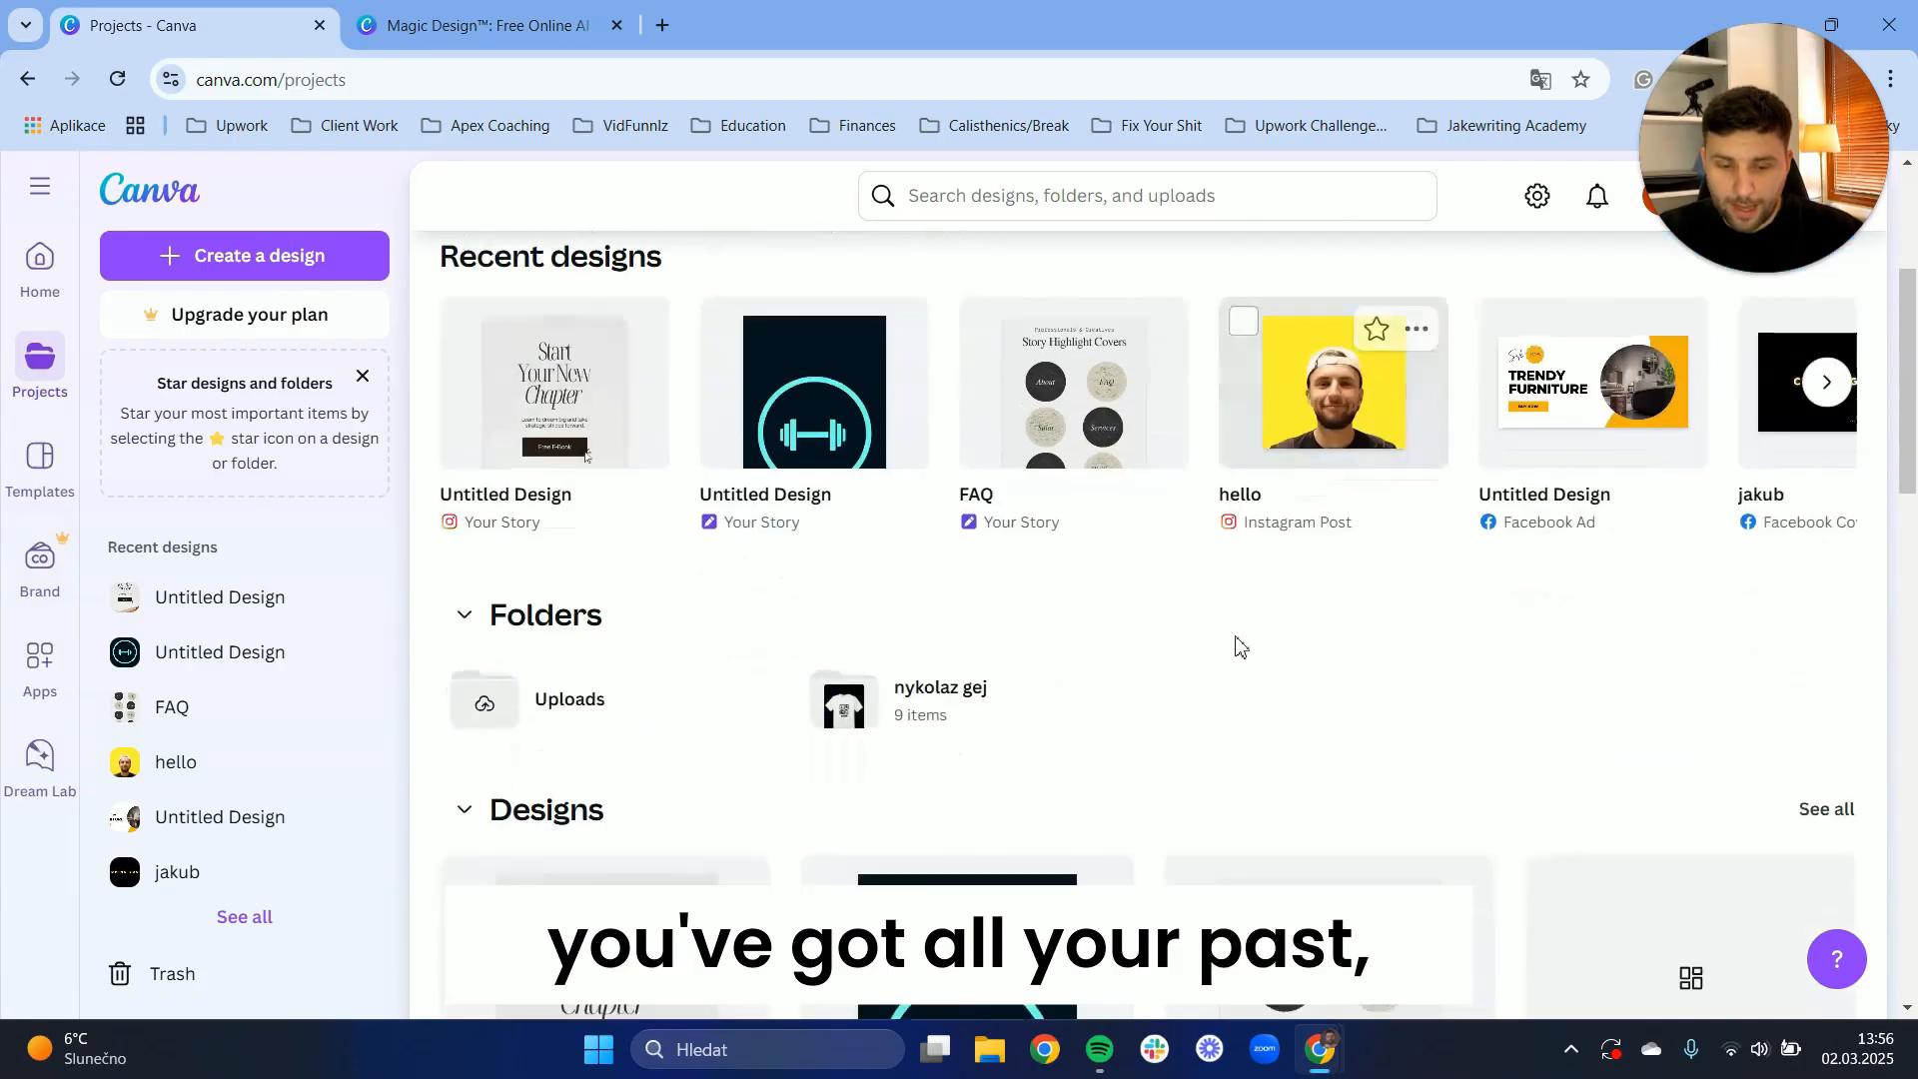
scroll(1242, 654, "down", 2)
scroll(1096, 586, "up", 8)
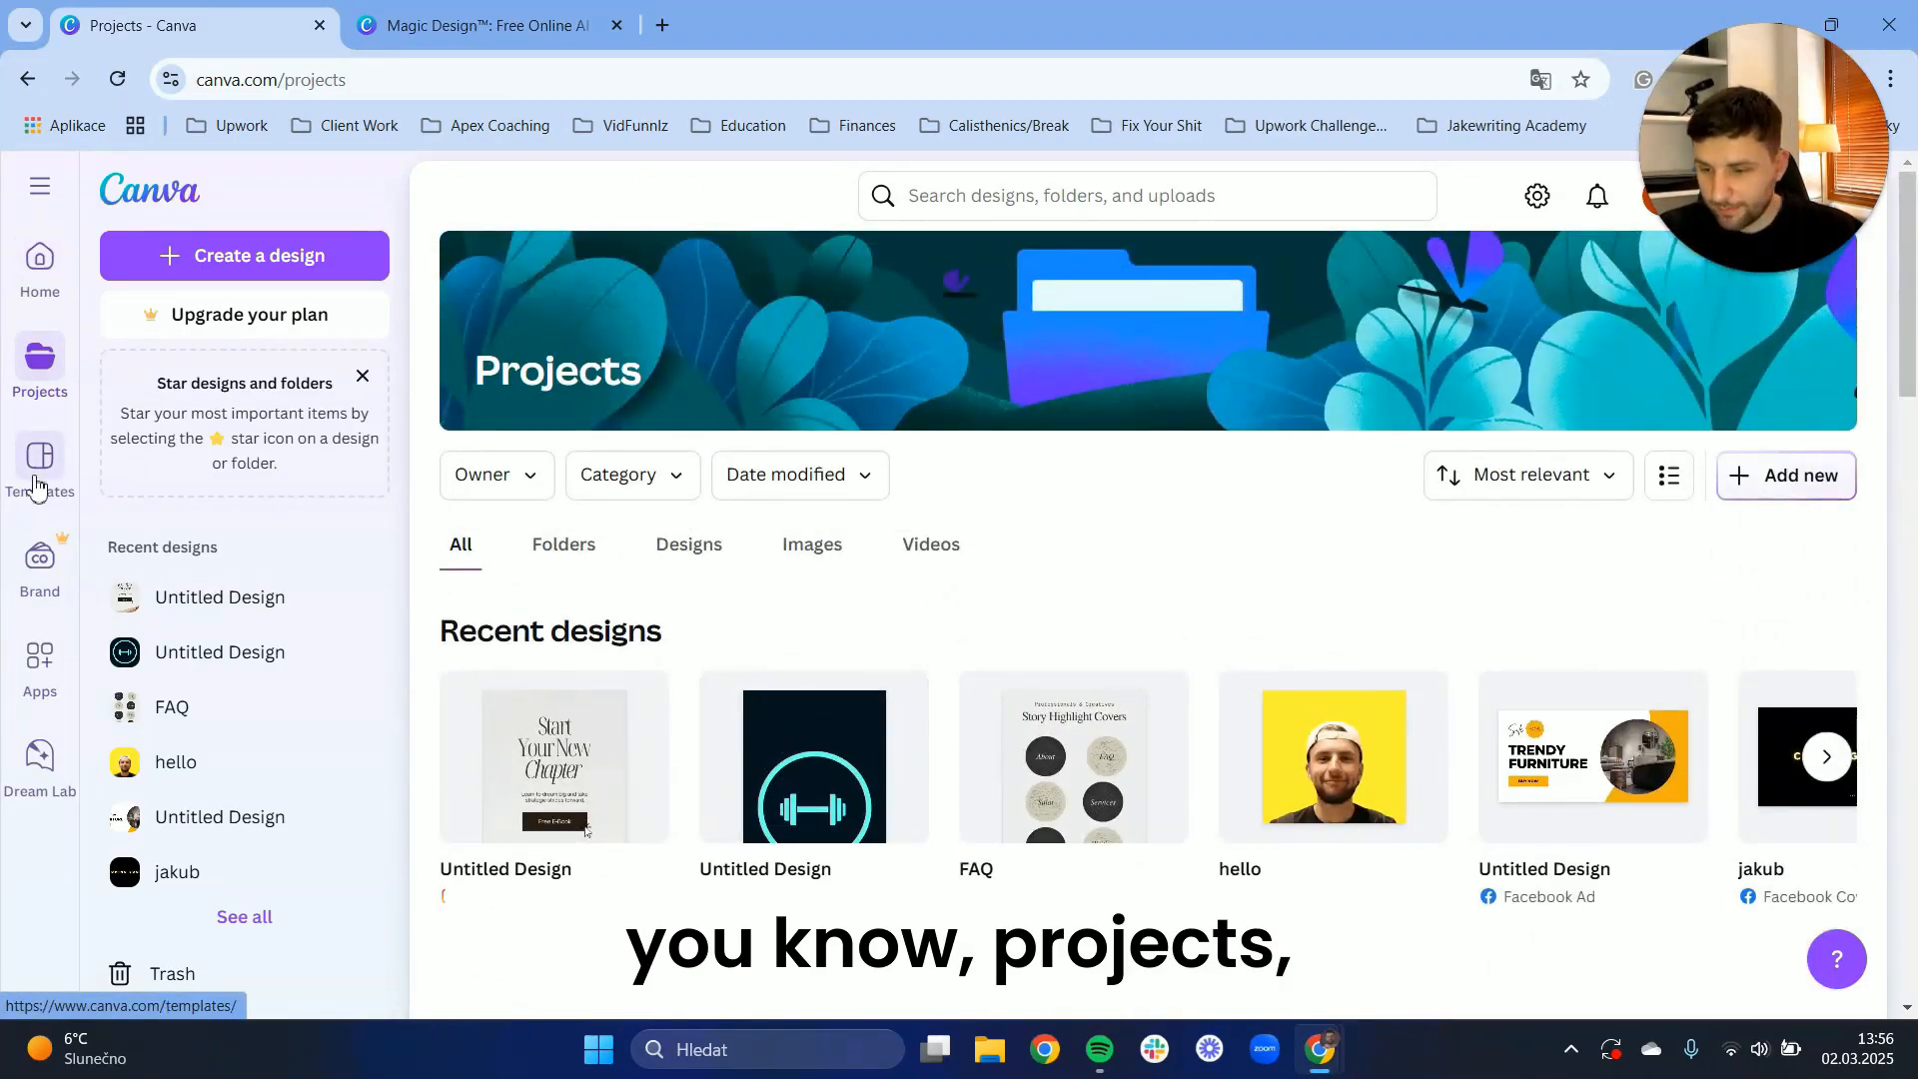
Open the templates library and browse its categories, top picks, upcoming events, designs inspired by the last one, and suggested logos
left_click(40, 469)
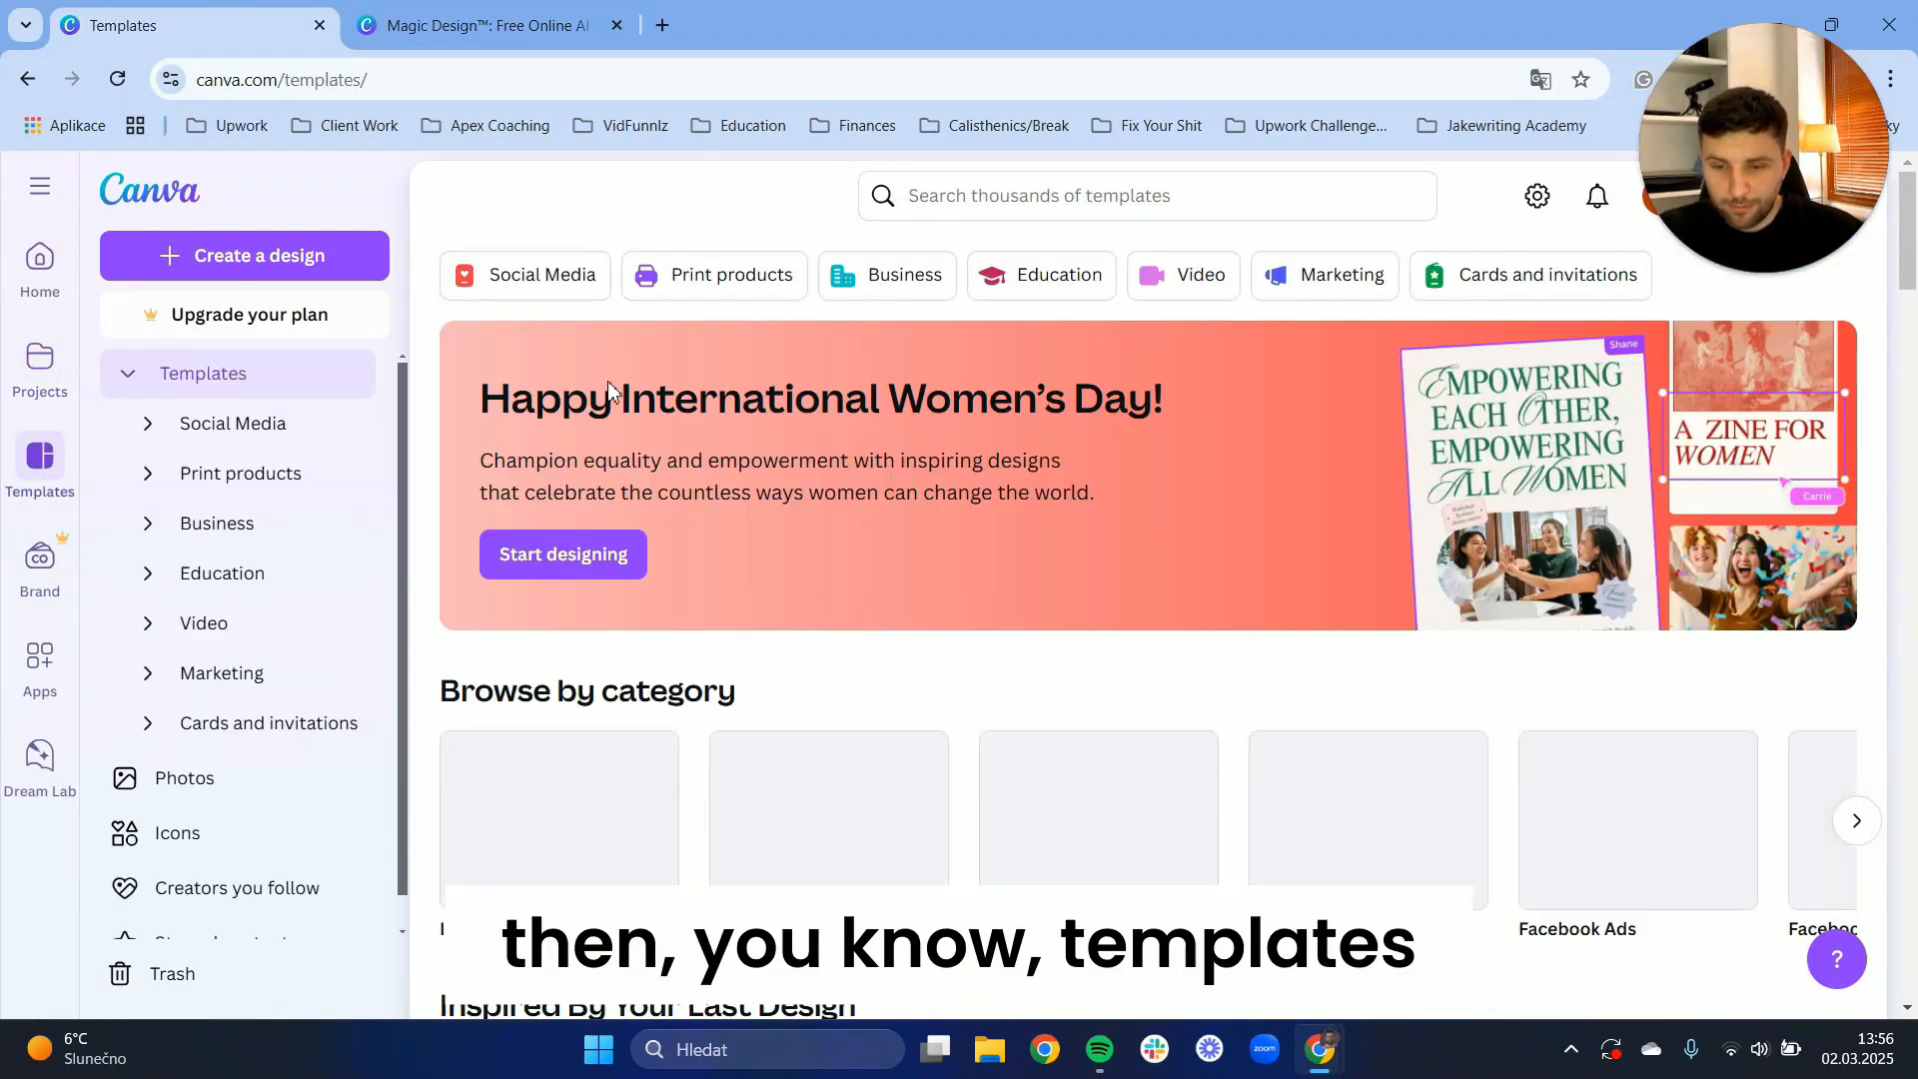
scroll(649, 629, "down", 9)
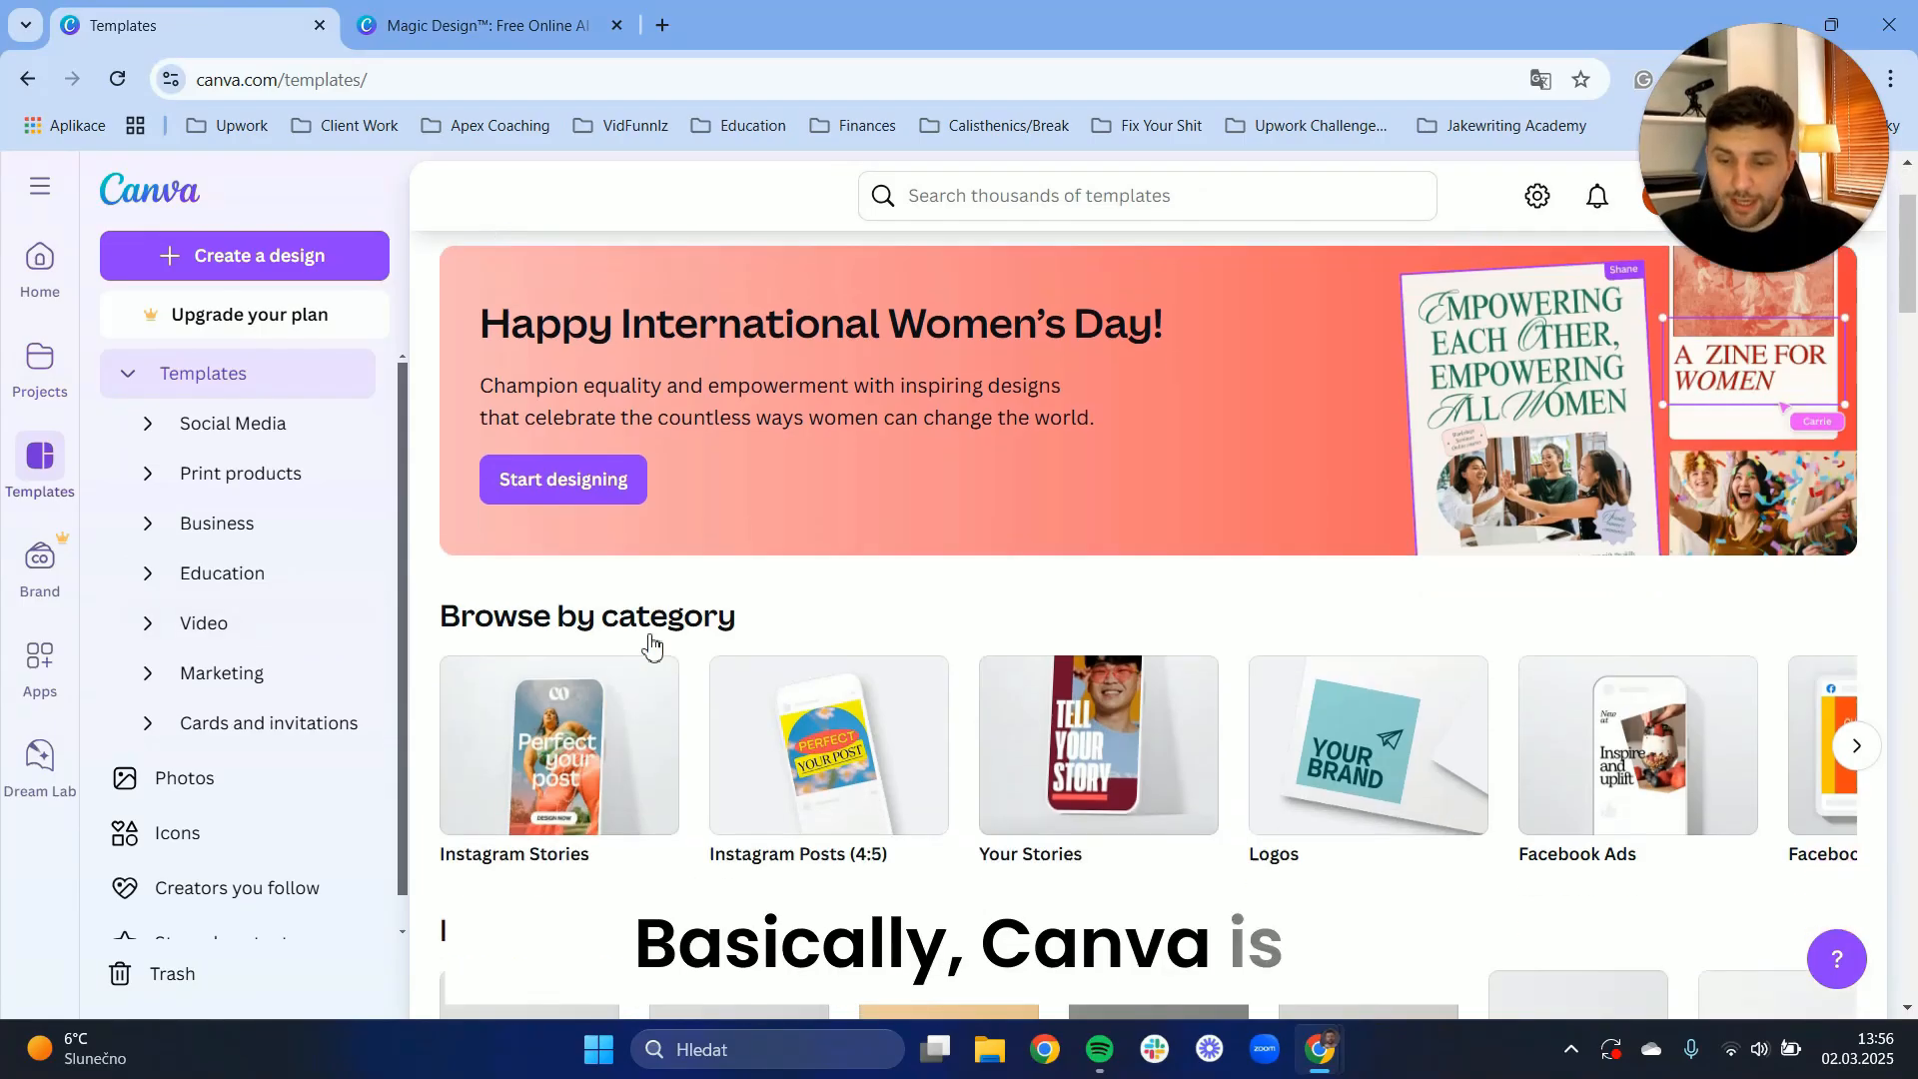
scroll(669, 620, "down", 8)
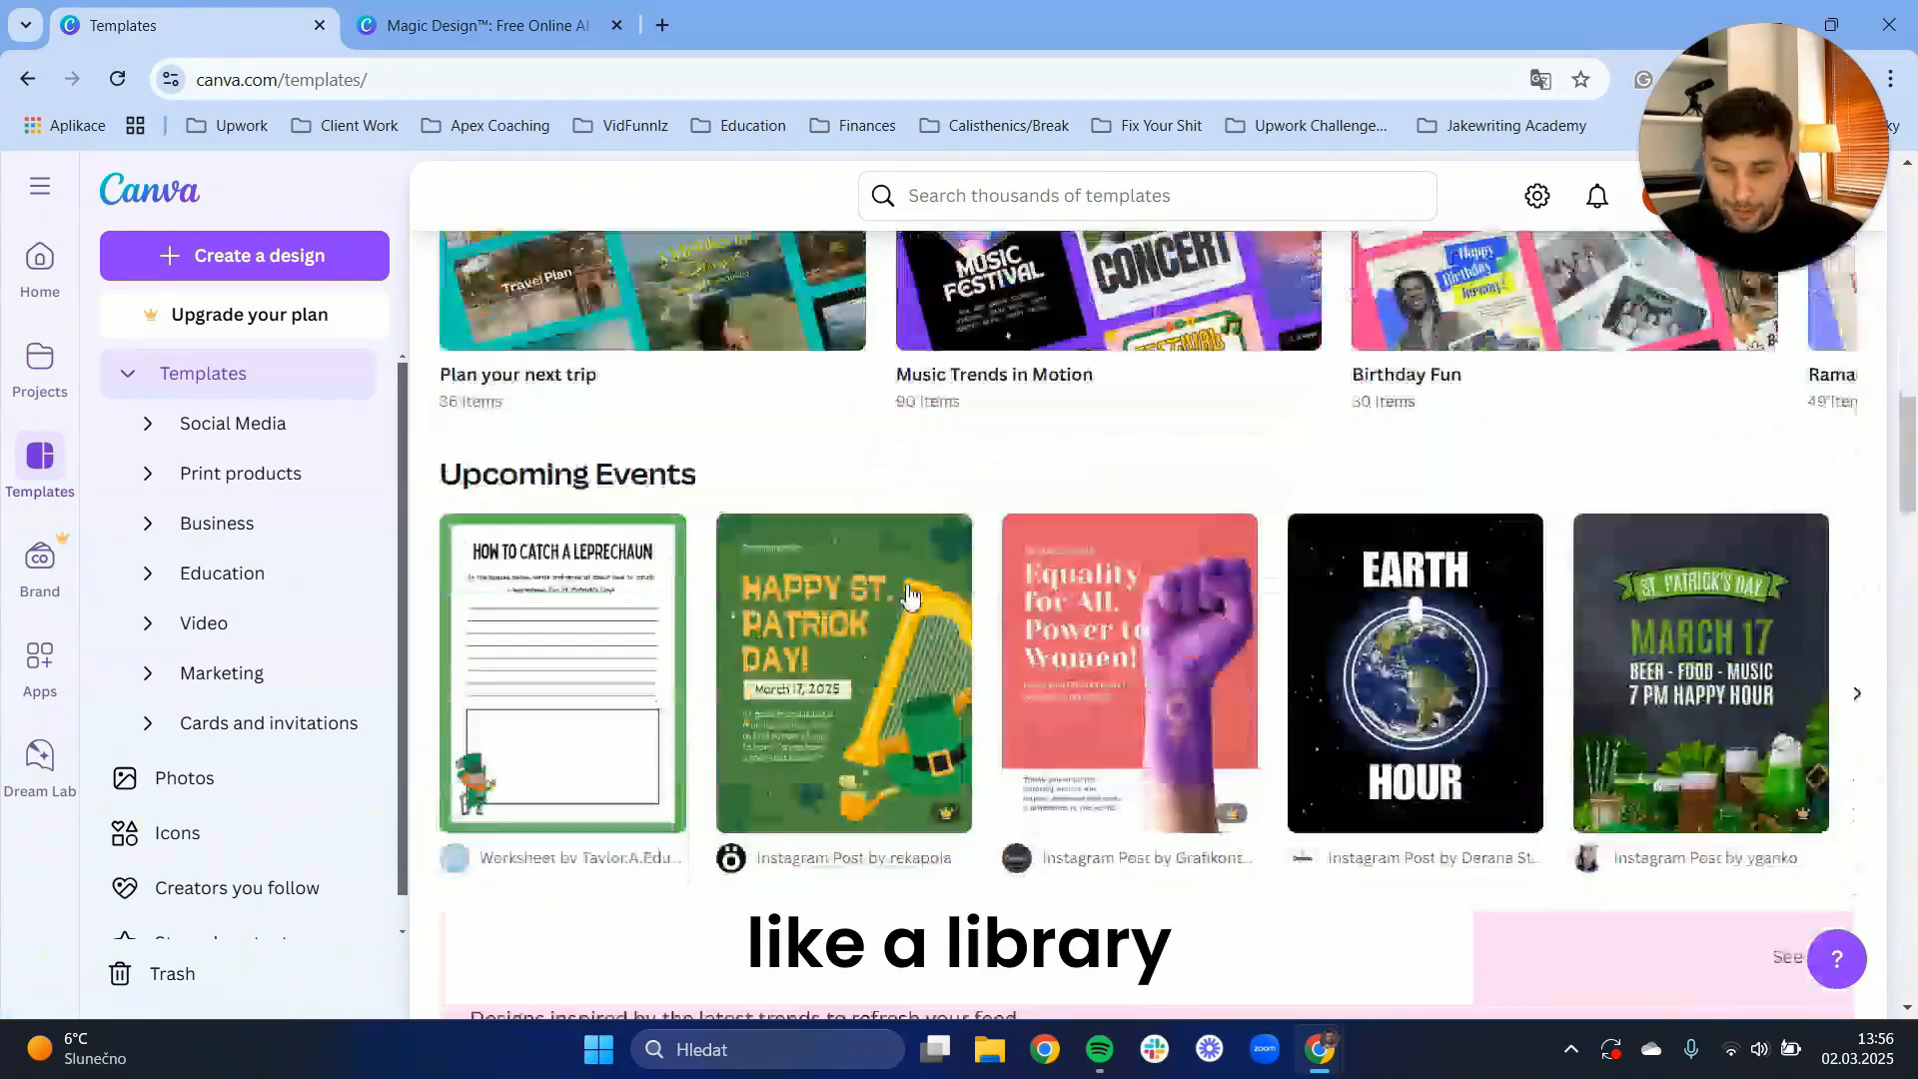
scroll(824, 832, "up", 15)
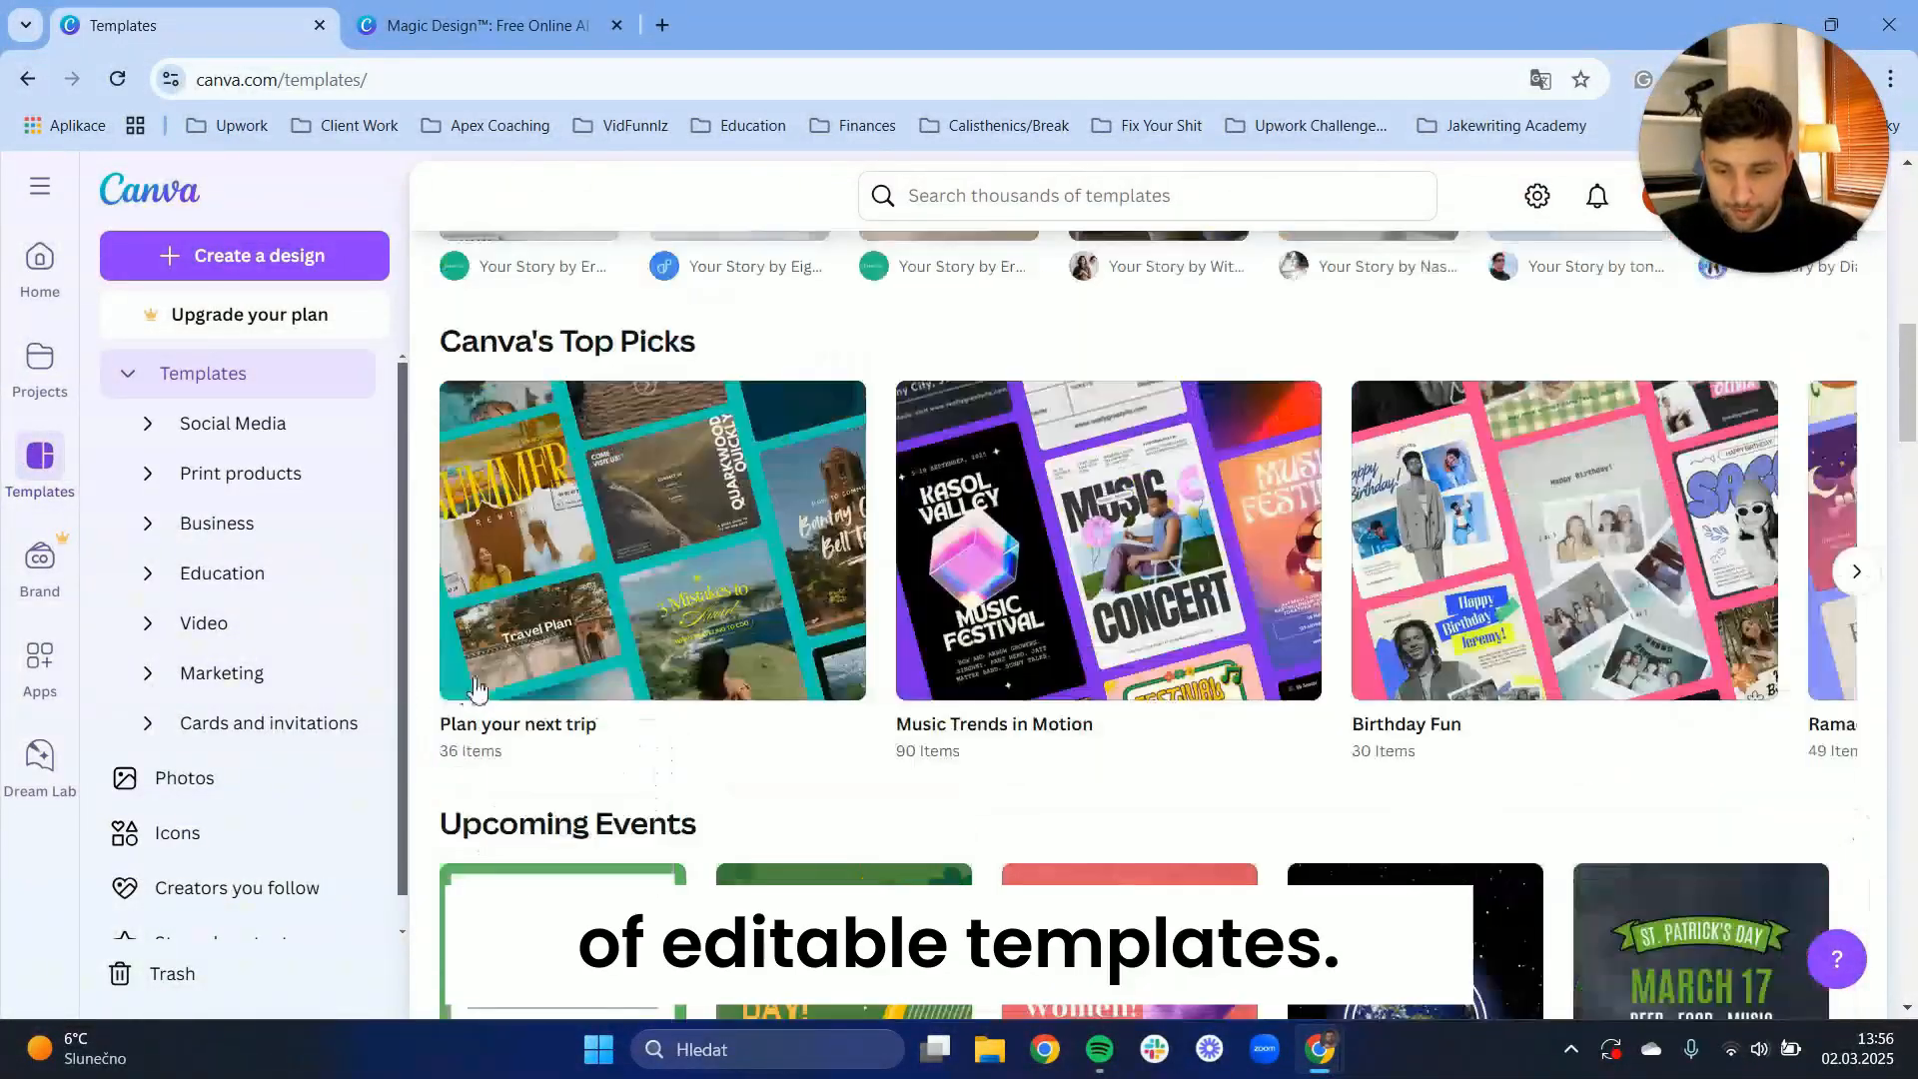
scroll(929, 639, "down", 4)
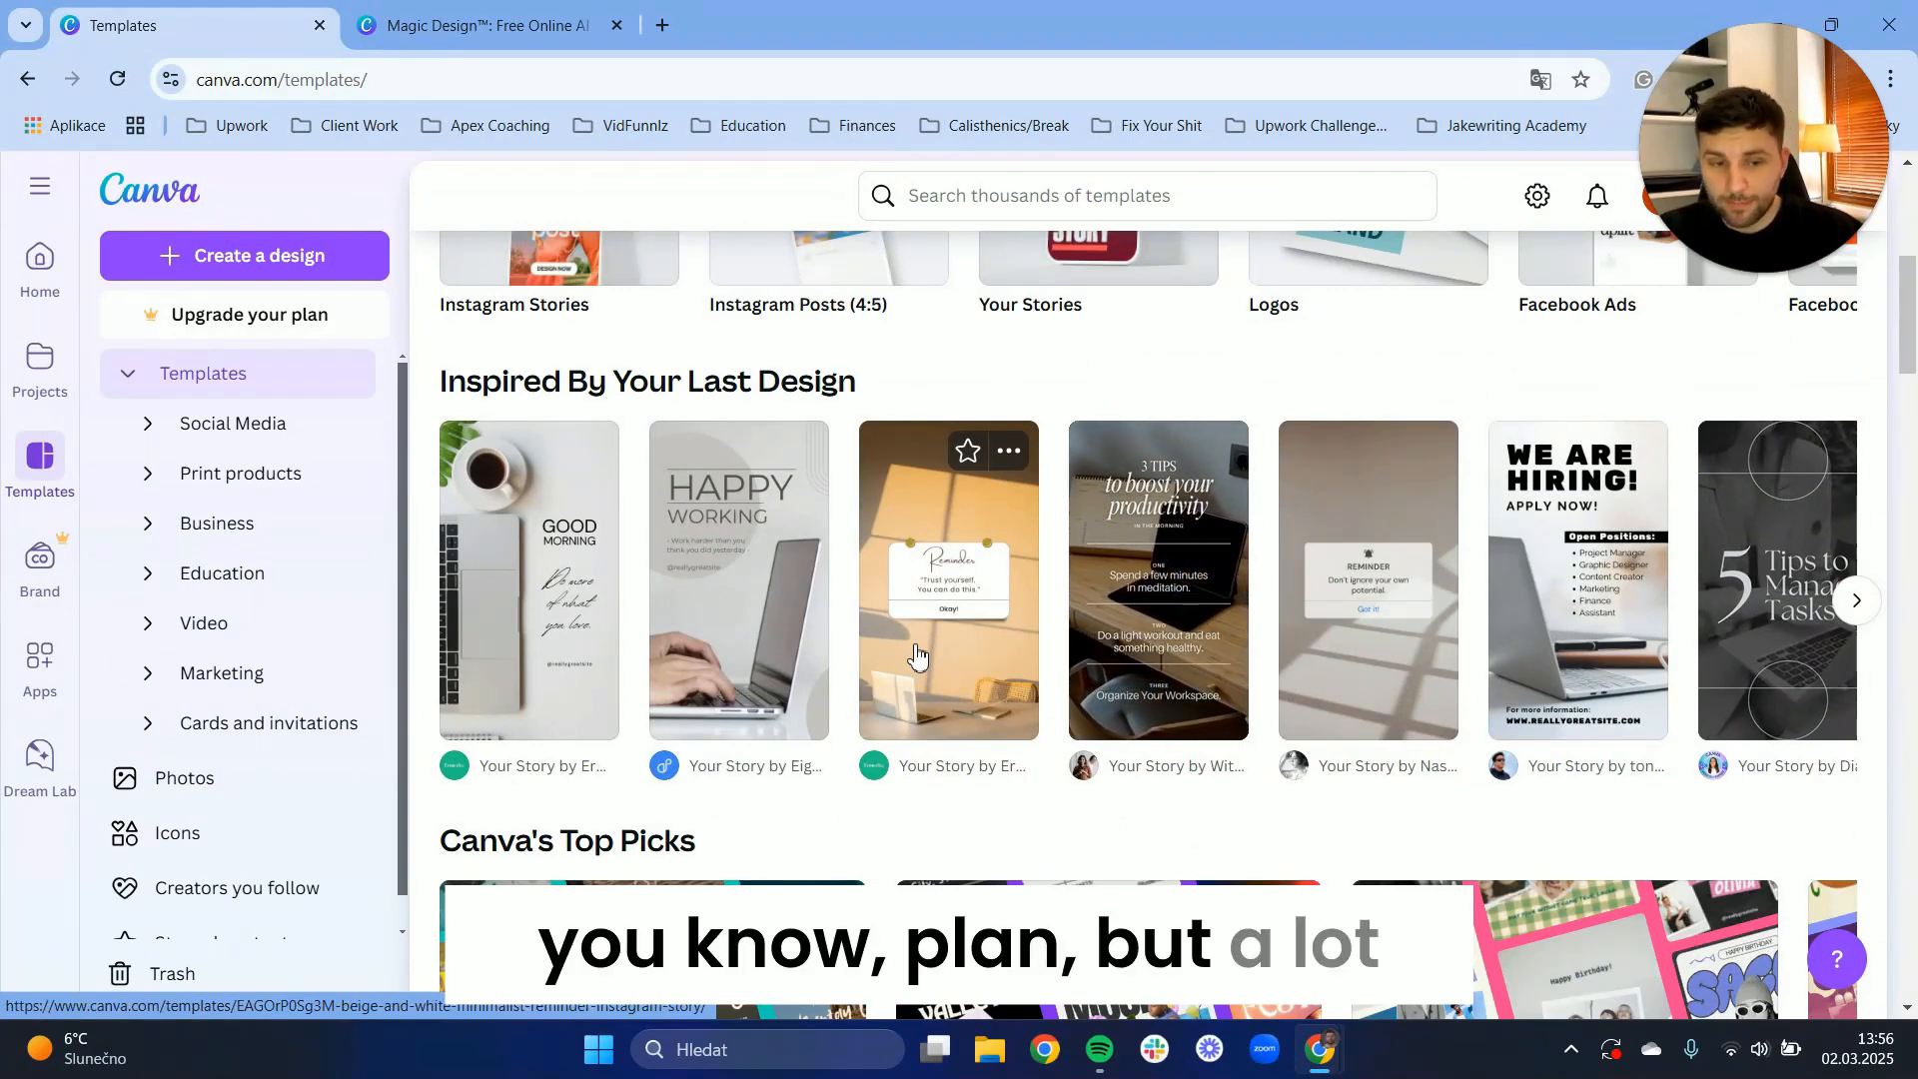
scroll(722, 613, "down", 20)
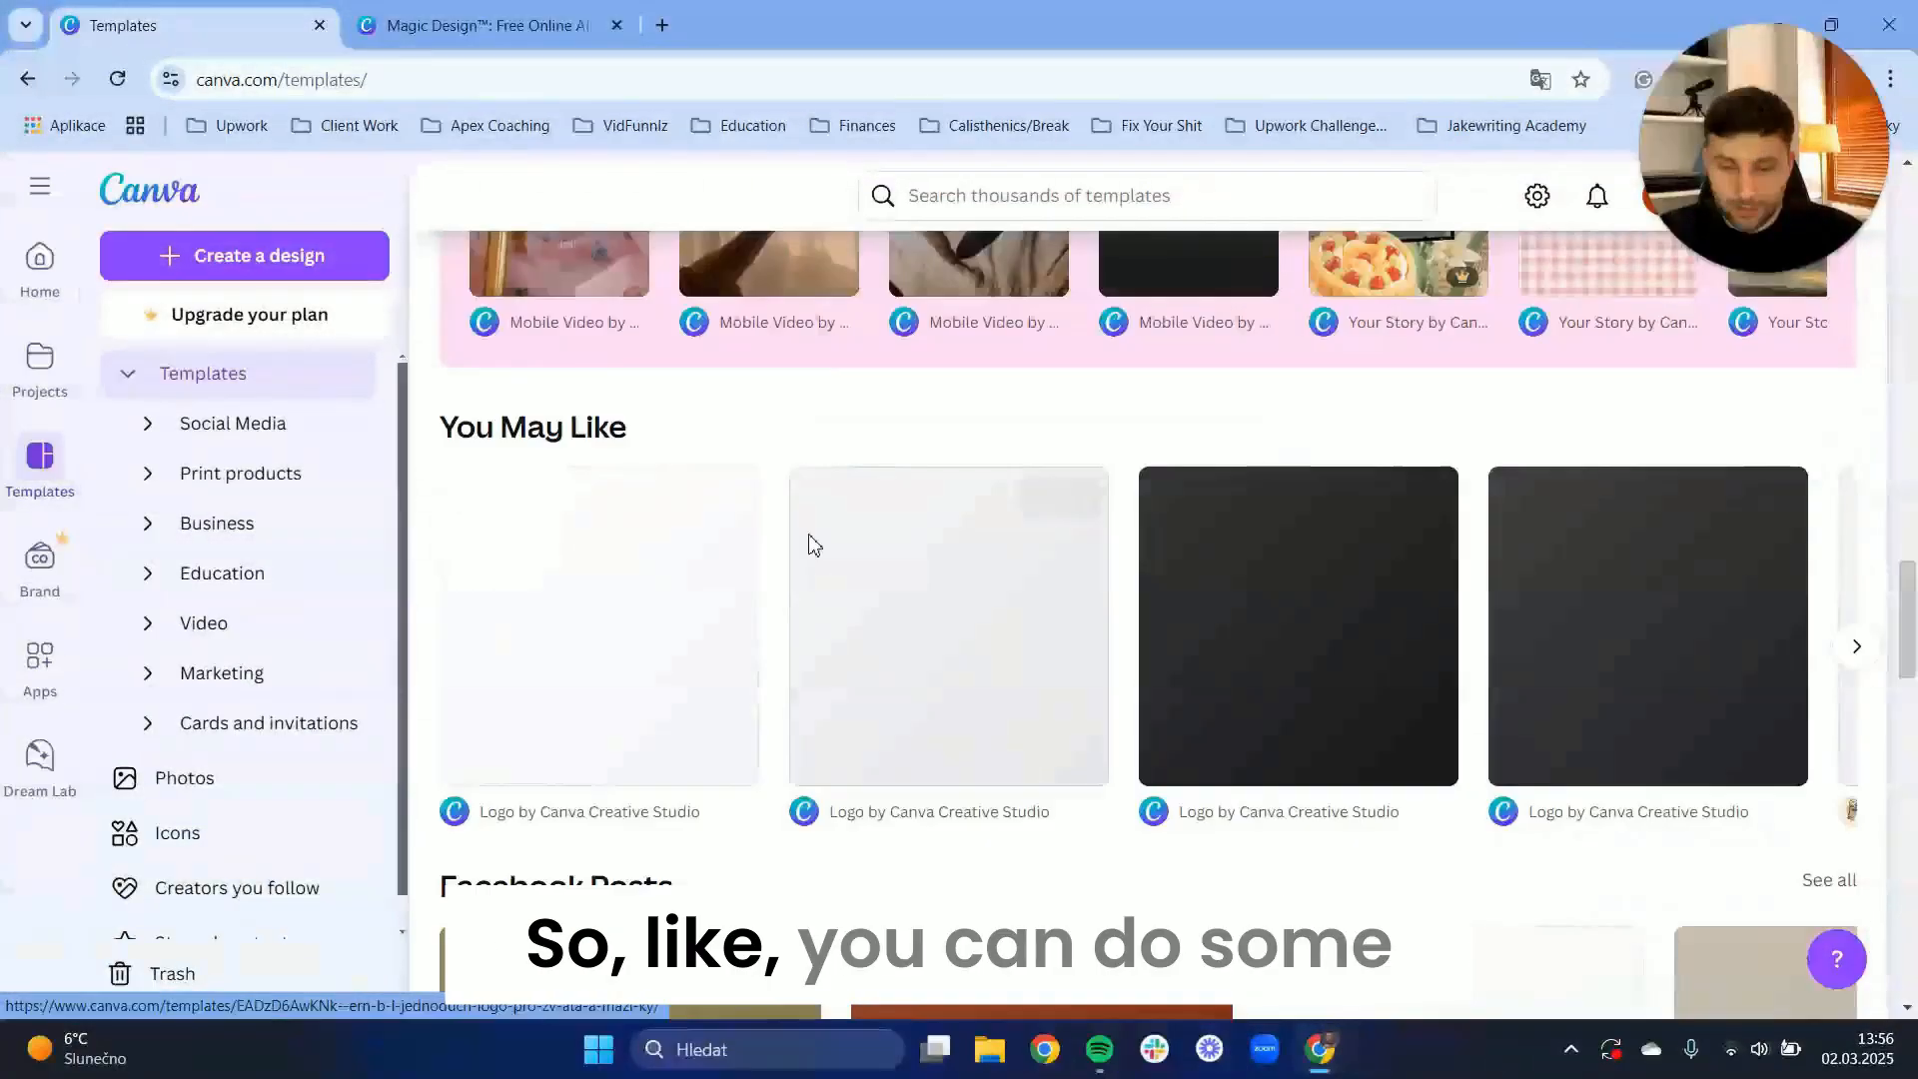
scroll(909, 439, "up", 4)
scroll(998, 480, "down", 1)
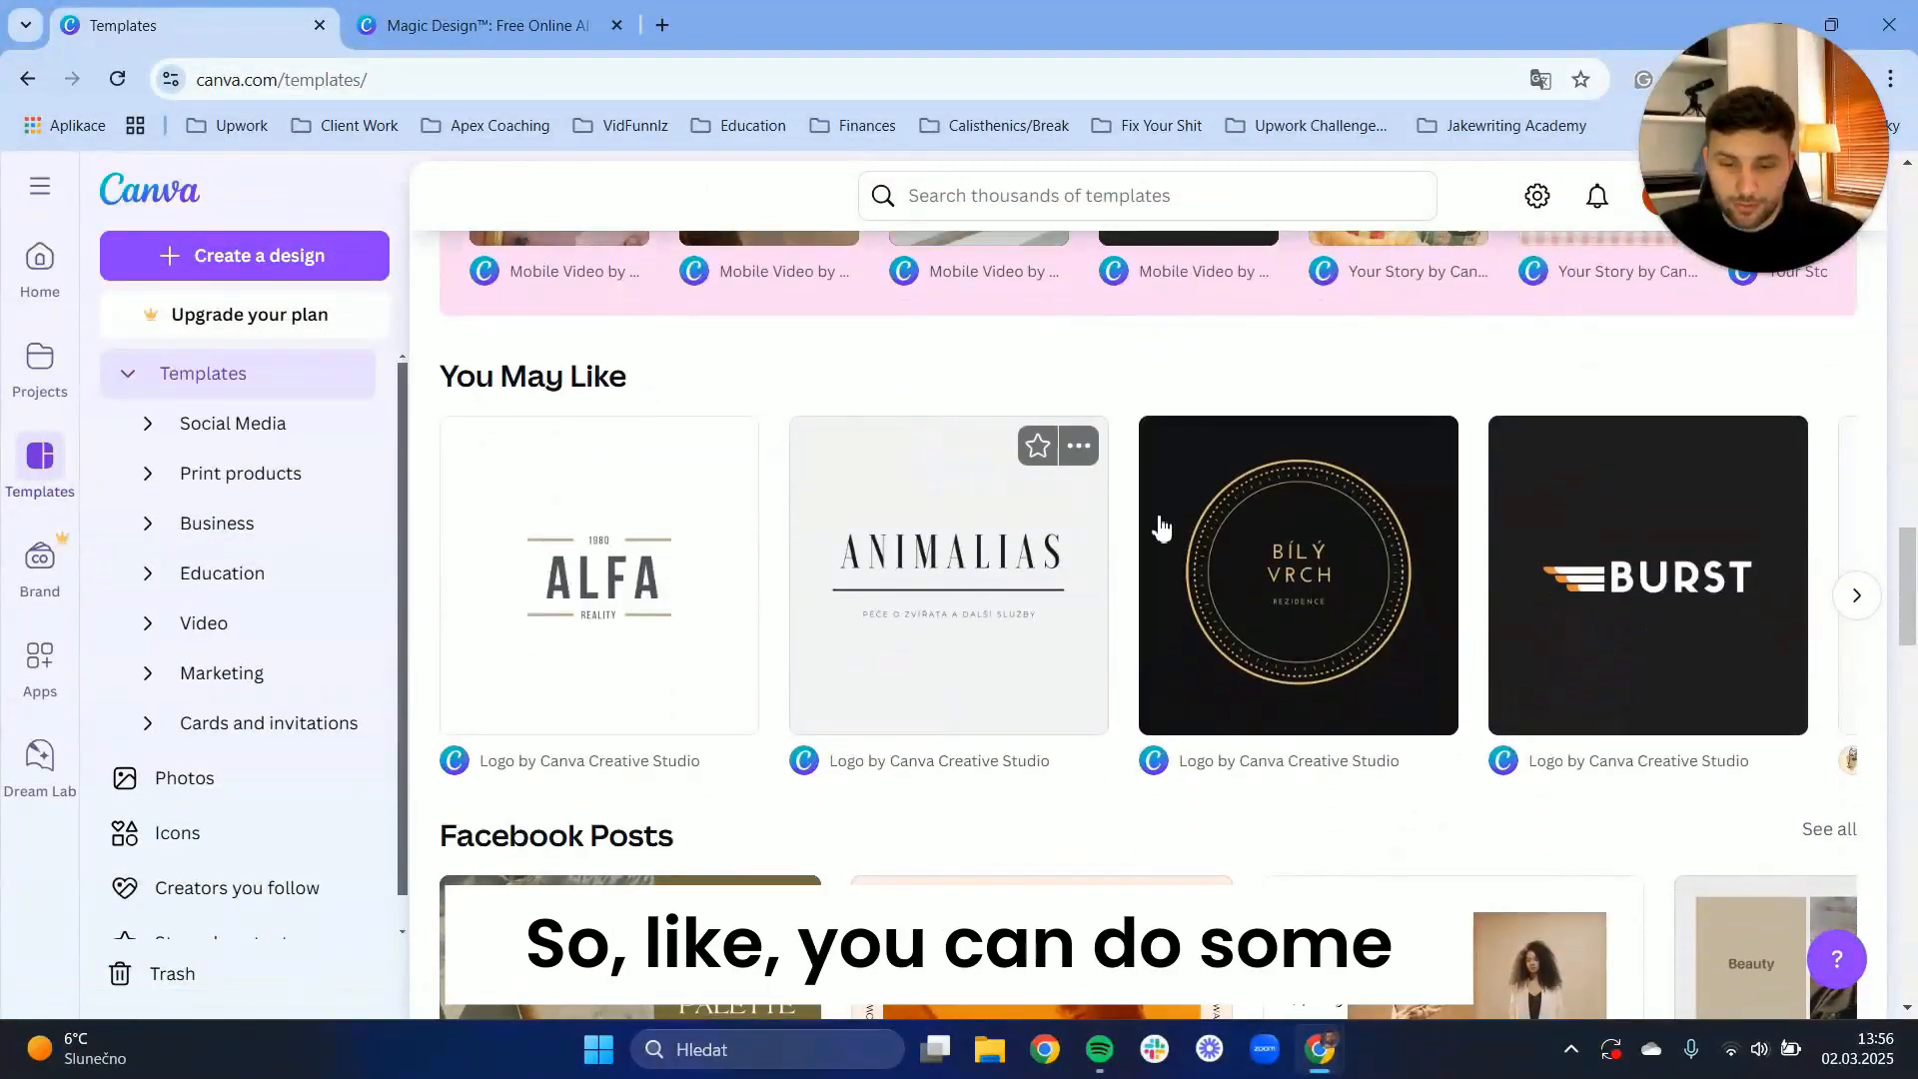
Look over the Facebook post, Facebook ad, whiteboard and newly added templates in the library
scroll(1564, 696, "down", 14)
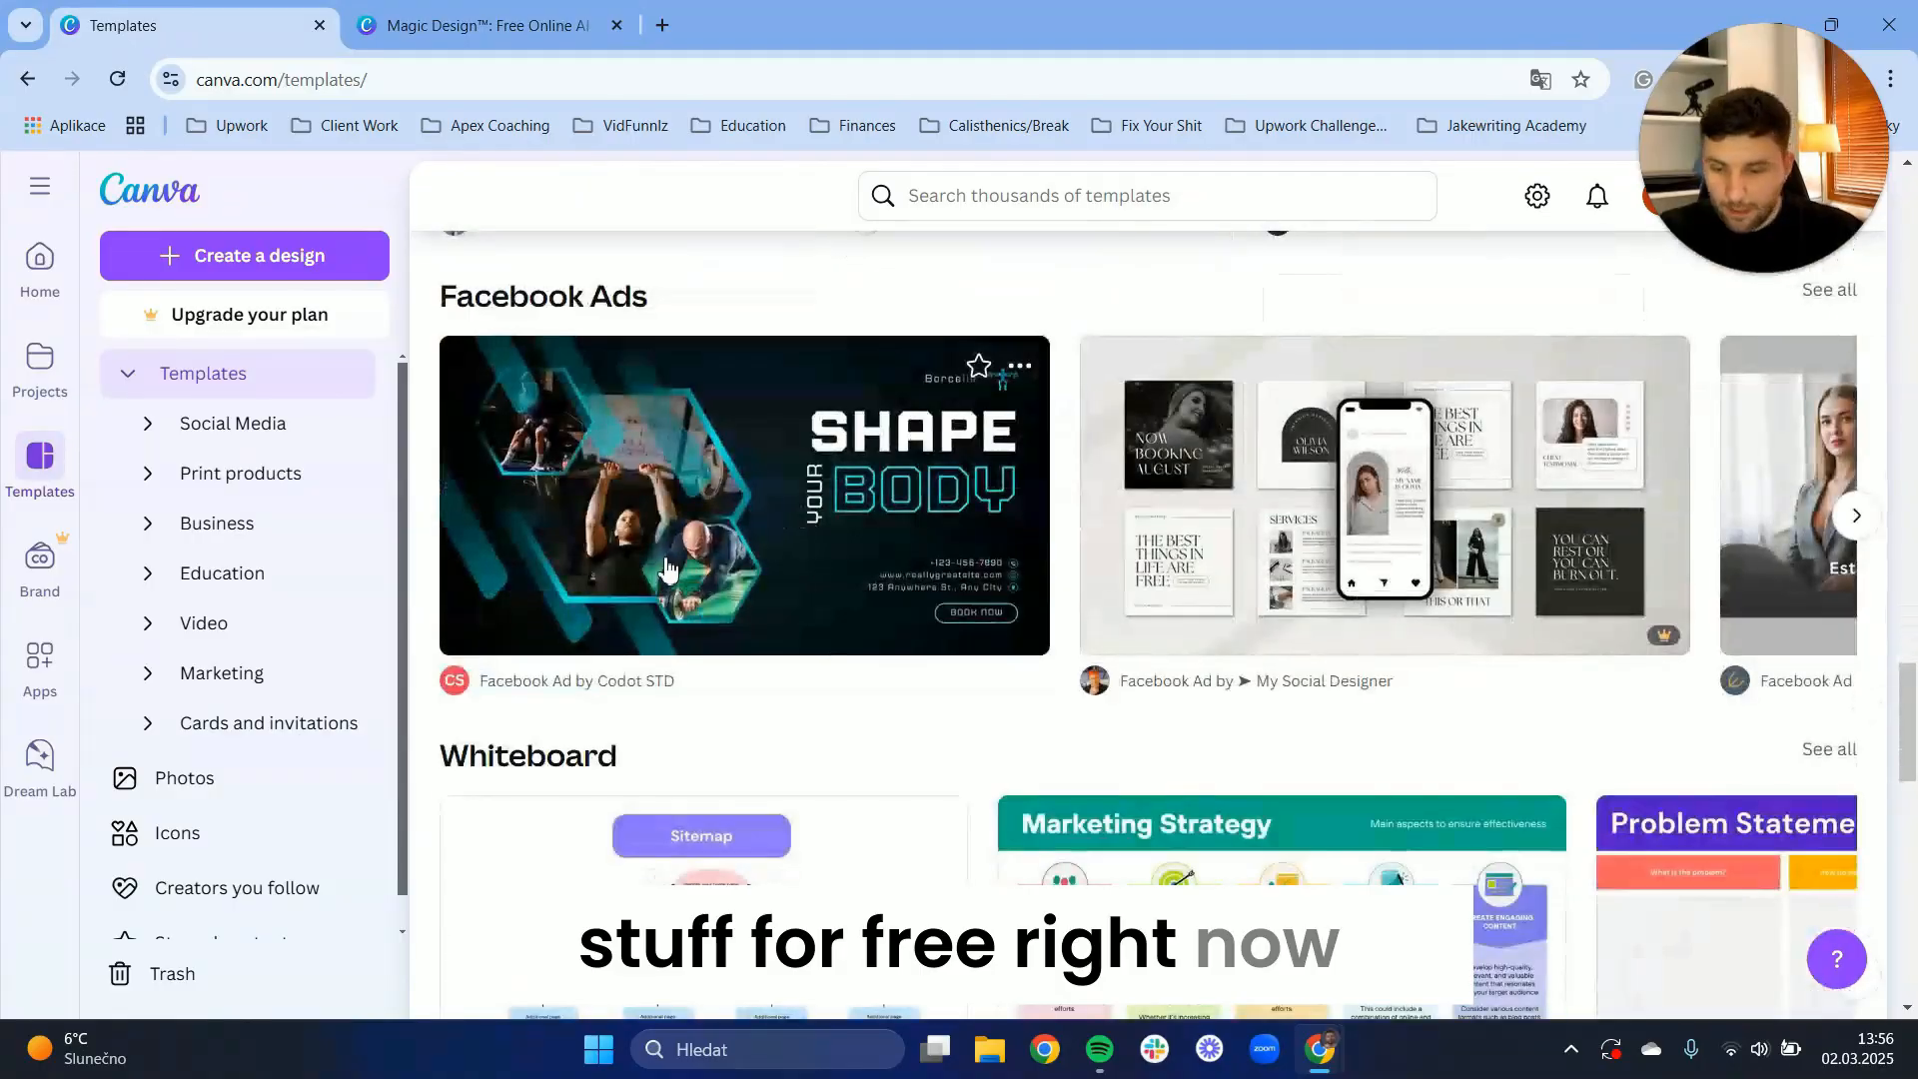
scroll(829, 529, "down", 2)
scroll(659, 490, "up", 2)
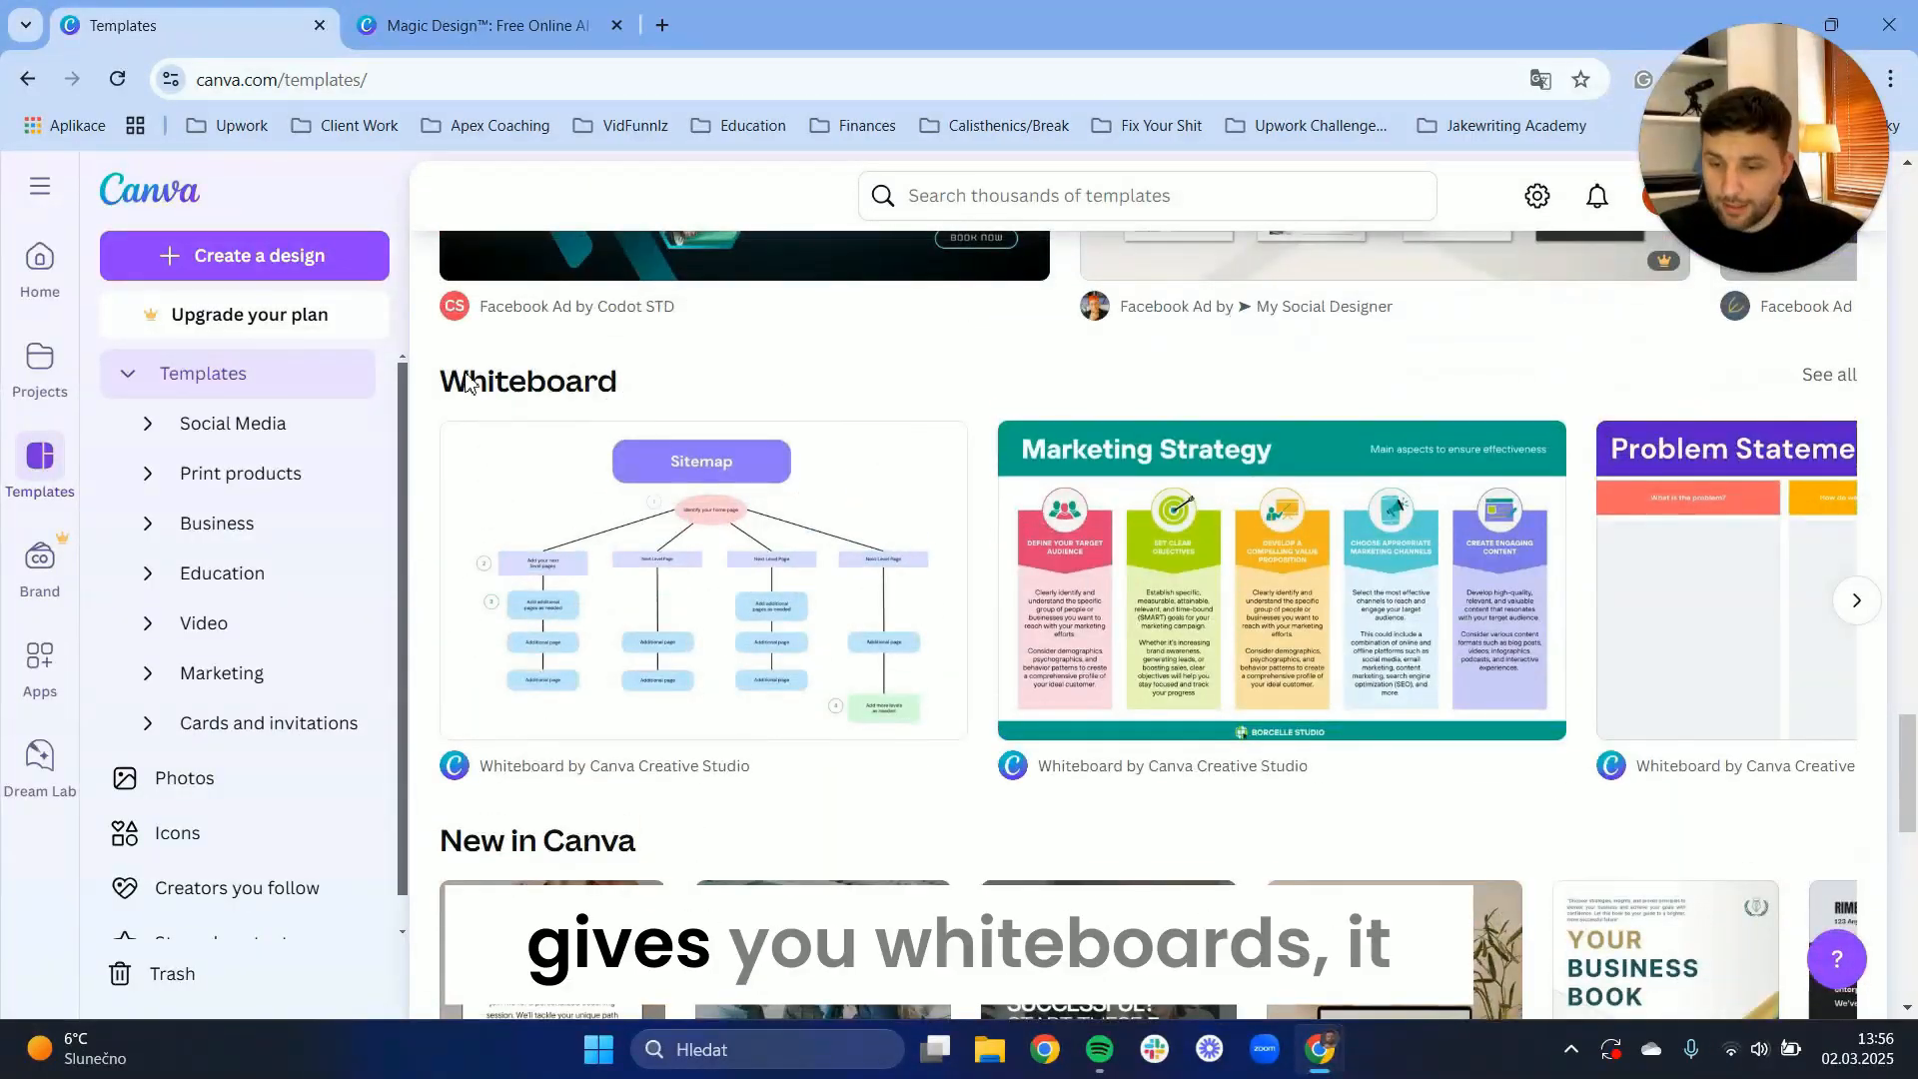
scroll(707, 651, "down", 4)
scroll(836, 737, "up", 13)
scroll(568, 687, "down", 1)
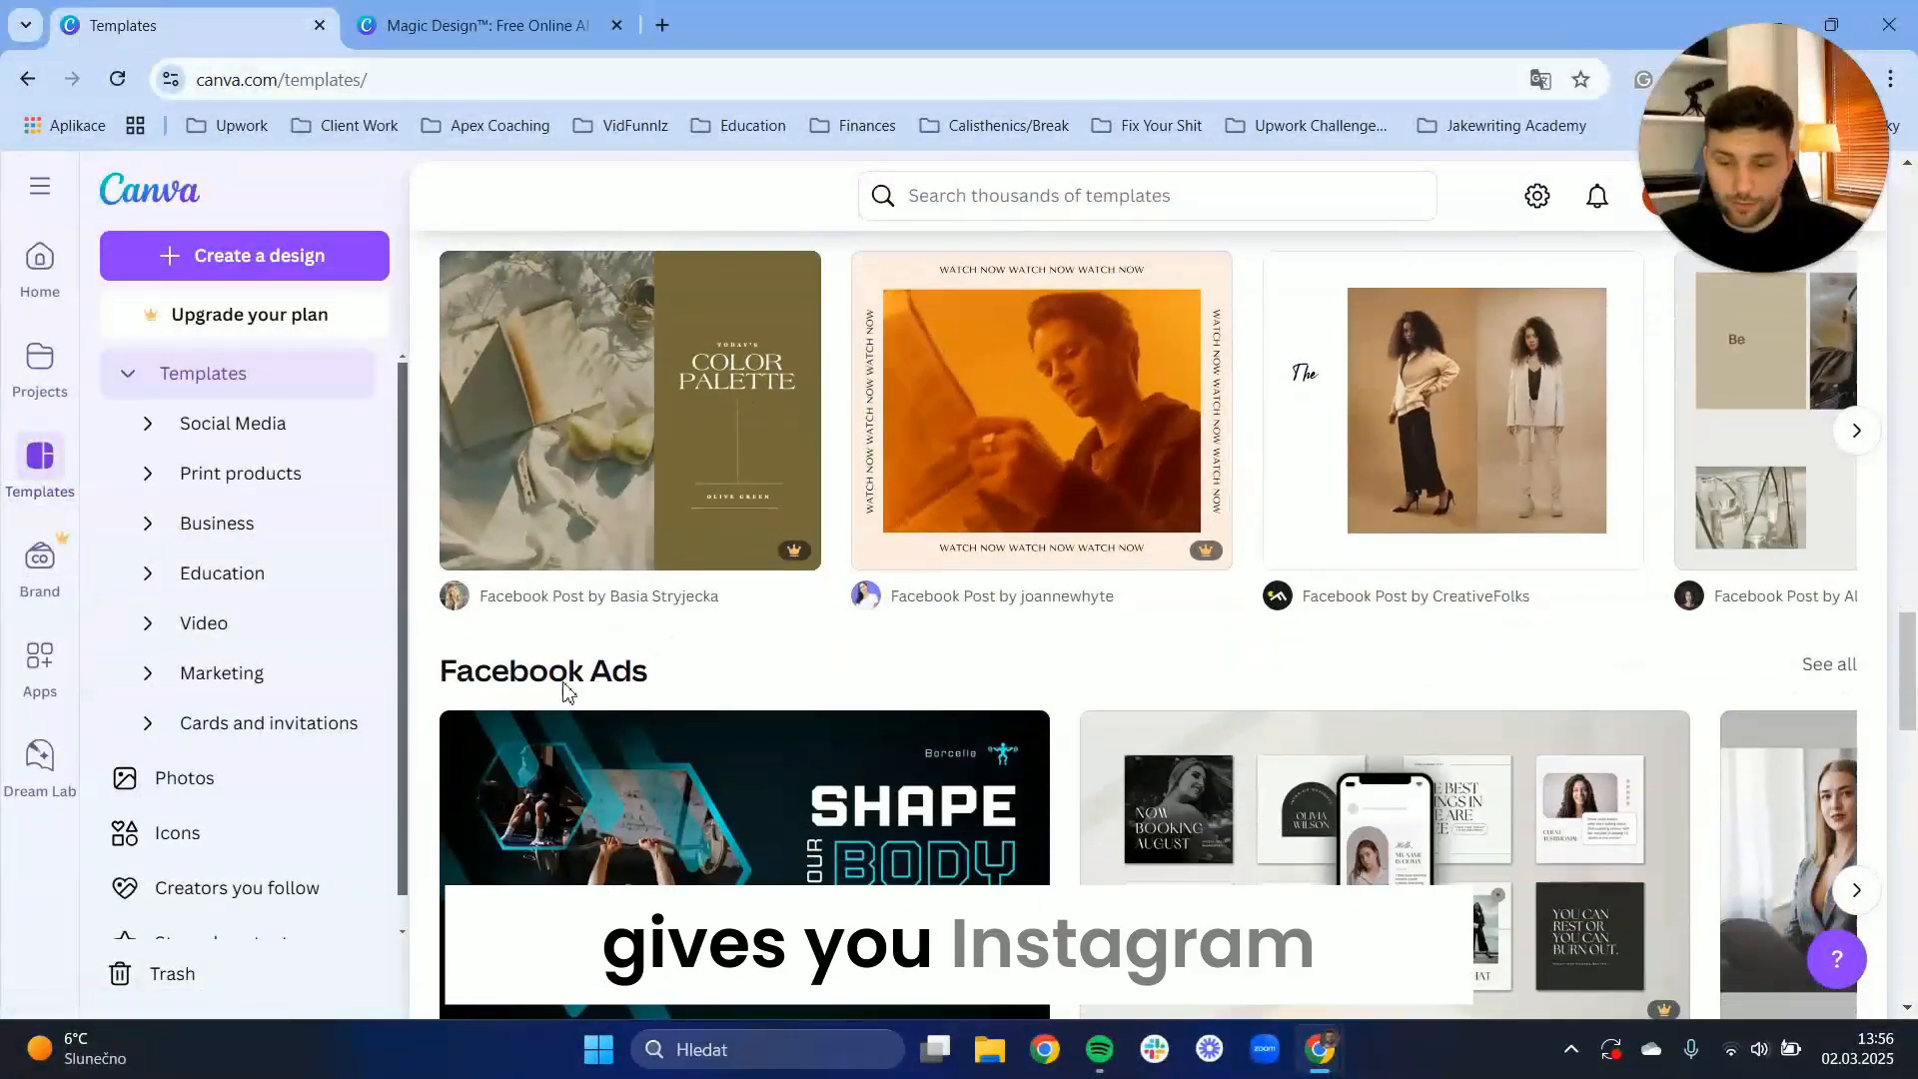
scroll(568, 687, "down", 4)
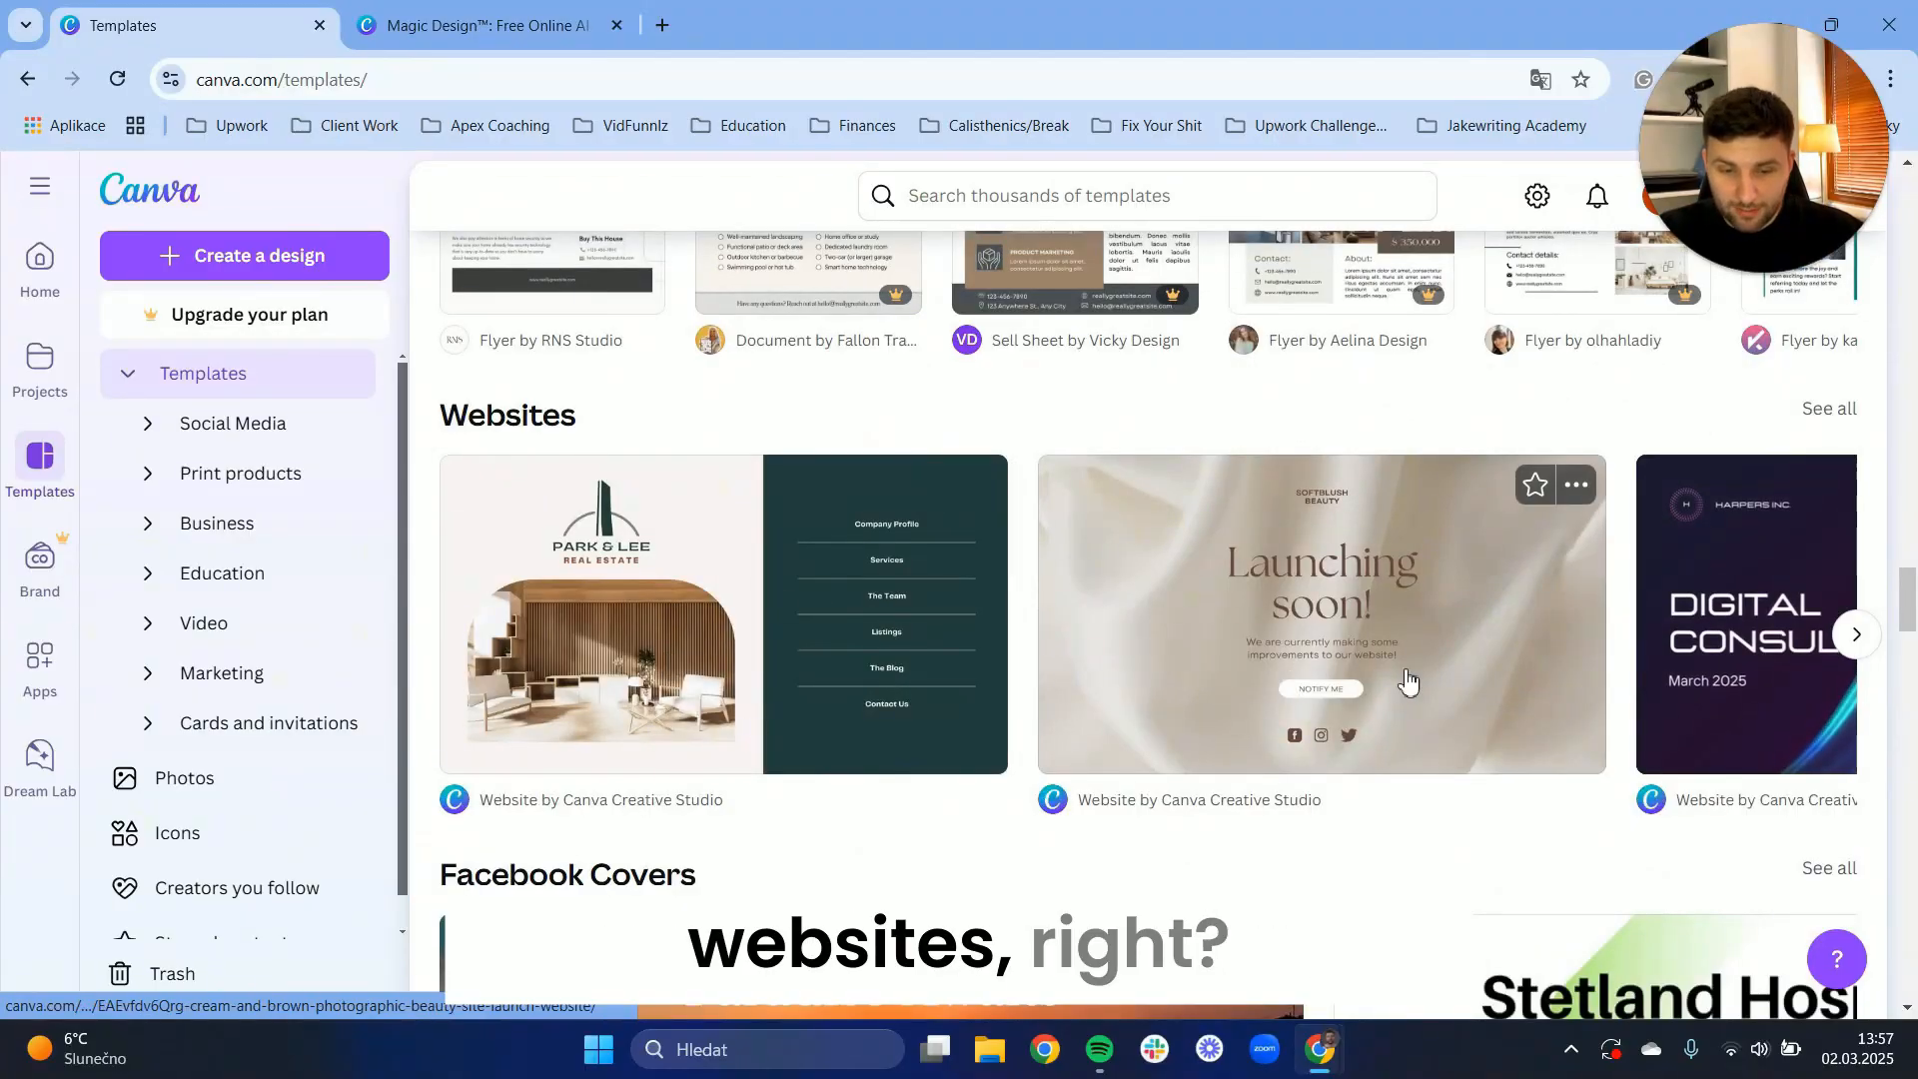
Browse the remaining template sections, from Facebook covers, videos and presentations to Instagram posts, posters, logos and documents, ending back at Instagram Stories
scroll(1122, 578, "down", 5)
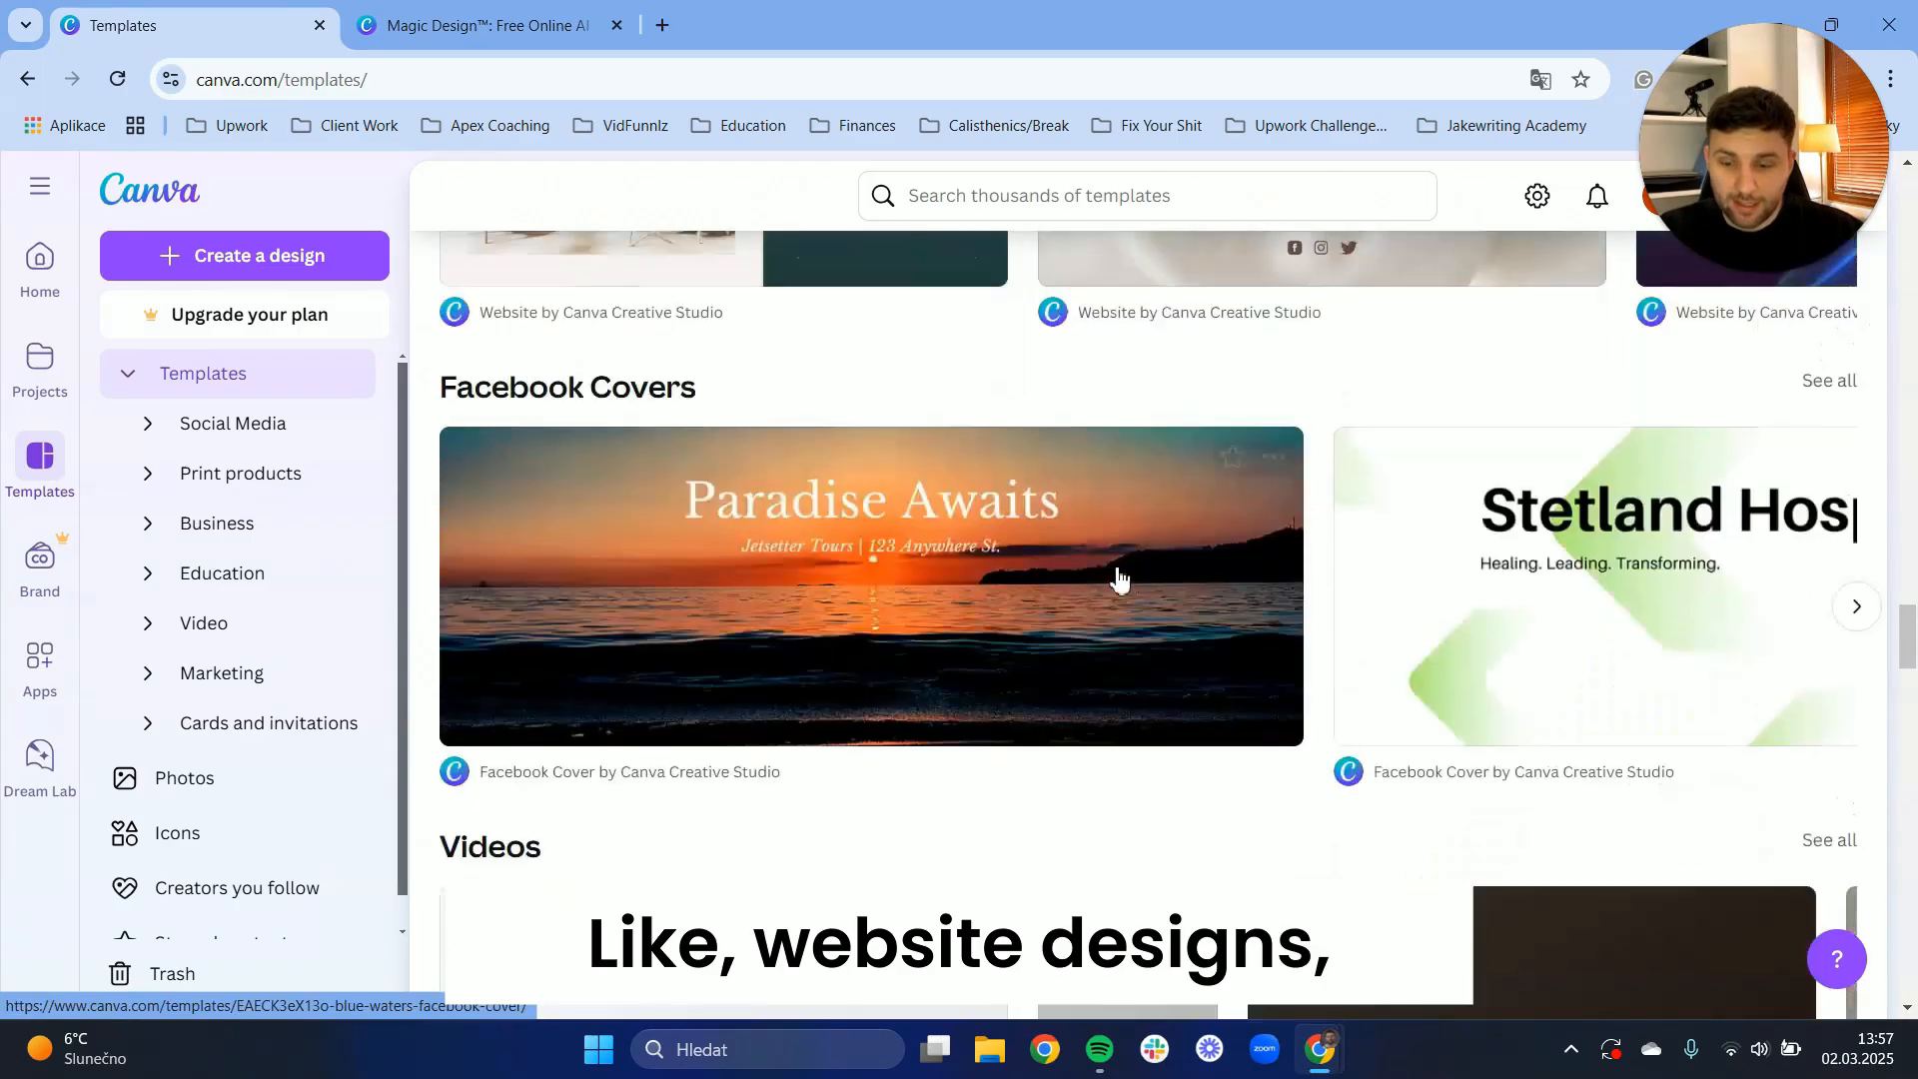
scroll(1061, 522, "down", 5)
scroll(697, 528, "down", 1)
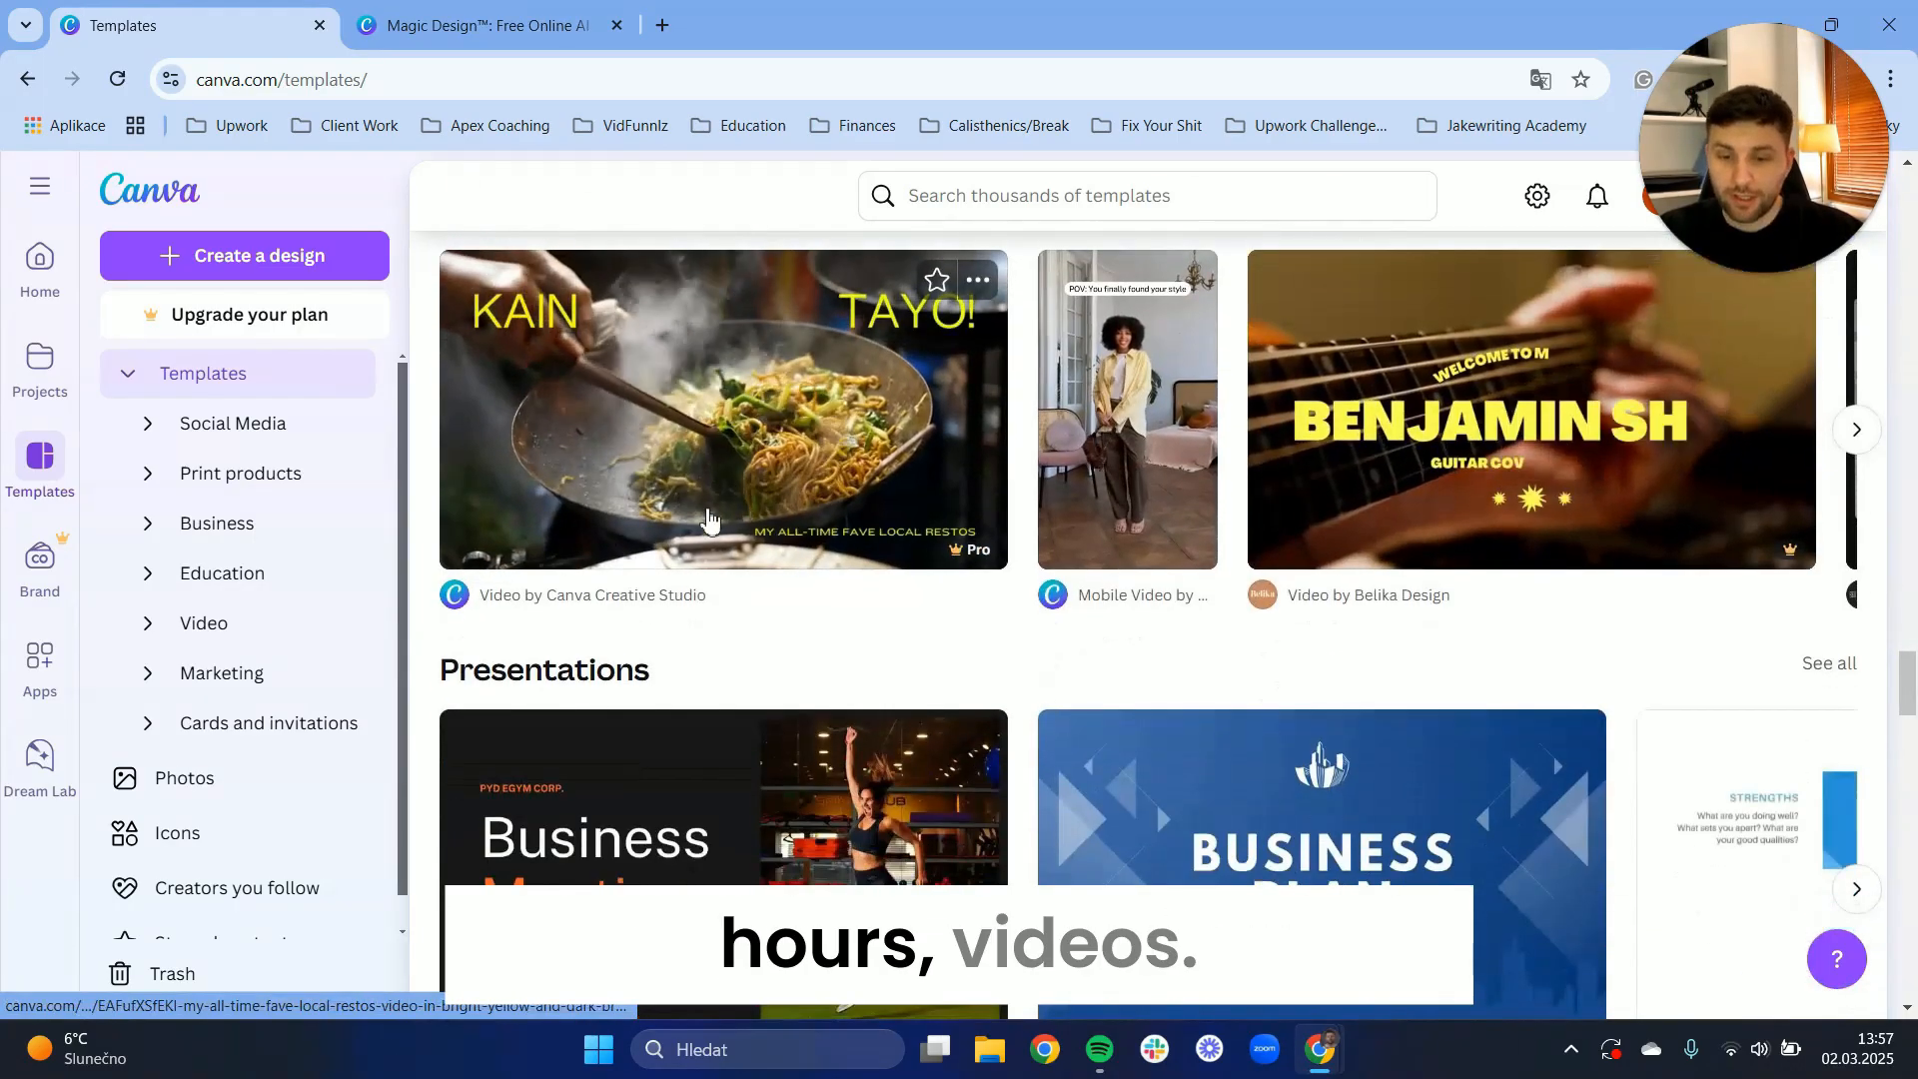
scroll(819, 470, "down", 6)
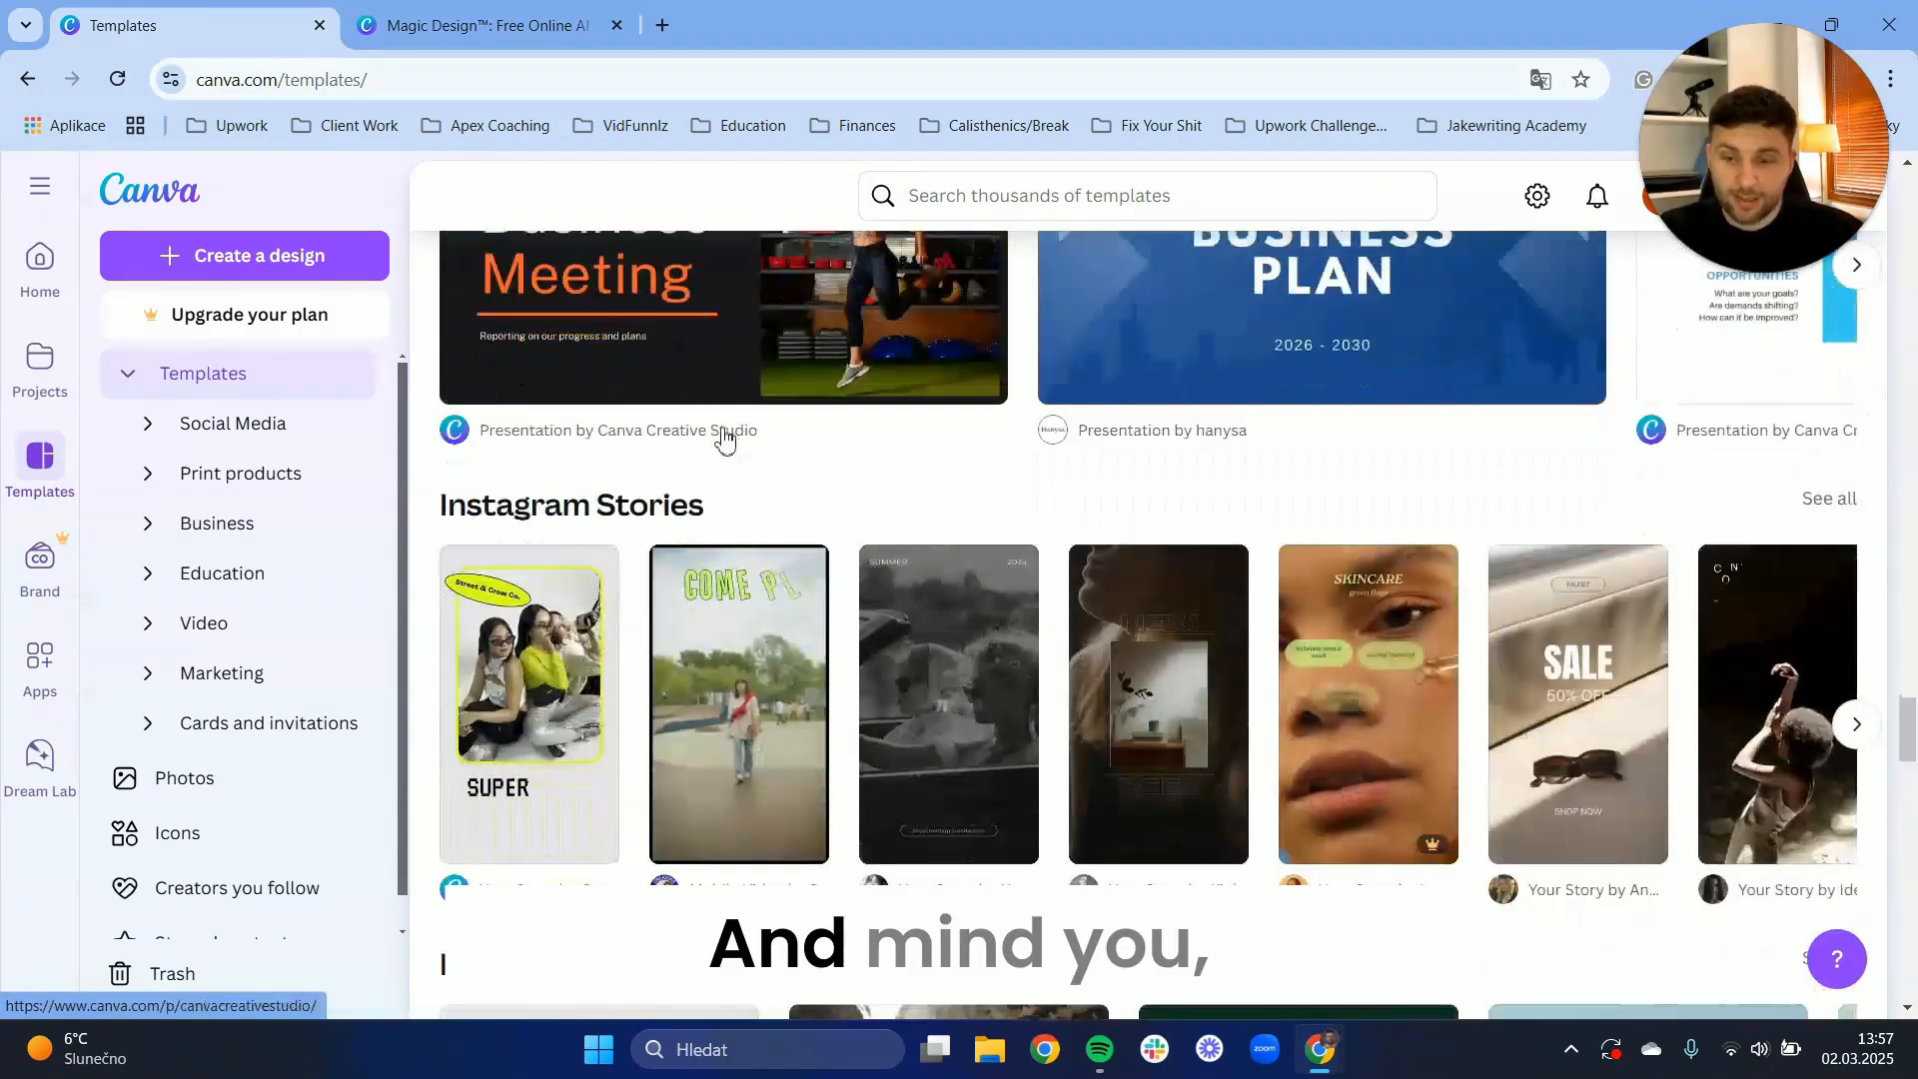
scroll(651, 547, "up", 4)
scroll(624, 530, "down", 5)
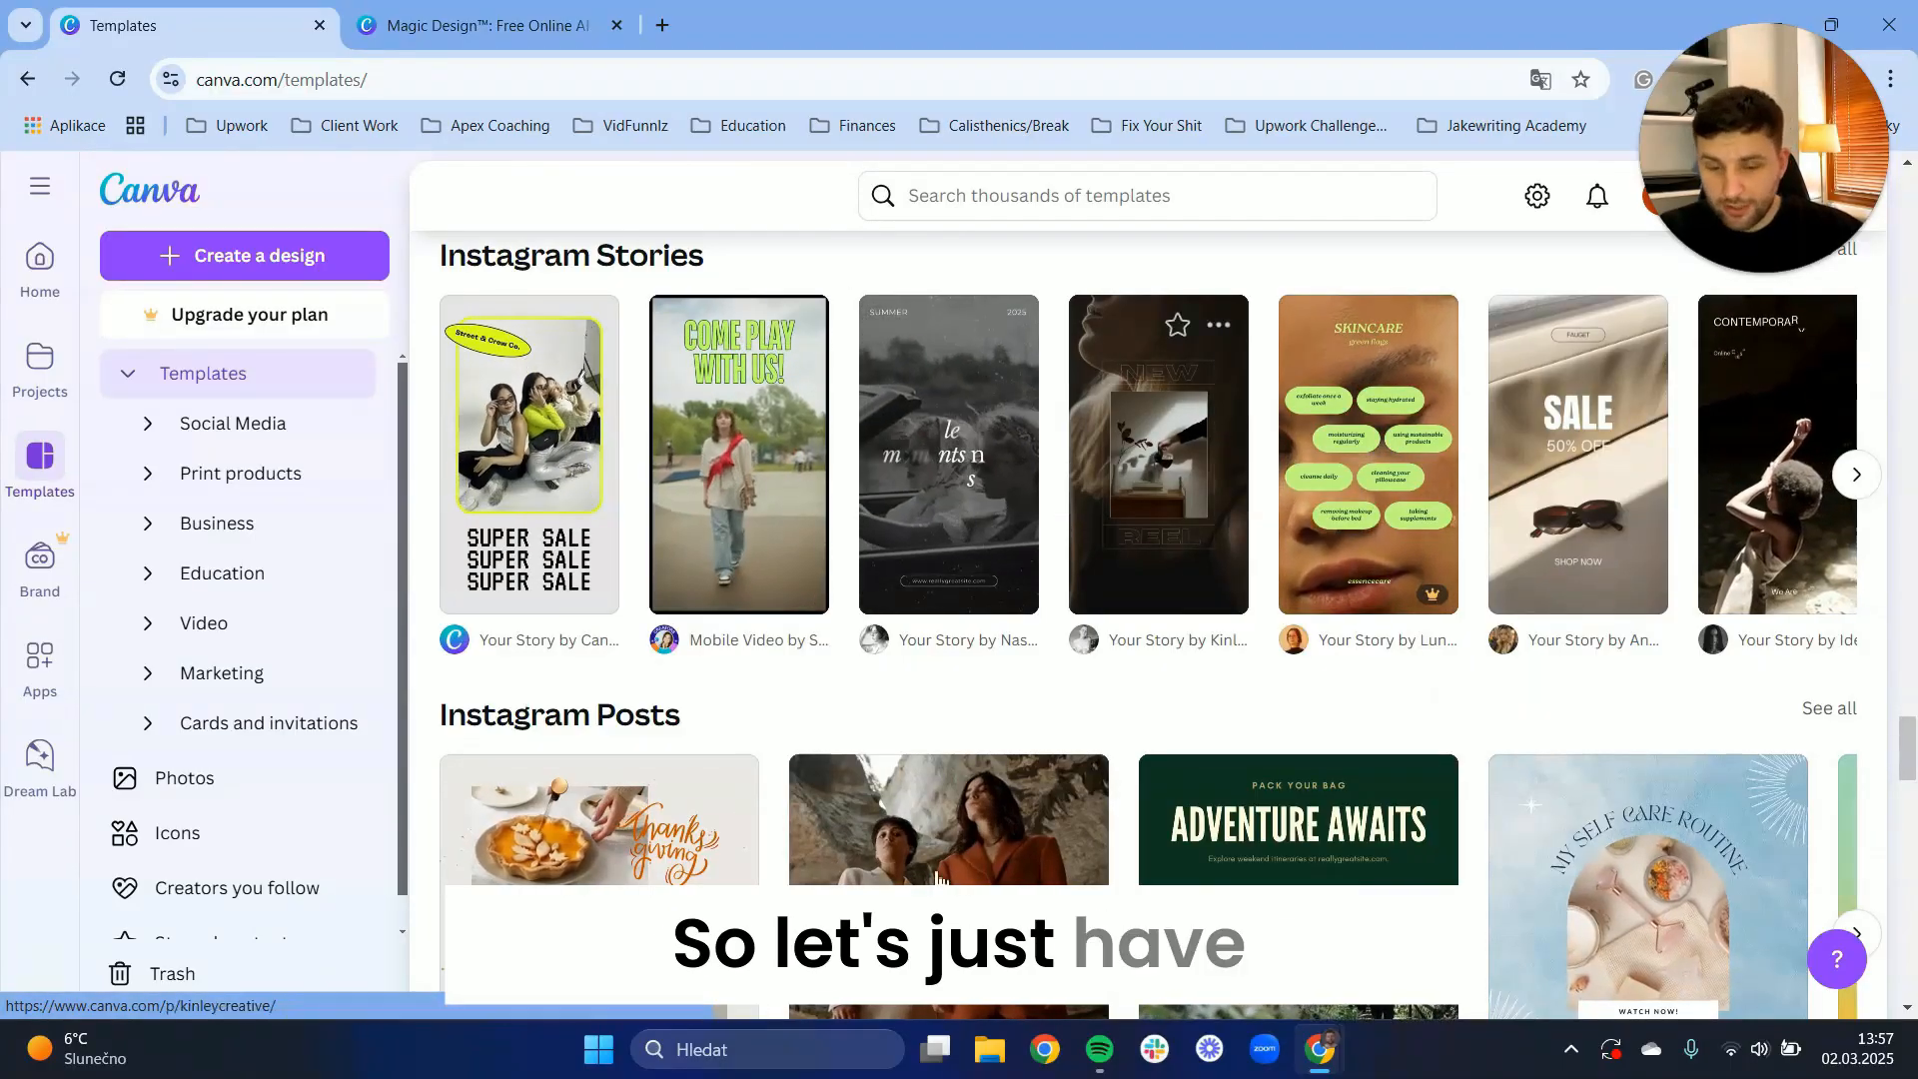
scroll(547, 477, "down", 3)
scroll(546, 476, "down", 10)
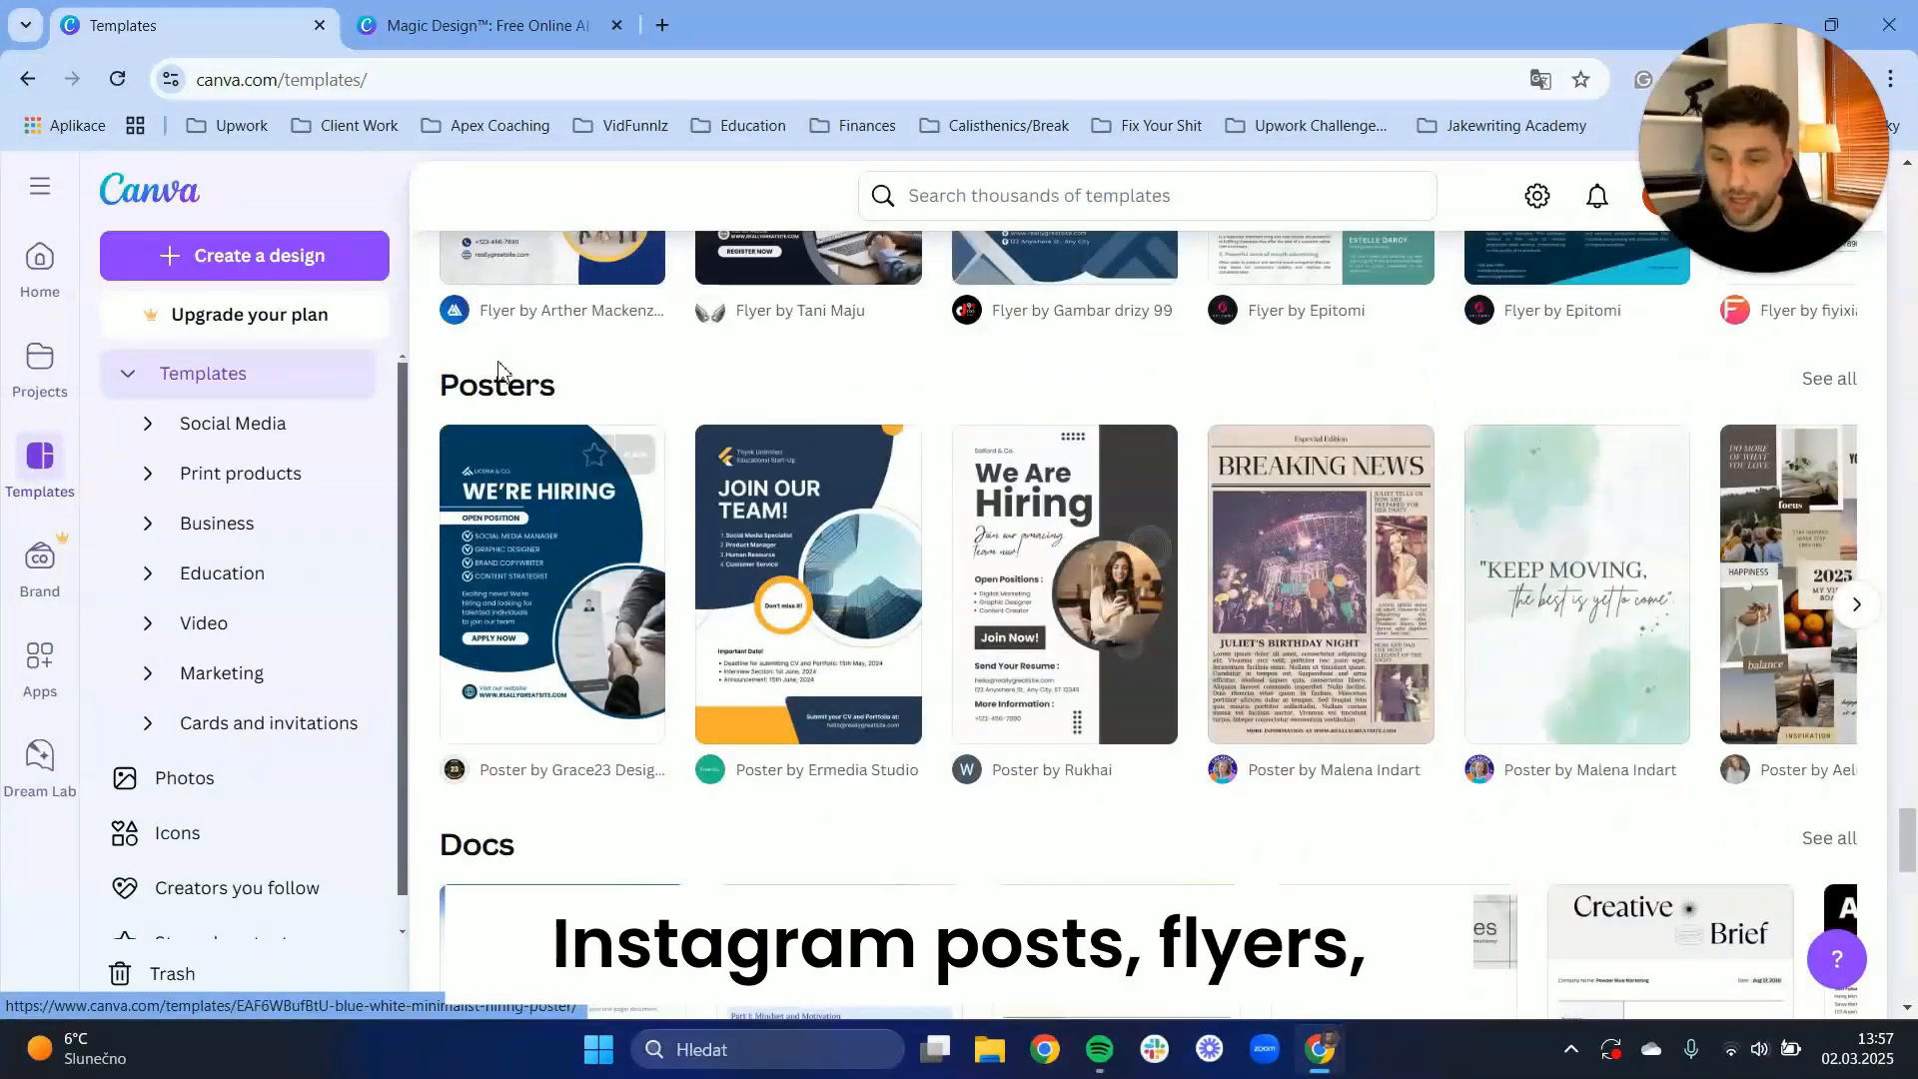
scroll(751, 397, "down", 9)
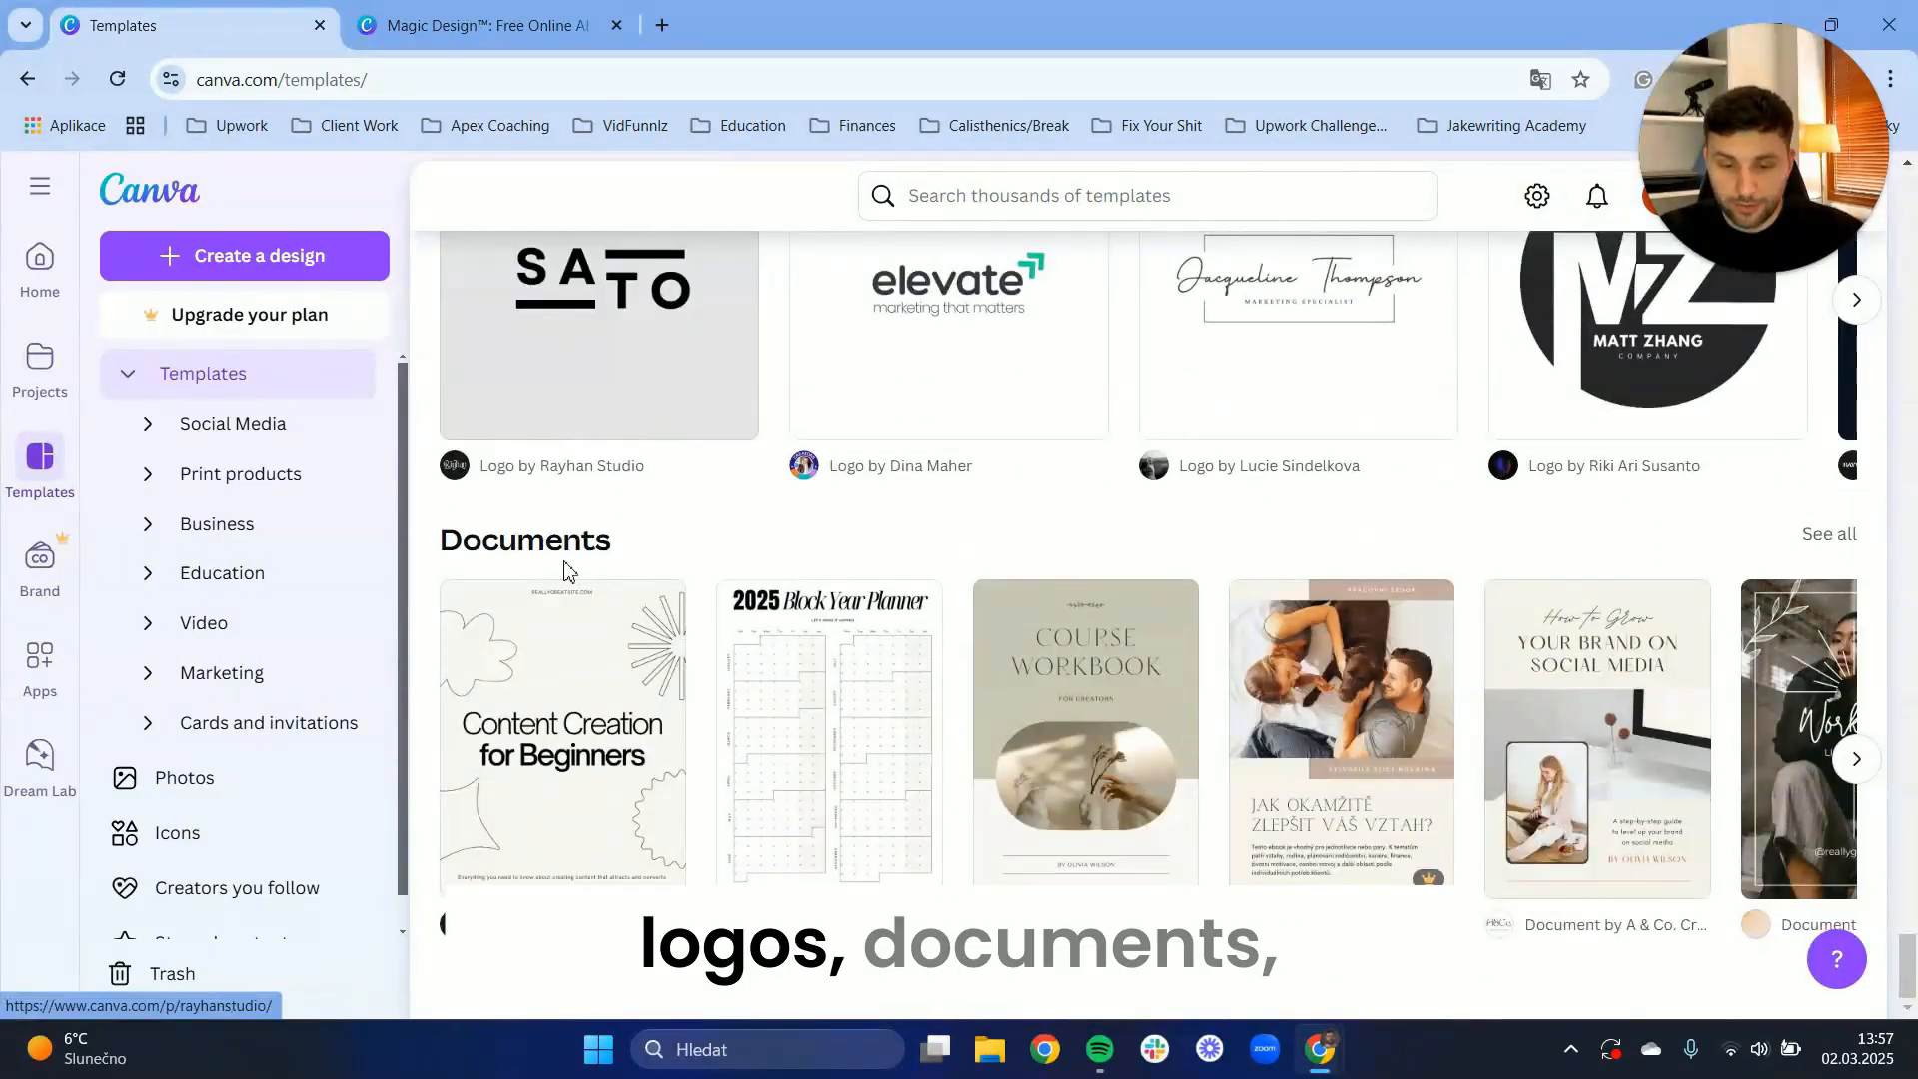
scroll(620, 560, "up", 15)
scroll(828, 490, "up", 8)
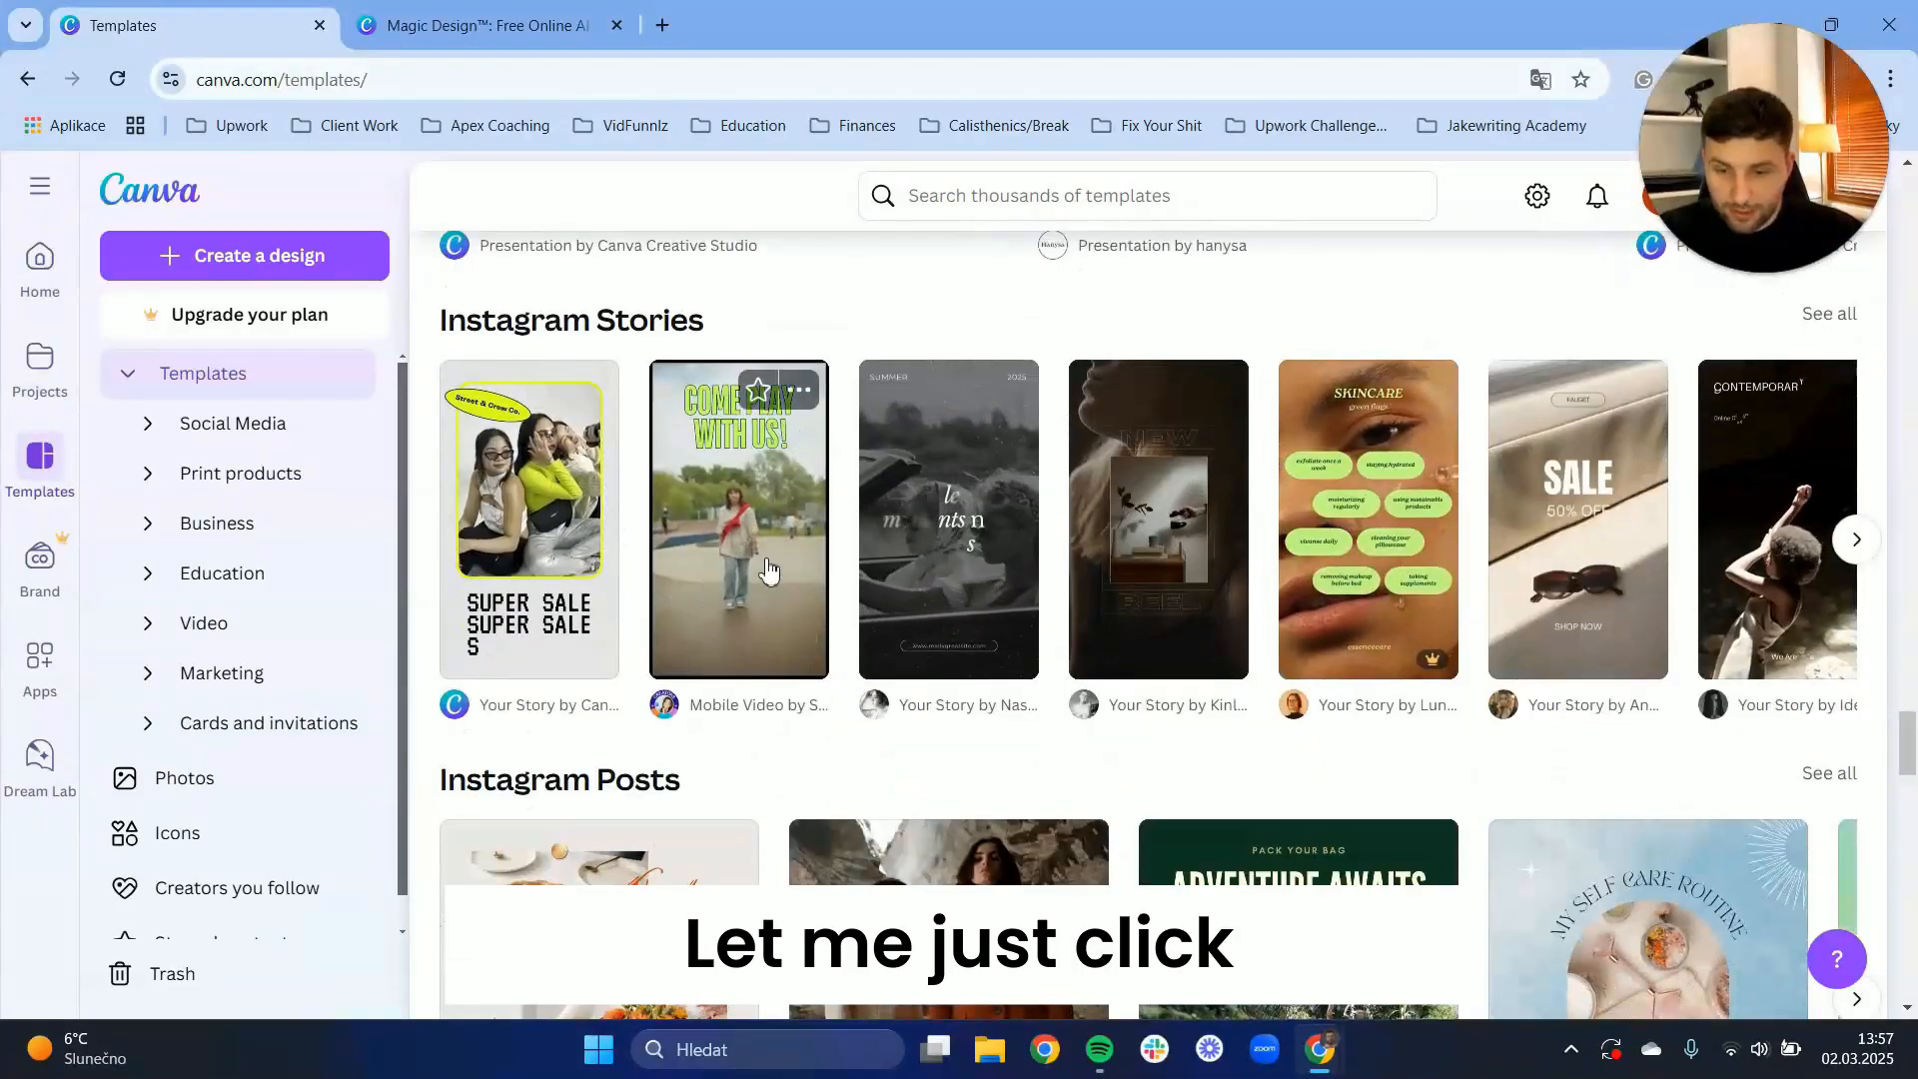
Start customizing the "Beige and Green Simple Come Play with Us Instagram Reel" template and select the background video on its first page
left_click(767, 570)
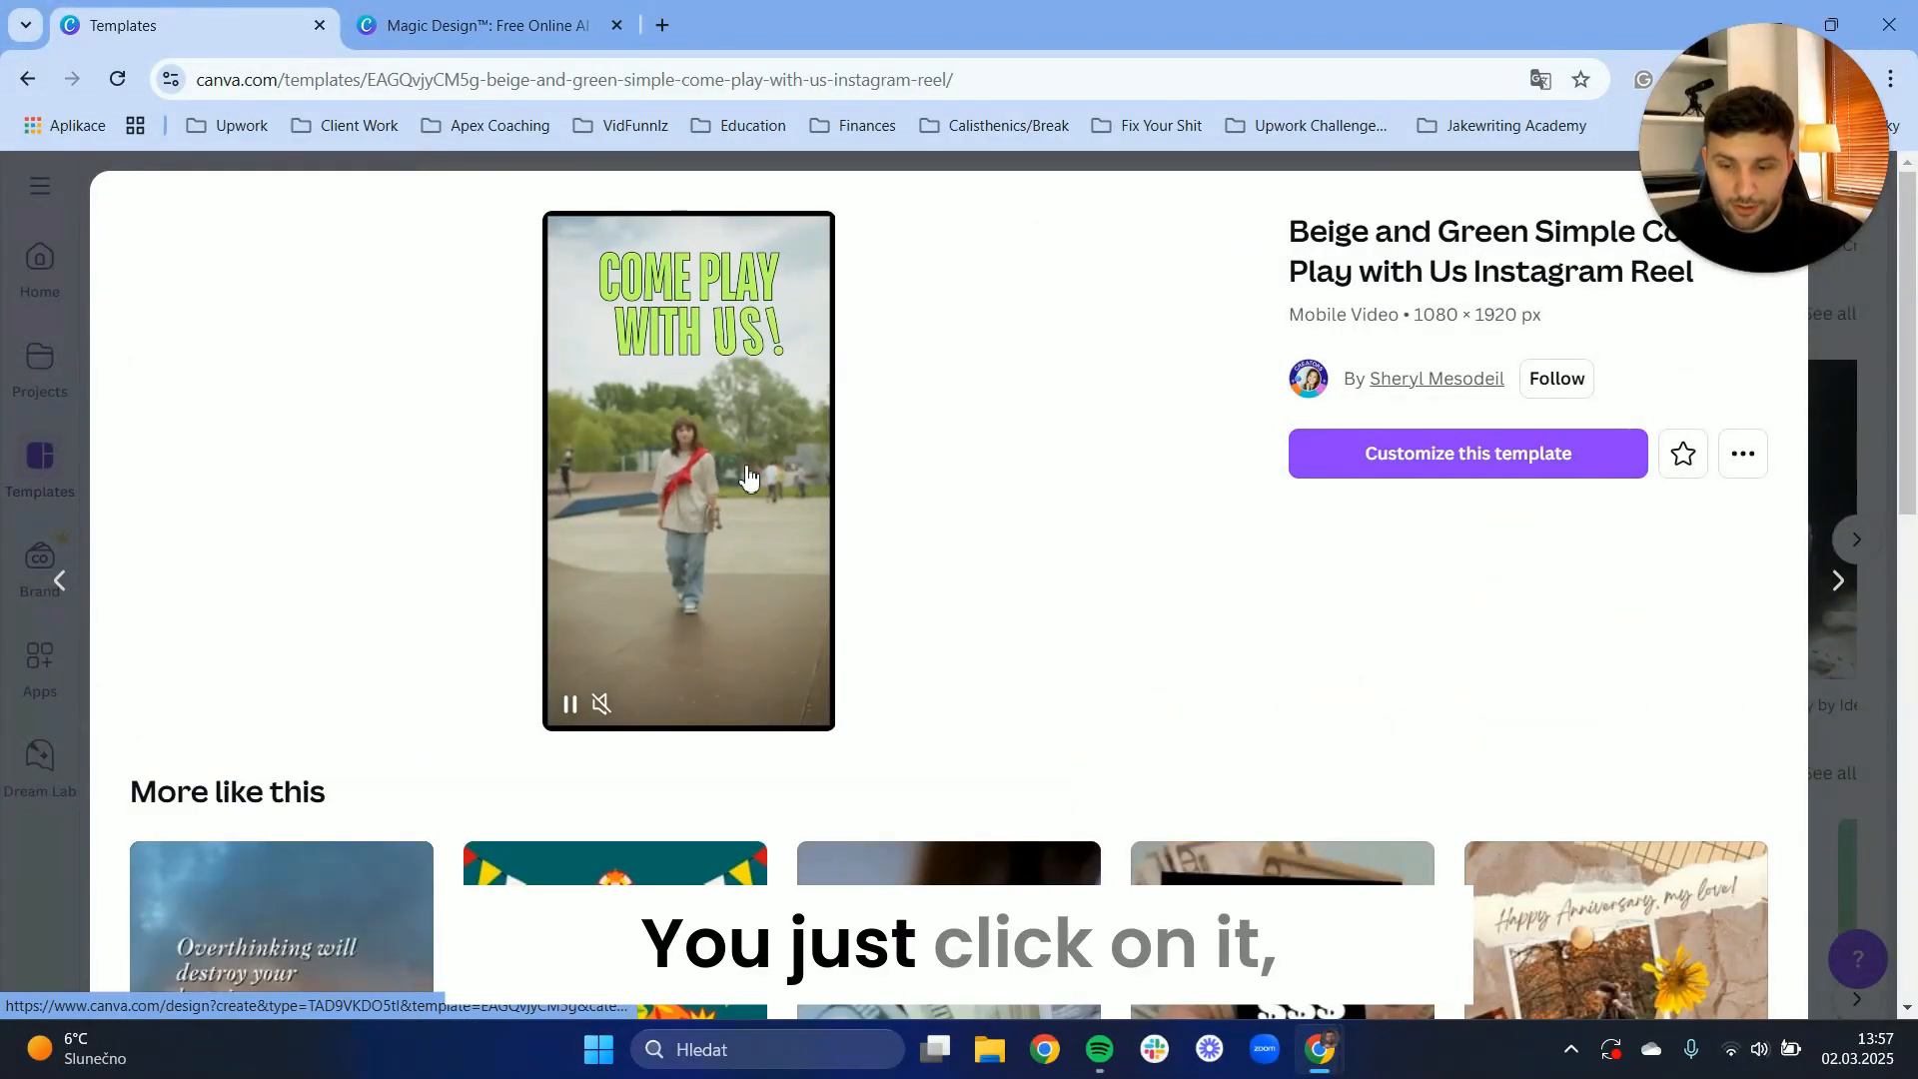
left_click(1361, 467)
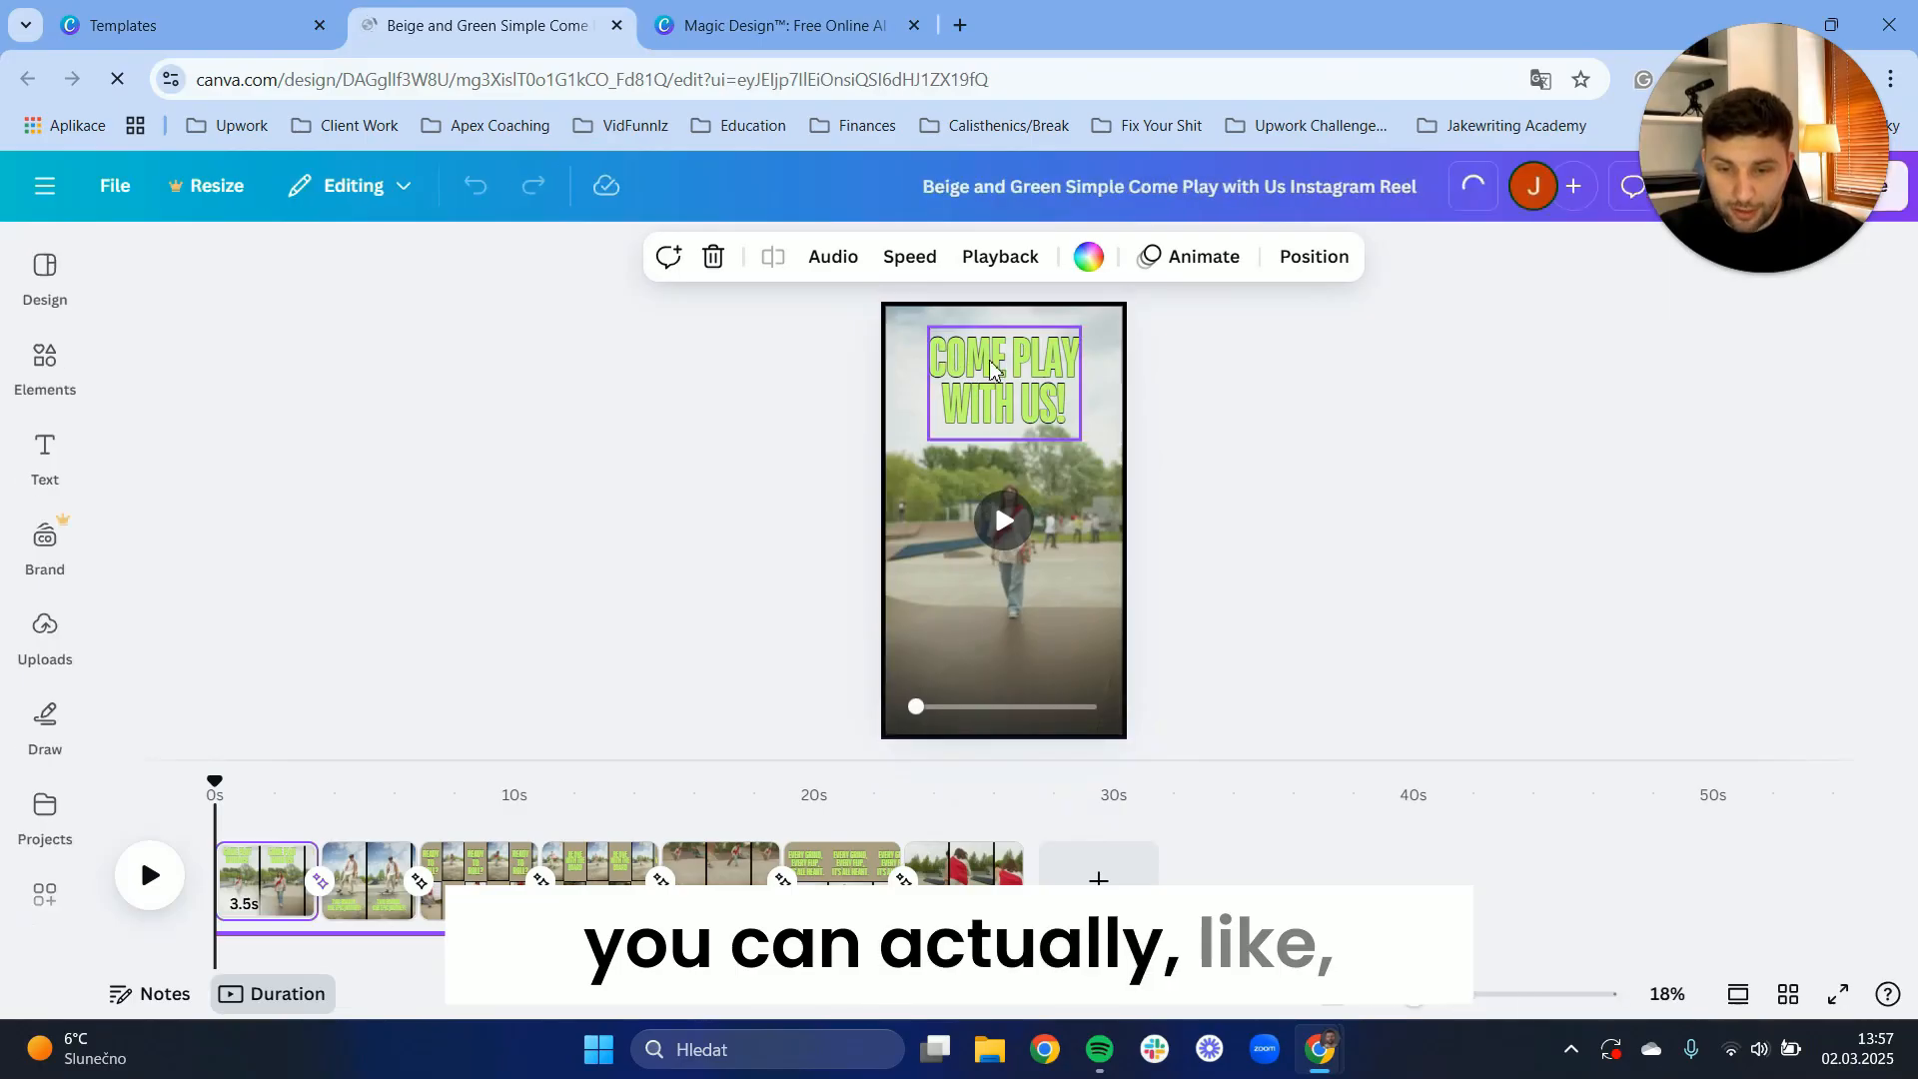
left_click(983, 390)
left_click(1006, 574)
mouse_move(1006, 574)
left_mouse_down()
mouse_move(876, 574)
mouse_move(1035, 577)
left_mouse_up()
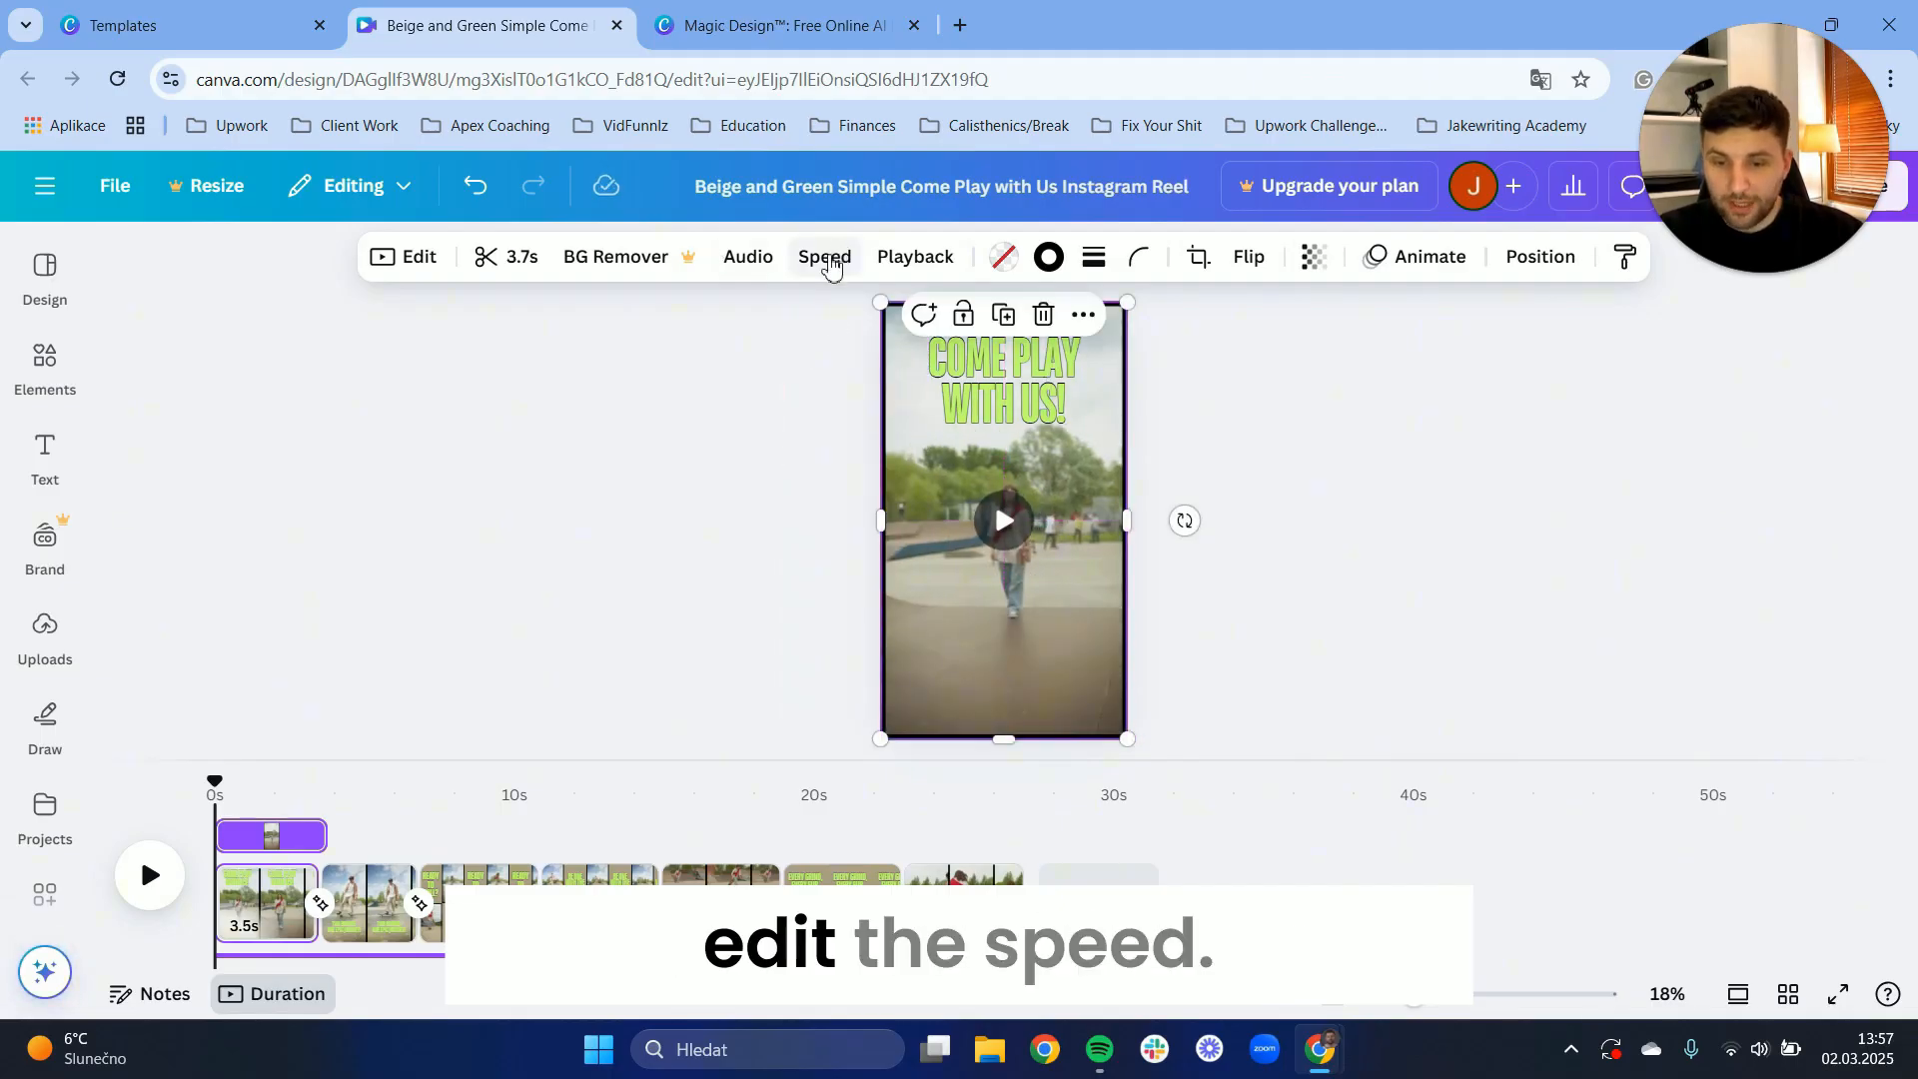
Examine the selected video's speed, playback and audio settings, including play on repeat, volume and Enhance voice
left_click(827, 259)
mouse_move(788, 374)
left_mouse_down()
mouse_move(897, 370)
mouse_move(783, 372)
left_mouse_up()
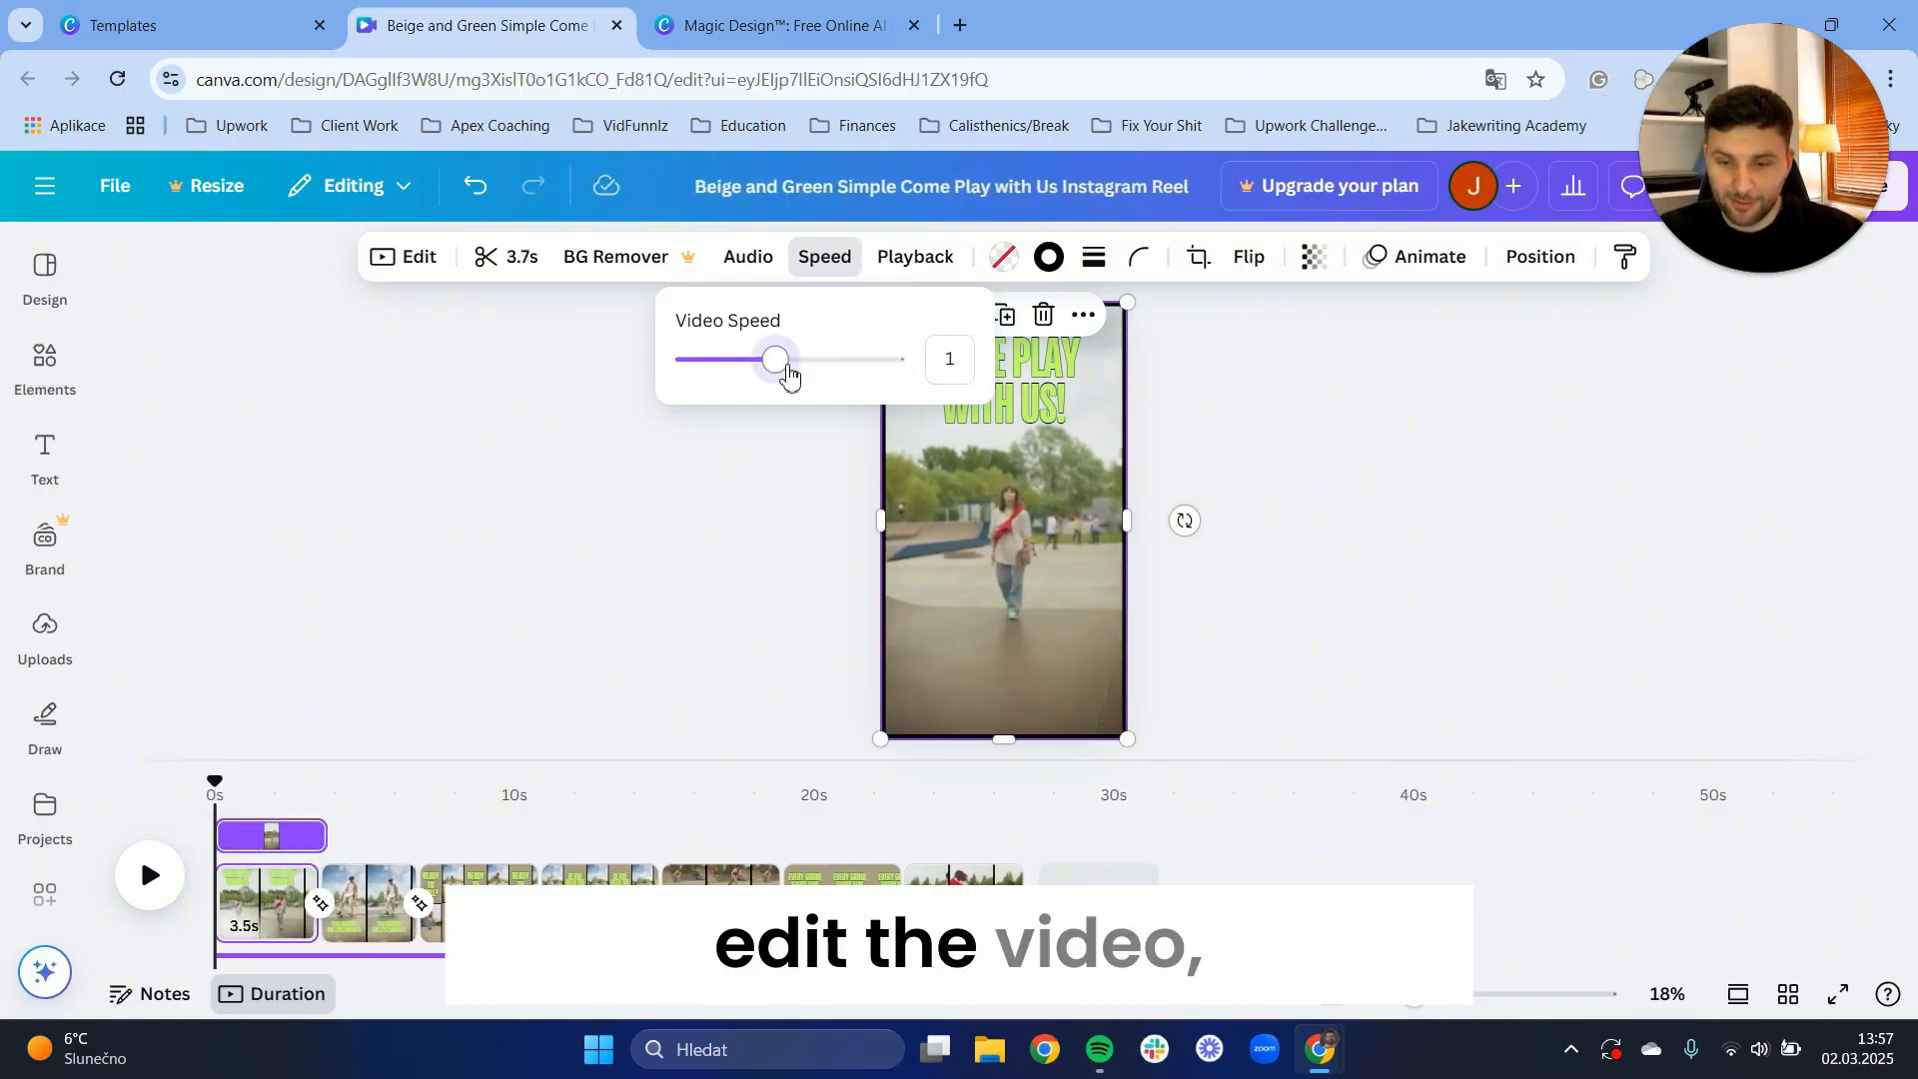
left_click(919, 261)
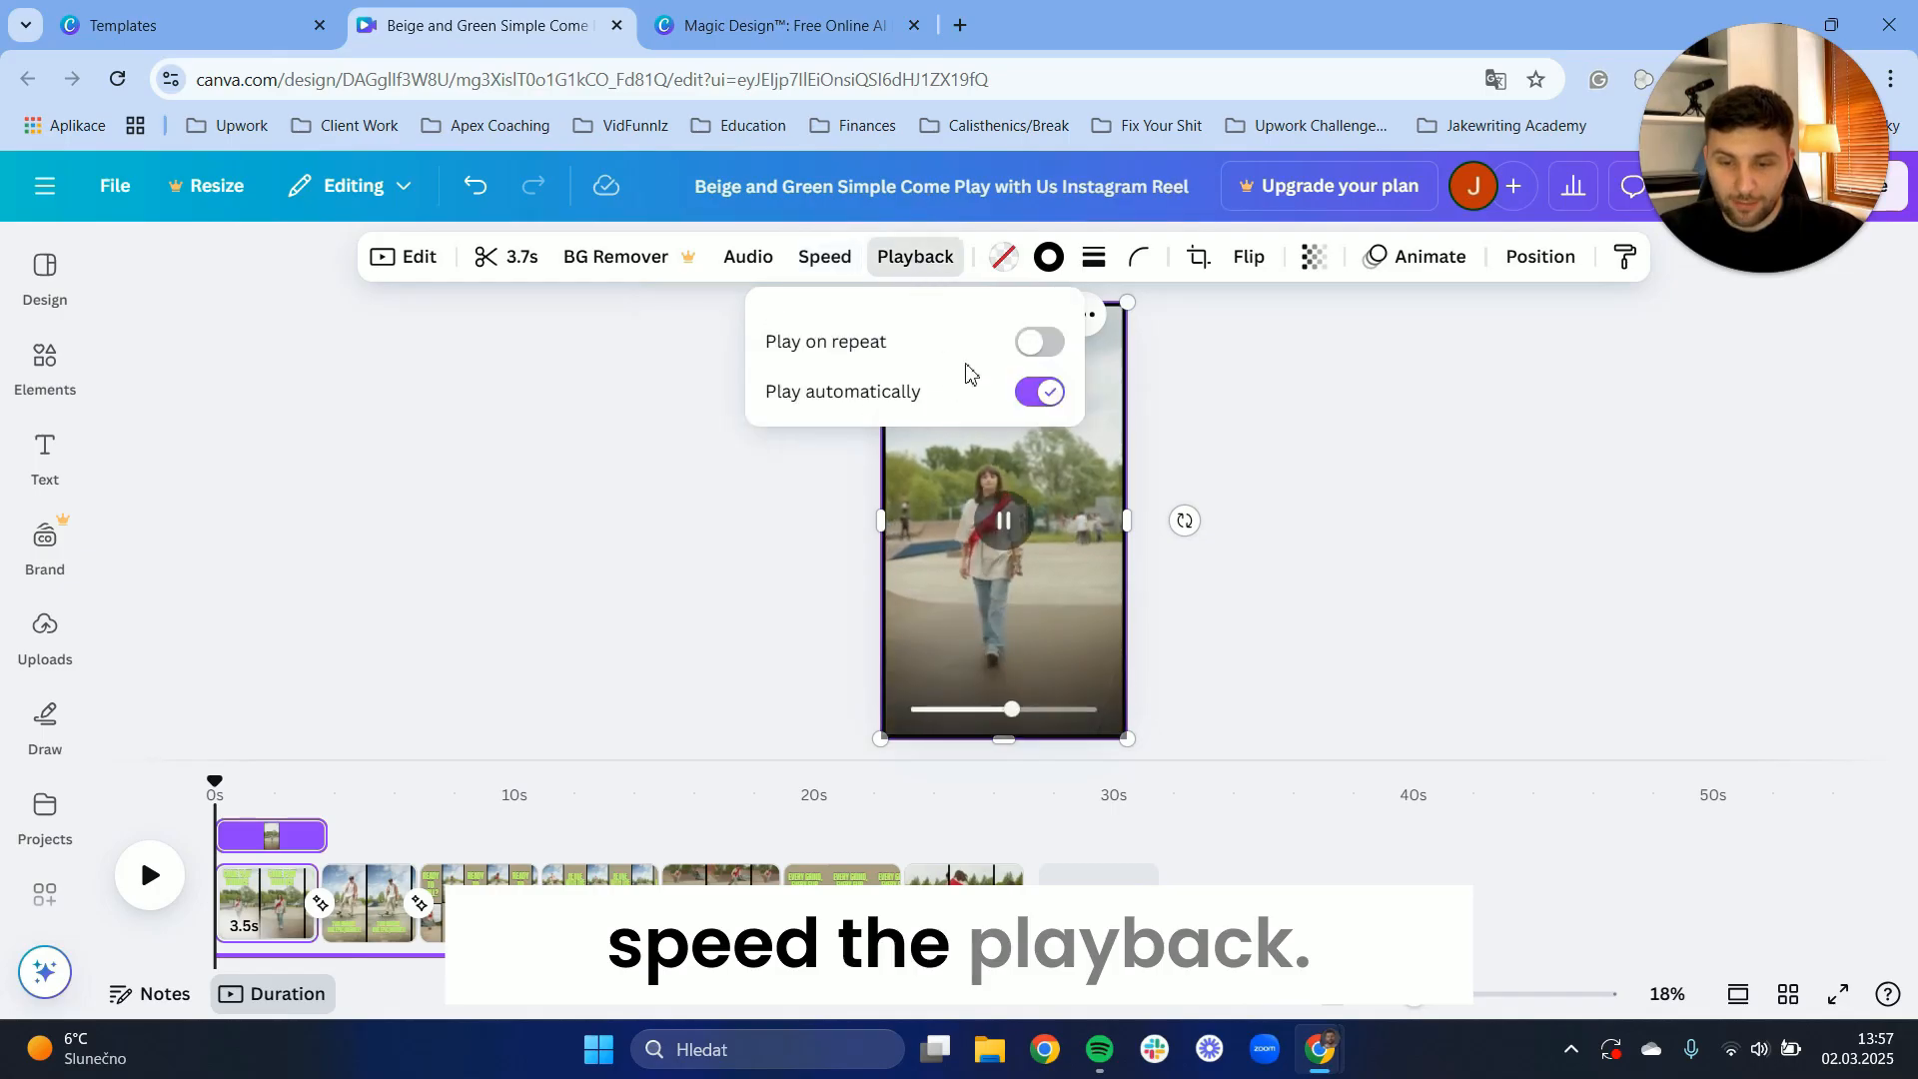
left_click(1042, 342)
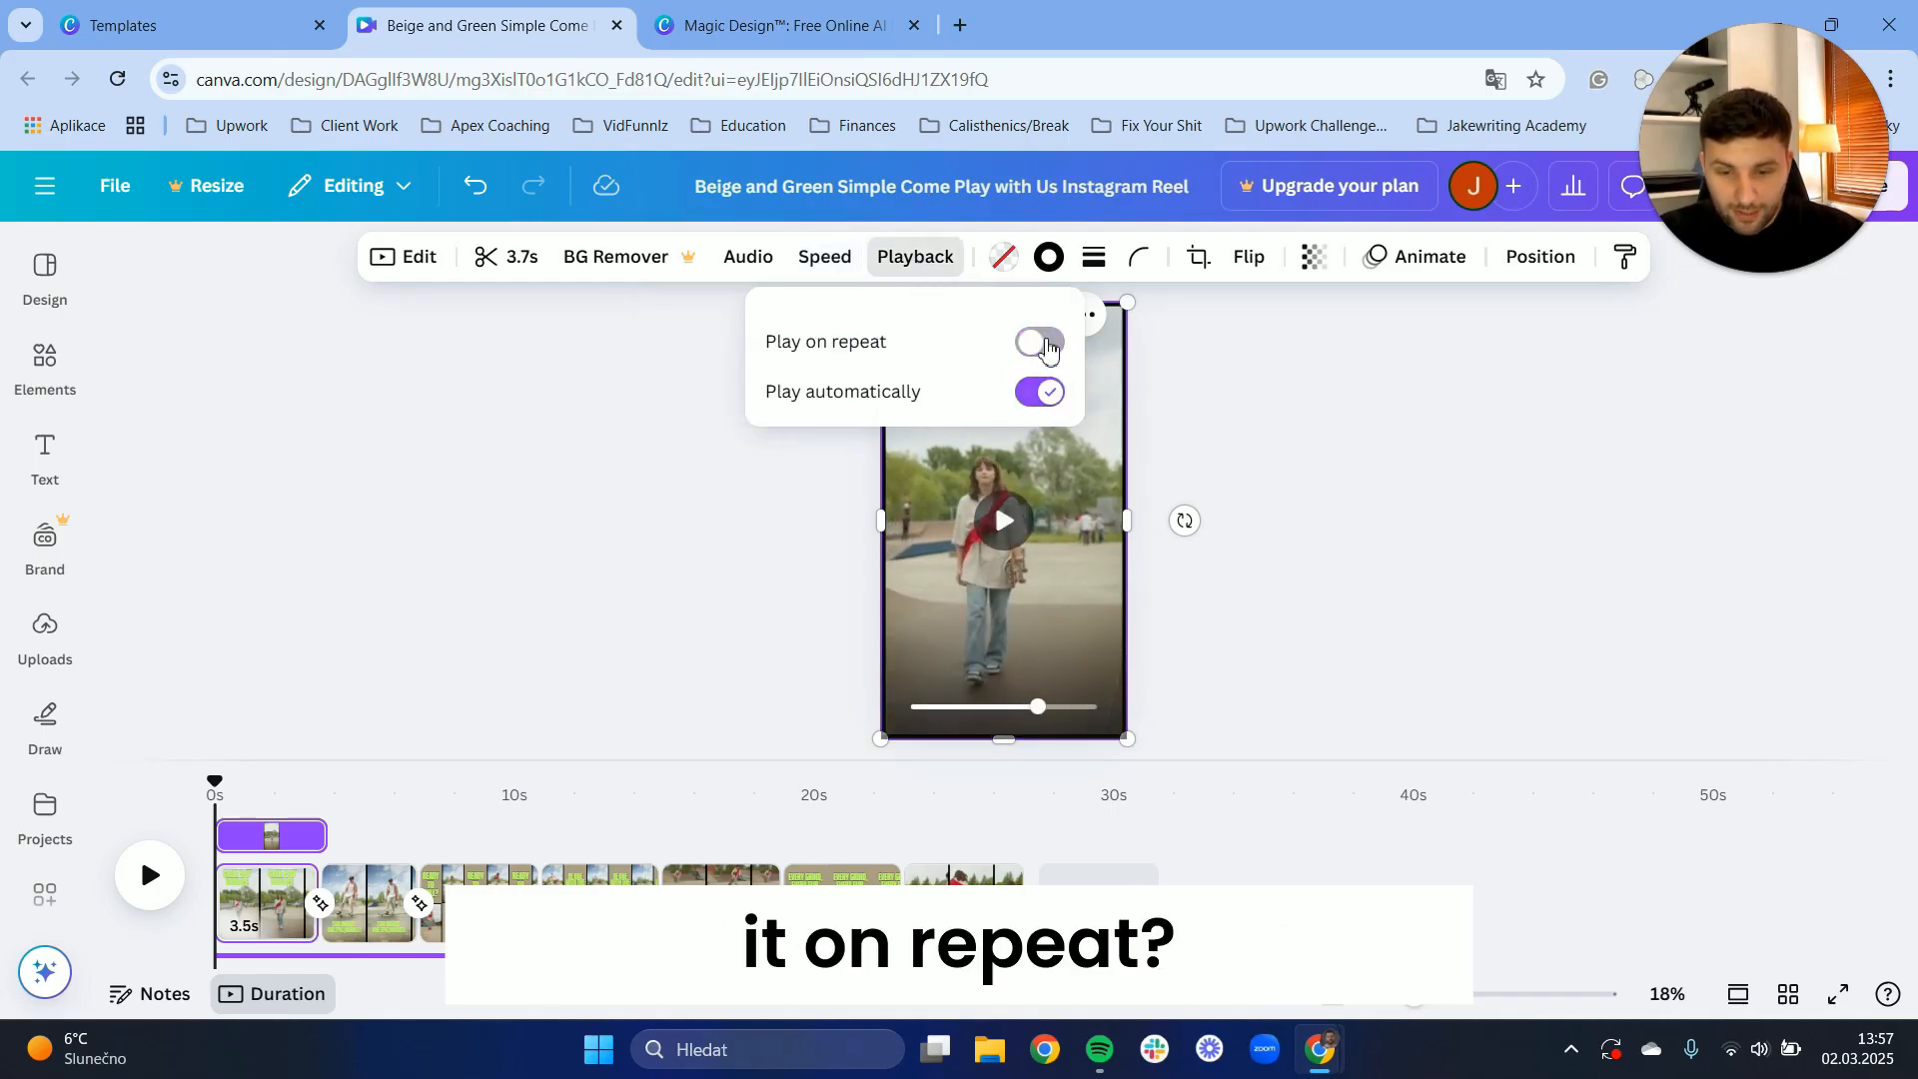
left_click(682, 444)
left_click(751, 260)
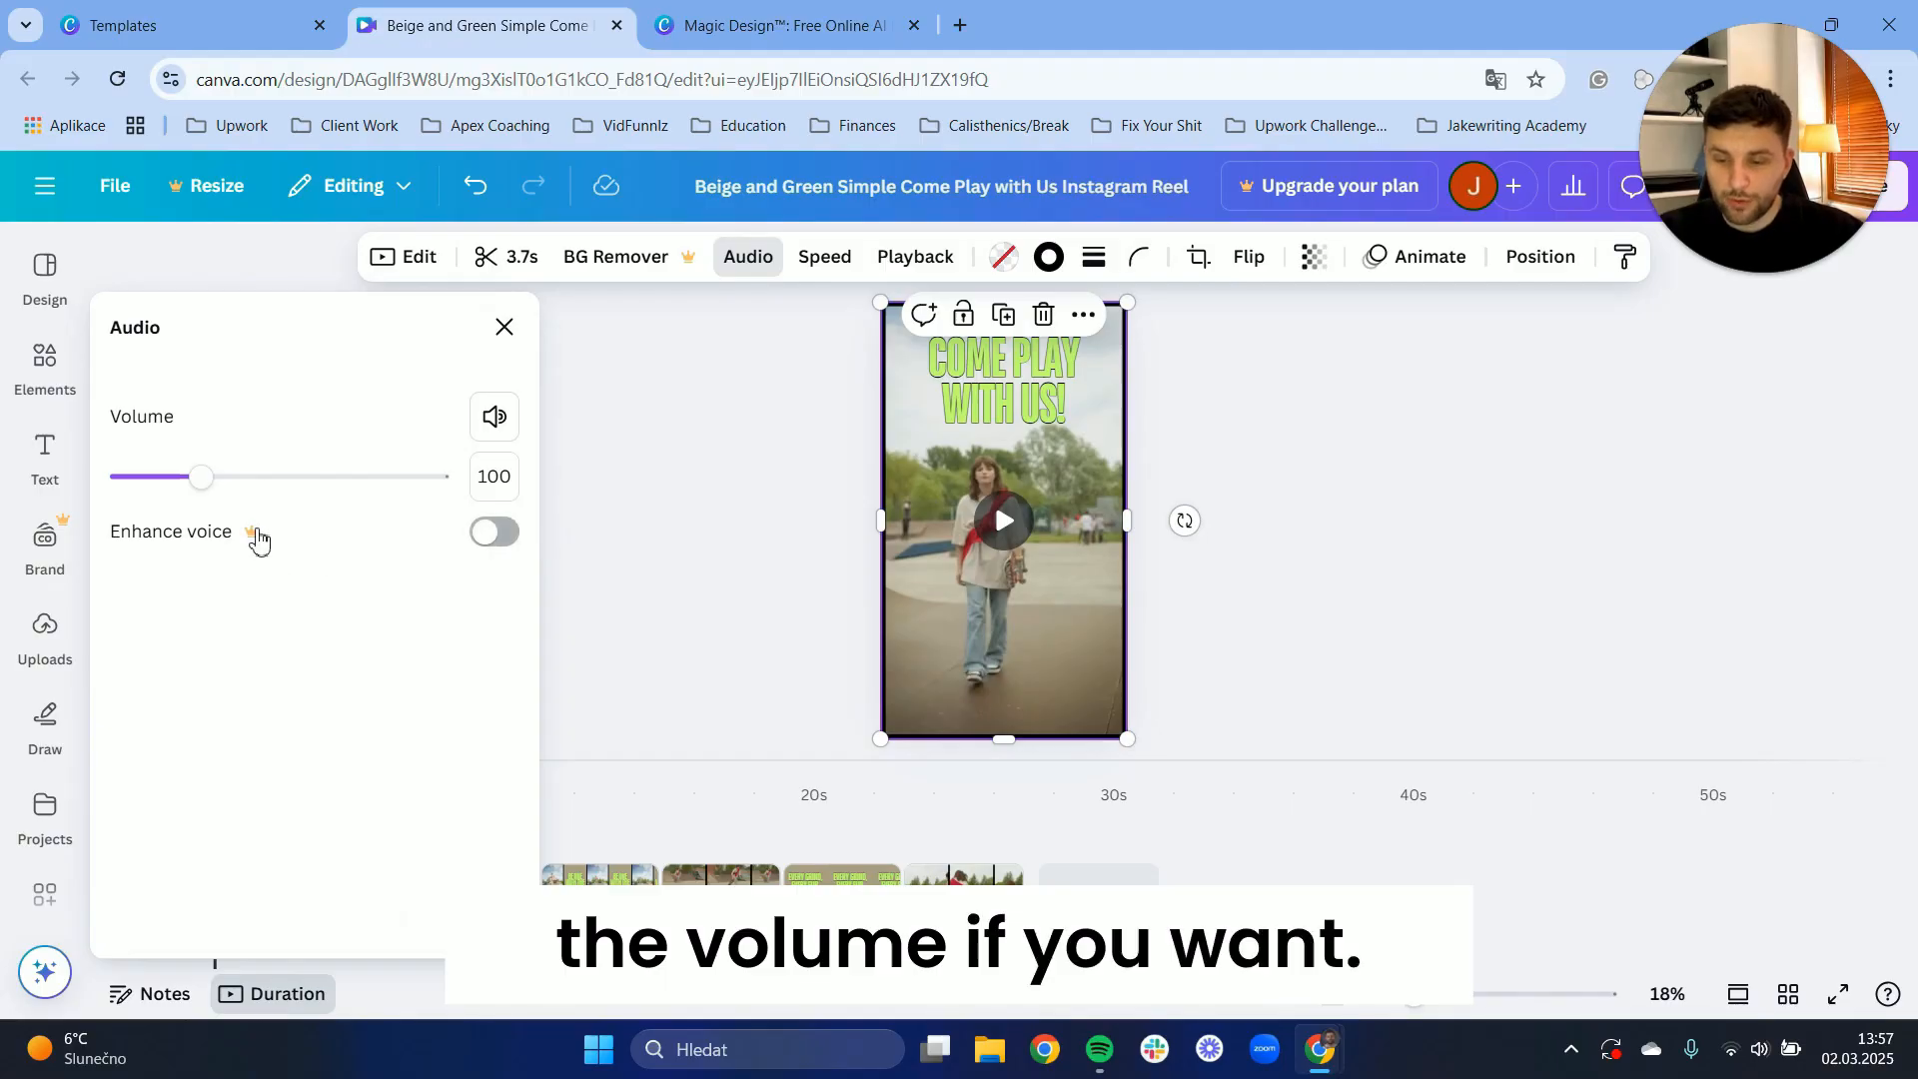
left_click(503, 329)
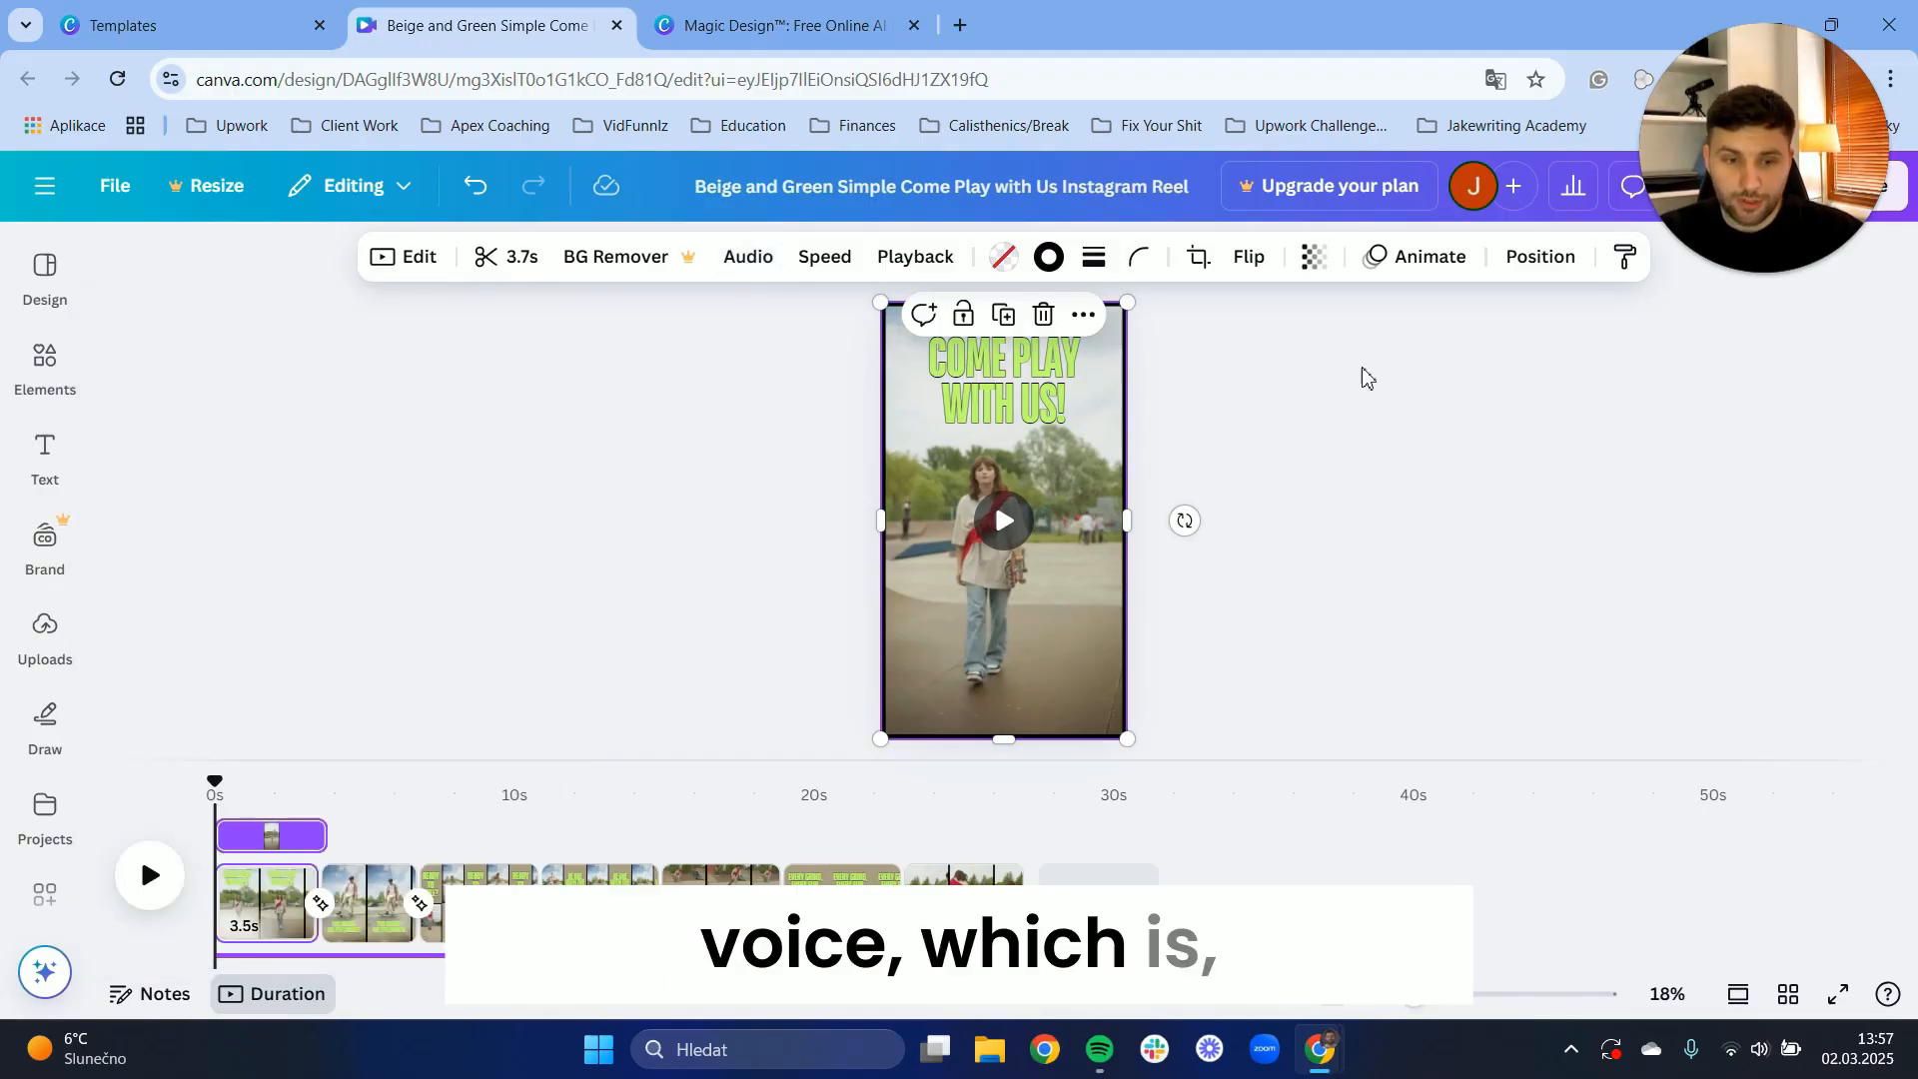
Preview the reel's first two pages by scrubbing through them on the timeline
scroll(1367, 365, "down", 2)
scroll(1297, 395, "up", 1)
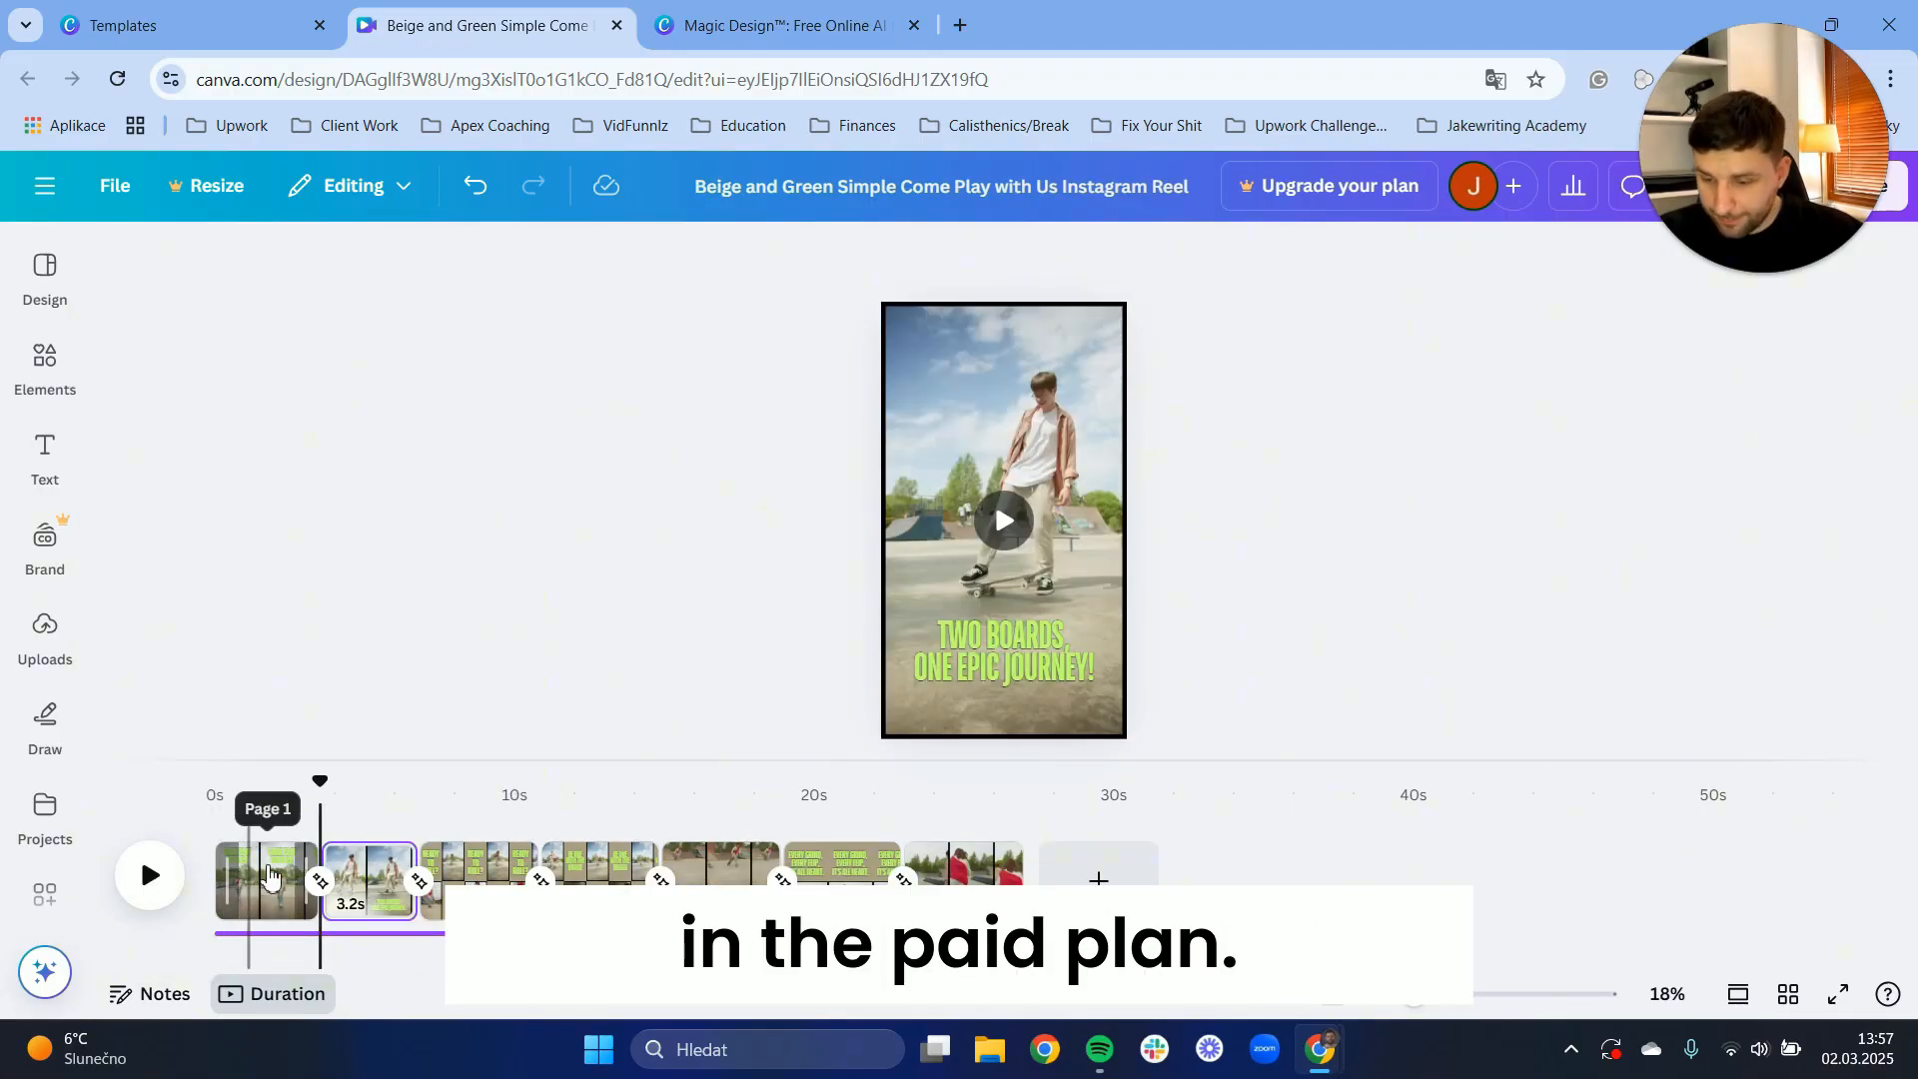
left_click(272, 869)
left_click_drag(267, 787, 390, 784)
Check the page options for the third page, "Ready to roll? Let's go!", and delete that page from the reel
left_click(475, 879)
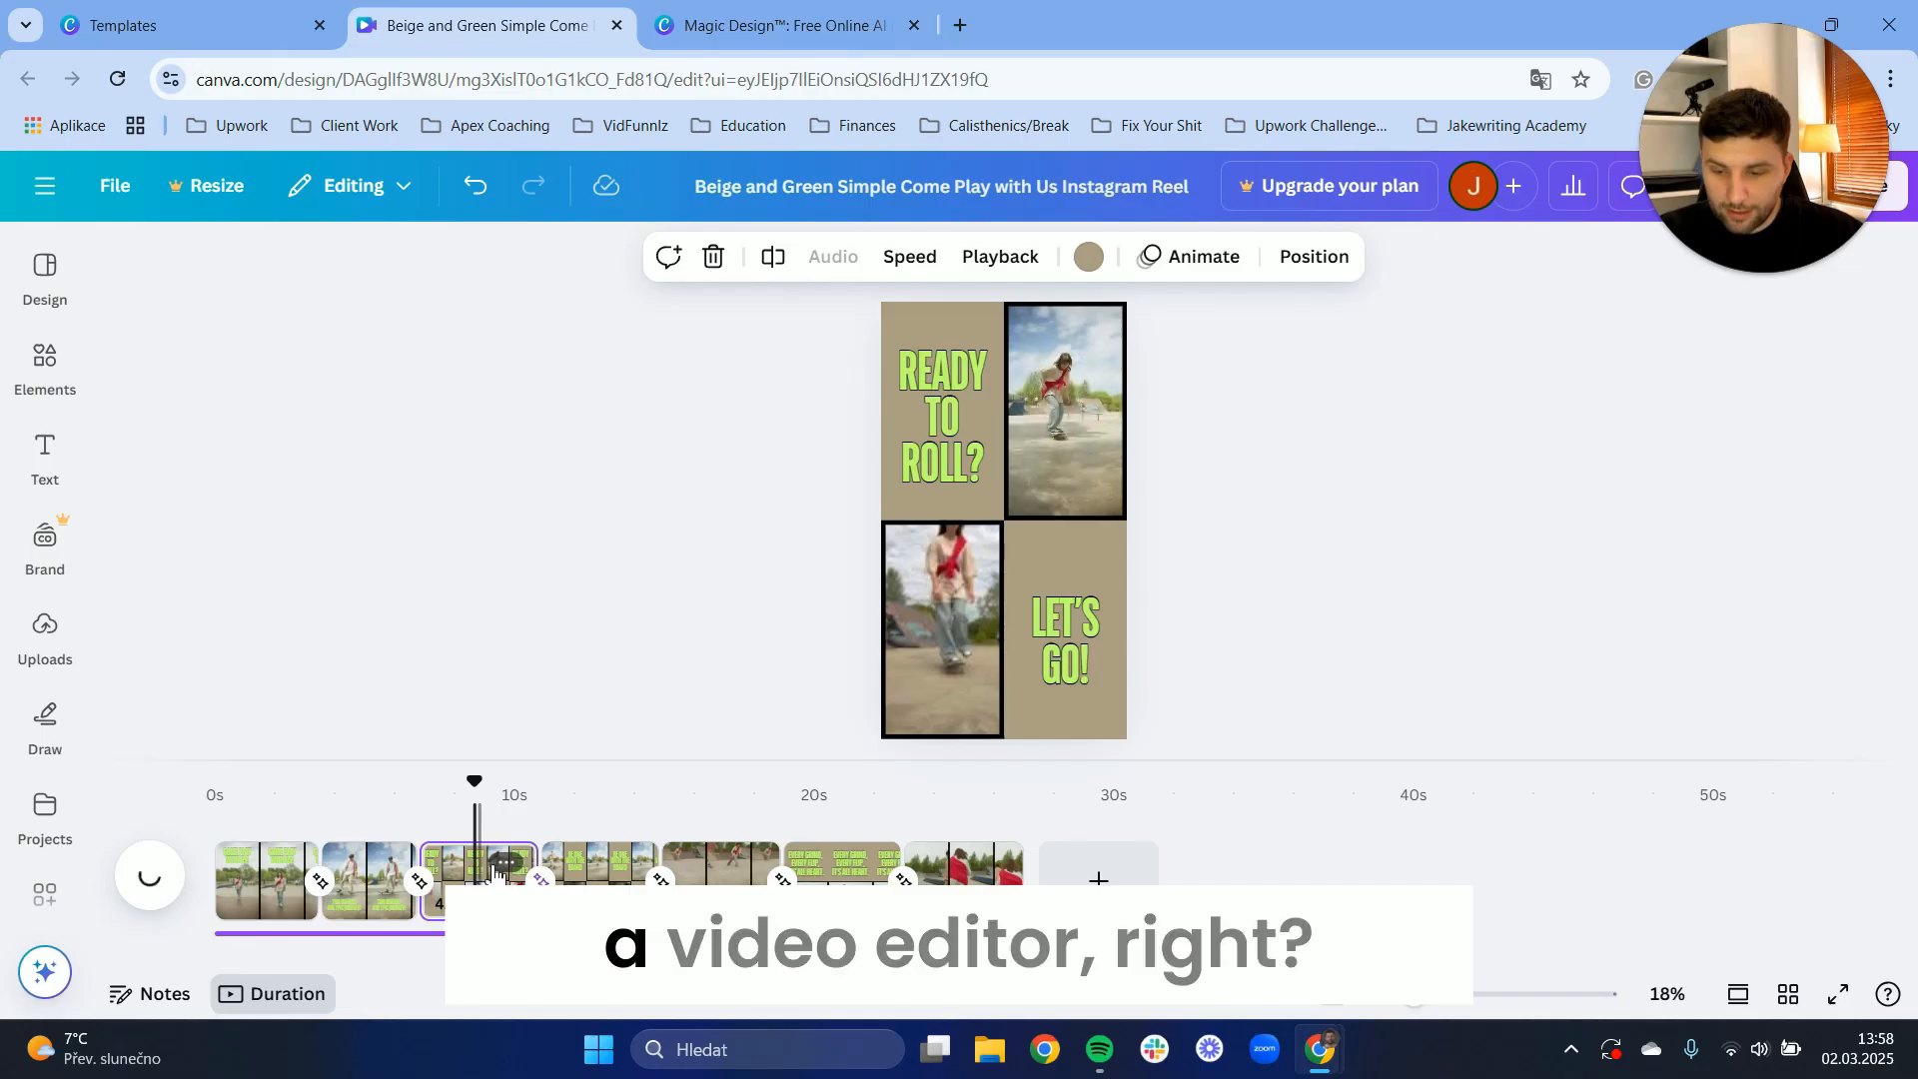
left_click(506, 863)
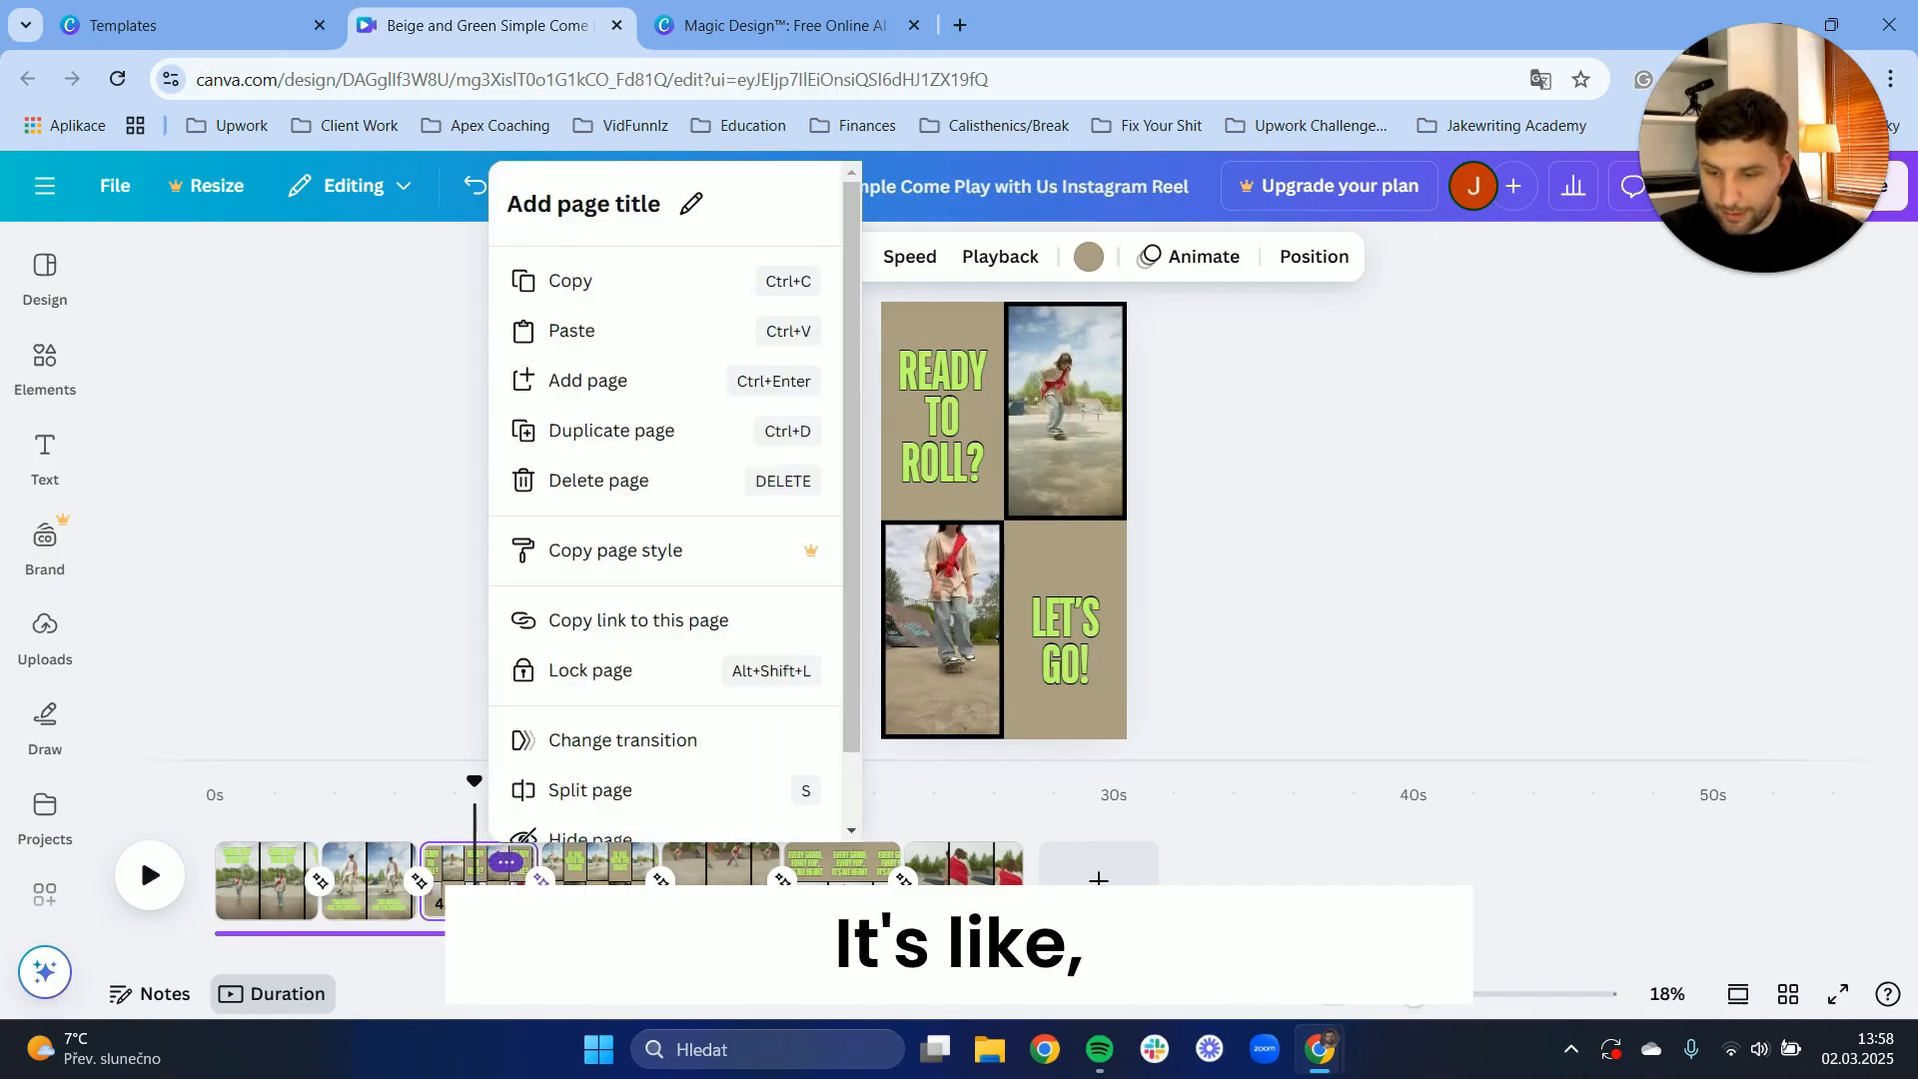
left_click(470, 889)
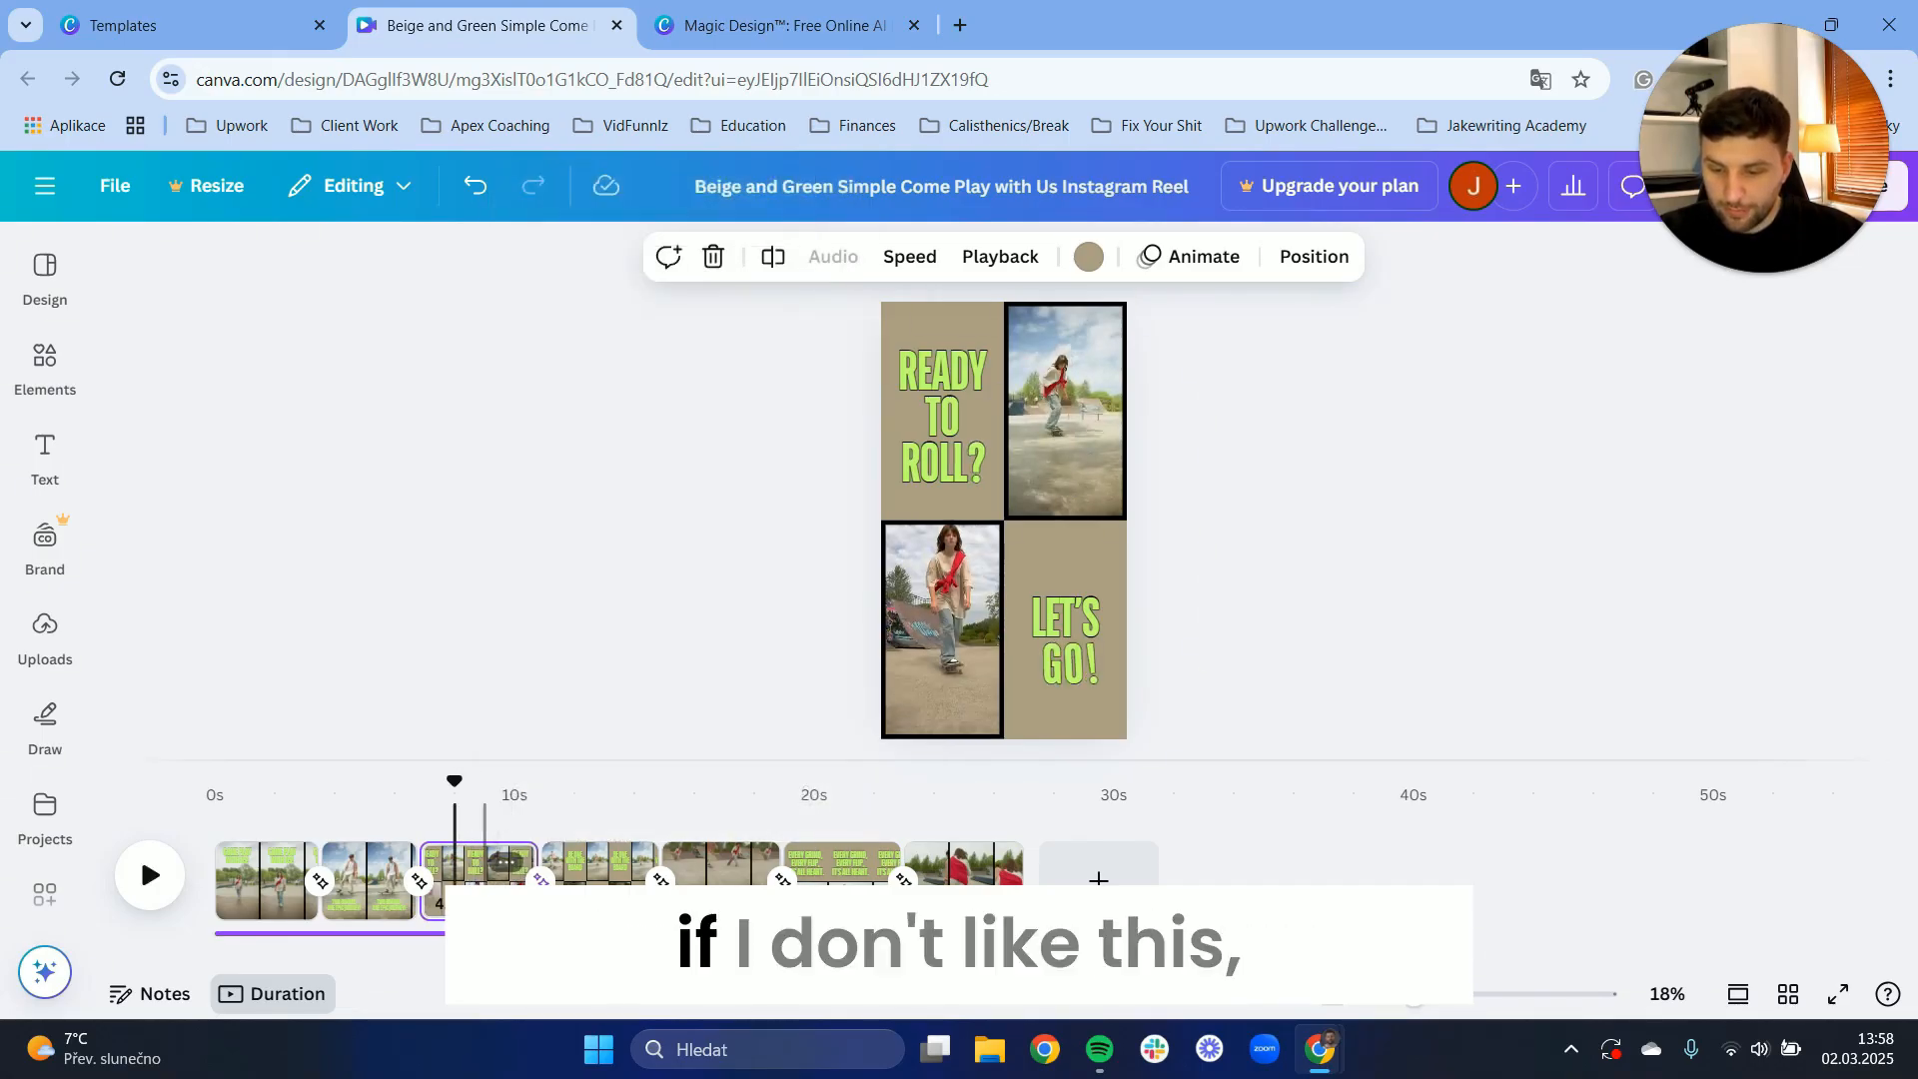
key("Delete")
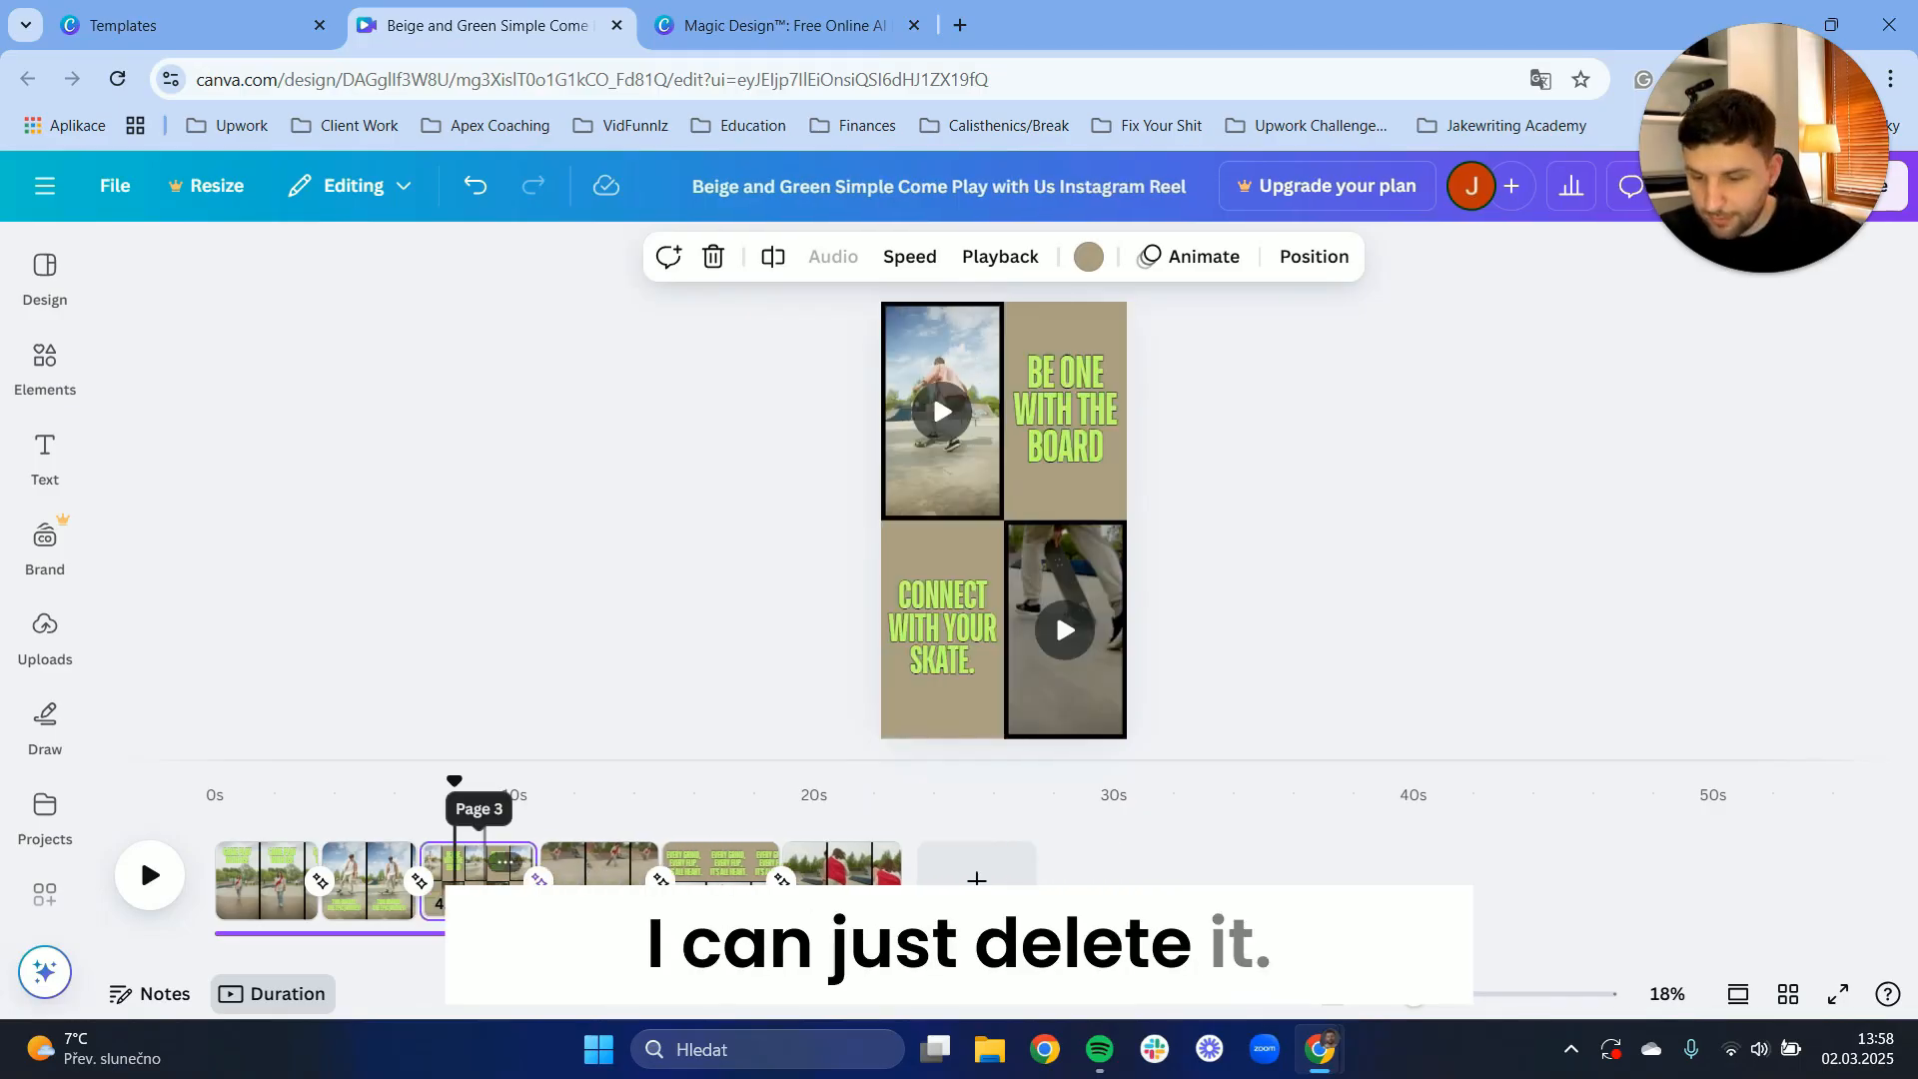
Shorten the last page, "Here's to the next adventure!", so the reel ends at about 21.5 seconds, and play back its ending
left_click(854, 859)
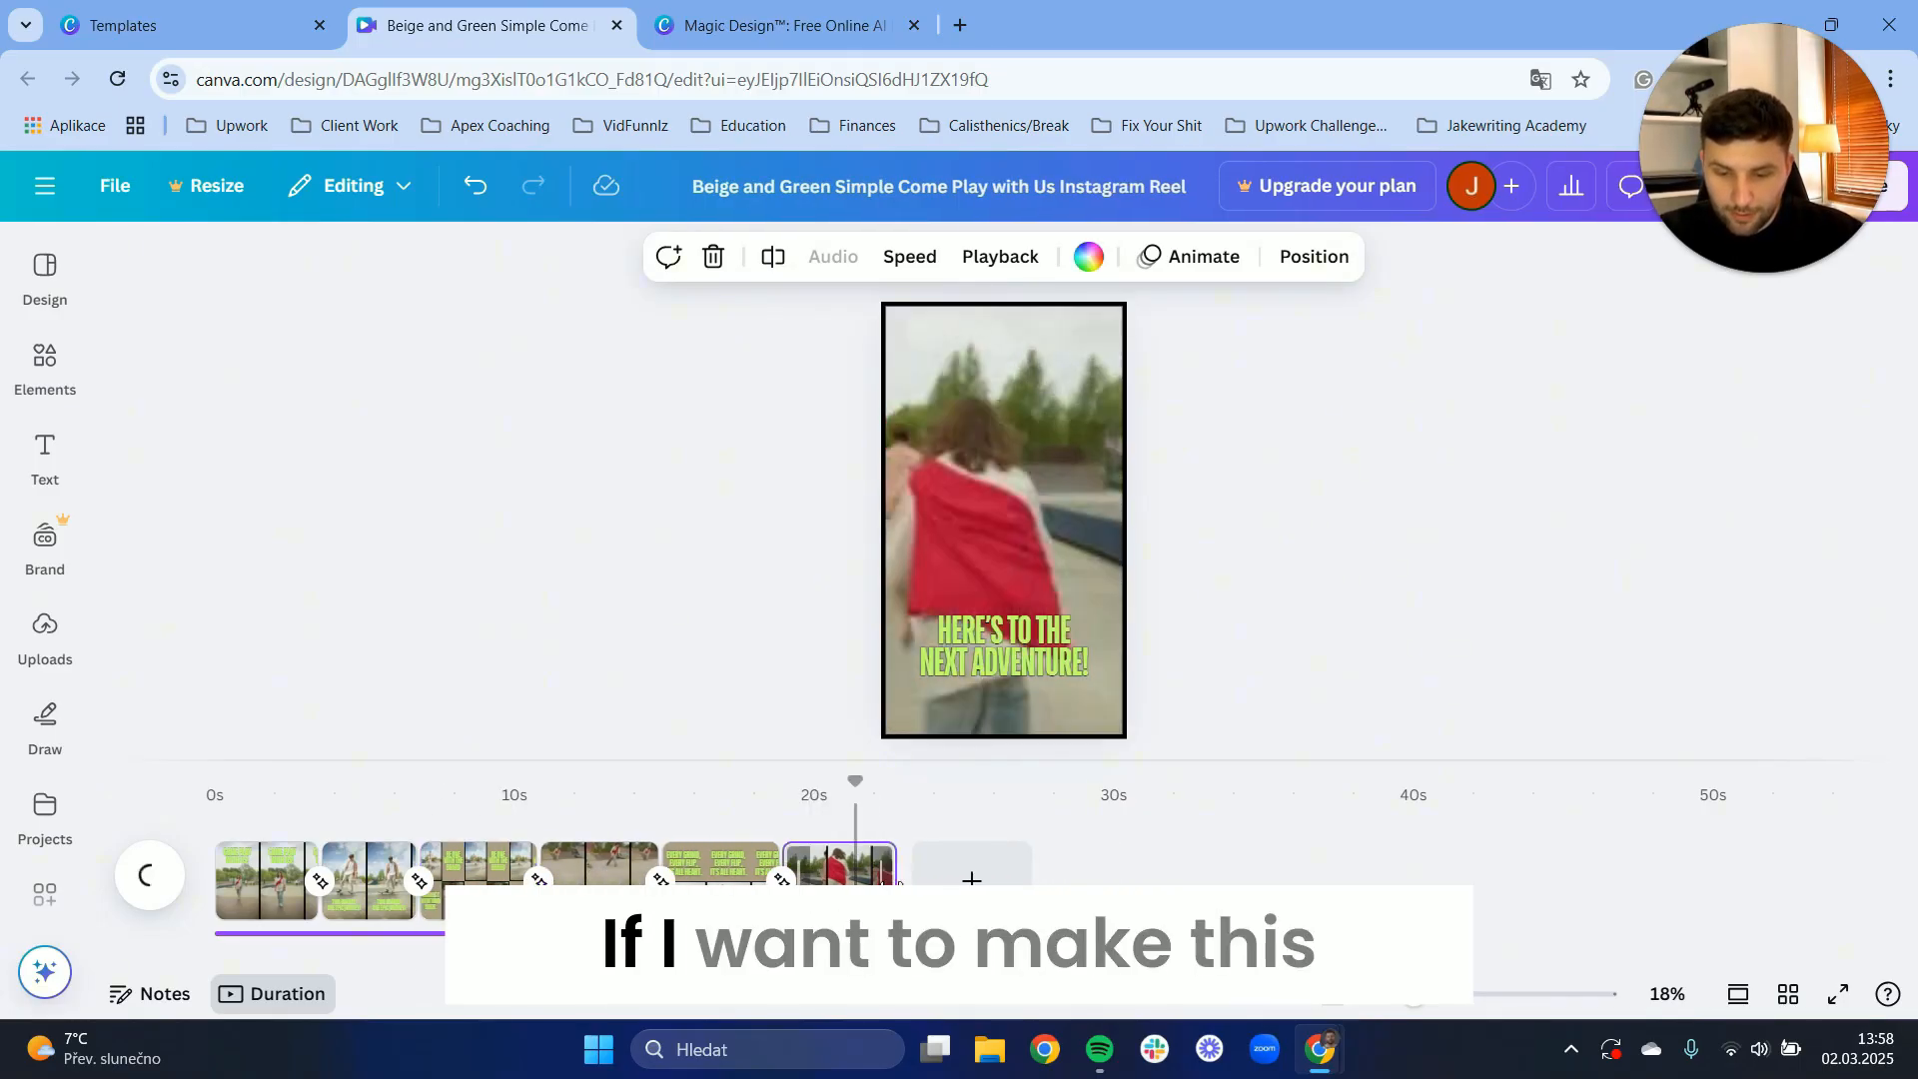
left_click_drag(870, 874, 856, 873)
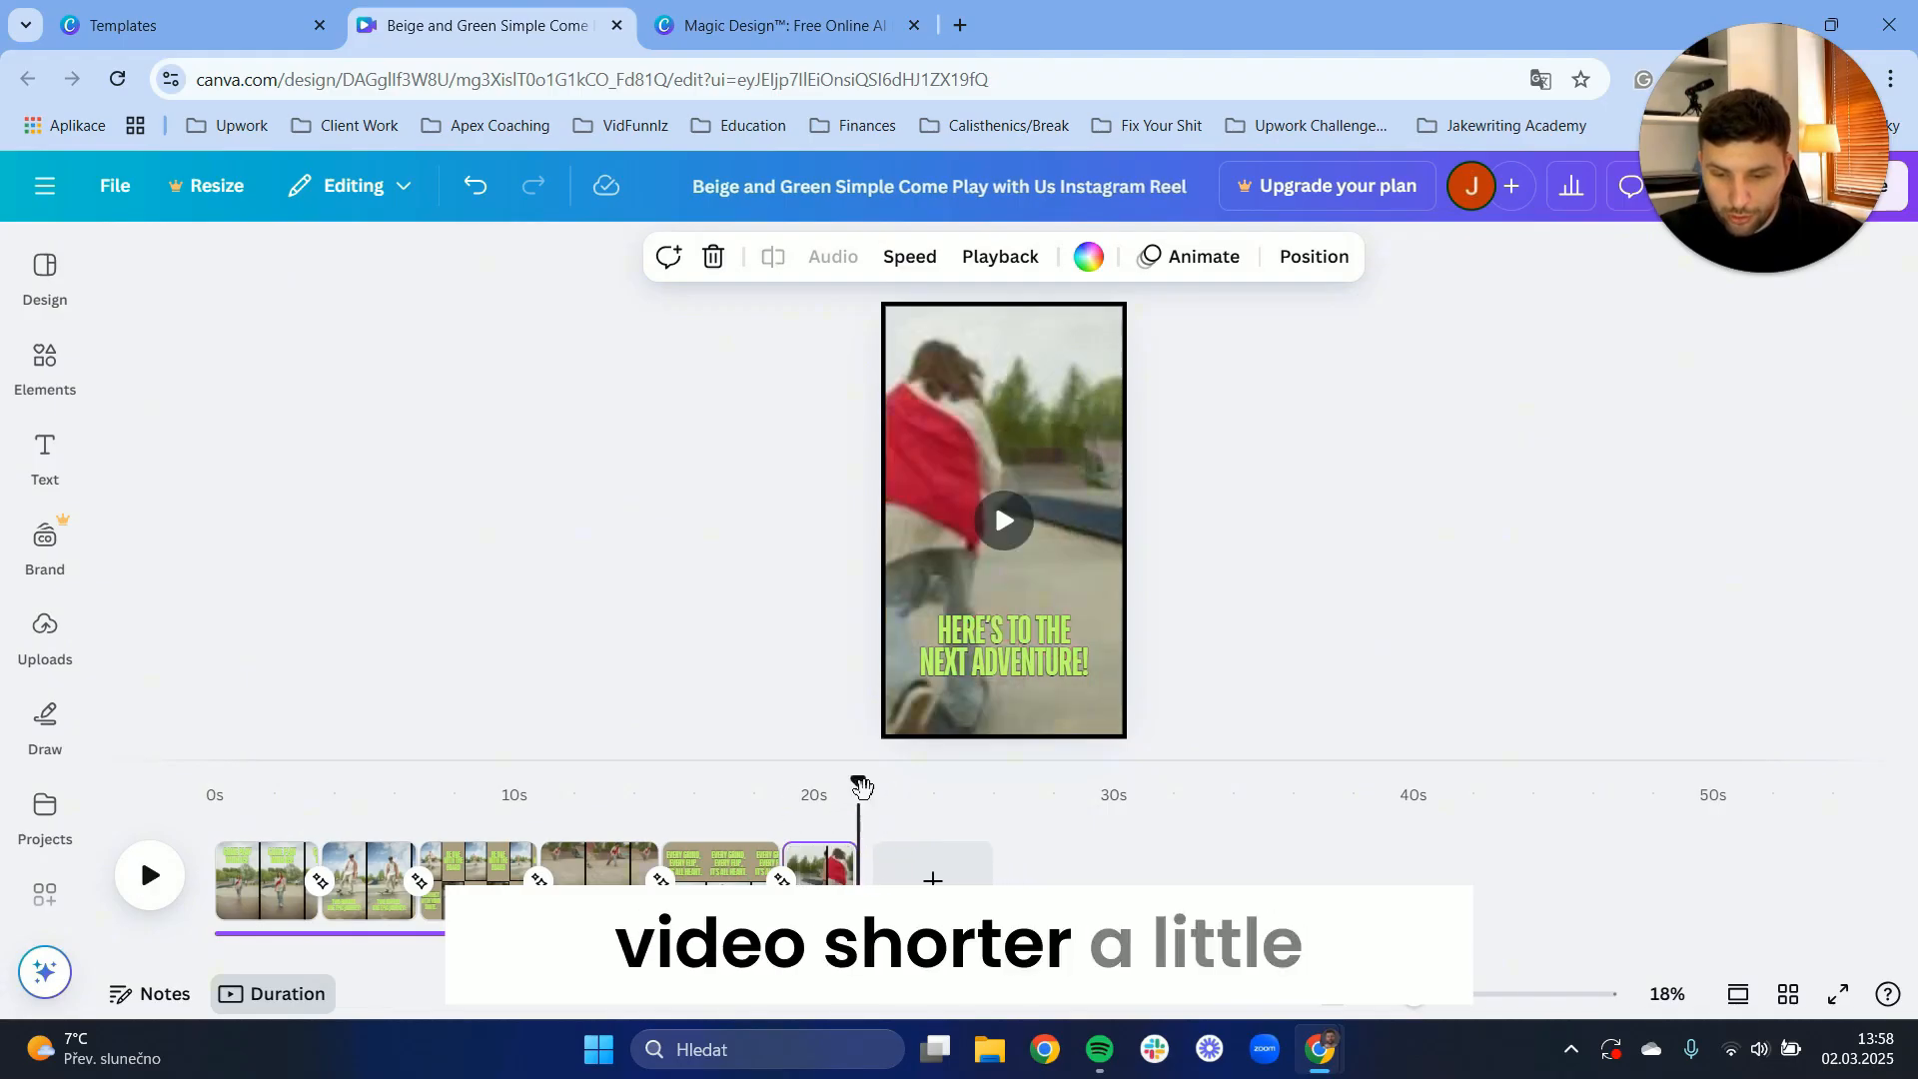
left_click_drag(839, 791, 806, 803)
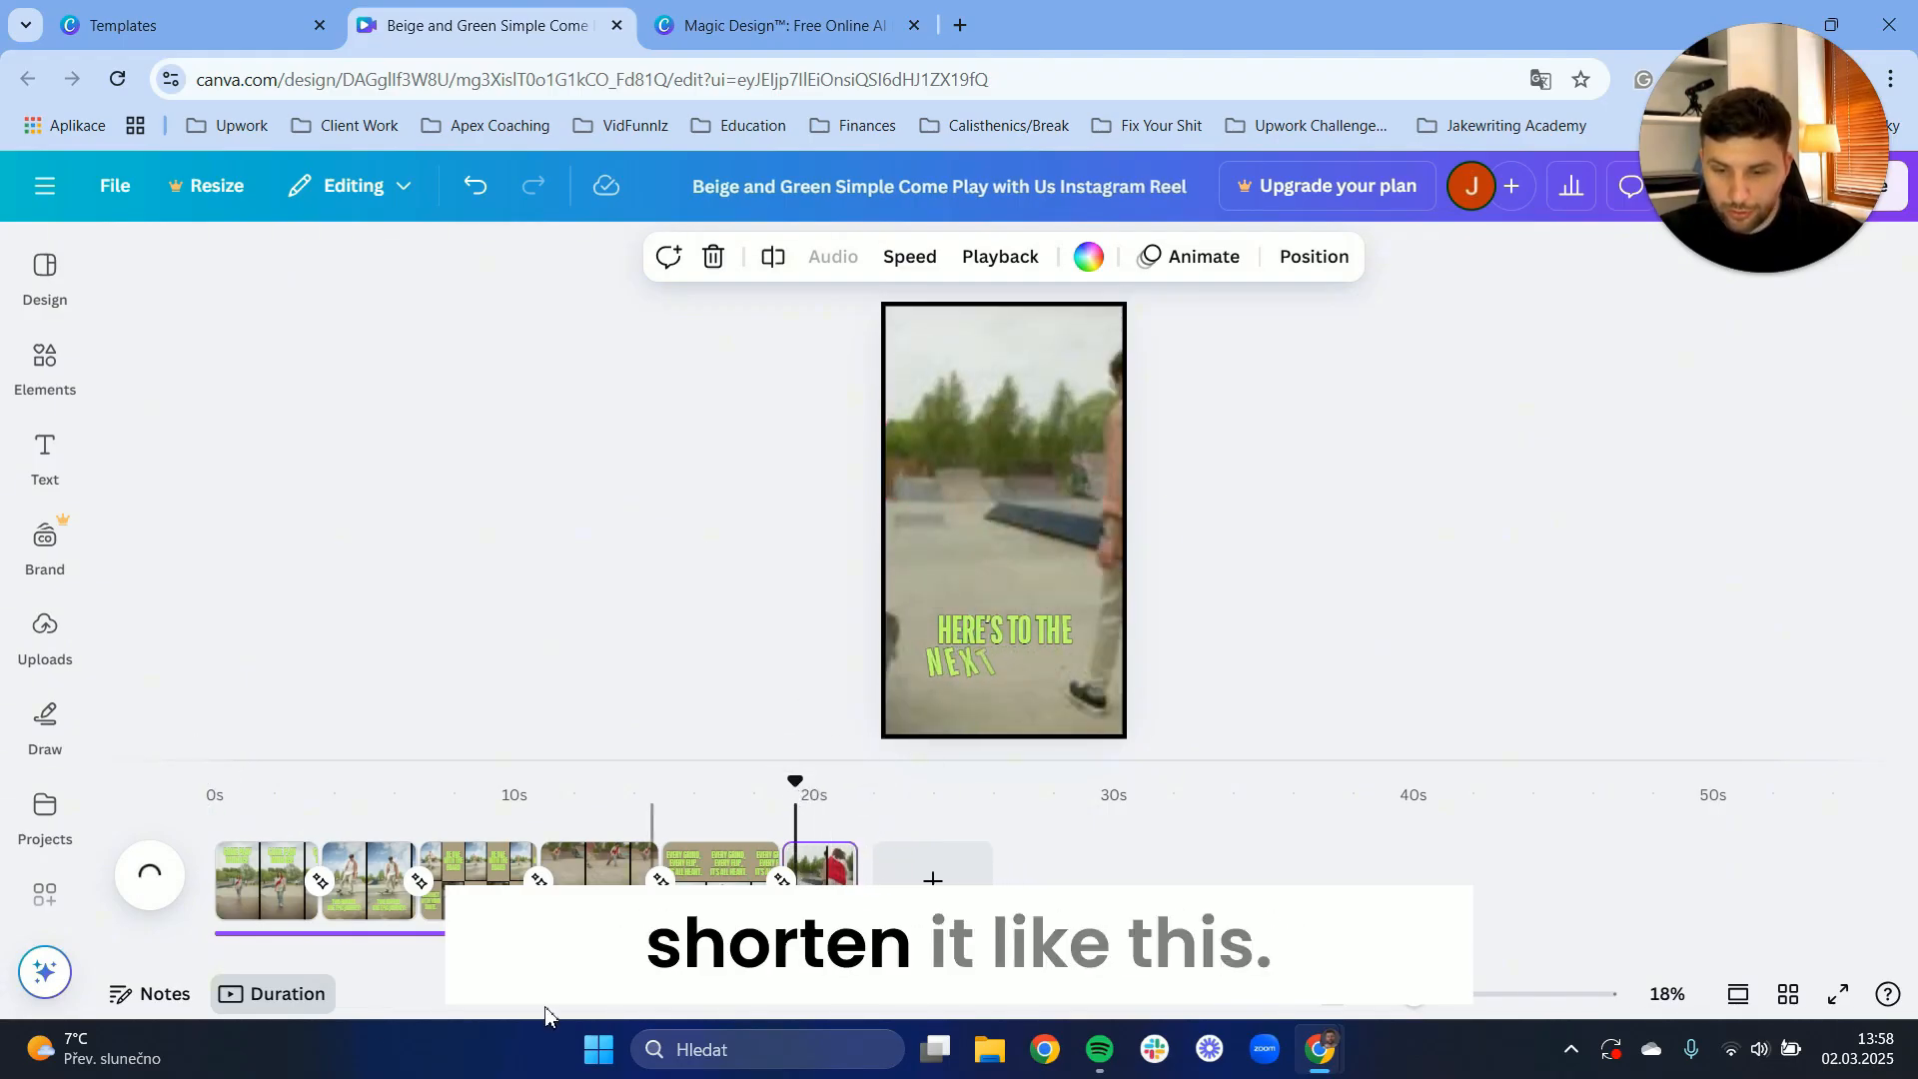
left_click(148, 877)
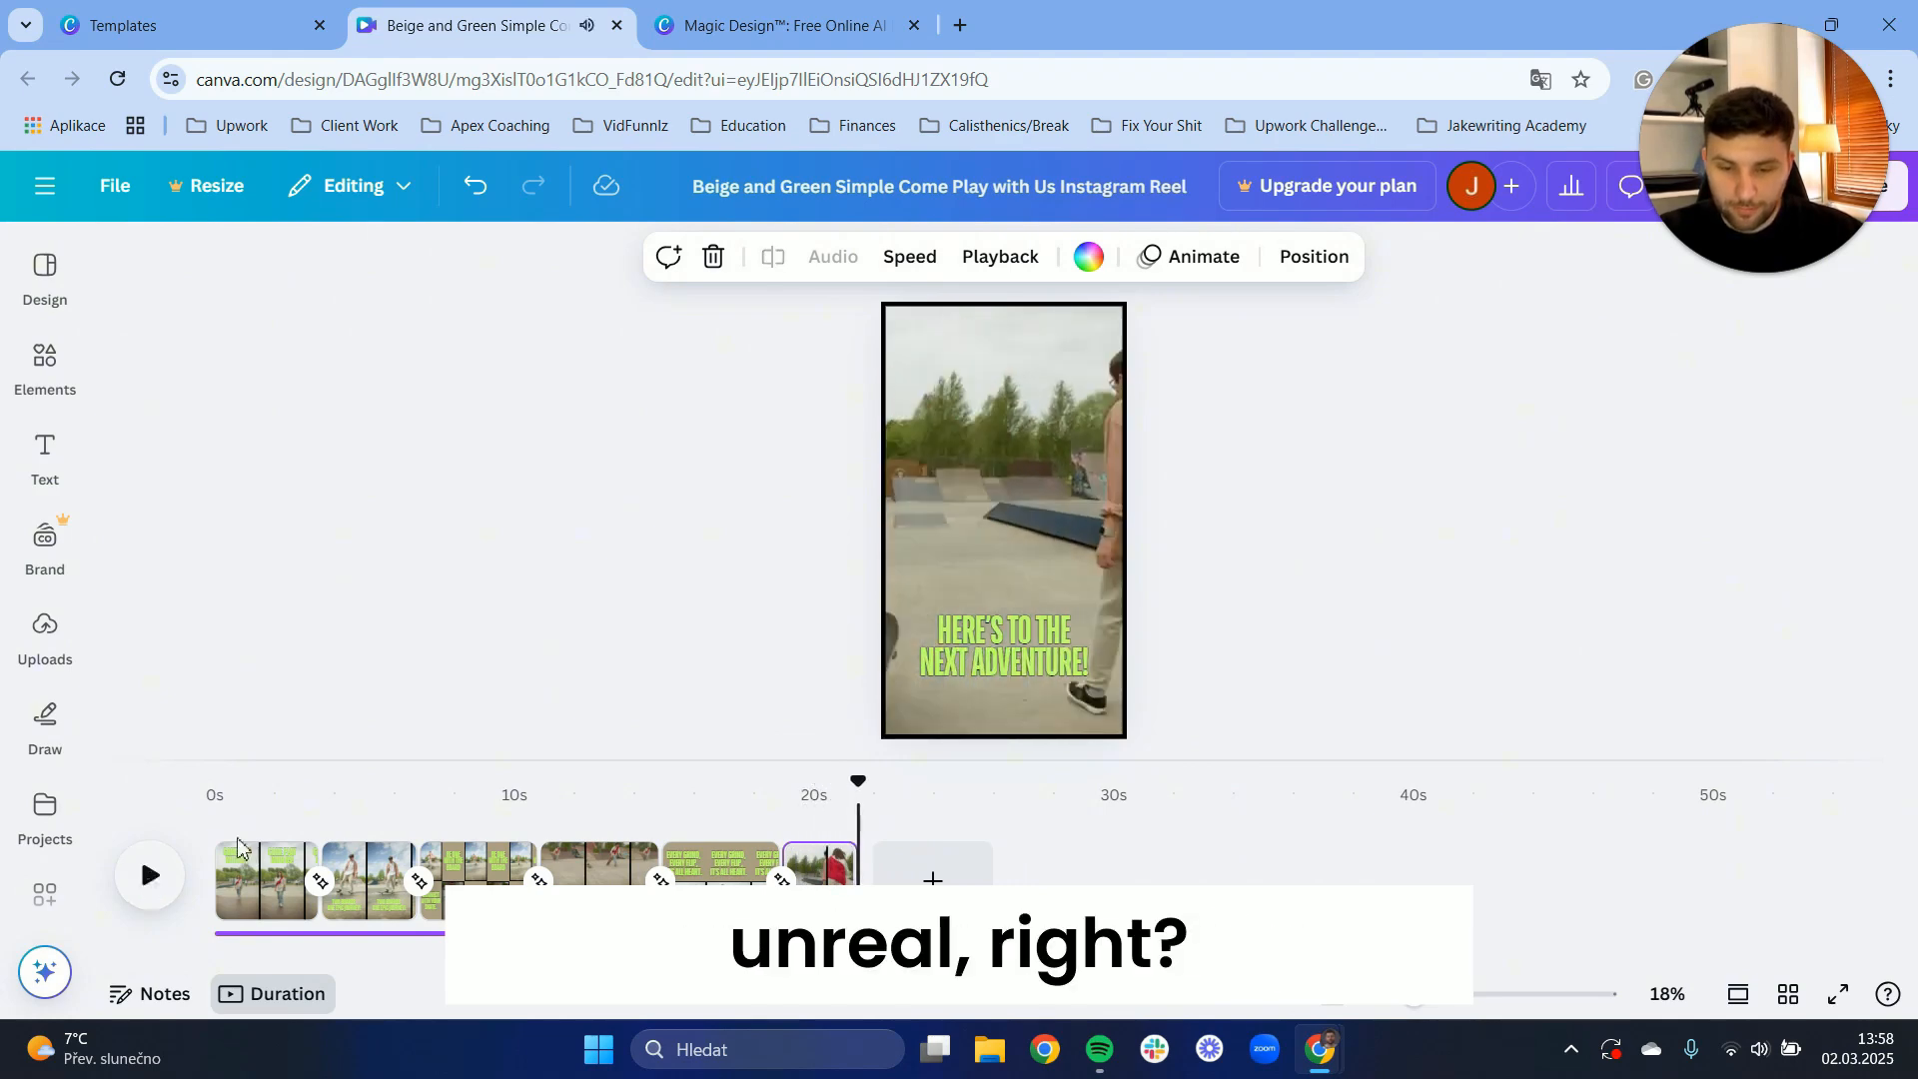
Add a blank page at the end of the reel and delete it again
left_click(719, 861)
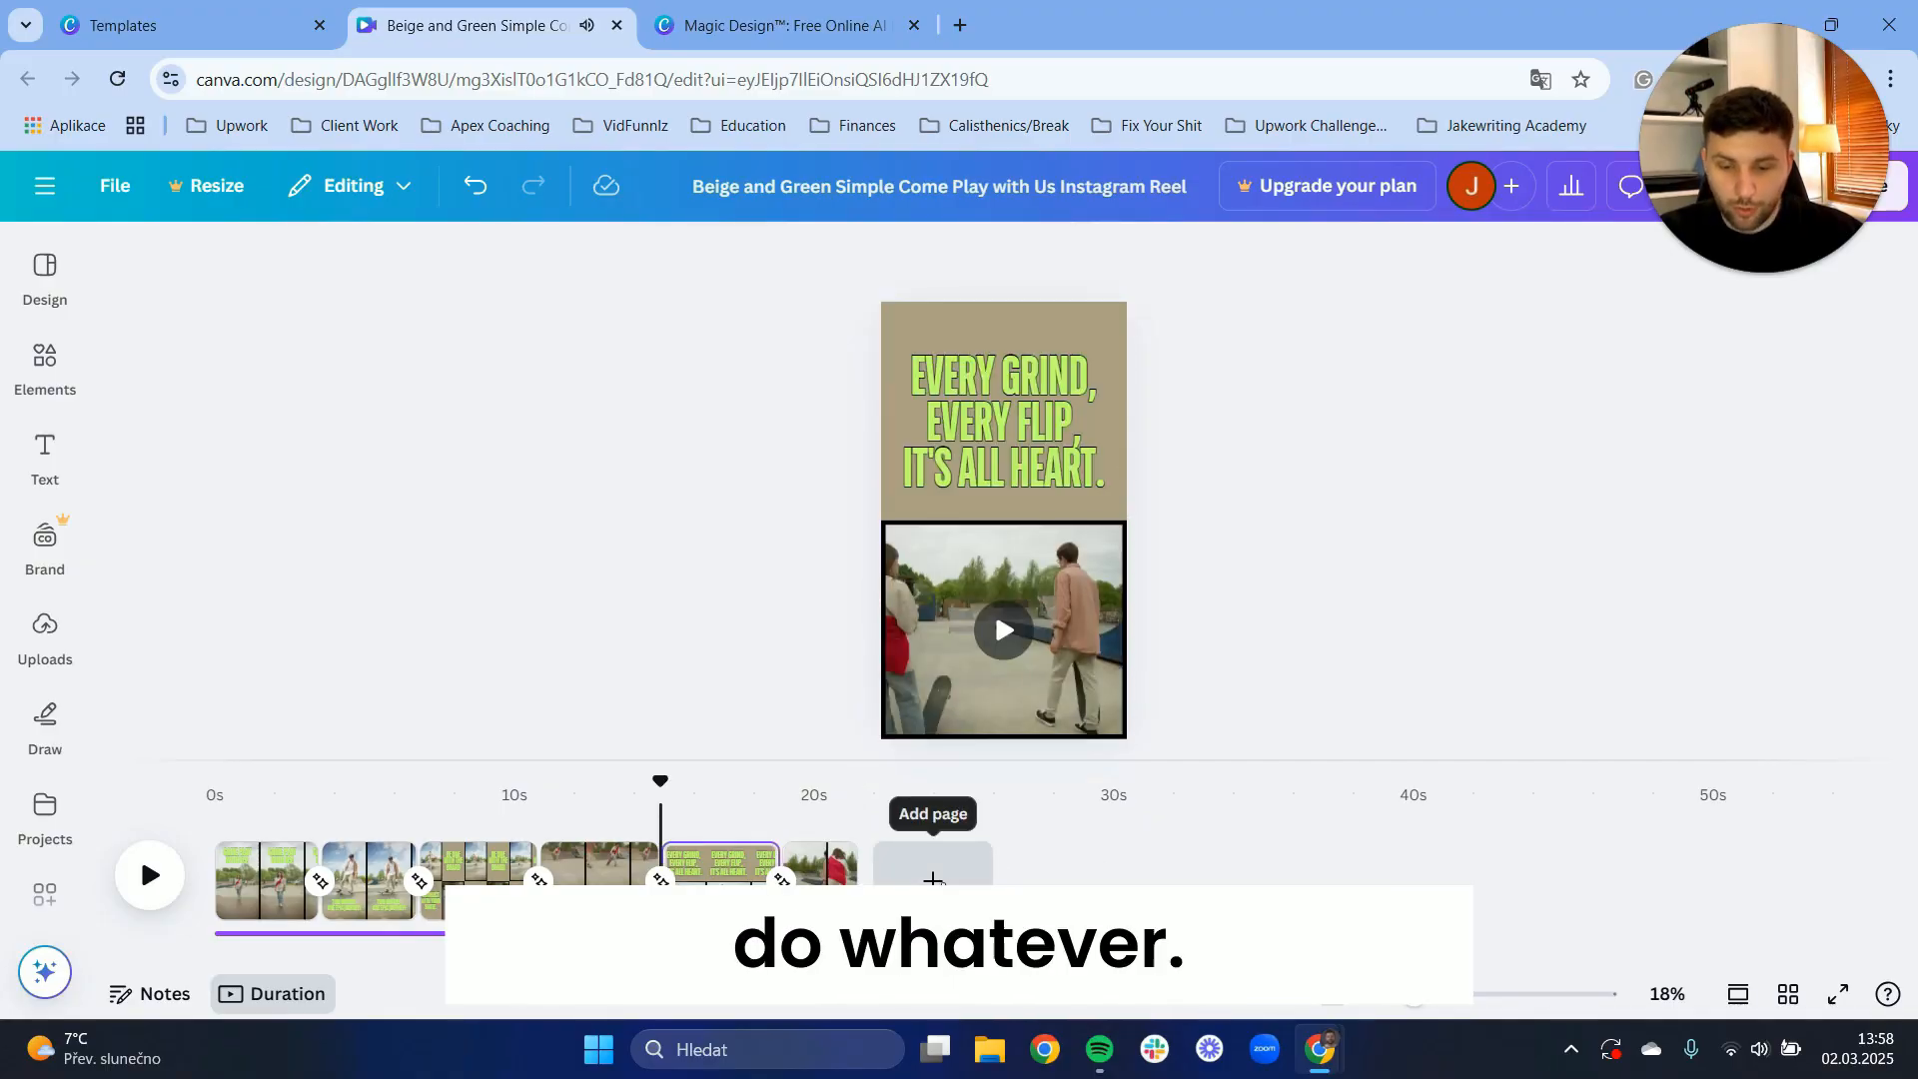
left_click(932, 867)
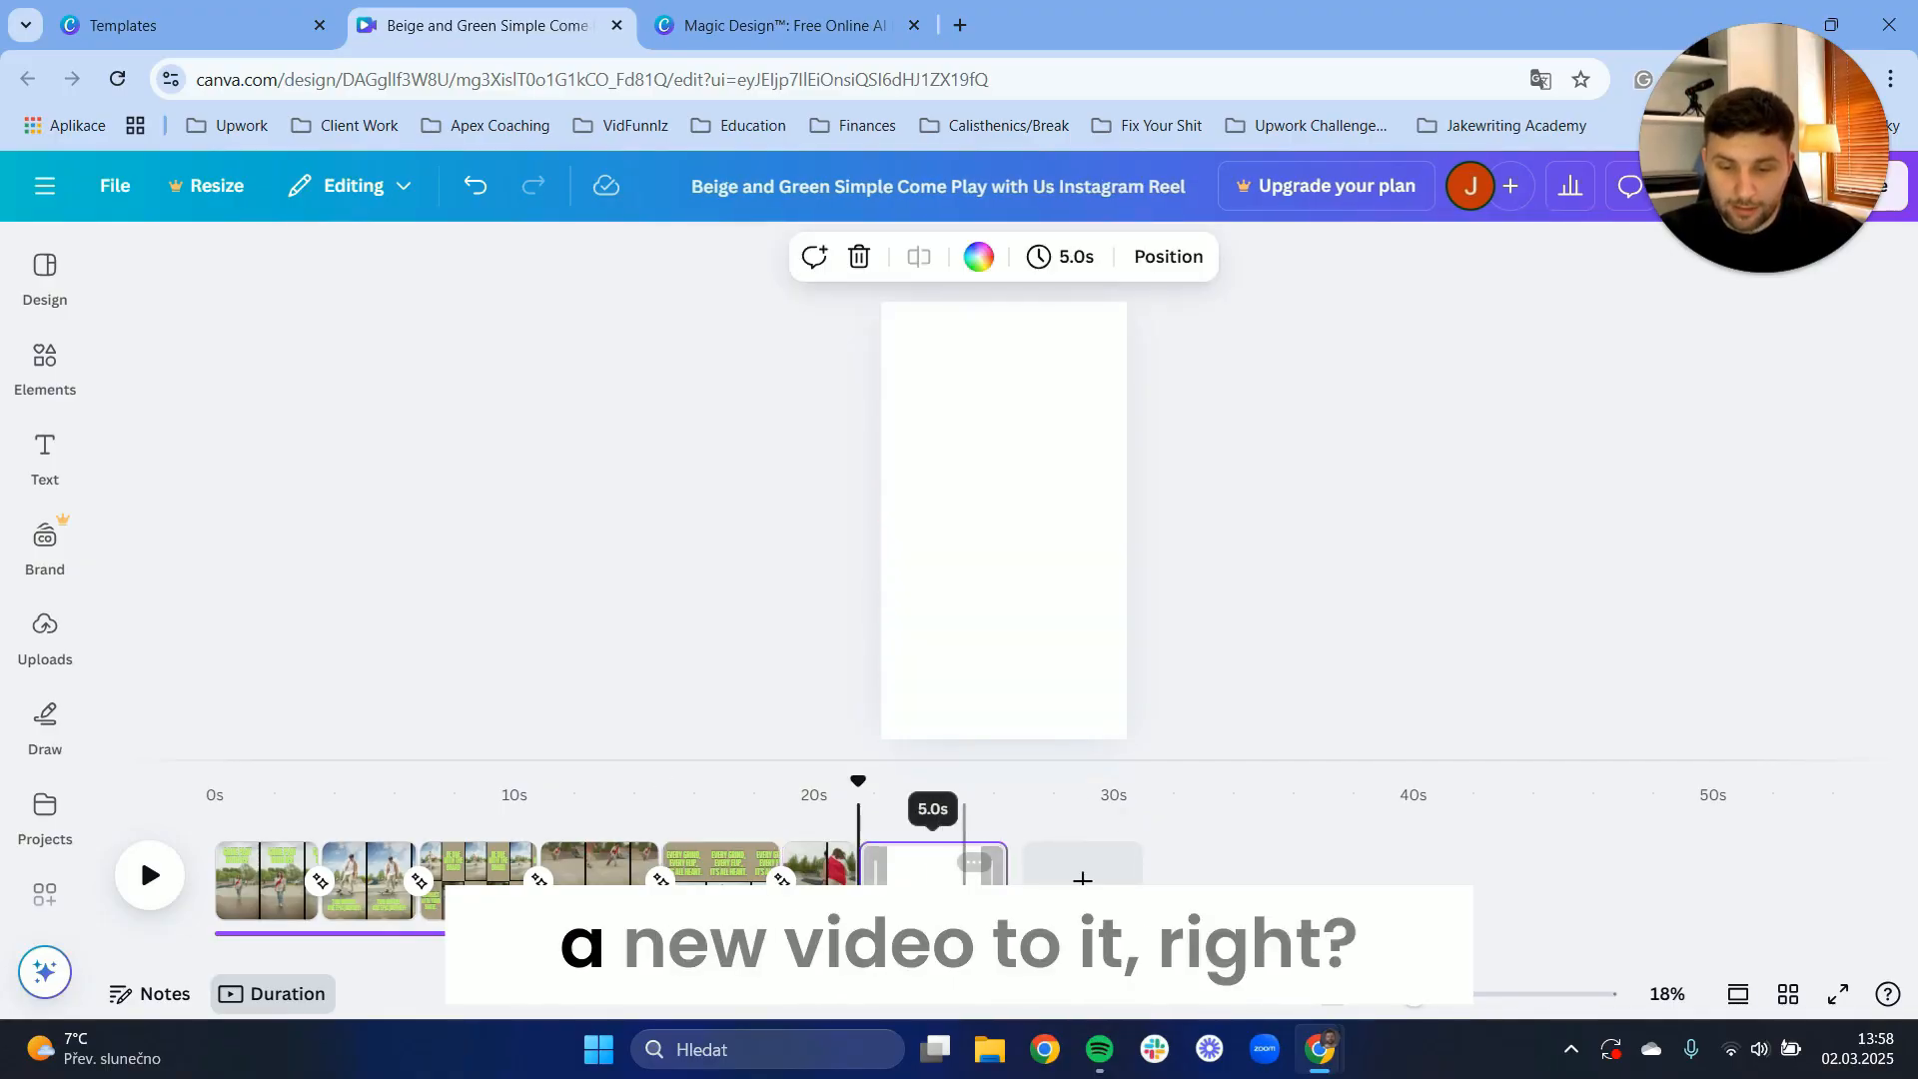
left_click(980, 863)
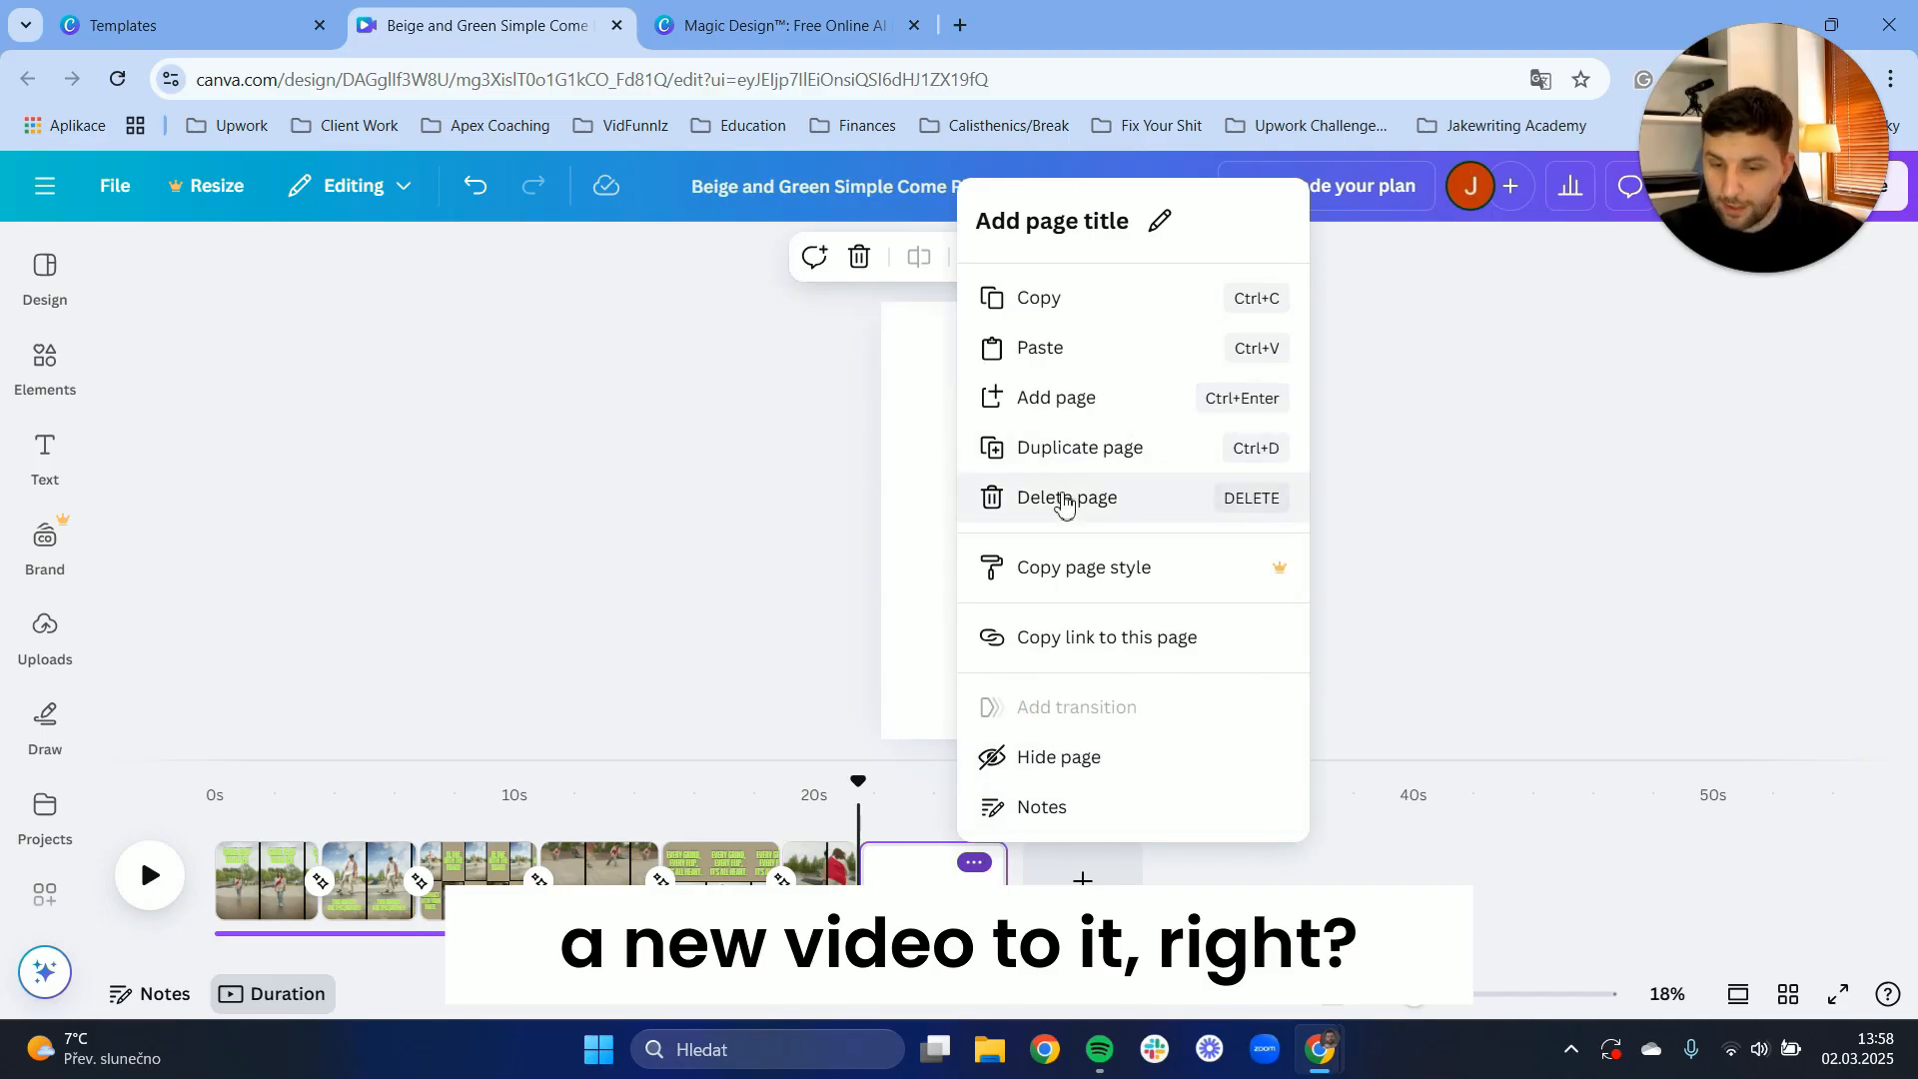
left_click(1064, 499)
Close the reel design and the reel template preview, and return to the Canva home page
left_click(35, 290)
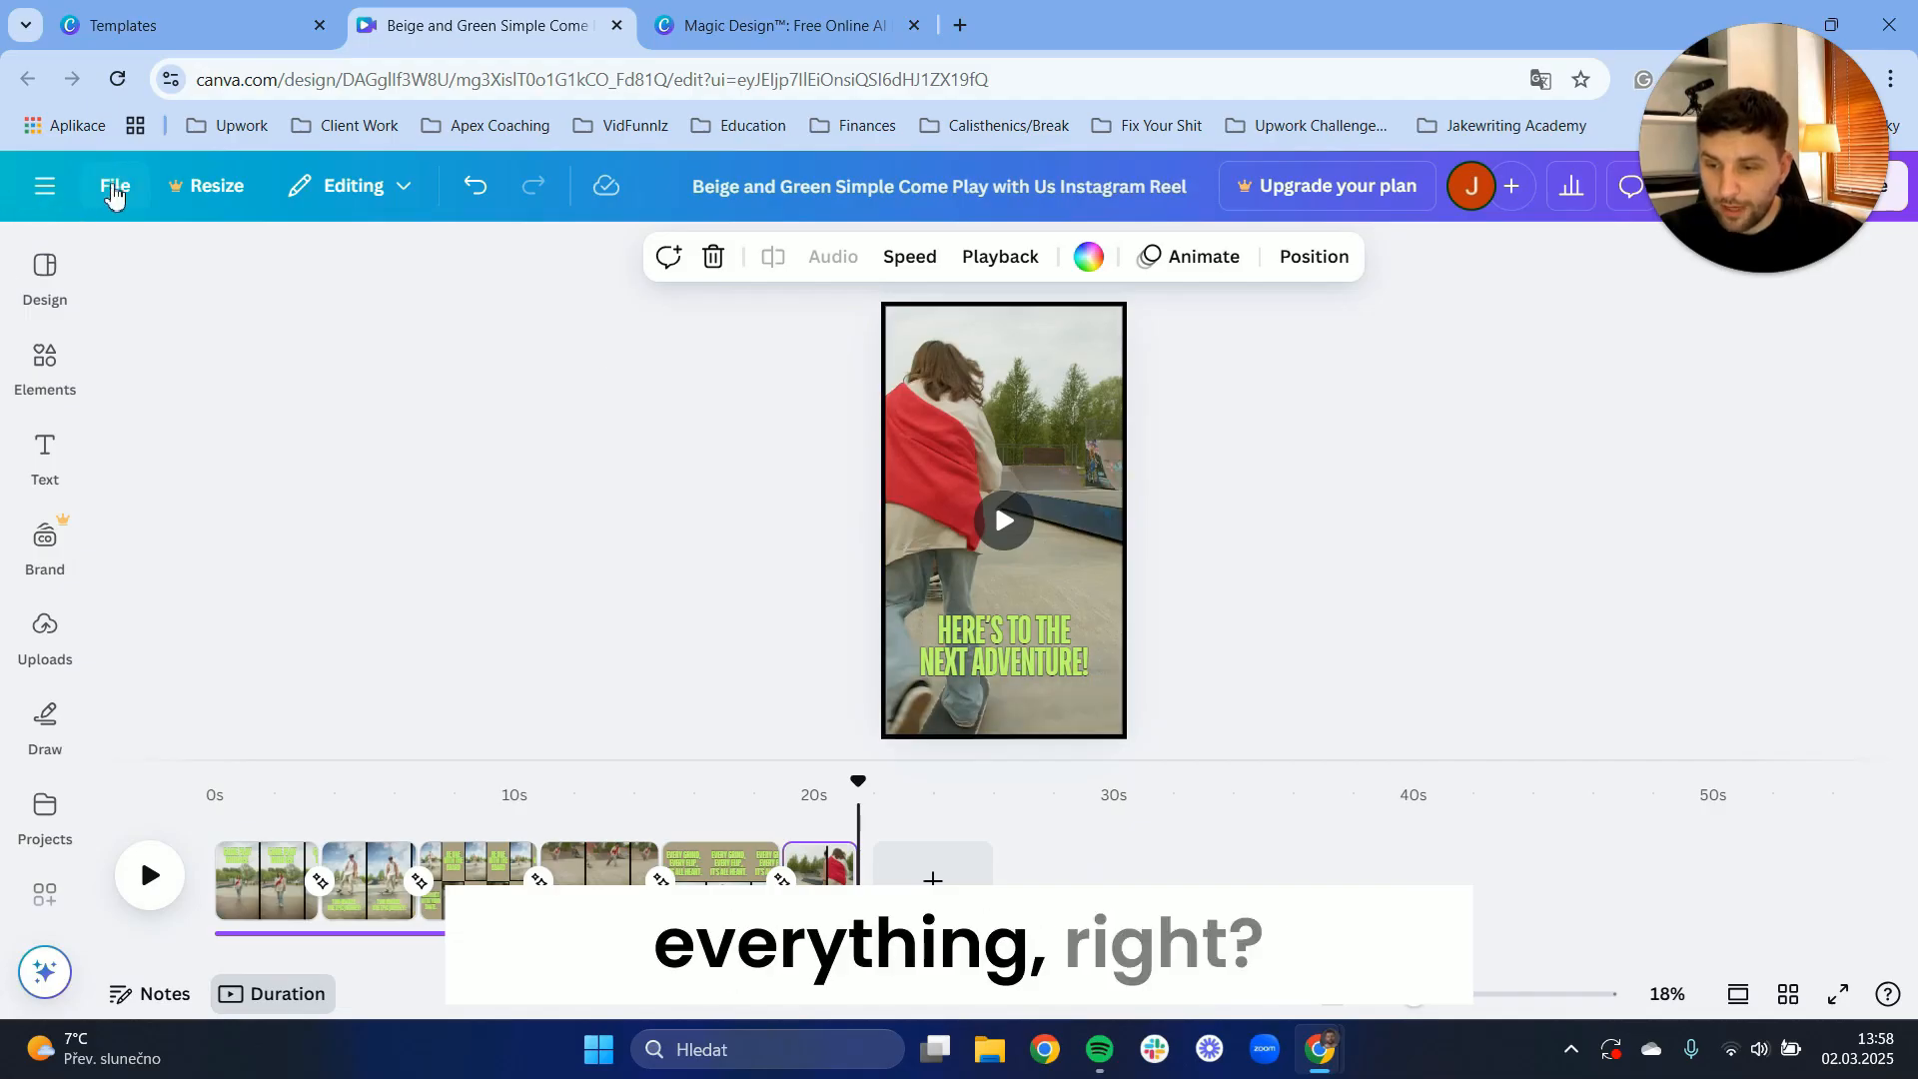
left_click(116, 184)
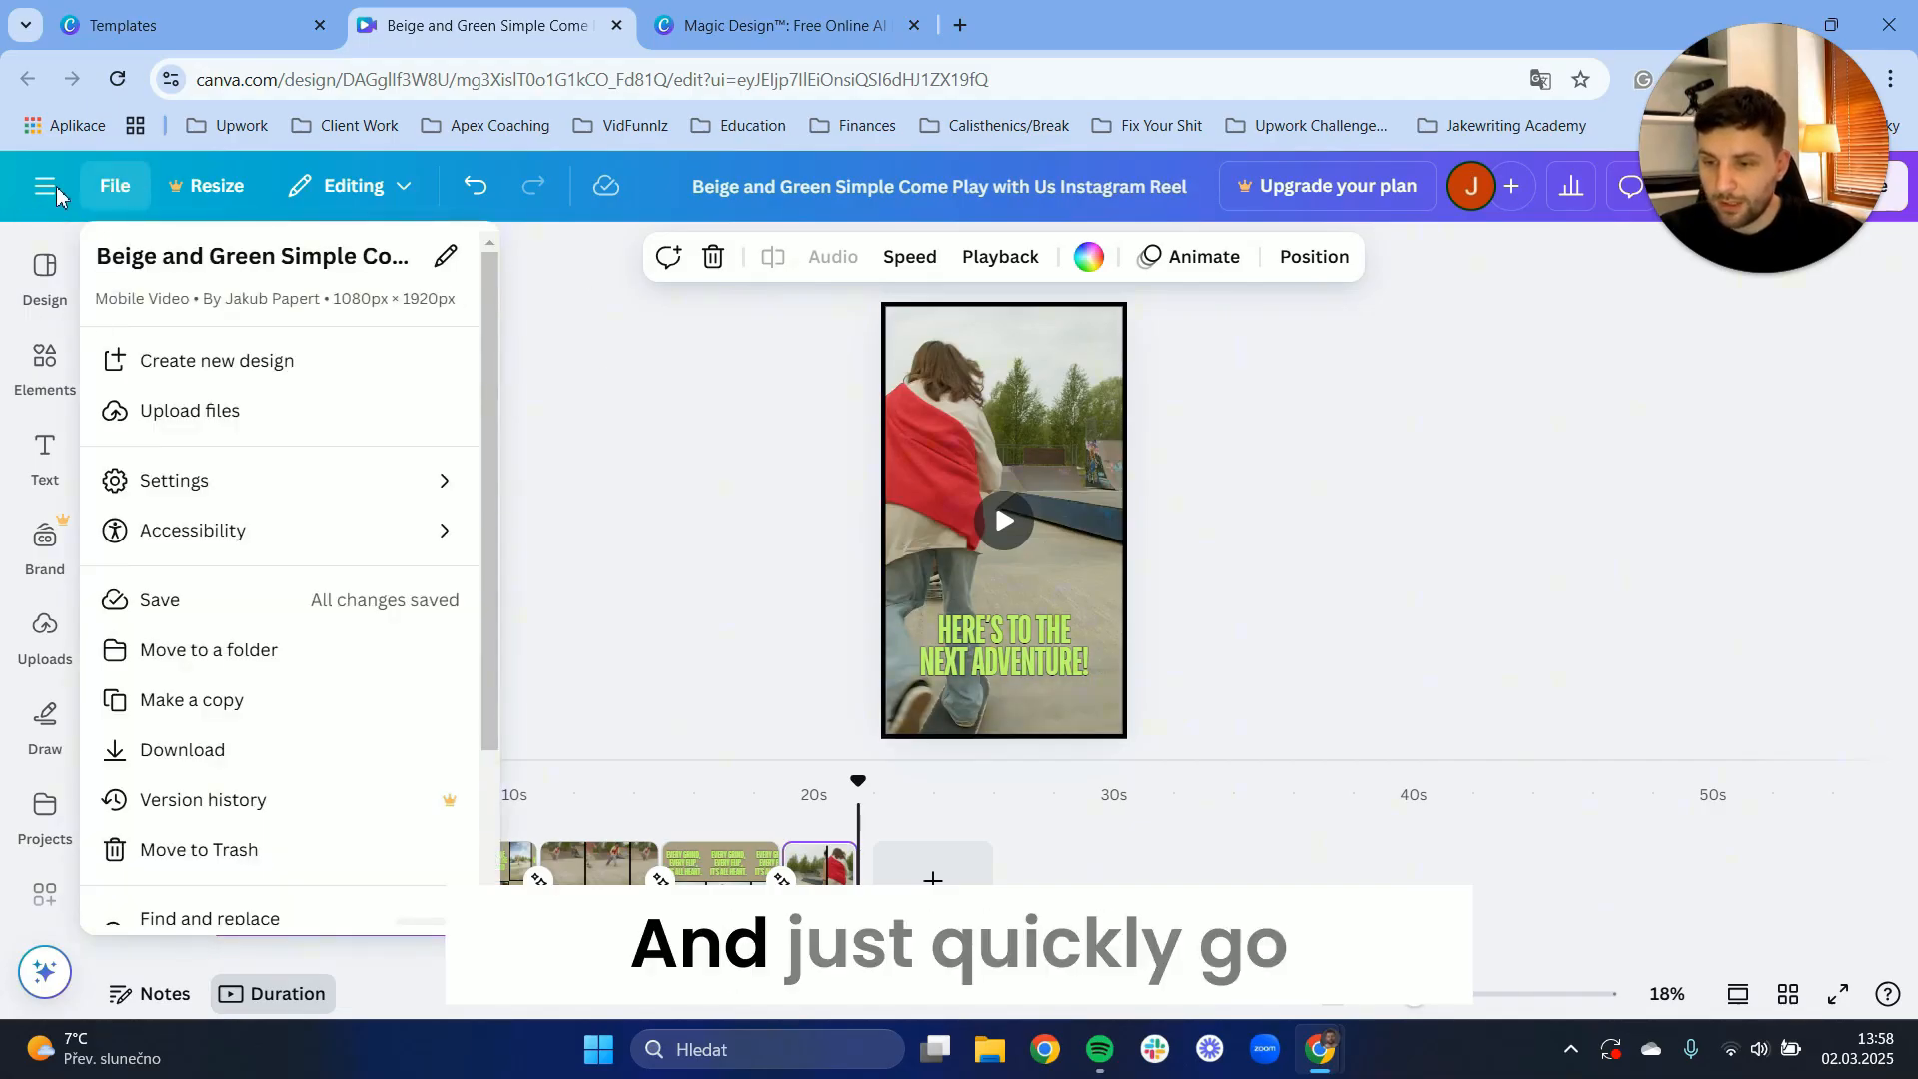
left_click(190, 25)
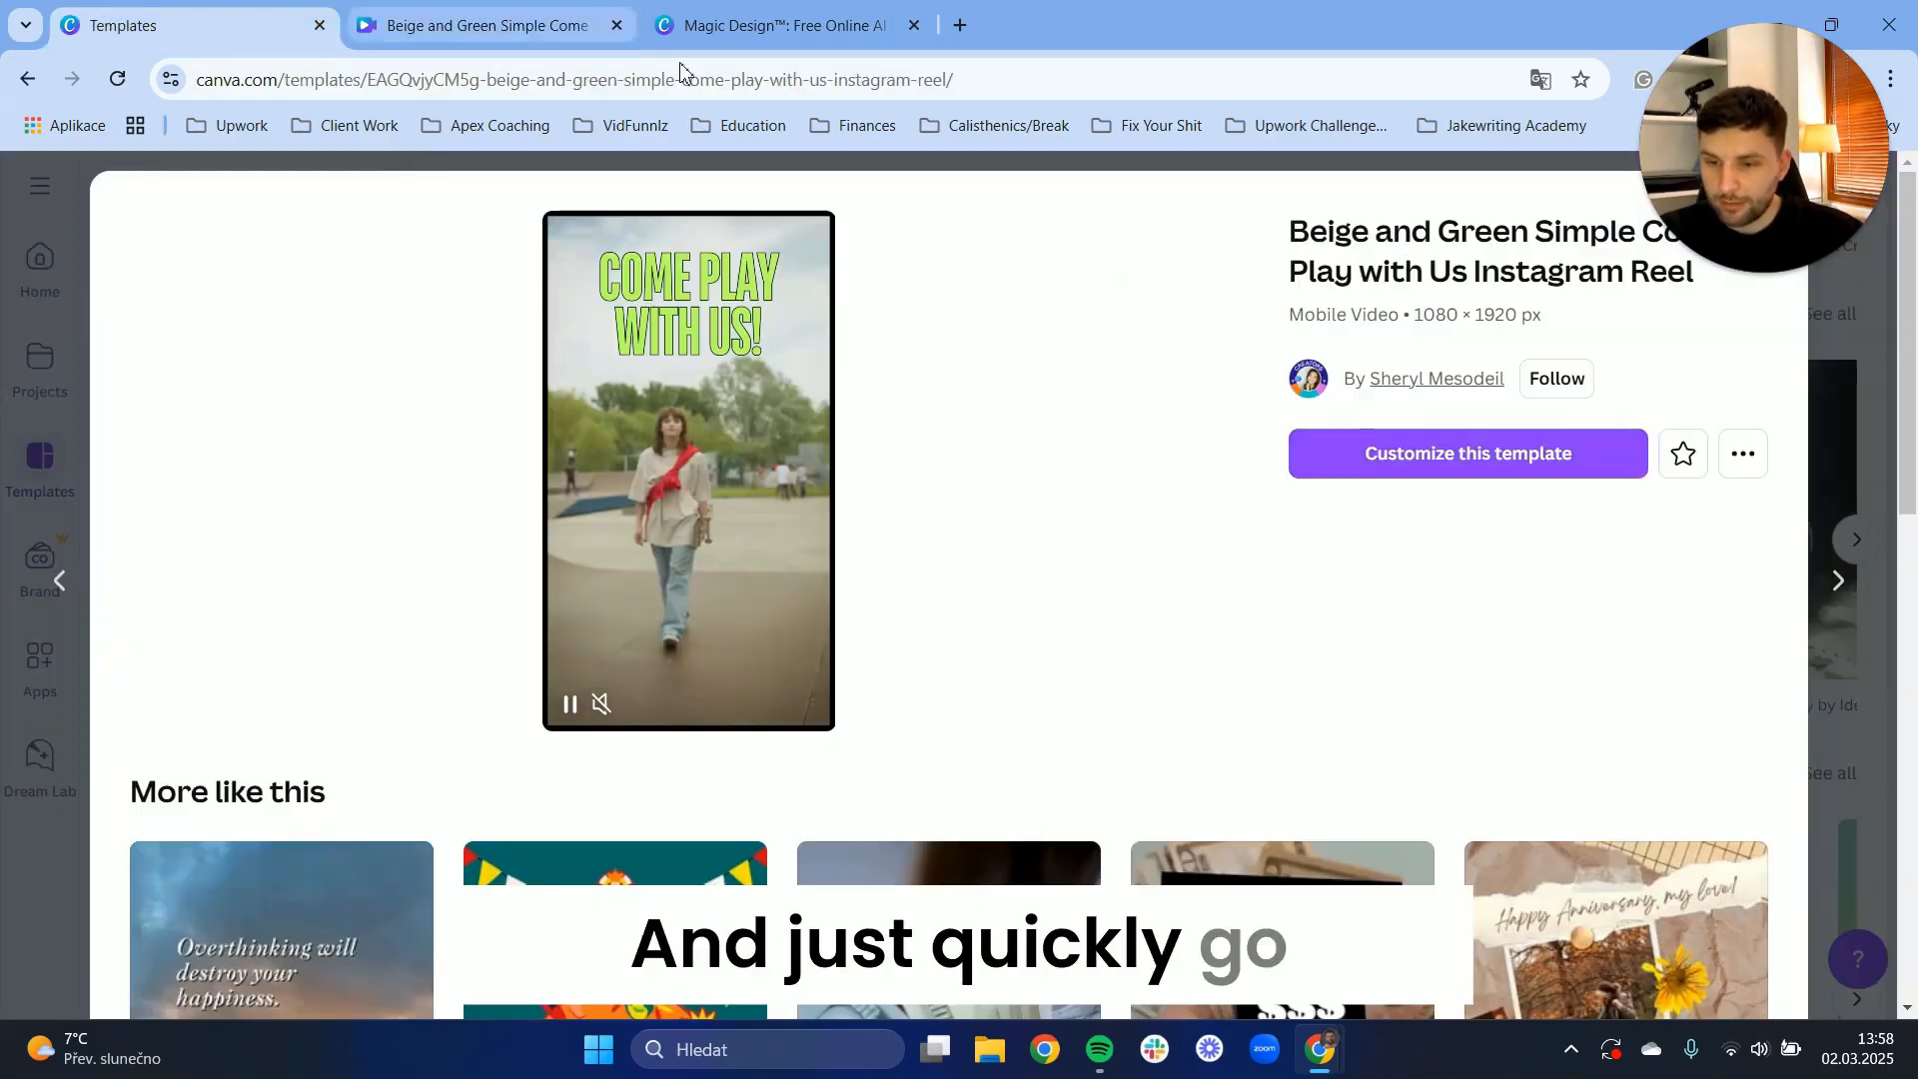
left_click(626, 36)
left_click(69, 393)
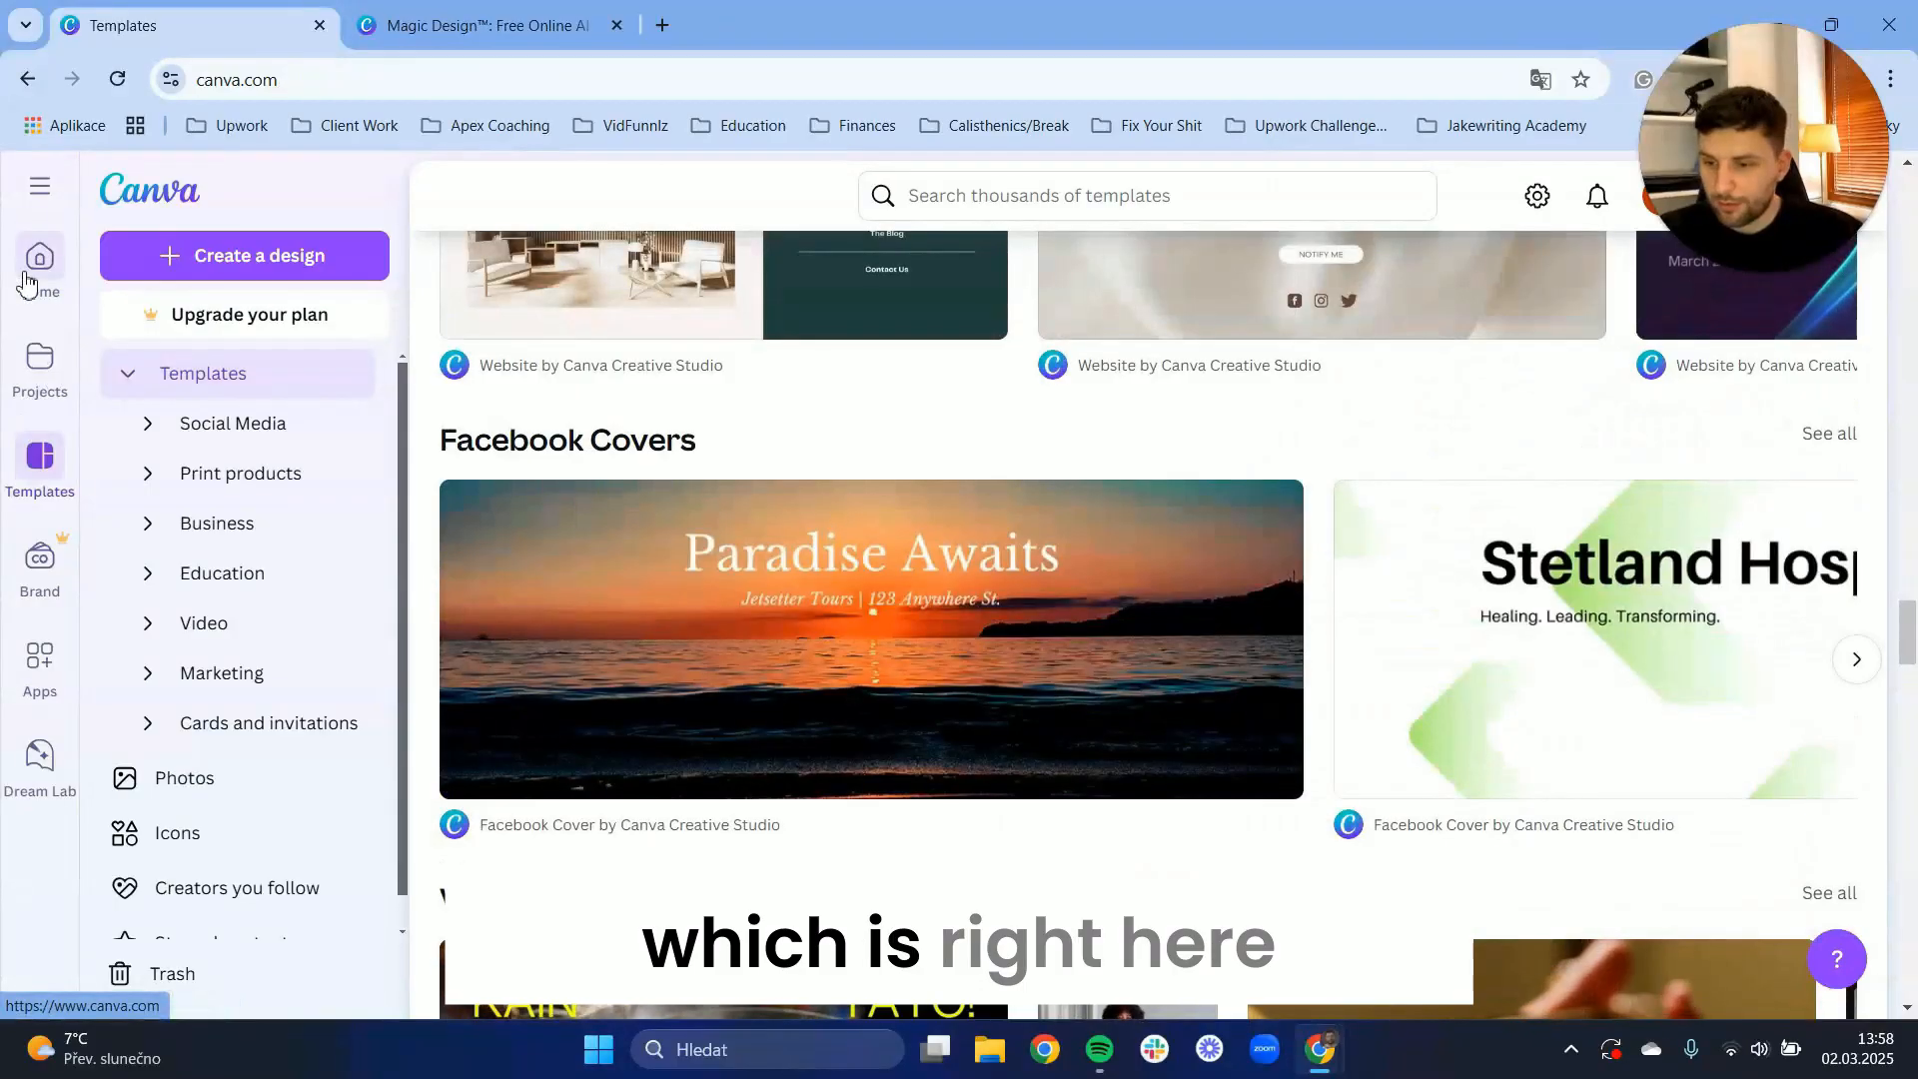
left_click(62, 253)
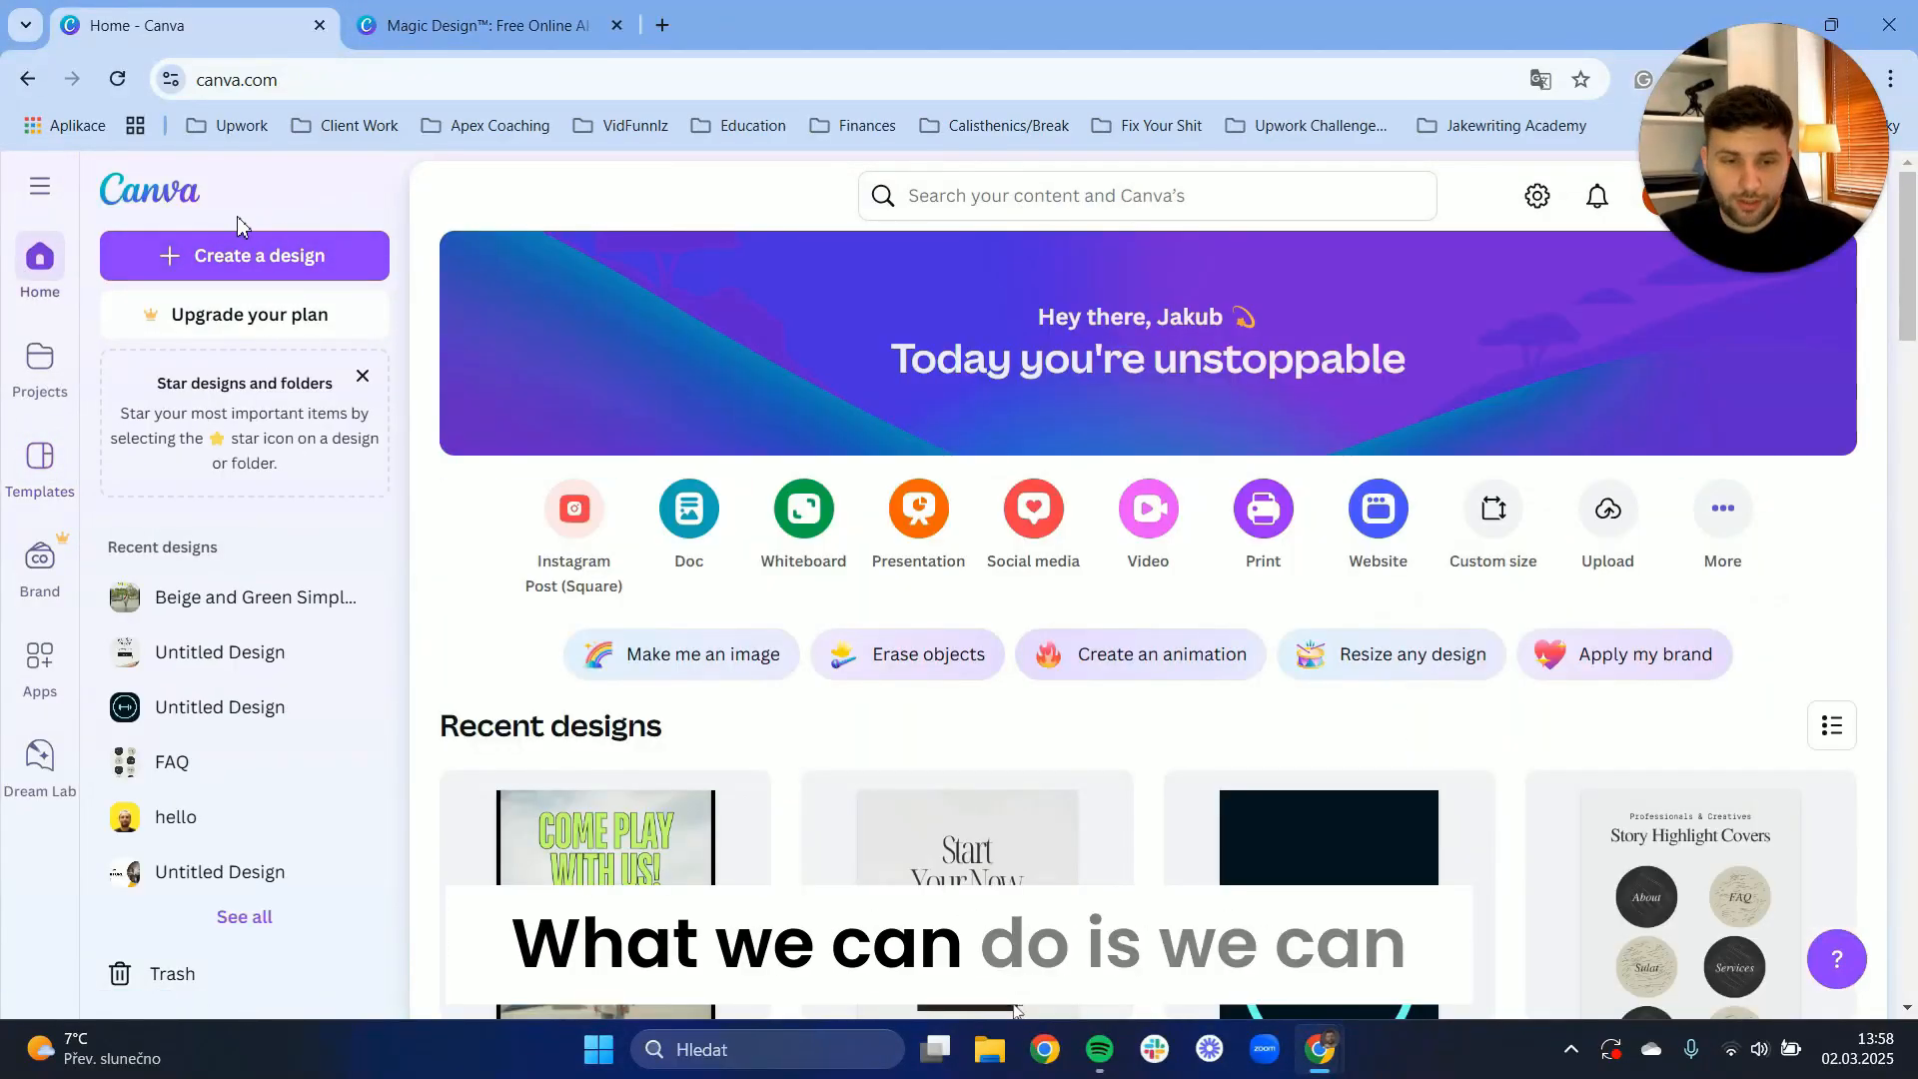
Start a new design, search the design types for "youtube thumbnail" and look through the available formats and their resolutions
left_click(199, 262)
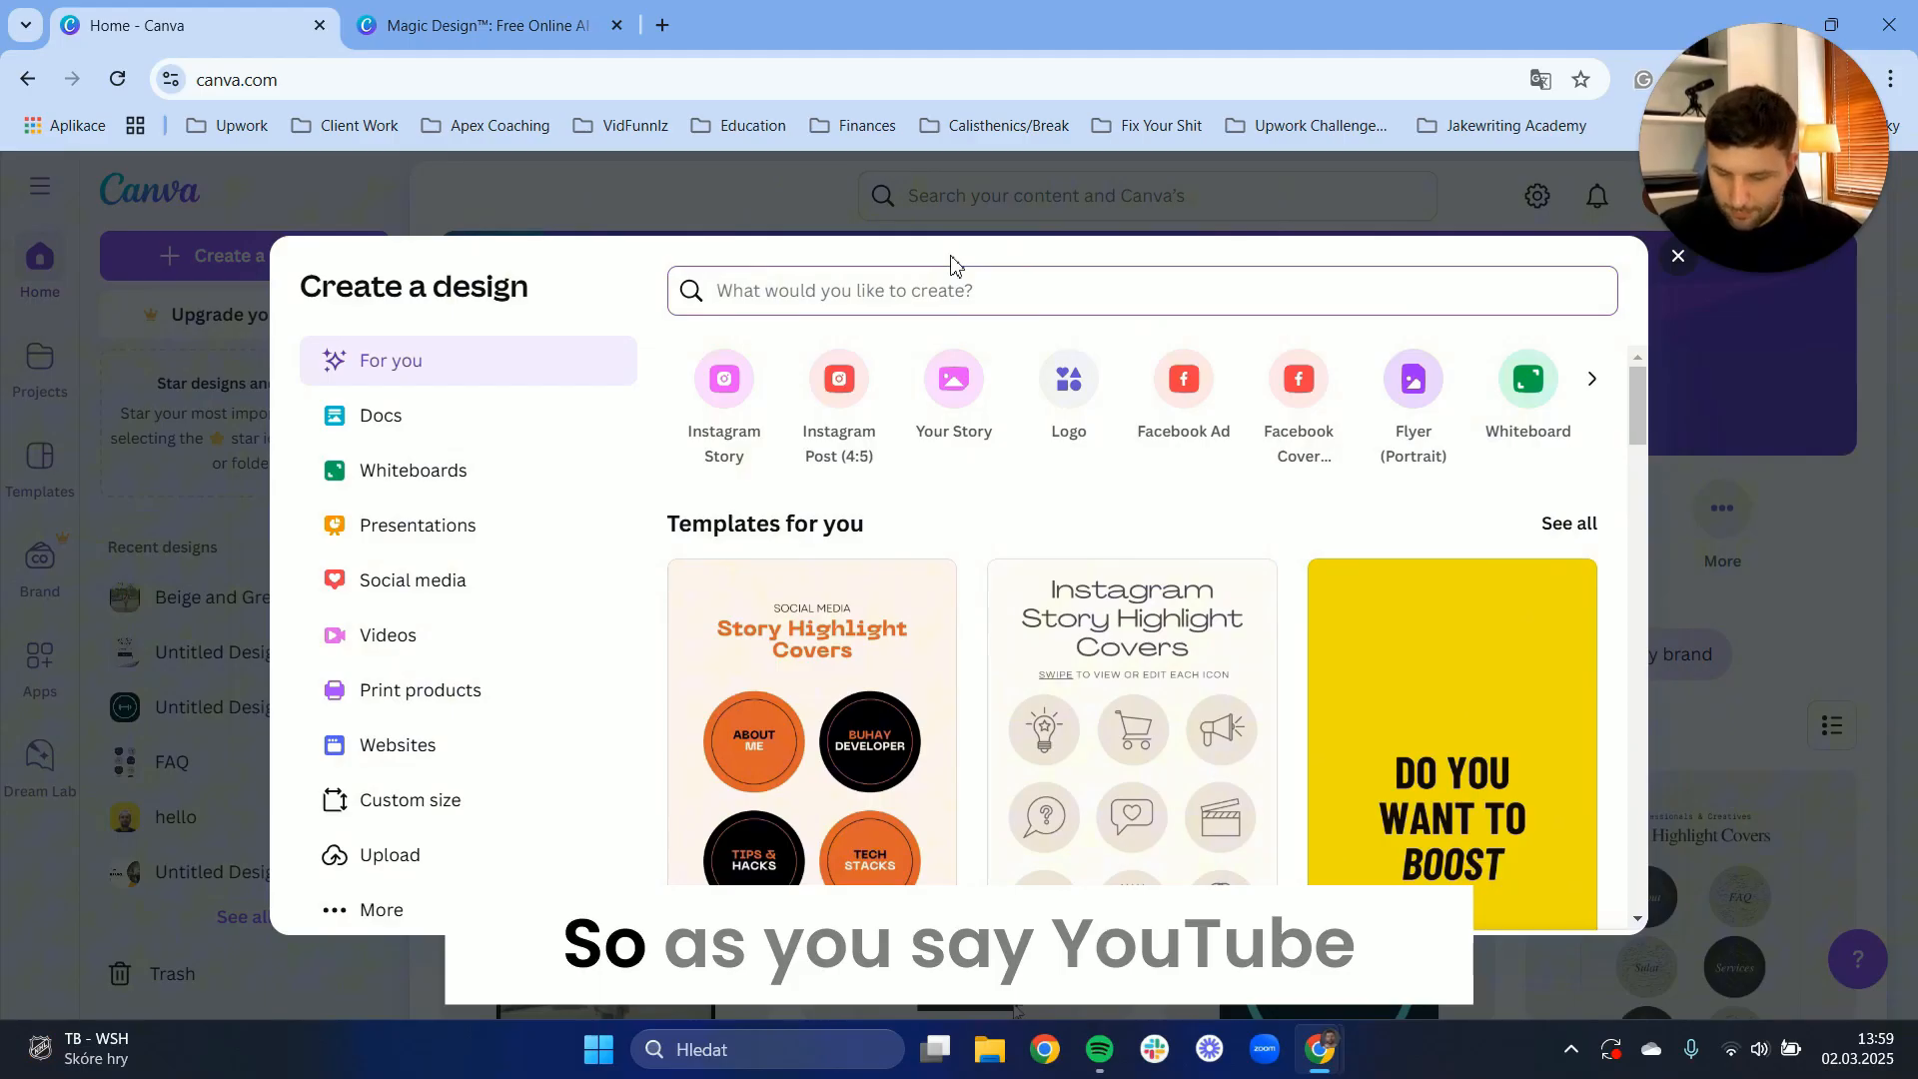
type("youtube th")
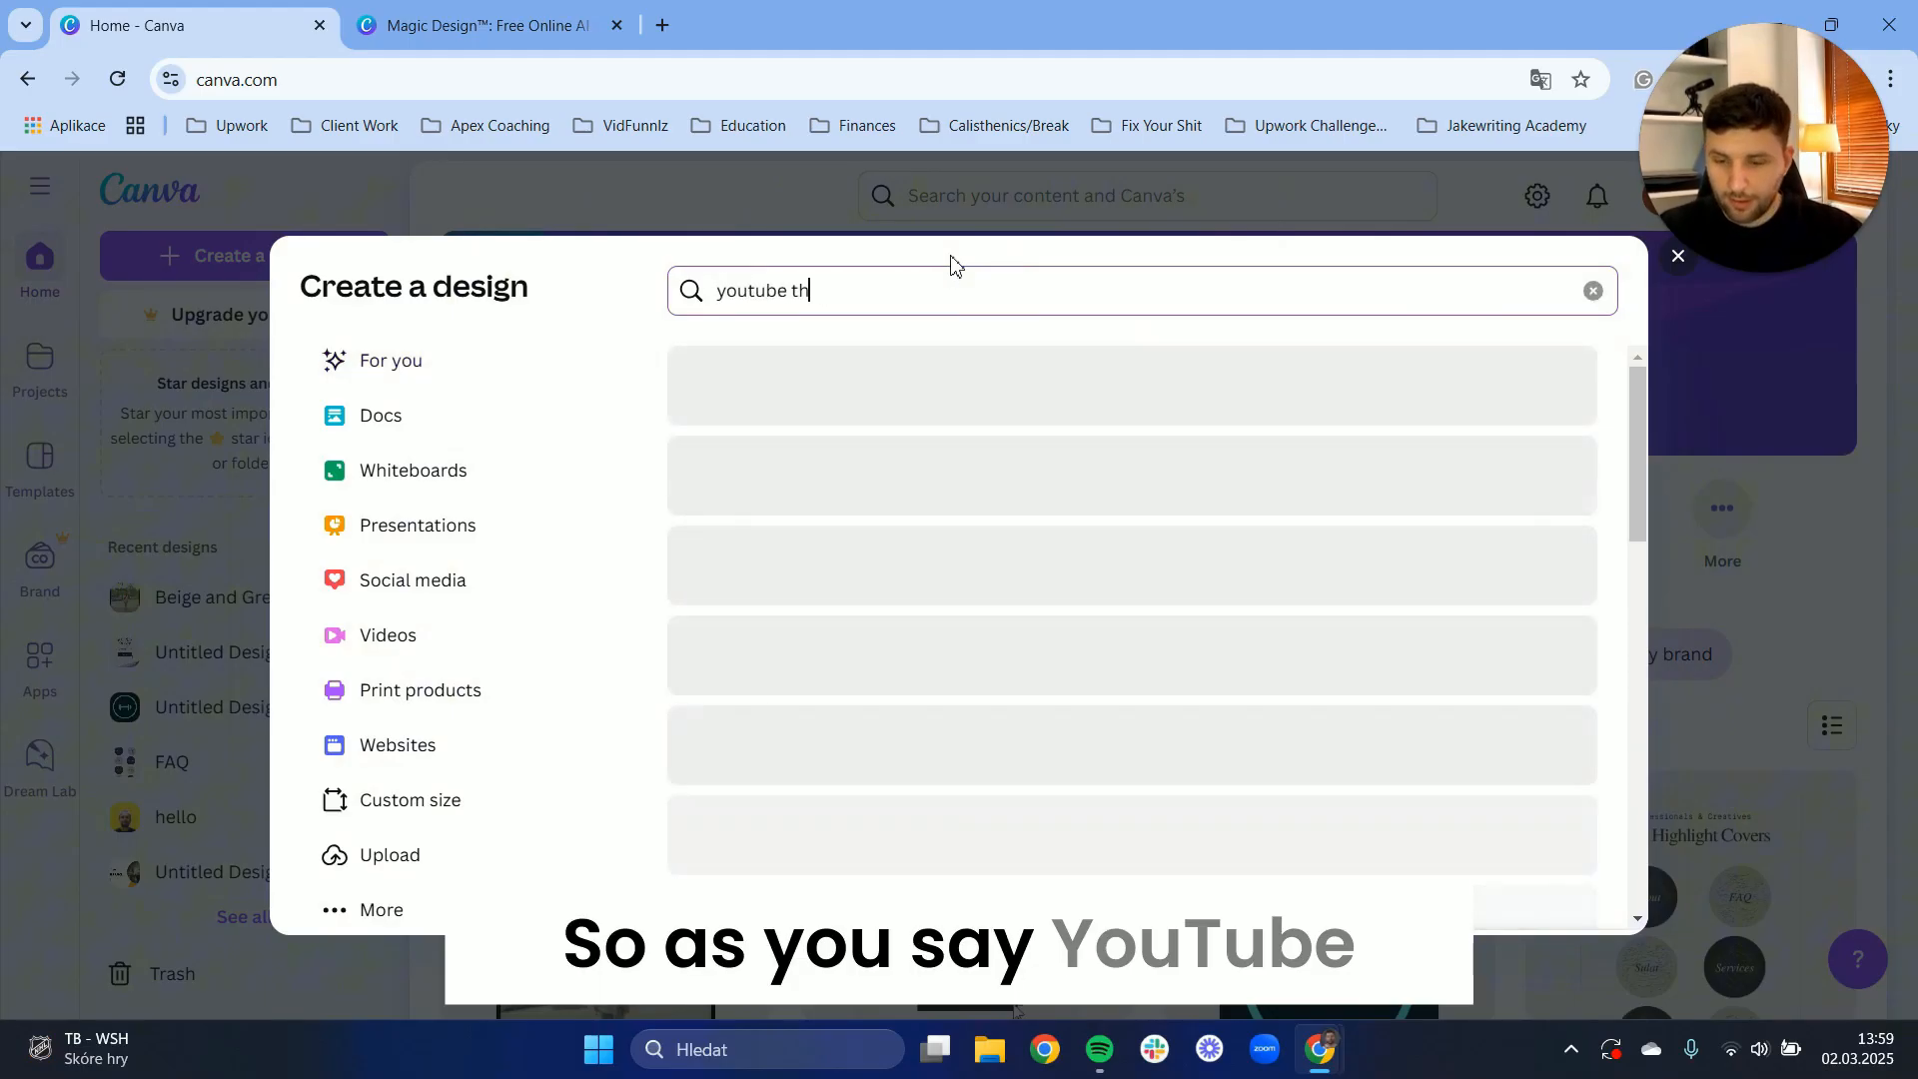
type("umbnail")
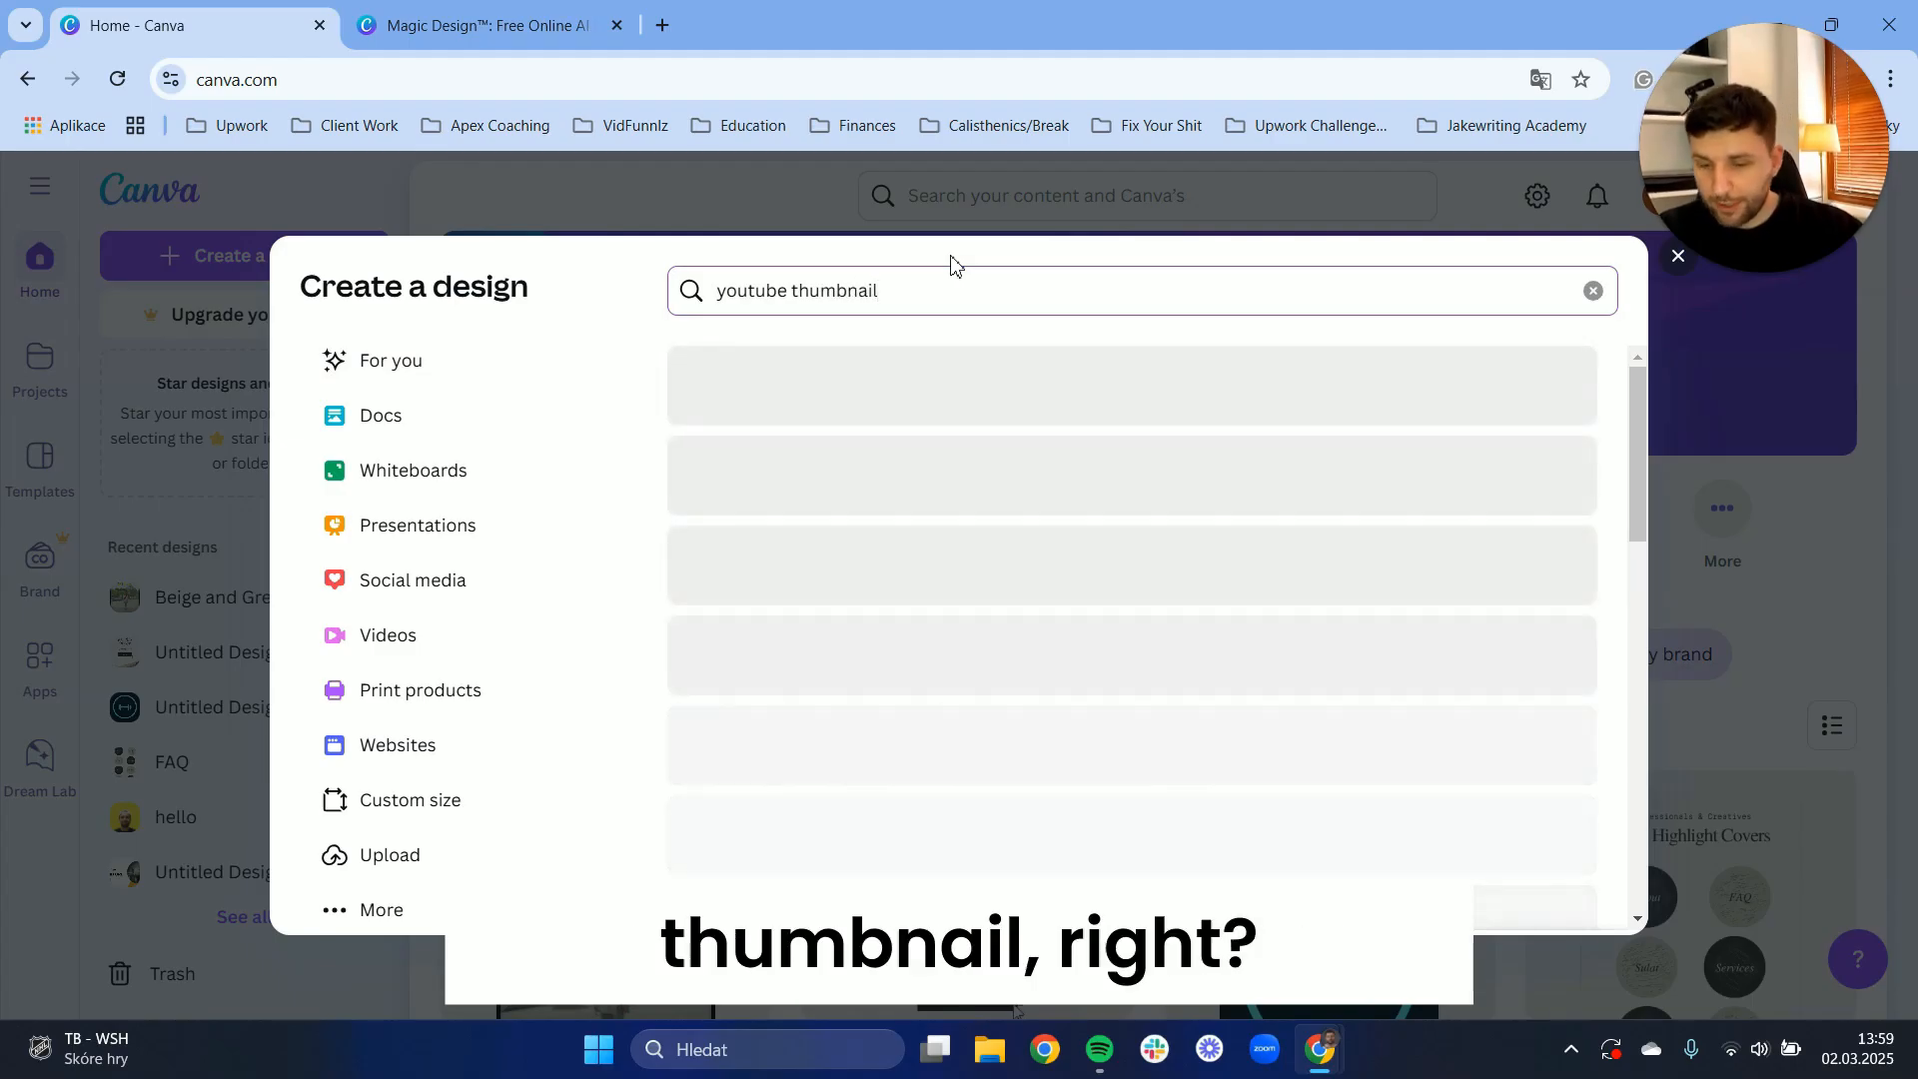
left_click_drag(1632, 427, 1638, 460)
scroll(719, 556, "down", 8)
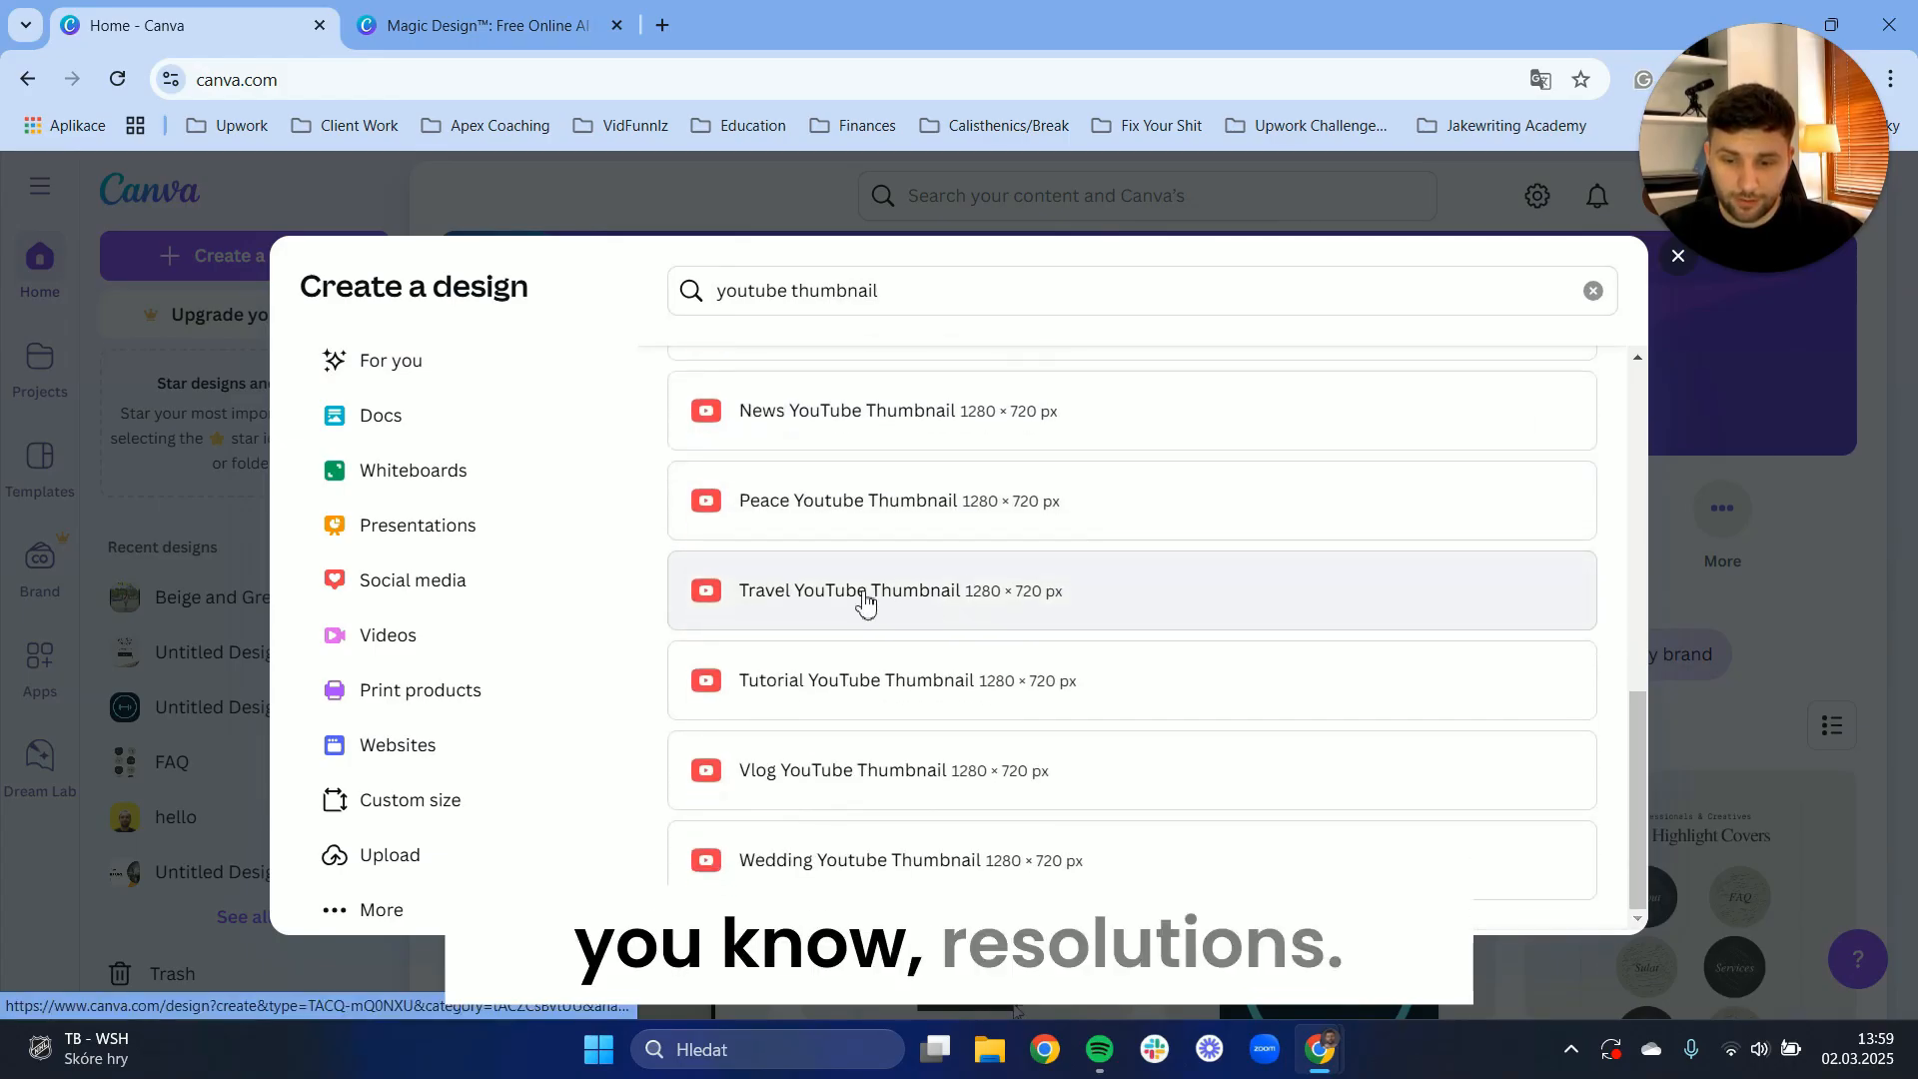
scroll(999, 559, "up", 10)
Search the design types for "fitness instagram post" instead and look over the suggested formats
left_click_drag(908, 300, 566, 311)
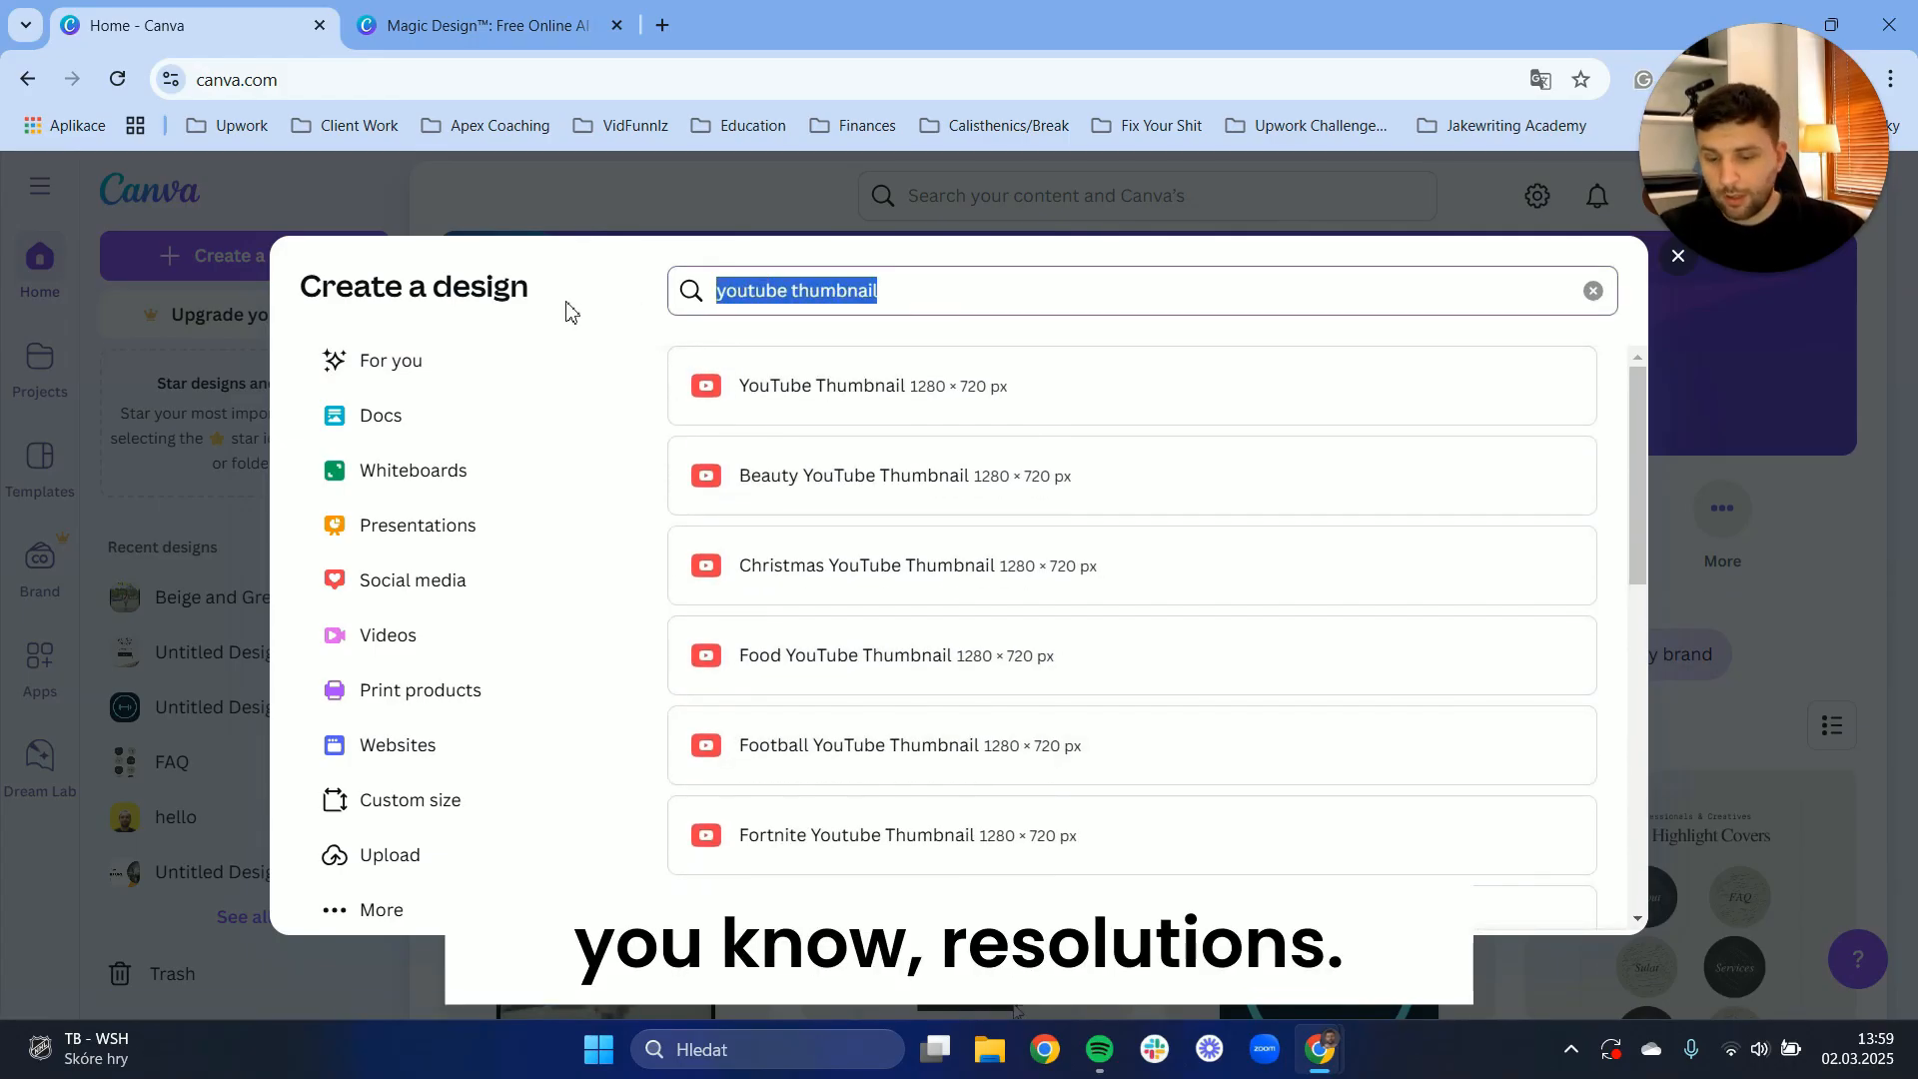
type("fitness ")
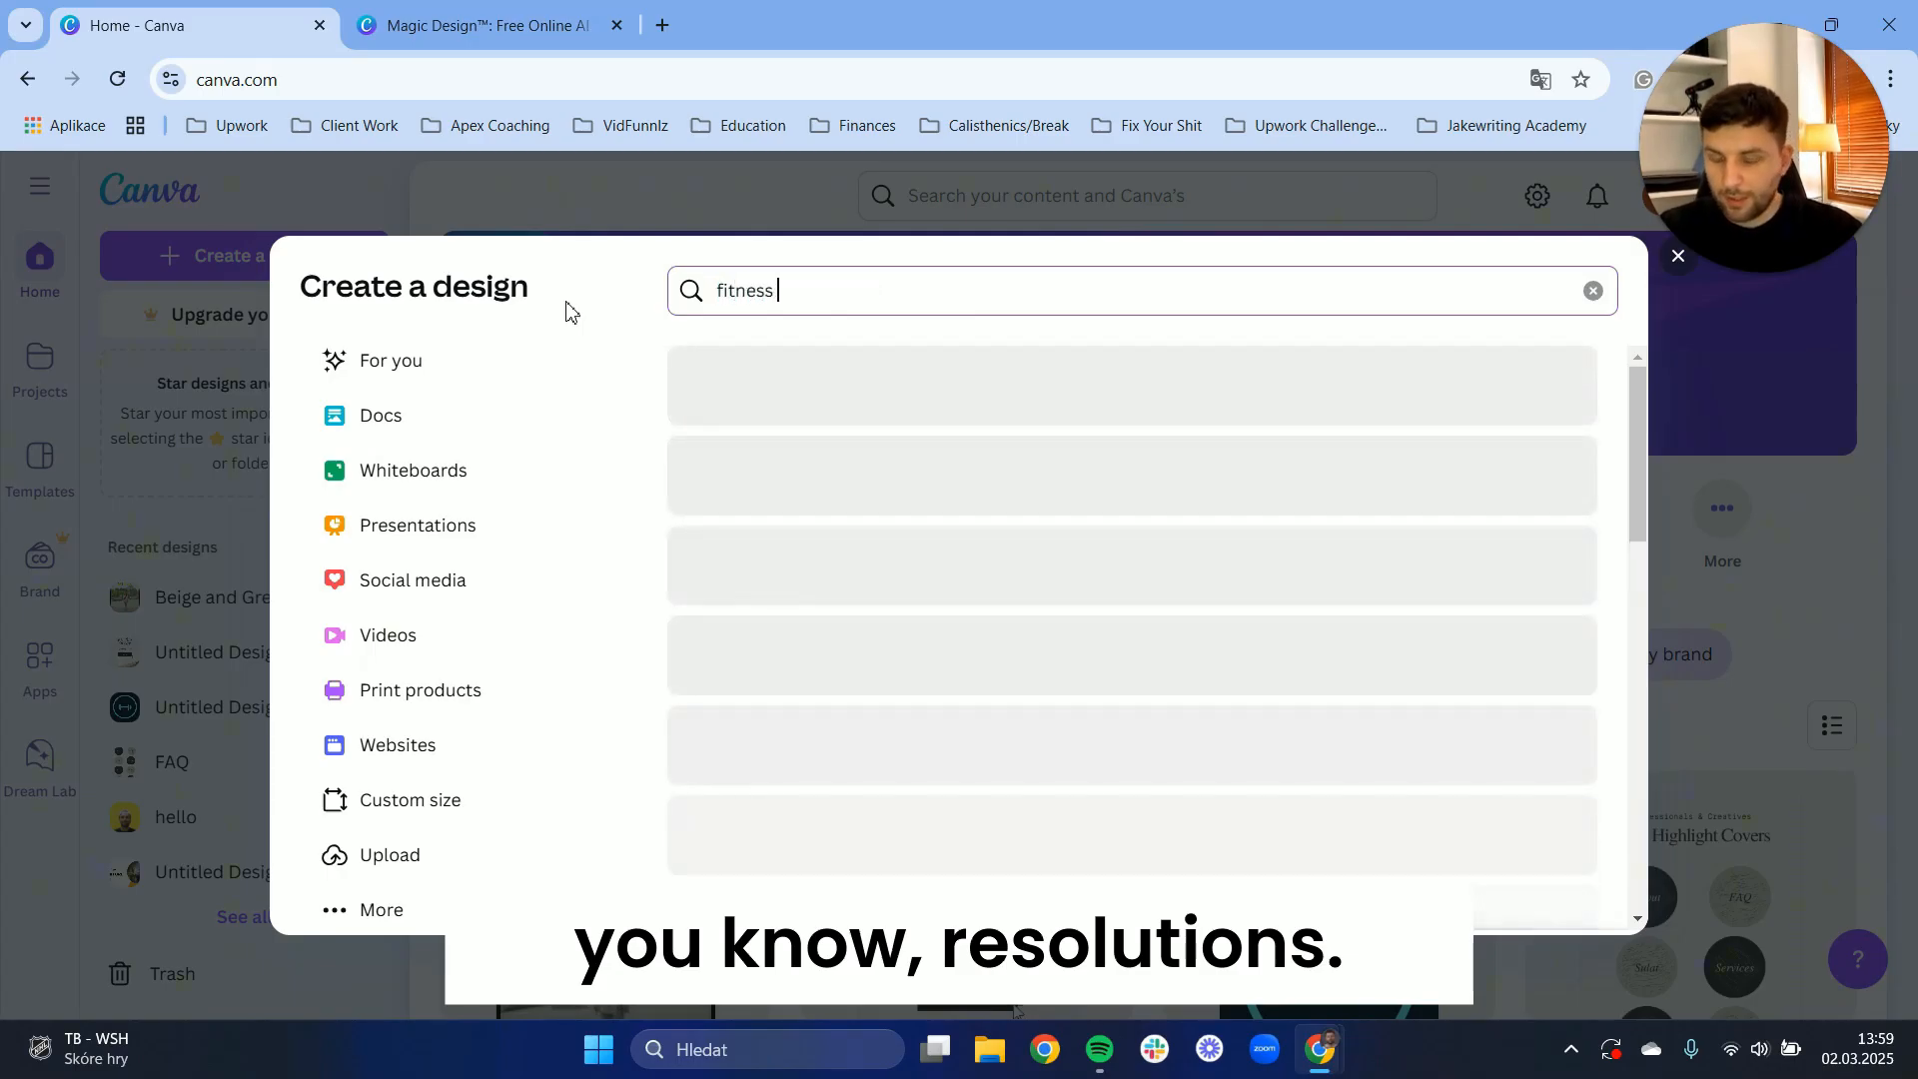
type("instagram post")
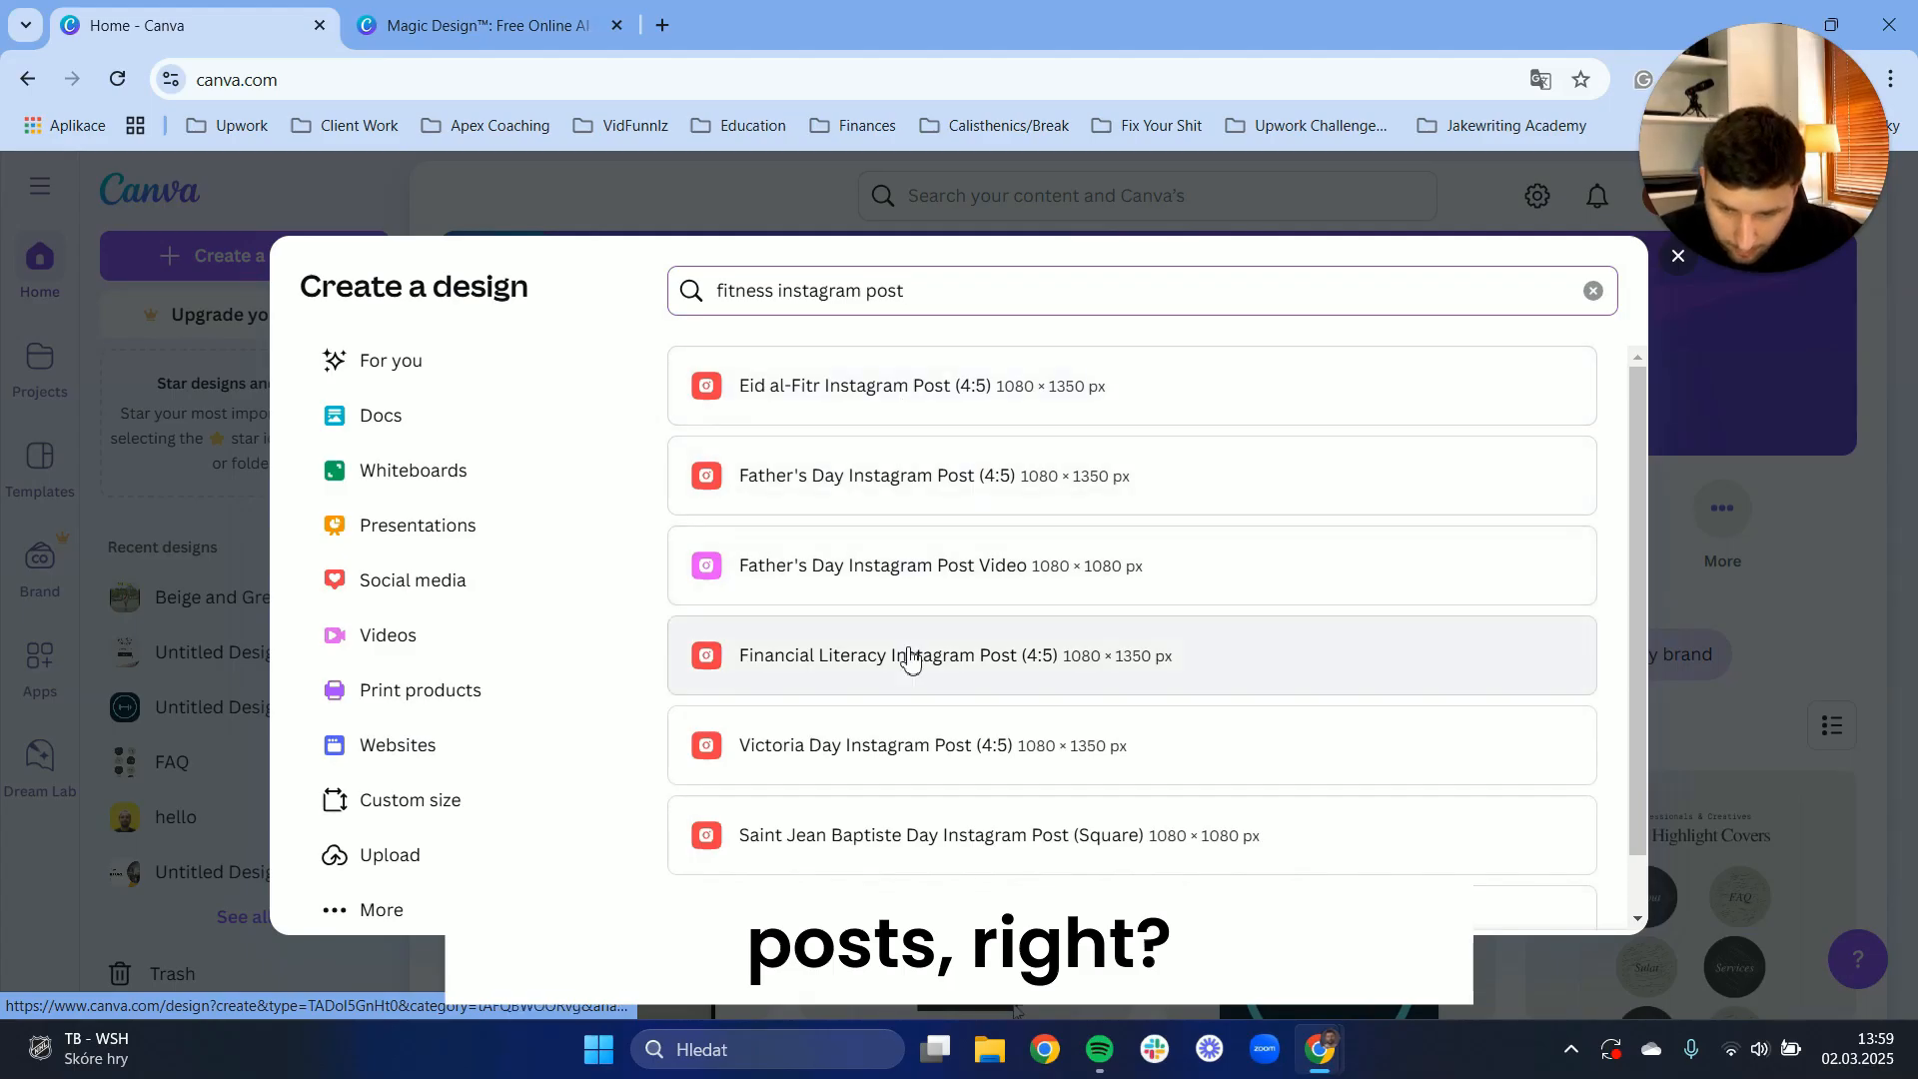
scroll(909, 650, "down", 1)
scroll(909, 649, "up", 1)
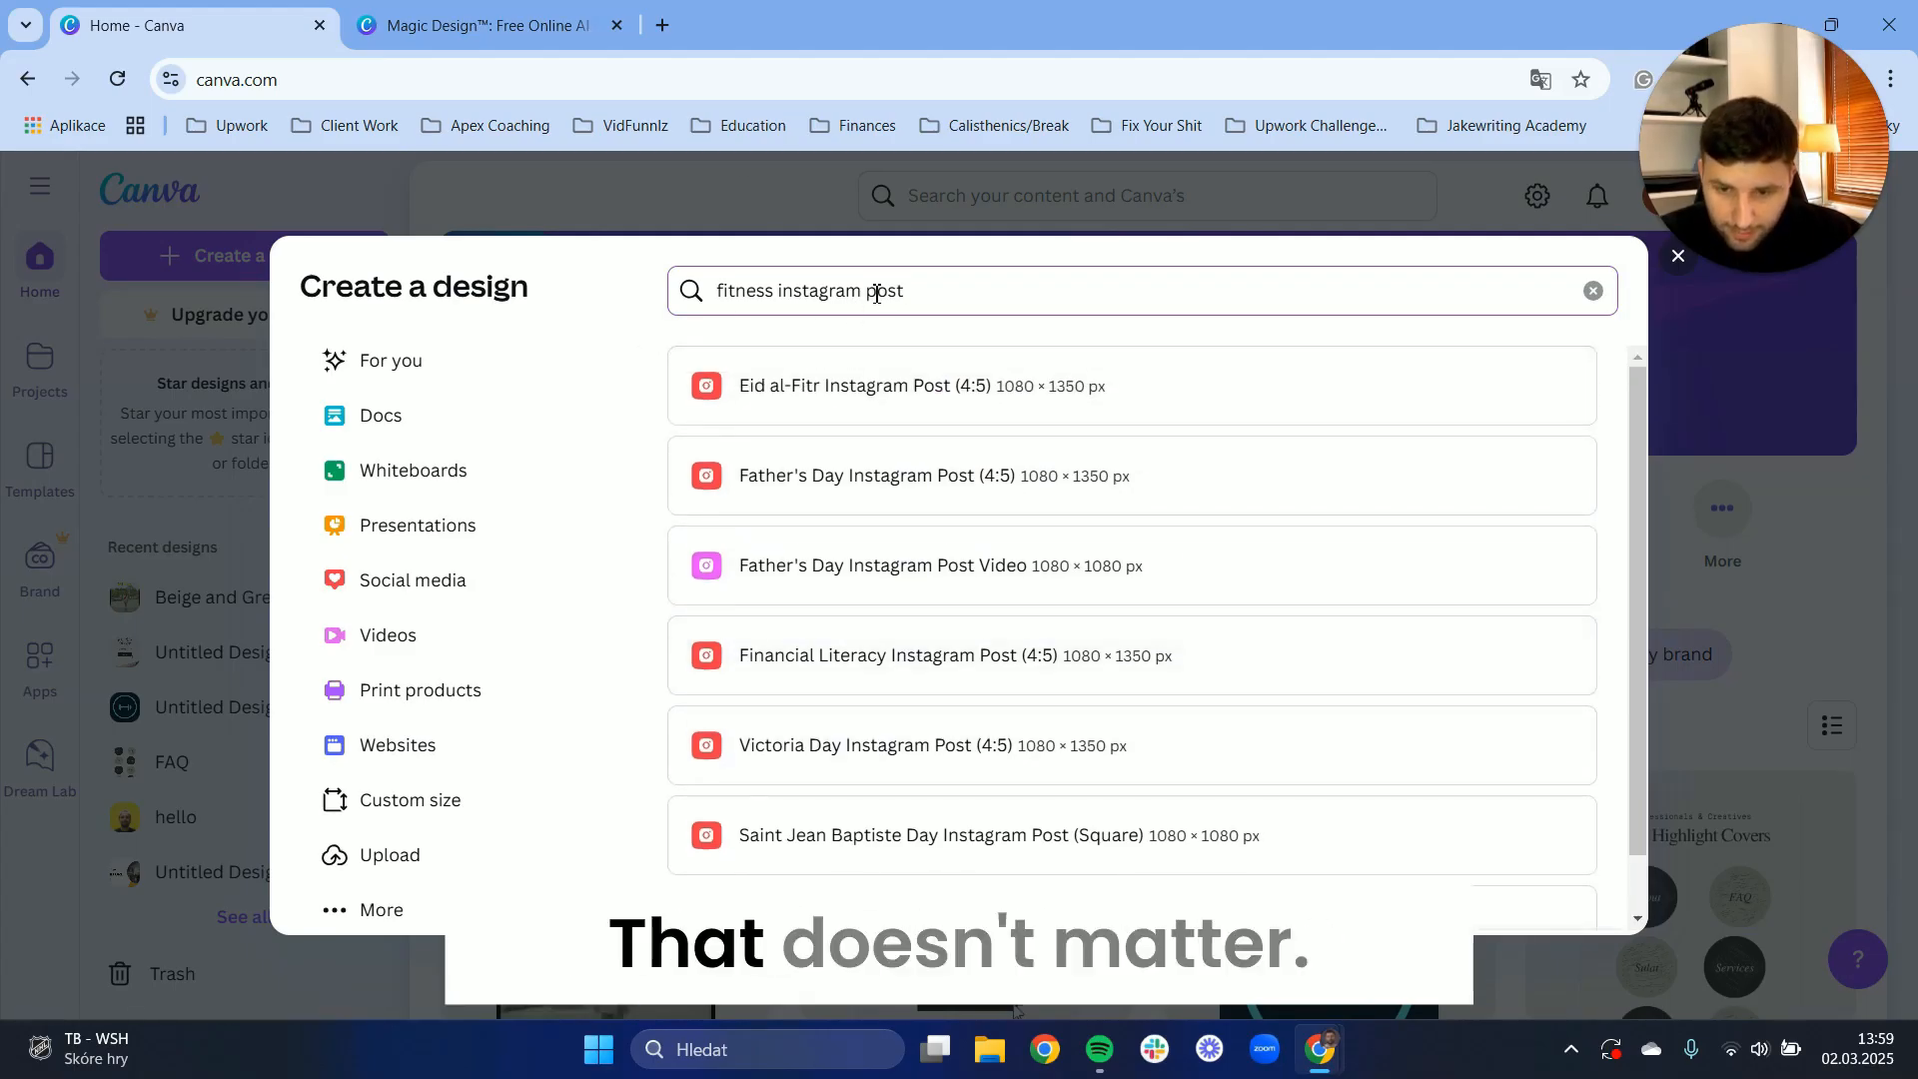
Shorten the search to "instagram post" and create a blank 1080 x 1350 px design from the results
left_click_drag(780, 295, 470, 297)
key("BackSpace")
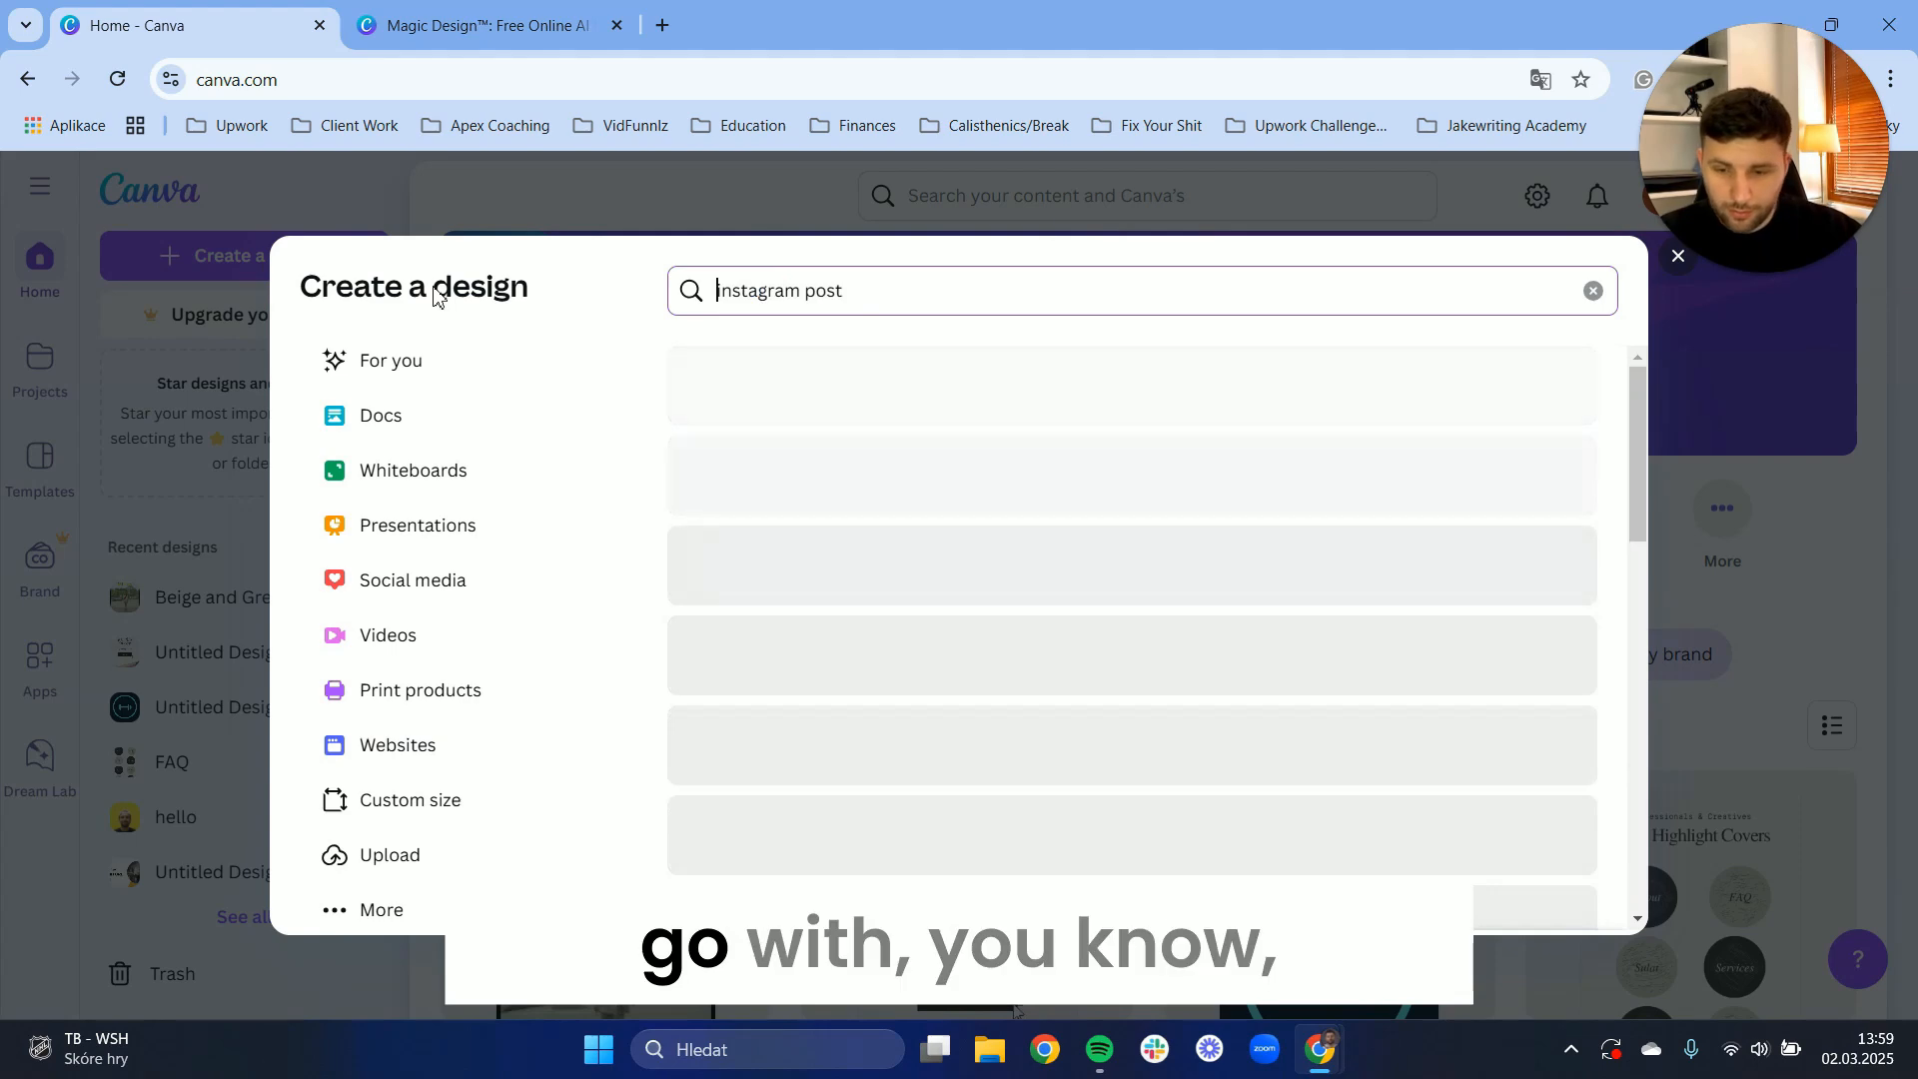
left_click(1182, 419)
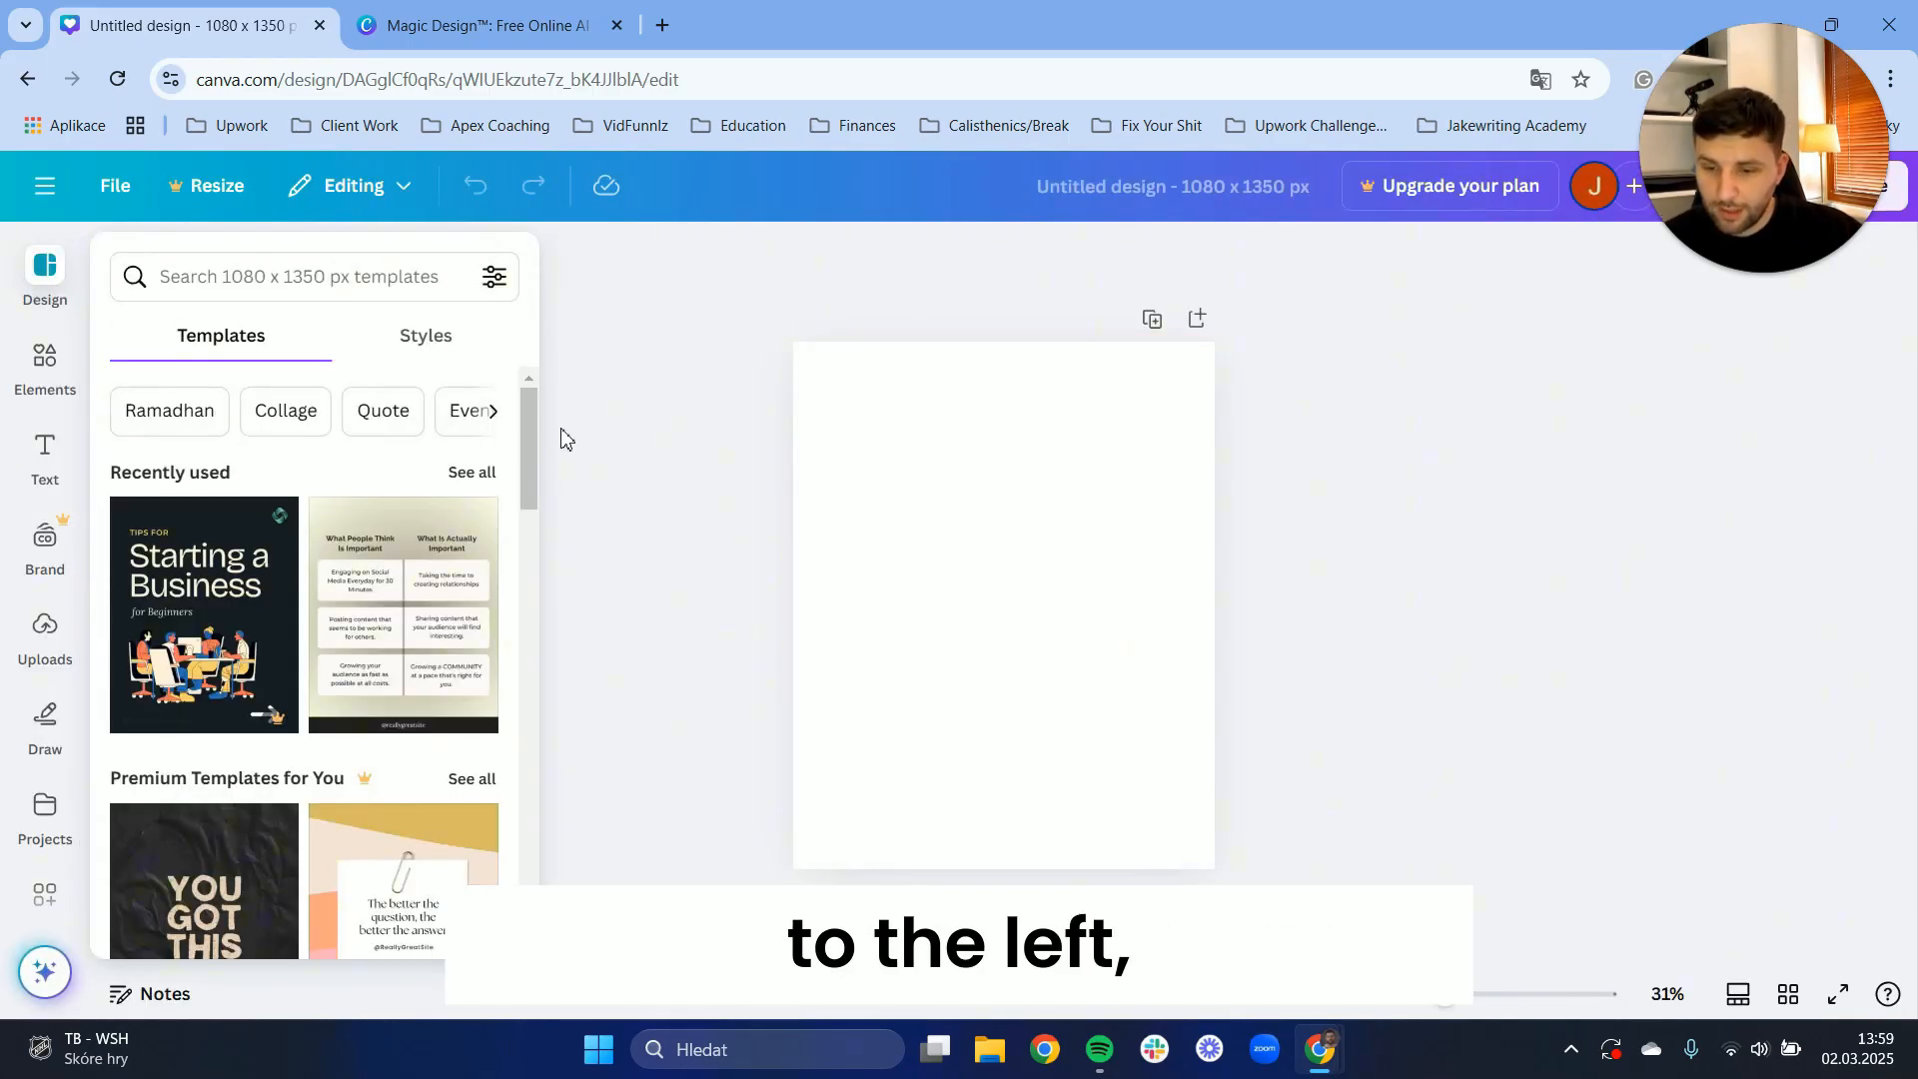
Look over the suggested post templates and search the 1080 x 1350 px templates for "fitness challenge"
scroll(525, 443, "down", 3)
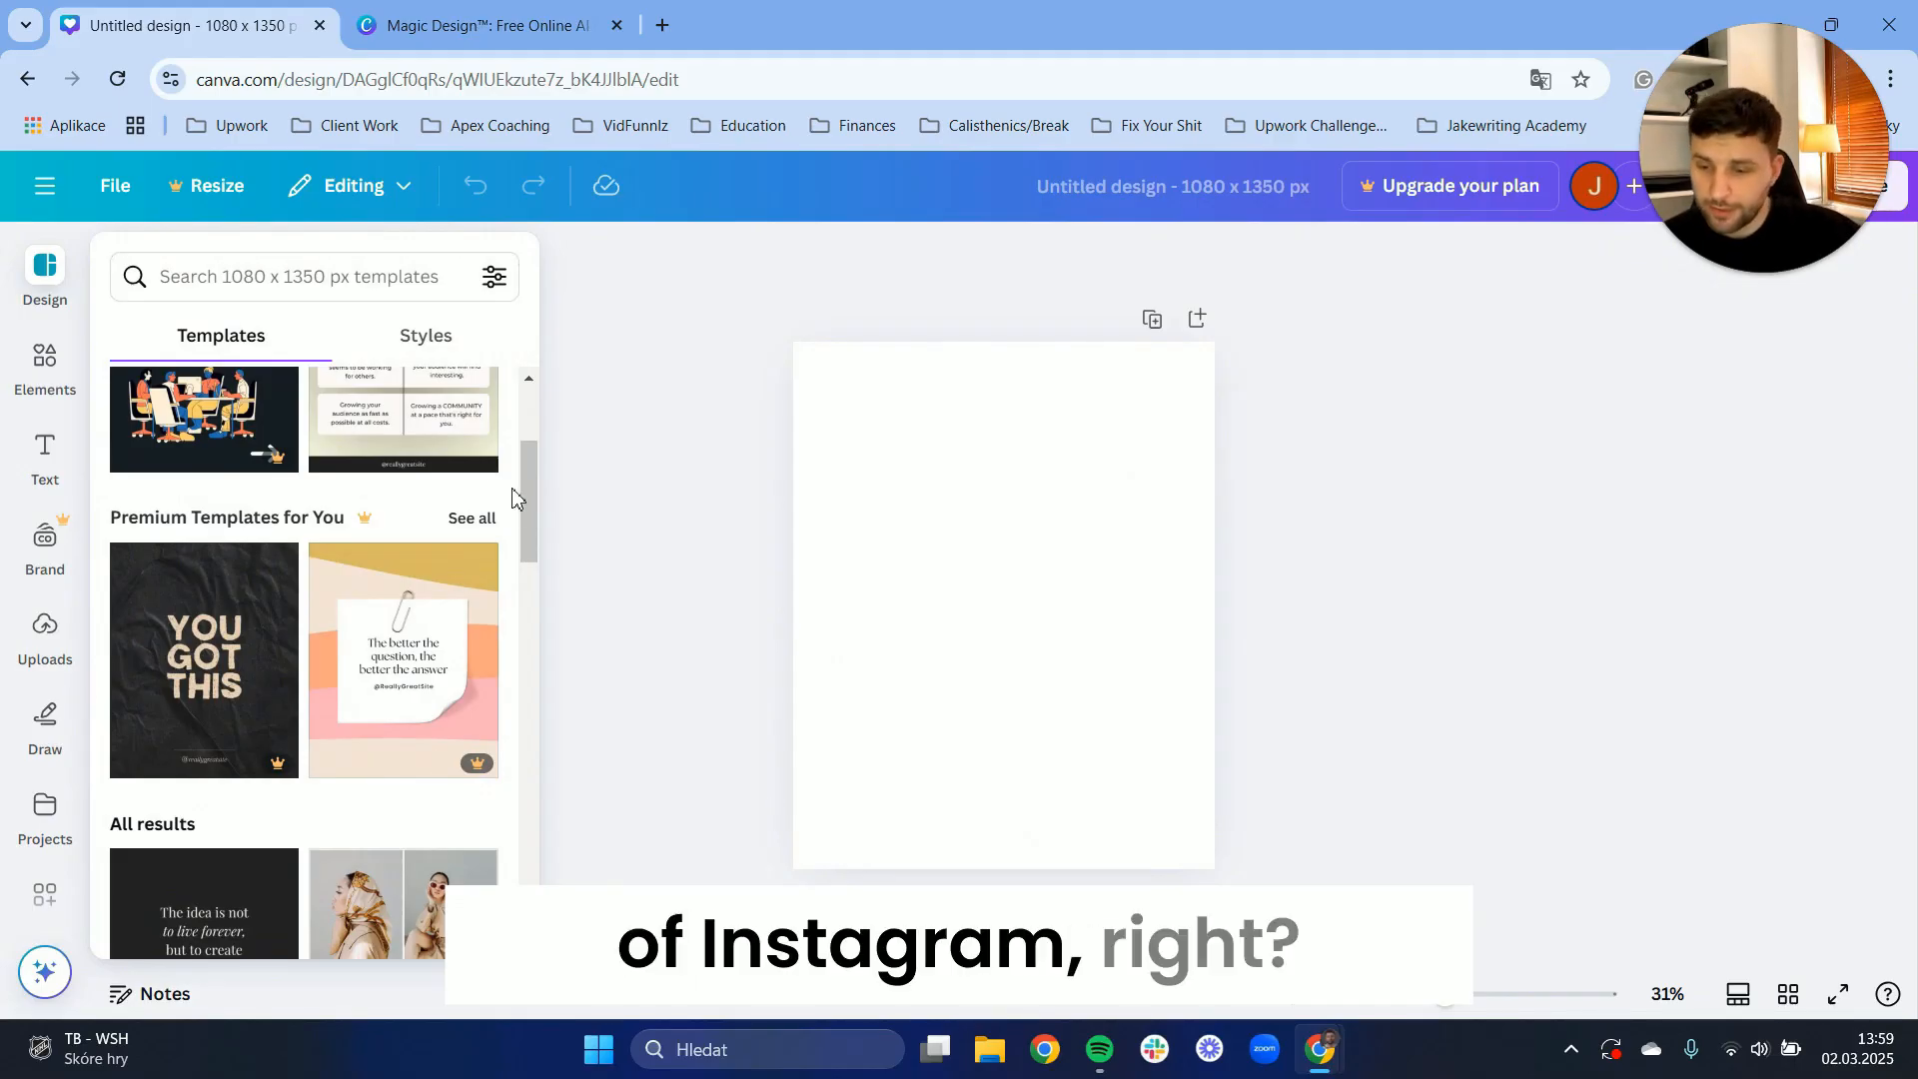
left_click_drag(527, 507, 469, 380)
left_click(205, 279)
type("fit")
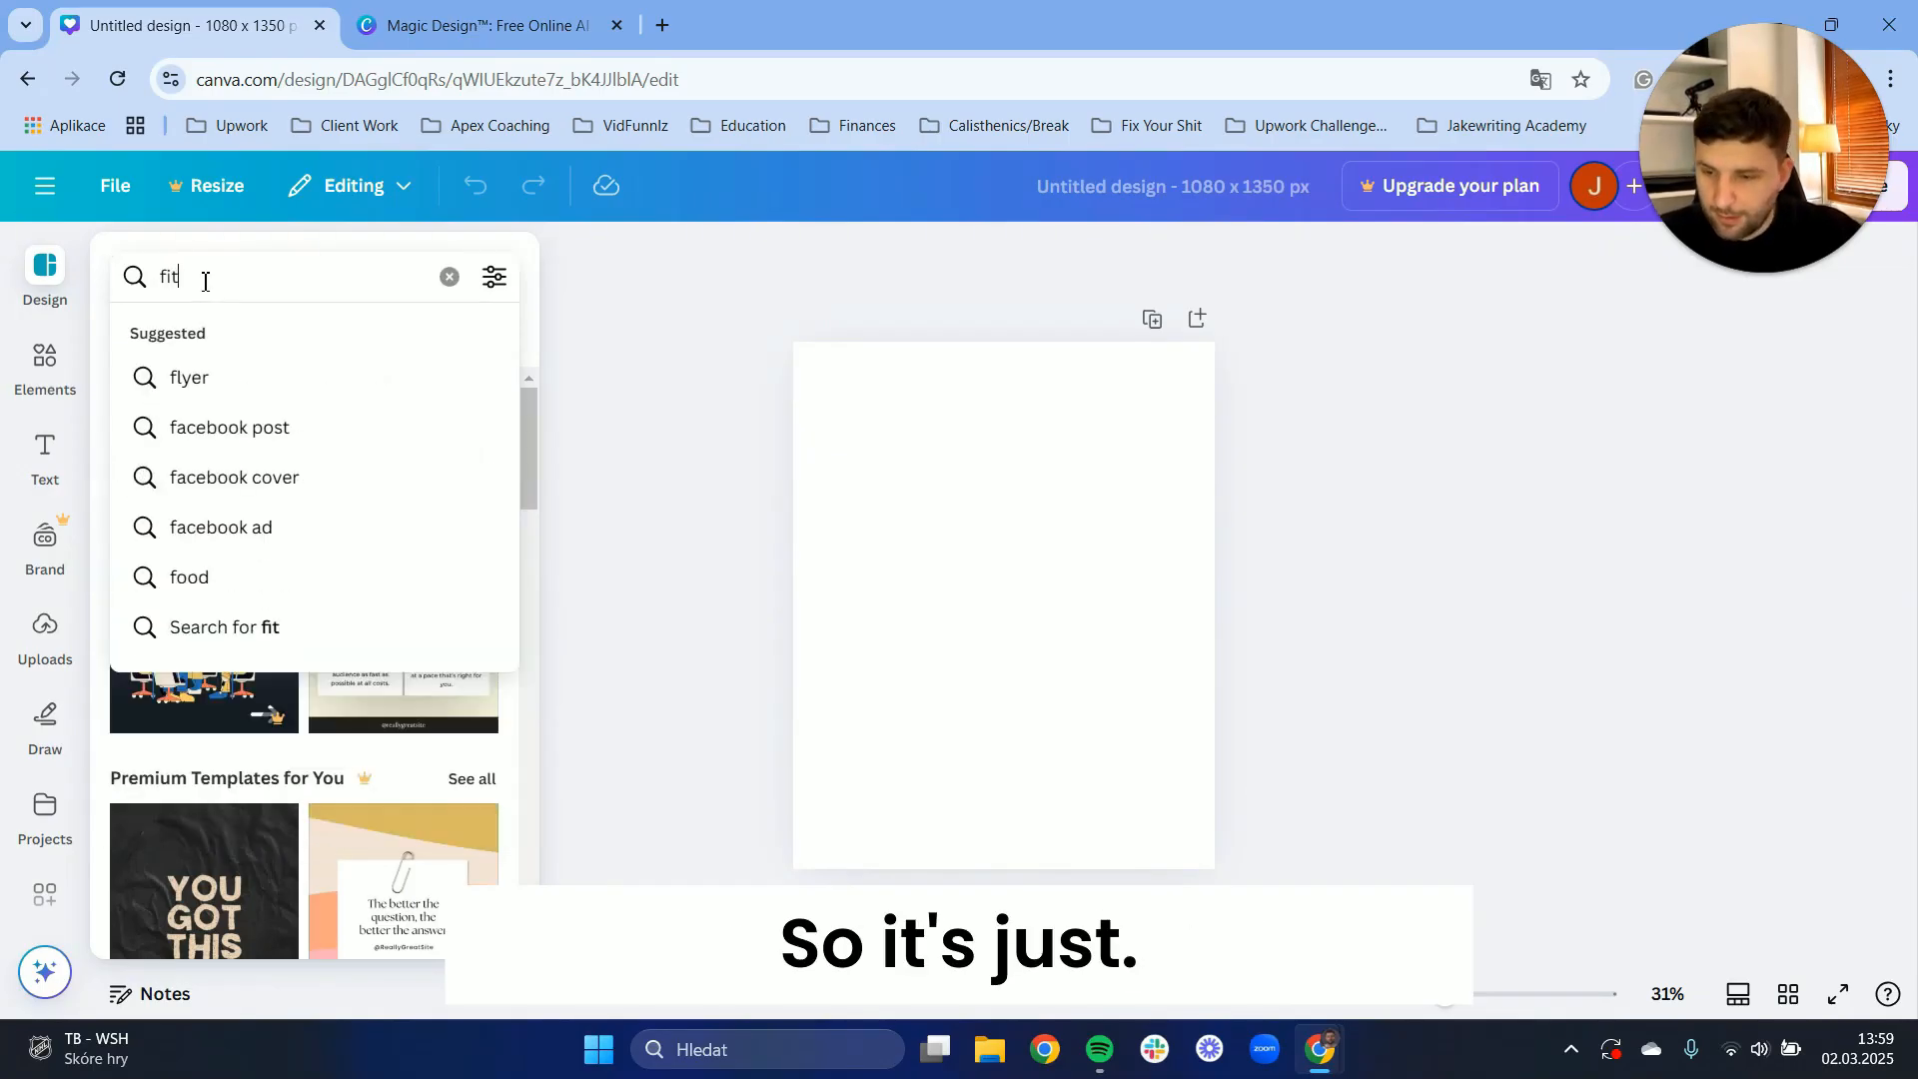
type("ness challenge")
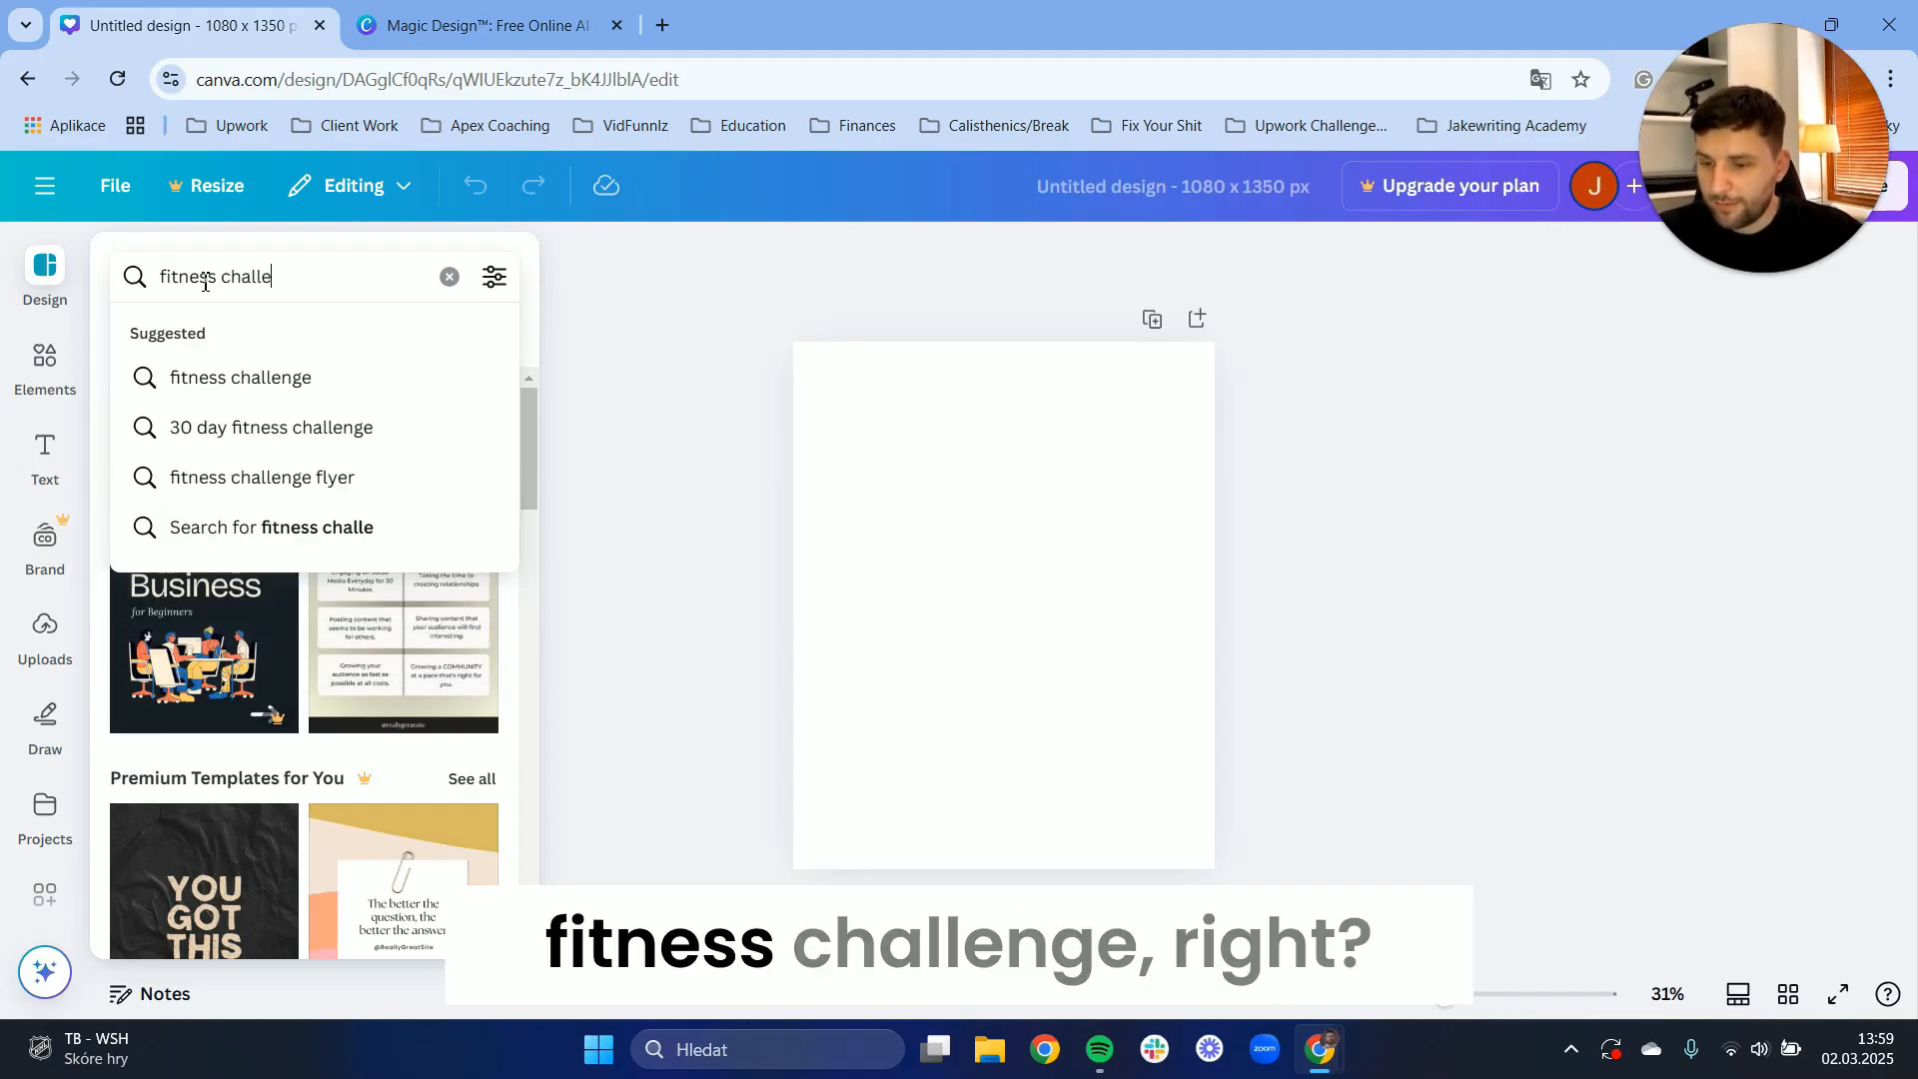
key("Return")
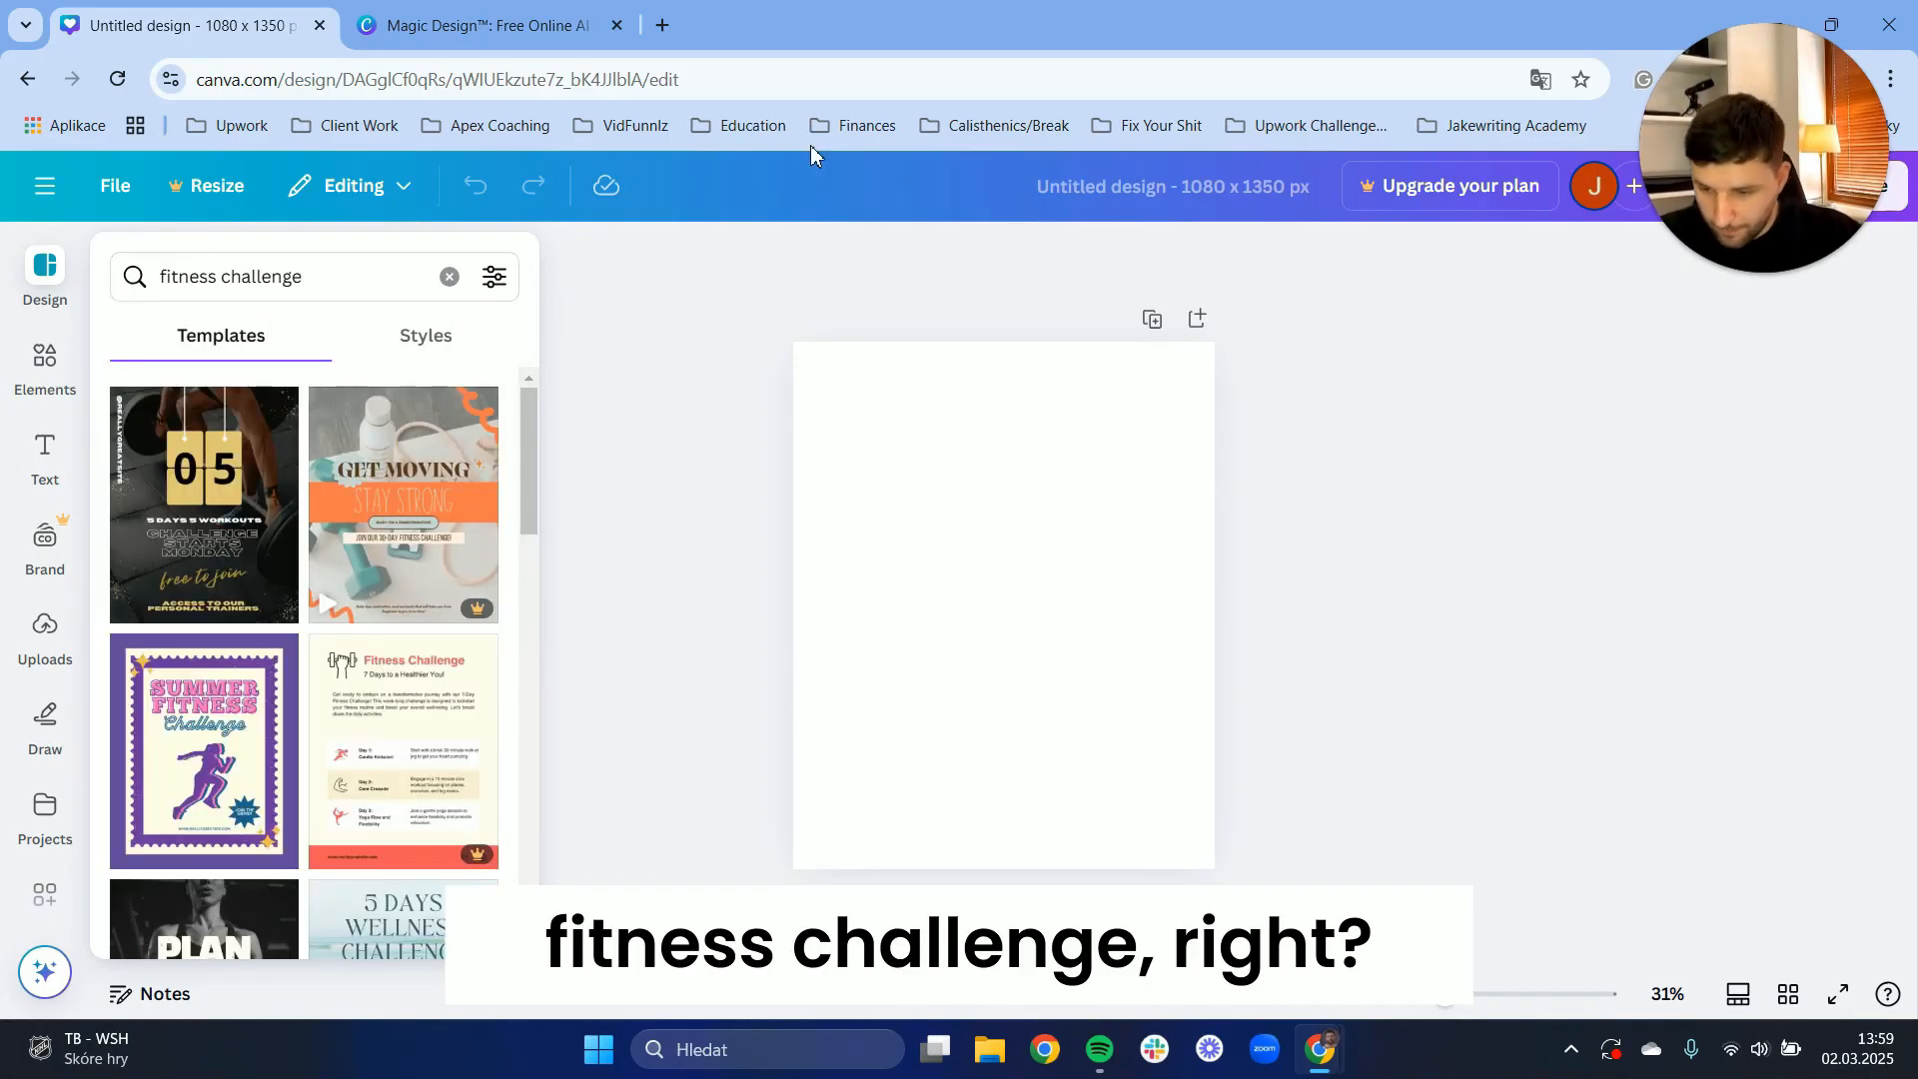
Browse the fitness challenge templates and apply the black and orange "Start Training Today" template to the blank page
scroll(359, 537, "down", 3)
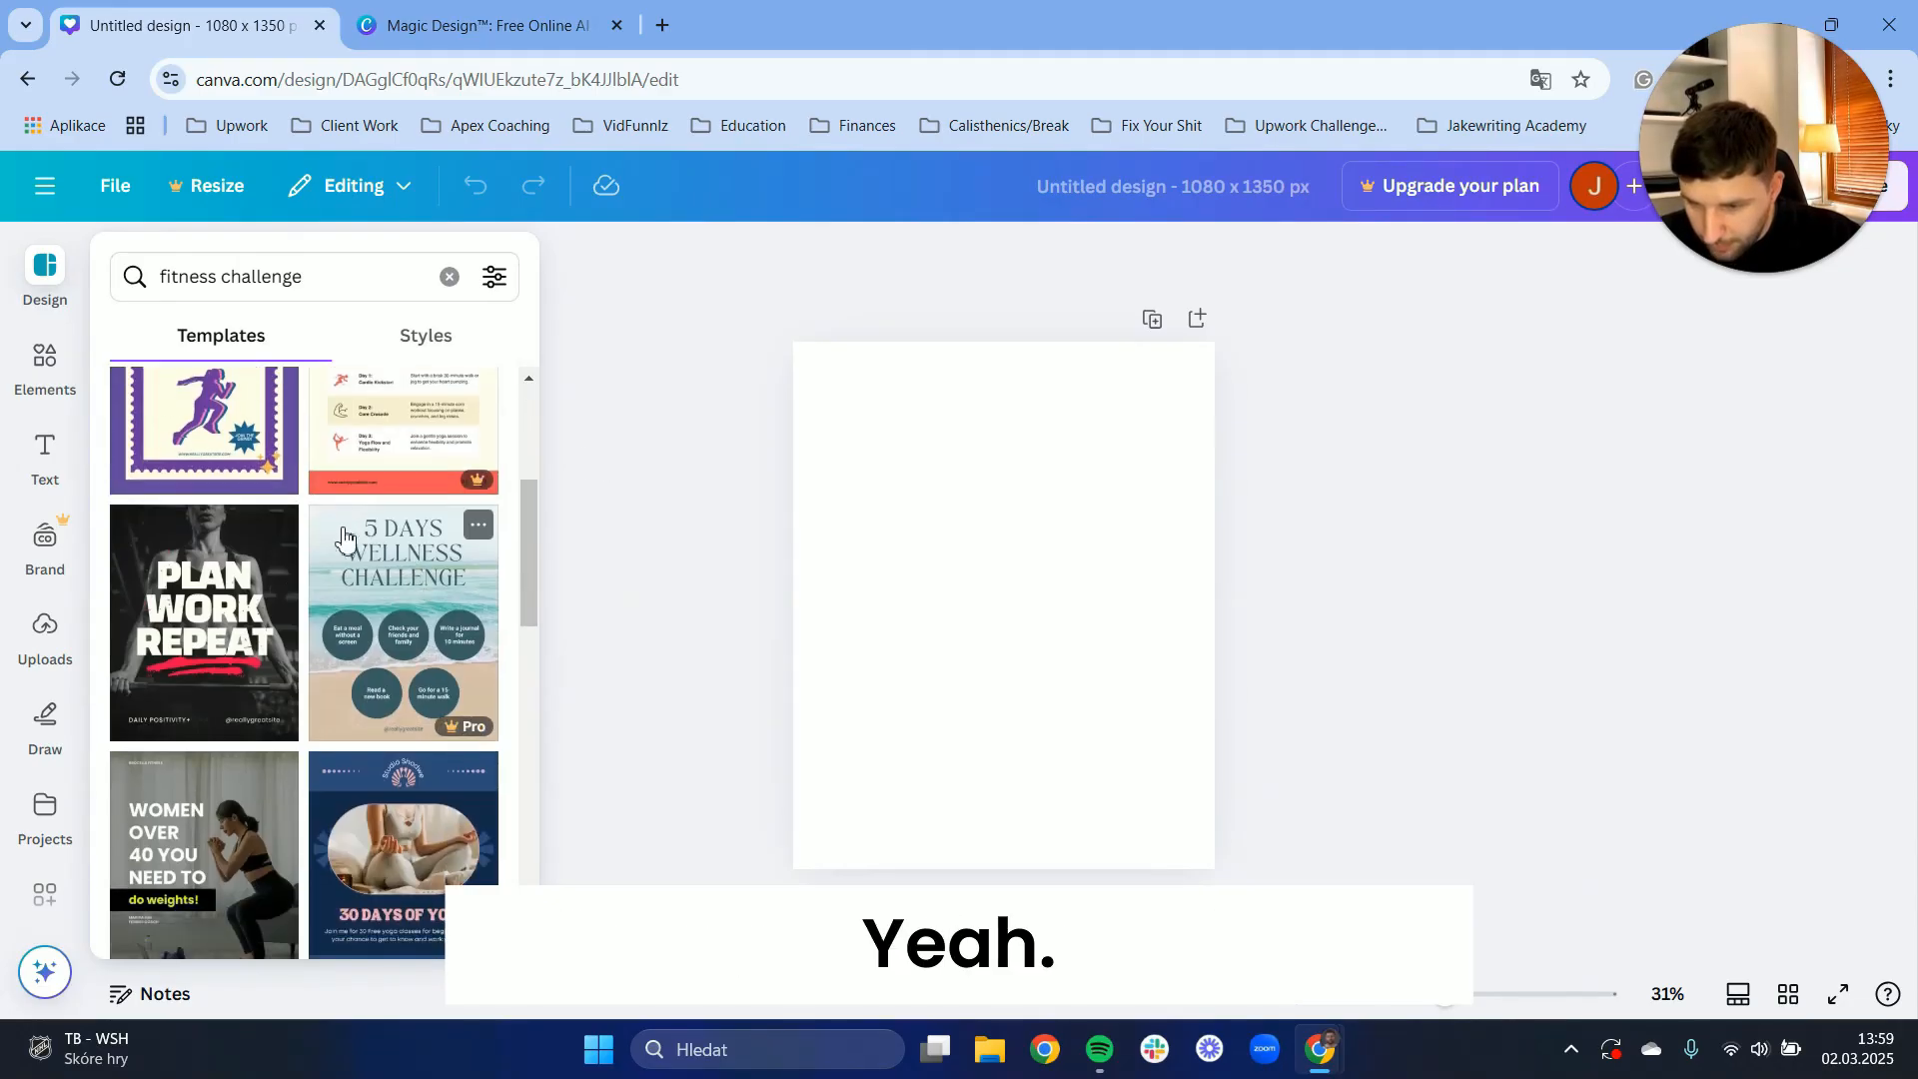
scroll(419, 509, "down", 2)
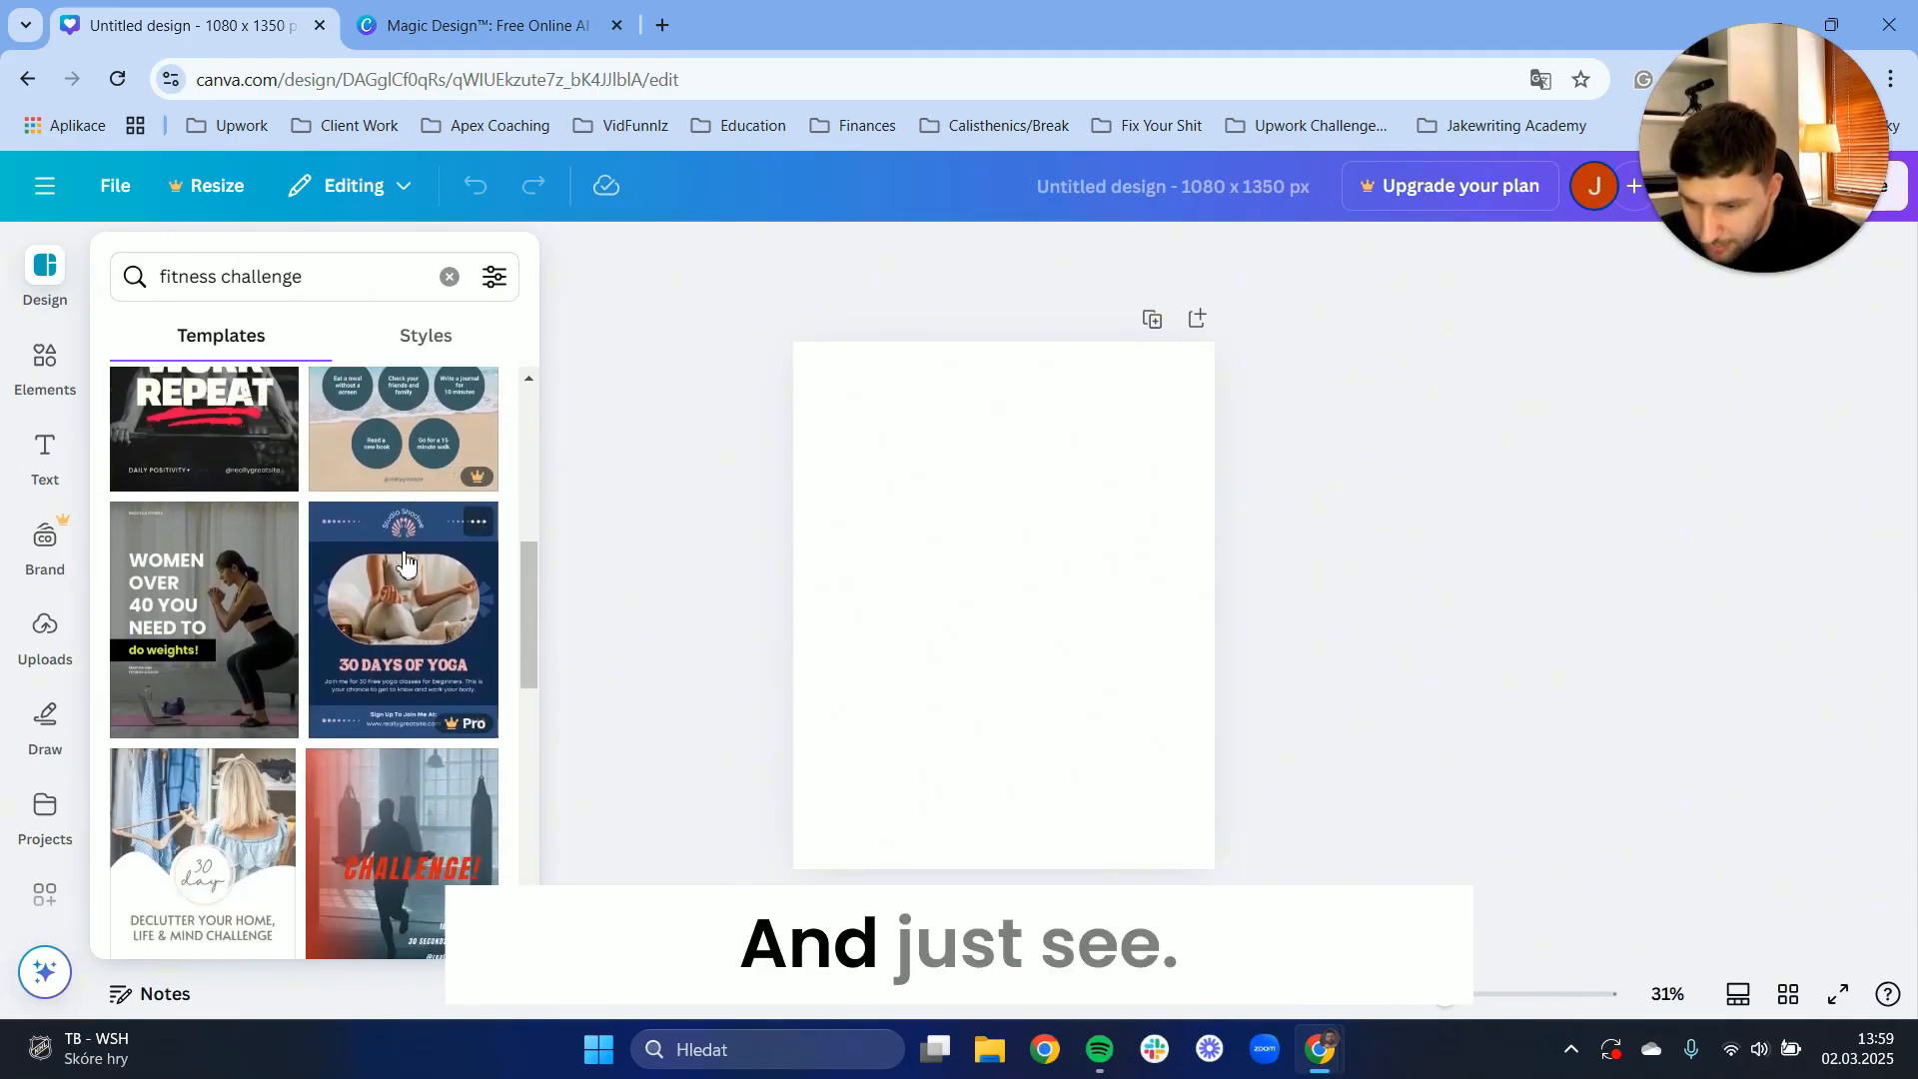
scroll(420, 560, "down", 3)
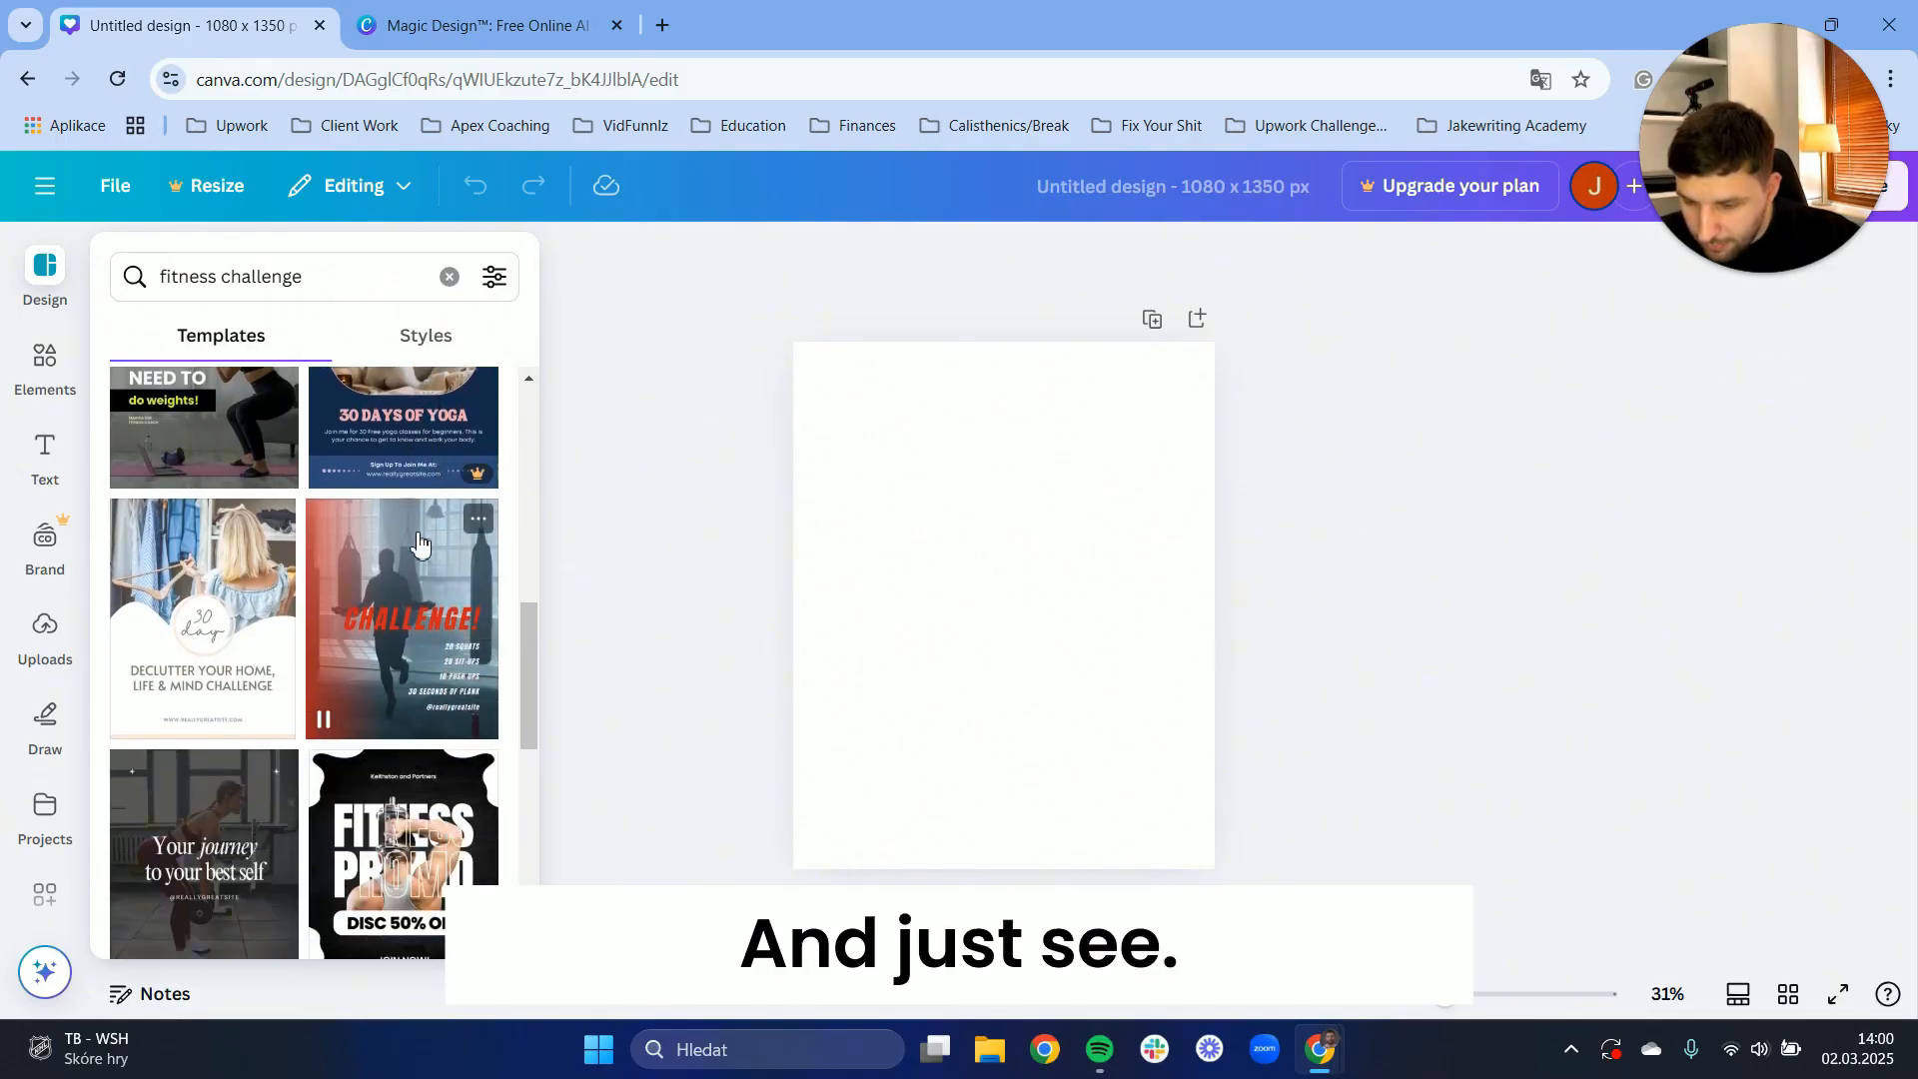
scroll(400, 644, "down", 10)
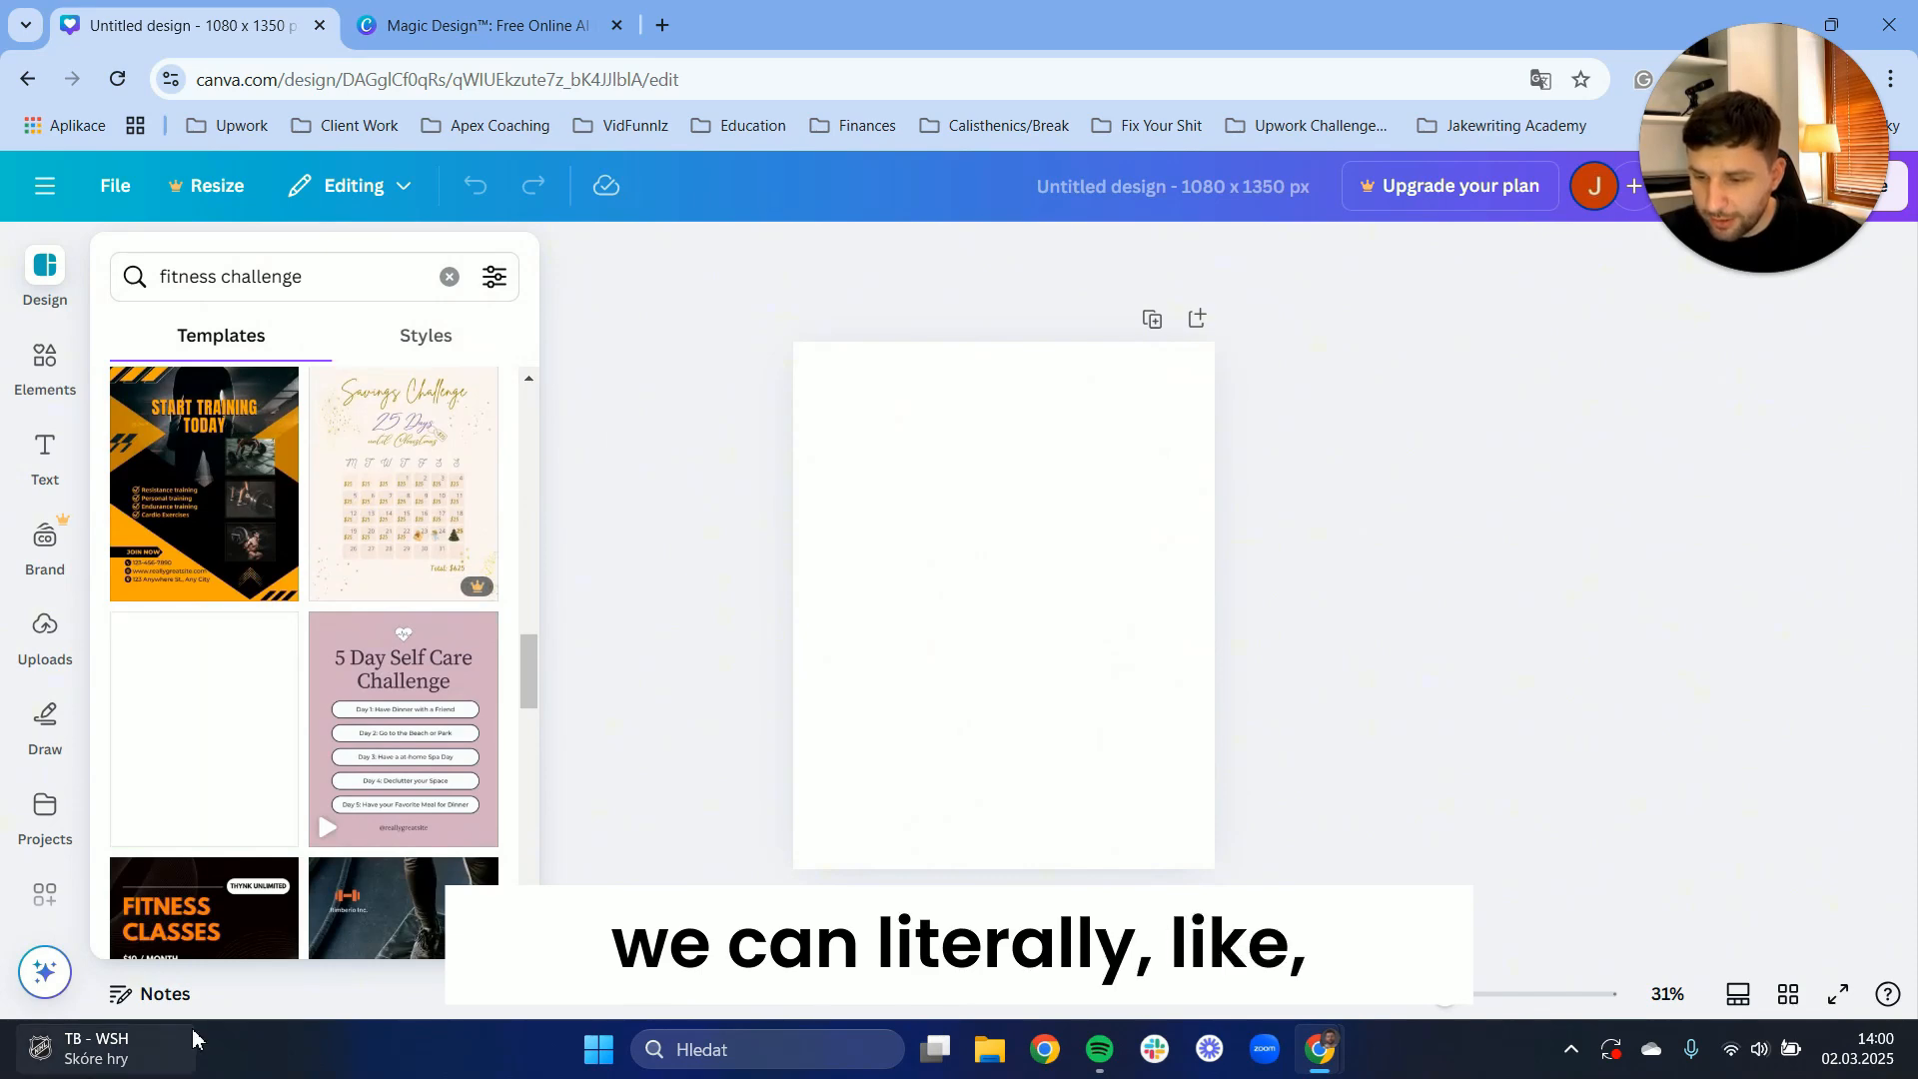
left_click_drag(198, 452, 974, 496)
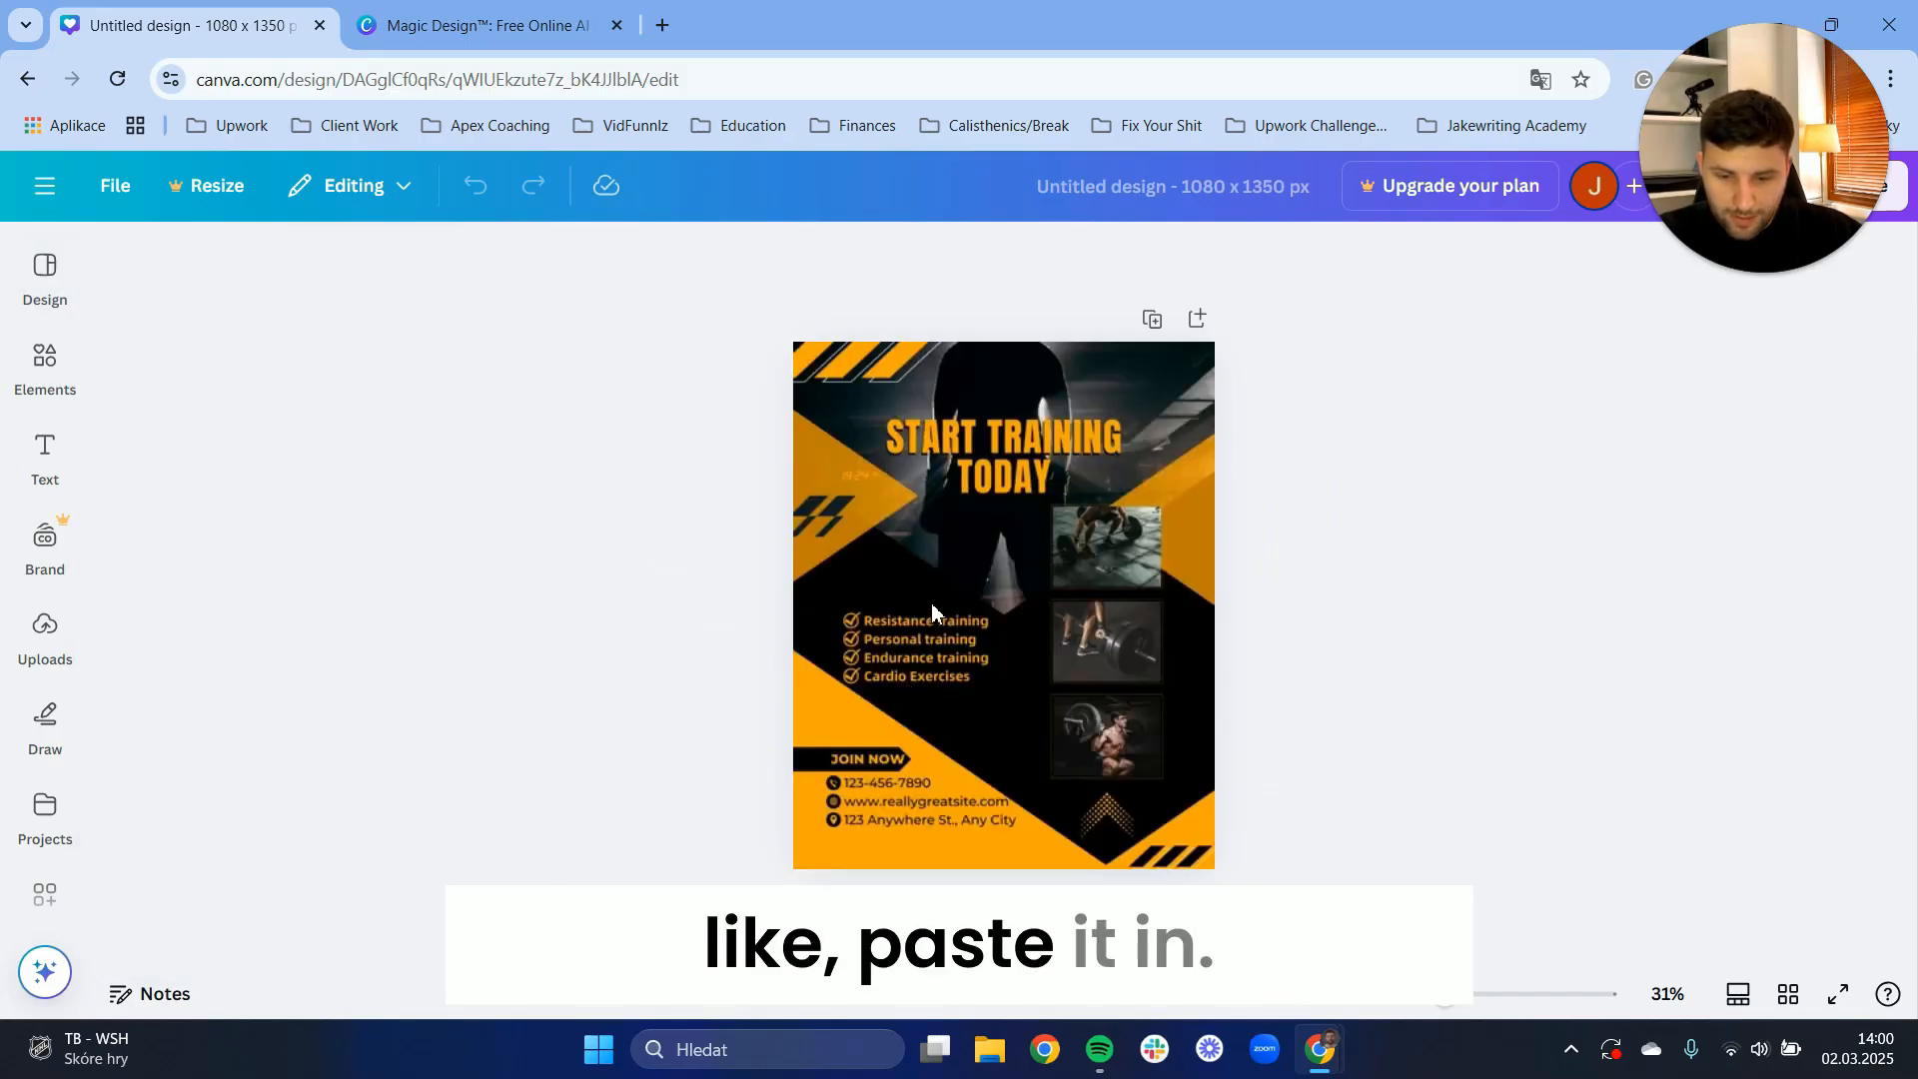
Move the "Start Training Today" heading slightly to the left on the post
left_click(923, 663)
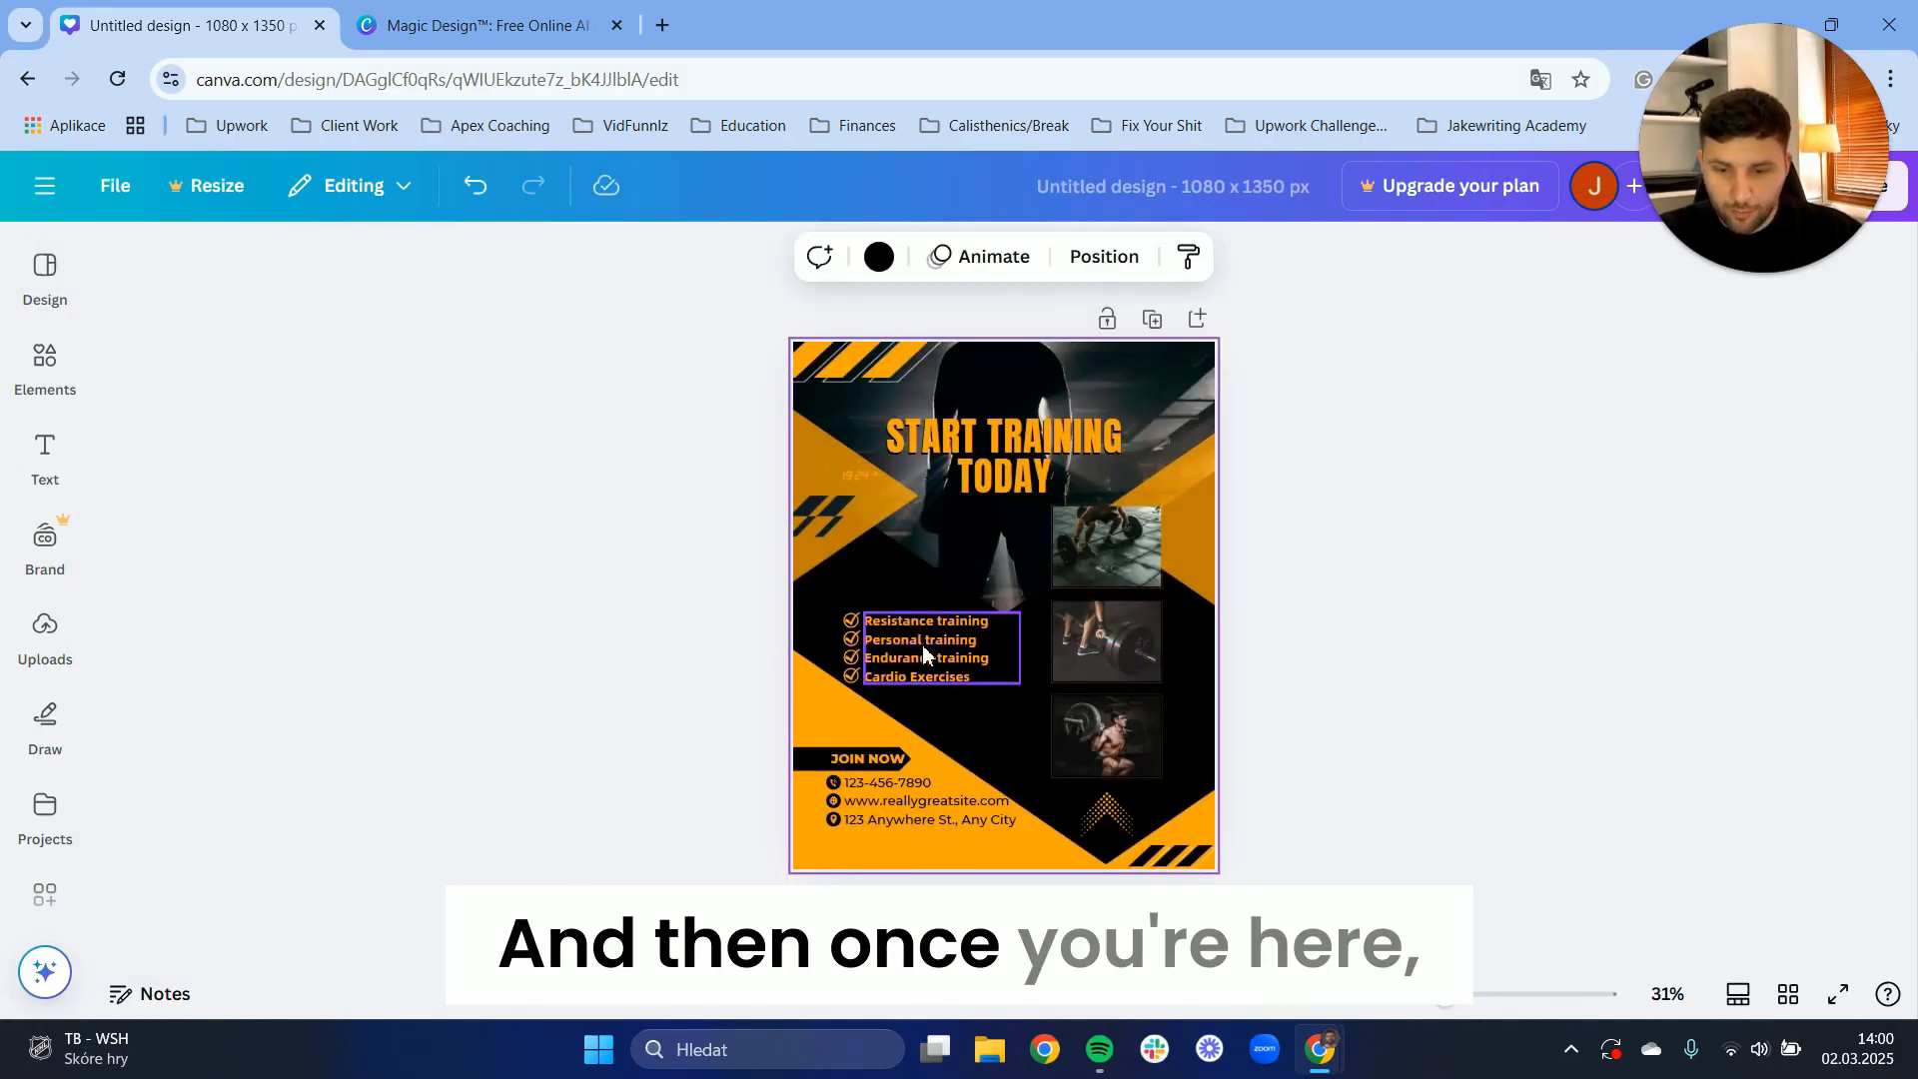
mouse_move(984, 431)
left_mouse_down()
mouse_move(899, 436)
mouse_move(977, 446)
left_mouse_up()
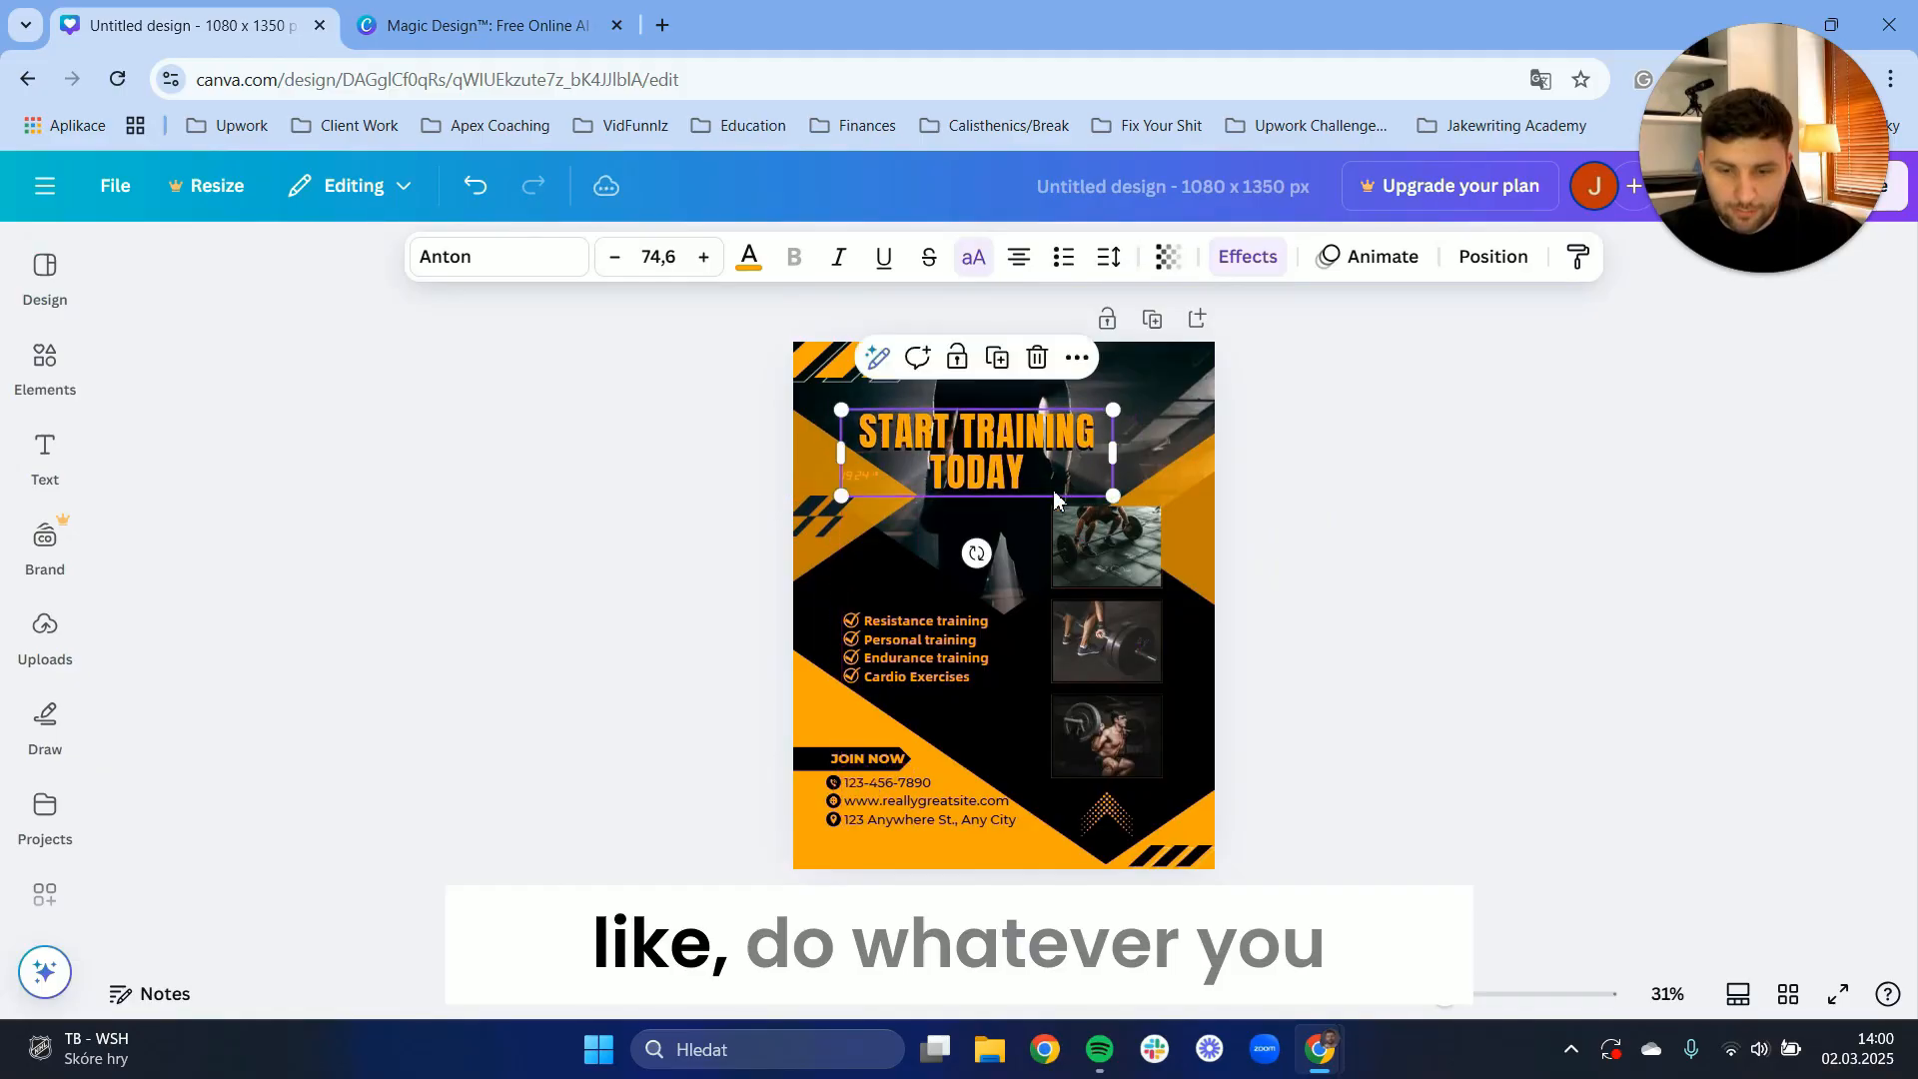
Check the template's individually editable parts by selecting the workout photos, the orange triangle and the background photo, and clear the selection
left_click(1150, 572)
left_click(1104, 644)
left_click(1082, 747)
left_click(1104, 545)
left_click(1133, 653)
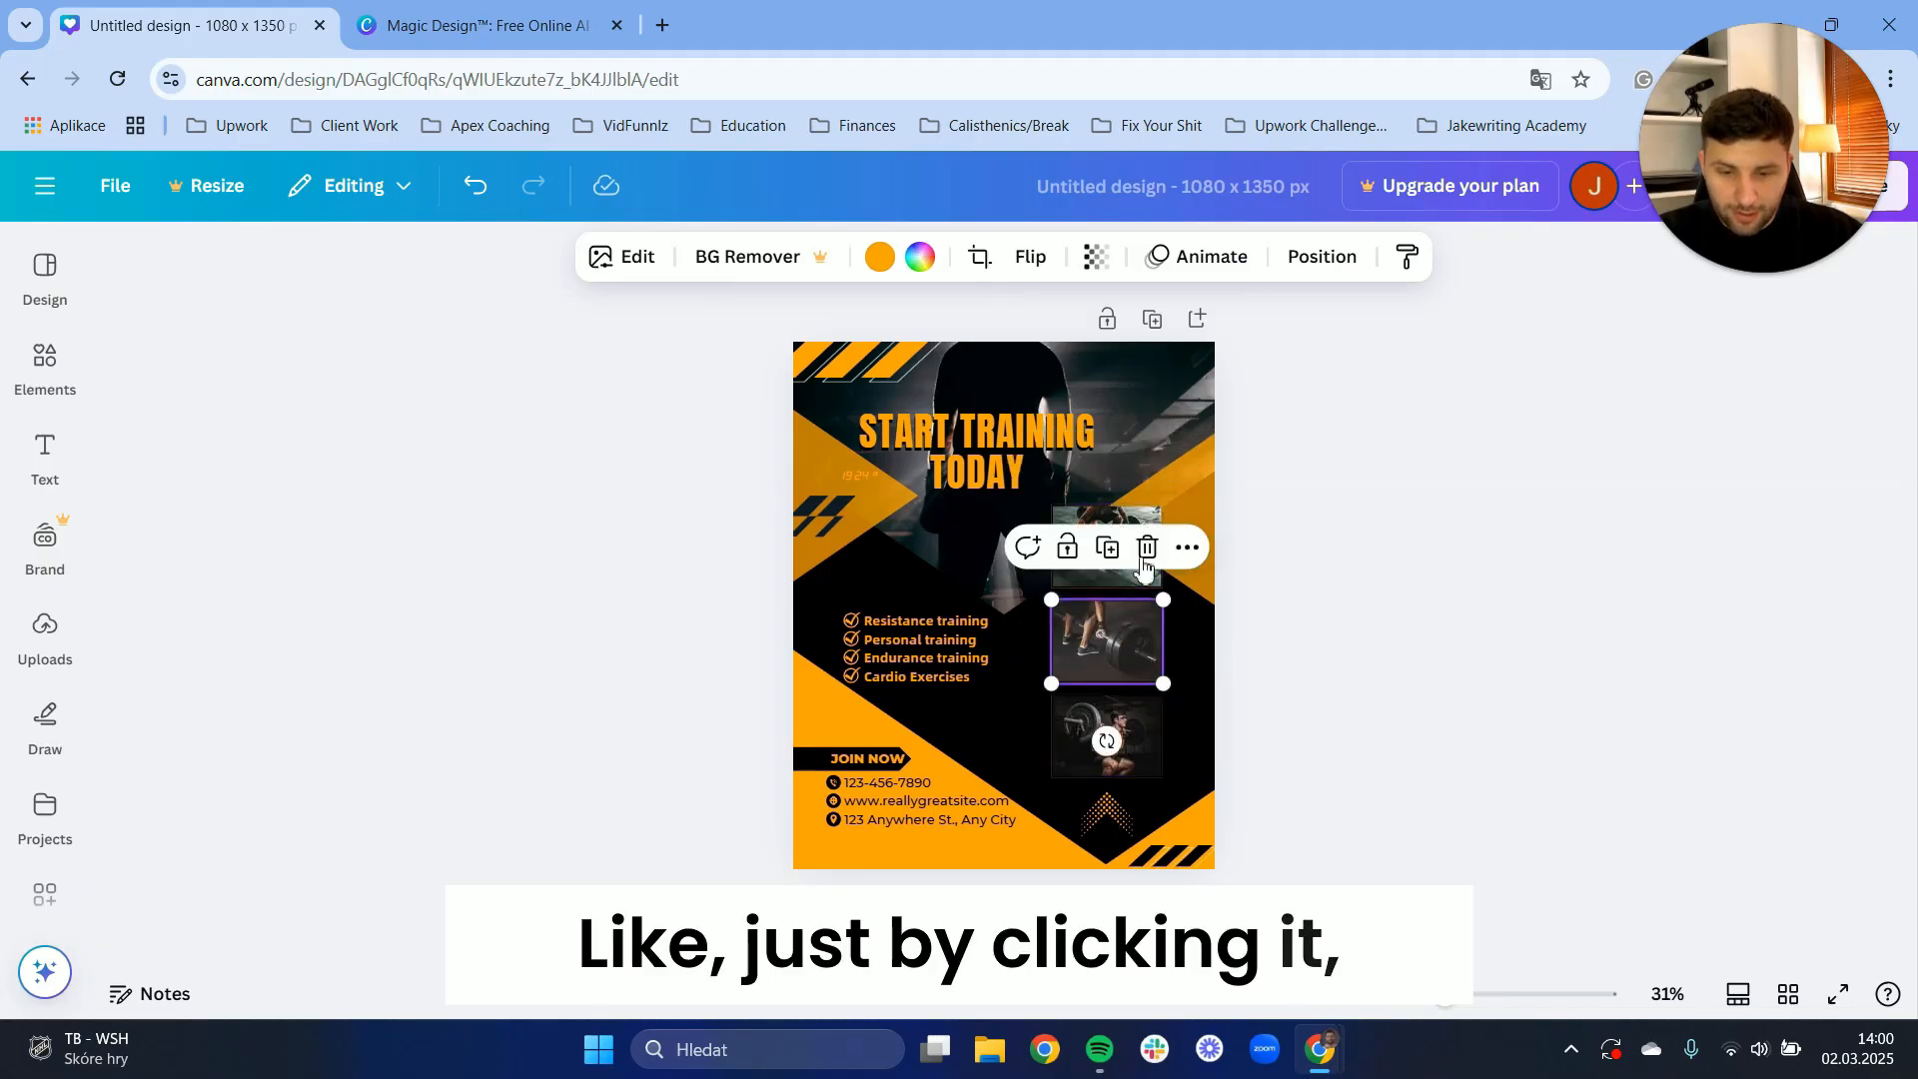
left_click(882, 529)
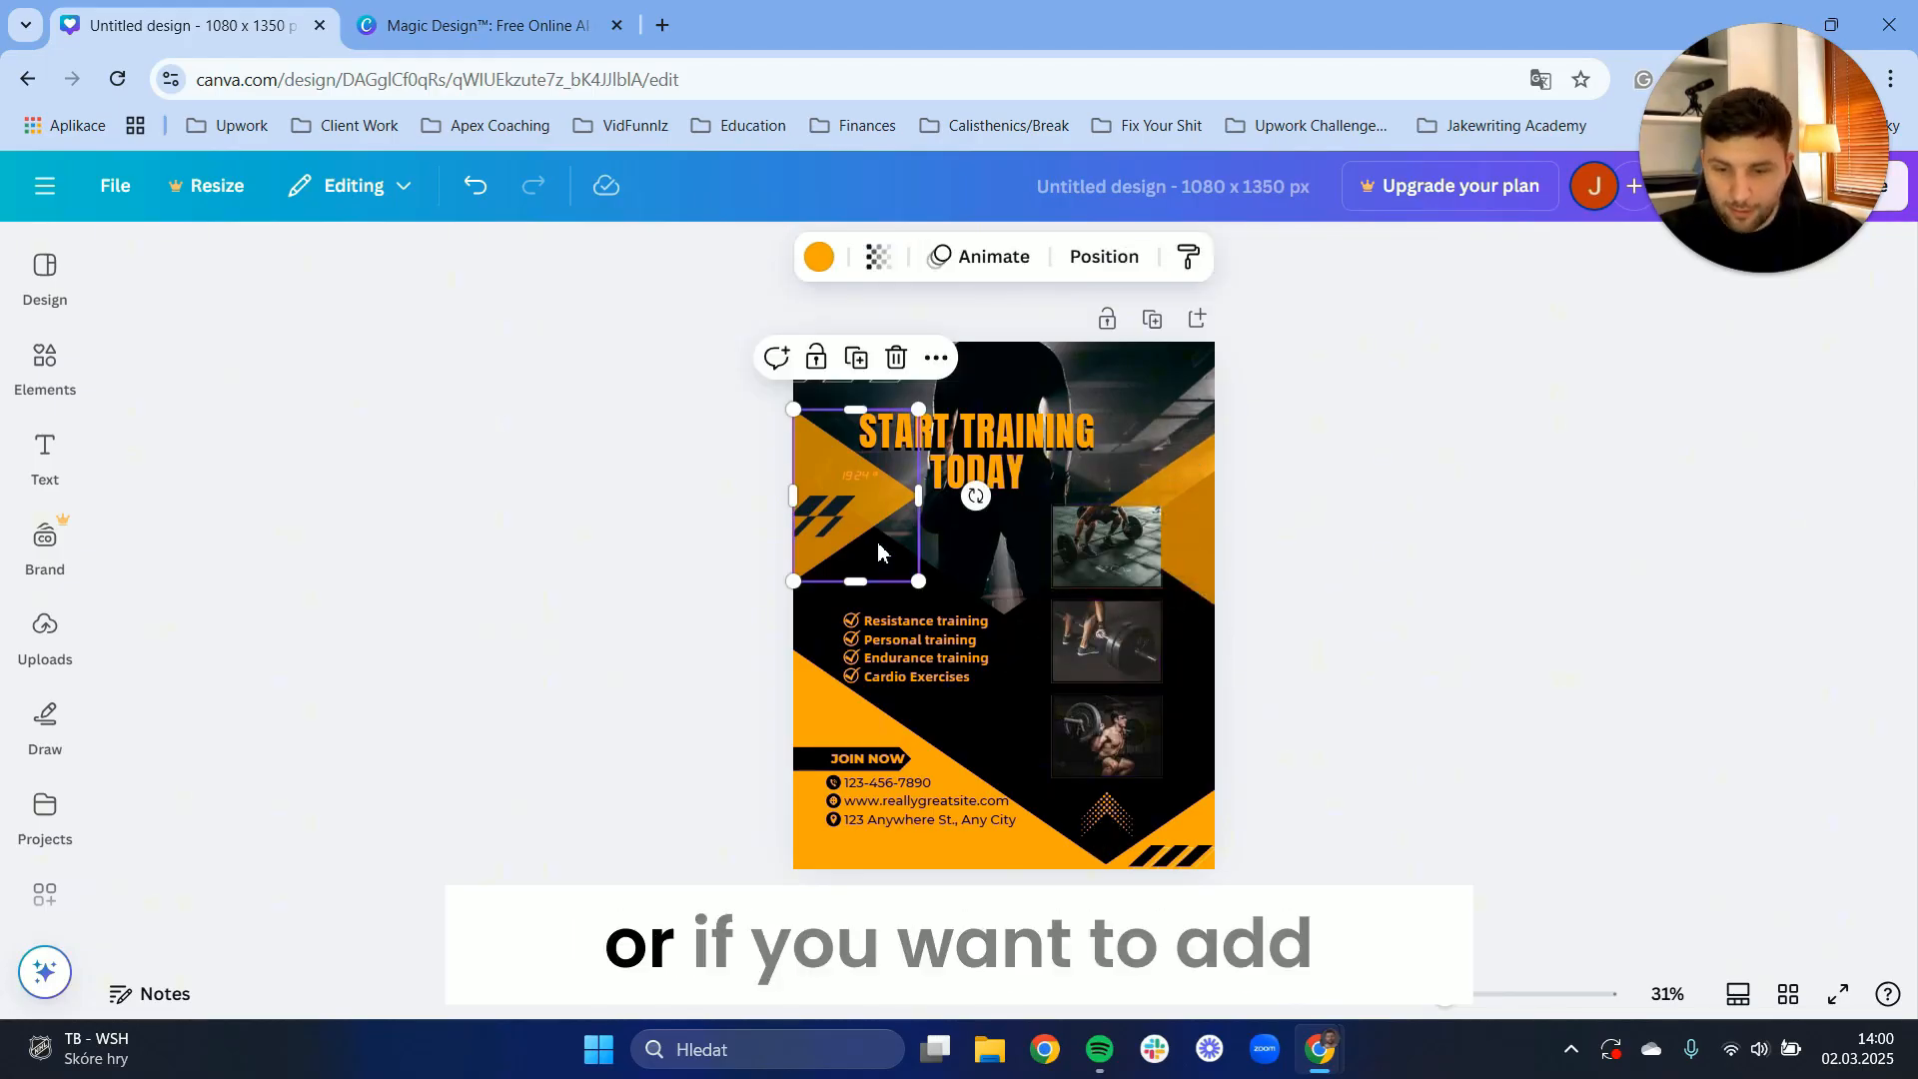
left_click(1050, 466)
left_click(1155, 420)
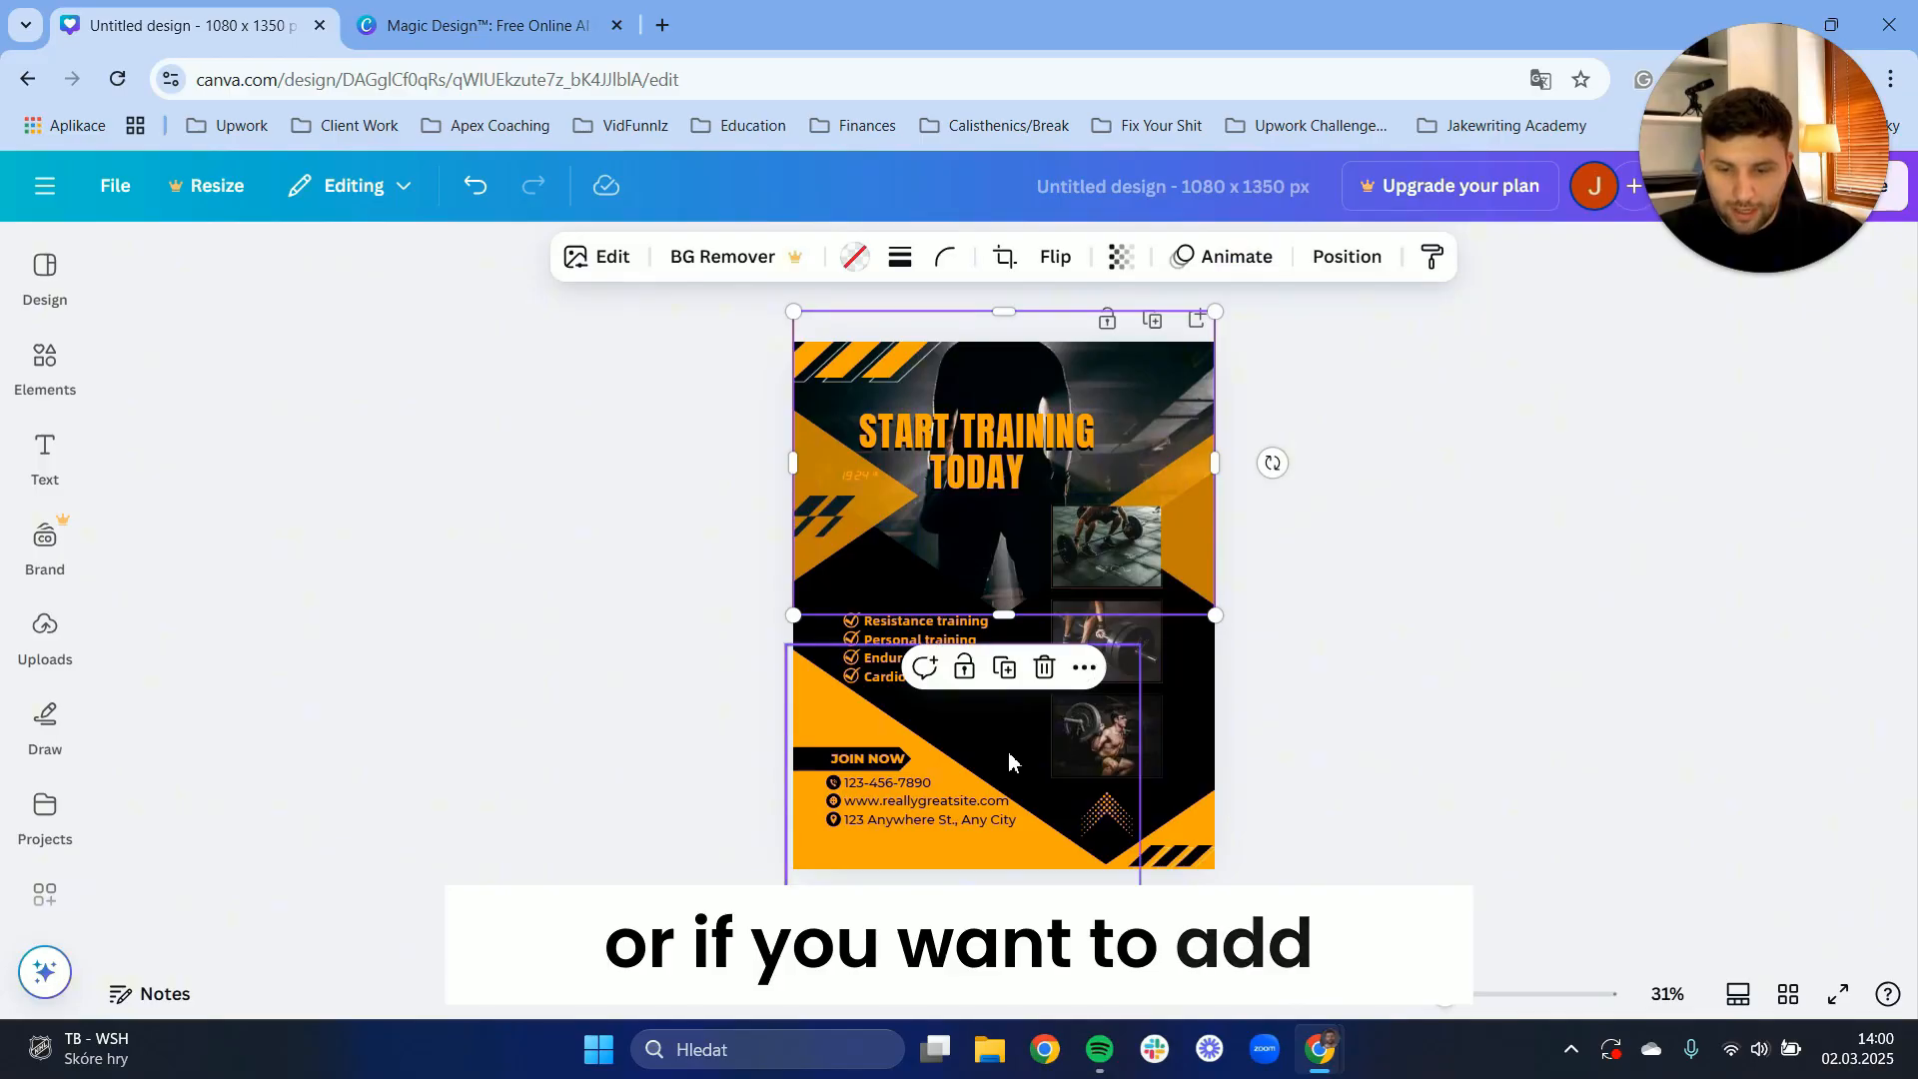
left_click(629, 410)
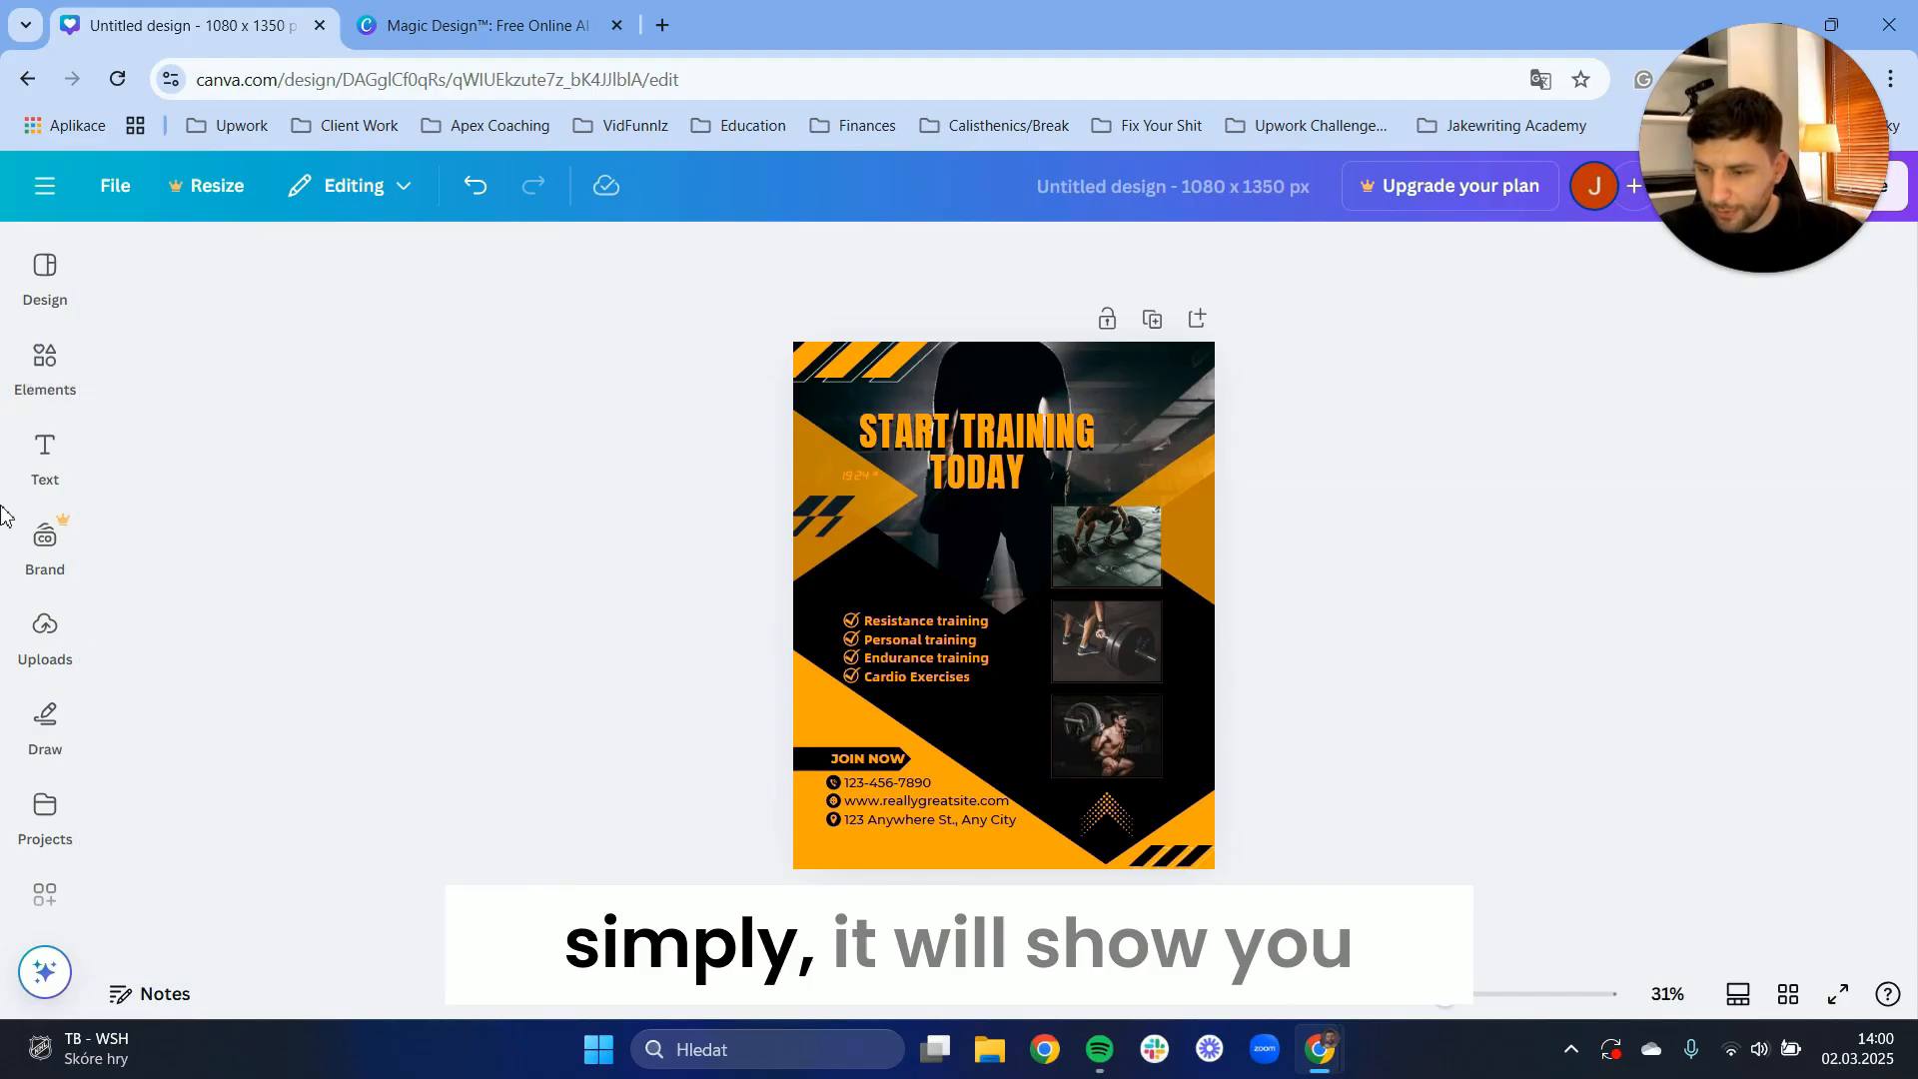
Look over the elements available for the post and the previously uploaded images
left_click(55, 377)
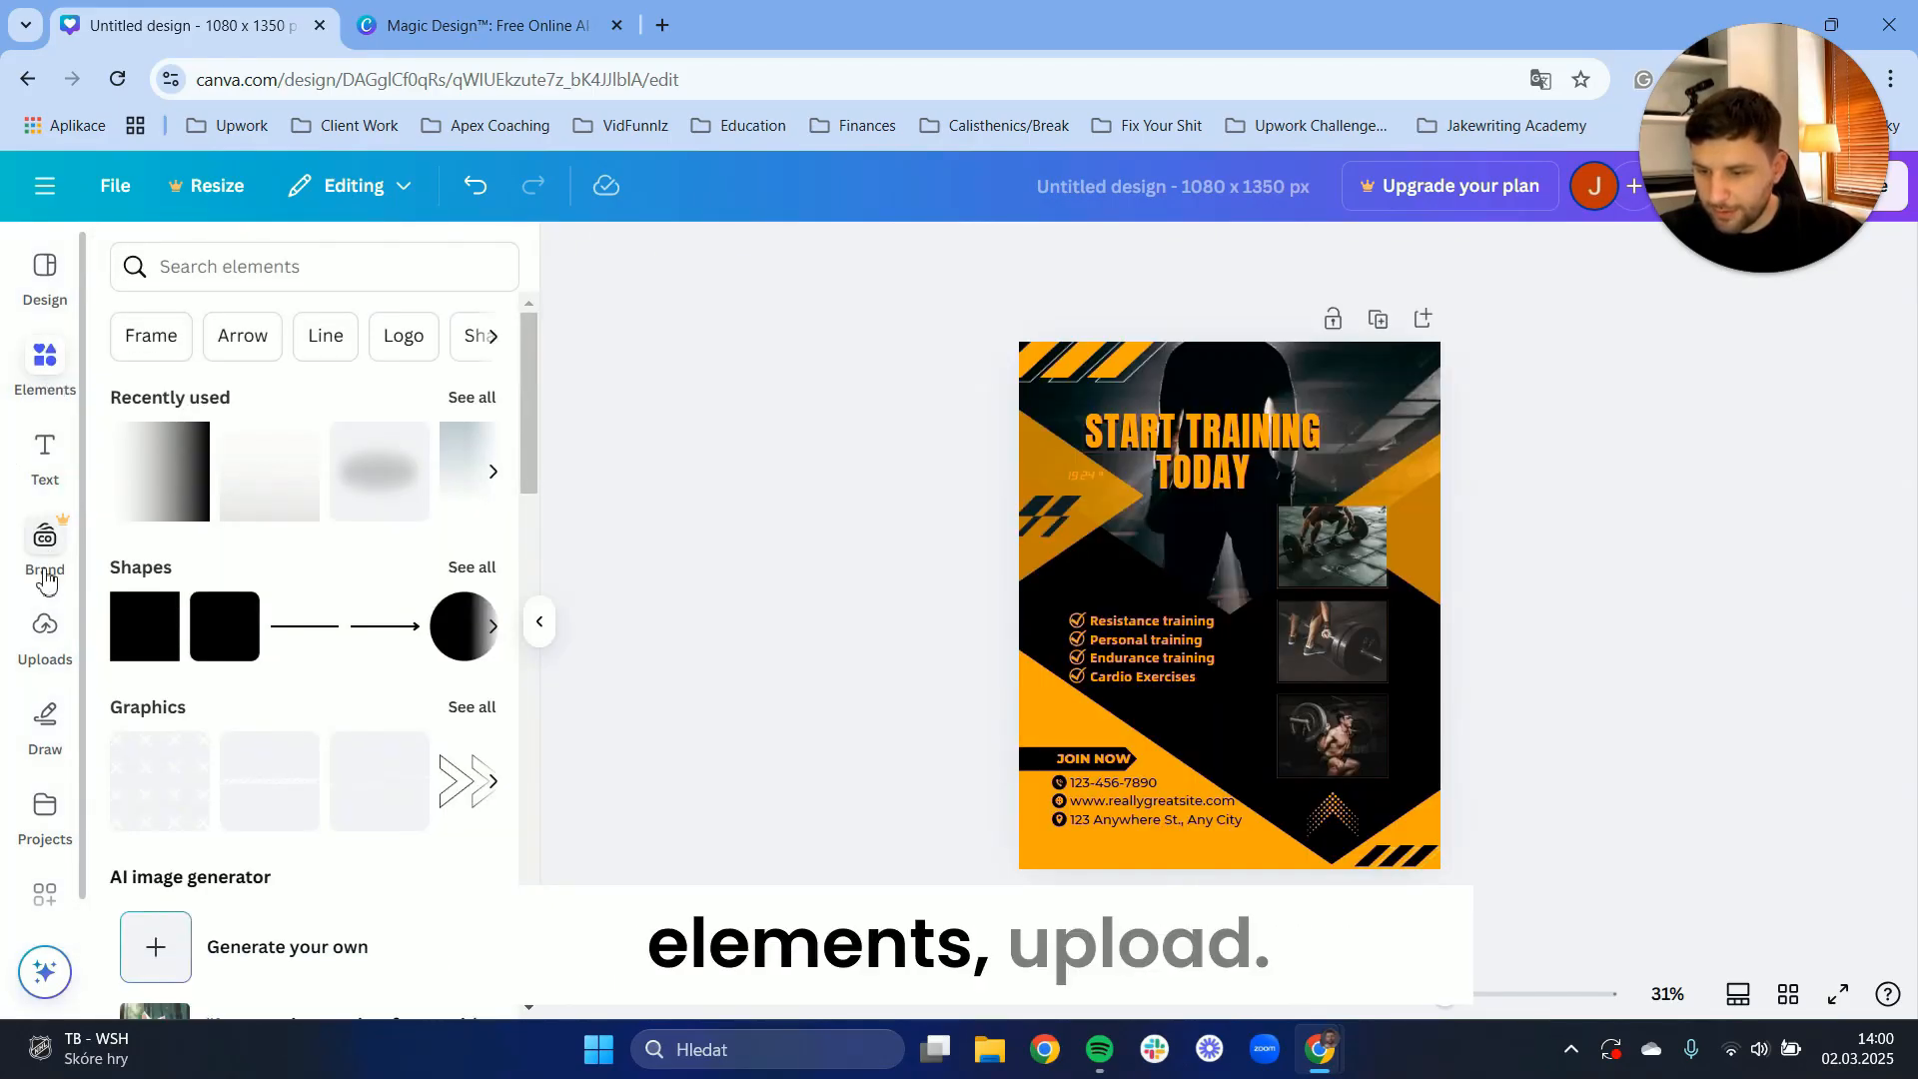
left_click(45, 637)
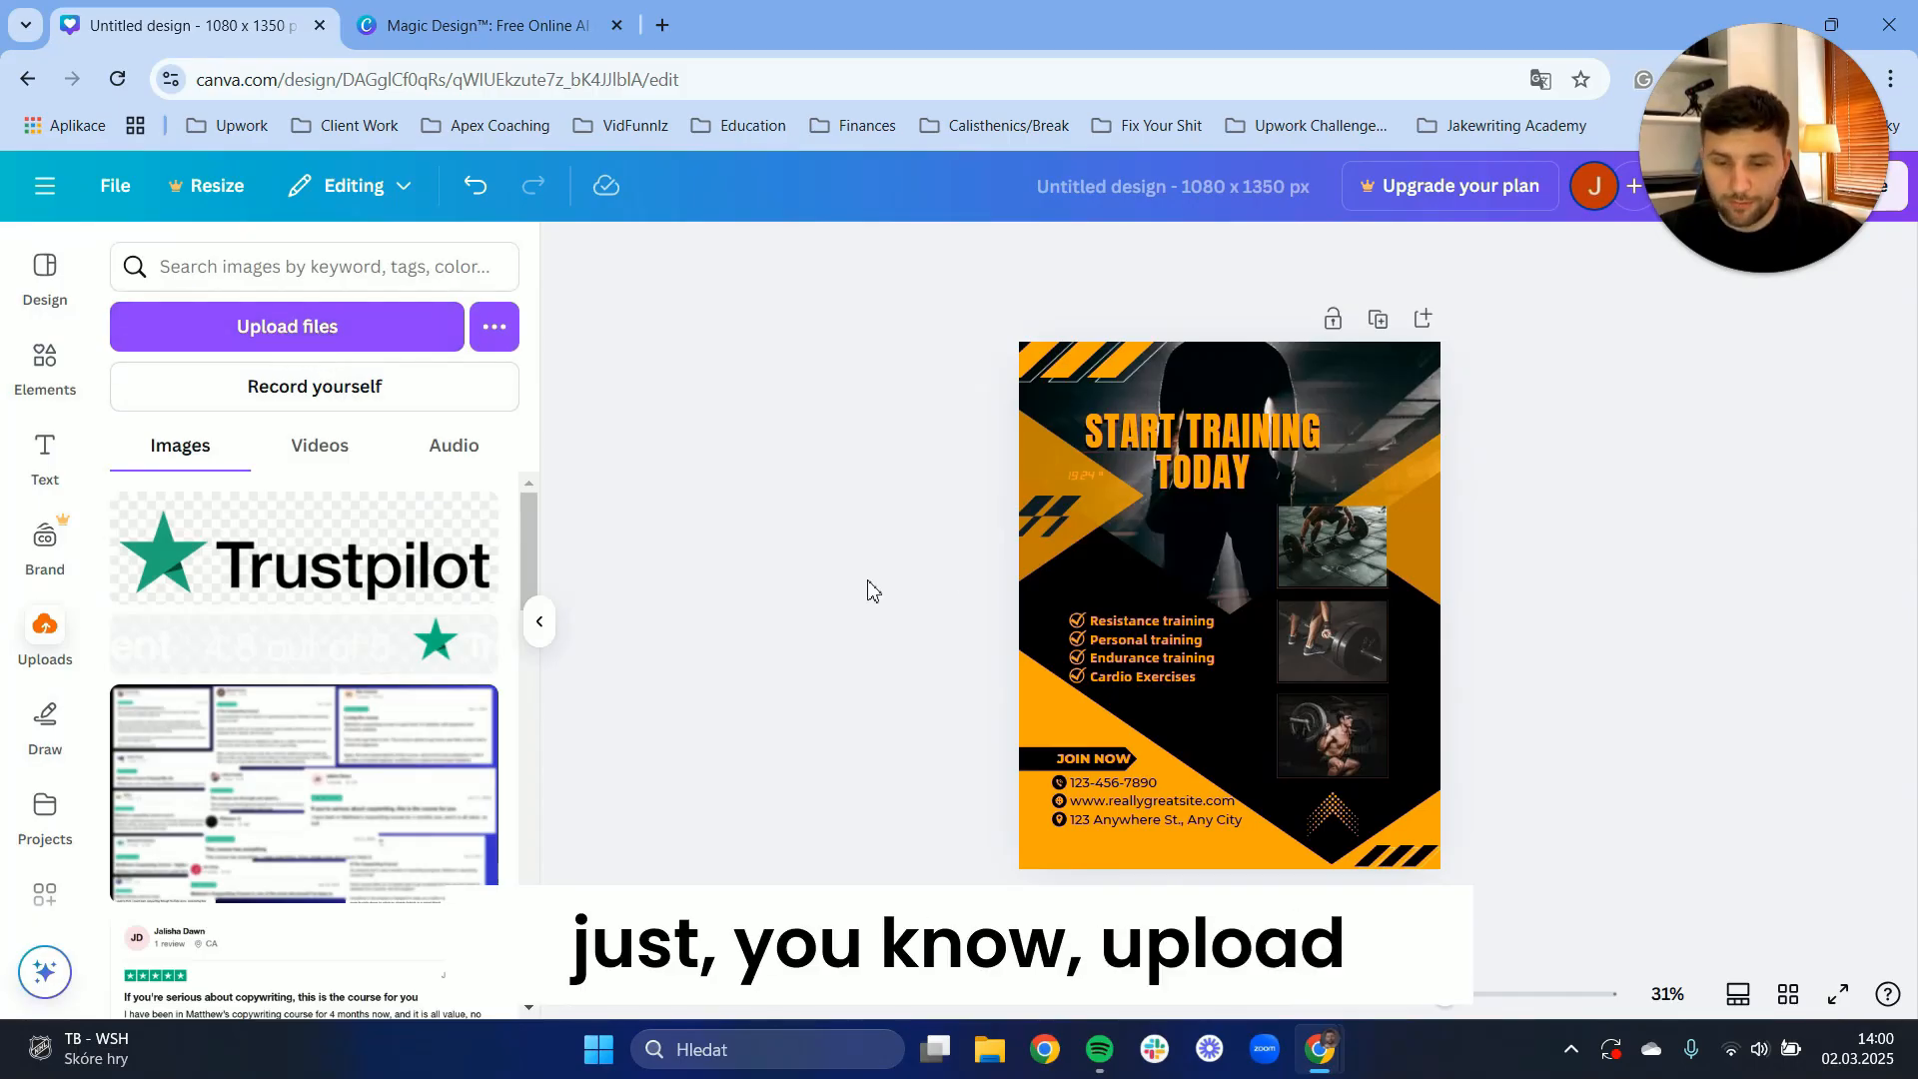
Shrink the "Start Training Today" heading to font size 56.7 and move it slightly up and to the left
left_click(1171, 446)
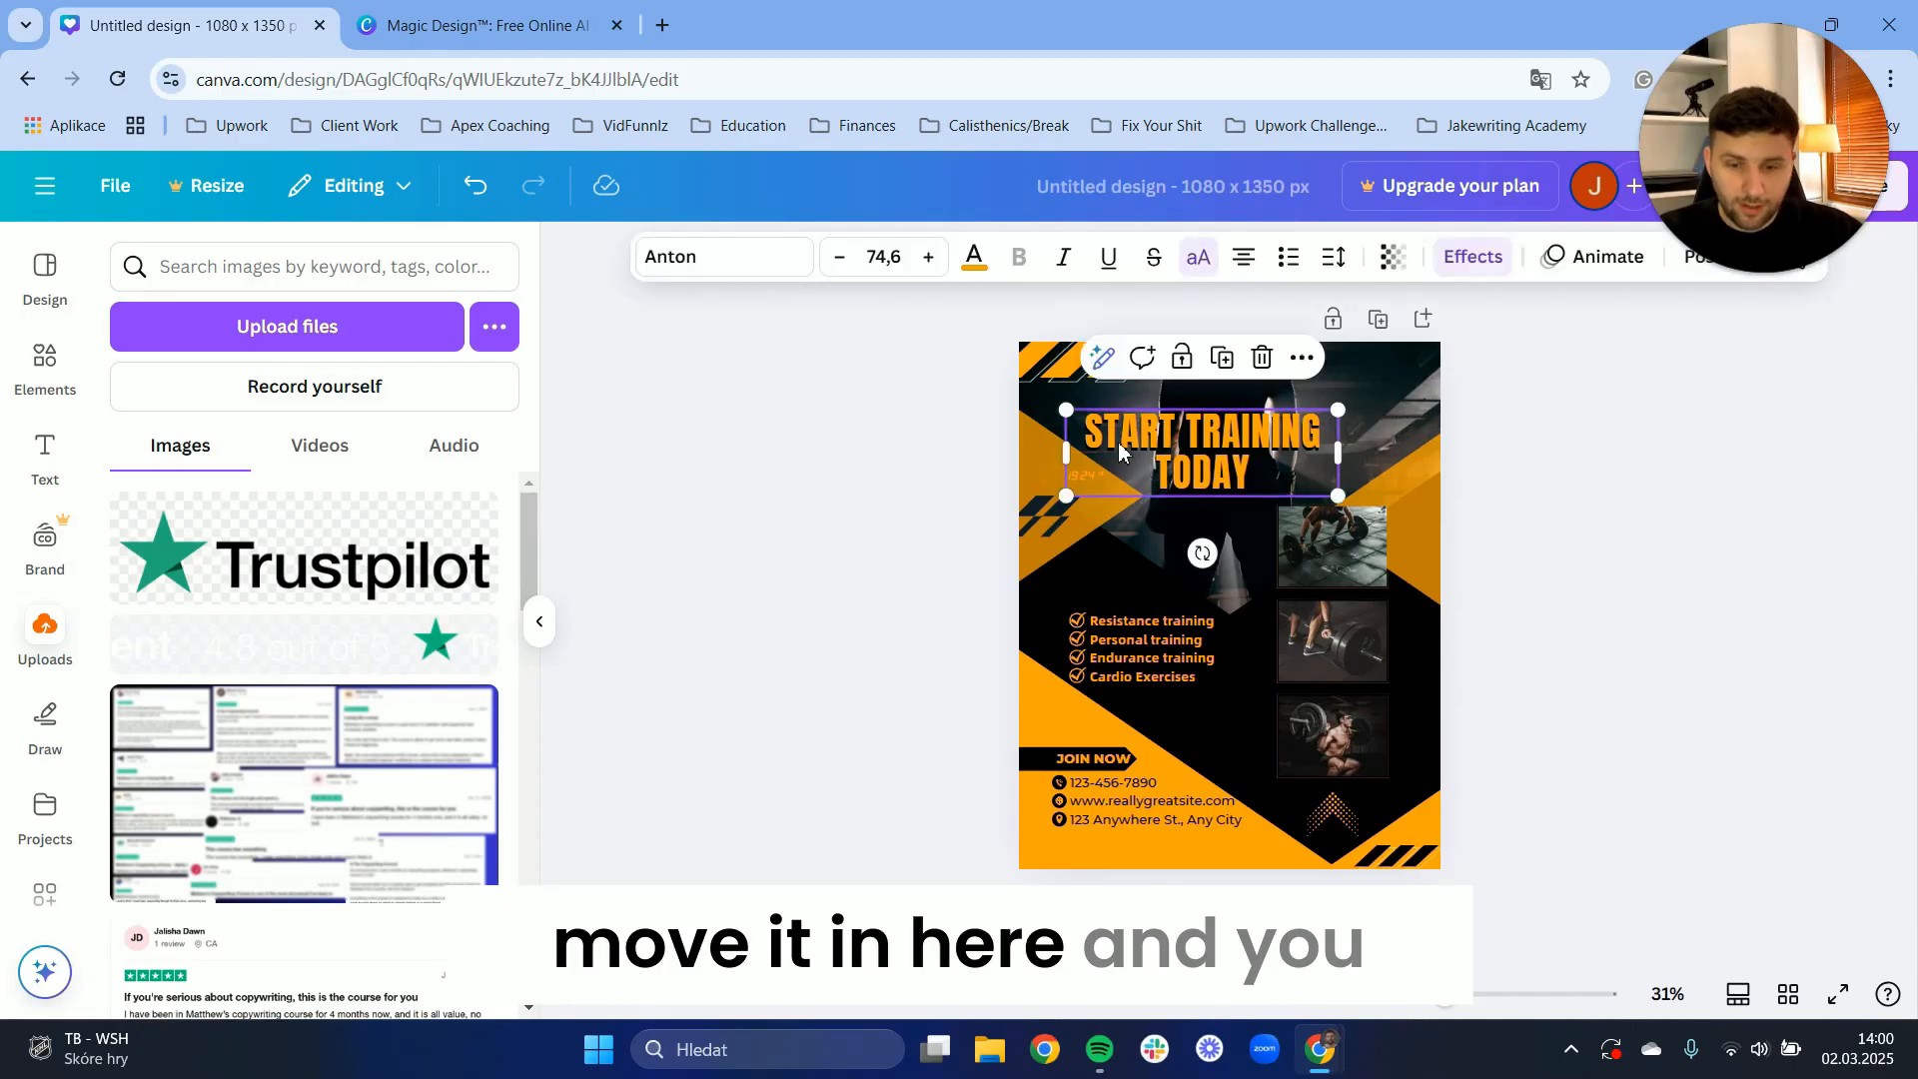
left_click_drag(1065, 409, 1131, 430)
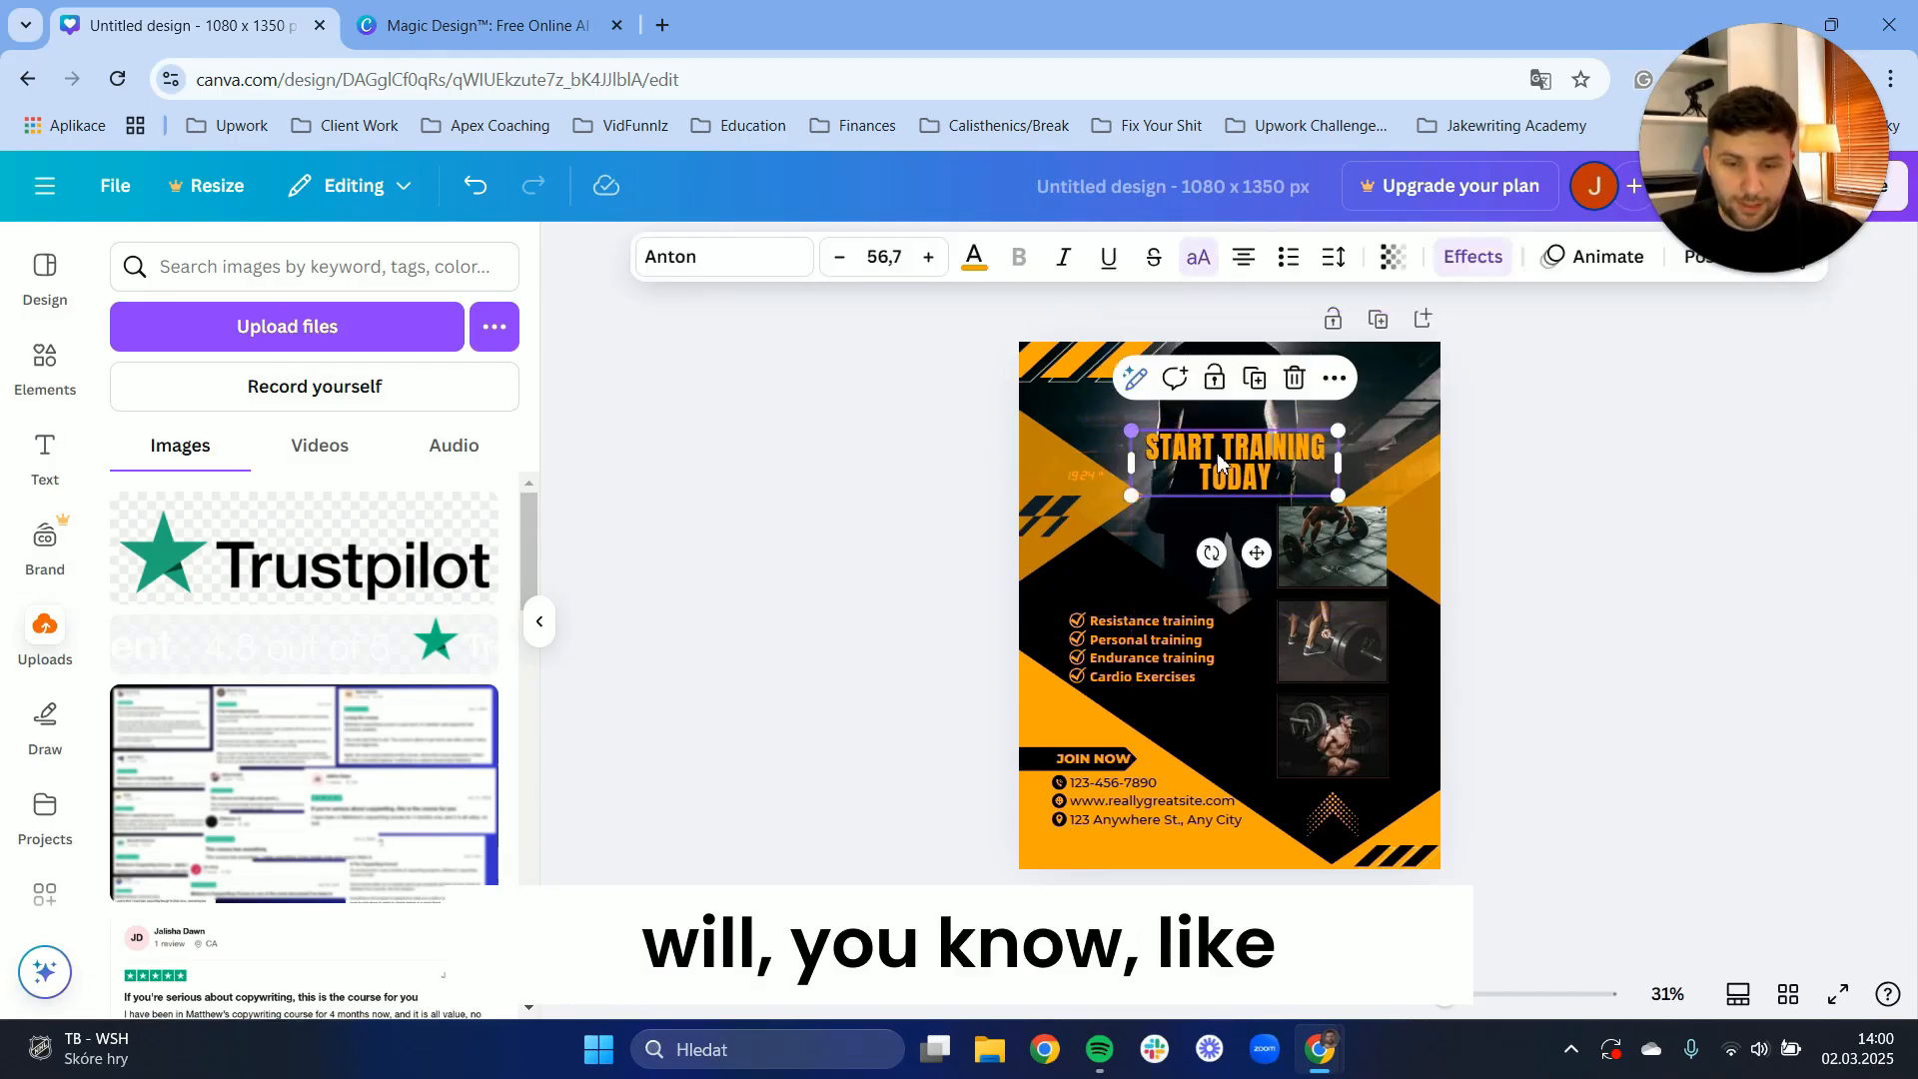
left_click_drag(1237, 456, 1226, 434)
Change the font of the "Start Training Today" heading to Montserrat
double_click(1205, 450)
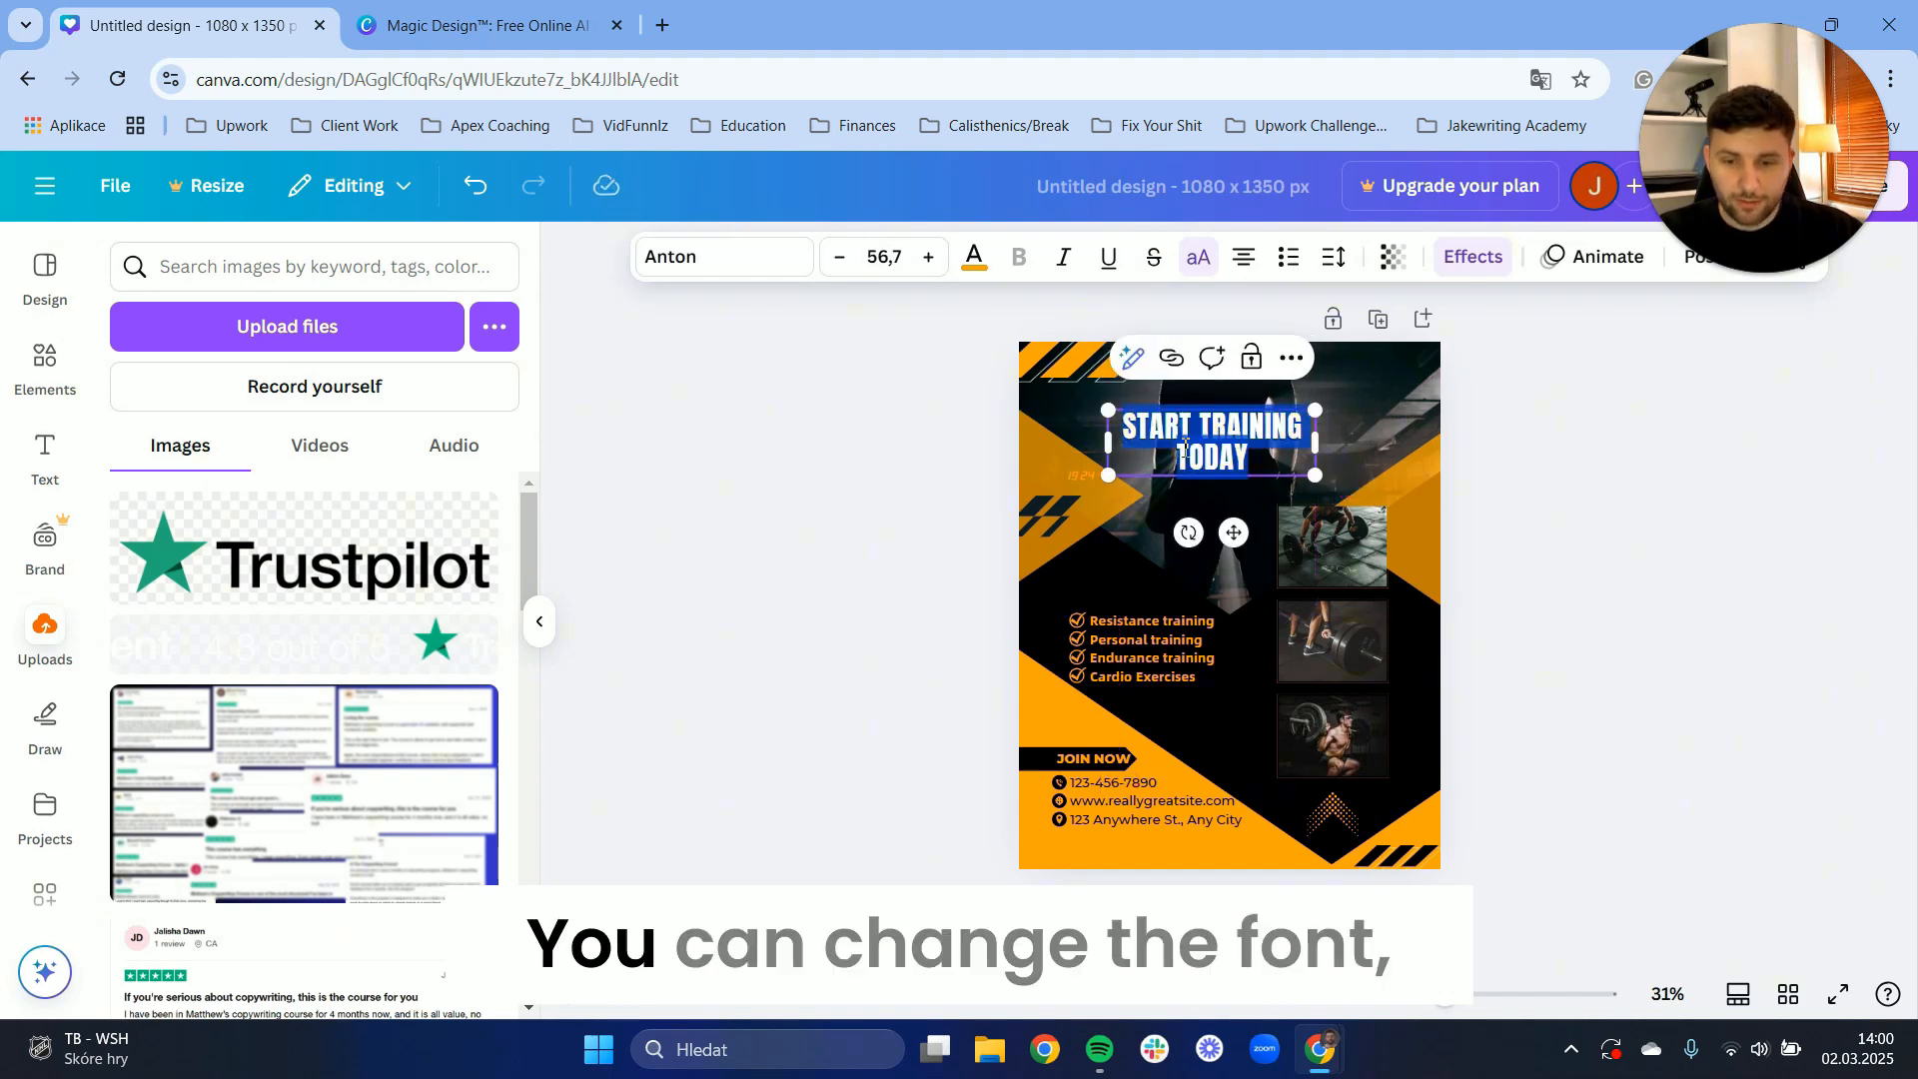
left_click(719, 260)
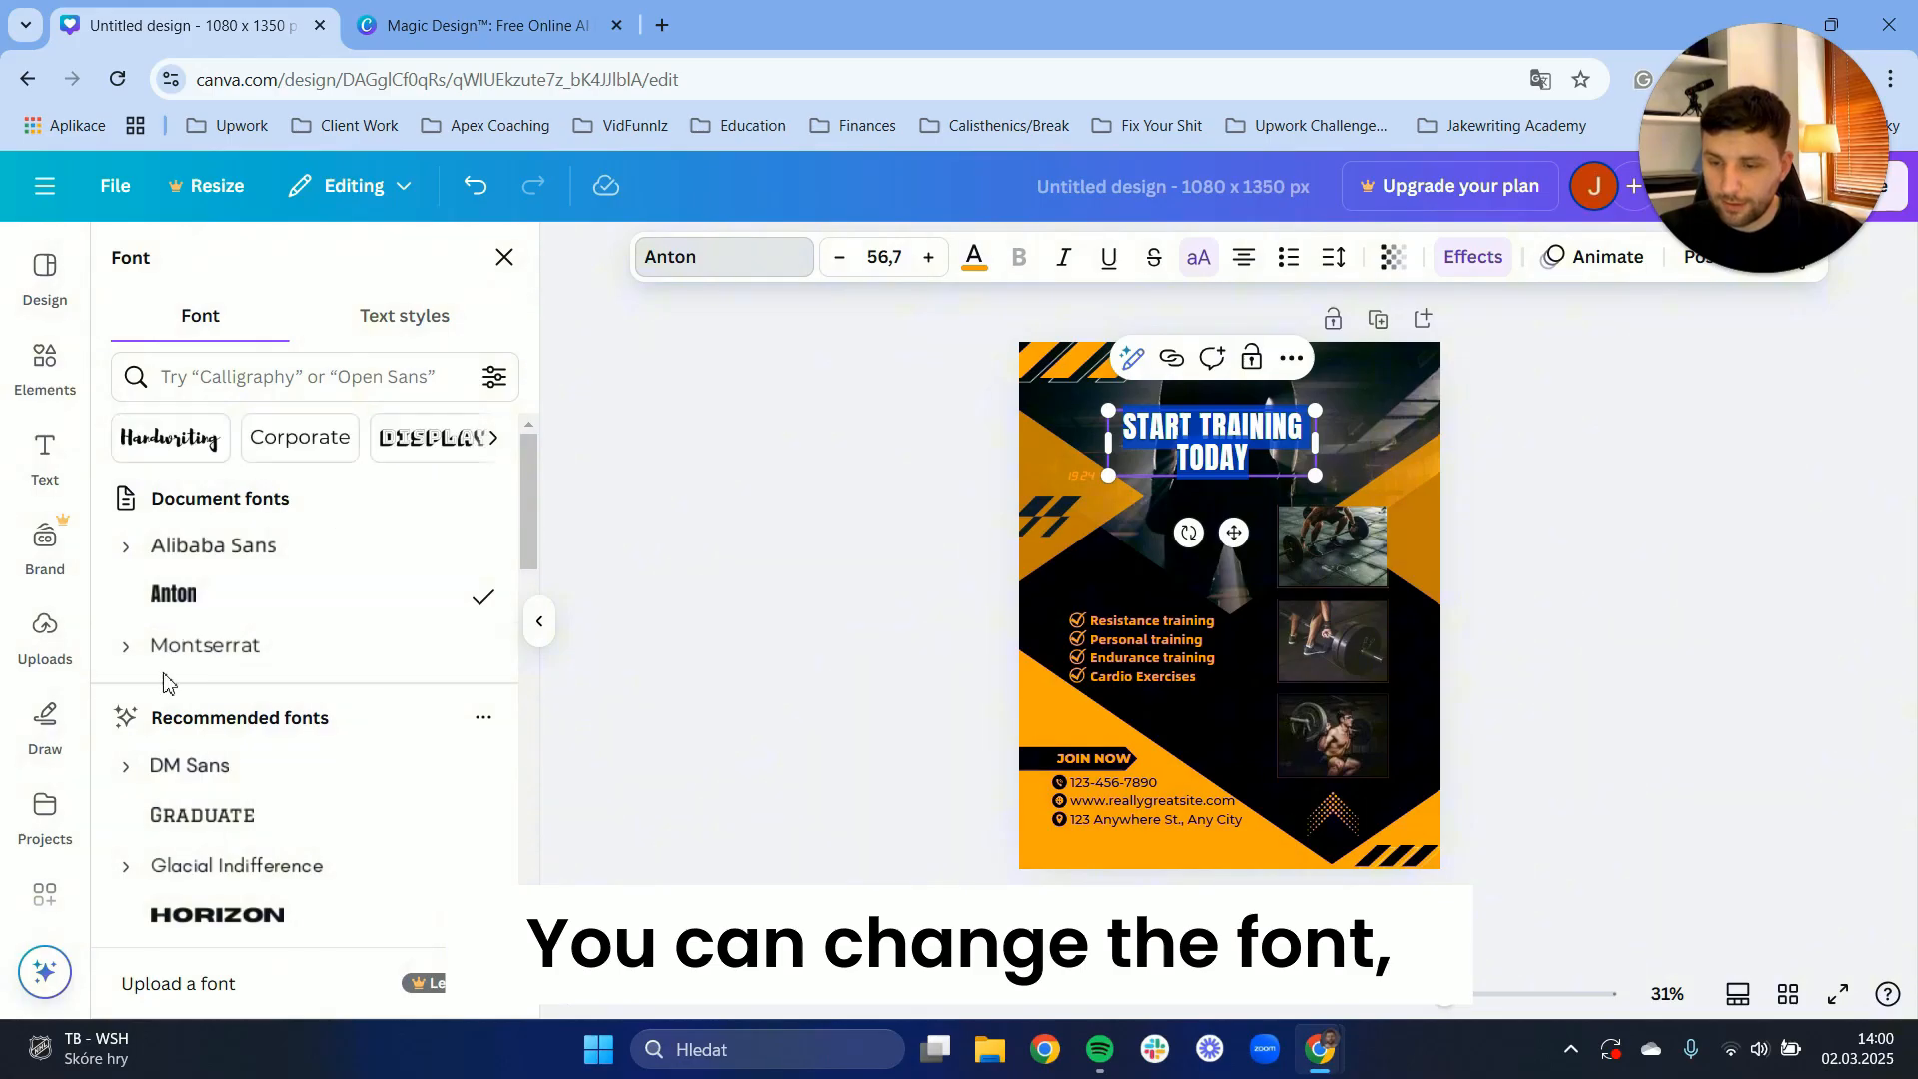
scroll(238, 839, "down", 10)
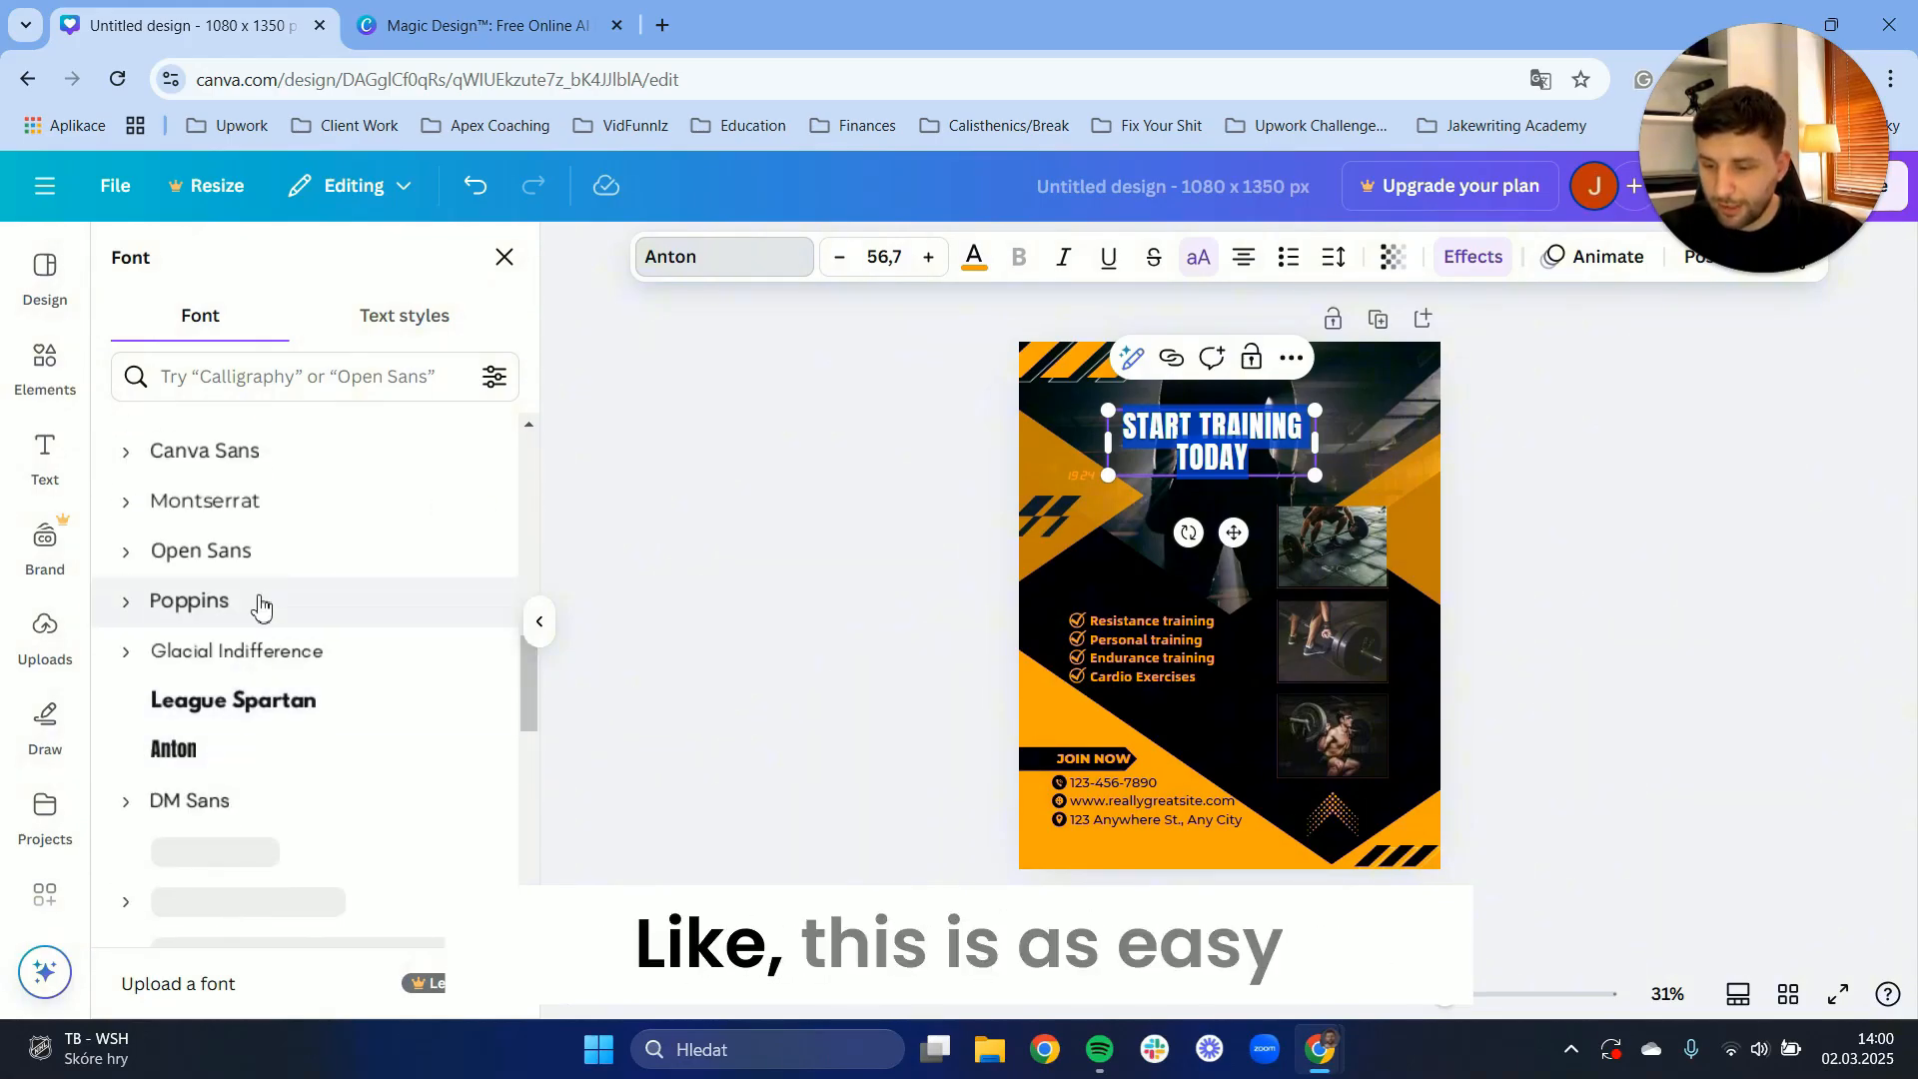
left_click(237, 504)
left_click(1053, 469)
Delete the uppermost of the three workout photos from the post
left_click(1199, 746)
left_click(1339, 565)
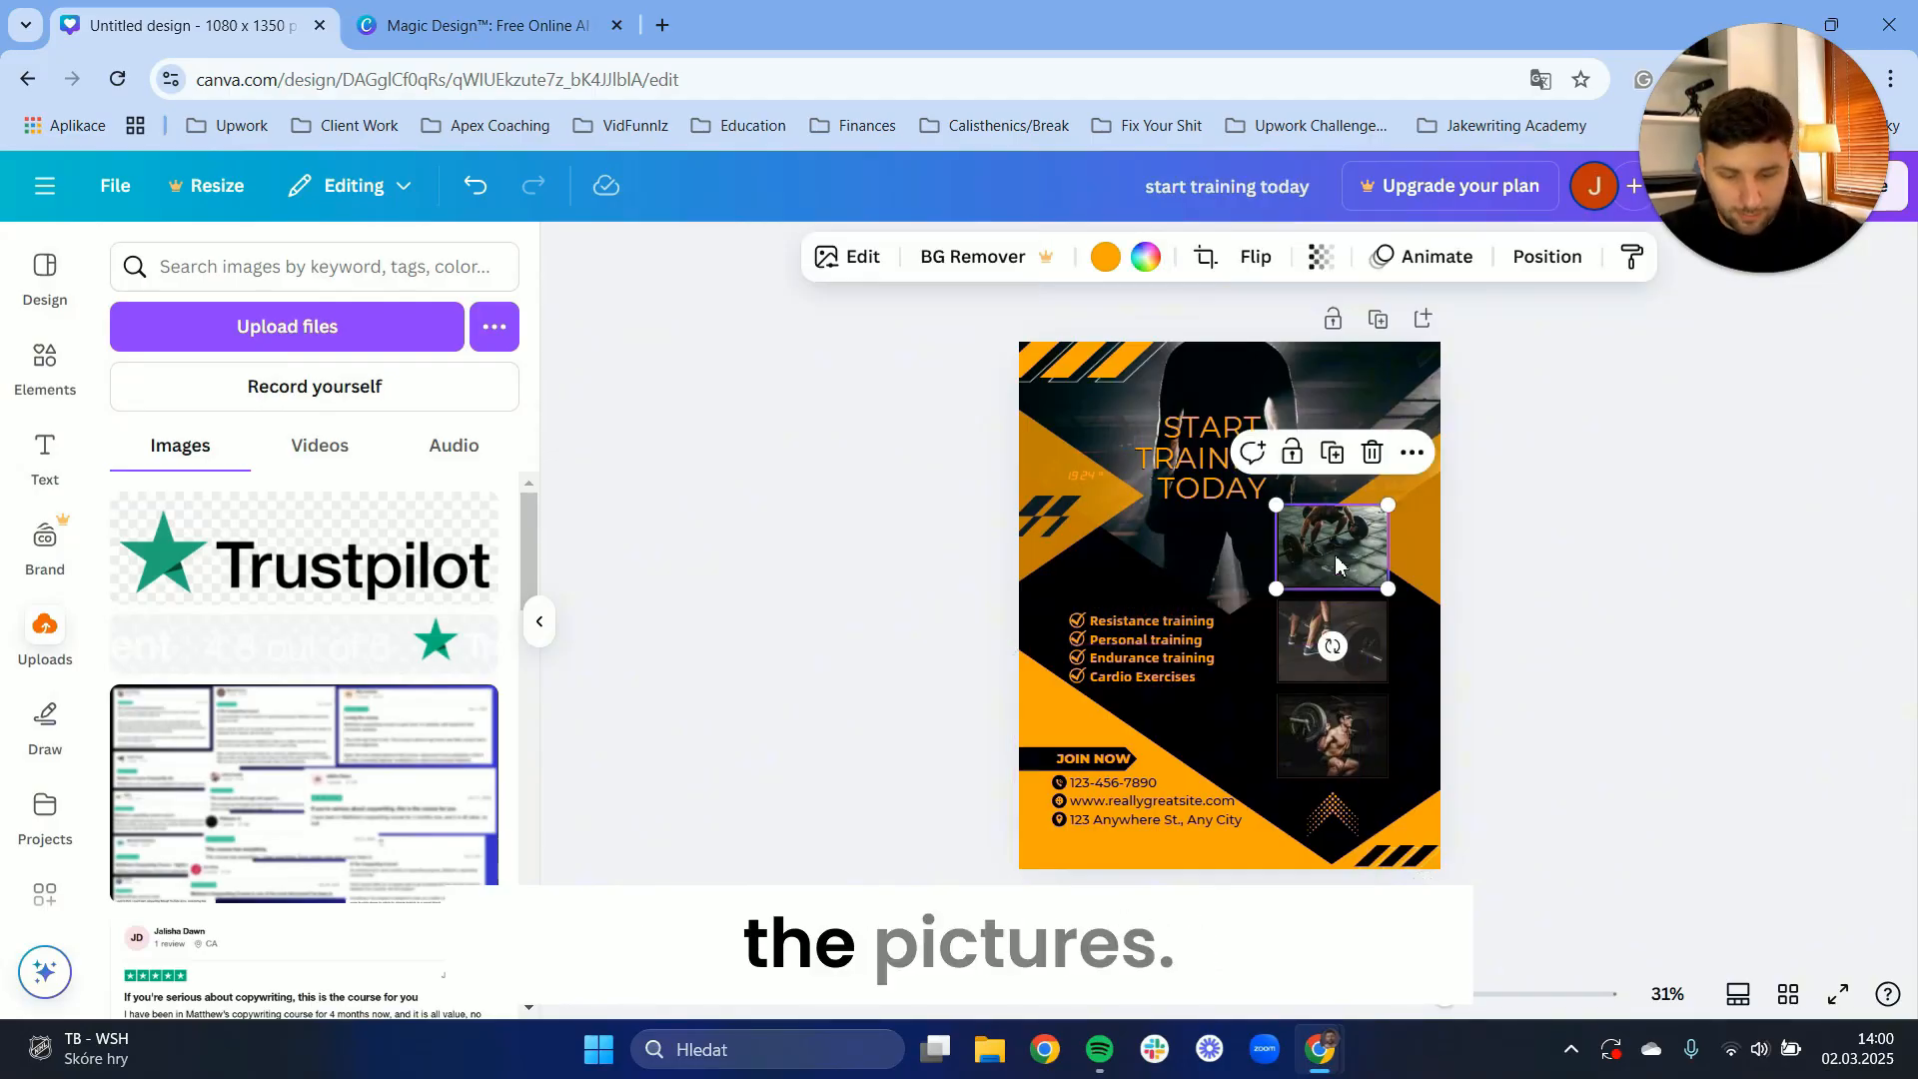
key("Delete")
key("Delete")
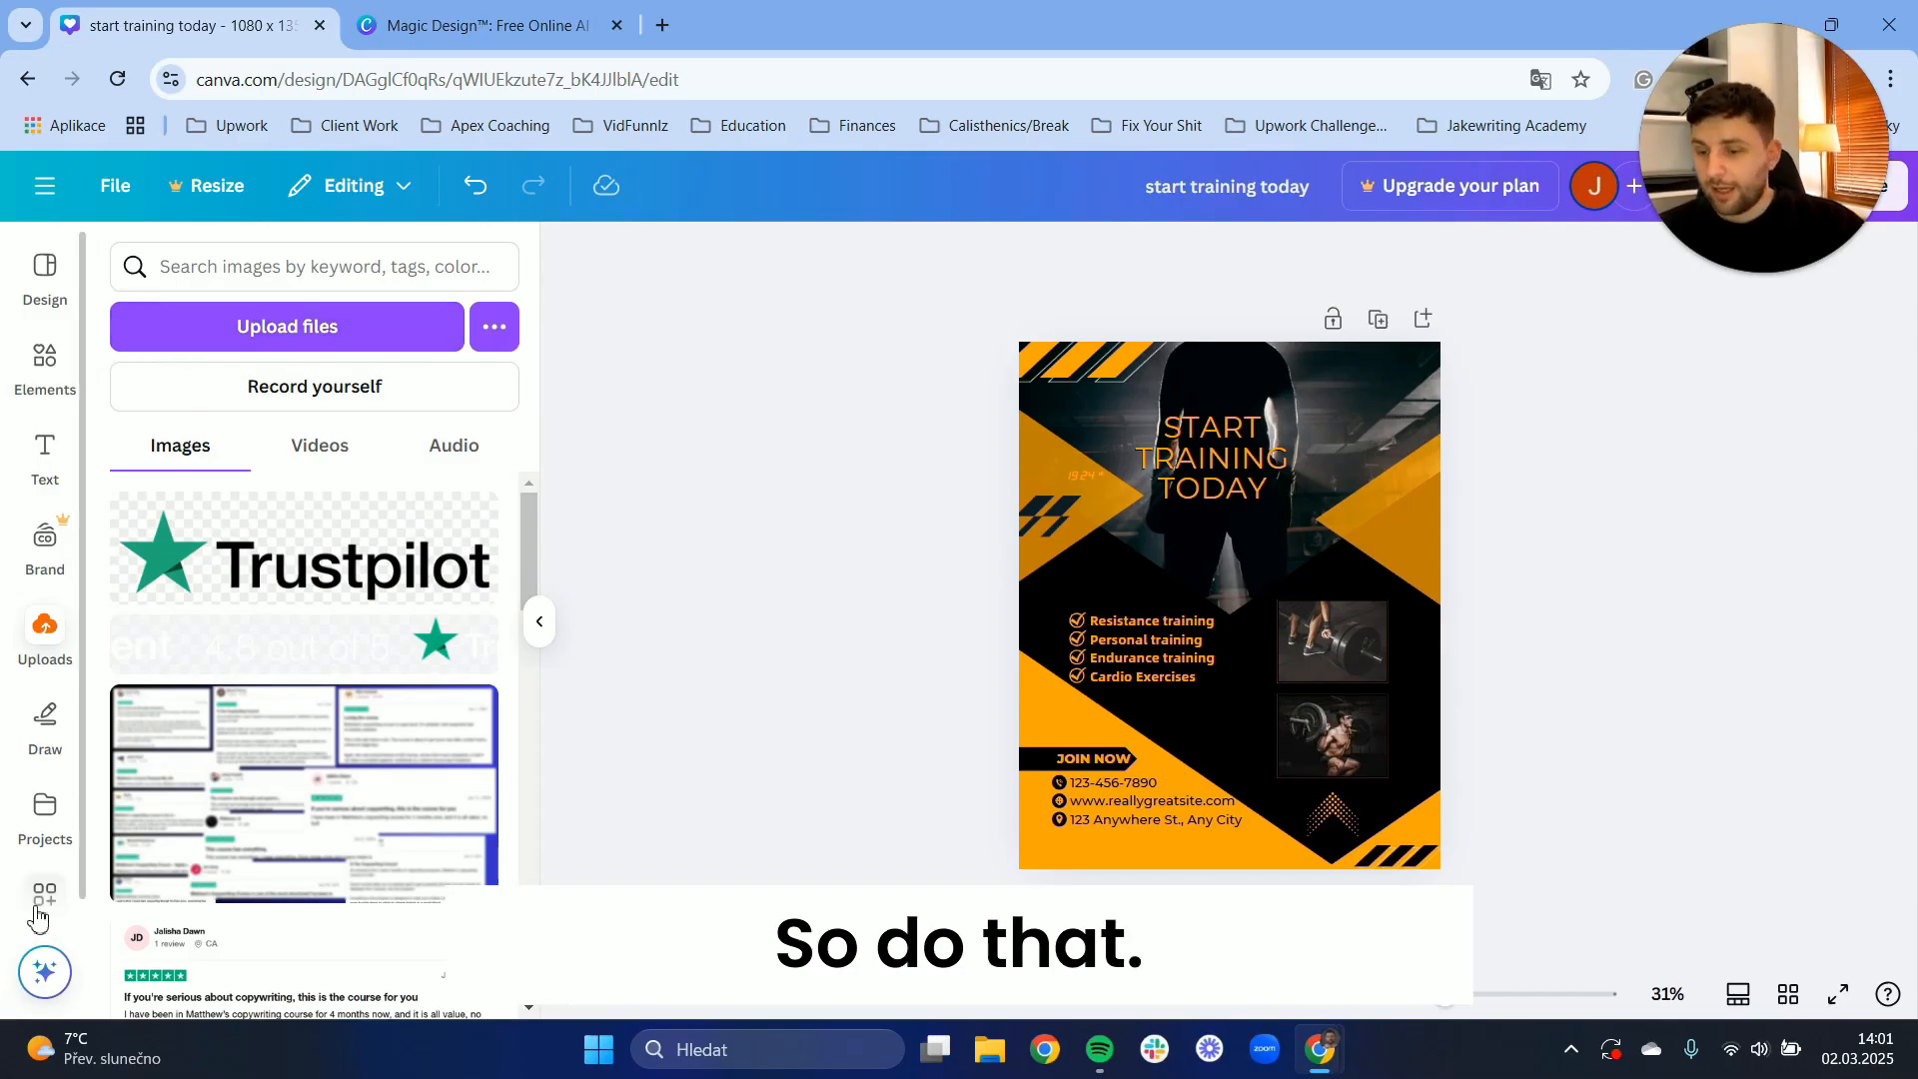
Glance at the Magic Design page and browse the fitness templates offered for the post
left_click(494, 12)
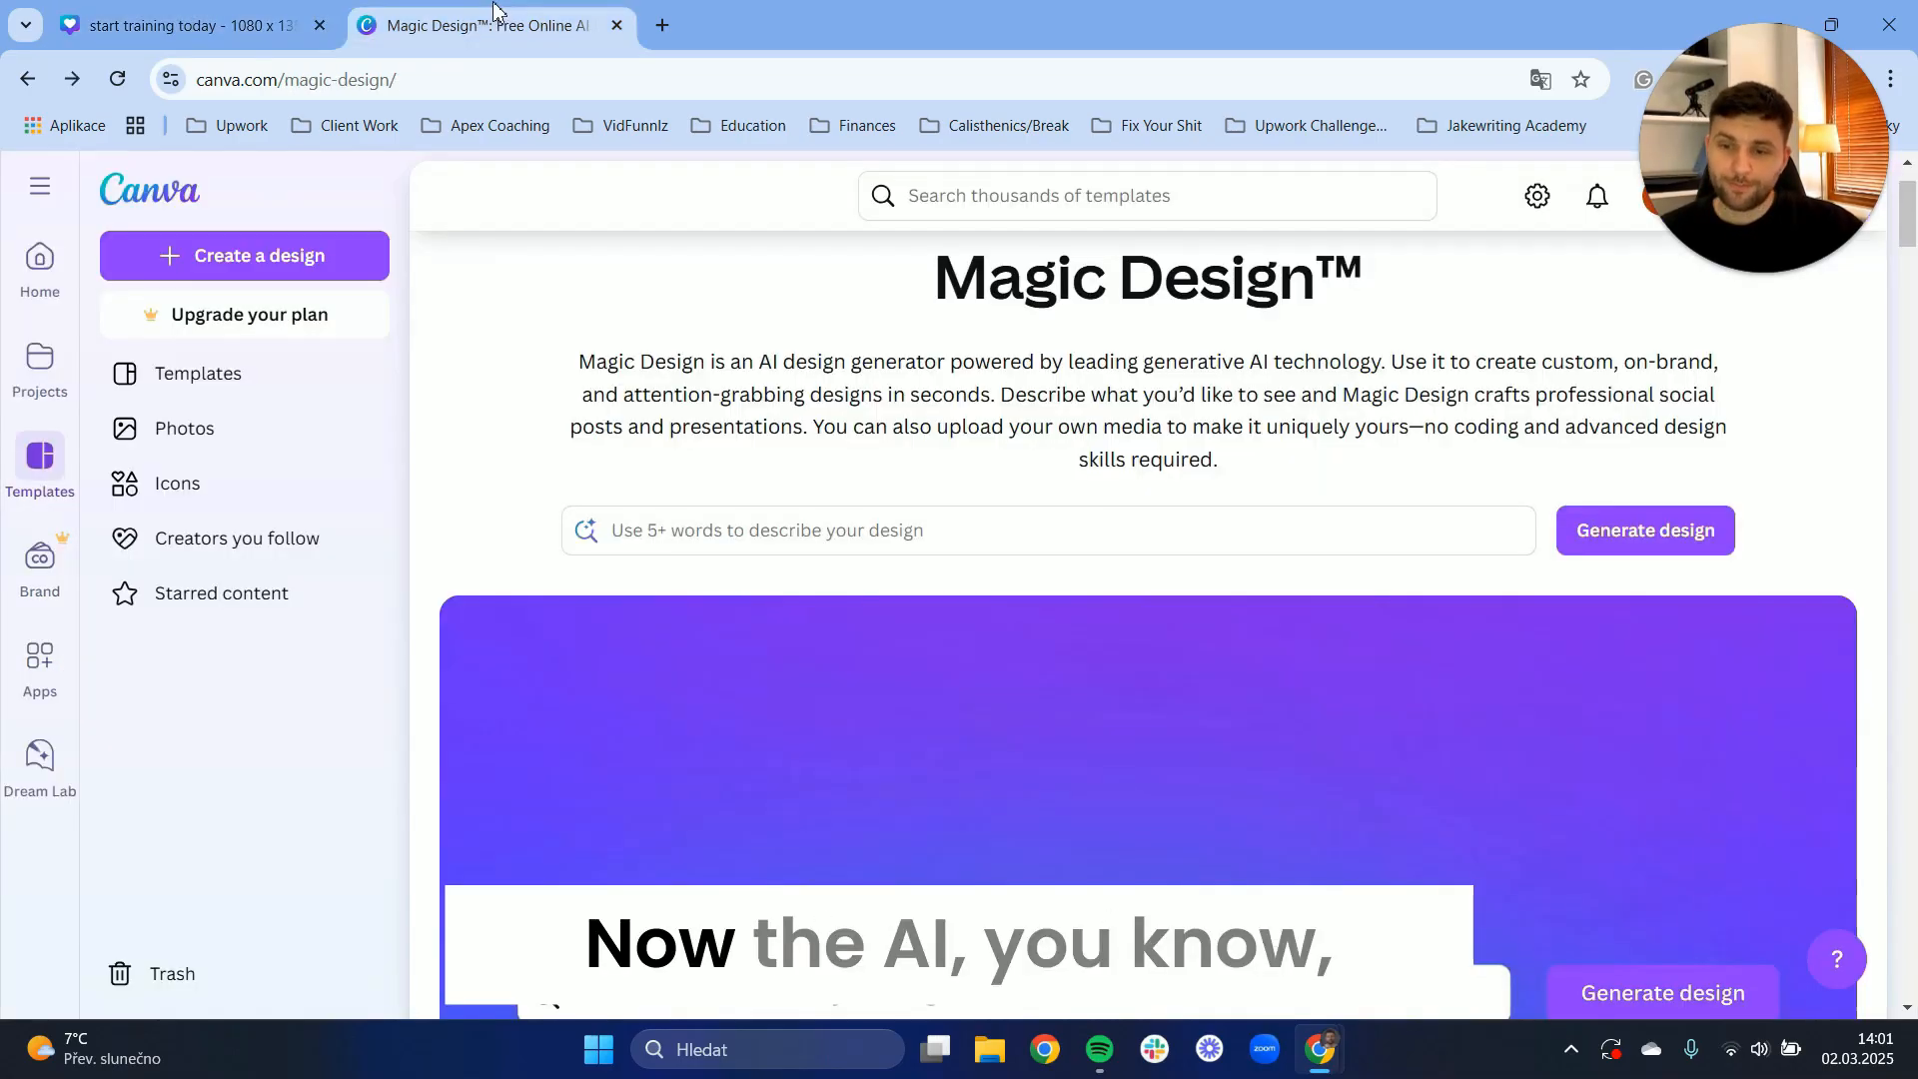
scroll(999, 496, "up", 2)
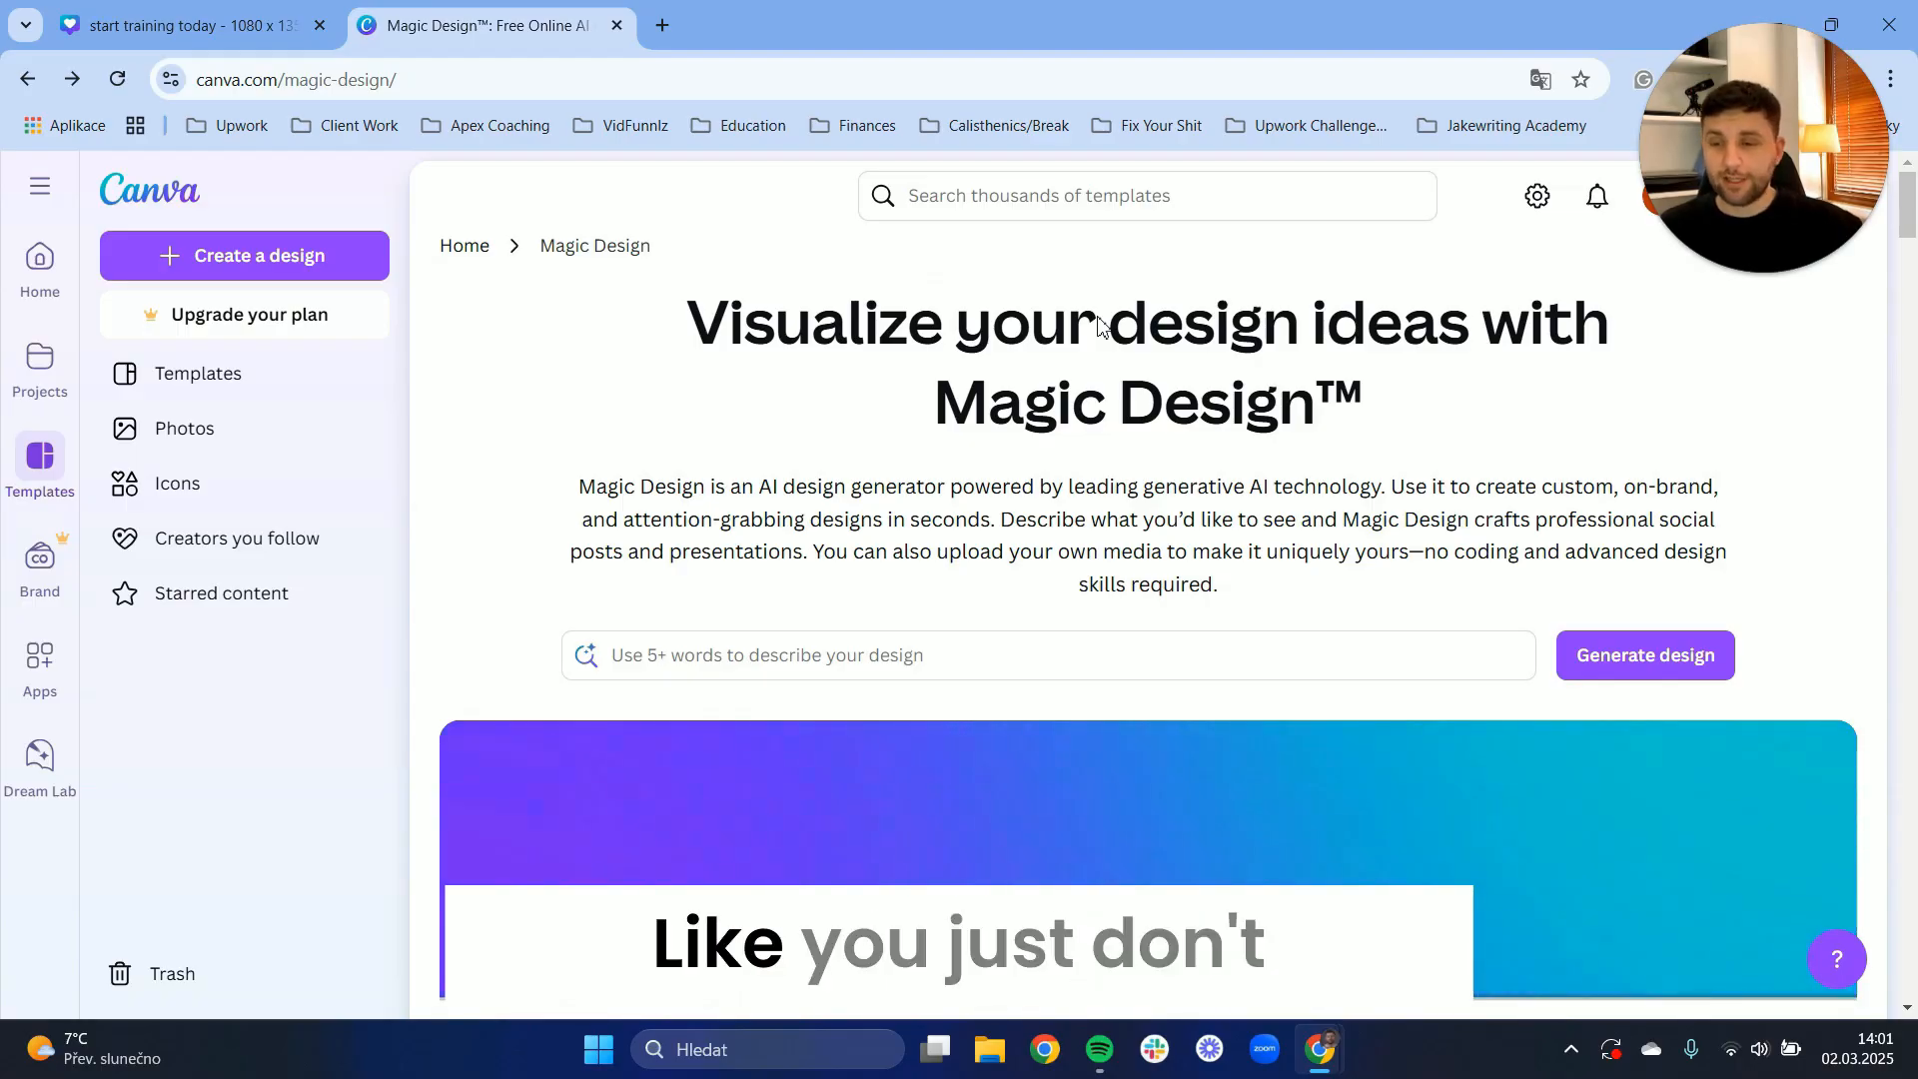
left_click(136, 14)
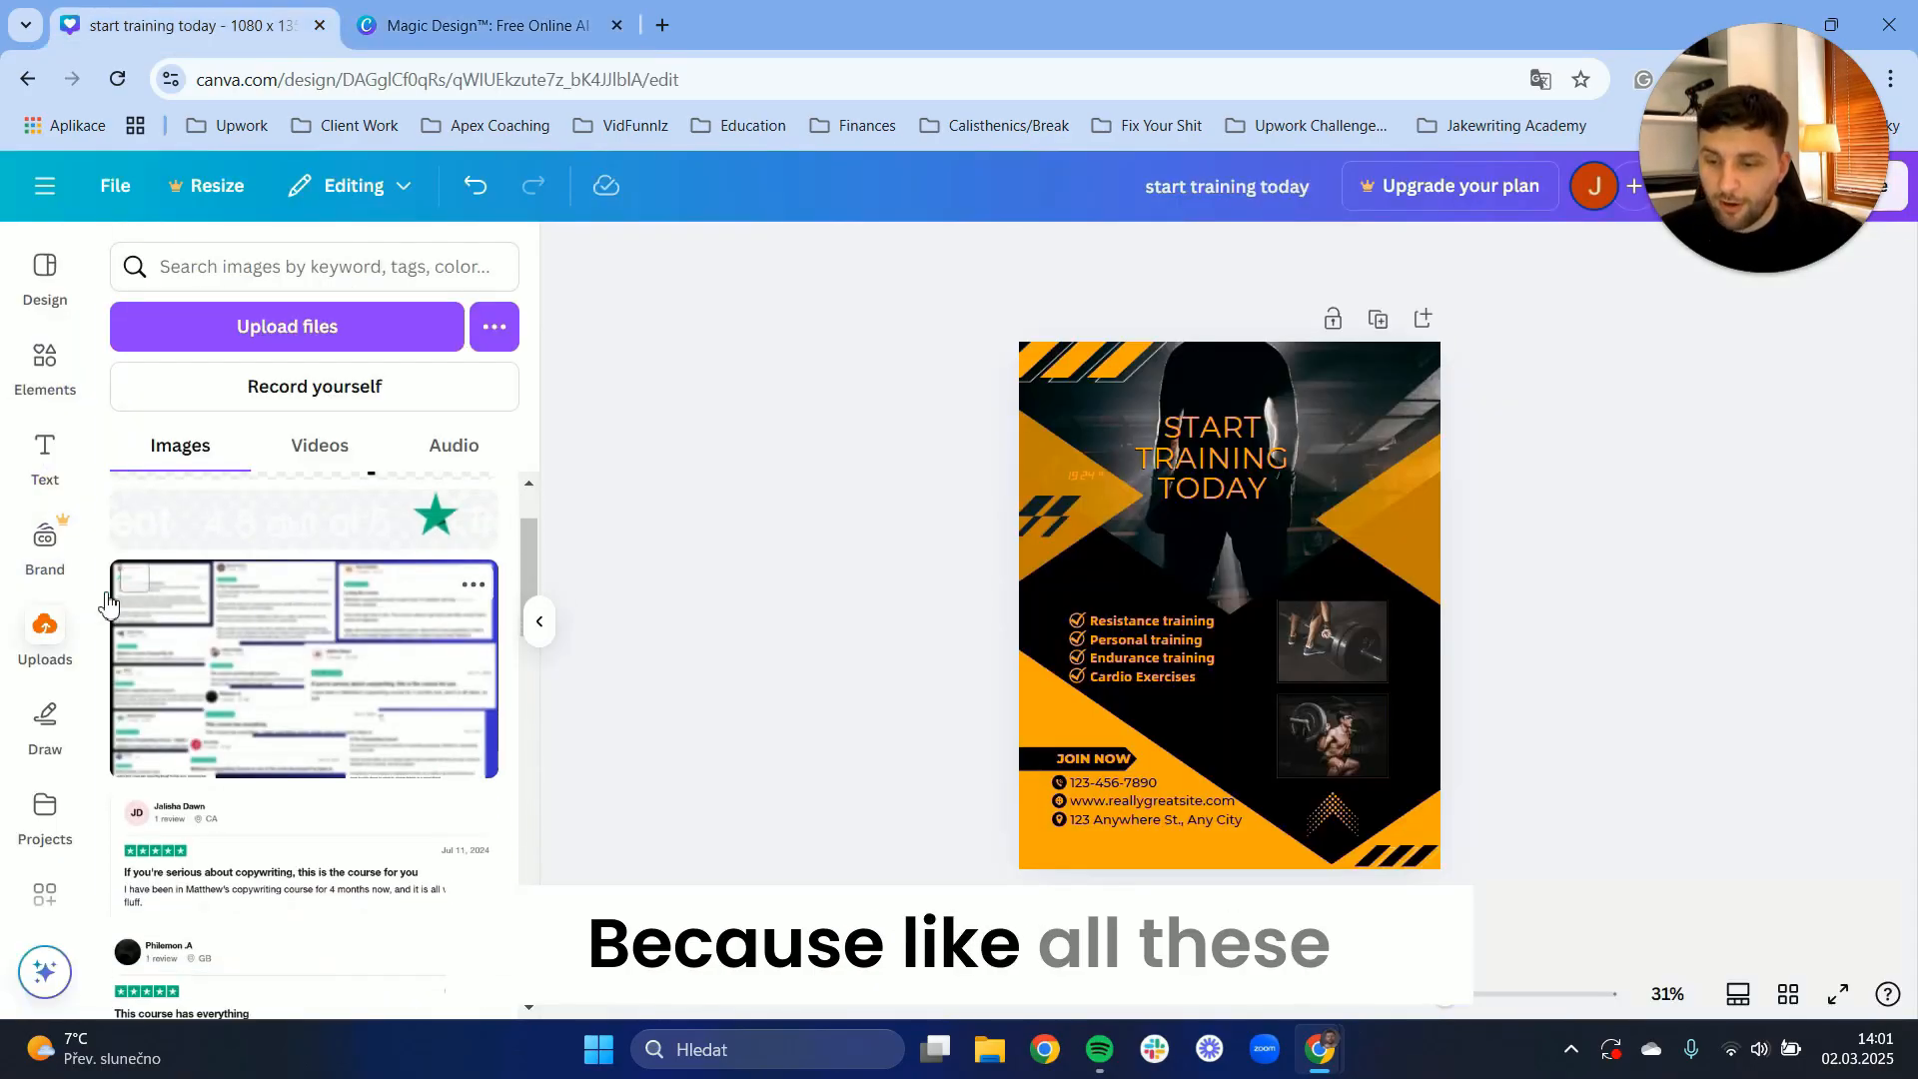
left_click(38, 269)
scroll(380, 584, "down", 10)
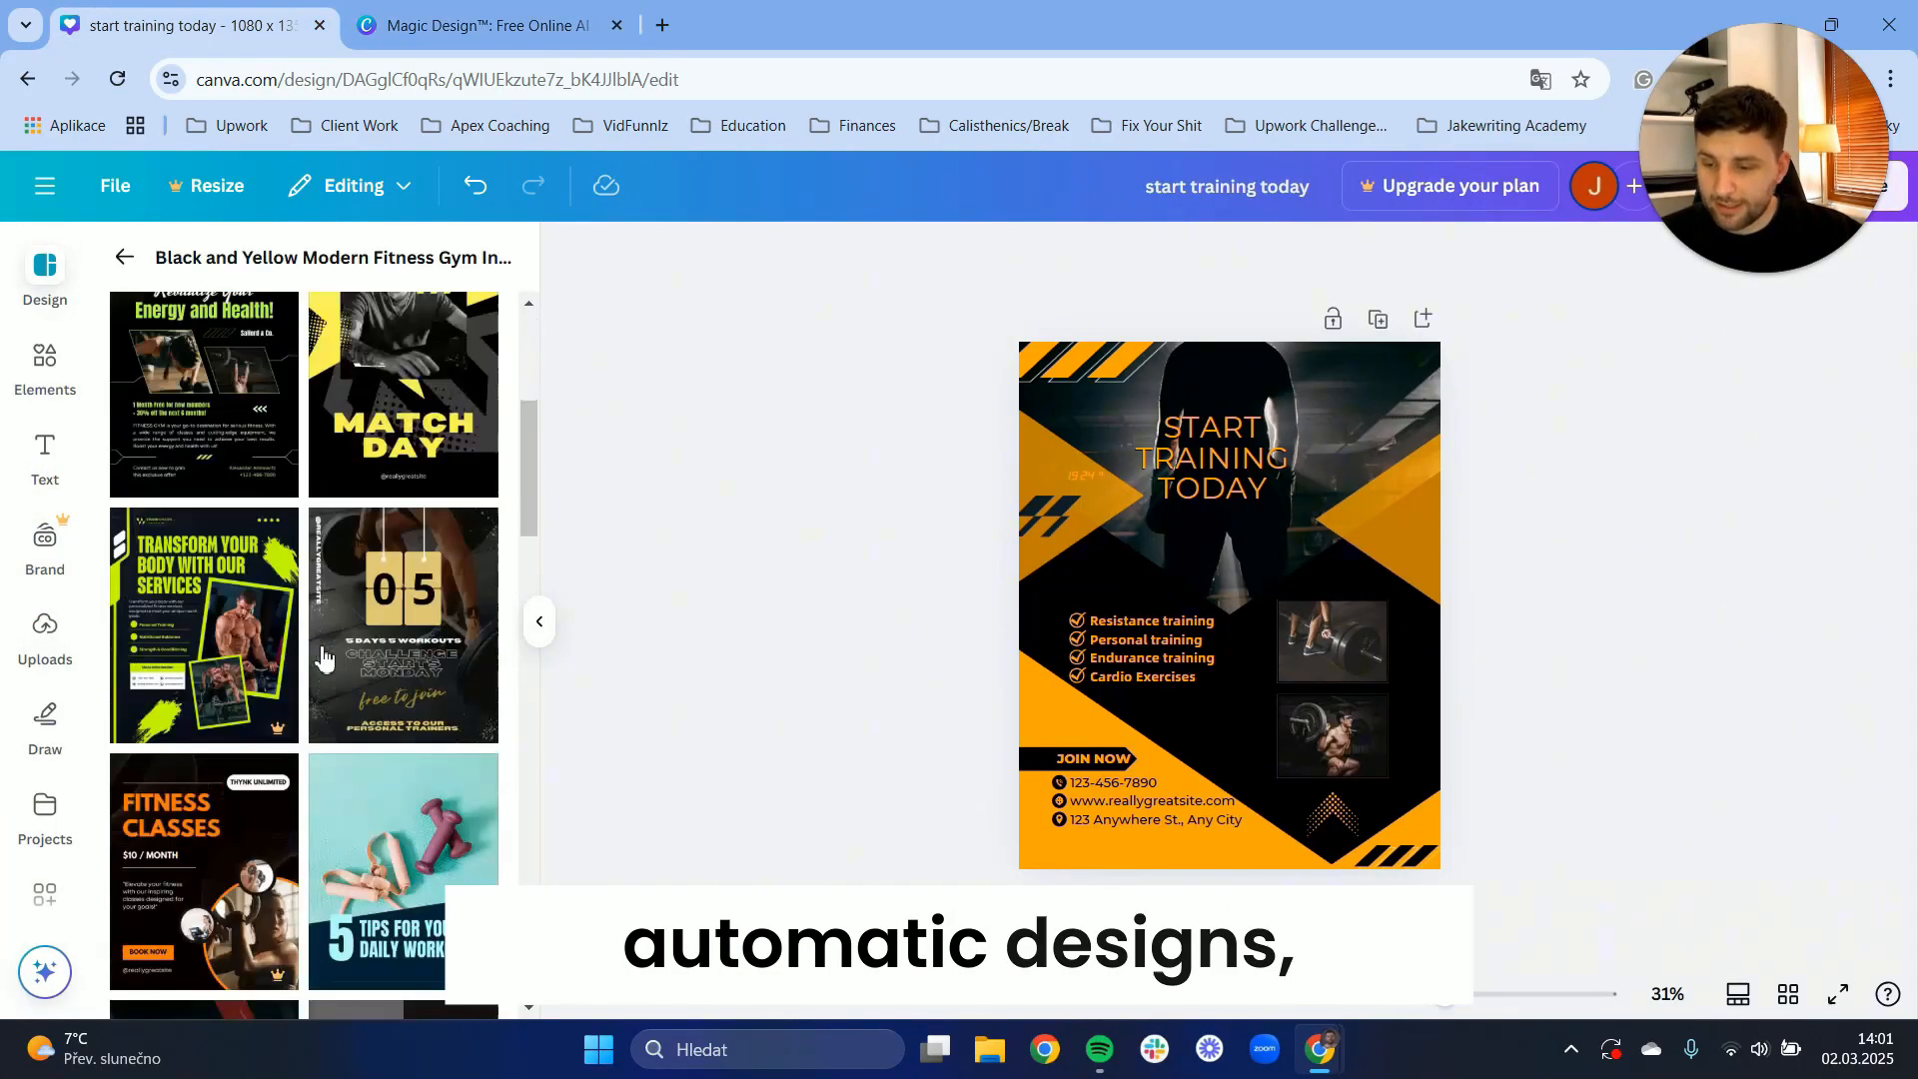
scroll(379, 584, "up", 2)
scroll(192, 595, "down", 12)
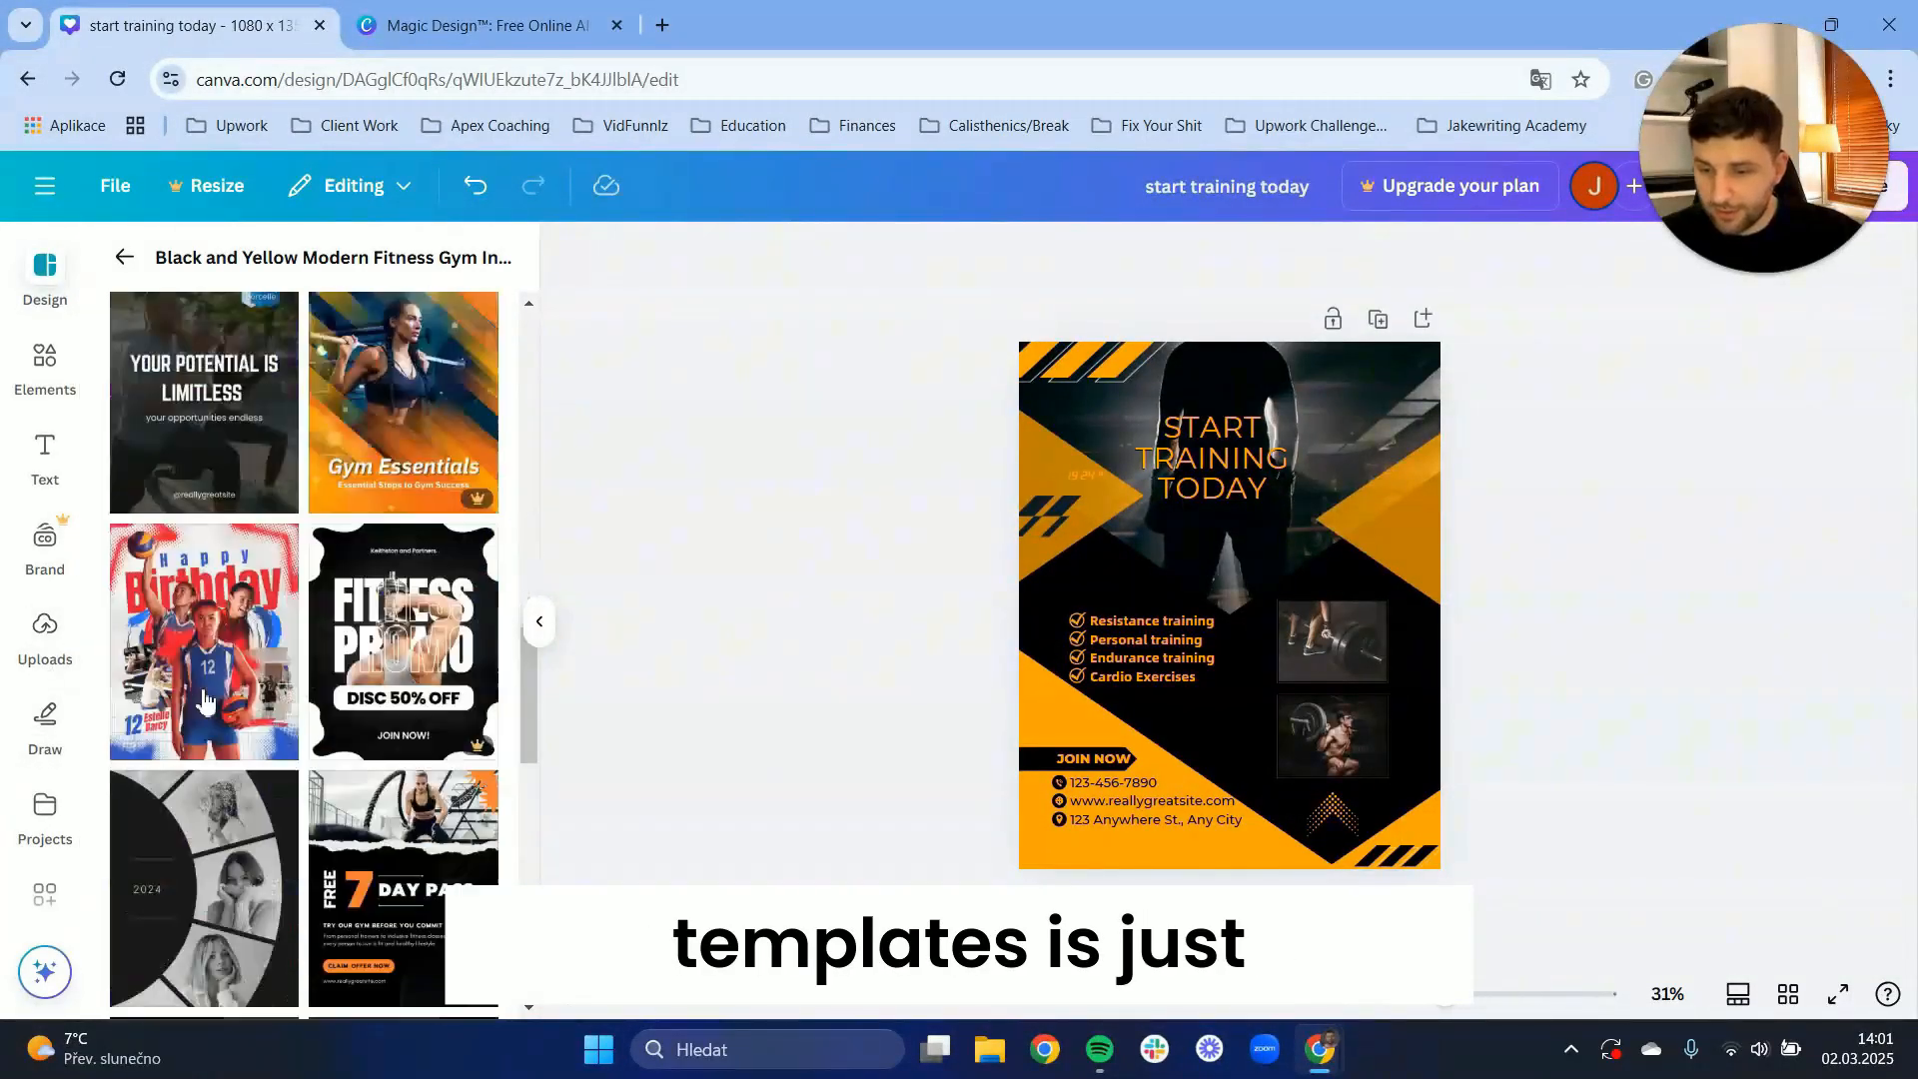
Generate Magic Design suggestions from the description "spiderman flying in the town escaping villains"
left_click(480, 25)
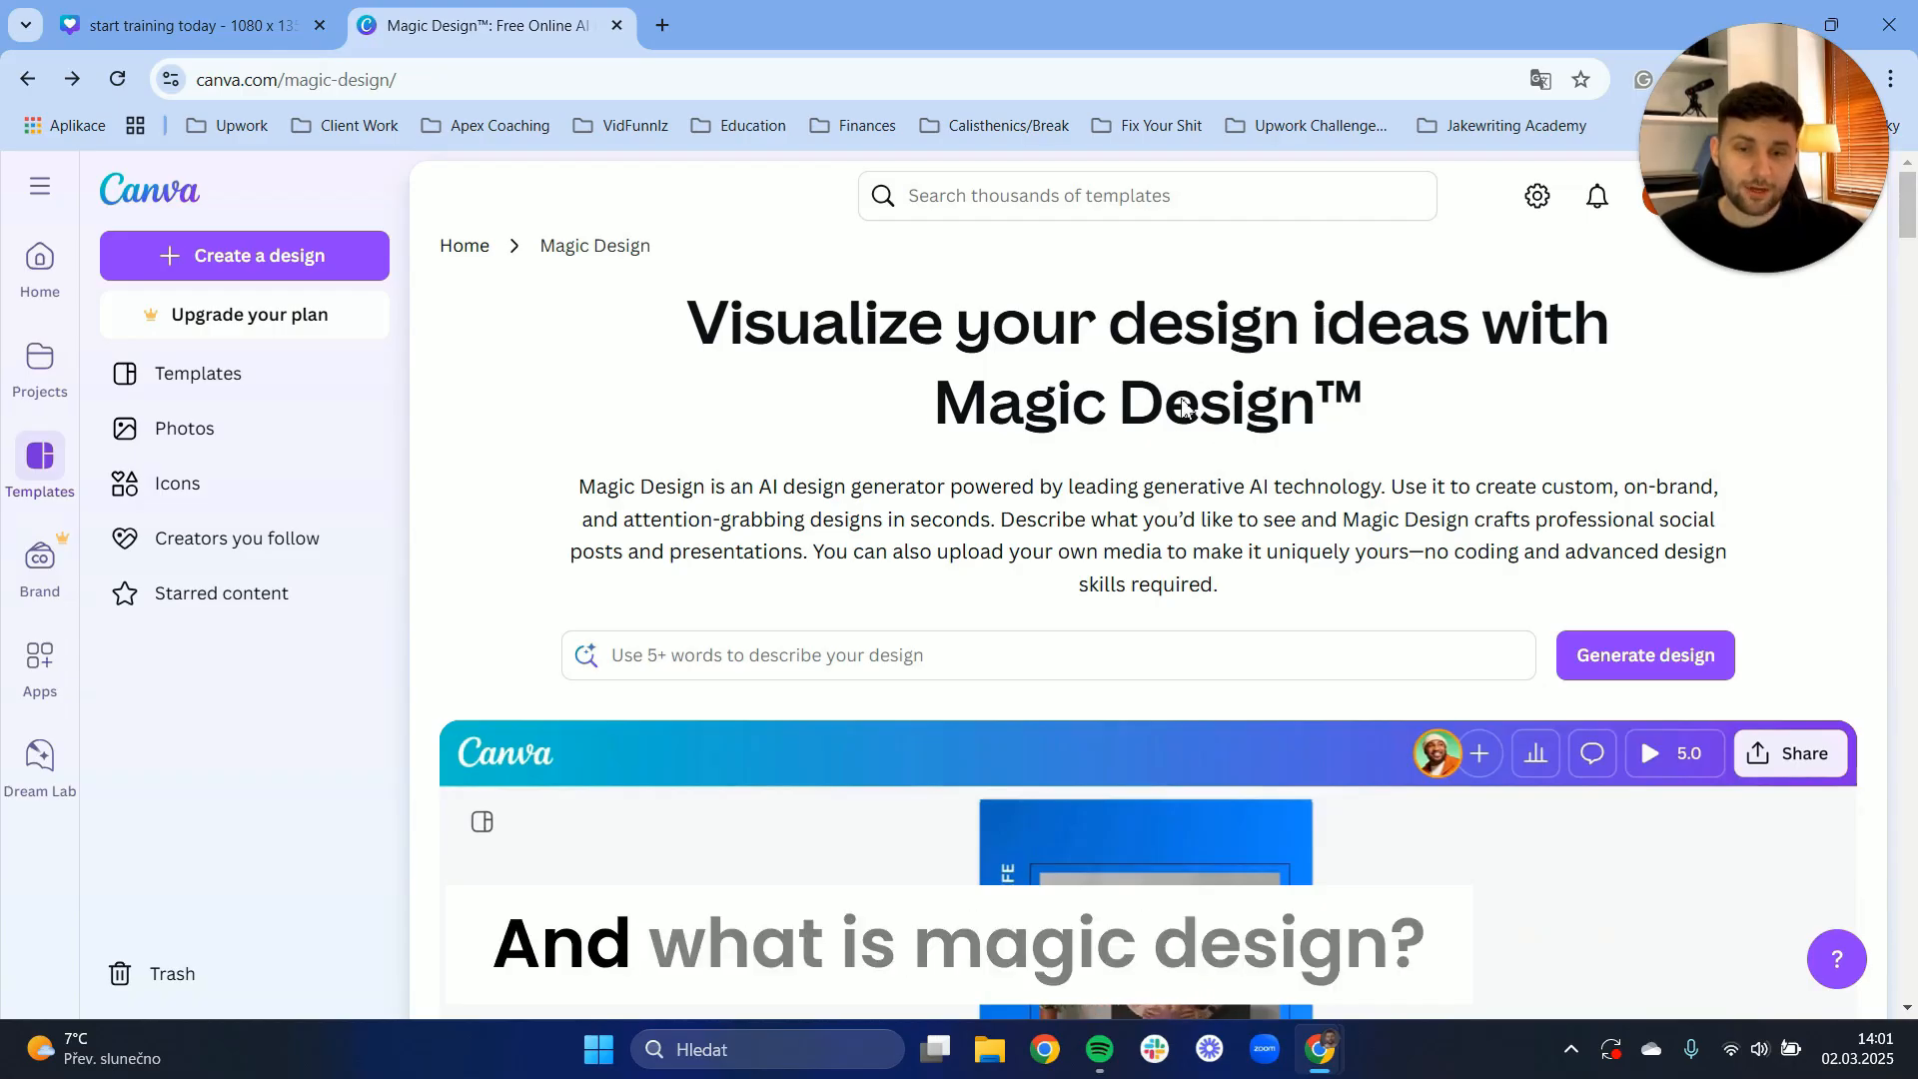
scroll(1025, 397, "down", 1)
scroll(1028, 480, "up", 1)
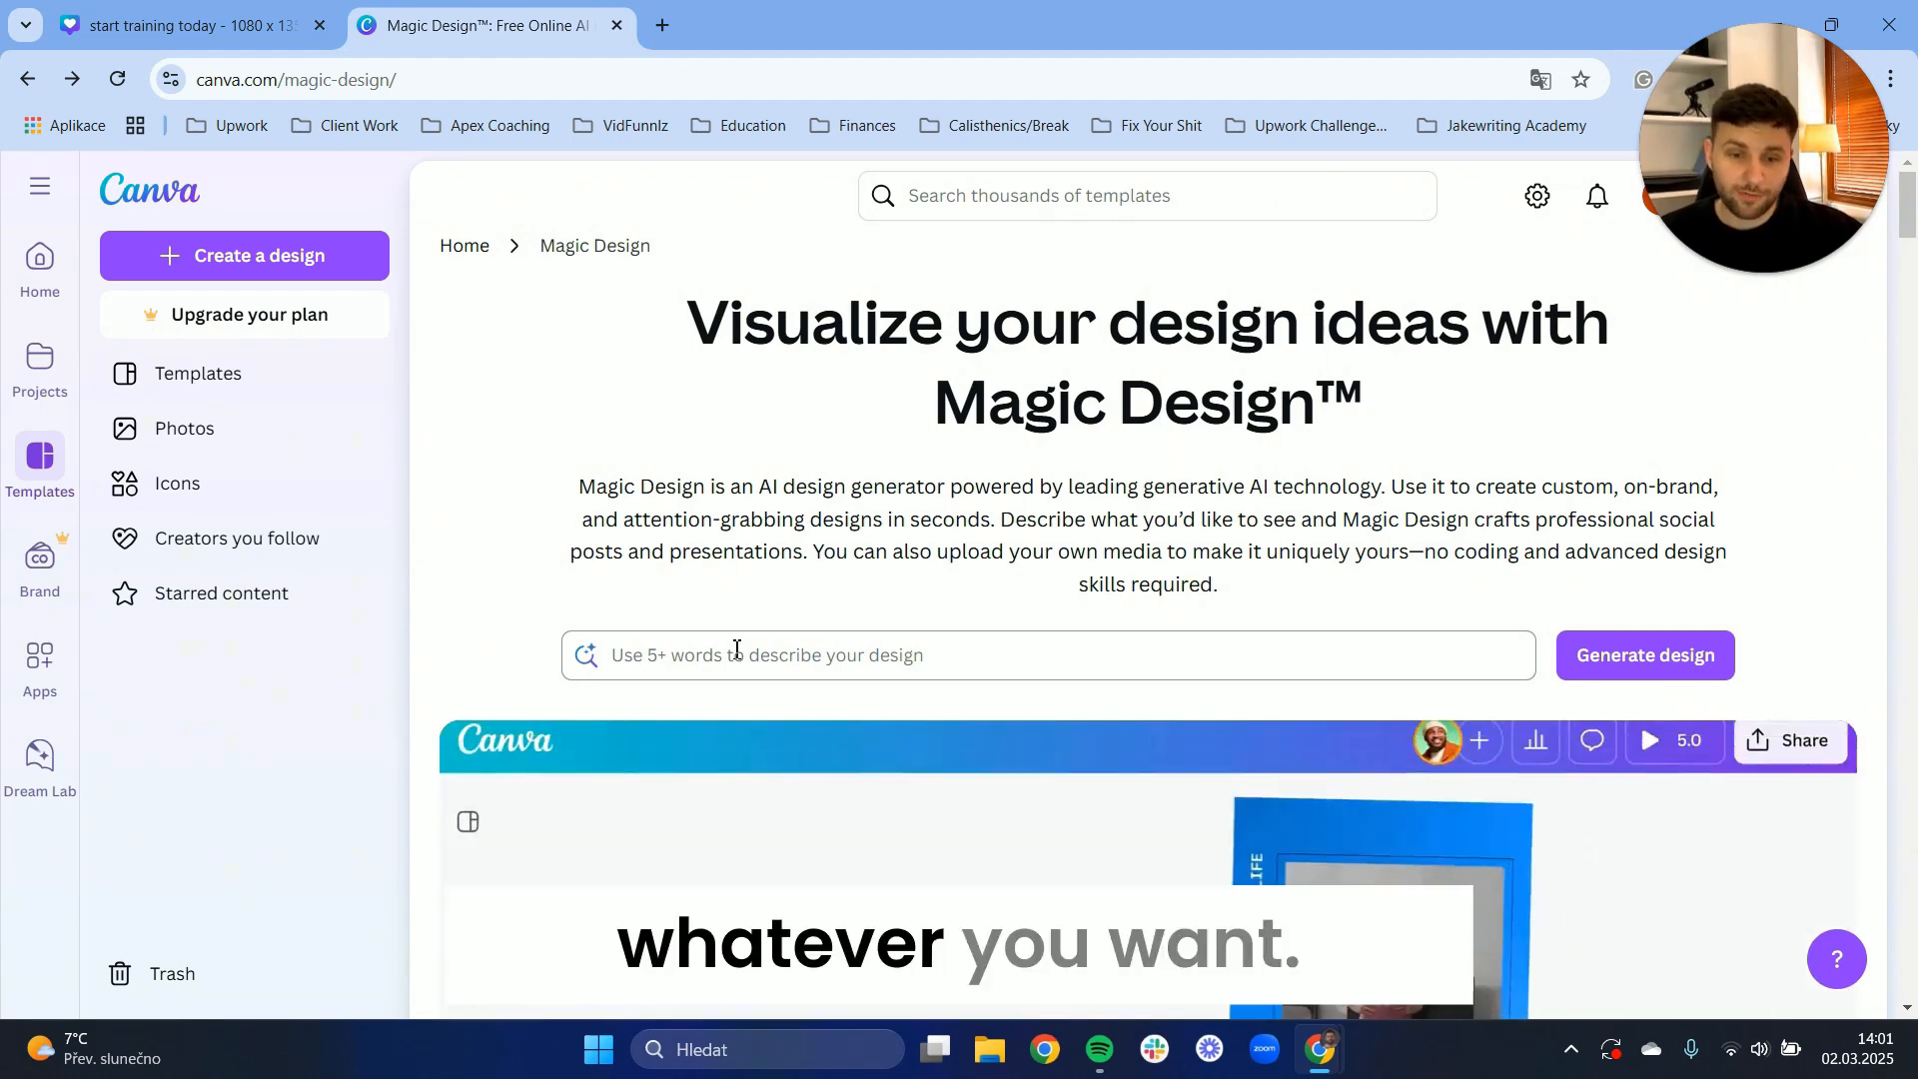
scroll(736, 650, "down", 1)
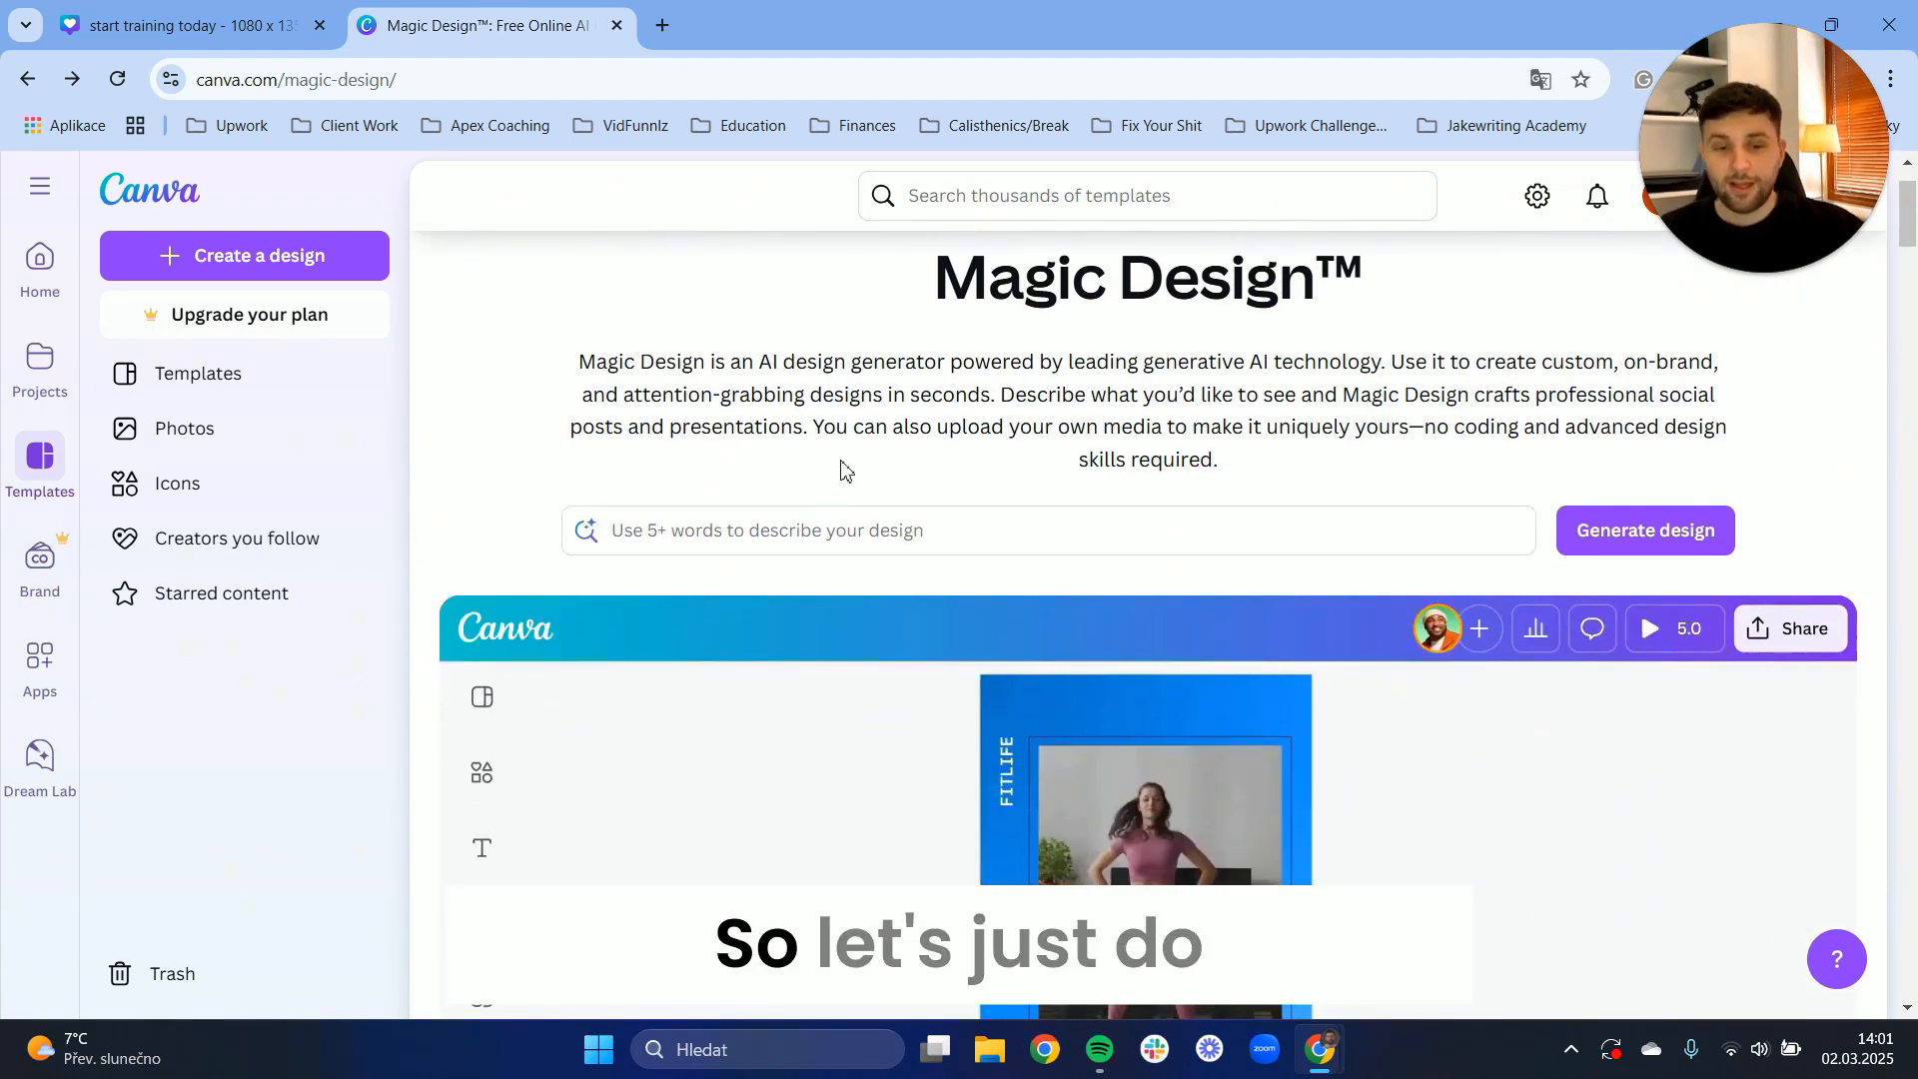
left_click(788, 551)
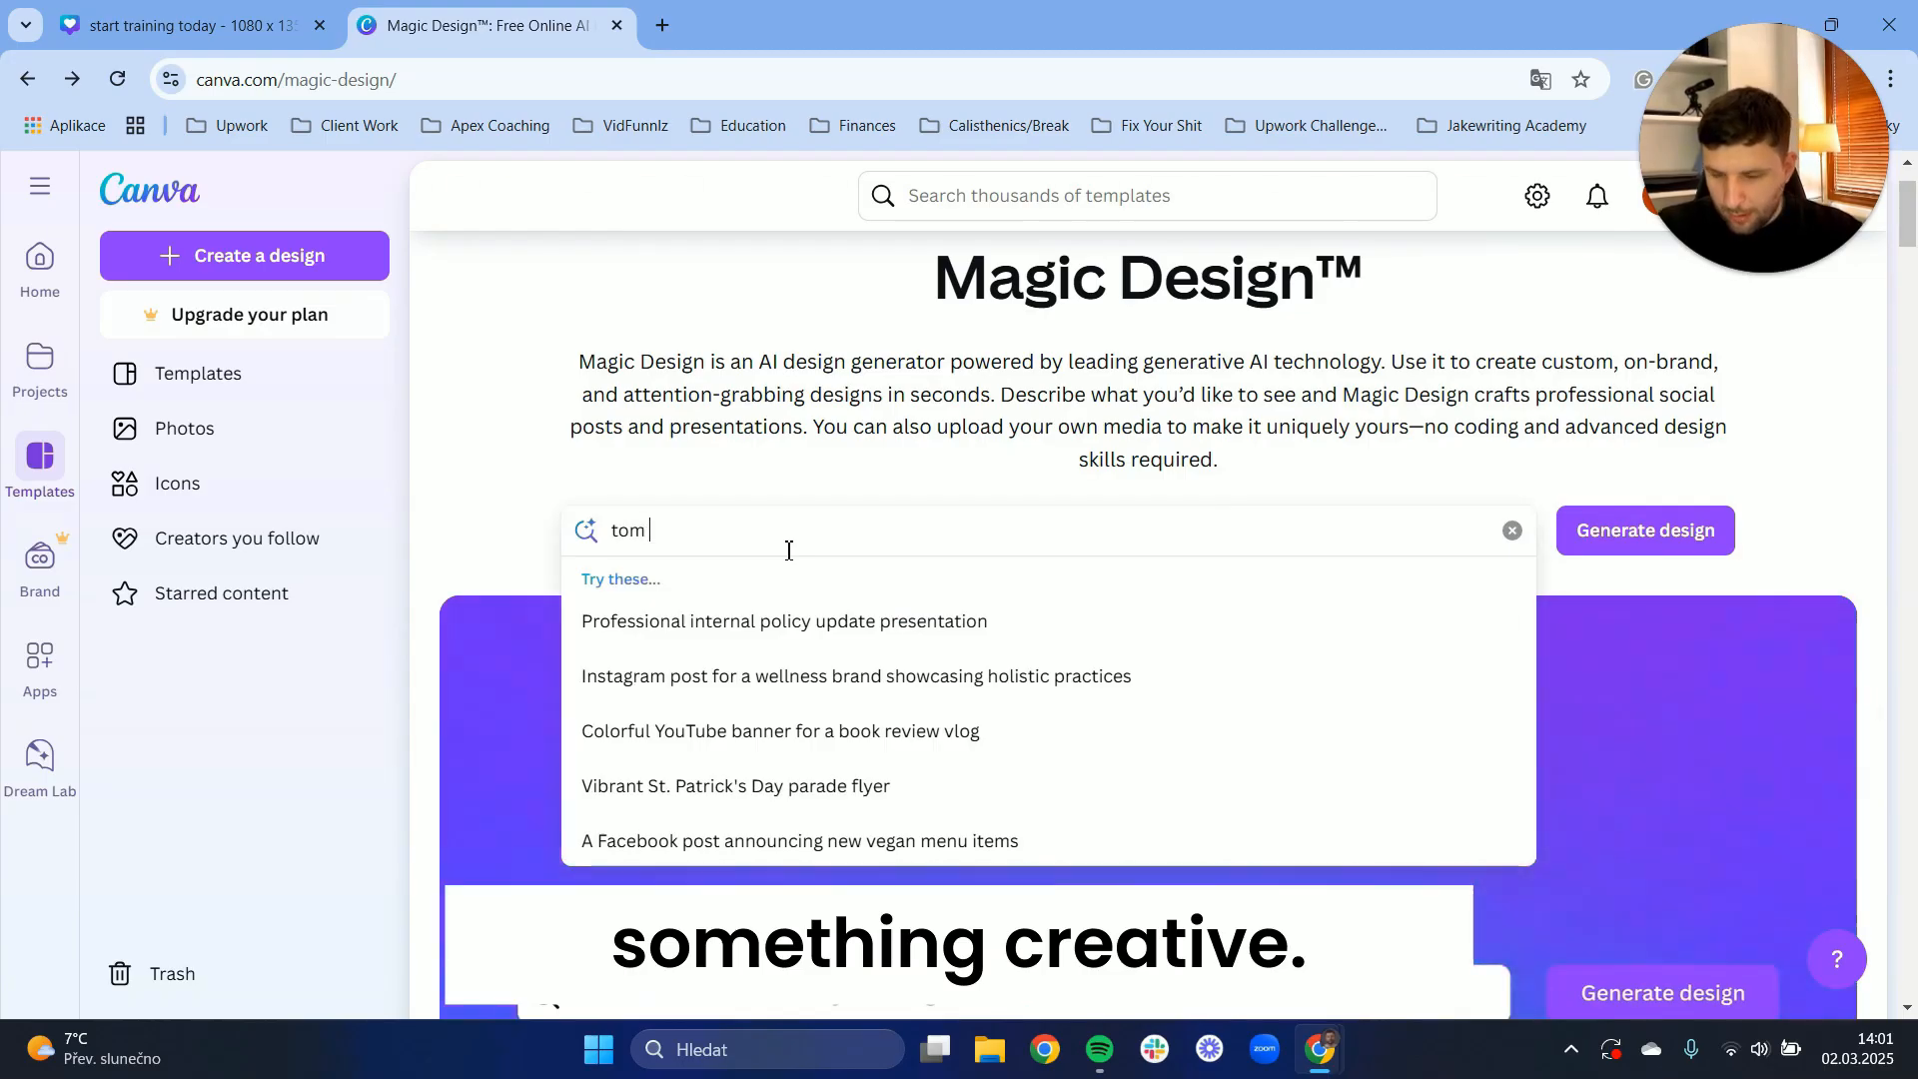
key("BackSpace")
key("BackSpace")
key("BackSpace")
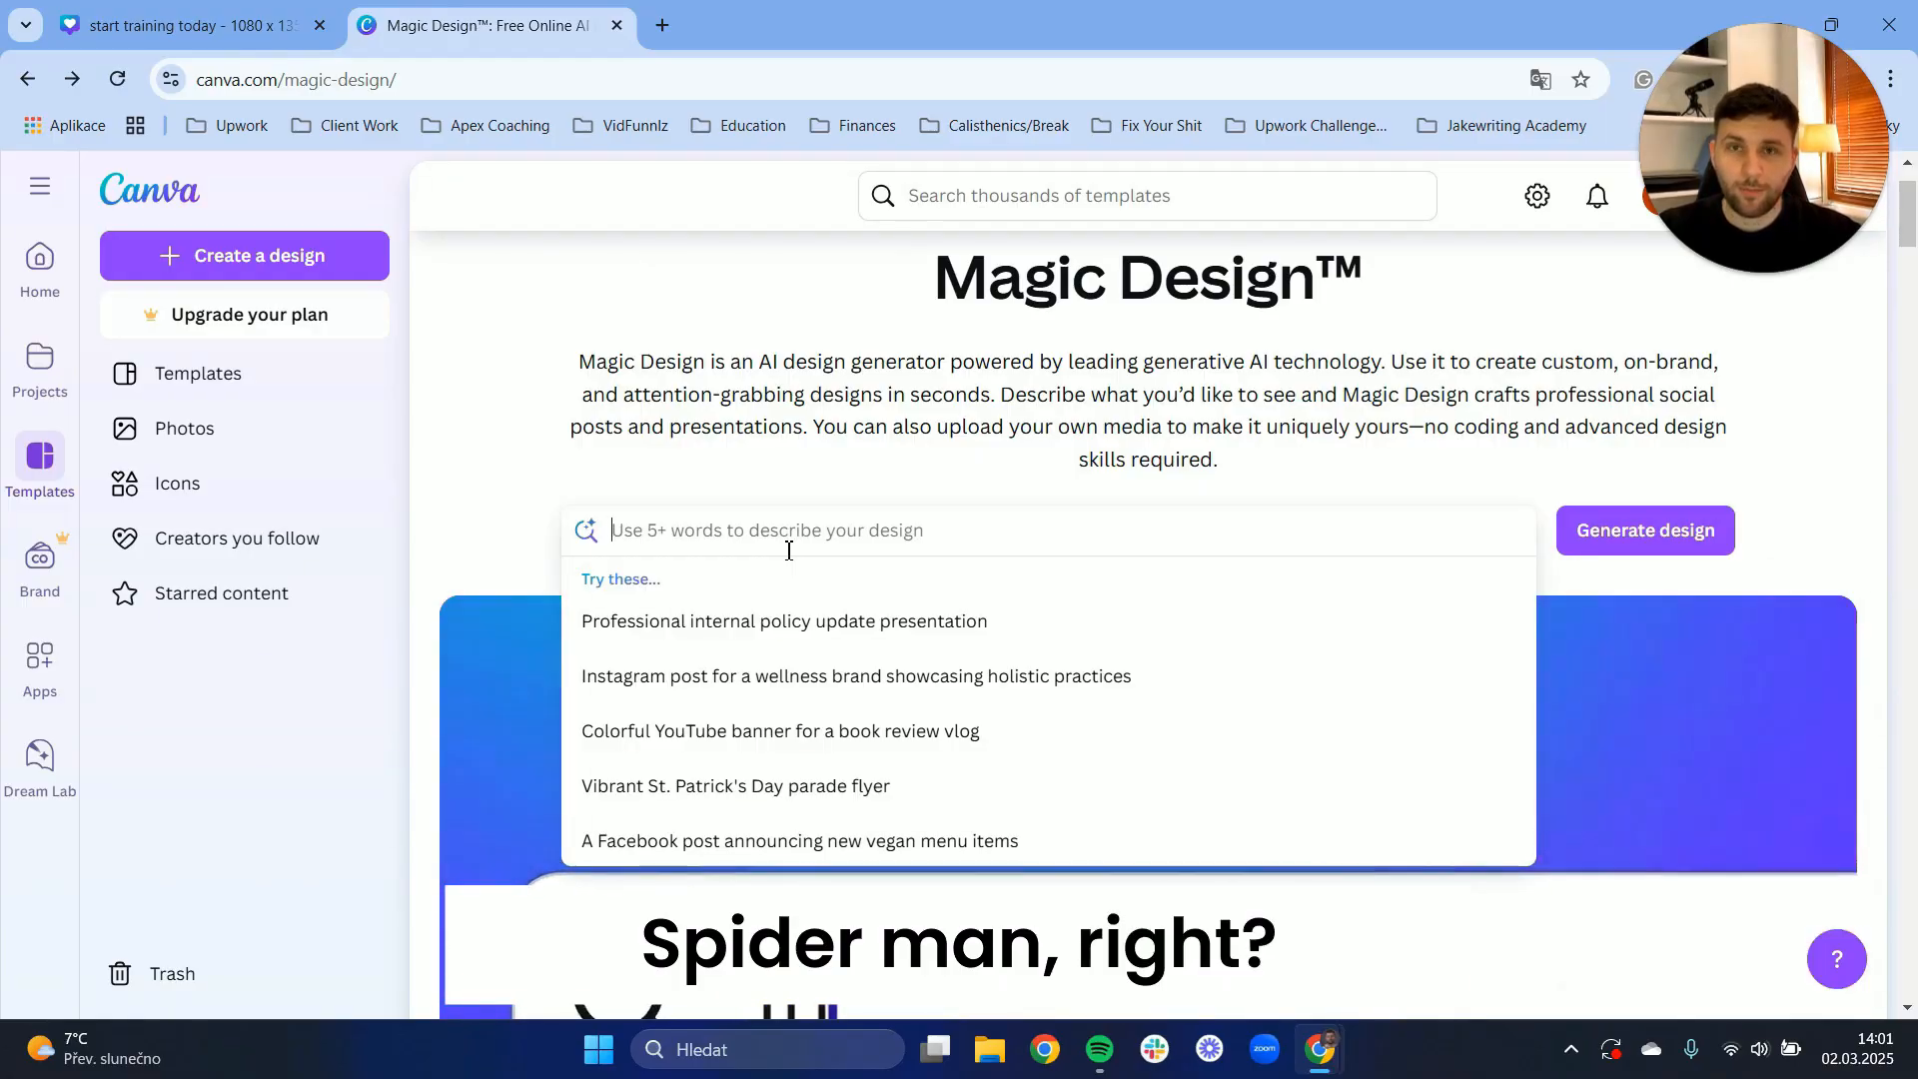
type("spiderman flying")
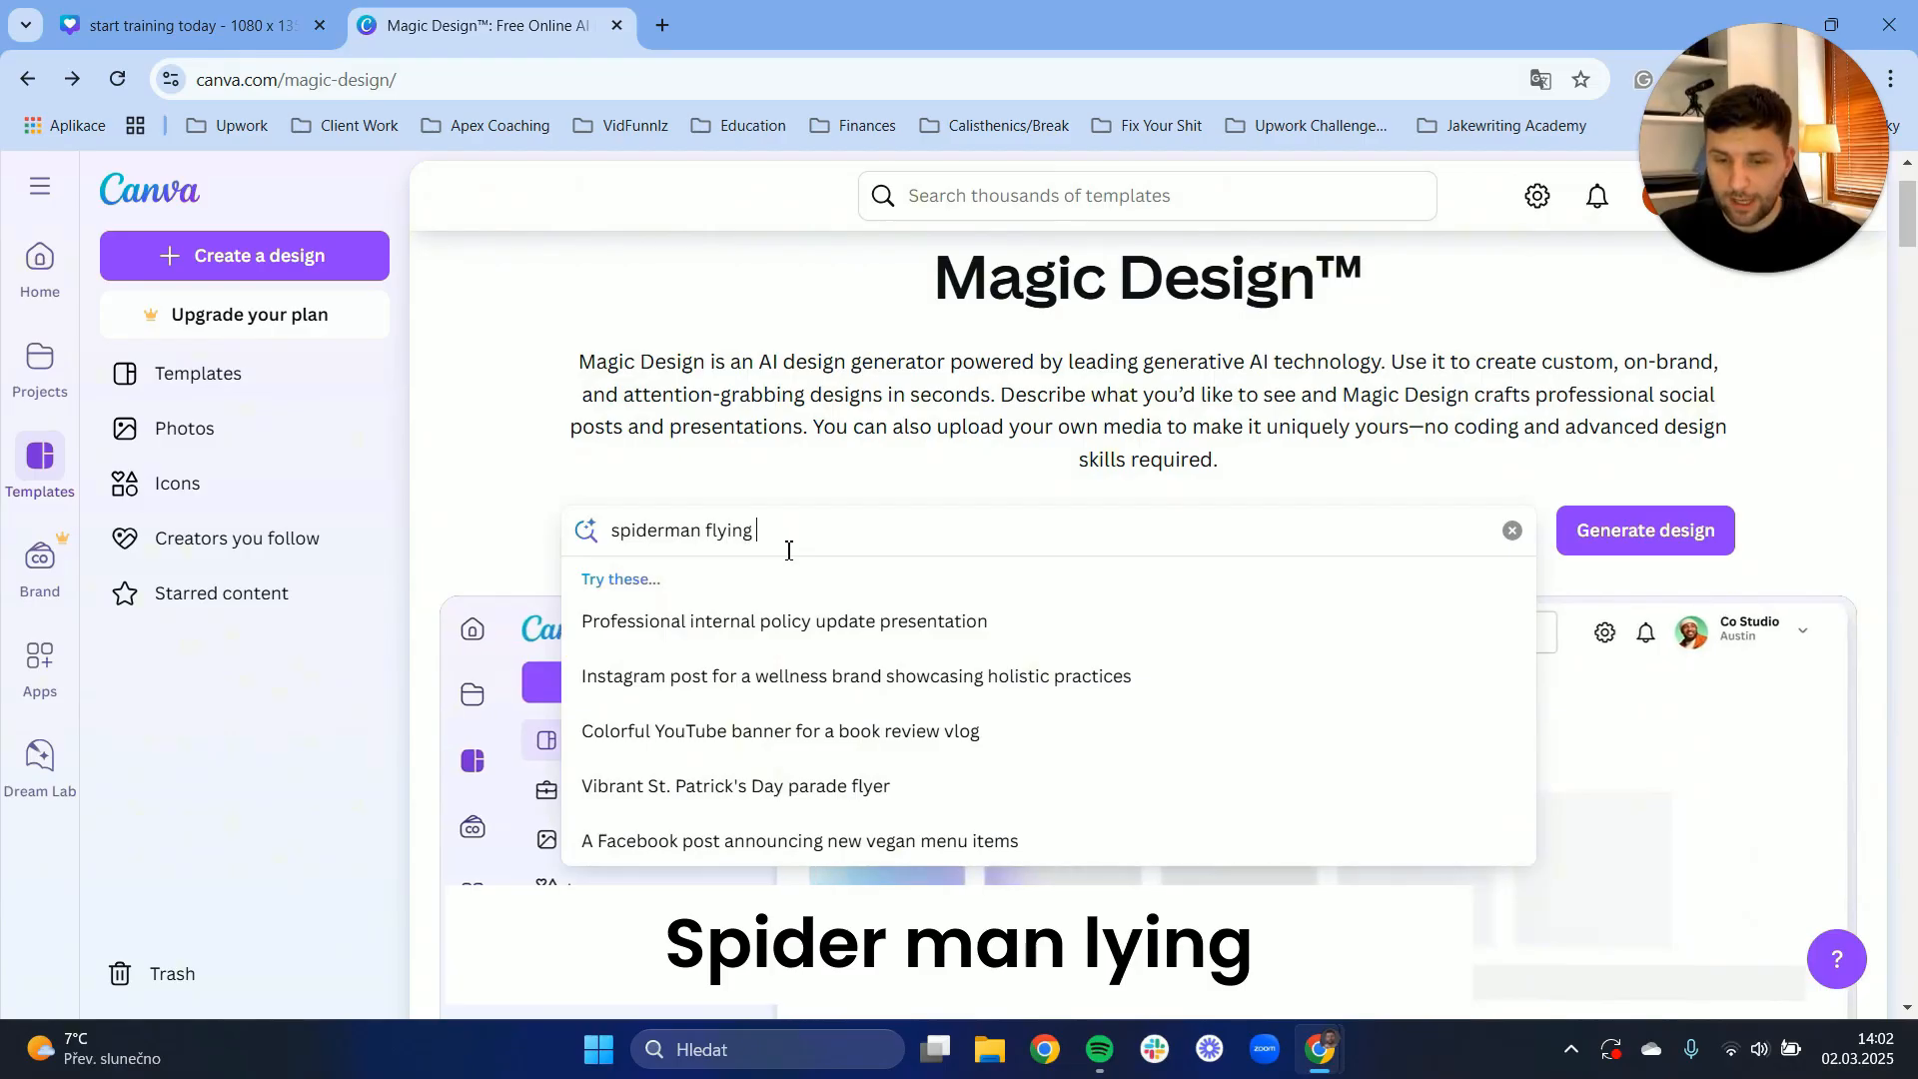
type(" in ")
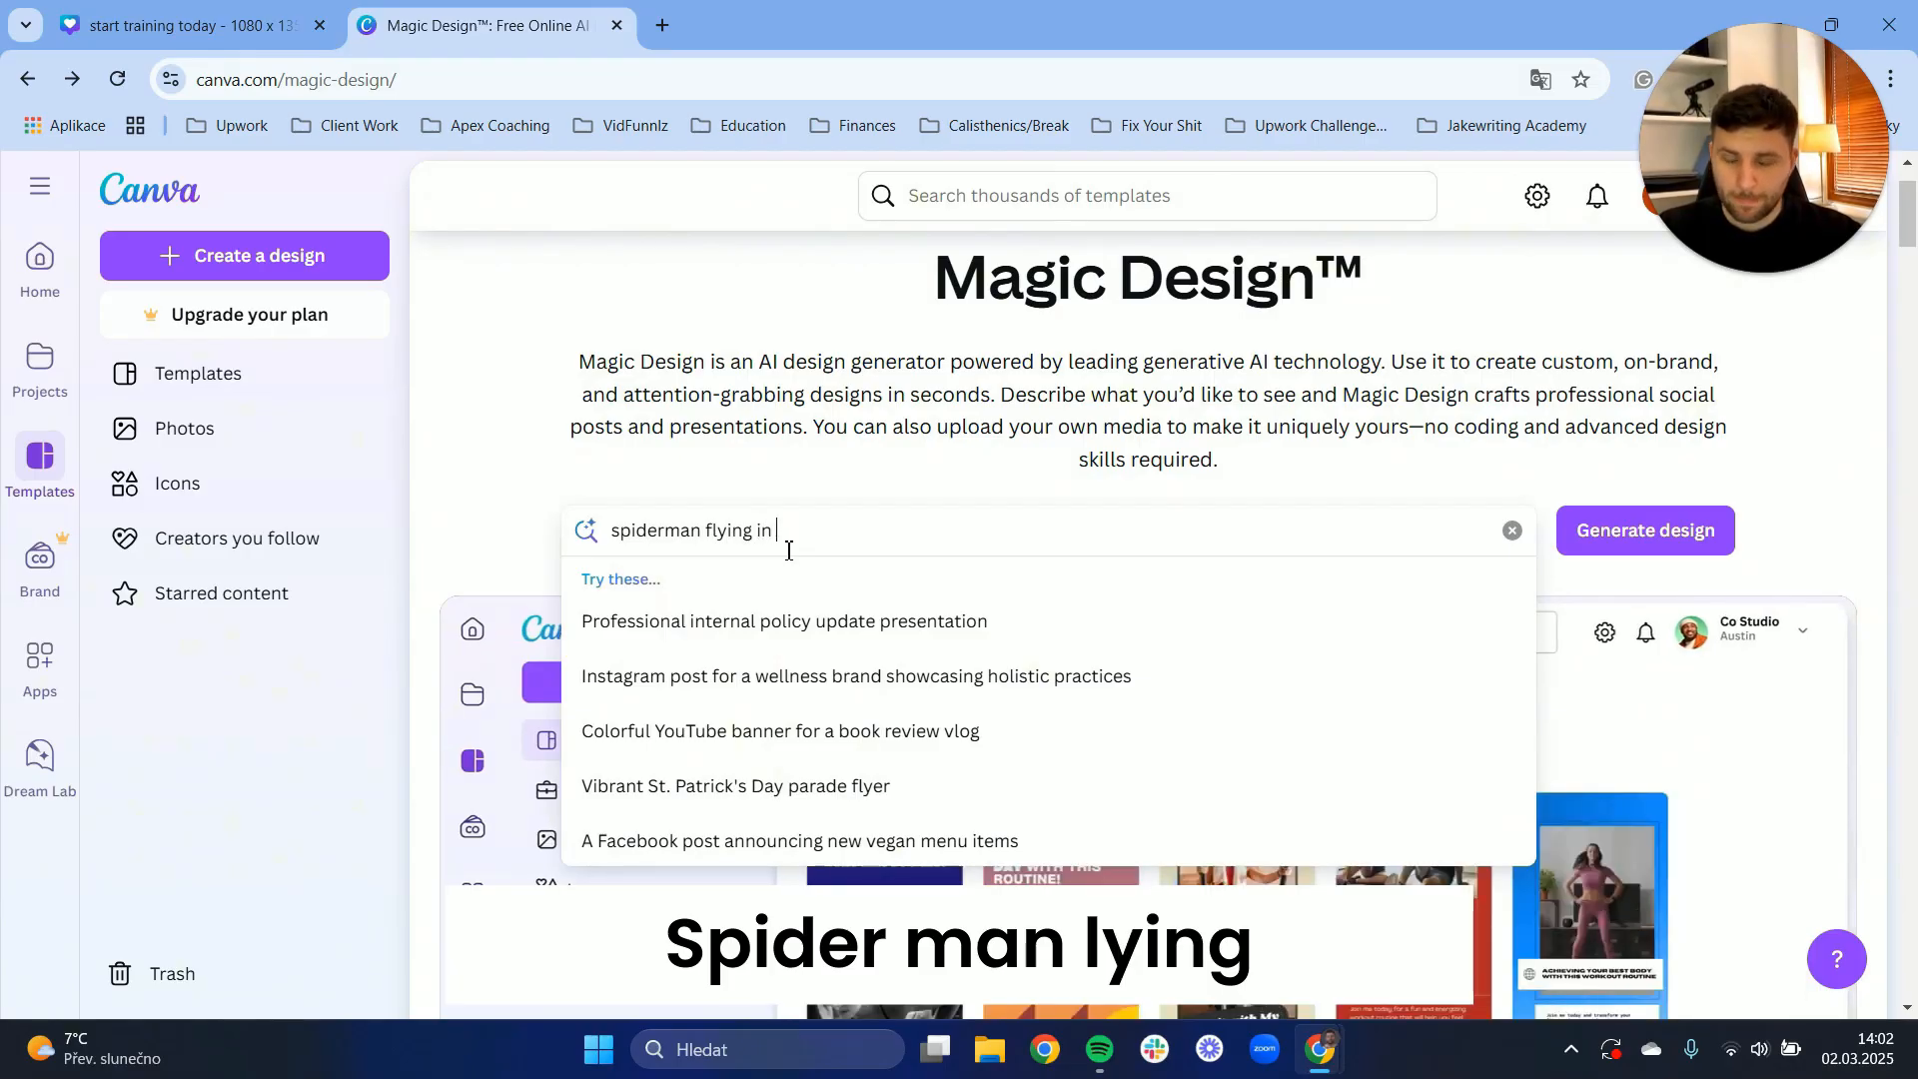
type("the town es")
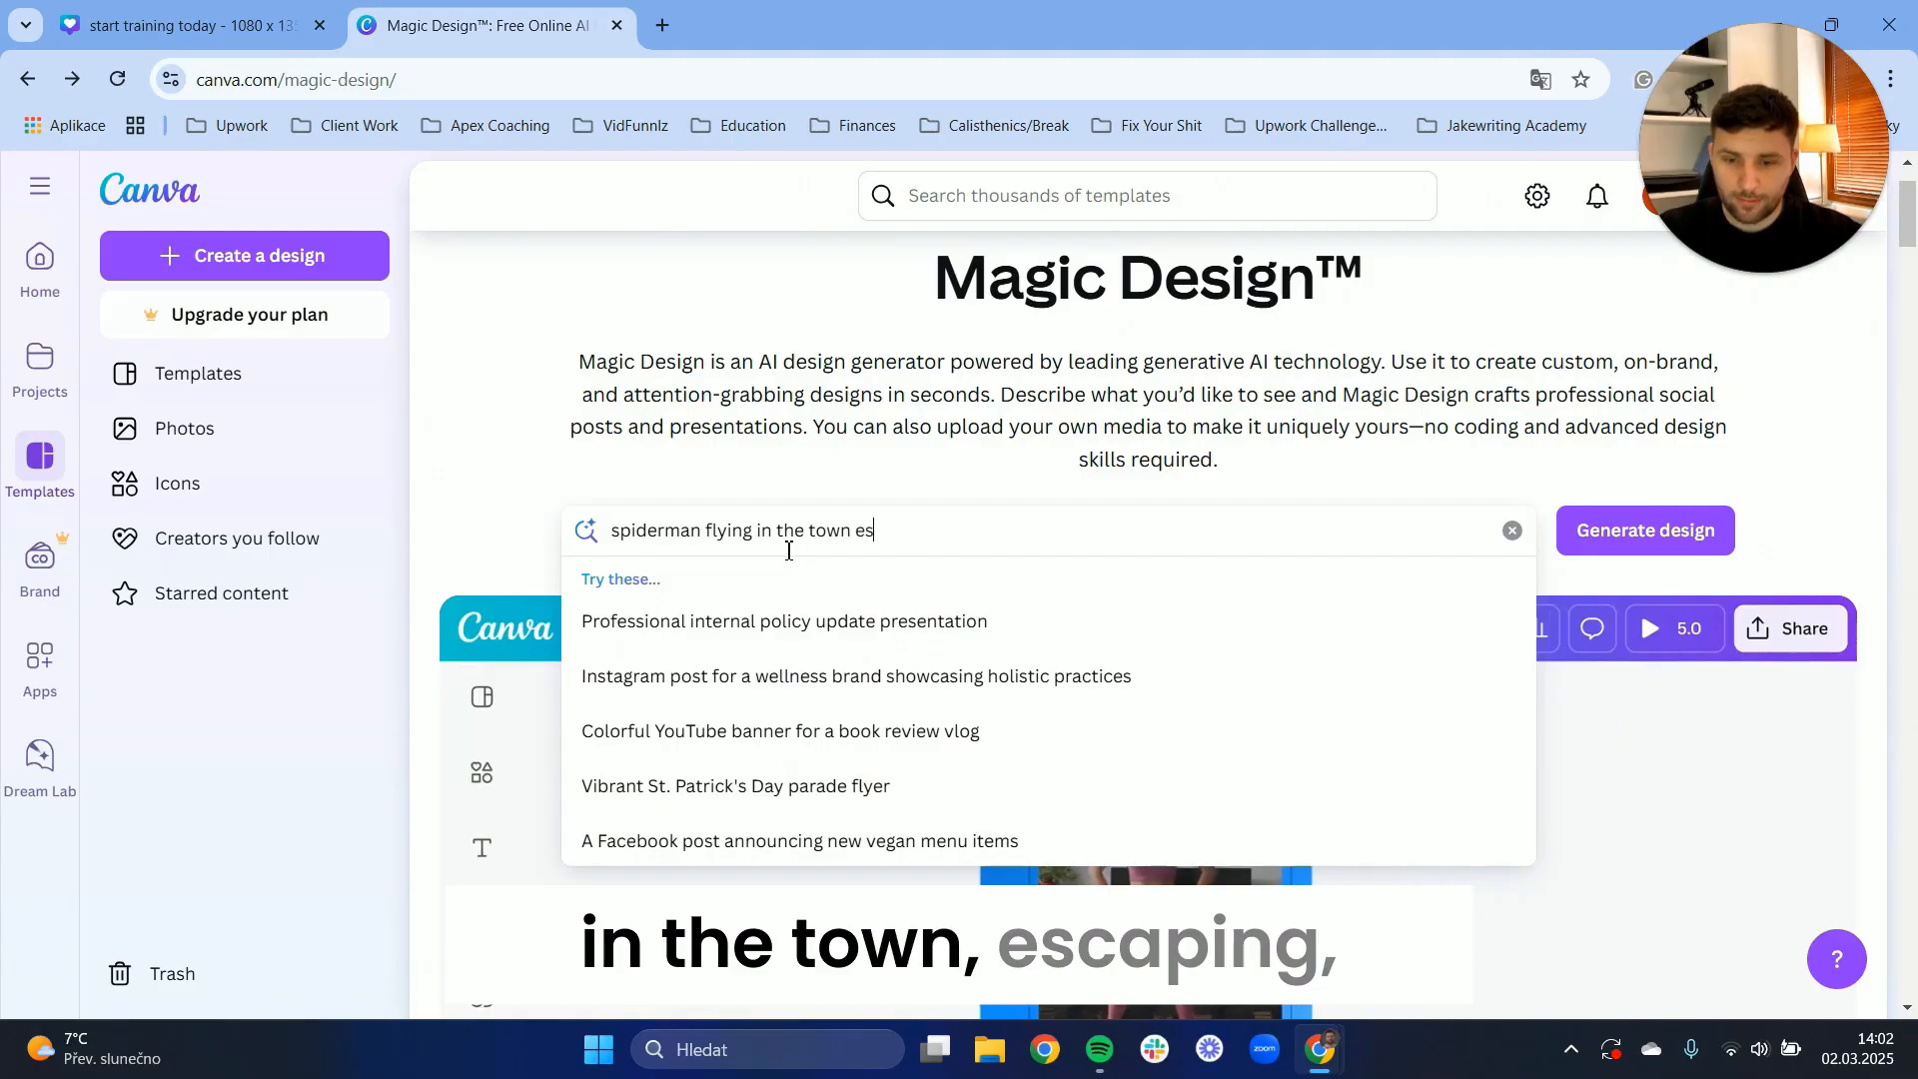
type("caping villains")
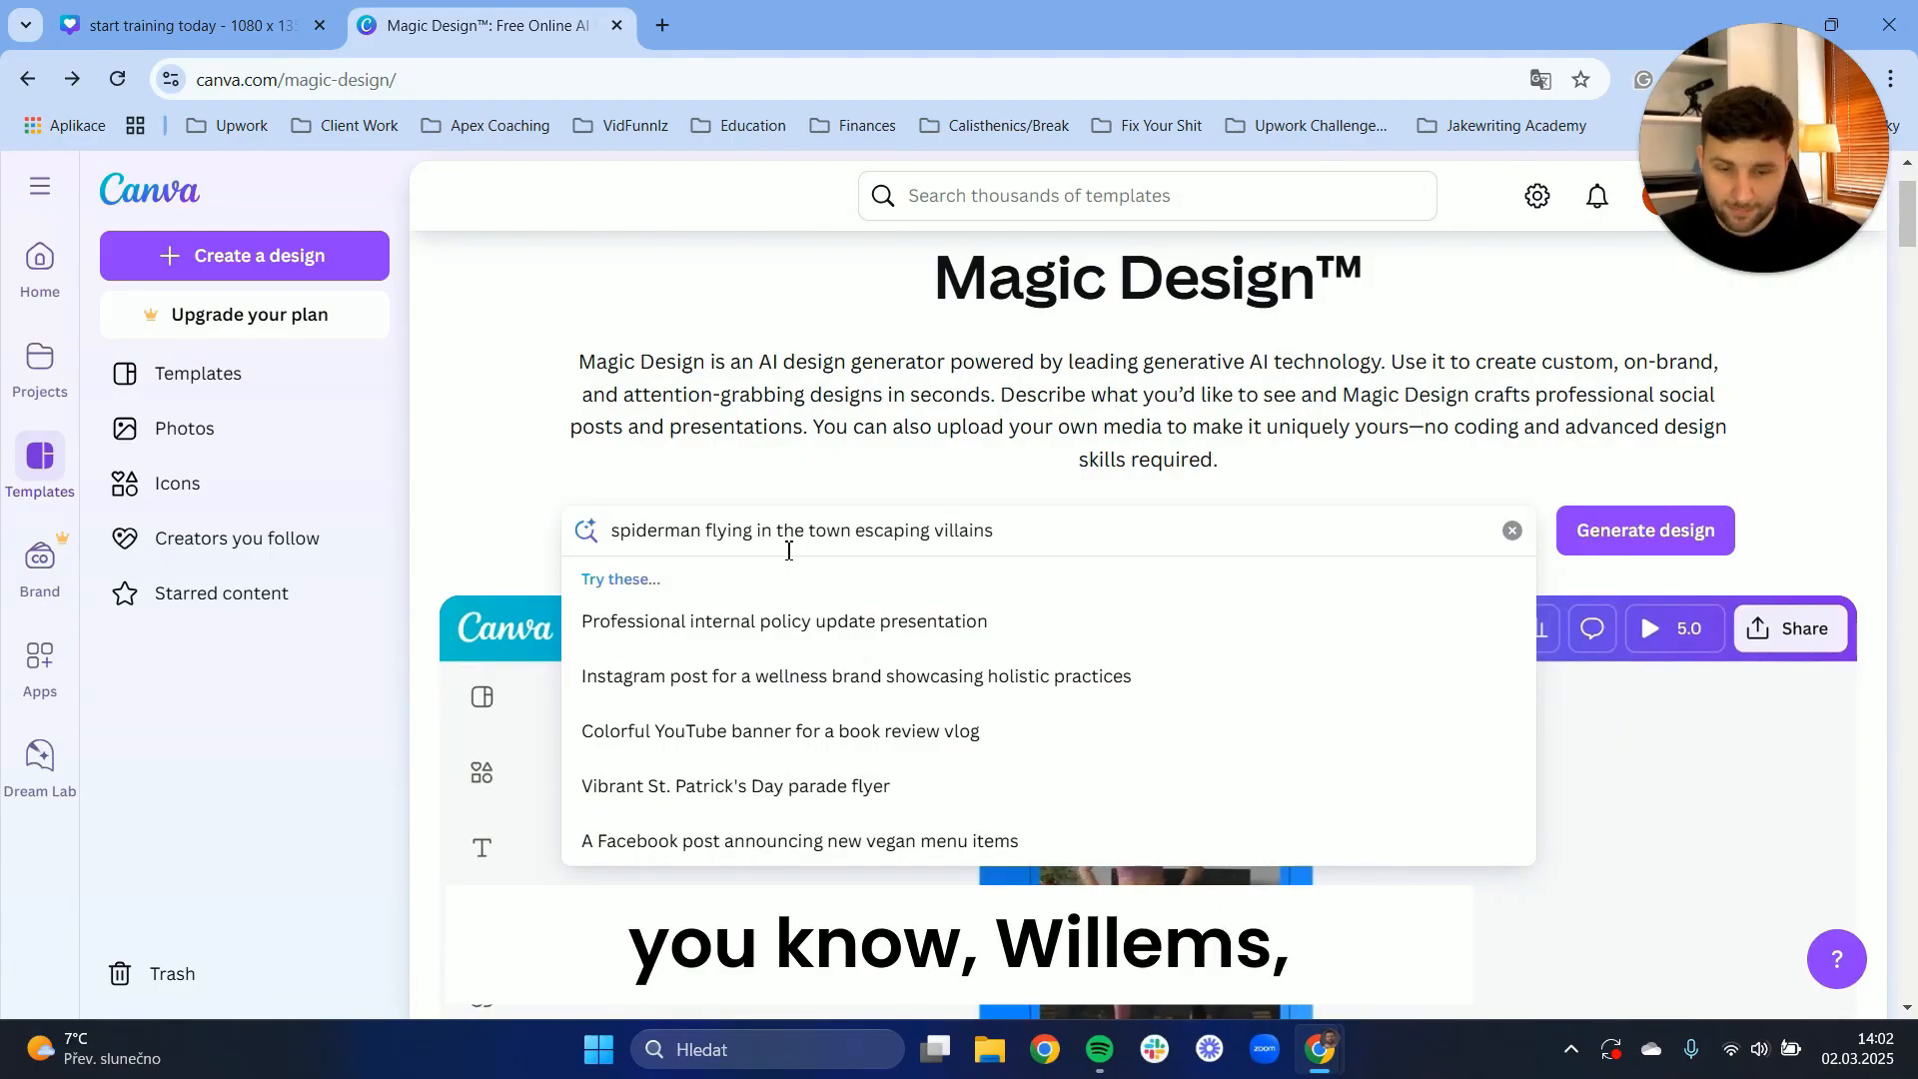
right_click(1643, 540)
left_click_drag(974, 540, 984, 542)
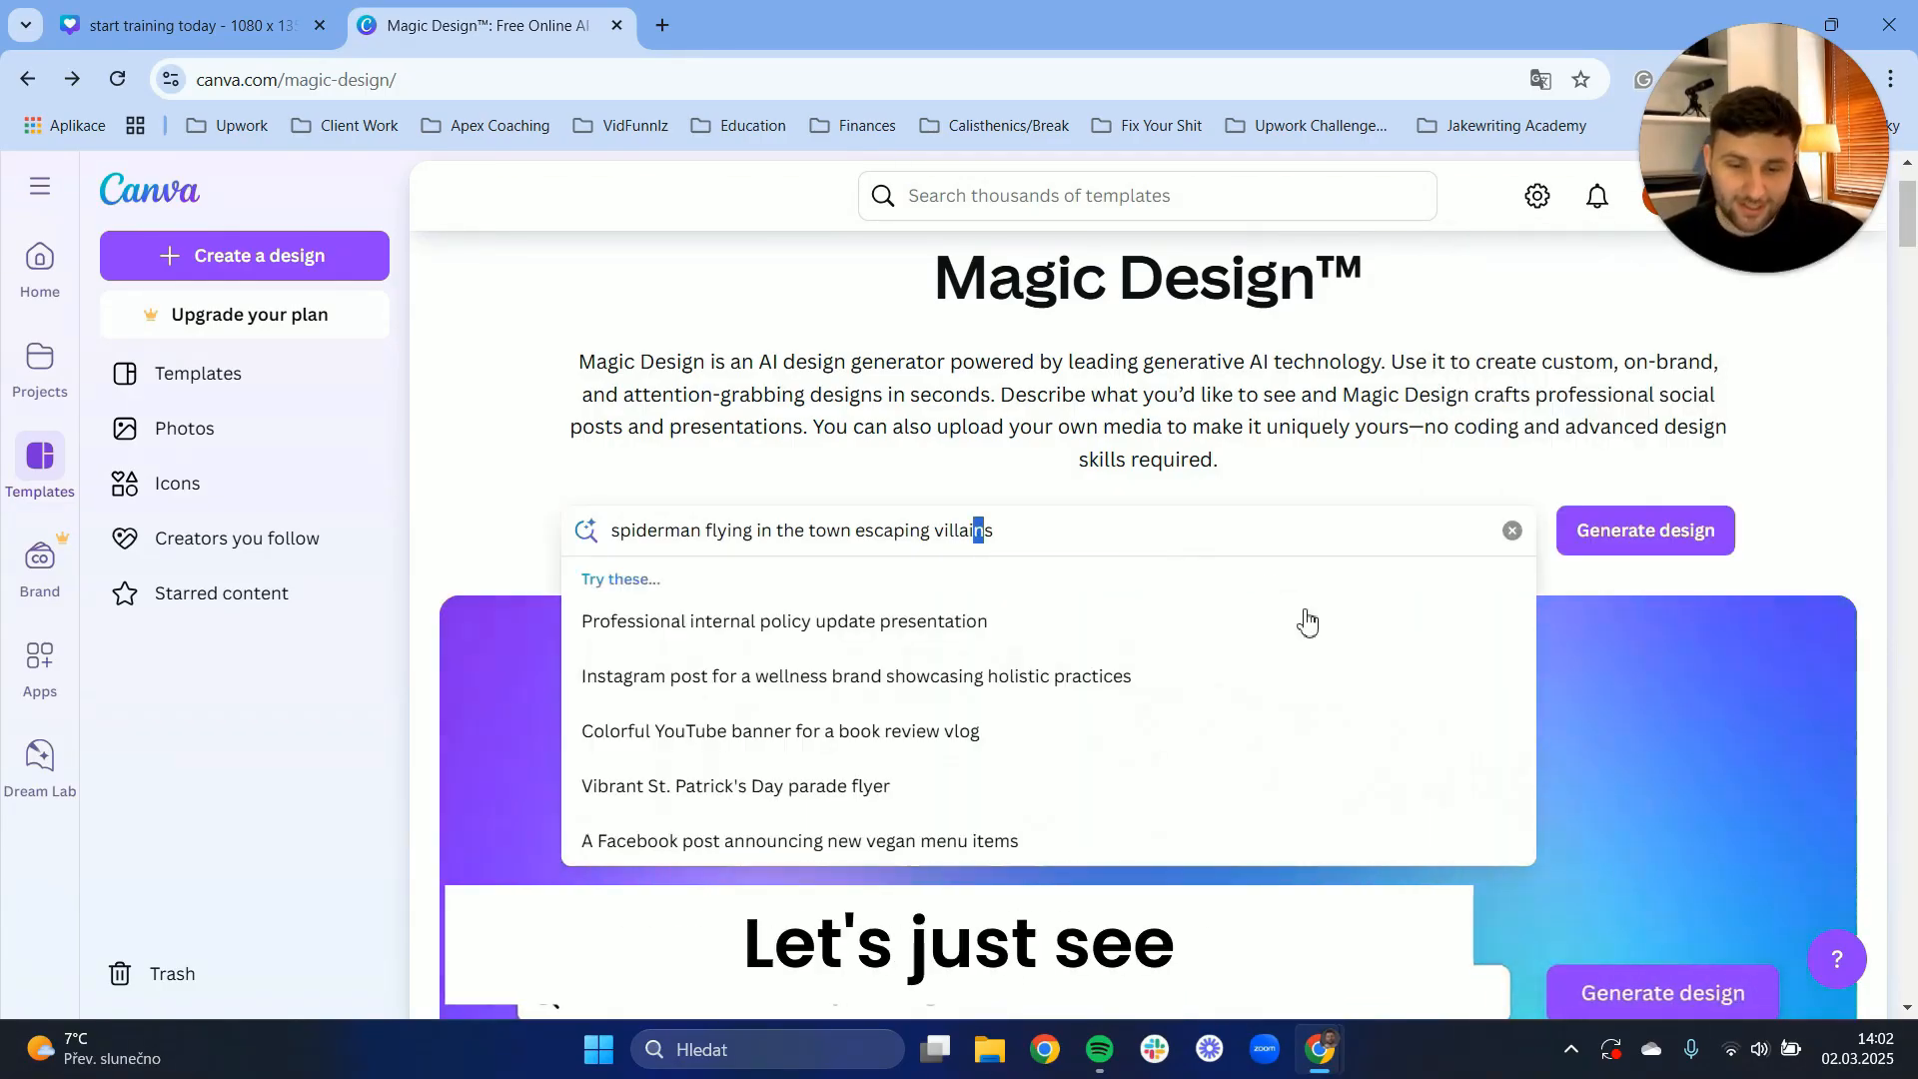
left_click(1662, 535)
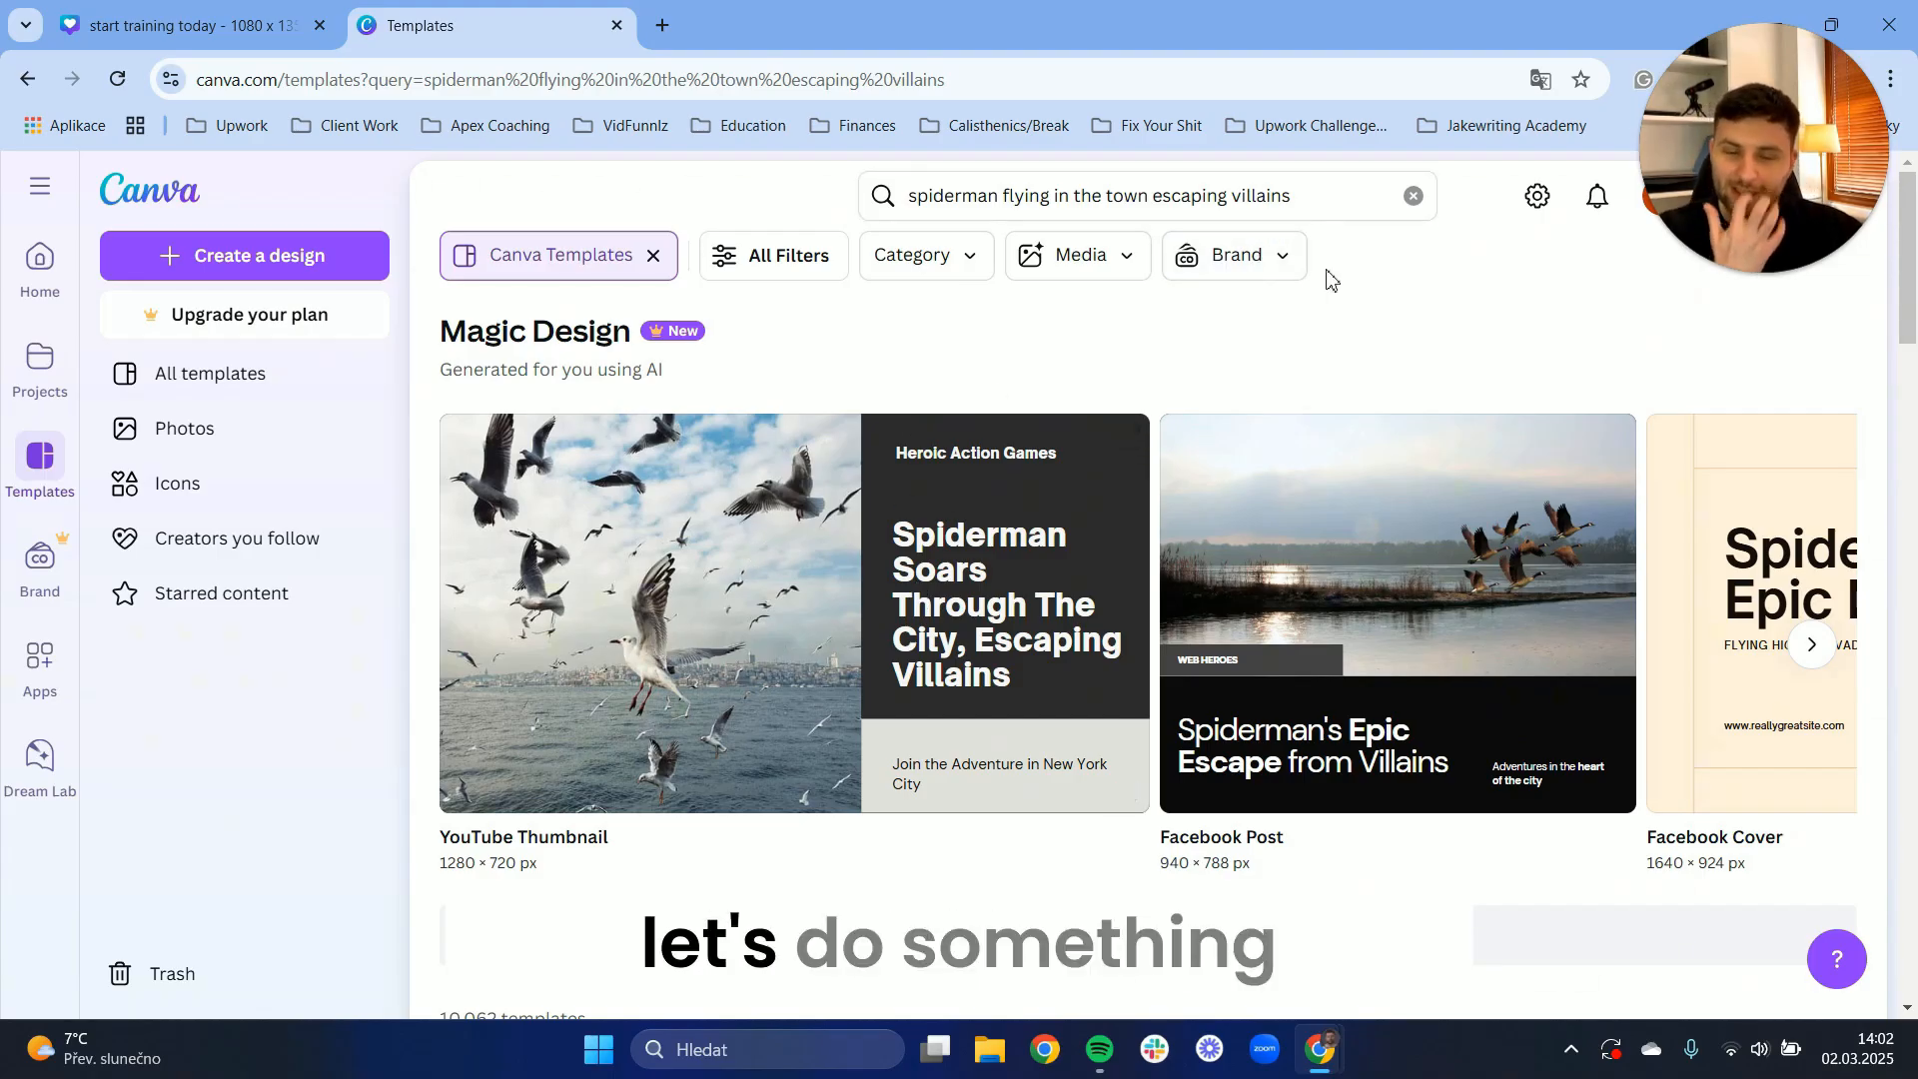
Replace the description with "emotional and motivational instagram fitness post" and generate new Magic Design suggestions
left_click_drag(1314, 206, 736, 201)
key("BackSpace")
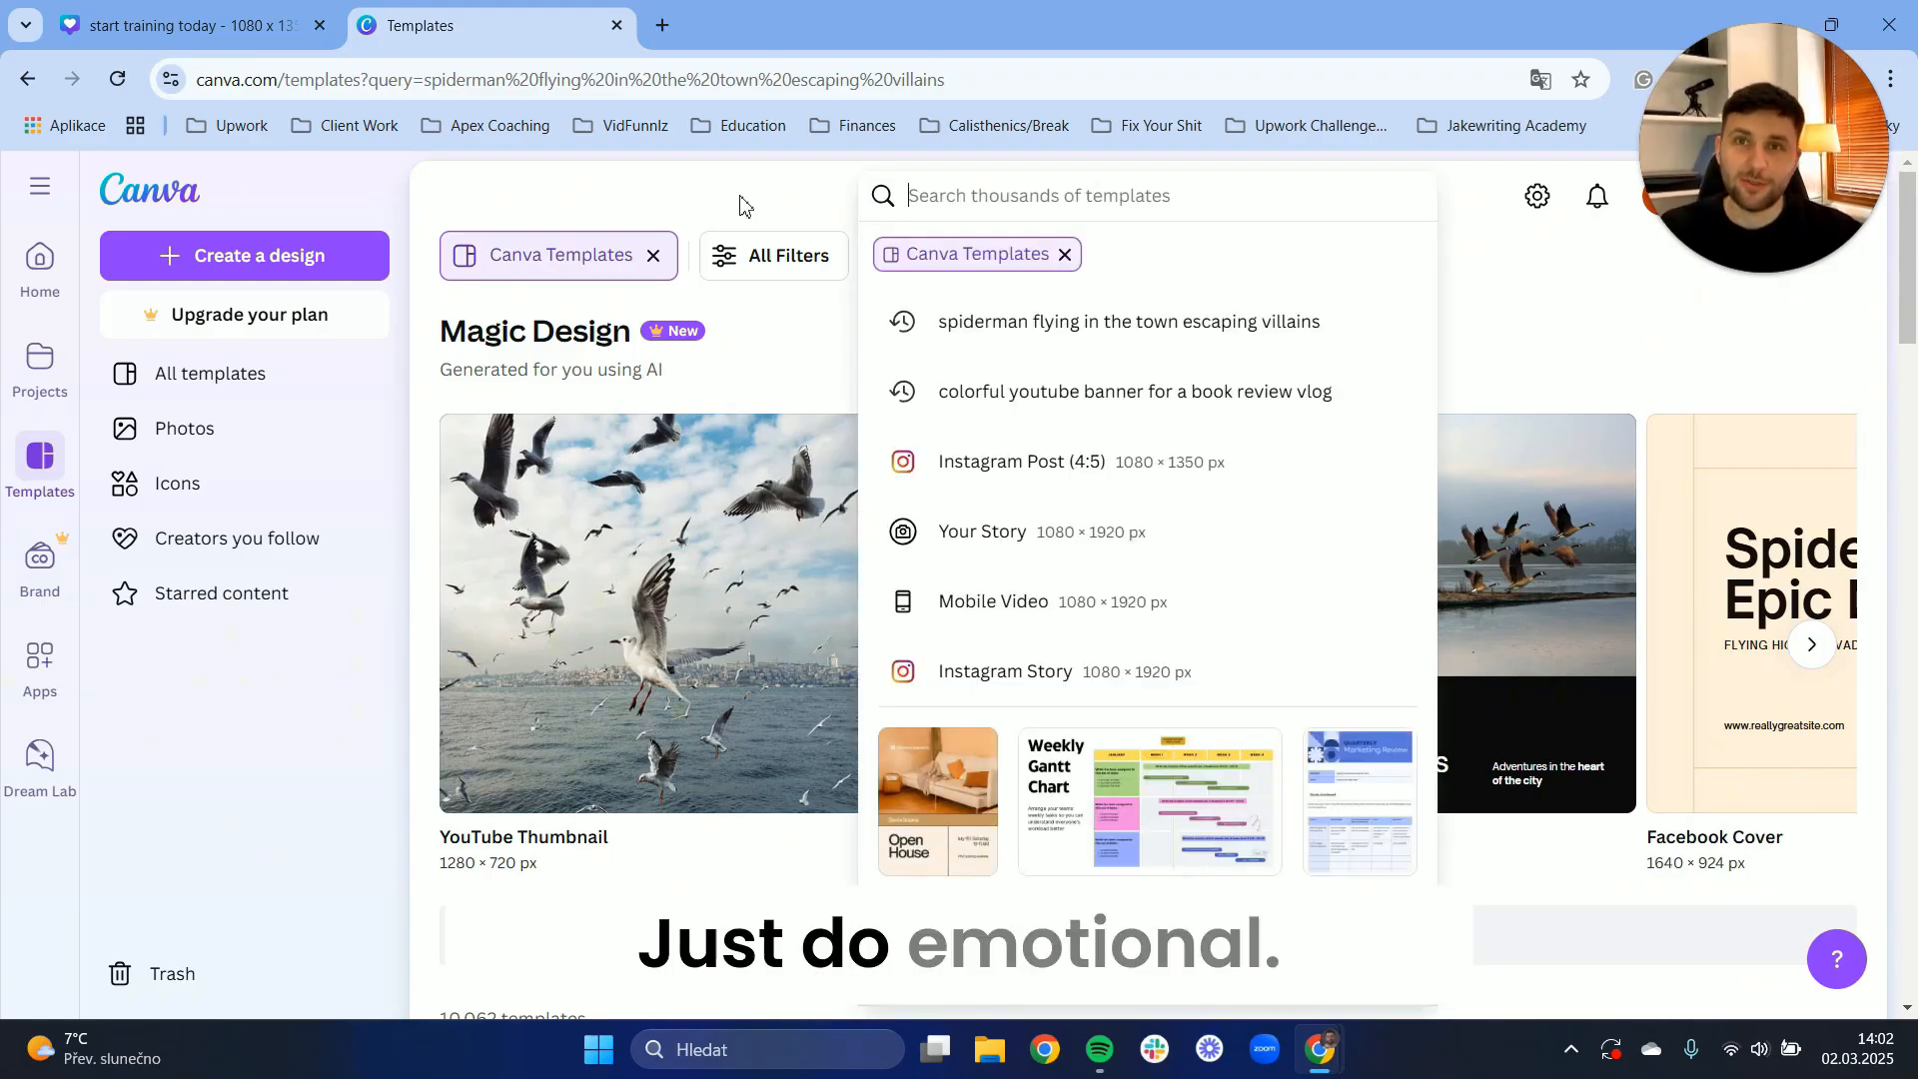
type("emoti")
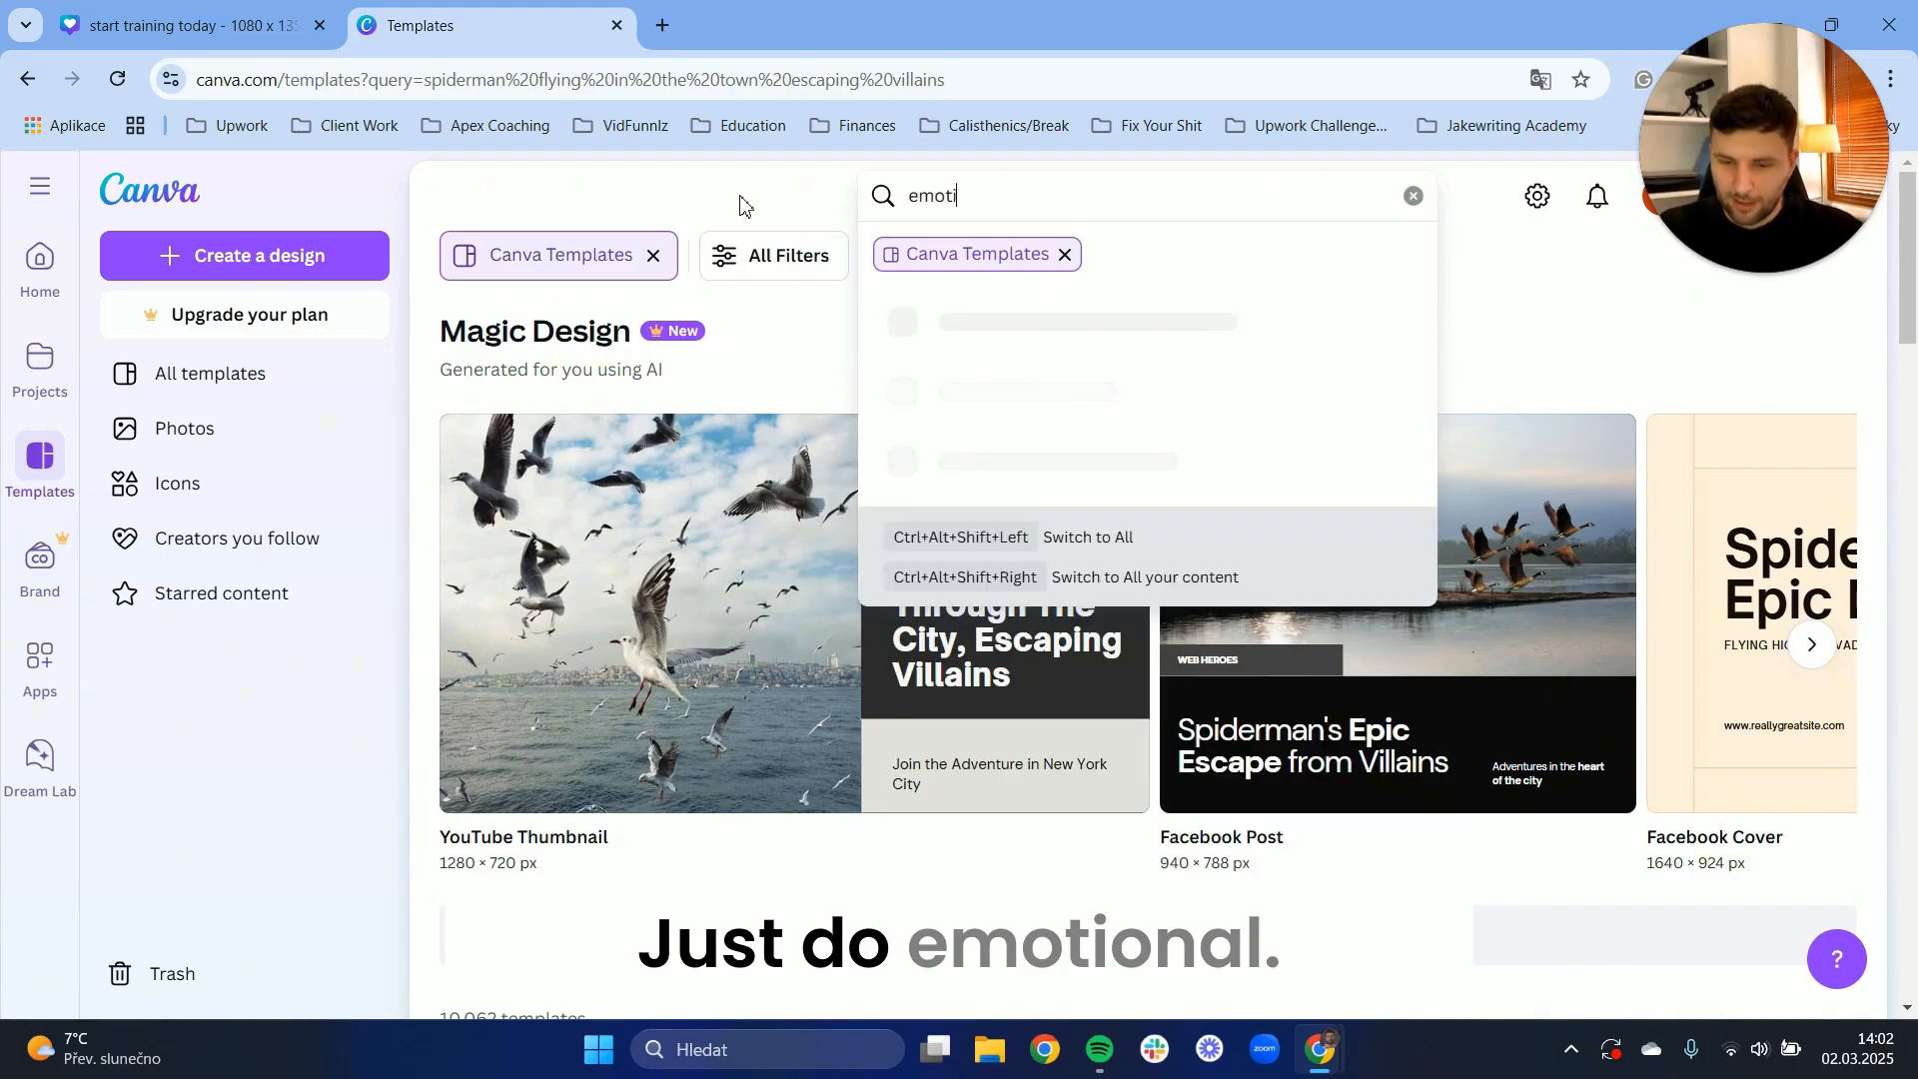
type("onal fitne")
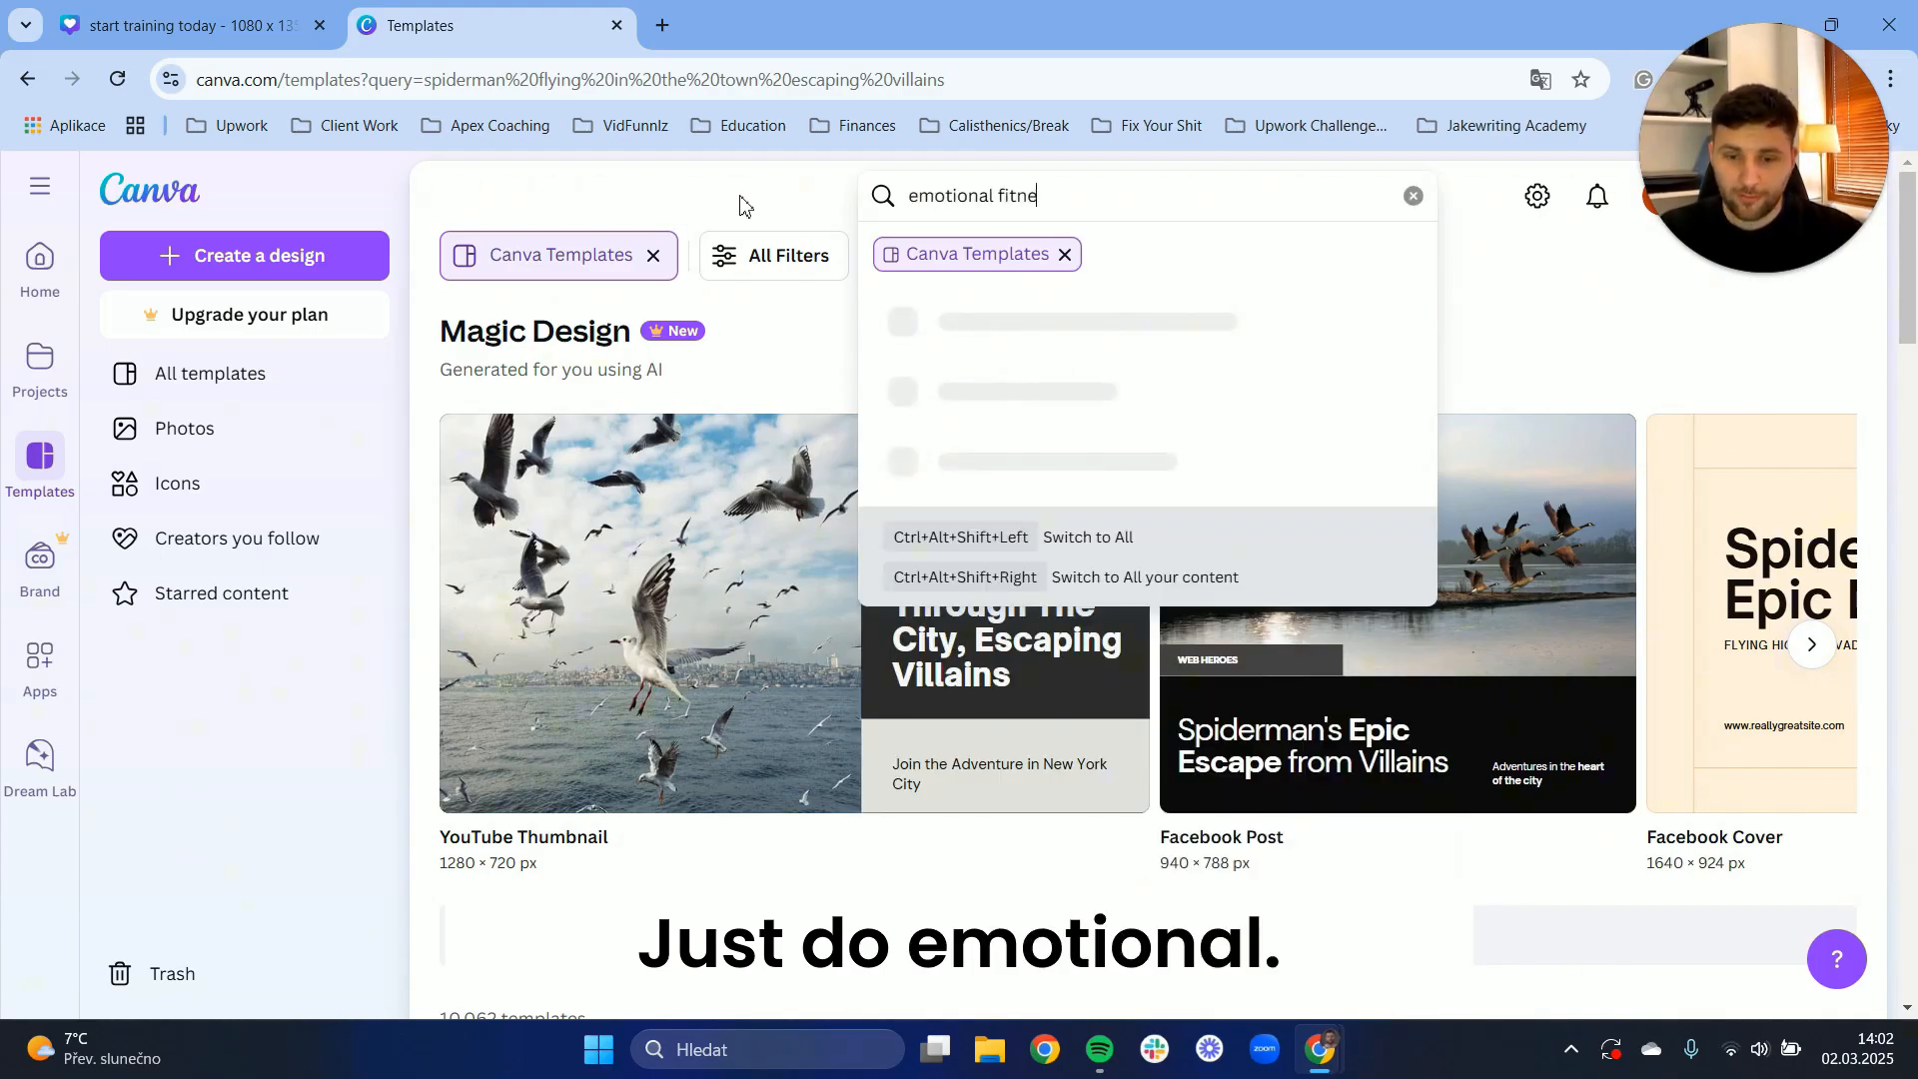
key("BackSpace")
key("BackSpace")
key("BackSpace")
key("BackSpace")
key("BackSpace")
type("and motivational")
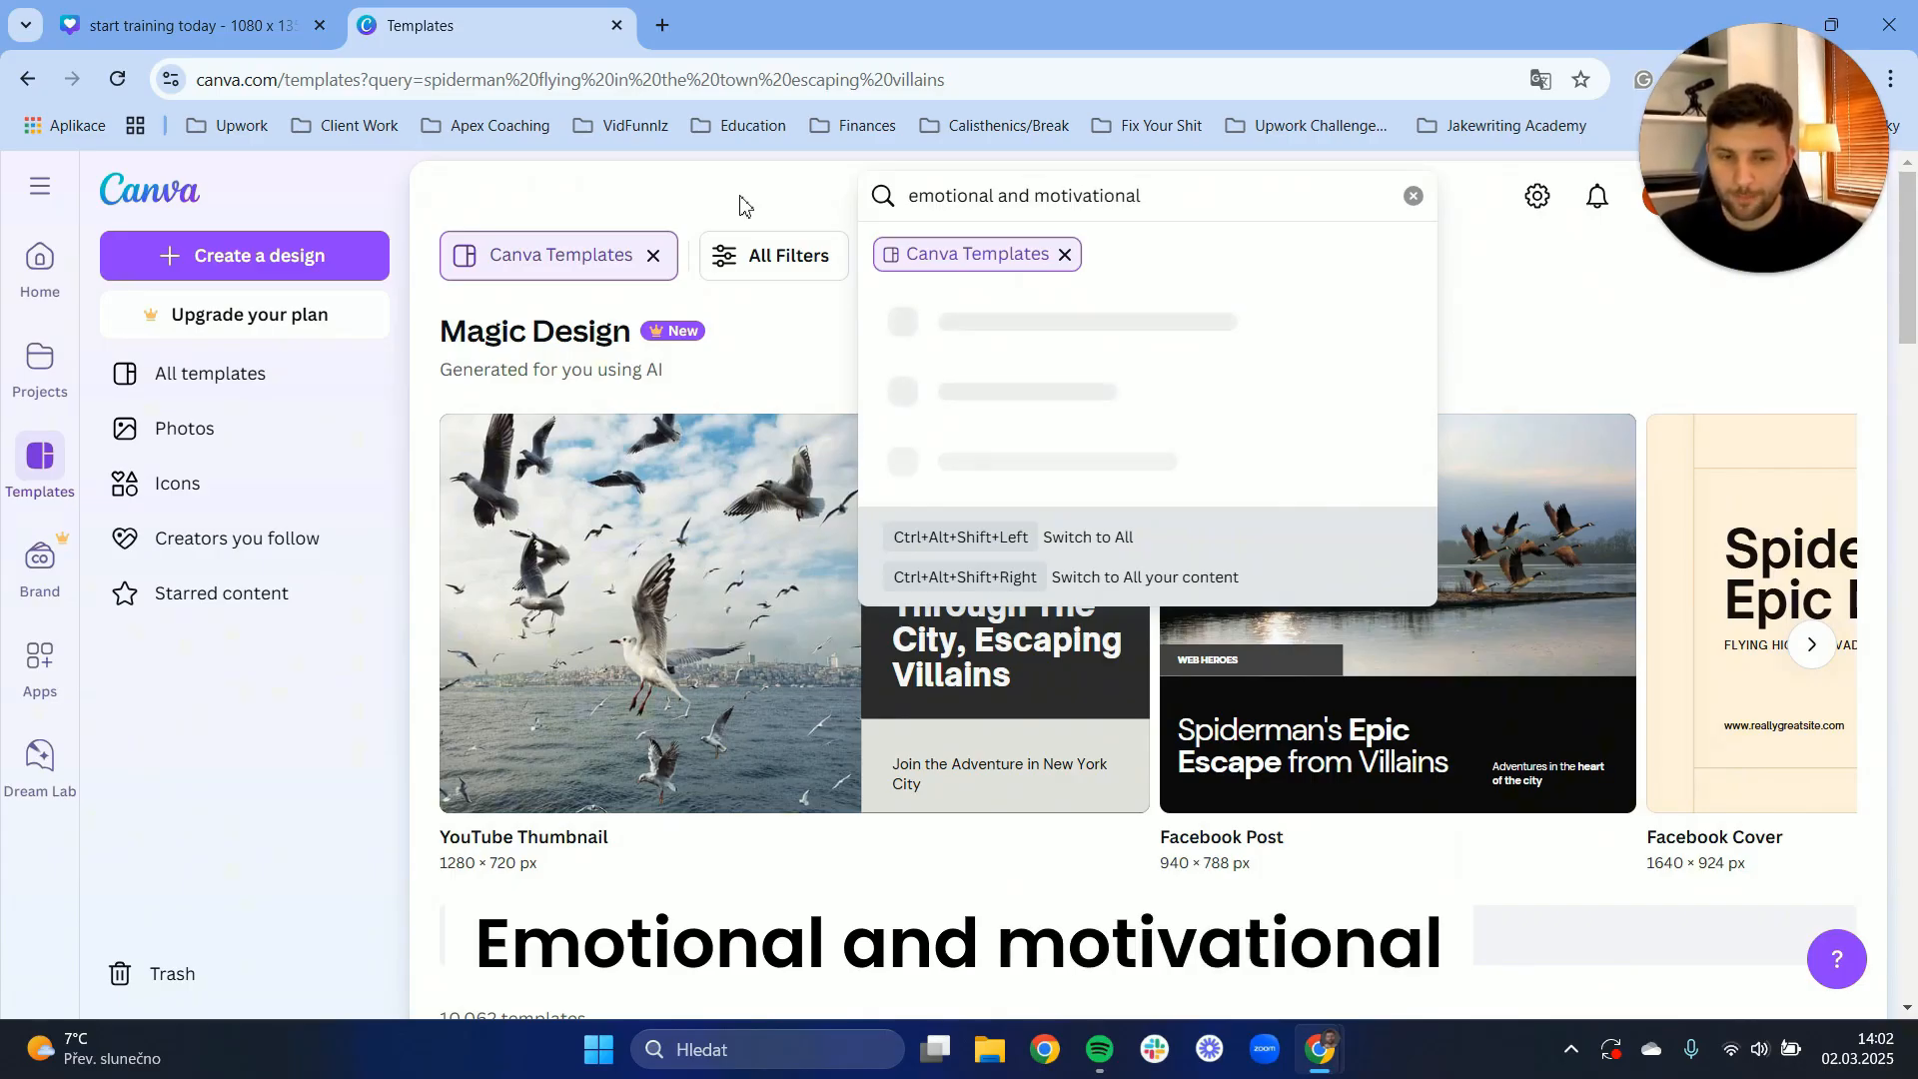
type(" instag")
key("BackSpace")
type("nsta")
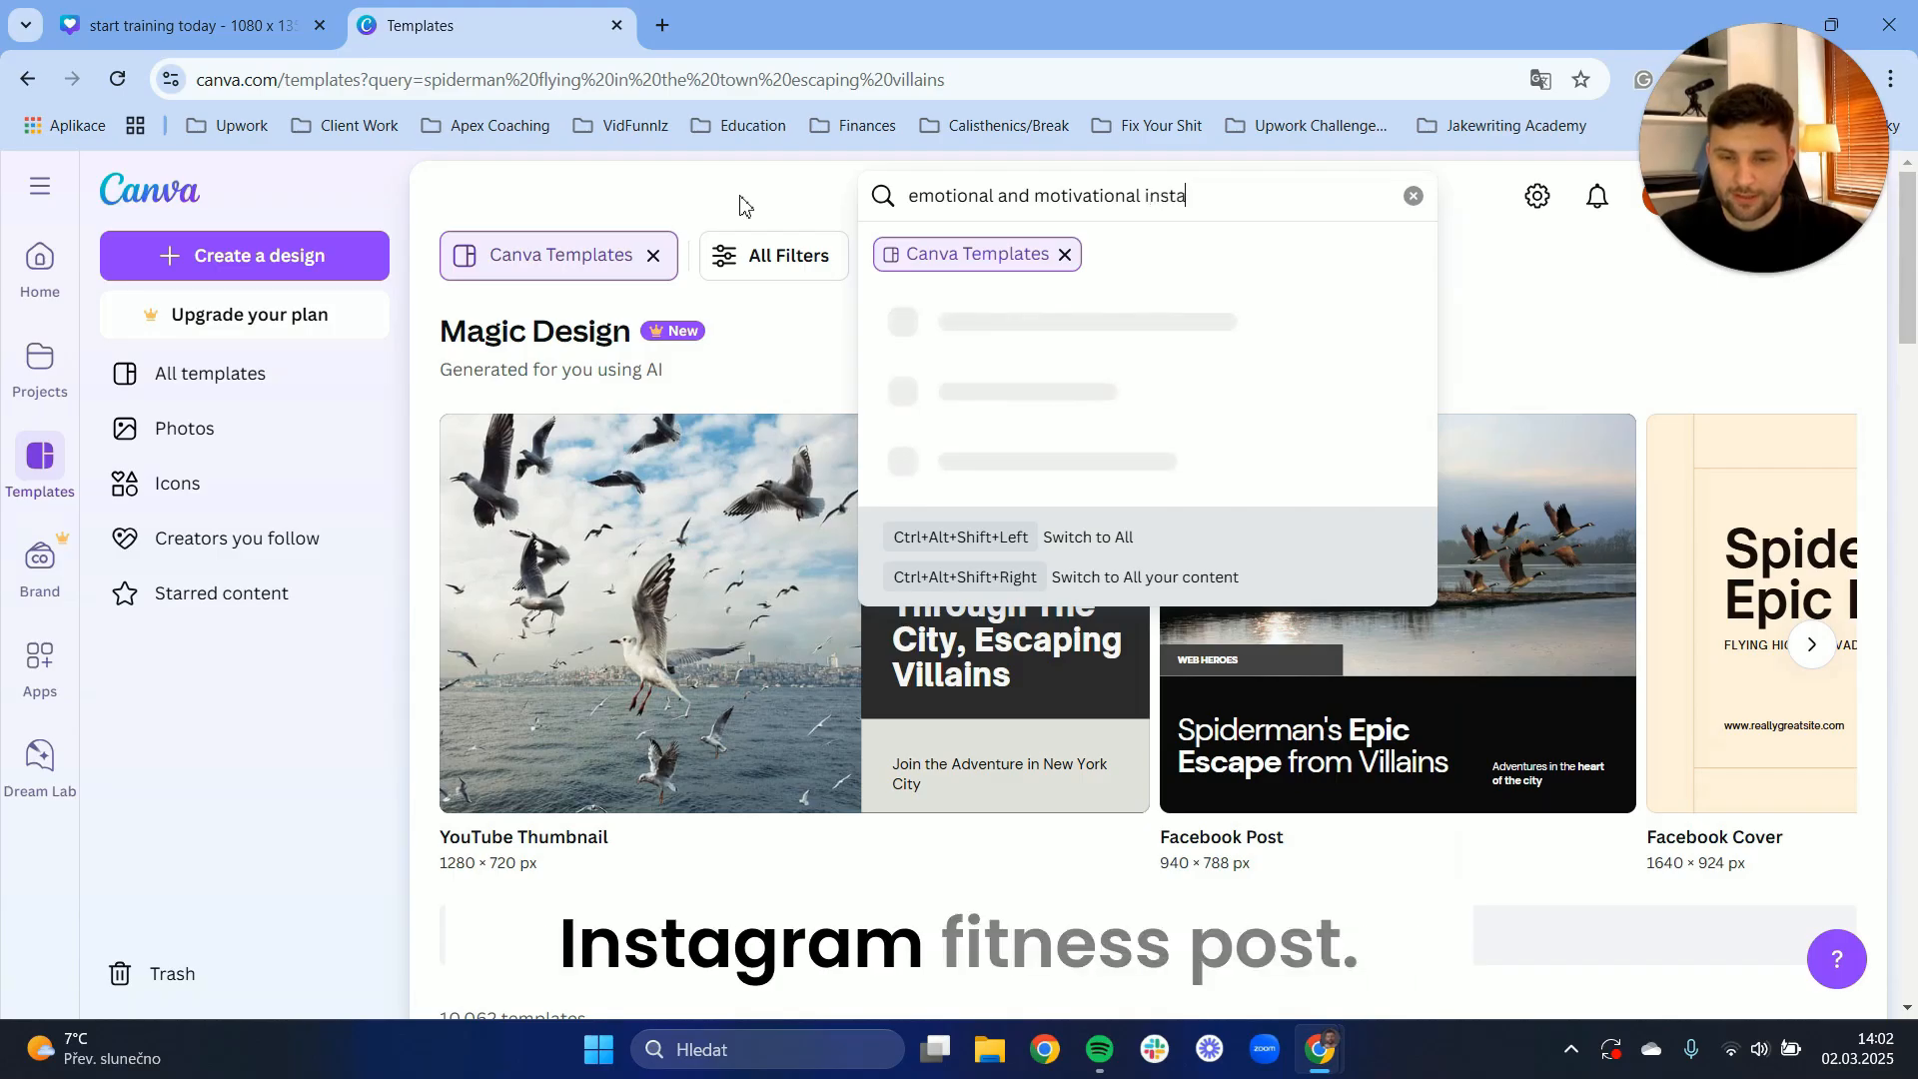
type("gram fitness post")
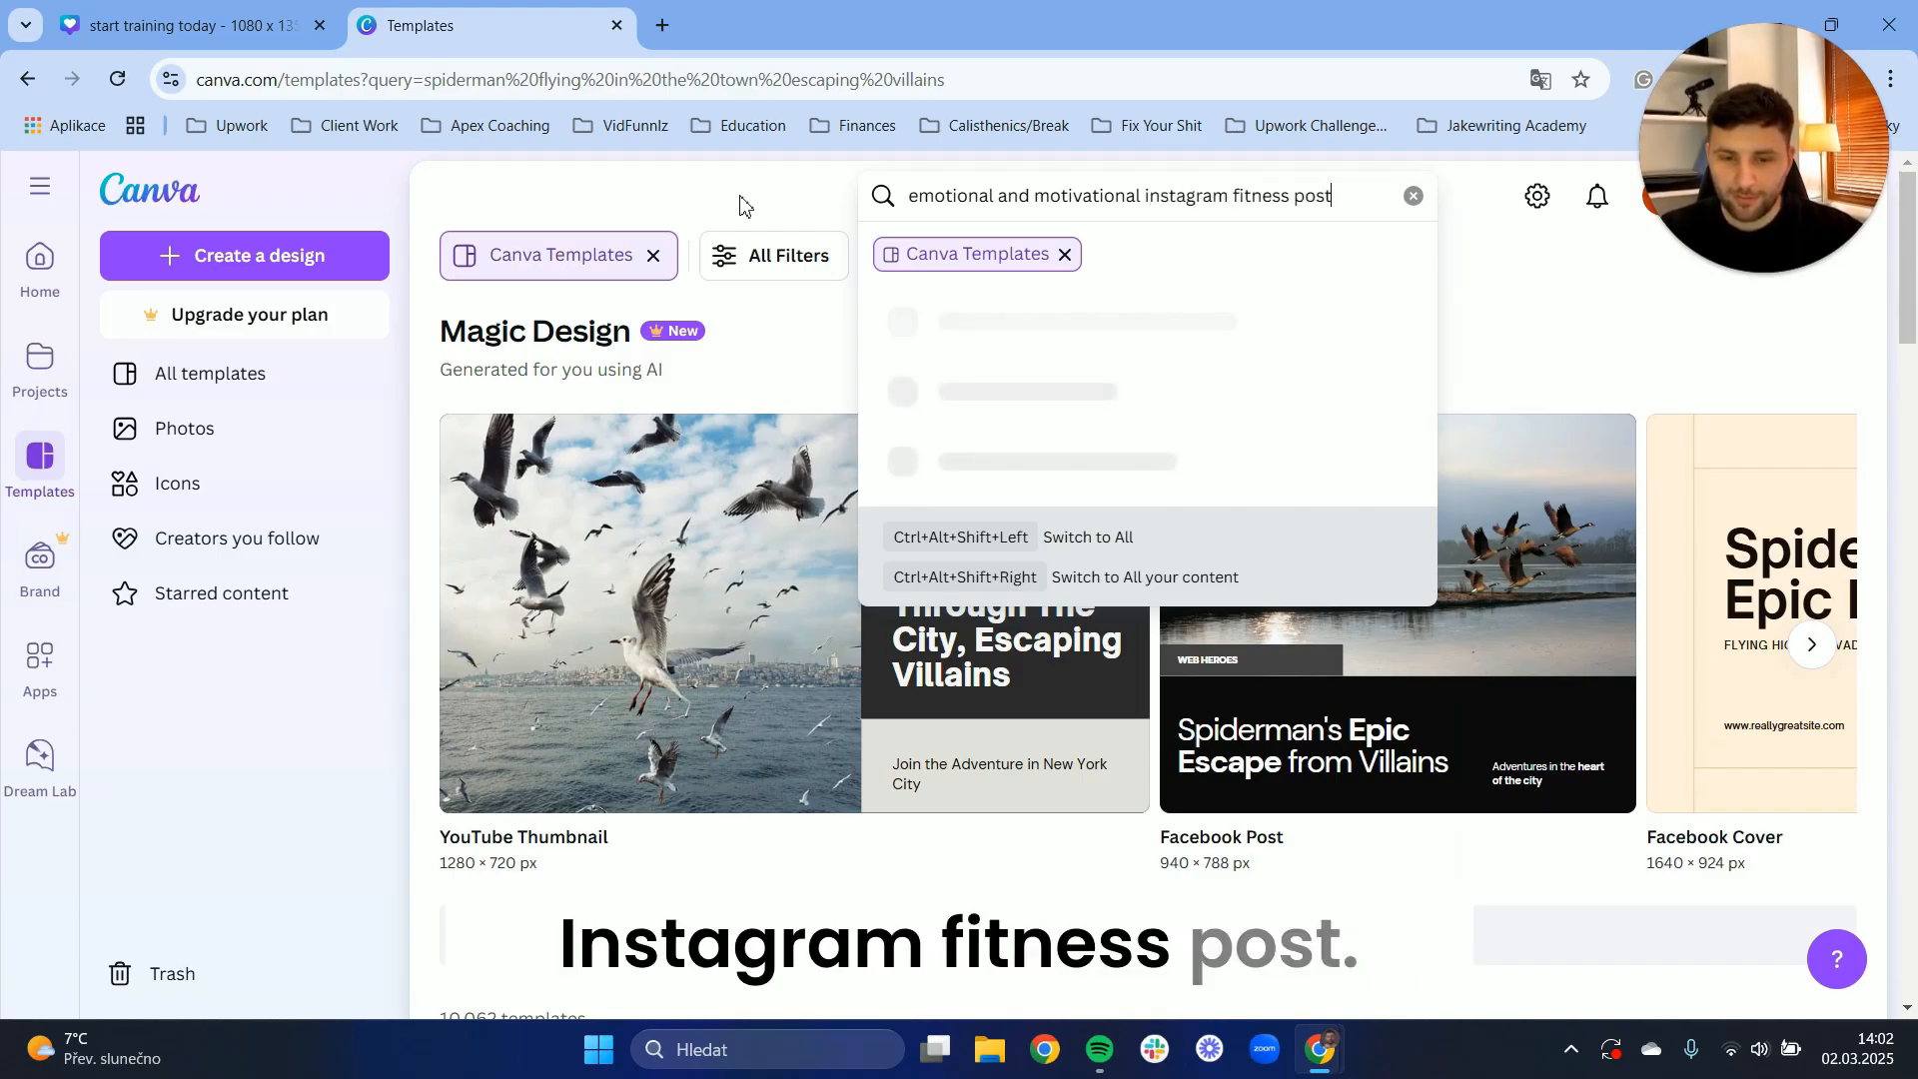
key("Return")
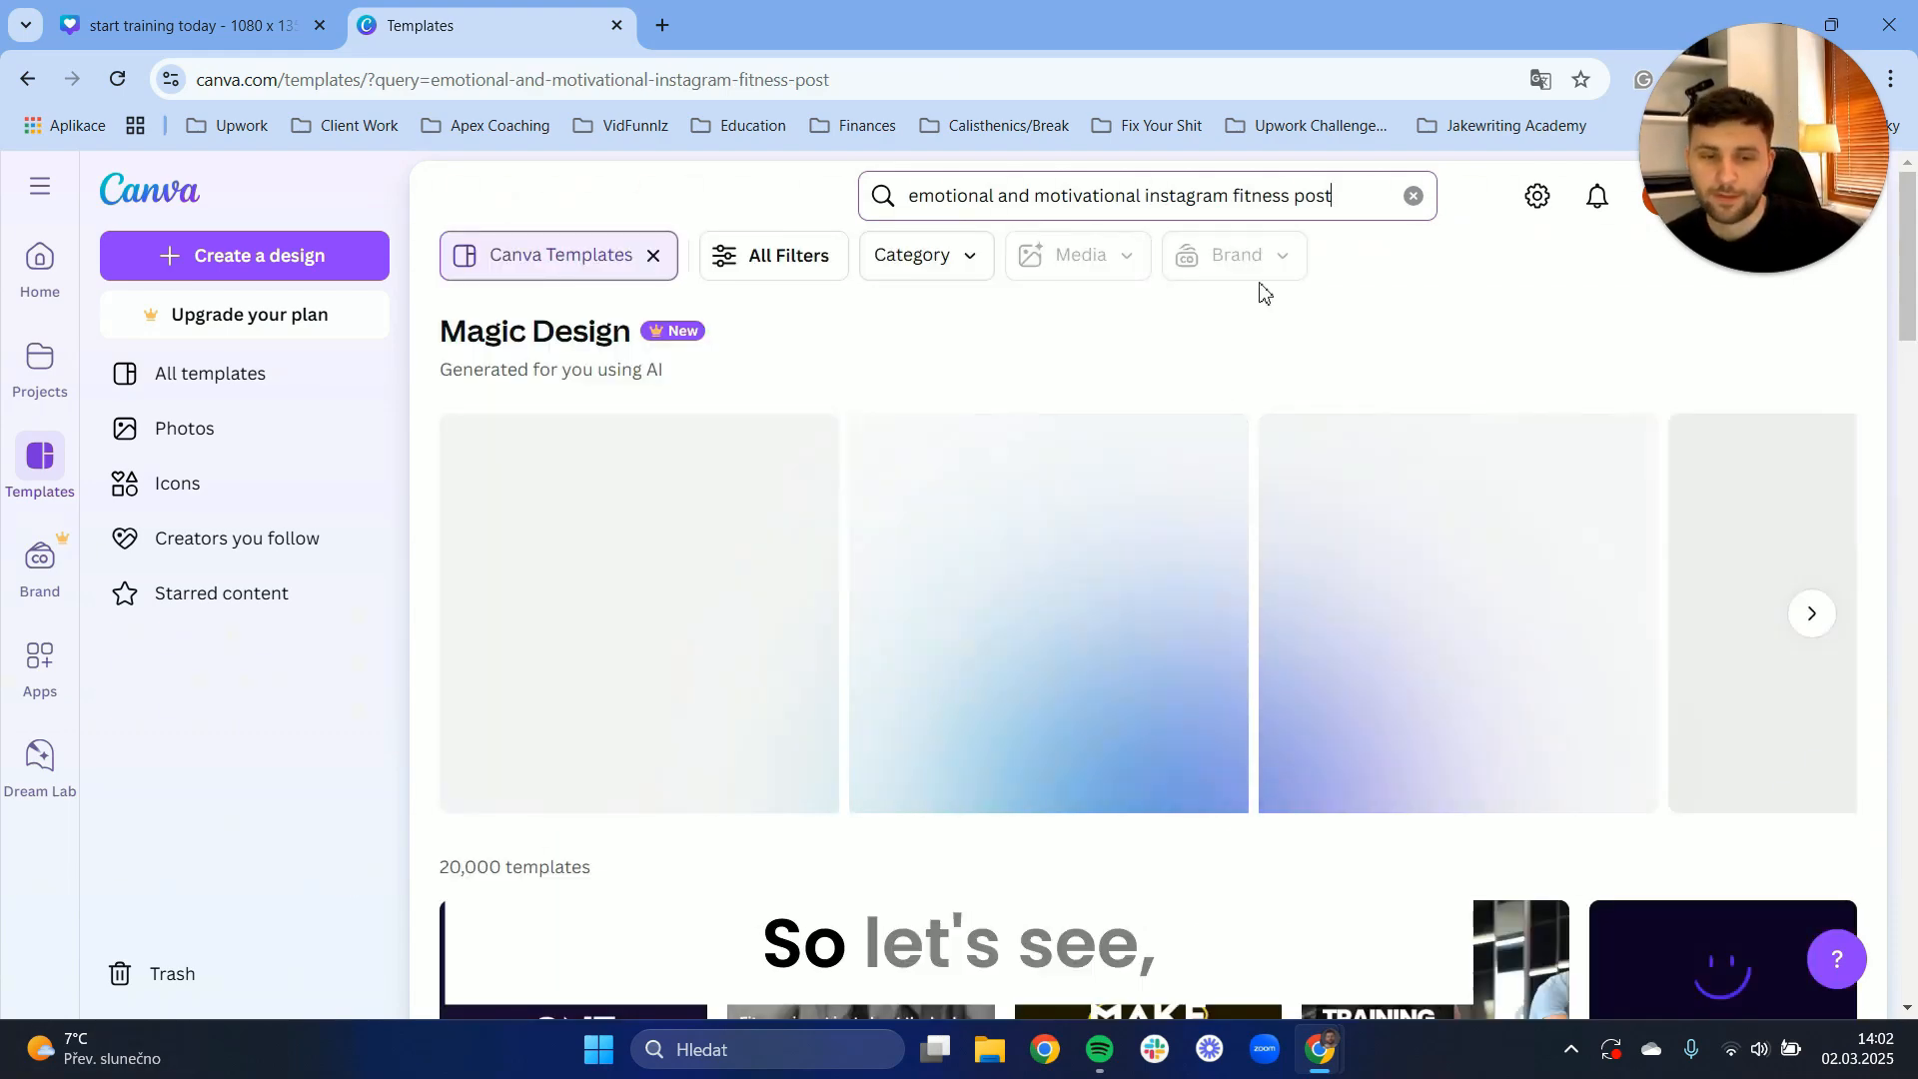
Look over the generated fitness post designs and the matching templates
scroll(1200, 325, "down", 2)
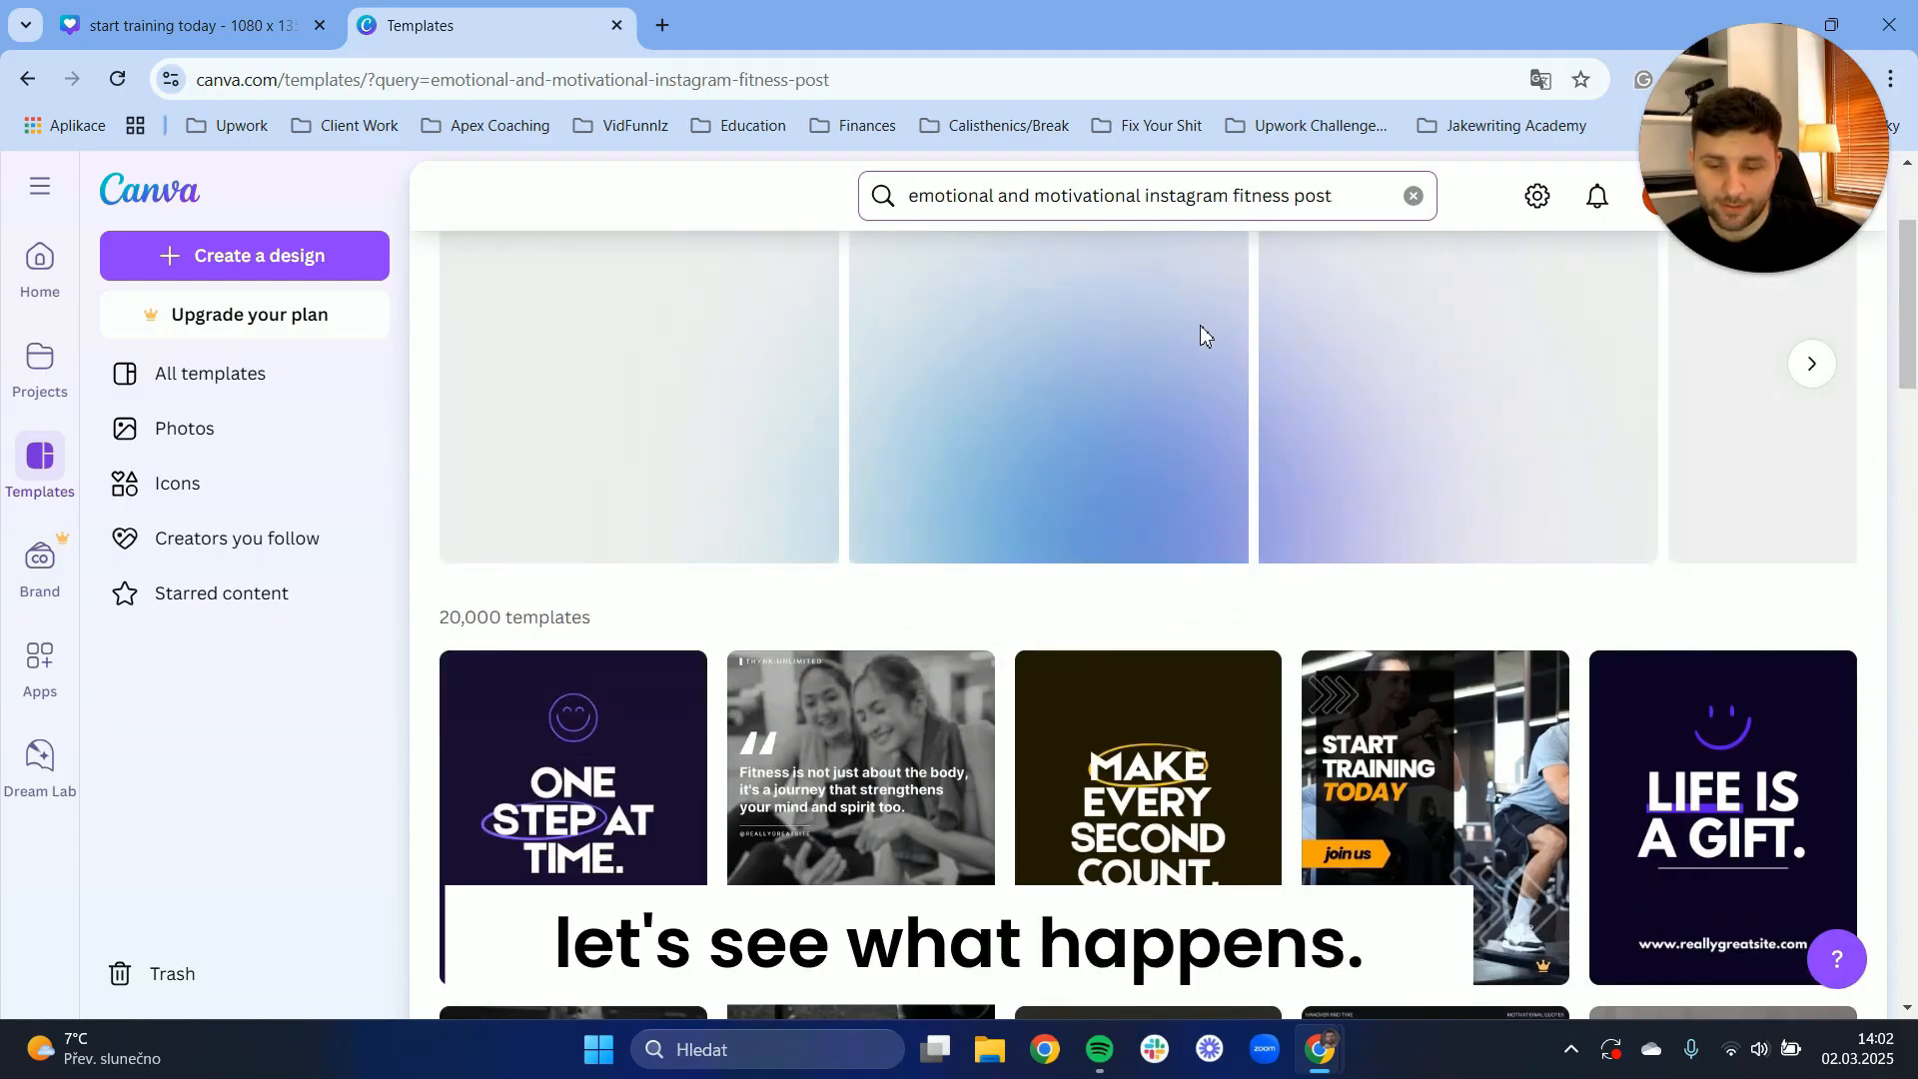
scroll(1201, 326, "up", 2)
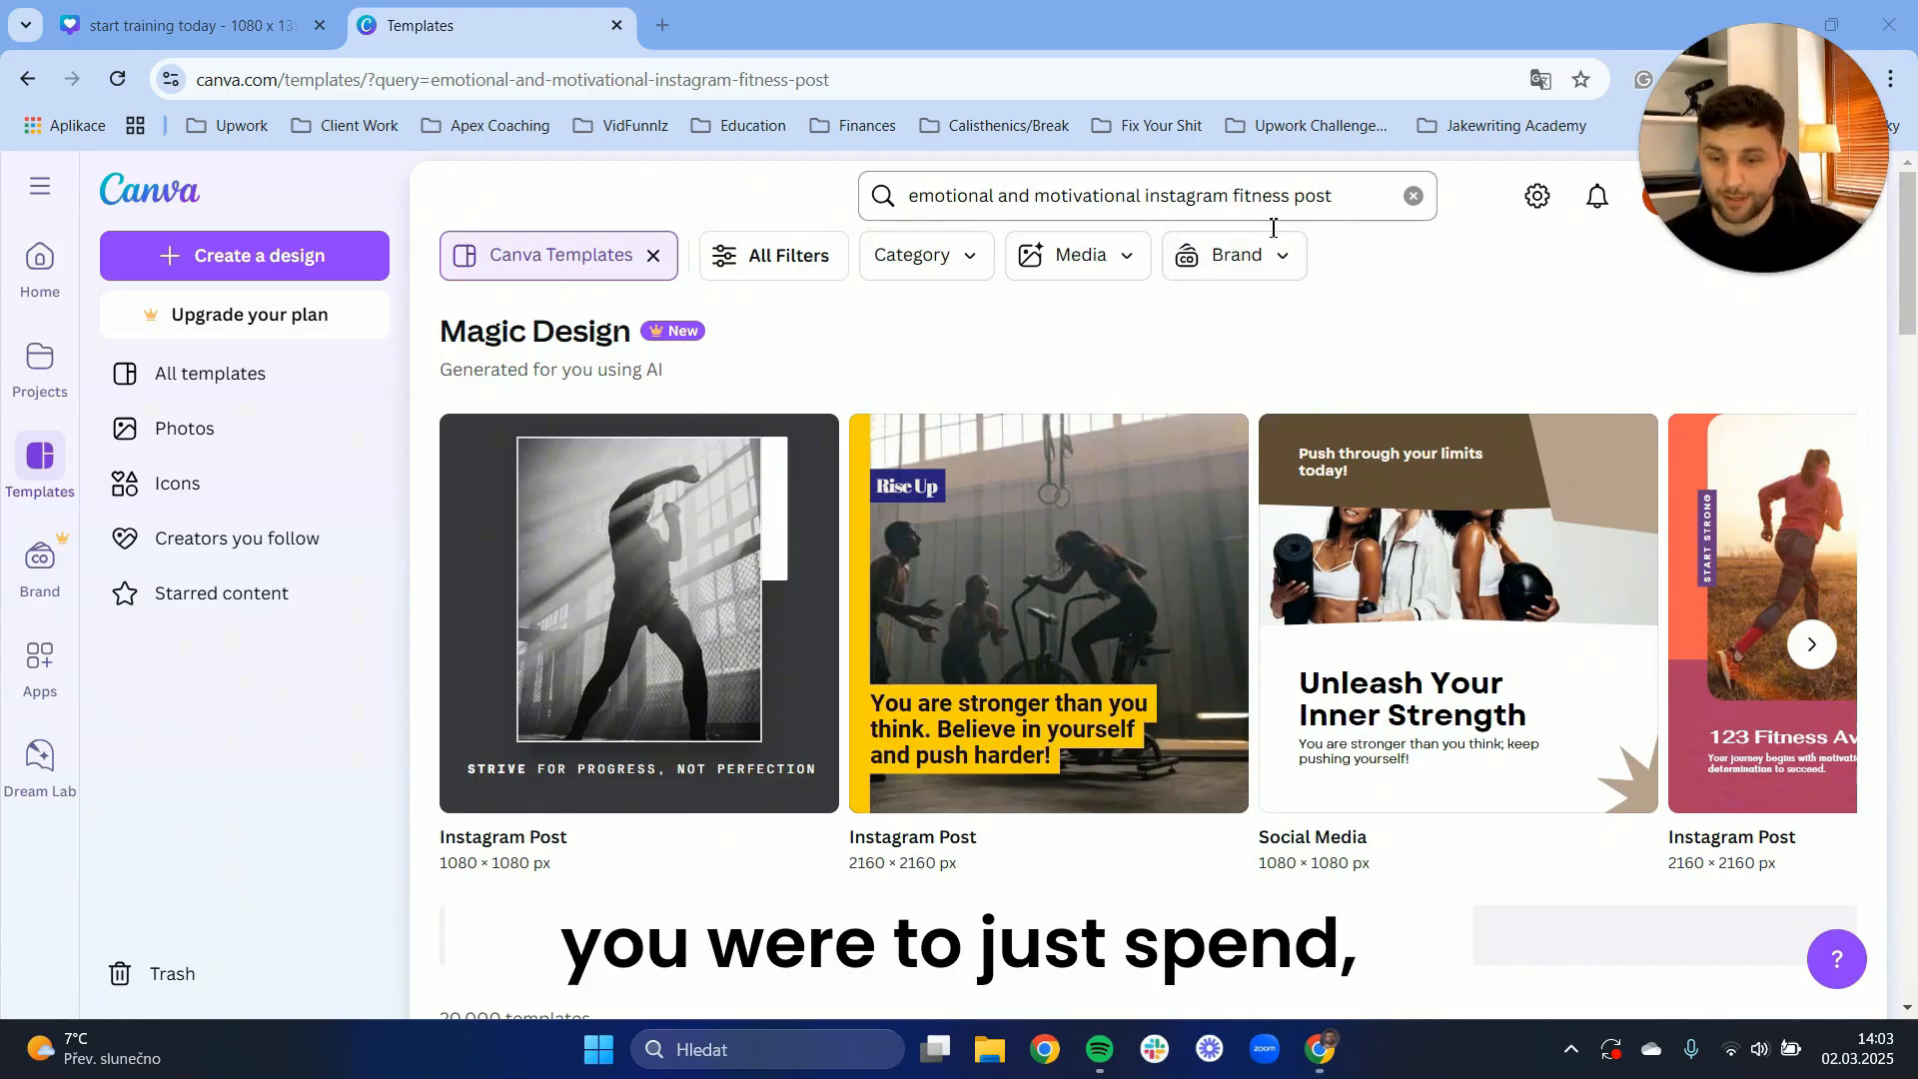
scroll(1149, 485, "down", 9)
scroll(1070, 510, "up", 5)
scroll(1071, 509, "up", 3)
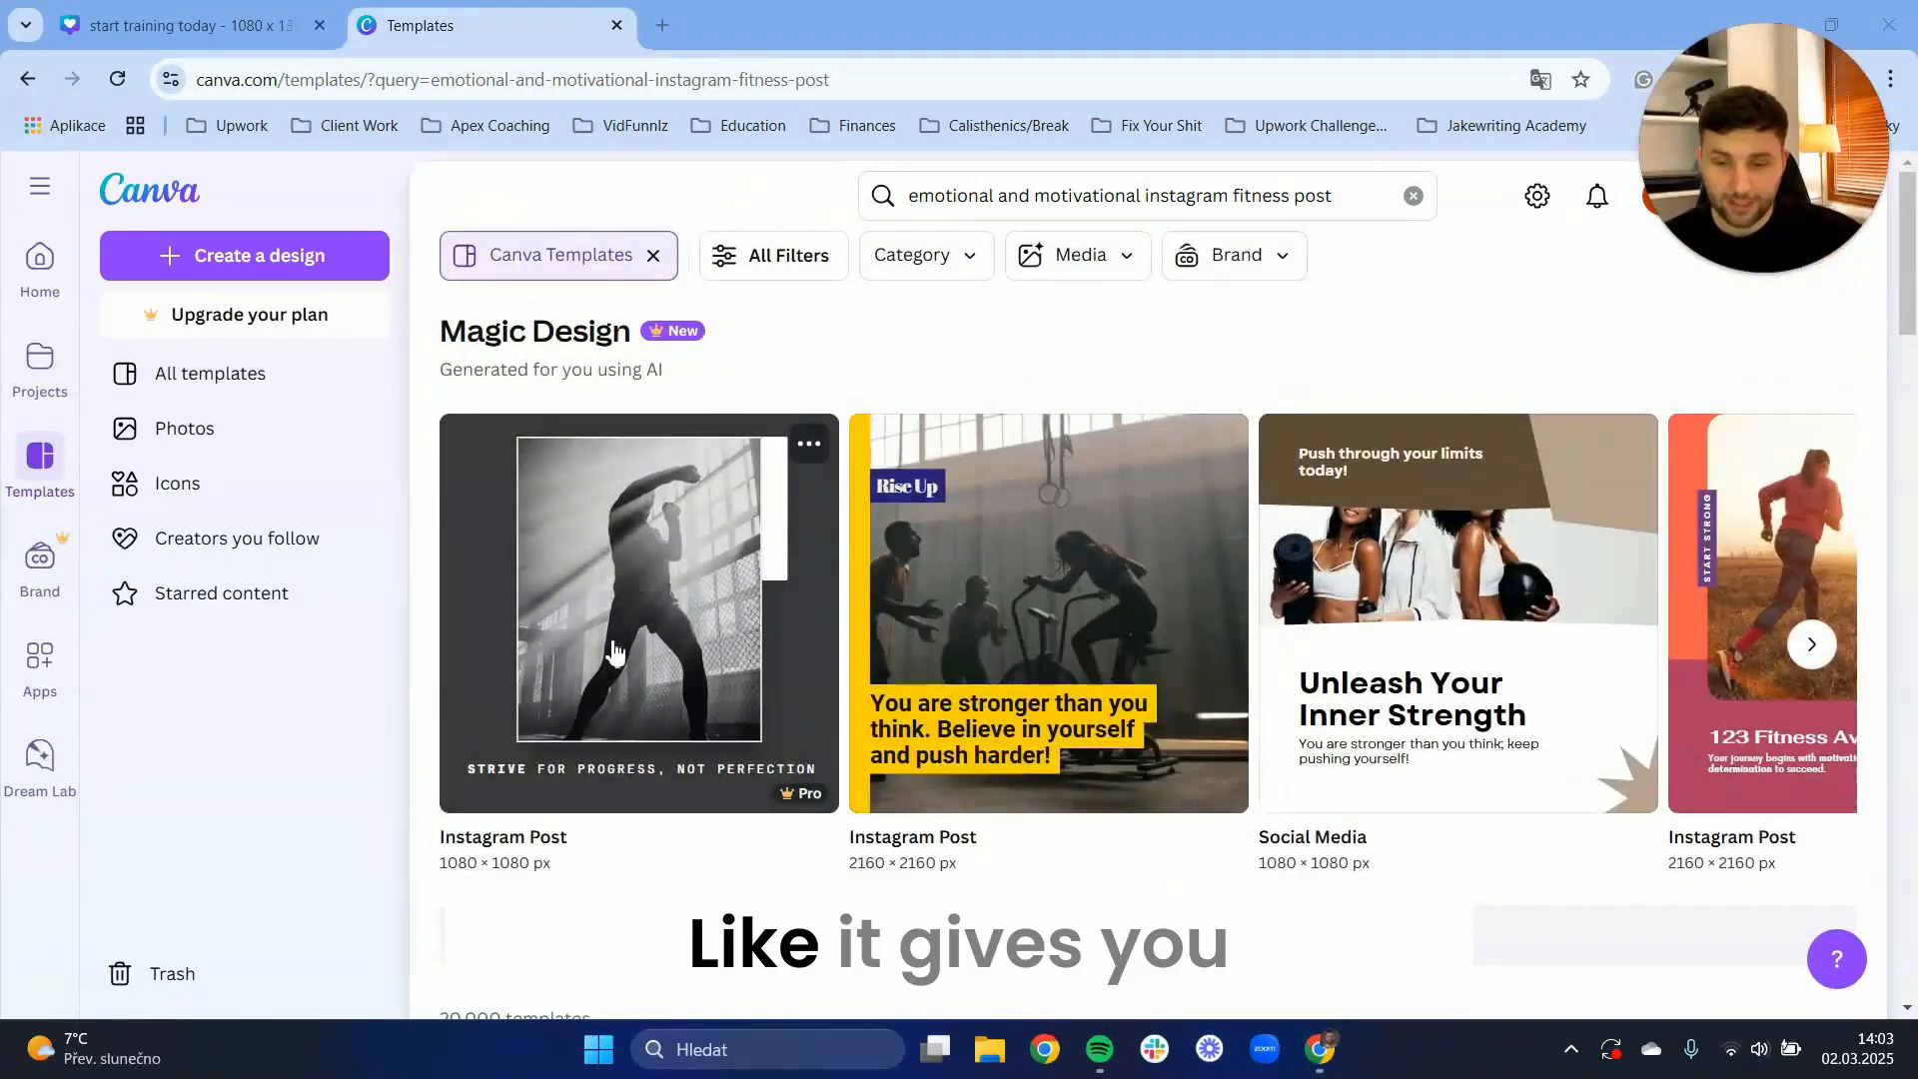
Clear the fitness post description from the template search
left_click(1359, 194)
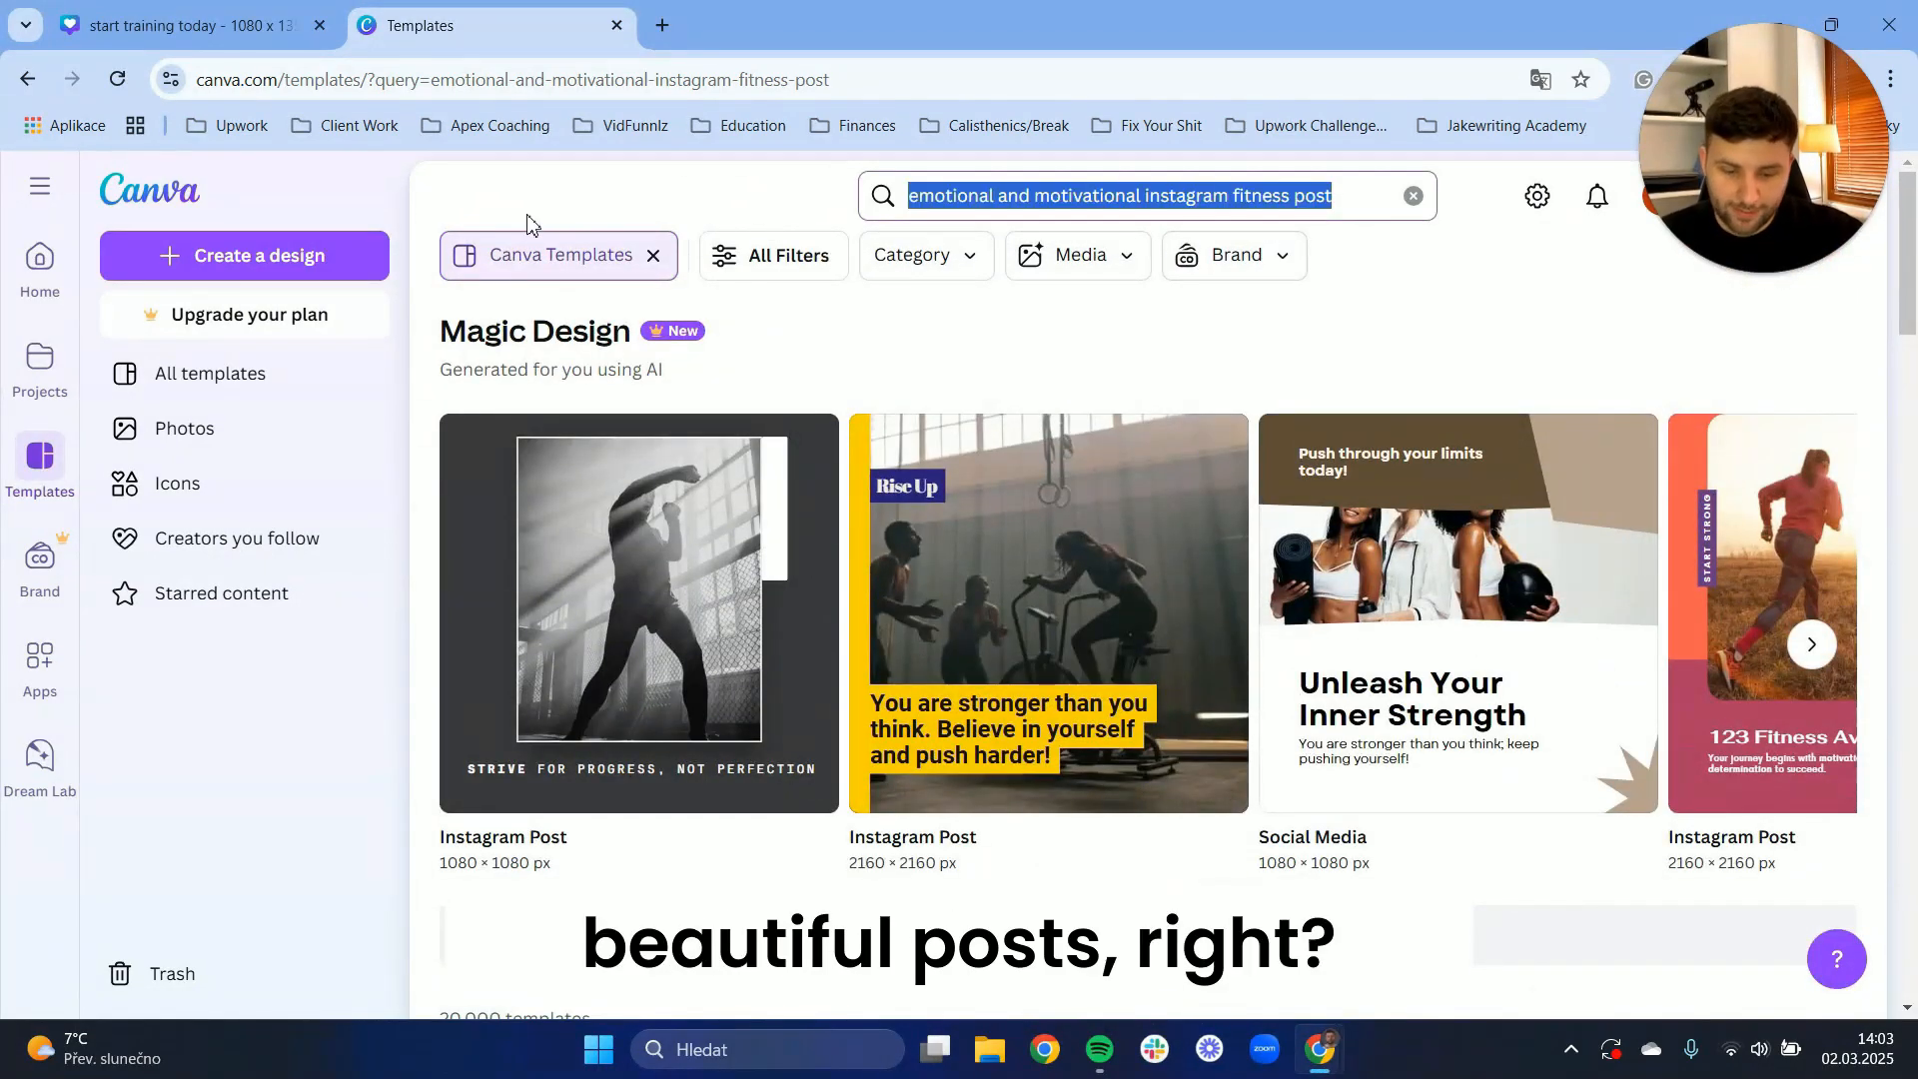
key("BackSpace")
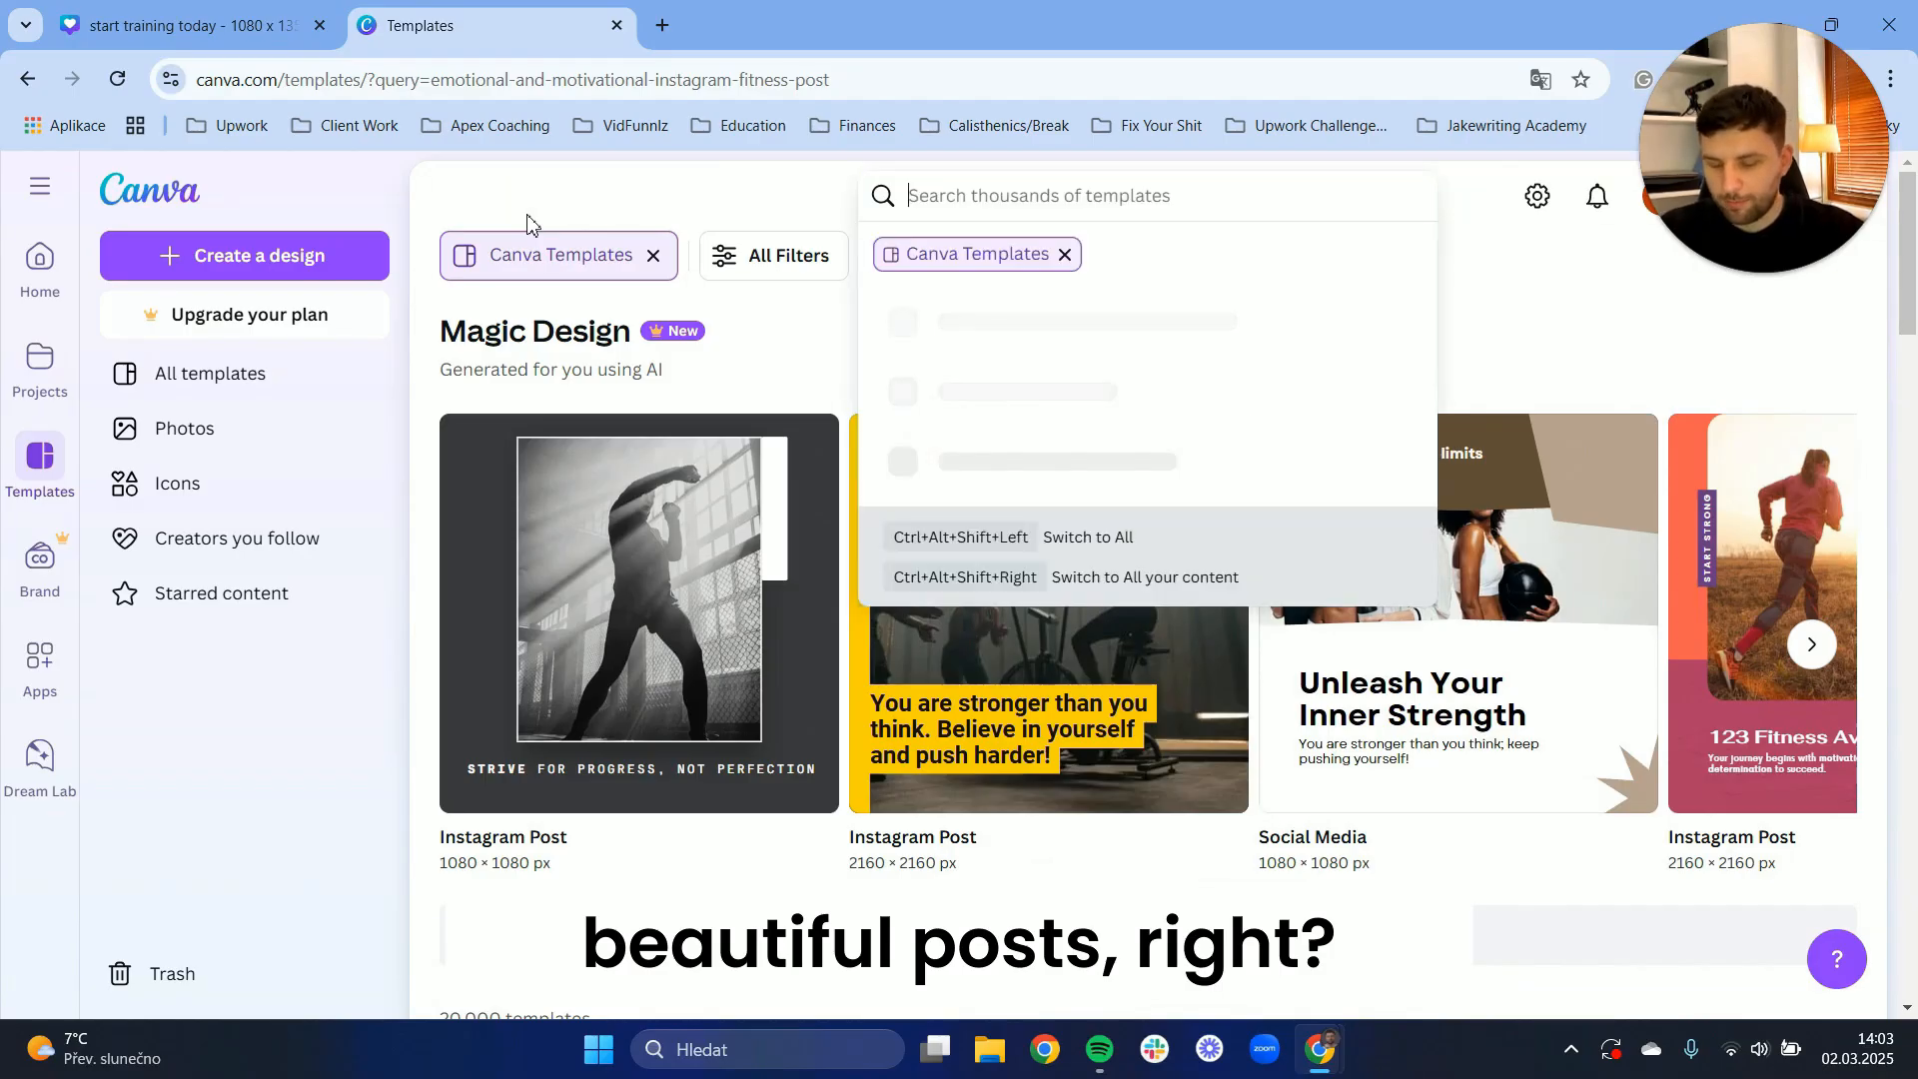
type("football")
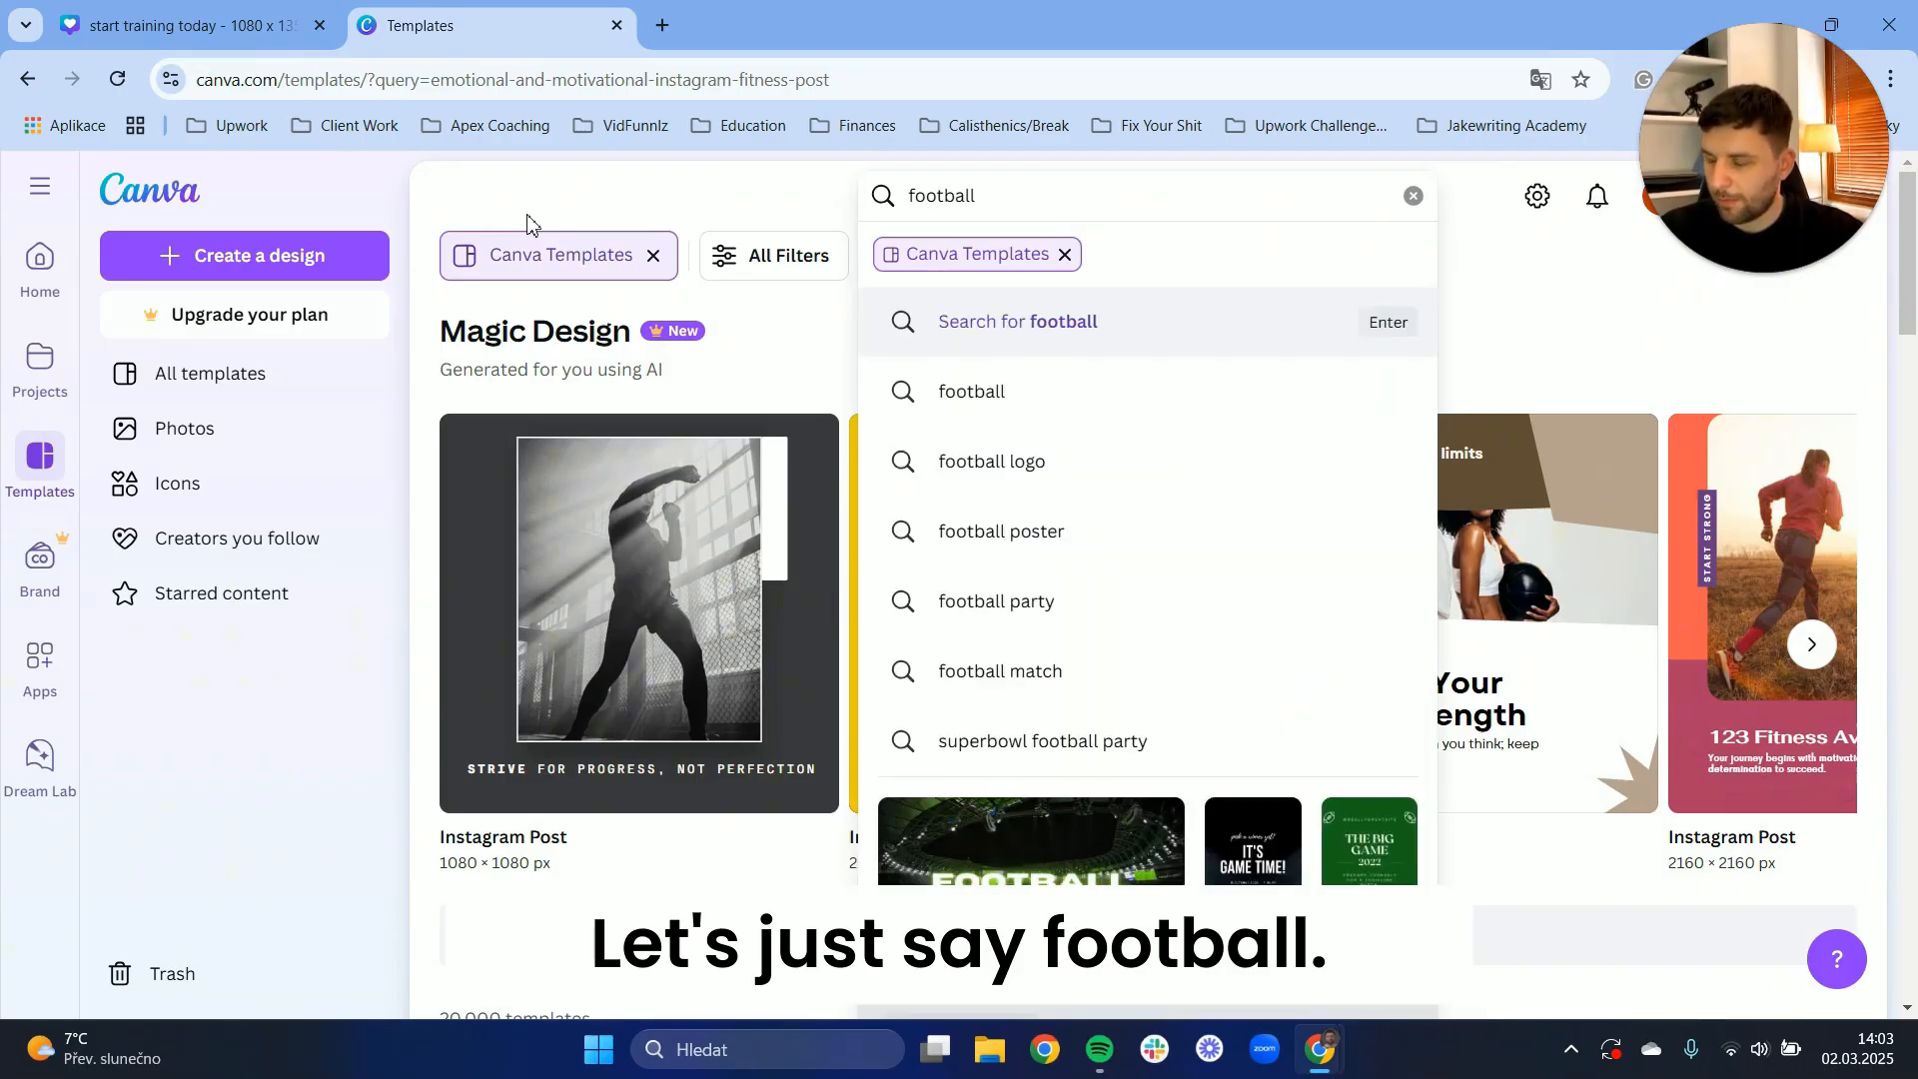
type(" match")
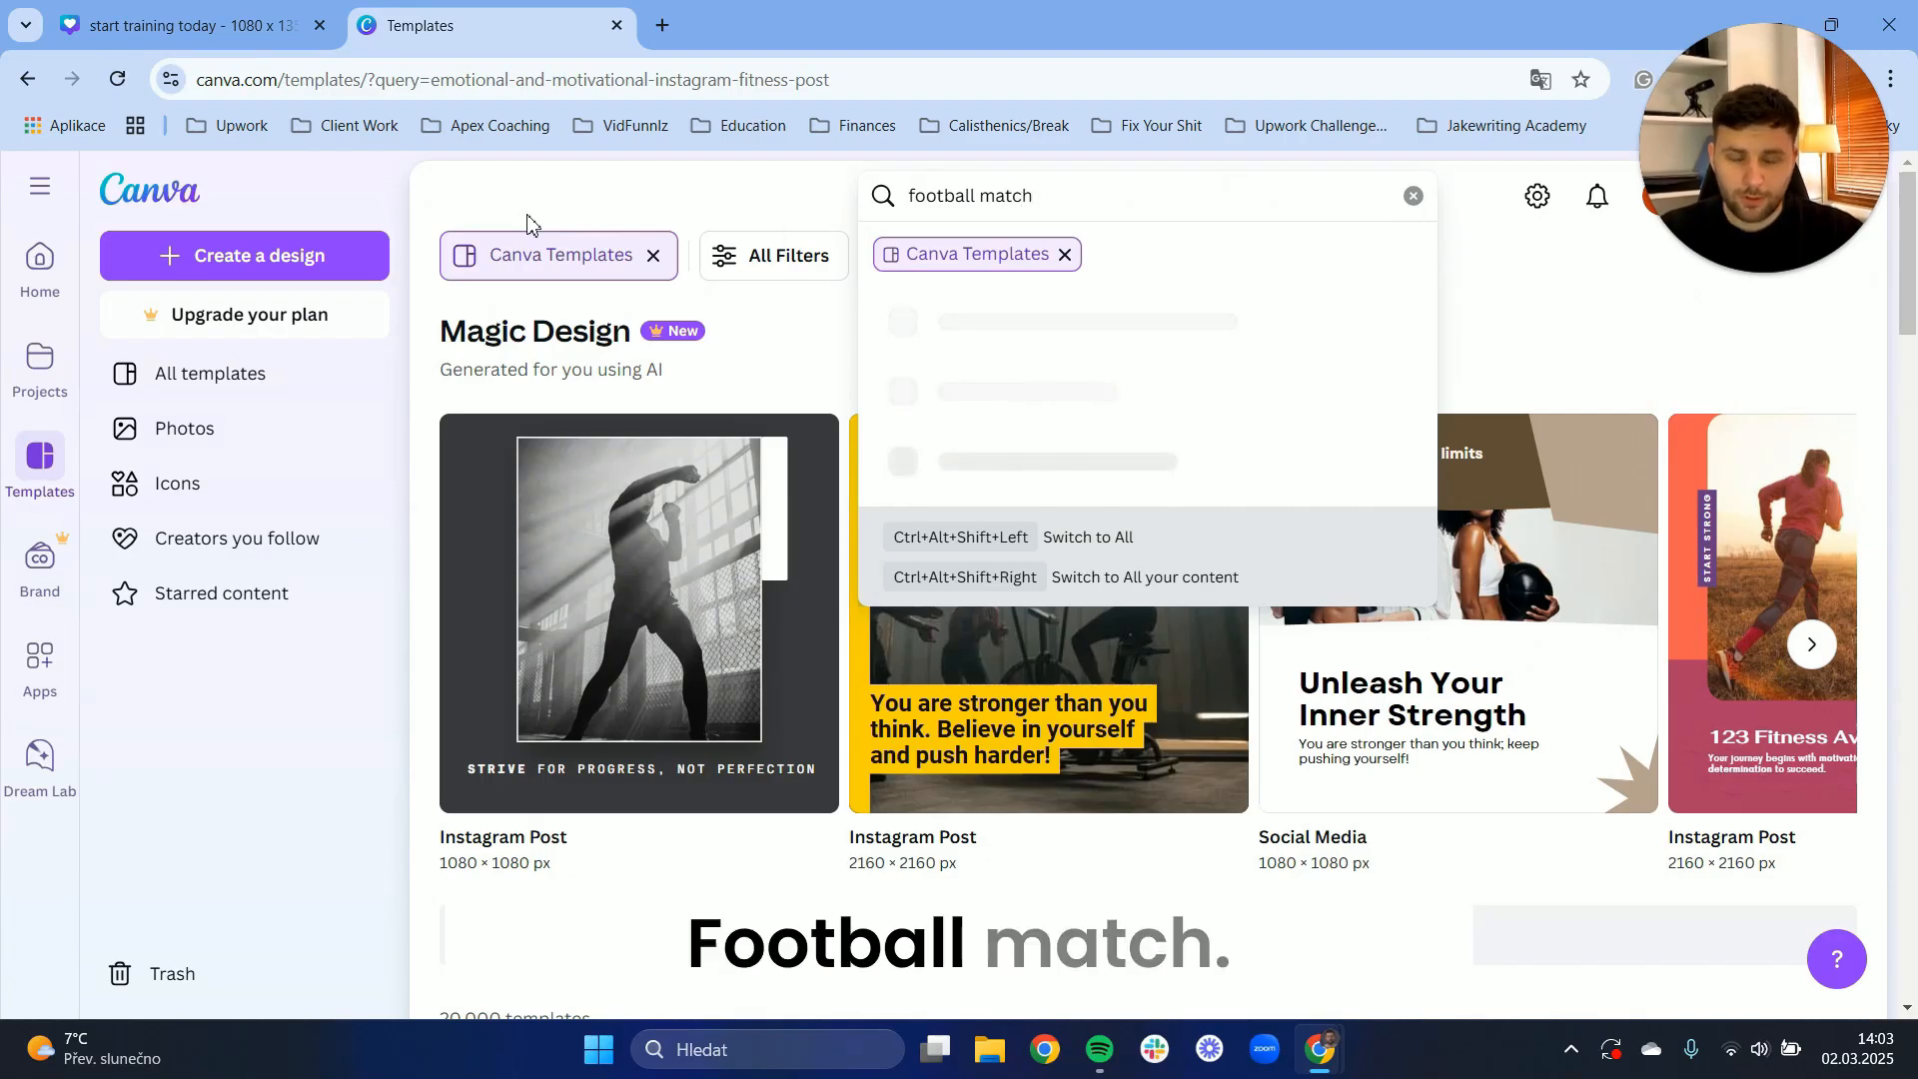
type(" i")
key("BackSpace")
key("BackSpace")
key("BackSpace")
key("BackSpace")
key("BackSpace")
key("BackSpace")
key("BackSpace")
key("BackSpace")
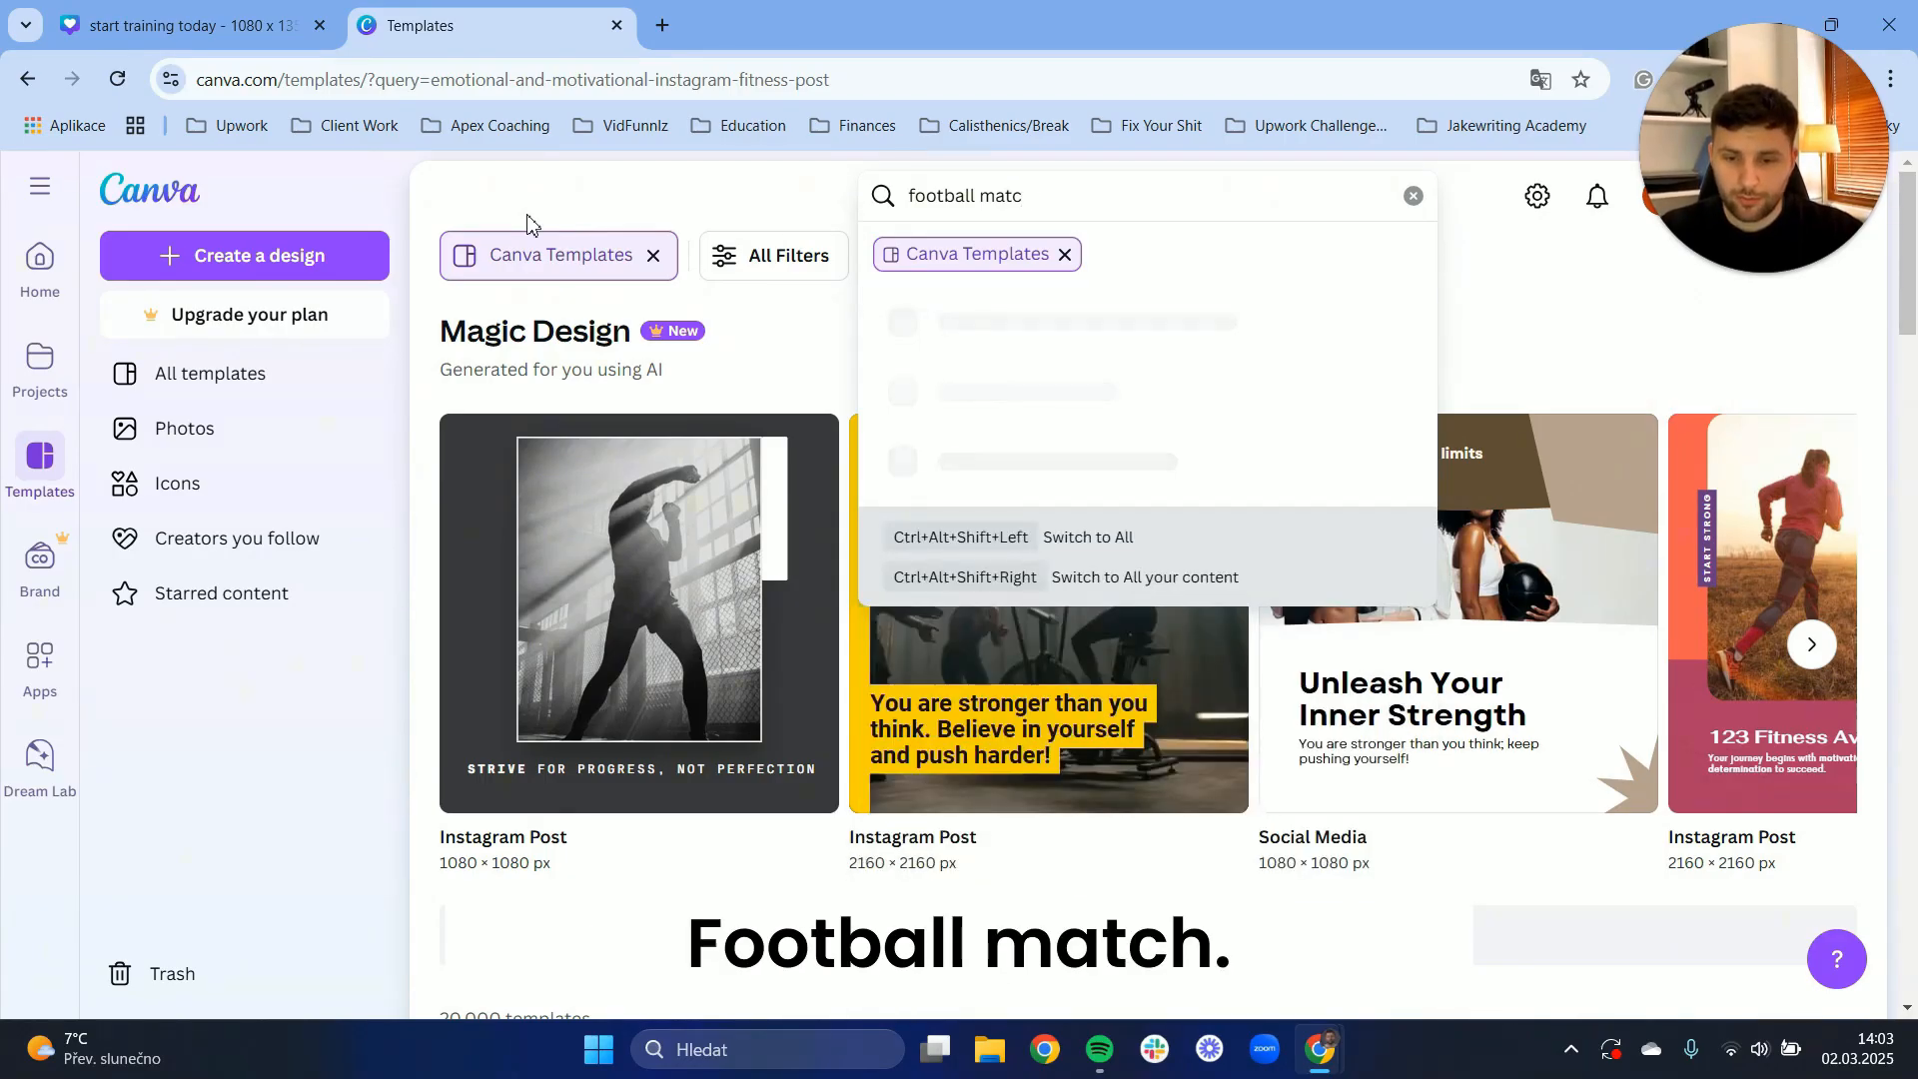
Generate Magic Design suggestions from the description "cool football match invitation"
type("cool fo")
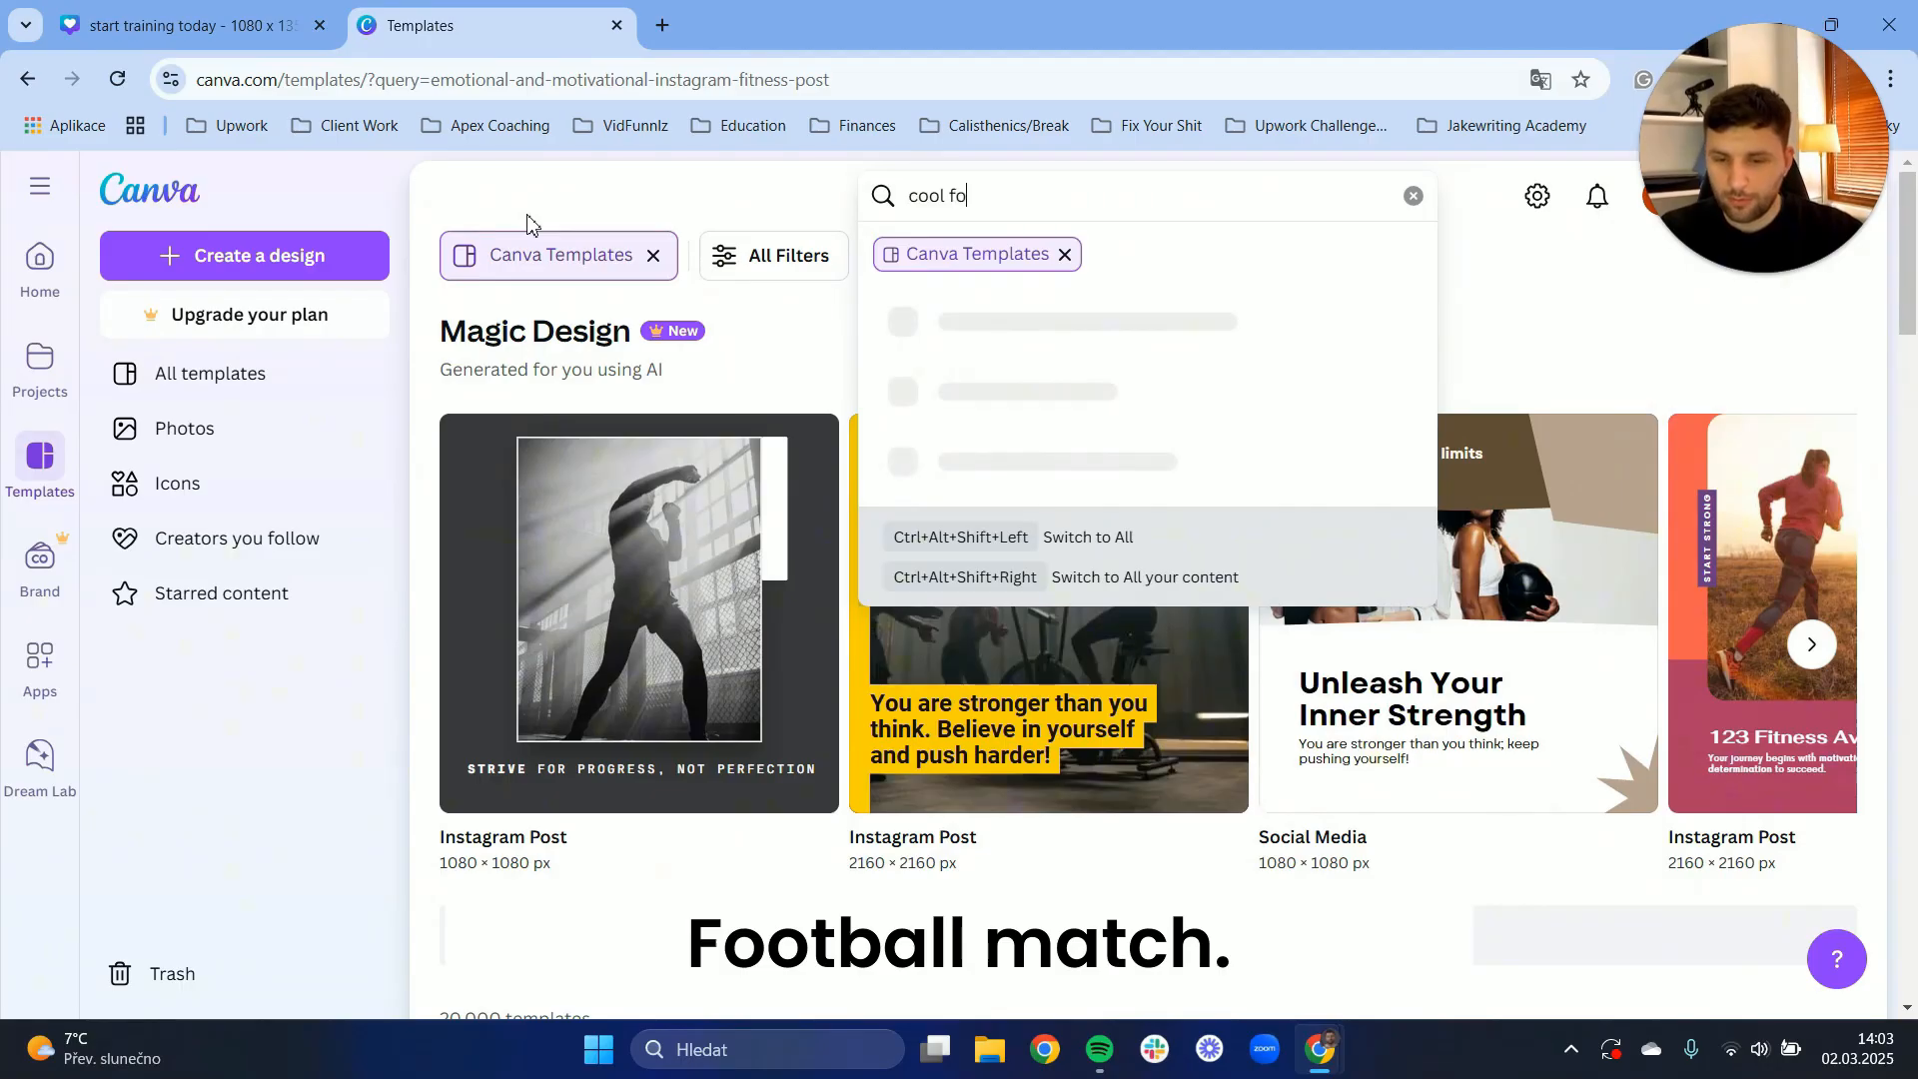
type("otball match invitation")
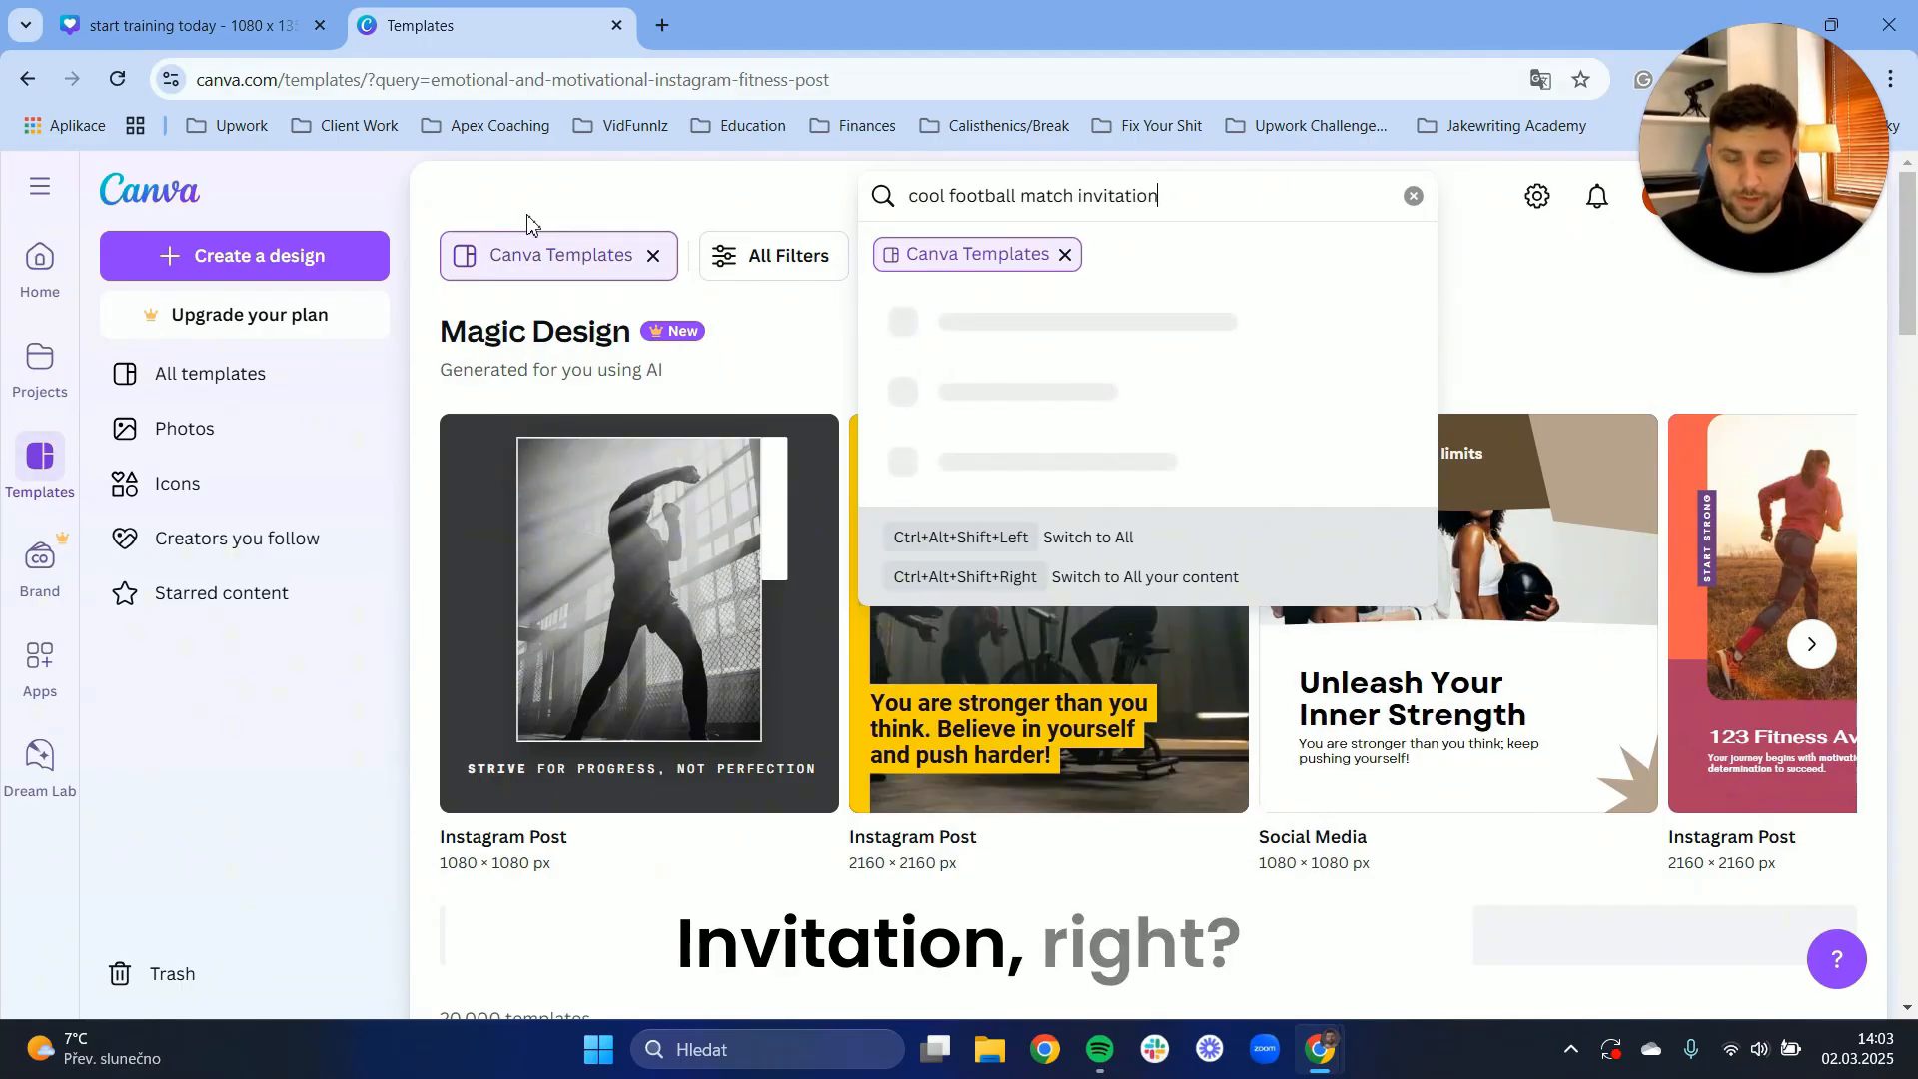
key("Return")
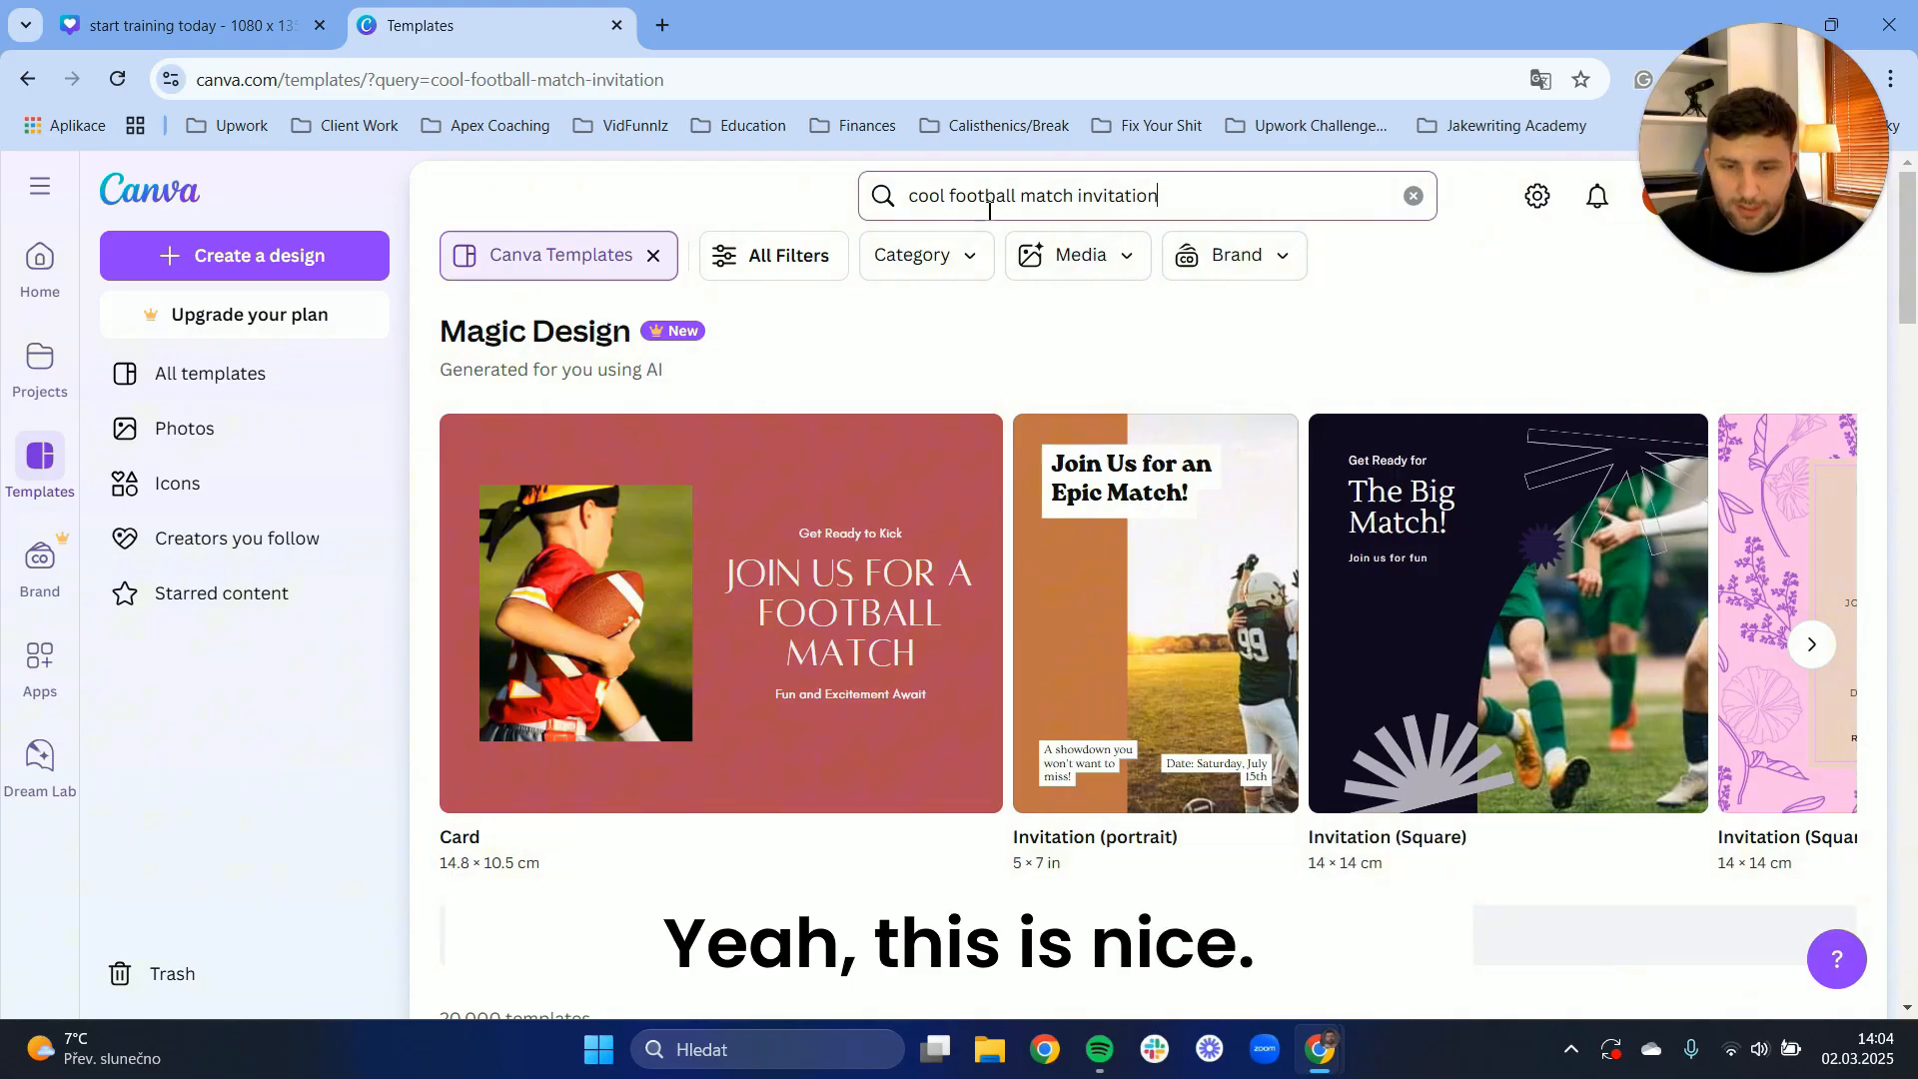
Clear the football match invitation description from the template search
left_click(951, 196)
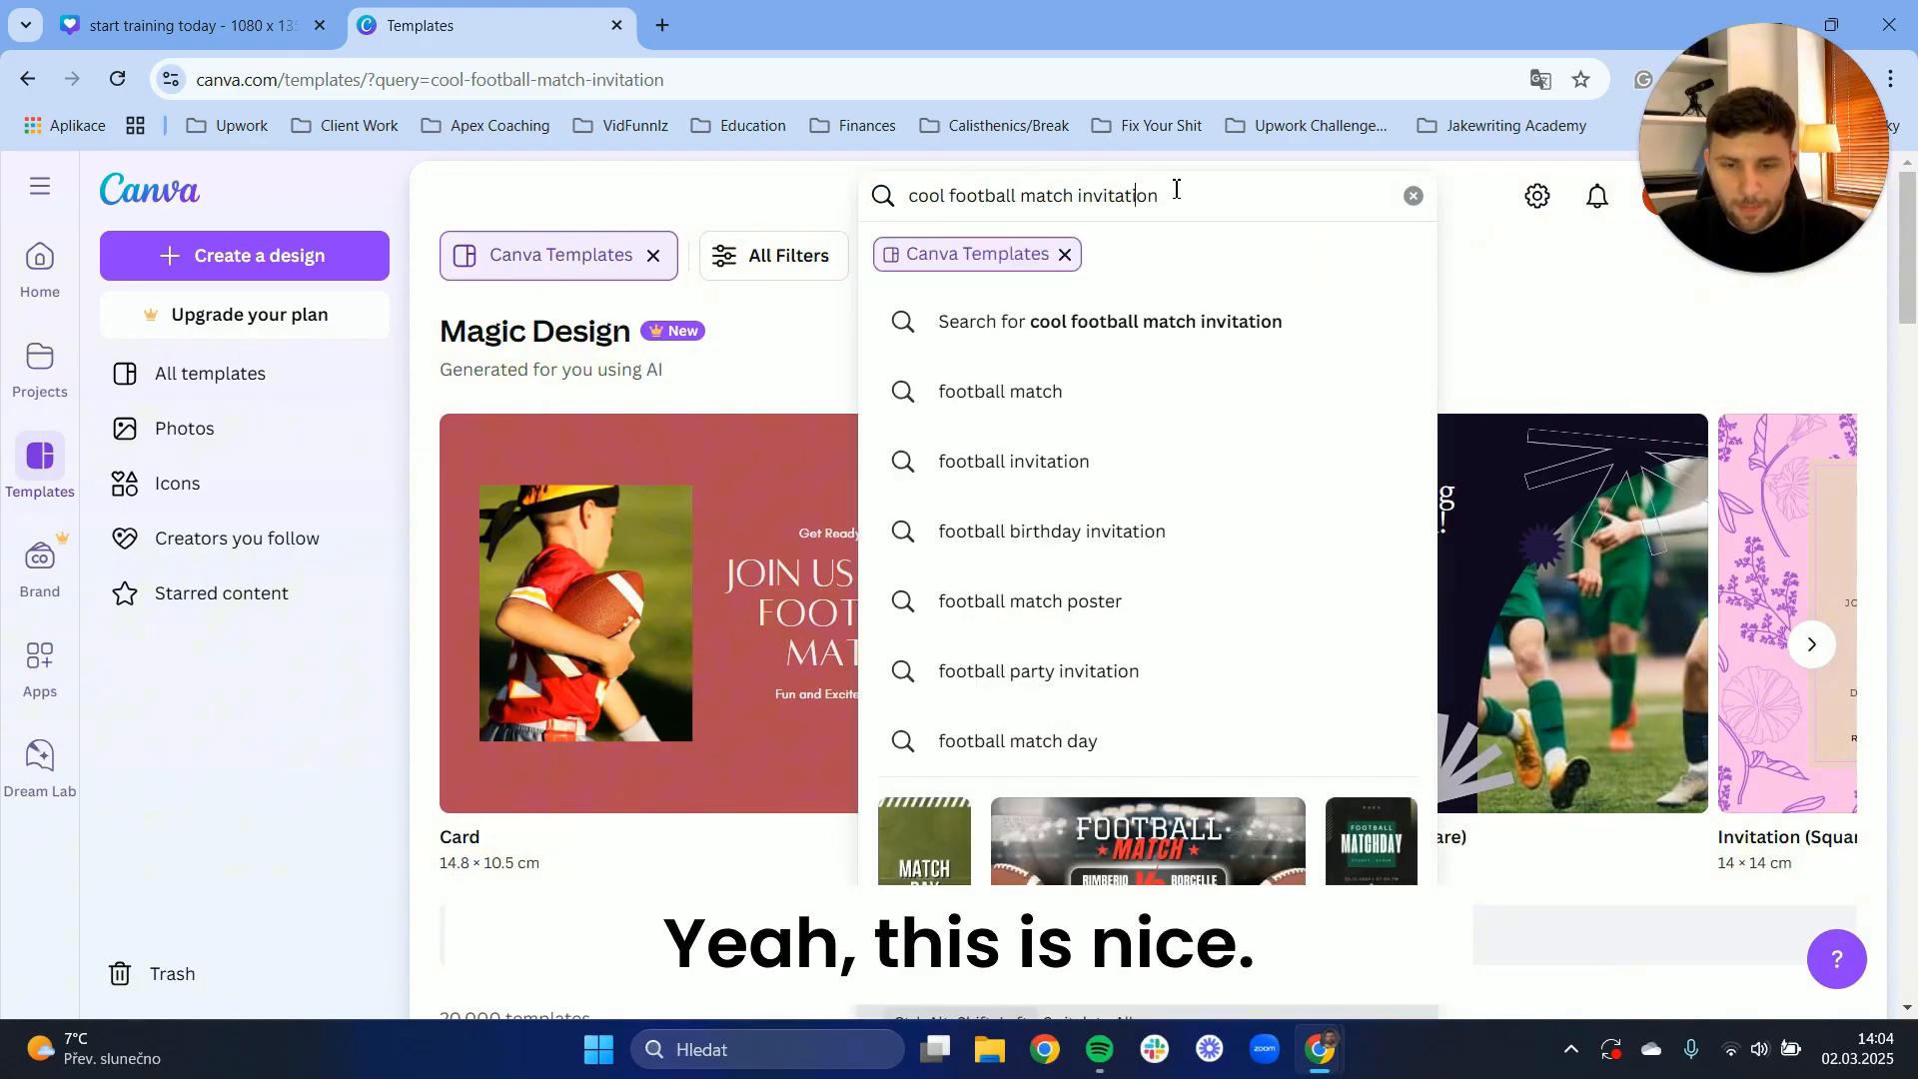
left_click_drag(1159, 196, 512, 209)
key("BackSpace")
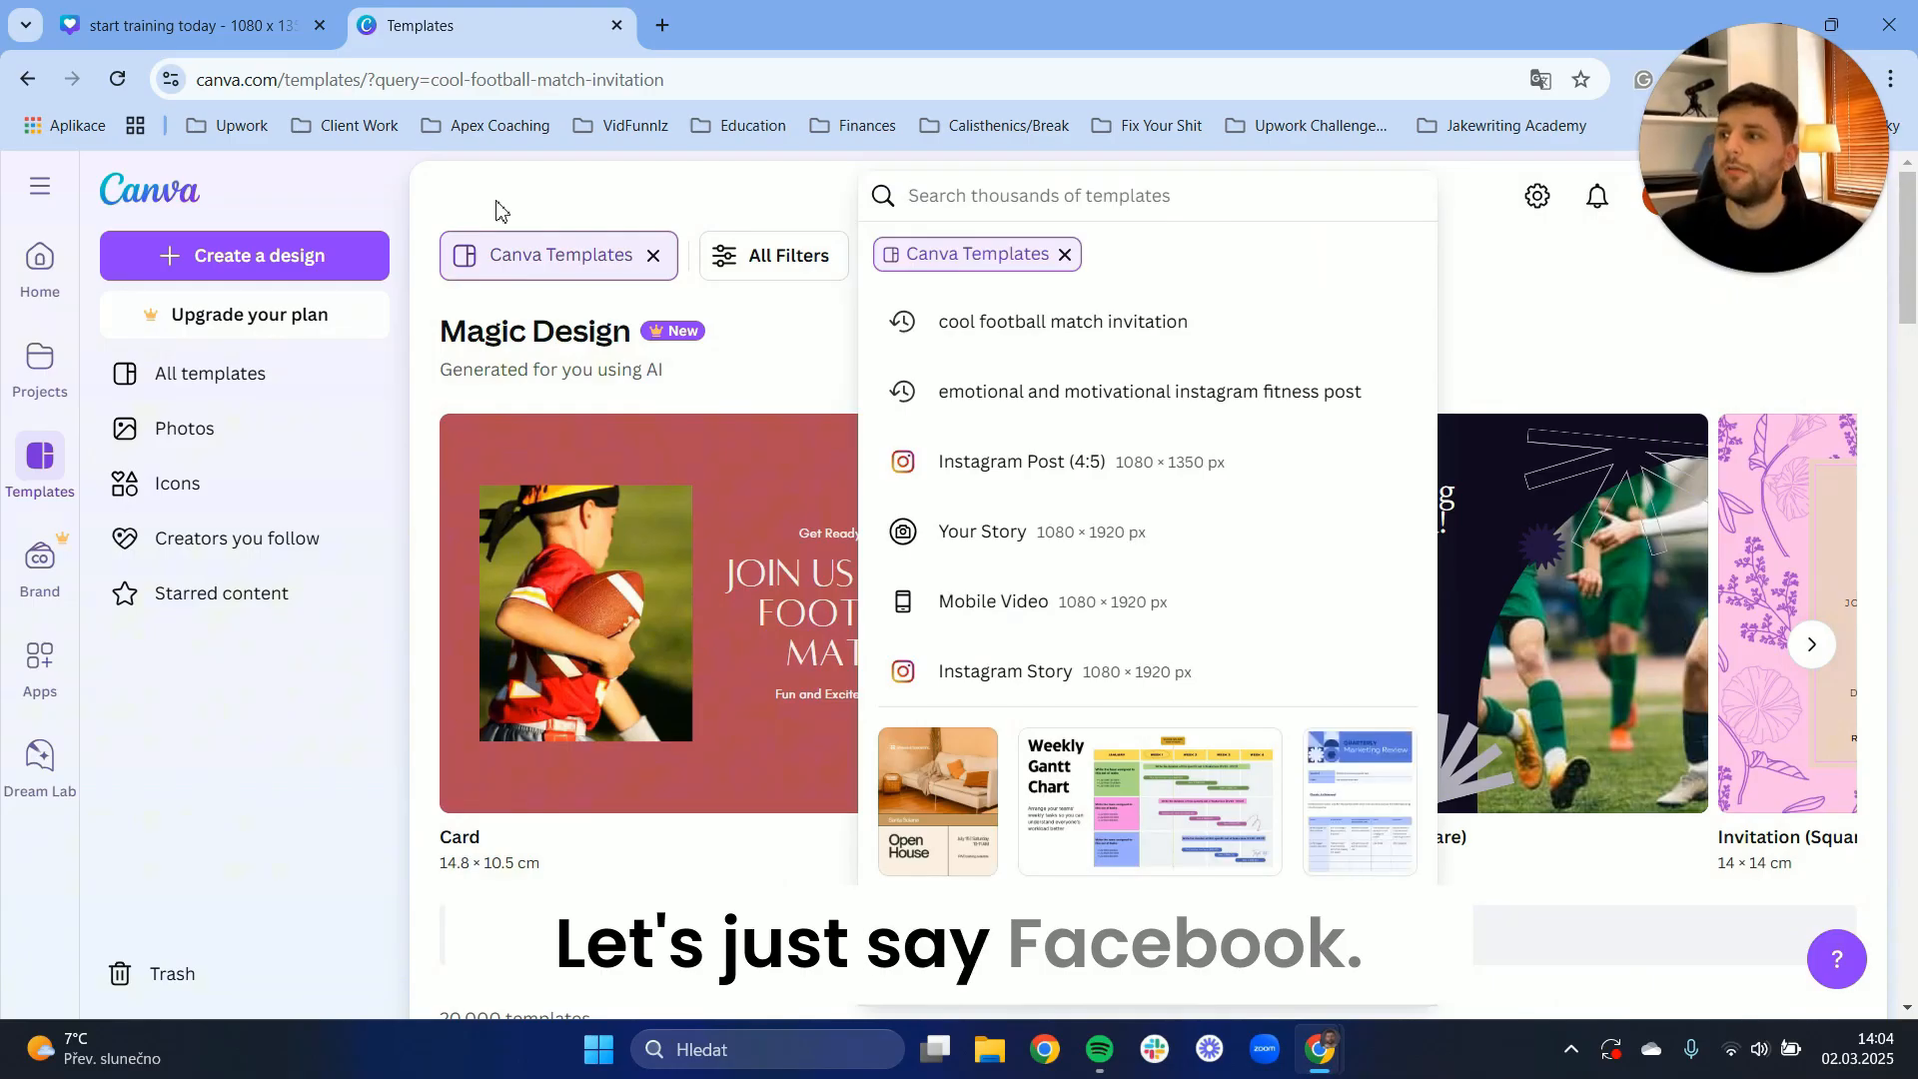
type("fac")
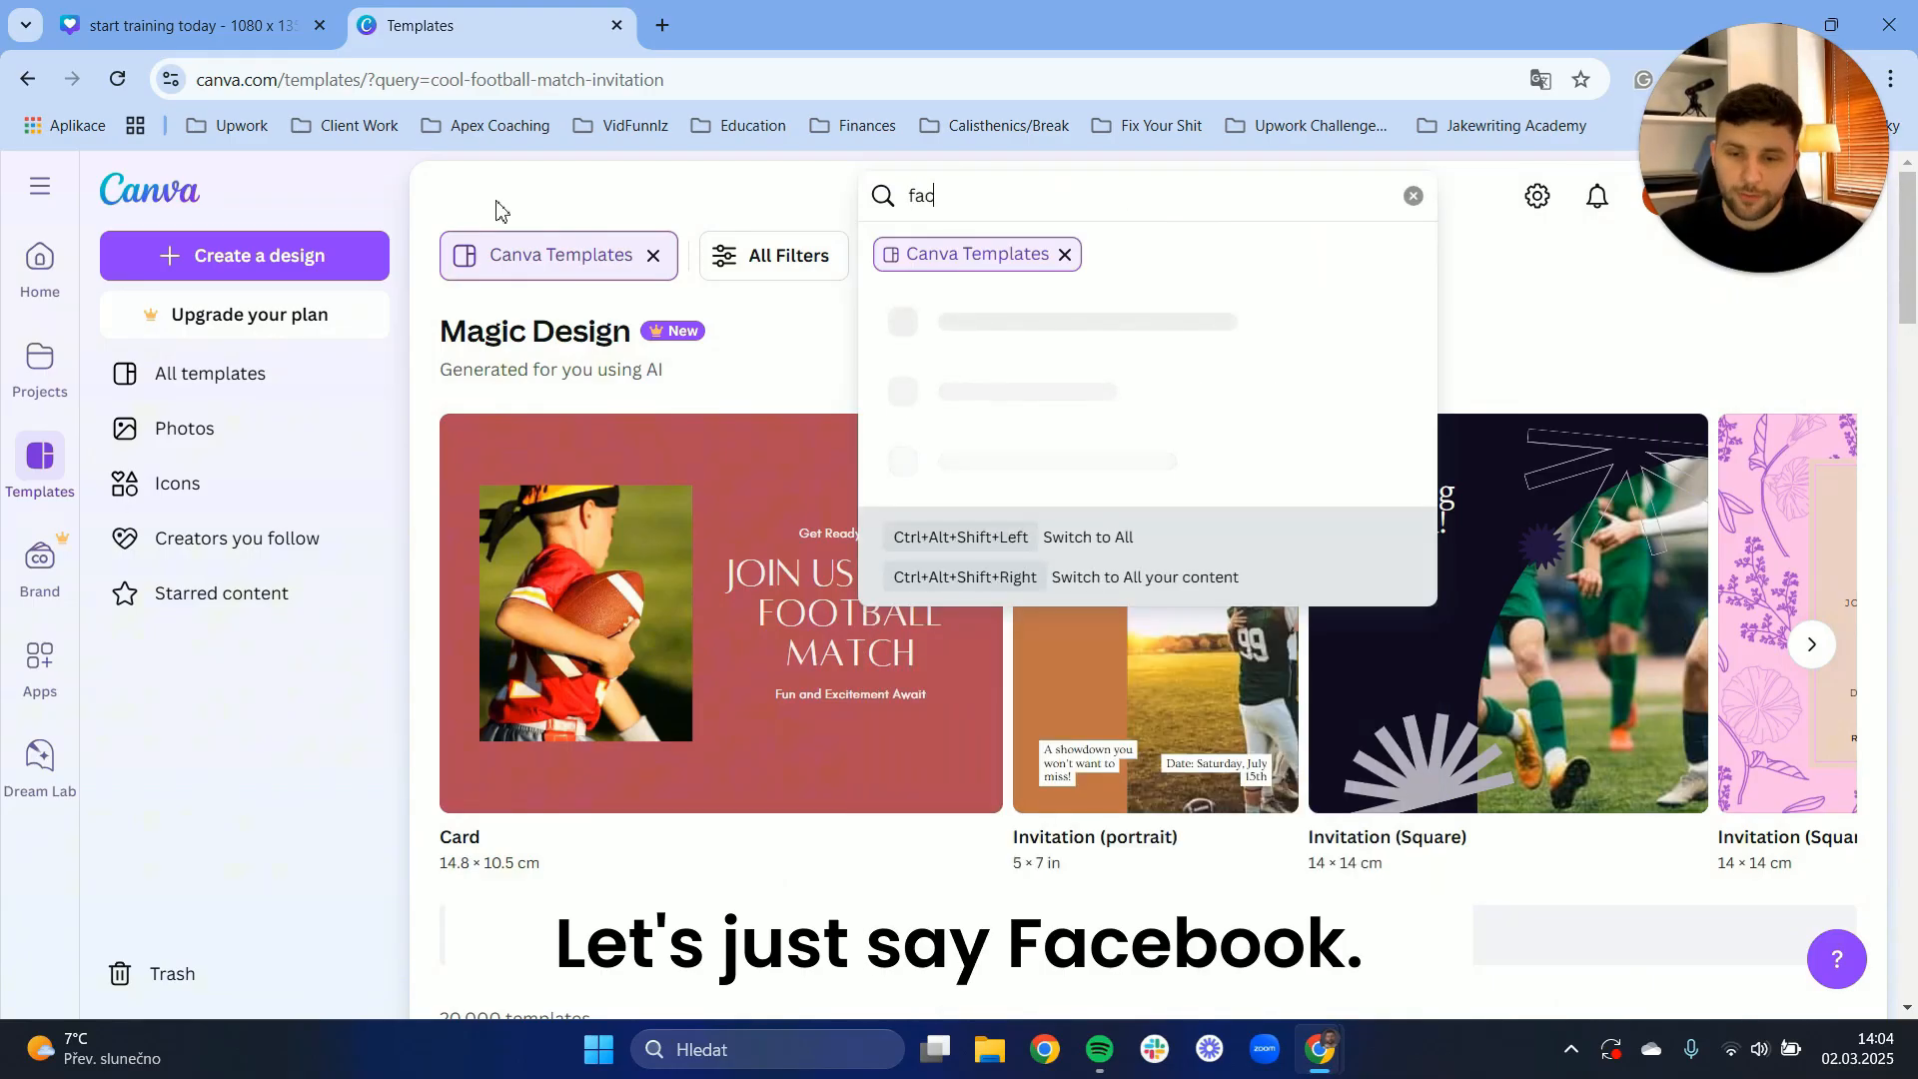
type("ebook ad ")
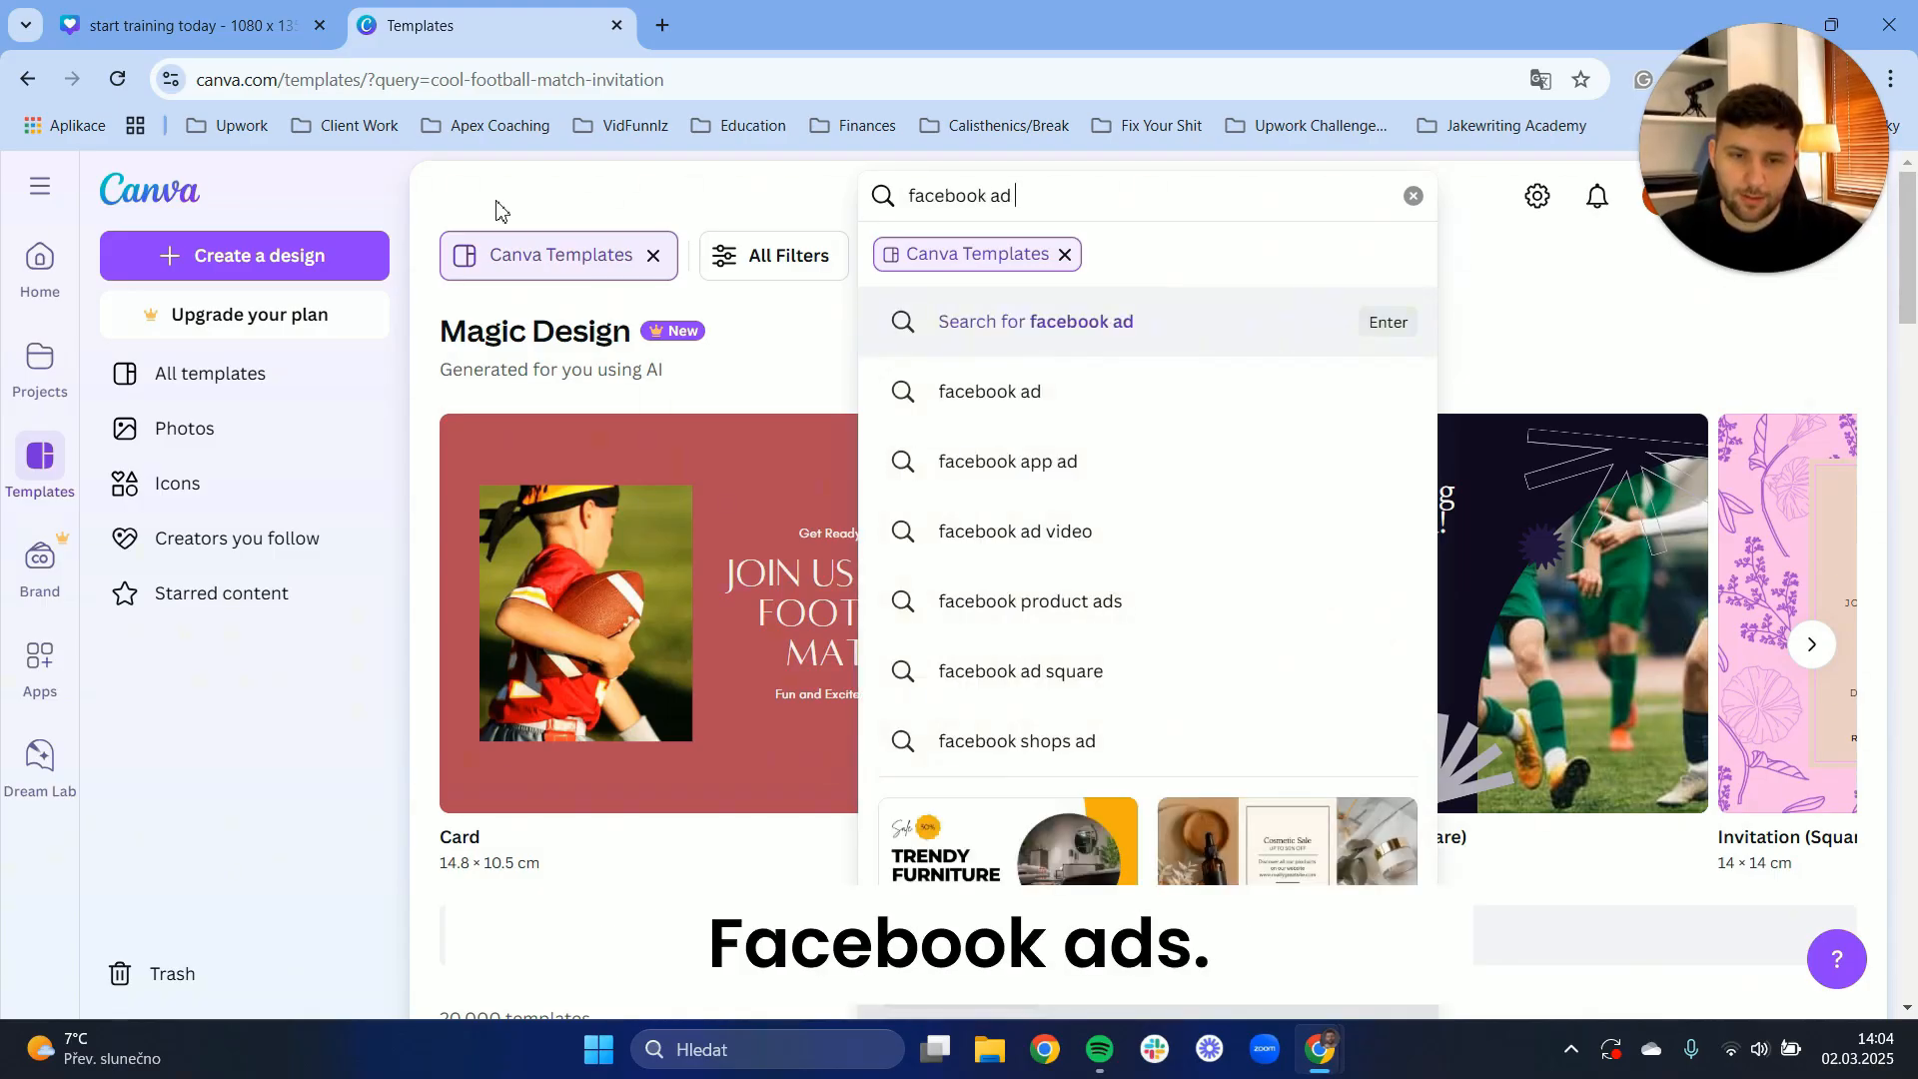
type("creat")
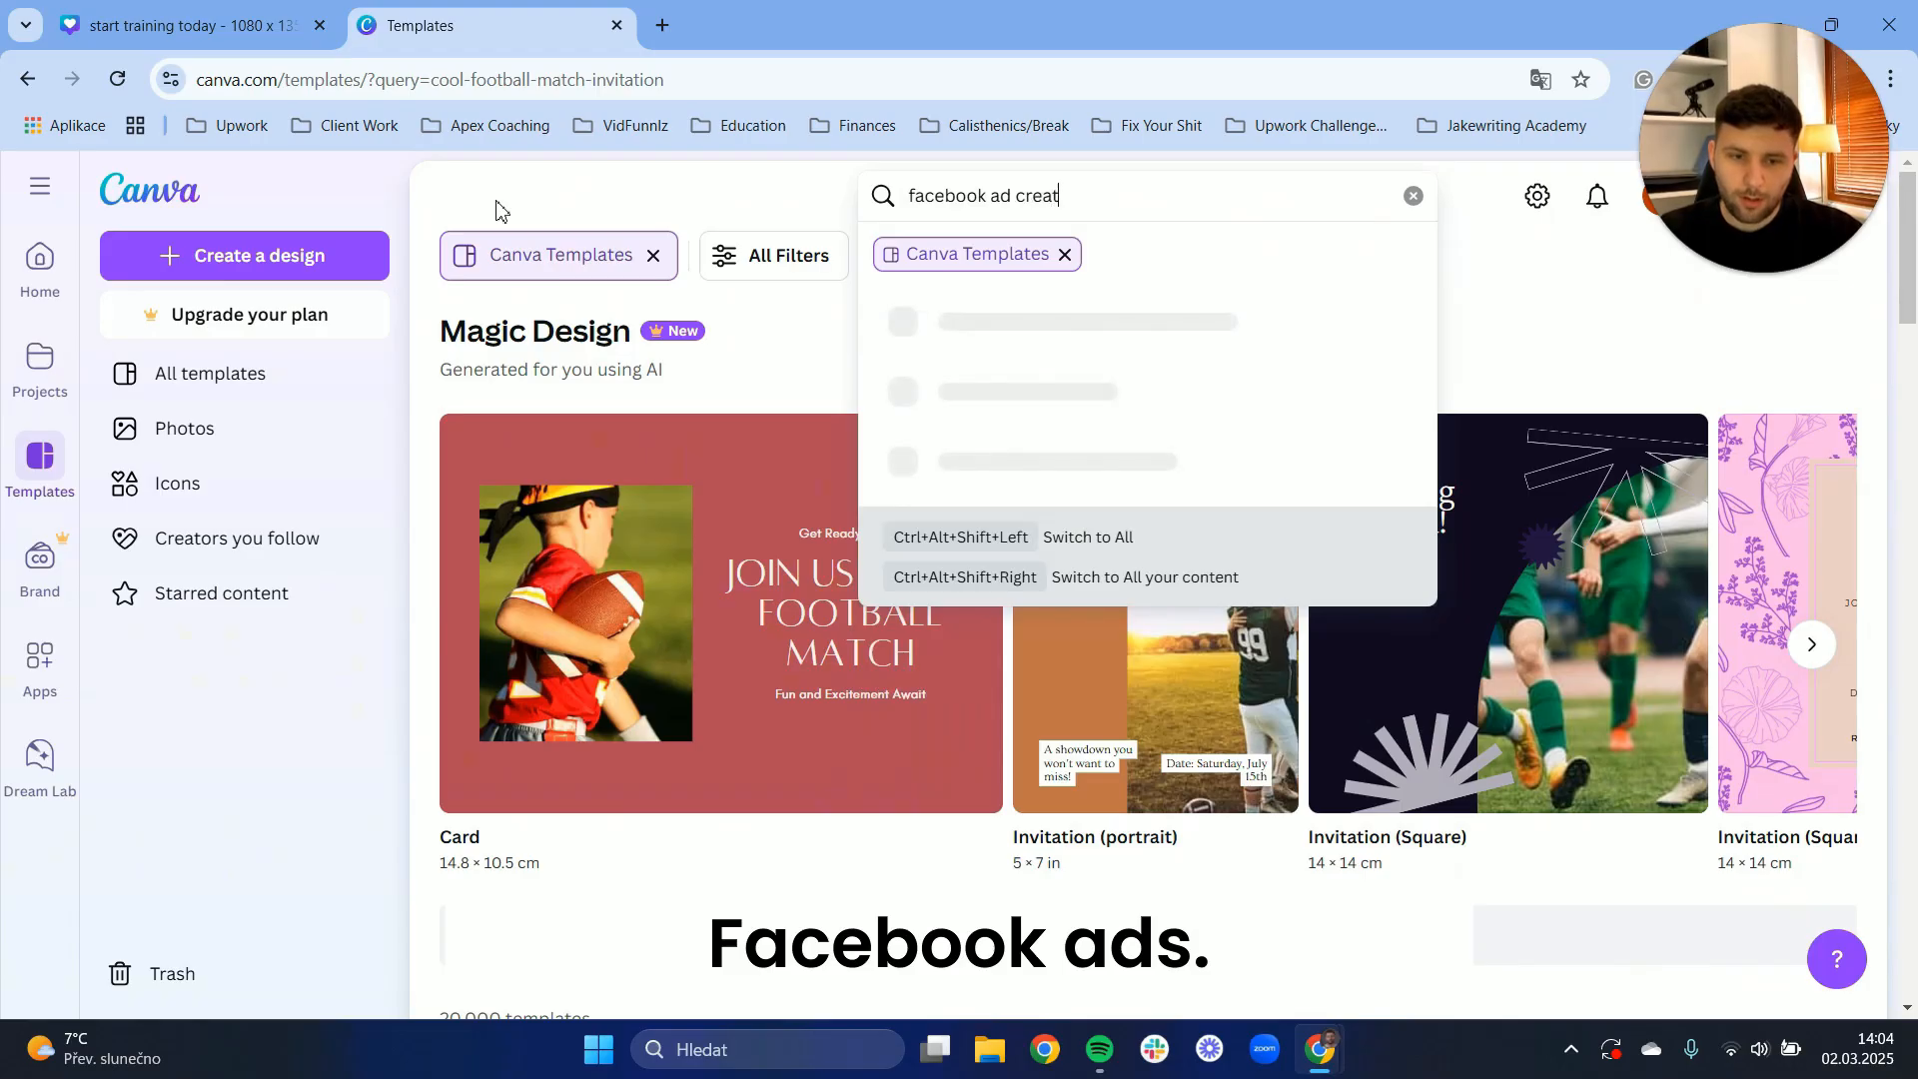
key("BackSpace")
key("BackSpace")
key("BackSpace")
key("BackSpace")
key("BackSpace")
key("BackSpace")
key("BackSpace")
key("BackSpace")
key("BackSpace")
key("BackSpace")
key("BackSpace")
key("BackSpace")
key("BackSpace")
key("BackSpace")
Search templates for "fitness facebook ad creative aimed to capture leads with lead magnet that is 10 day ab workout challenge" and browse the matches
type("fitn")
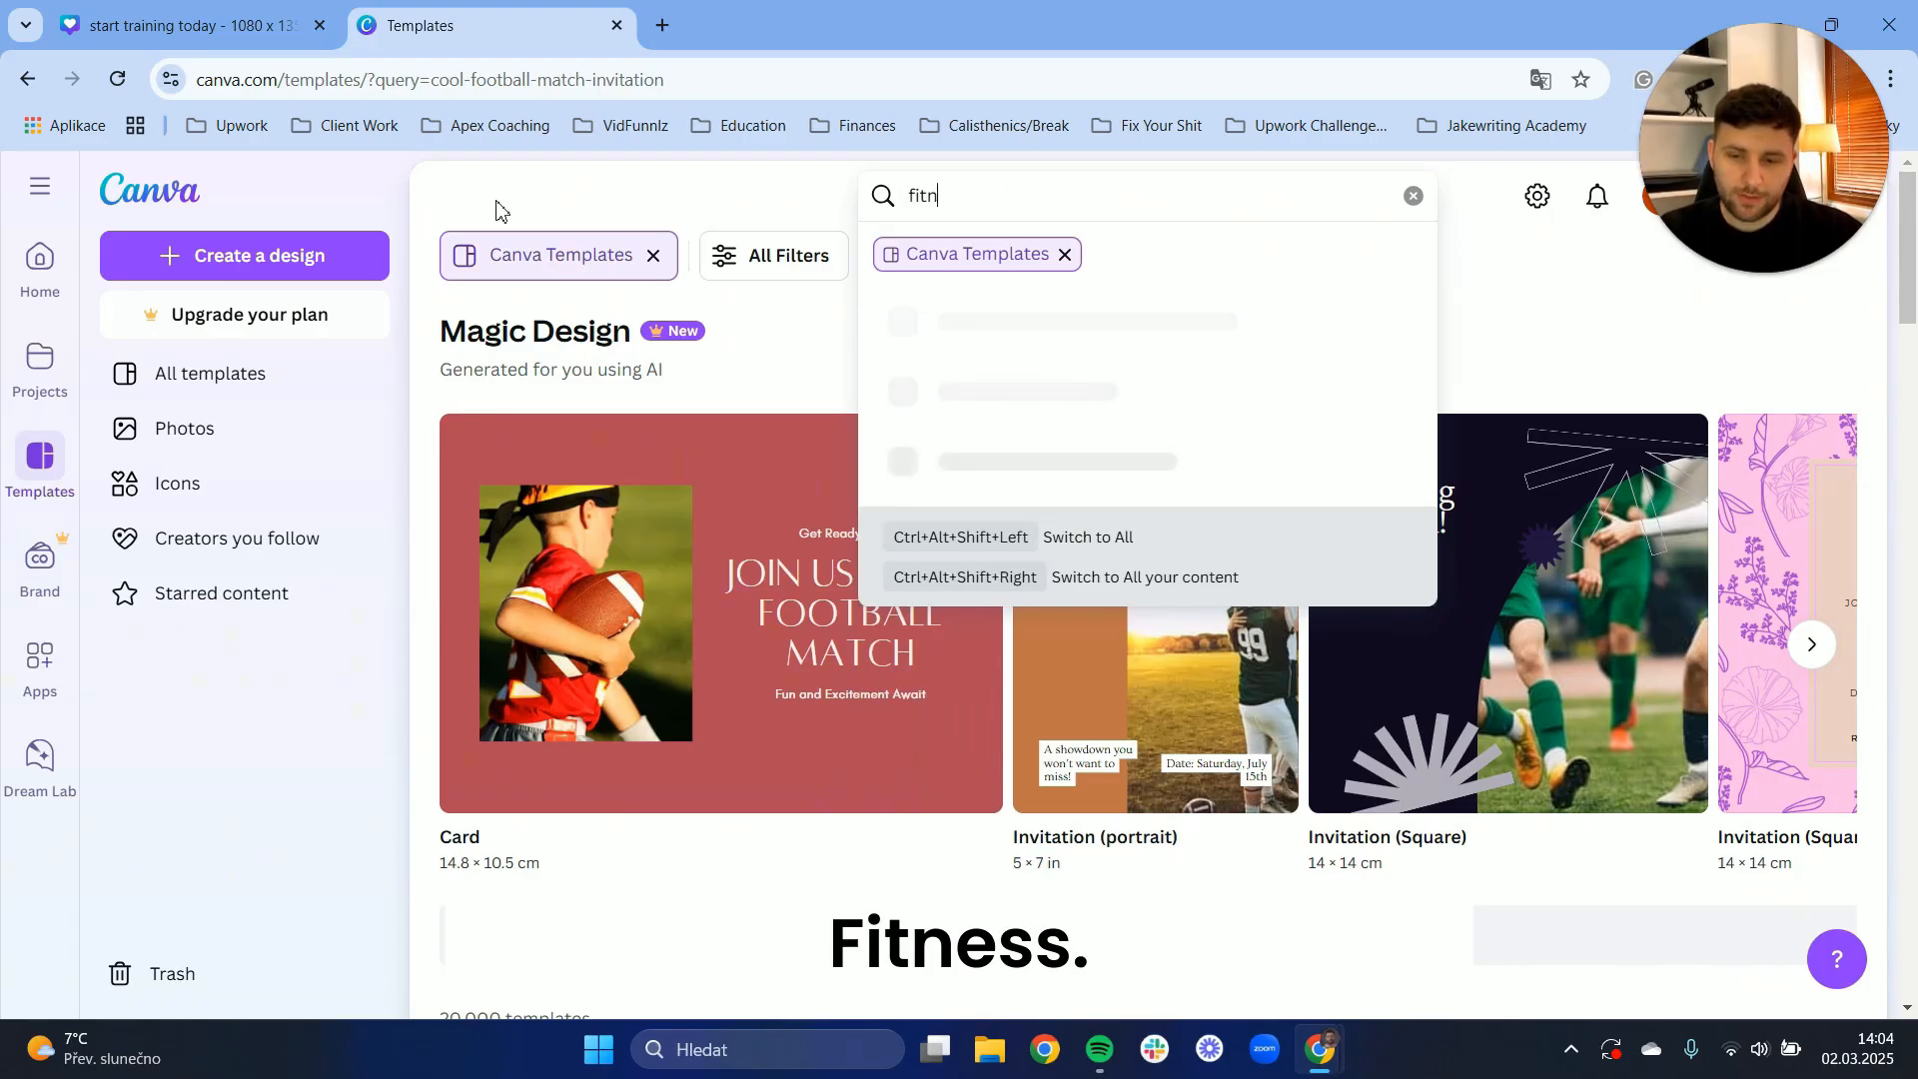
type("ess facebook")
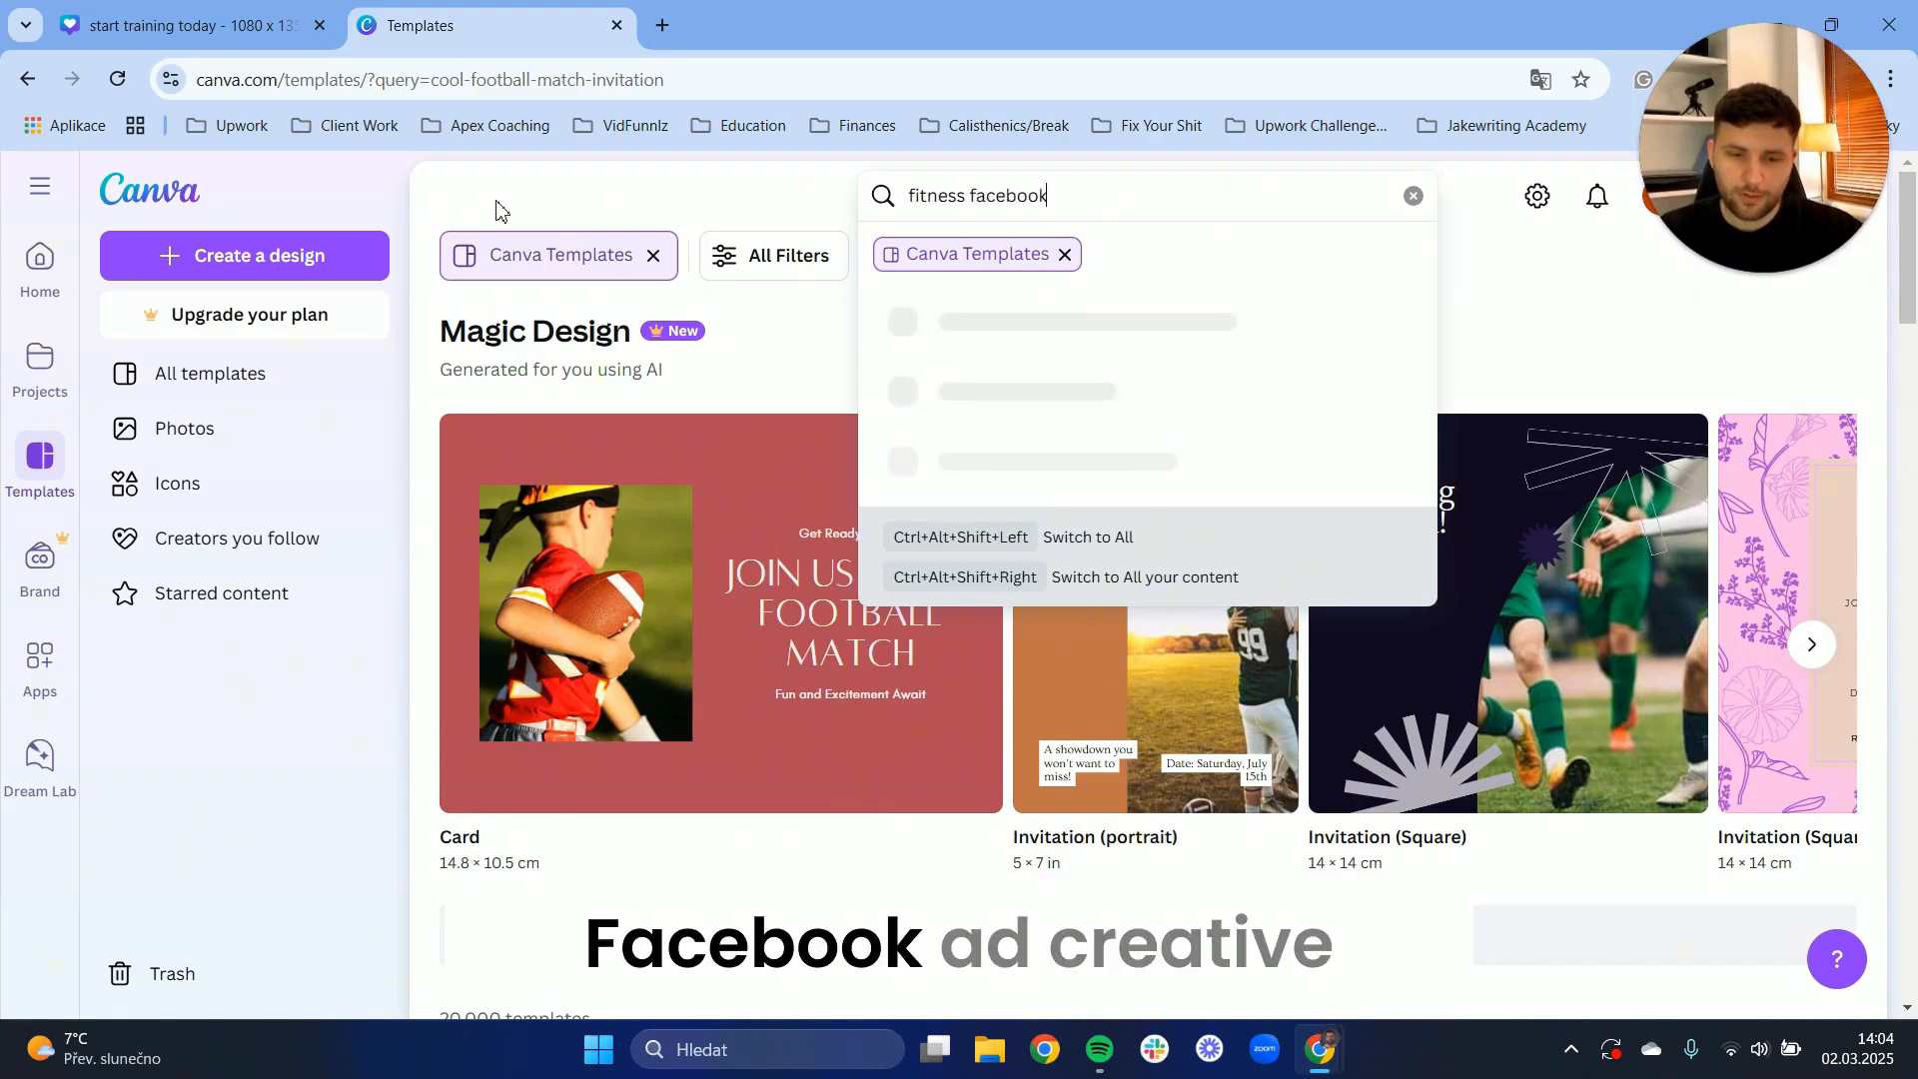
type(" ad creative")
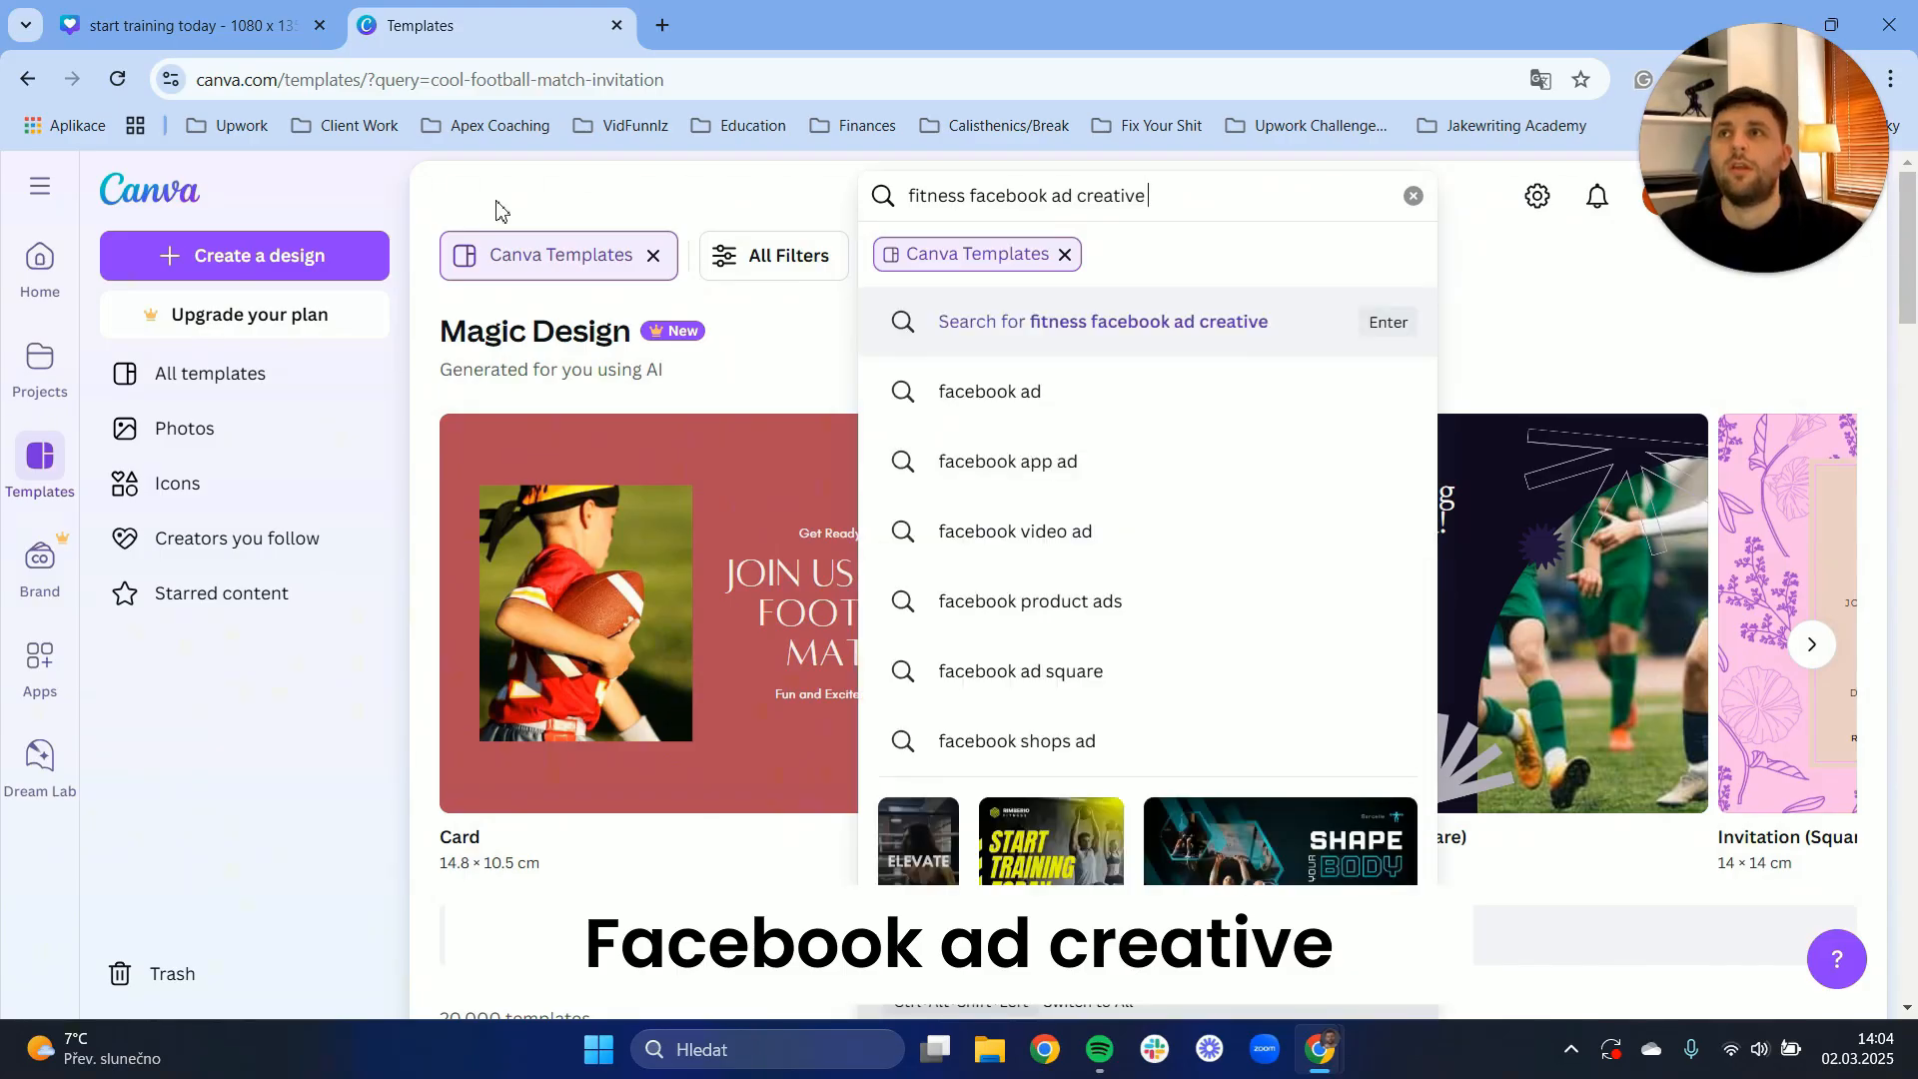
type(" aimed to ca")
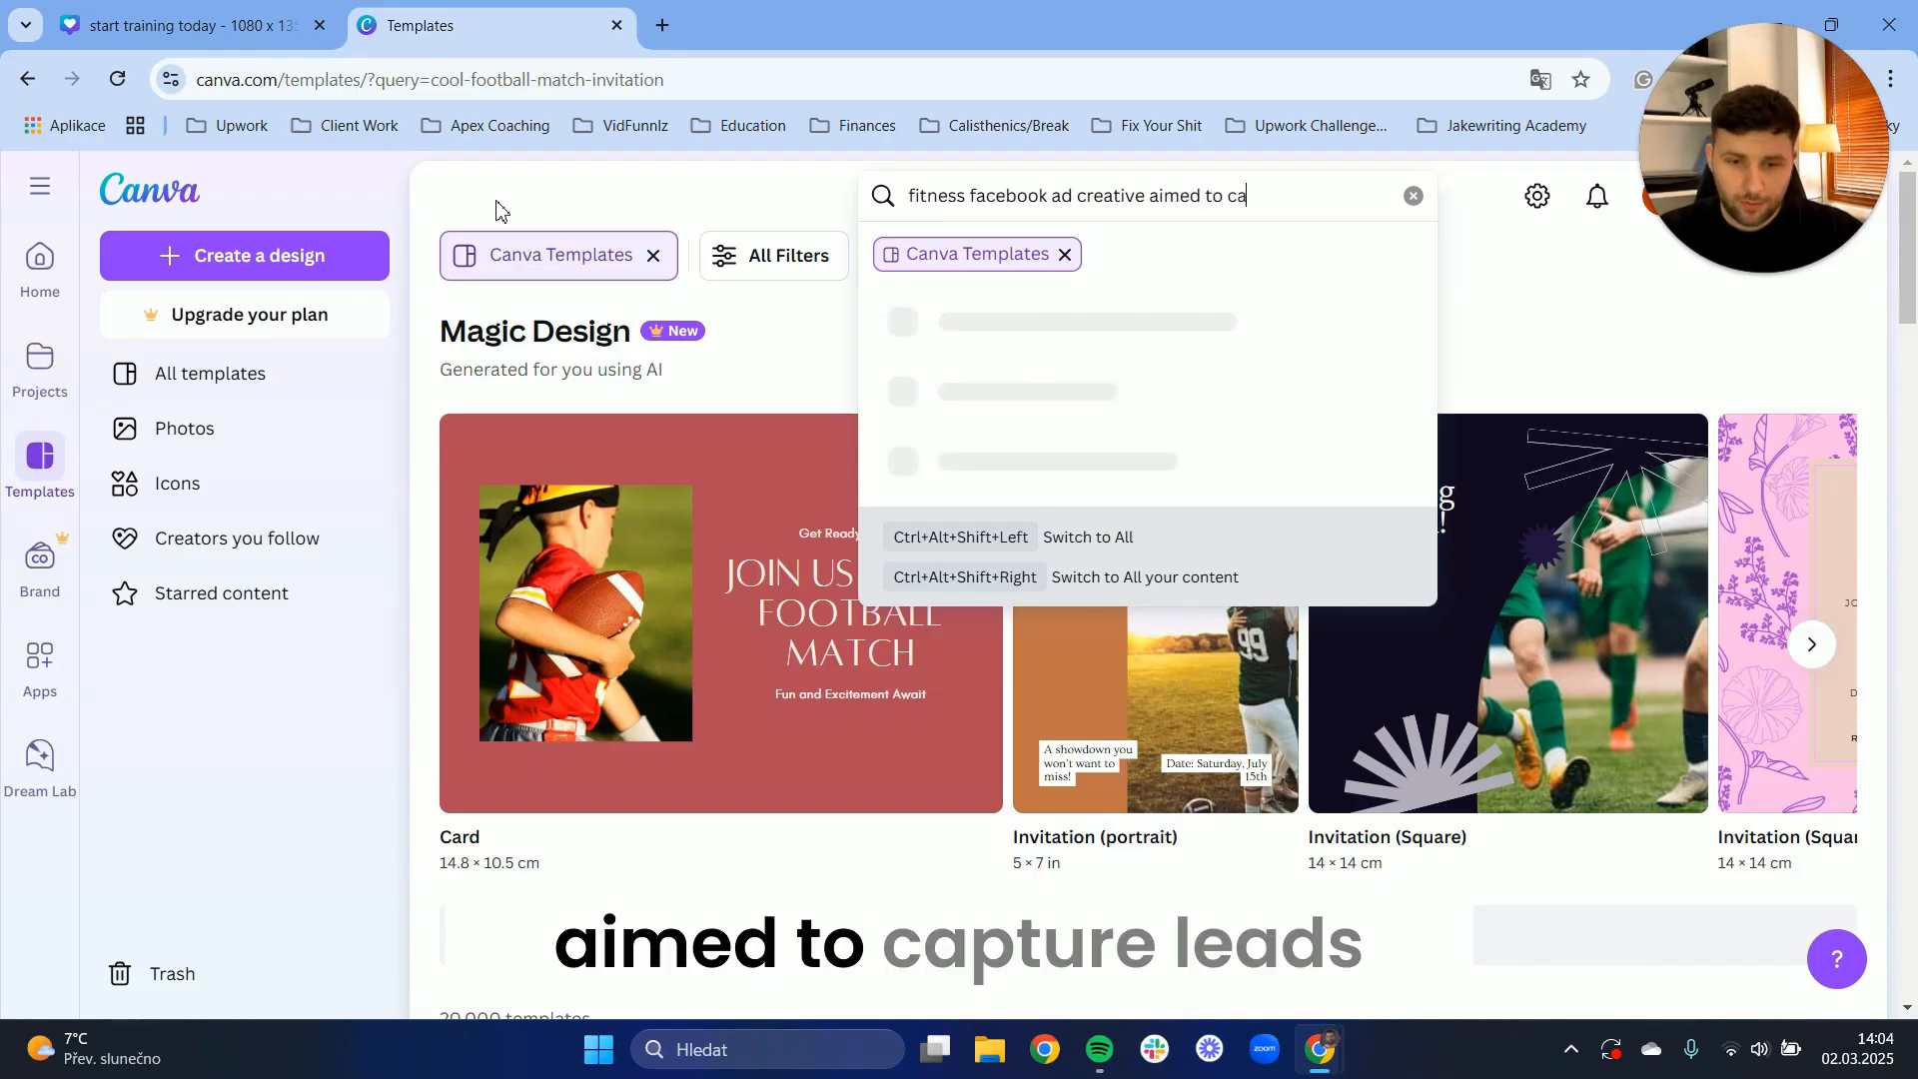
type("pure lead")
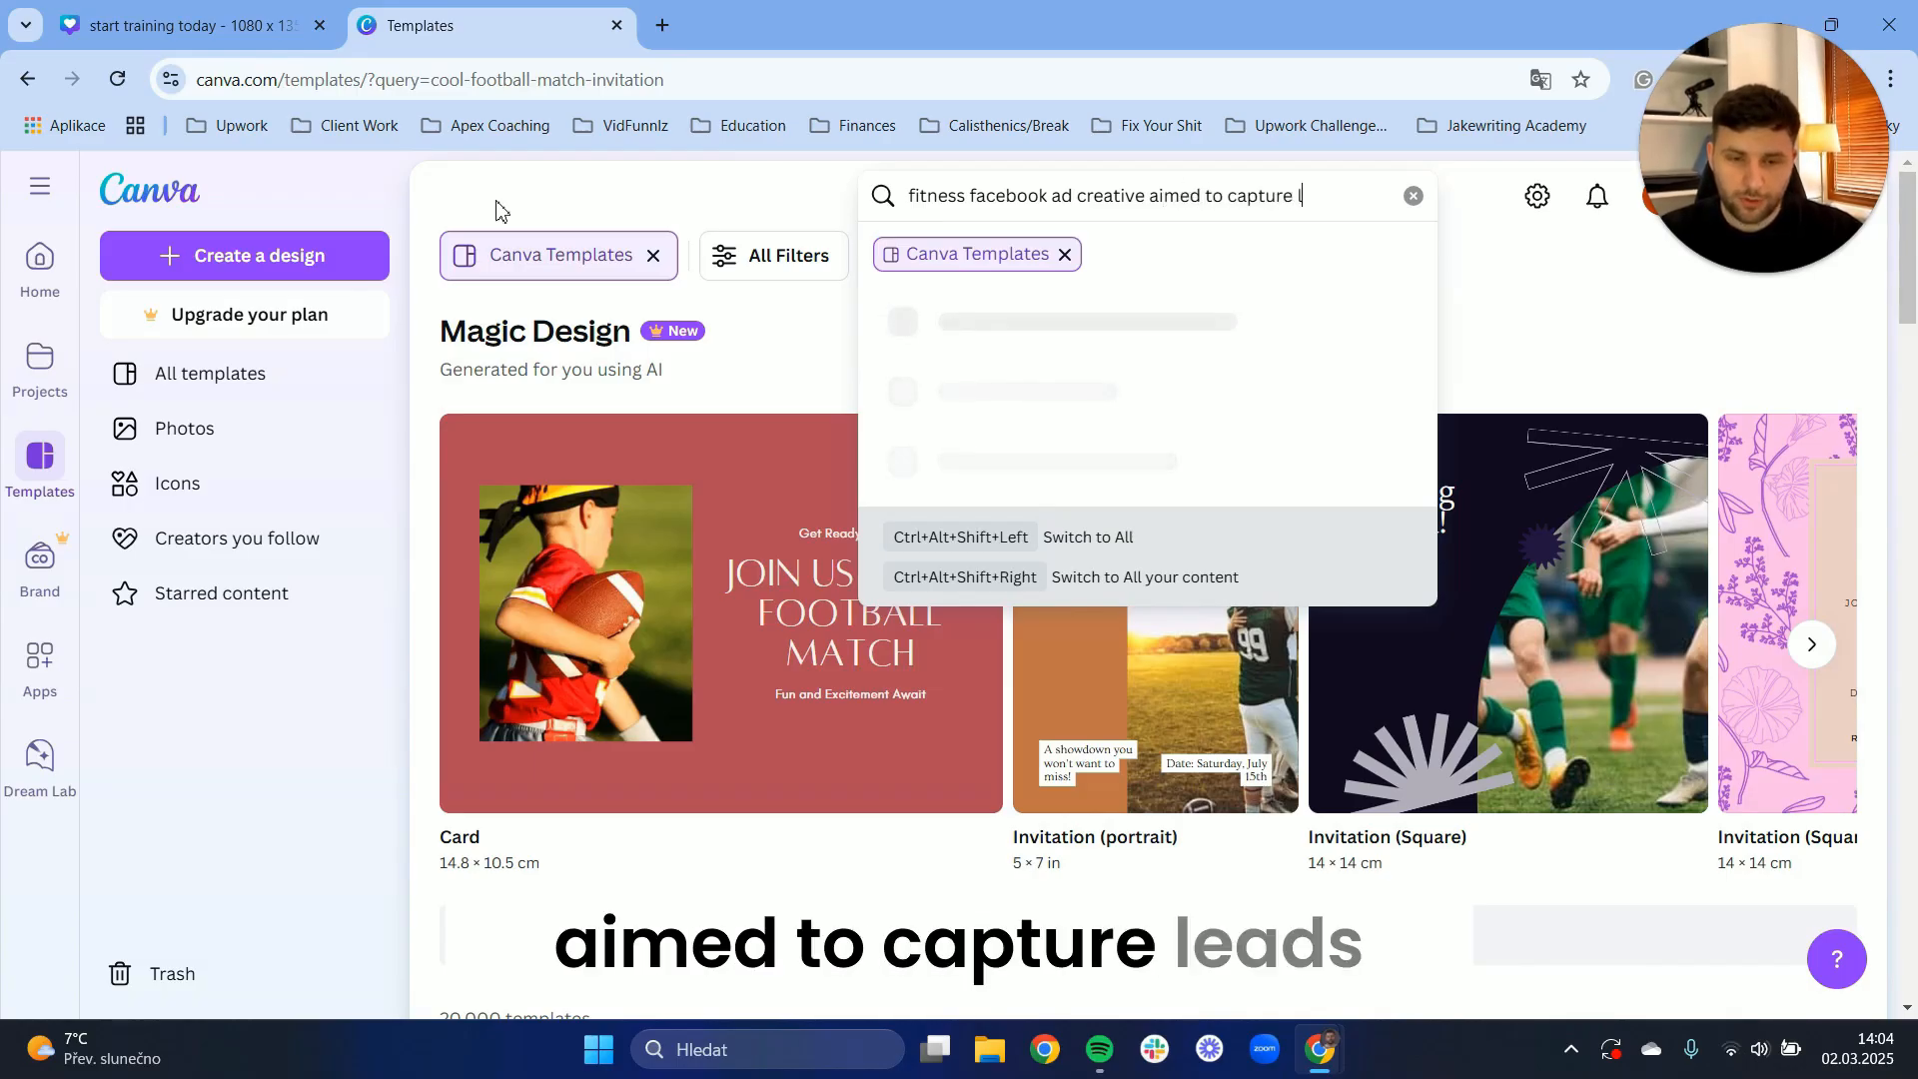
type("s with lea")
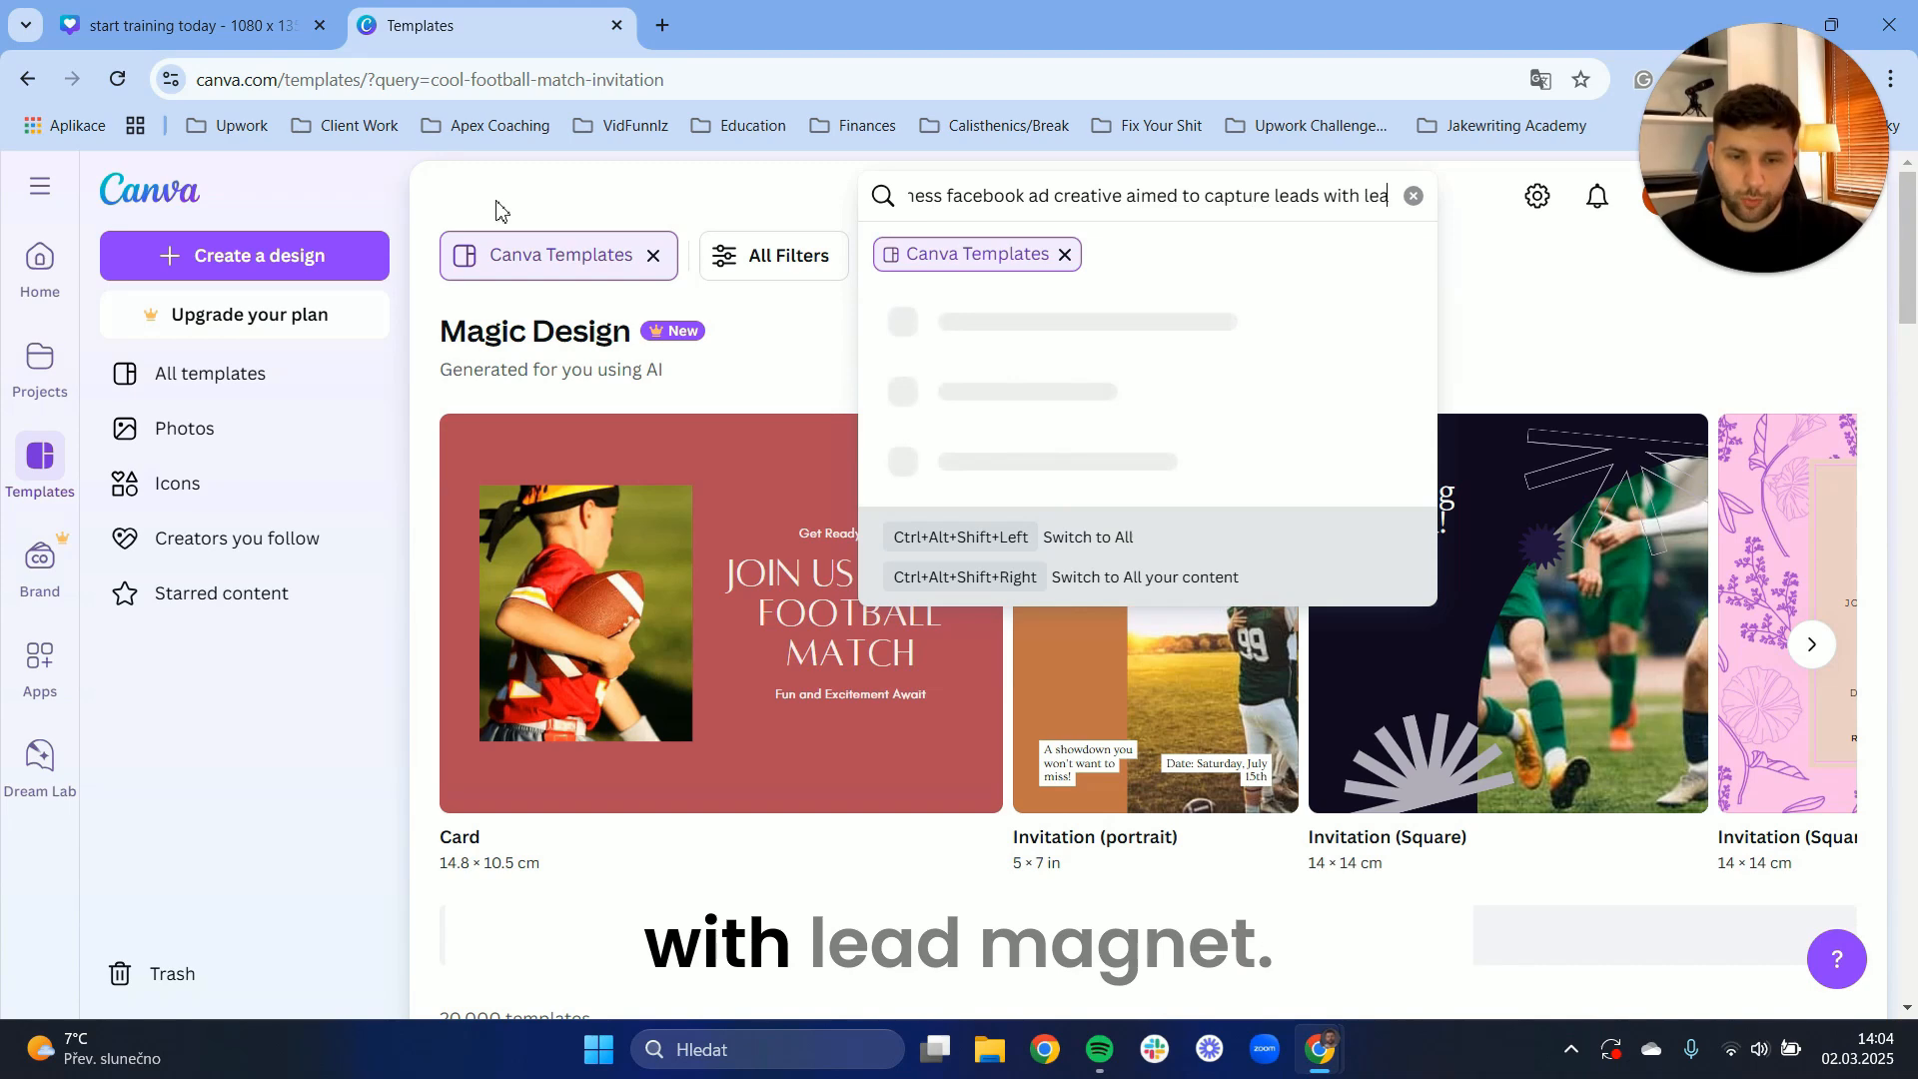
type("d magnet that is")
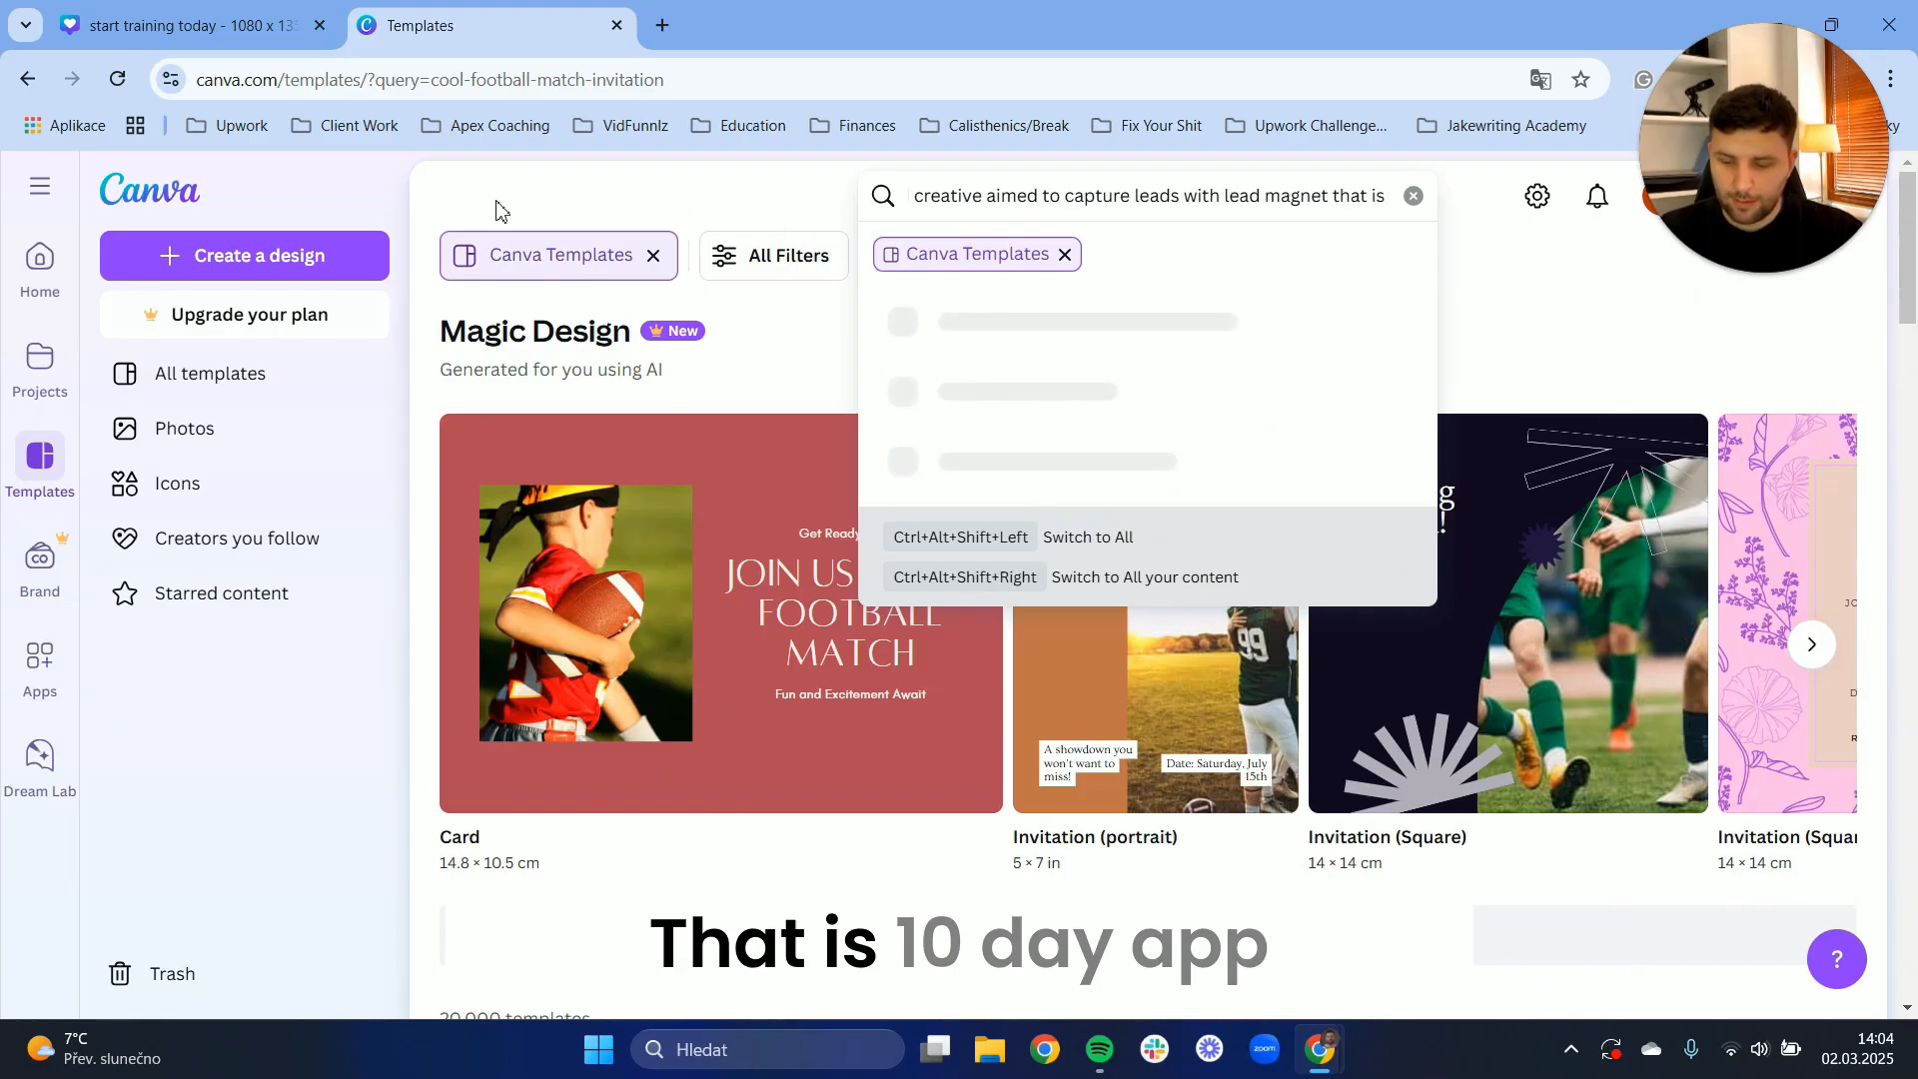
type(" 10 day ab workout challenge")
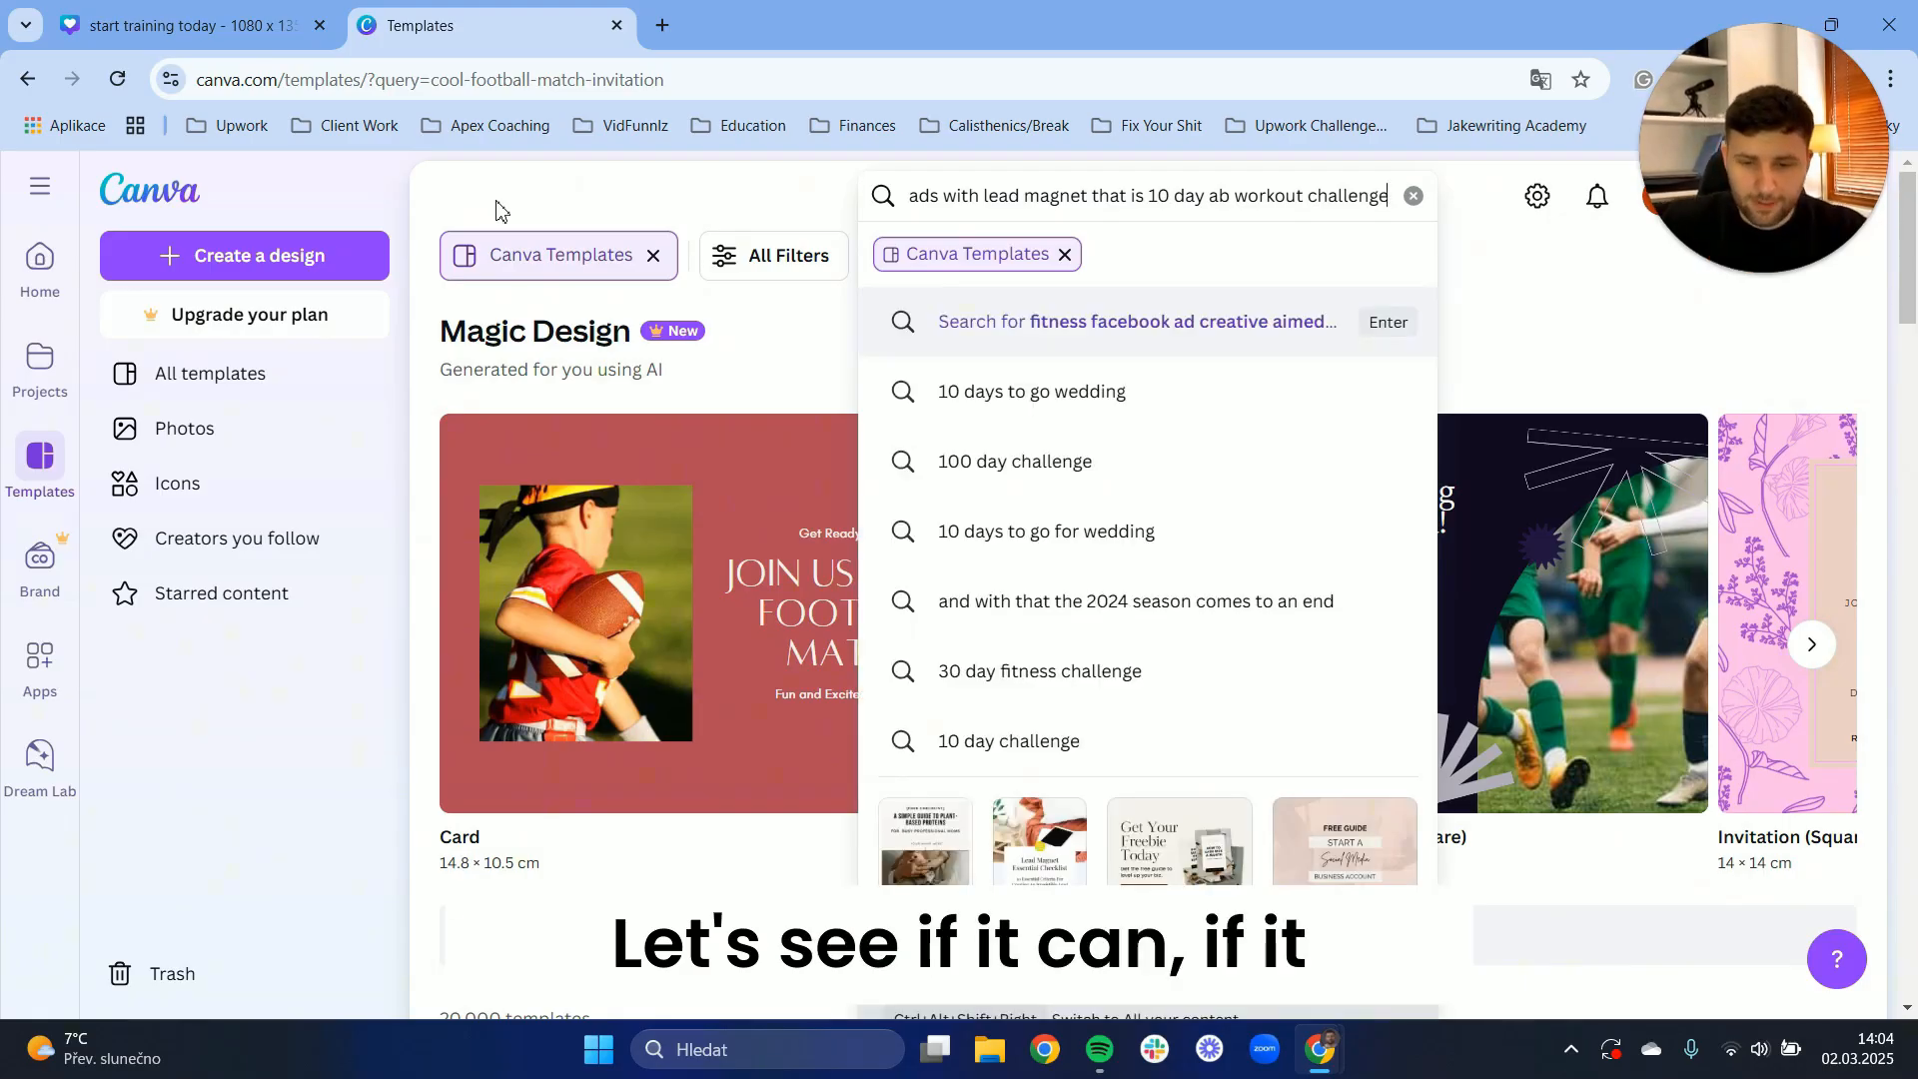
key("Return")
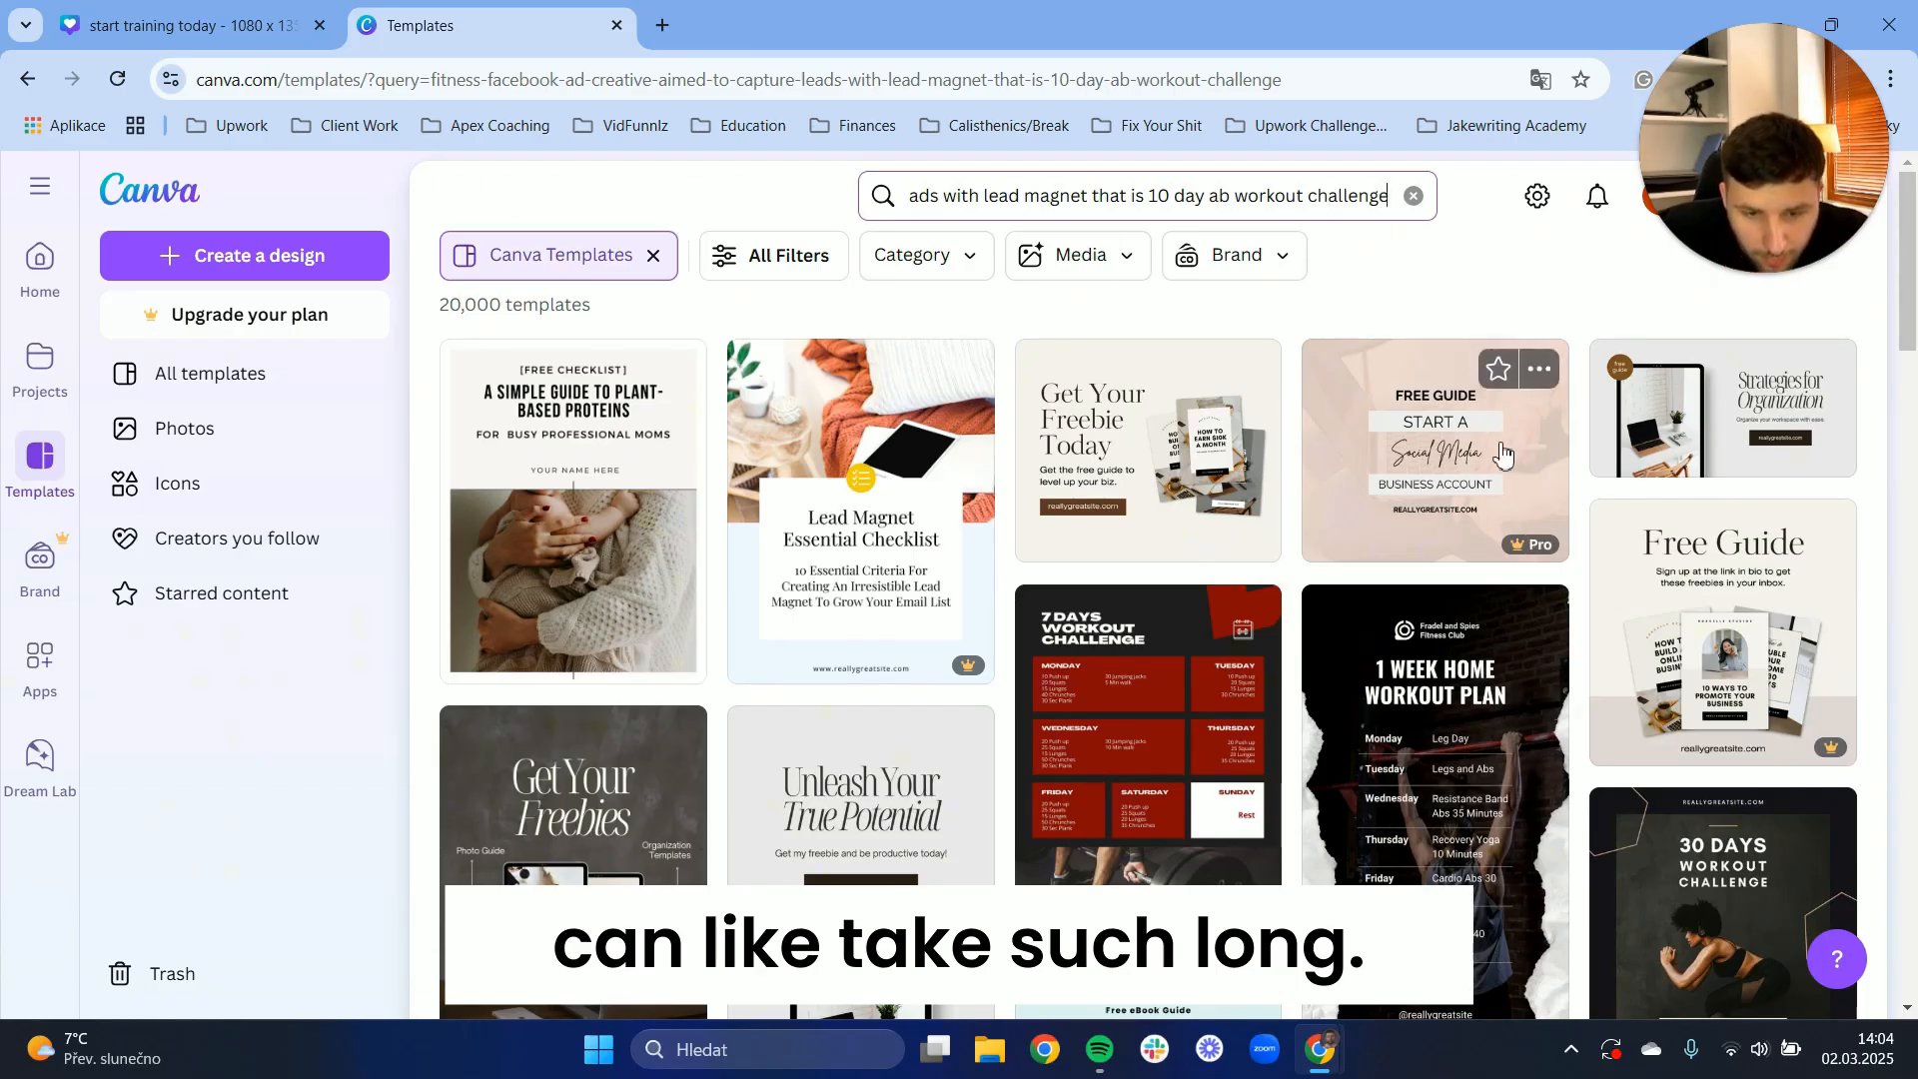
scroll(1458, 399, "down", 2)
scroll(1438, 405, "down", 2)
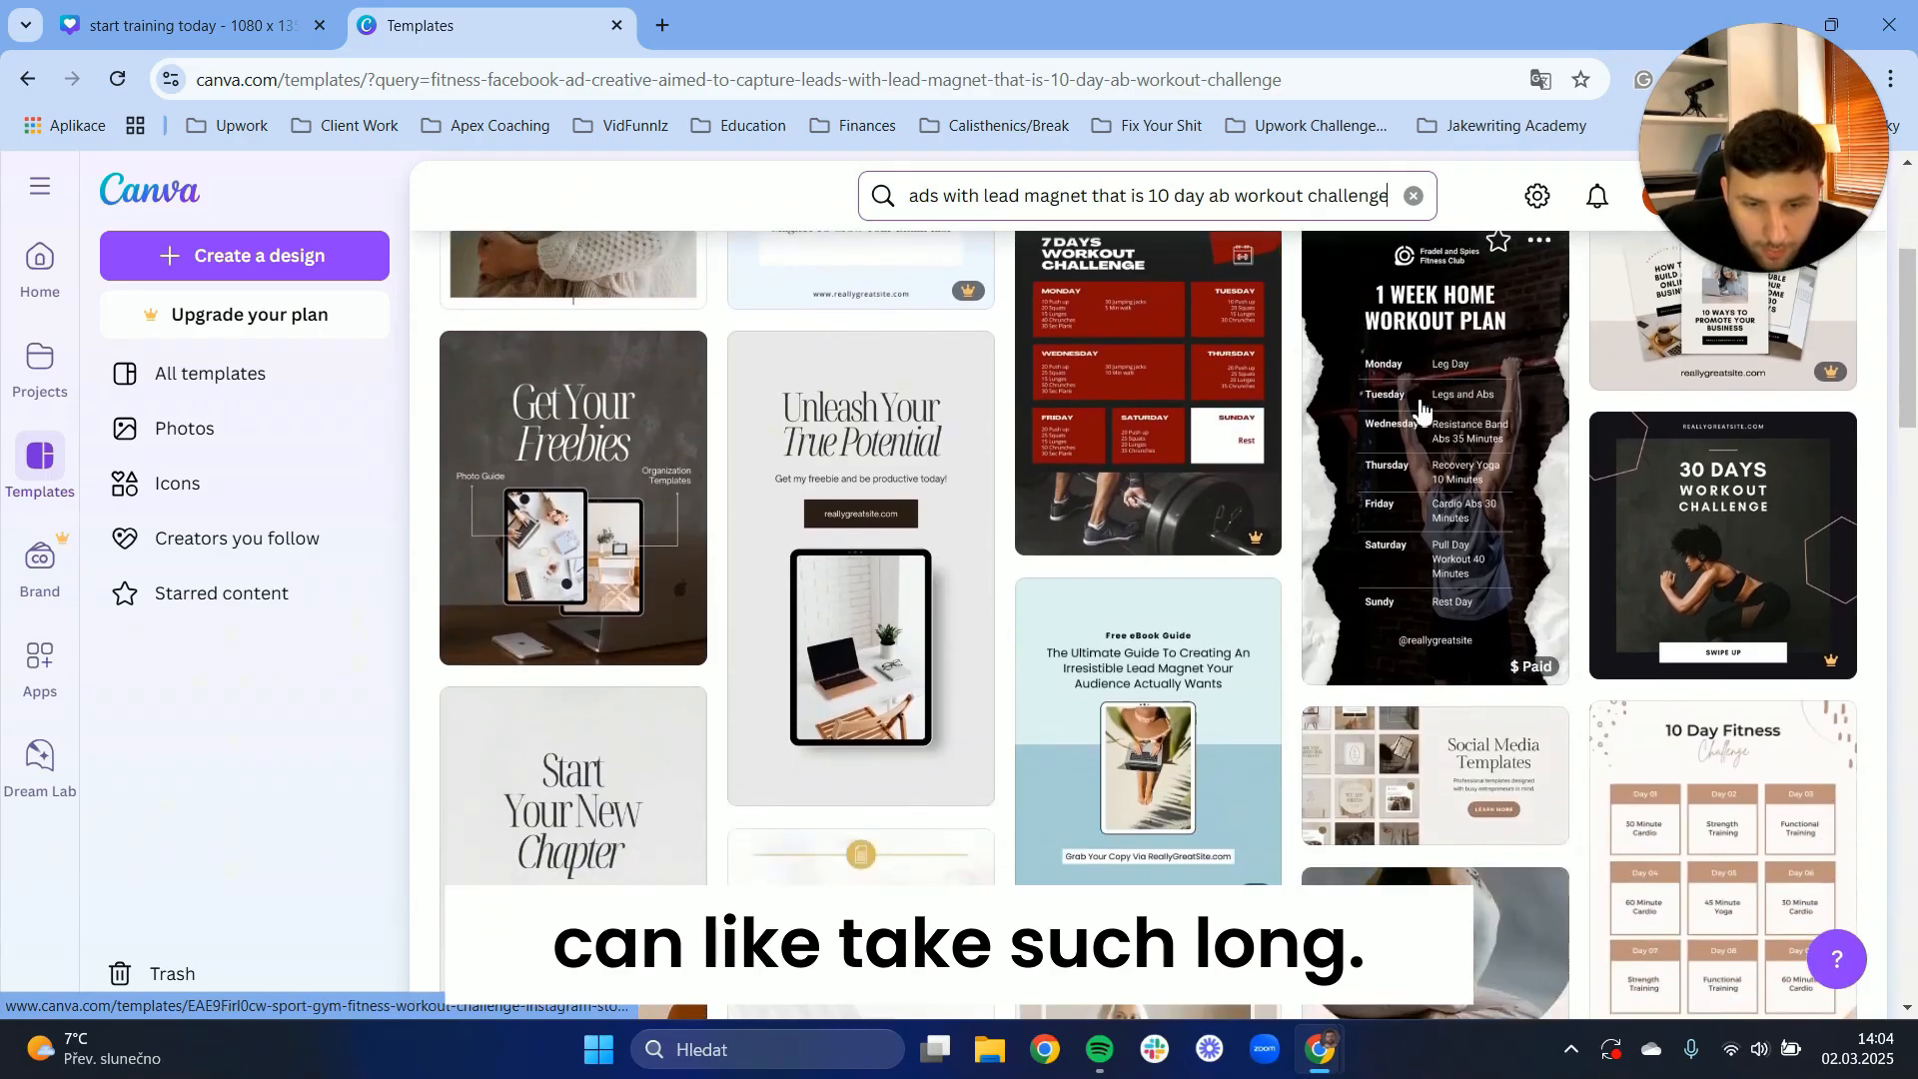
scroll(1434, 318, "down", 3)
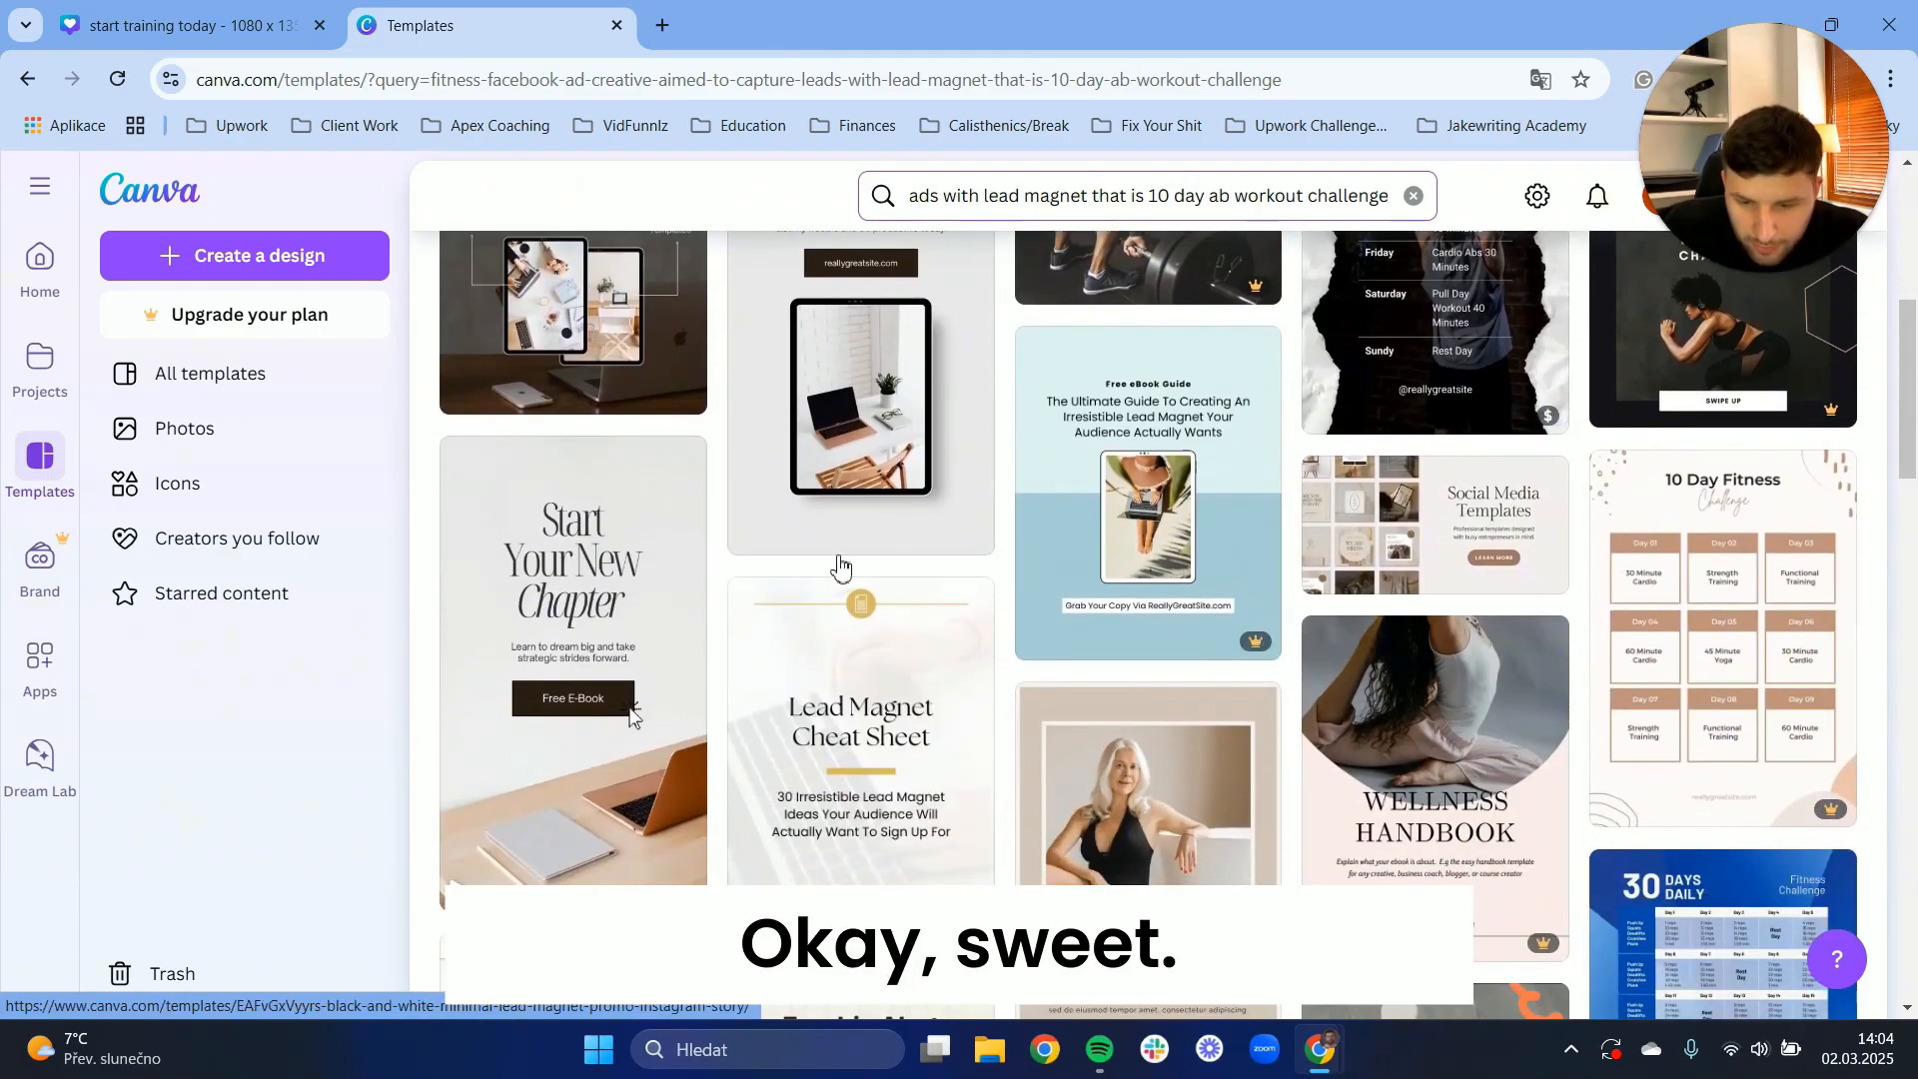
scroll(789, 739, "down", 1)
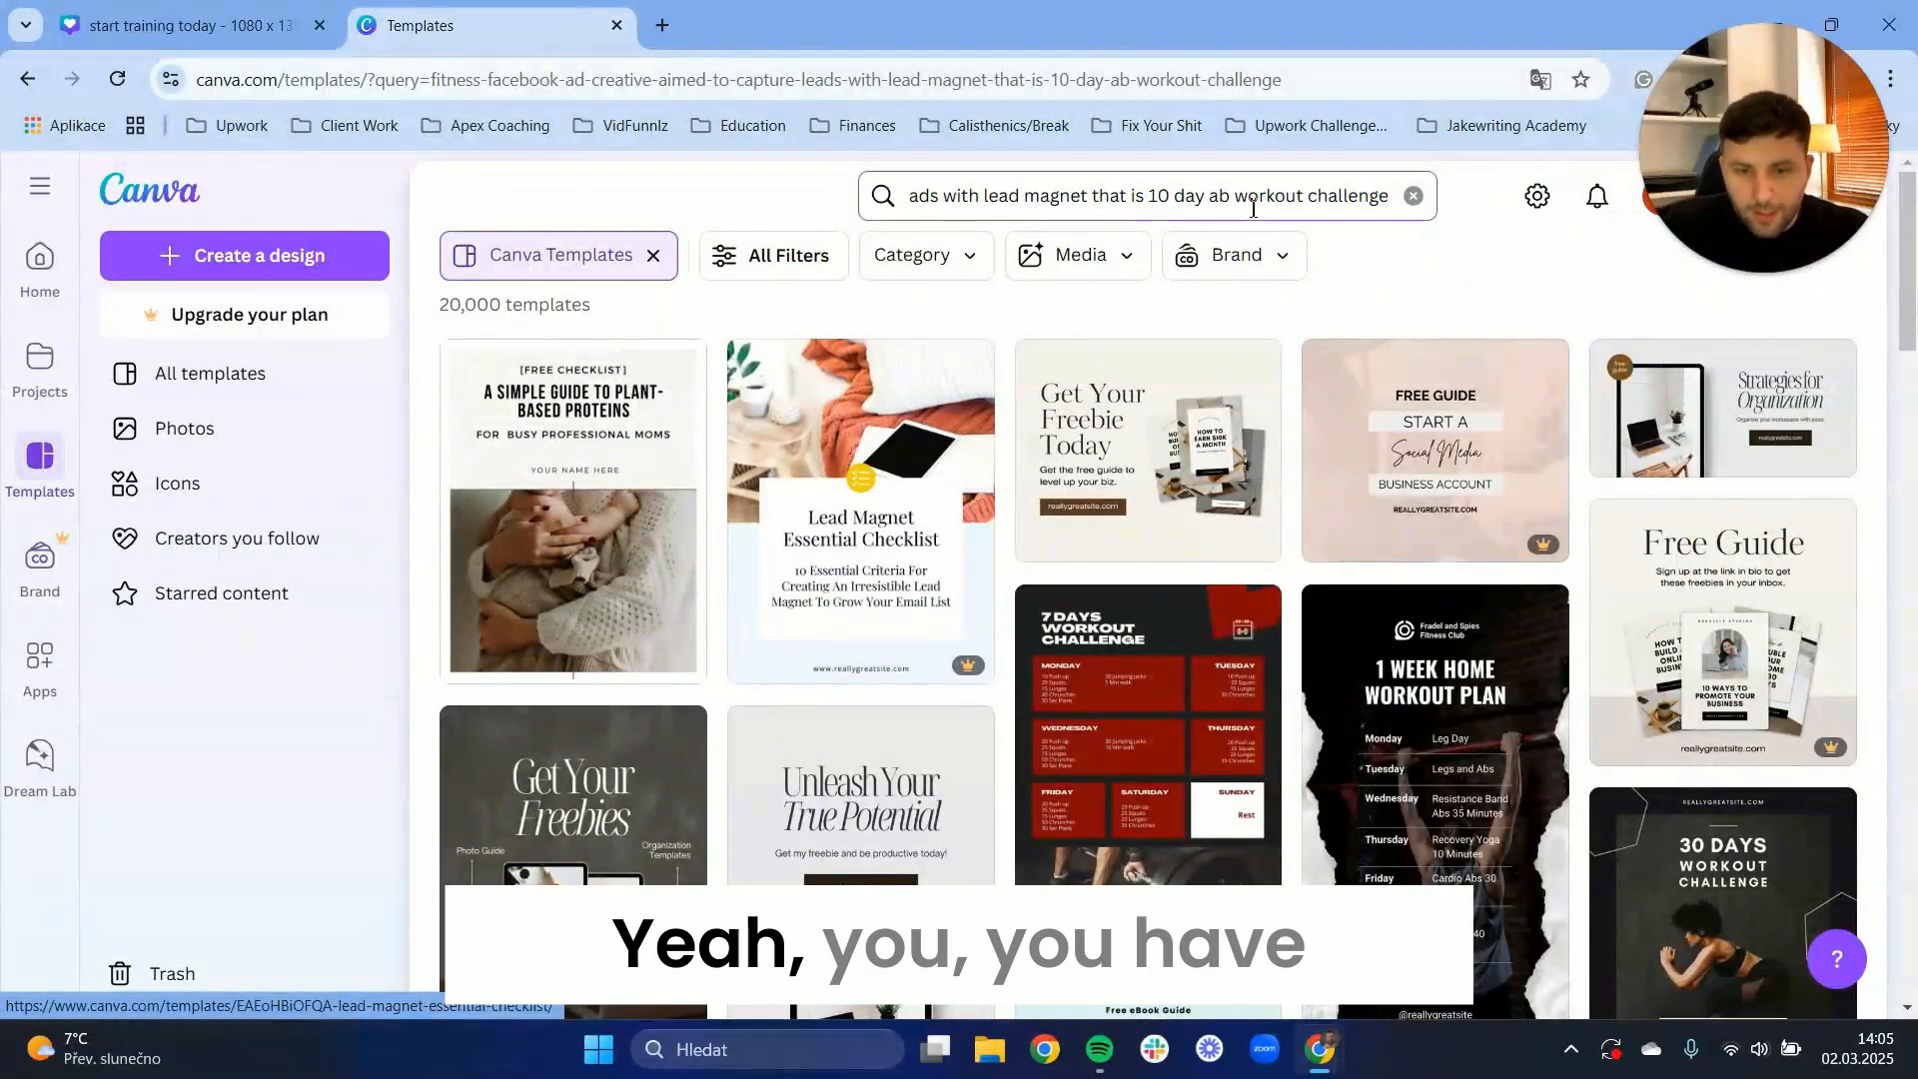
Replace the search with the shorter description "facebook ad creative for fitness program" and look through the matching templates
left_click_drag(1385, 198, 699, 174)
key("BackSpace")
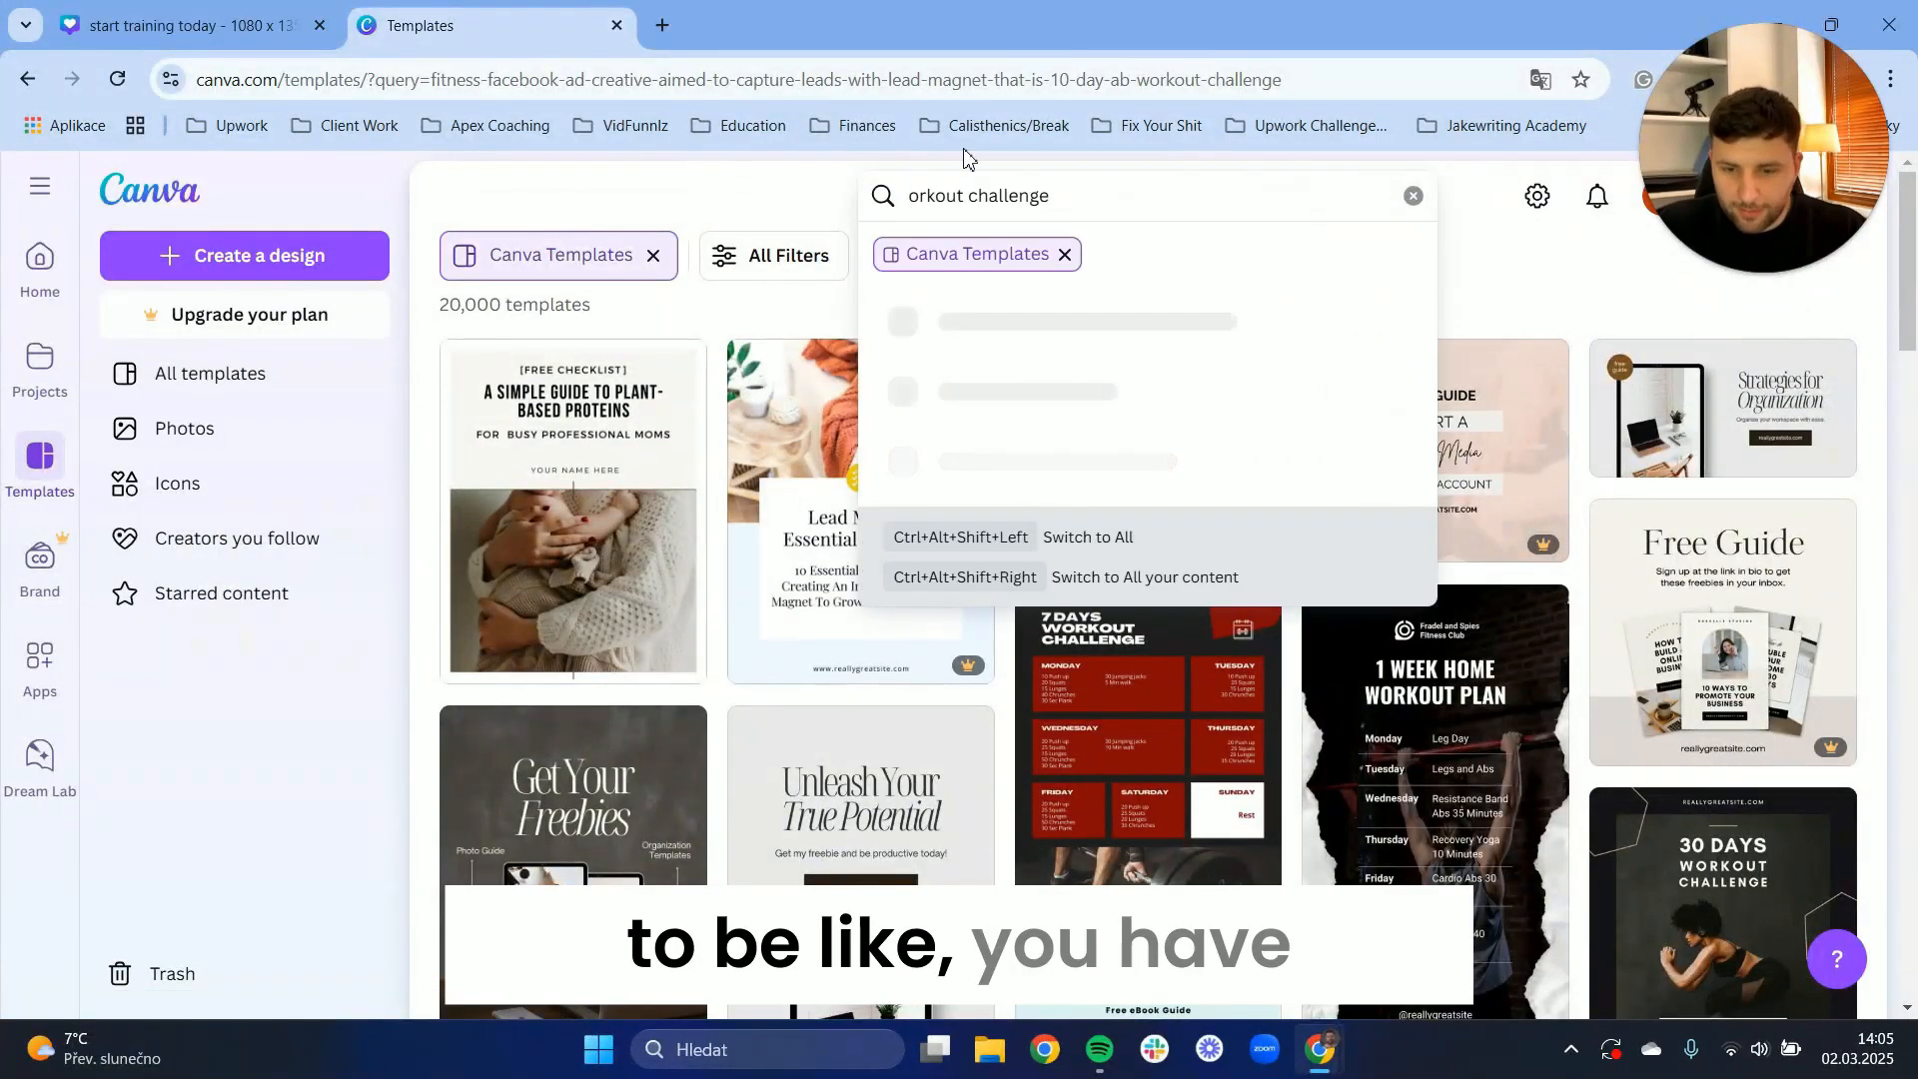
left_click_drag(1083, 194, 857, 200)
key("BackSpace")
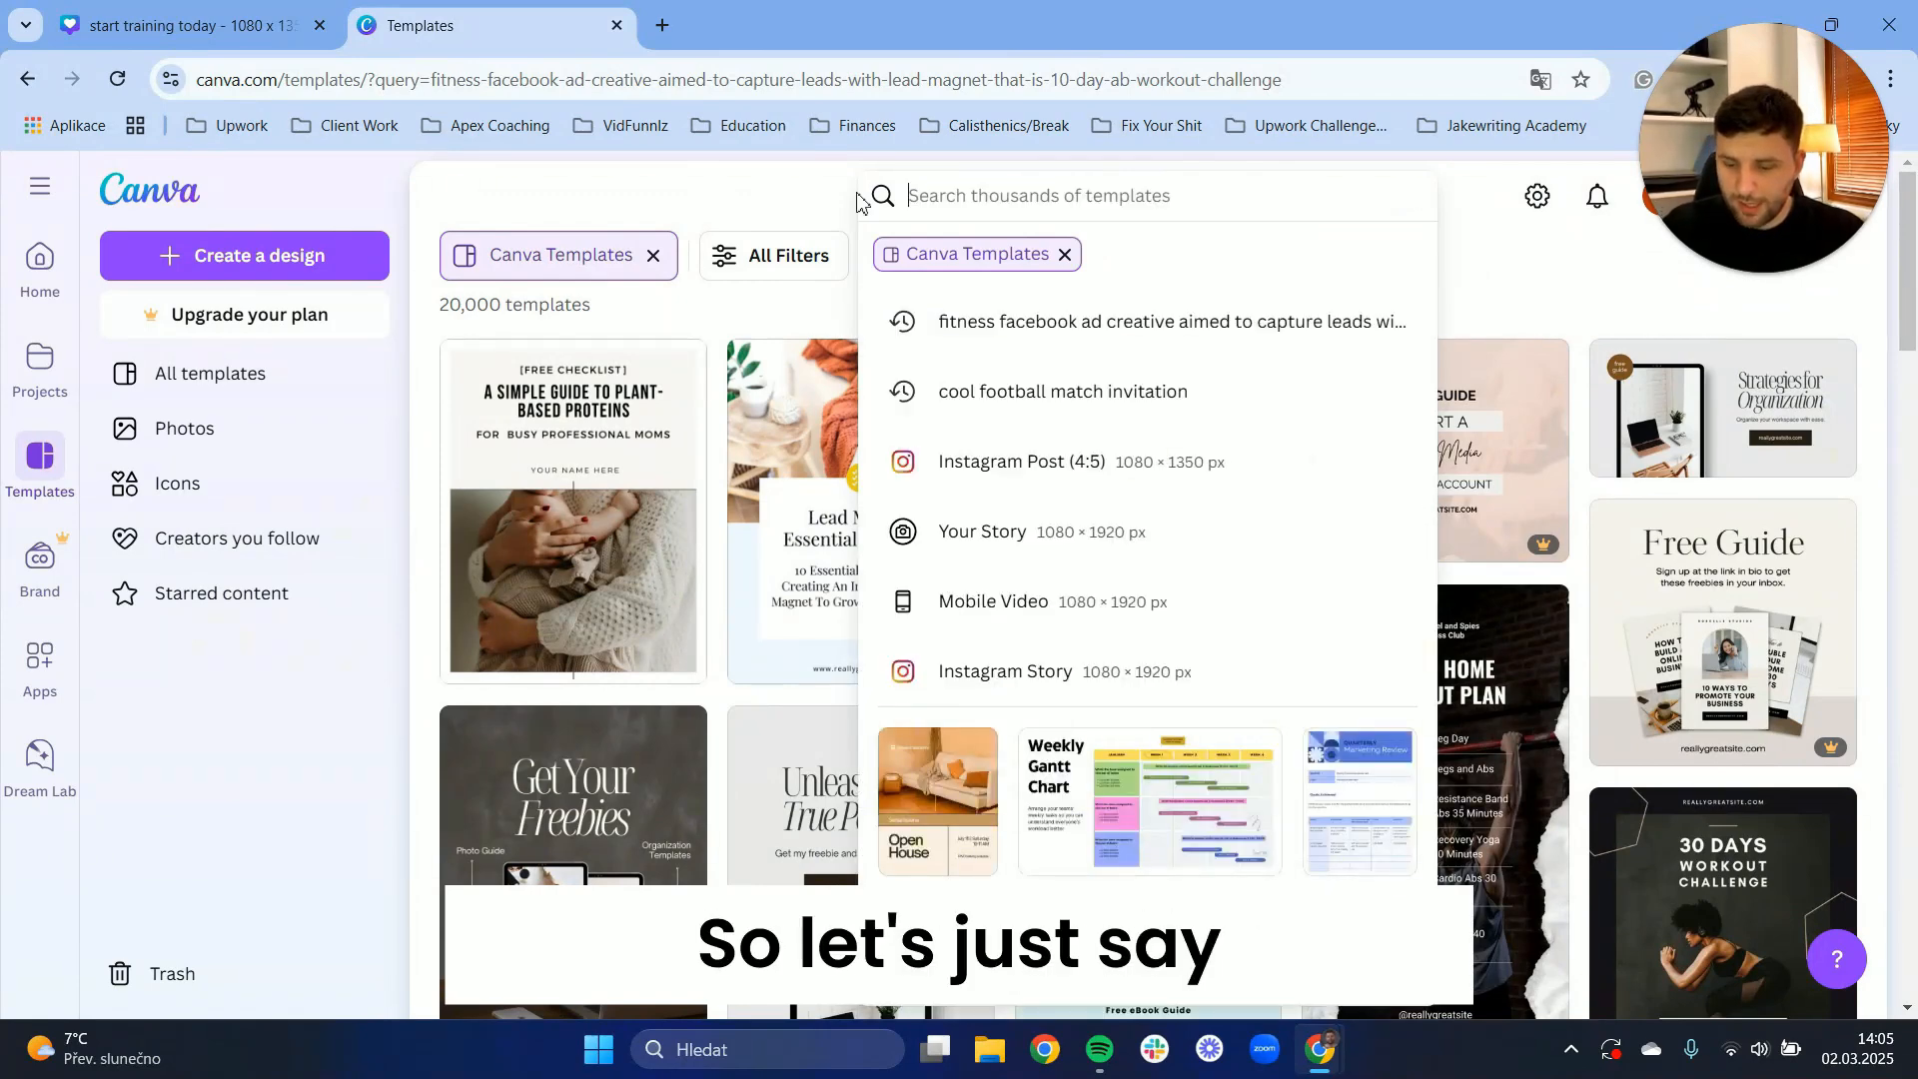
type("facebook a")
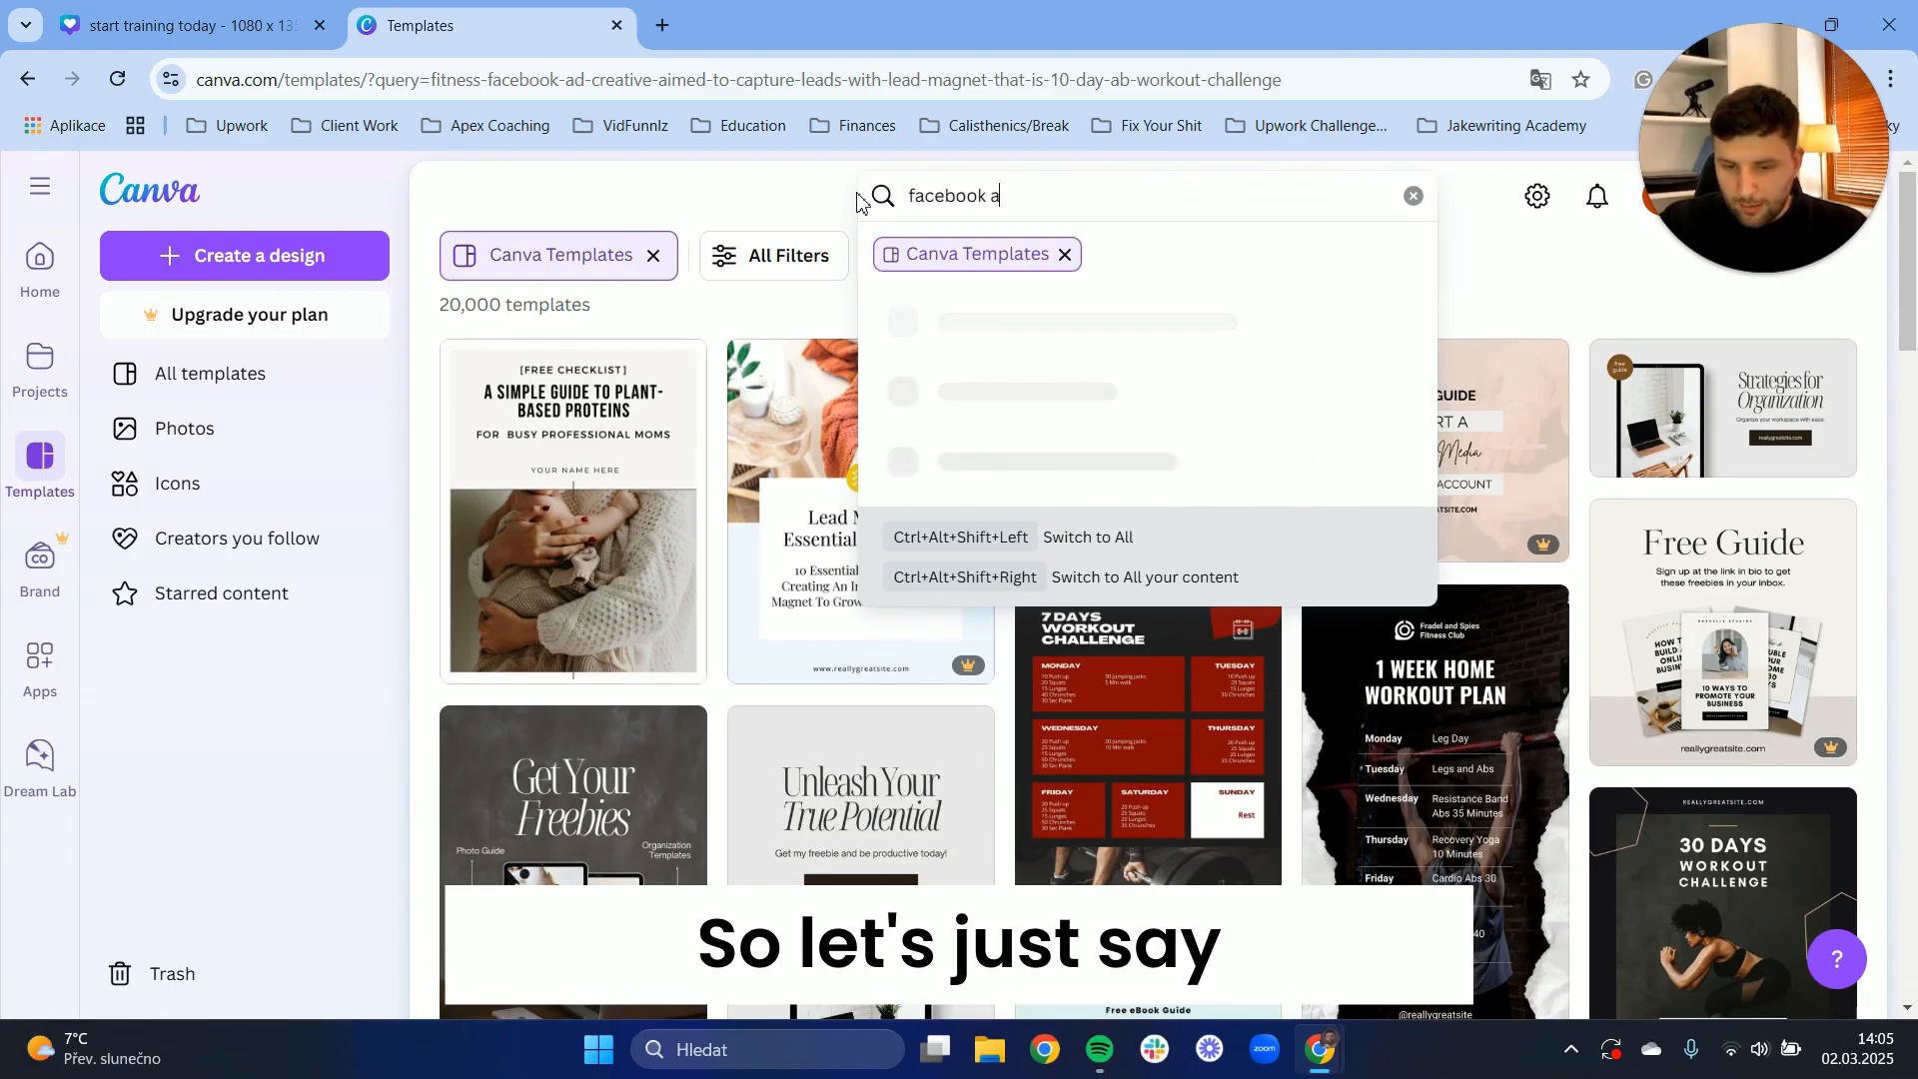
type("d creative for")
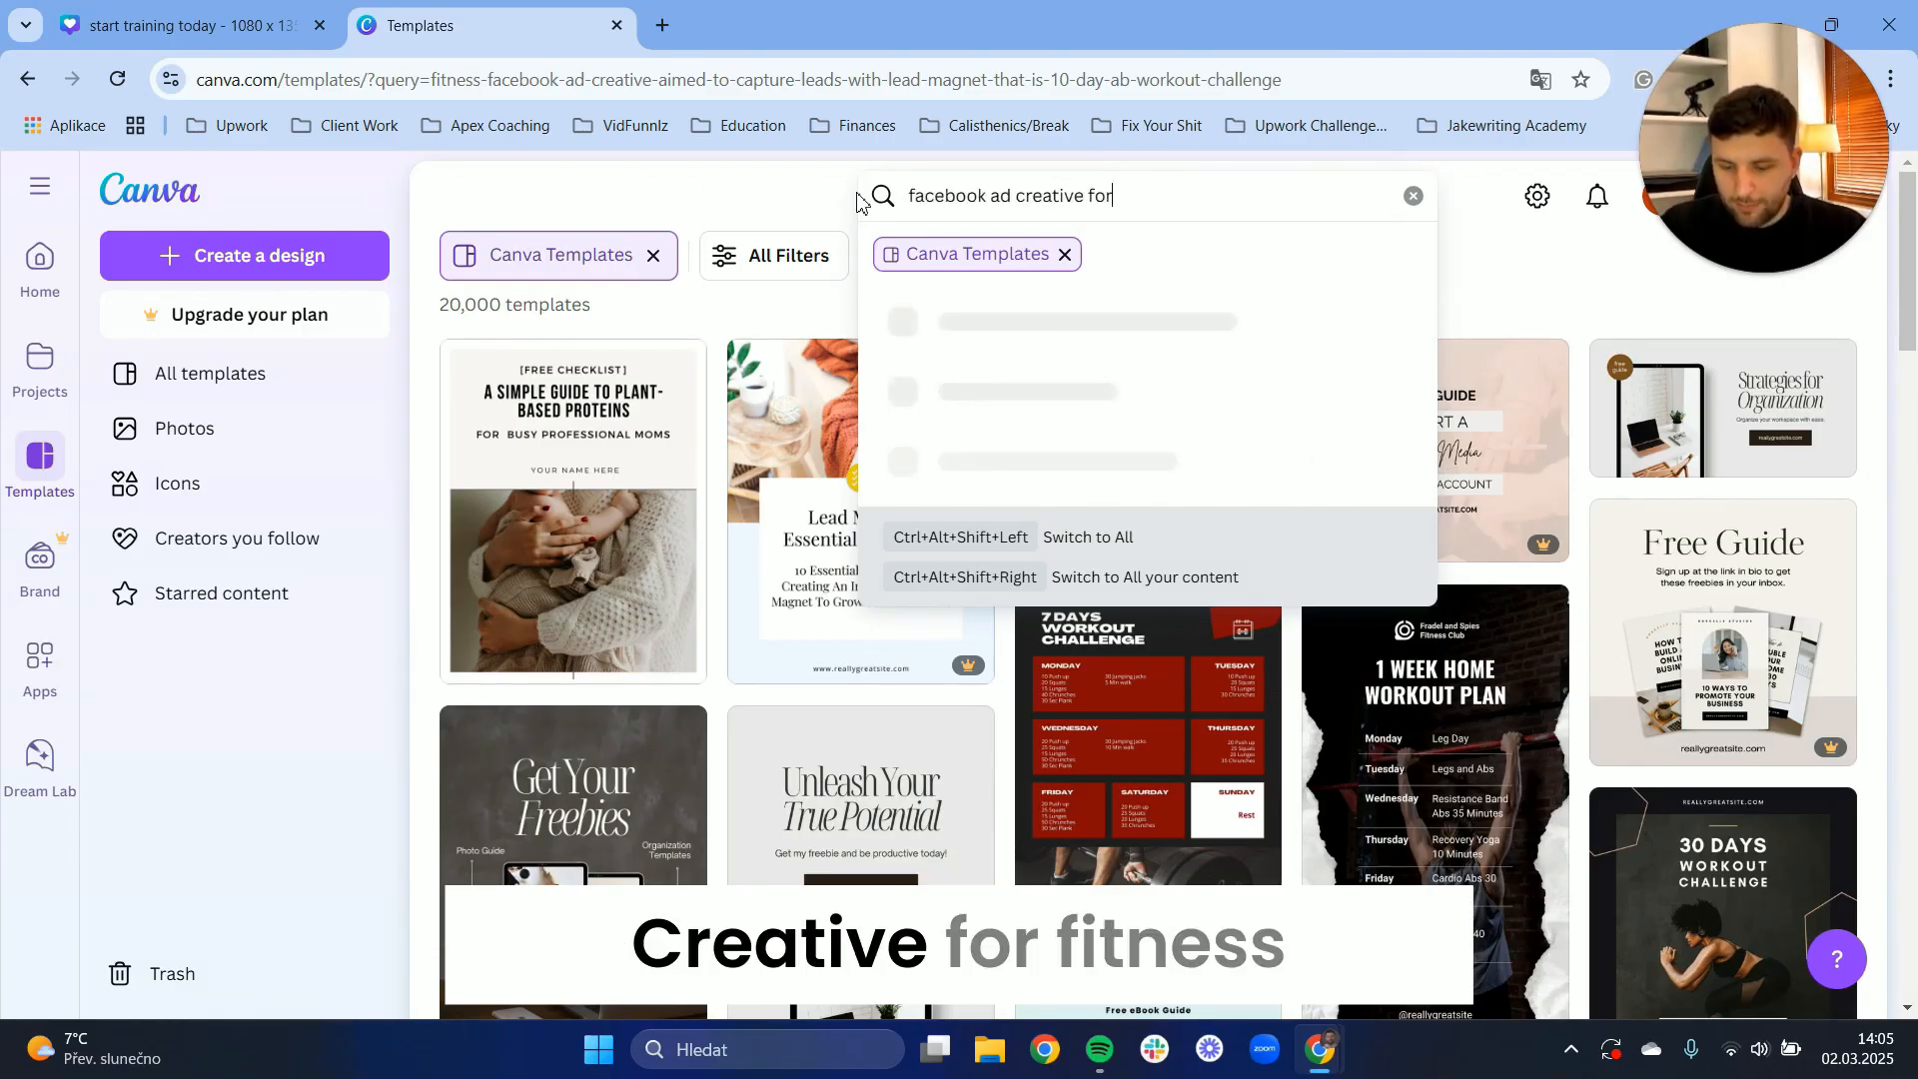
type("ogr")
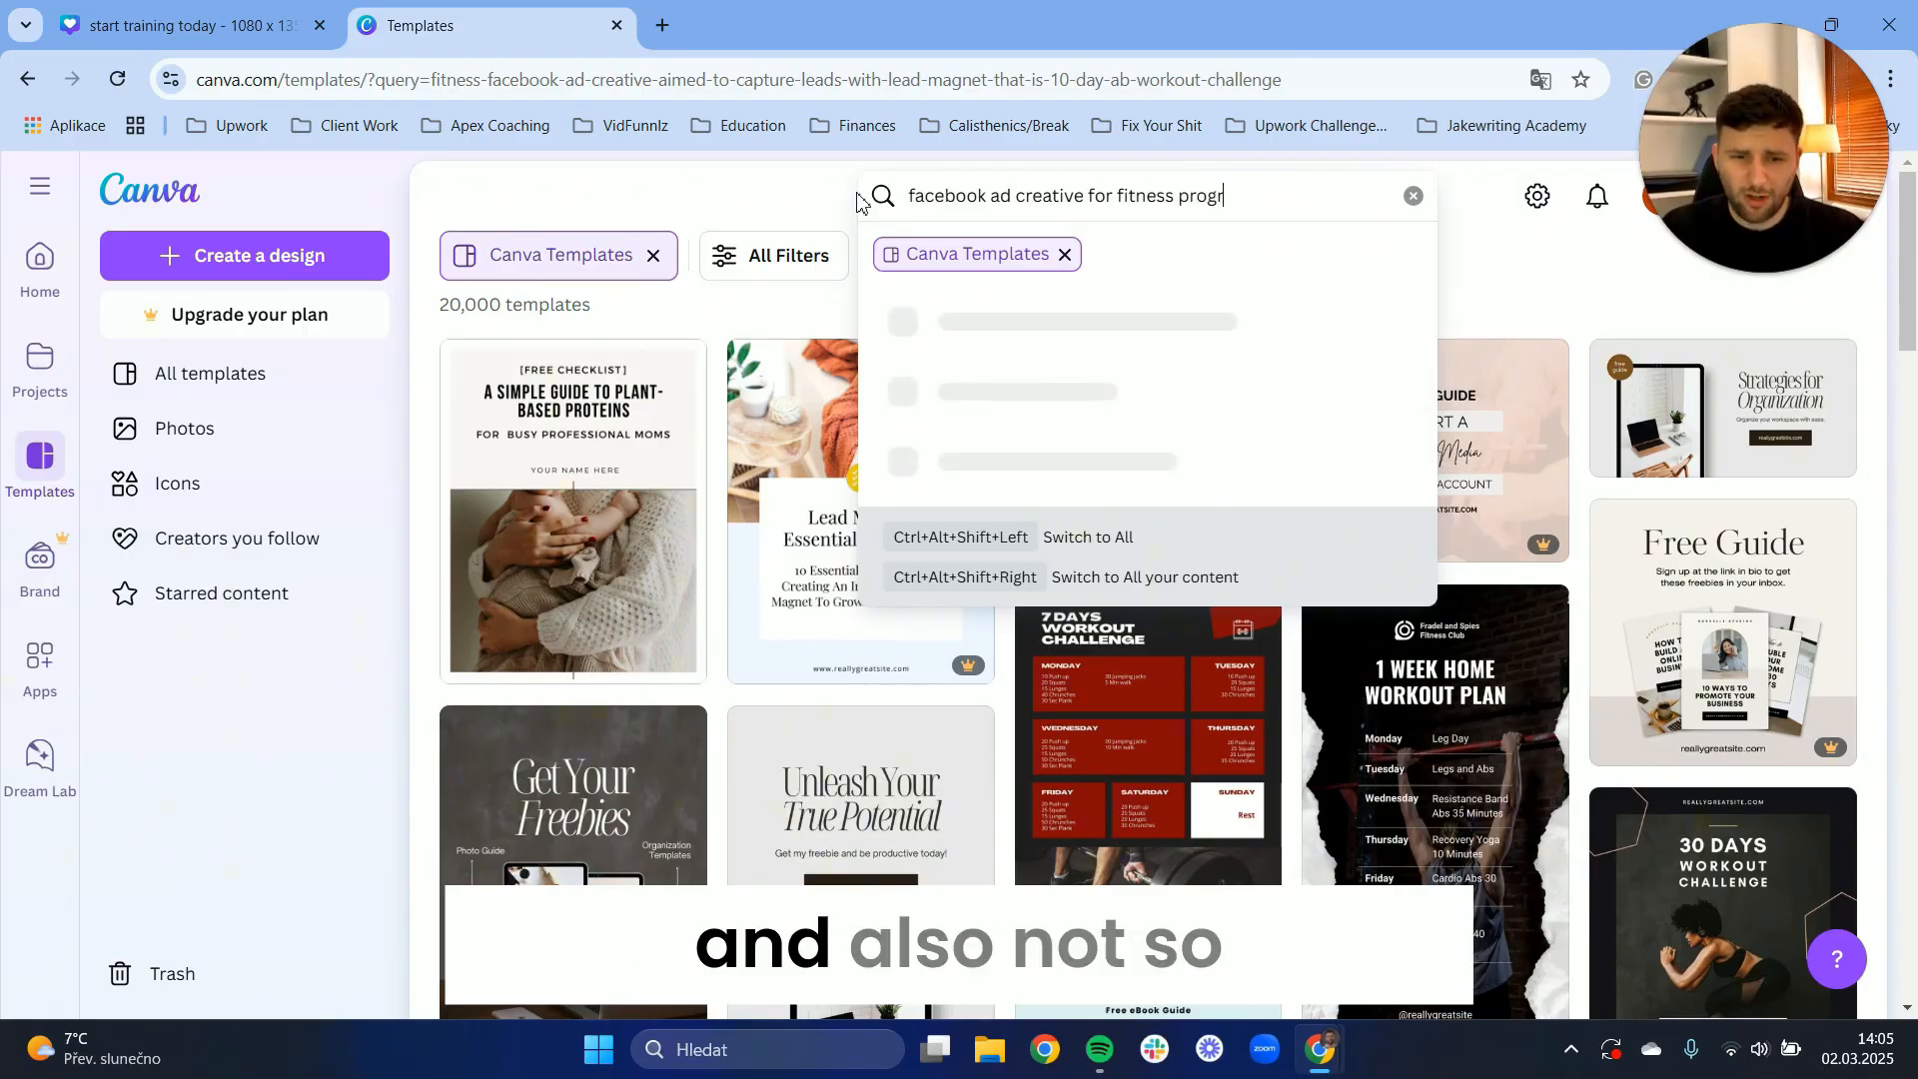
type("am")
key("Return")
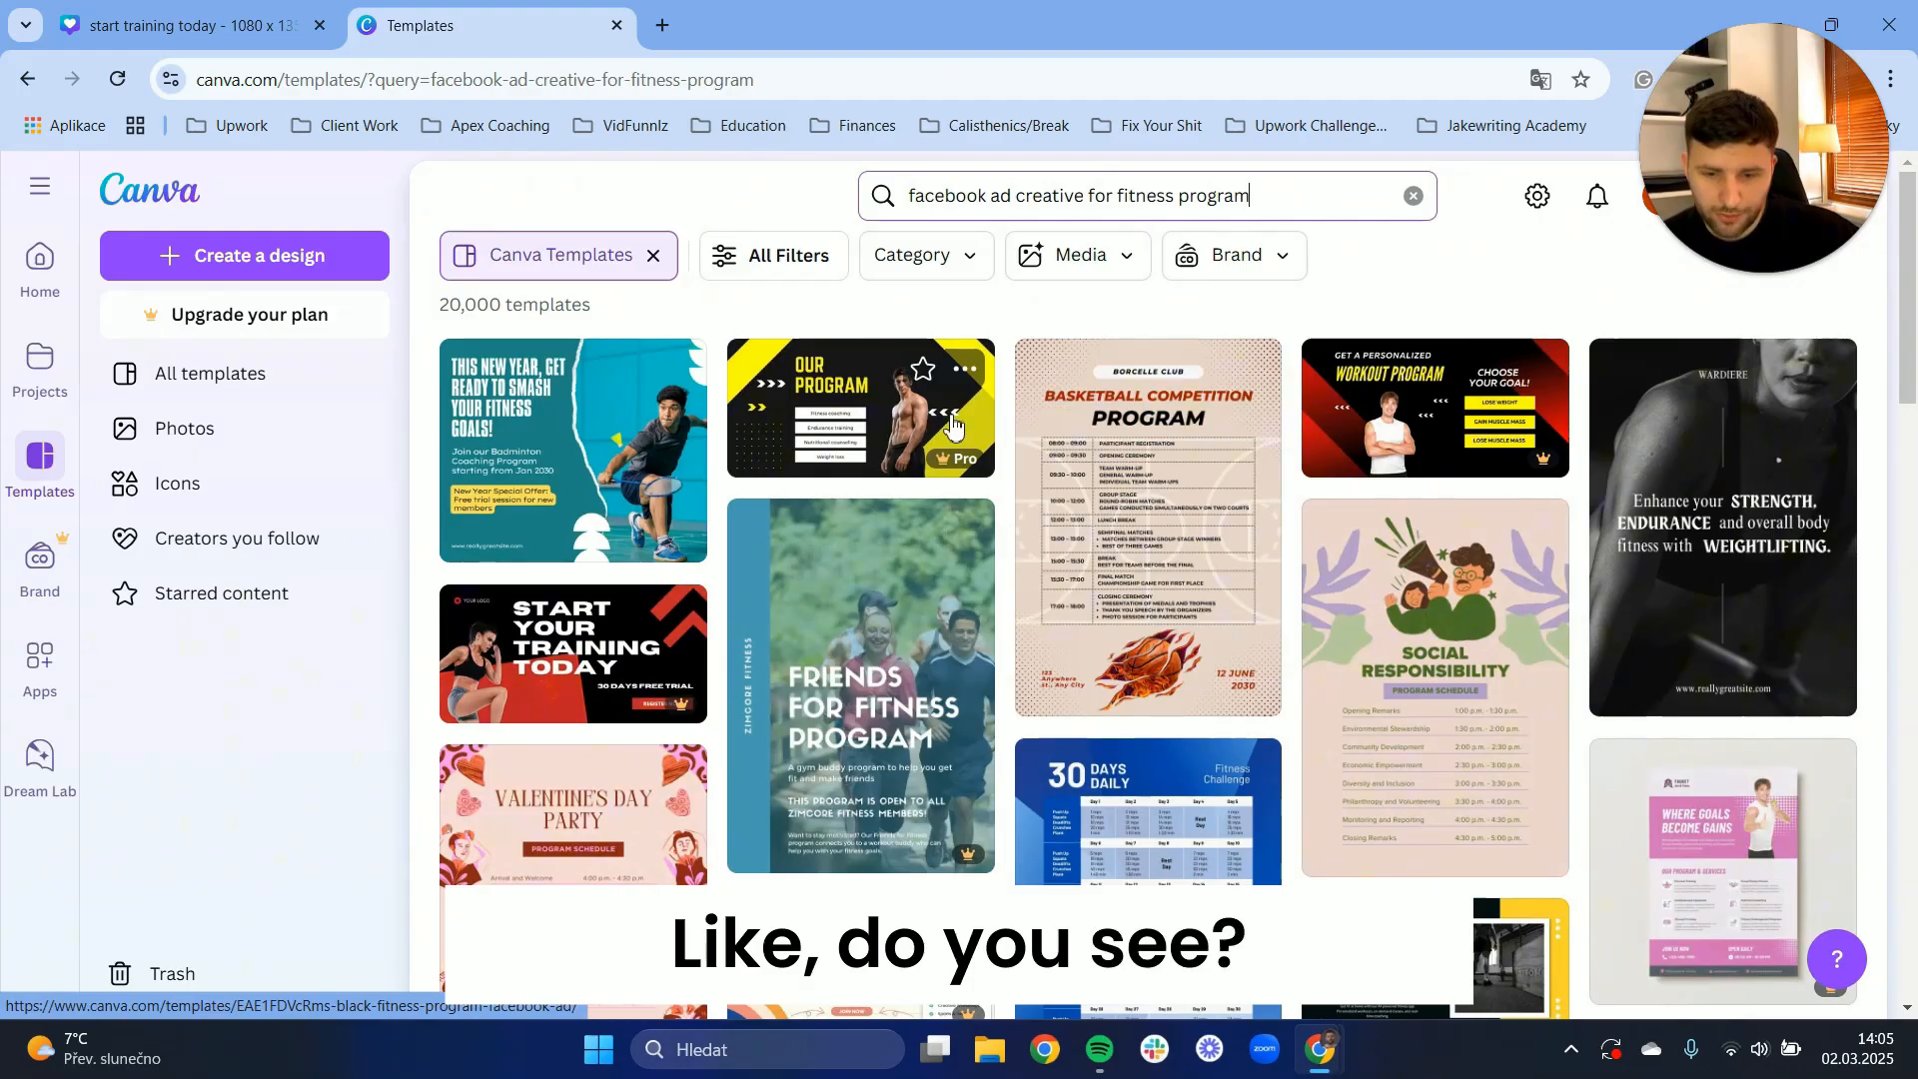
scroll(1478, 640, "down", 3)
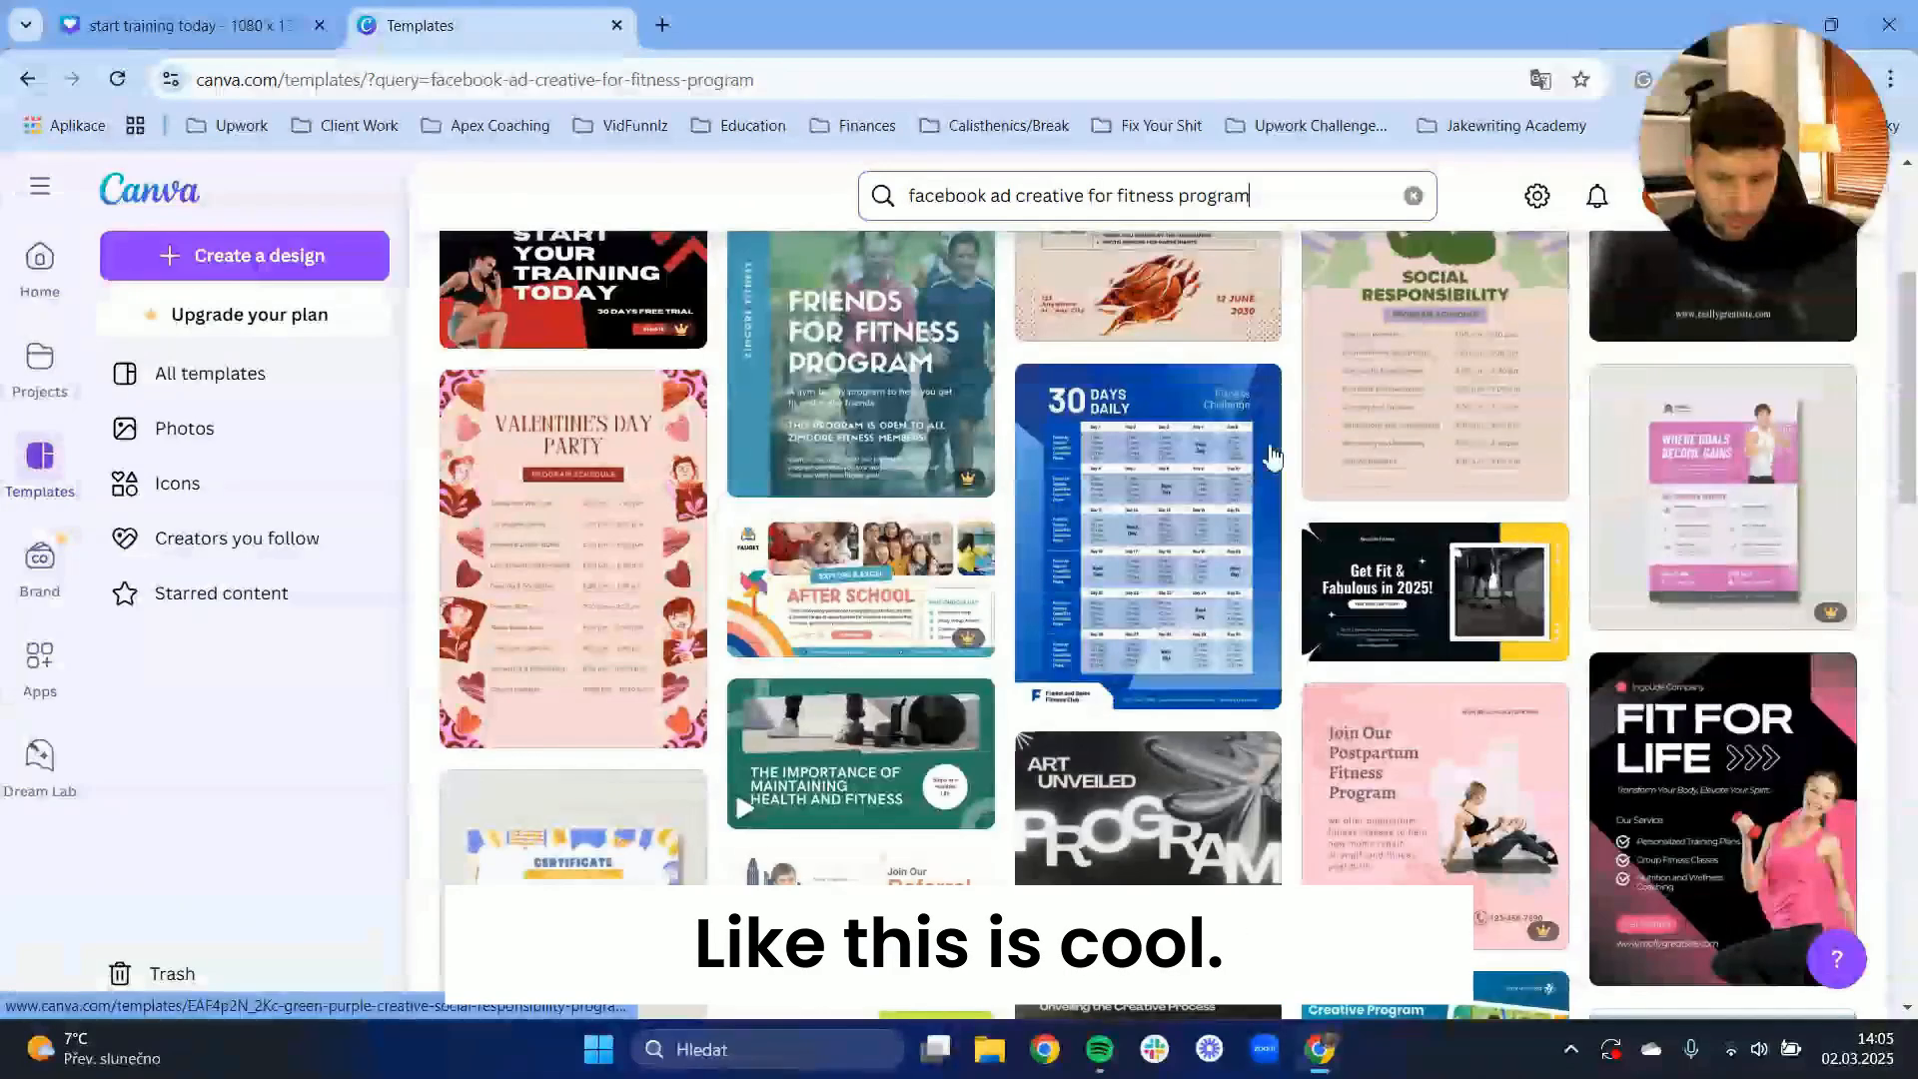
scroll(640, 689, "up", 2)
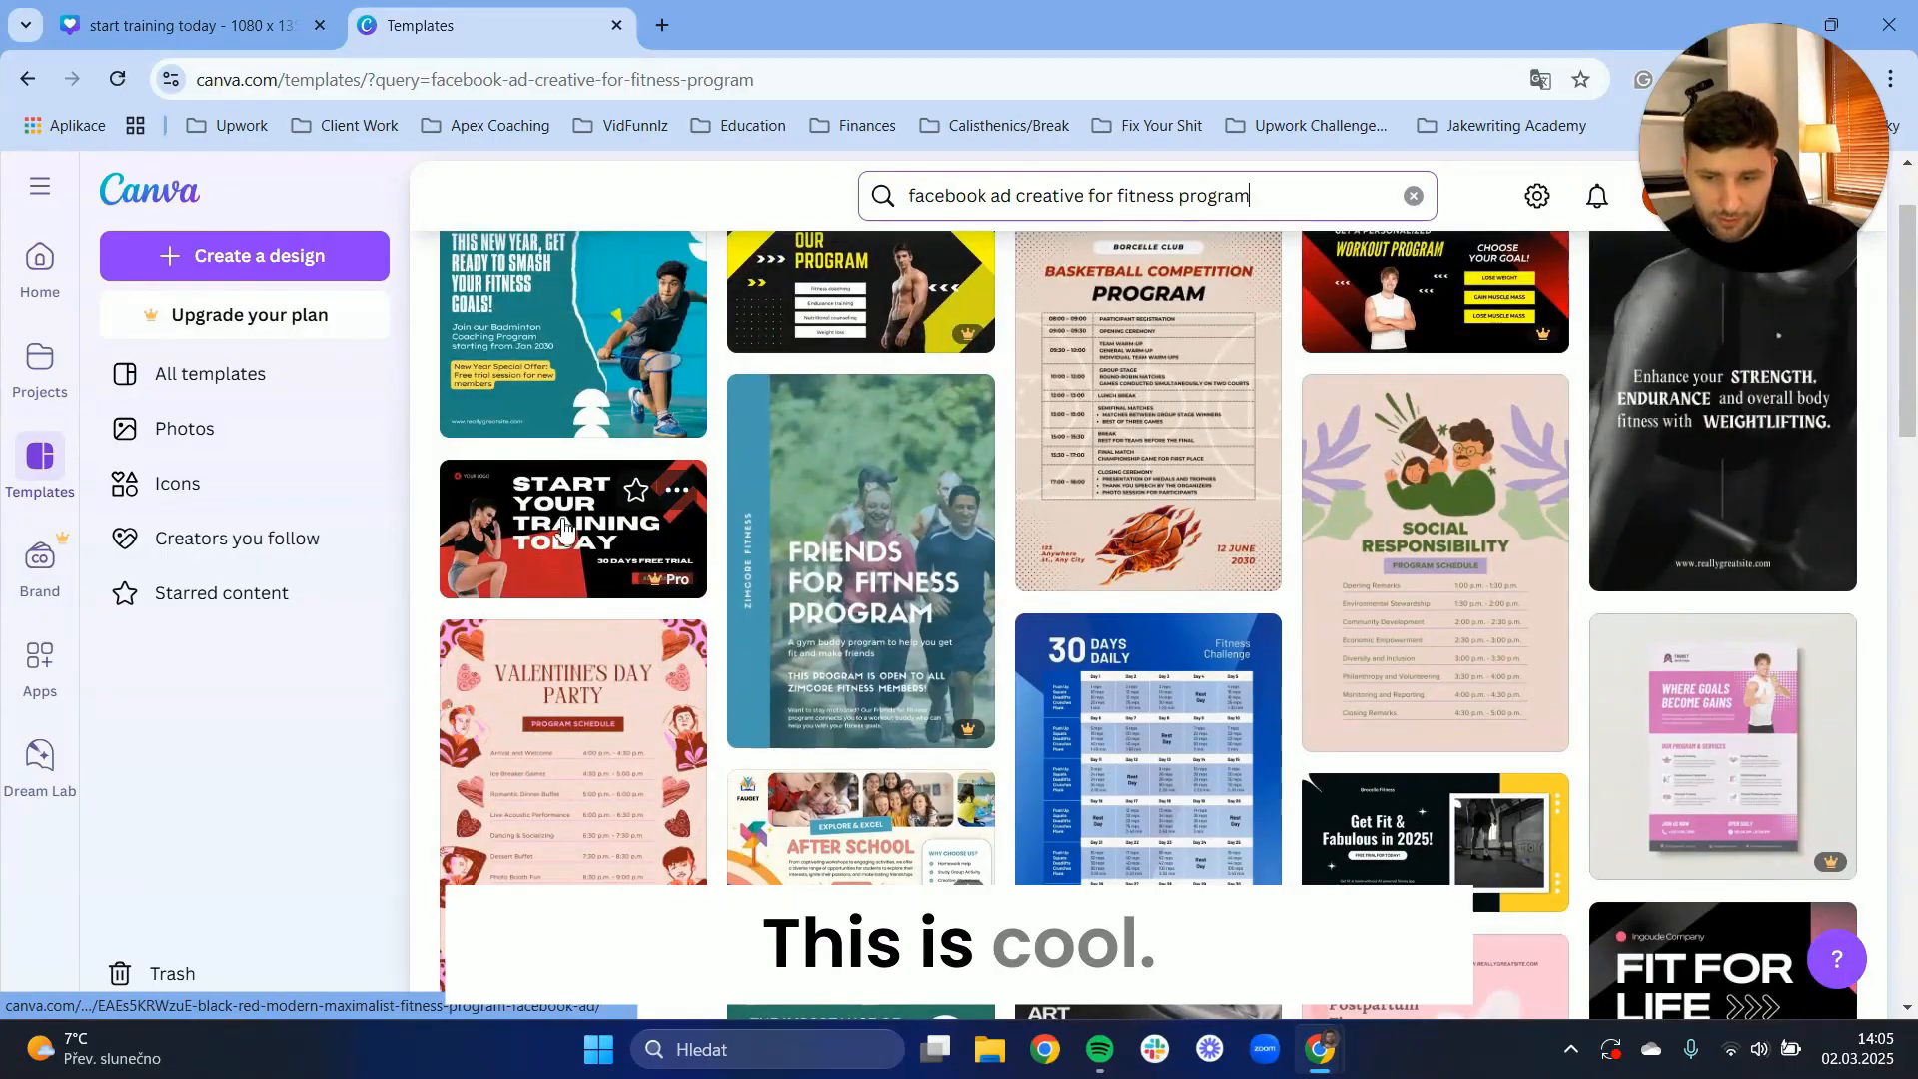
scroll(565, 530, "down", 10)
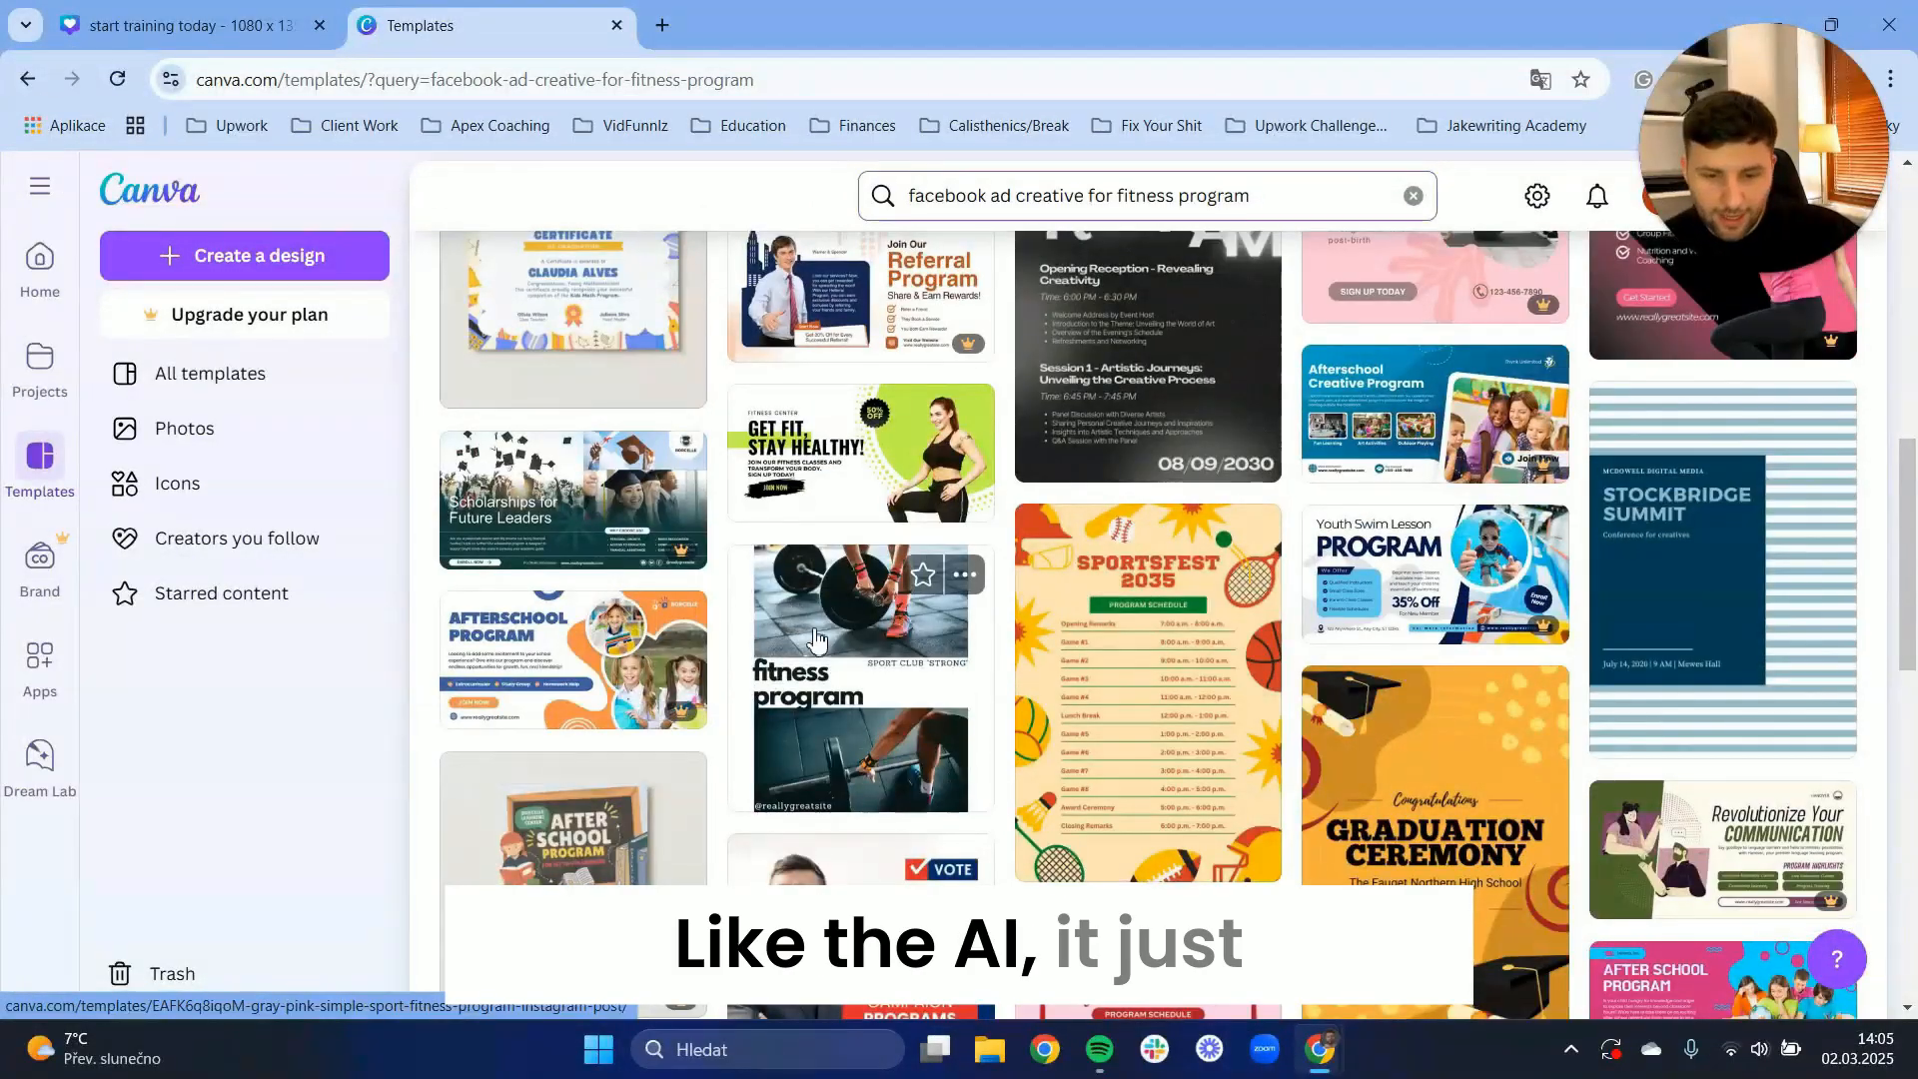
scroll(814, 640, "down", 5)
scroll(789, 699, "up", 15)
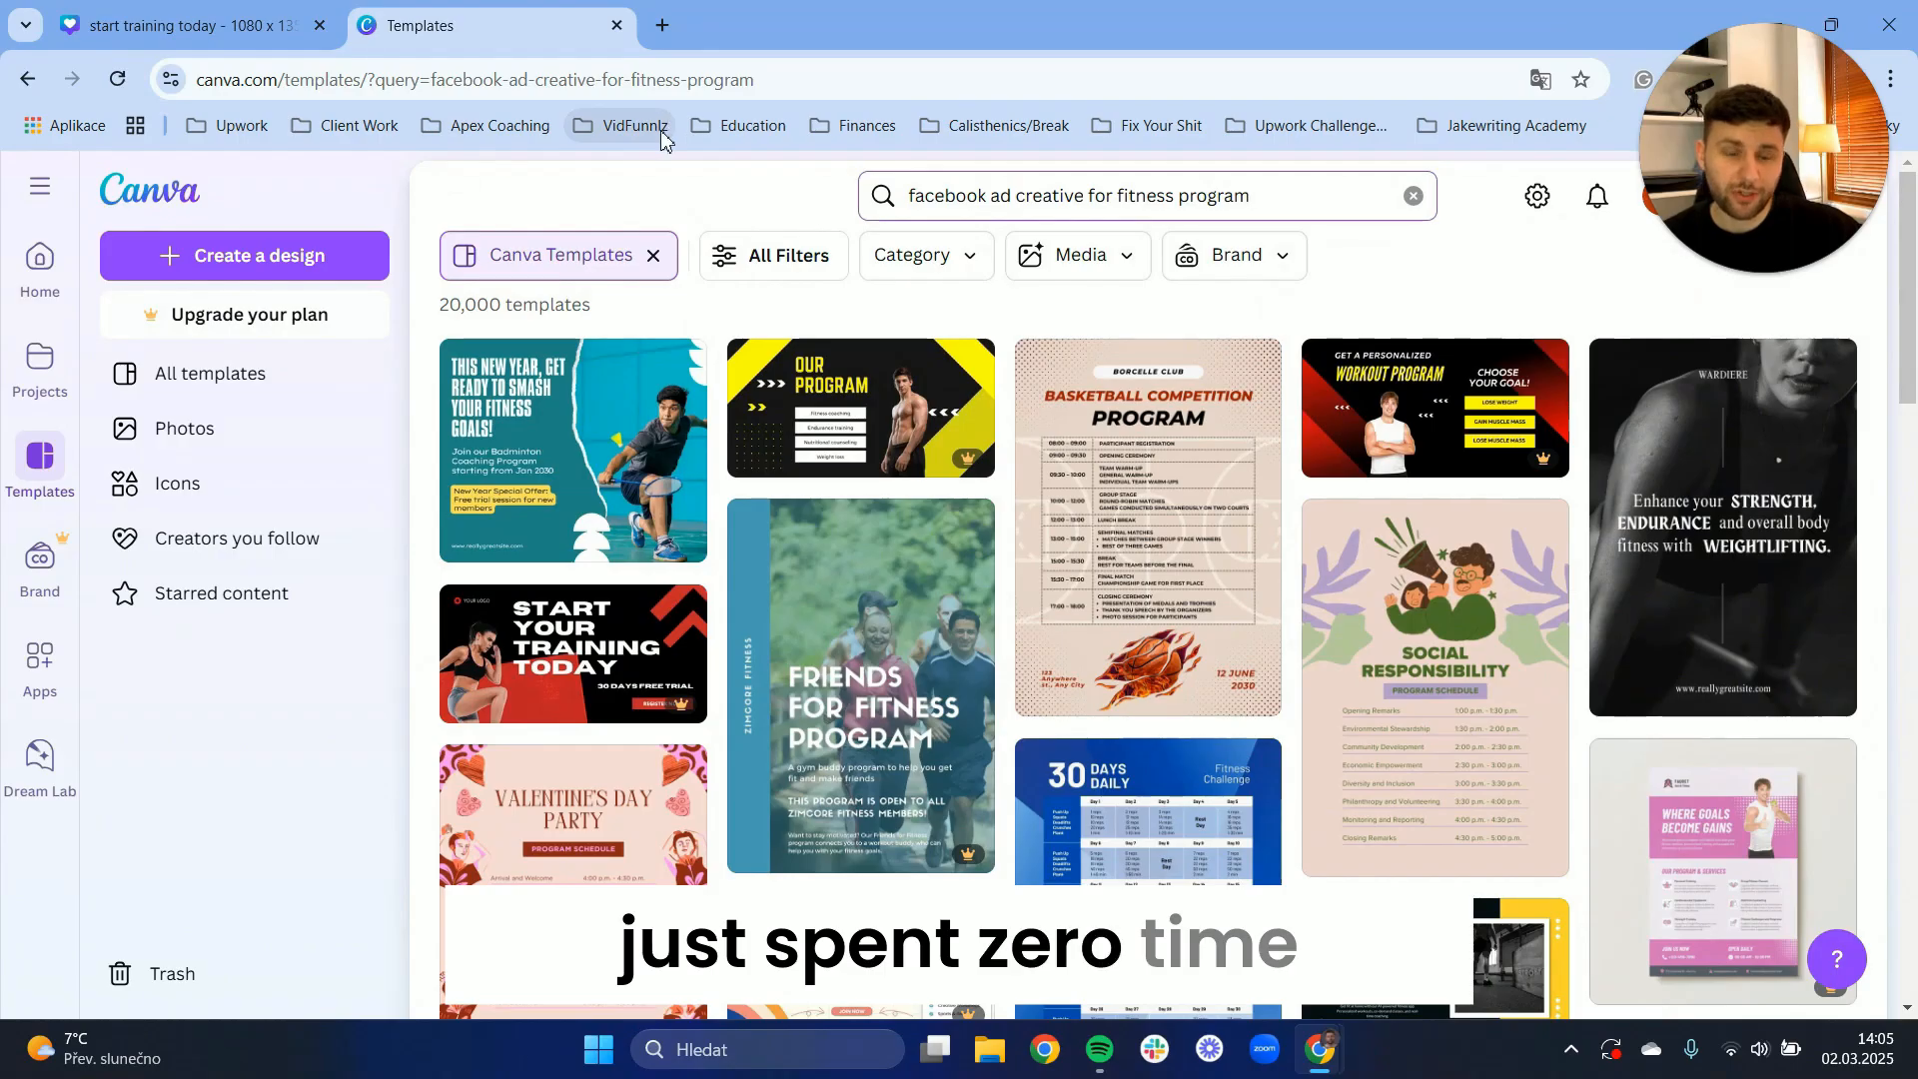
Clear the "facebook ad creative for fitness program" template search and return to the Canva home page
left_click(1411, 201)
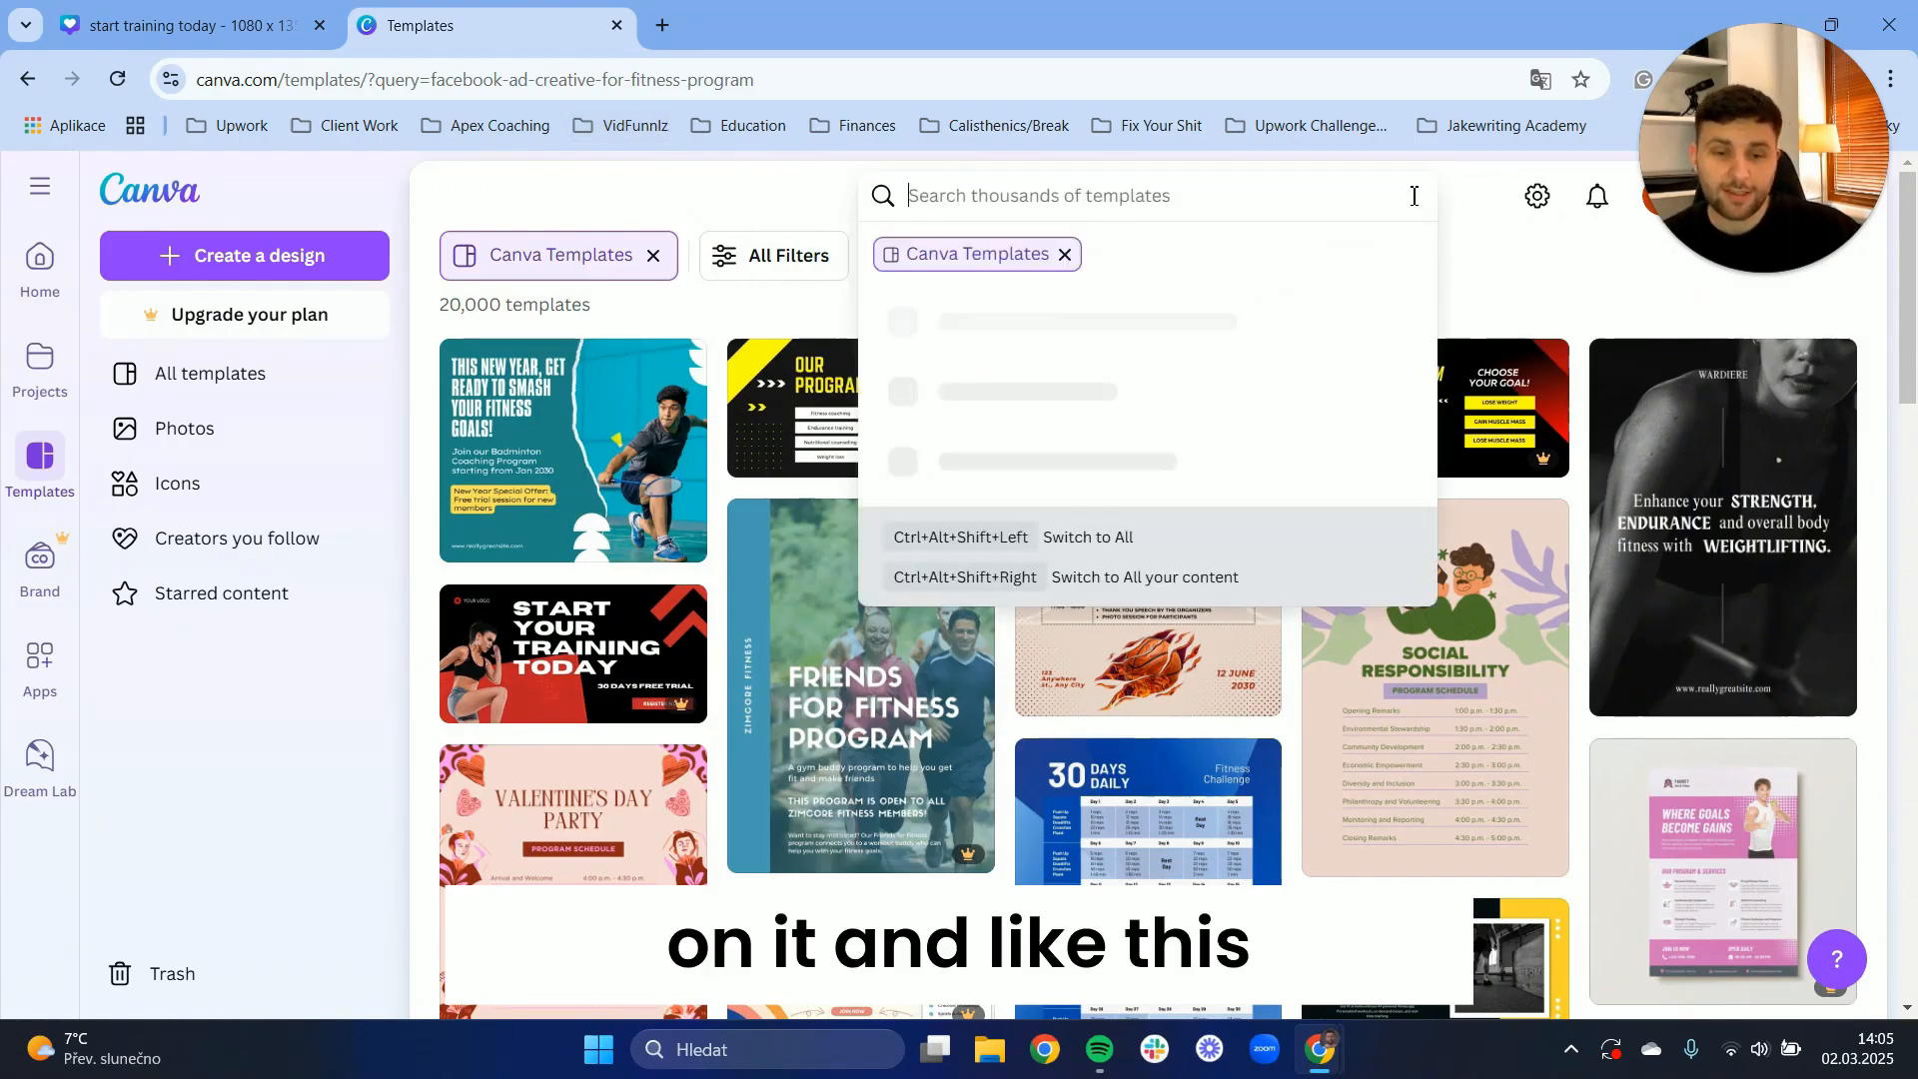
left_click(291, 214)
left_click(181, 205)
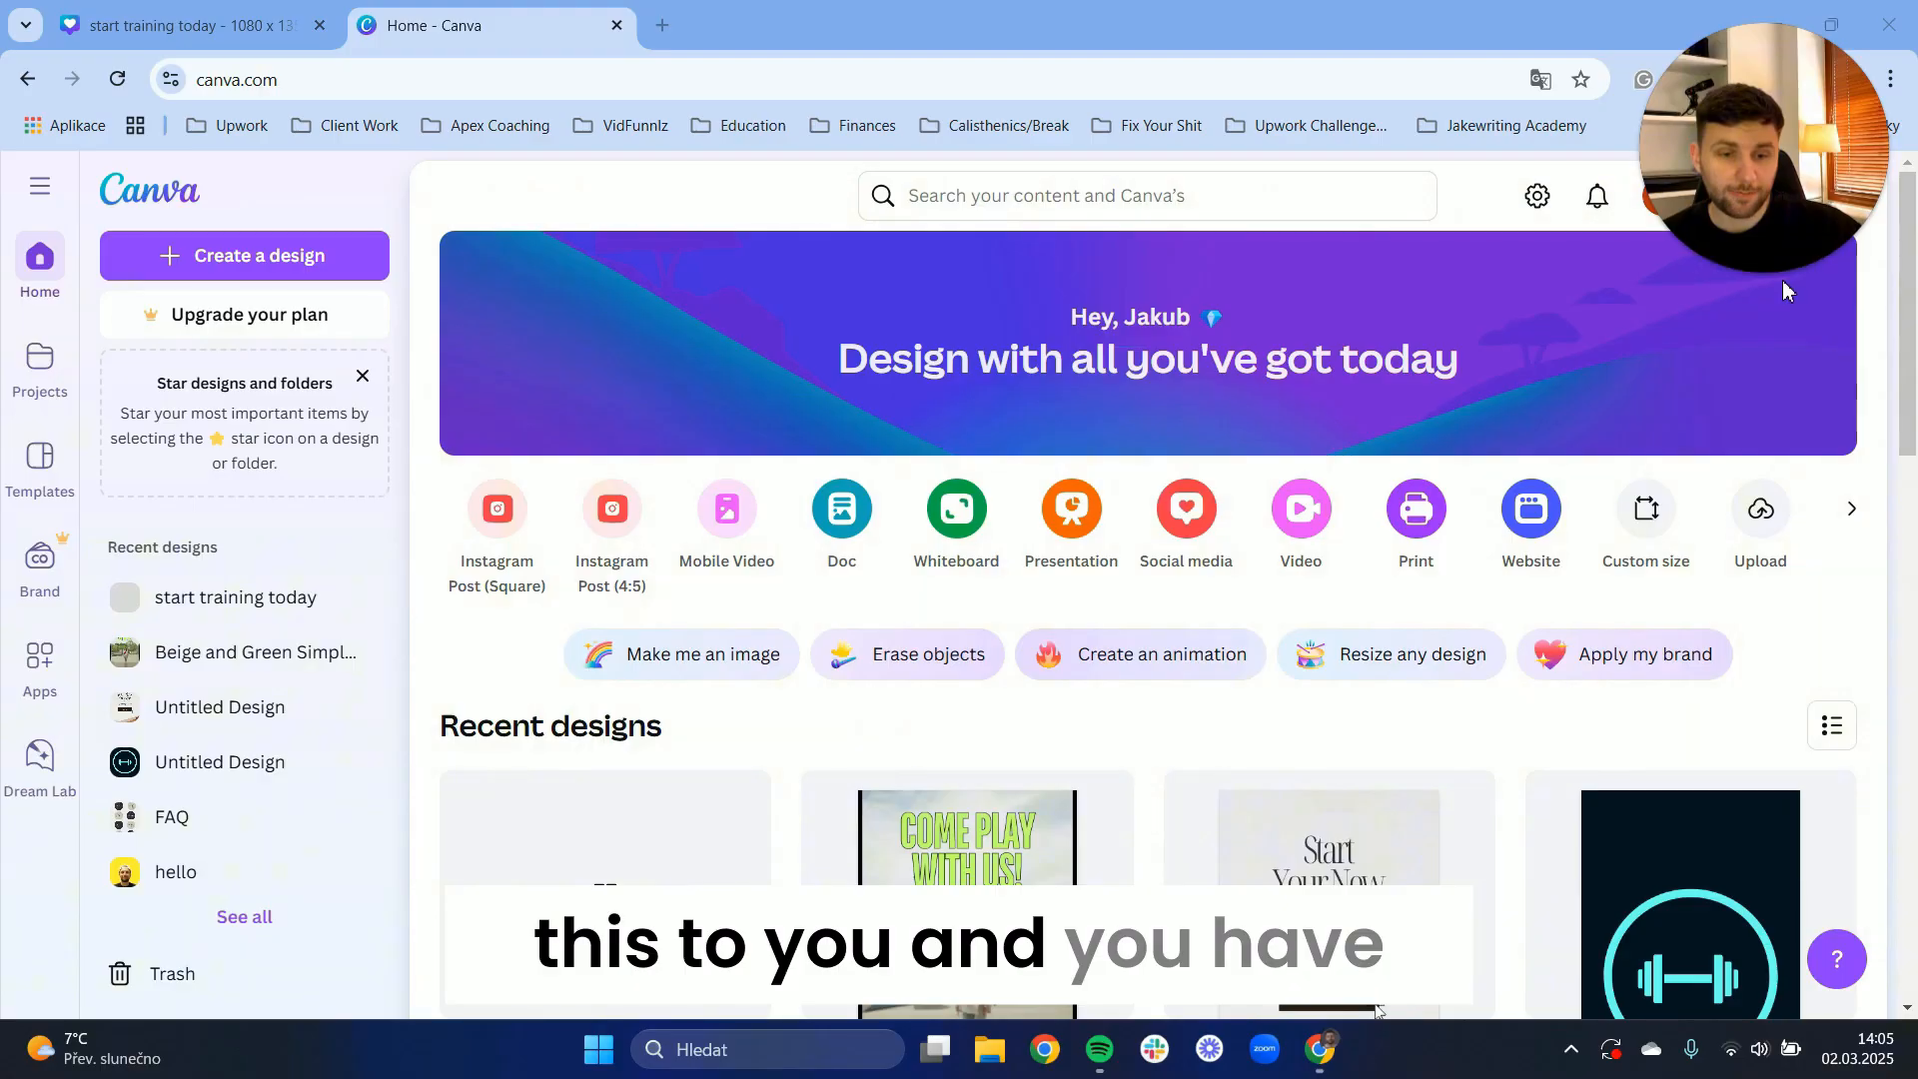
left_click_drag(1748, 190, 1544, 303)
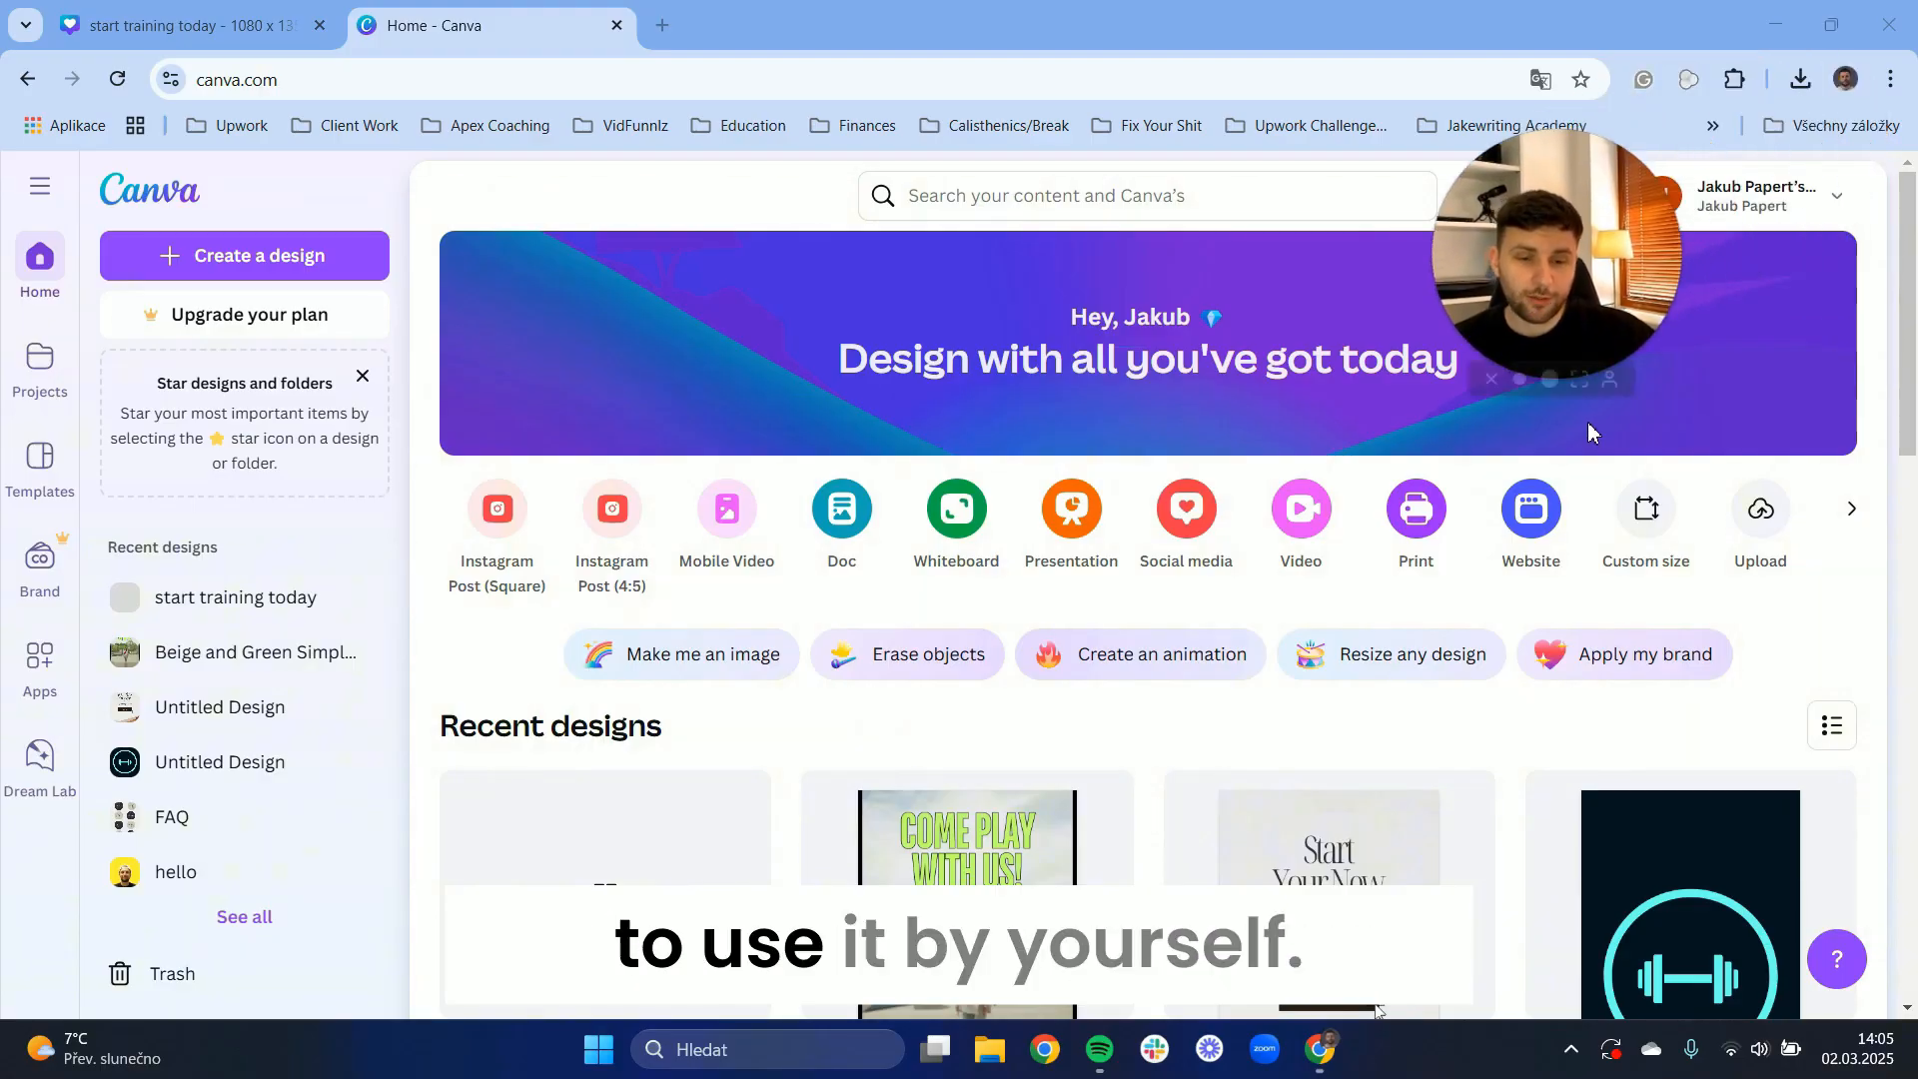
left_click(1582, 382)
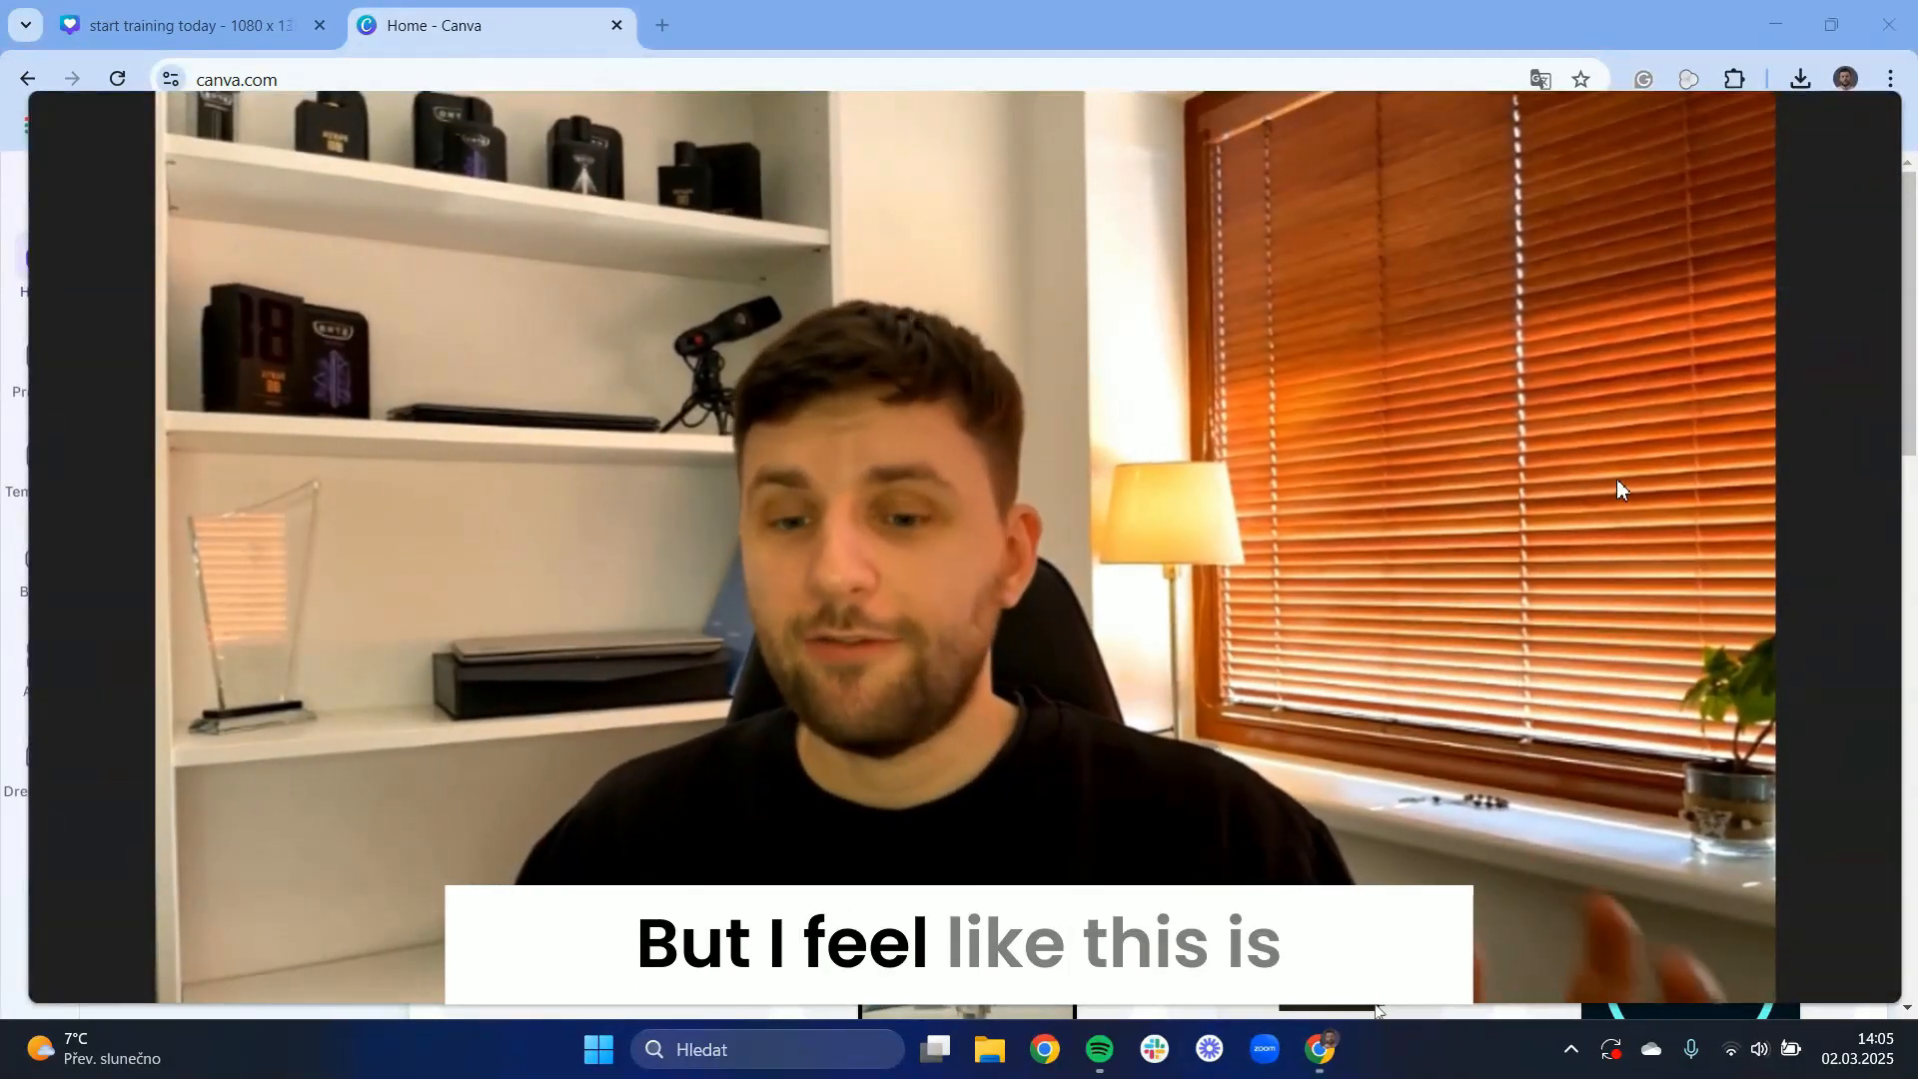
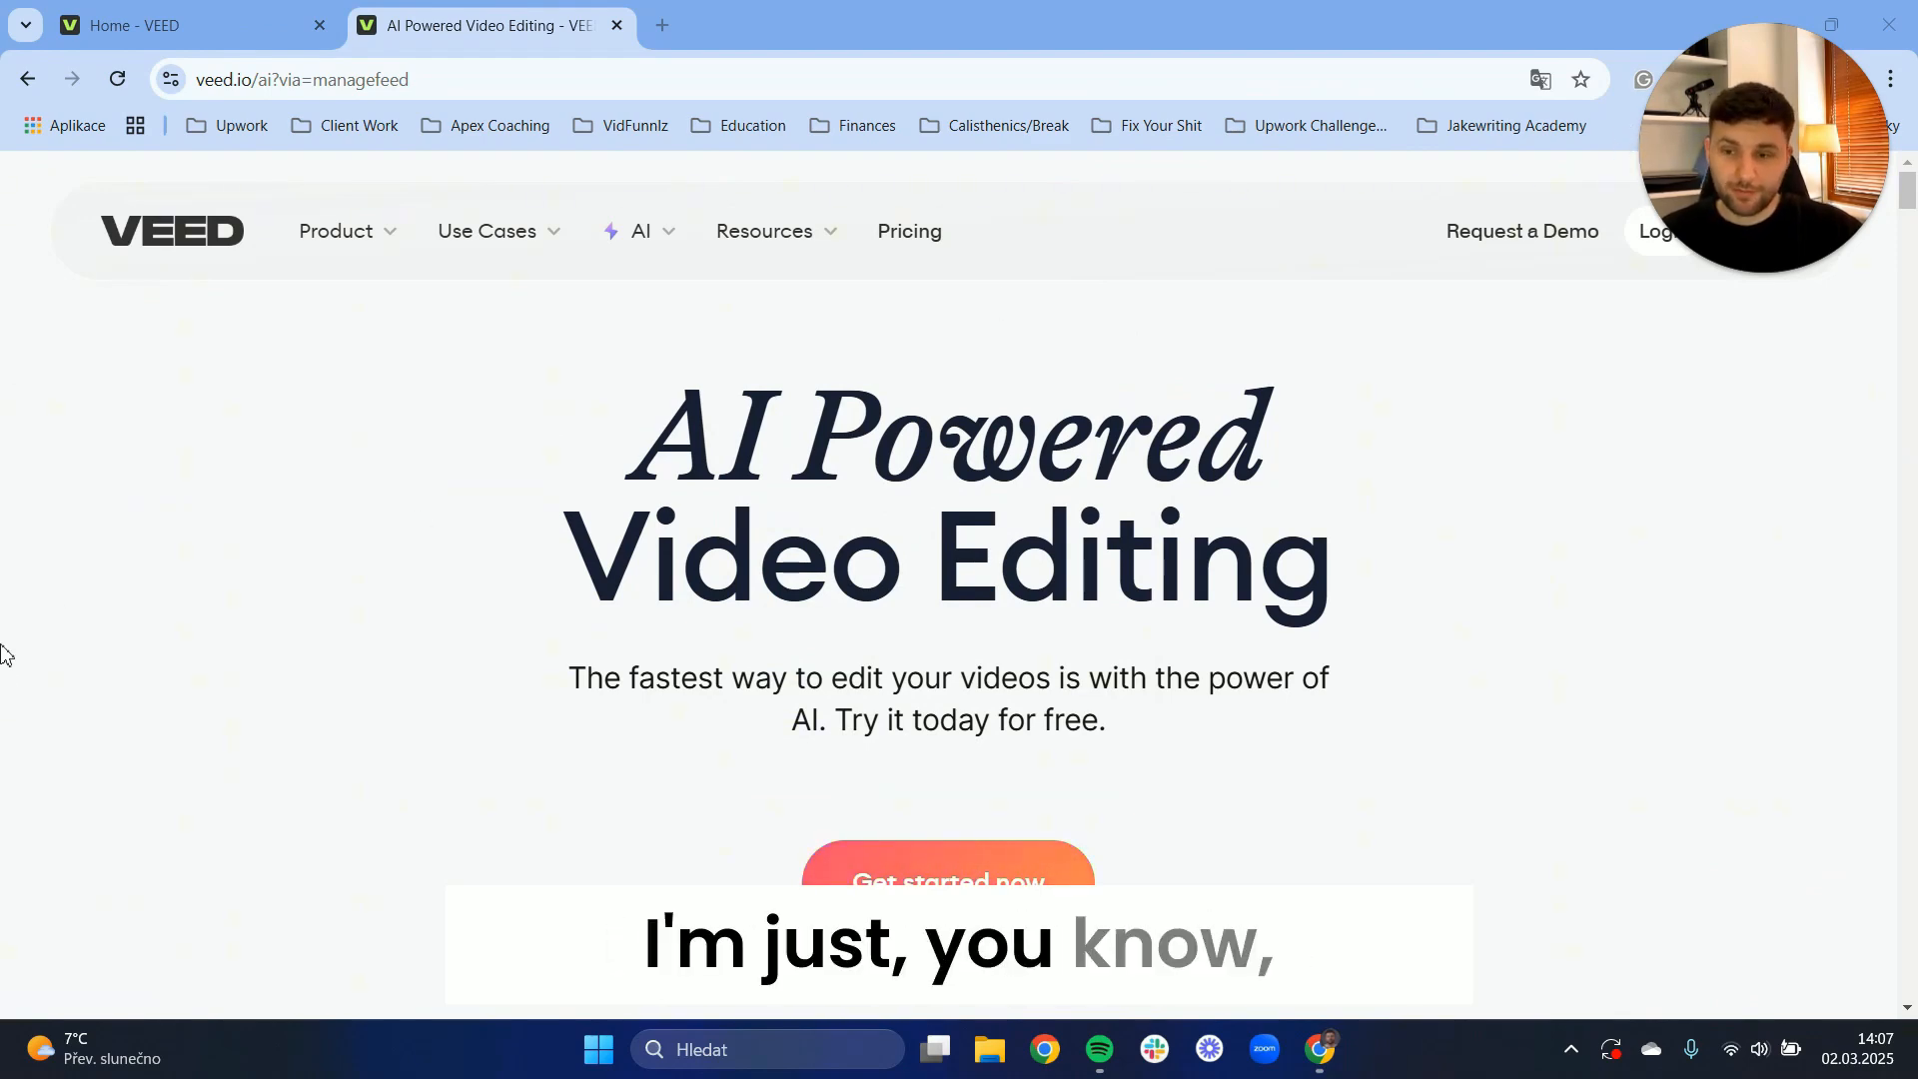
Check the VEED workspace home page, and return to the AI Powered Video Editing page
left_click(82, 20)
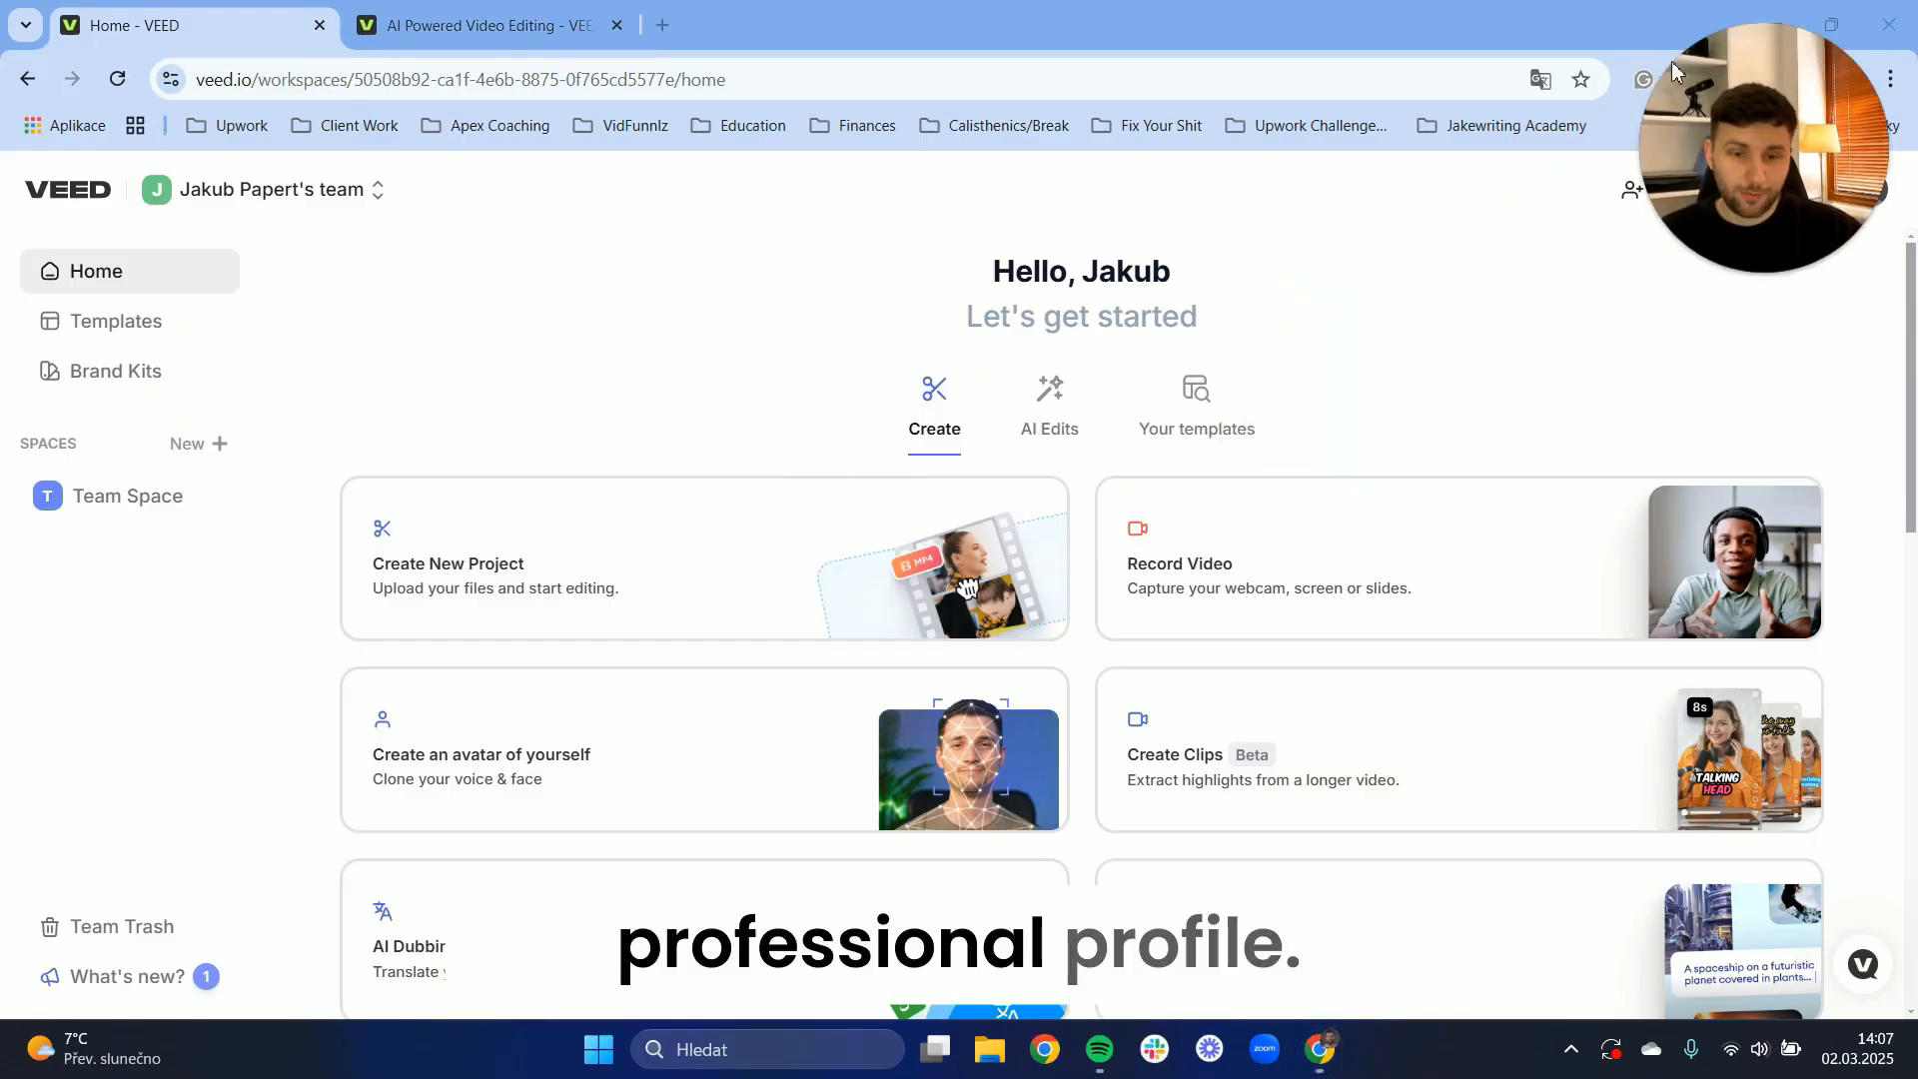
left_click(562, 8)
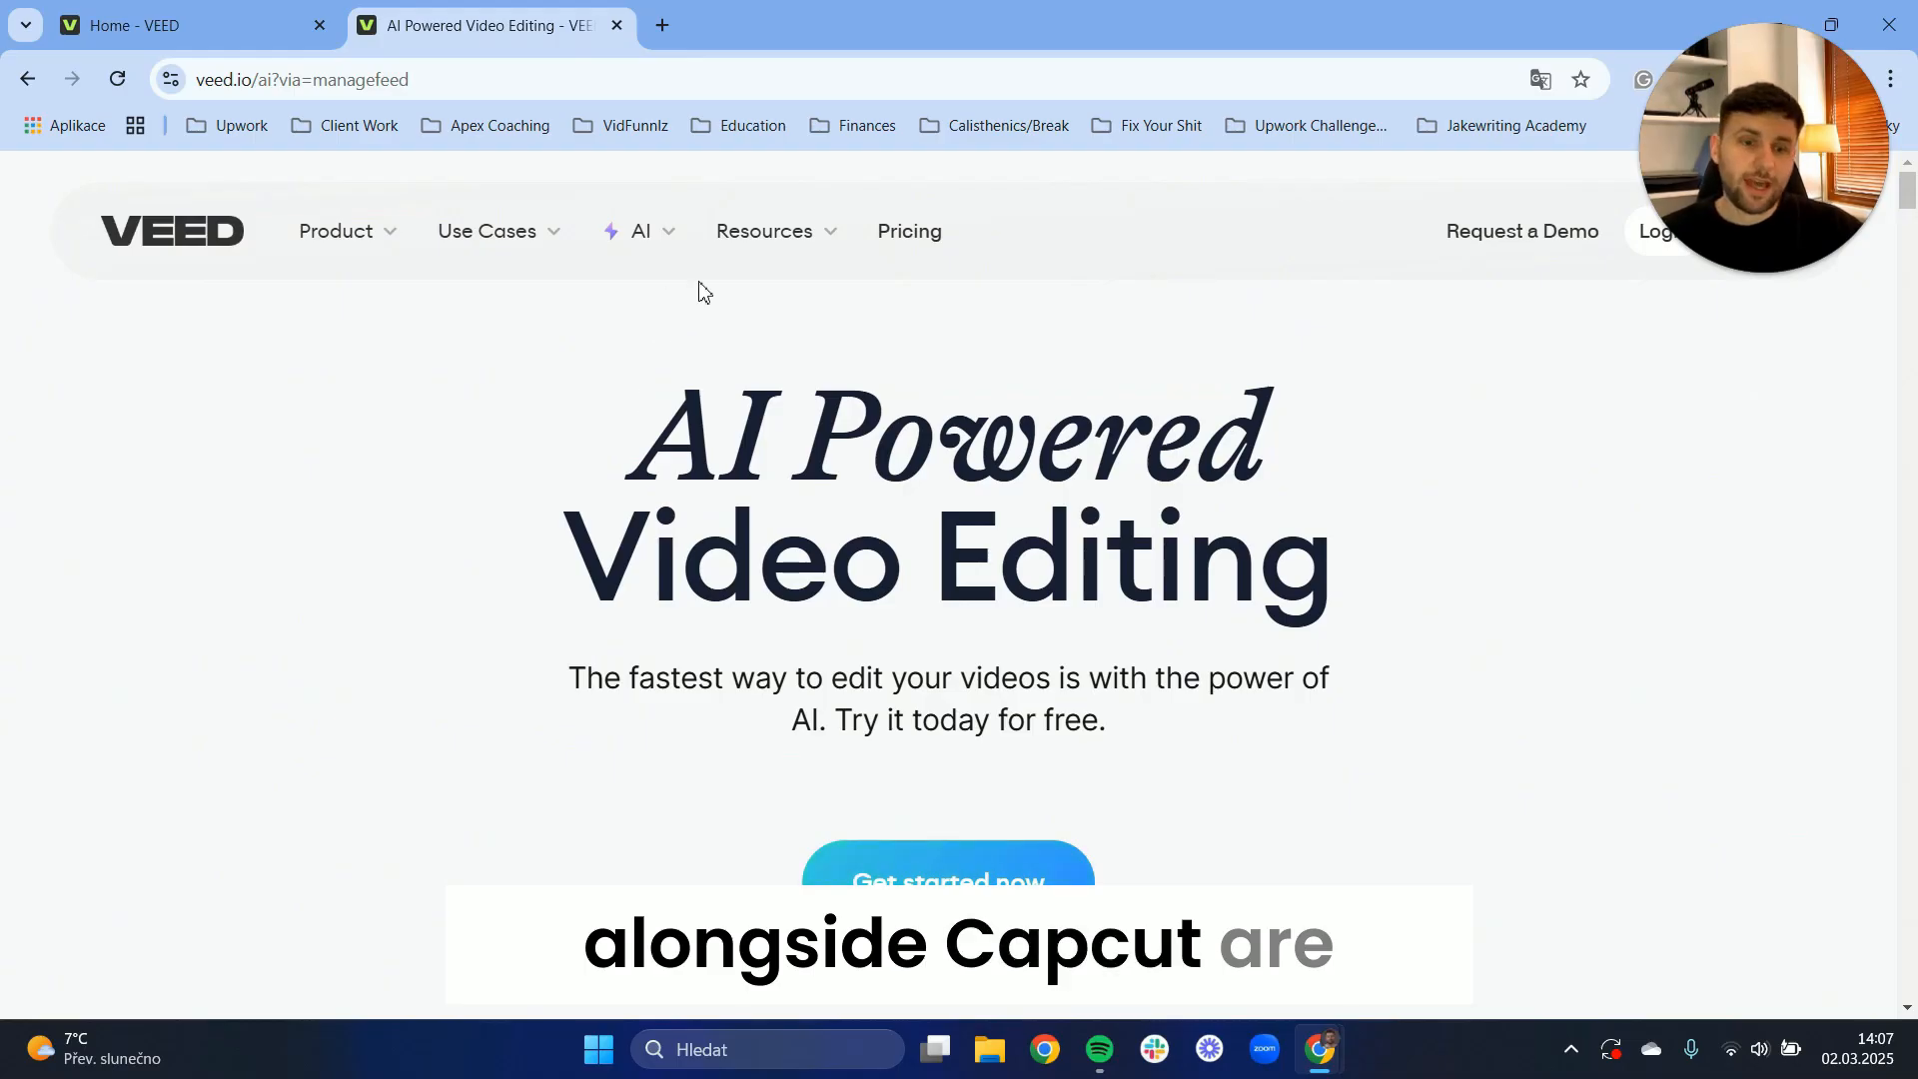
left_click_drag(712, 438, 1119, 501)
left_click(1071, 366)
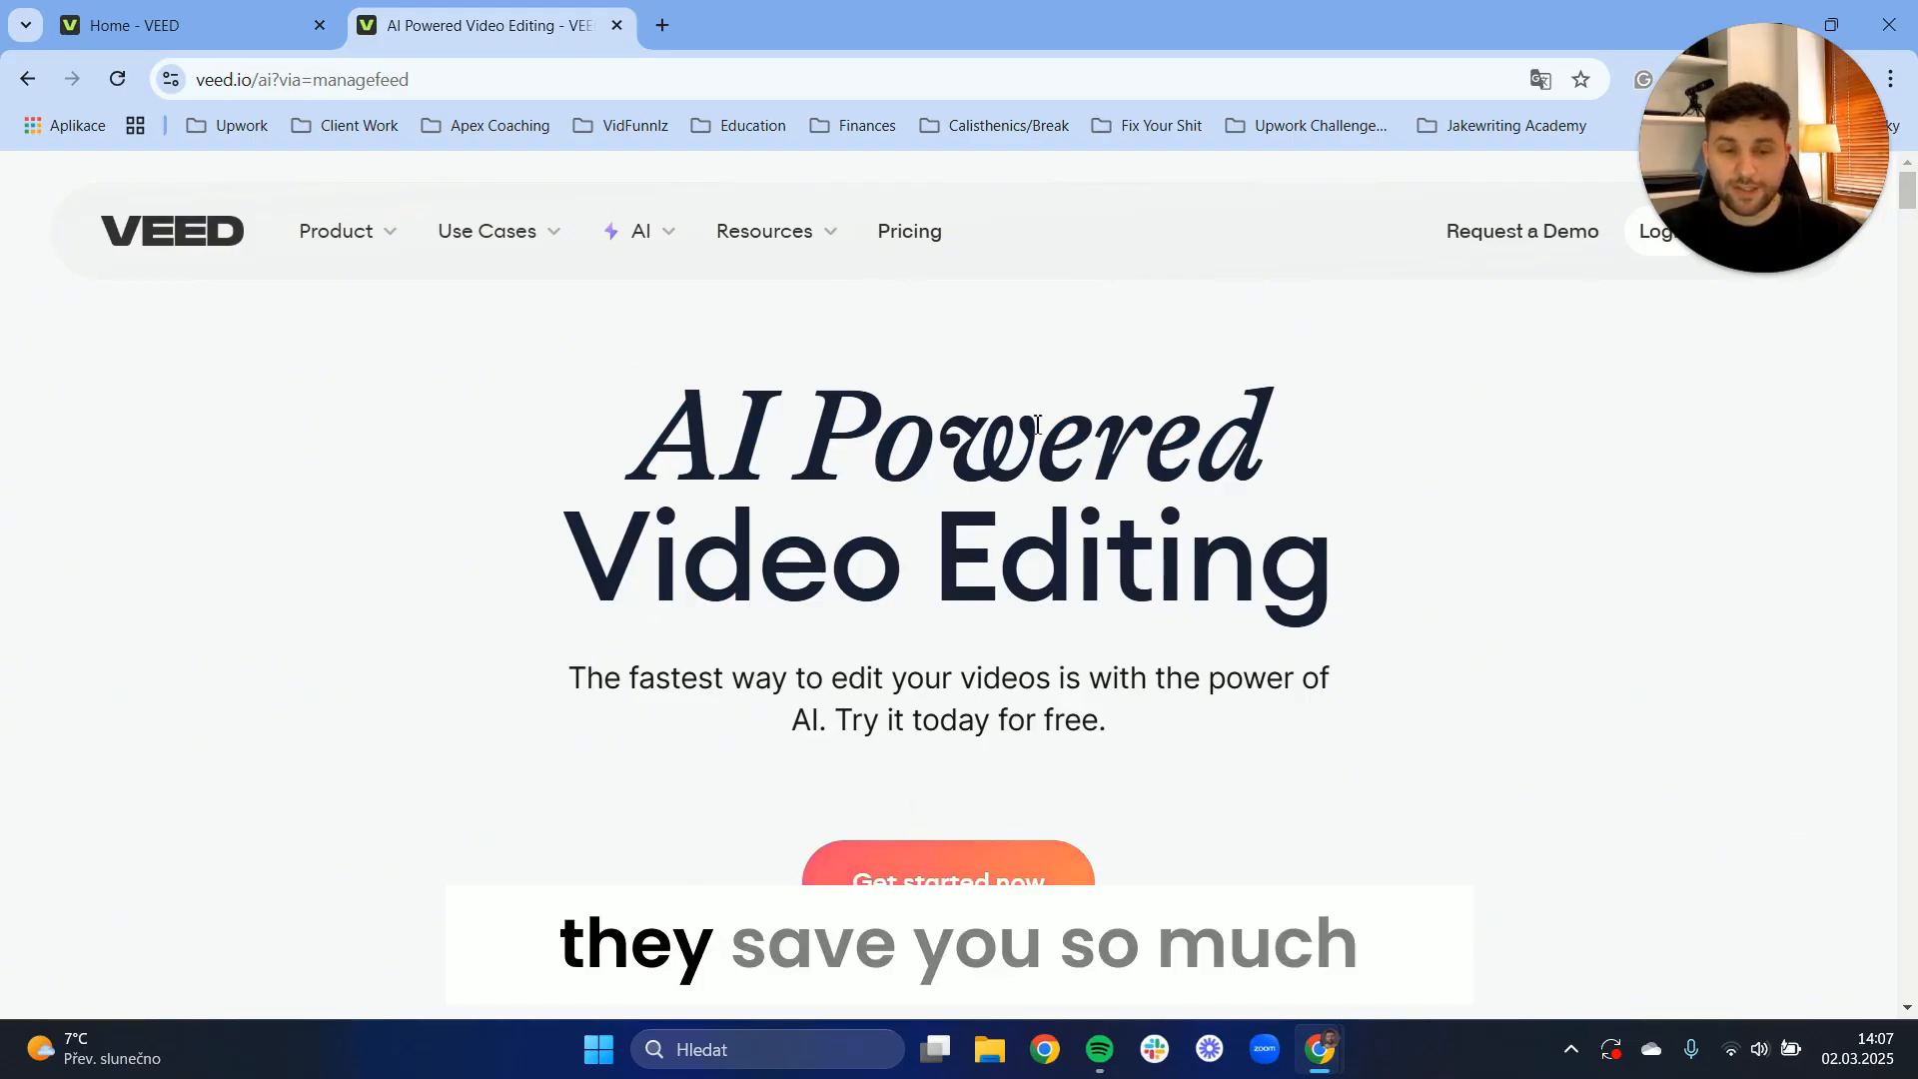
Examine VEED's first AI editing tools, including Auto Subtitles, Text to Speech, Remove Background Noise and Remove Background from Video
scroll(1014, 463, "down", 10)
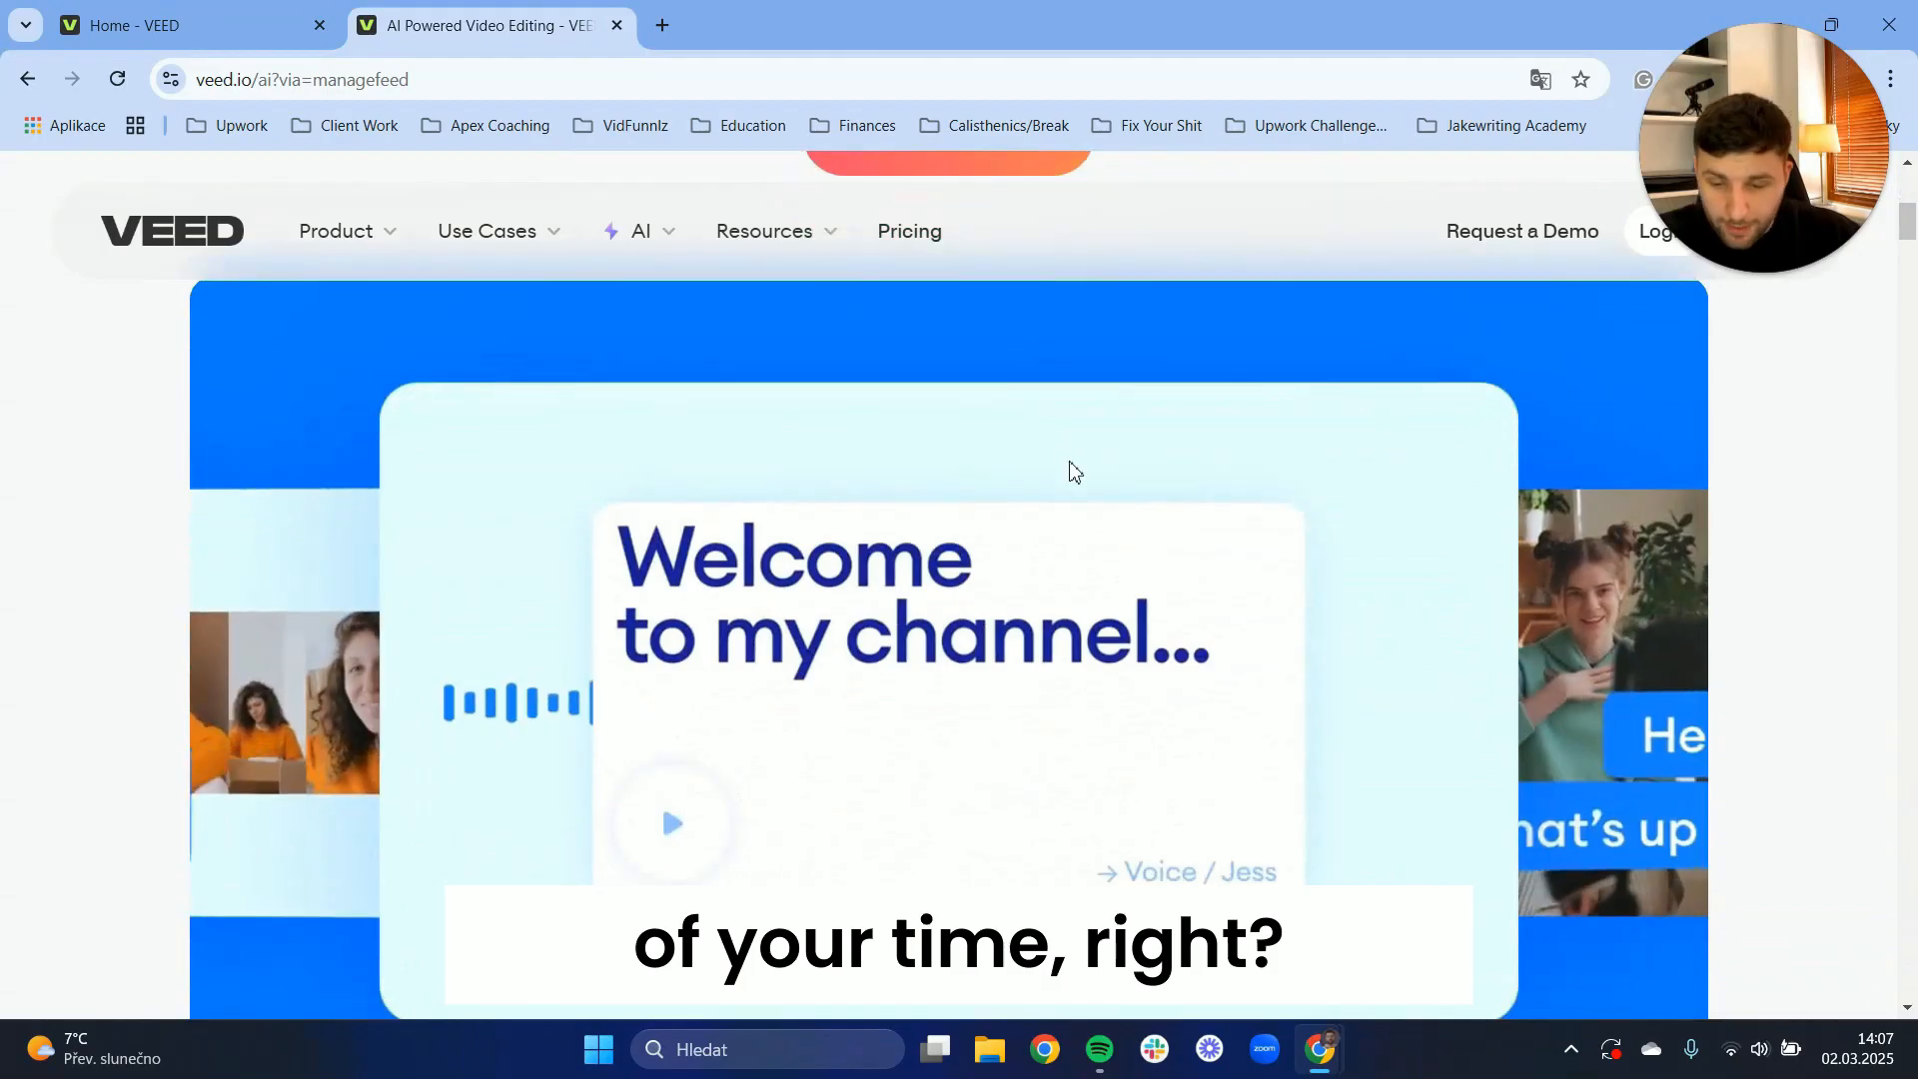
scroll(988, 403, "down", 10)
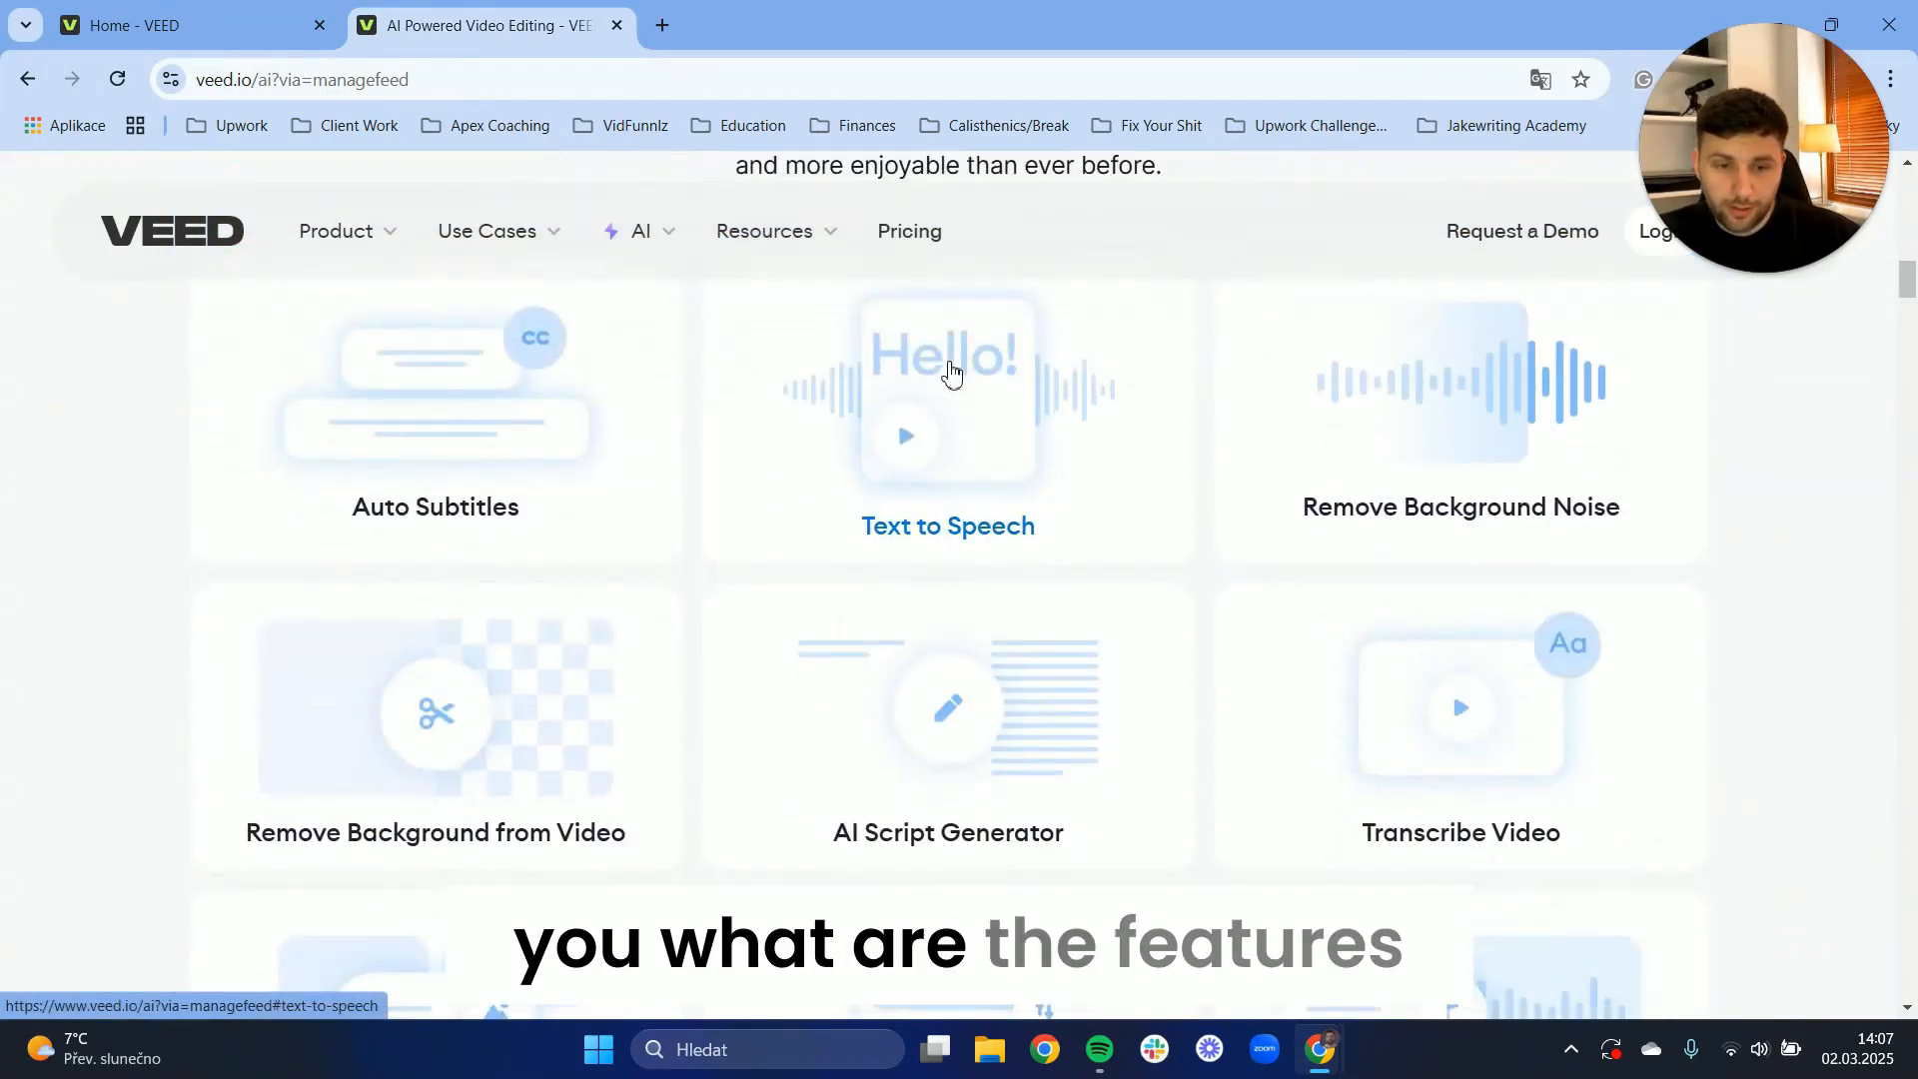
scroll(950, 372, "up", 1)
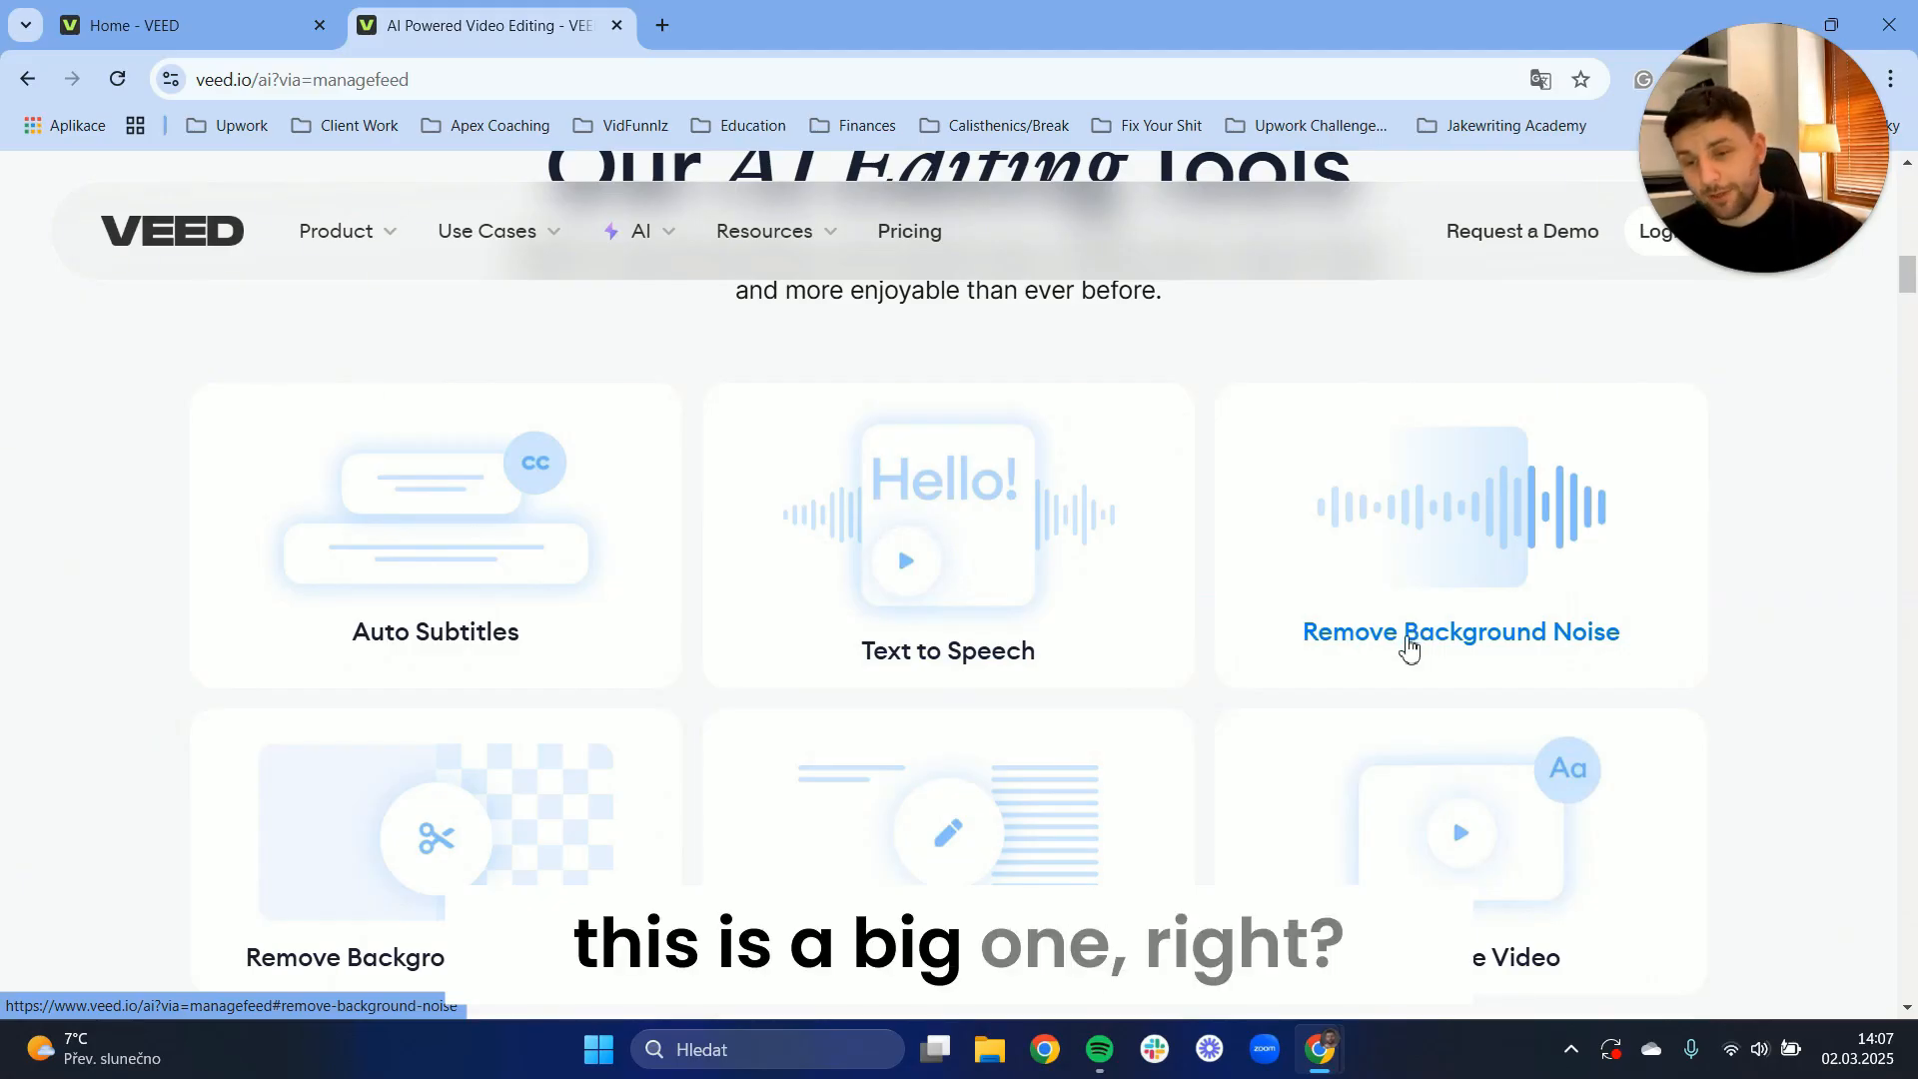
mouse_move(1733, 200)
left_click(1757, 274)
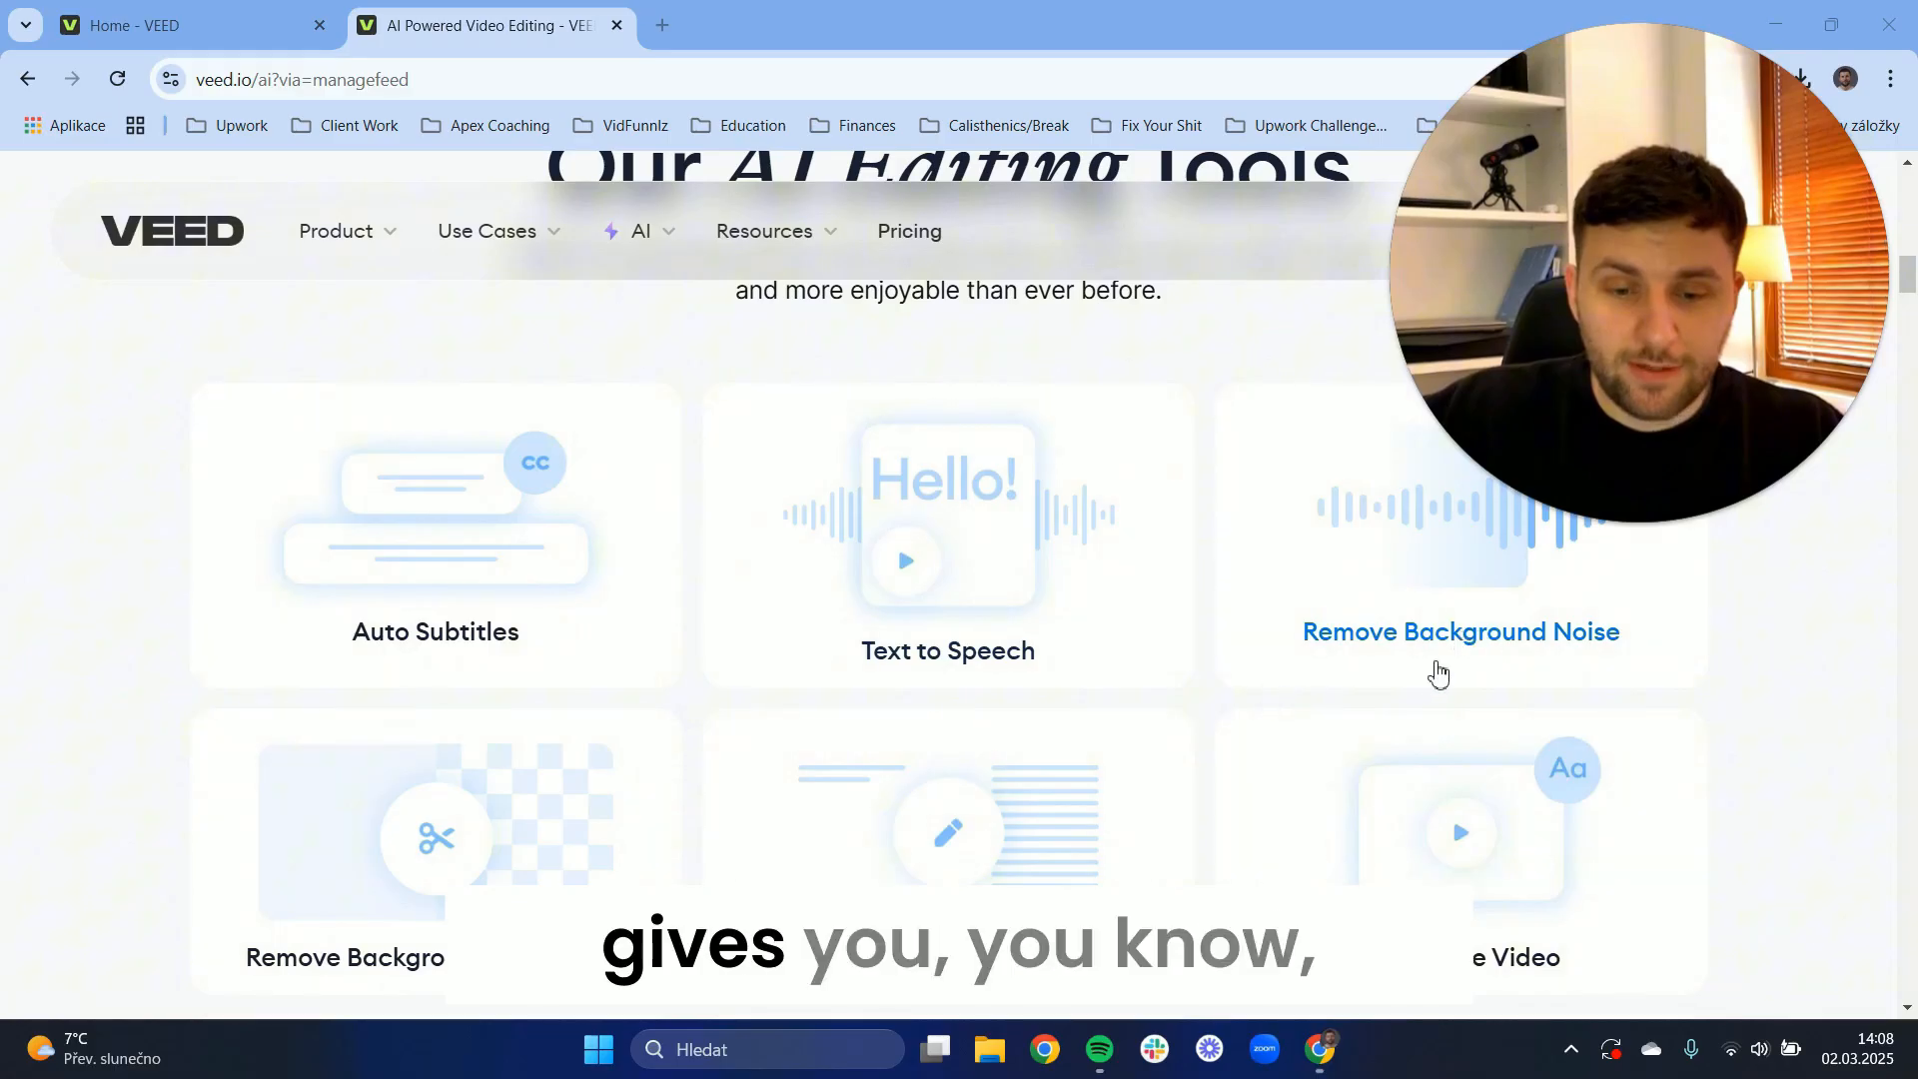
mouse_move(1543, 441)
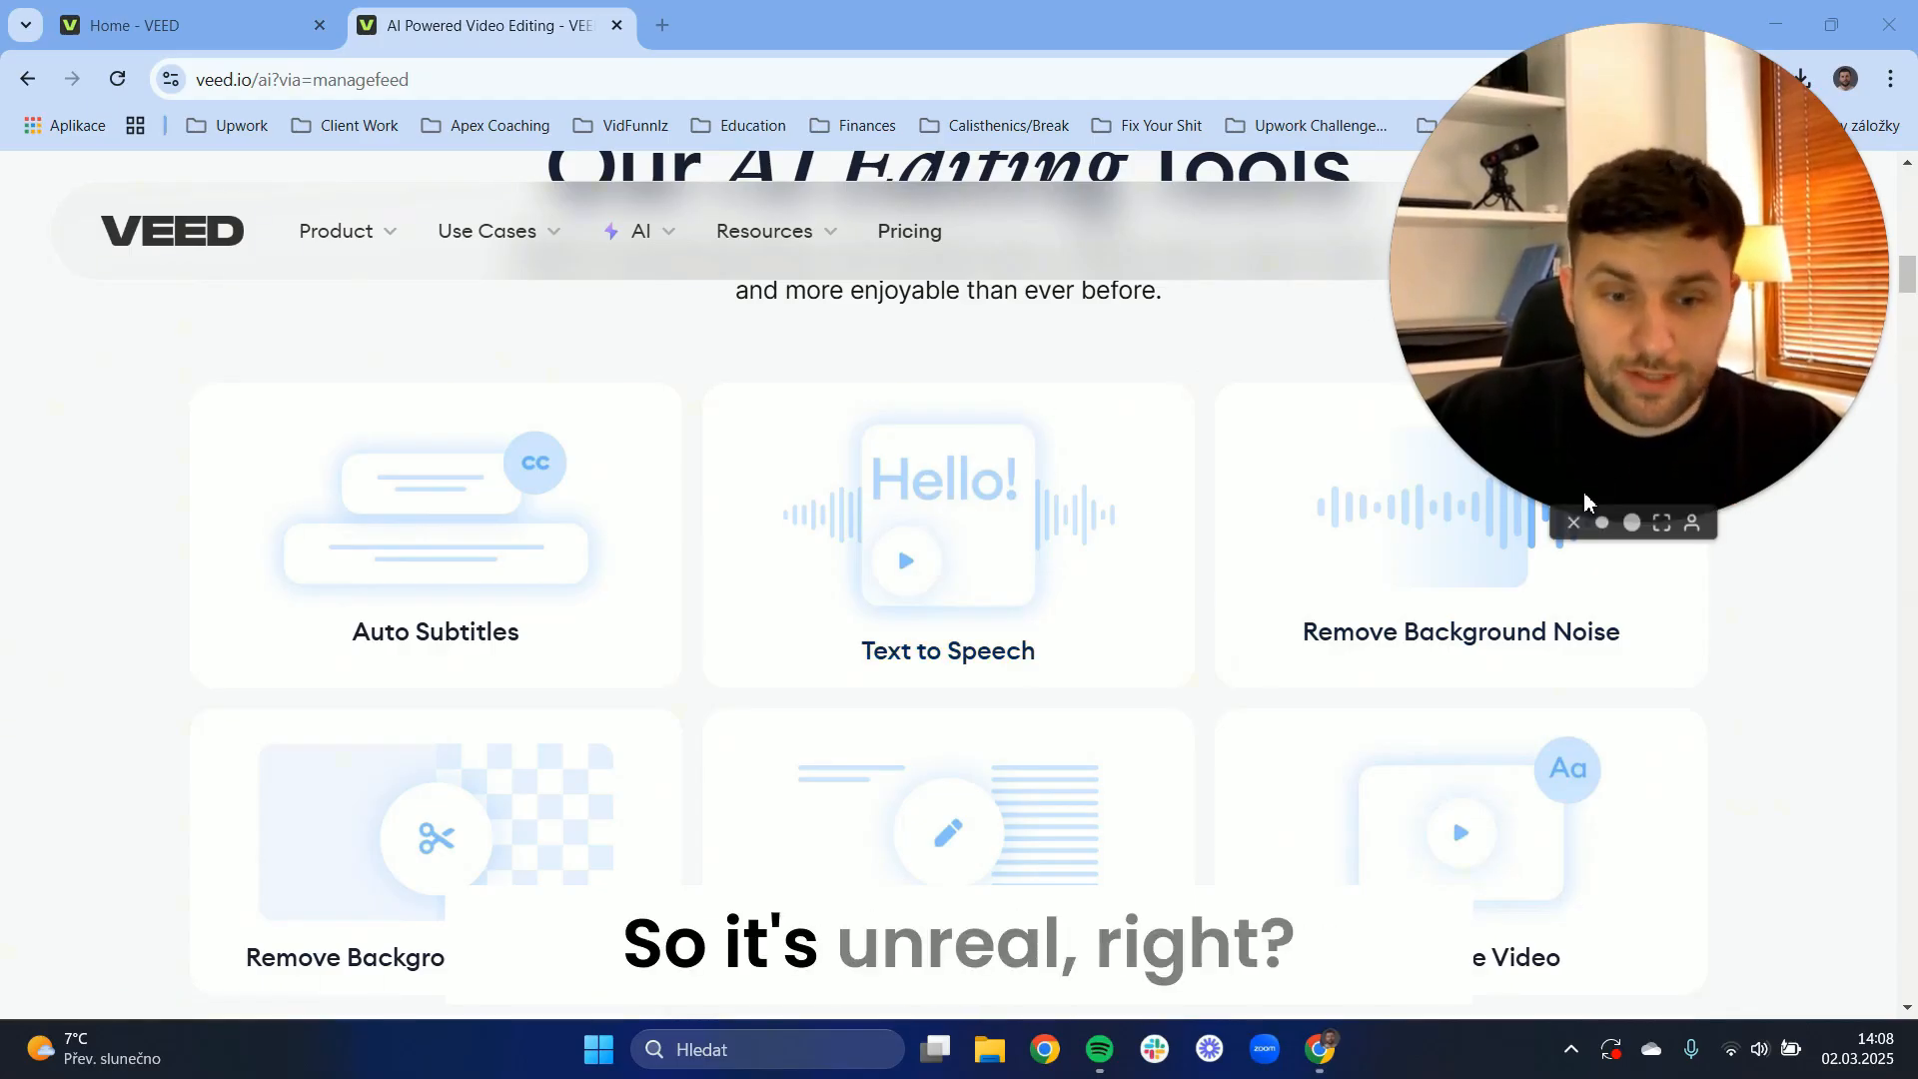
scroll(299, 587, "down", 3)
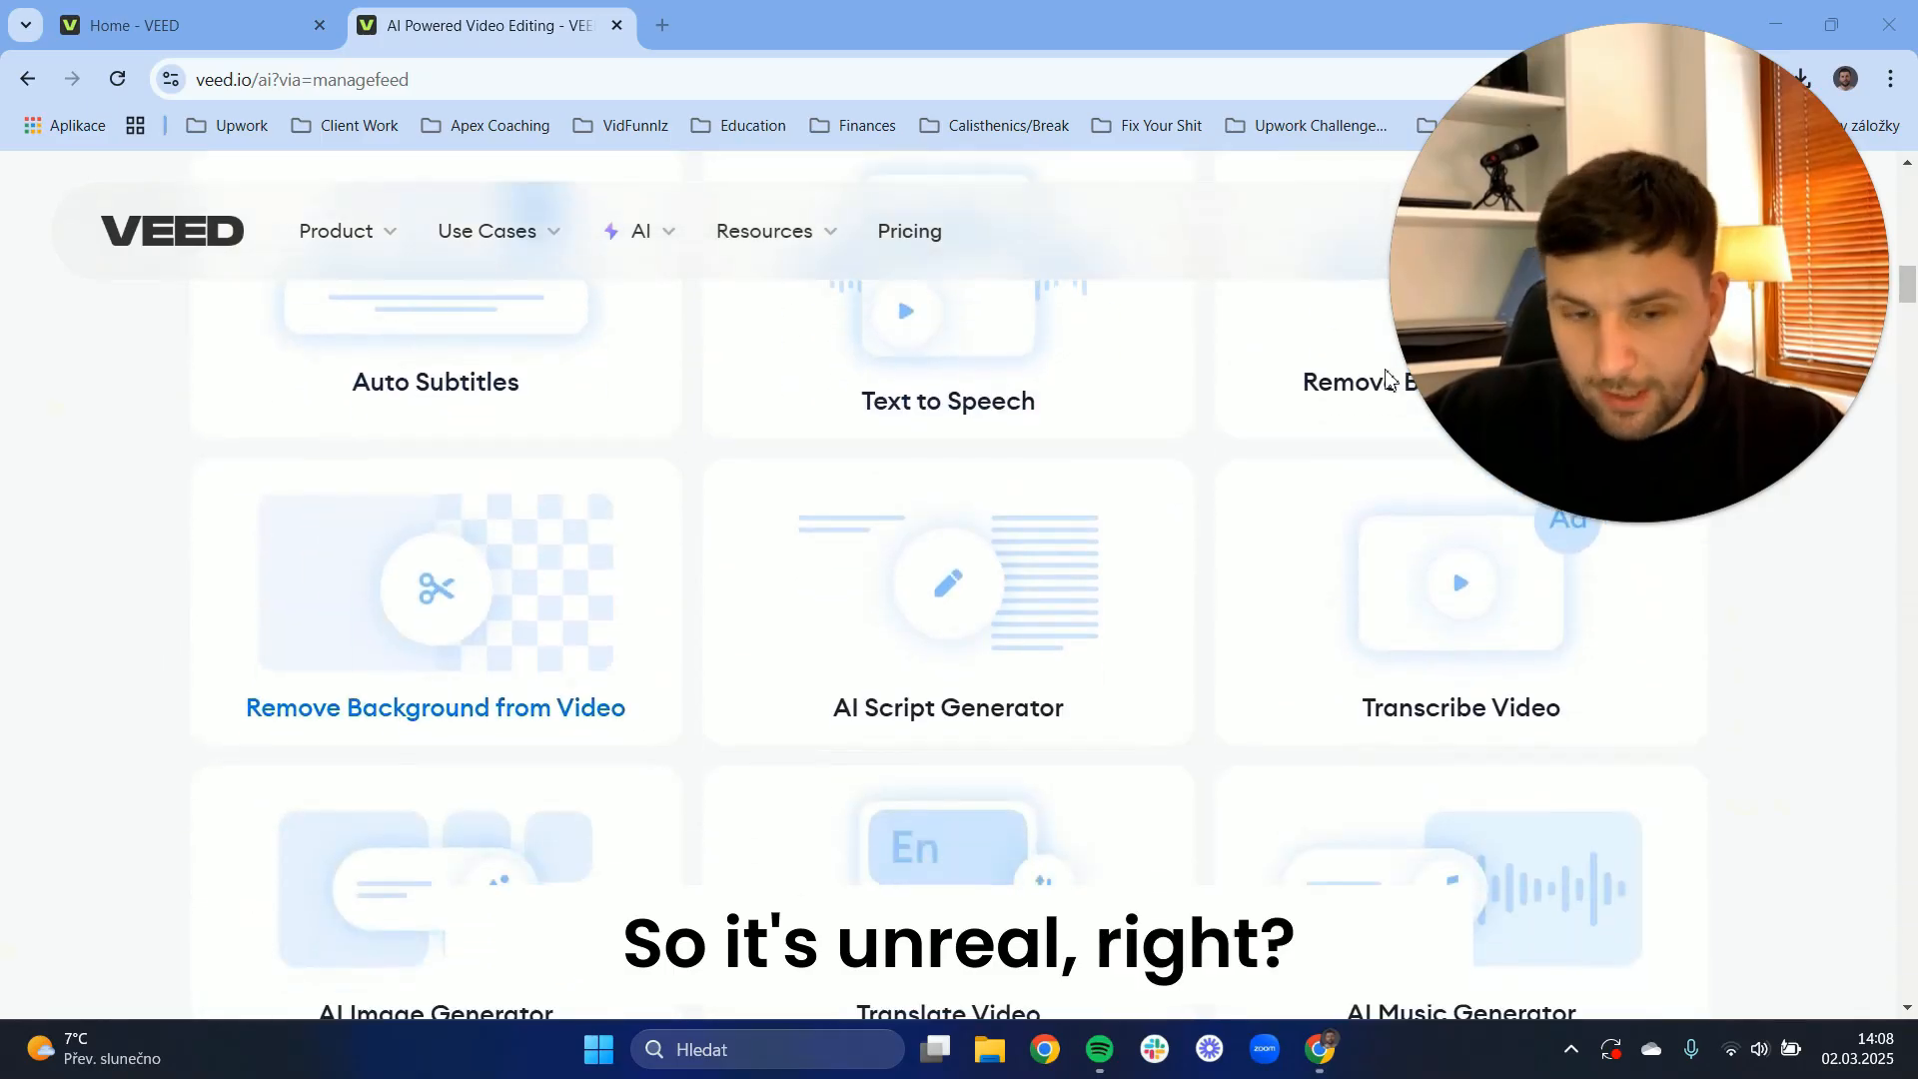
mouse_move(1614, 489)
left_click(1603, 523)
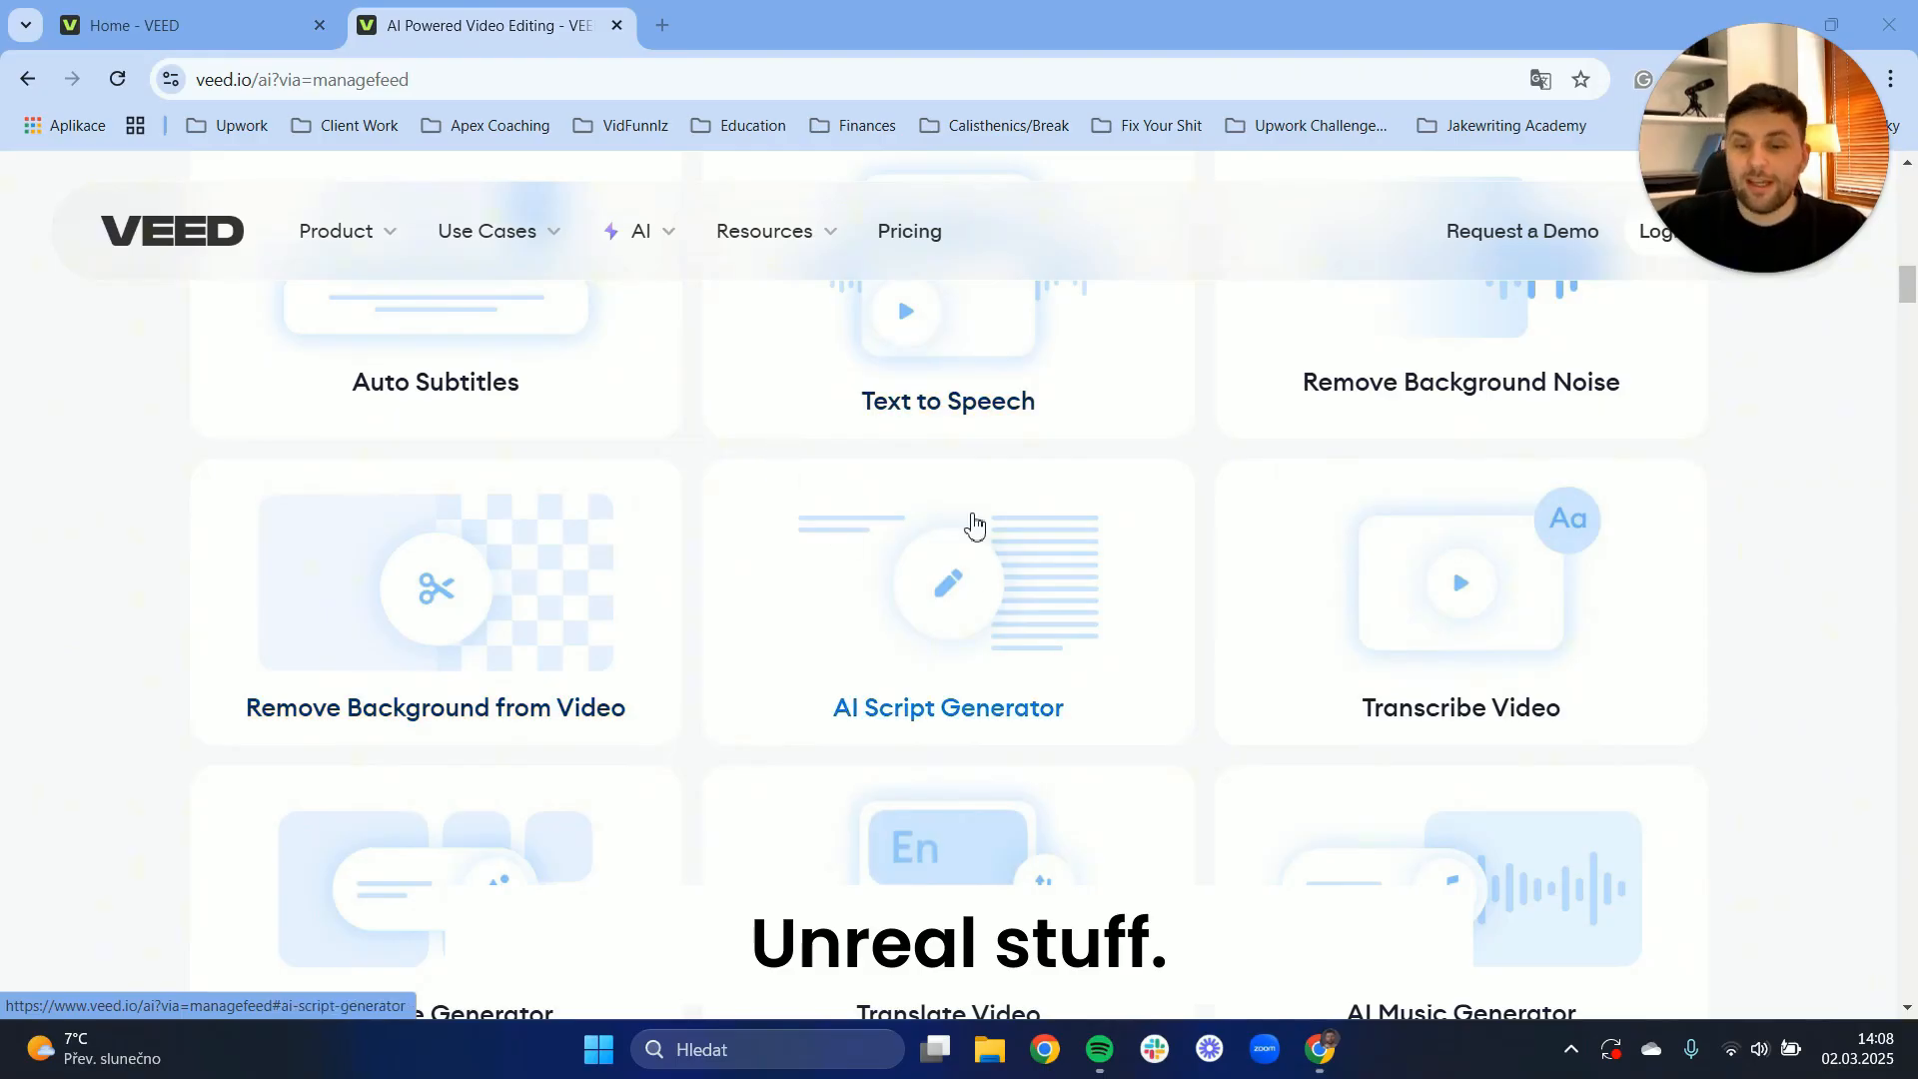
Examine the remaining AI editing tools, from Transcribe Video and AI Music Generator to Eye Contact Correction and Magic Cut
scroll(1017, 529, "down", 1)
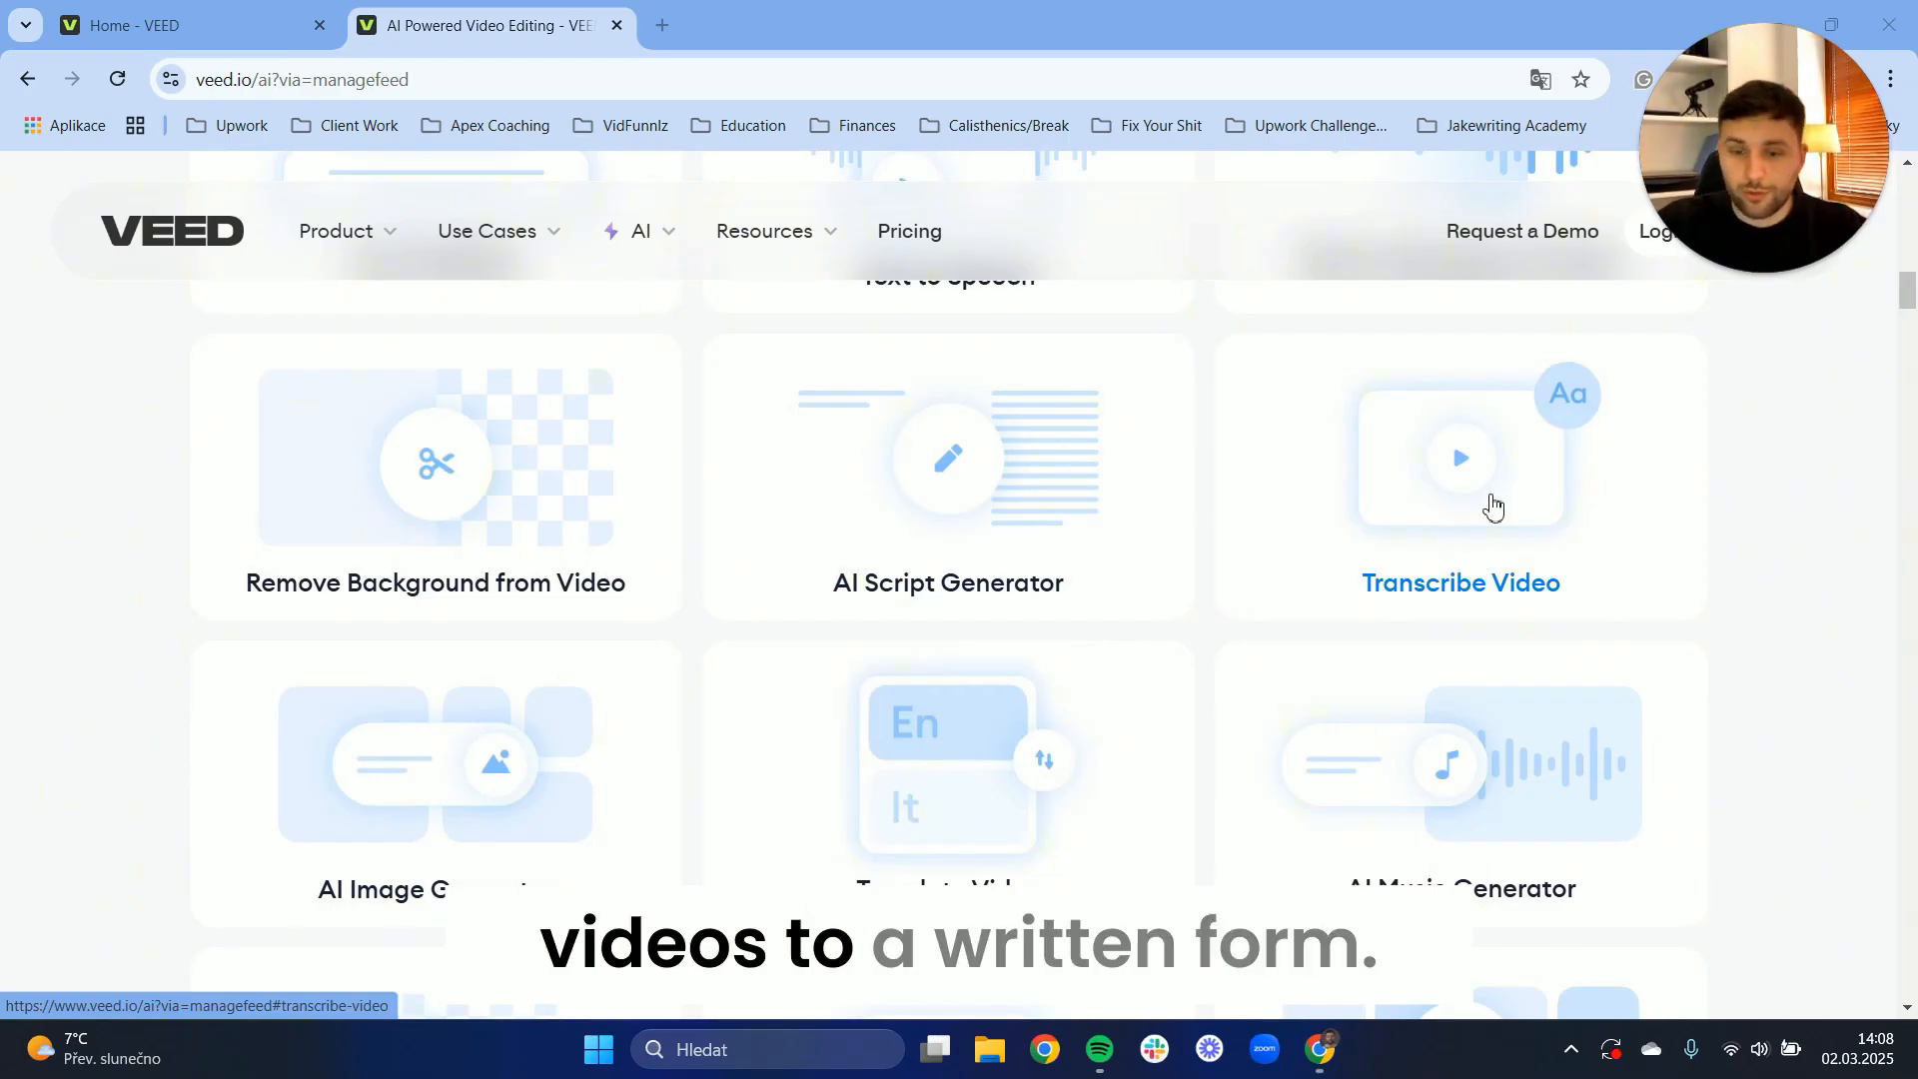
scroll(411, 792, "down", 4)
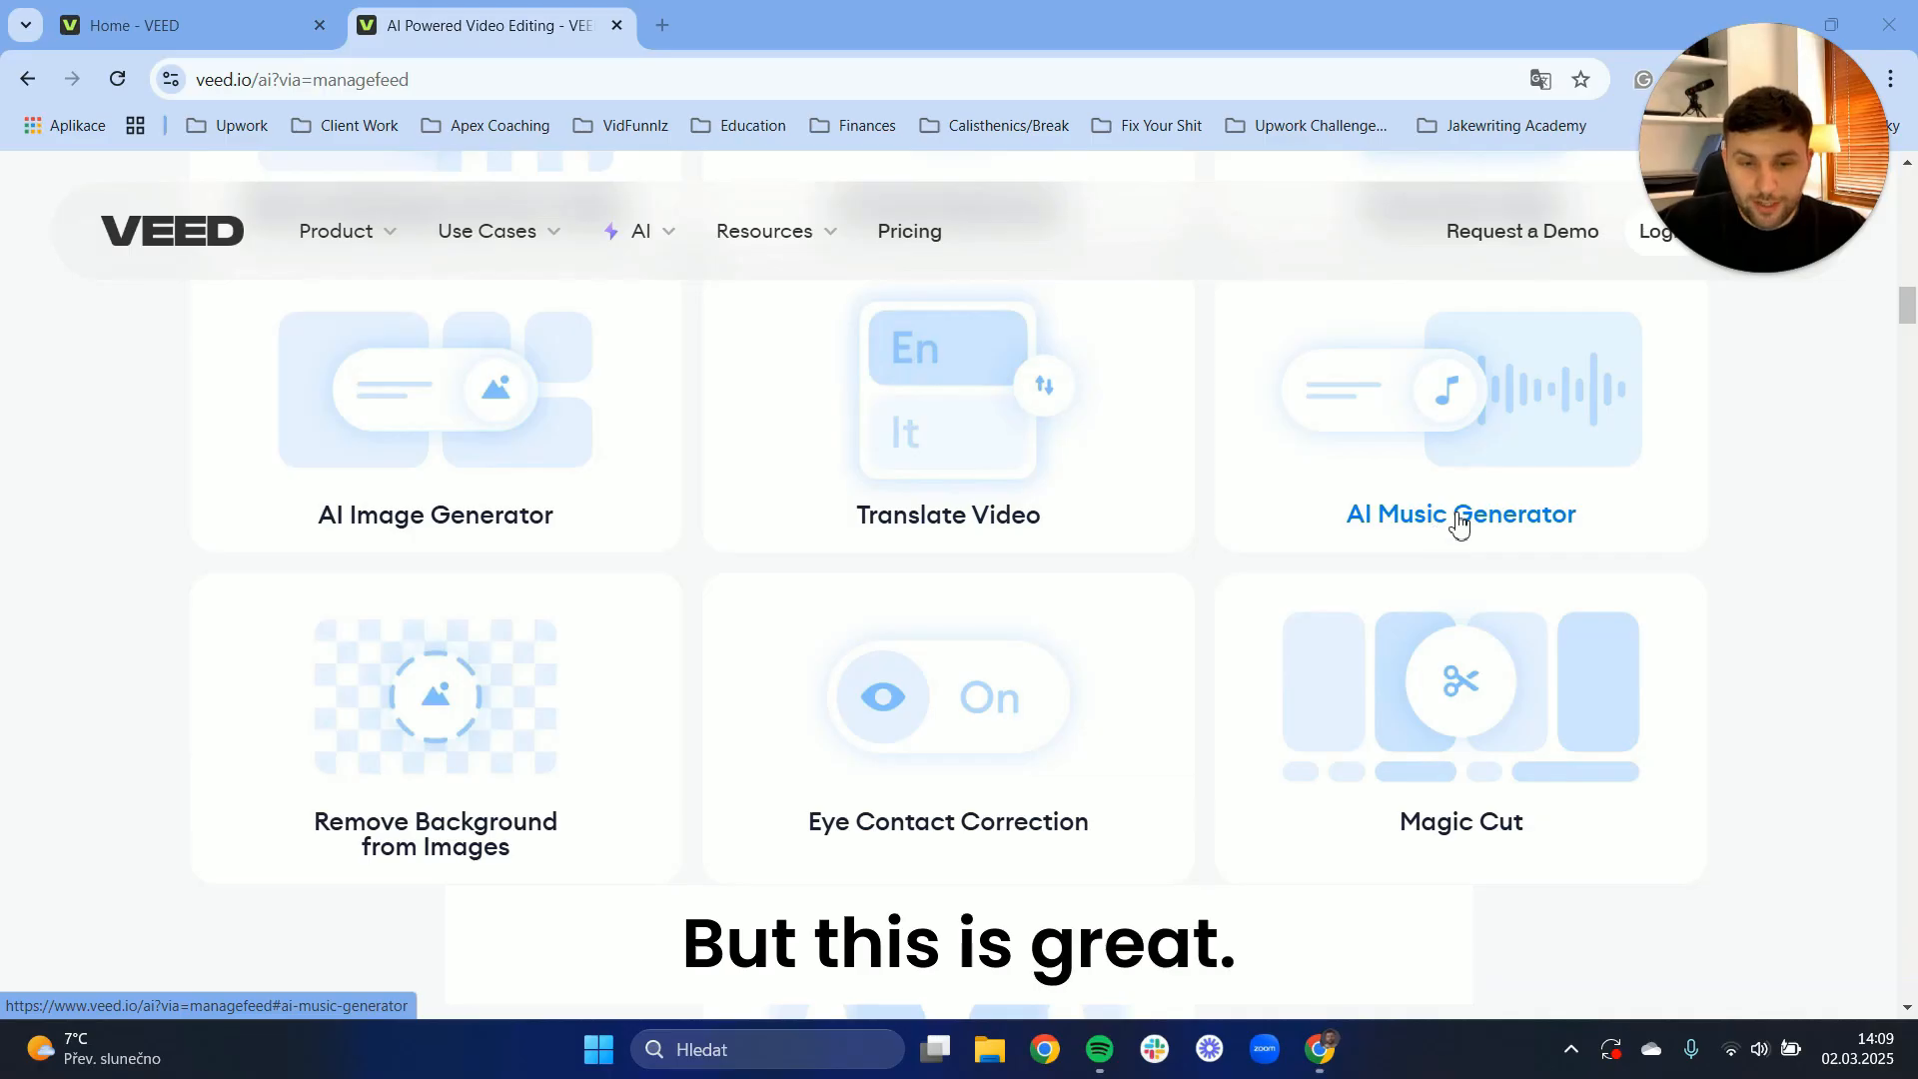
scroll(1457, 527, "down", 1)
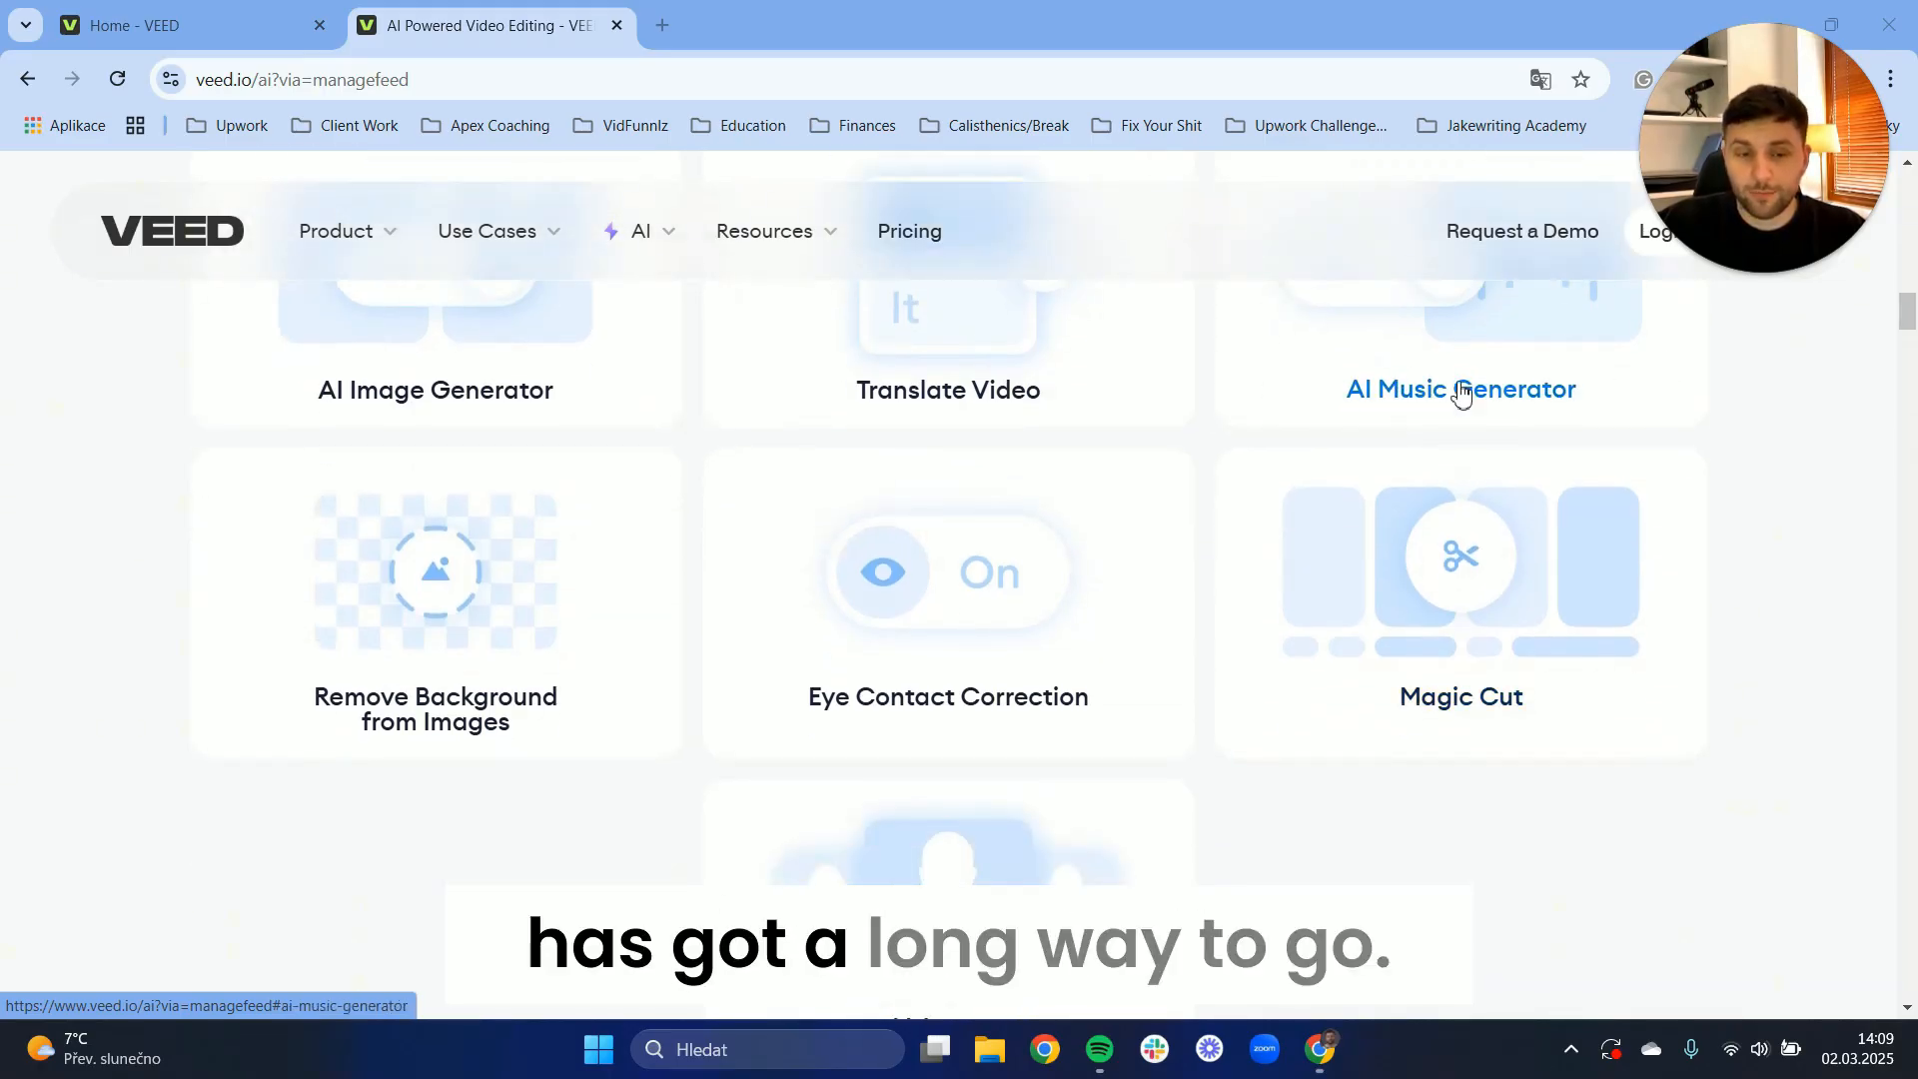
scroll(643, 536, "down", 2)
scroll(411, 647, "up", 1)
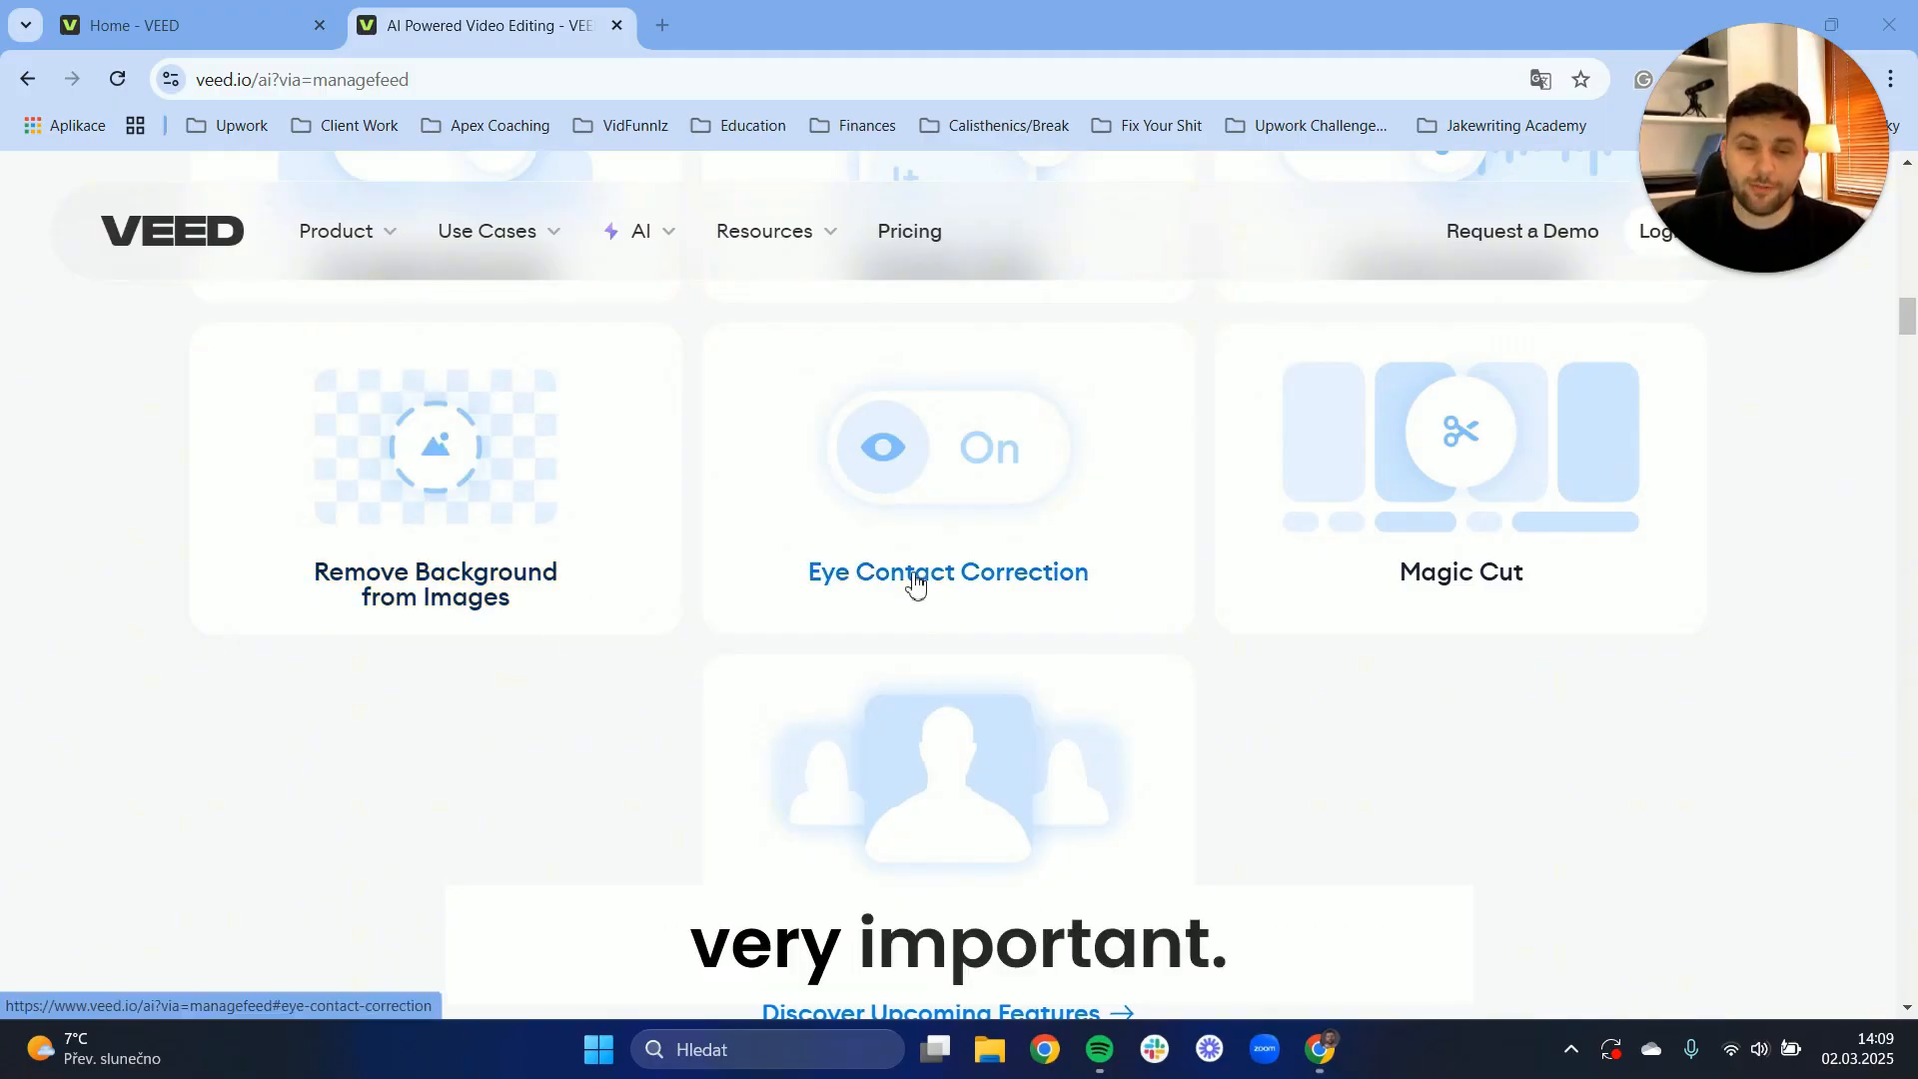
scroll(913, 581, "up", 15)
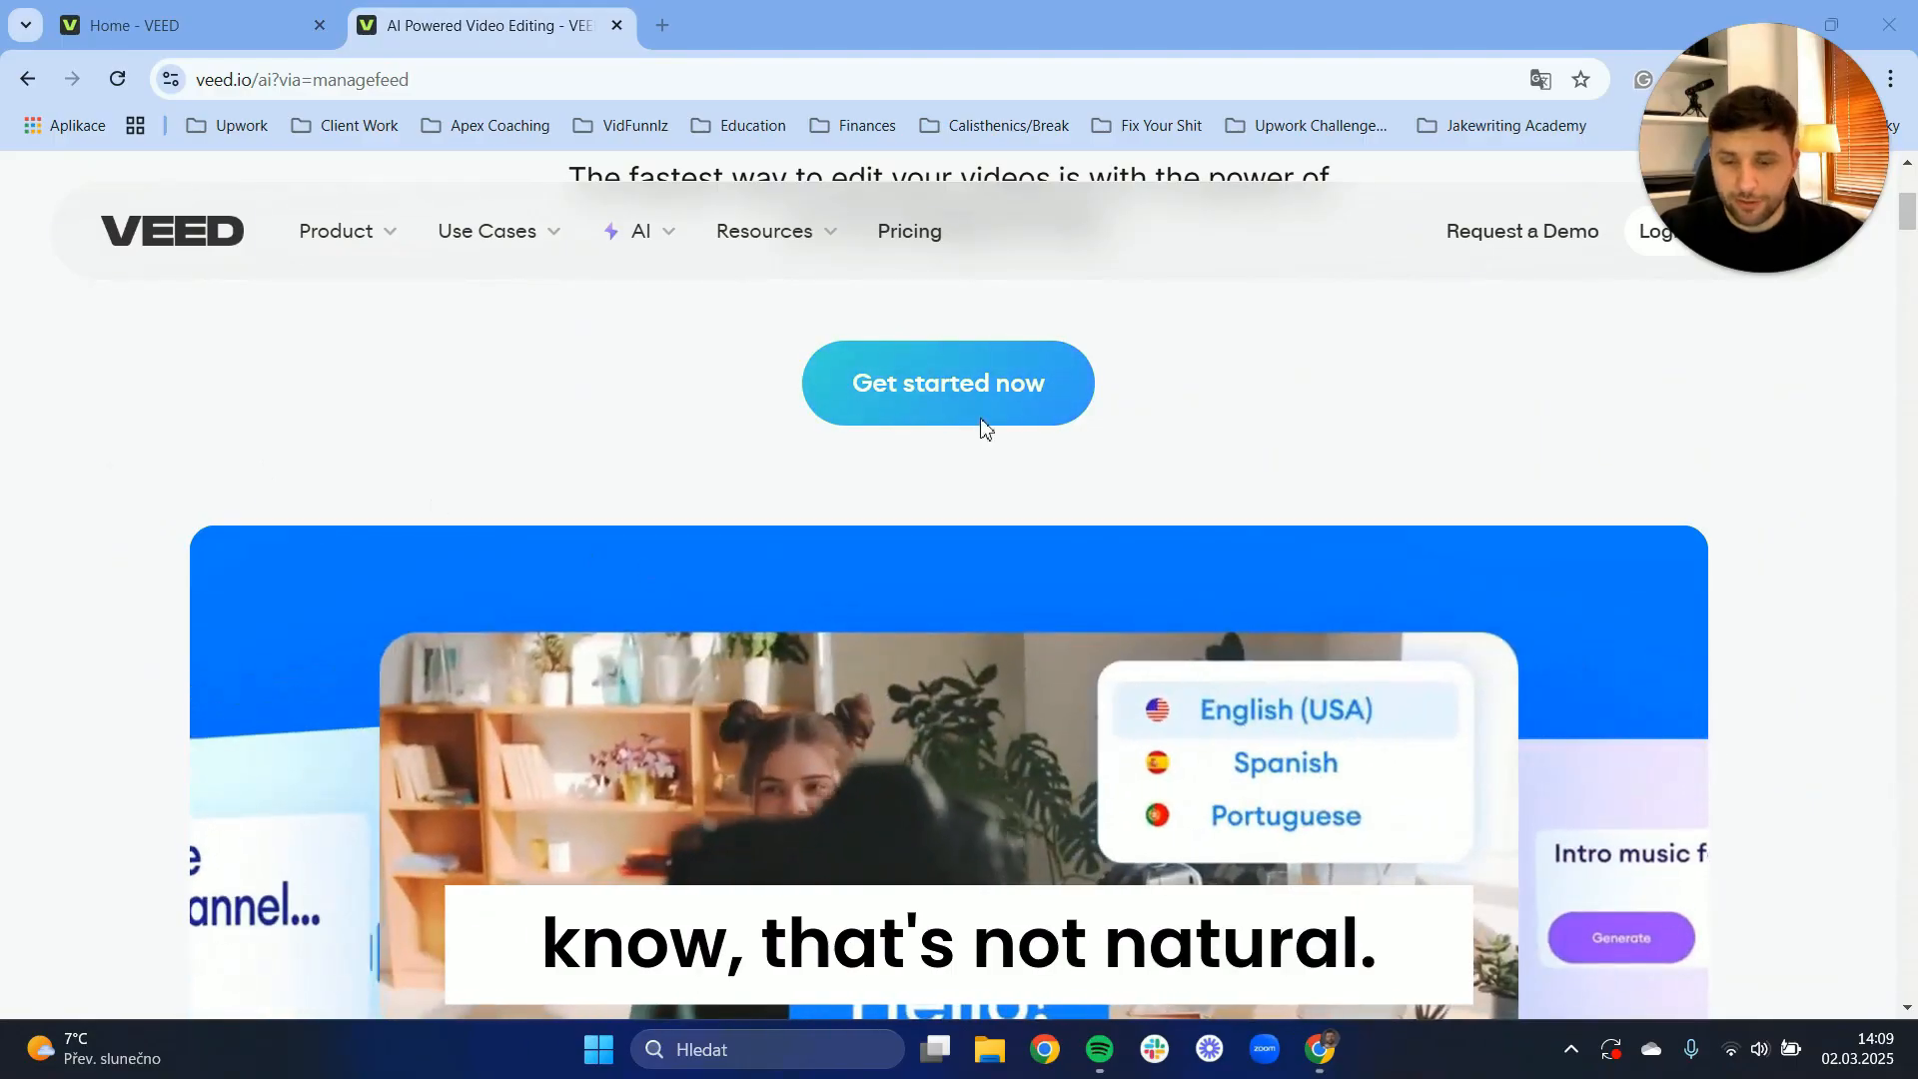
scroll(964, 463, "up", 5)
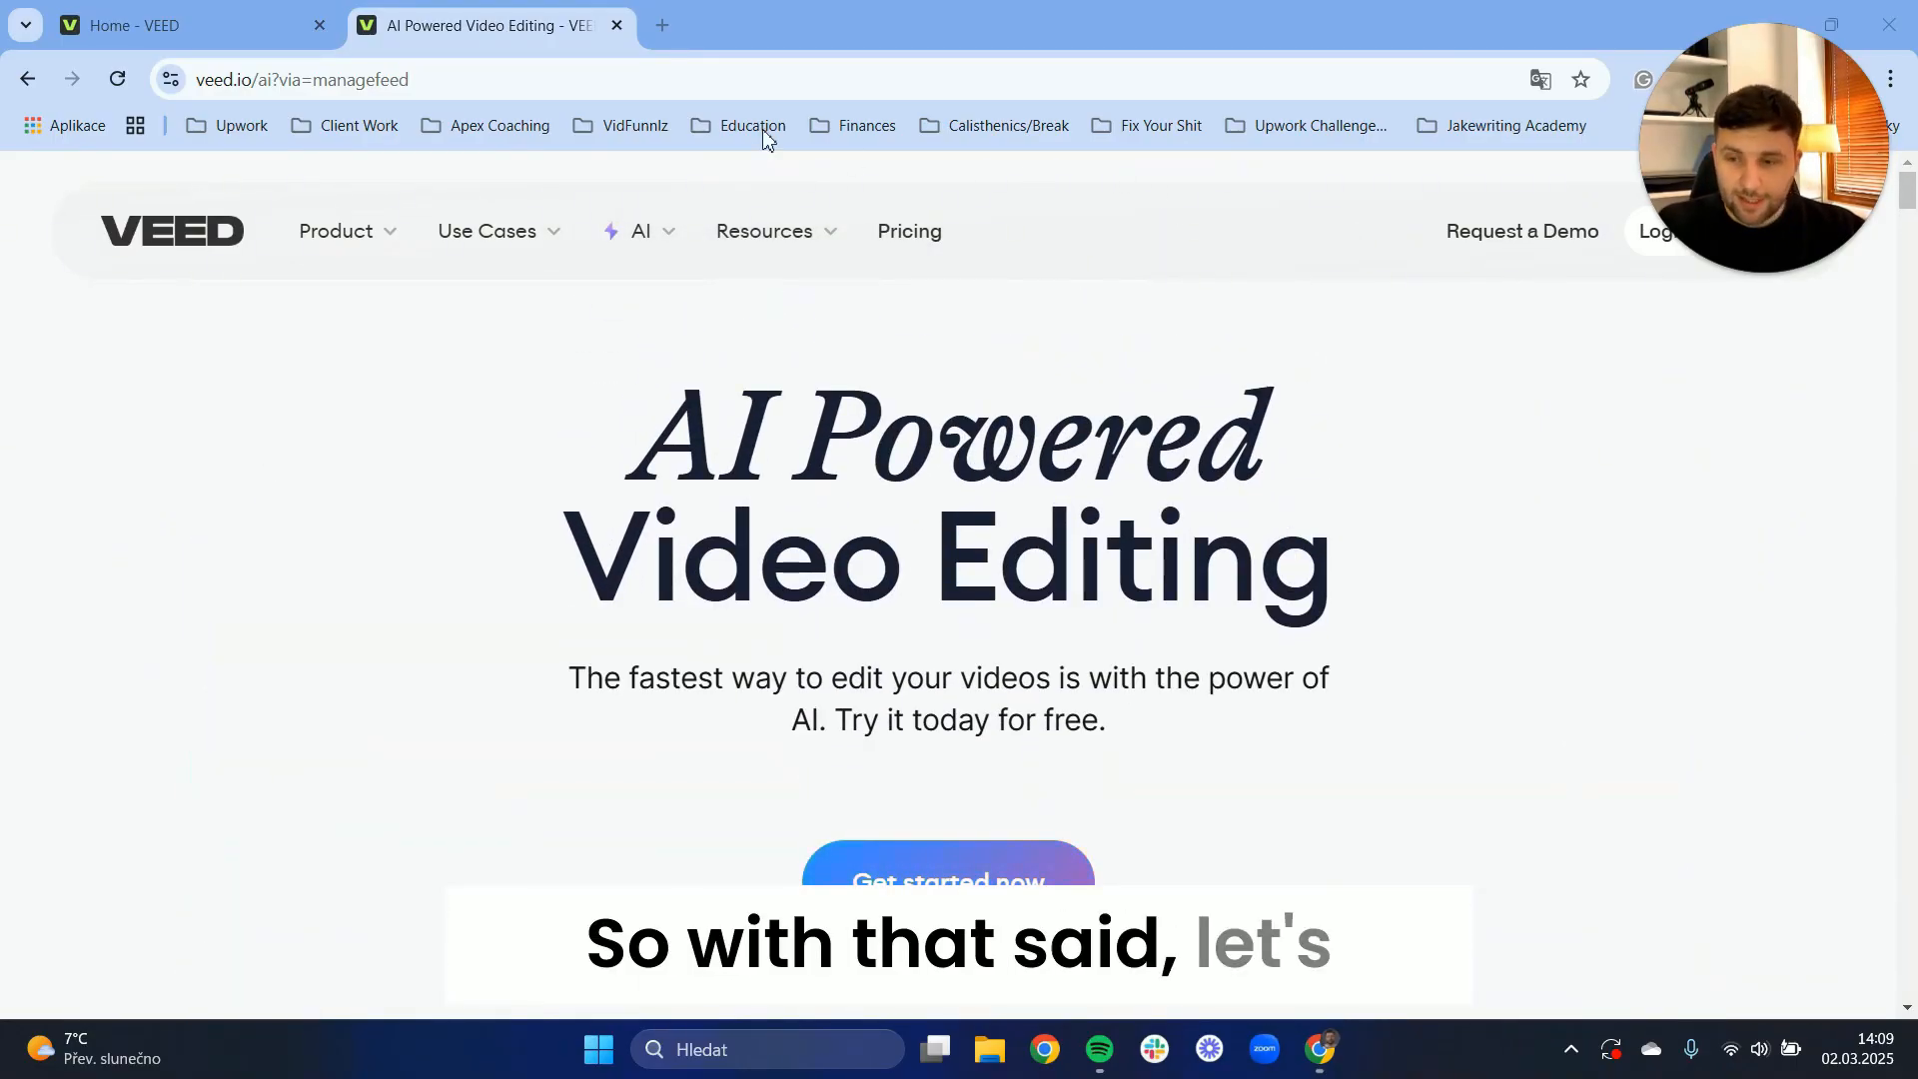
Go to the VEED workspace home and review its Create options, such as Create New Project, Create Clips and AI Dubbing
left_click(279, 11)
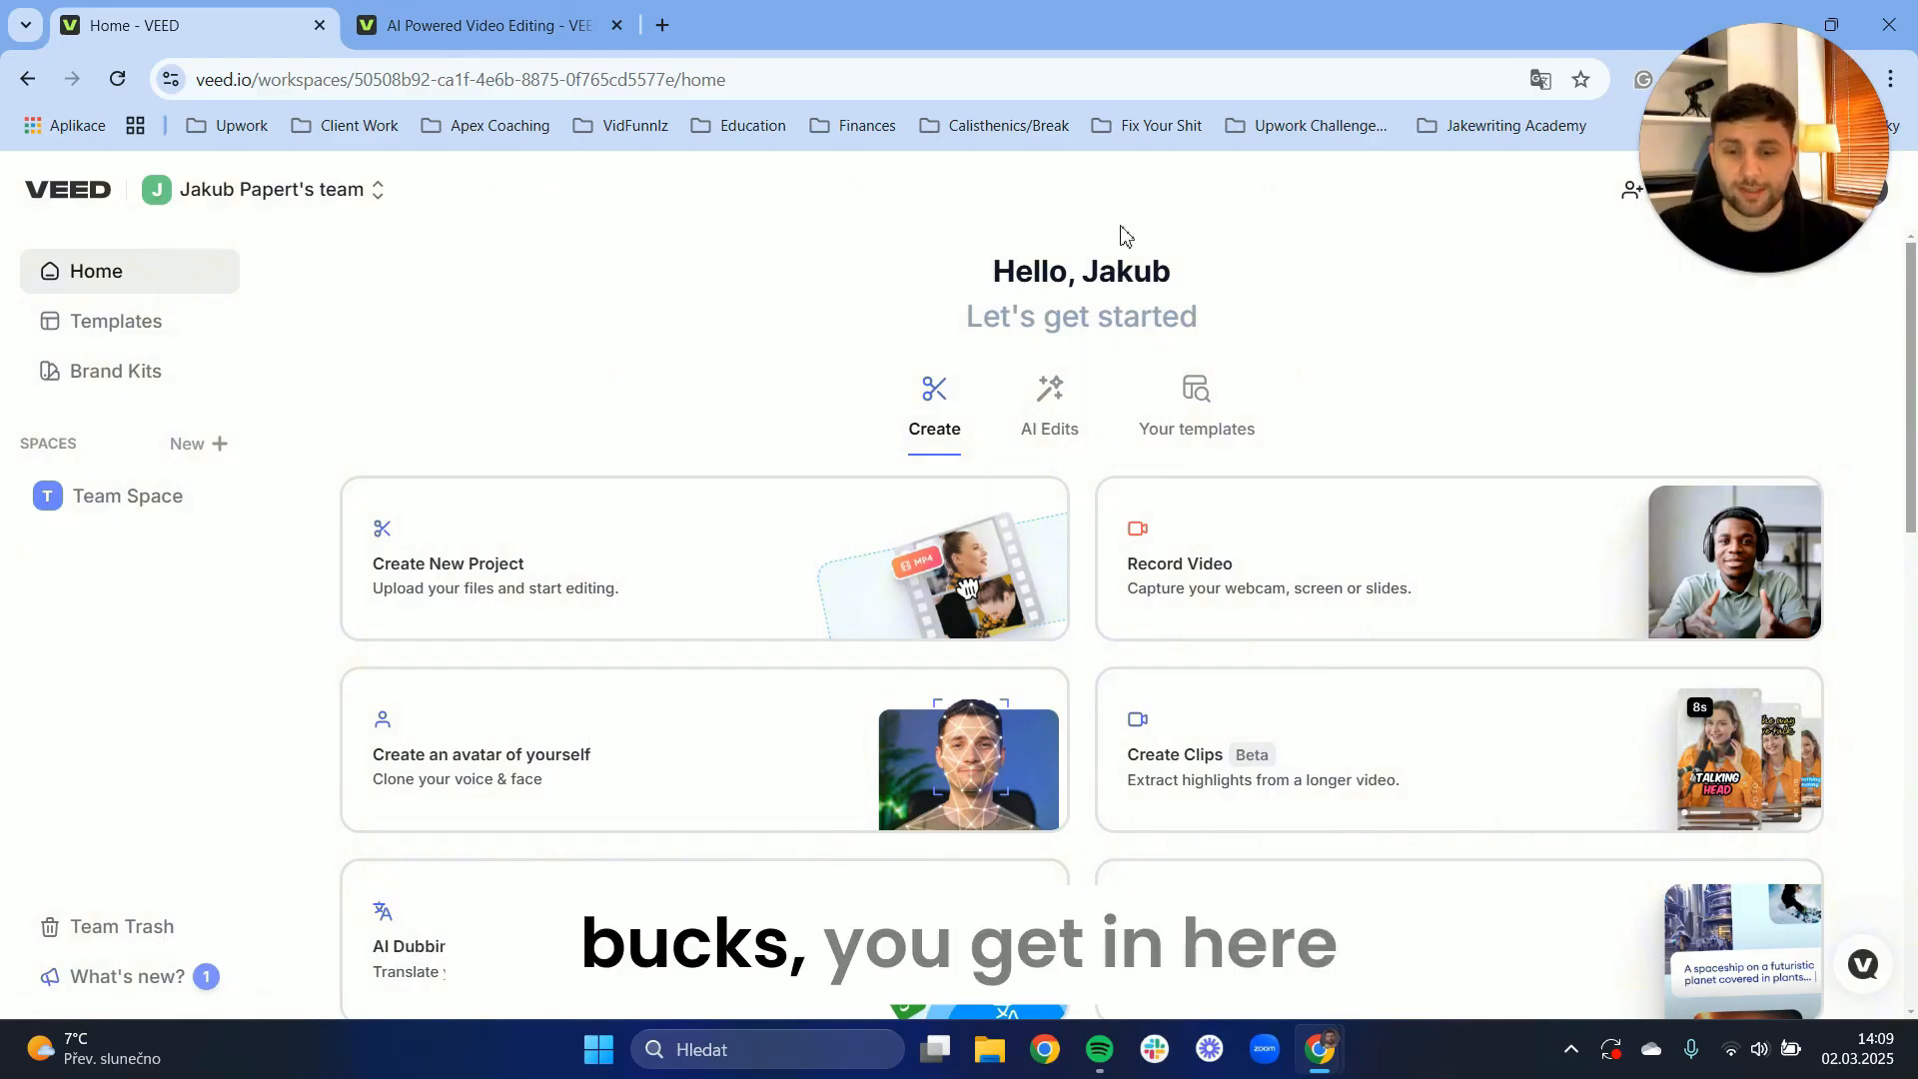
scroll(1310, 625, "down", 3)
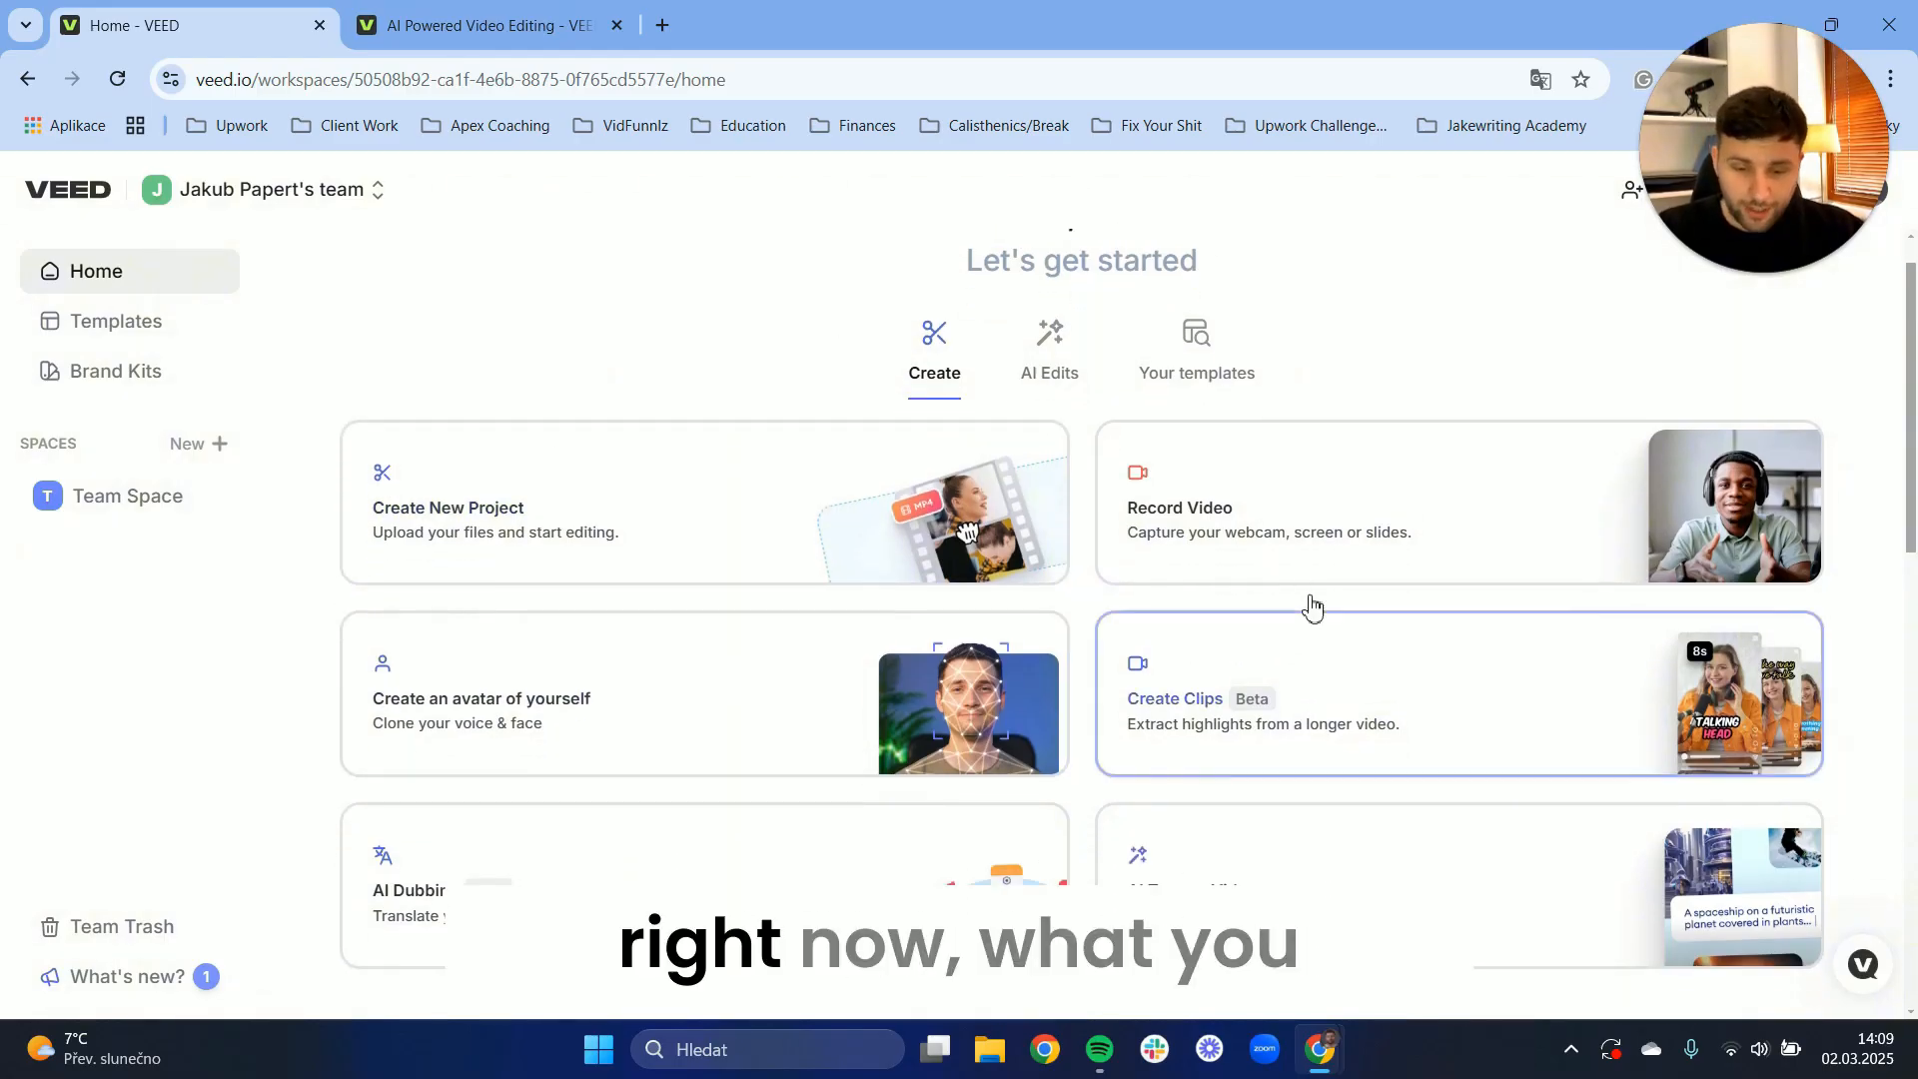
scroll(1368, 556, "up", 1)
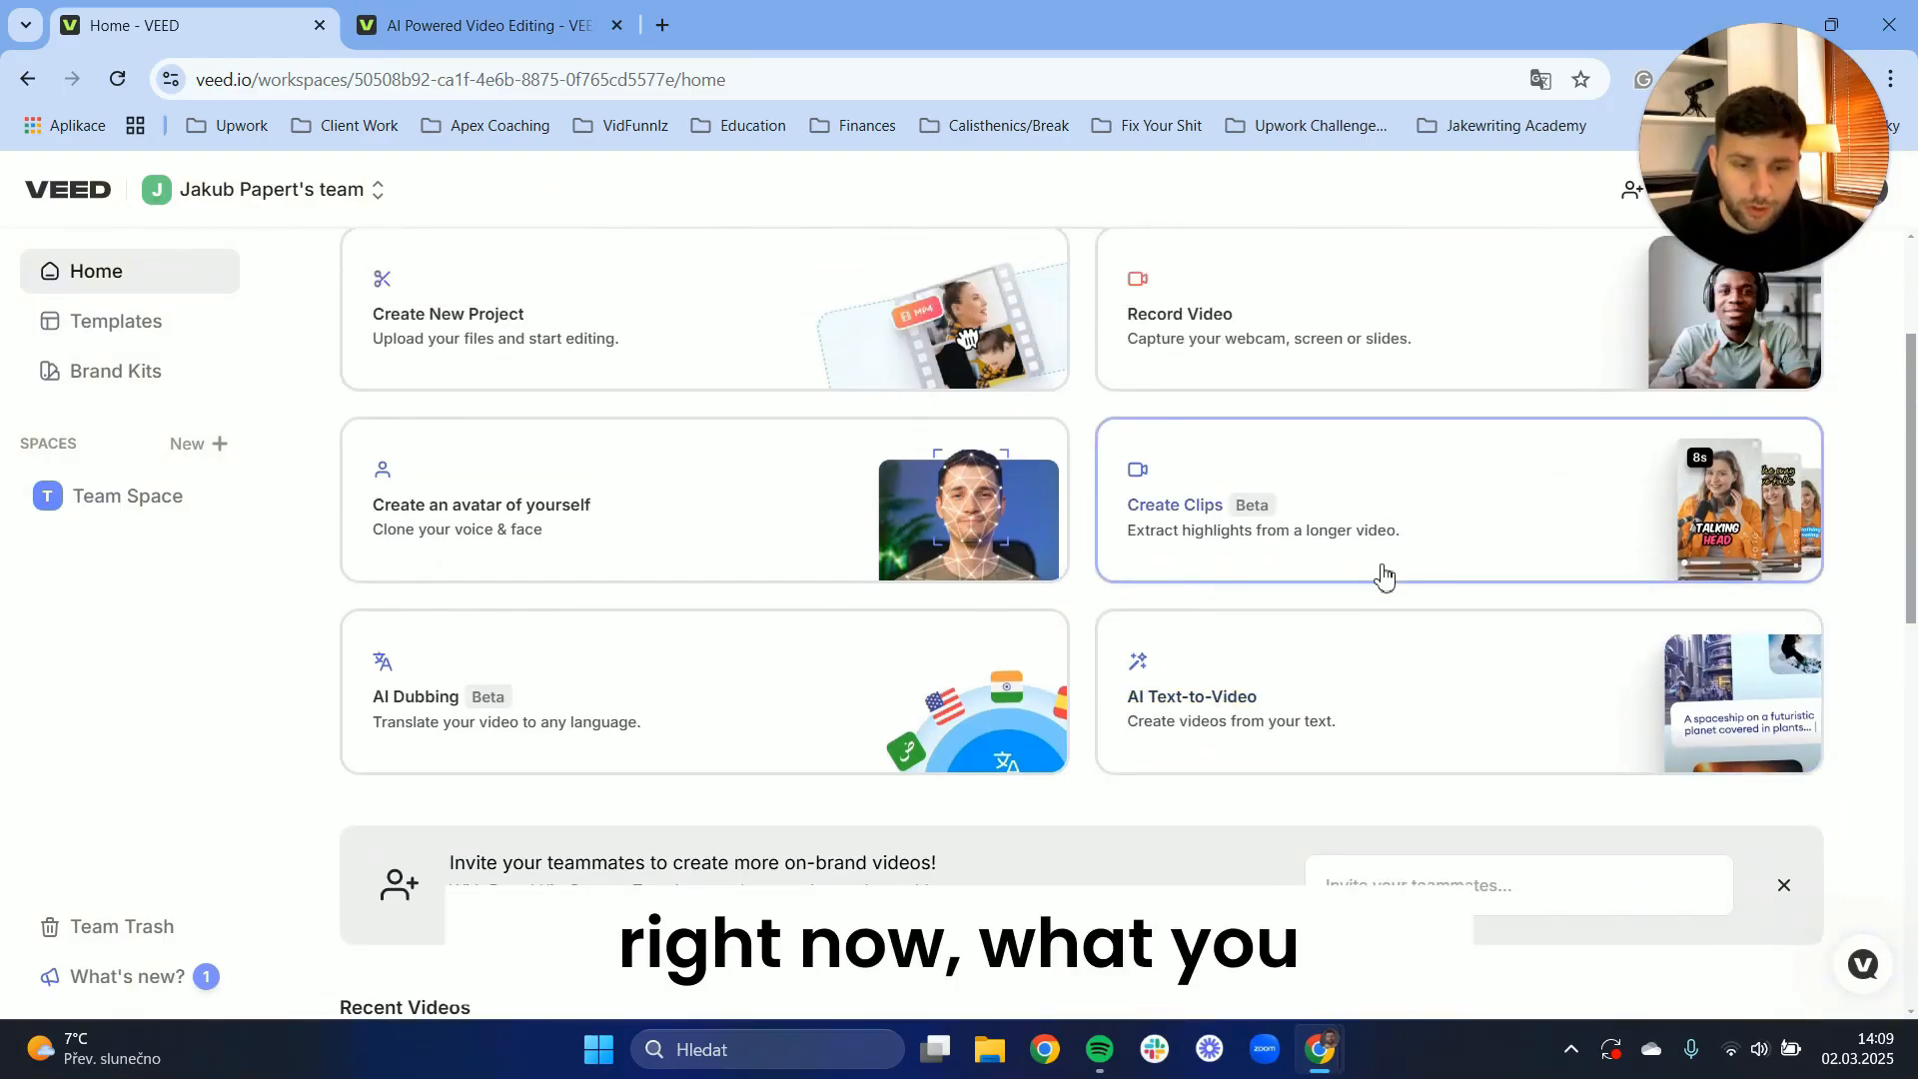
scroll(1329, 584, "up", 2)
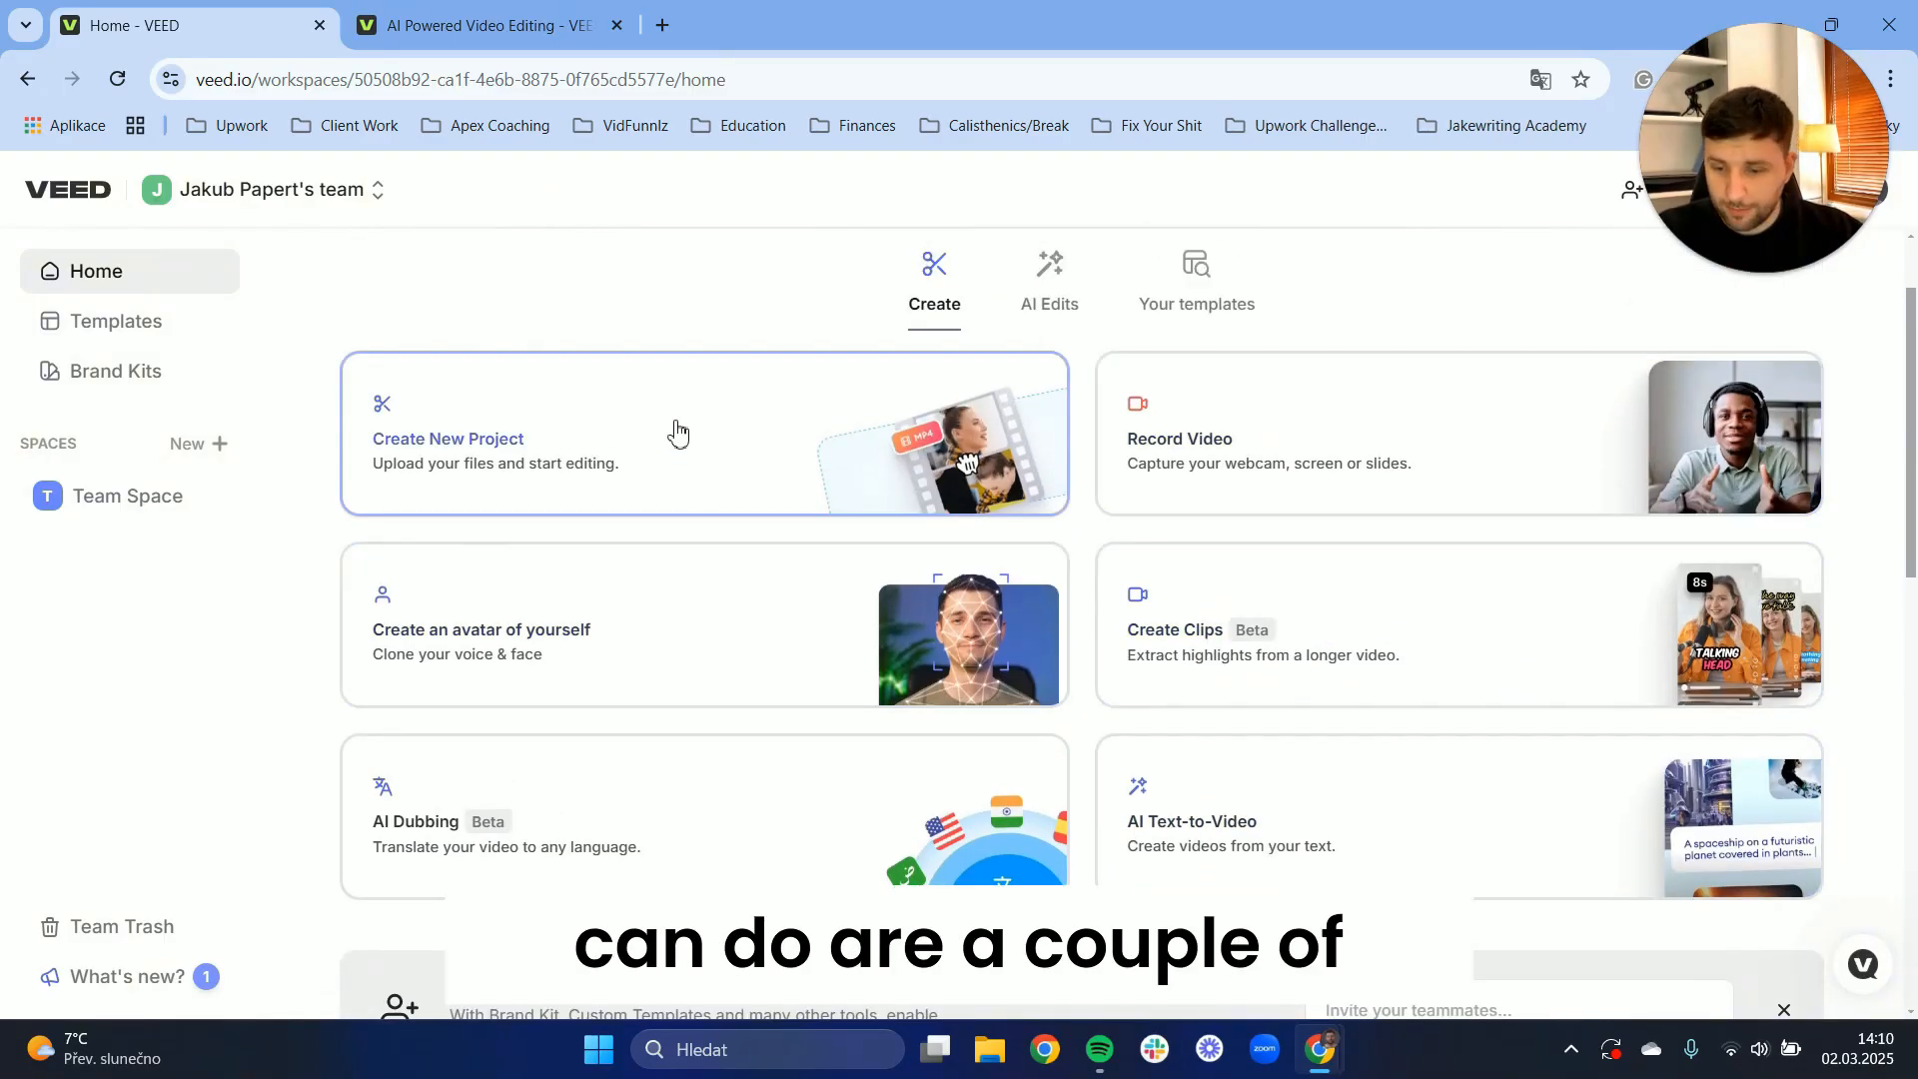
scroll(674, 419, "down", 2)
scroll(677, 470, "up", 2)
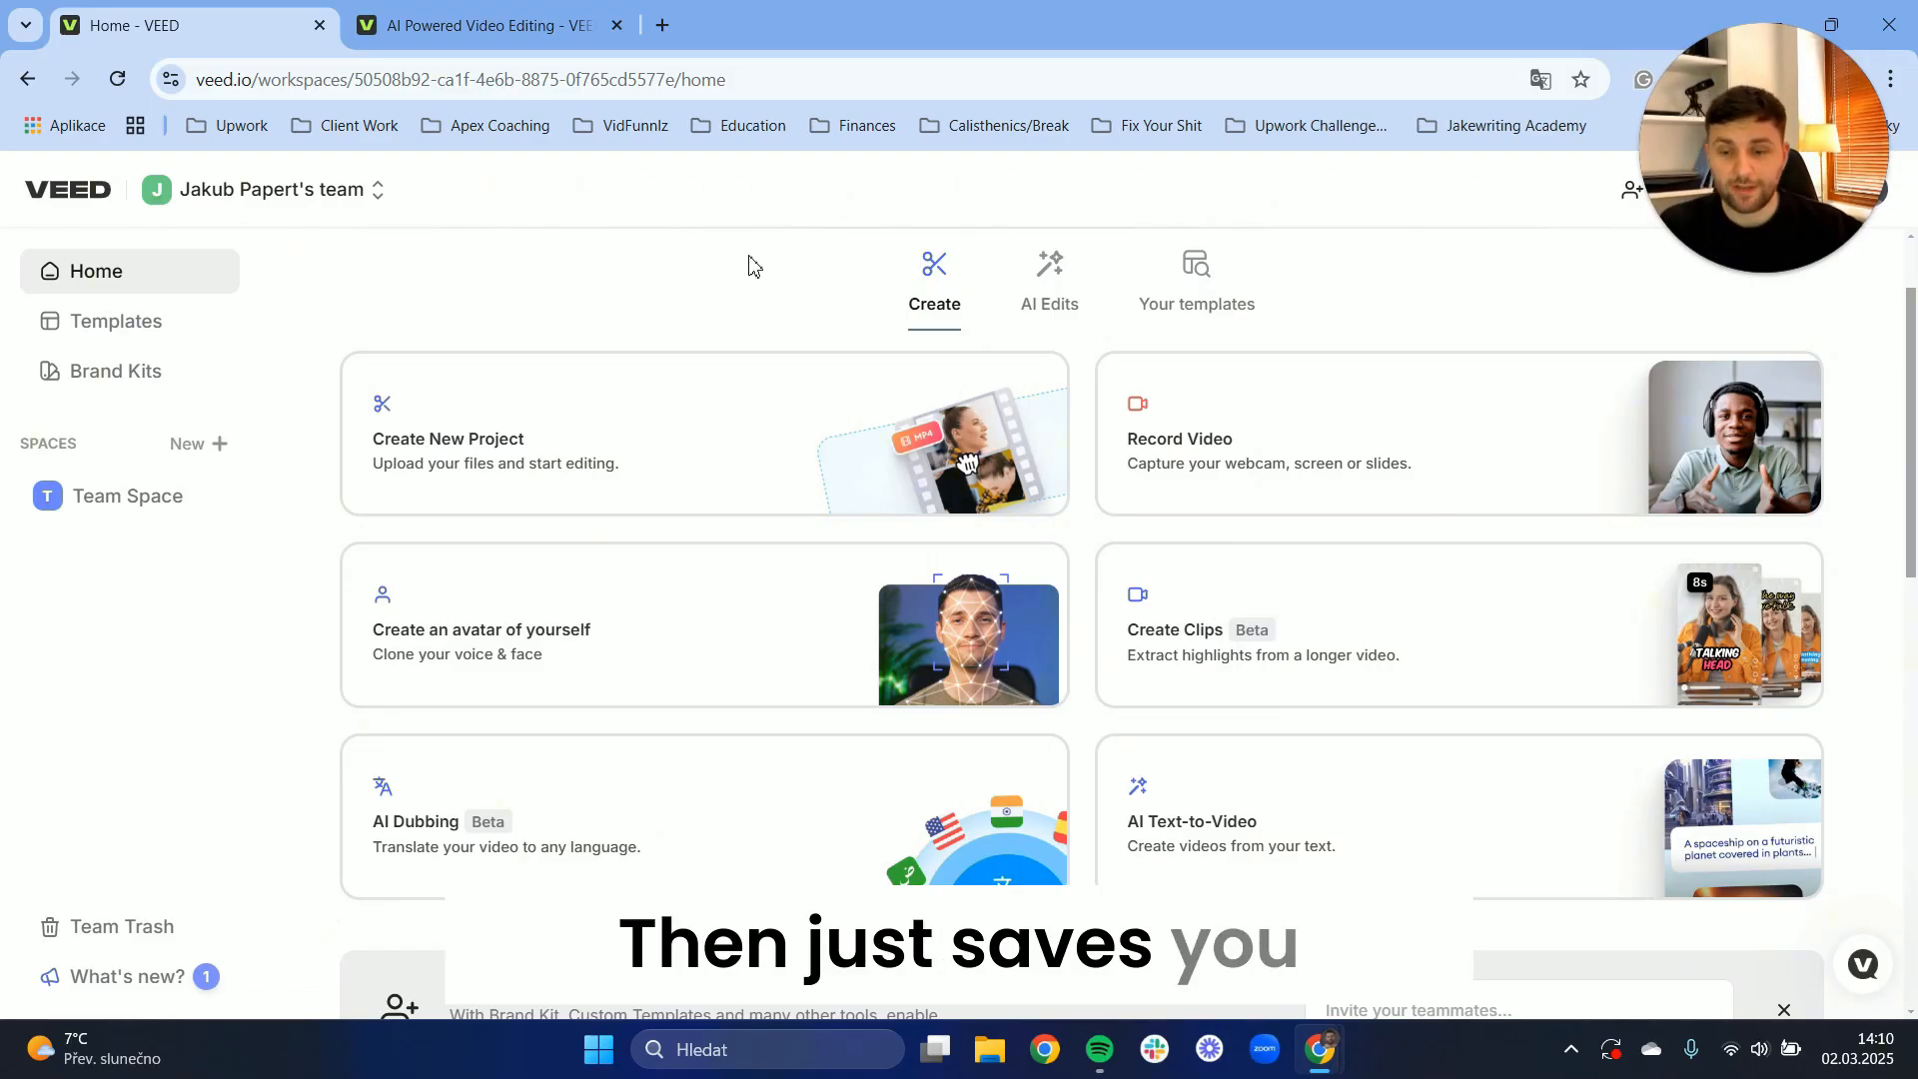
scroll(1249, 579, "down", 3)
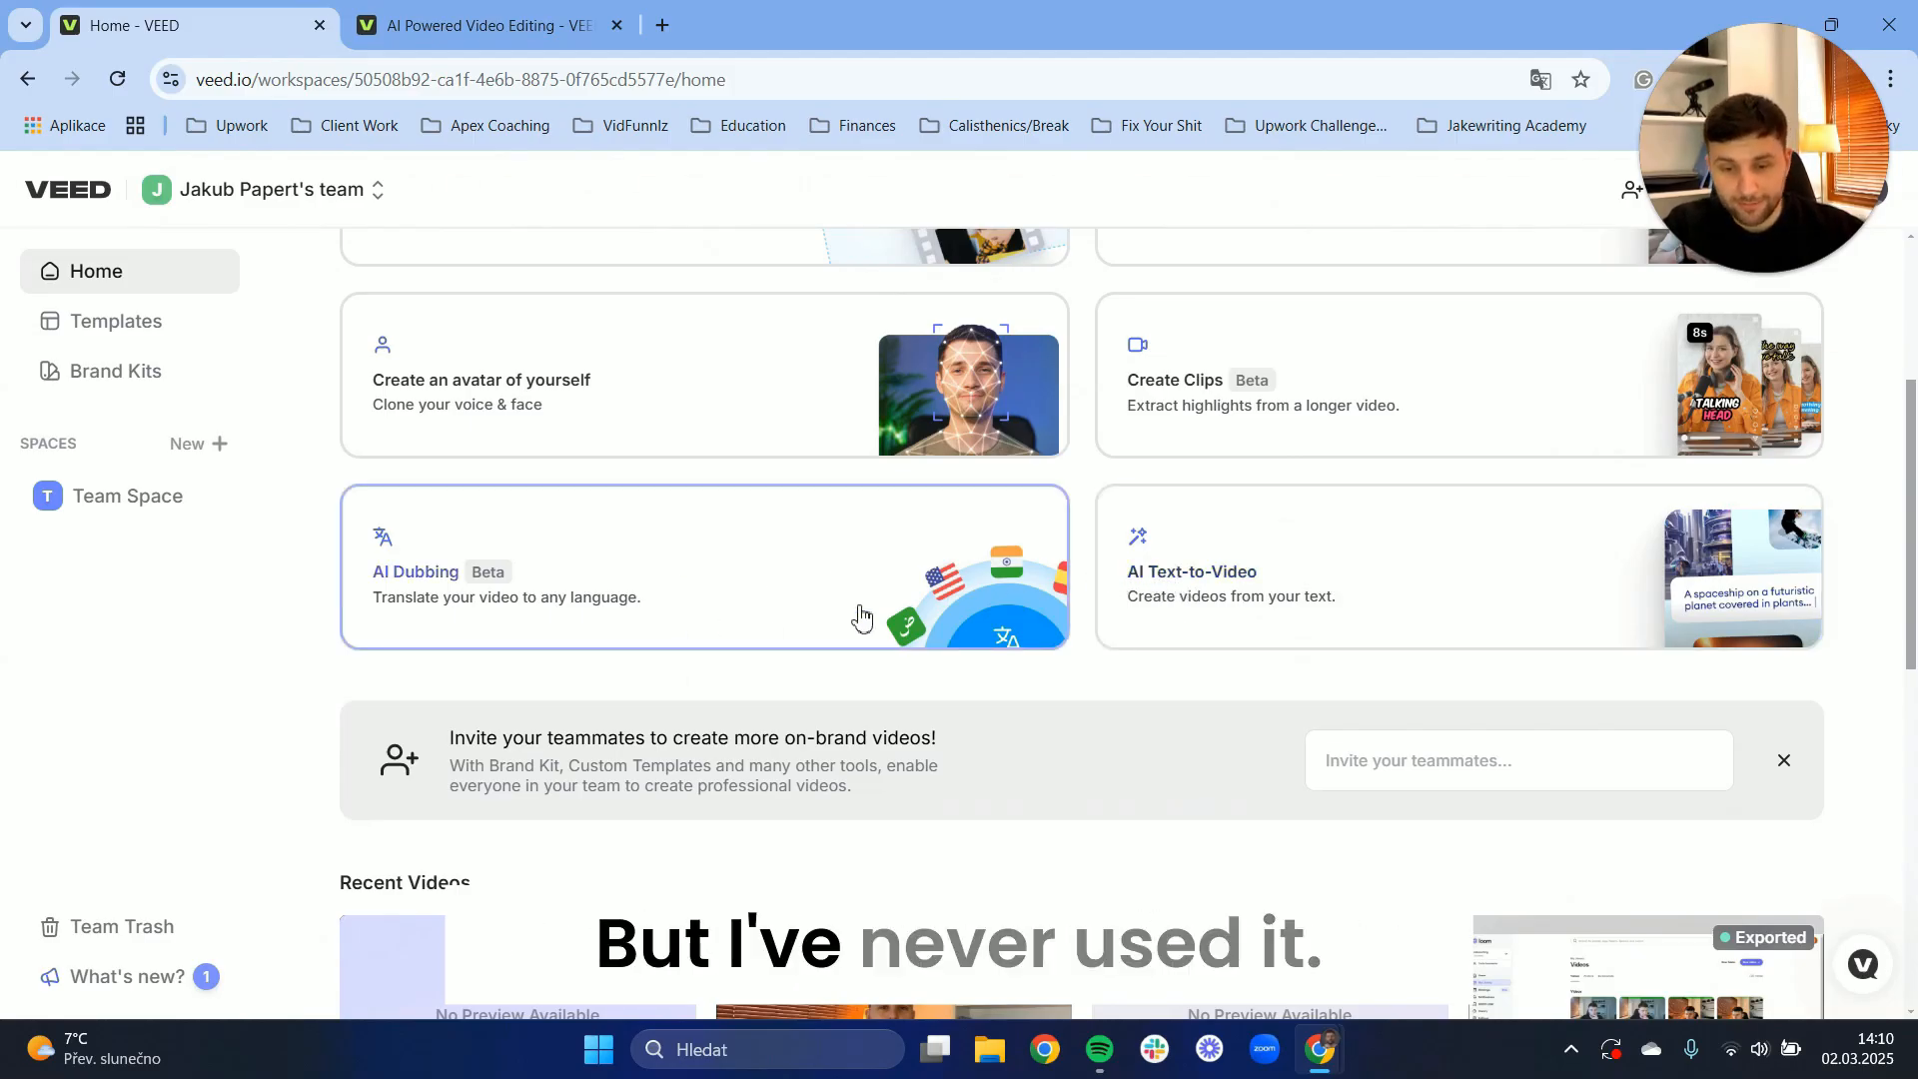
Look through the AI Edits tools in the VEED workspace and open Generate Subtitles to start a new subtitling project
scroll(861, 619, "up", 4)
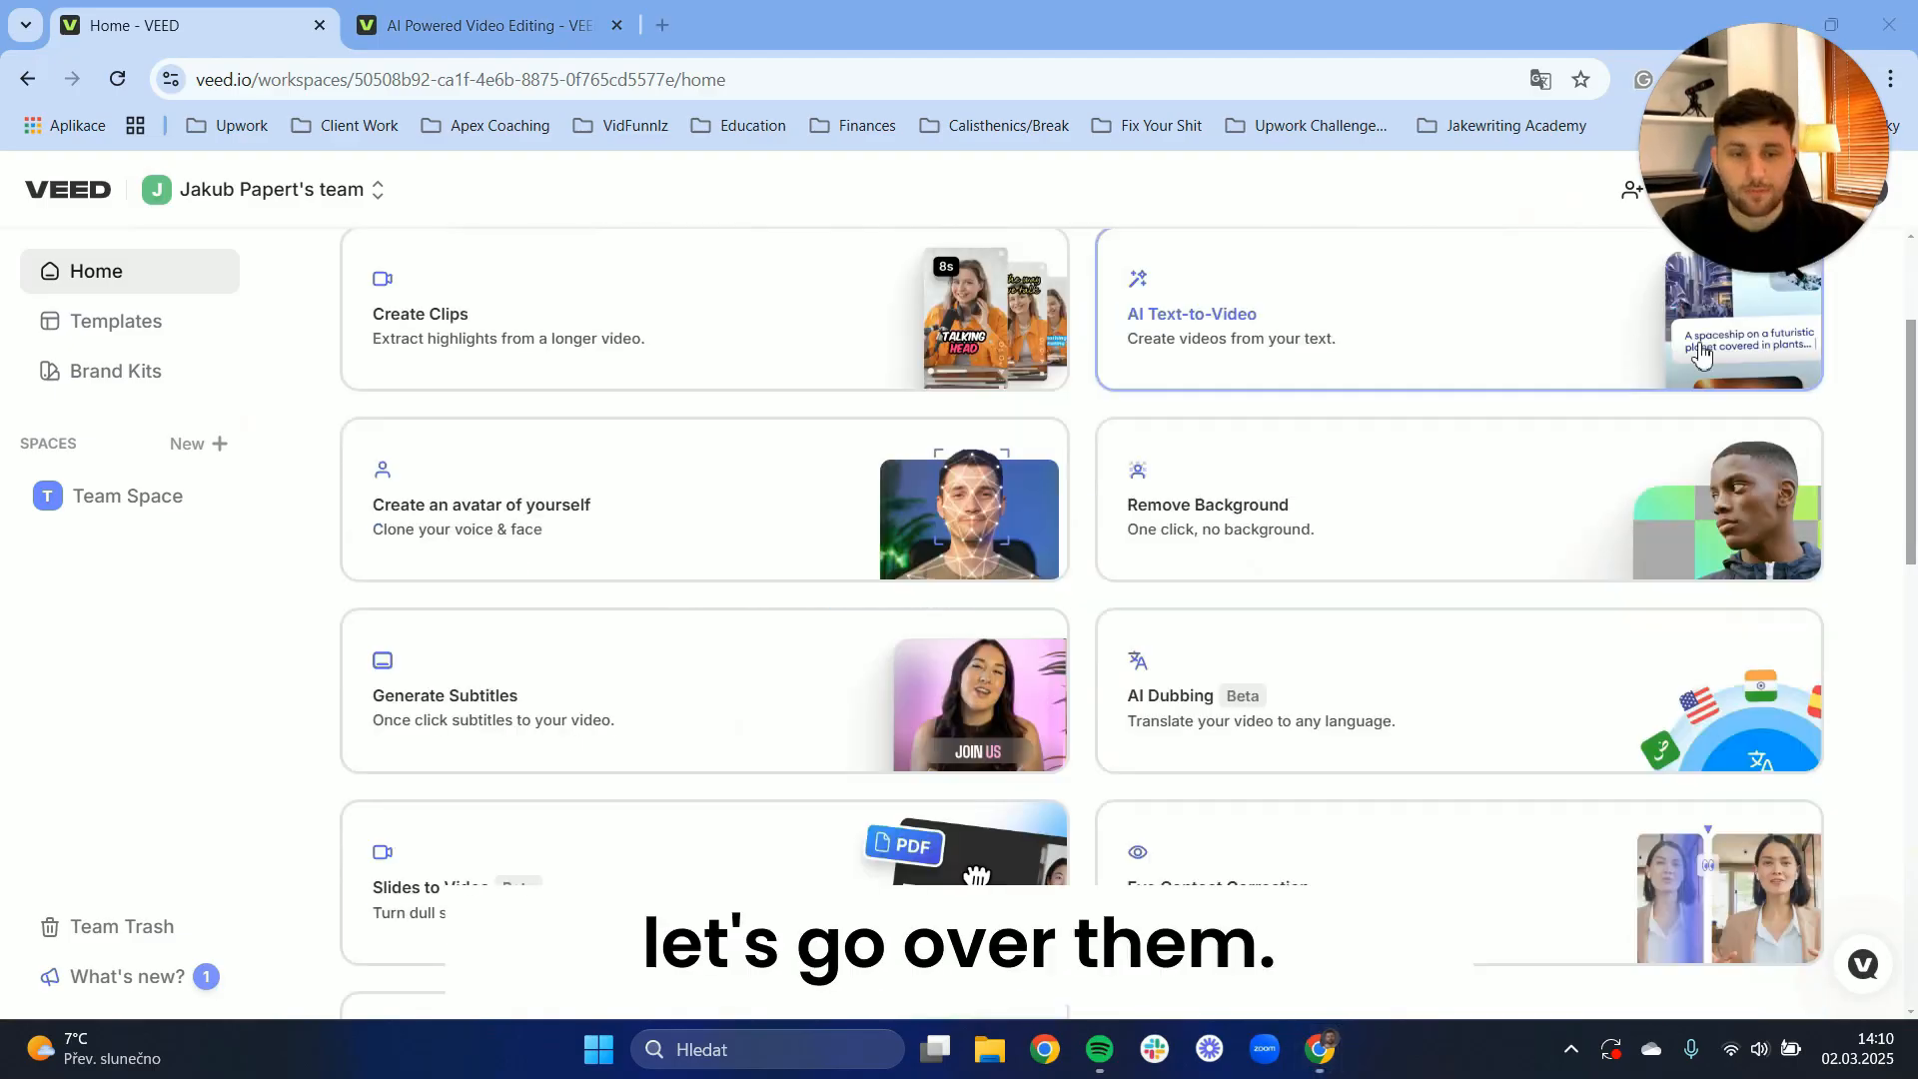
scroll(865, 260, "up", 4)
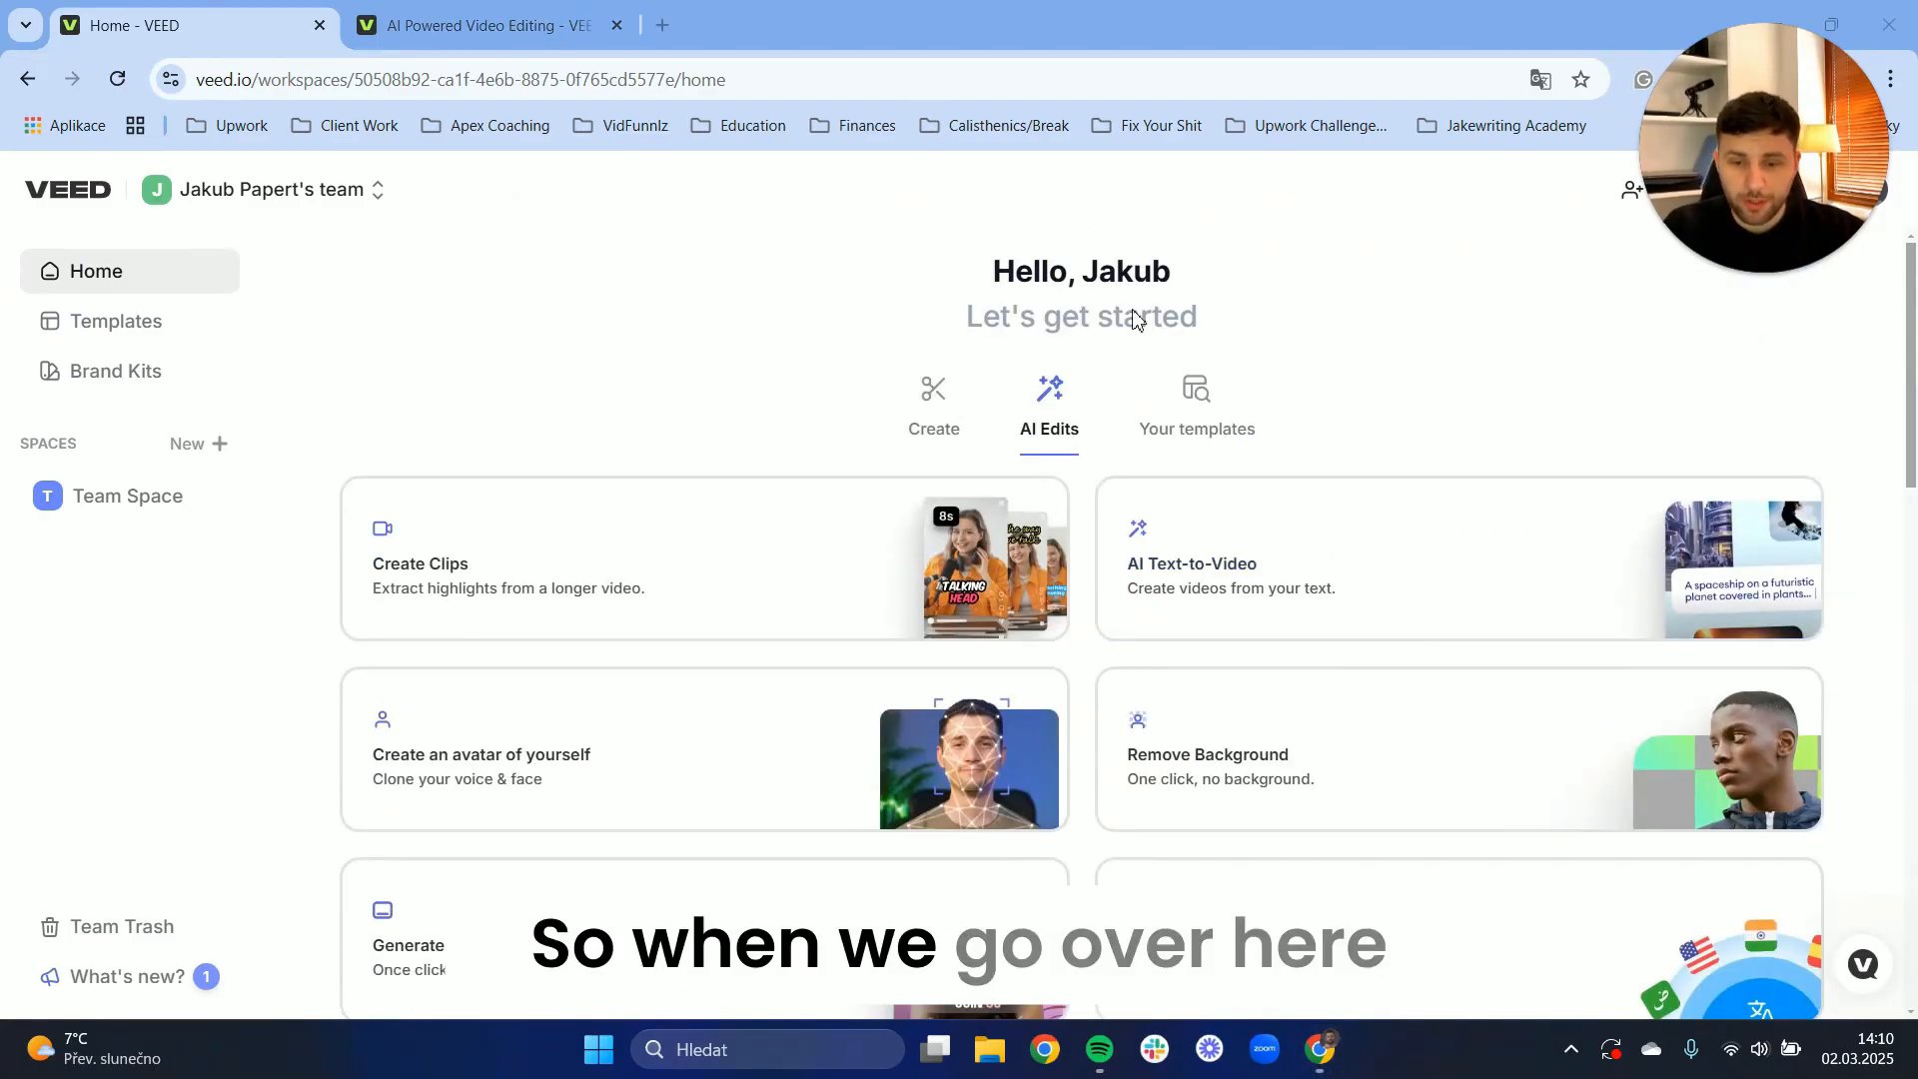
scroll(1125, 518, "down", 1)
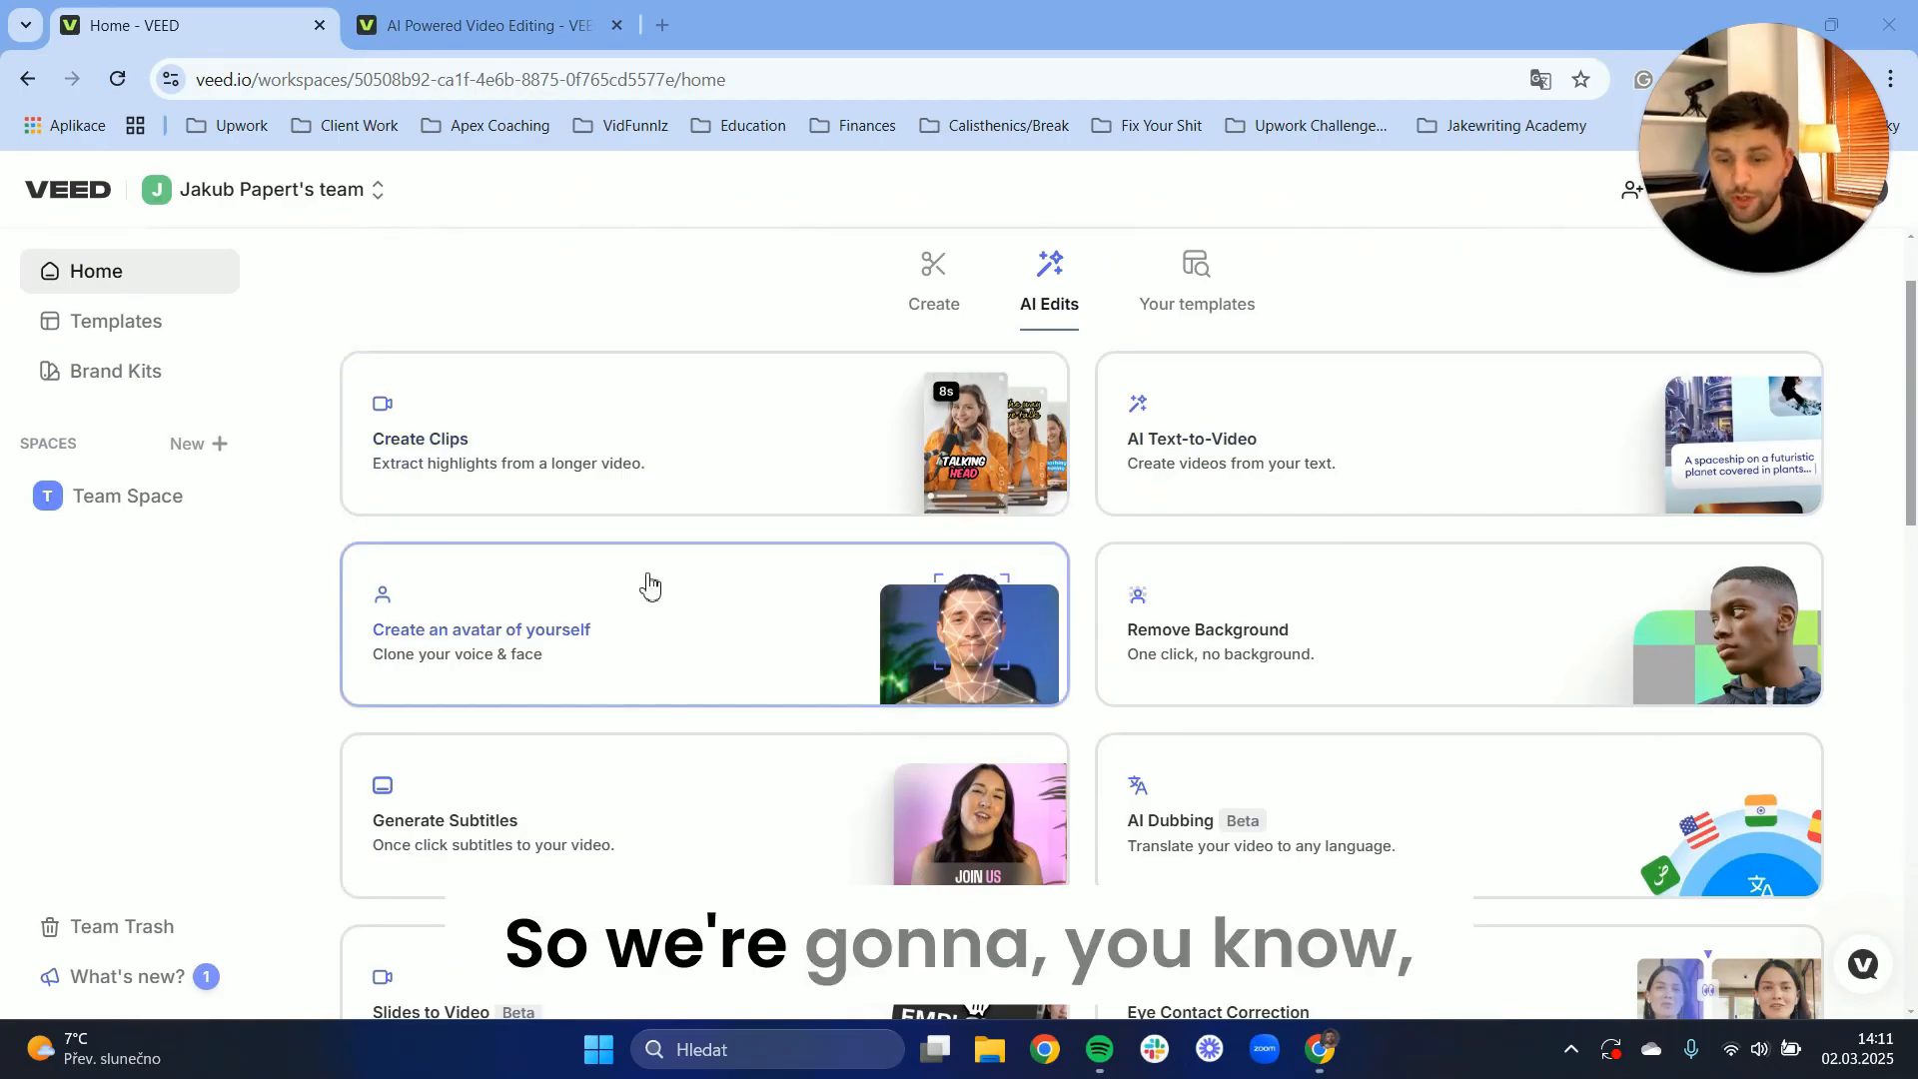
scroll(835, 680, "down", 2)
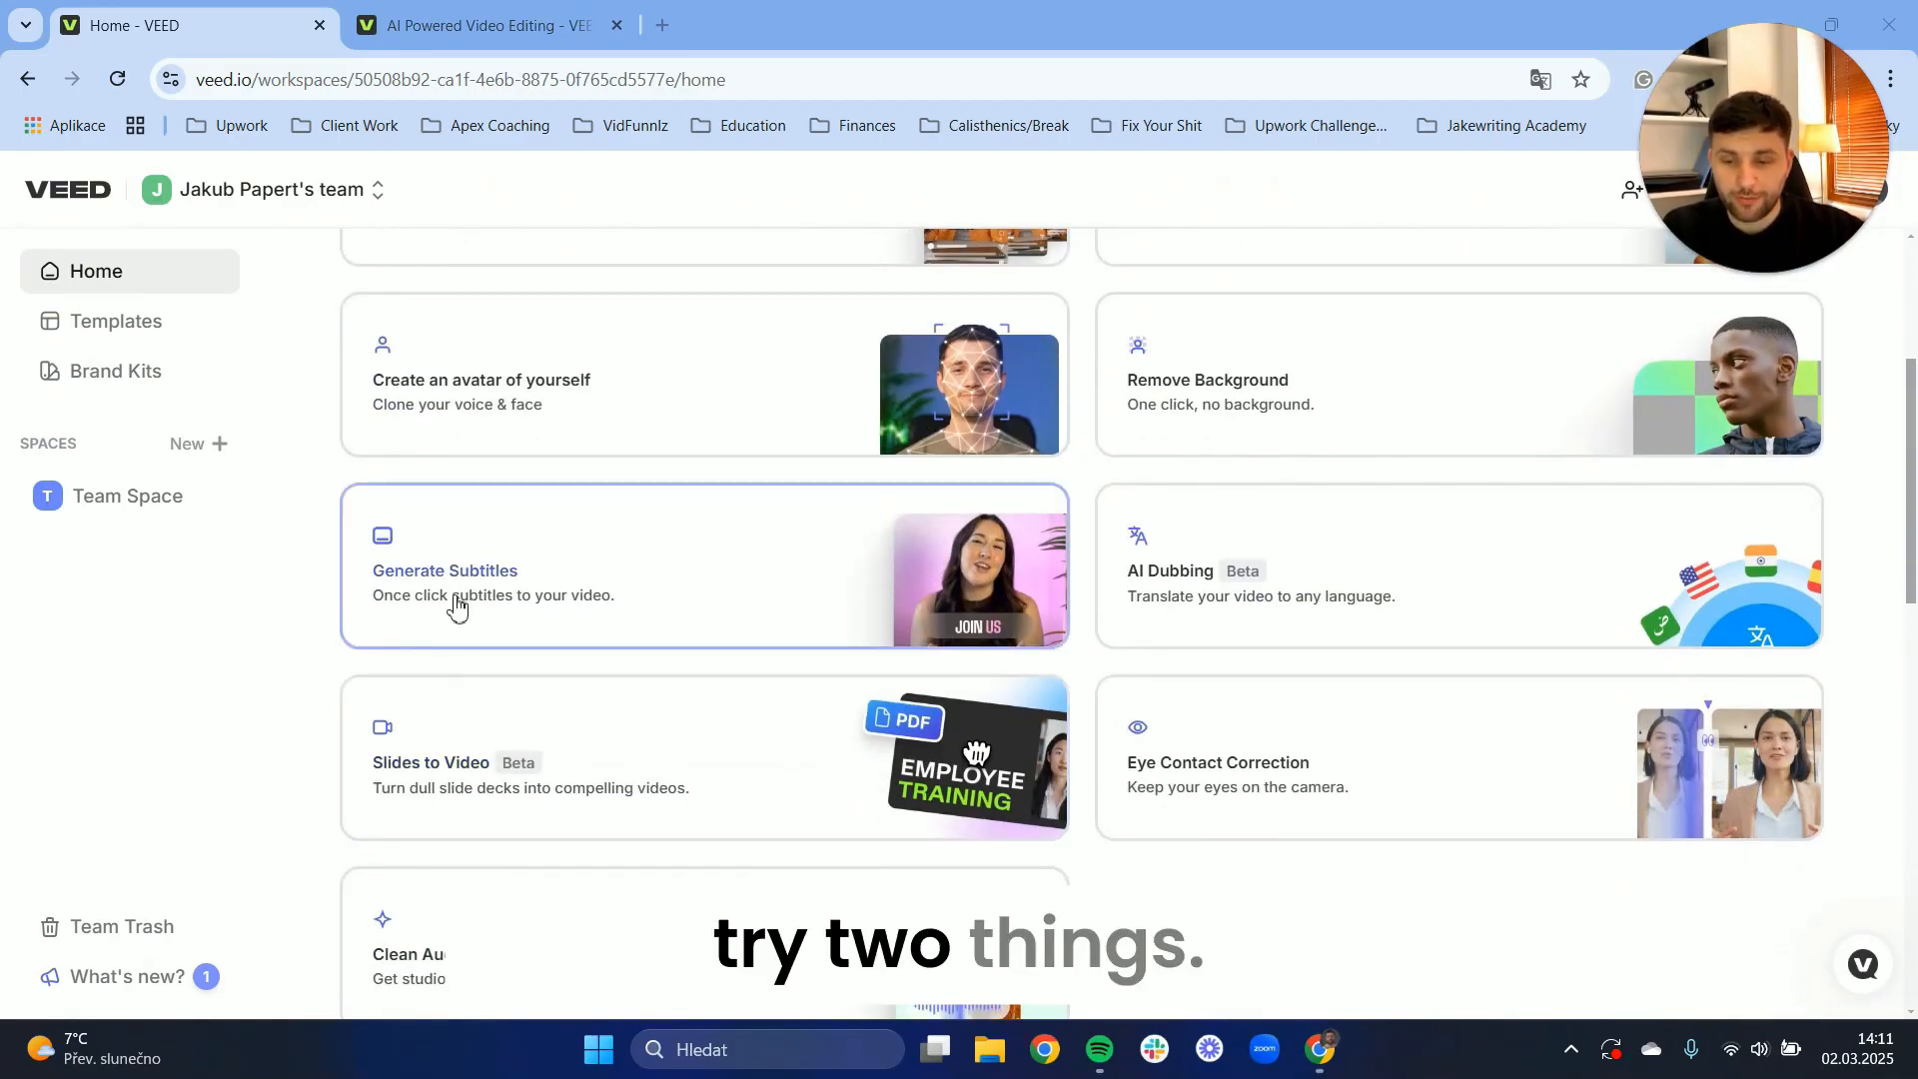
scroll(1481, 756, "up", 1)
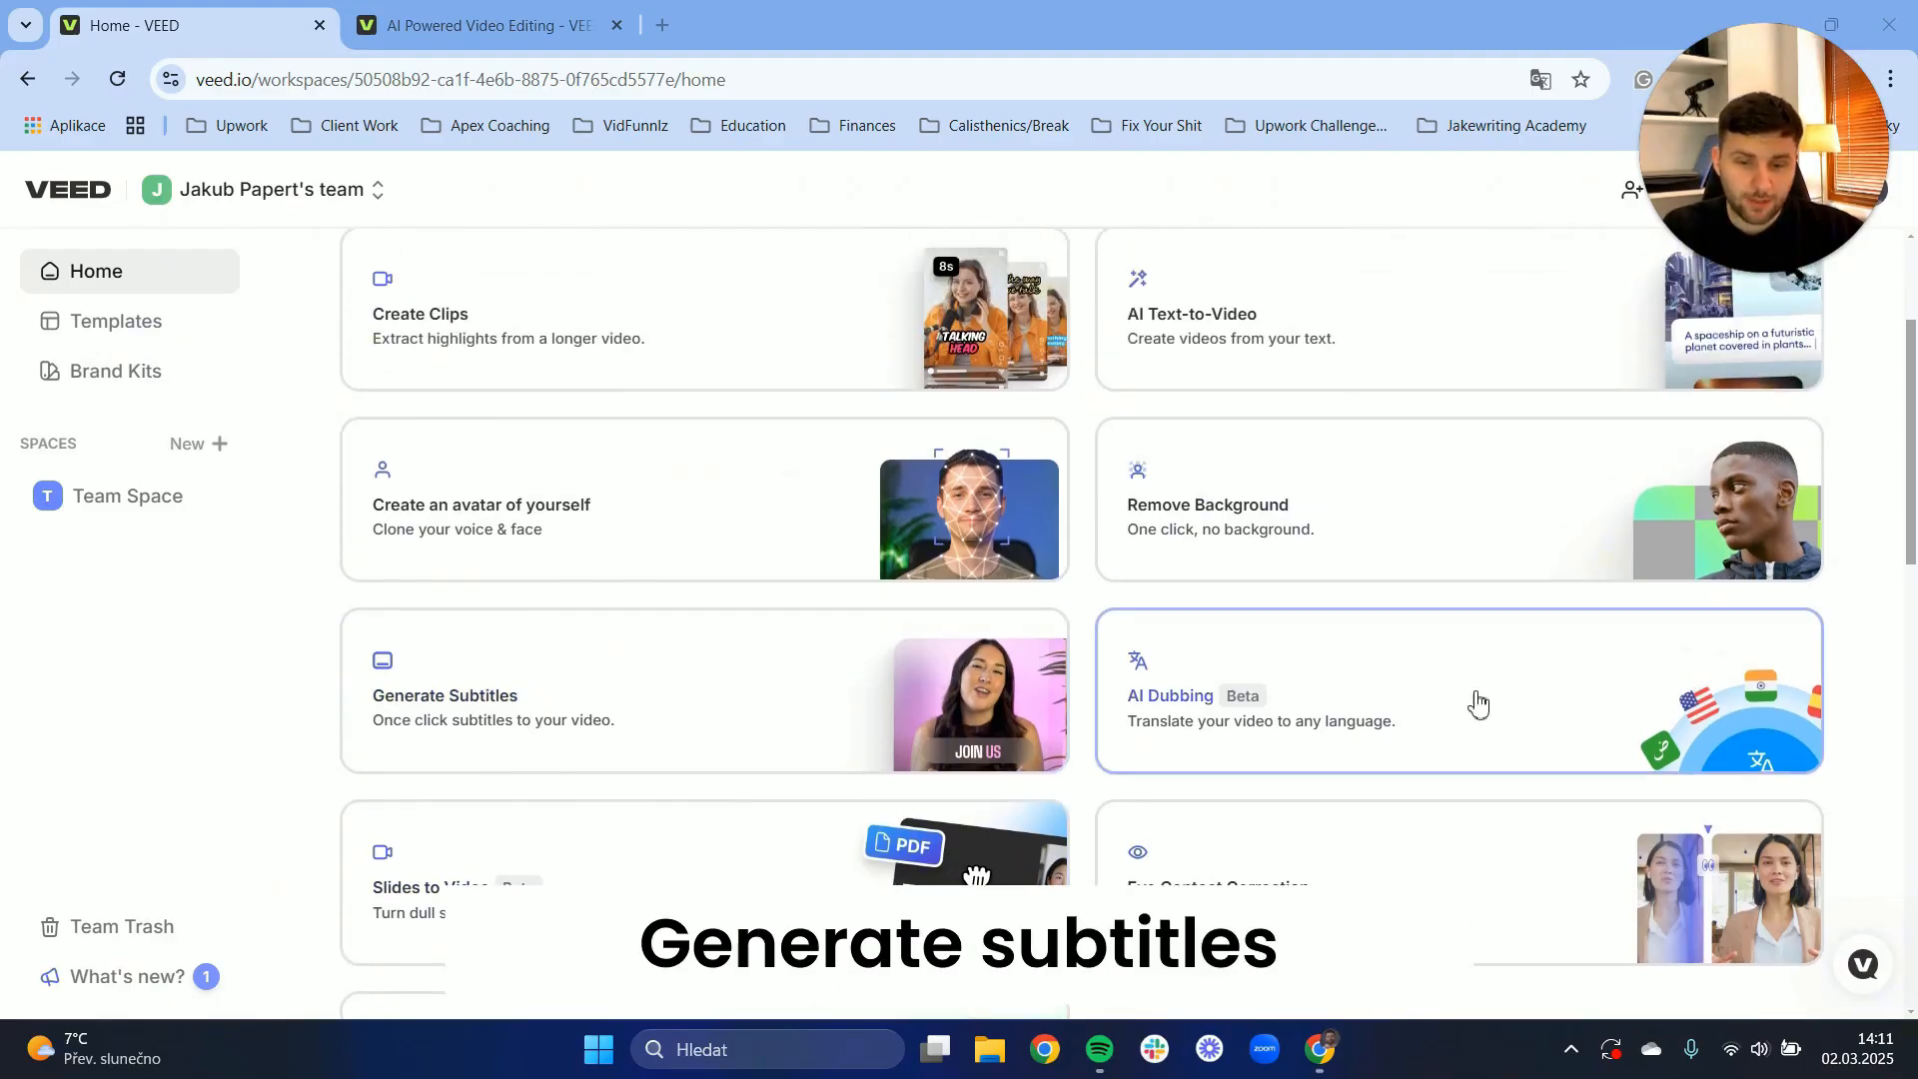
scroll(1404, 597, "up", 1)
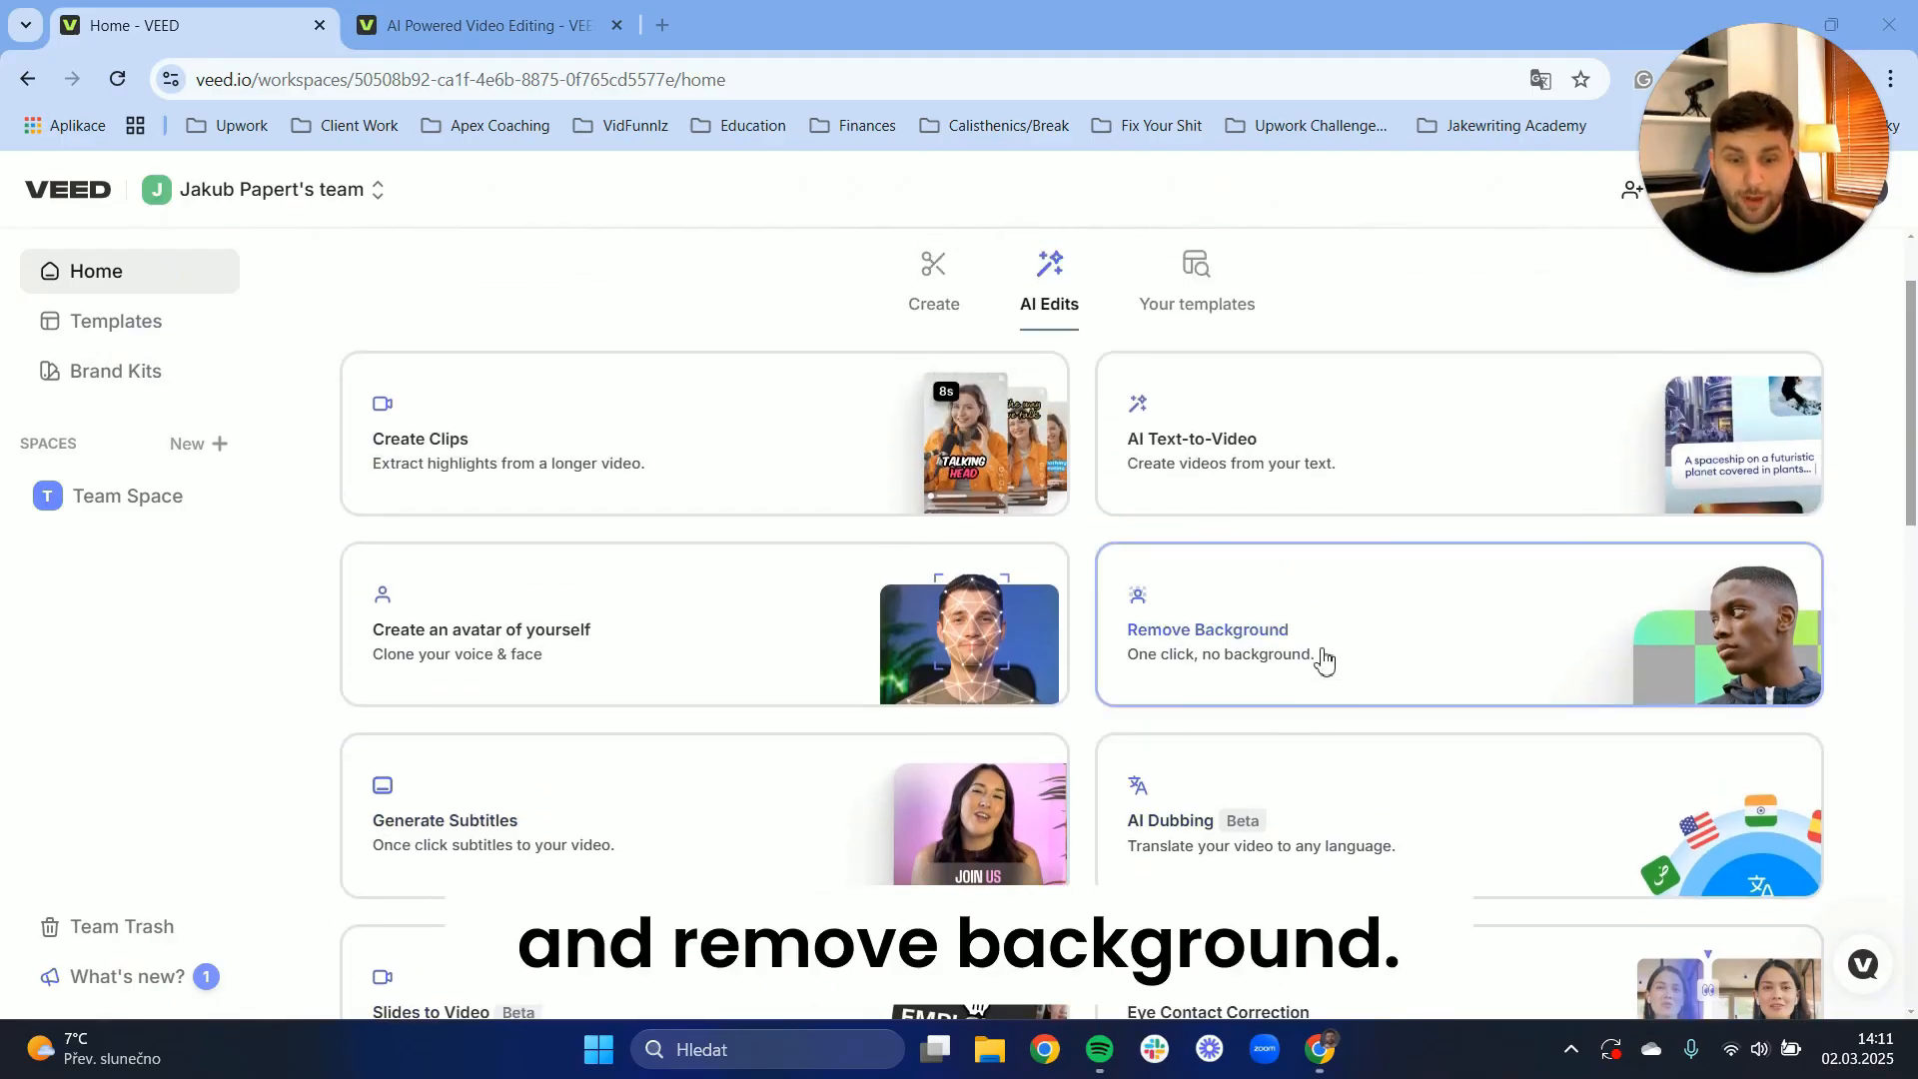
scroll(270, 646, "down", 1)
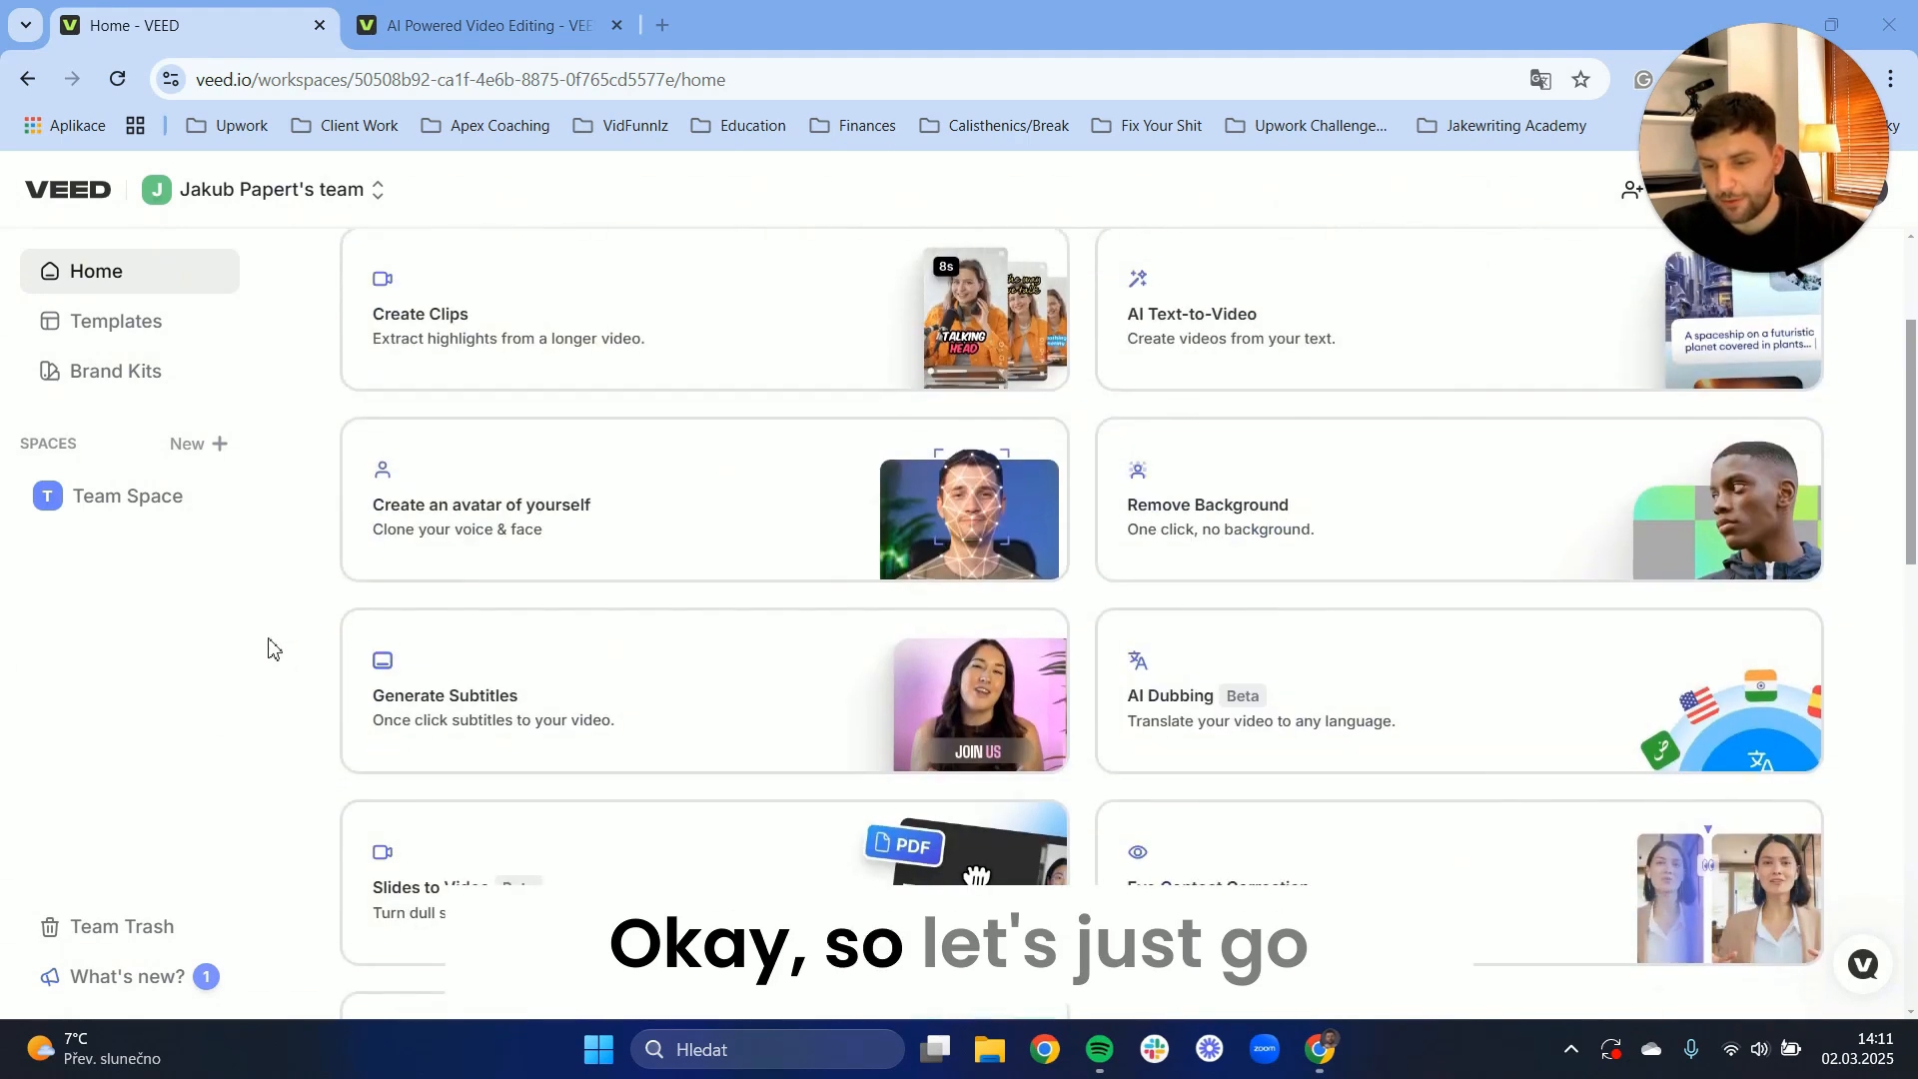
left_click(605, 682)
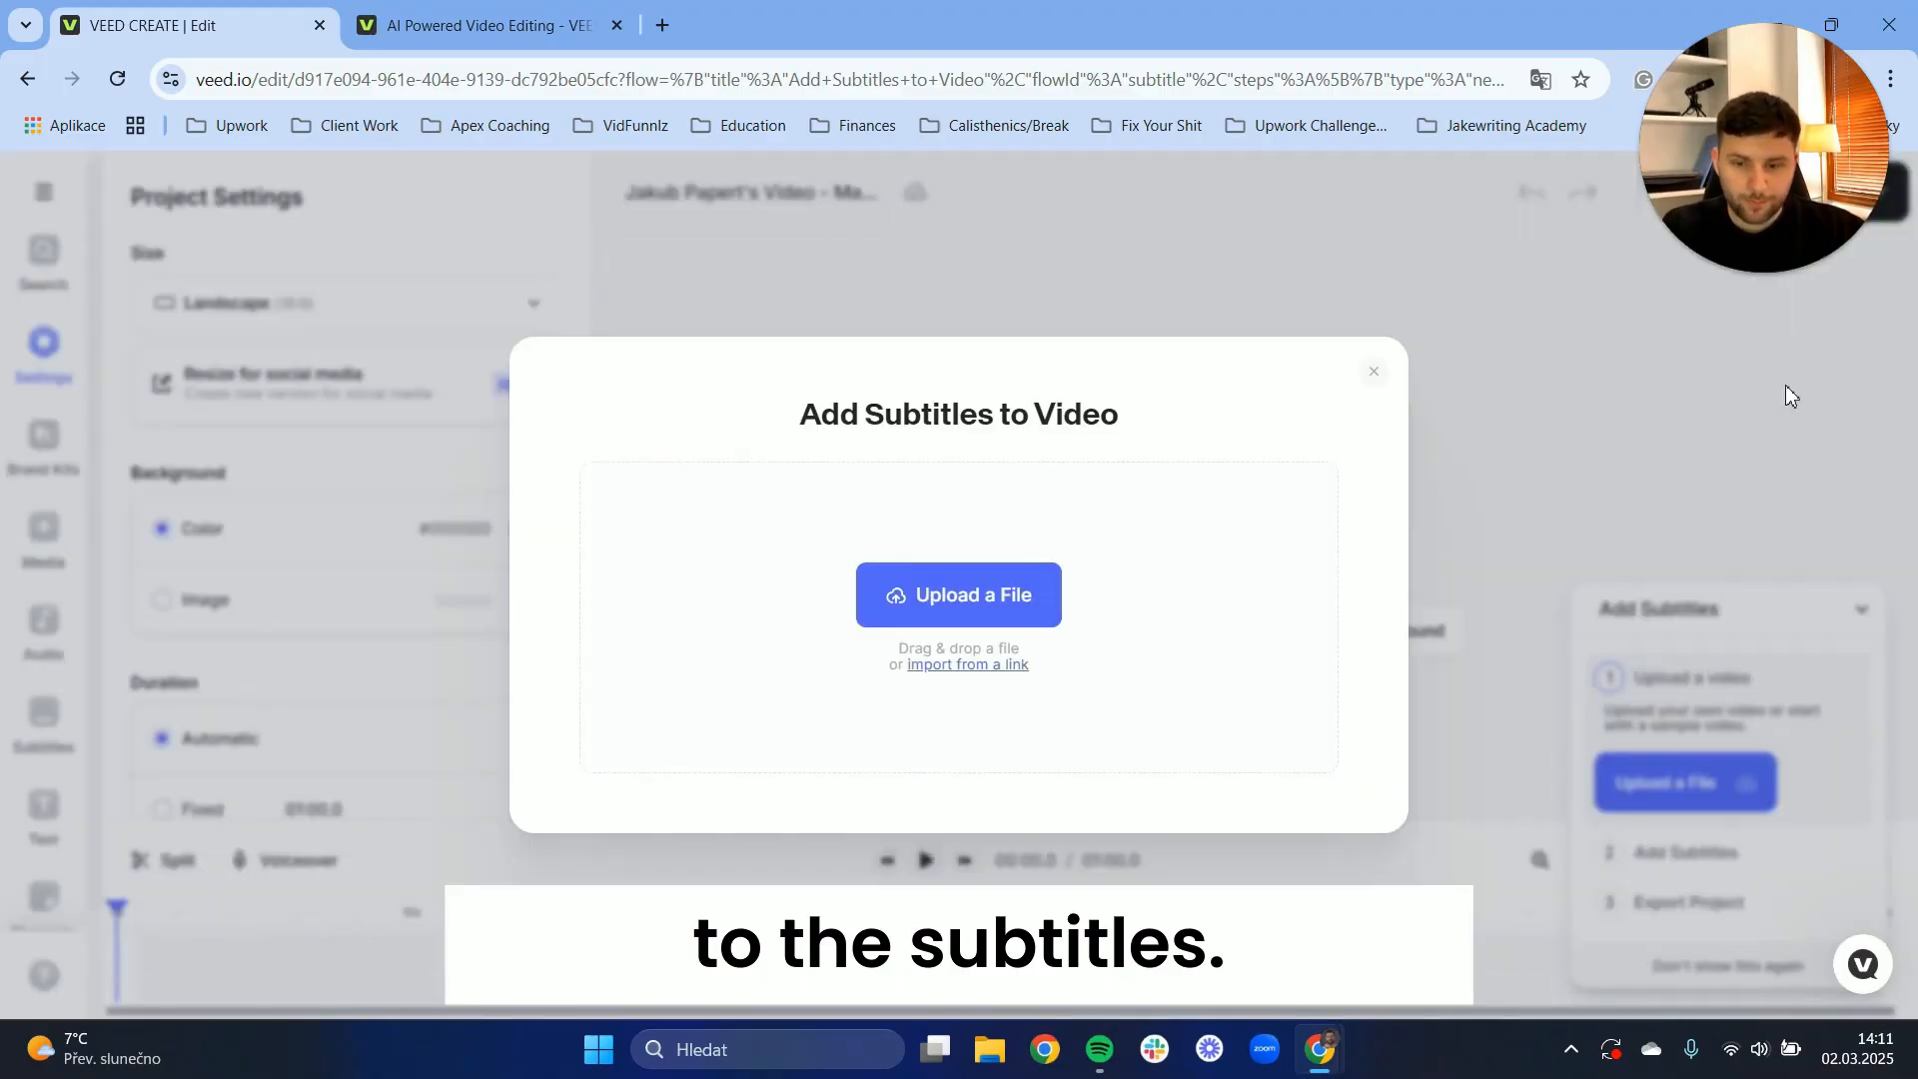
Upload the MP4 video "8) Building and Growing Email Lists" from the downloads folder to the subtitling project
left_click(992, 604)
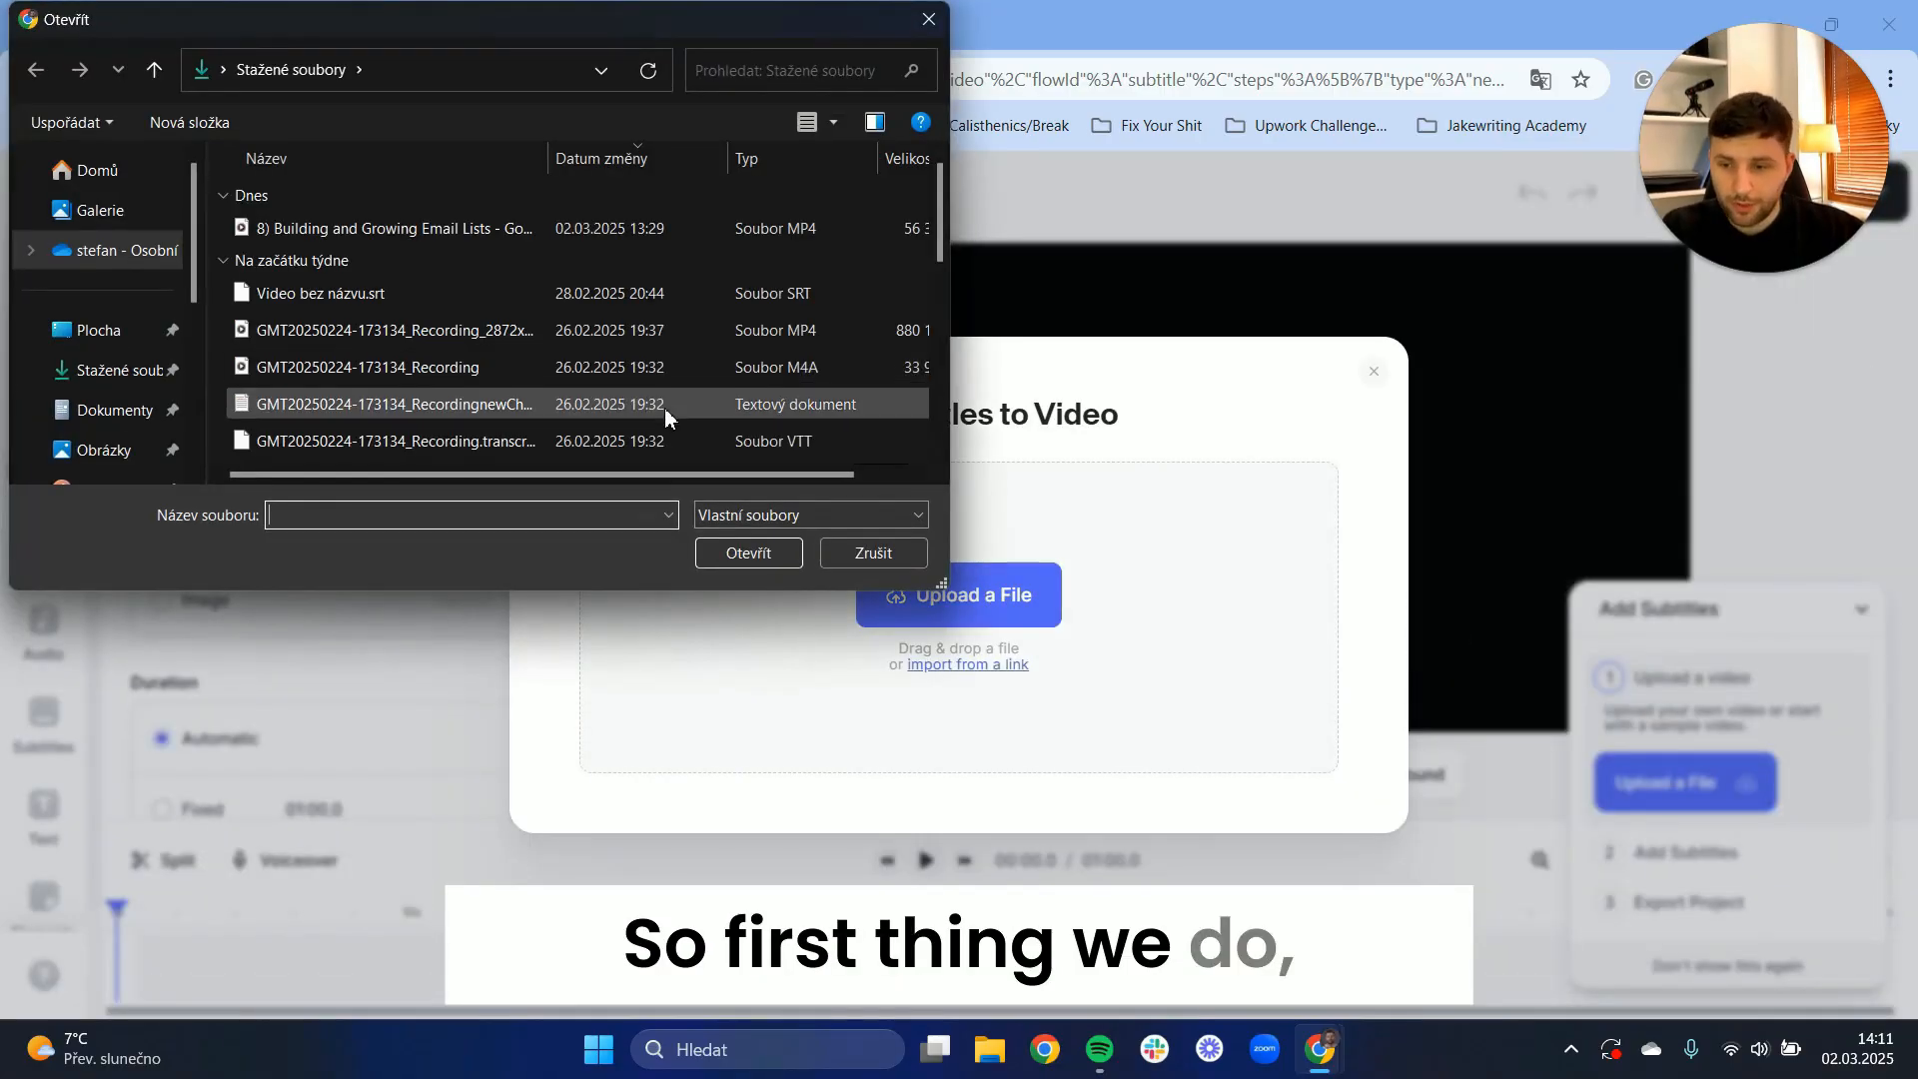
left_click(389, 232)
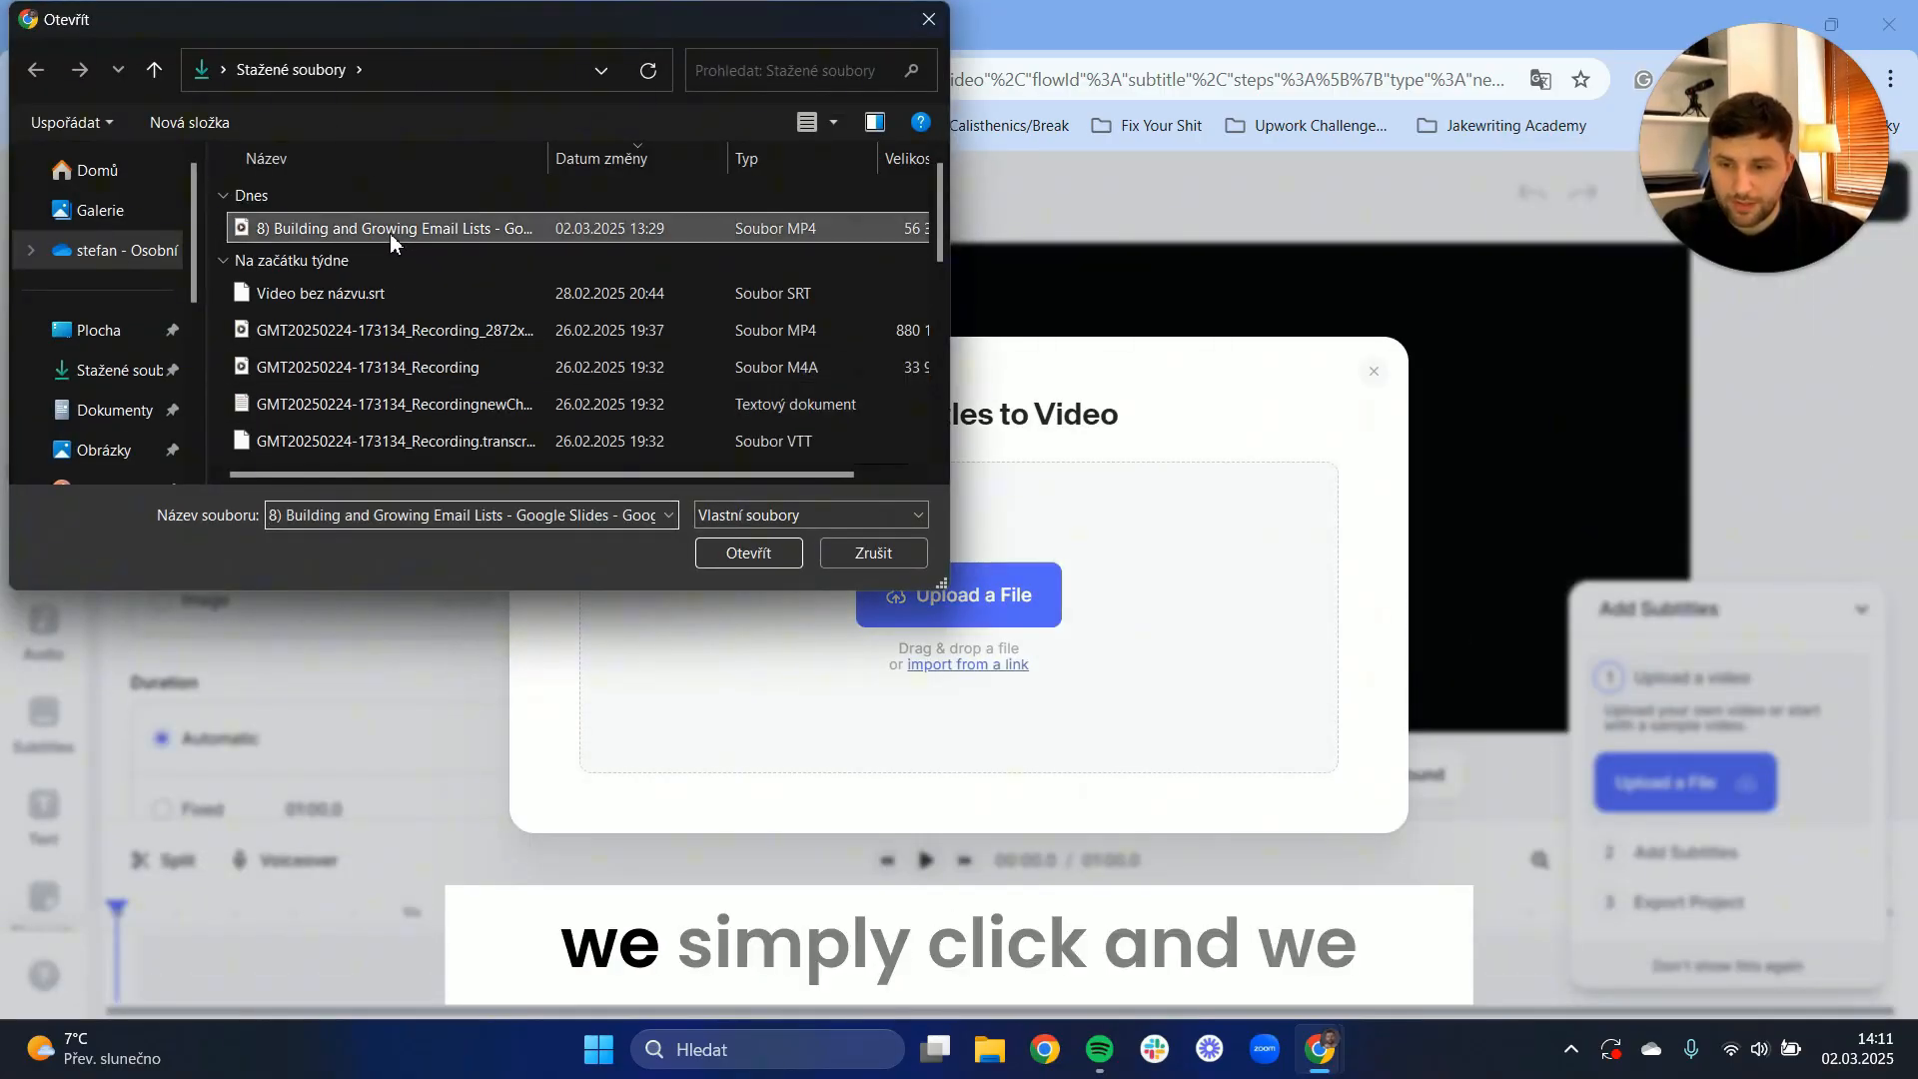
left_click(779, 552)
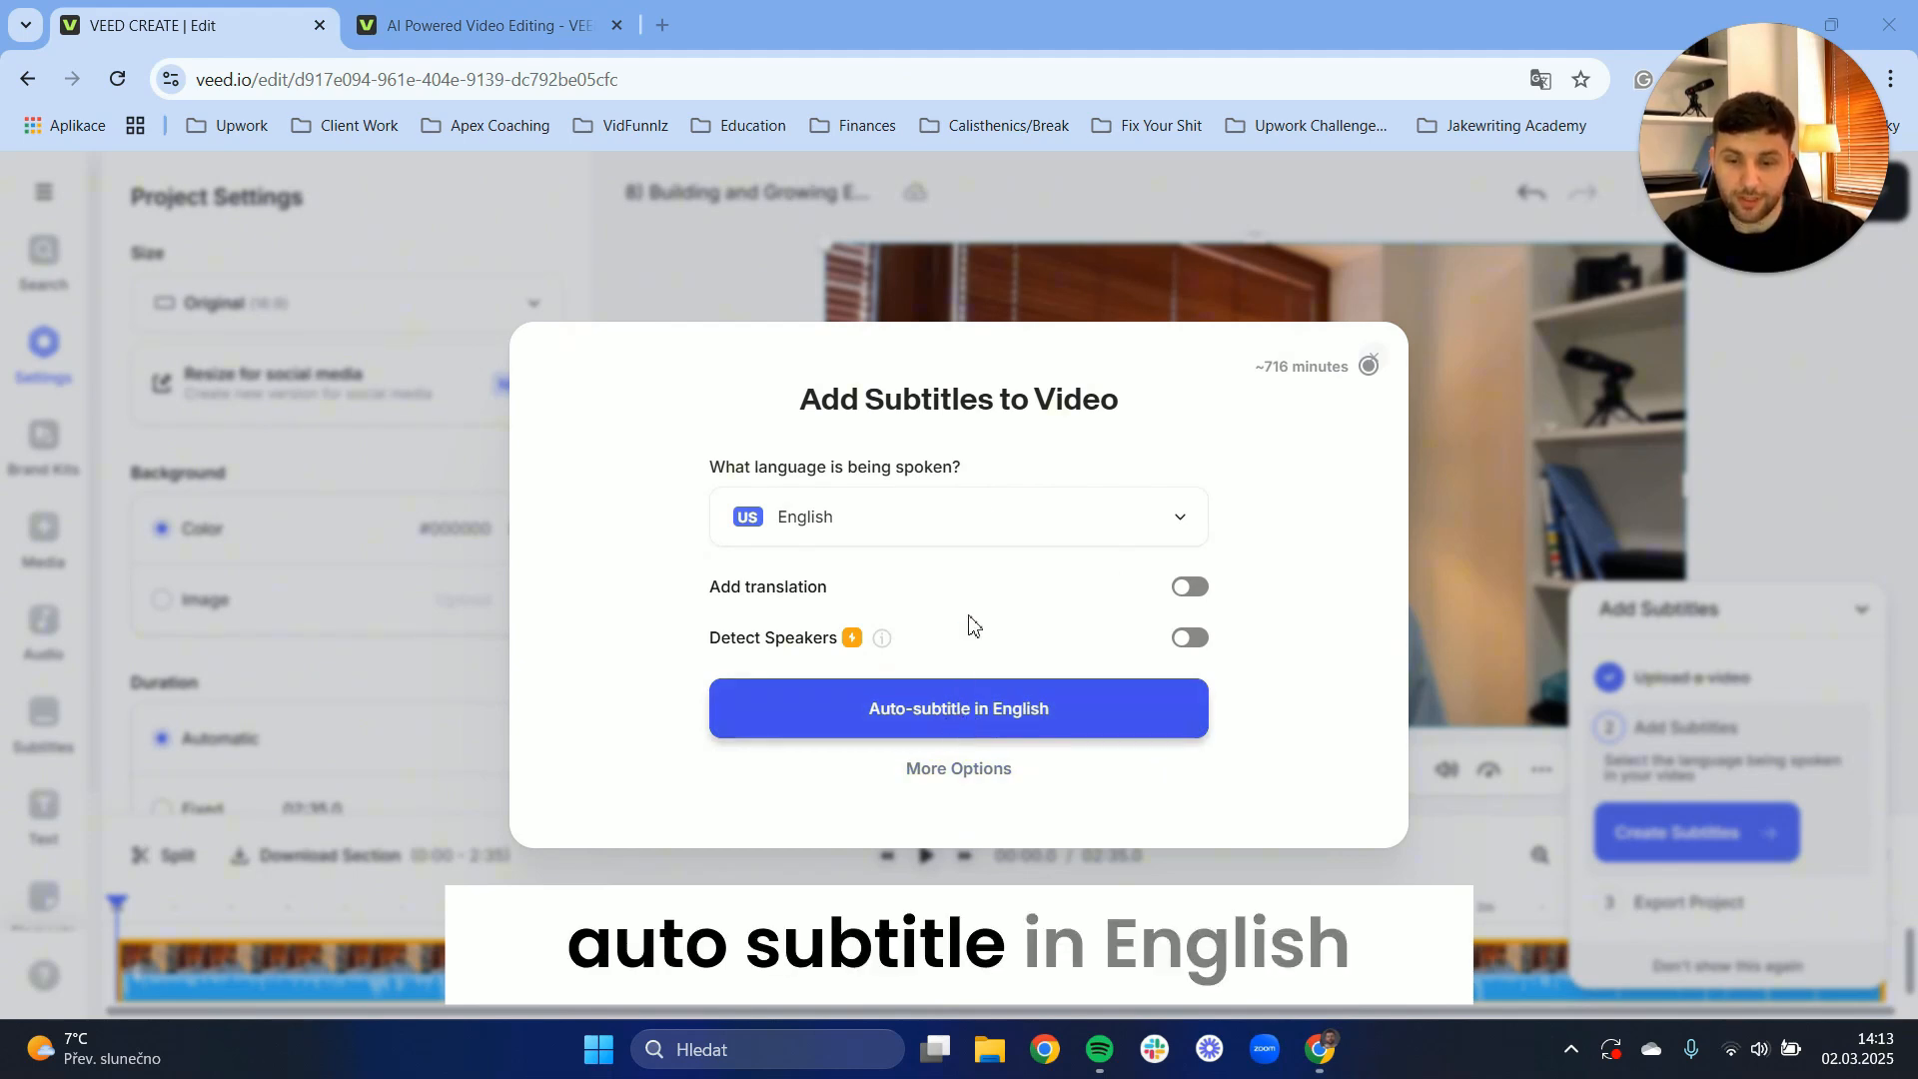
Look through the available spoken languages, keep English, and generate the automatic subtitles
left_click(966, 530)
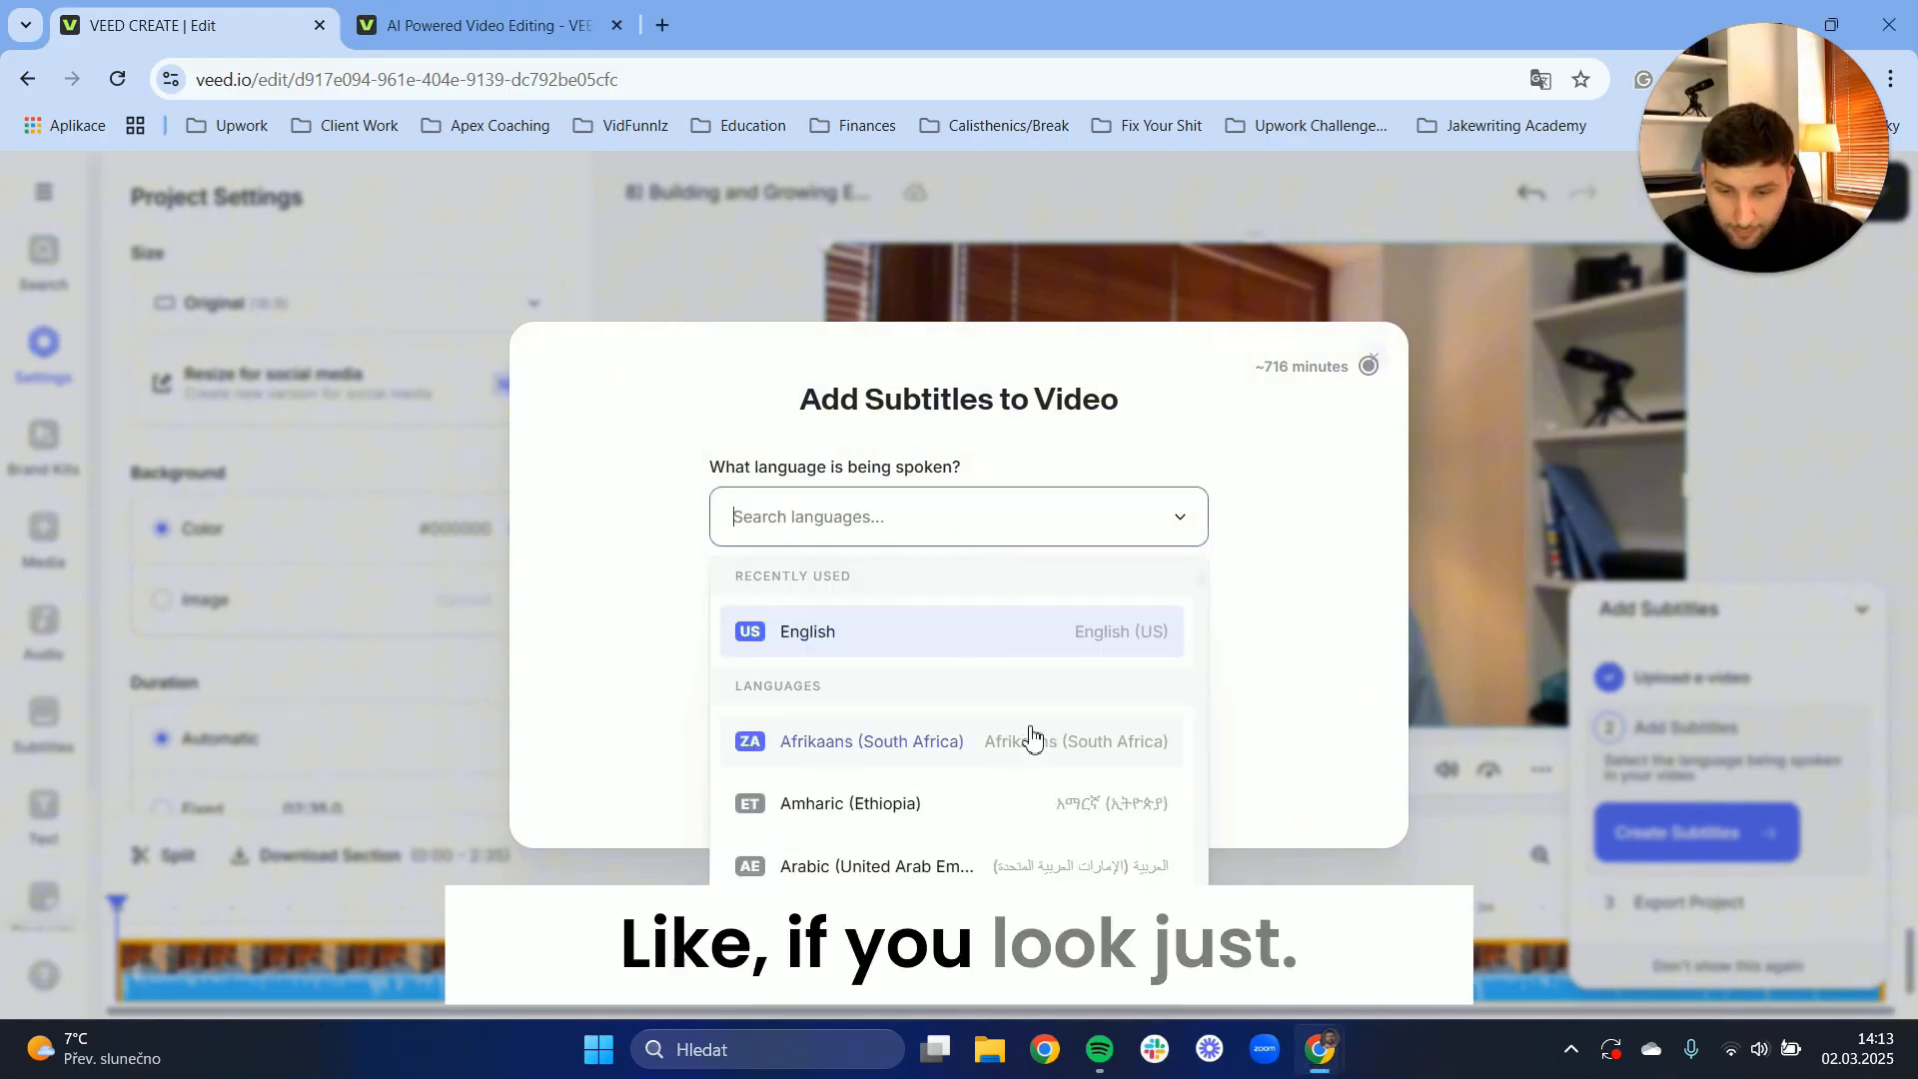
scroll(1033, 740, "down", 15)
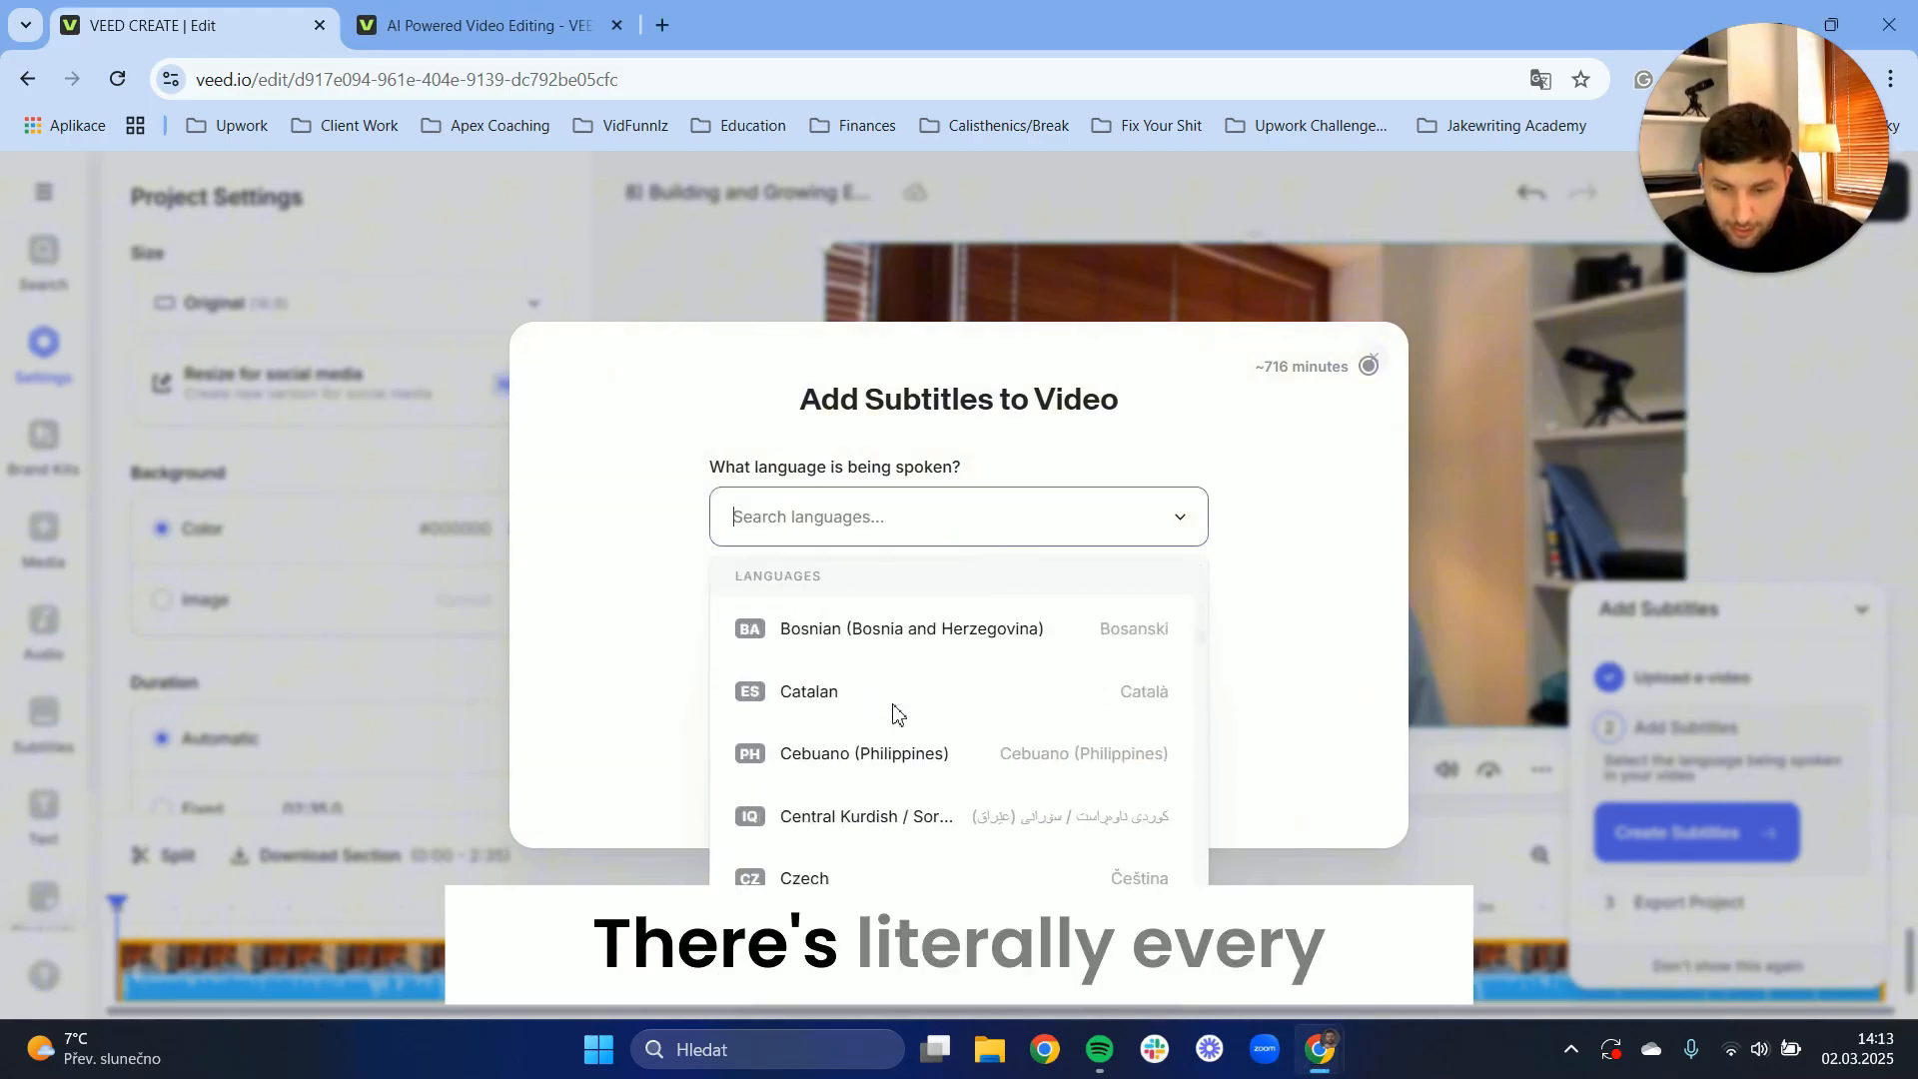
scroll(894, 714, "down", 20)
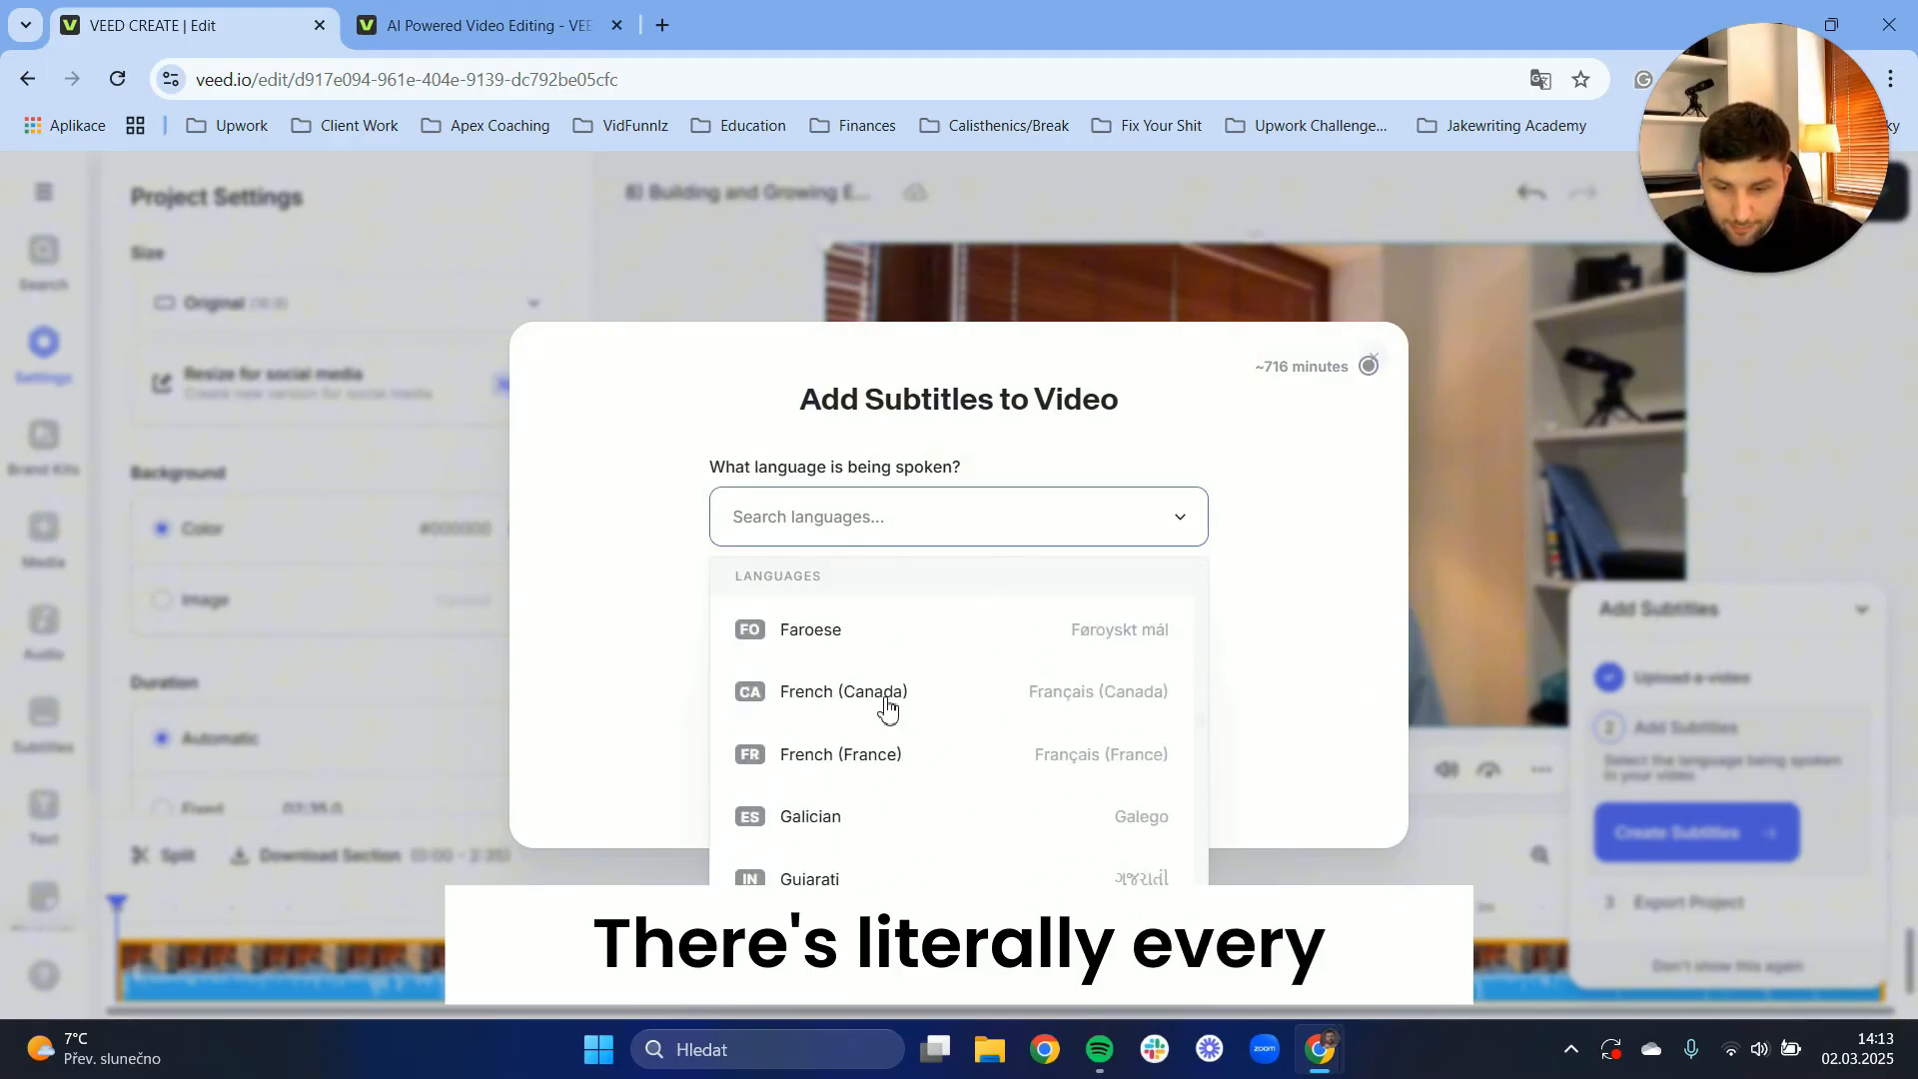
scroll(886, 709, "down", 20)
scroll(873, 715, "down", 4)
scroll(959, 811, "up", 20)
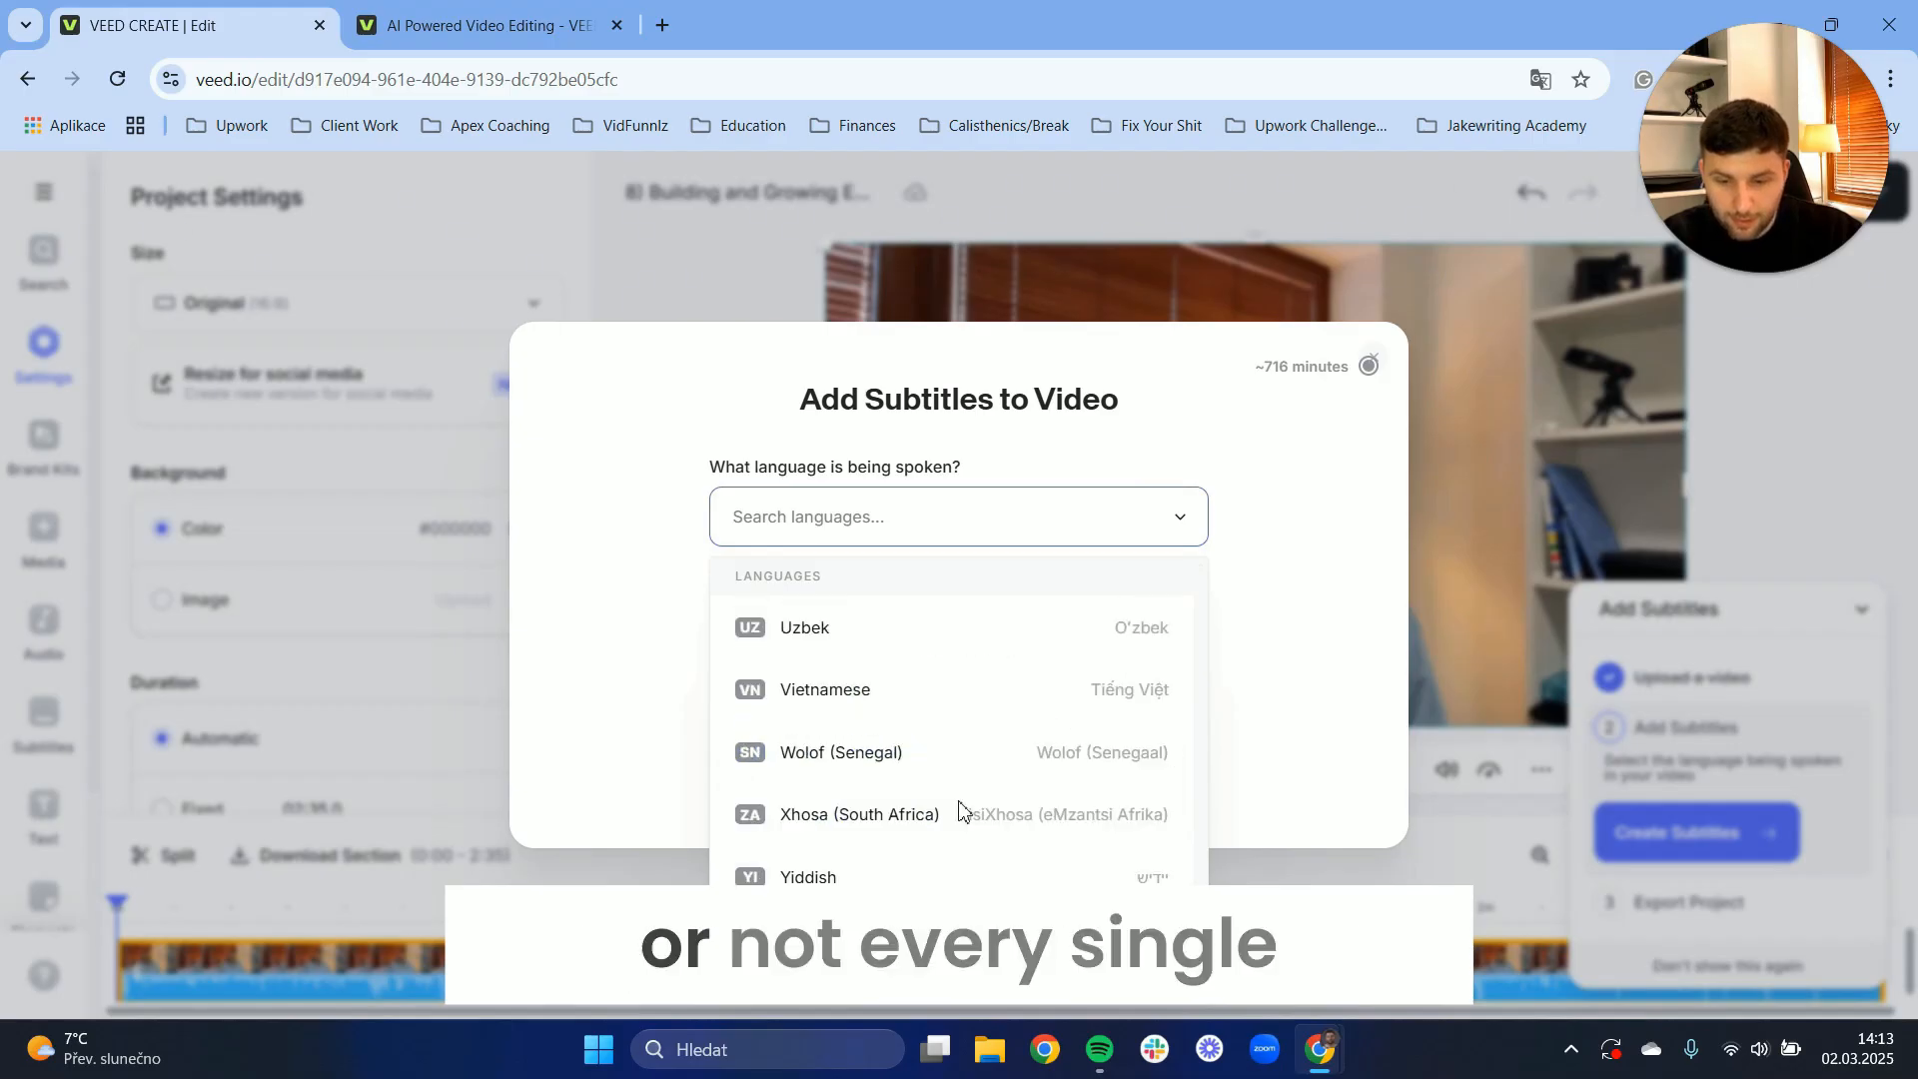
left_click(1296, 529)
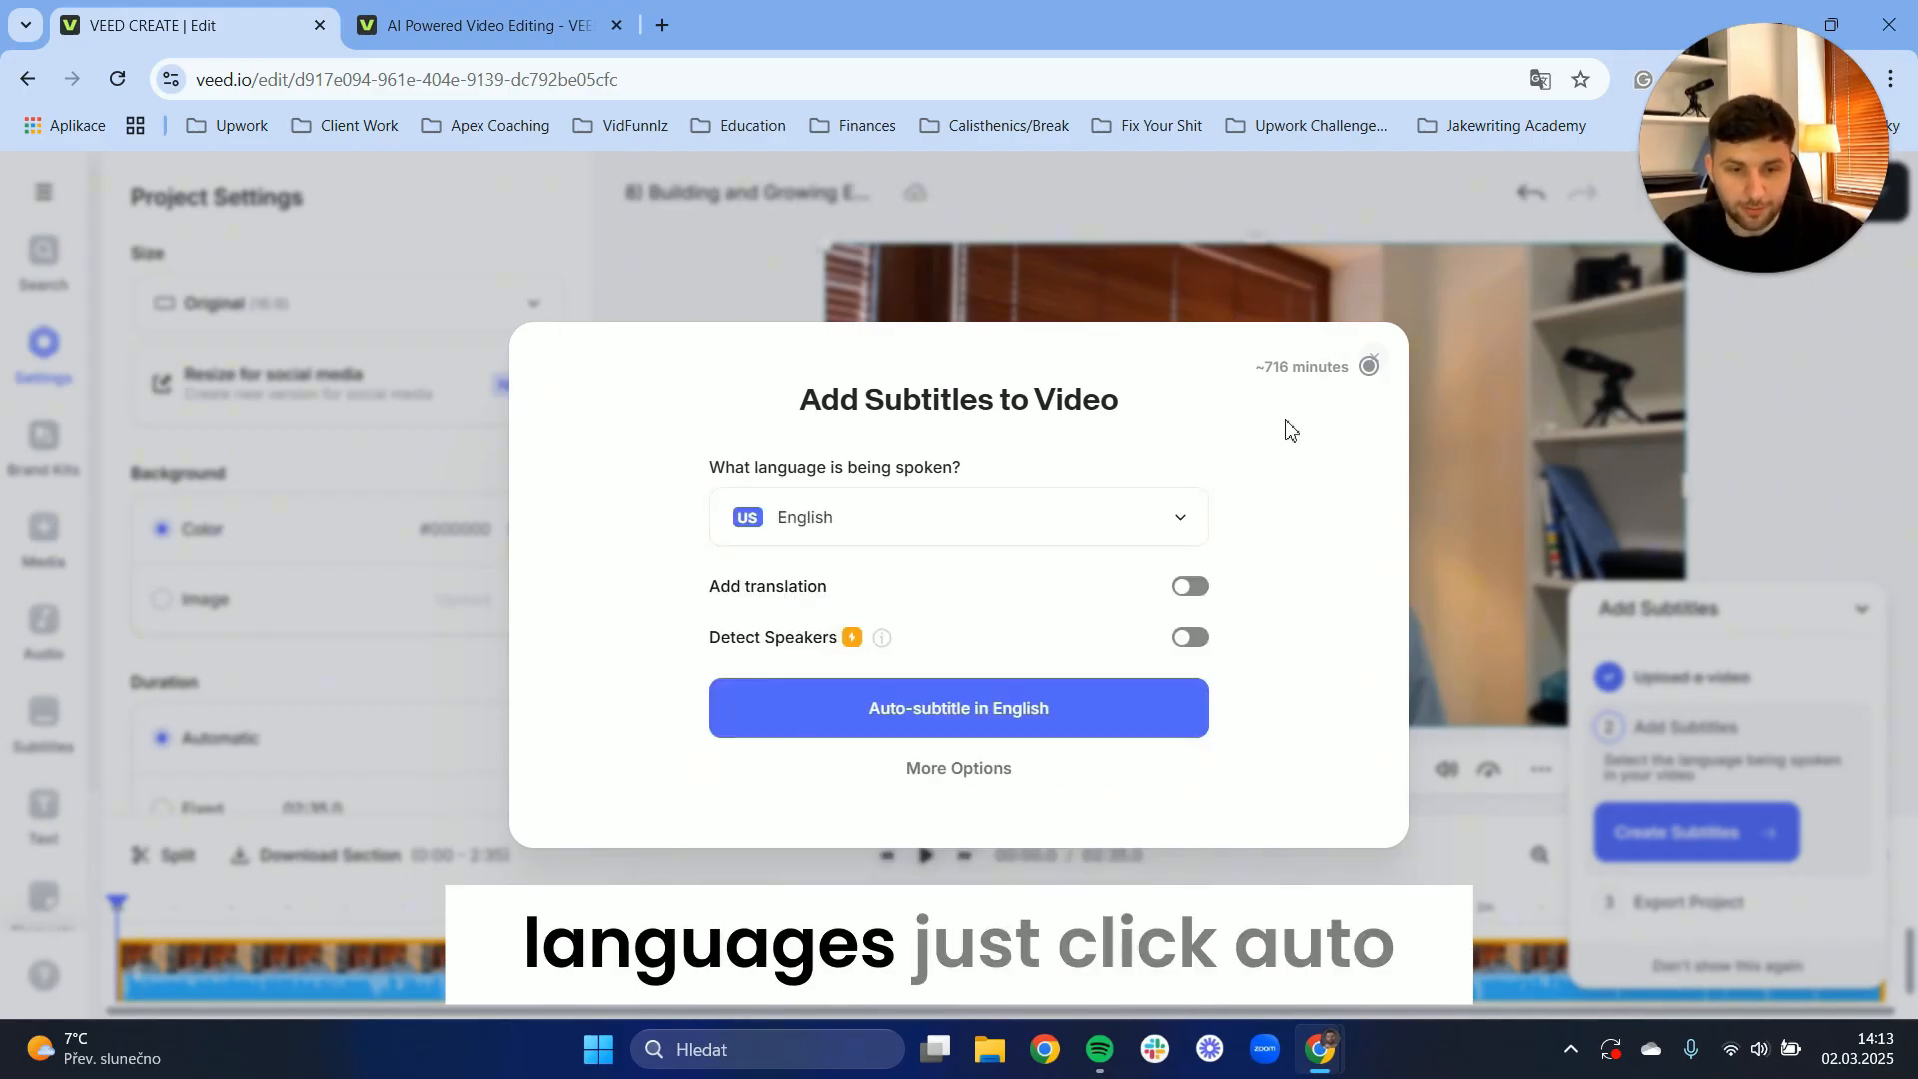
left_click(973, 721)
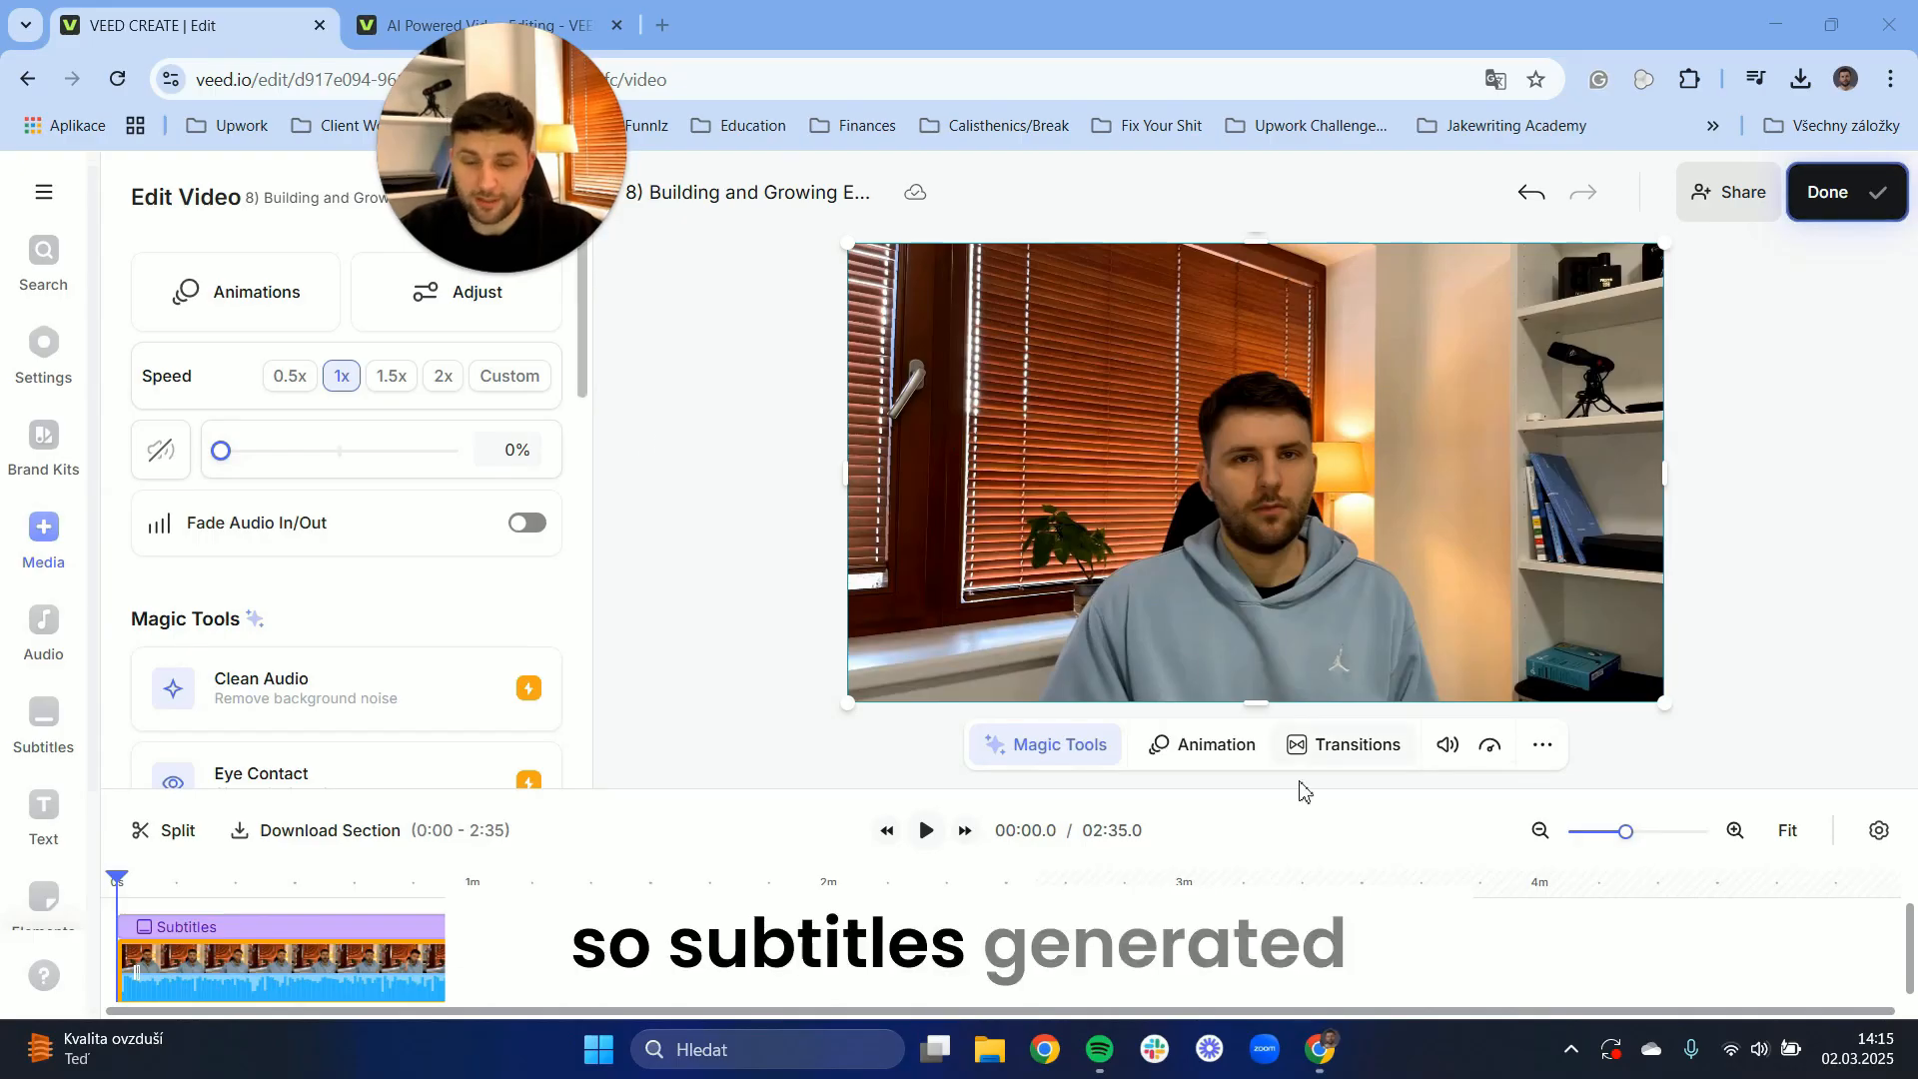
Play the subtitled video and check the generated subtitles at several points along the timeline
left_click(917, 834)
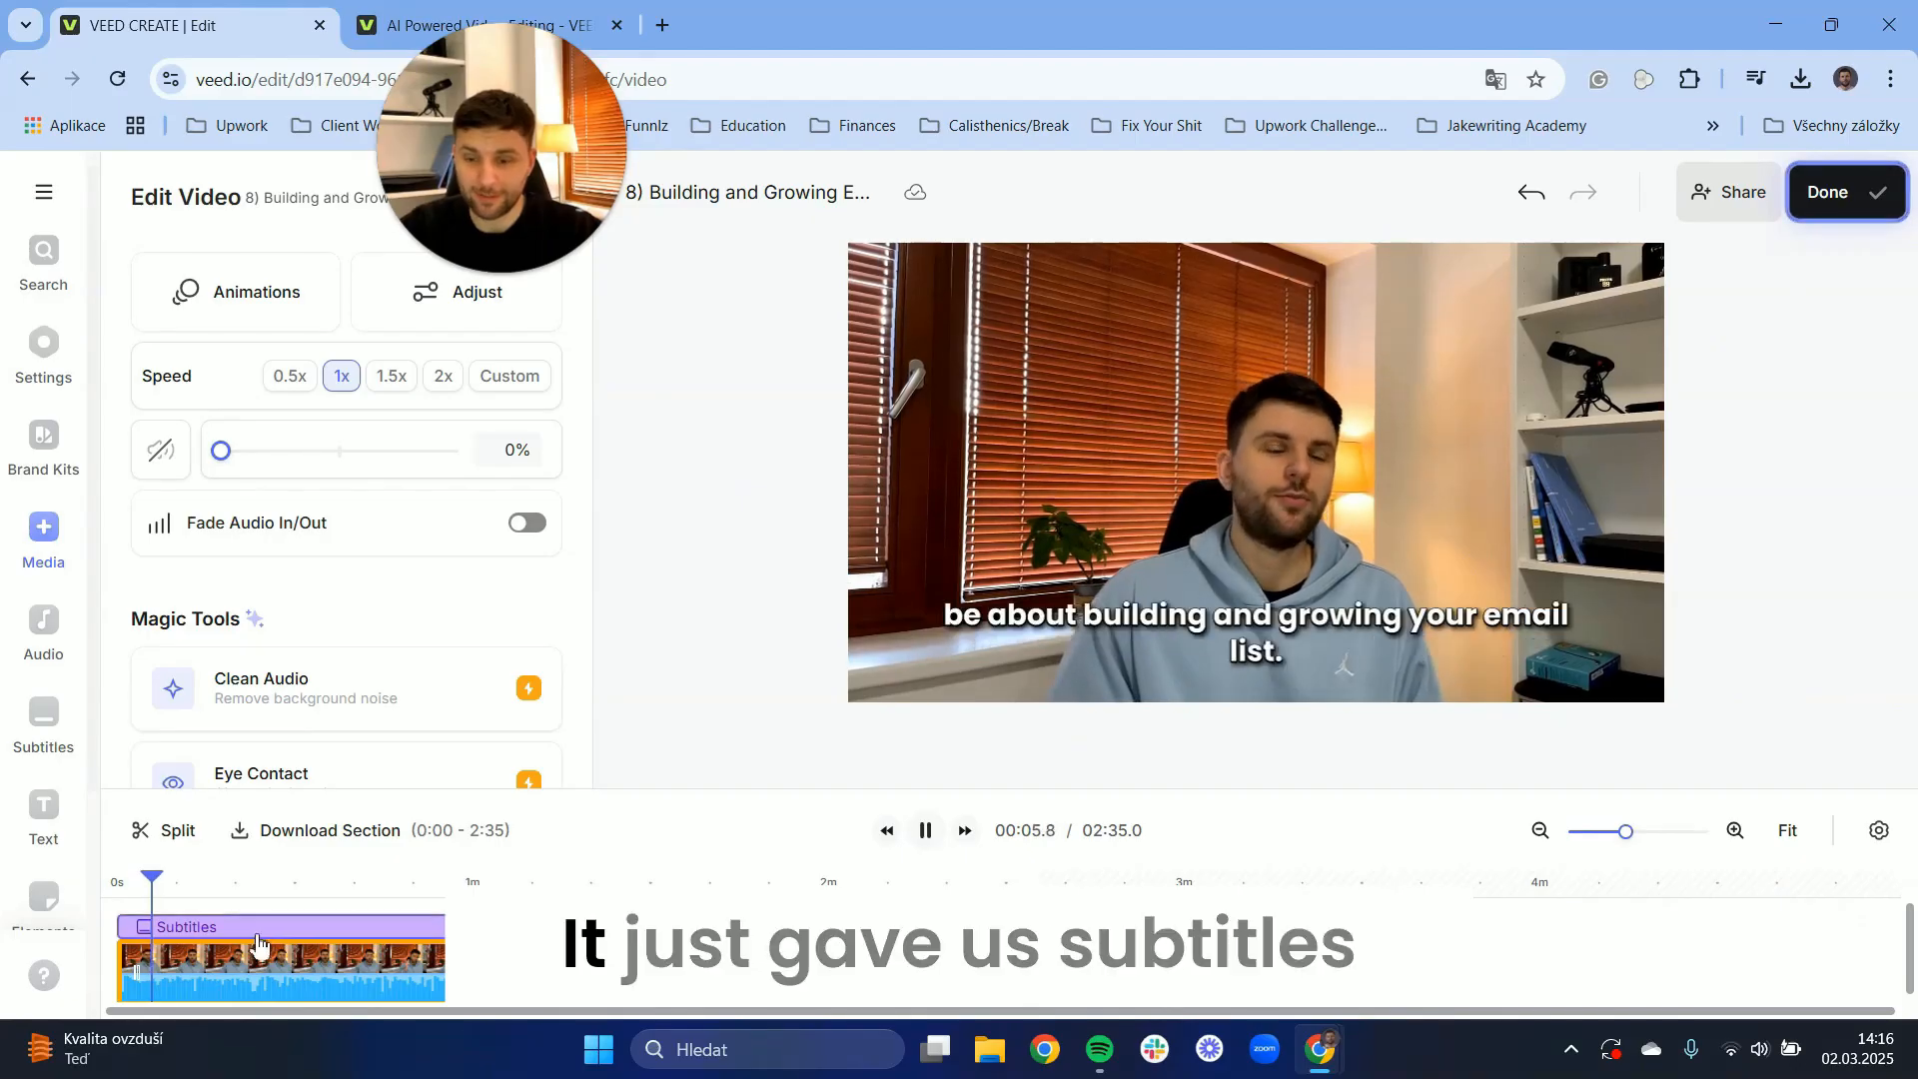
left_click(228, 883)
left_click(314, 881)
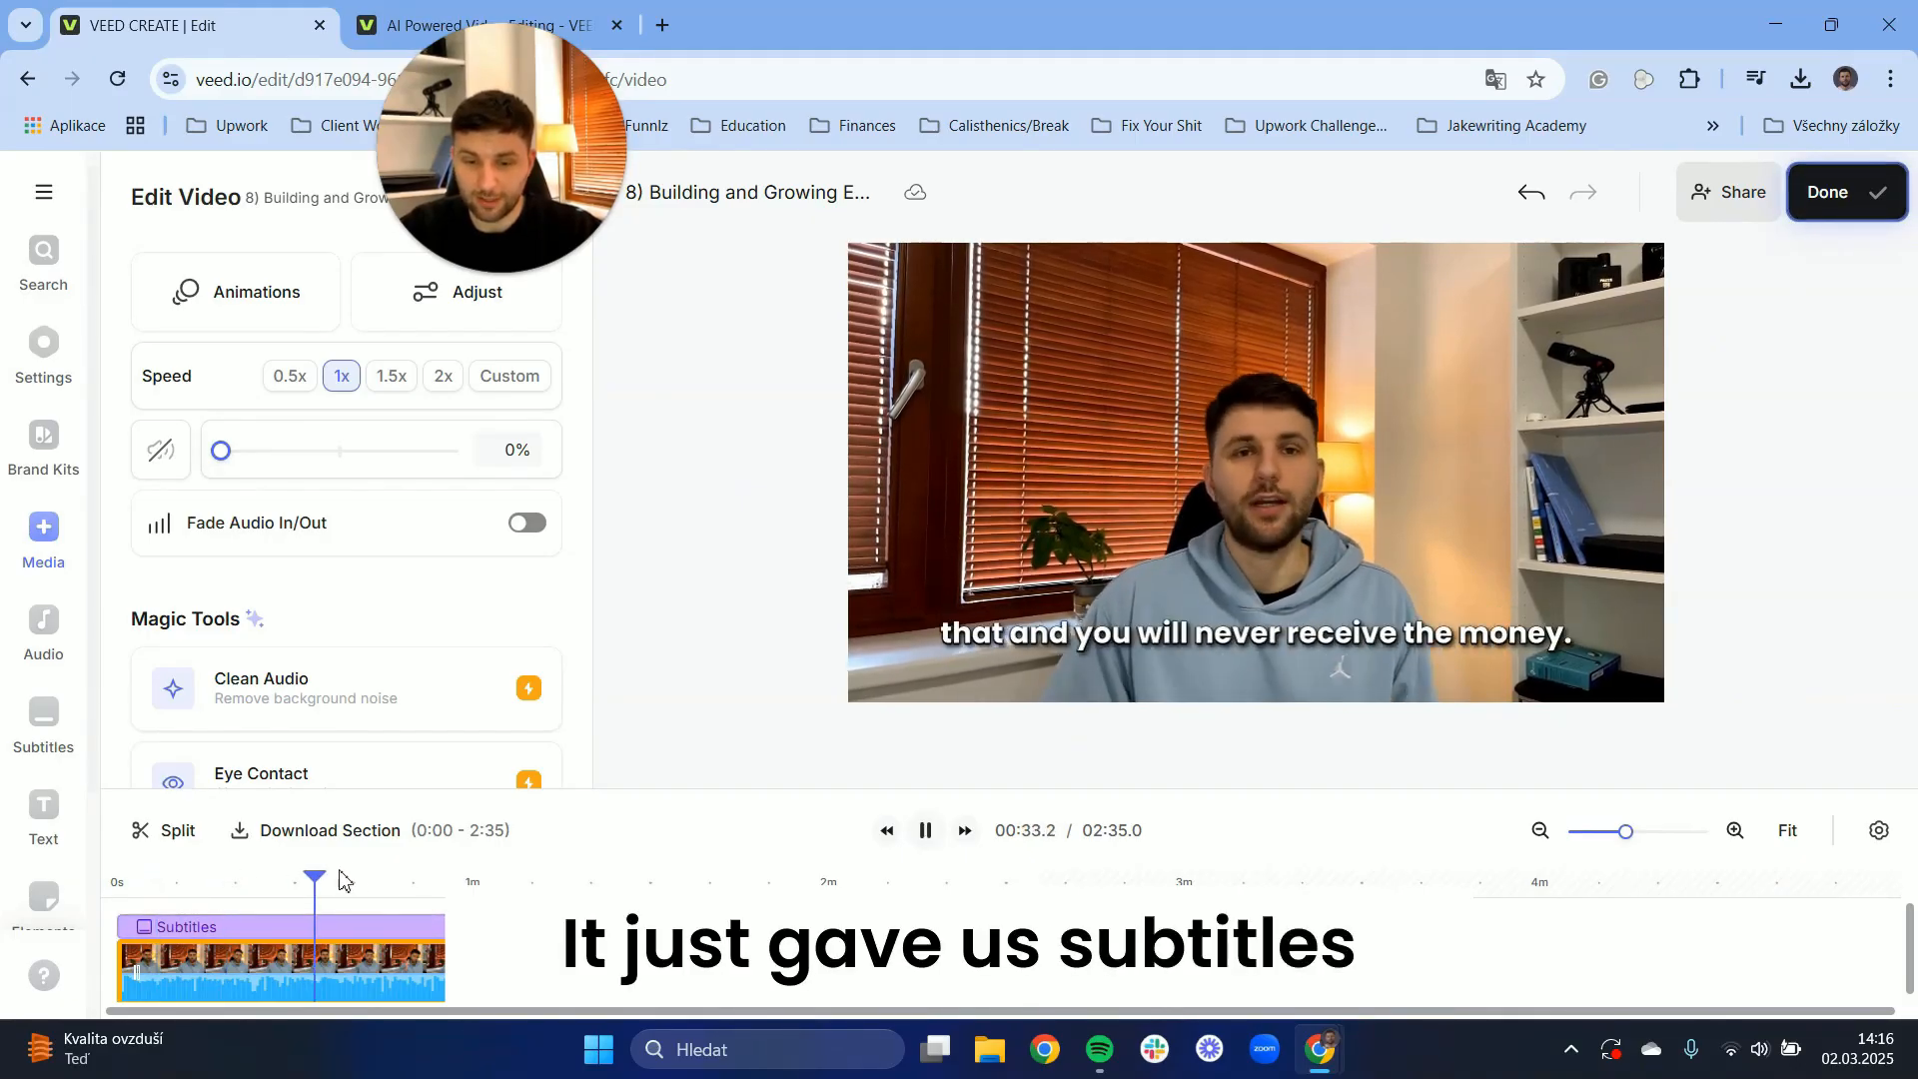
left_click(571, 879)
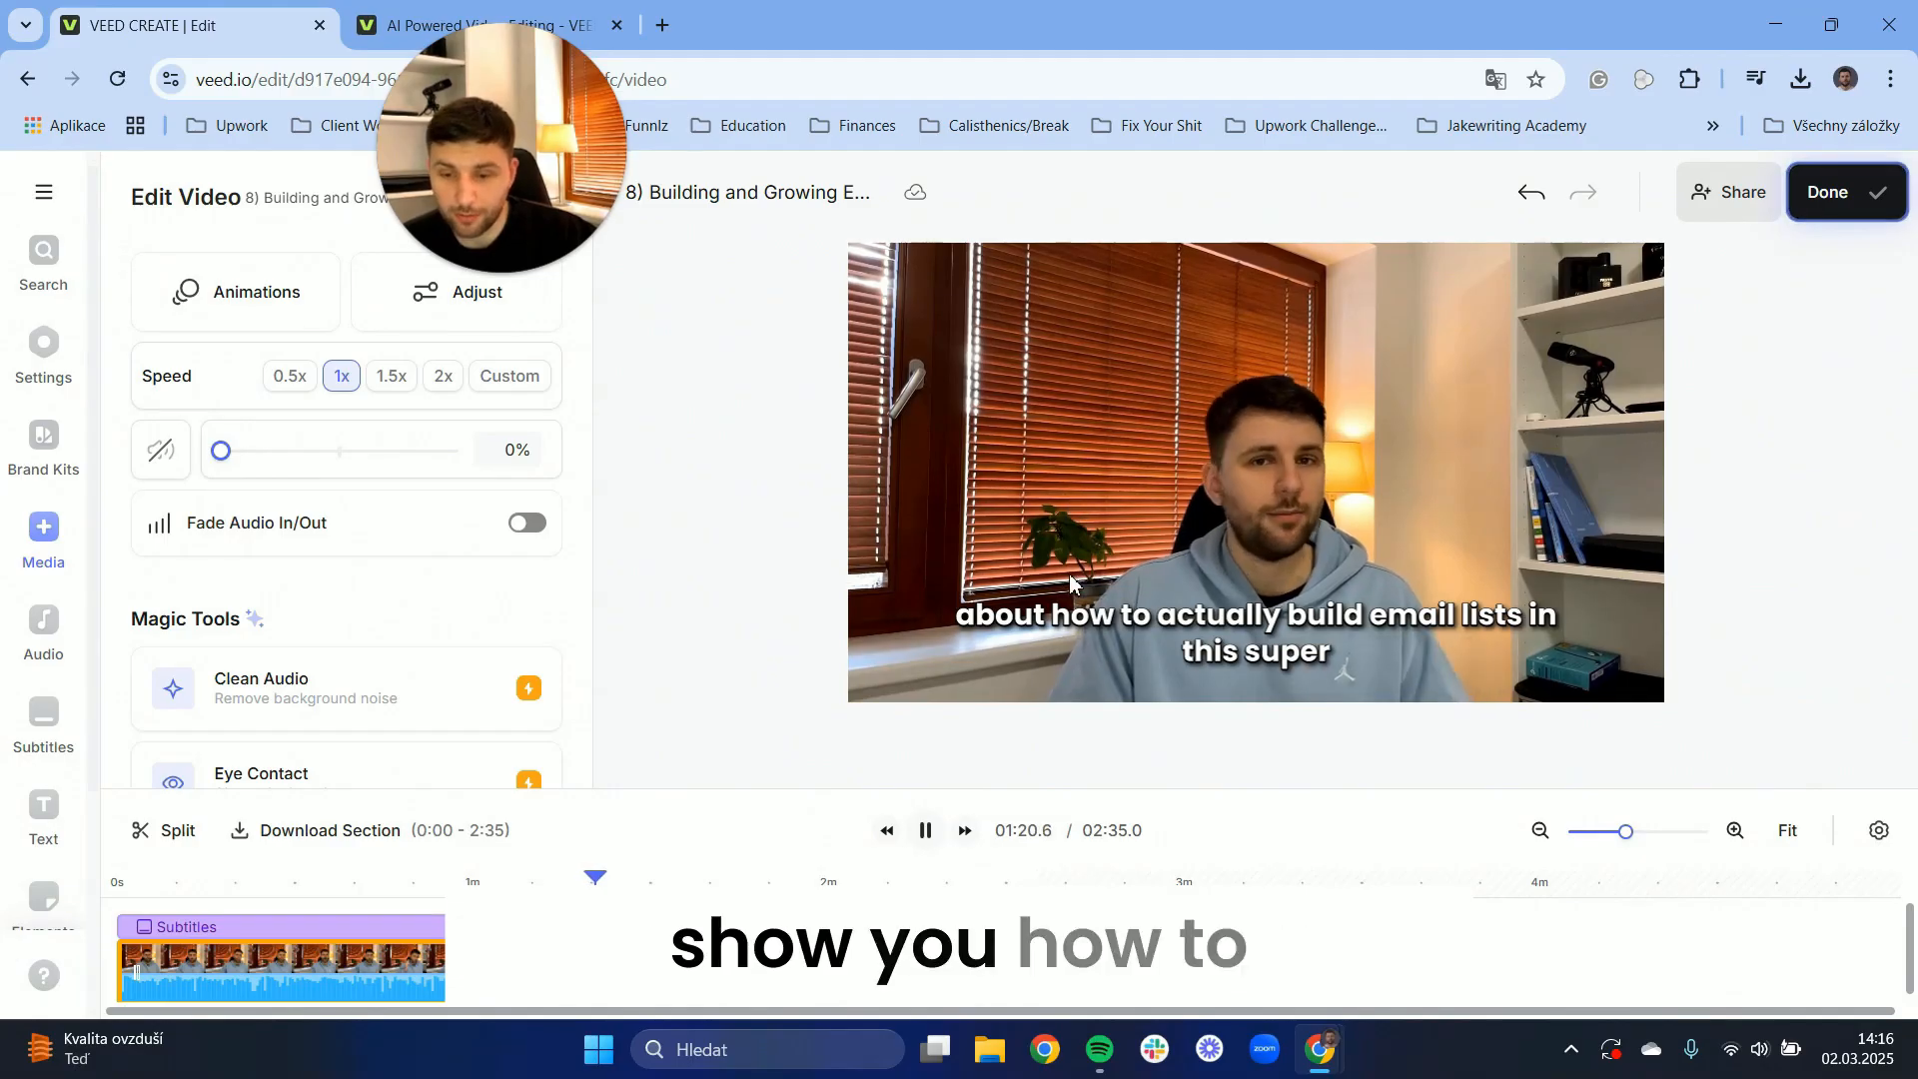
Open the subtitle styles, browse the full range of presets and filter them to the Business category
scroll(359, 523, "down", 10)
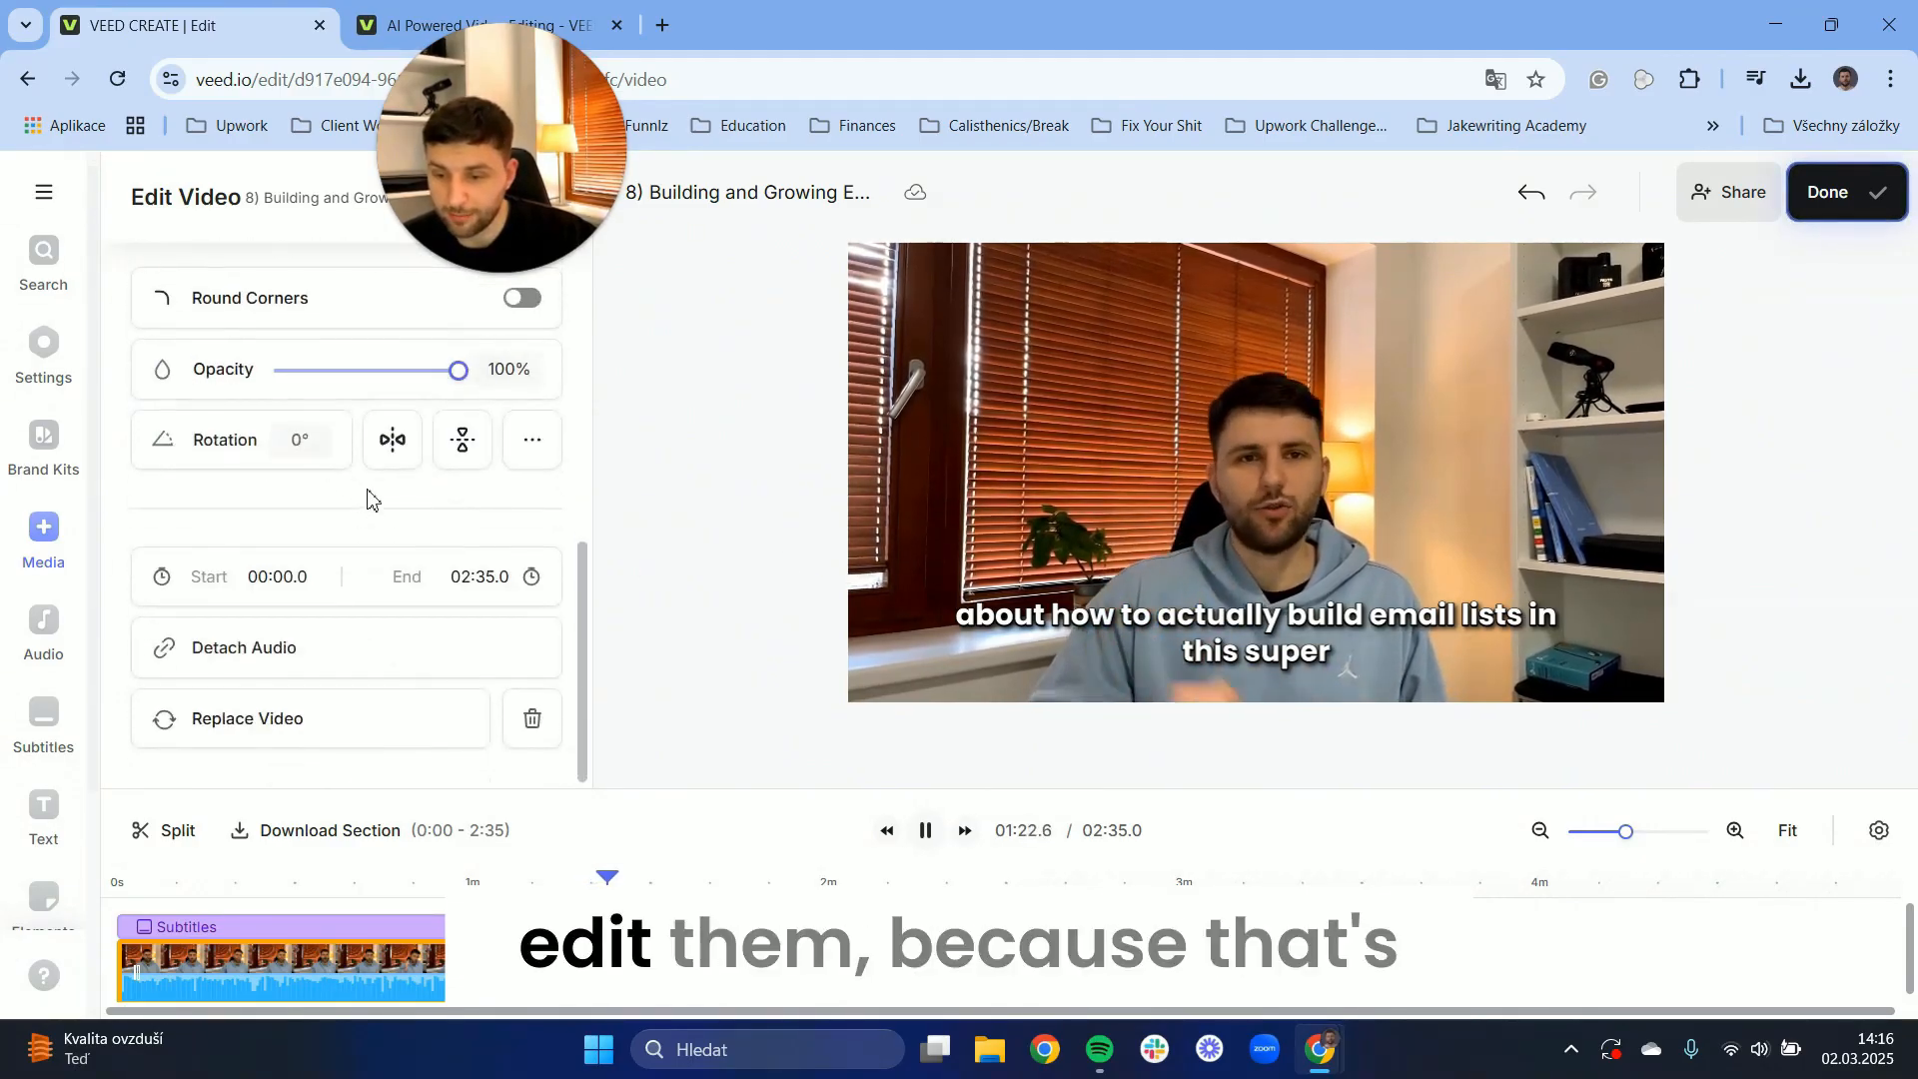
left_click(43, 699)
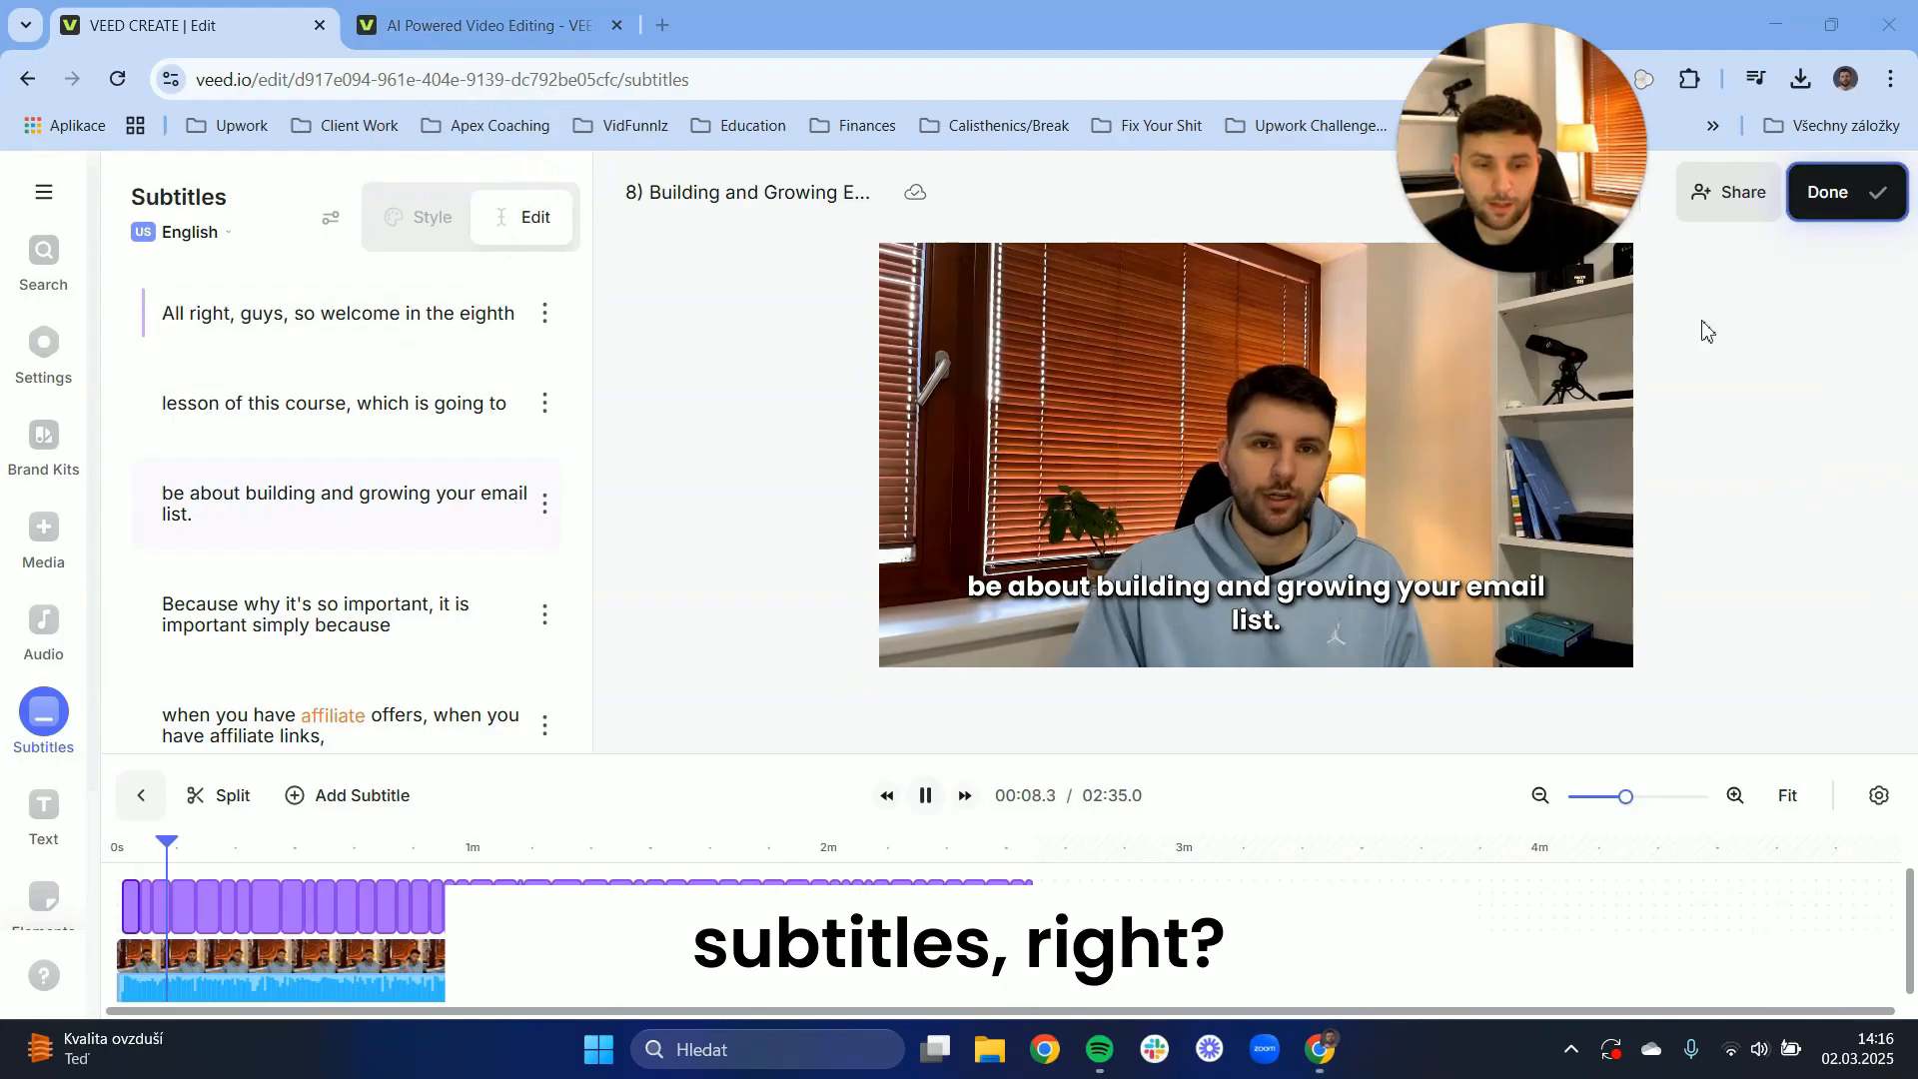
left_click(424, 215)
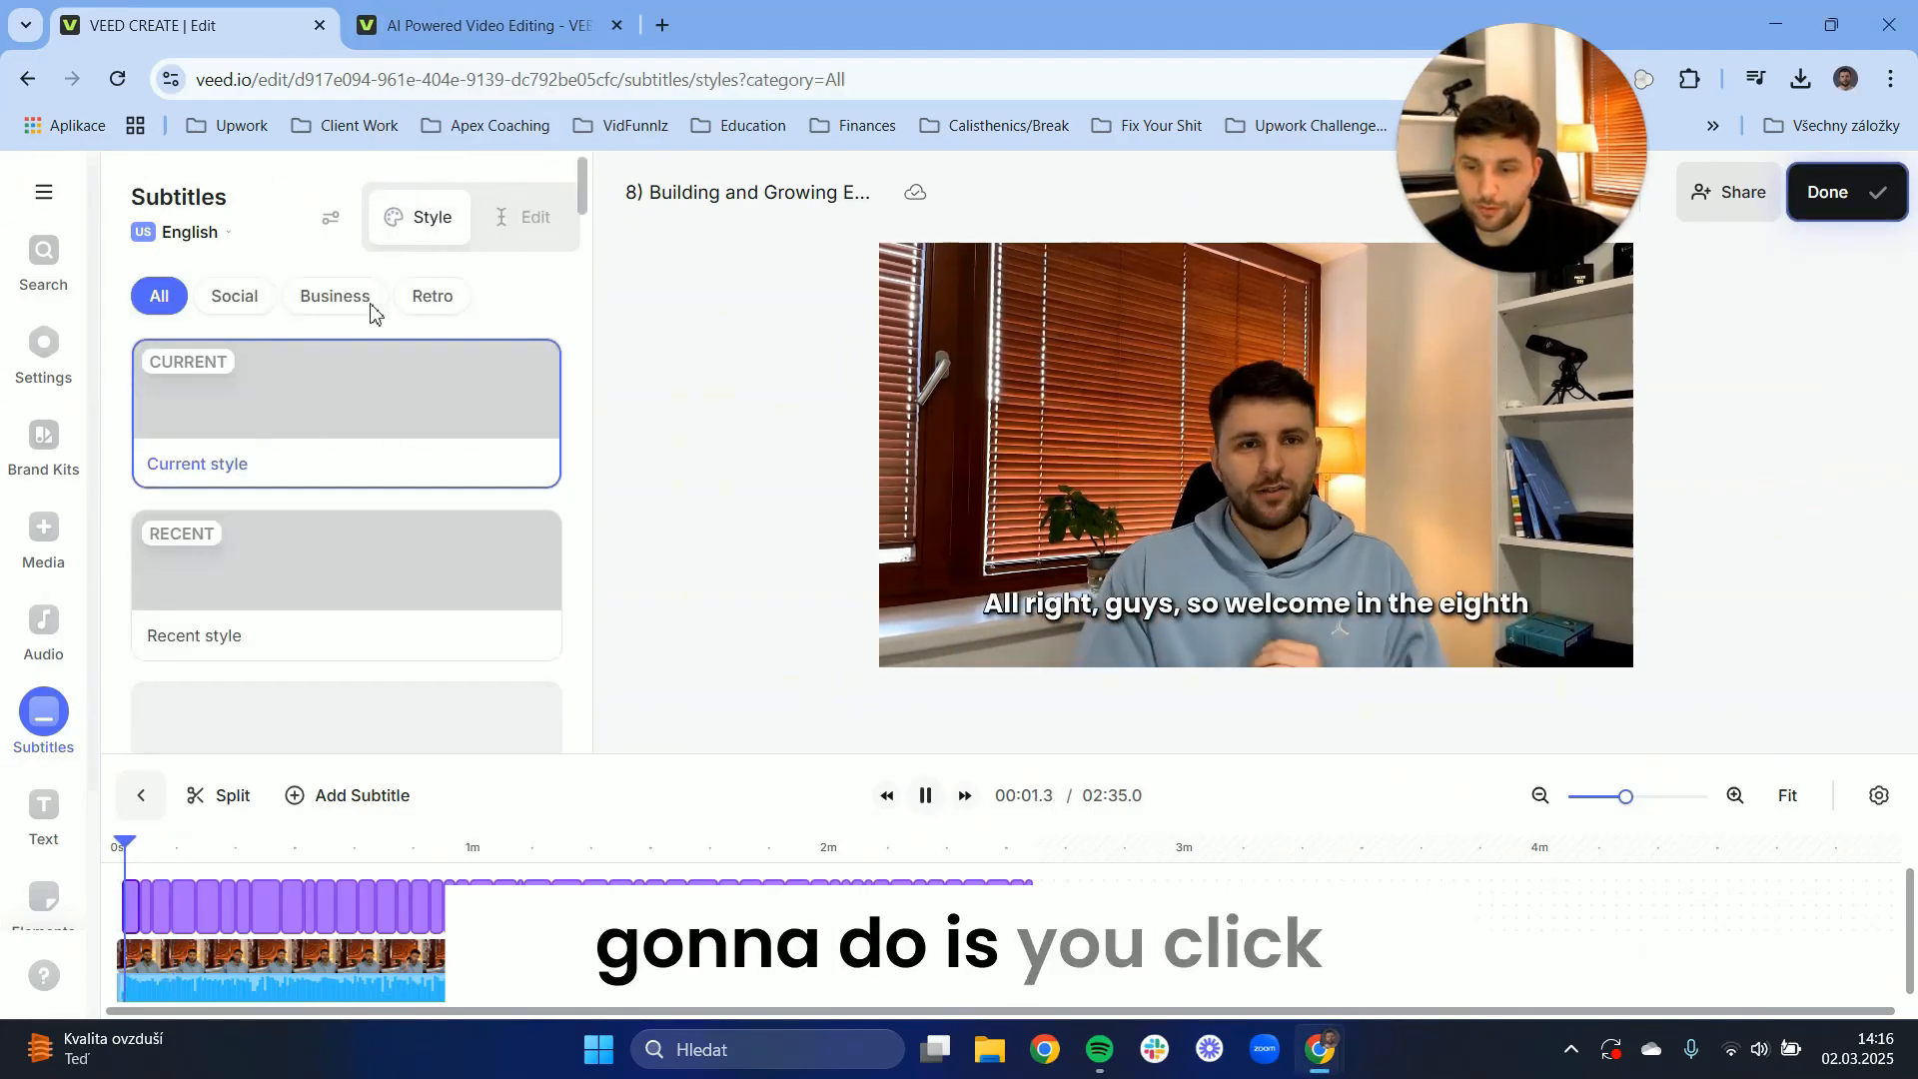
scroll(571, 273, "down", 5)
left_click_drag(571, 273, 535, 514)
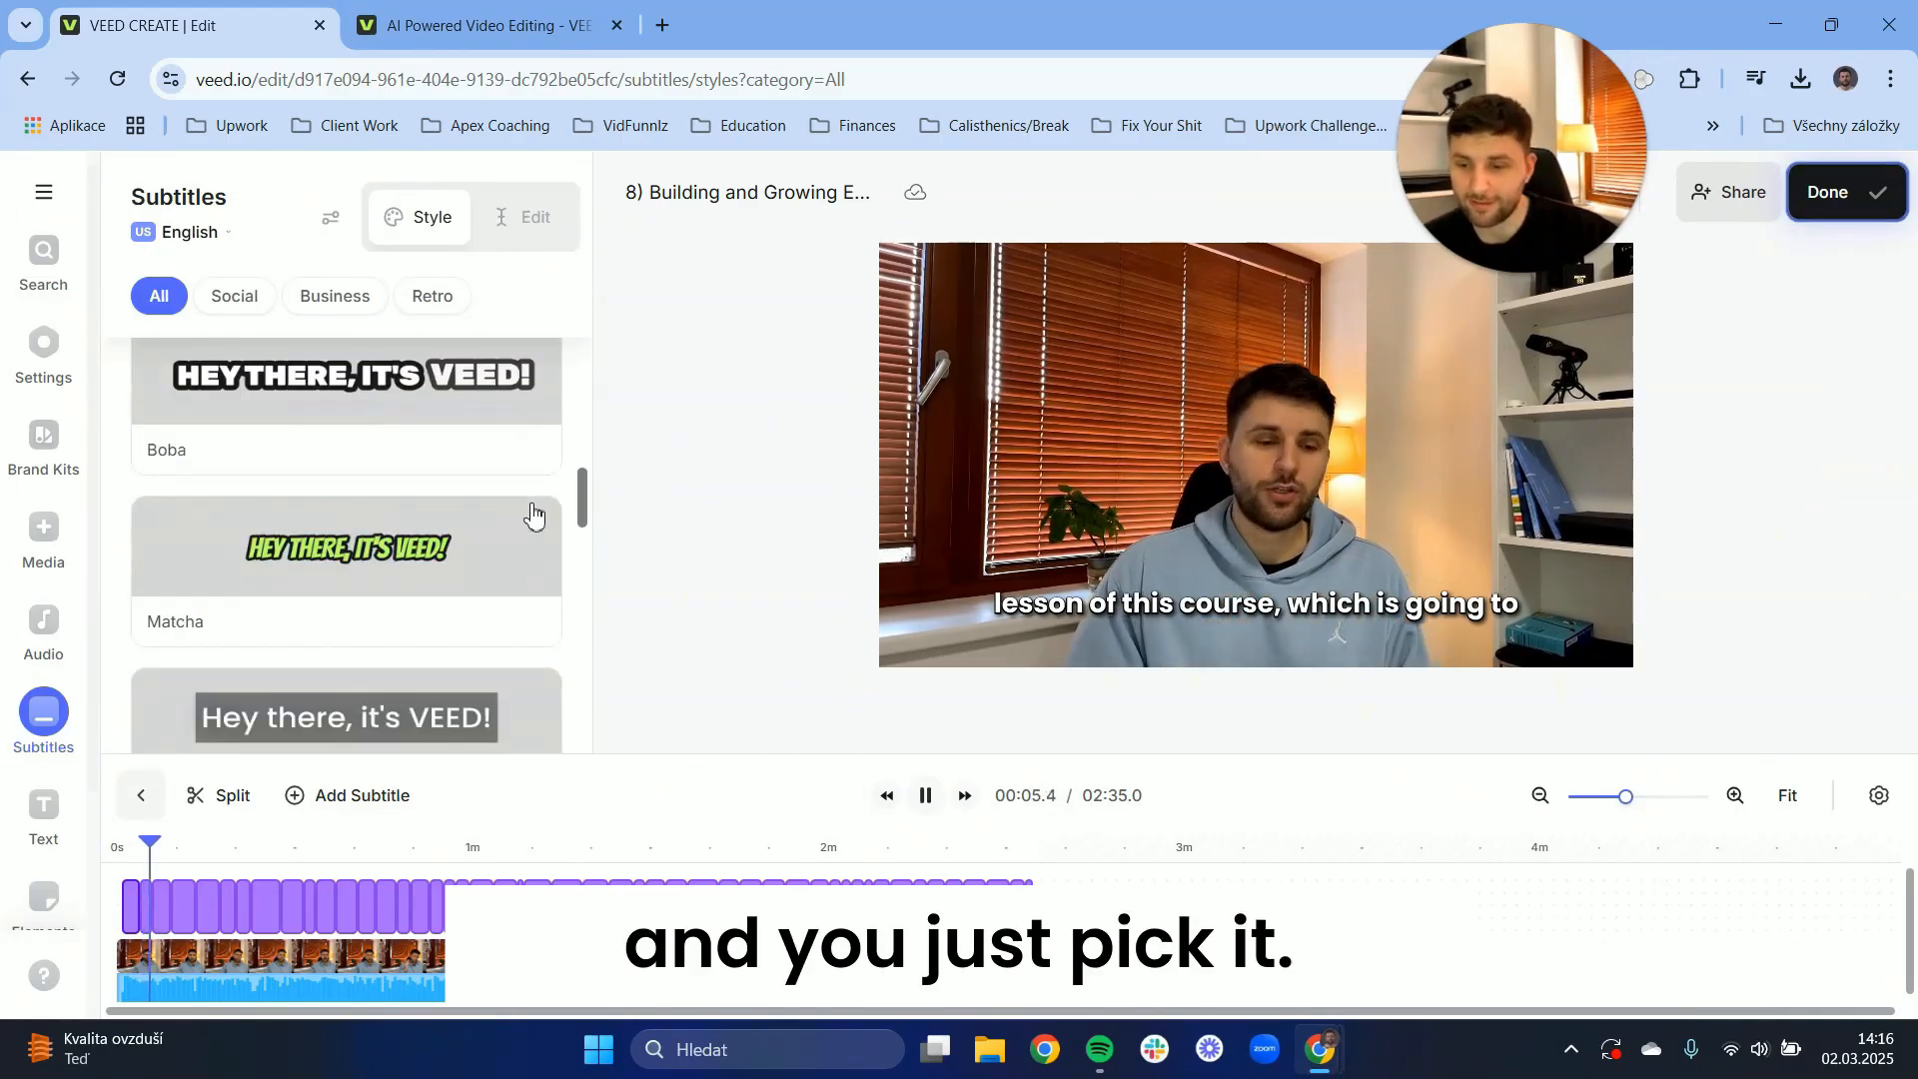
scroll(524, 554, "down", 5)
left_click(384, 305)
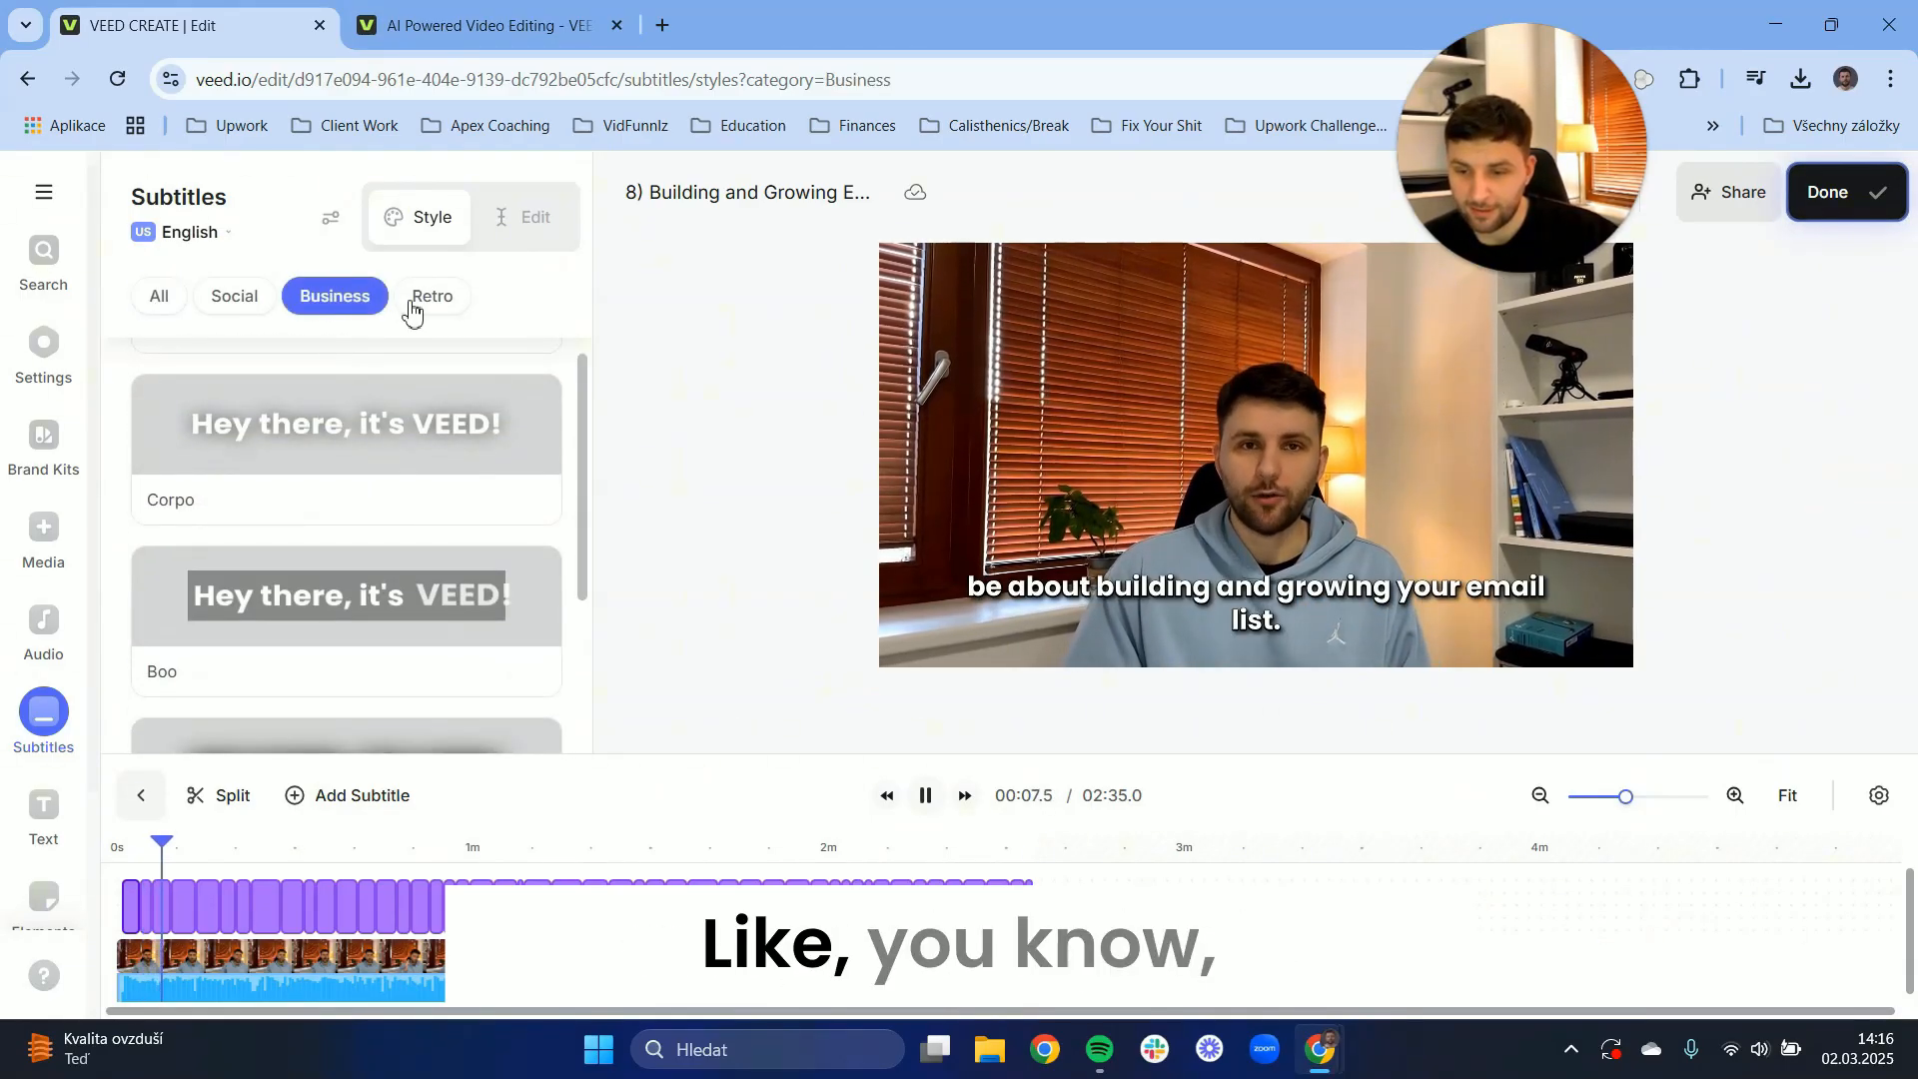
Try the Plain and Beans styles on the subtitles, apply the Simple style, and open the Retro category
left_click(357, 591)
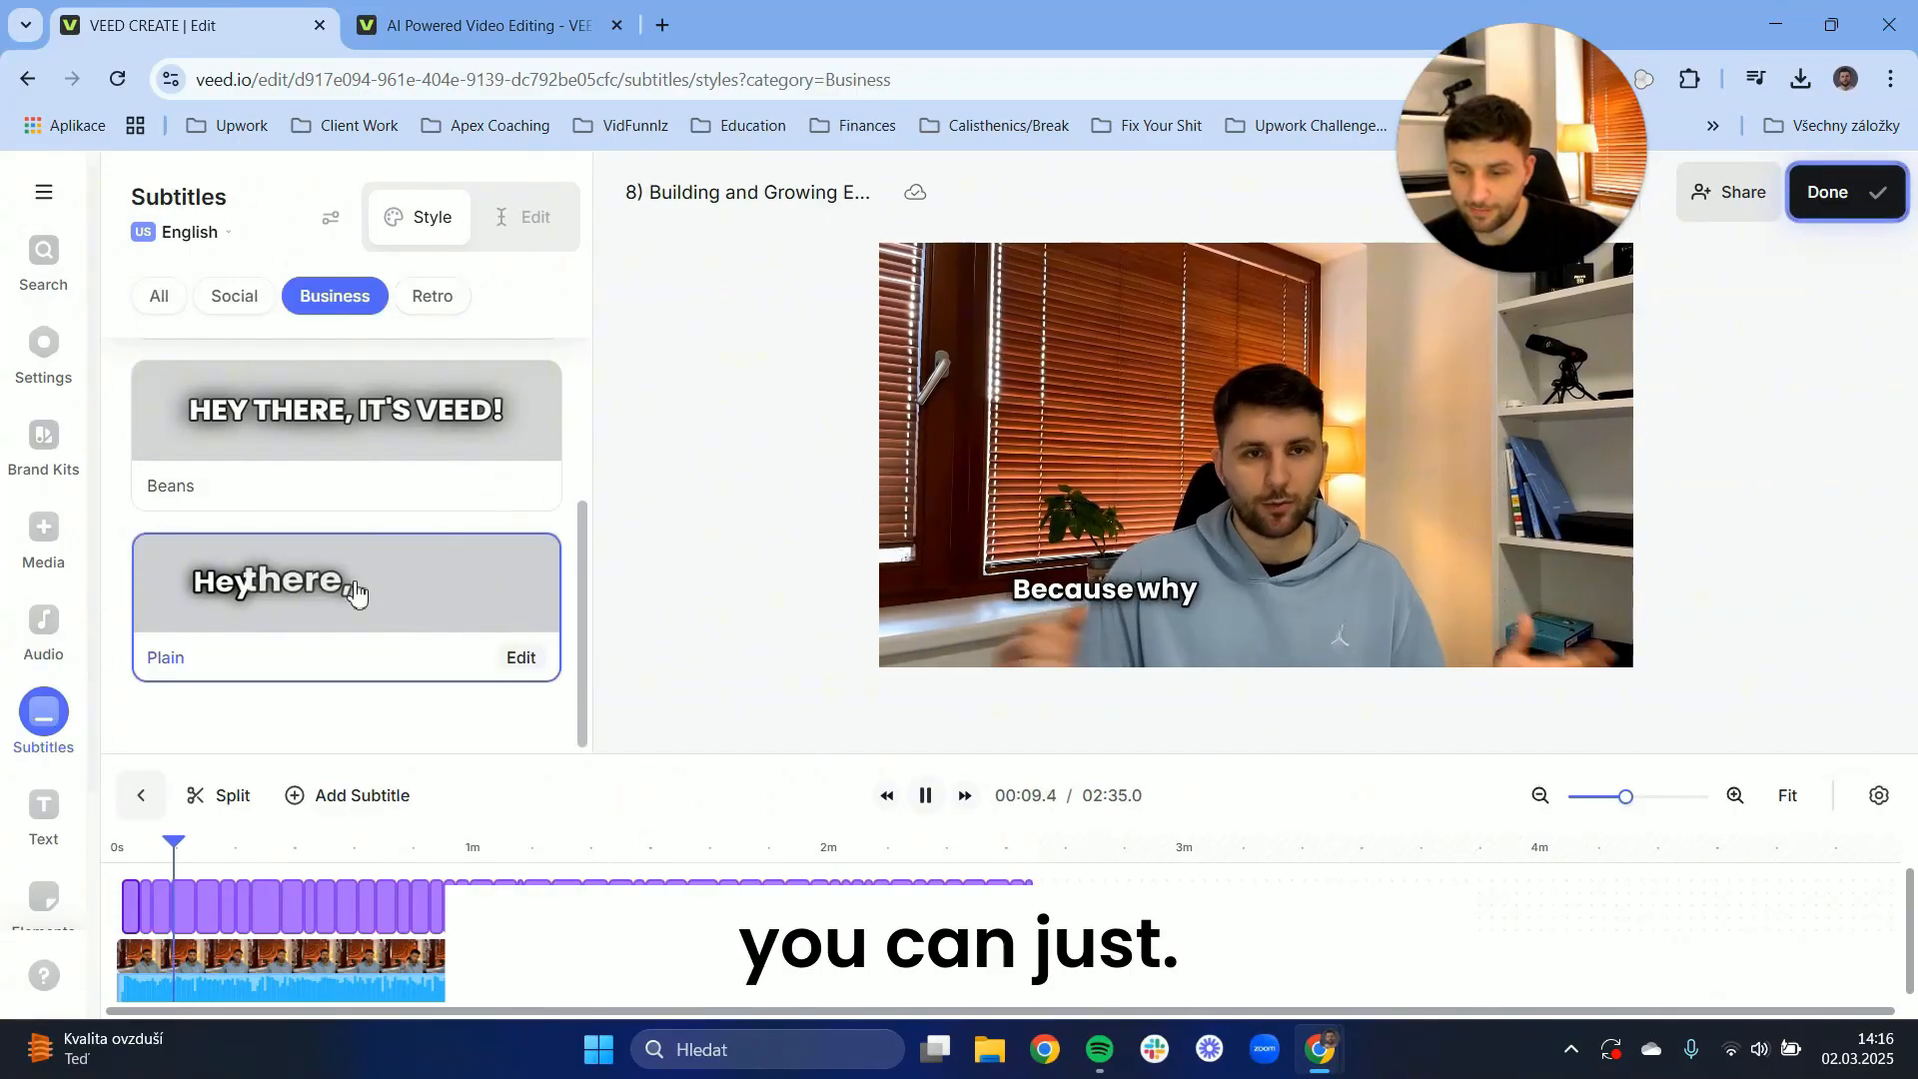
left_click(404, 428)
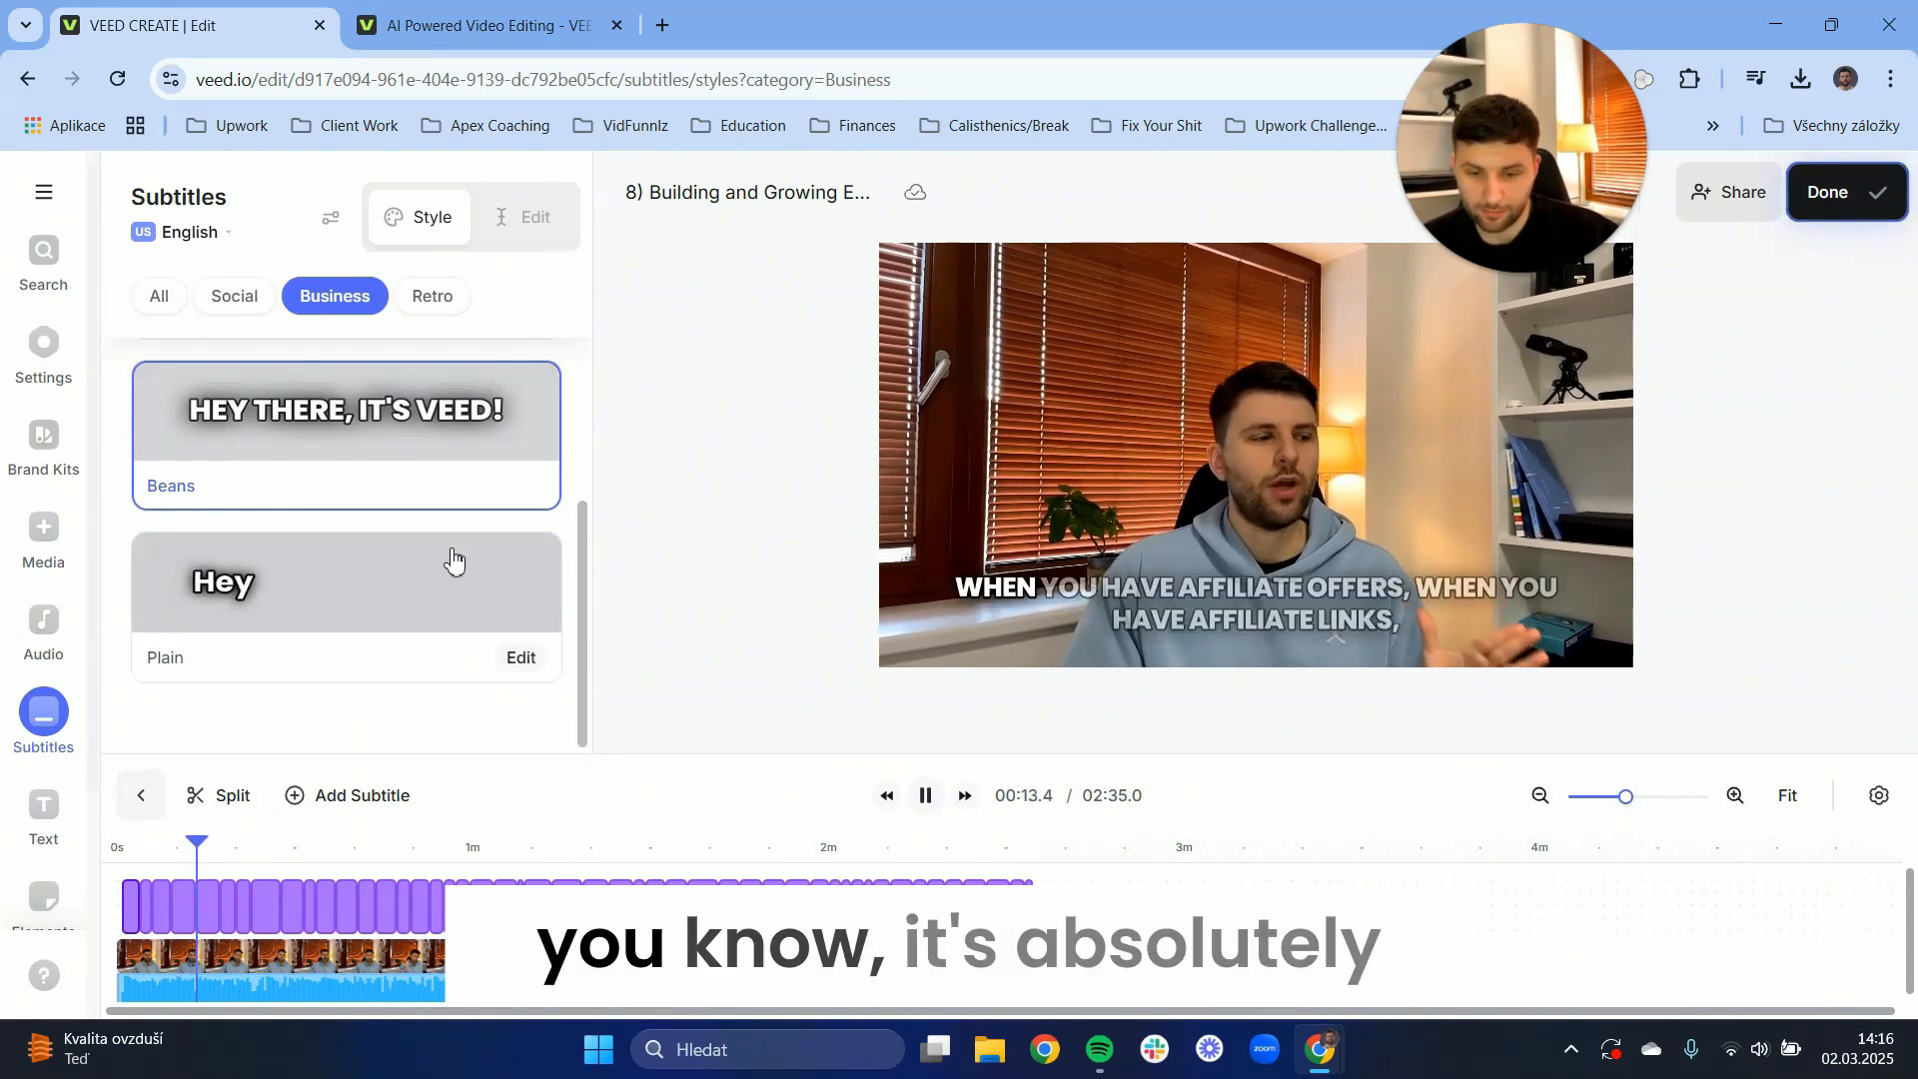
left_click(335, 582)
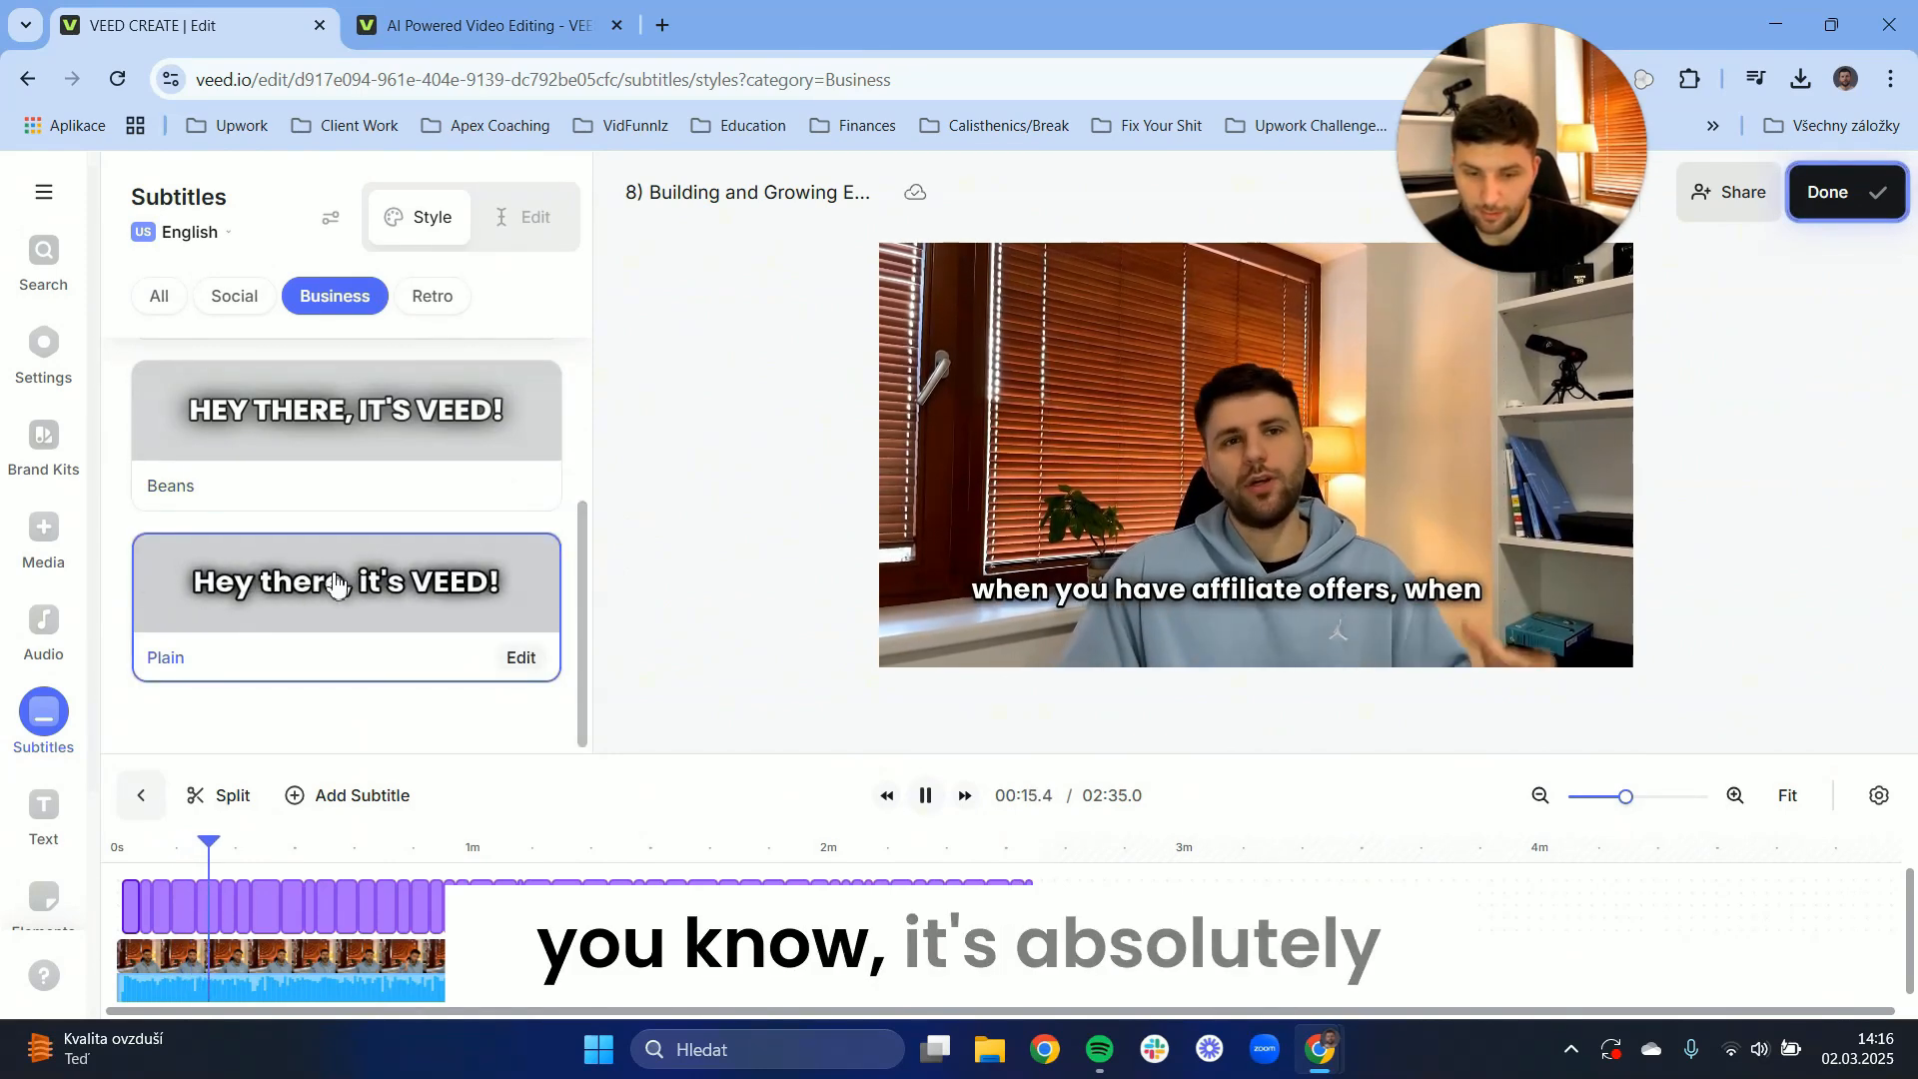
scroll(355, 492, "up", 10)
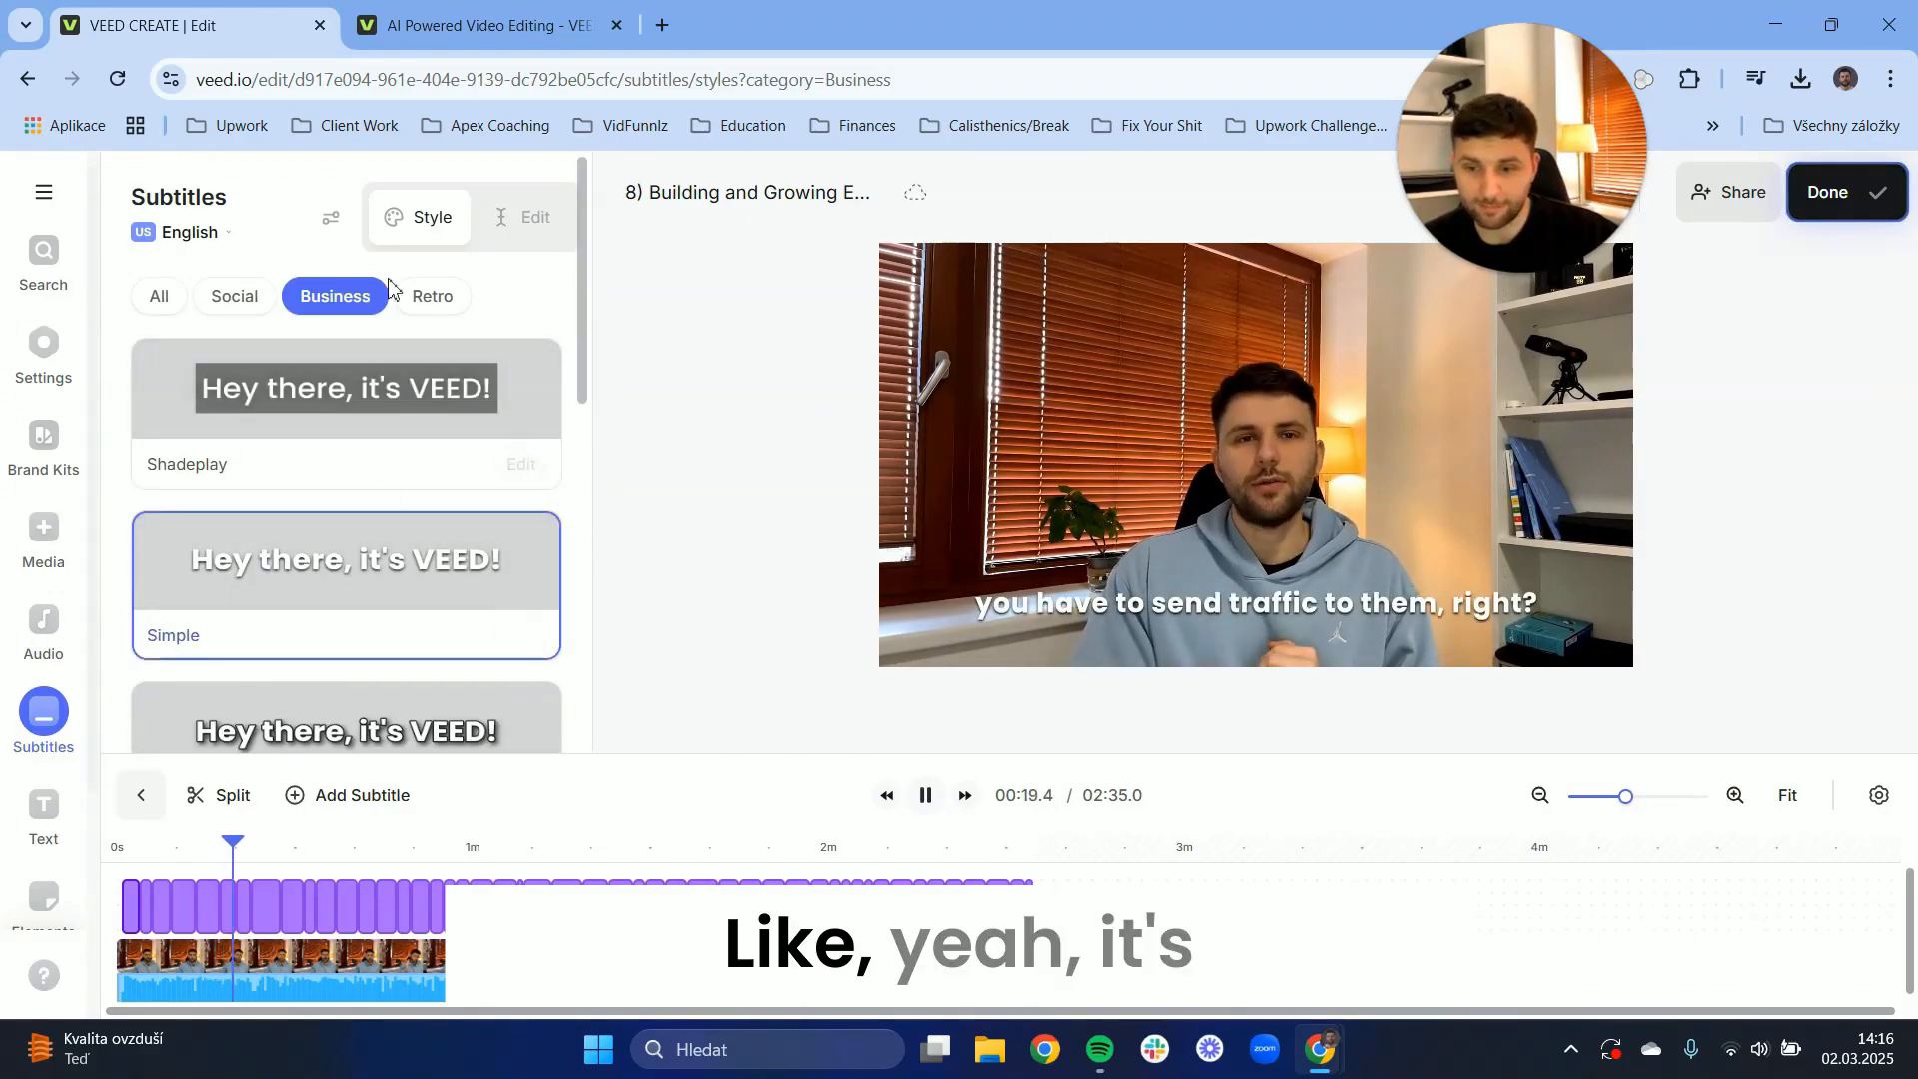
left_click(430, 294)
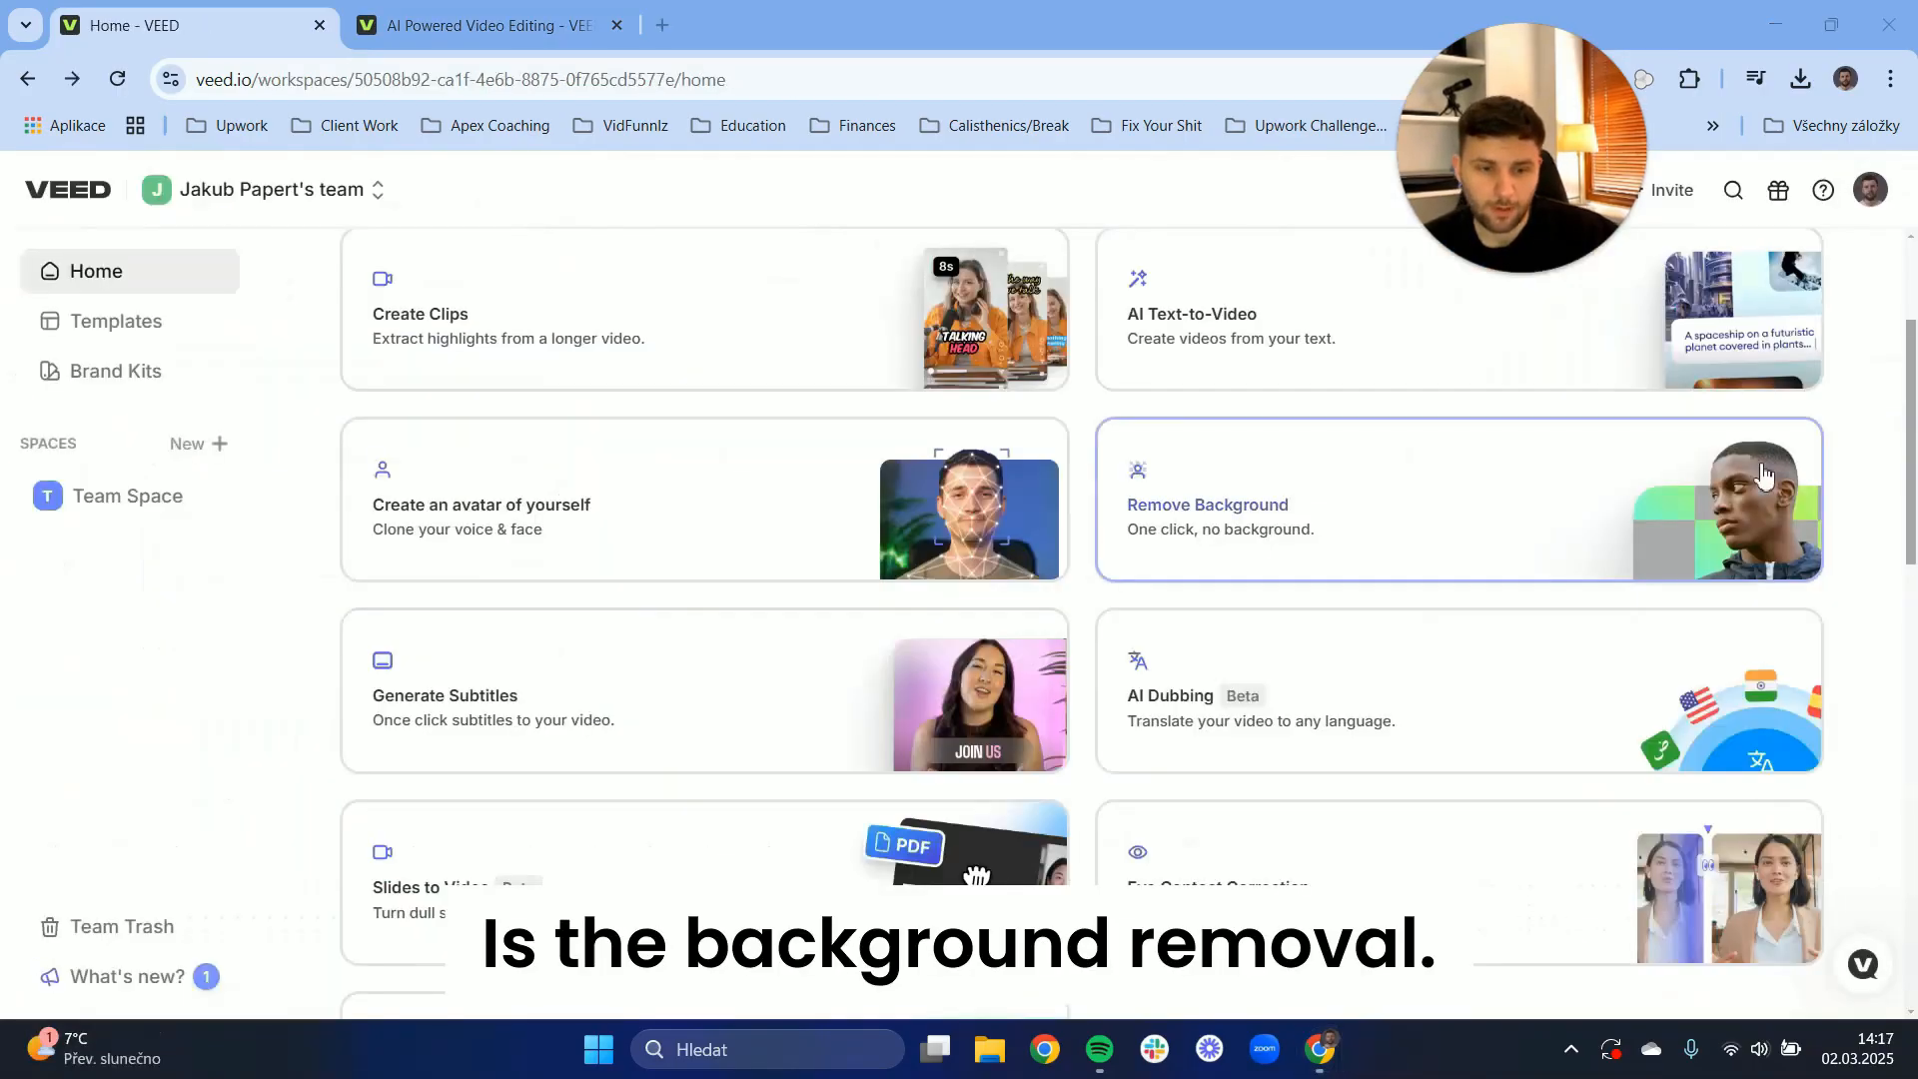
Start a Remove Background project from the workspace home and upload the video "8) Building and Growing Email Lists"
left_click(1761, 478)
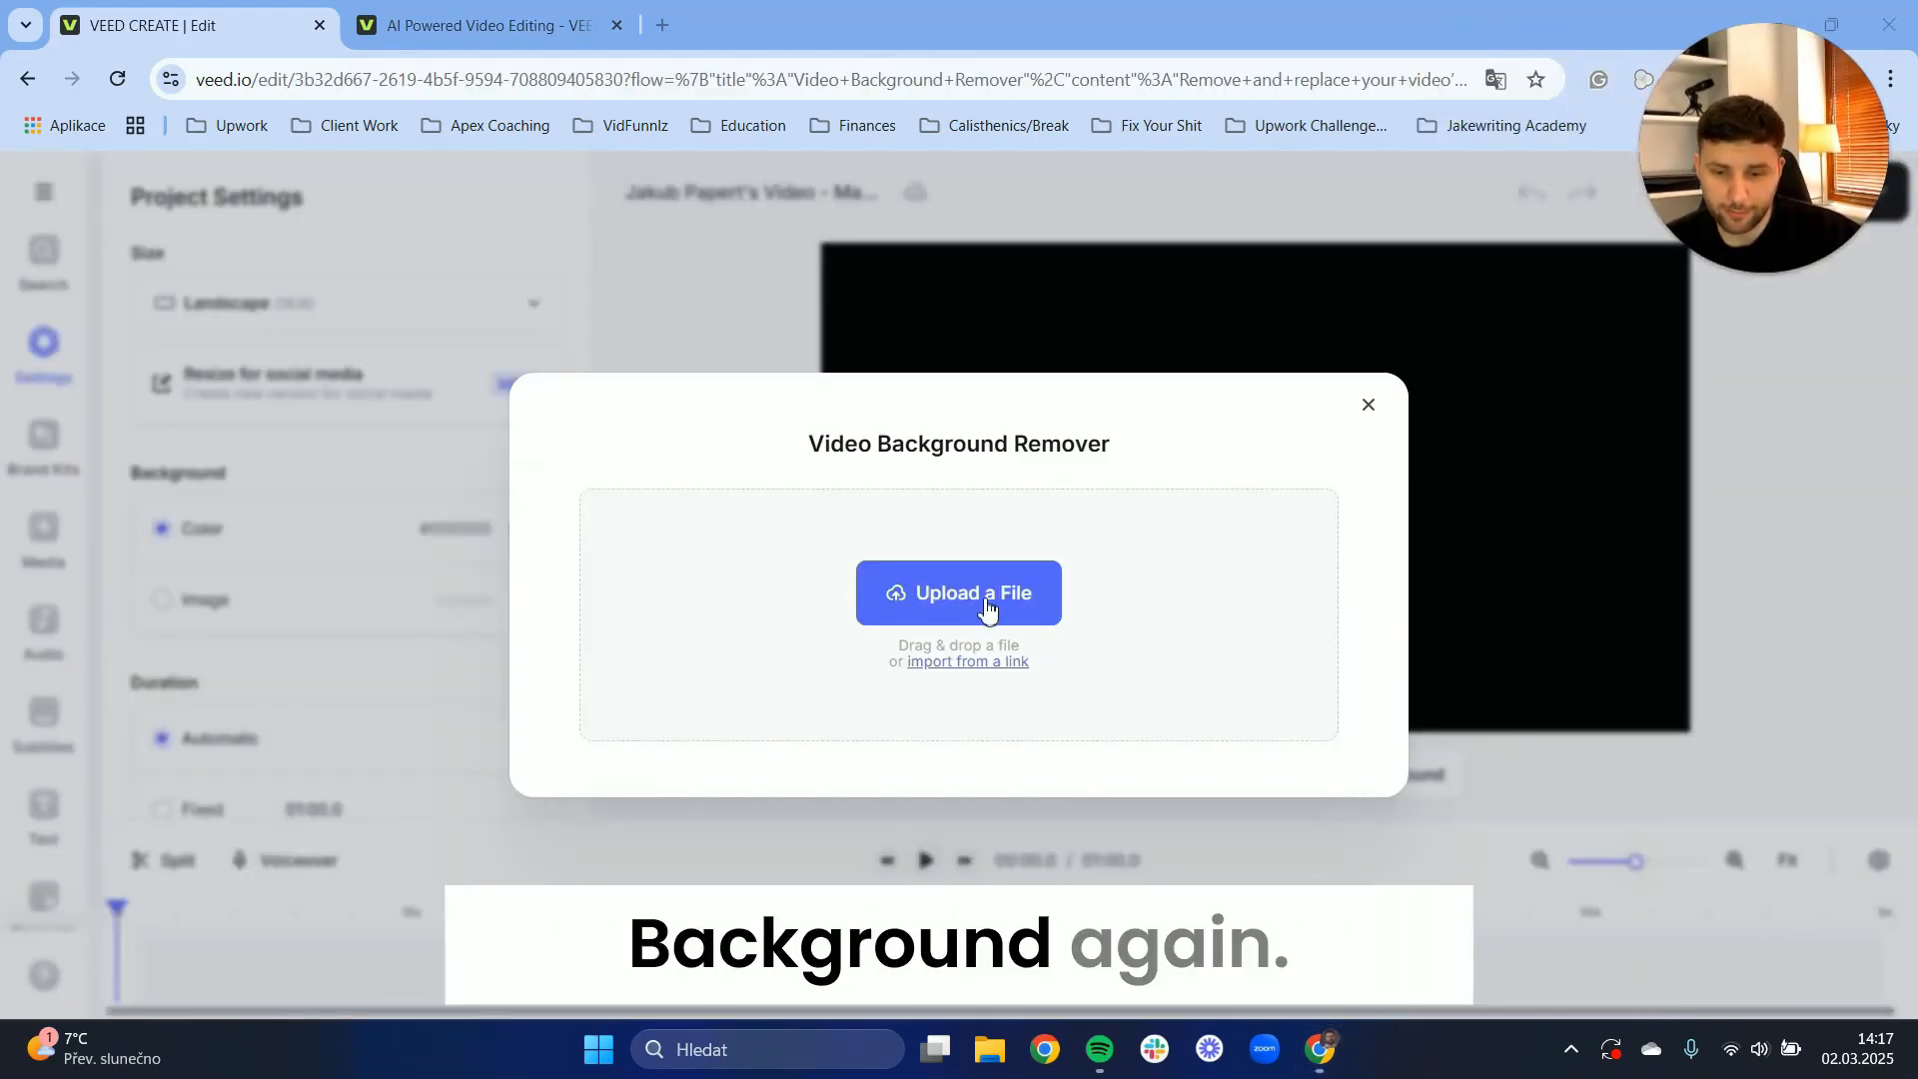
left_click(982, 605)
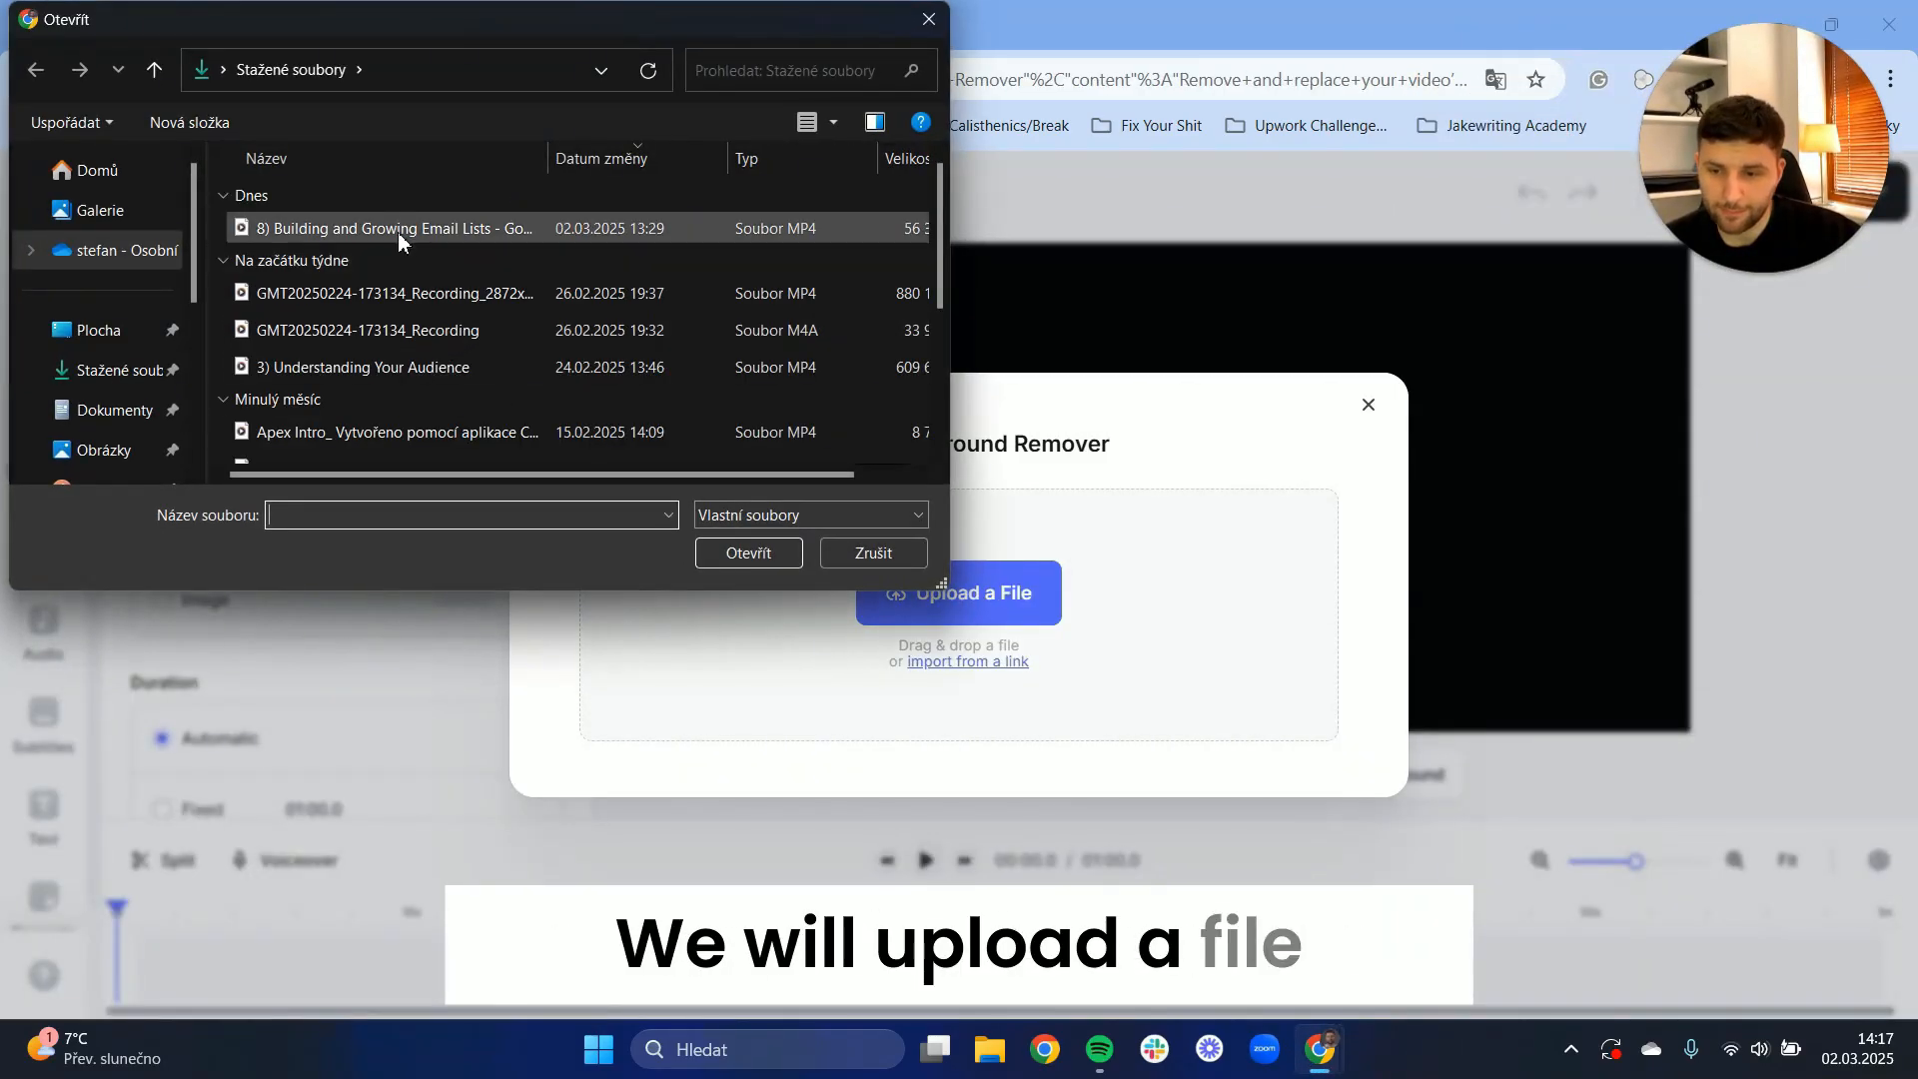
left_click(750, 553)
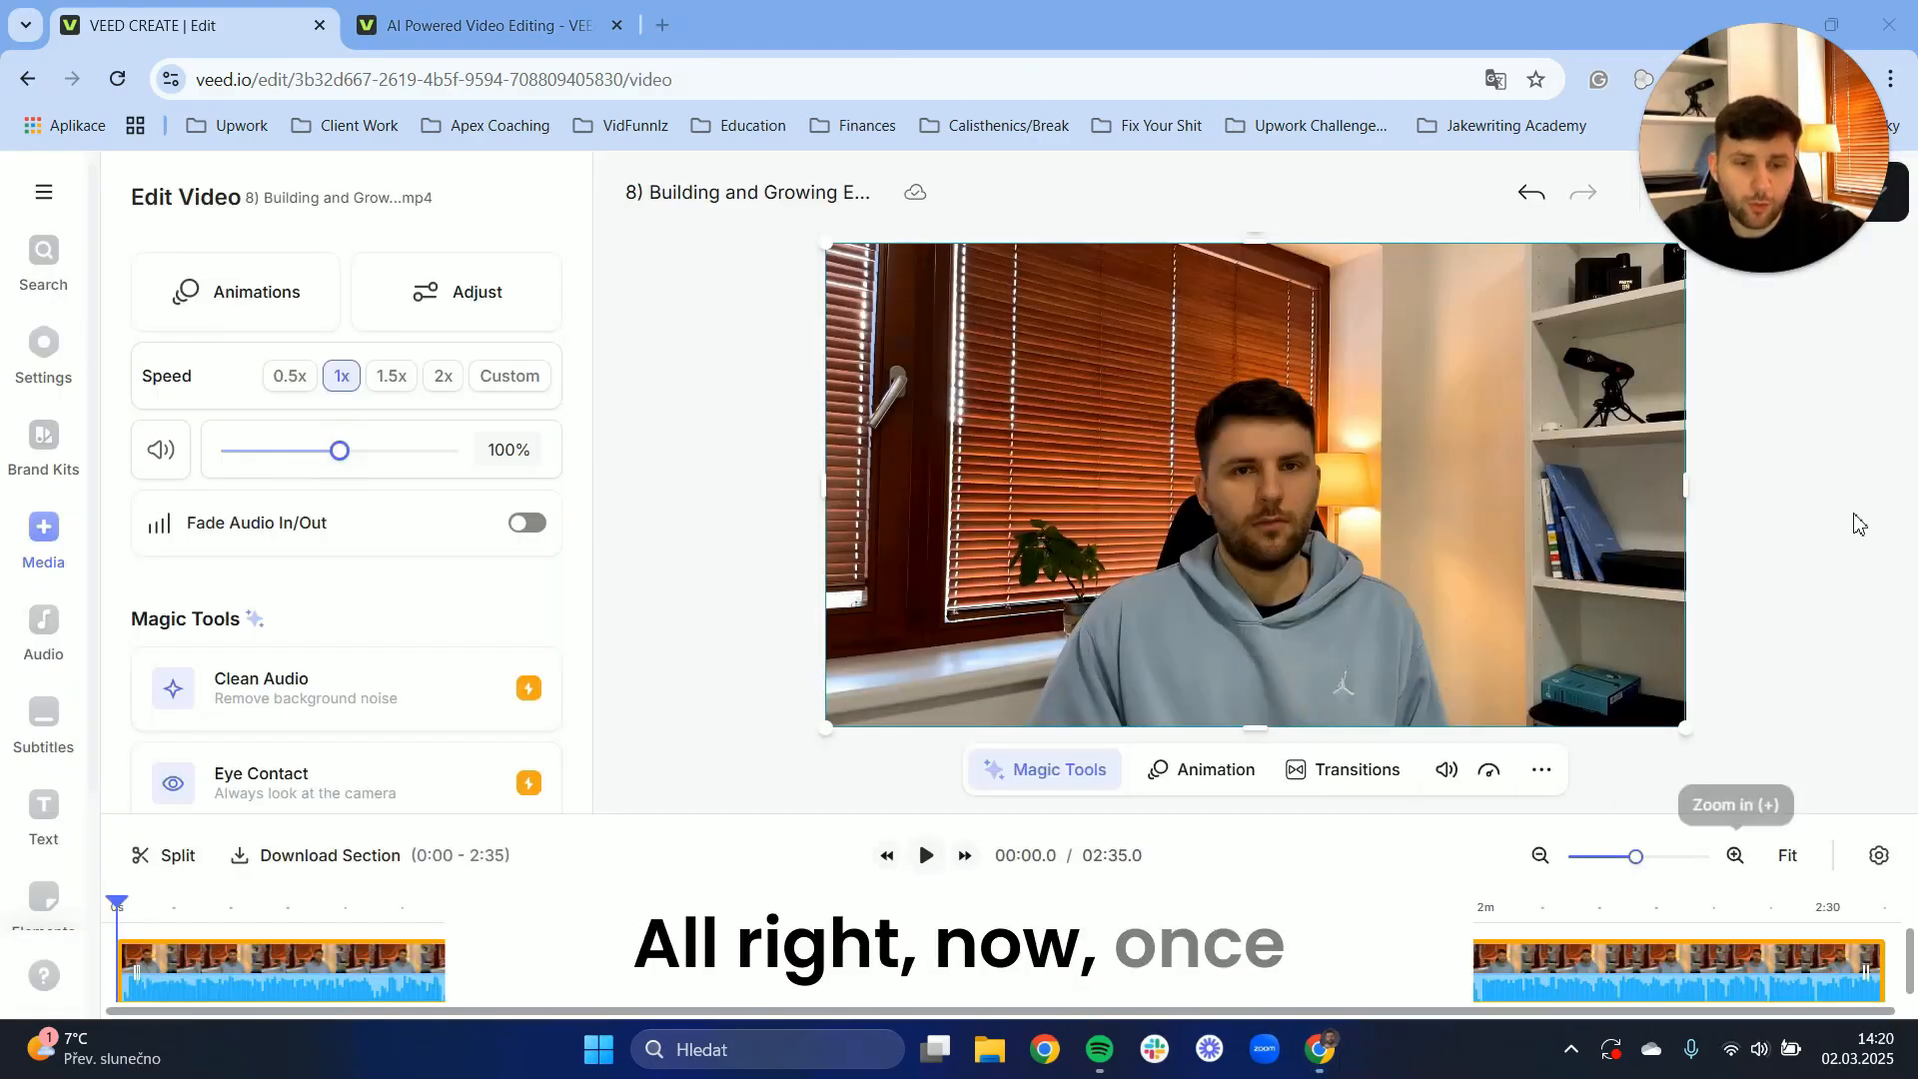
Apply the Remove Background magic tool to the uploaded video clip
left_click(1048, 780)
scroll(1121, 513, "down", 2)
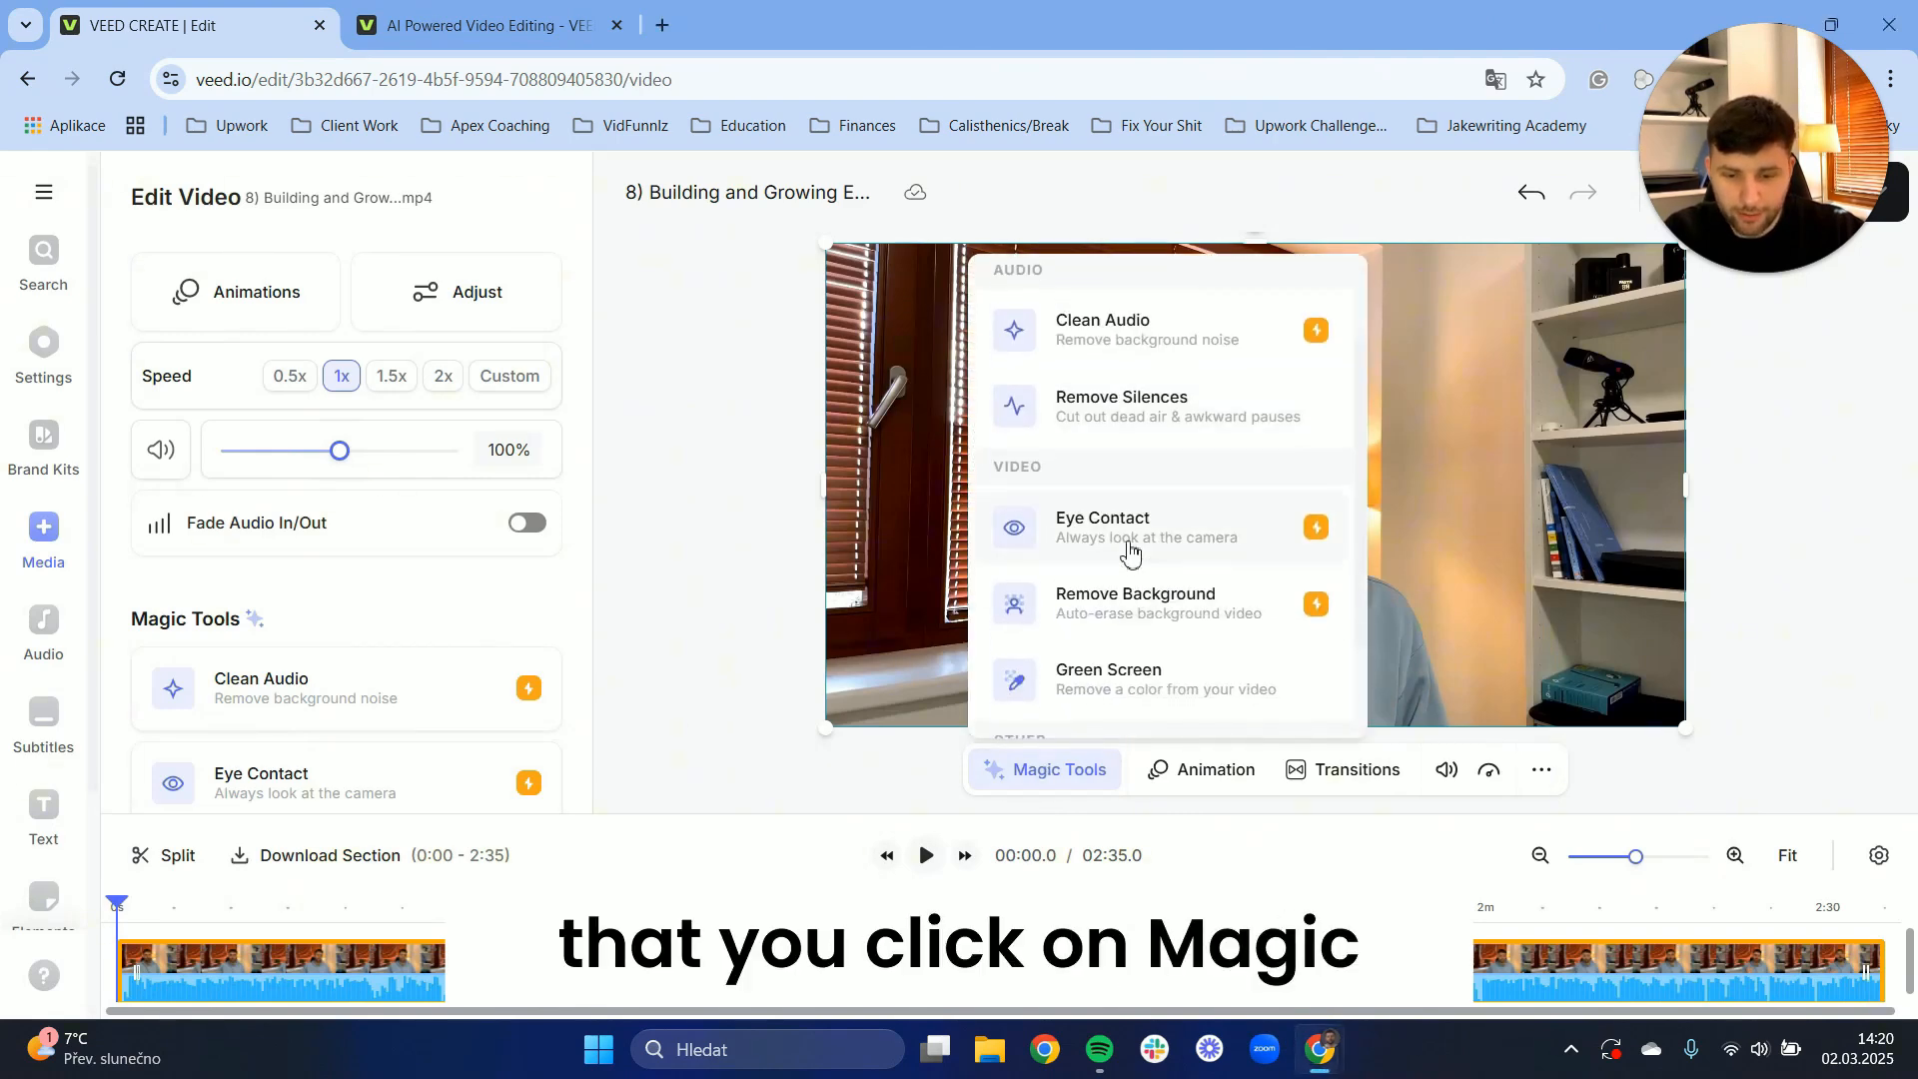
left_click(1222, 596)
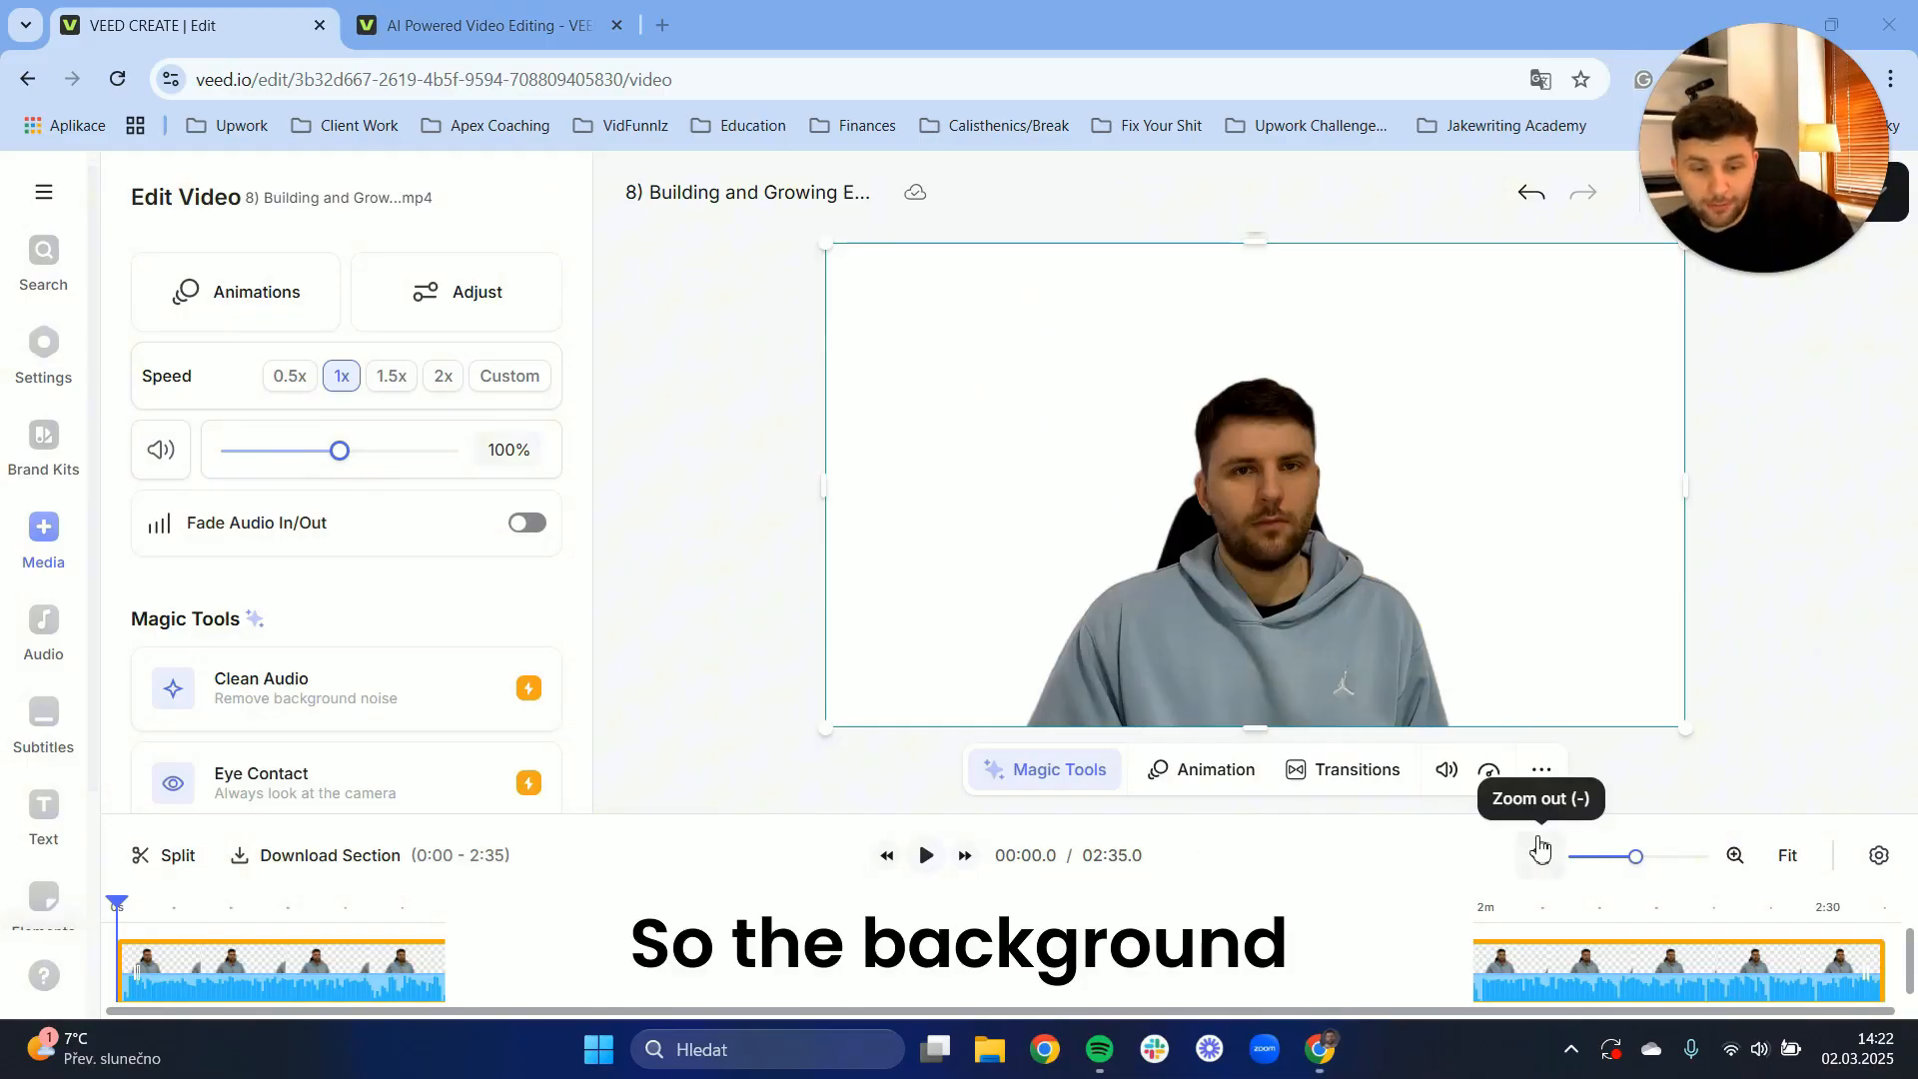
Set the clip's volume to 0% and play the video at different points to check the background removal
left_click(1459, 774)
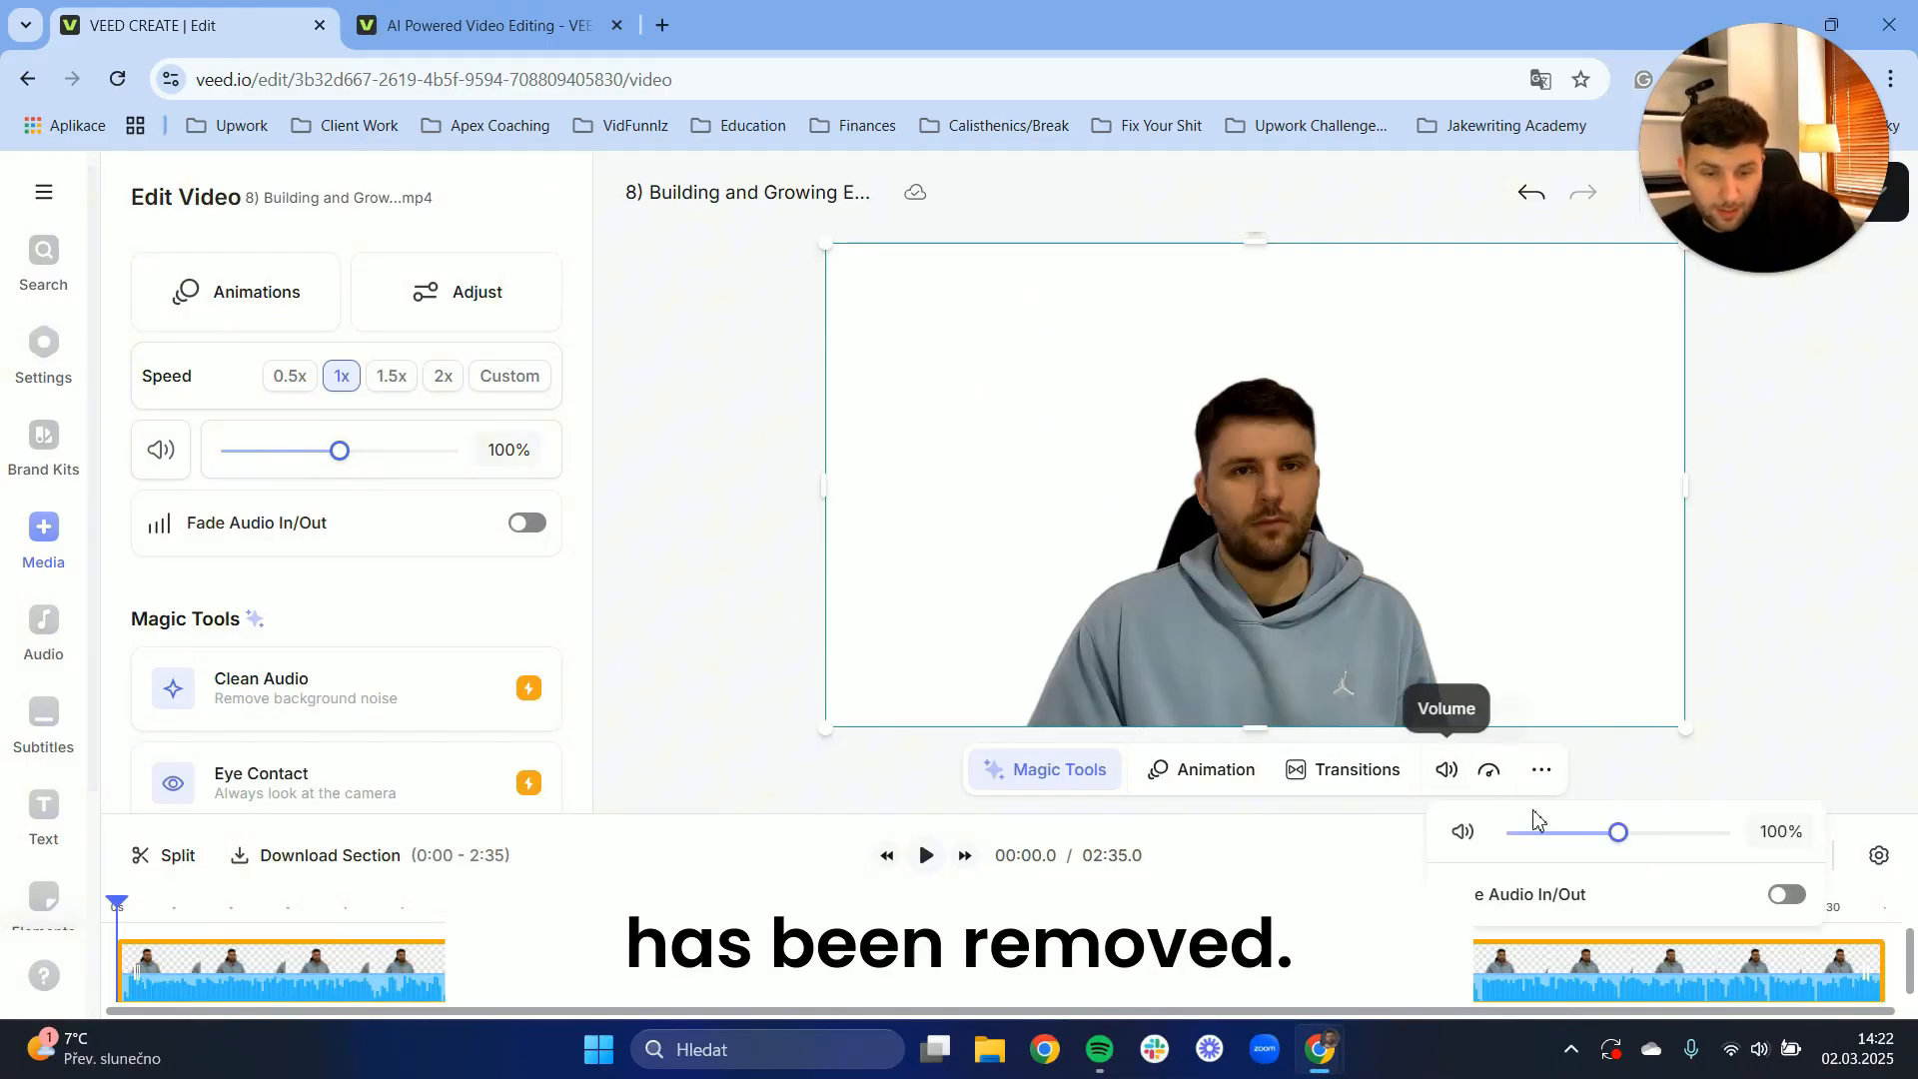
left_click(774, 577)
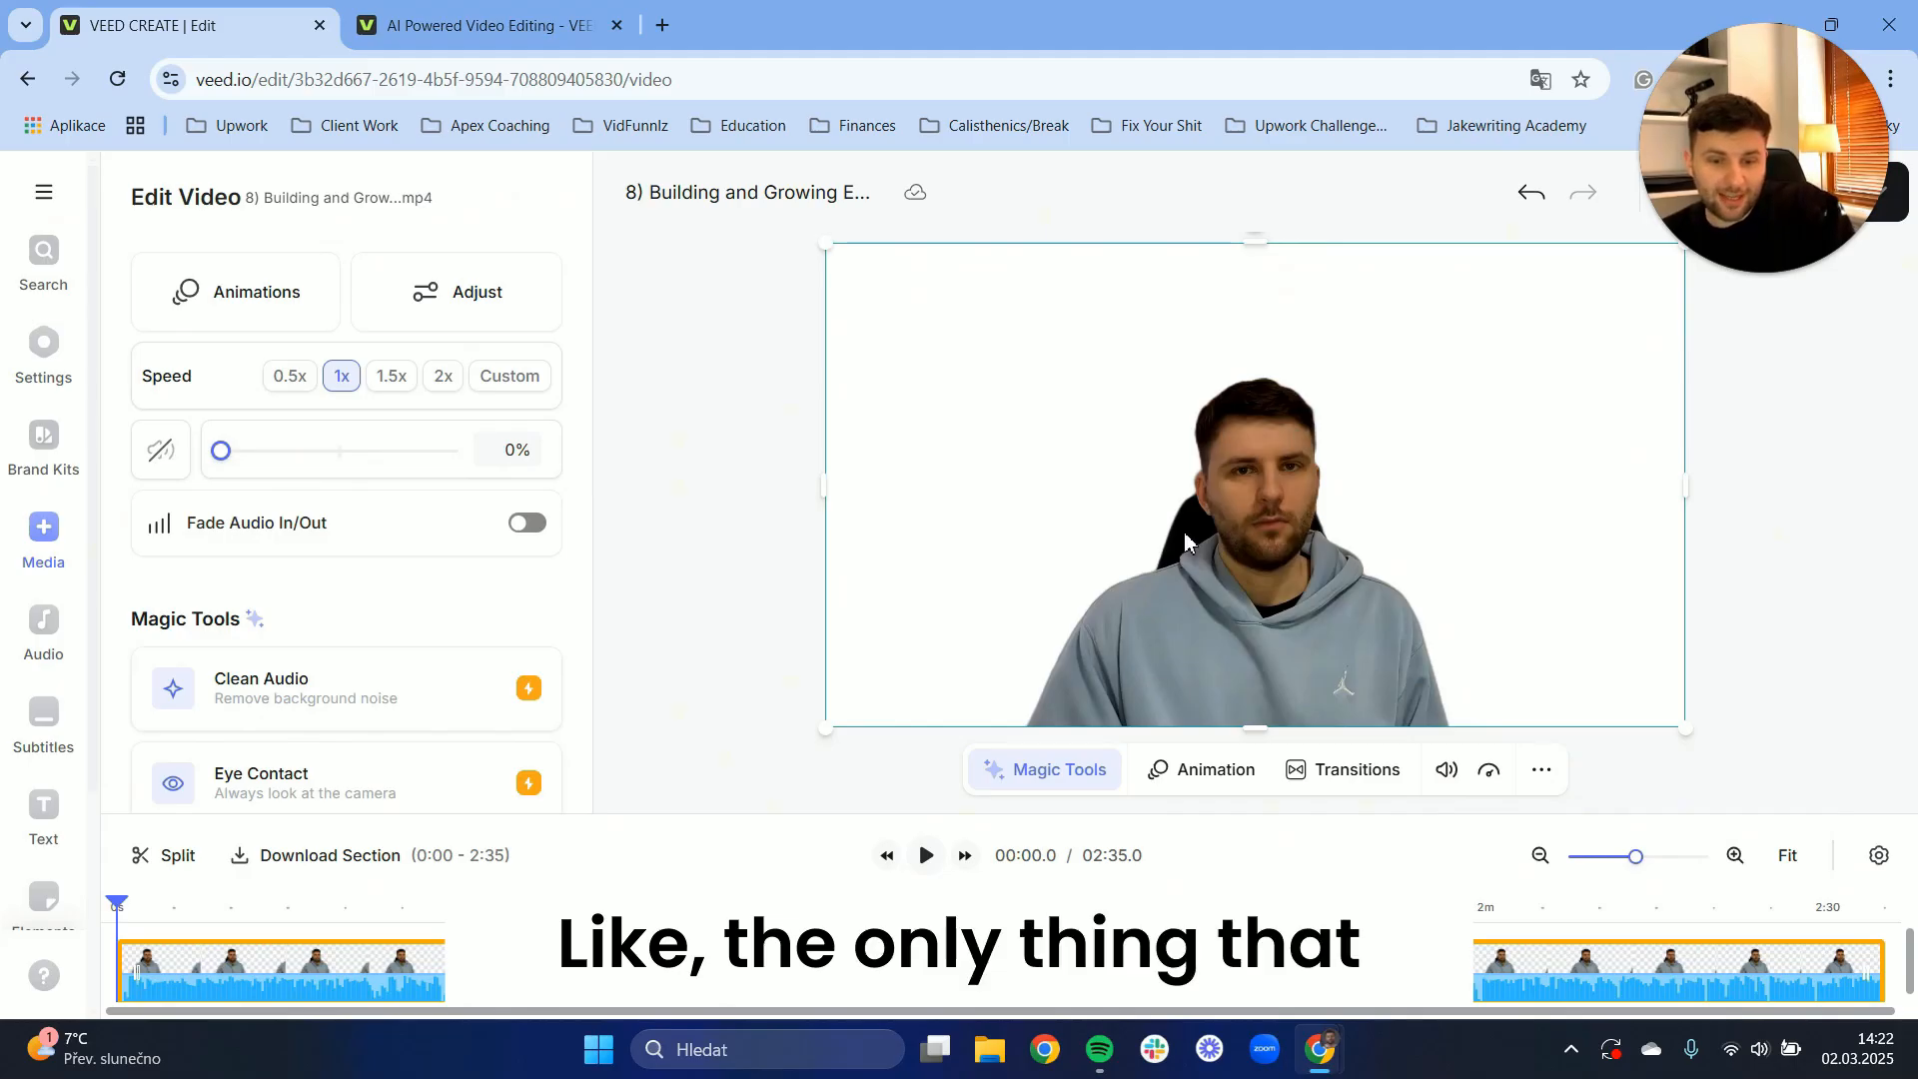
left_click(926, 857)
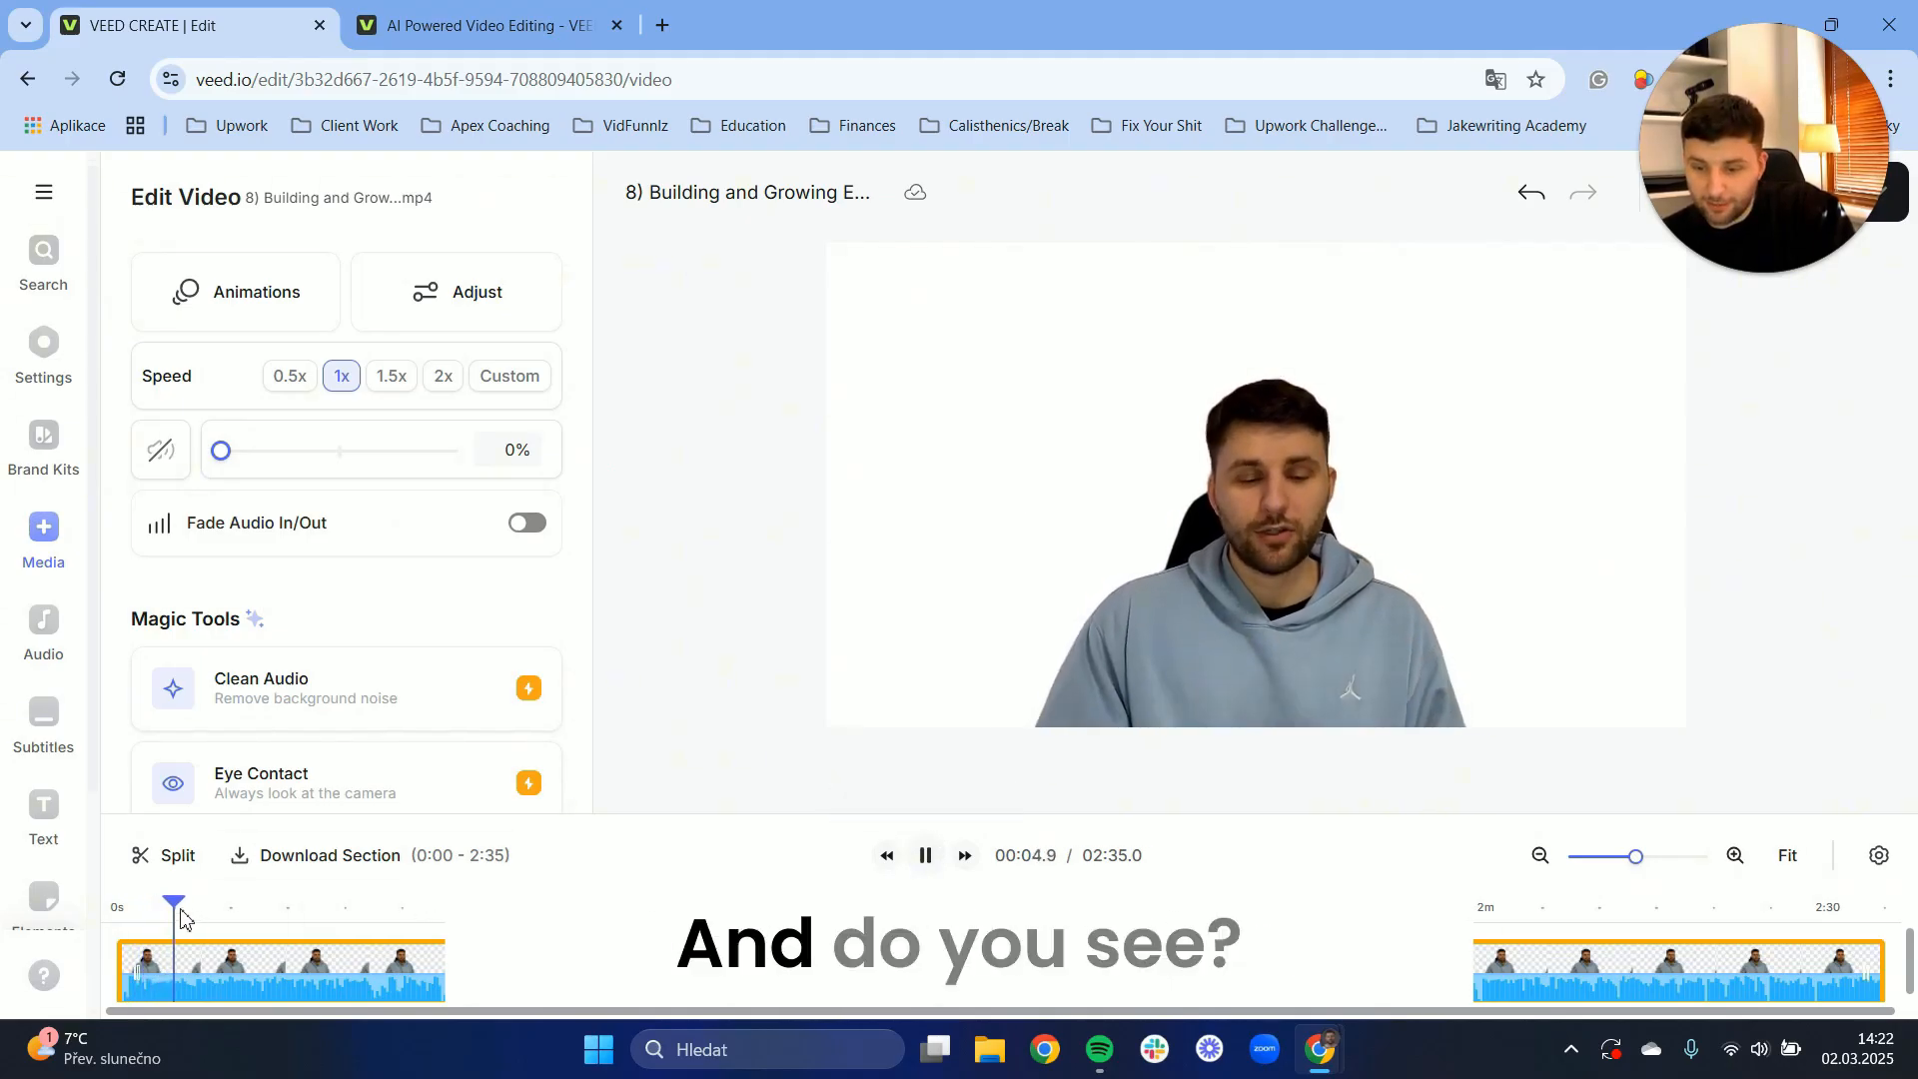
left_click_drag(176, 909, 431, 914)
left_click(926, 855)
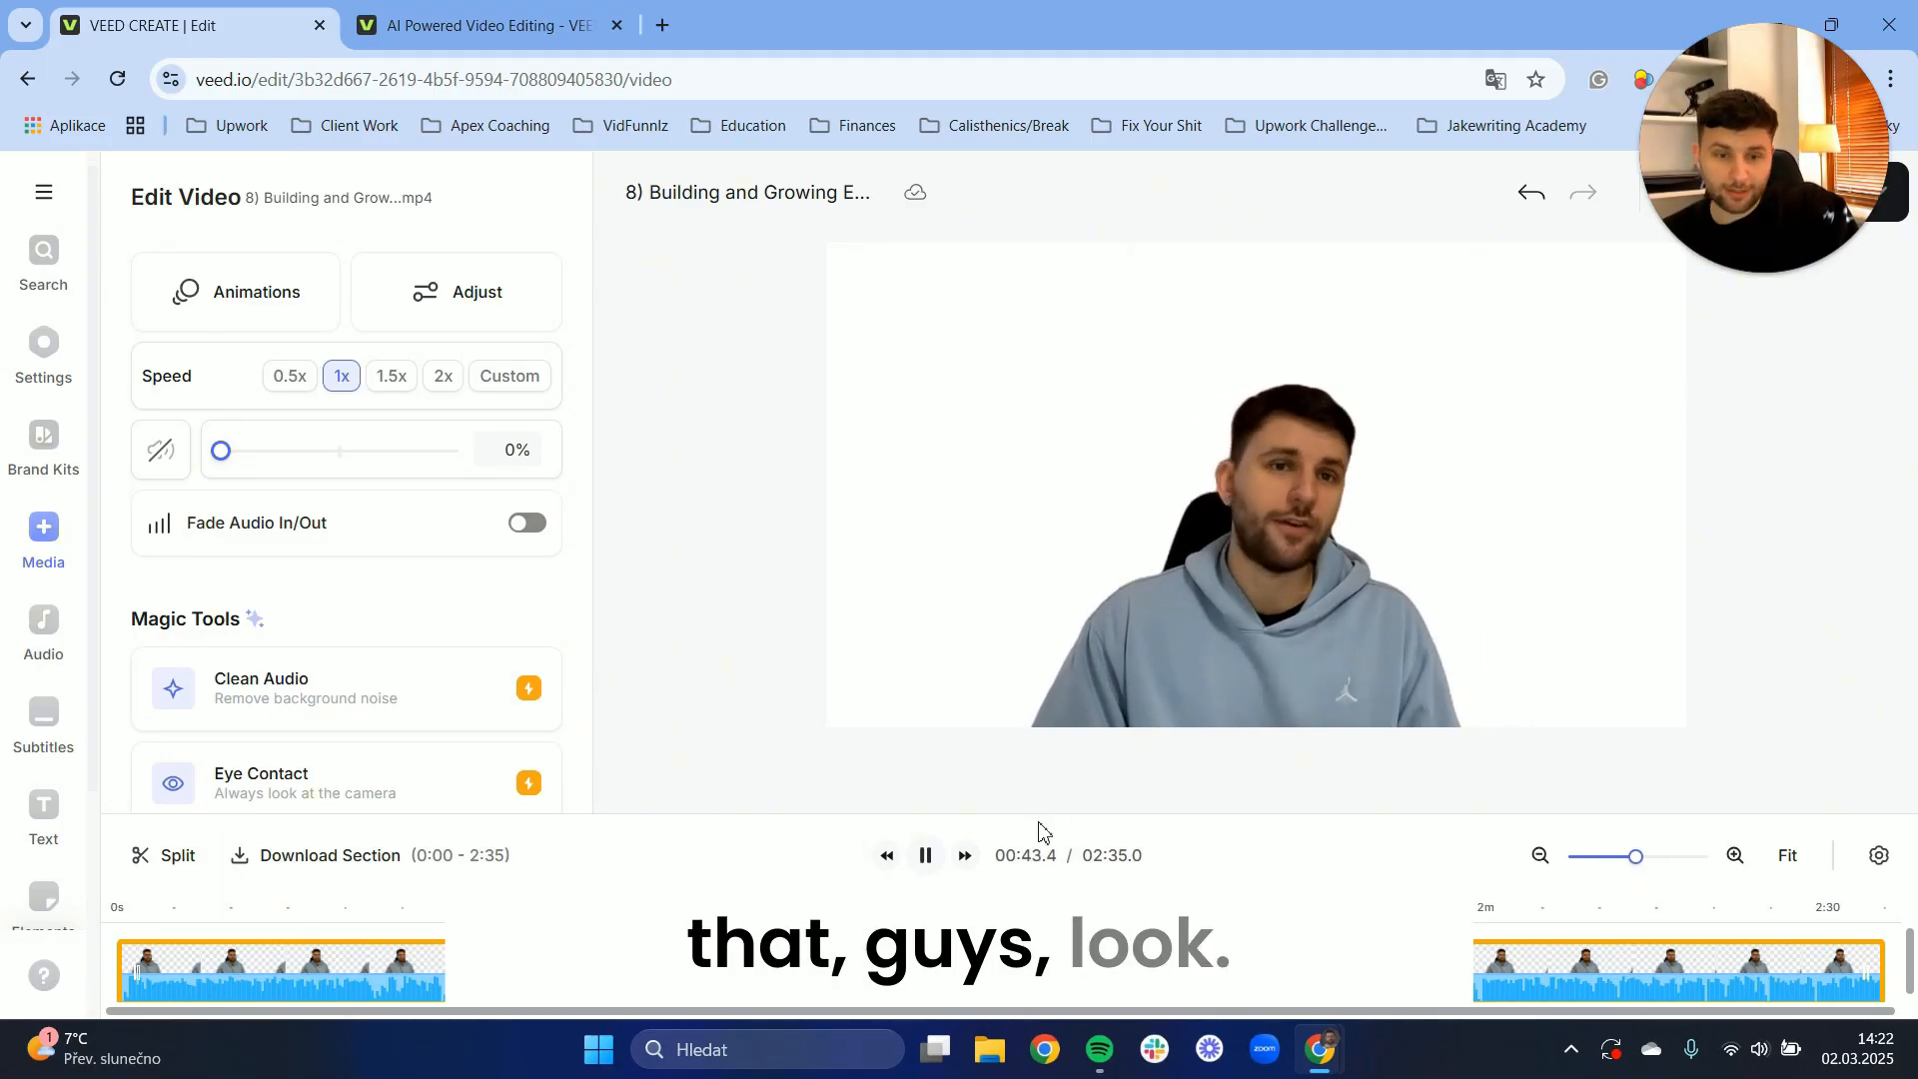
left_click(926, 857)
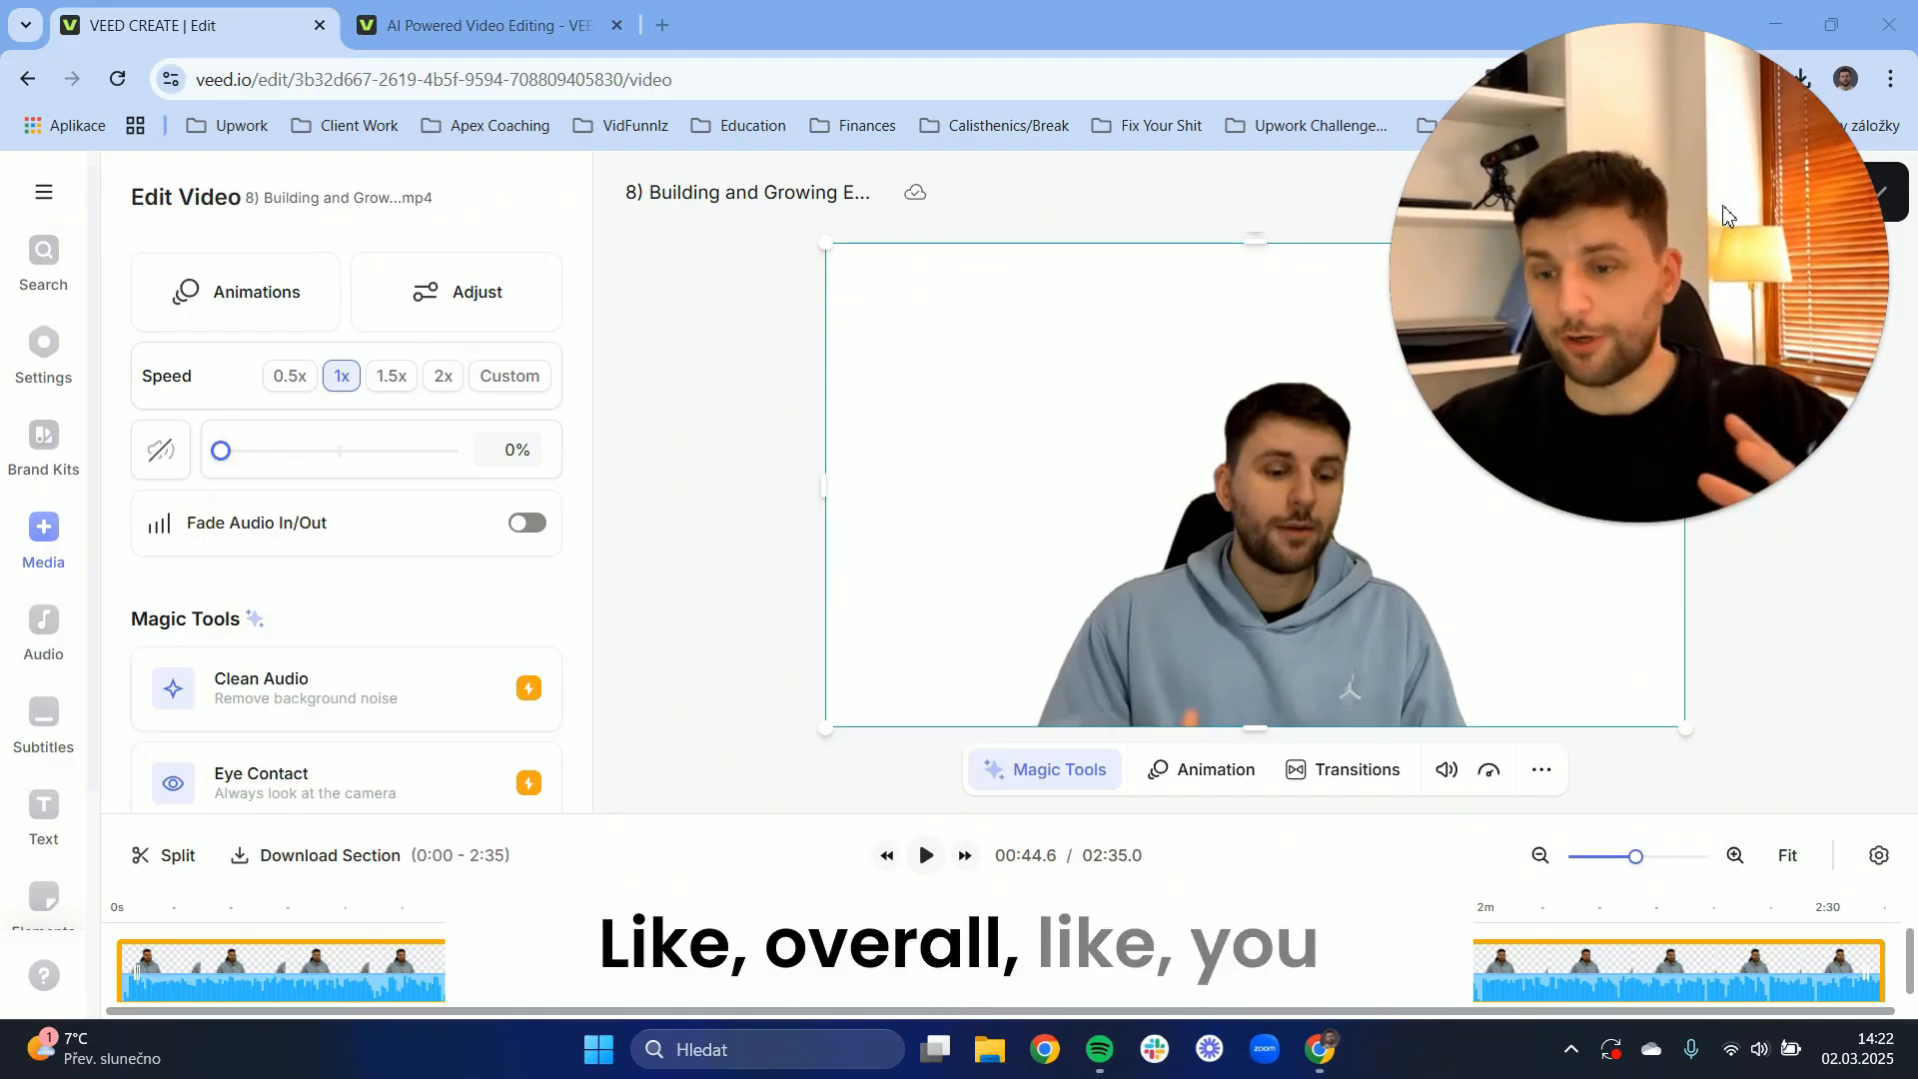
Return to VEED's AI Powered Video Editing page and review its AI tools, from Auto Subtitles to AI Music Generator
left_click(489, 25)
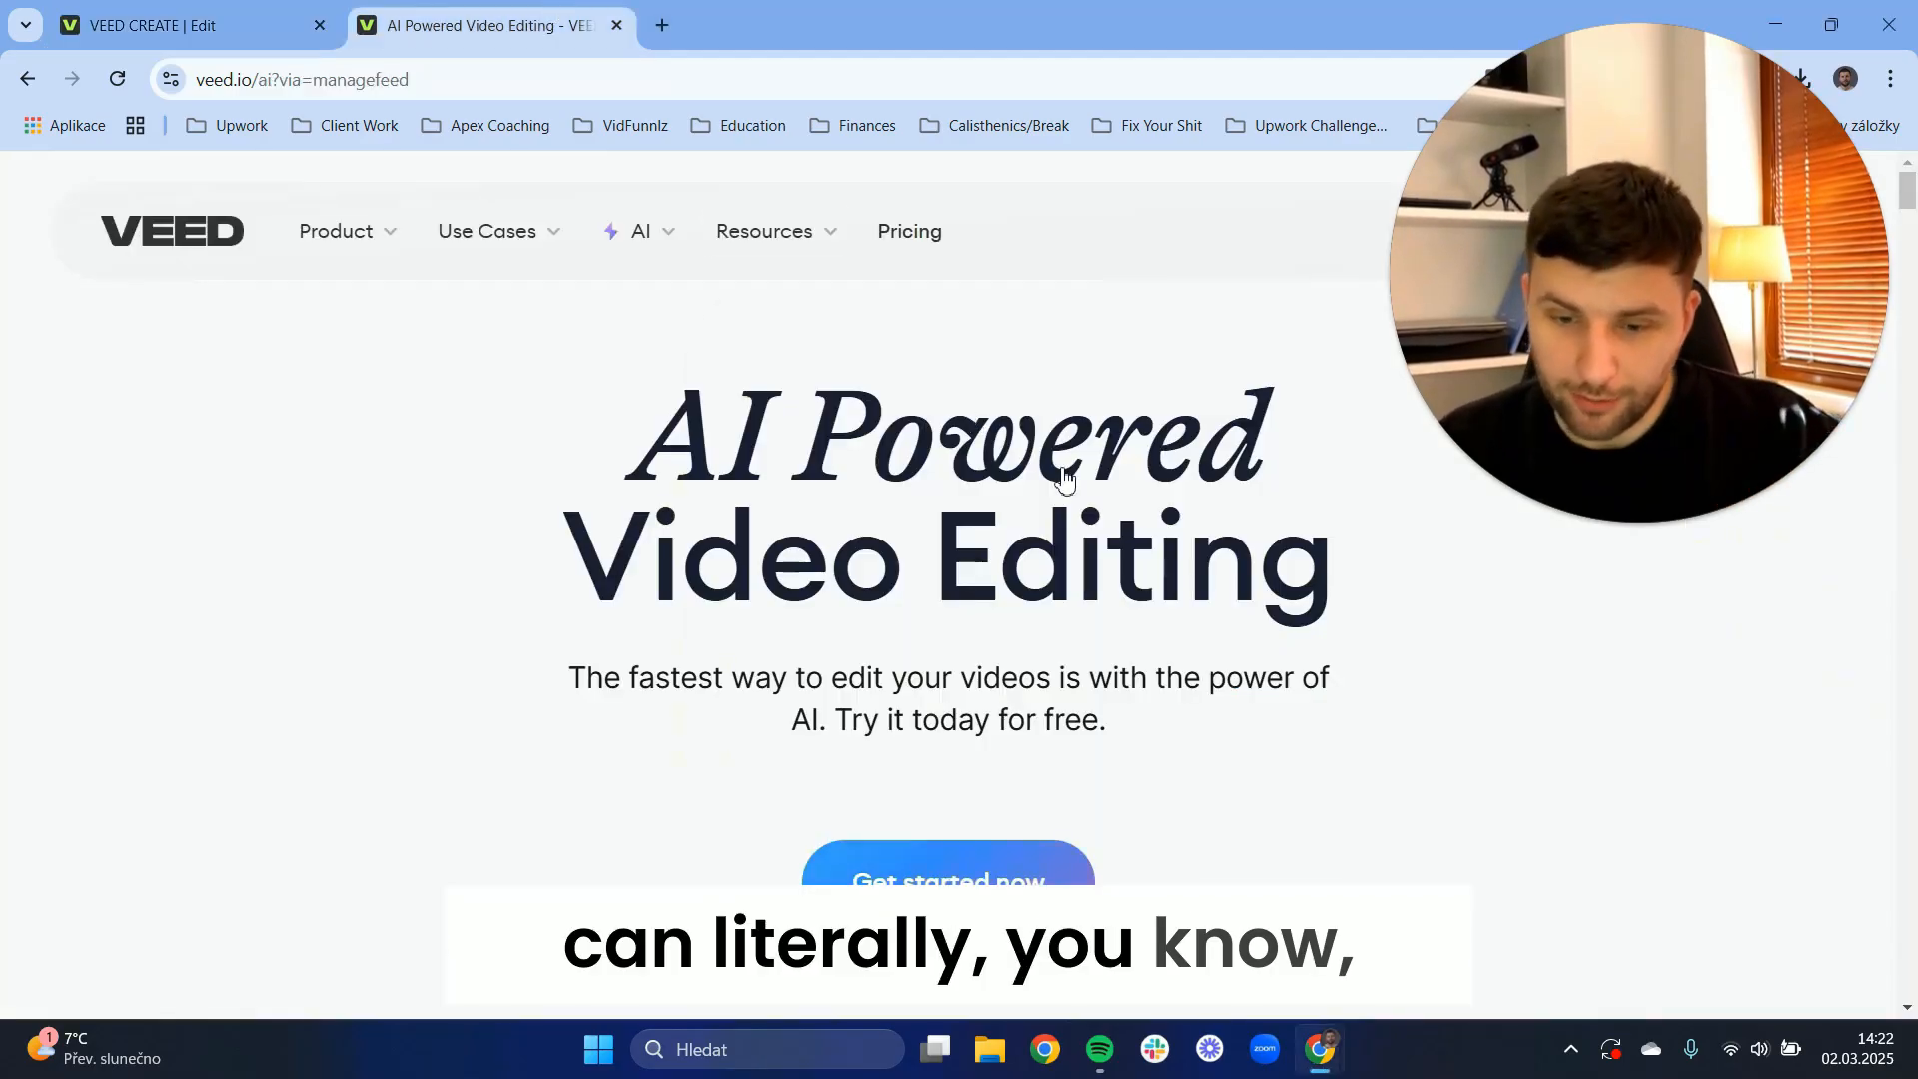
scroll(332, 526, "down", 5)
scroll(331, 526, "down", 10)
scroll(1237, 596, "up", 9)
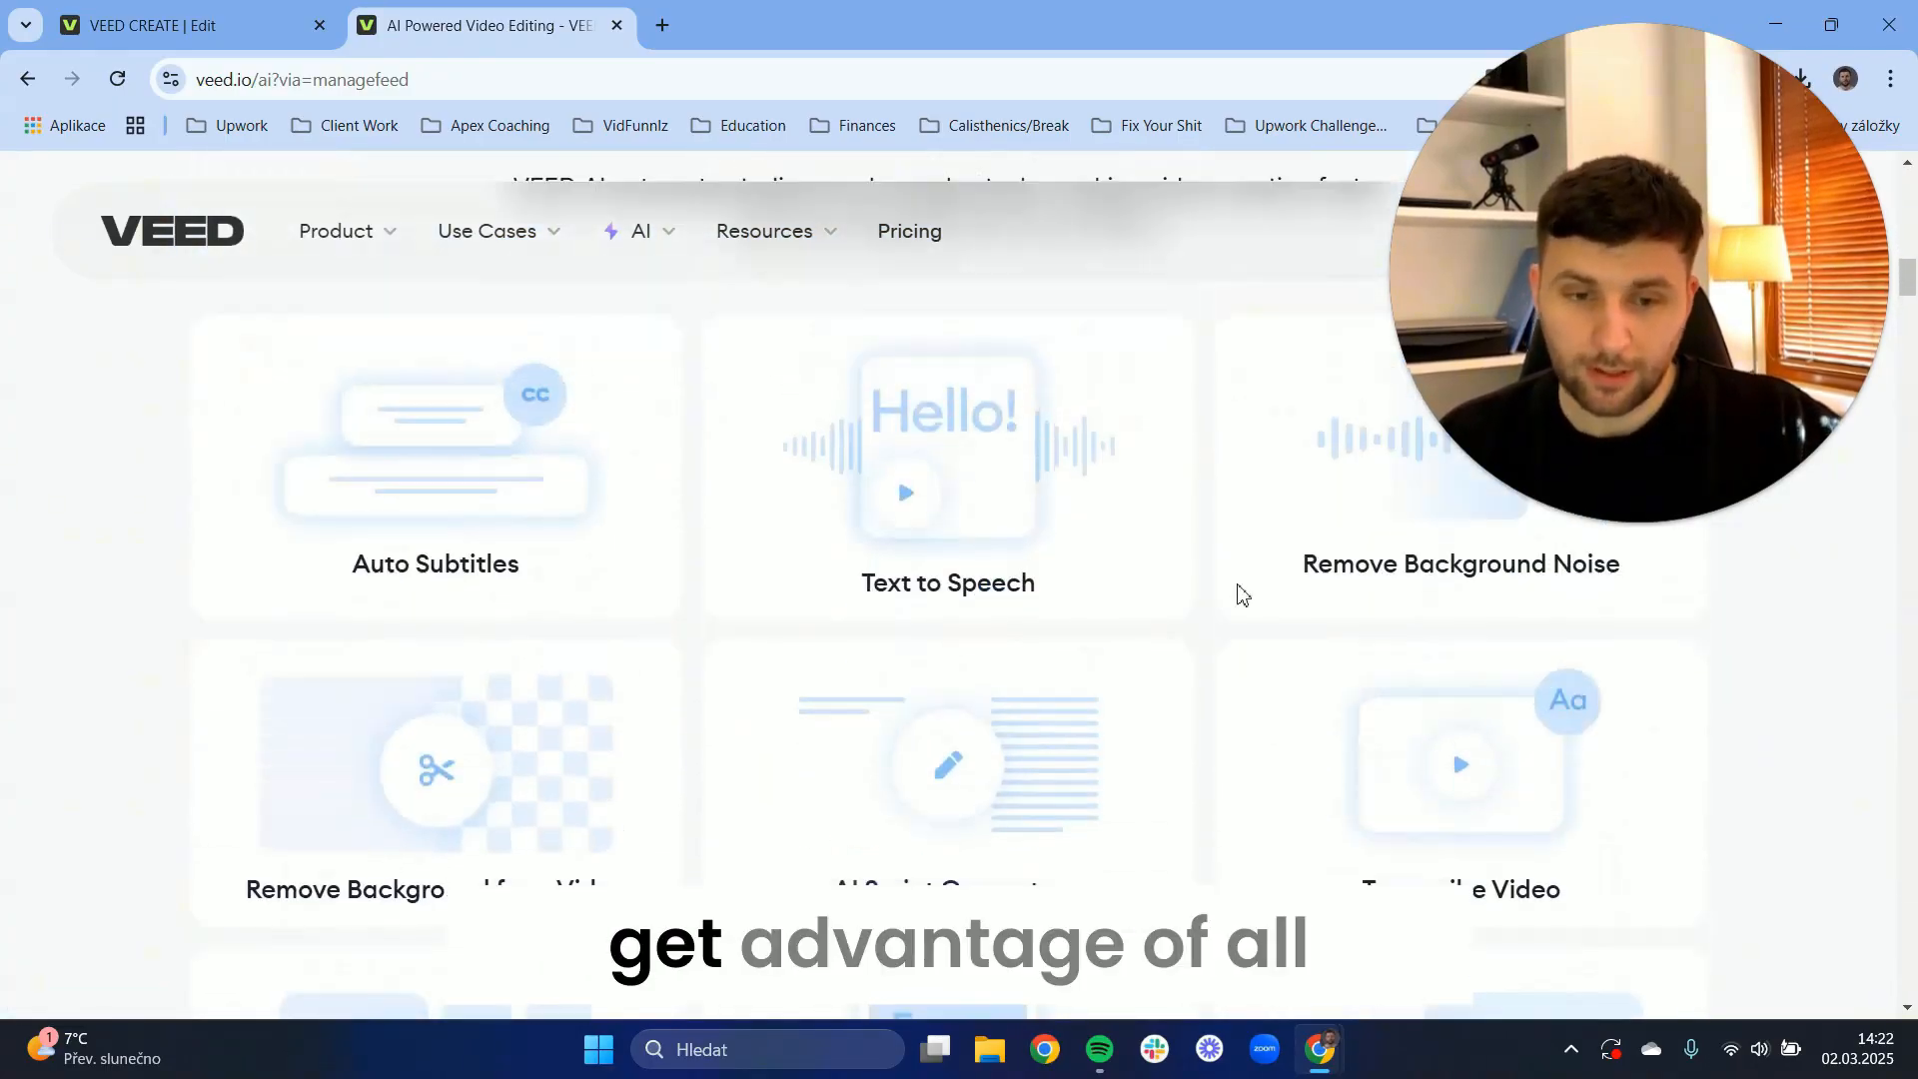
scroll(950, 729, "down", 5)
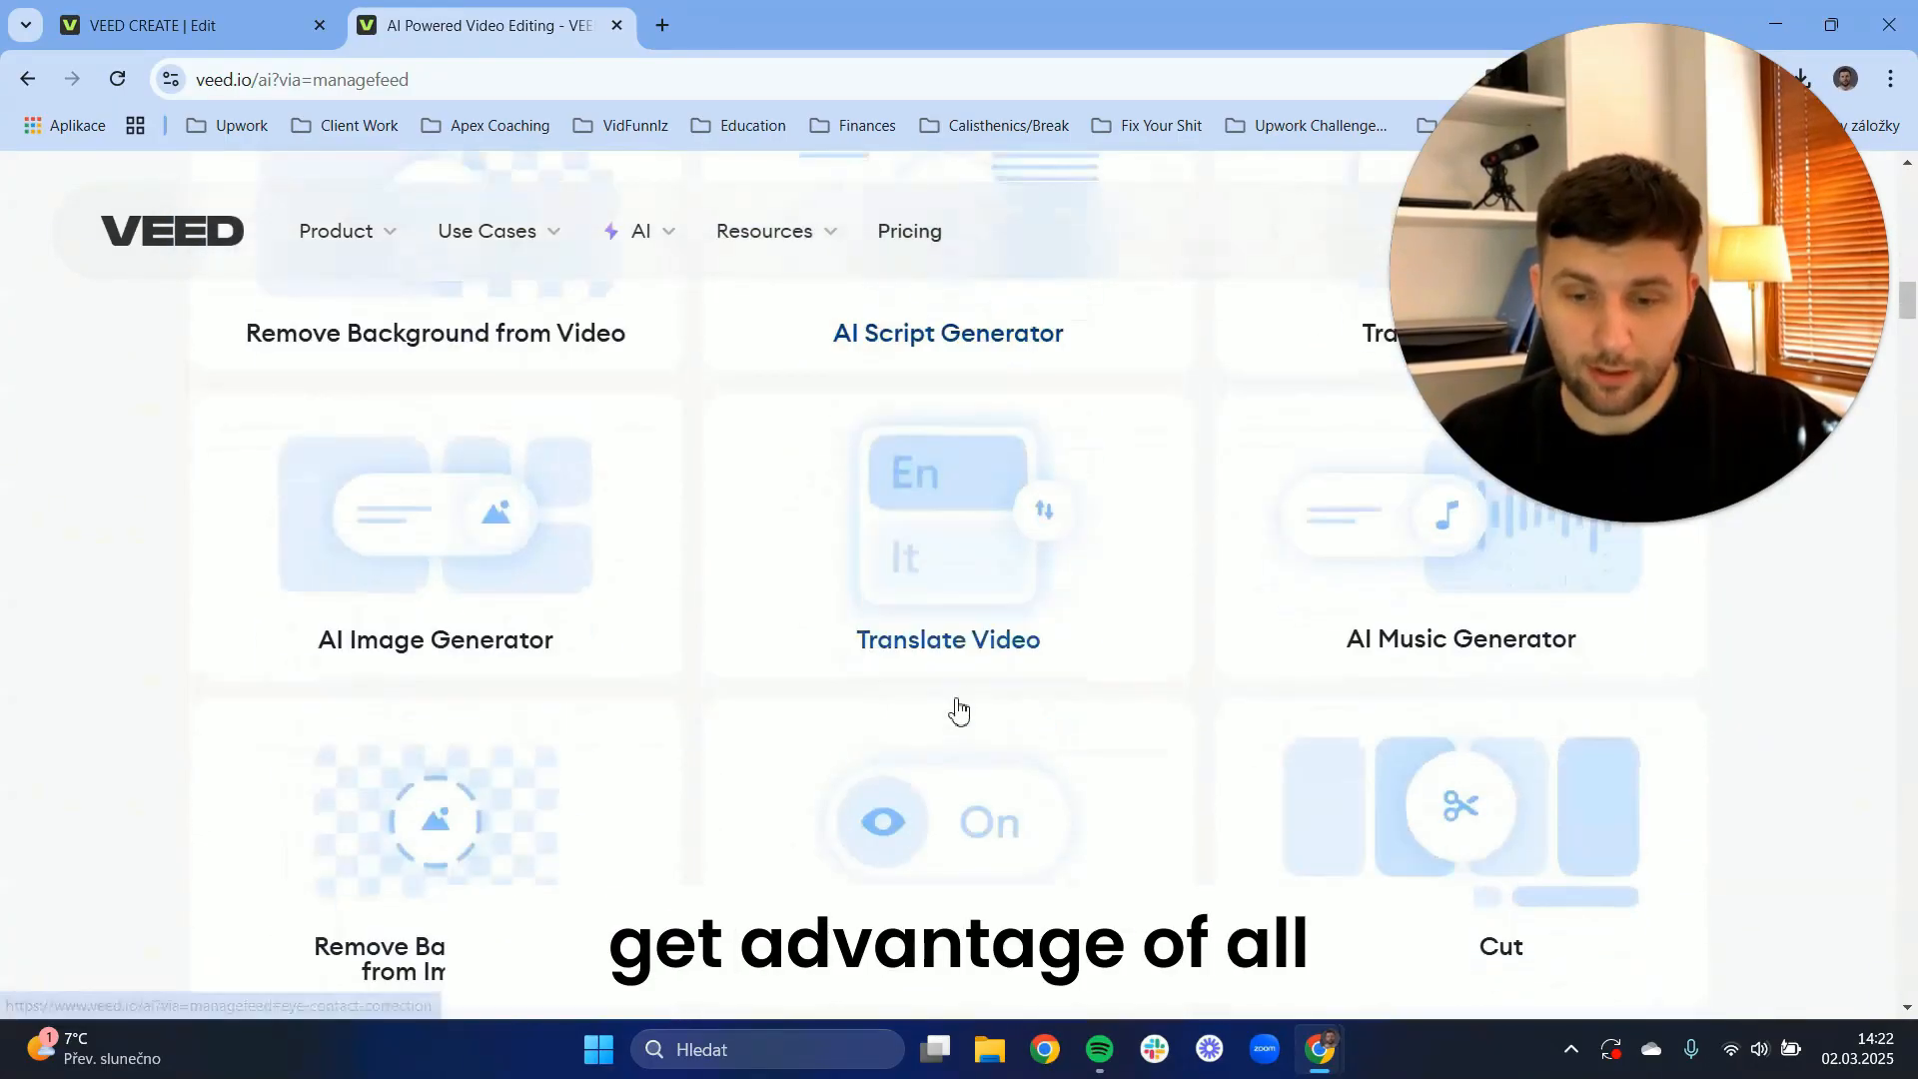
Return to the VEED project and check the background removal at several points along the timeline
scroll(1089, 620, "down", 5)
scroll(1106, 454, "up", 20)
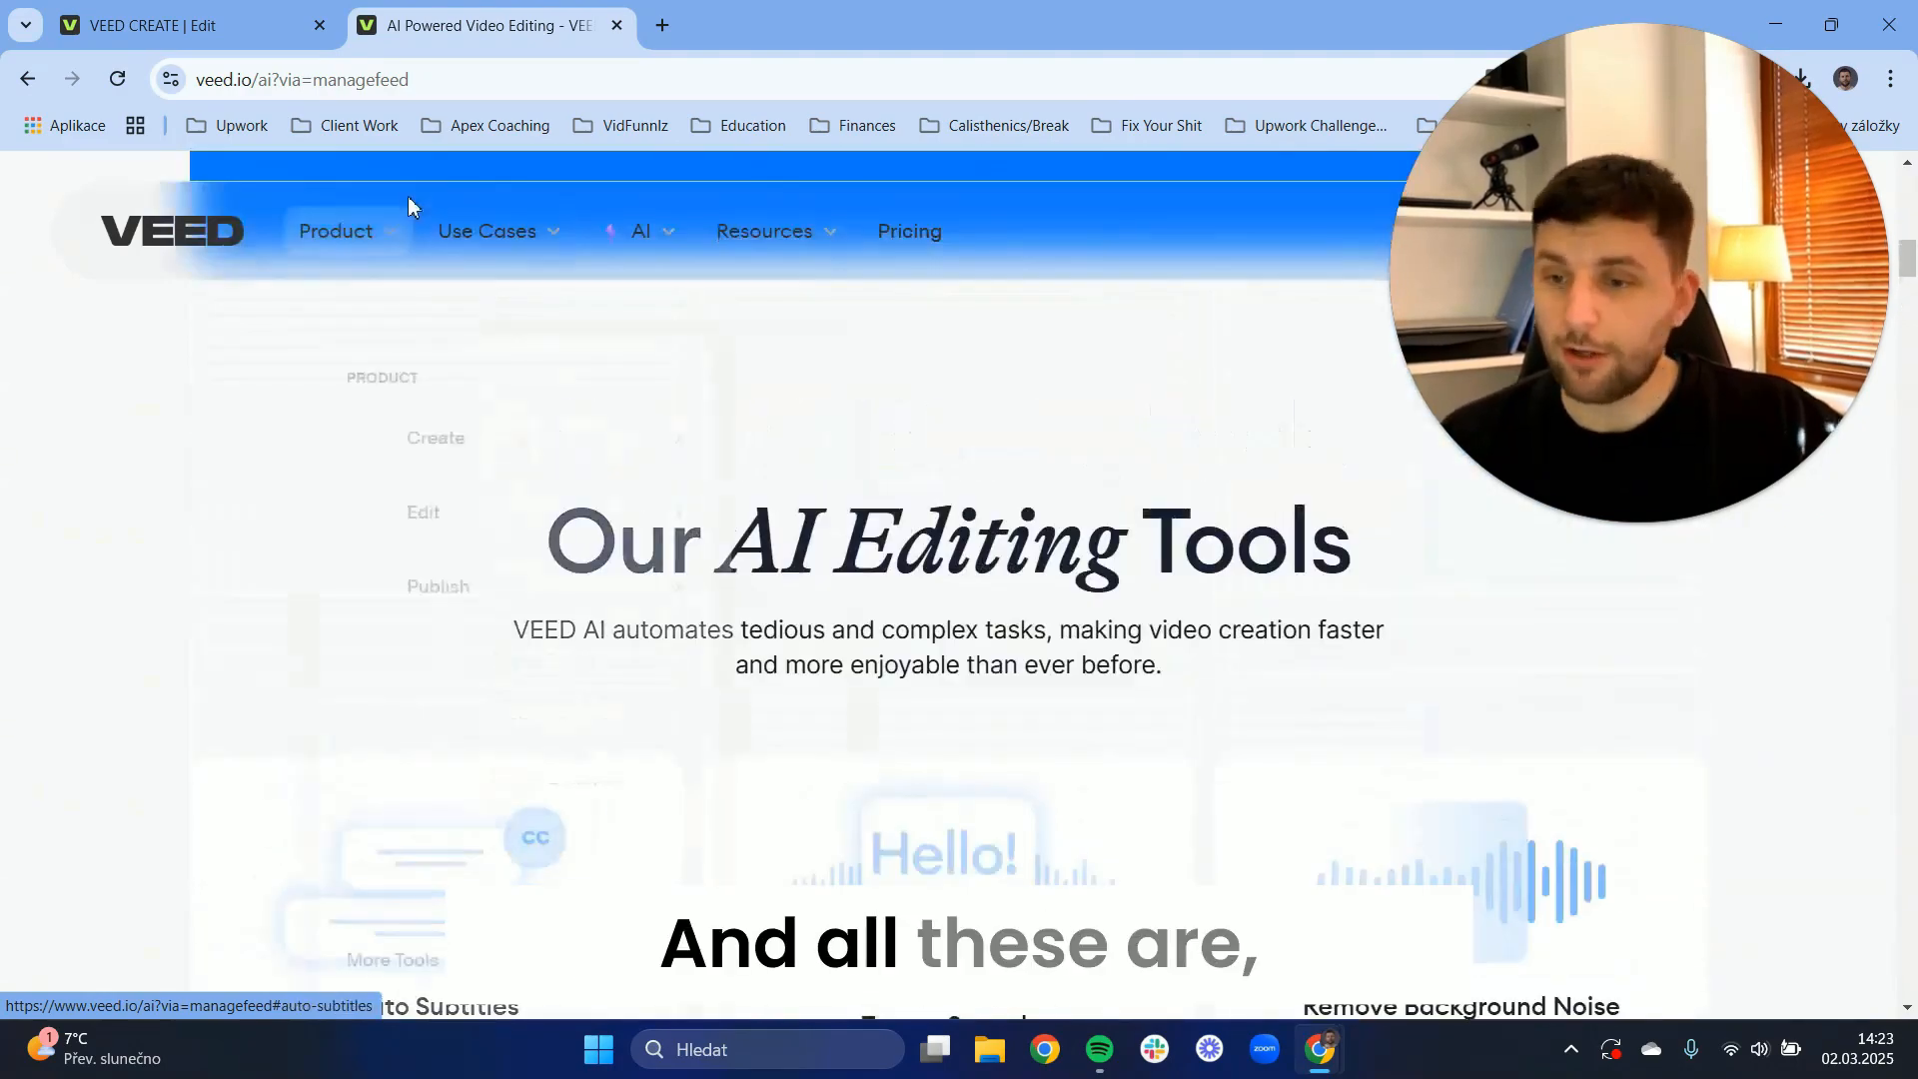
left_click(183, 9)
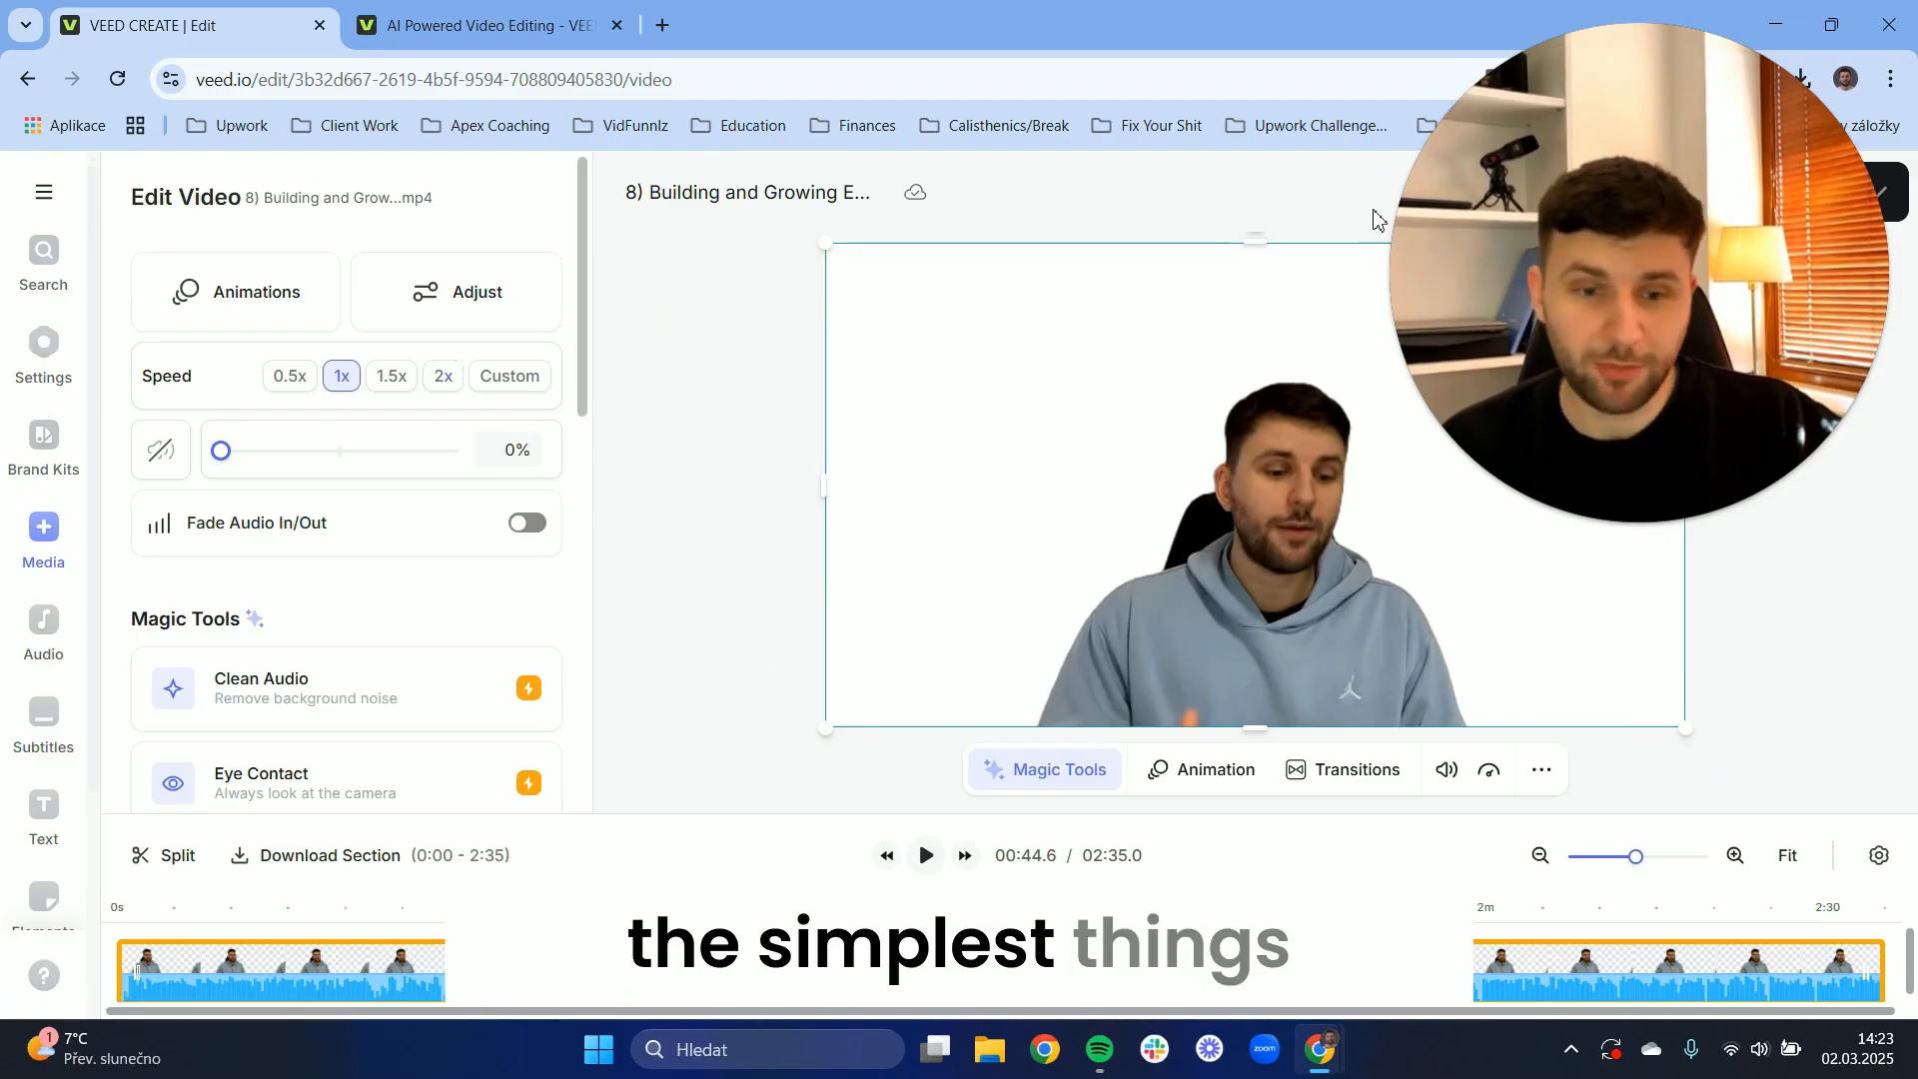
left_click(1603, 525)
left_click_drag(1514, 475, 1842, 181)
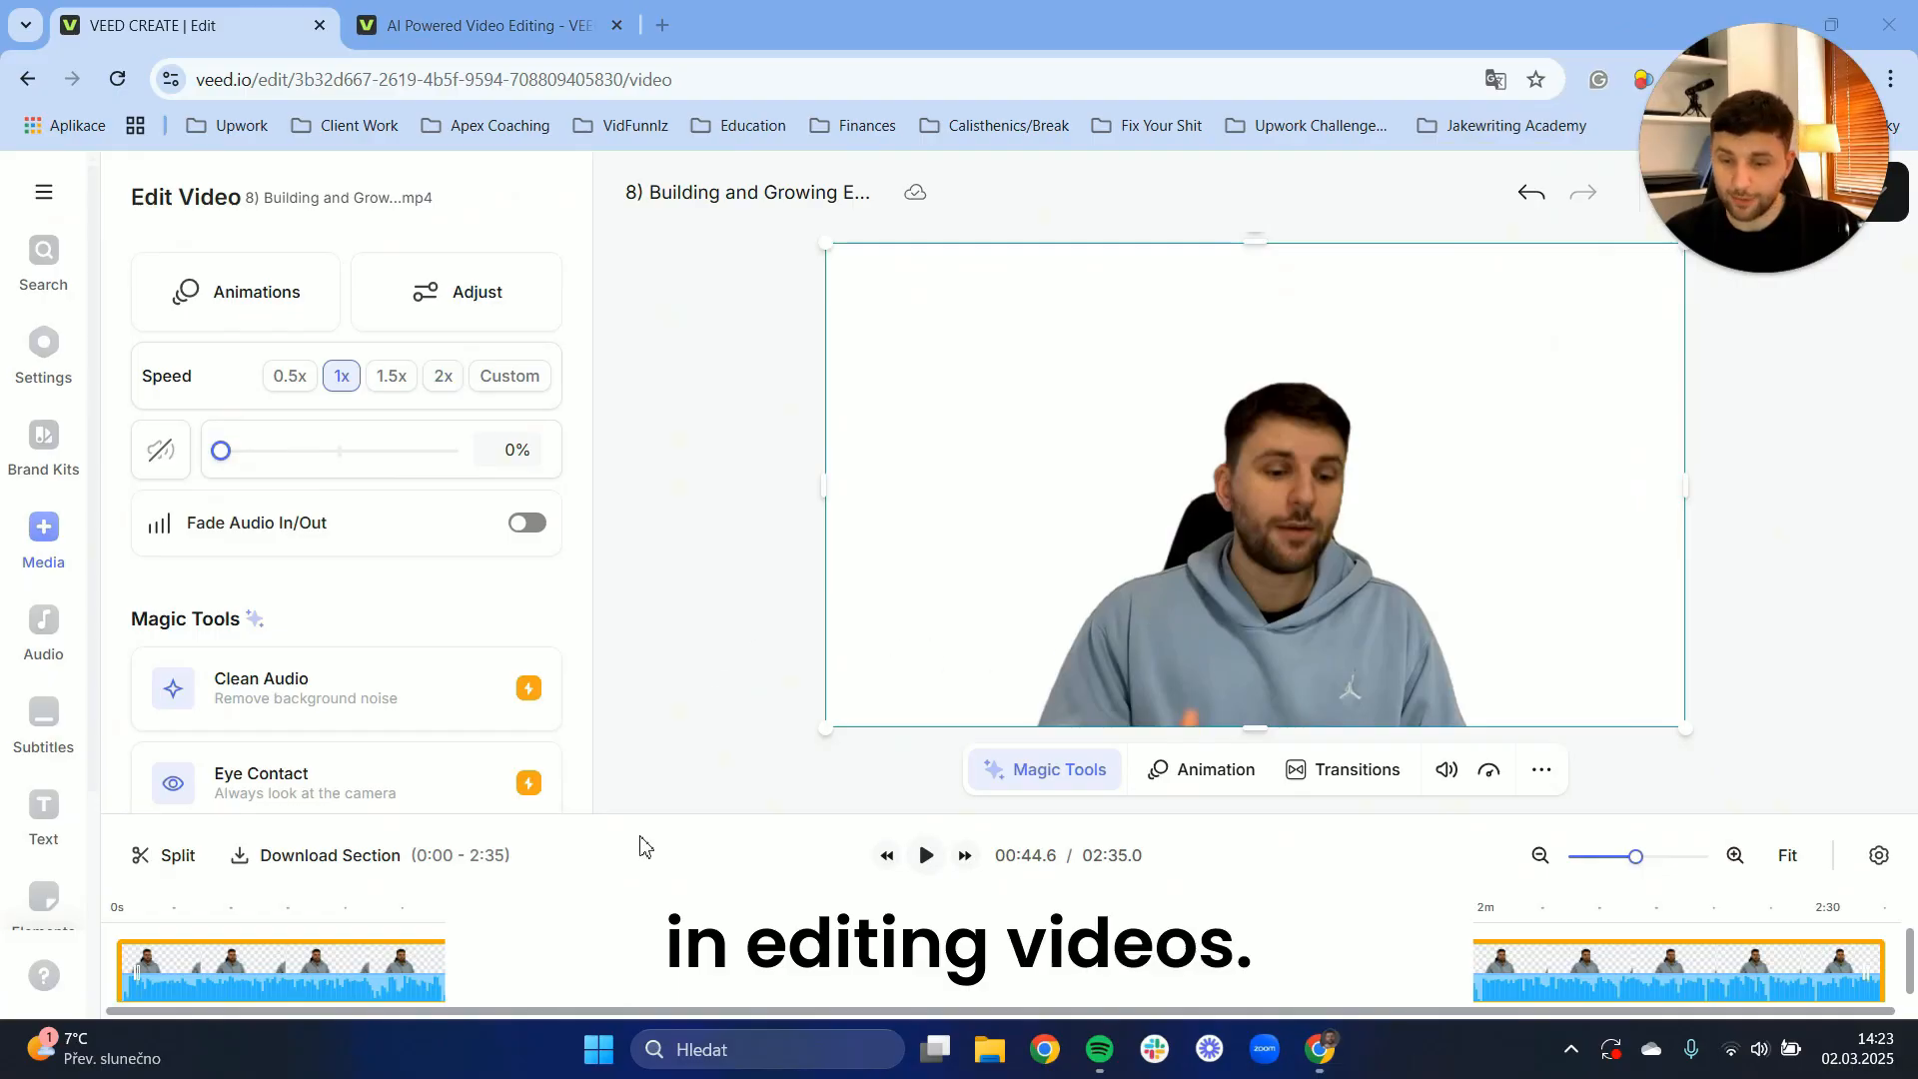
left_click(645, 909)
left_click(813, 909)
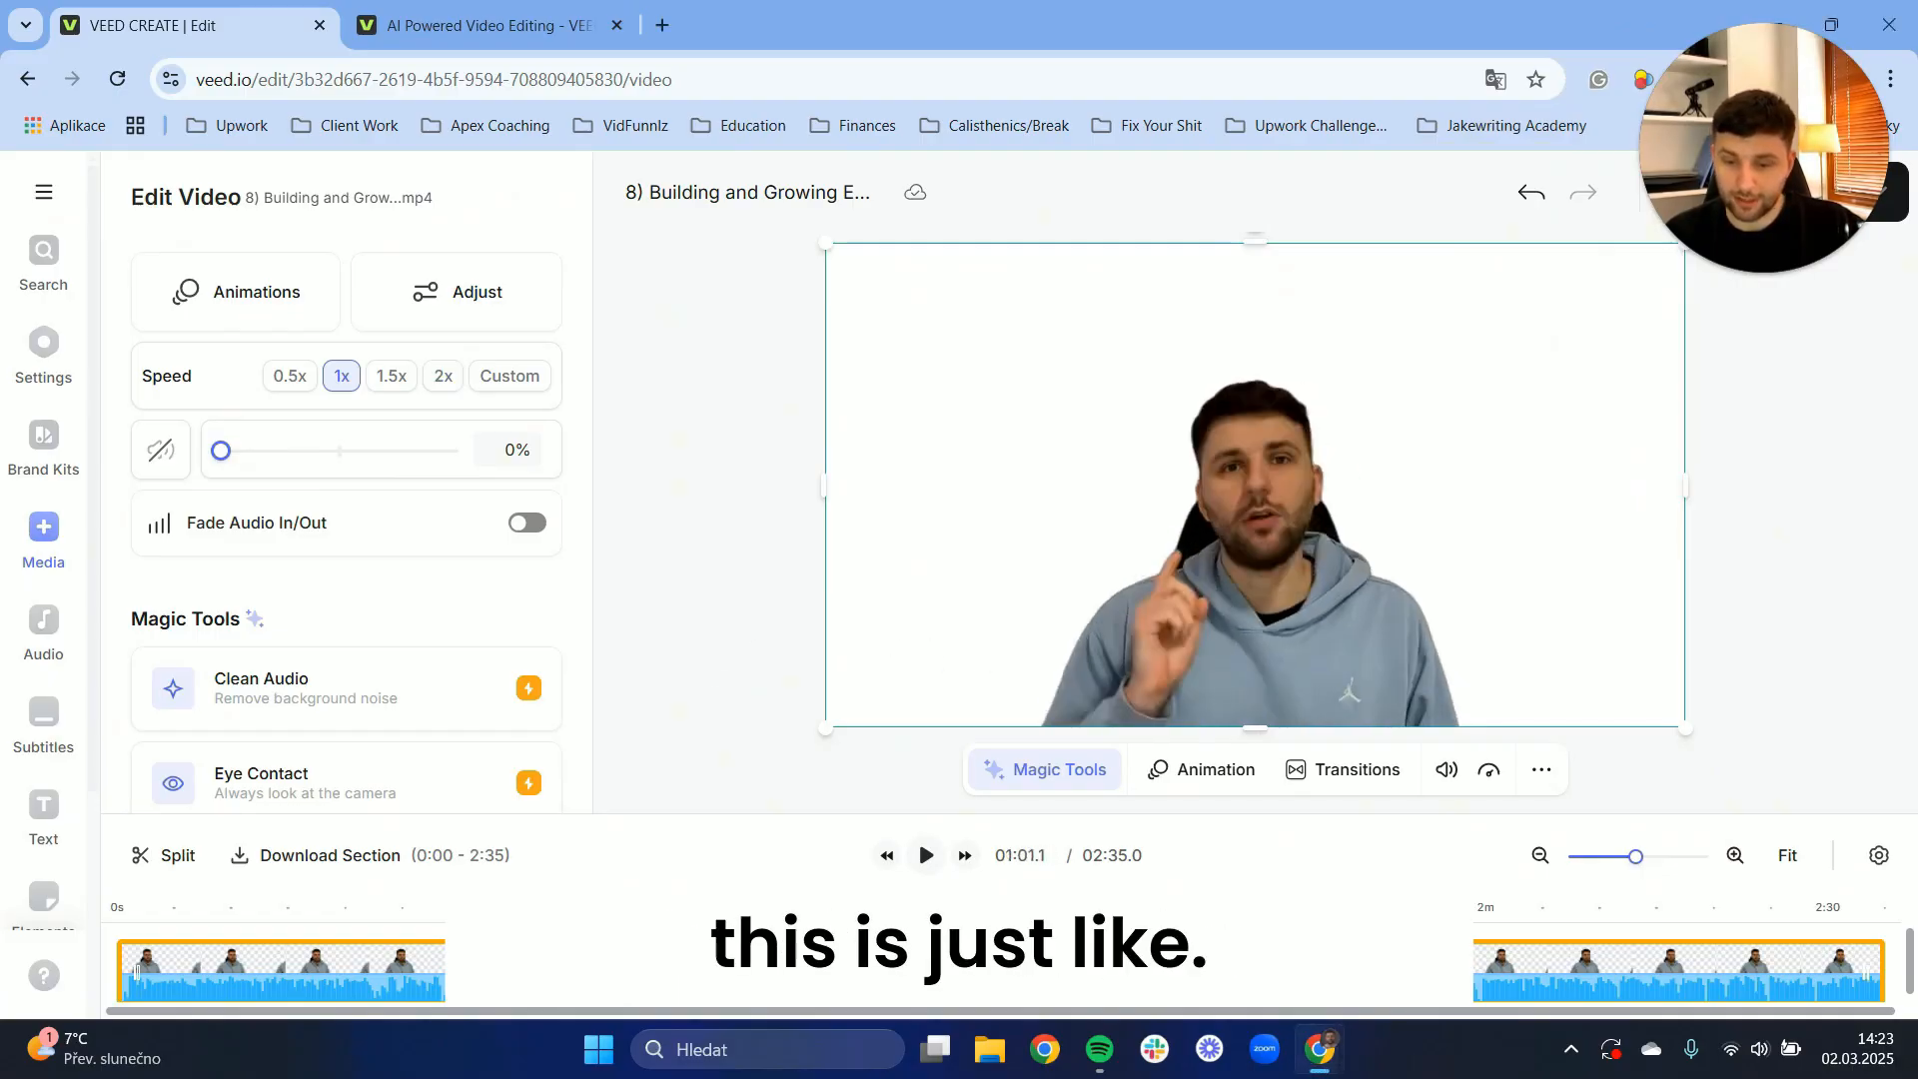
left_click(958, 909)
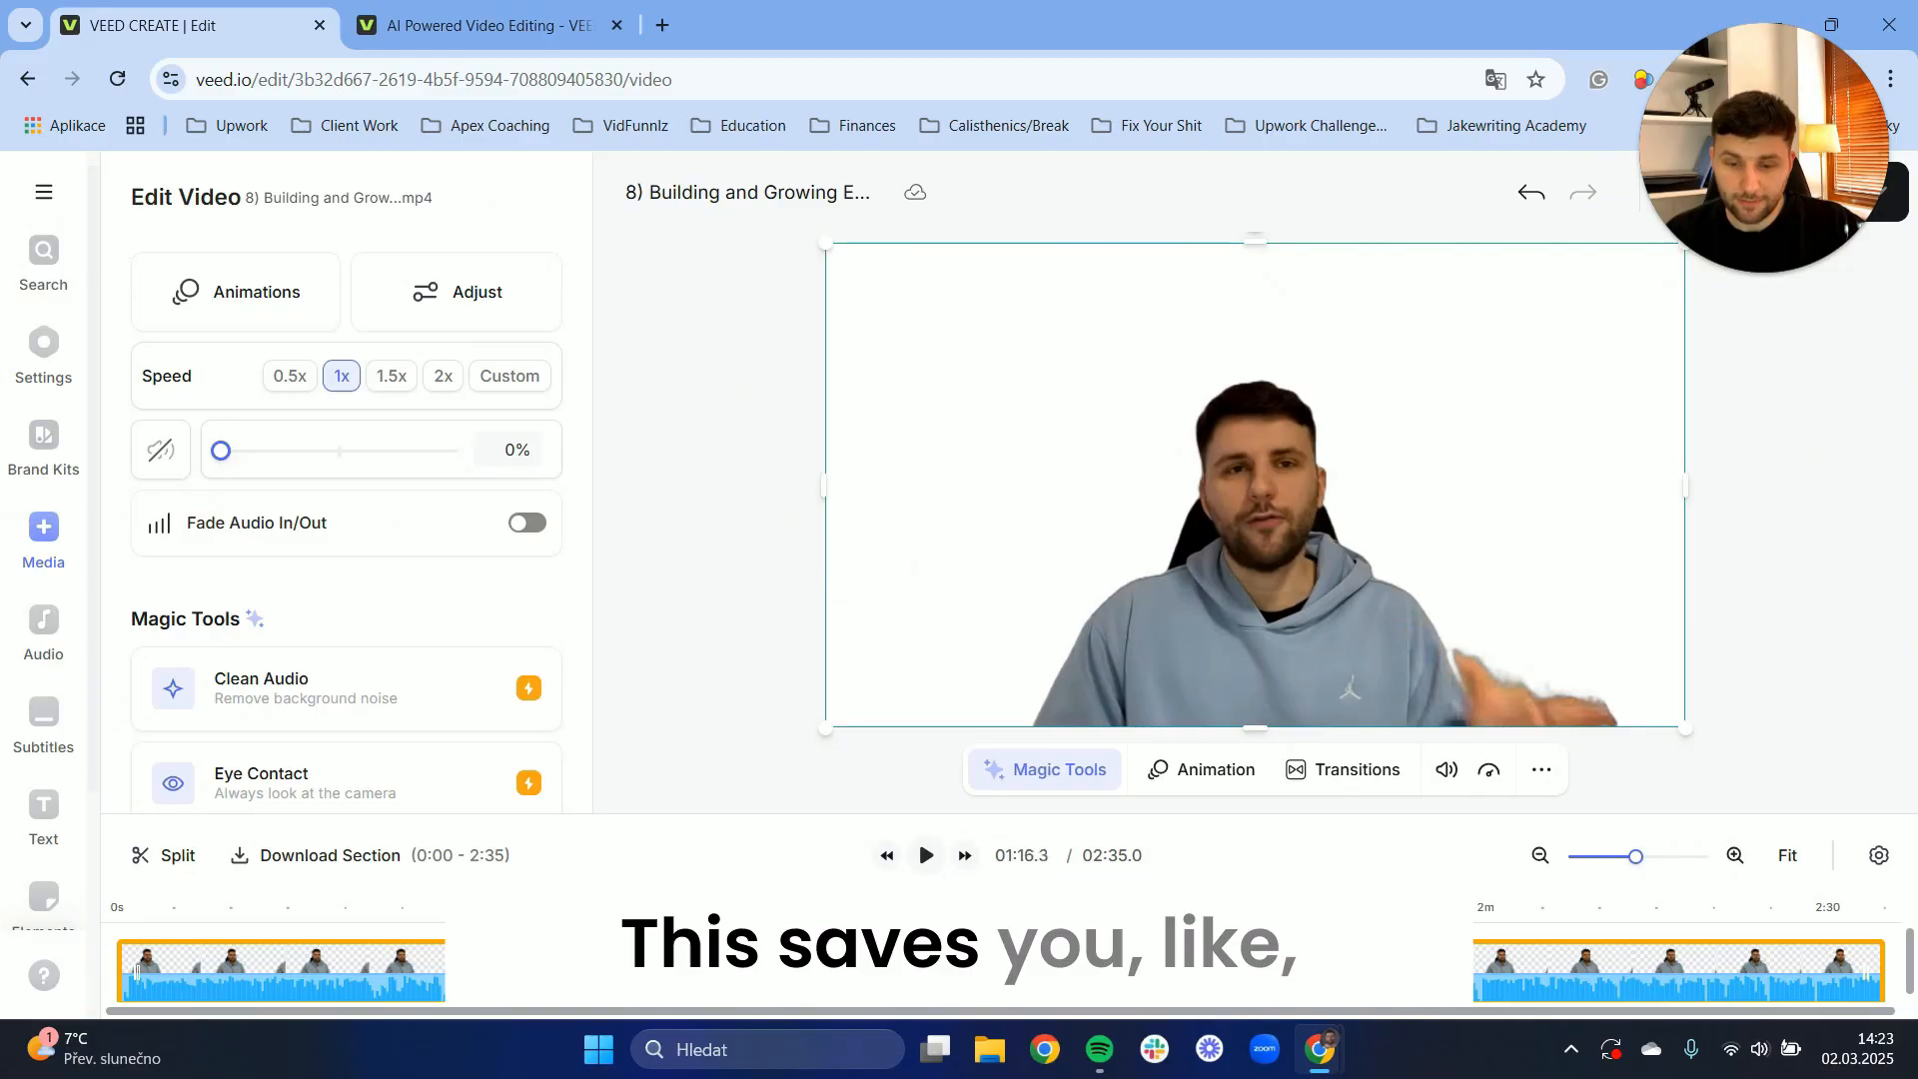
left_click(1187, 909)
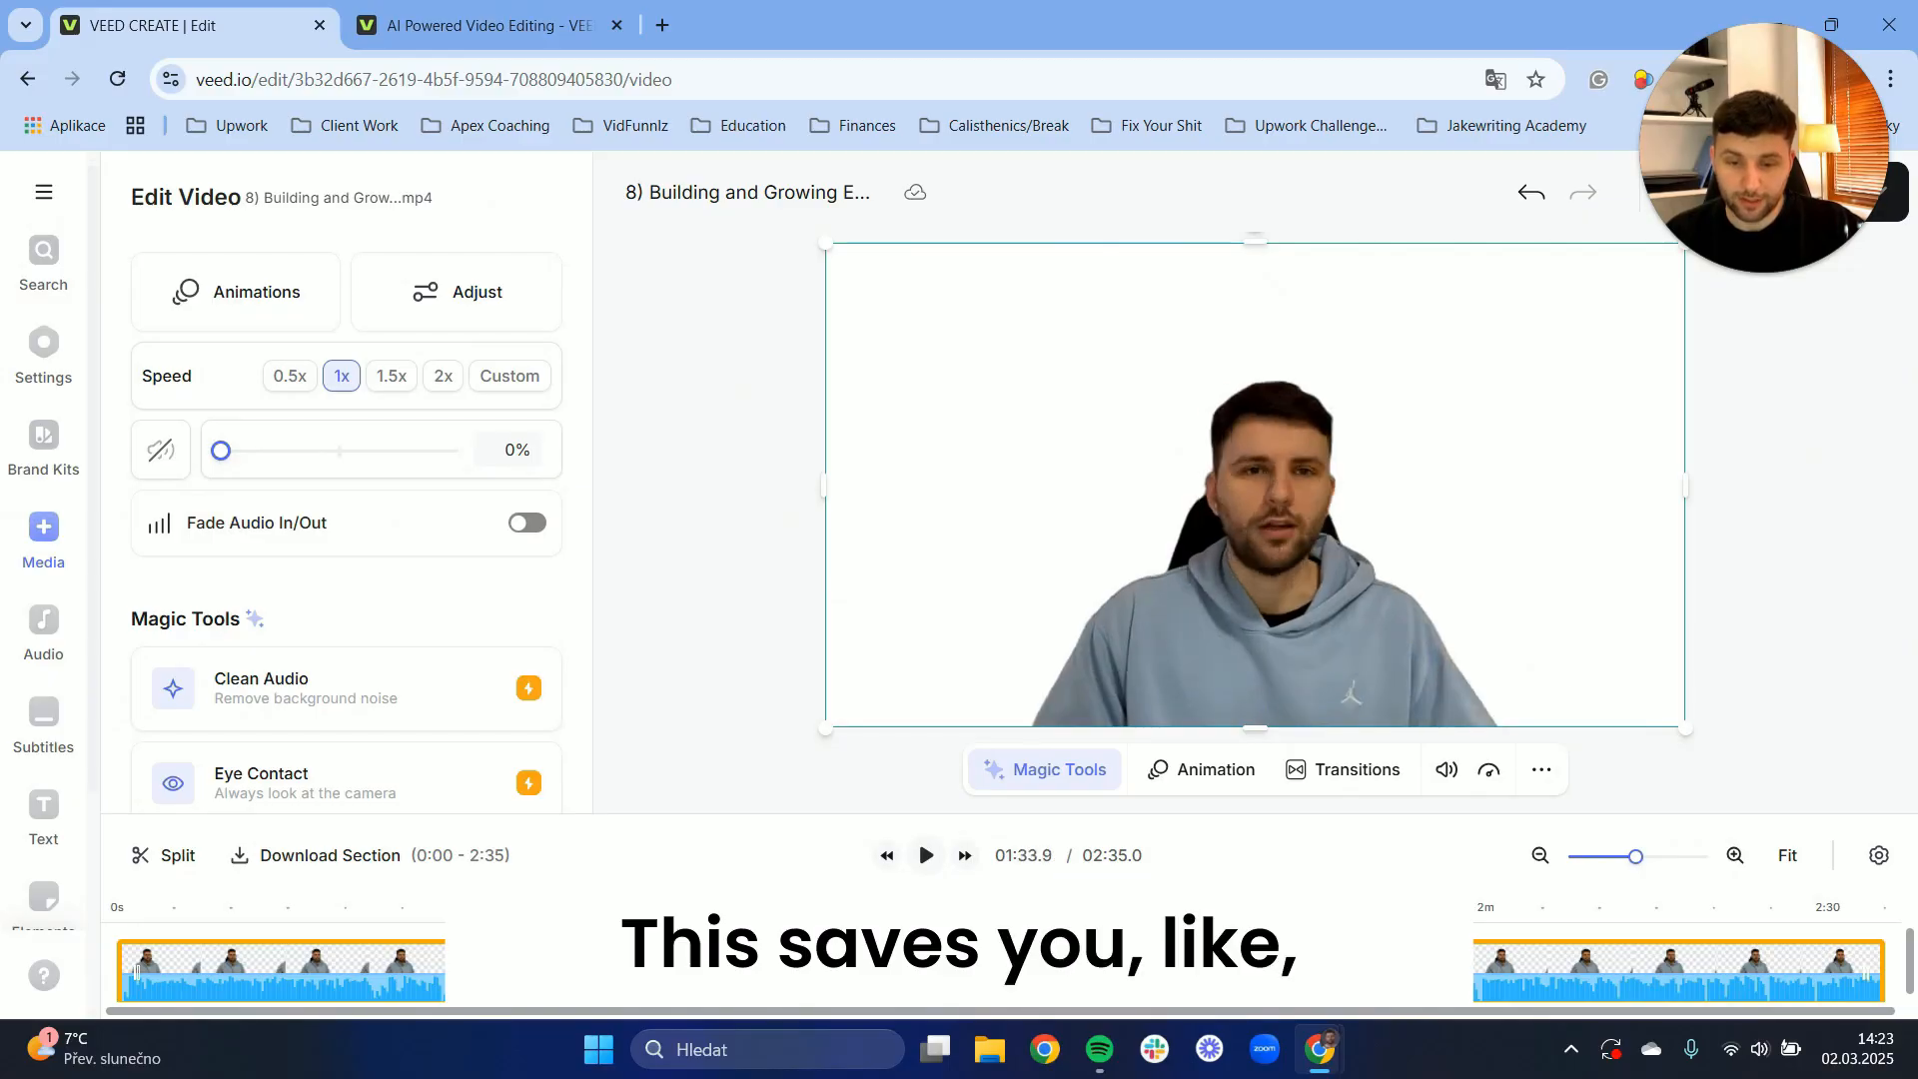
Apply the Eye Contact magic tool to the video clip
left_click(1020, 777)
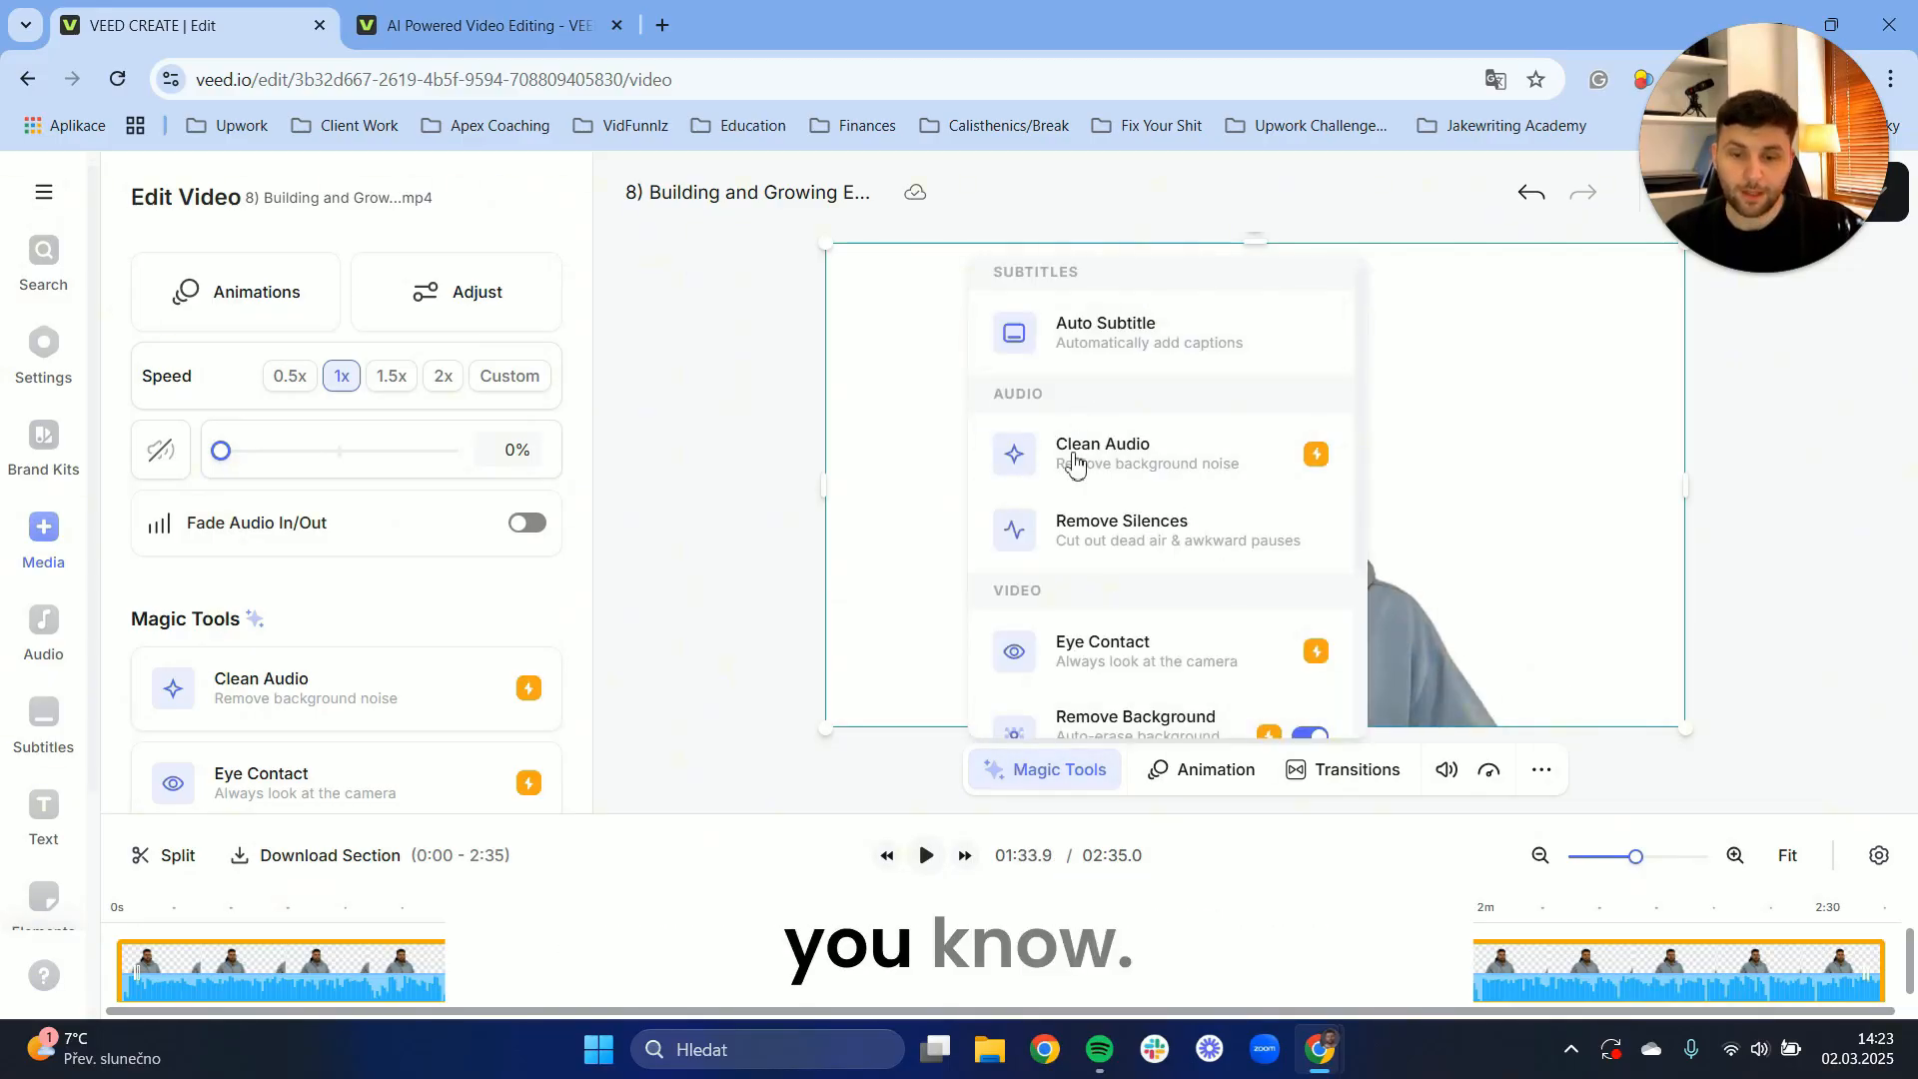
scroll(1077, 524, "down", 2)
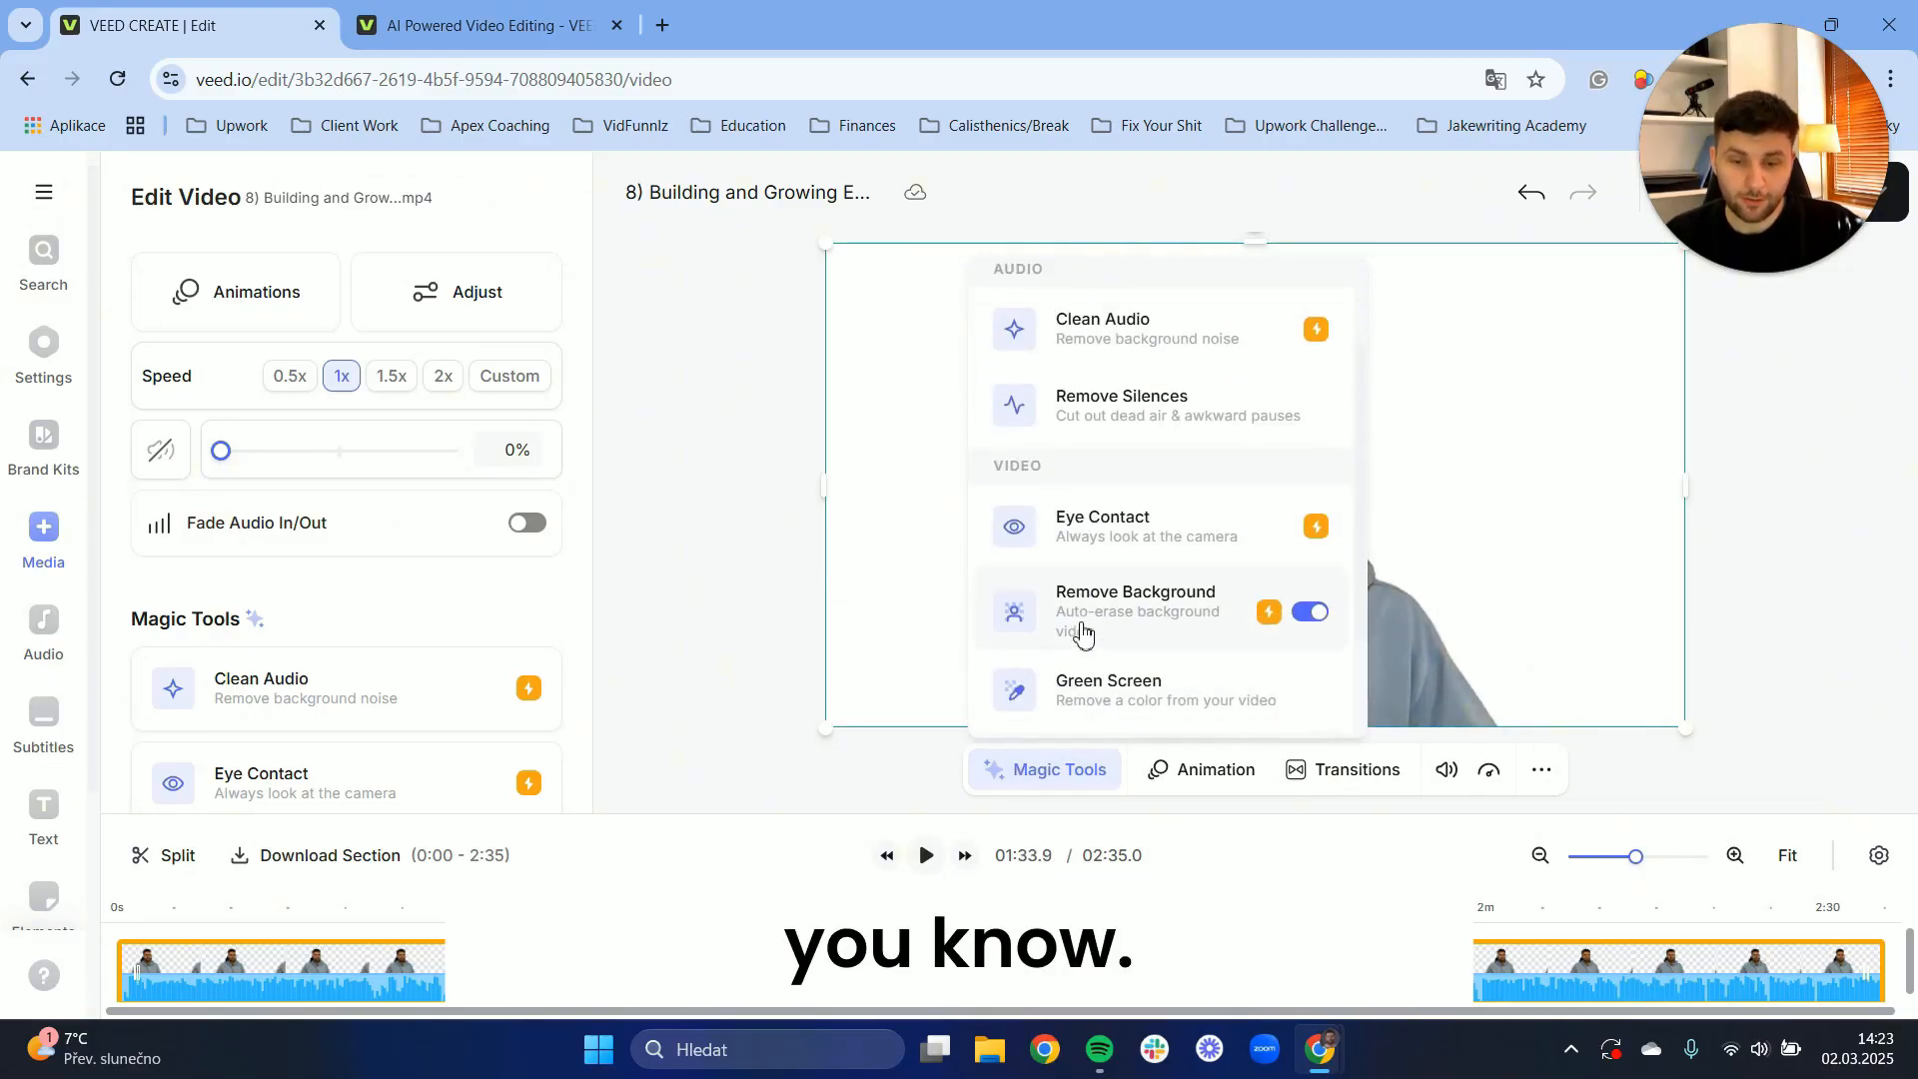
left_click(1149, 562)
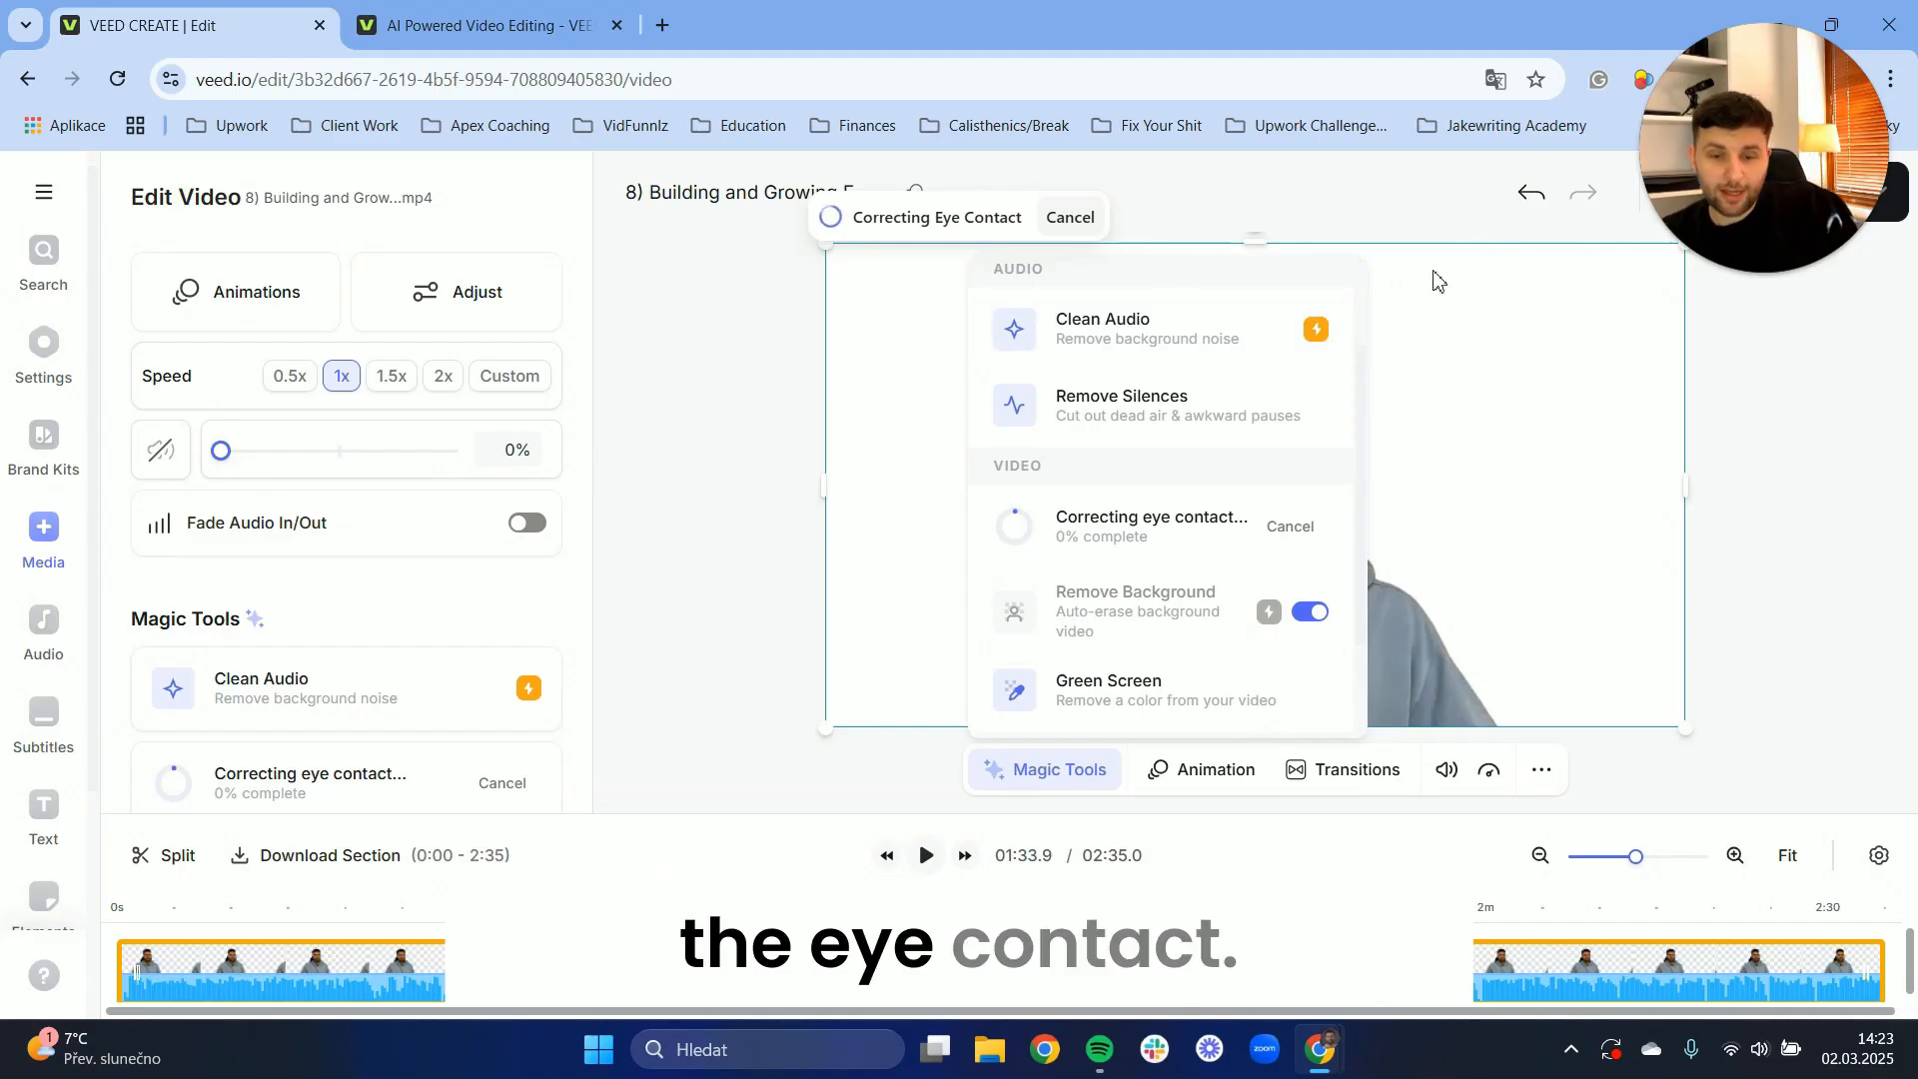
Review the clip's magic tools from Auto Subtitle to Magic Cut and check the eye contact correction in playback
scroll(1266, 387, "up", 2)
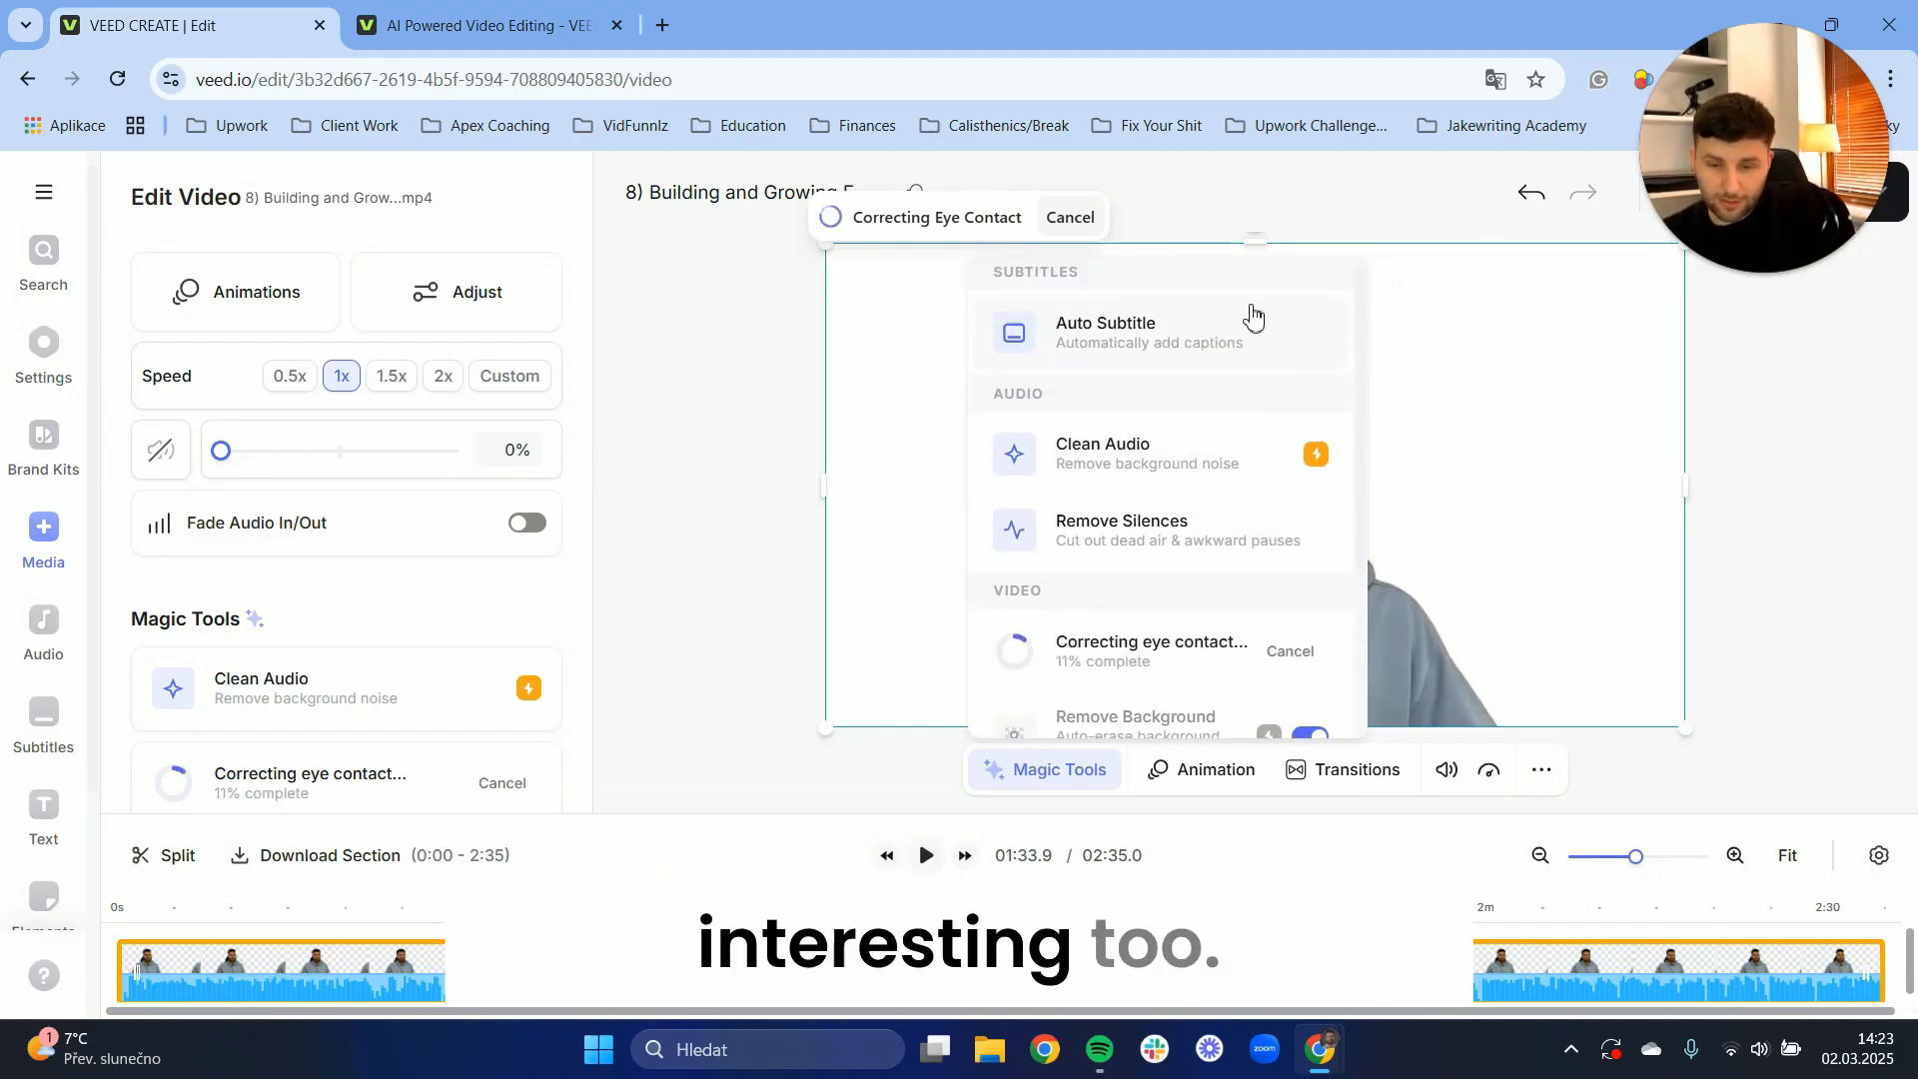
scroll(1227, 405, "down", 1)
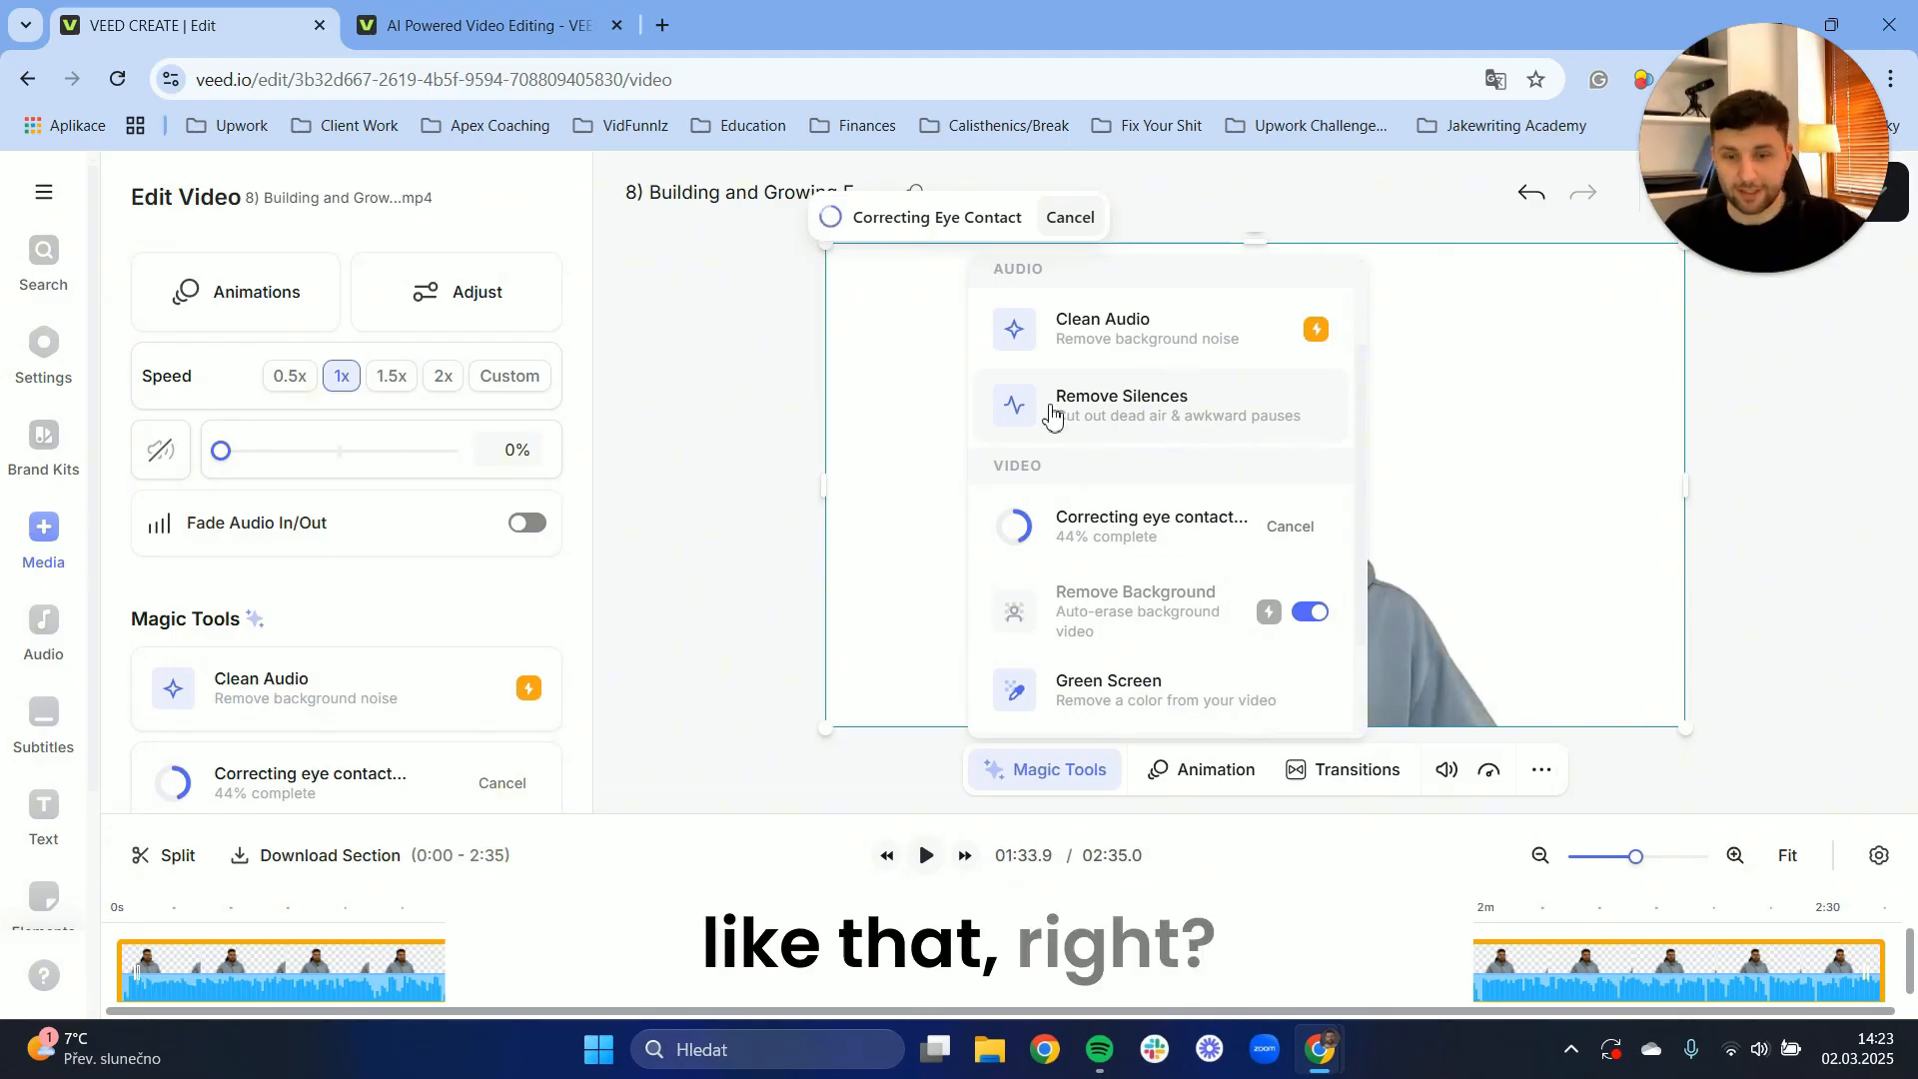
scroll(1174, 445, "up", 2)
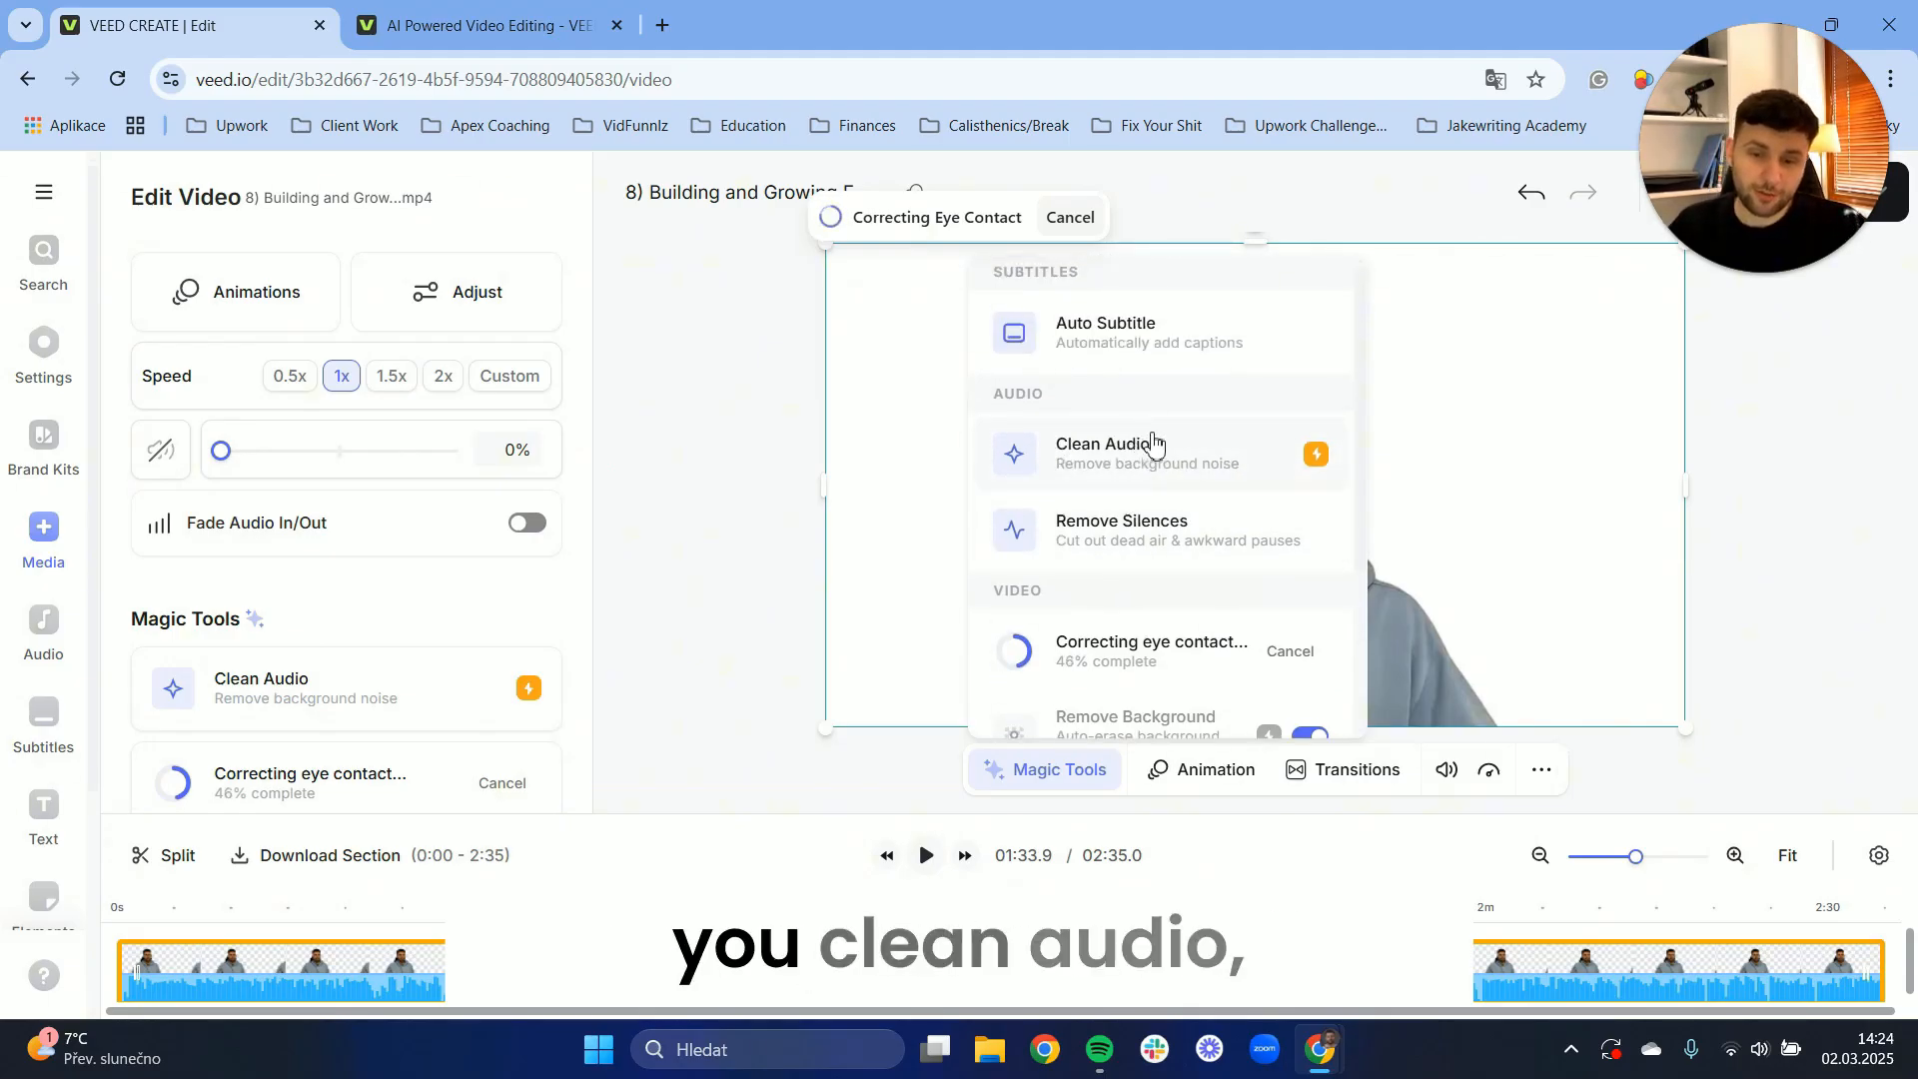
scroll(1186, 367, "down", 3)
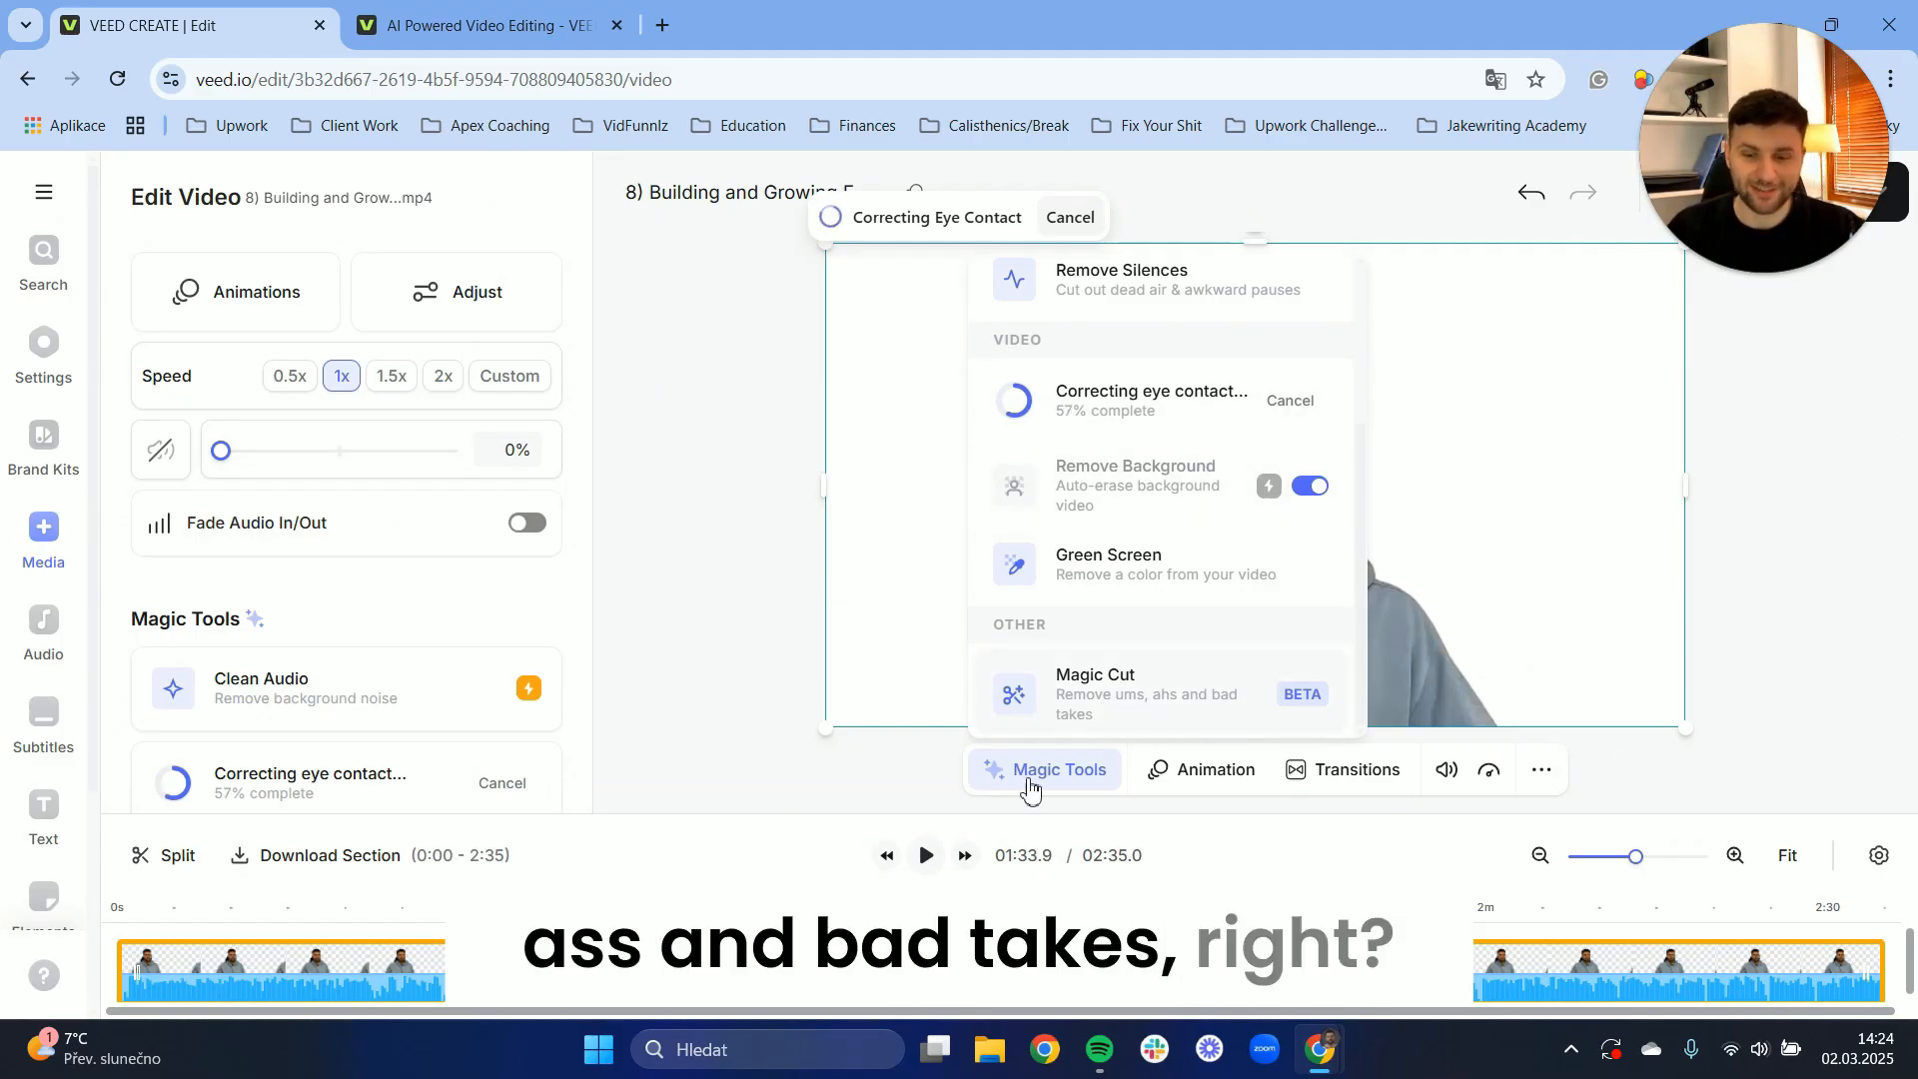
scroll(1149, 559, "up", 2)
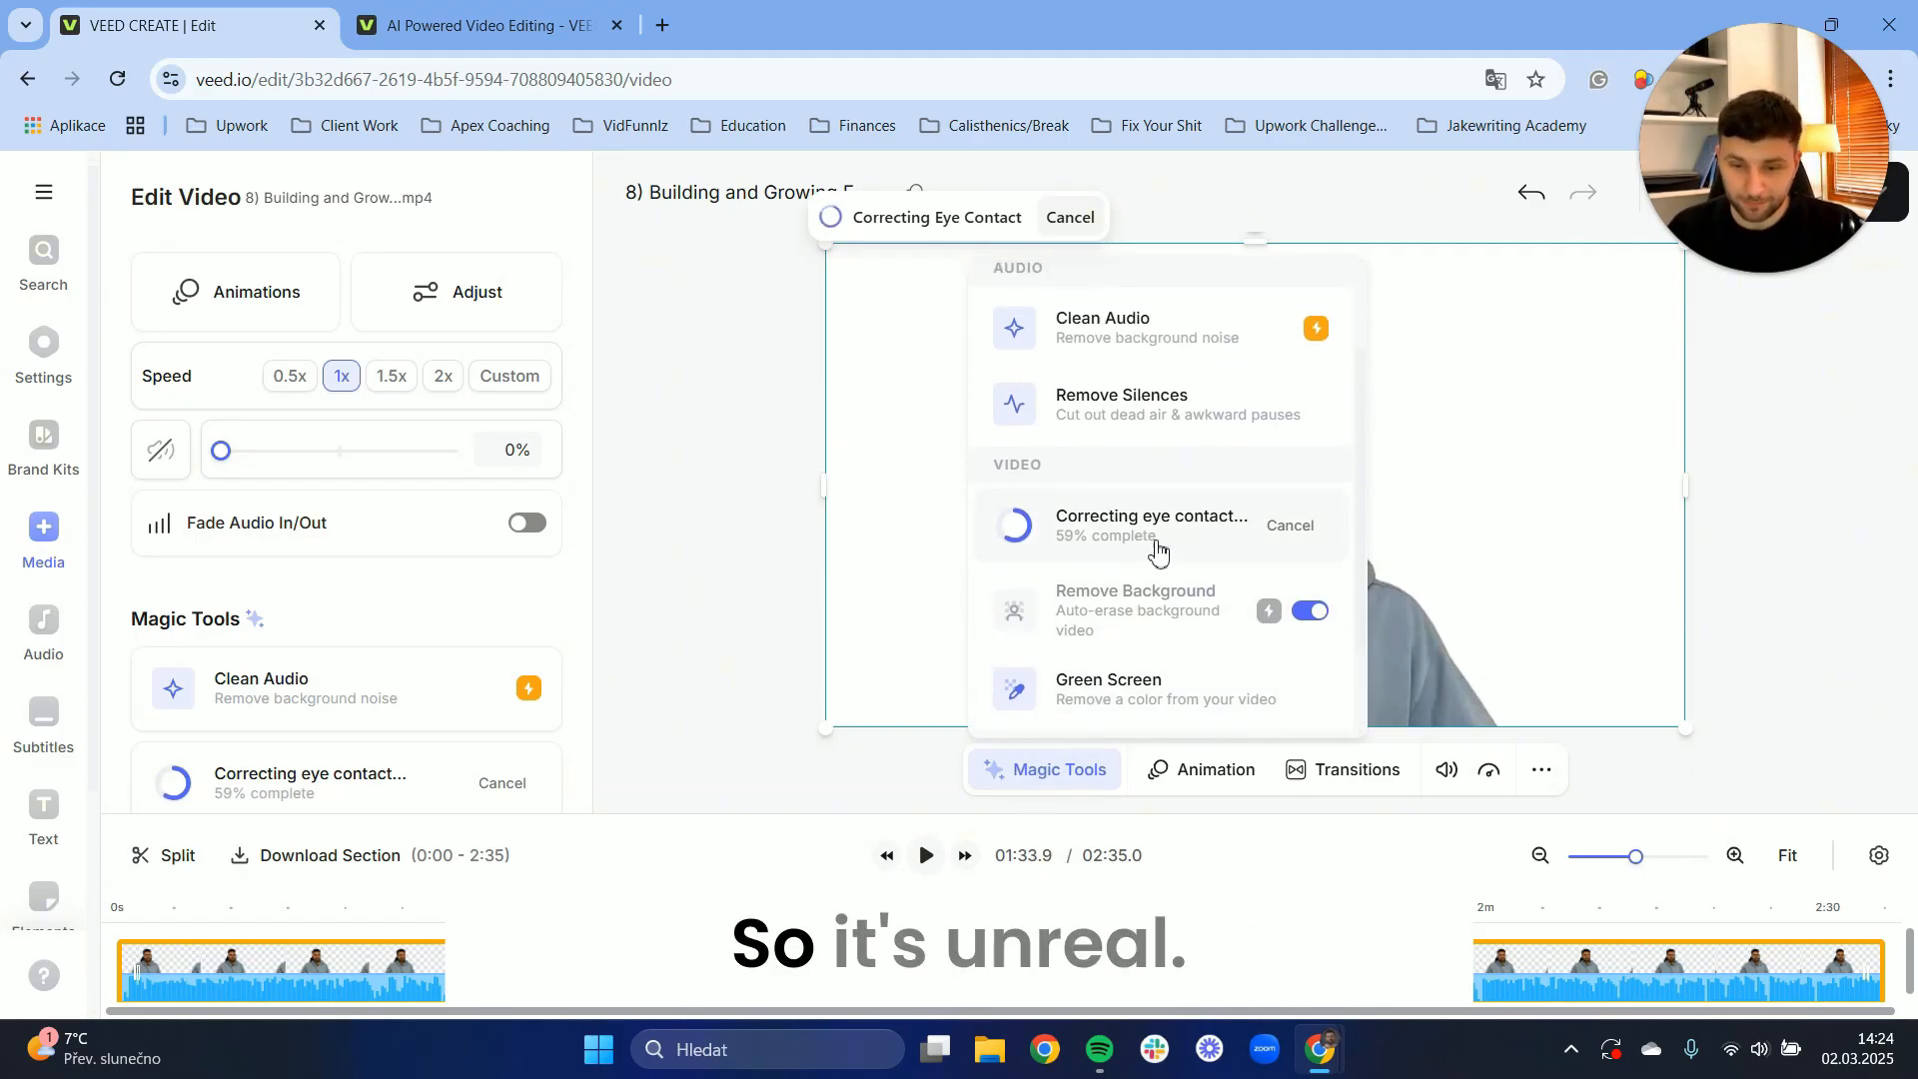
left_click(1063, 774)
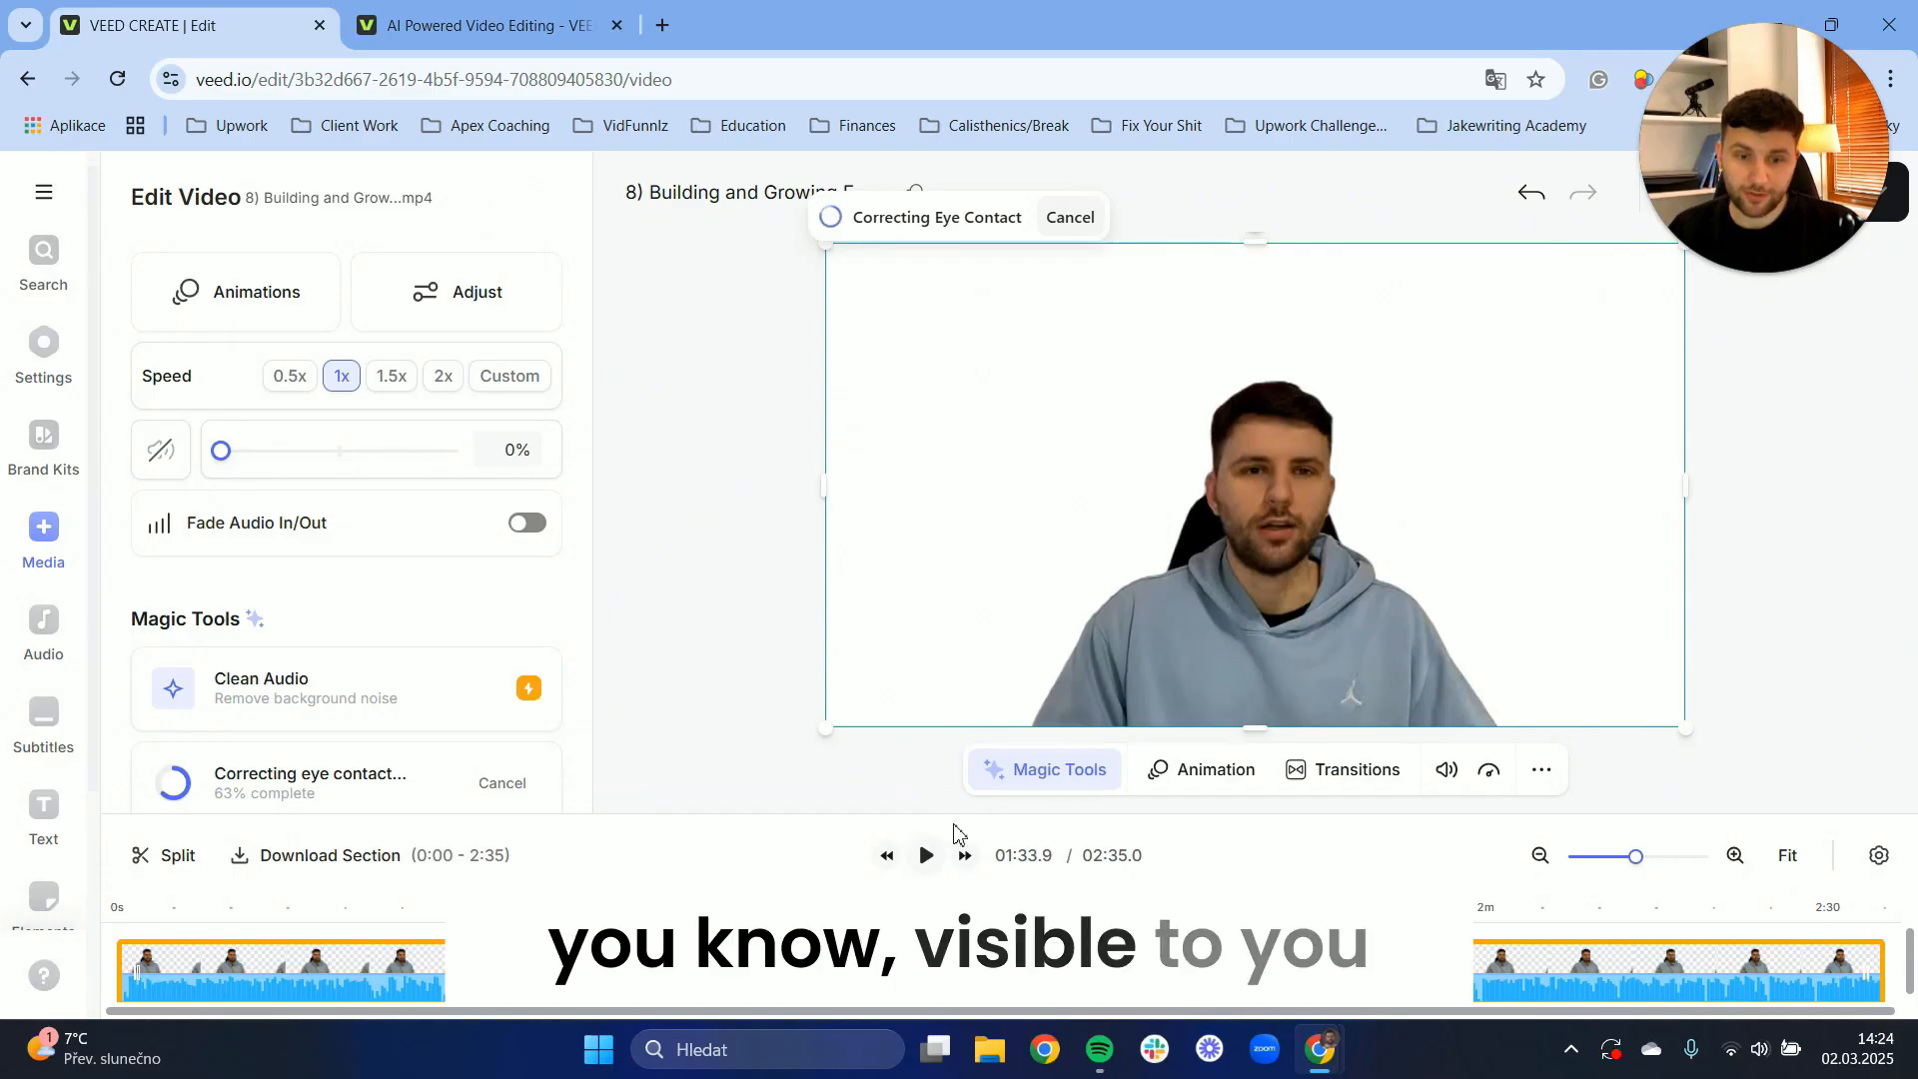
left_click(1028, 789)
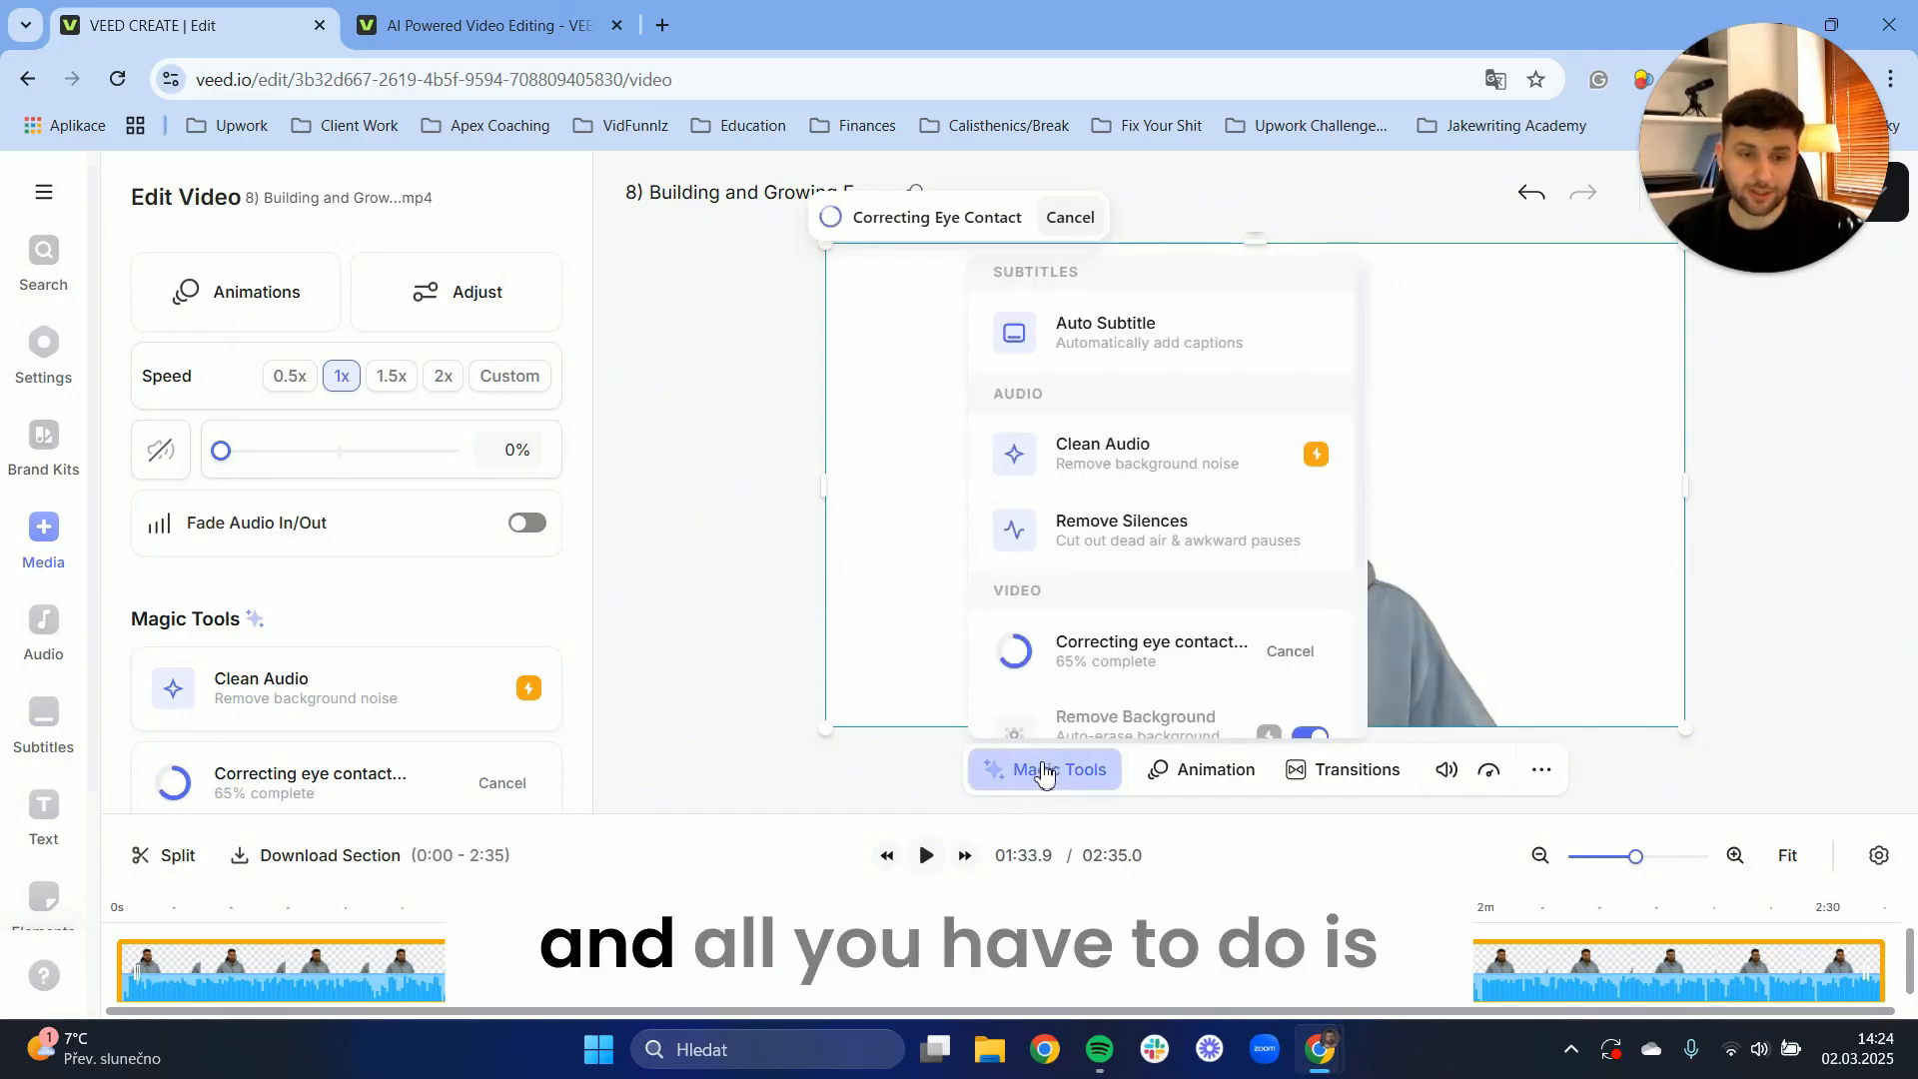
left_click(1046, 764)
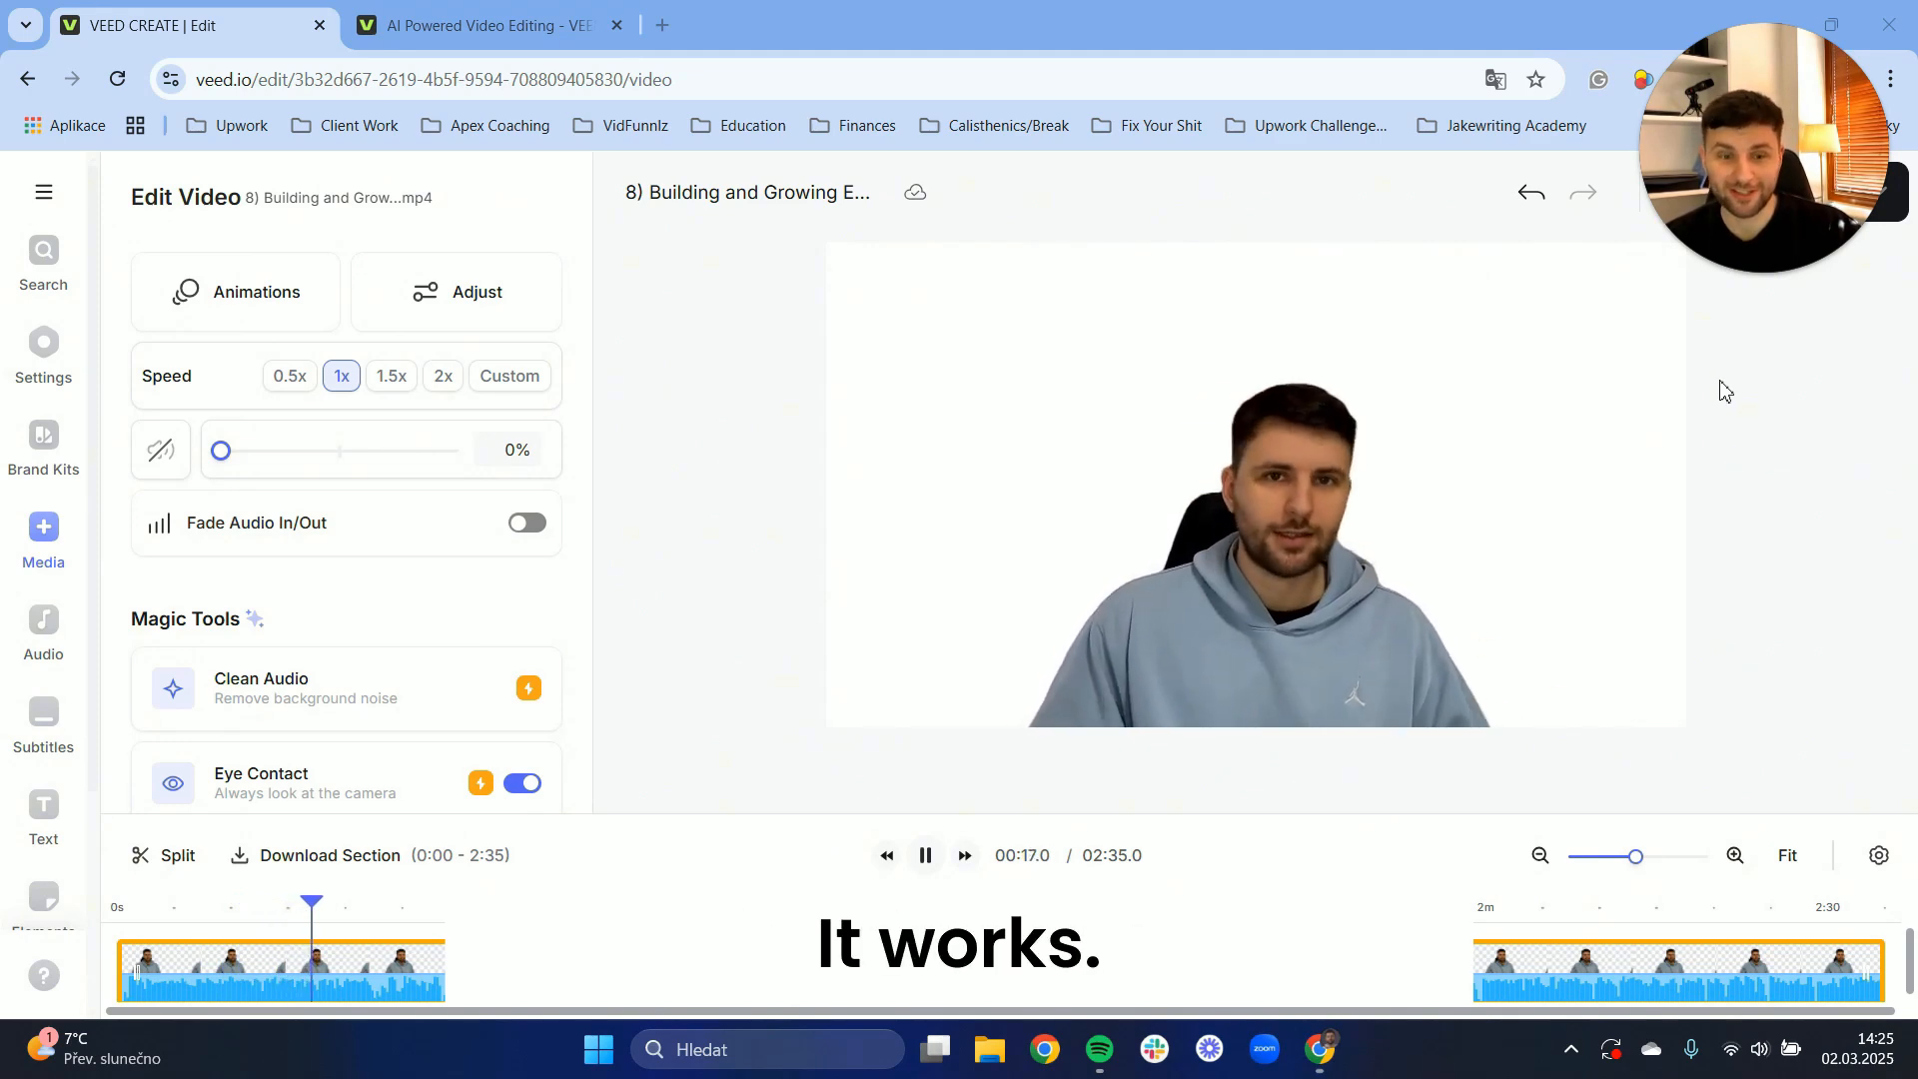
left_click(926, 861)
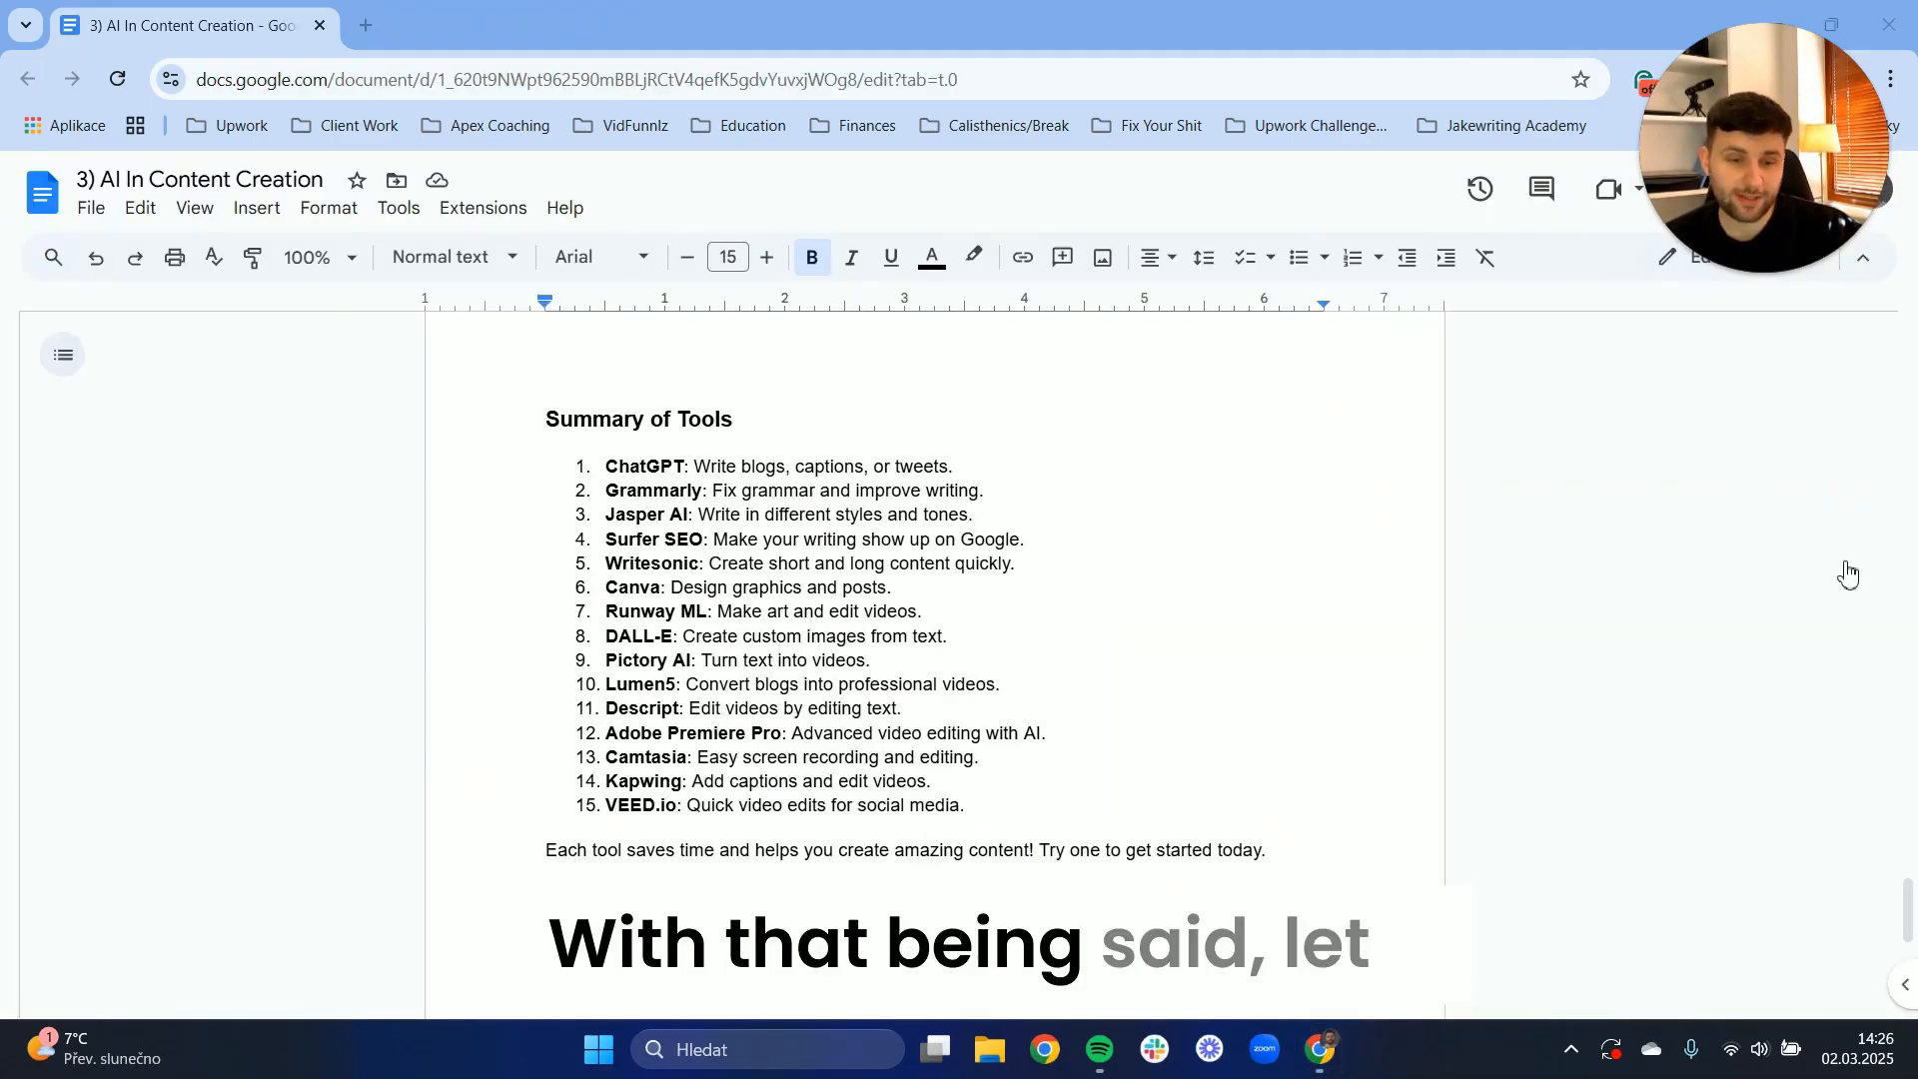
In the Google Docs document "3) AI In Content Creation", go through the Summary of Tools list from ChatGPT to DALL-E
left_click(1756, 273)
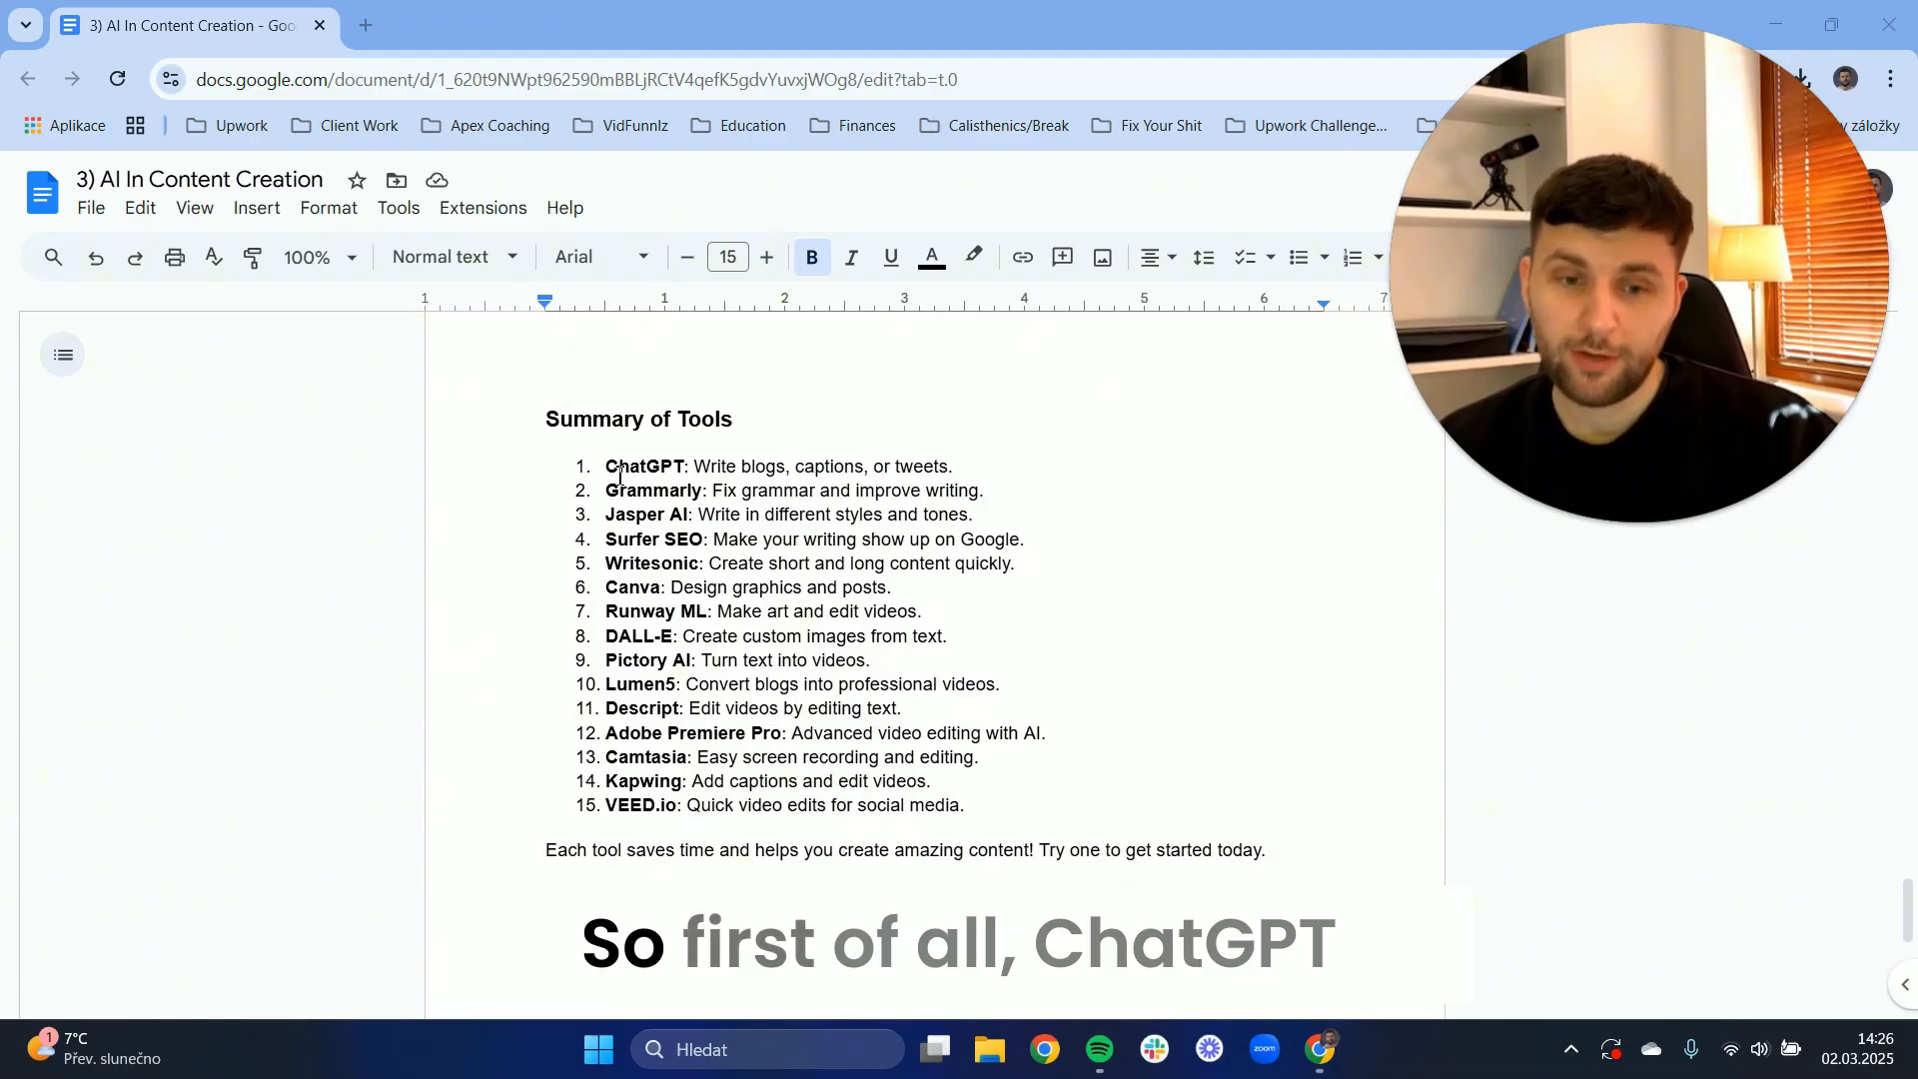
left_click_drag(606, 467, 857, 467)
left_click(859, 468)
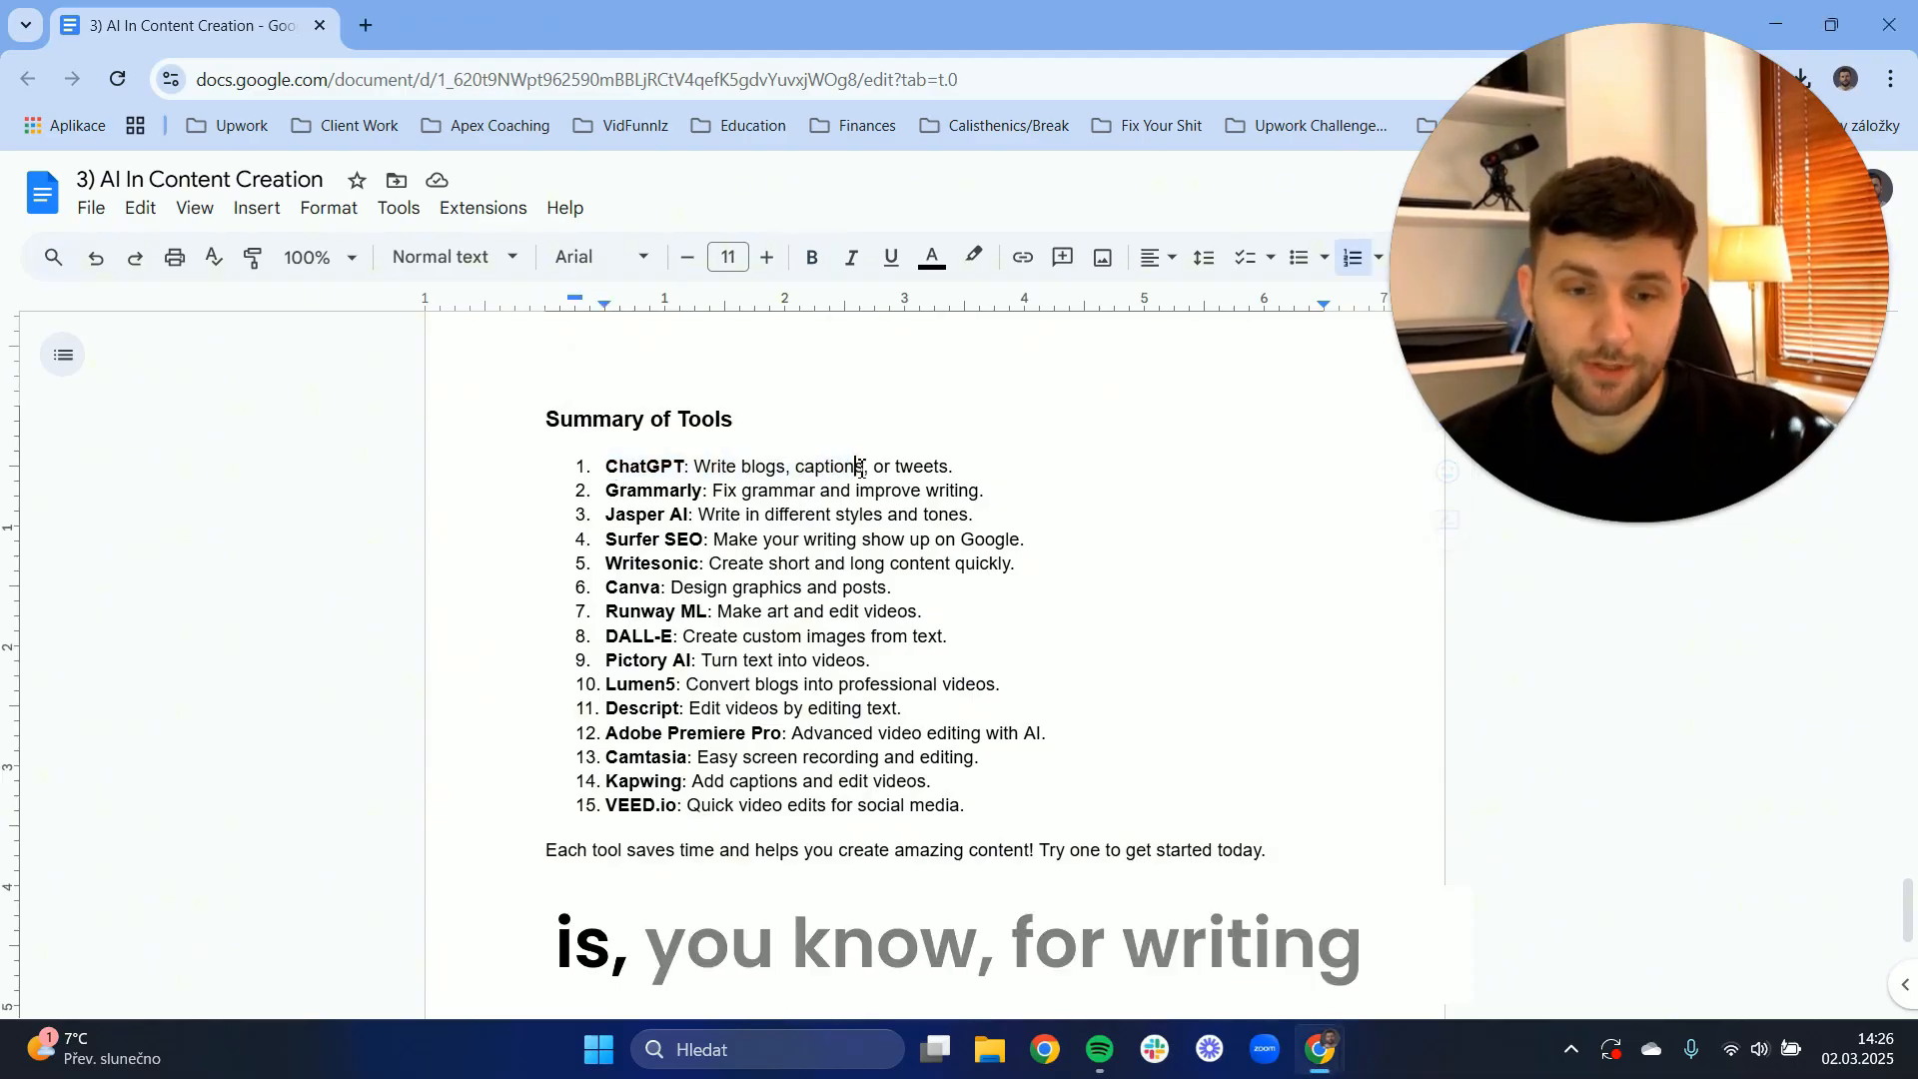
left_click_drag(605, 490, 968, 499)
left_click(969, 497)
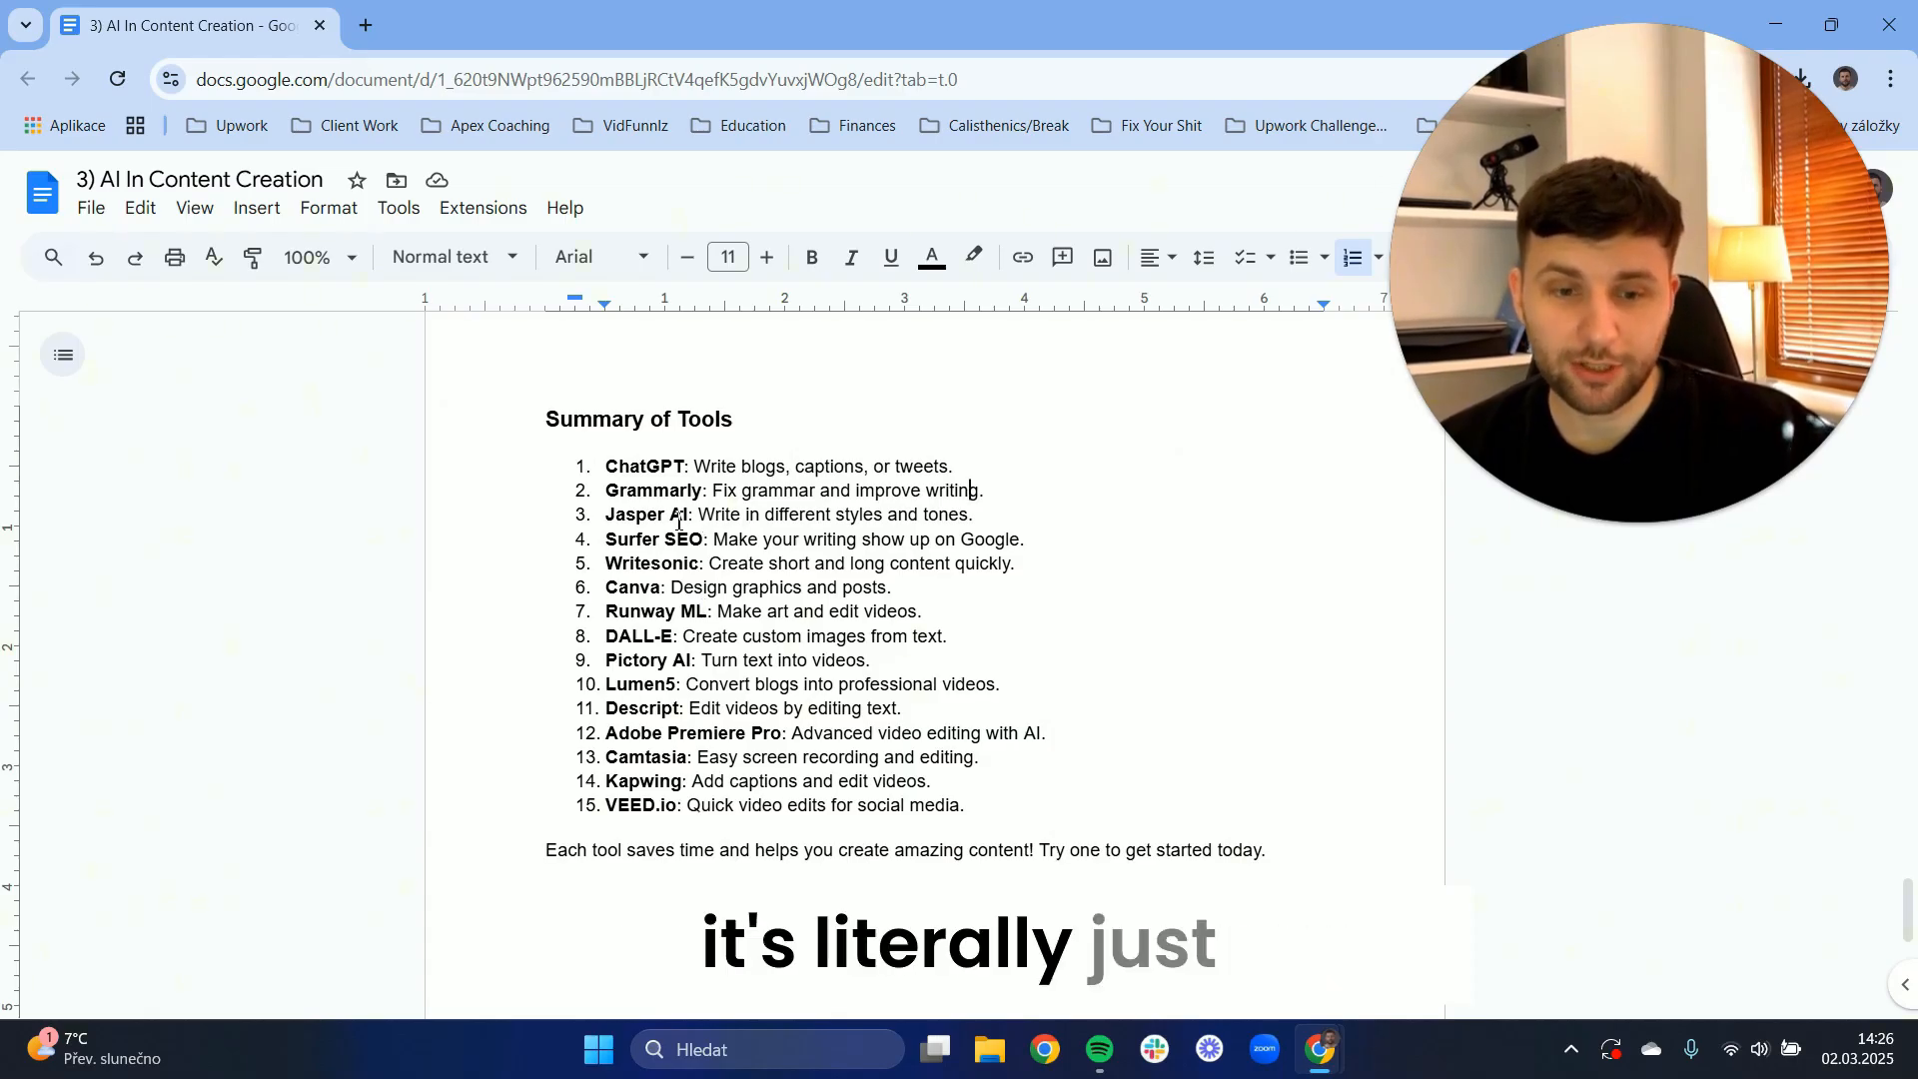
left_click_drag(691, 526, 885, 516)
left_click(896, 520)
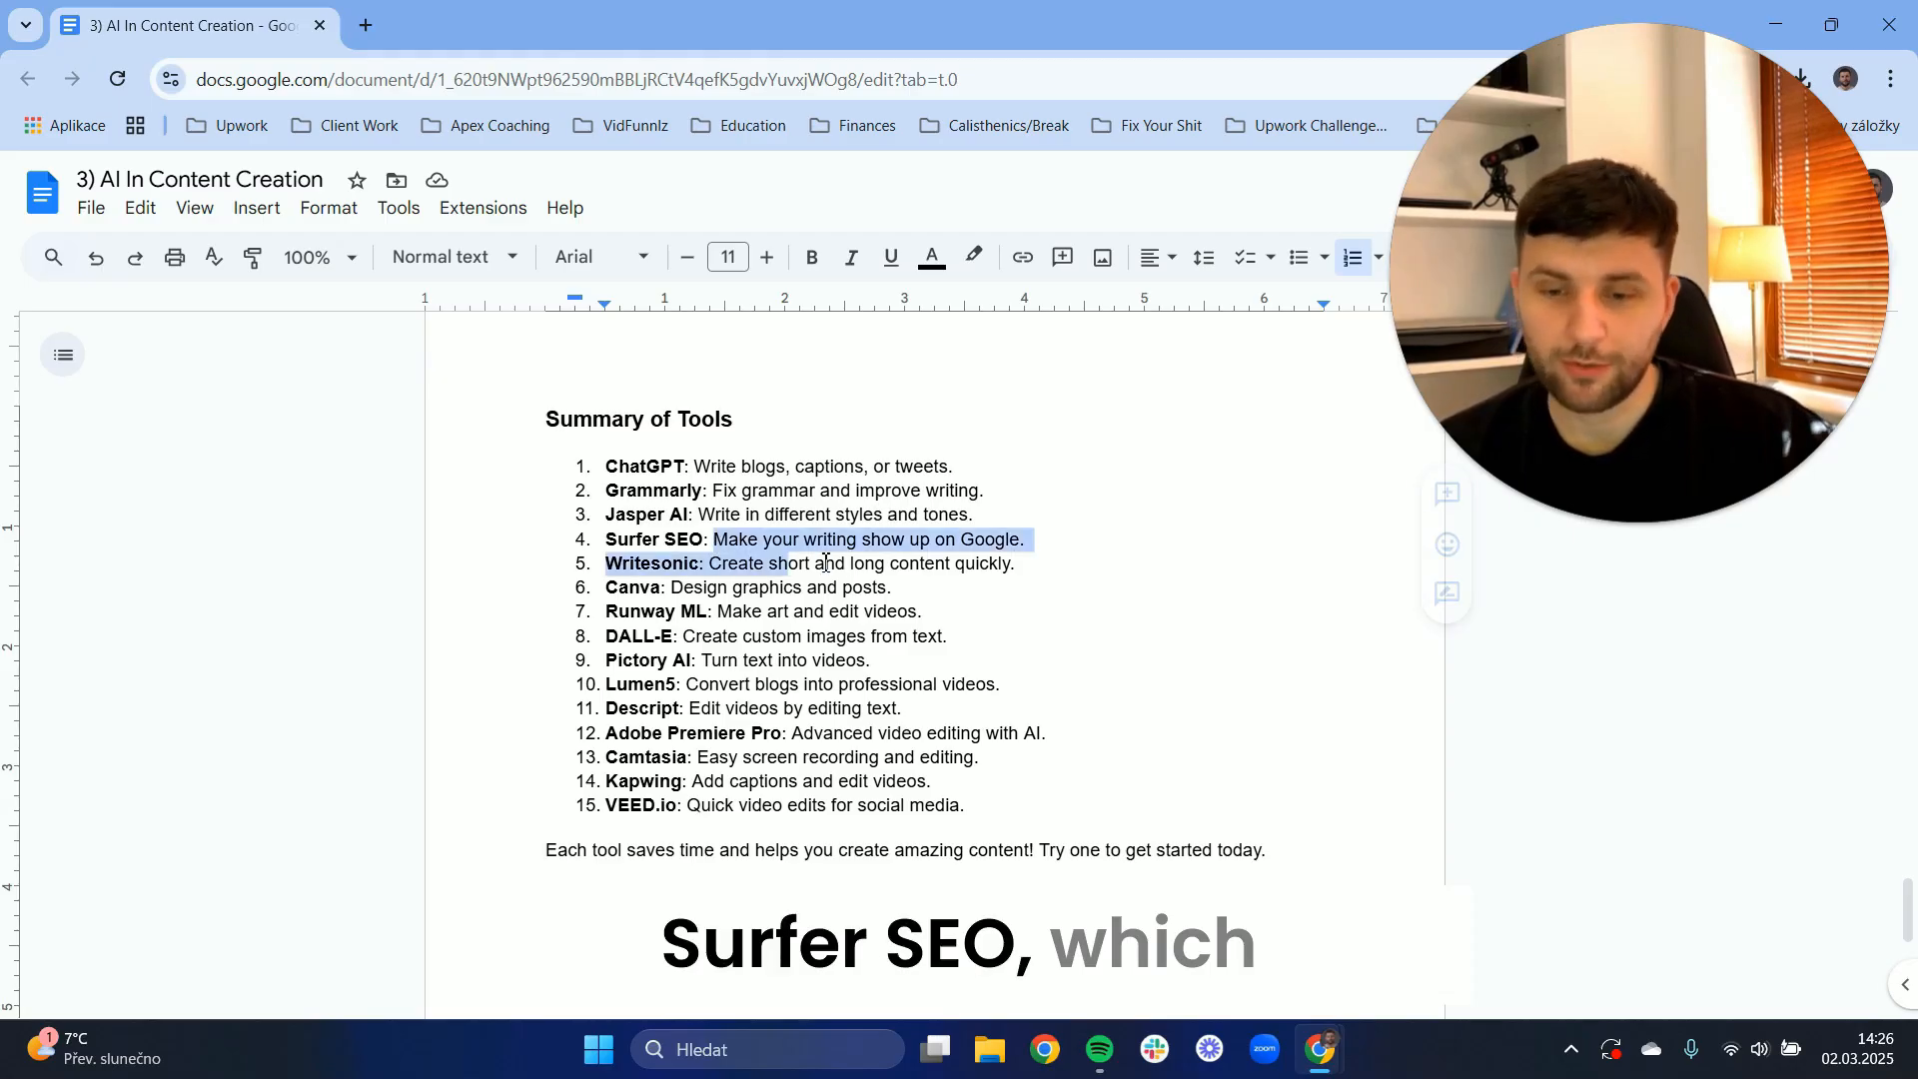
left_click_drag(789, 562, 931, 560)
left_click(928, 560)
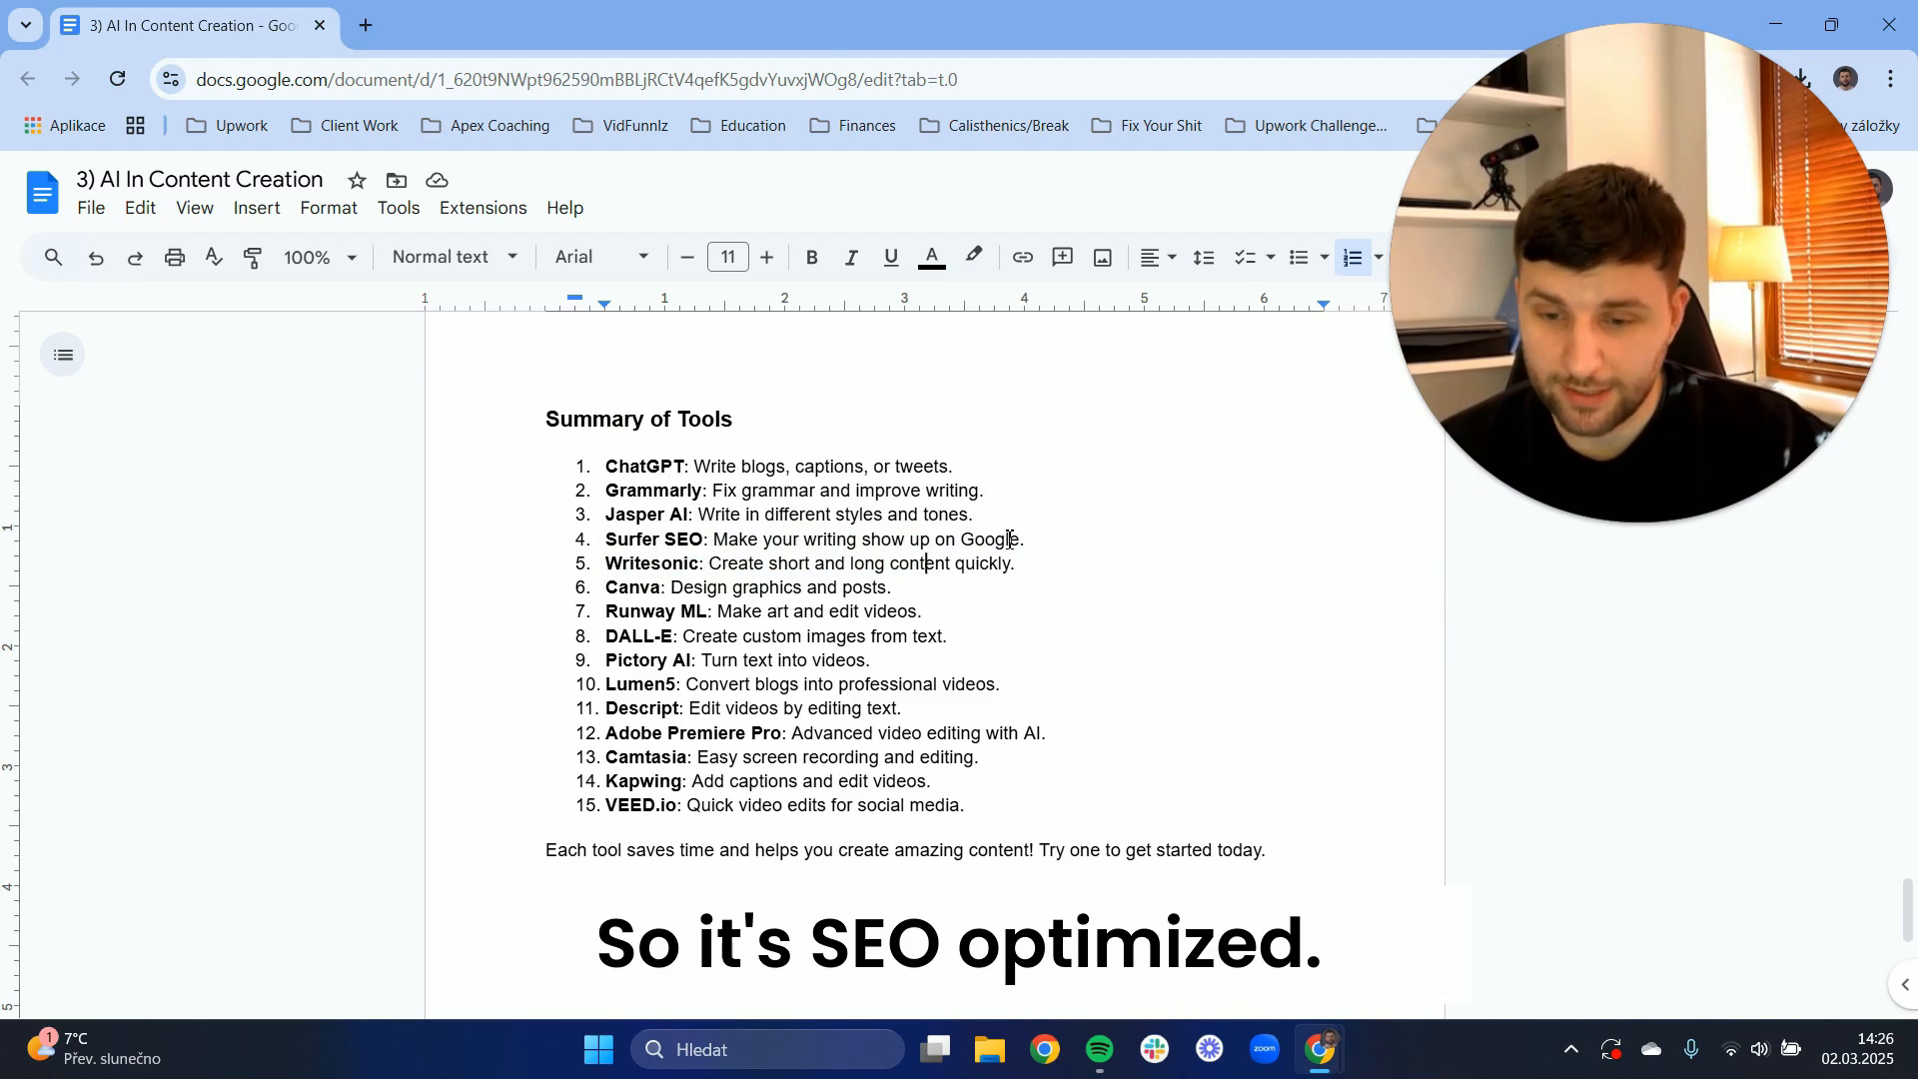
left_click_drag(709, 565, 857, 568)
left_click(859, 568)
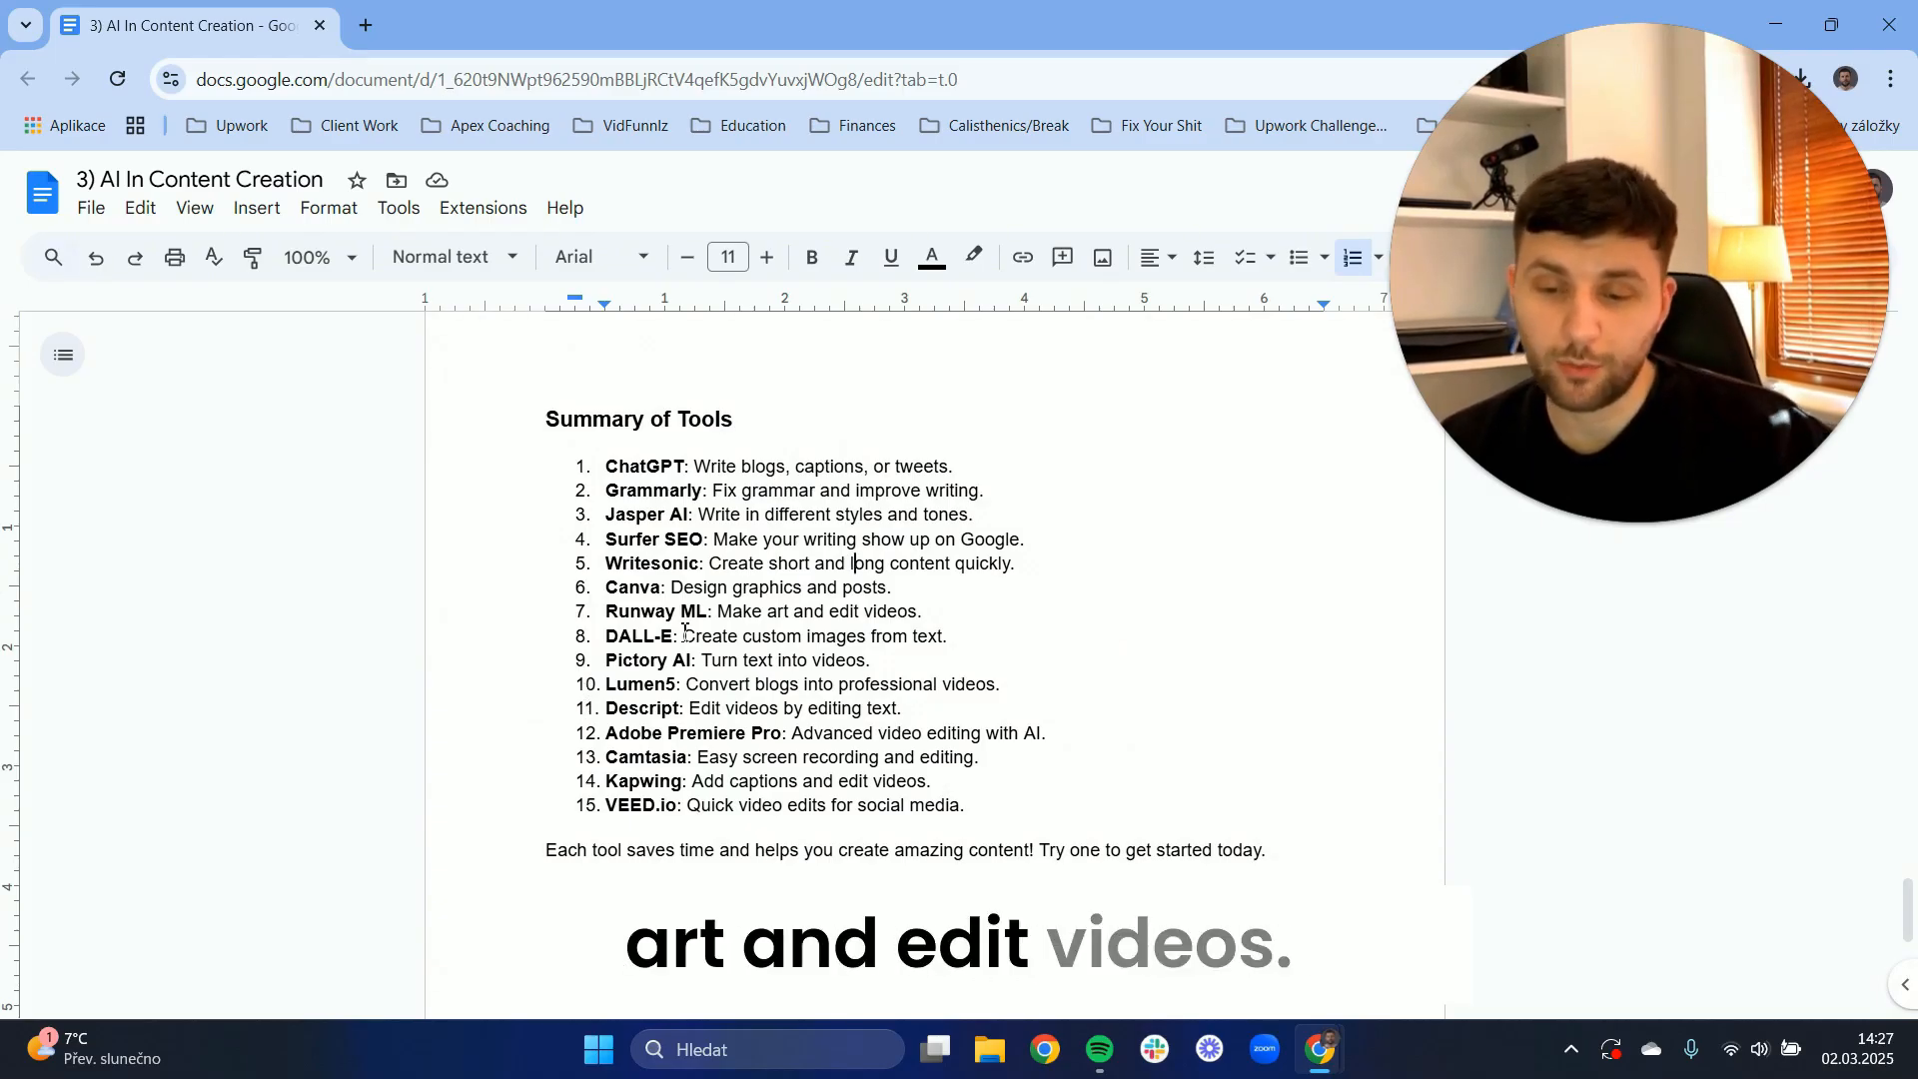
left_click_drag(599, 642, 717, 637)
left_click(717, 638)
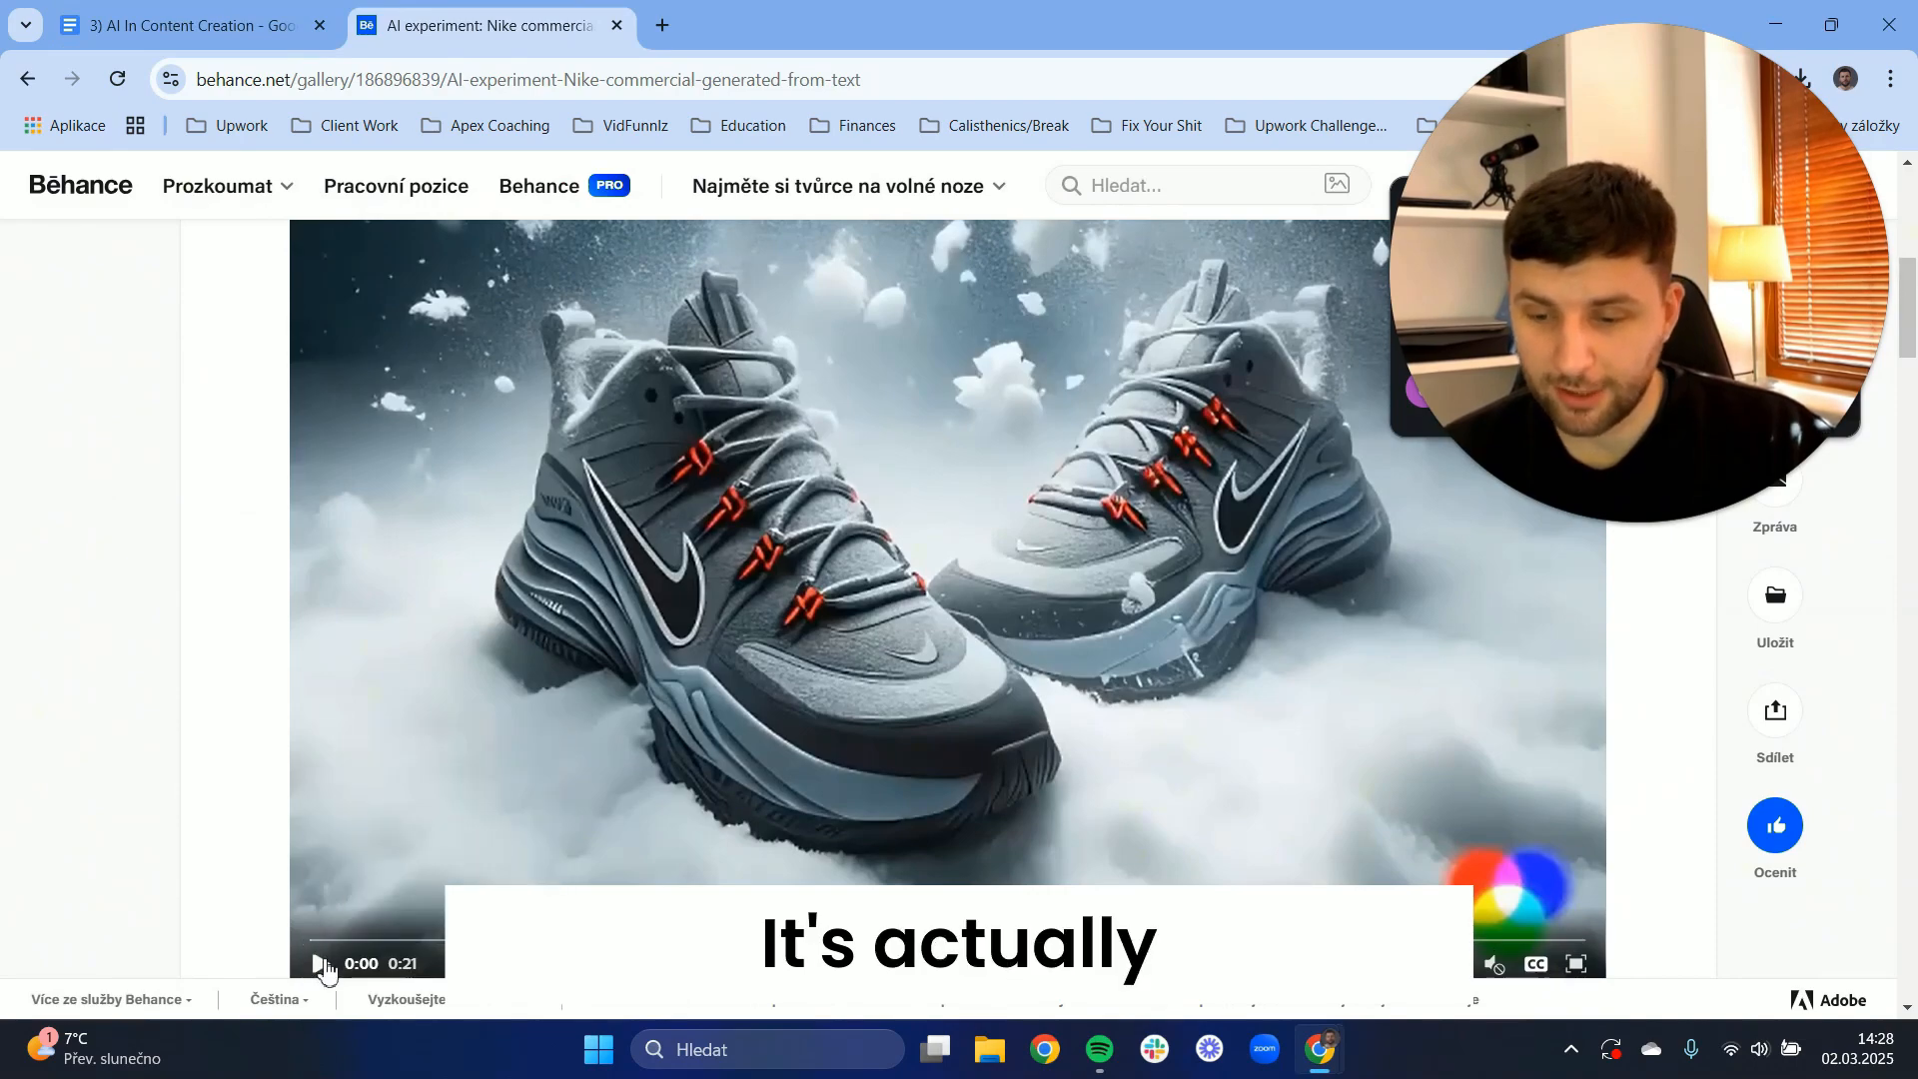
Play the AI-generated Nike commercial on Behance, return to the document and close the Behance page
left_click(319, 964)
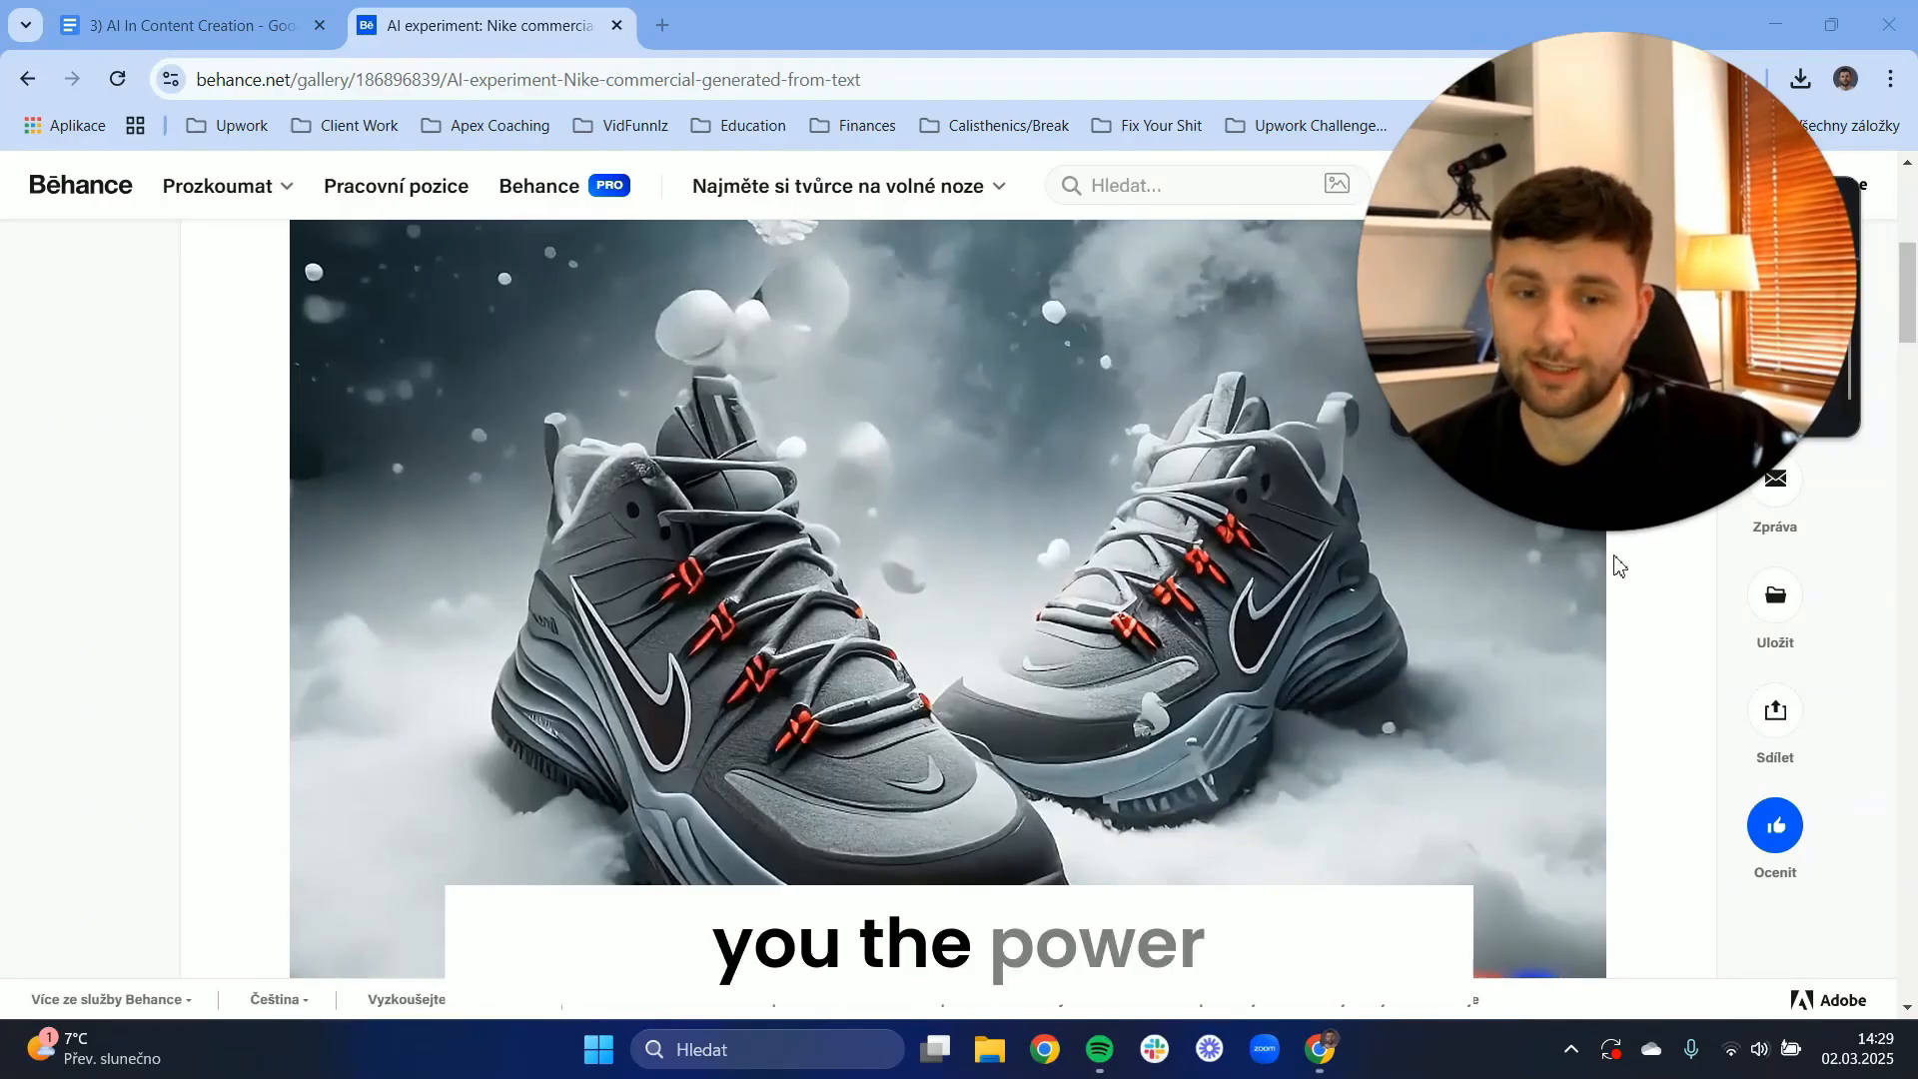
left_click(284, 12)
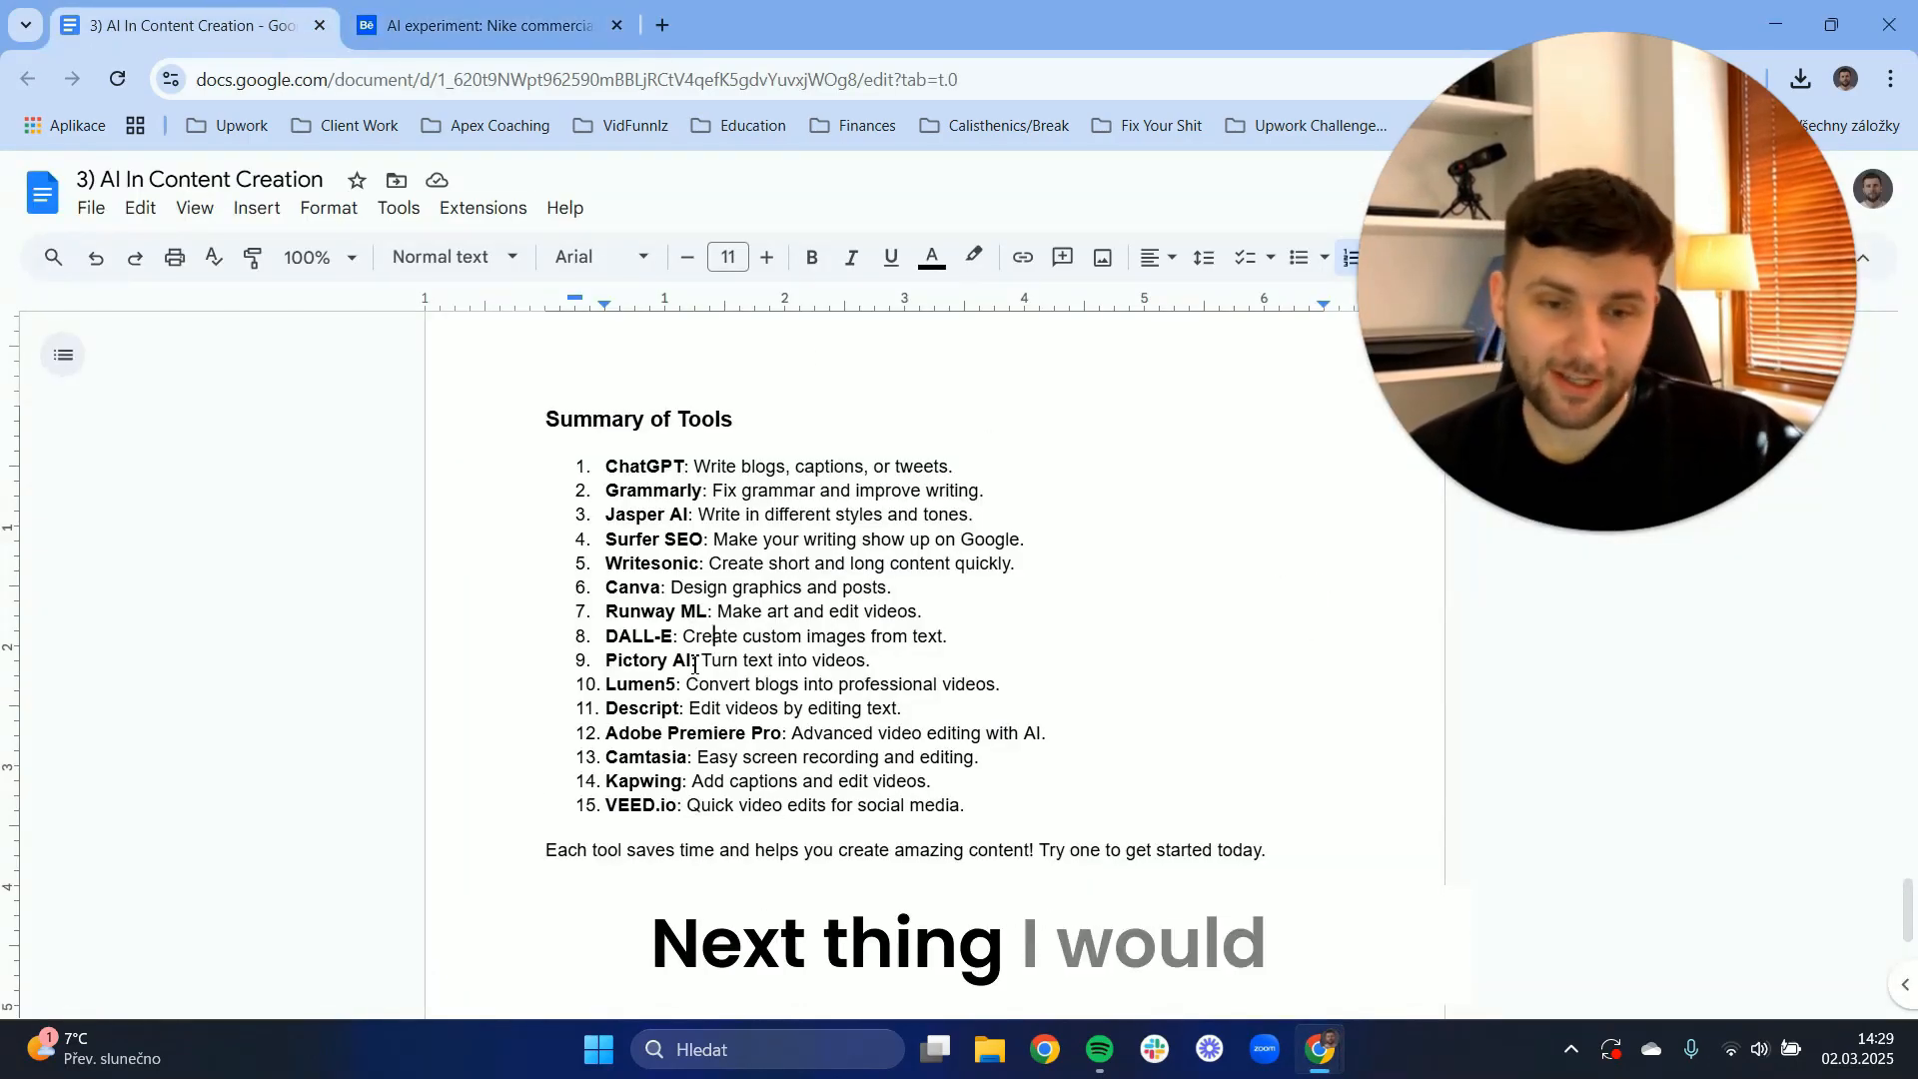
left_click(616, 25)
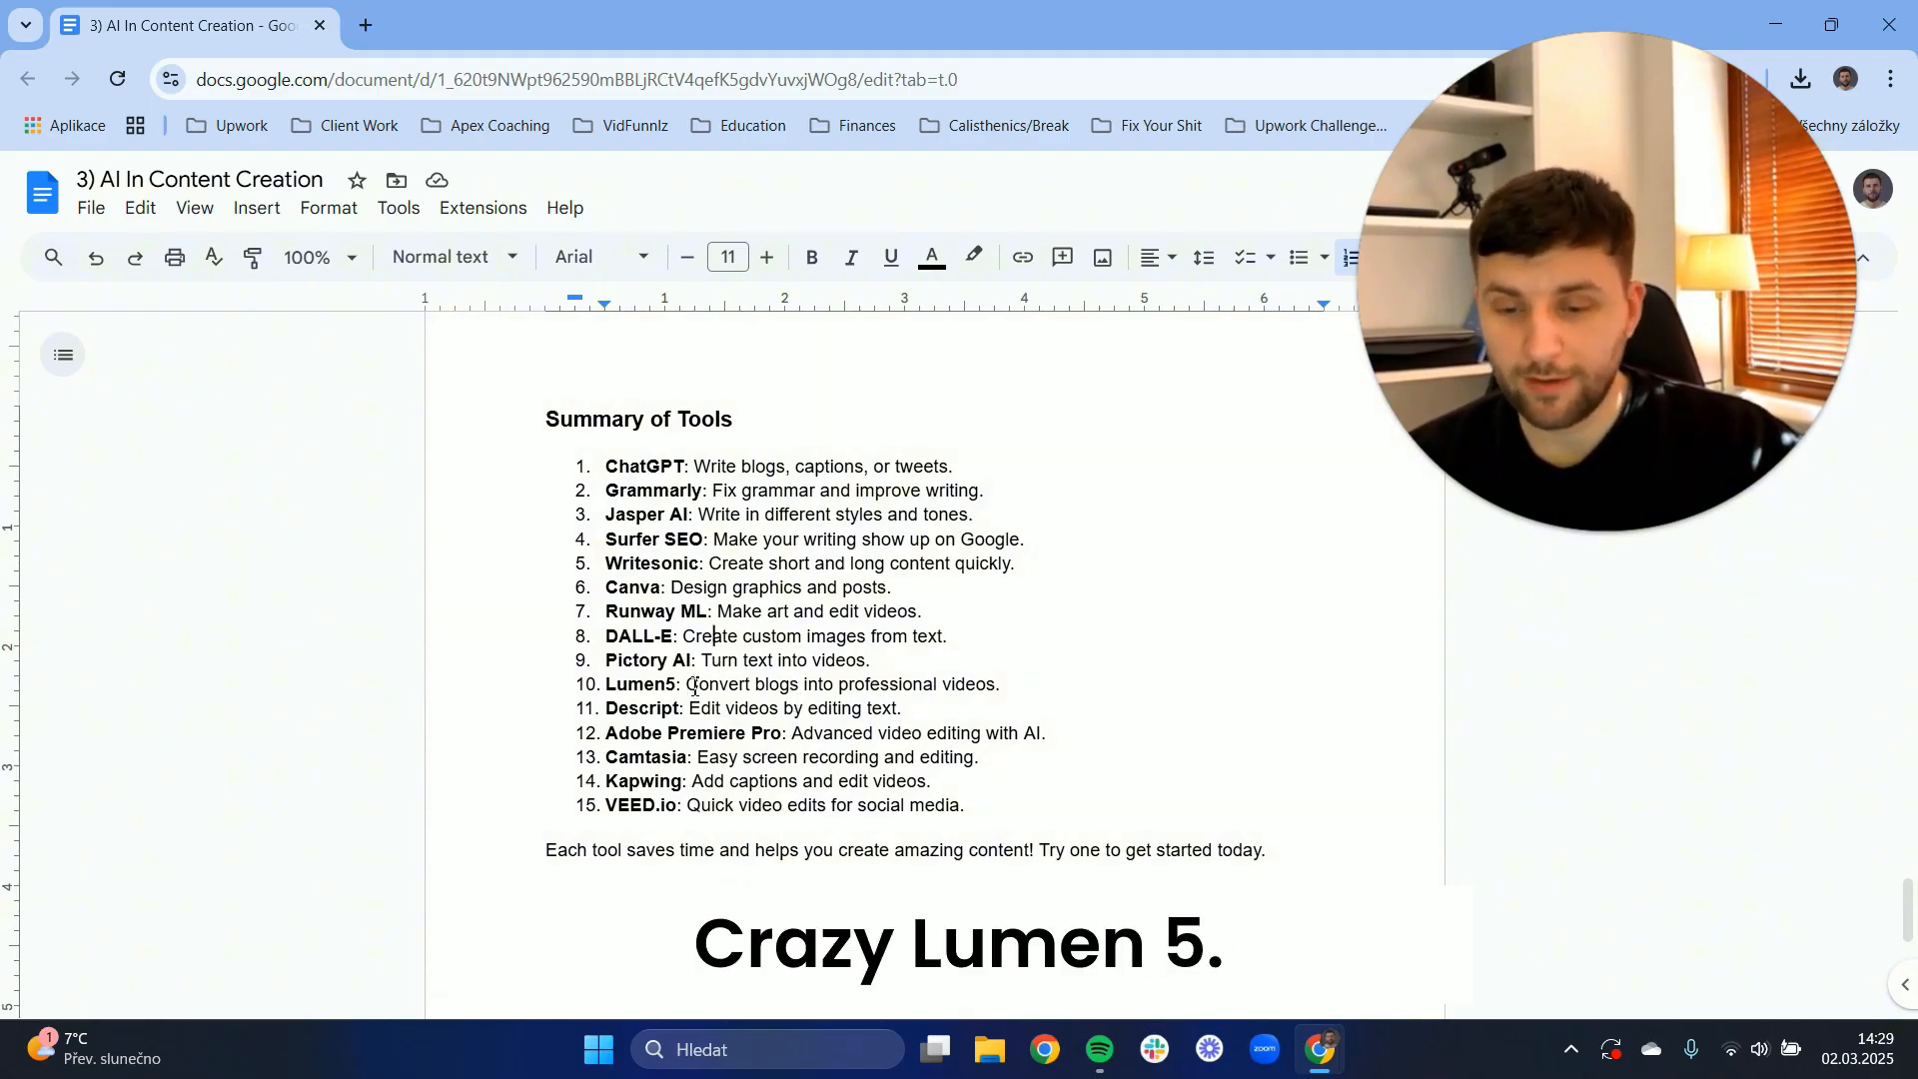
Go through the rest of the Summary of Tools list, from Lumen5 and Descript to Kapwing and VEED.io
left_click_drag(686, 685, 958, 676)
left_click(993, 676)
double_click(1049, 674)
left_click(935, 700)
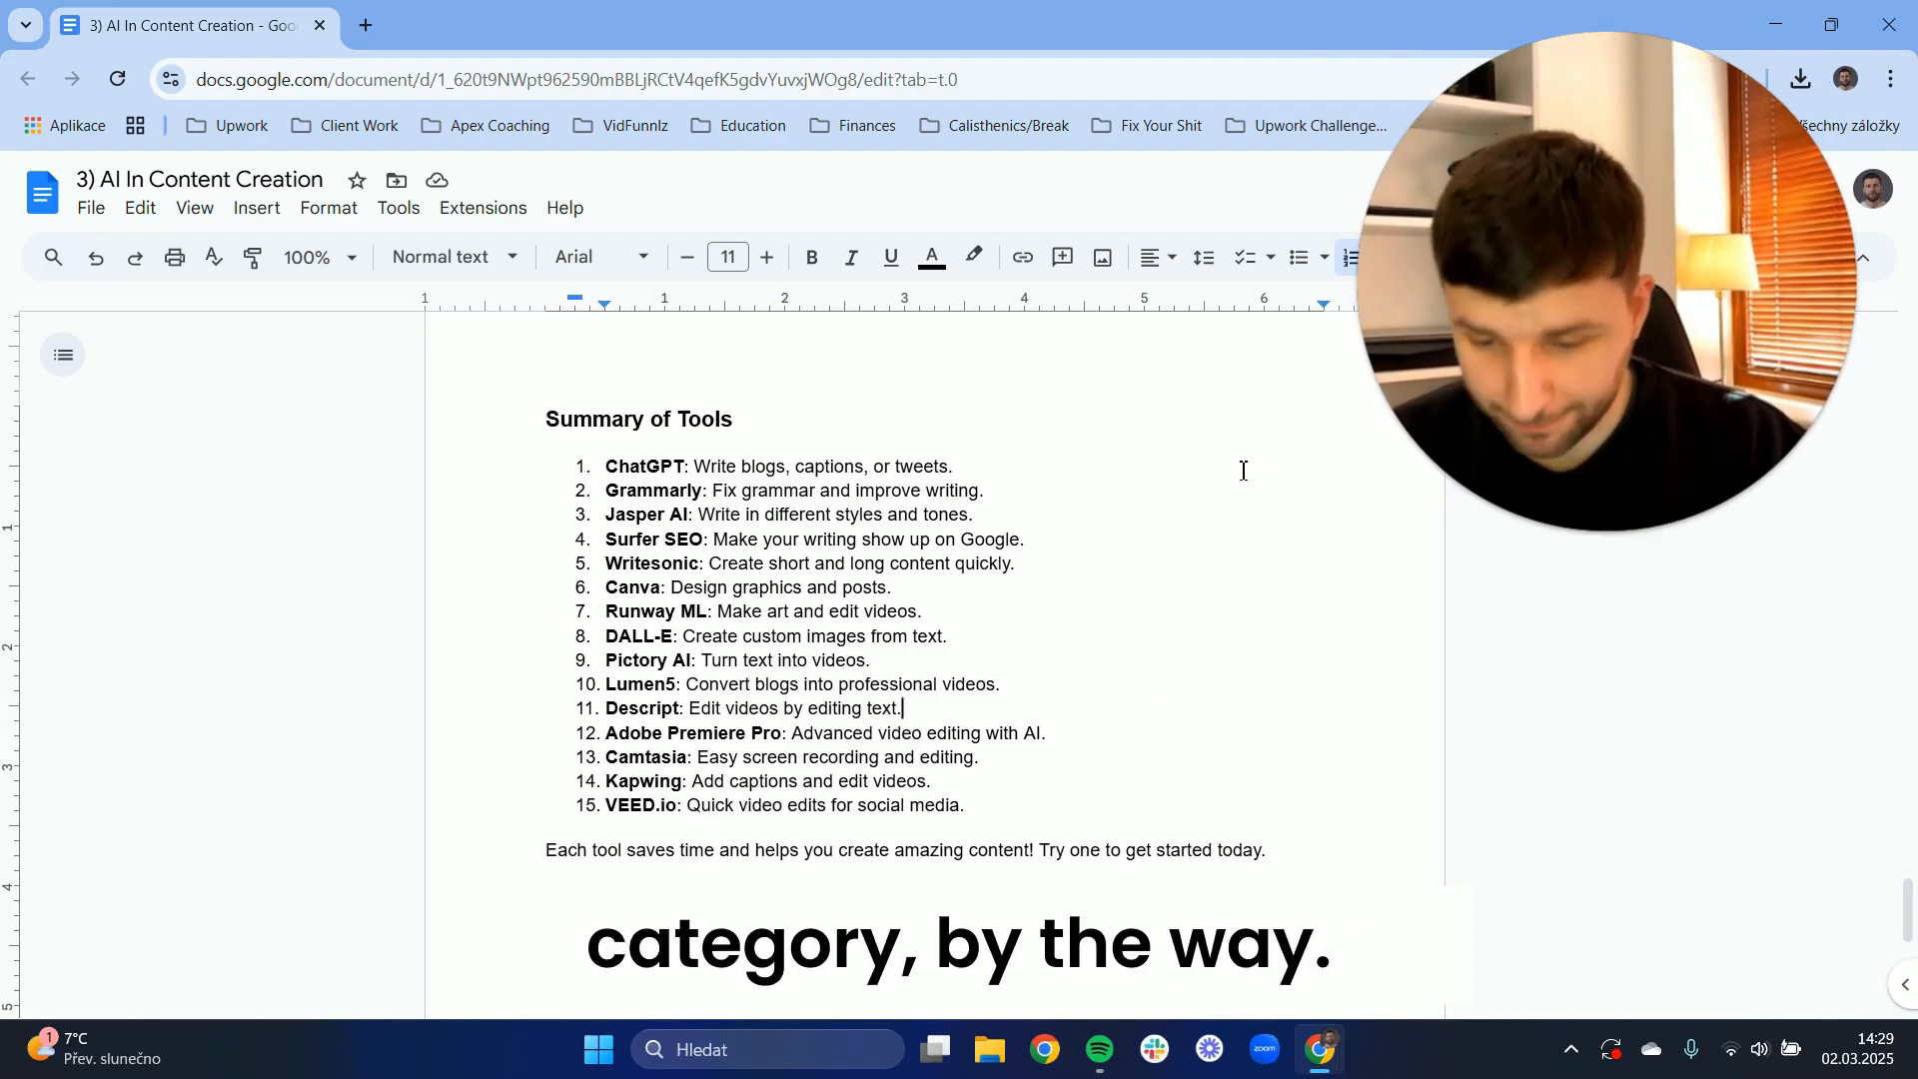
left_click(639, 715)
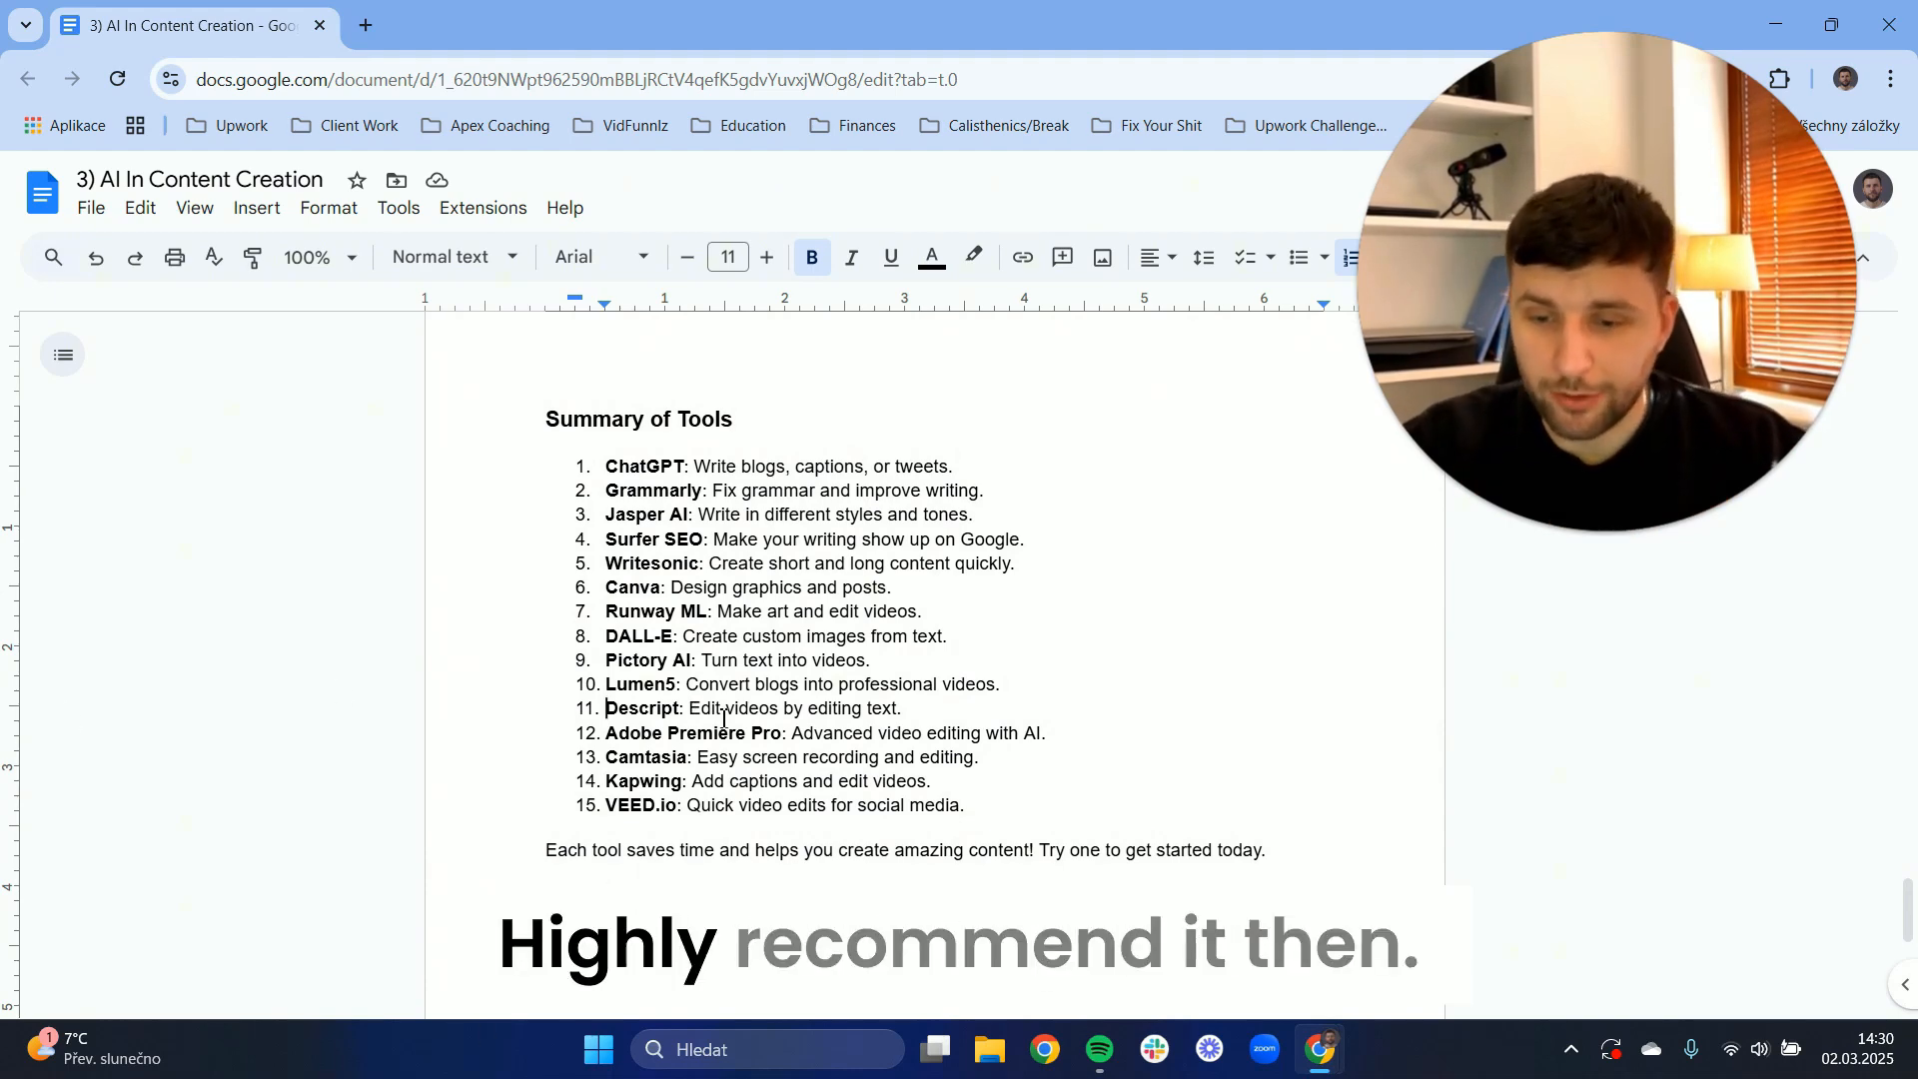
scroll(616, 613, "down", 1)
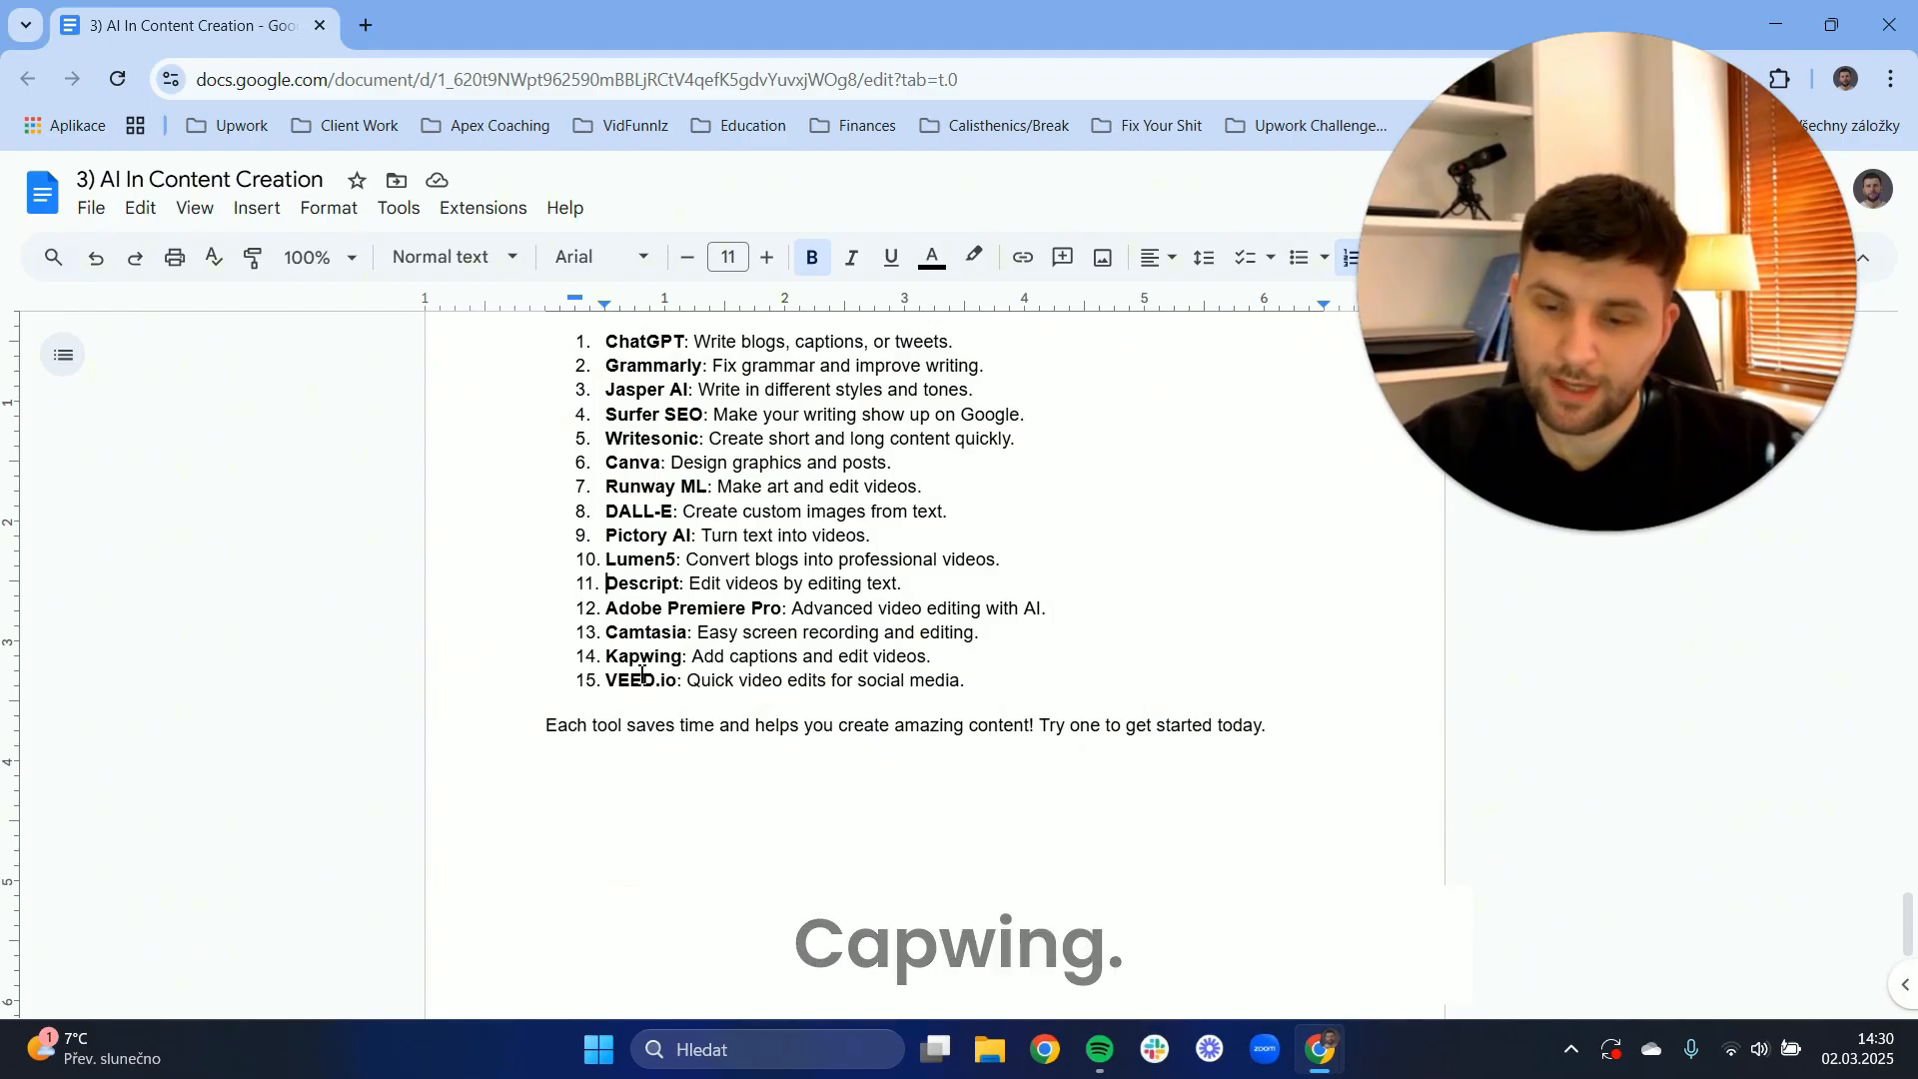
left_click(935, 656)
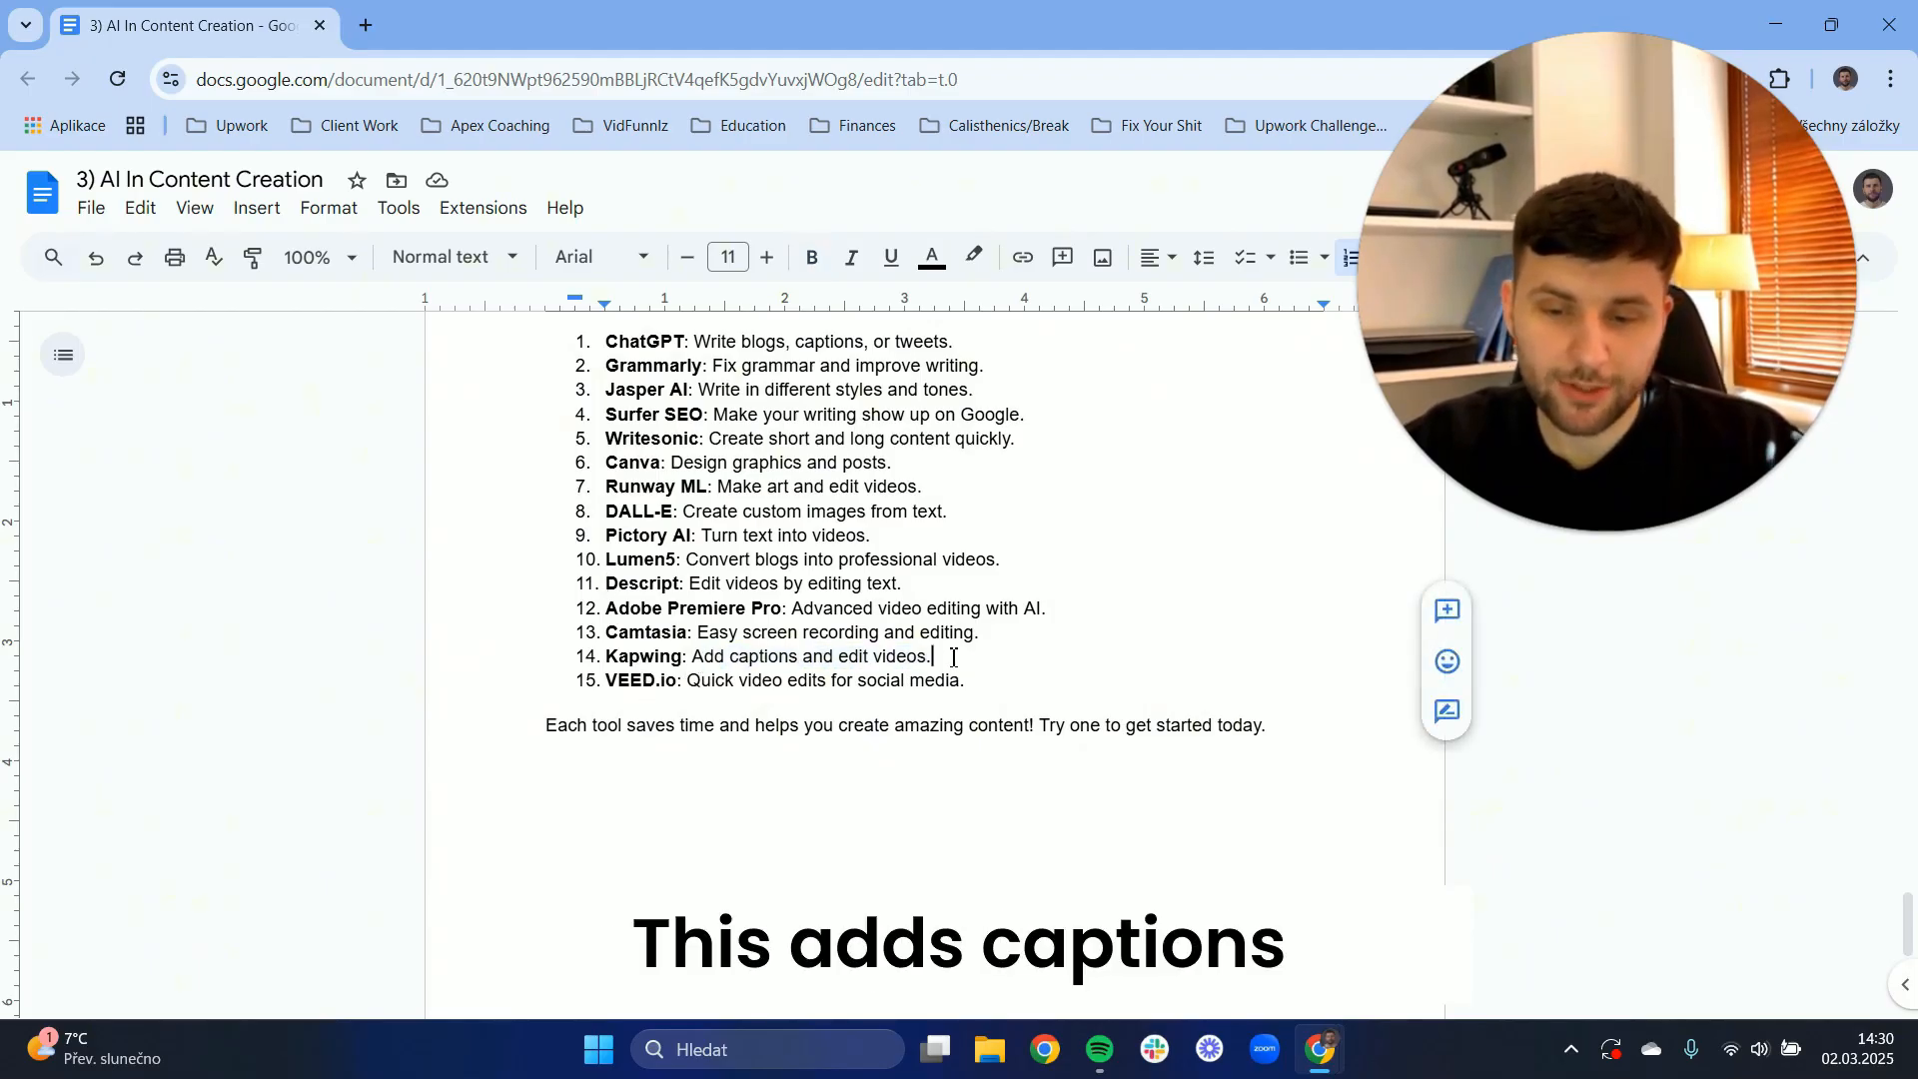
left_click_drag(980, 707, 909, 682)
left_click(786, 609)
left_click(907, 680)
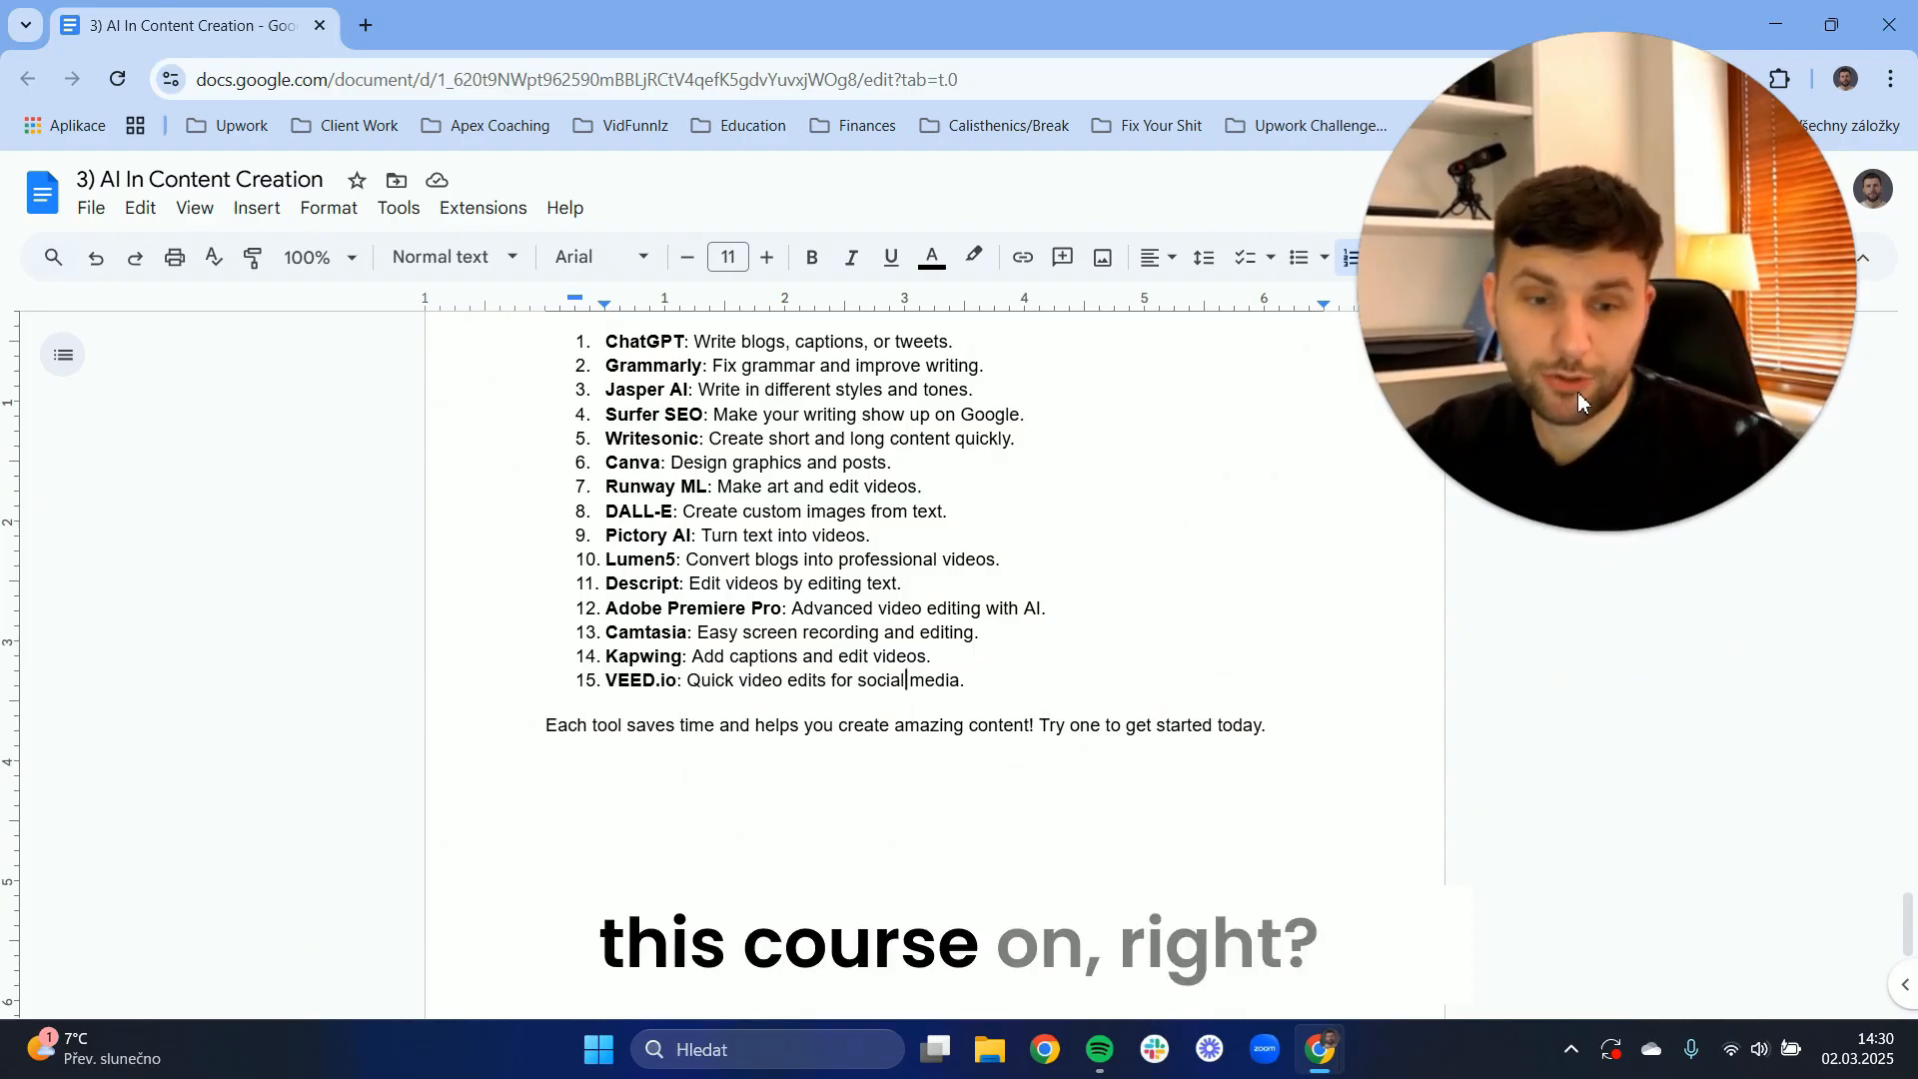
left_click_drag(603, 680, 972, 686)
left_click(969, 675)
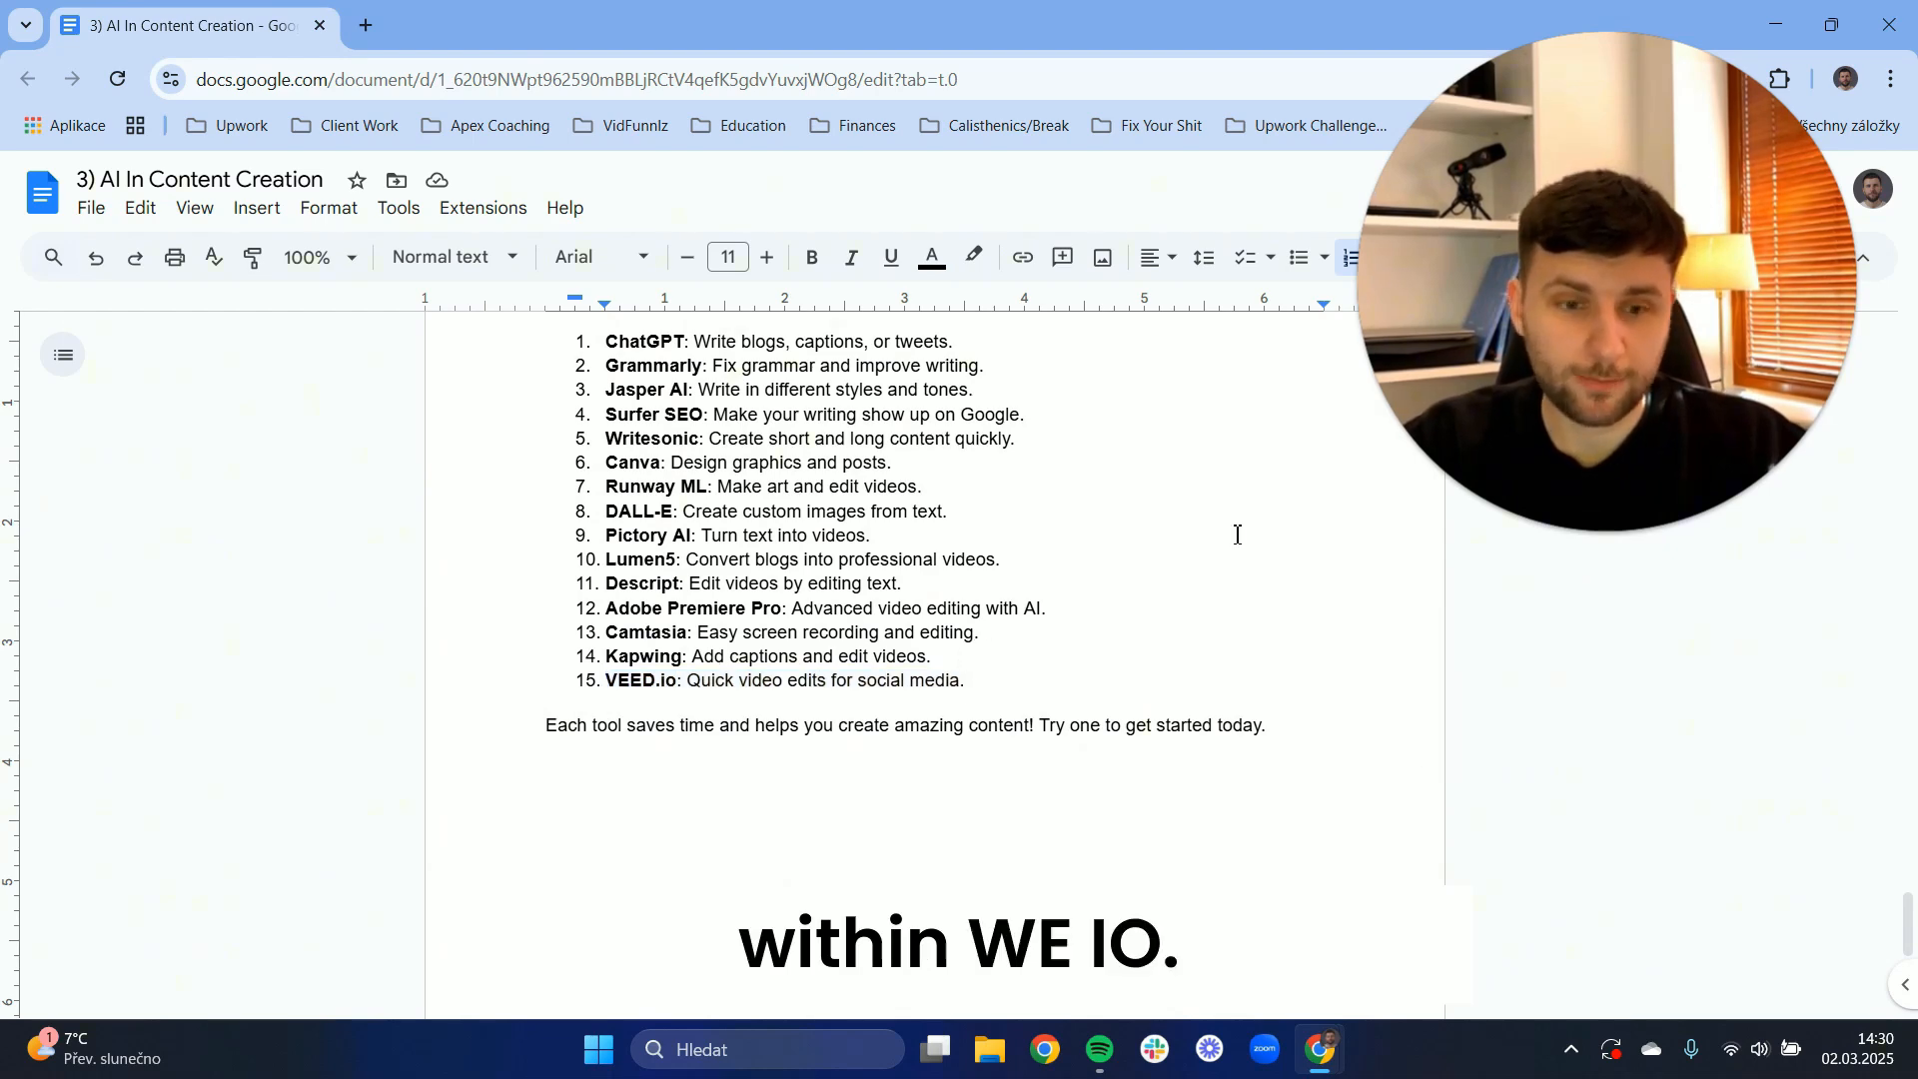
left_click(1643, 538)
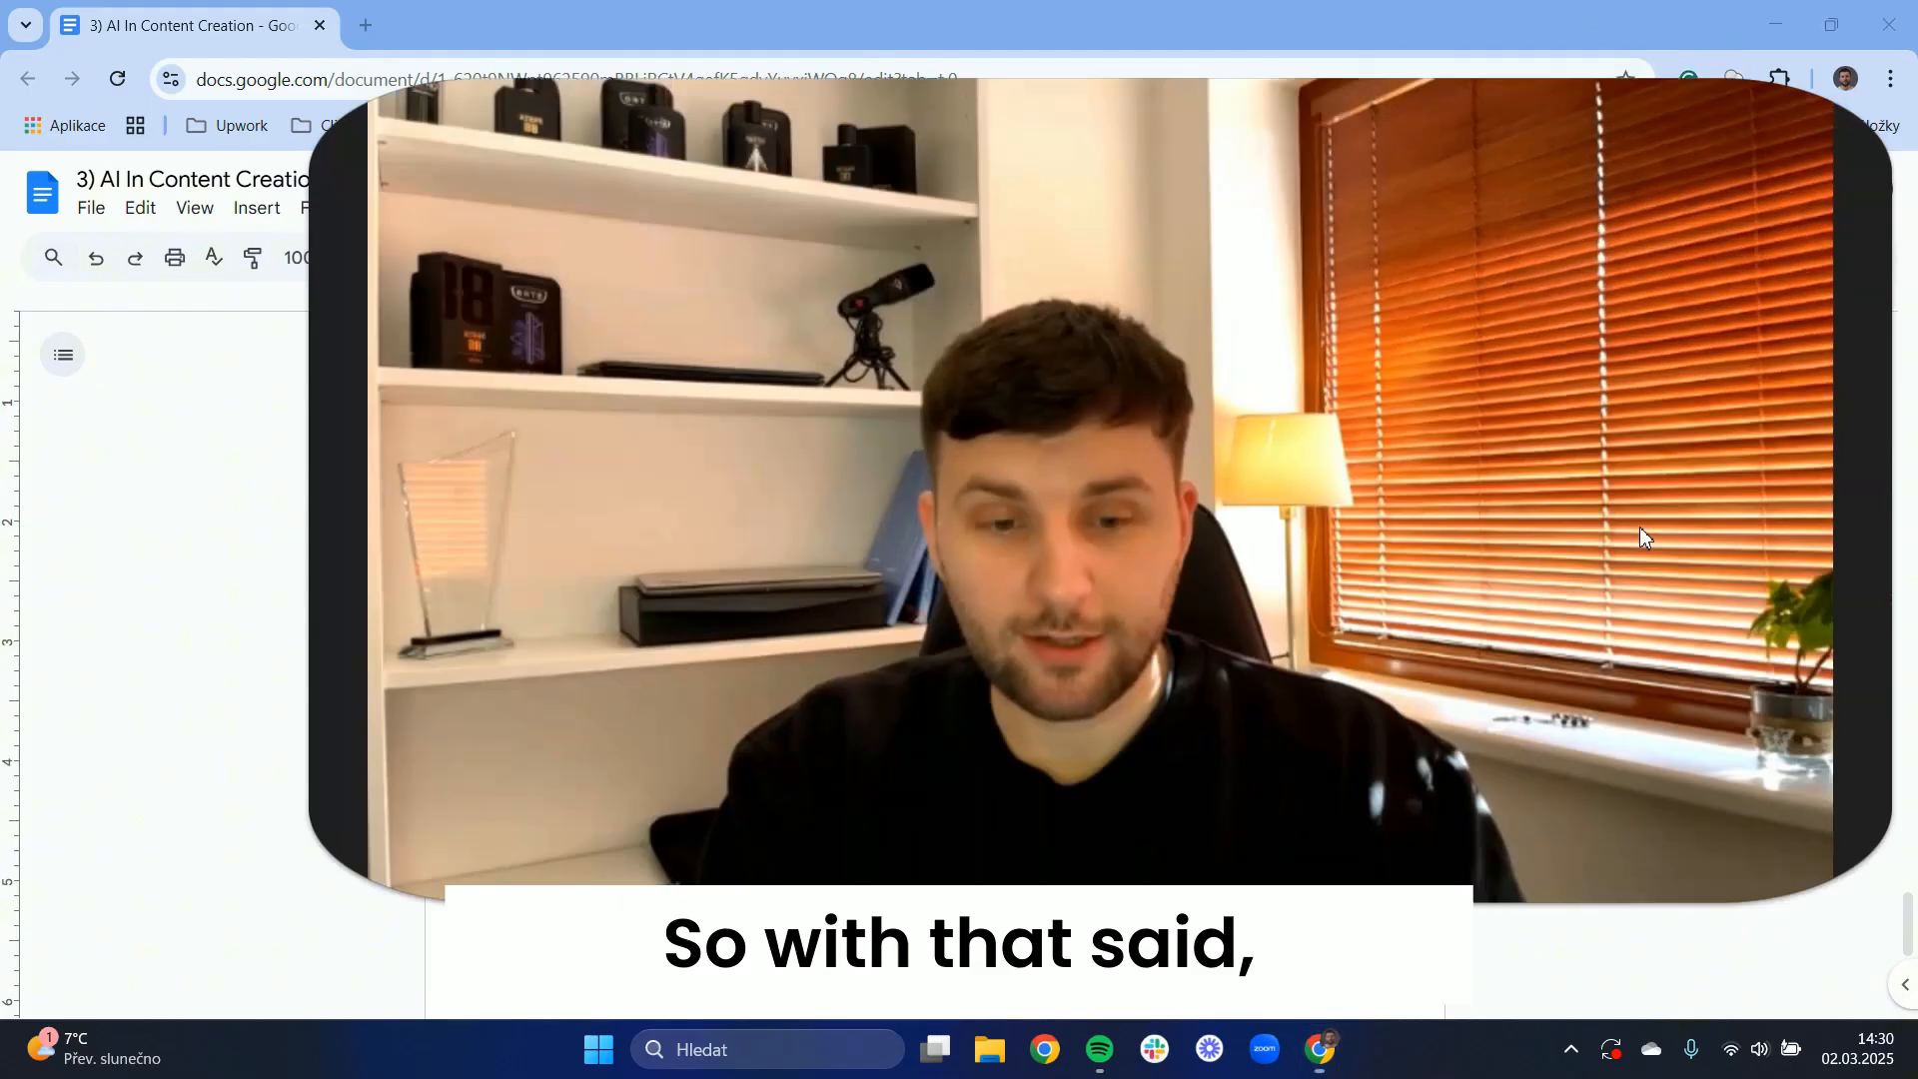